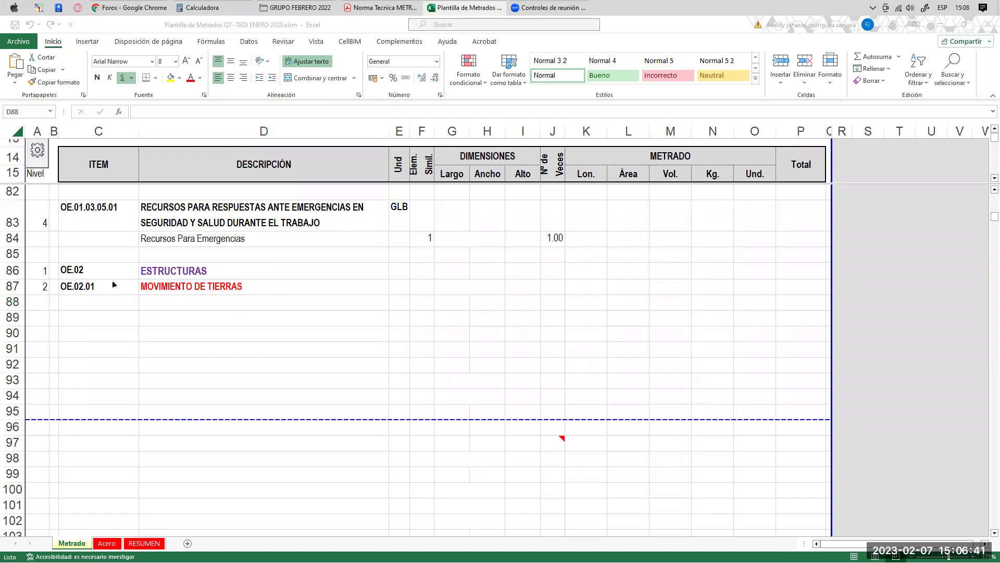
- Switch to File Explorer and browse from the 4. Metrados folder to Enero 2022 and its 12.1 GENERALES subfolder
left_click(270, 272)
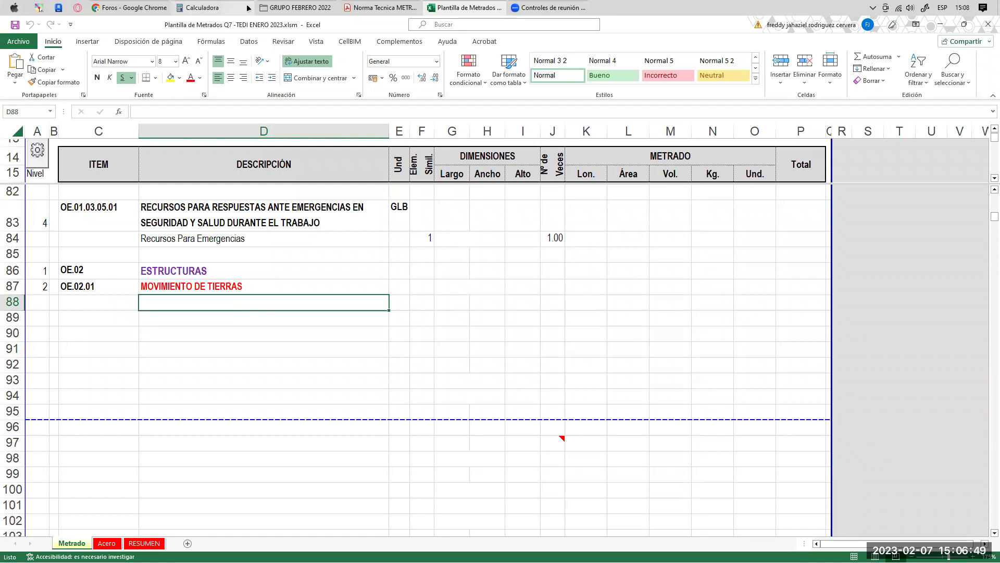
left_click(296, 8)
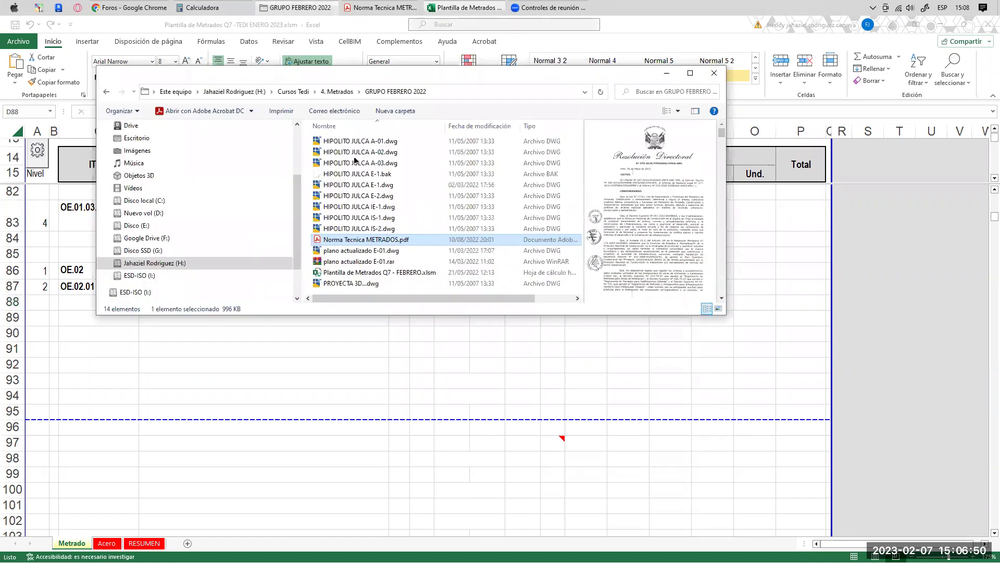
left_click(106, 91)
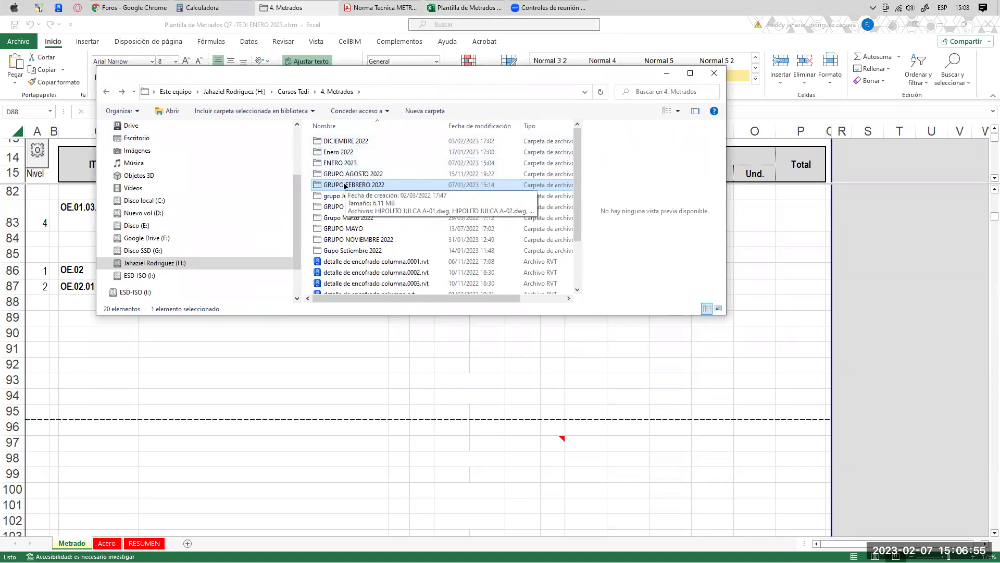
double_click(350, 151)
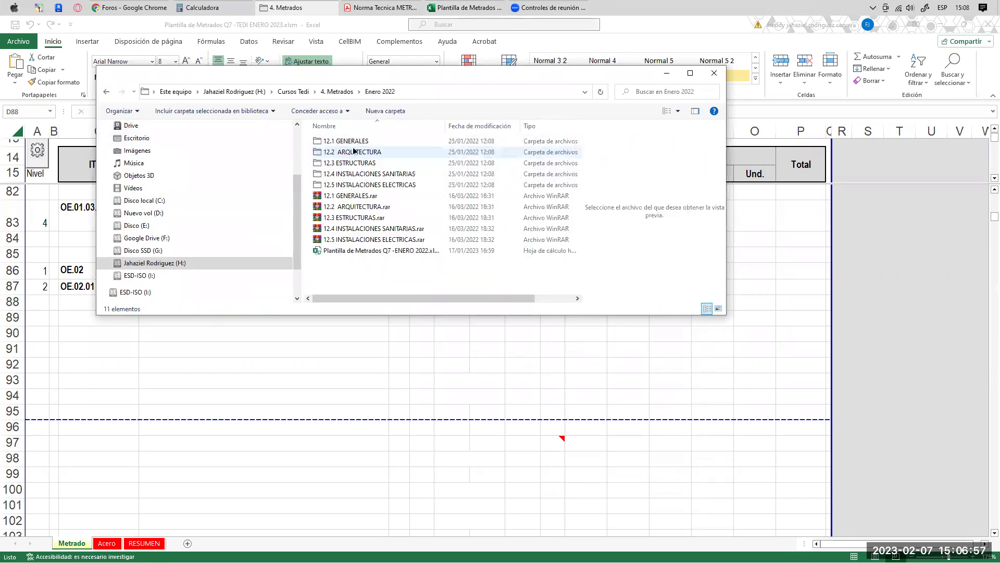
left_click(338, 145)
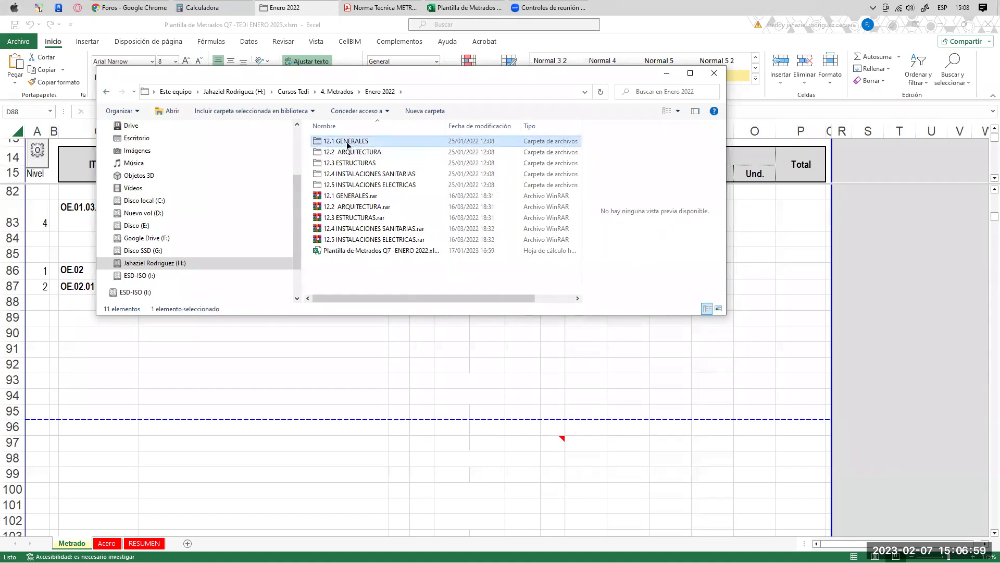
double_click(344, 146)
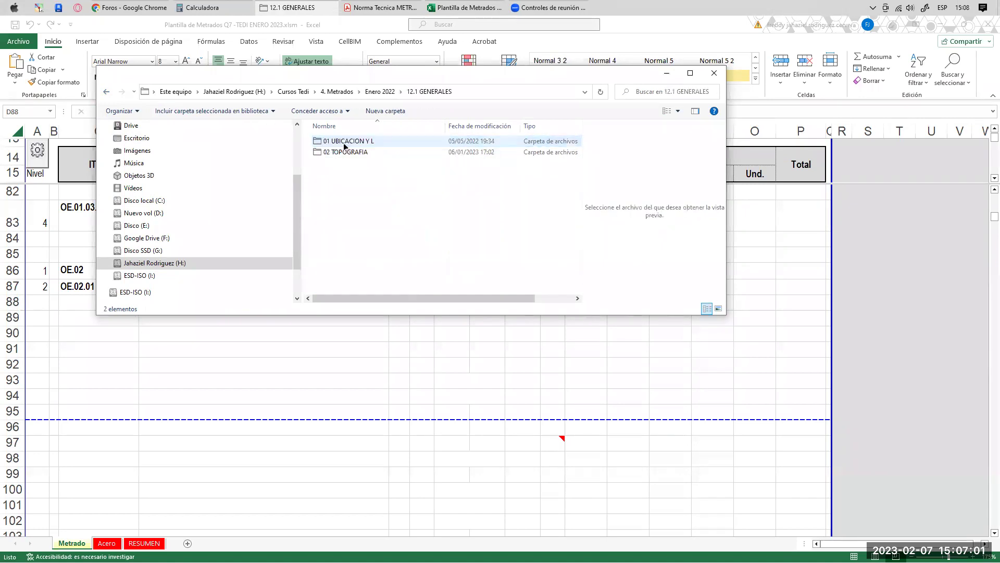
- Open TOPOGRAFICO NUEVO OCCORO.dwg from the 02 TOPOGRAFIA folder in AutoCAD, ignoring the unresolved references
left_click(342, 154)
double_click(342, 154)
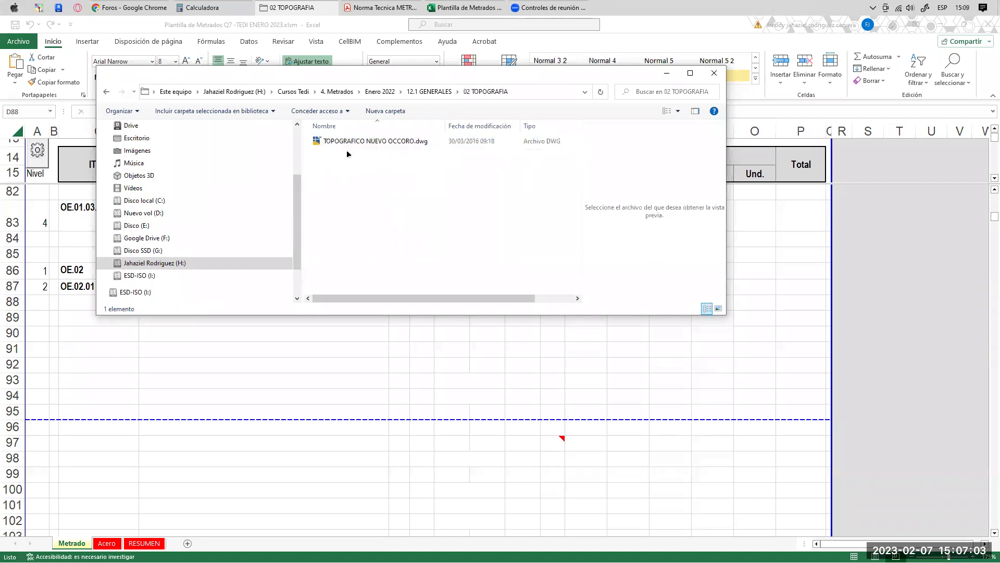
left_click(352, 140)
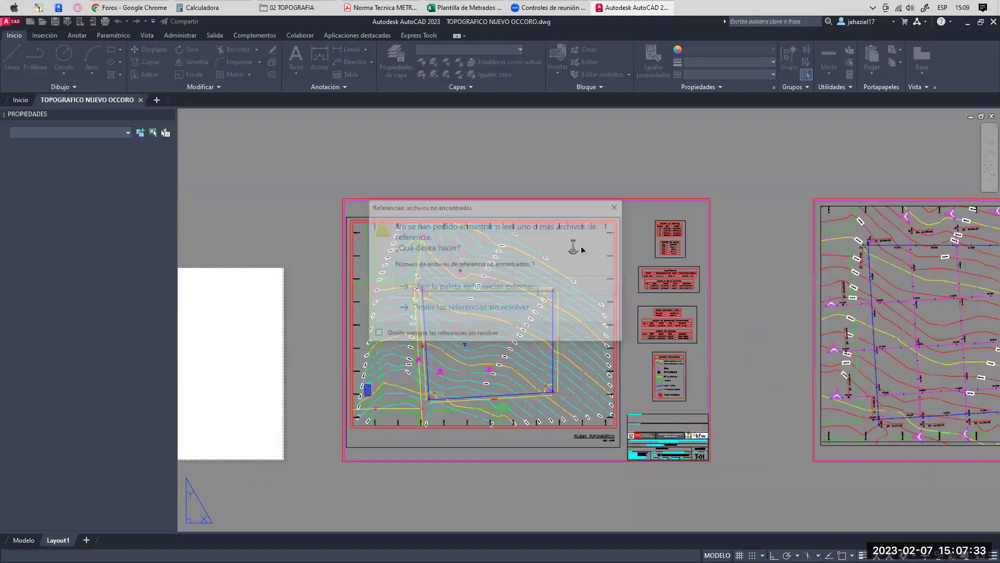
left_click(471, 306)
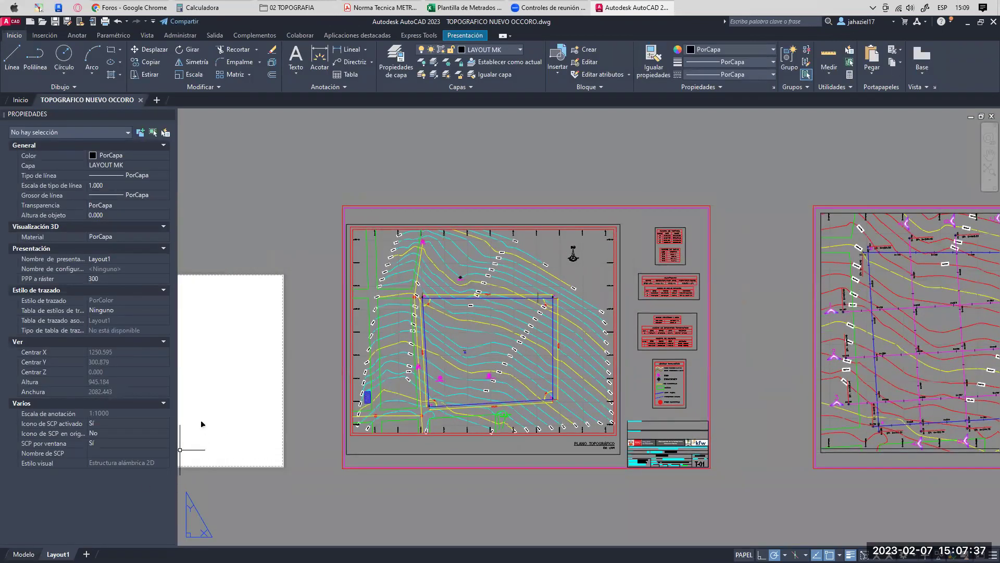
- Switch to model space and examine the original-coordinates topographic plan, including the lot boundary and contour elevation labels
key("ctrl+Page_Up")
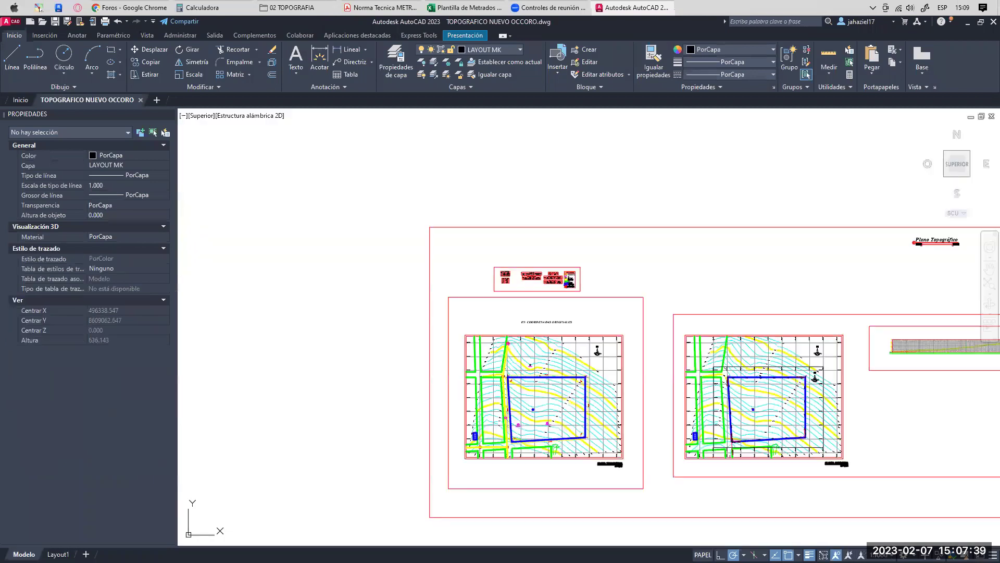
scroll(550, 276, "down", 2)
scroll(520, 234, "up", 5)
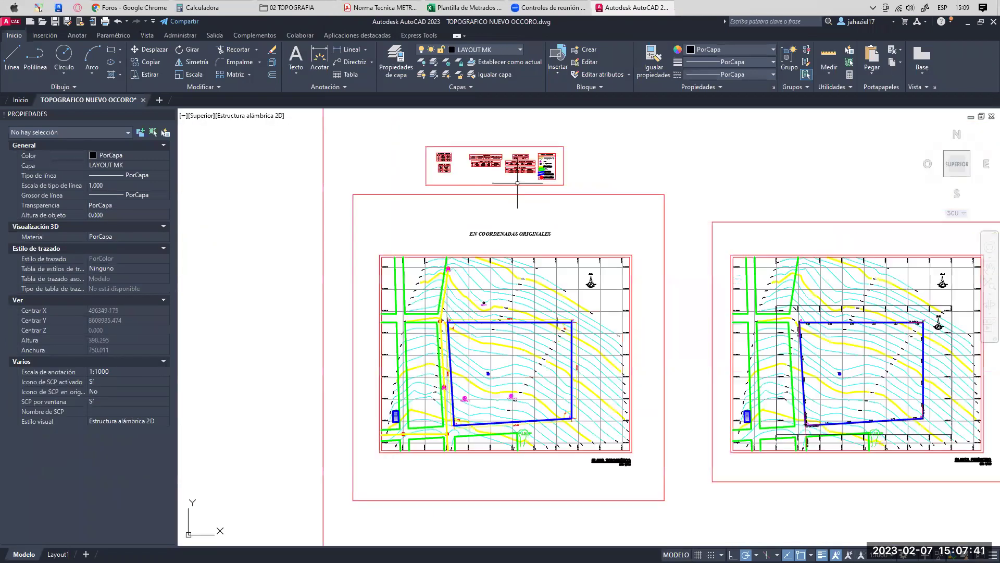
middle_click_drag(520, 235, 516, 57)
middle_click_drag(430, 348, 446, 285)
middle_click_drag(491, 132, 495, 202)
scroll(495, 202, "down", 2)
middle_click_drag(493, 399, 489, 306)
scroll(489, 307, "up", 5)
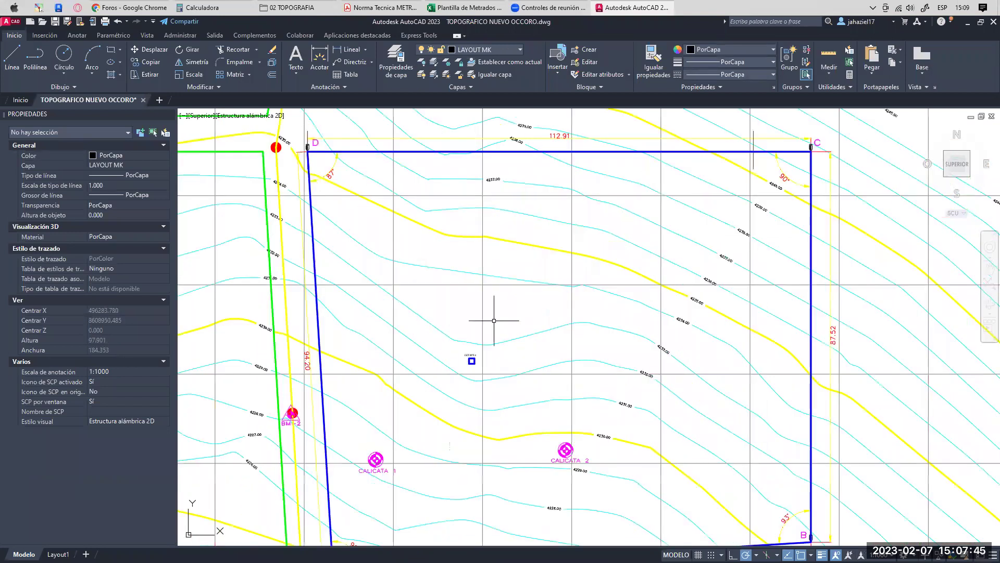
middle_click_drag(562, 333, 524, 278)
scroll(522, 245, "up", 1)
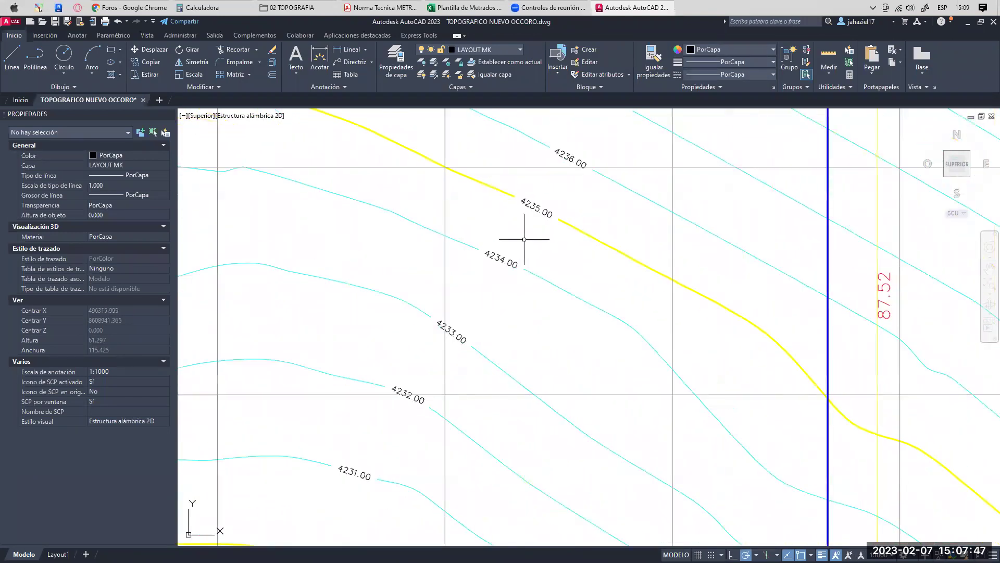
- Highlight the neighbouring 4233 and 4234 contour lines inside the lot to compare them, and clear the selection
scroll(521, 234, "down", 3)
scroll(542, 265, "up", 1)
scroll(542, 264, "down", 2)
scroll(545, 239, "up", 4)
left_click(510, 285)
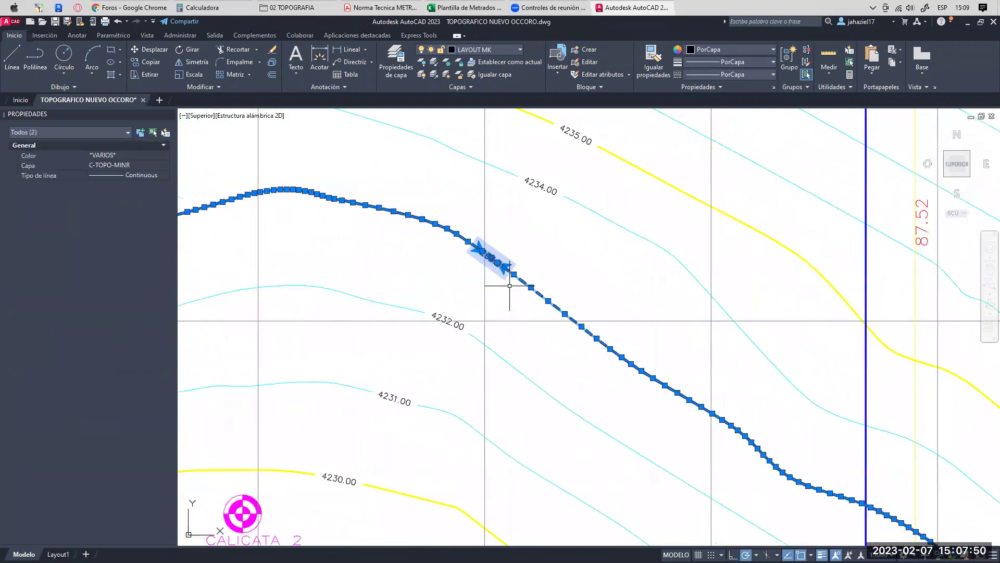
left_click(577, 203)
scroll(552, 285, "down", 5)
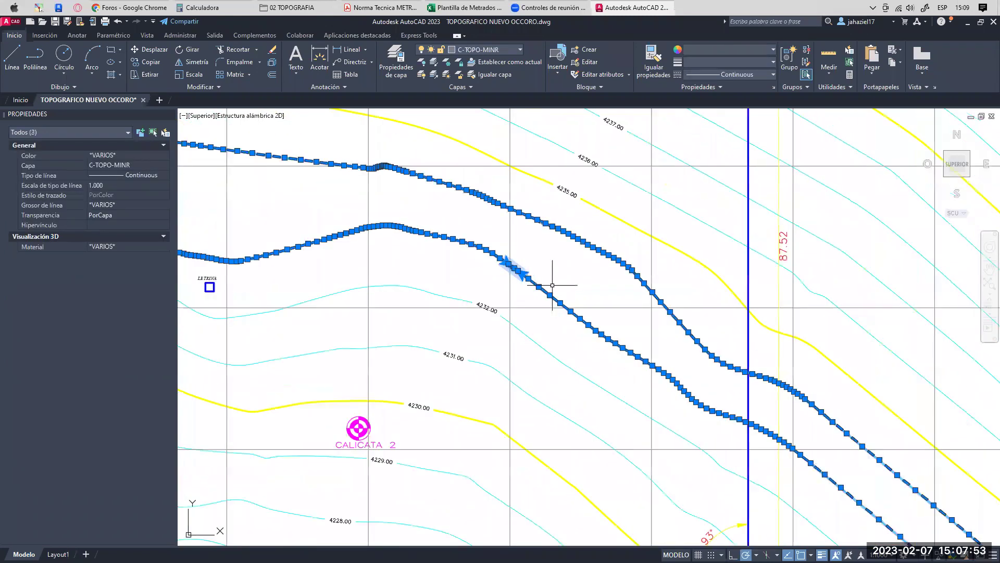
key("Escape")
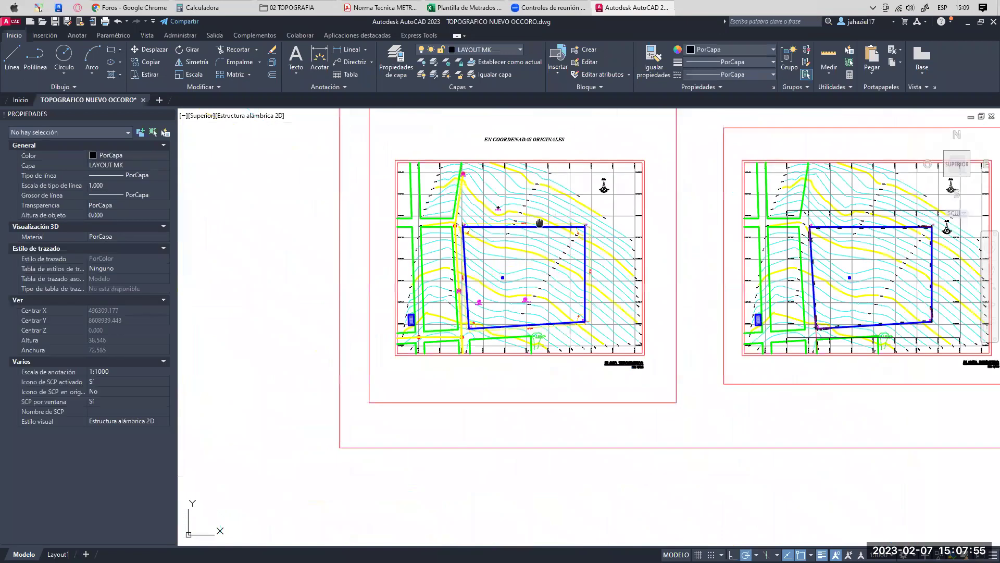
- Locate the horizontal and transversal section plan beside the topographic plans and examine its section lines
scroll(547, 238, "up", 3)
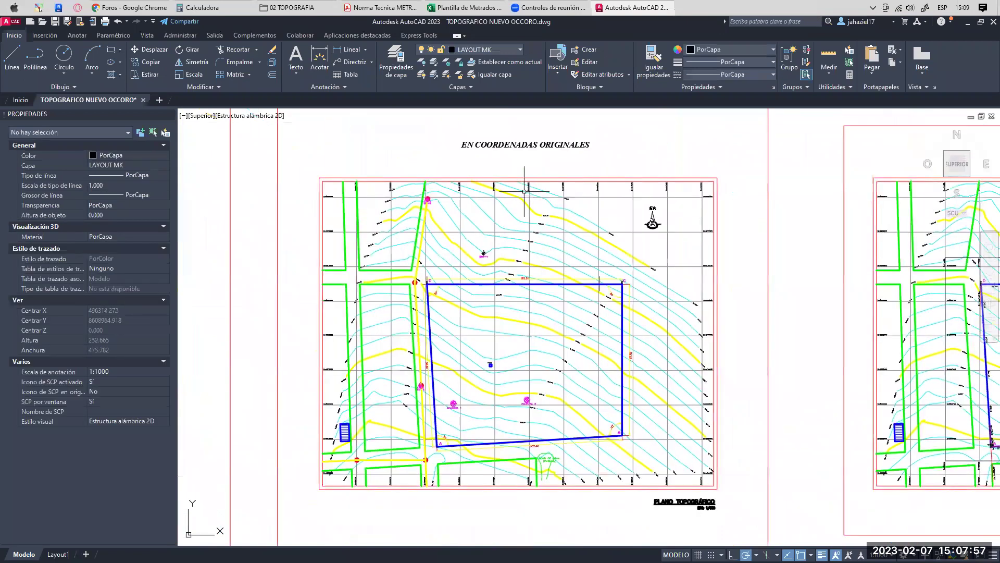
middle_click_drag(577, 294, 488, 267)
middle_click_drag(896, 276, 264, 258)
scroll(557, 257, "down", 6)
middle_click_drag(732, 254, 620, 262)
scroll(620, 263, "up", 3)
scroll(604, 255, "up", 6)
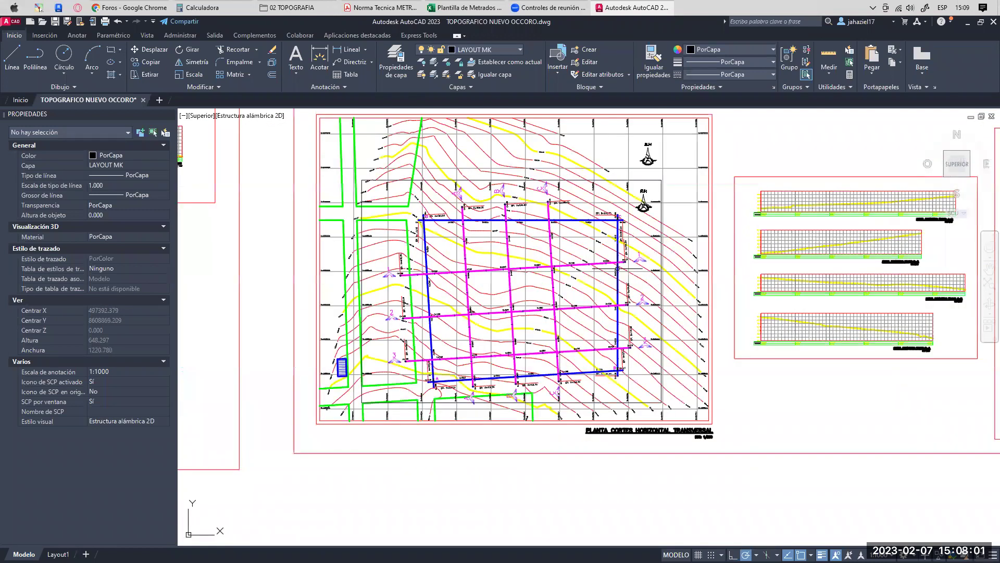
- Inspect the contour line passing above the lot's upper boundary in the section plan, and deselect it
middle_click_drag(581, 300, 618, 359)
scroll(466, 231, "up", 2)
left_click(467, 201)
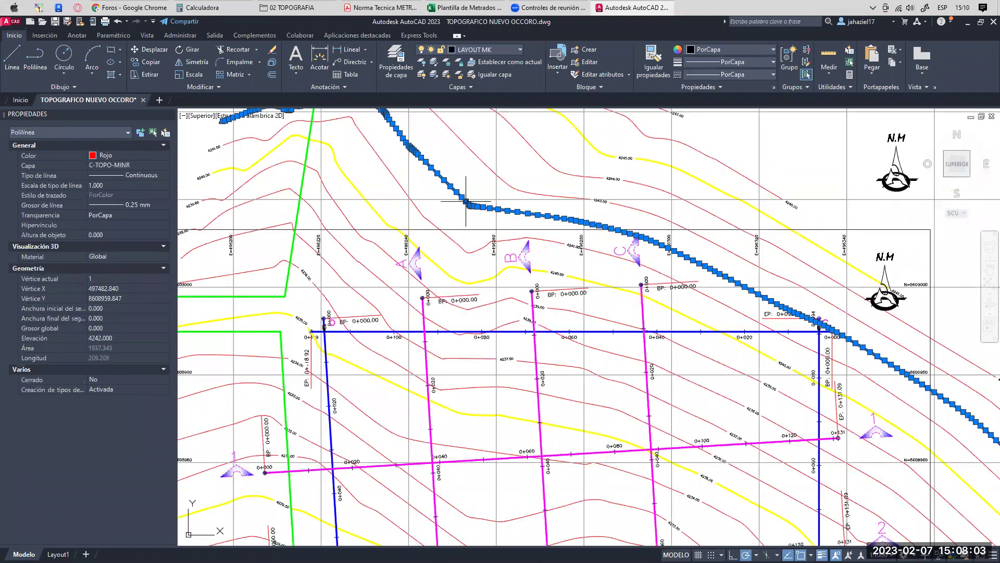
middle_click_drag(520, 299, 482, 234)
key("Escape")
- Highlight section B's direction marker and its section line, and look along the cut
scroll(494, 194, "up", 2)
left_click(464, 194)
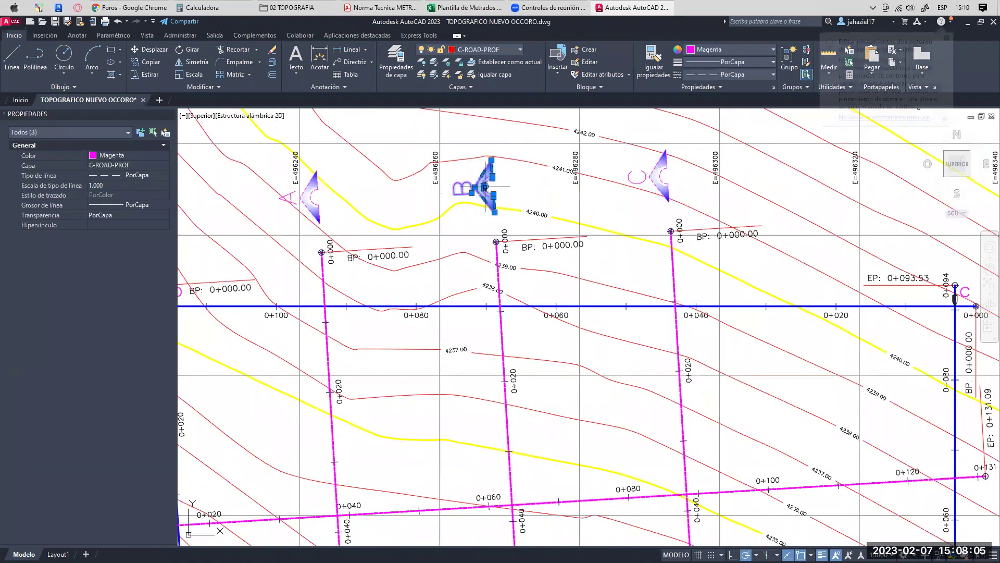
left_click(499, 257)
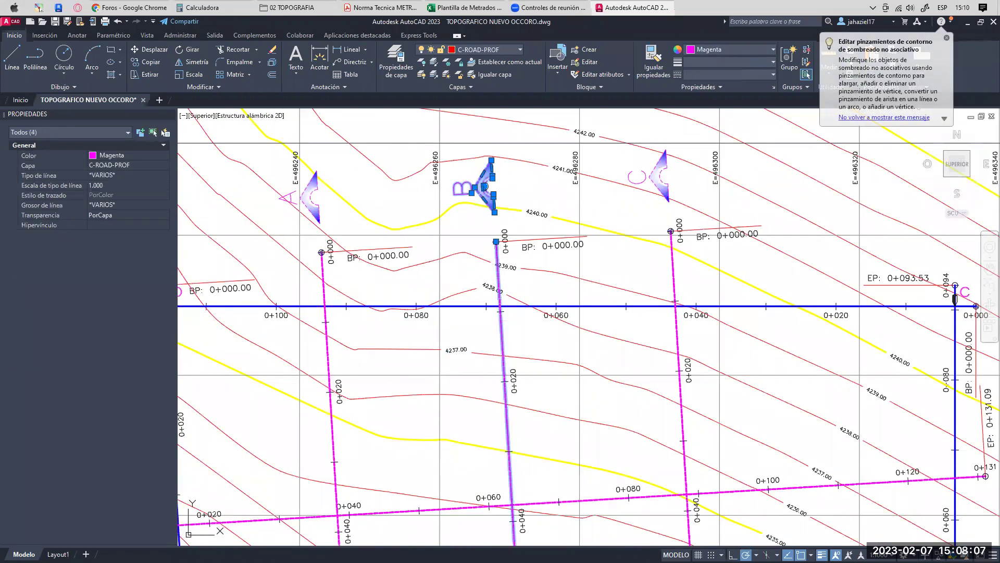
middle_click_drag(525, 321, 518, 234)
mouse_move(517, 295)
middle_mouse_down()
mouse_move(525, 251)
mouse_move(544, 229)
middle_mouse_up()
scroll(525, 251, "down", 2)
- Add section A's line and direction marker to the highlighted objects, review both cuts, and clear the selection
left_click(427, 261)
middle_click_drag(414, 143, 420, 229)
scroll(420, 229, "up", 2)
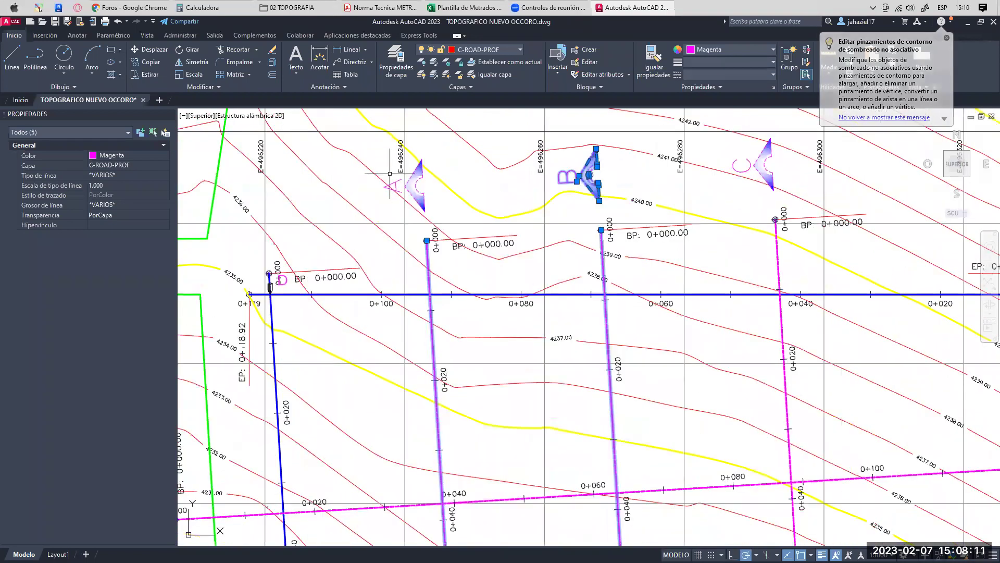
left_click(376, 159)
left_click(451, 228)
left_click(426, 199)
left_click(418, 199)
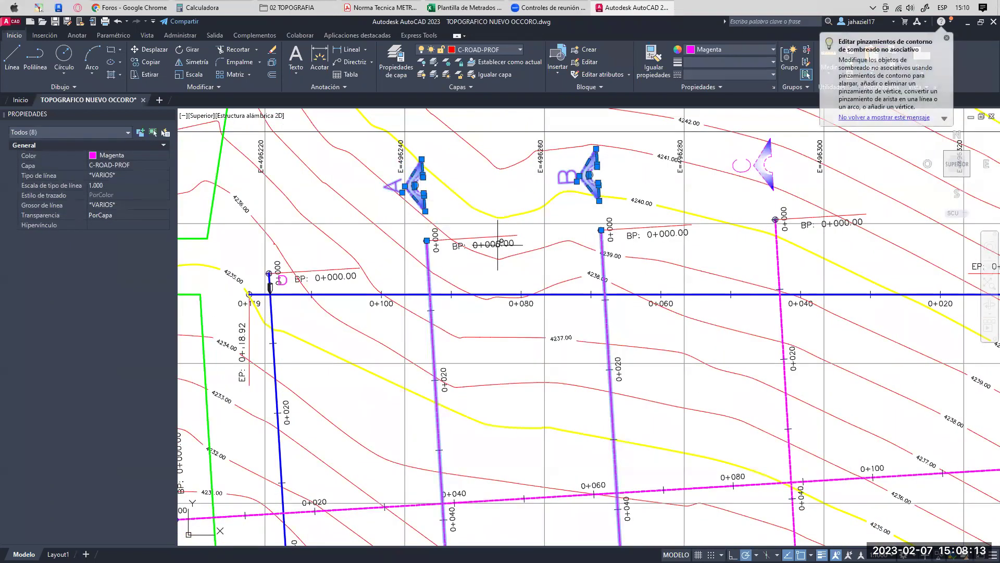
scroll(482, 200, "down", 2)
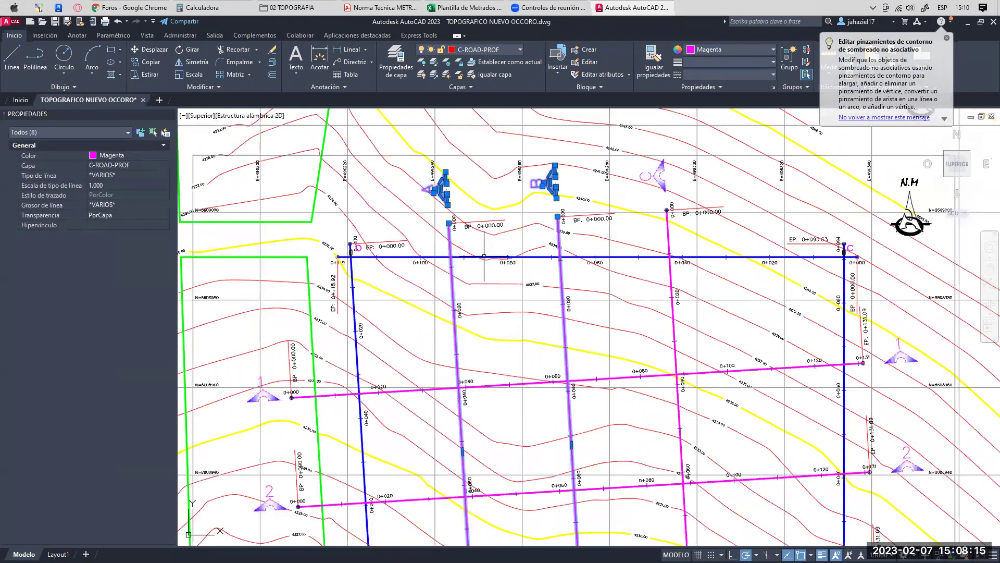
middle_click_drag(486, 280, 480, 254)
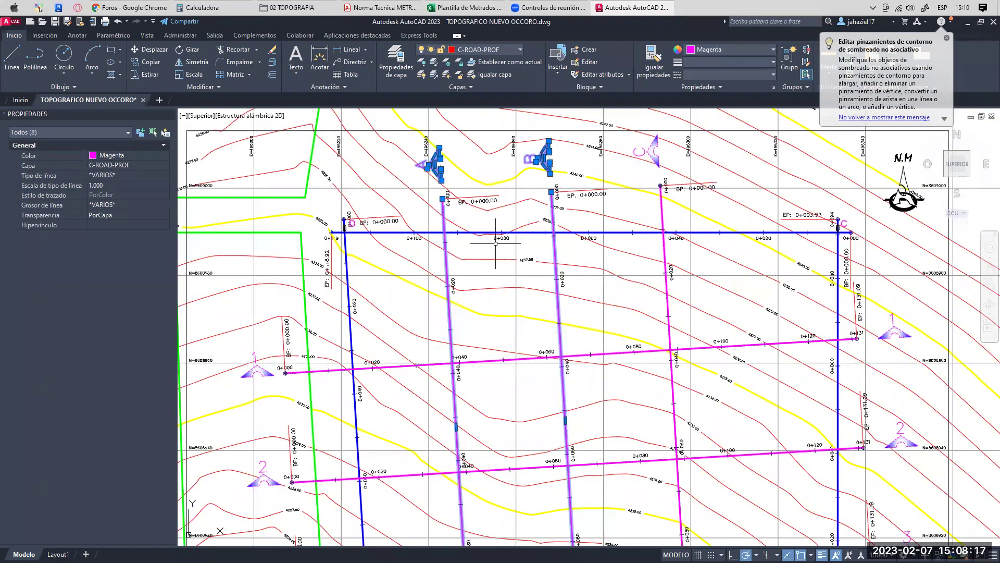
middle_click_drag(436, 220, 439, 236)
scroll(437, 178, "up", 3)
key("Escape")
- Highlight section A's marker and line and follow the cut across the lot to its lower end and back
scroll(423, 194, "down", 1)
left_click(377, 141)
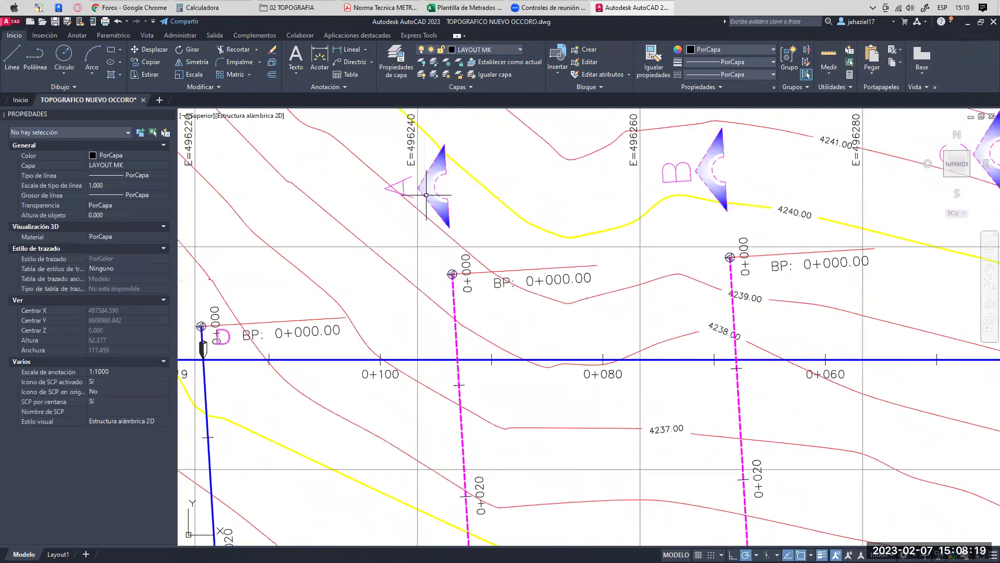
left_click(462, 260)
left_click(455, 313)
middle_click_drag(454, 312, 447, 239)
middle_click_drag(456, 324, 438, 182)
middle_click_drag(445, 310, 431, 197)
middle_click_drag(464, 339, 433, 135)
scroll(462, 272, "down", 5)
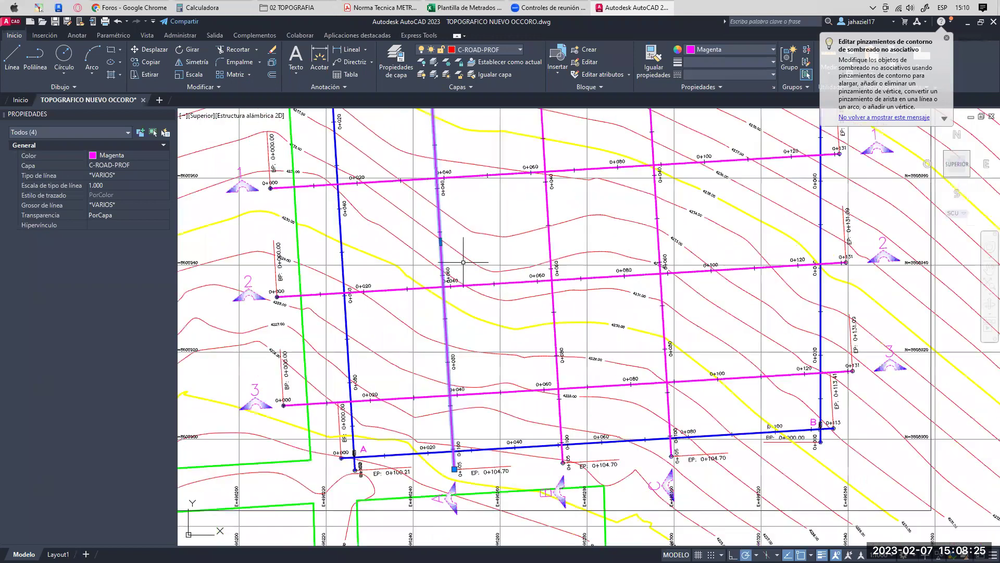
scroll(459, 232, "up", 2)
middle_click_drag(459, 232, 461, 235)
middle_click_drag(461, 158, 462, 274)
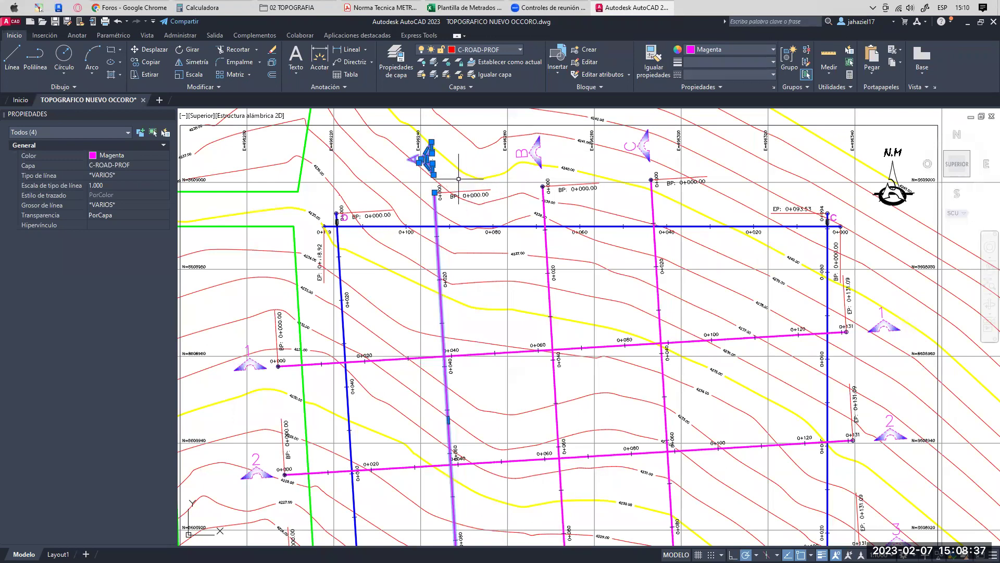
- Examine where section lines A, B and C start along the lot's upper boundary, and clear the selection
scroll(458, 178, "up", 1)
scroll(459, 177, "up", 1)
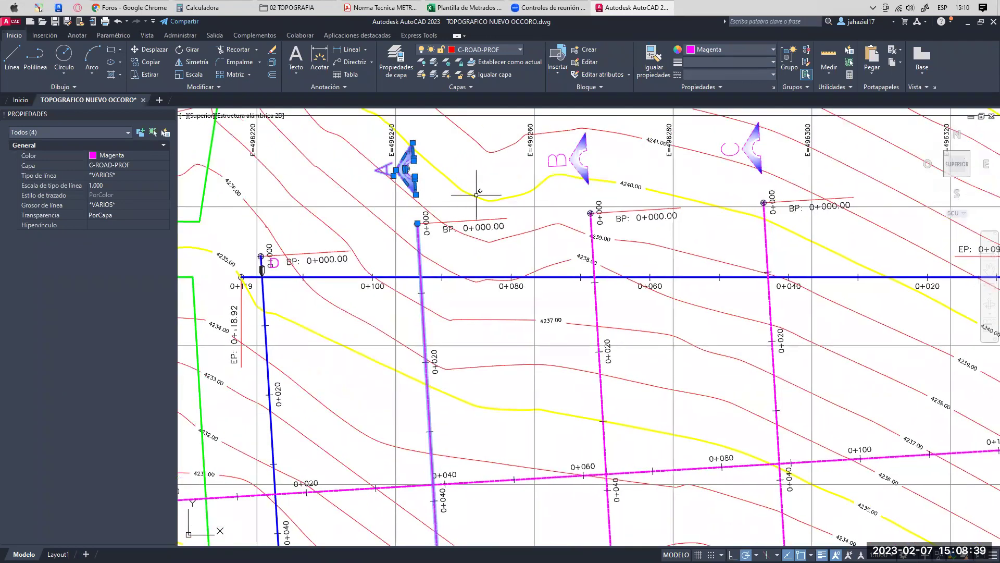
middle_click_drag(361, 274, 420, 205)
middle_click_drag(504, 205, 423, 217)
scroll(424, 217, "down", 2)
middle_click_drag(591, 210, 538, 208)
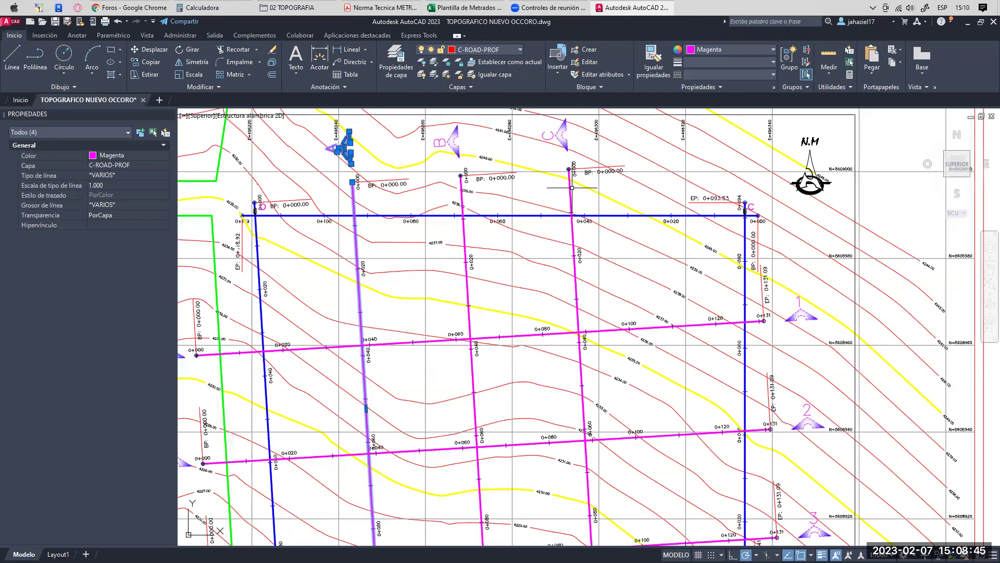
mouse_move(481, 218)
middle_mouse_down()
mouse_move(483, 229)
mouse_move(486, 218)
mouse_move(447, 224)
mouse_move(475, 226)
middle_mouse_up()
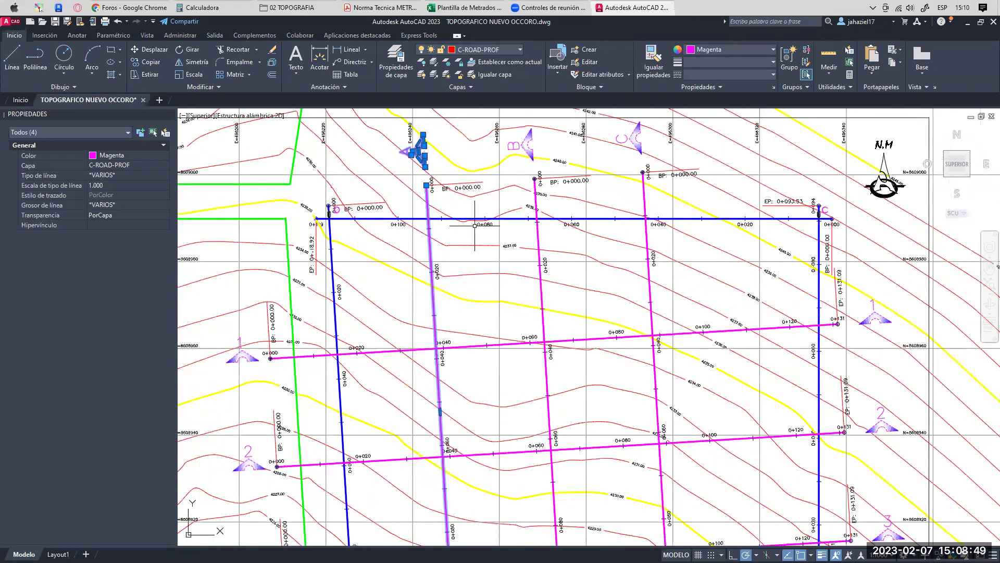
key("Escape")
- Highlight the lot's upper boundary line between corners D and C together with its overlapping alignment, and view its full extent
scroll(469, 224, "up", 4)
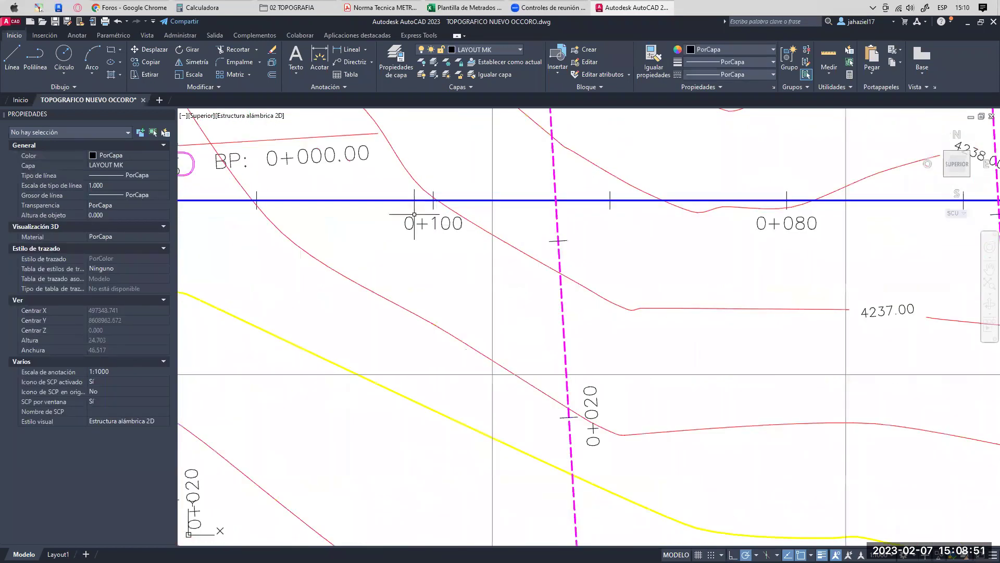
left_click(444, 204)
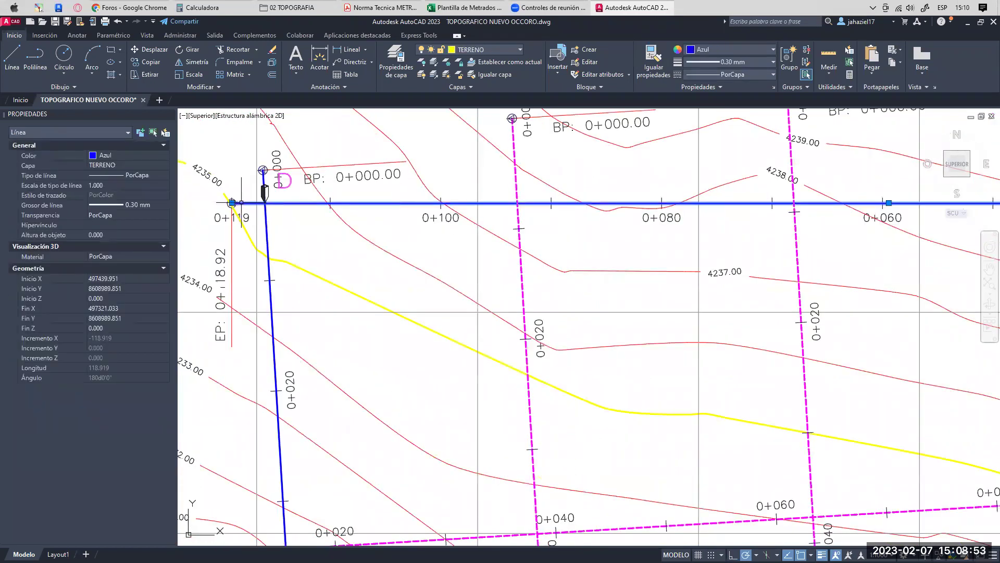
left_click(439, 197)
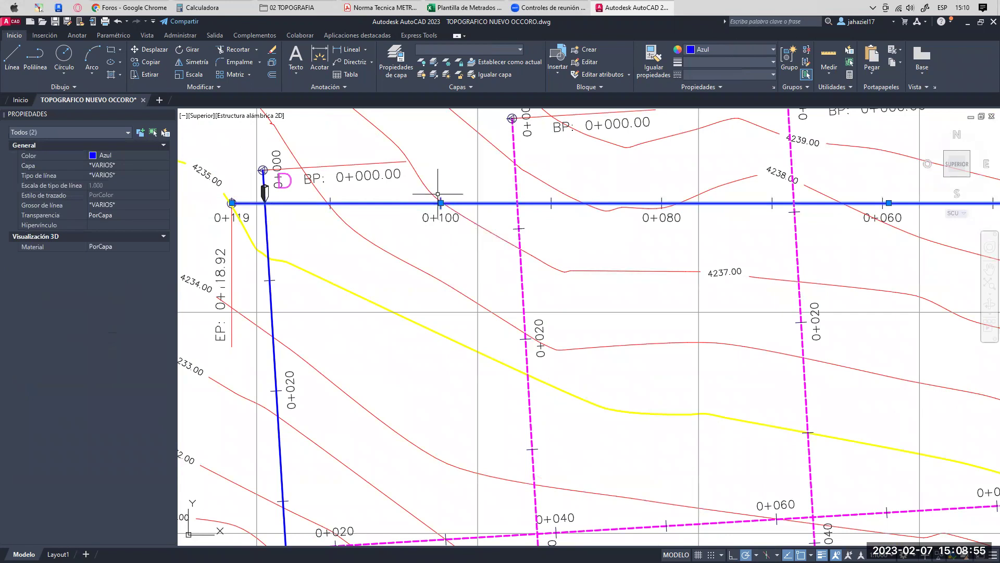
scroll(439, 194, "down", 2)
scroll(459, 180, "down", 2)
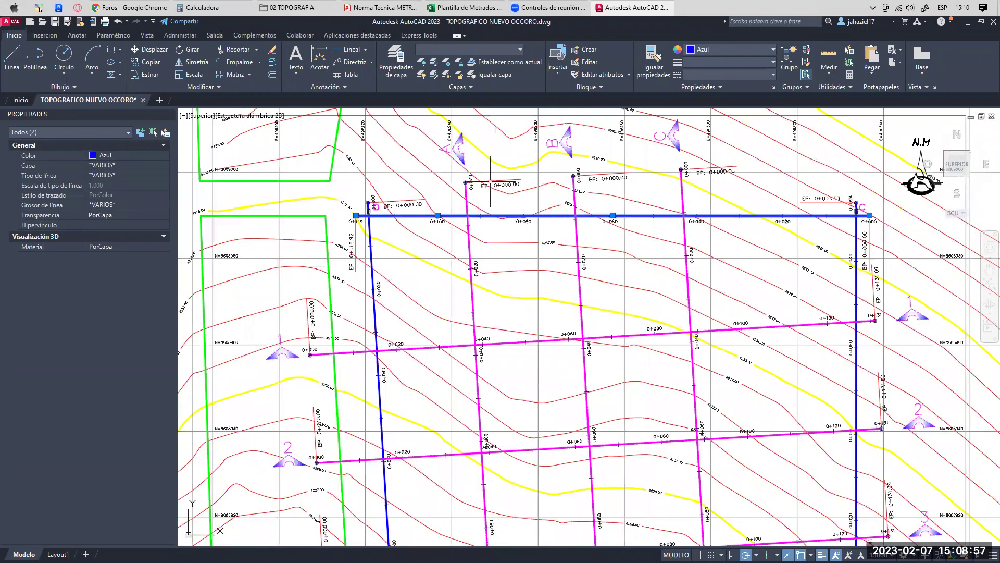
- Review the highlighted upper boundary against section lines A, B and C across the whole plan, and clear the selection
middle_click_drag(522, 274, 493, 275)
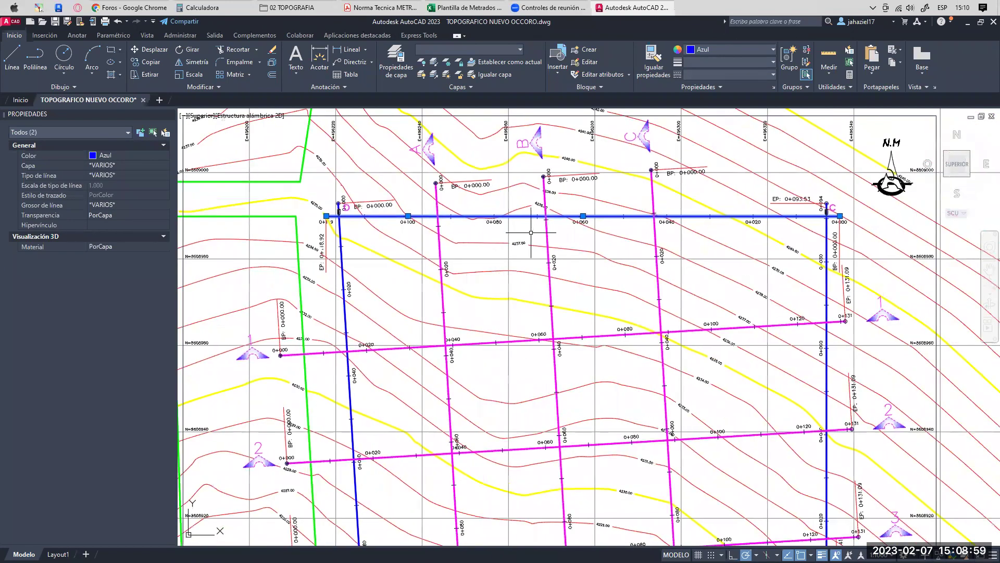
middle_click_drag(586, 222, 559, 228)
scroll(486, 225, "down", 3)
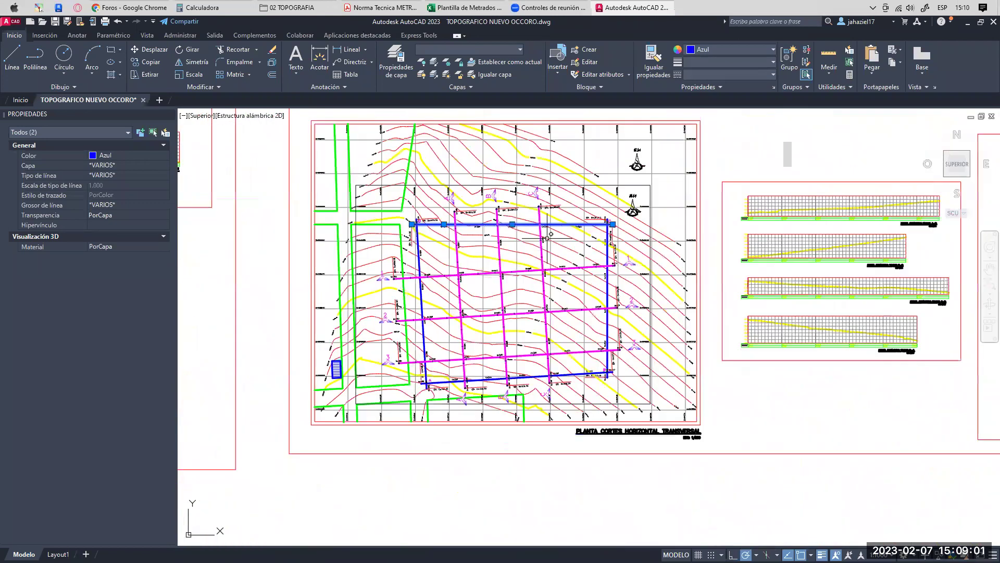
key("Escape")
- Highlight the titles of the perimeter profile for stretch A-B and of horizontal section 1-1 on the profile sheets
middle_click_drag(635, 236, 410, 230)
middle_click_drag(697, 196, 529, 190)
scroll(559, 229, "up", 9)
left_click(405, 177)
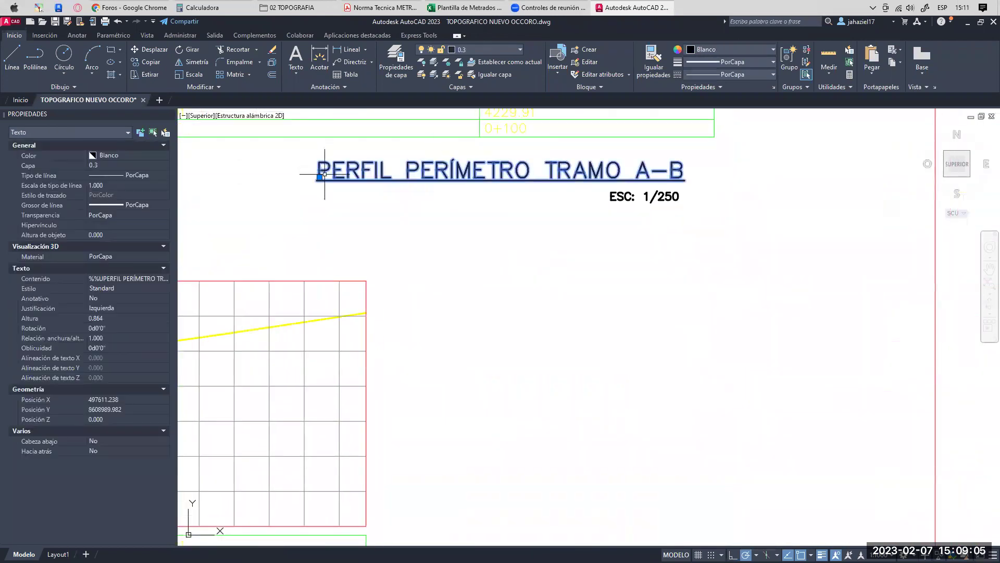
scroll(411, 215, "down", 10)
scroll(627, 203, "up", 10)
left_click(492, 183)
- Review the terrain profiles of horizontal sections 1-1, 2-2 and 3-3, and clear the selection
scroll(487, 218, "down", 2)
middle_click_drag(321, 211, 647, 214)
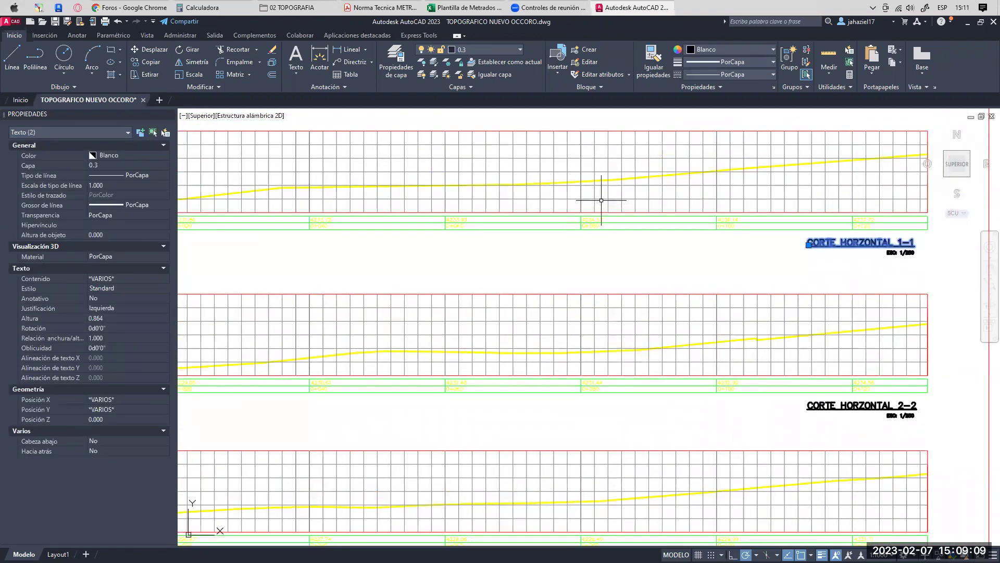
scroll(602, 200, "down", 2)
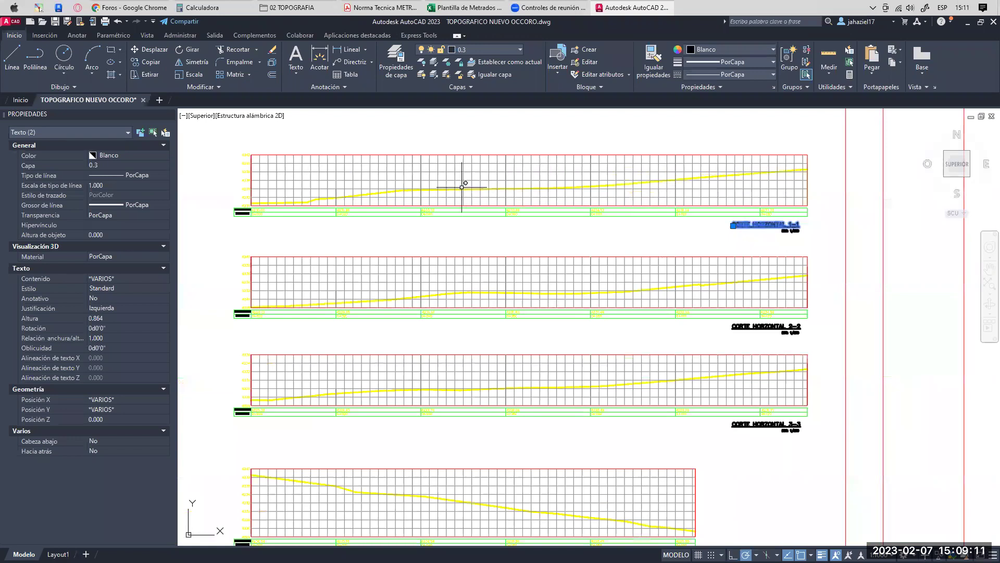
key("Escape")
middle_click_drag(458, 188, 469, 191)
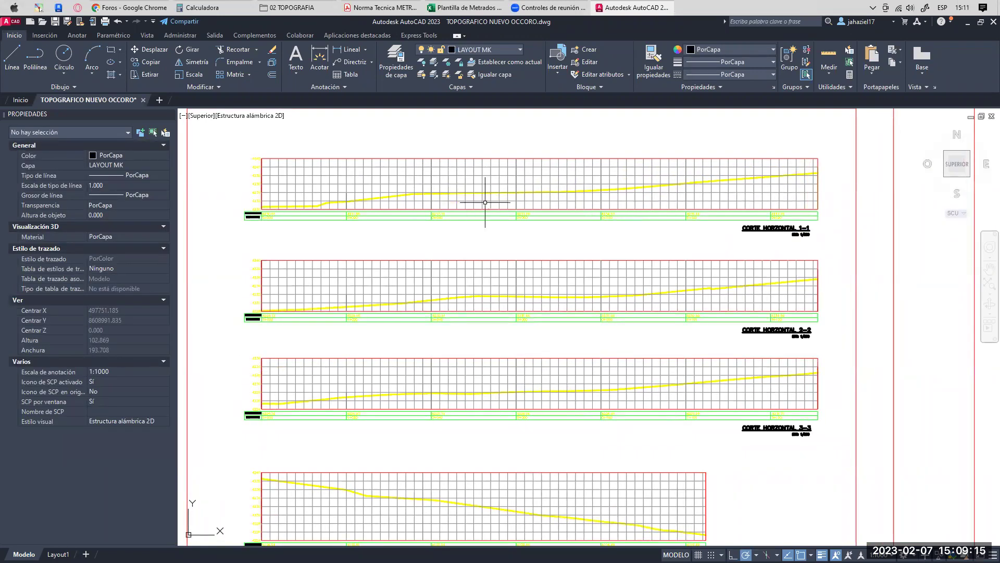
- Return to the plan, highlight three contour lines running beside section A's direction marker, and clear the selection
scroll(510, 197, "down", 2)
scroll(562, 177, "down", 6)
mouse_move(456, 203)
middle_mouse_down()
mouse_move(681, 209)
mouse_move(592, 211)
mouse_move(727, 196)
middle_mouse_up()
scroll(582, 207, "up", 4)
scroll(379, 149, "up", 2)
mouse_move(378, 149)
middle_mouse_down()
mouse_move(442, 169)
mouse_move(440, 201)
middle_mouse_up()
scroll(441, 201, "up", 3)
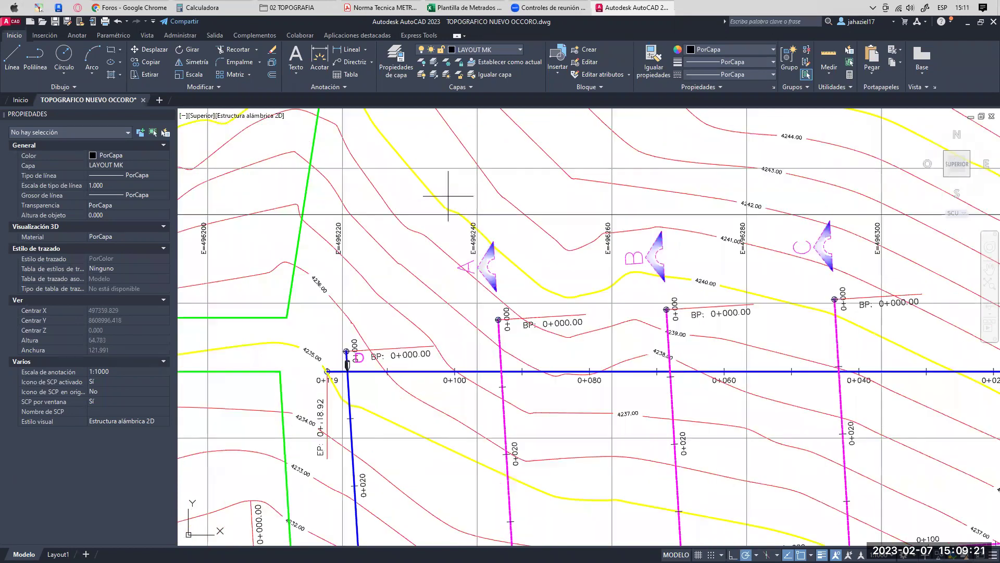
left_click(423, 230)
left_click(415, 242)
left_click(446, 290)
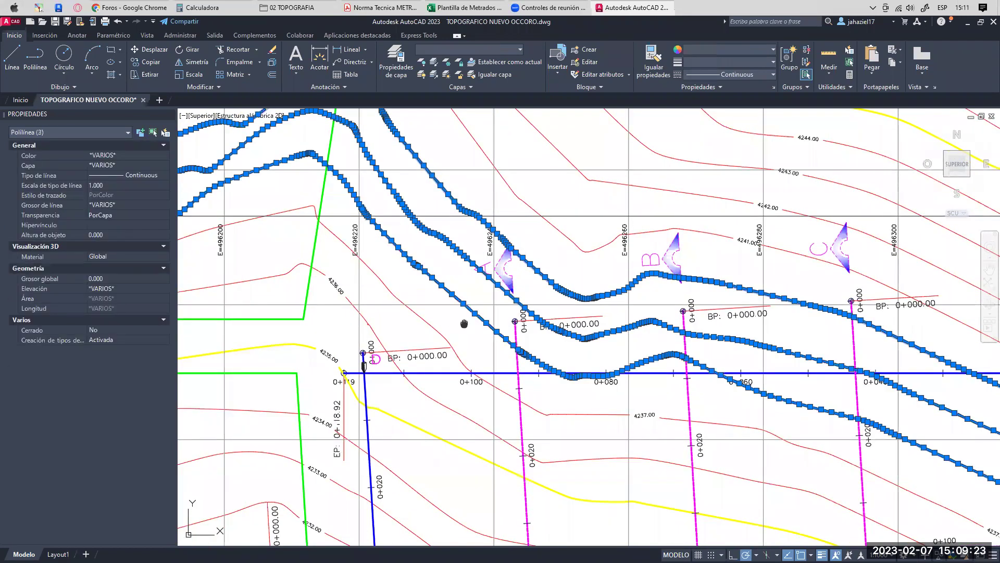
middle_click_drag(463, 323, 365, 167)
key("Escape")
- Highlight section line A where it crosses the contours below the upper boundary, and clear the selection
scroll(500, 229, "down", 2)
scroll(503, 214, "up", 2)
mouse_move(460, 233)
middle_mouse_down()
mouse_move(503, 214)
mouse_move(472, 196)
mouse_move(452, 205)
middle_mouse_up()
left_click(407, 192)
key("Escape")
left_click(459, 172)
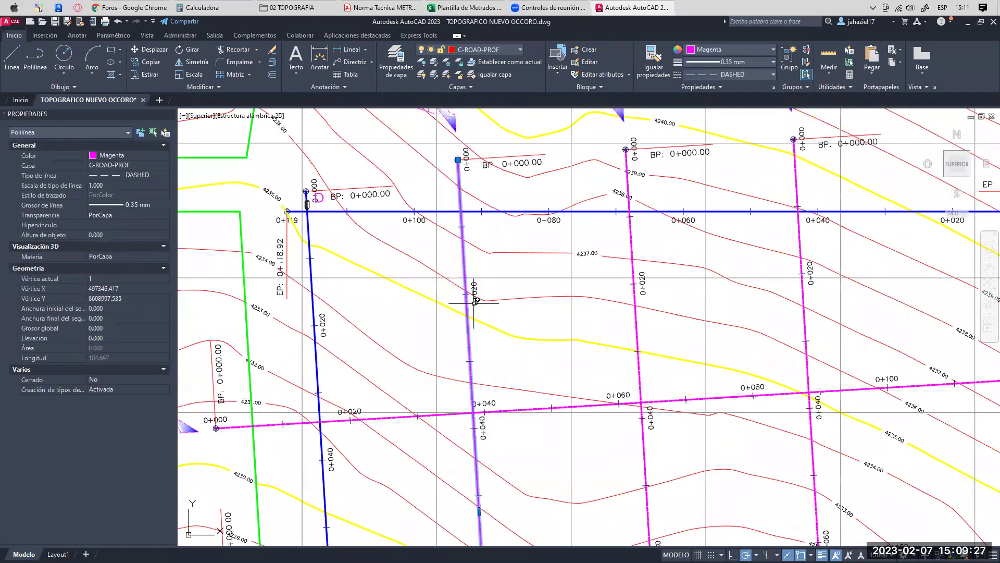
scroll(475, 300, "down", 9)
key("Escape")
- Highlight the terrain line of the perimeter profile for stretch A-B, review it with the other perimeter profiles, and clear the selection
scroll(619, 222, "up", 8)
mouse_move(513, 224)
middle_mouse_down()
mouse_move(472, 231)
mouse_move(566, 214)
middle_mouse_up()
middle_click_drag(709, 232, 618, 224)
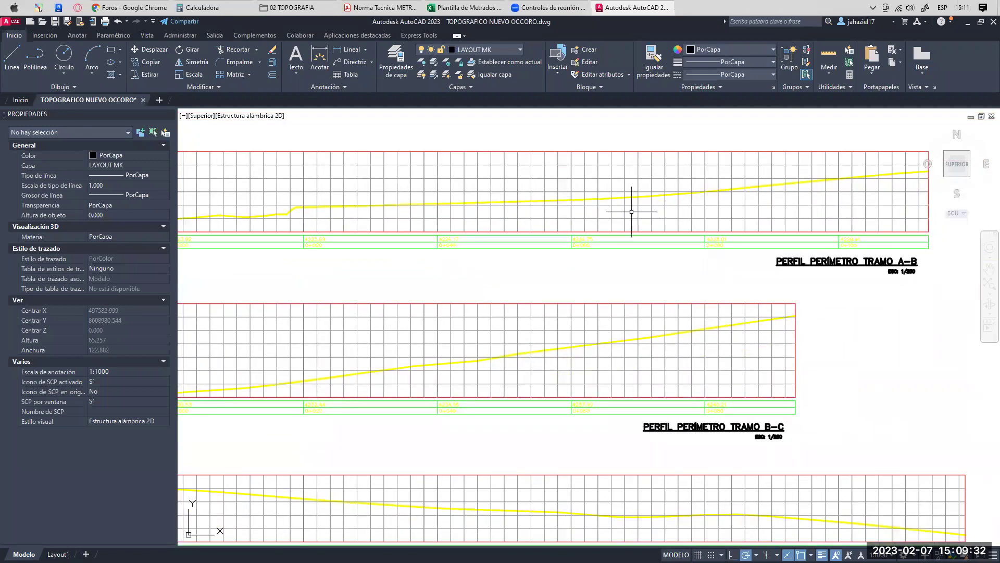
left_click(596, 199)
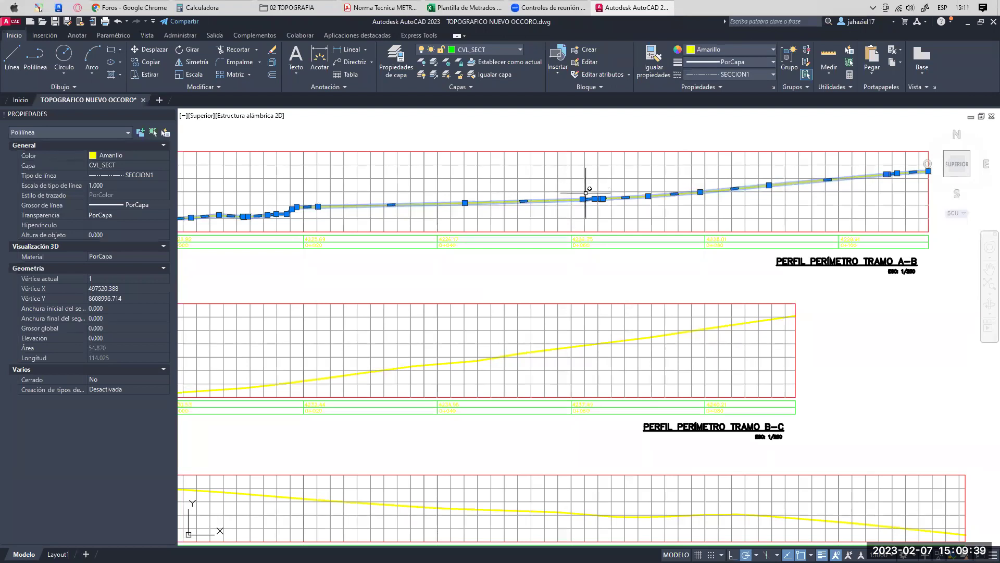
scroll(584, 208, "down", 2)
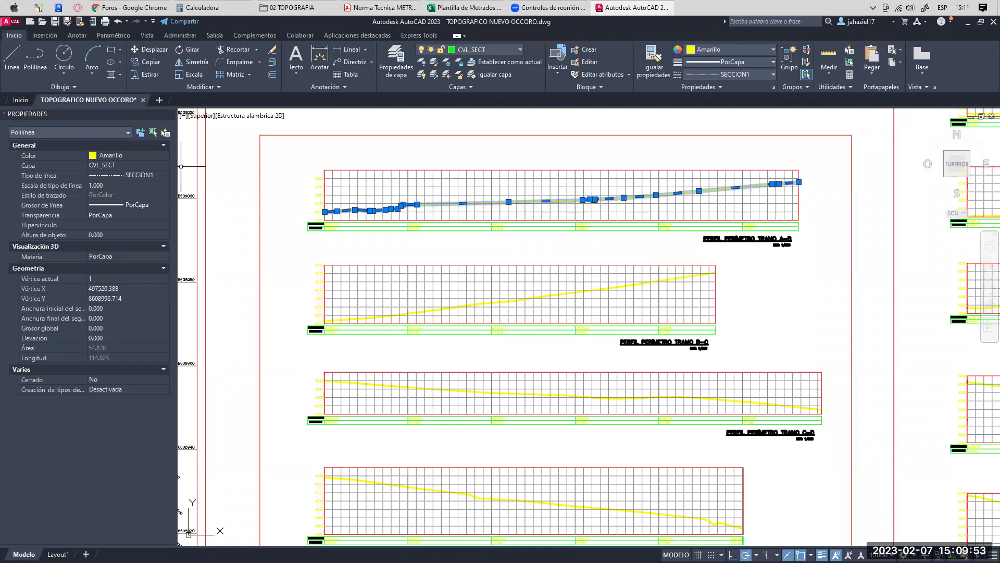
middle_click_drag(467, 238, 476, 247)
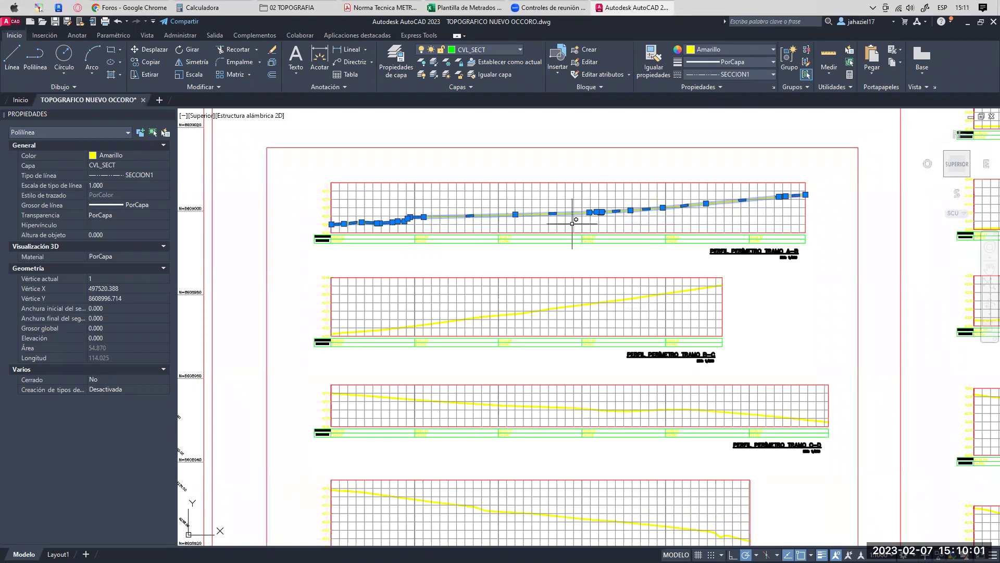
key("Escape")
middle_click_drag(556, 220, 529, 216)
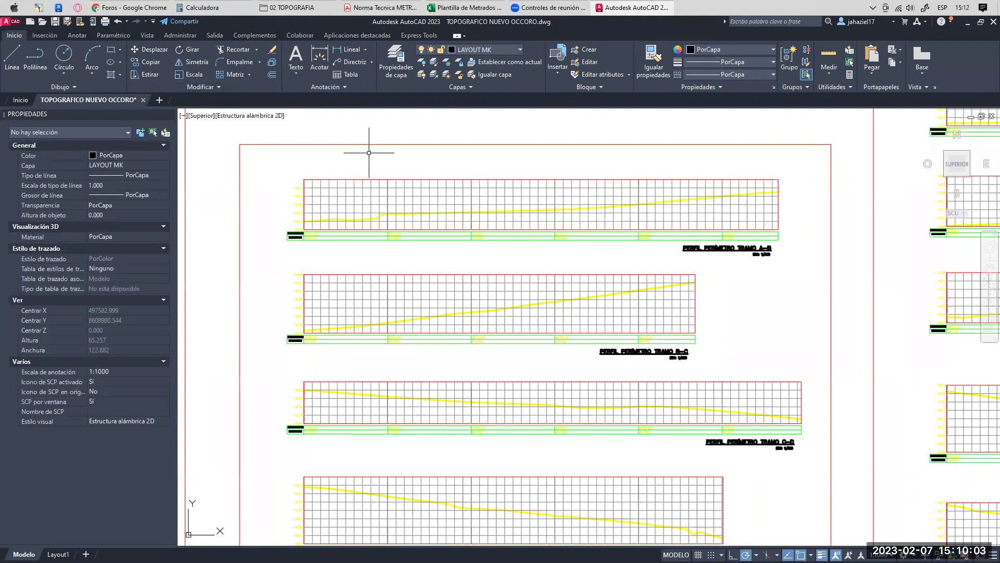
middle_click_drag(369, 153, 378, 152)
- Switch to File Explorer and browse the Proyectos folder on drive H:, checking inside Proyectos 2021
left_click(279, 9)
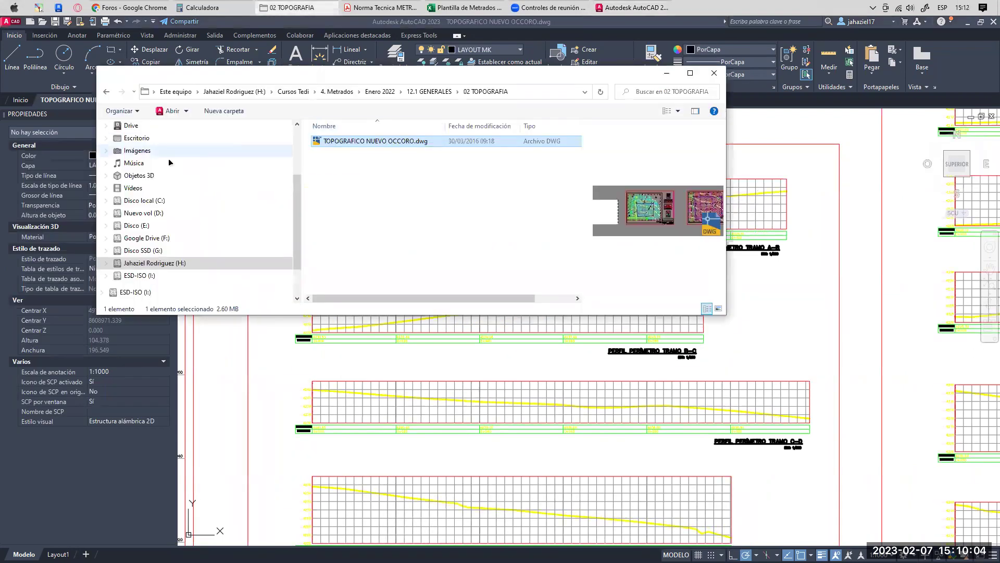
left_click(174, 263)
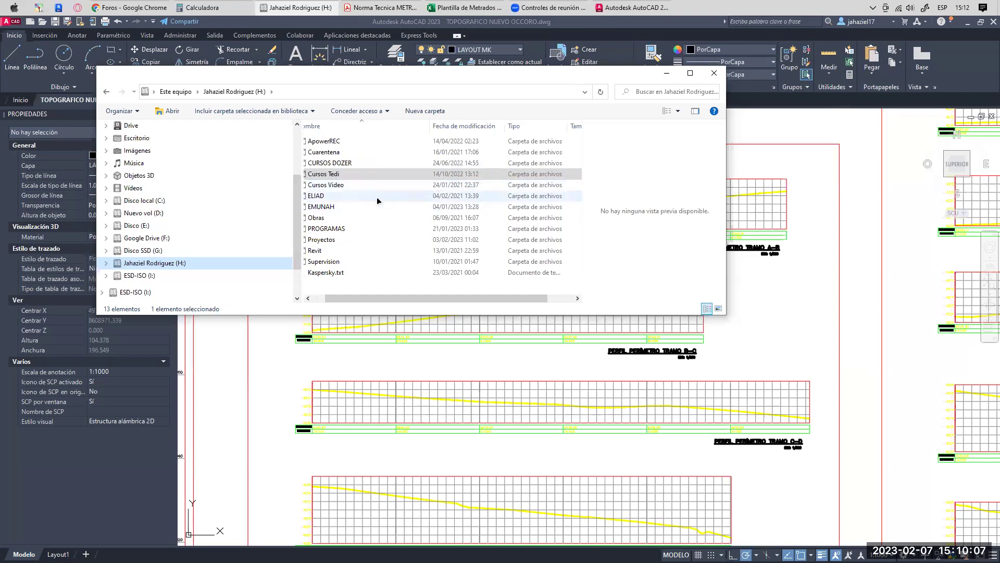
double_click(337, 241)
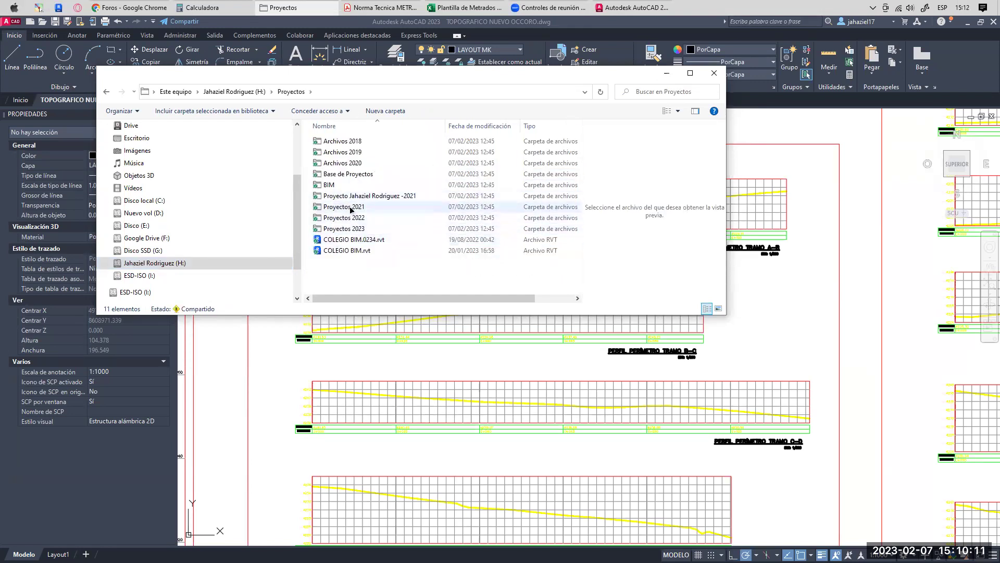
double_click(344, 206)
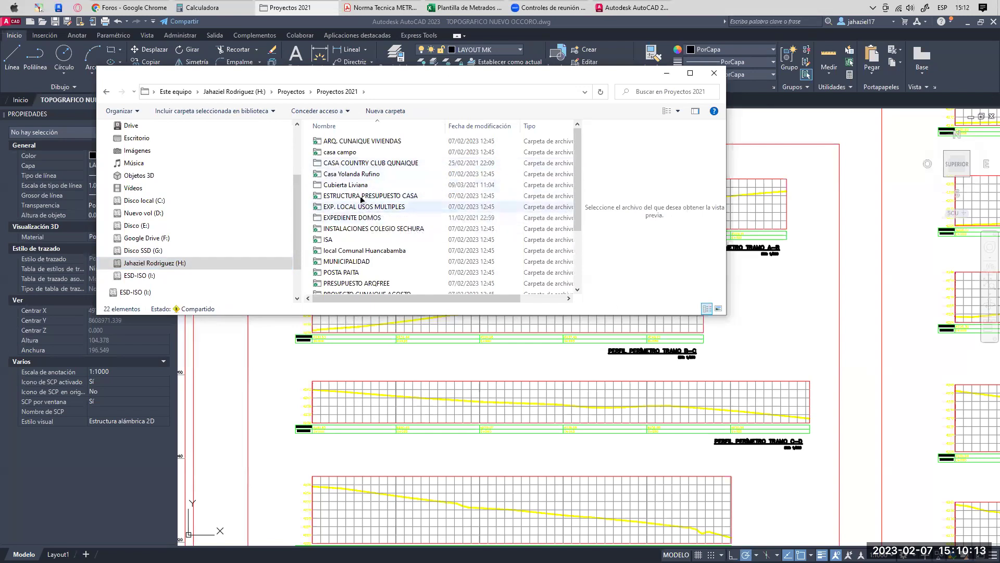
left_click(107, 91)
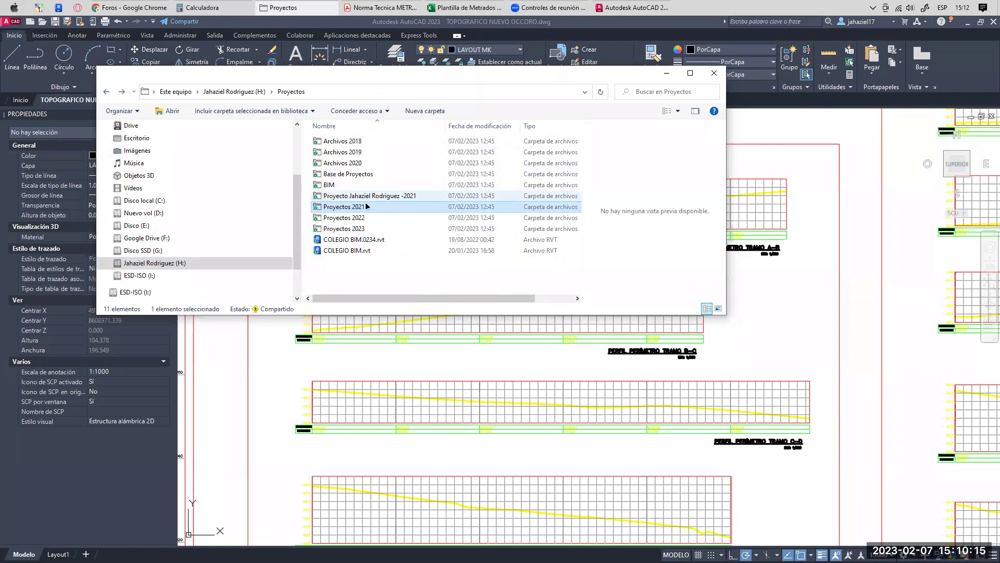
- Go to Archivos 2020, 1. Proyecto Colegio Chapangos, EXP. CHAPANGOS ORDENADO and open its 01.-TOPOGRAFIA folder
left_click(358, 162)
double_click(357, 162)
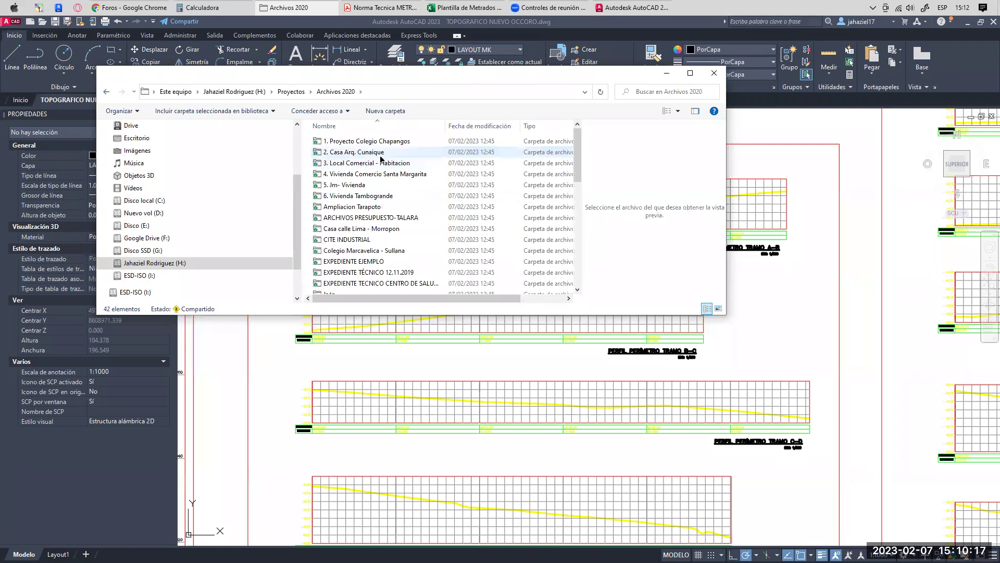
double_click(371, 142)
double_click(358, 206)
double_click(347, 142)
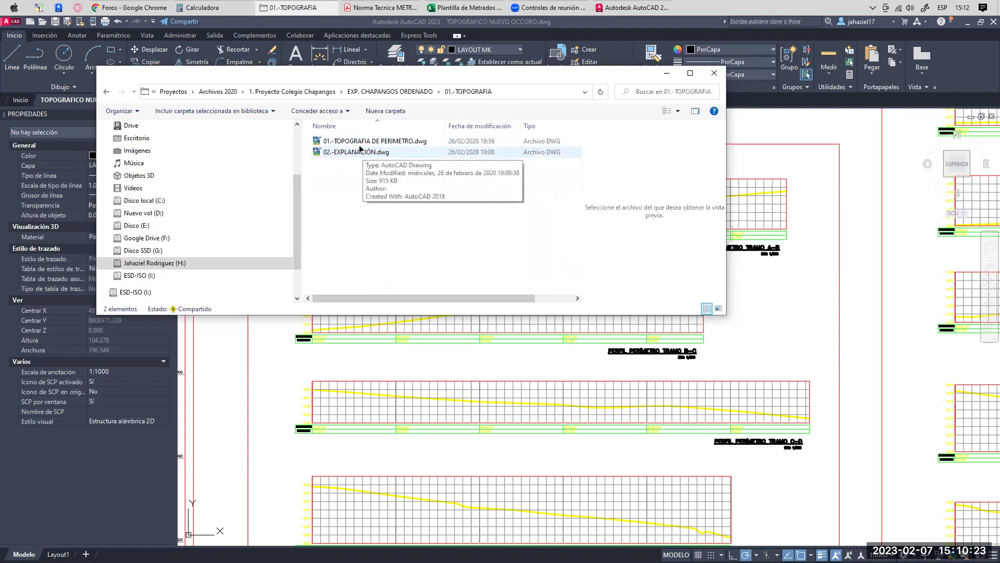
- Preview the two topography drawings and open 02.-EXPLANACIÓN.dwg in AutoCAD
left_click(358, 153)
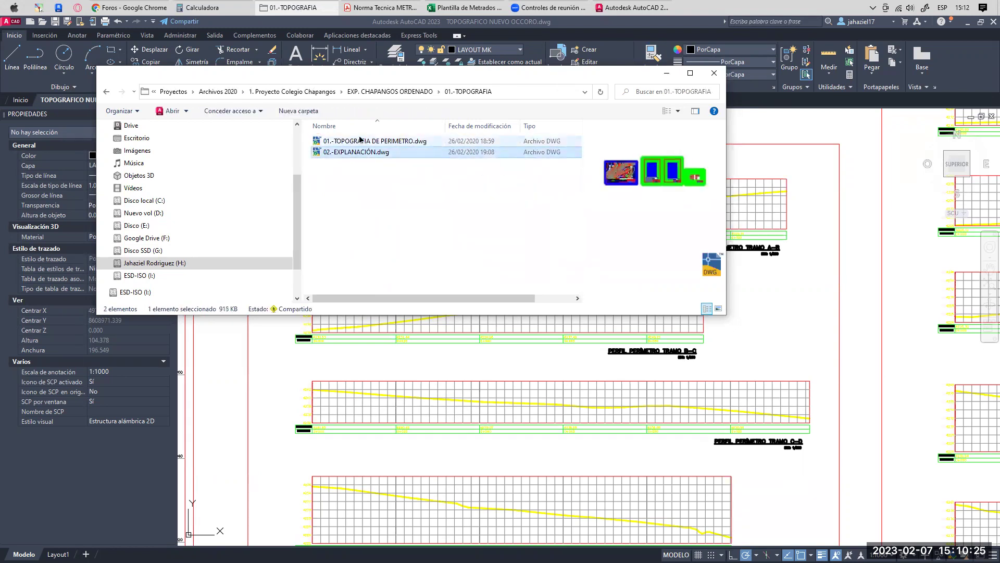
left_click(362, 141)
double_click(357, 152)
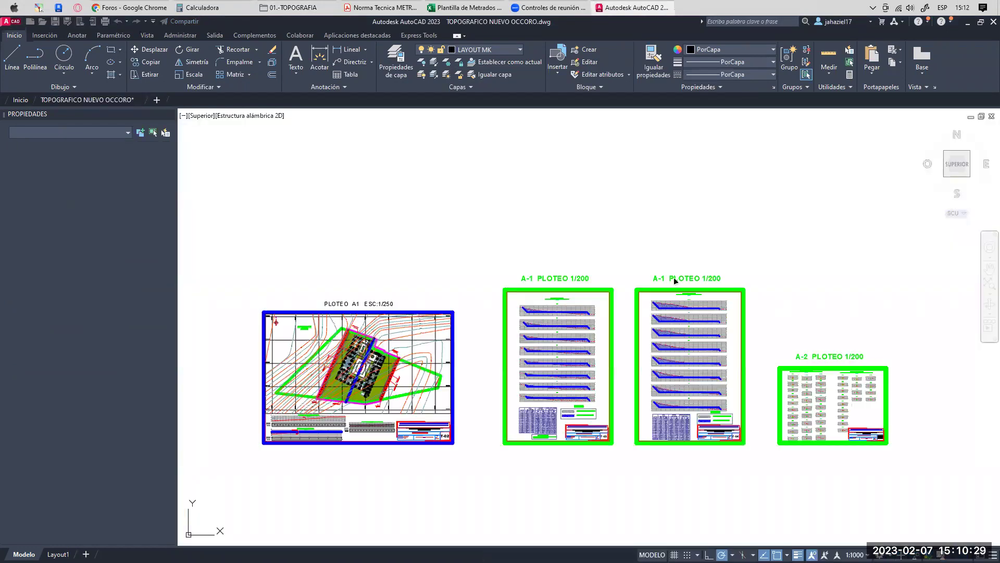
key("Escape")
- Examine the earth platform plan with its classrooms, retaining walls and surrounding contour lines
mouse_move(394, 348)
middle_mouse_down()
mouse_move(466, 249)
mouse_move(464, 229)
middle_mouse_up()
scroll(465, 229, "up", 4)
scroll(453, 233, "up", 8)
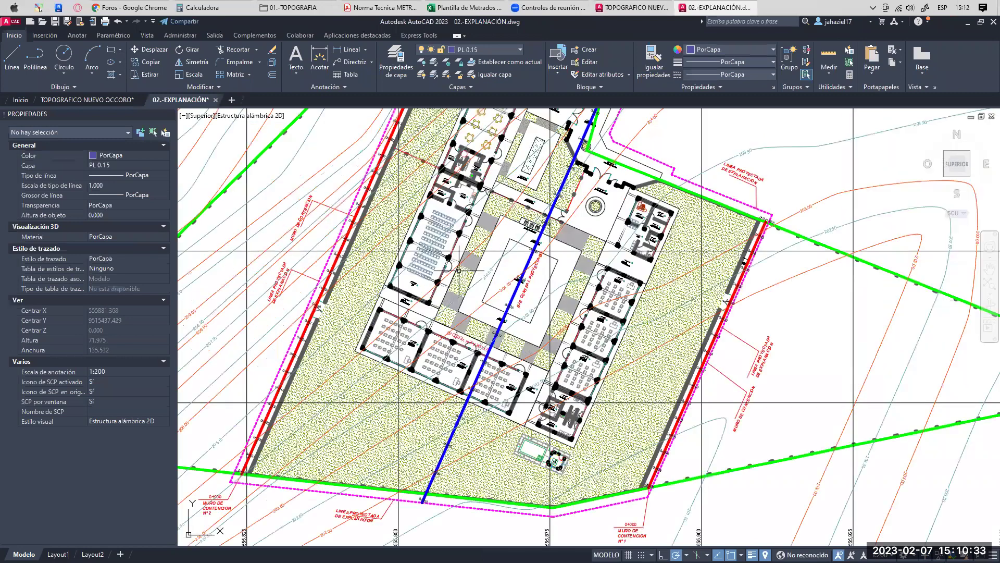
scroll(485, 259, "down", 10)
scroll(478, 243, "up", 12)
scroll(477, 243, "down", 3)
scroll(463, 243, "up", 6)
- Highlight the contour lines and elevation labels around 208.00 beside retaining wall Nº 2, and clear the selection
left_click(481, 213)
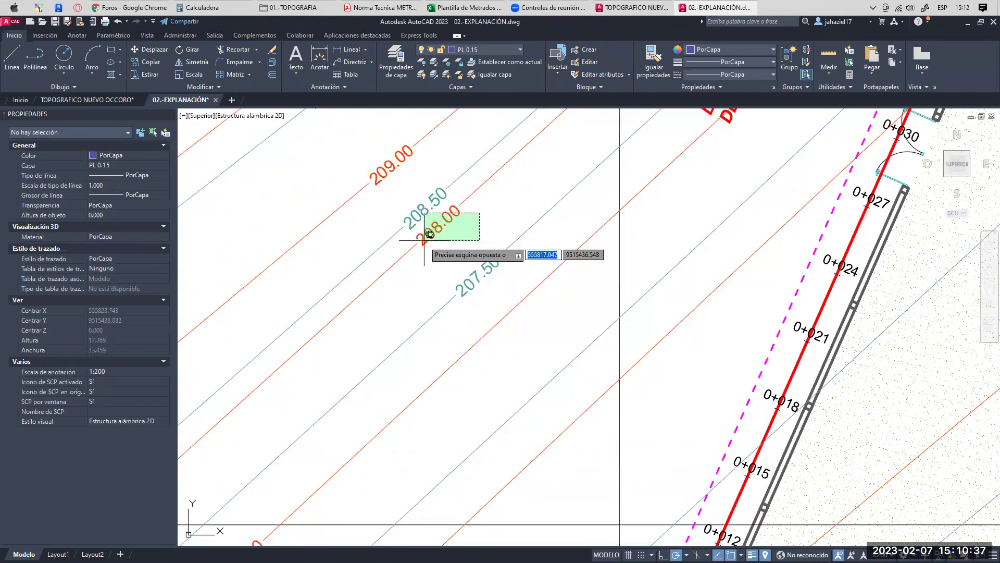
left_click(424, 242)
left_click(399, 240)
middle_click_drag(442, 183, 451, 284)
left_click(383, 215)
left_click(312, 194)
scroll(373, 249, "down", 6)
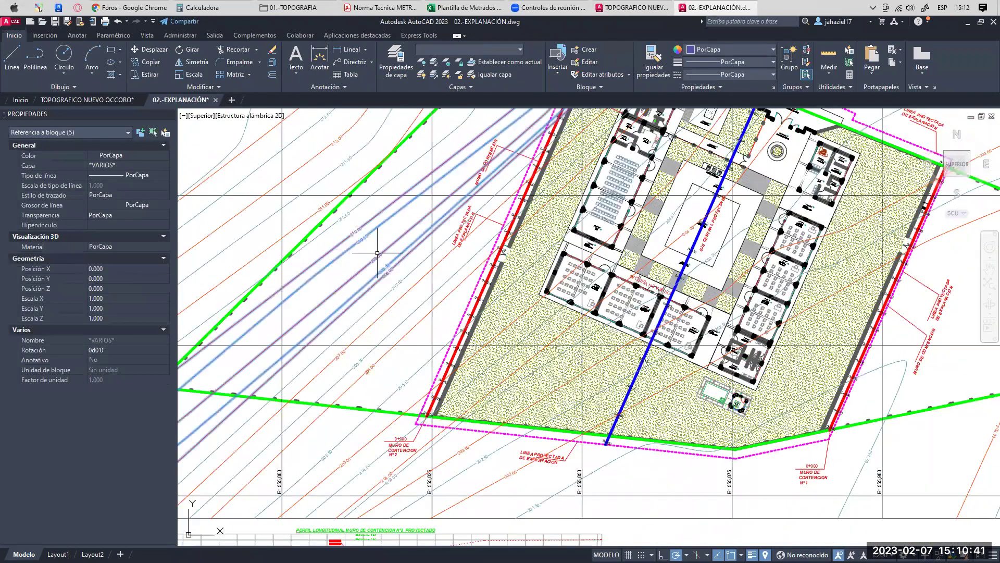
key("Escape")
- Highlight the projected central axis line together with its 0+010 station label and tick mark
middle_click_drag(620, 381, 434, 225)
scroll(435, 225, "up", 4)
left_click(471, 214)
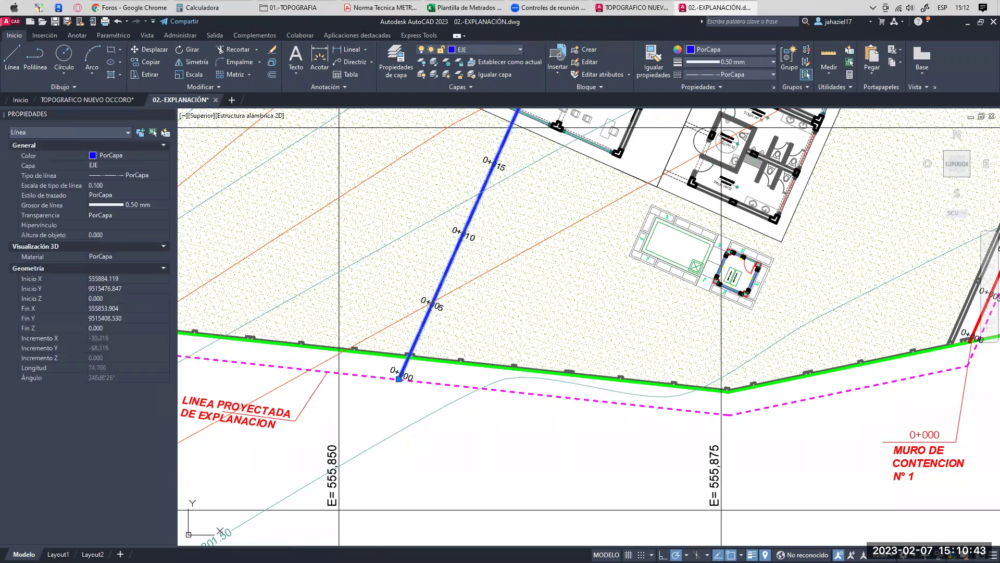
middle_click_drag(410, 349, 376, 418)
scroll(415, 277, "down", 1)
middle_click_drag(415, 276, 389, 251)
scroll(362, 202, "up", 6)
left_click(362, 202)
left_click(504, 290)
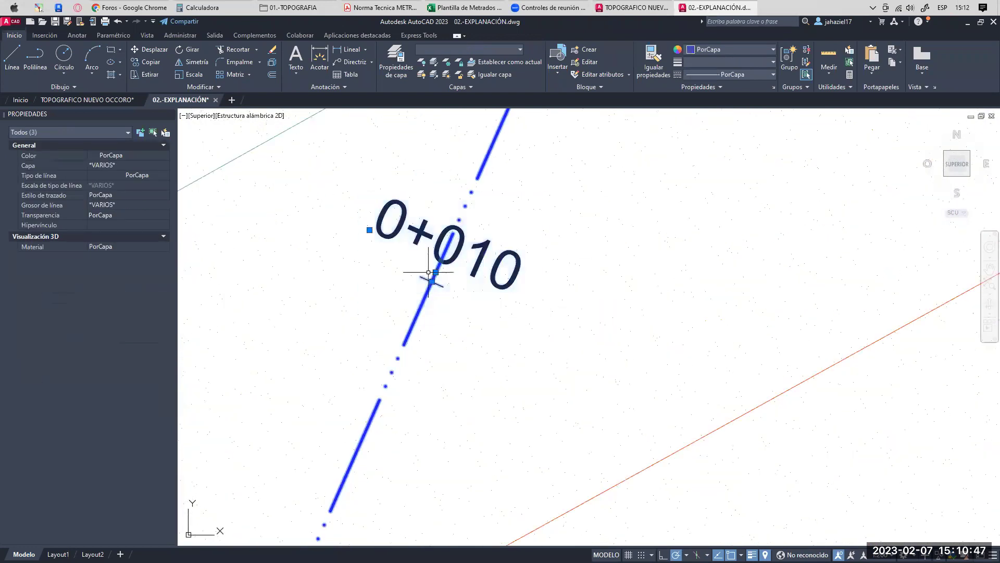
- Follow the central axis stations from 0+000 to 0+025 into the classroom block, and clear the selection
scroll(426, 270, "down", 4)
middle_click_drag(484, 304, 476, 235)
middle_click_drag(409, 295, 423, 218)
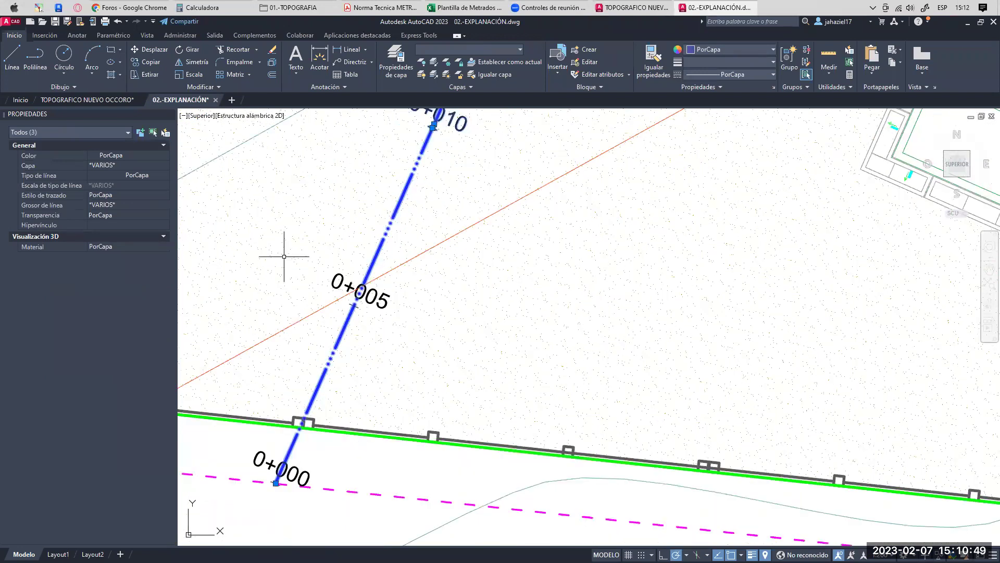
middle_click_drag(432, 135, 436, 367)
middle_click_drag(420, 112, 371, 221)
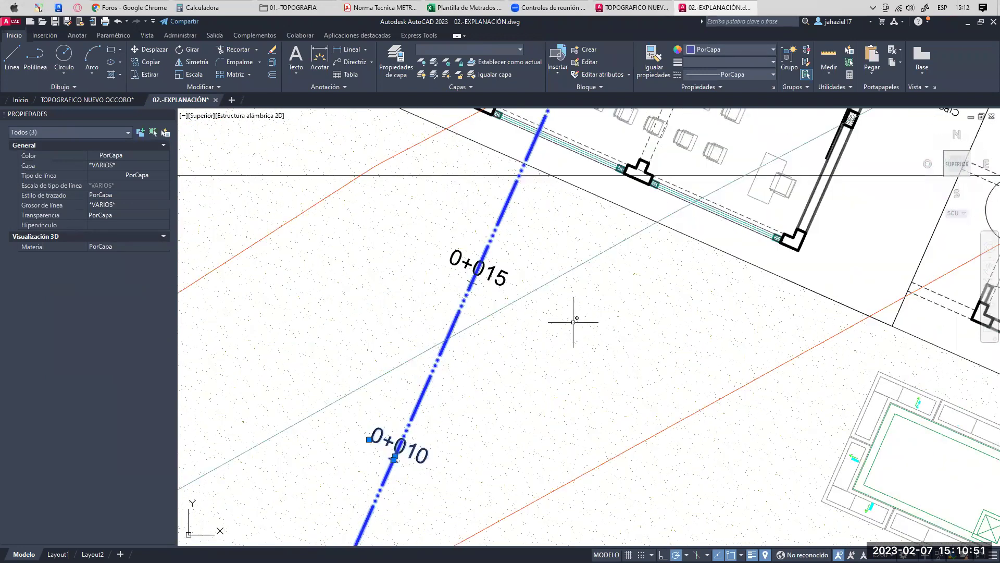
middle_click_drag(626, 148, 485, 350)
scroll(517, 322, "down", 3)
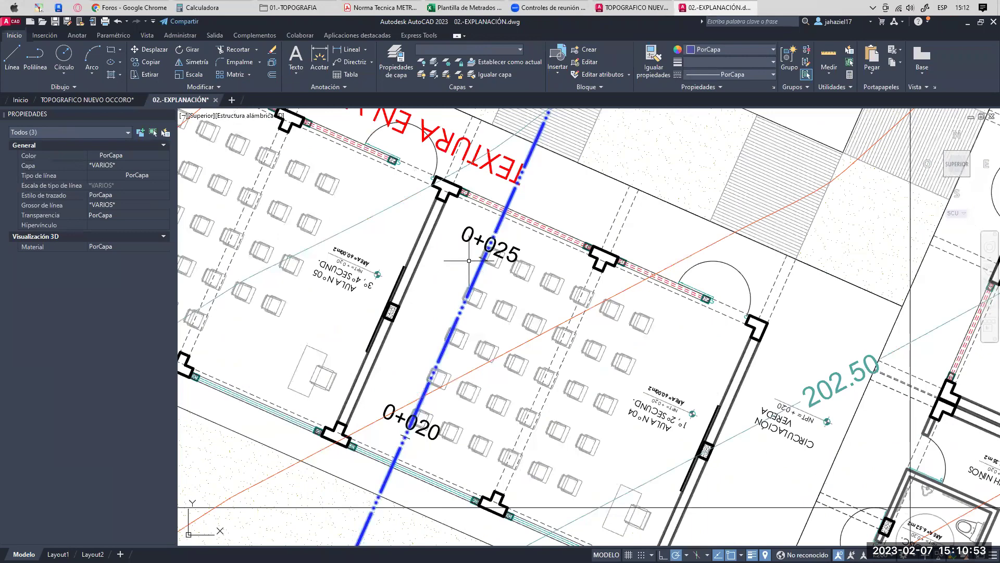
key("Escape")
- Locate the transverse sections sheet for Km 0+000 to 0+035 of the central axis and highlight its heading
scroll(510, 292, "down", 3)
middle_click_drag(552, 284, 470, 368)
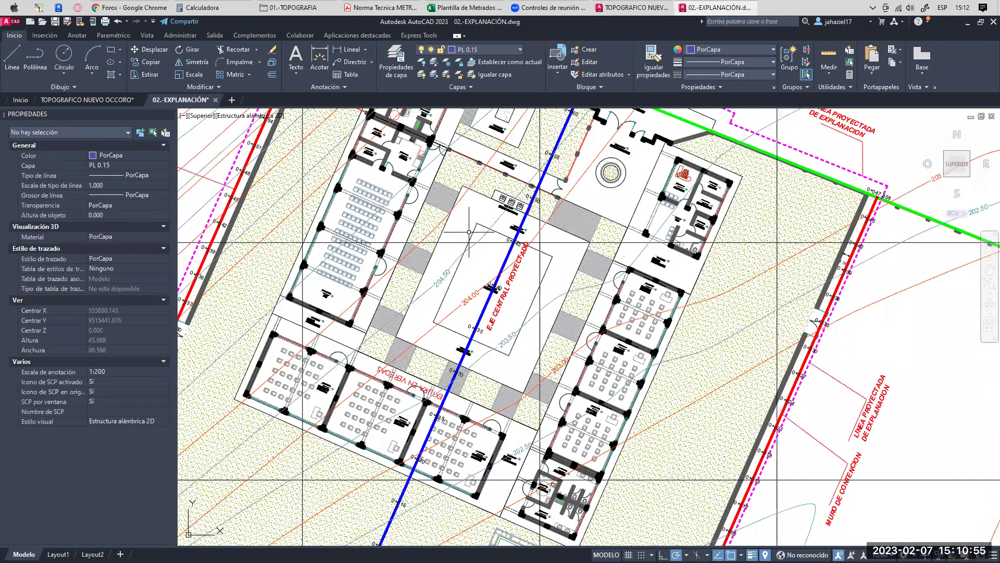
scroll(348, 206, "down", 10)
middle_click_drag(612, 243, 411, 281)
scroll(461, 157, "up", 2)
scroll(460, 156, "up", 6)
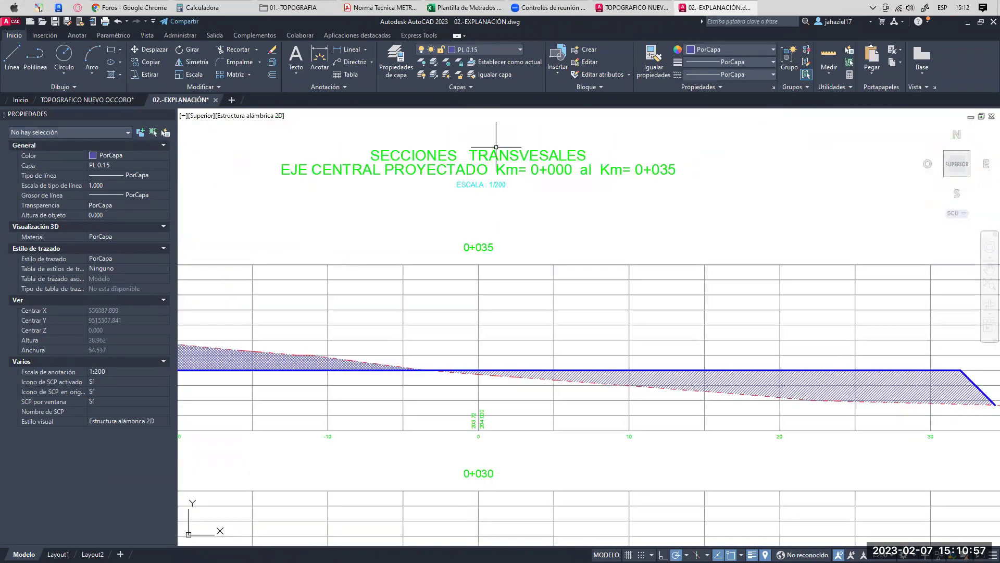
left_click(445, 184)
scroll(450, 185, "down", 6)
- Highlight the heading of the second transverse sections sheet as well
middle_click_drag(540, 203, 247, 214)
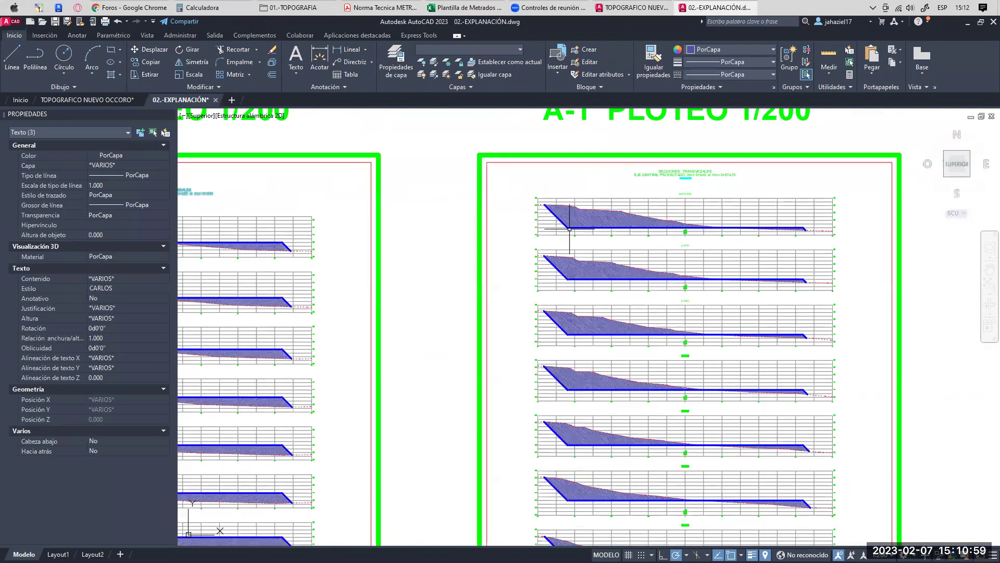
scroll(705, 190, "up", 4)
left_click(663, 145)
left_click(571, 179)
- Examine the longitudinal profile of the projected central axis, with its natural terrain line, platform grade and station elevations
scroll(774, 191, "down", 8)
scroll(625, 261, "up", 2)
scroll(608, 286, "up", 6)
scroll(607, 286, "down", 2)
scroll(607, 286, "up", 5)
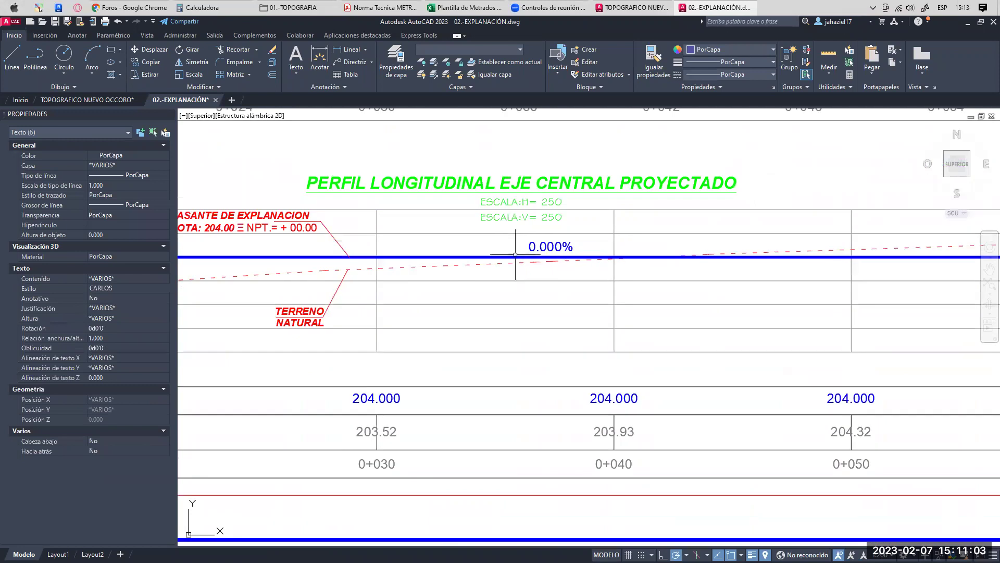
- Highlight the title of the projected central axis longitudinal profile, and clear the selection
key("Escape")
left_click(492, 200)
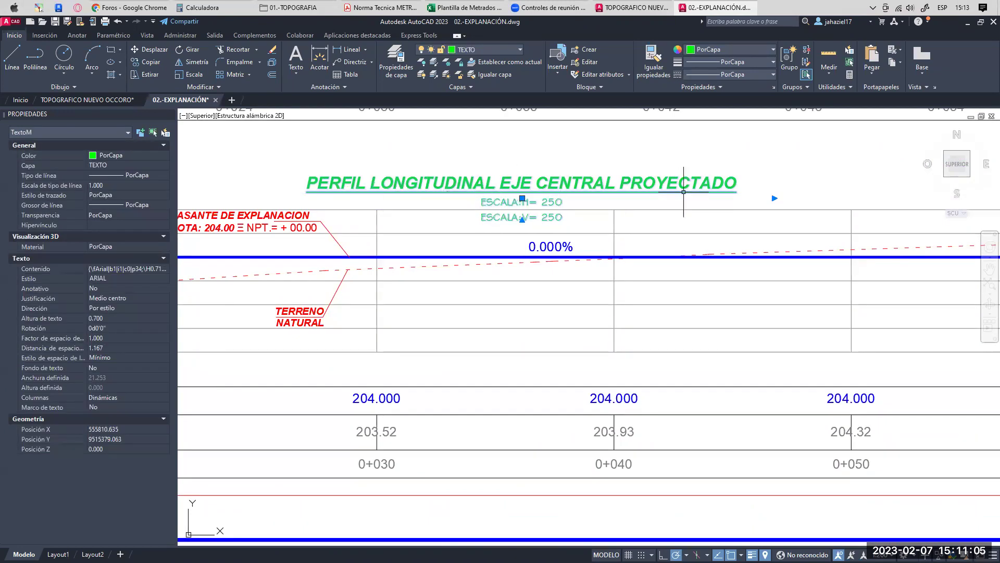
key("Escape")
- Highlight the RASANTE DE EXPLANACION note and the blue platform grade line in the central axis profile, and clear the selection
scroll(648, 230, "down", 2)
scroll(618, 245, "up", 5)
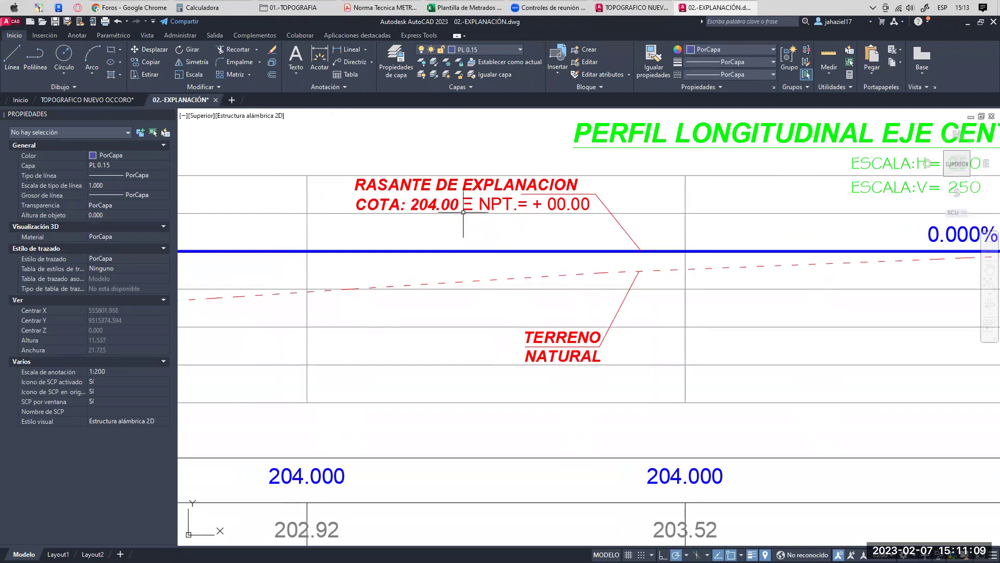
scroll(482, 208, "up", 2)
left_click(442, 191)
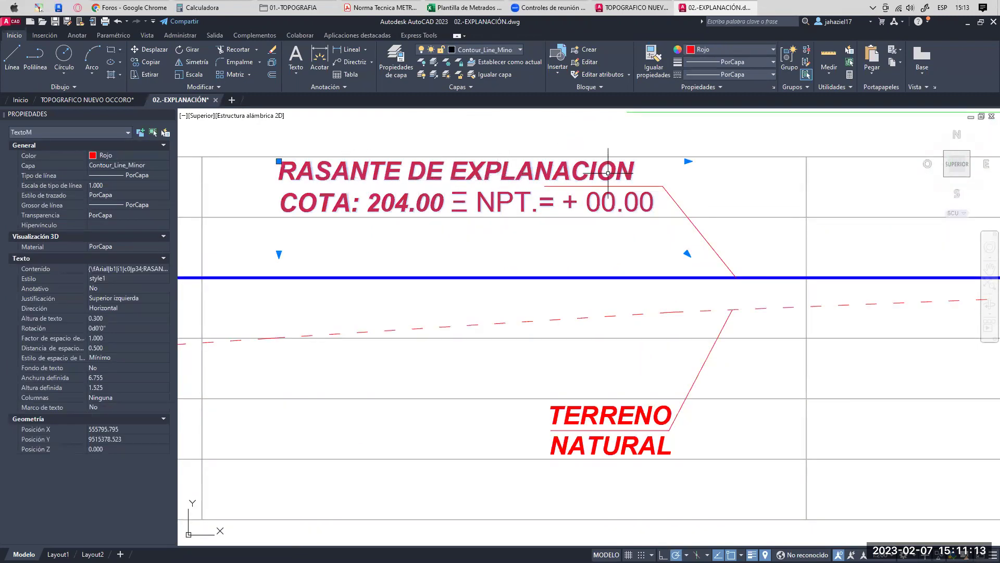
scroll(608, 173, "down", 3)
left_click(528, 218)
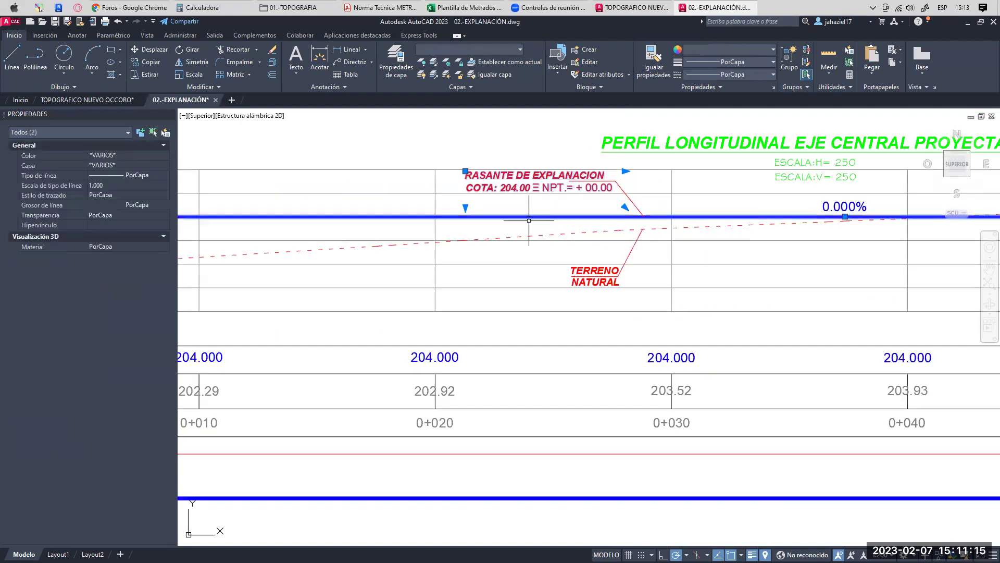
scroll(523, 219, "down", 2)
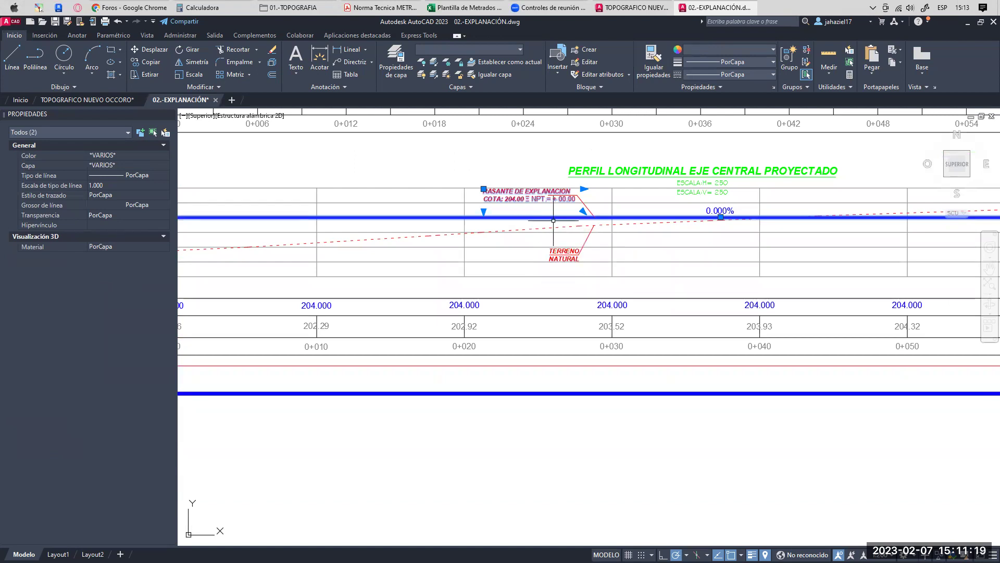
scroll(555, 223, "down", 4)
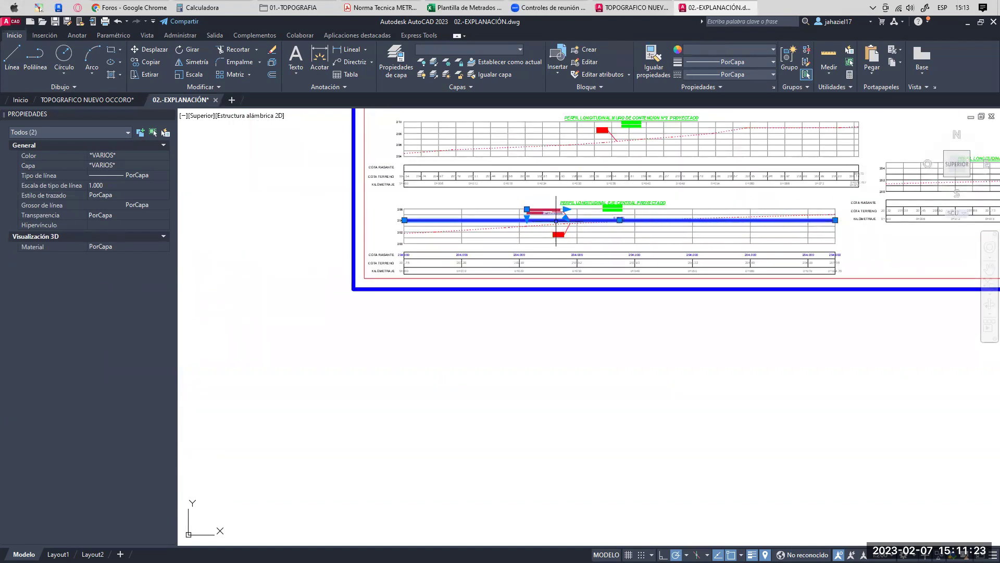
key("Escape")
scroll(480, 238, "up", 2)
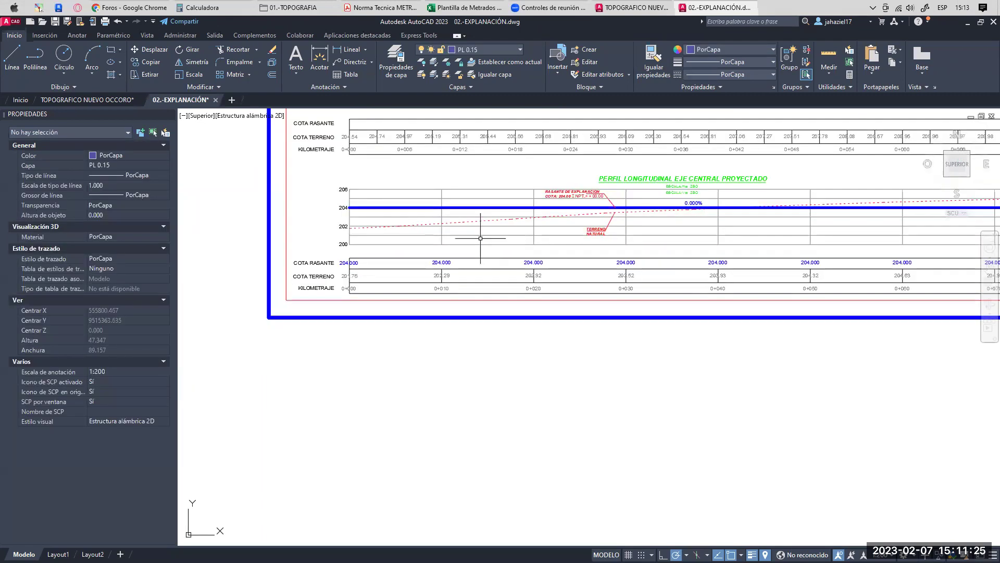
scroll(480, 238, "up", 2)
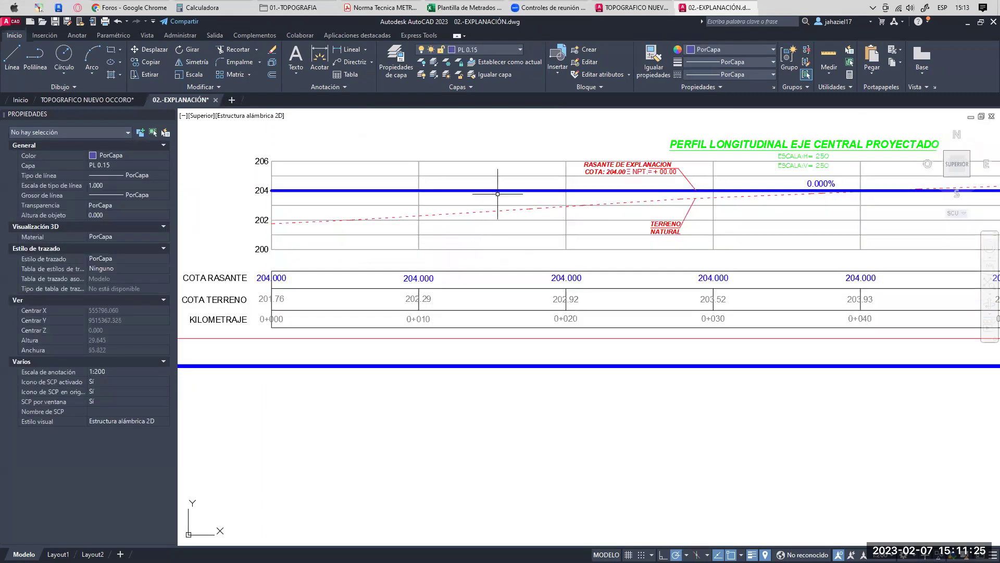
- Switch to the TOPOGRAFICO NUEVO OCCORO drawing and examine its perimeter profiles together with the plan of transverse cuts
left_click(108, 101)
scroll(518, 218, "down", 3)
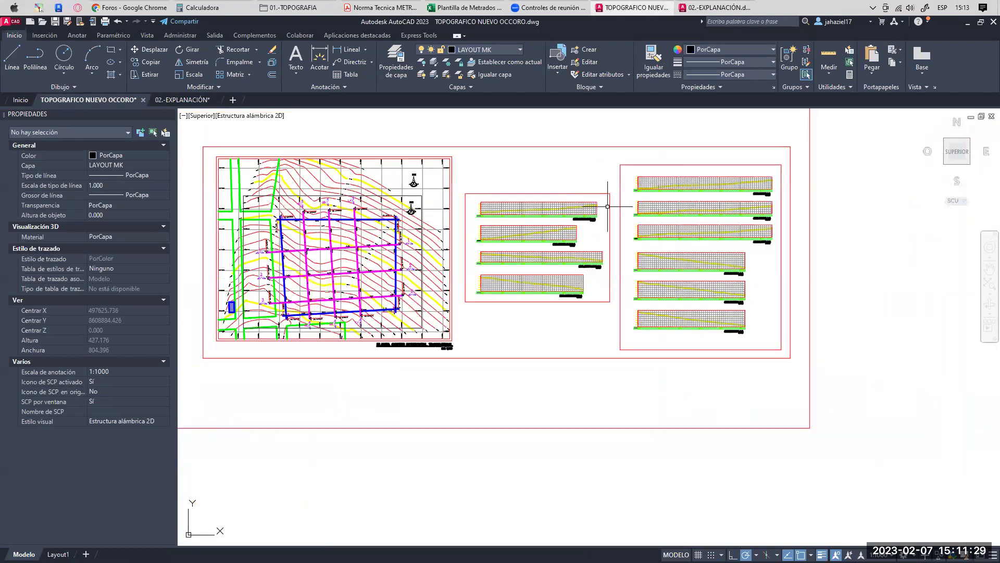
middle_click_drag(608, 207, 659, 223)
scroll(542, 227, "up", 2)
middle_click_drag(775, 203, 594, 212)
scroll(598, 210, "up", 5)
scroll(540, 227, "up", 2)
scroll(484, 215, "down", 7)
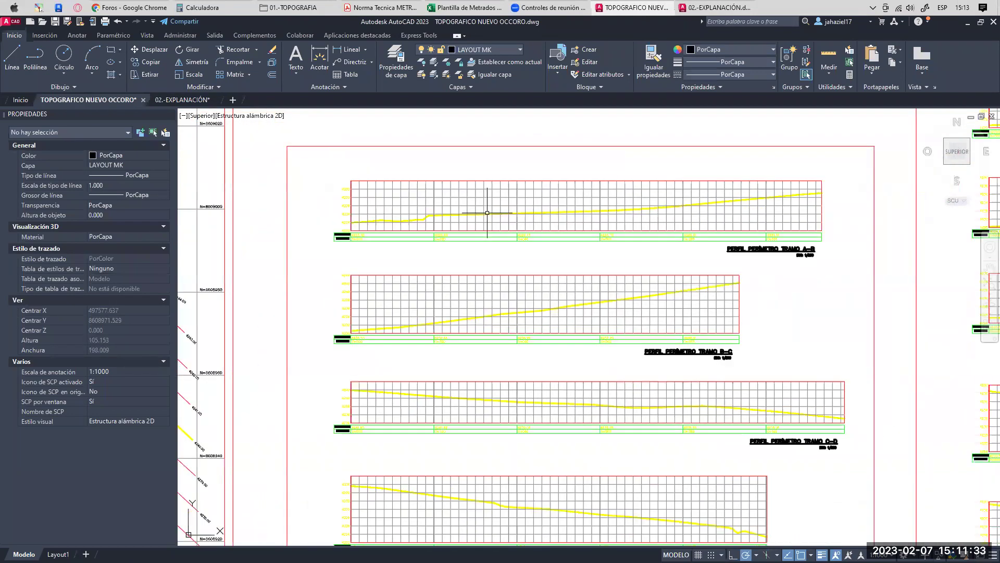
scroll(522, 225, "up", 6)
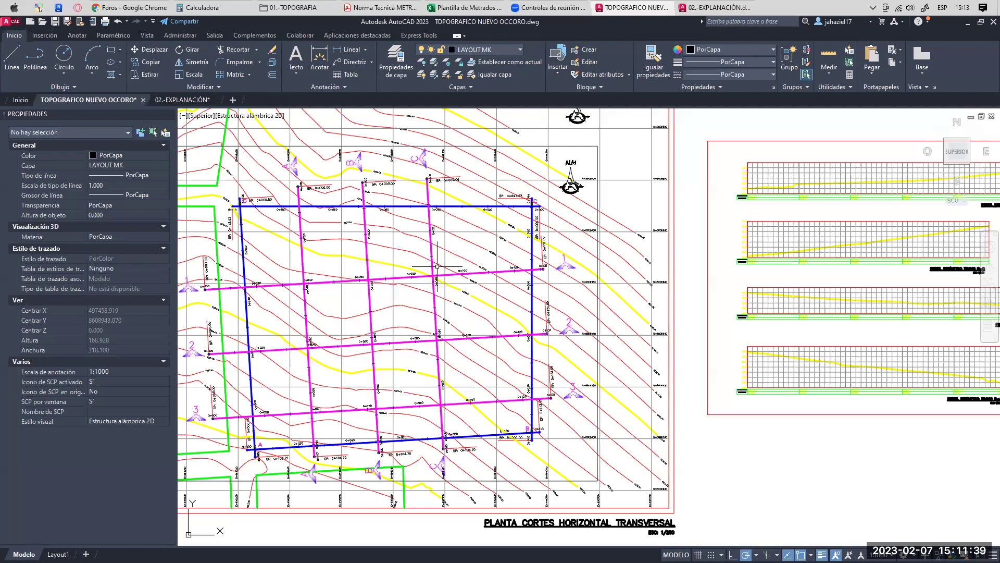
scroll(430, 264, "down", 3)
scroll(605, 266, "up", 7)
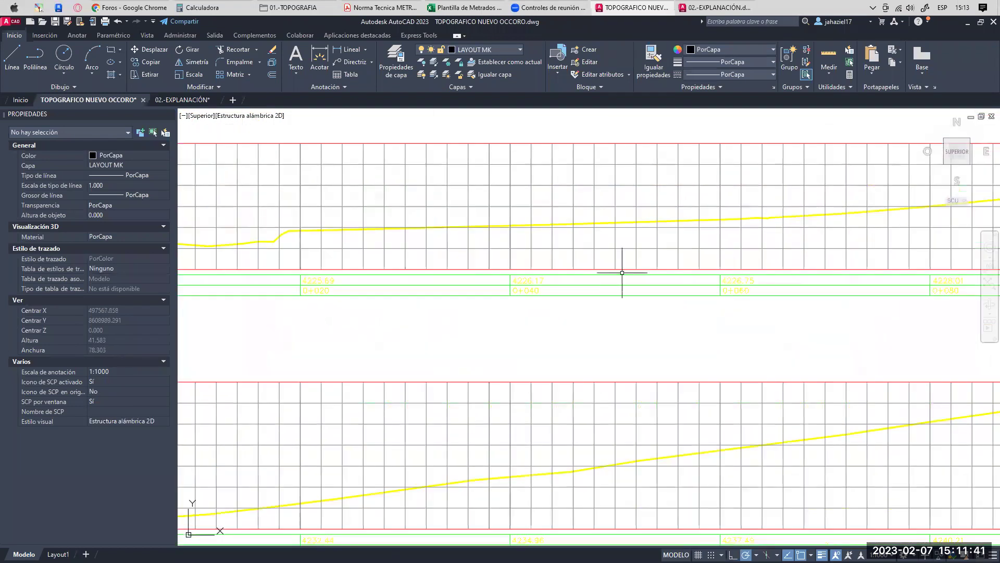
scroll(598, 261, "down", 1)
middle_click_drag(598, 260, 576, 262)
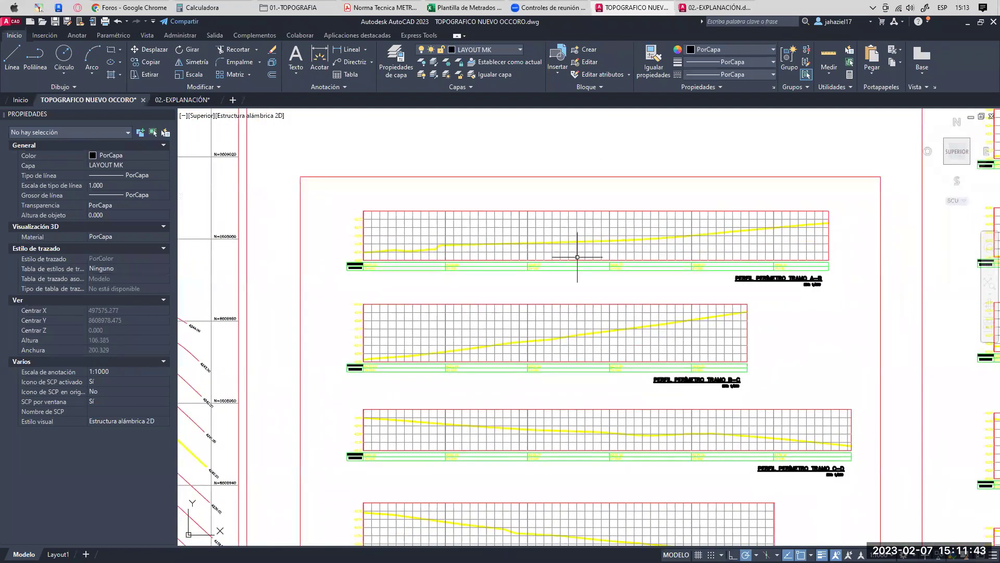
- Return to the 02.-EXPLANACIÓN drawing, highlight the platform grade line again with its elevation note, and clear the selection
left_click(197, 105)
scroll(346, 156, "down", 2)
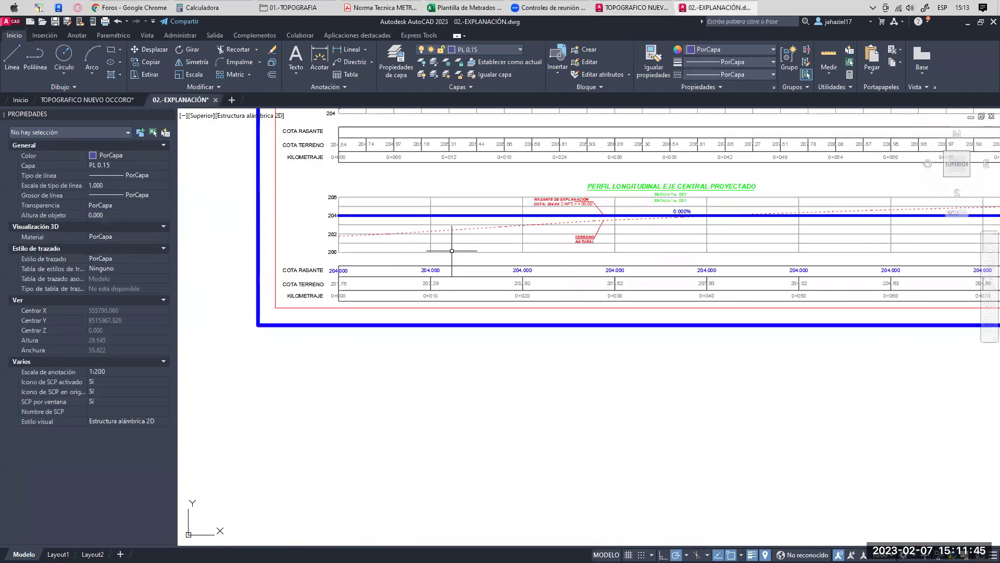
scroll(475, 228, "up", 3)
left_click(479, 211)
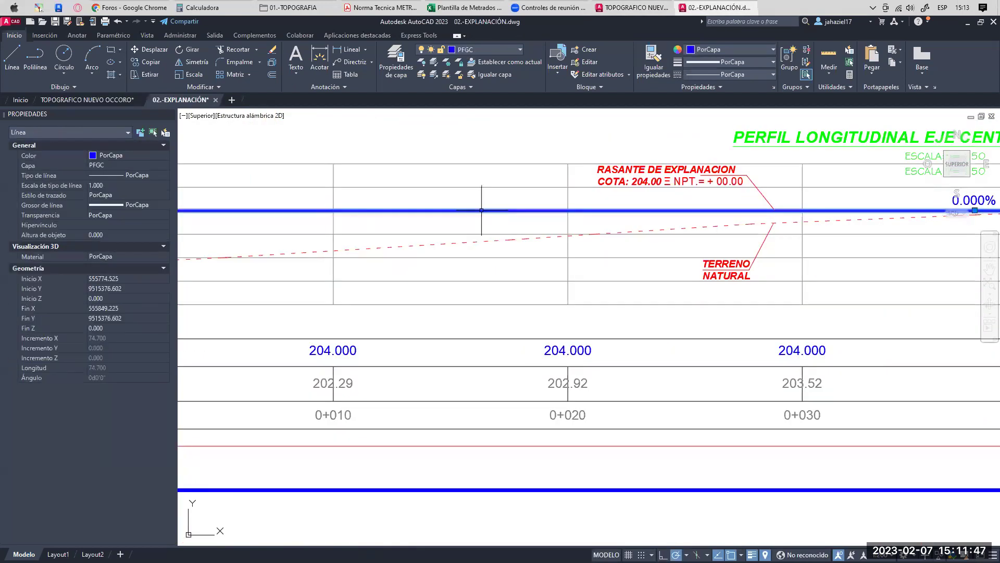
middle_click_drag(550, 237, 459, 249)
left_click(519, 193)
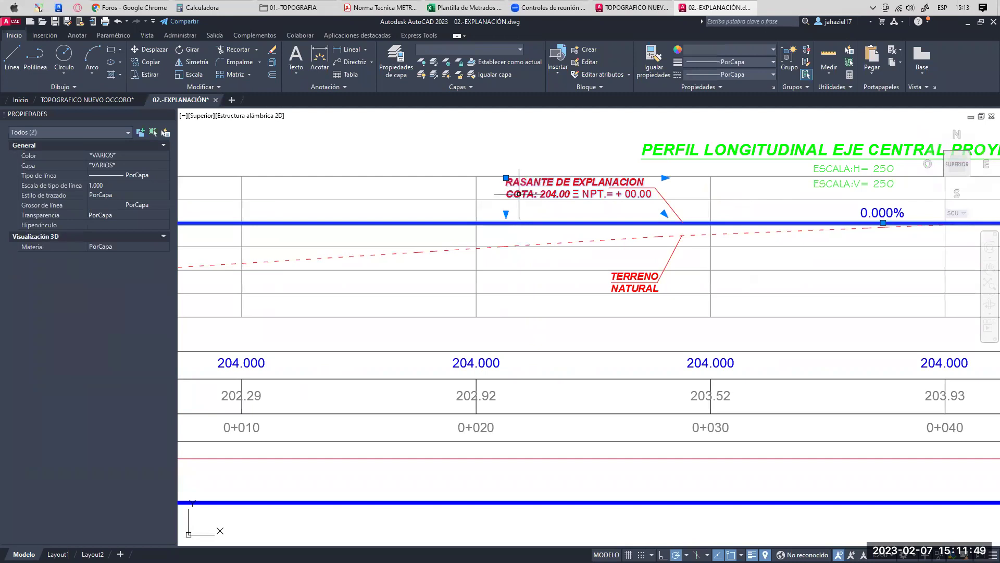
scroll(521, 189, "down", 3)
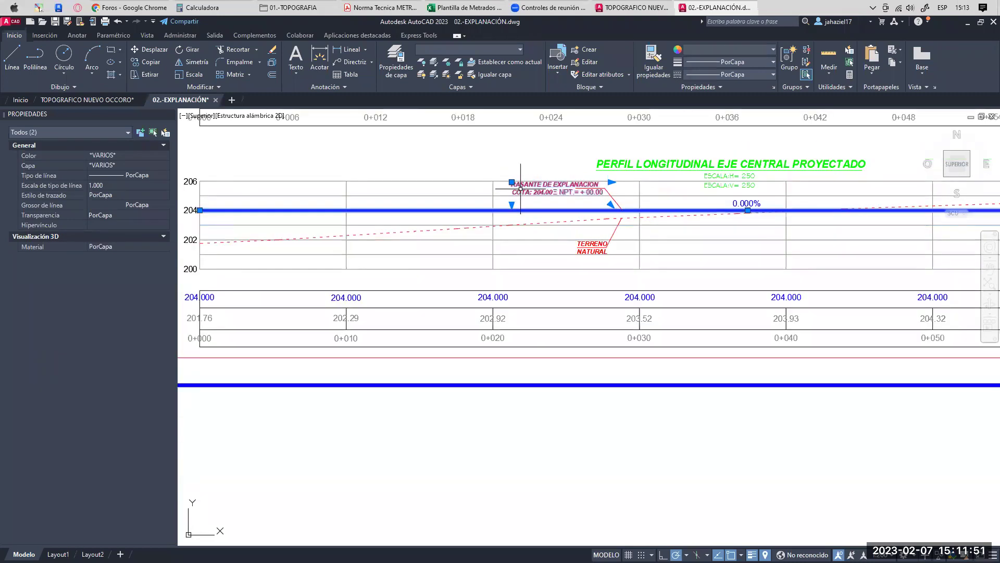
key("Escape")
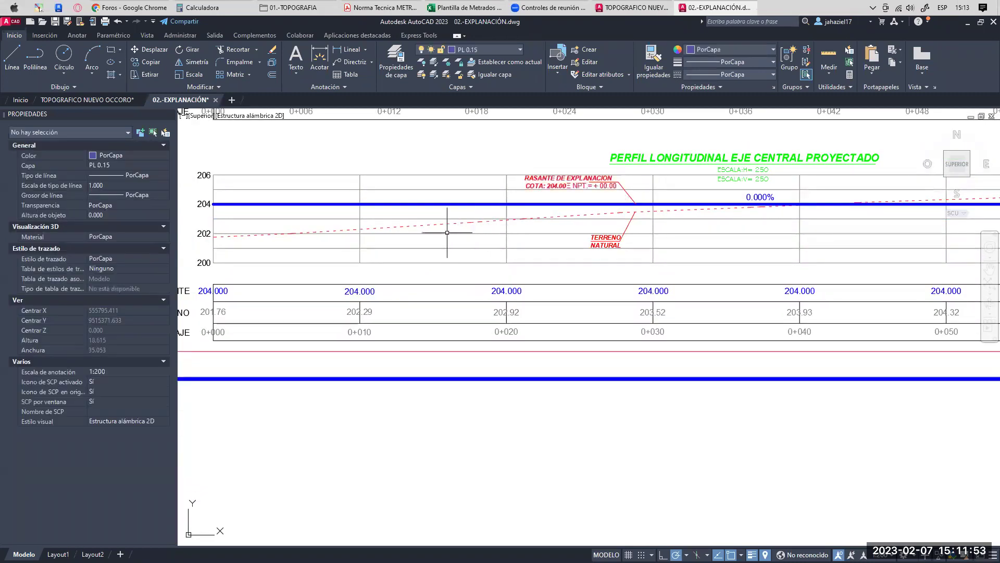
- Highlight the dashed natural terrain polyline and its TERRENO NATURAL label in the central axis profile
left_click(427, 225)
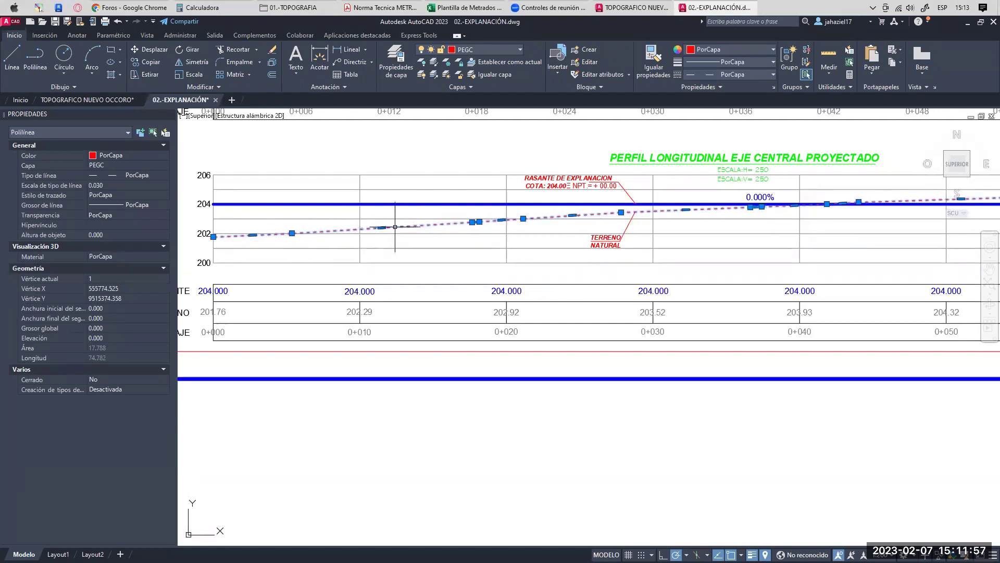
middle_click_drag(416, 226, 435, 227)
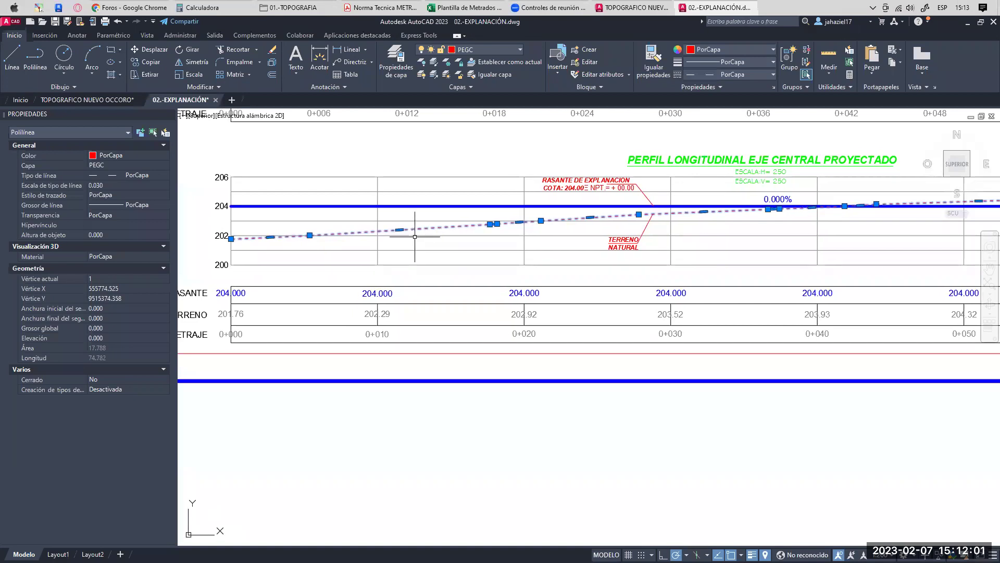
scroll(652, 240, "up", 4)
left_click(538, 252)
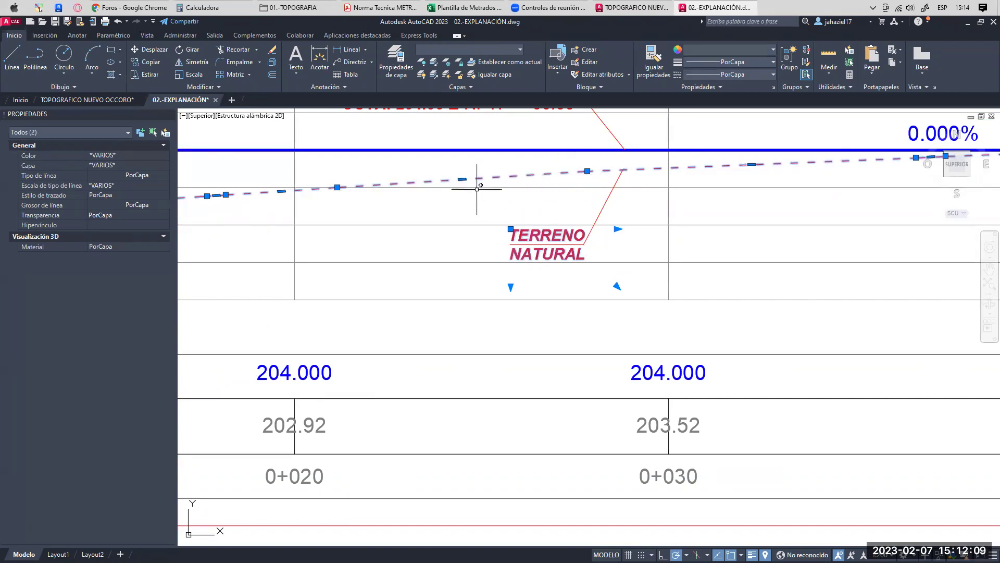
scroll(512, 181, "down", 2)
scroll(515, 181, "down", 1)
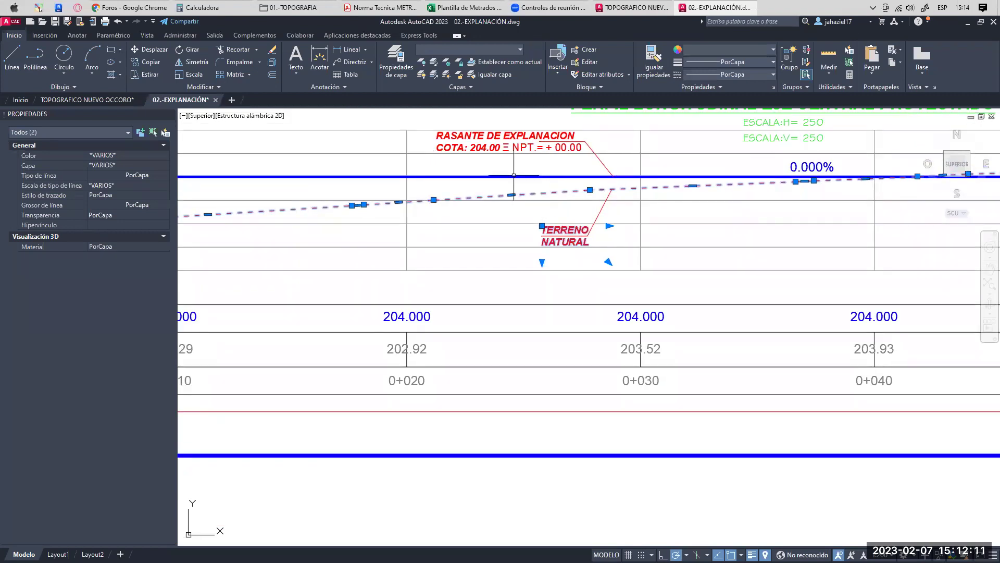
- Add the platform grade line to the selection, compare it with the terrain line along the profile, and clear the selection
left_click(509, 177)
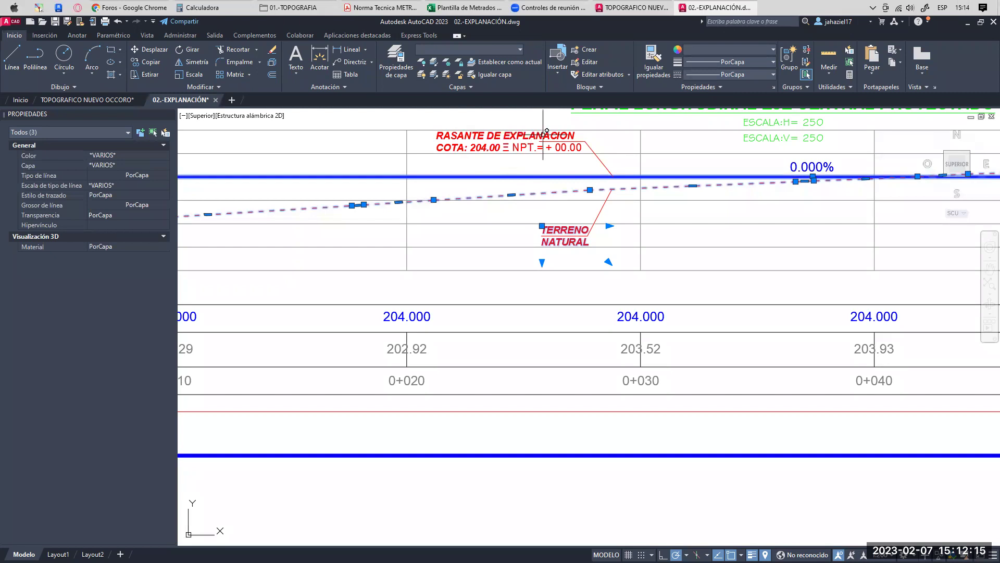
scroll(578, 239, "down", 4)
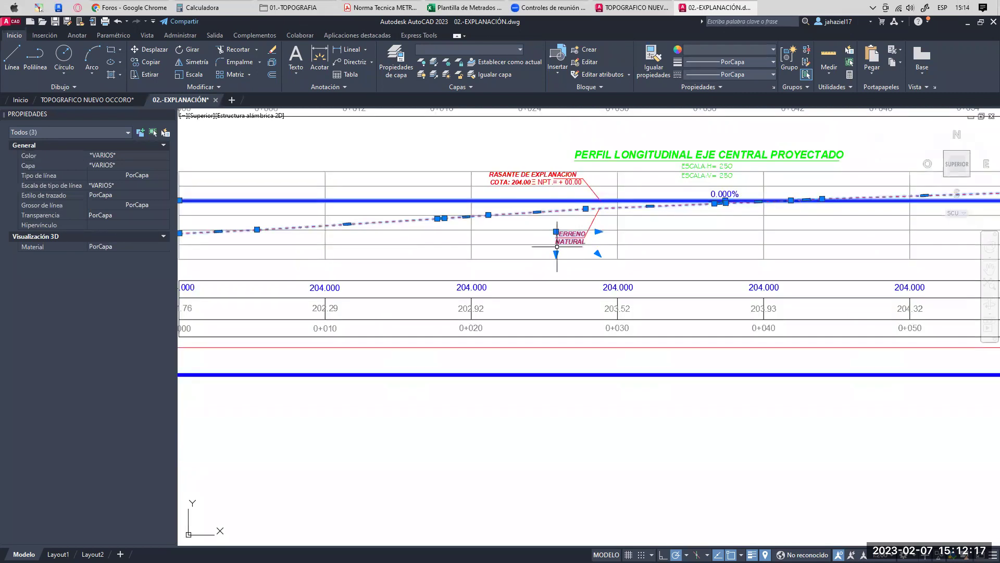
scroll(504, 207, "down", 2)
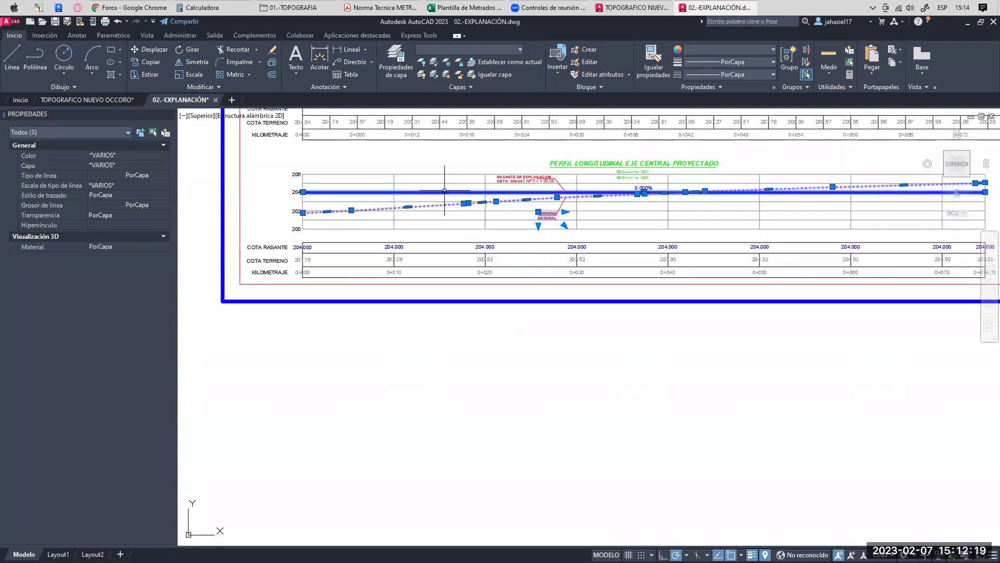
scroll(443, 206, "up", 2)
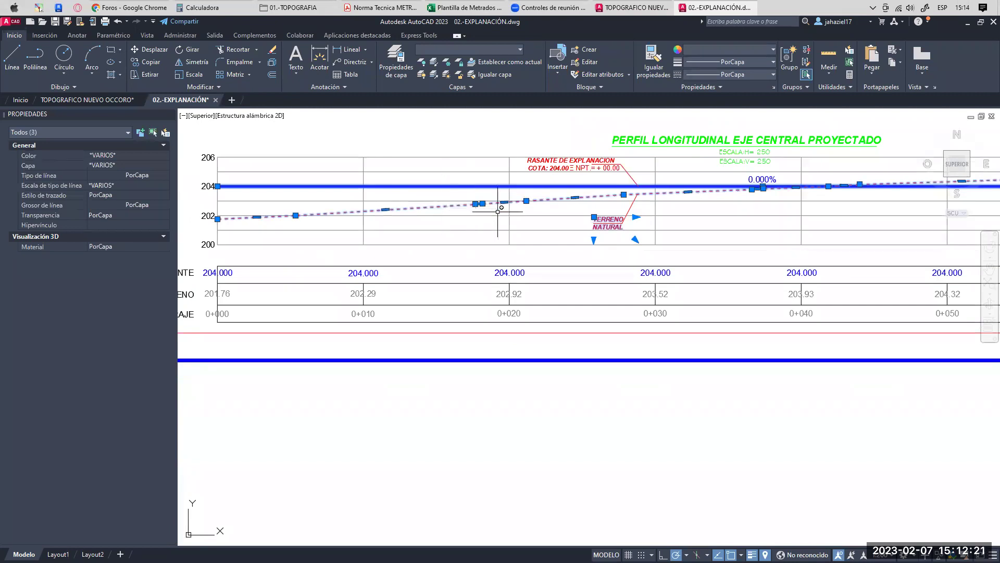
scroll(439, 228, "down", 3)
scroll(573, 234, "up", 3)
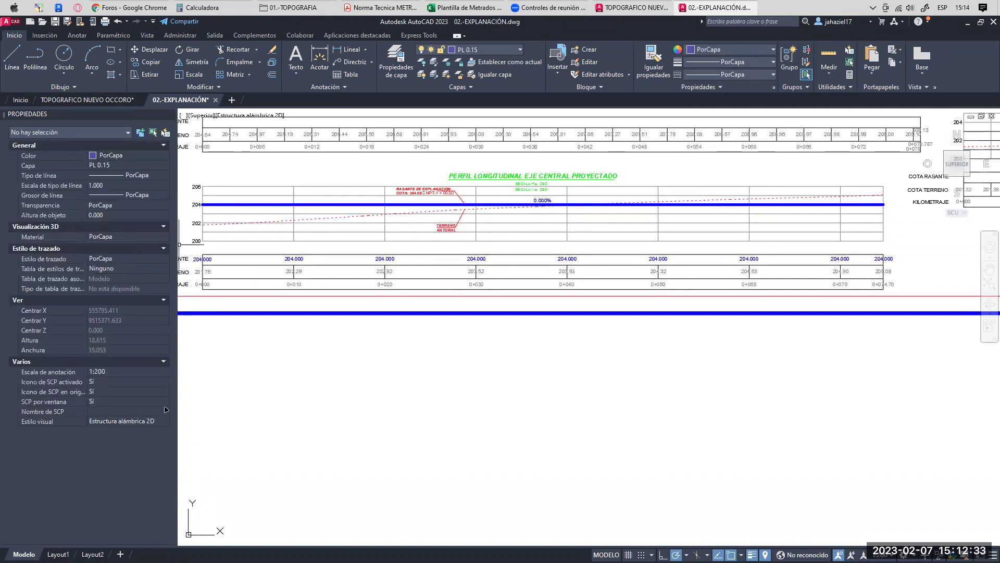
- Highlight station 0+030 in the profile's KILOMETRAJE row to check its grade and terrain elevations, and clear the selection
scroll(461, 273, "up", 4)
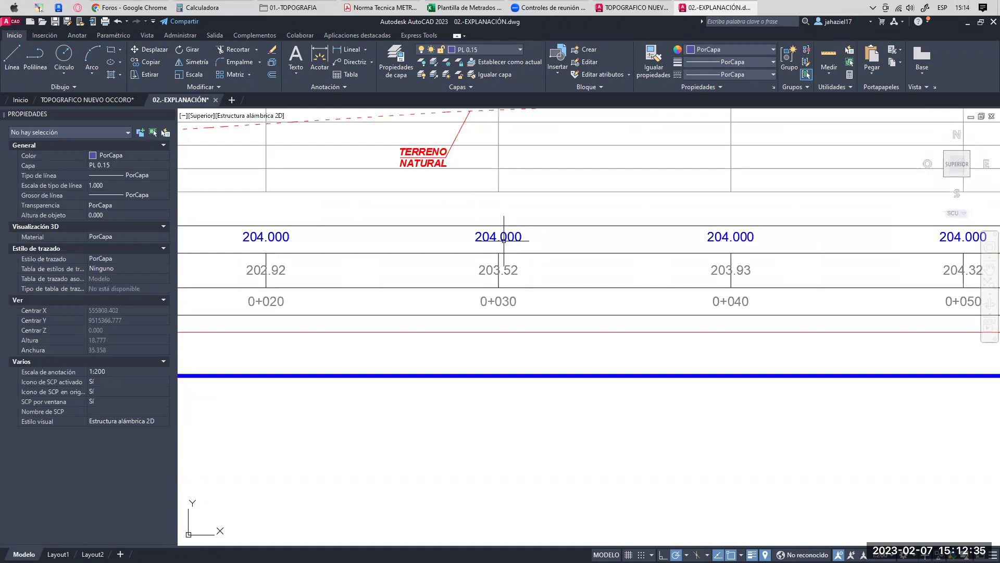
middle_click_drag(498, 301, 502, 239)
left_click(503, 238)
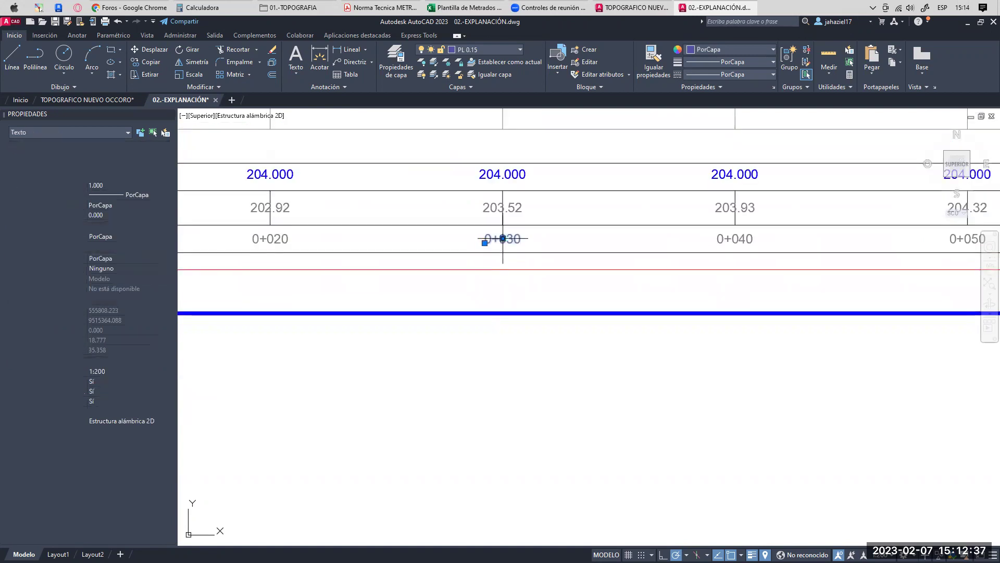
scroll(500, 238, "down", 3)
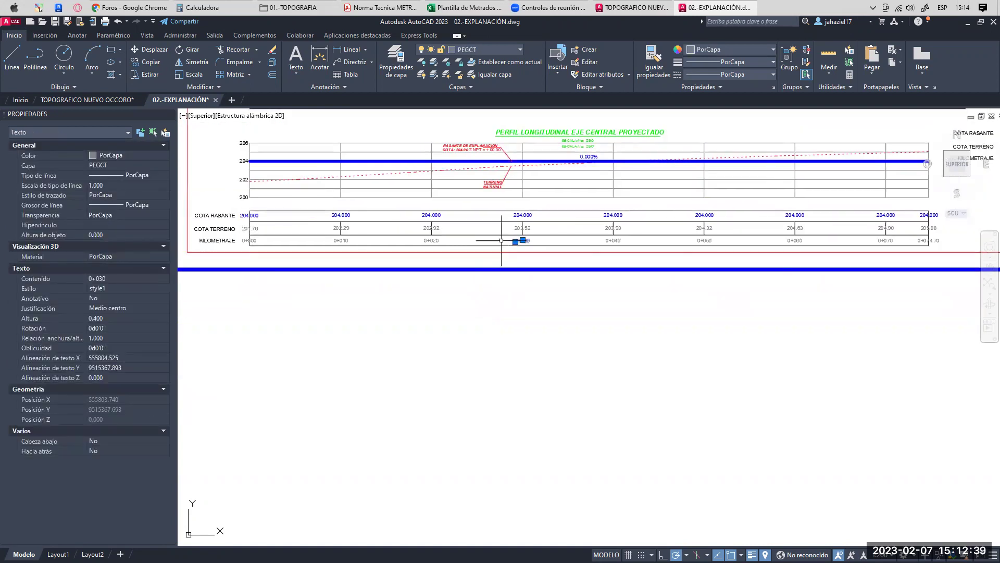
scroll(566, 240, "up", 1)
key("Escape")
- Highlight station 0+040 in the KILOMETRAJE row and compare the grade and terrain lines above it
left_click(573, 251)
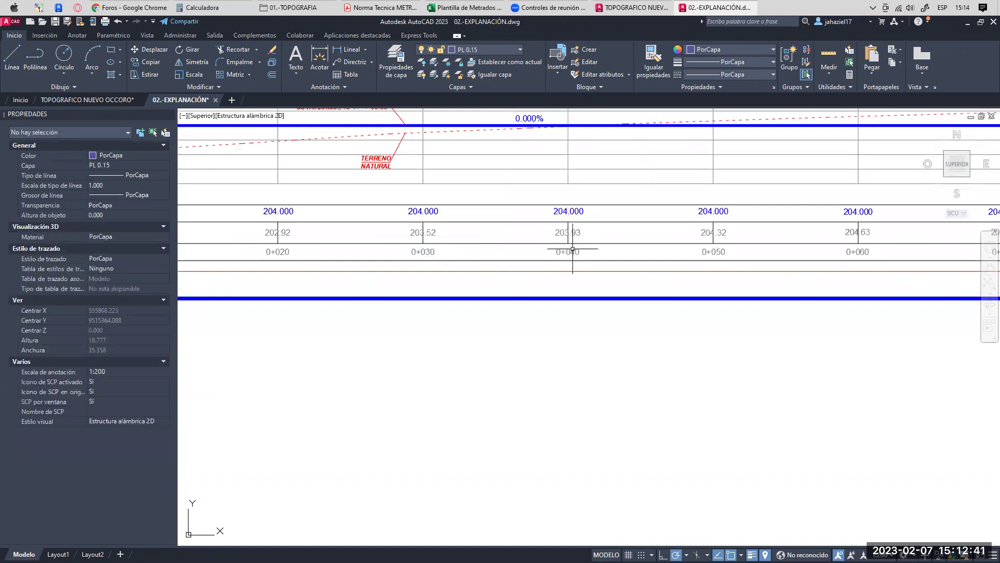
middle_click_drag(573, 251, 543, 248)
middle_click_drag(549, 209, 543, 259)
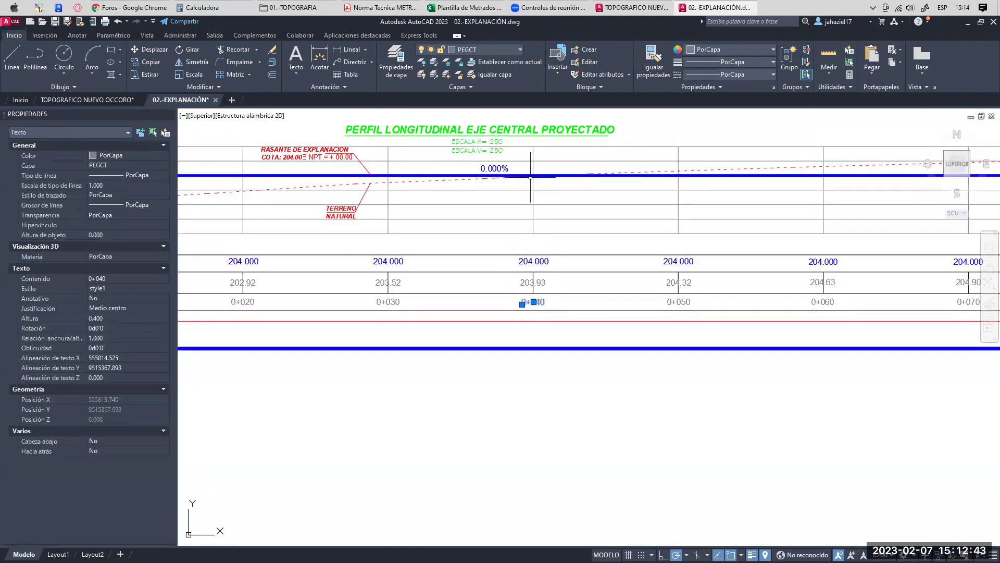
scroll(532, 177, "down", 4)
scroll(303, 248, "up", 6)
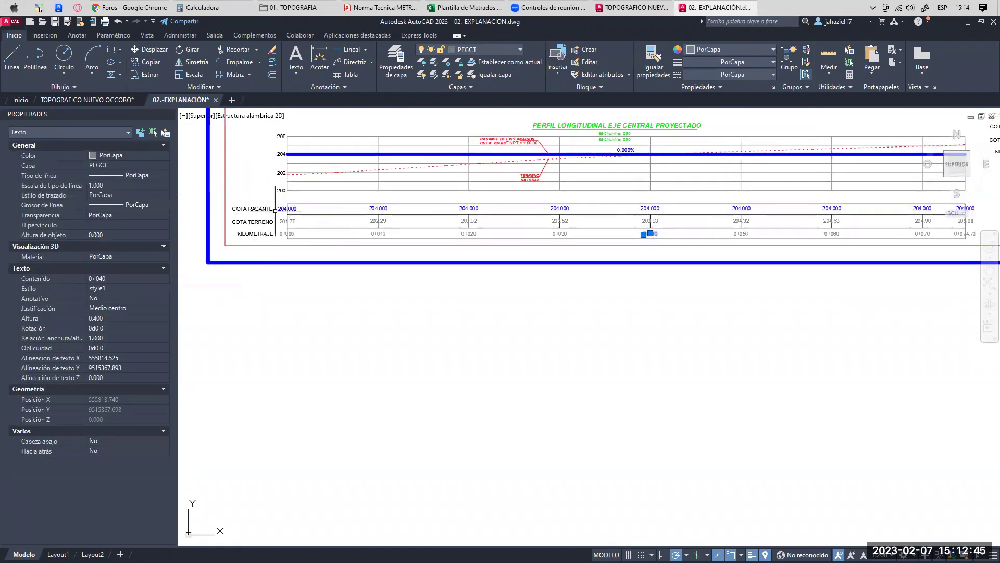
- Add station 0+000 to the selection and follow the grade and terrain lines to the profile's end at 0+074.70
left_click(303, 249)
middle_click_drag(345, 178, 288, 186)
scroll(288, 186, "down", 2)
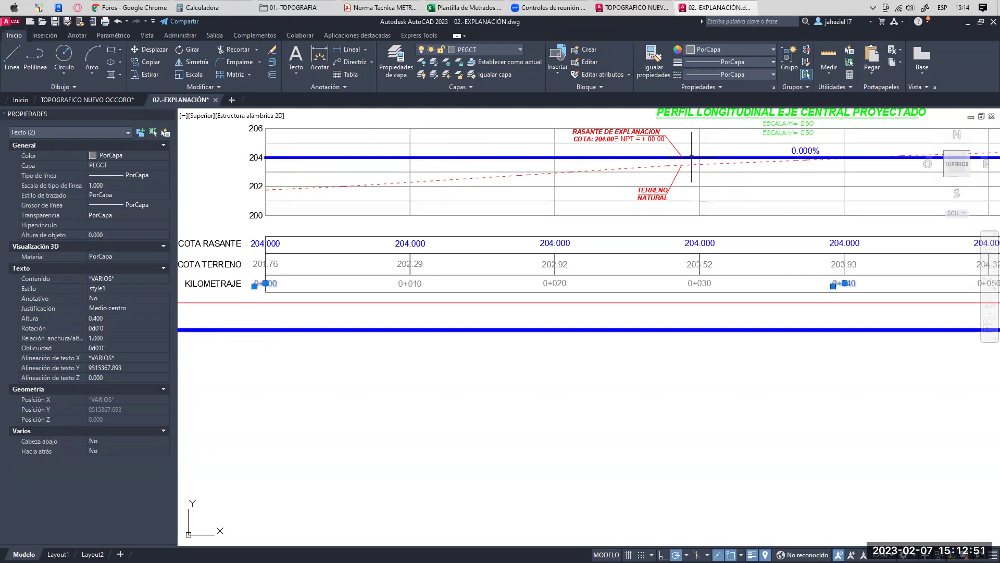
middle_click_drag(725, 167, 467, 165)
middle_click_drag(638, 165, 424, 170)
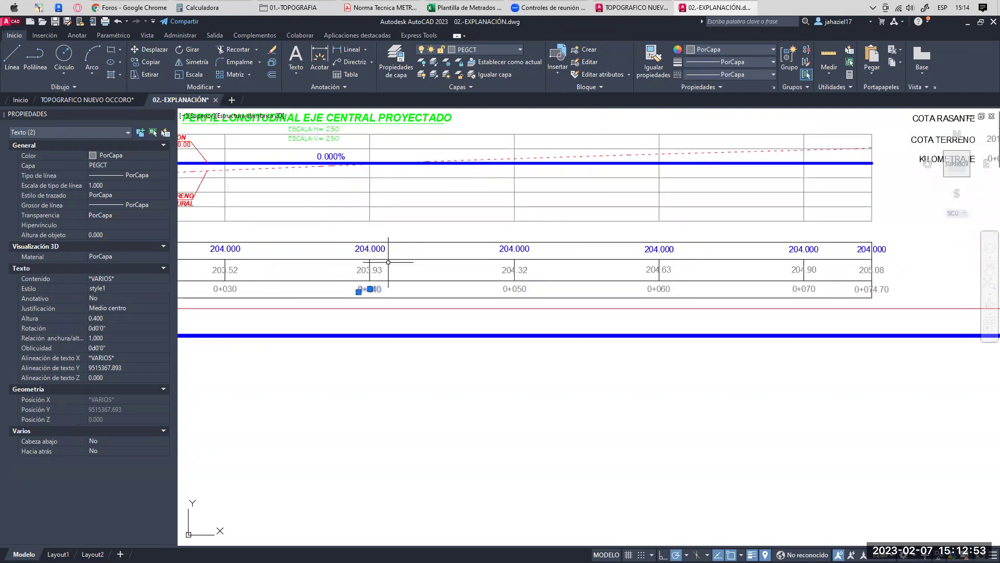
- Add station 0+074.70 to the selection and compare the grade and terrain lines along the central axis profile
middle_click_drag(388, 261, 379, 208)
scroll(376, 250, "up", 2)
scroll(357, 234, "down", 2)
middle_click_drag(696, 247, 525, 254)
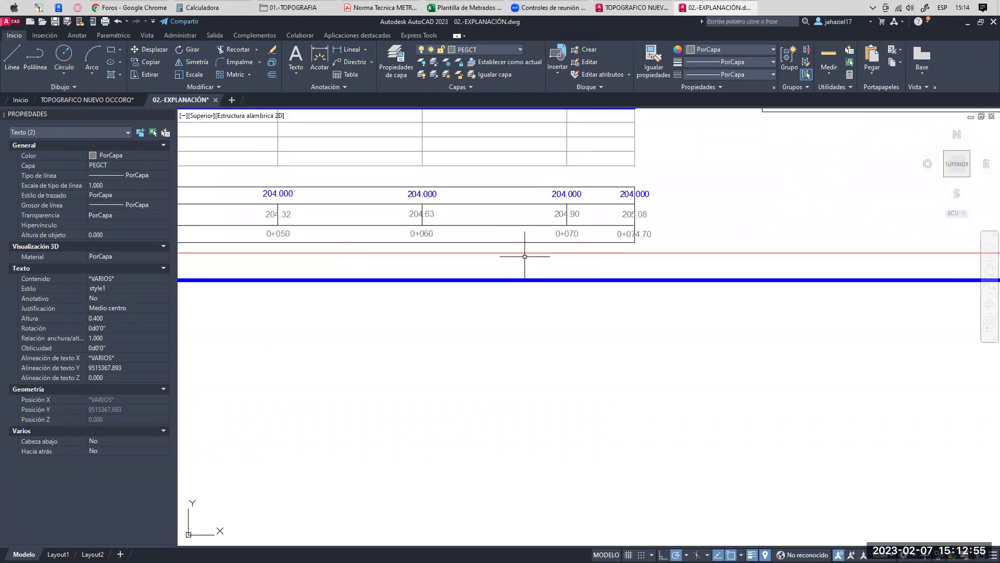
scroll(644, 236, "up", 4)
left_click(623, 236)
scroll(623, 236, "down", 4)
middle_click_drag(599, 146, 609, 206)
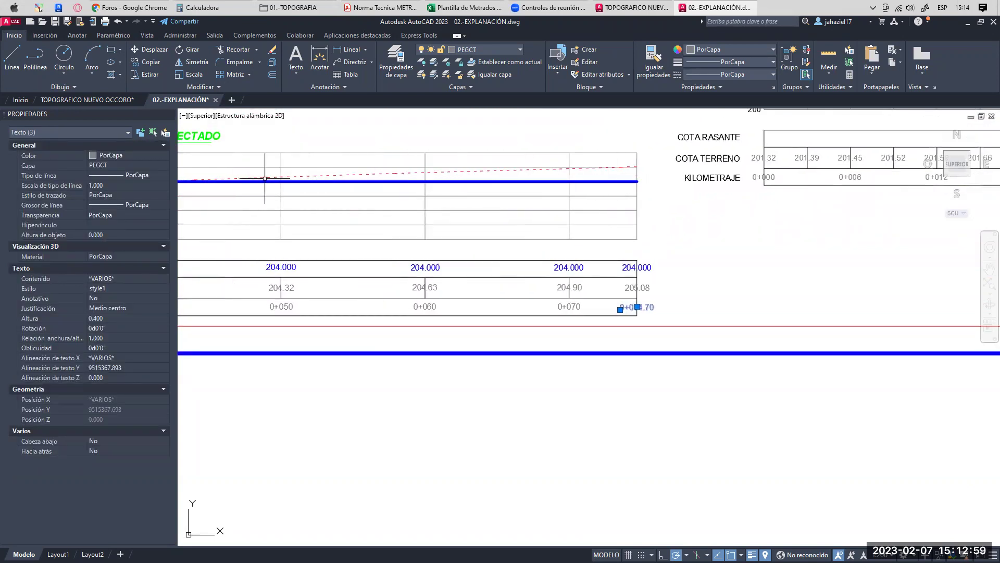
middle_click_drag(553, 235, 573, 235)
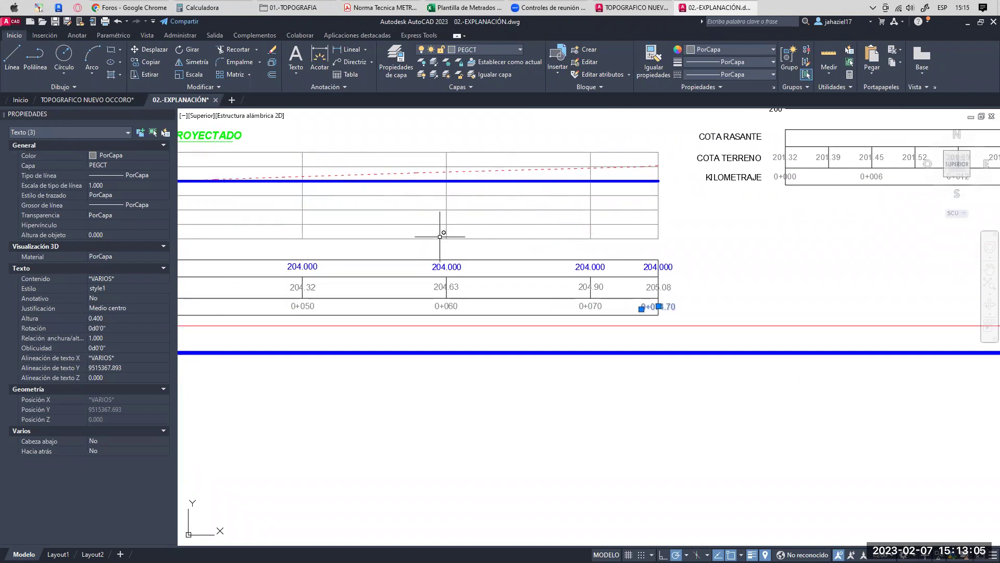
scroll(637, 219, "down", 3)
middle_click_drag(620, 259, 643, 230)
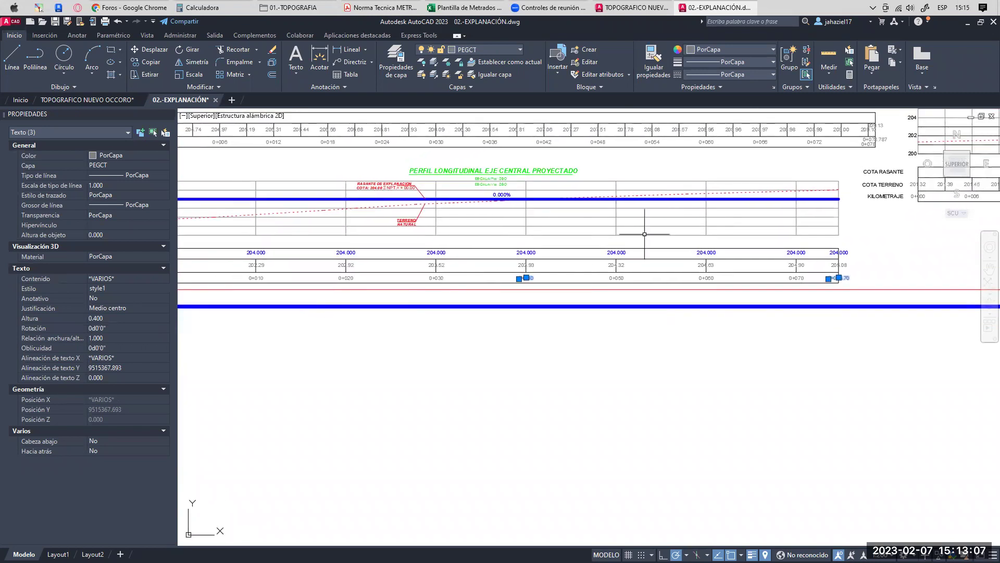
middle_click_drag(495, 212, 528, 222)
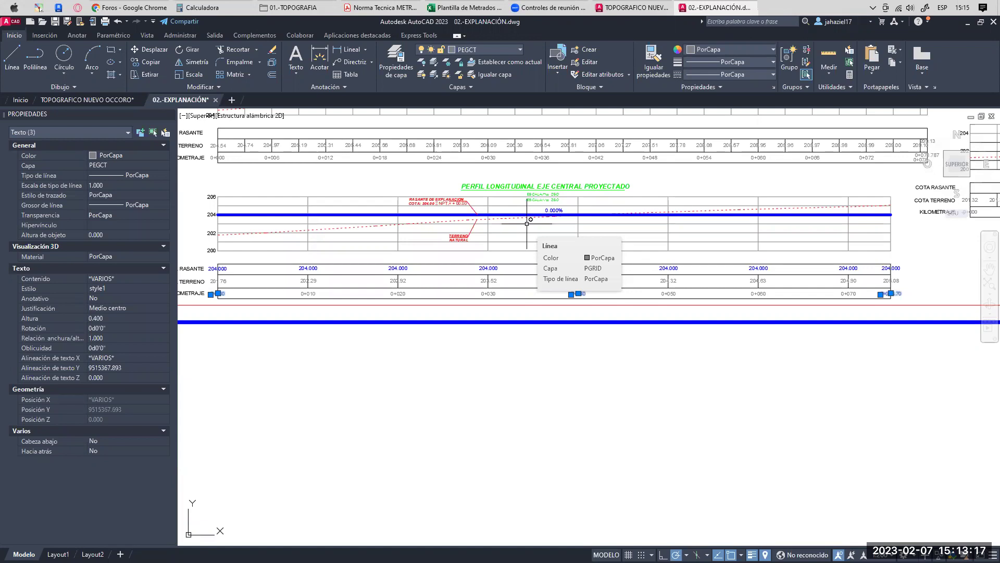
- Add a linear dimension between the terrain line and the platform grade line at station 0+010 and inspect it
scroll(276, 221, "up", 6)
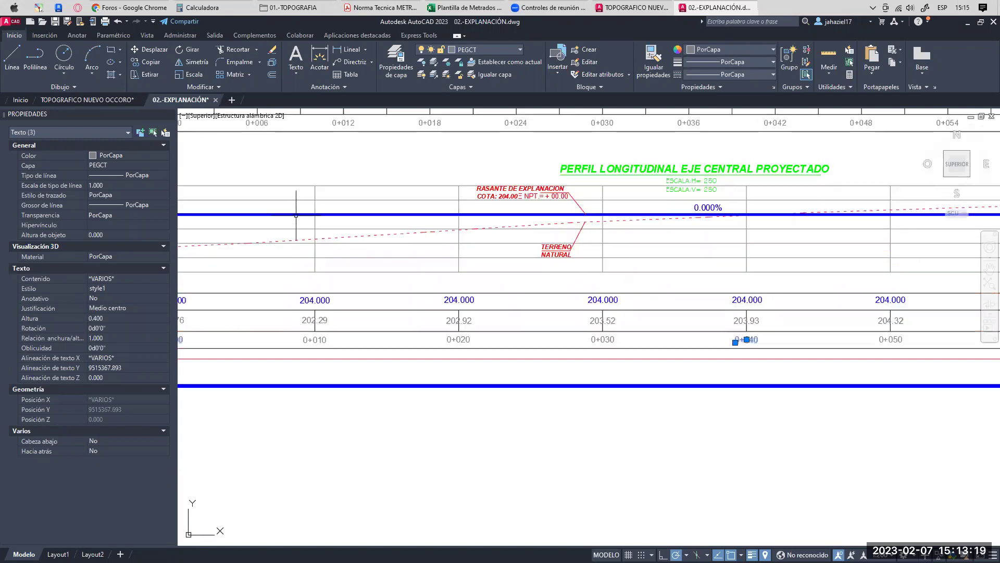
left_click(341, 62)
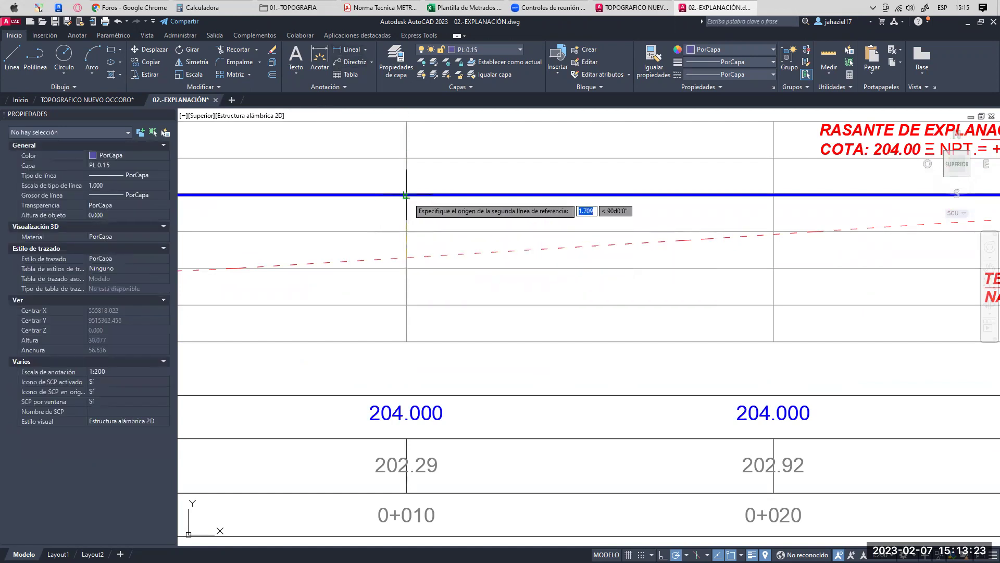
scroll(377, 226, "up", 14)
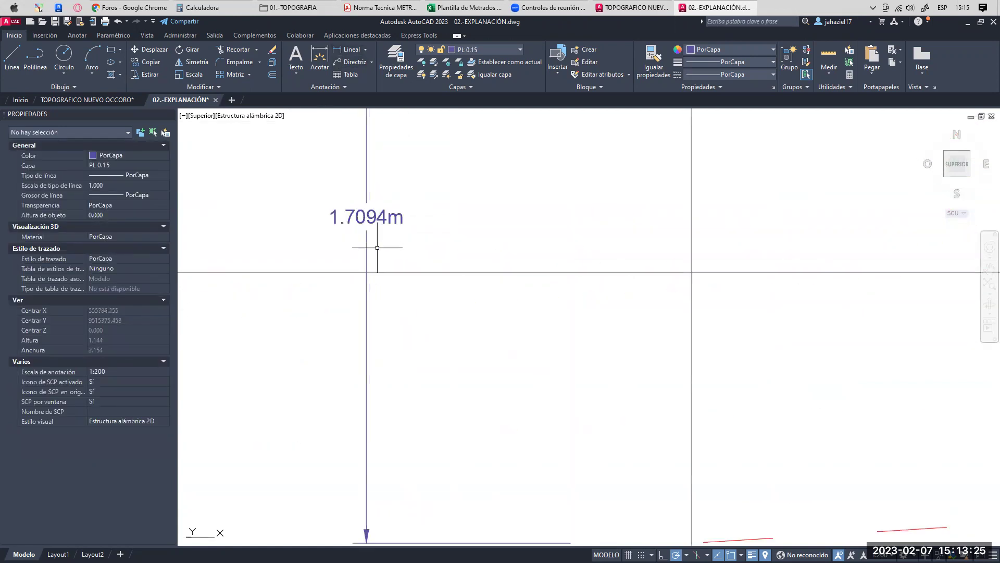
left_click(366, 229)
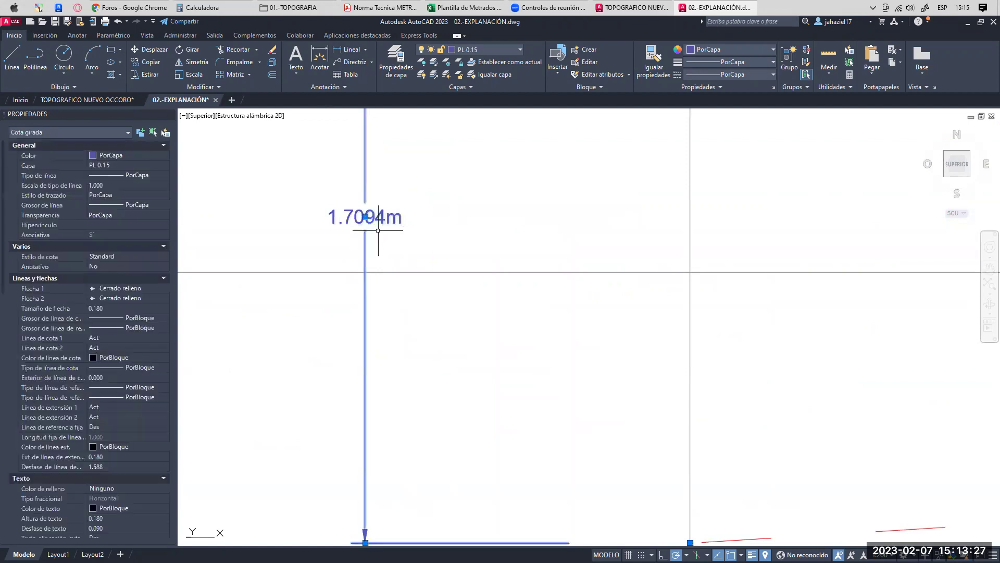
scroll(379, 231, "down", 8)
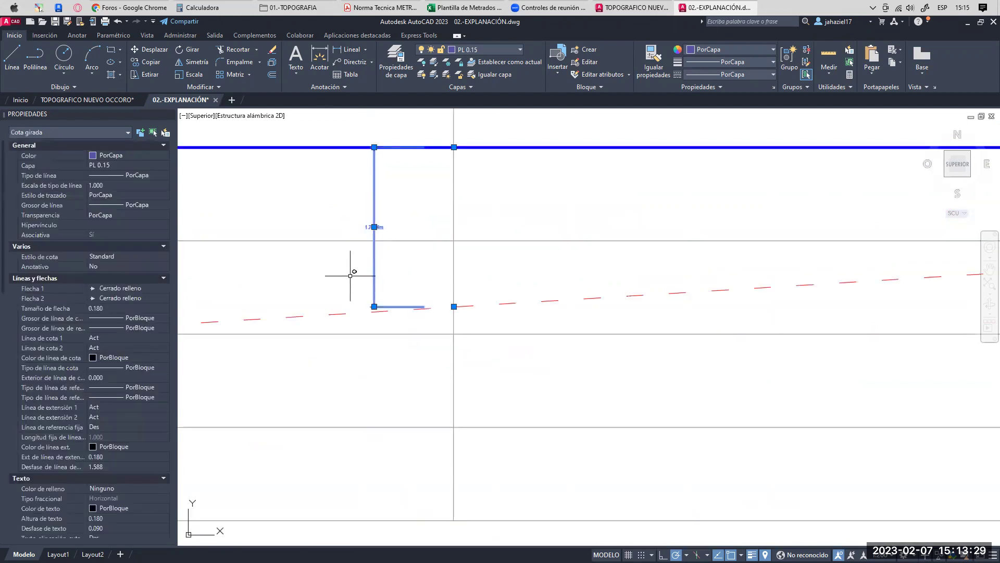
- Add a linear dimension between the terrain and grade lines in the stretch between stations 0+060 and 0+070
scroll(346, 253, "down", 2)
scroll(693, 250, "right", 3)
scroll(693, 250, "right", 5)
scroll(636, 219, "up", 4)
scroll(636, 218, "up", 2)
key("space")
left_click(663, 180)
left_click(664, 224)
scroll(674, 209, "up", 2)
scroll(696, 201, "up", 2)
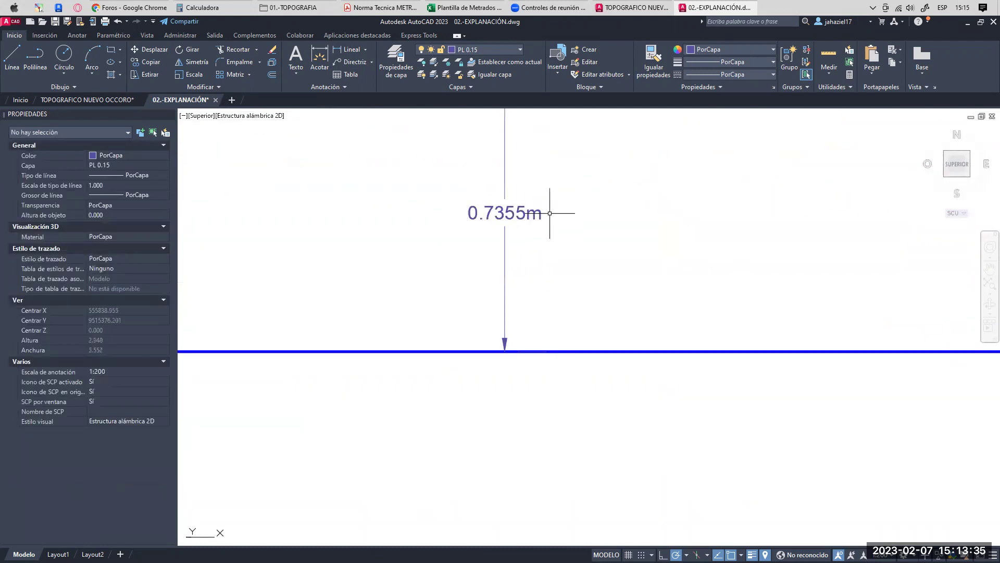
- Examine the height dimension between stations 0+060 and 0+070 in relation to the grade and terrain elevations
scroll(515, 231, "down", 6)
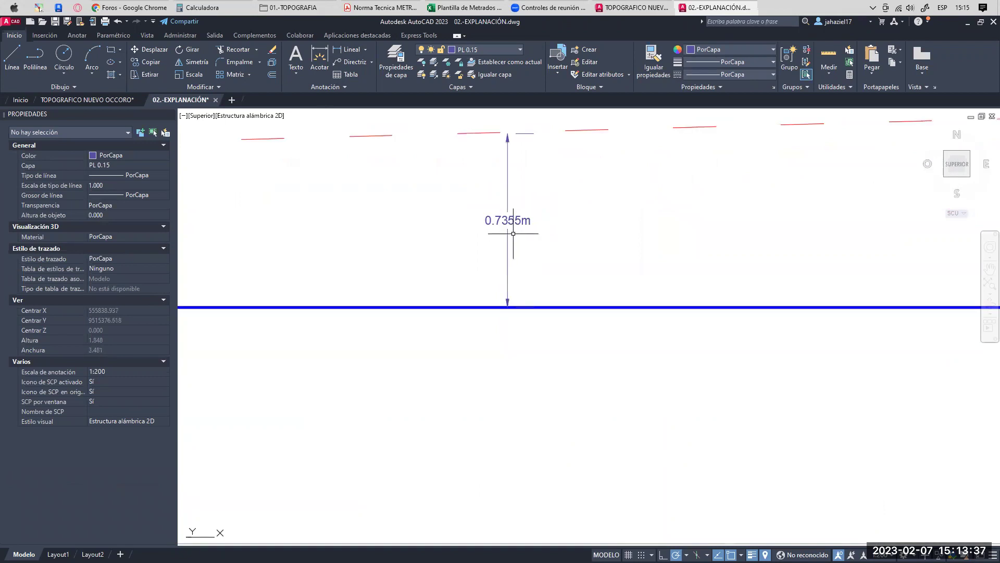
middle_click_drag(561, 233, 617, 222)
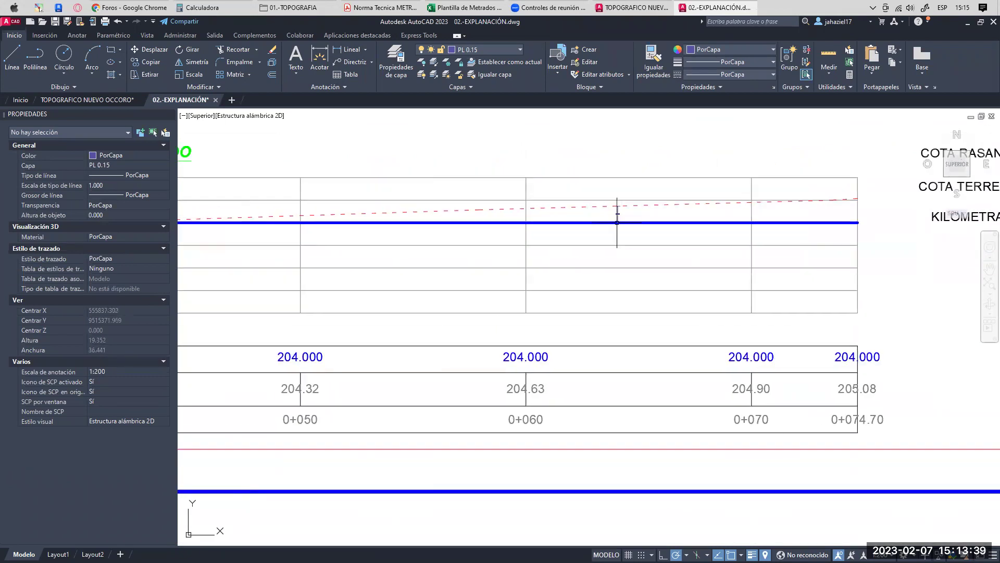
scroll(617, 222, "up", 2)
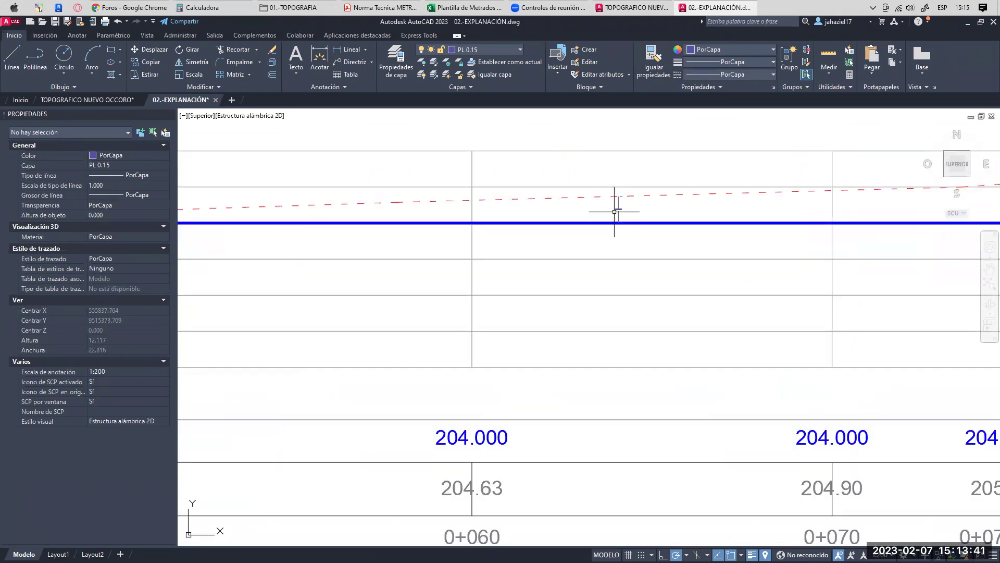
scroll(626, 204, "down", 5)
scroll(620, 213, "up", 12)
scroll(638, 211, "down", 4)
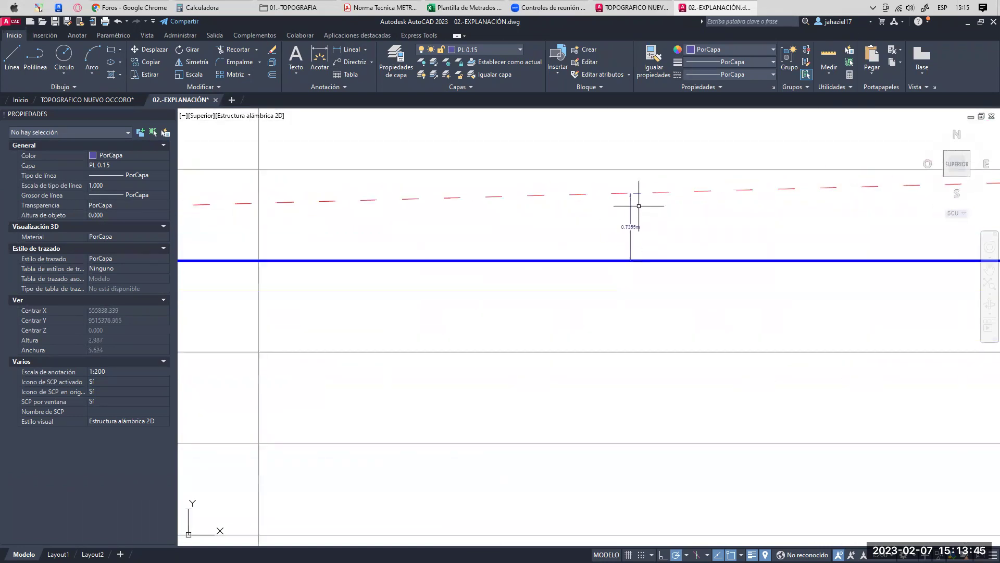
scroll(642, 202, "down", 4)
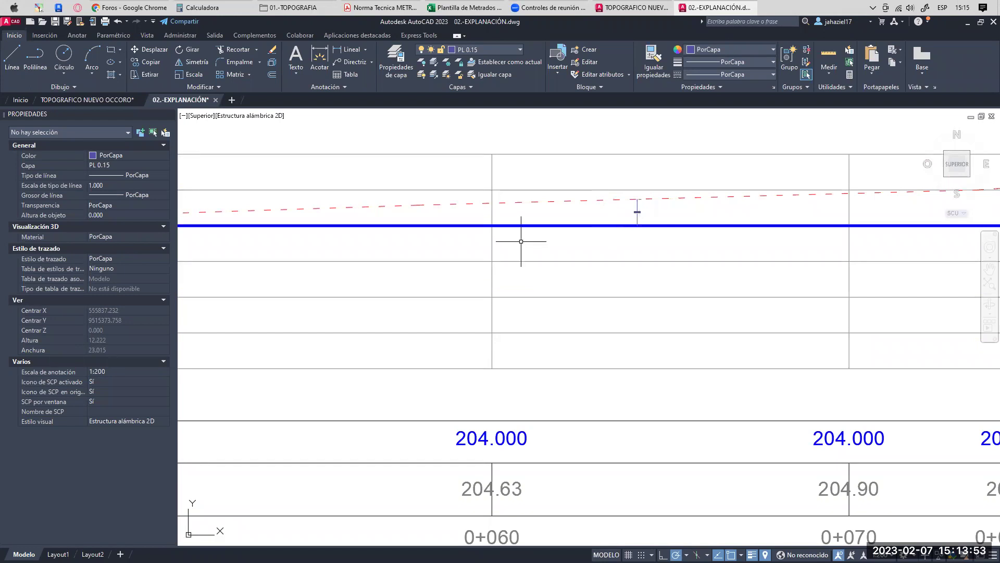
- Switch to the Norma Técnica METRADOS PDF and check the MOVIMIENTO DE TIERRAS heading and the "hasta 30cm" limit under NIVELACIÓN DE TERRENO
left_click(381, 7)
scroll(509, 239, "up", 1)
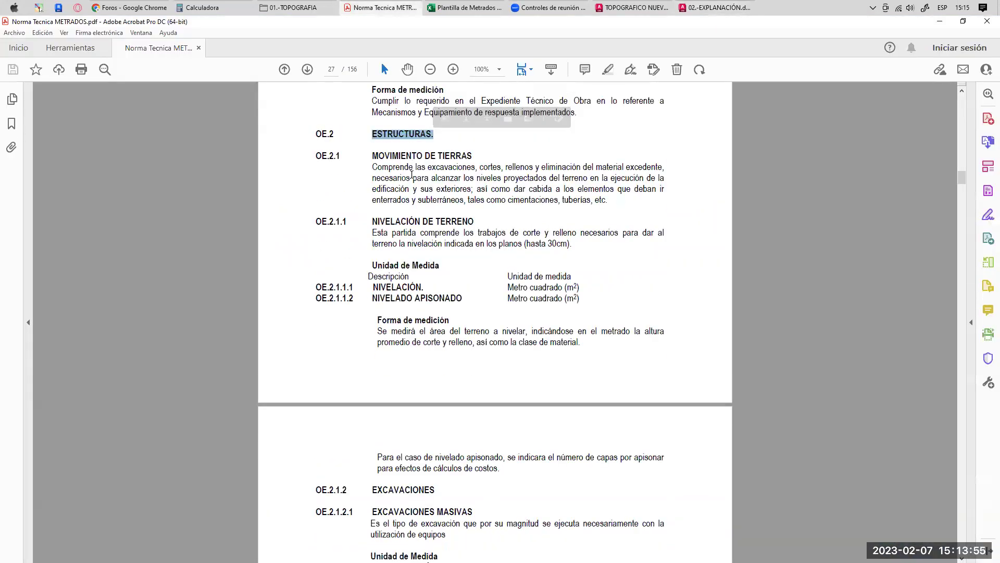
left_click_drag(372, 156, 472, 156)
scroll(373, 161, "down", 3)
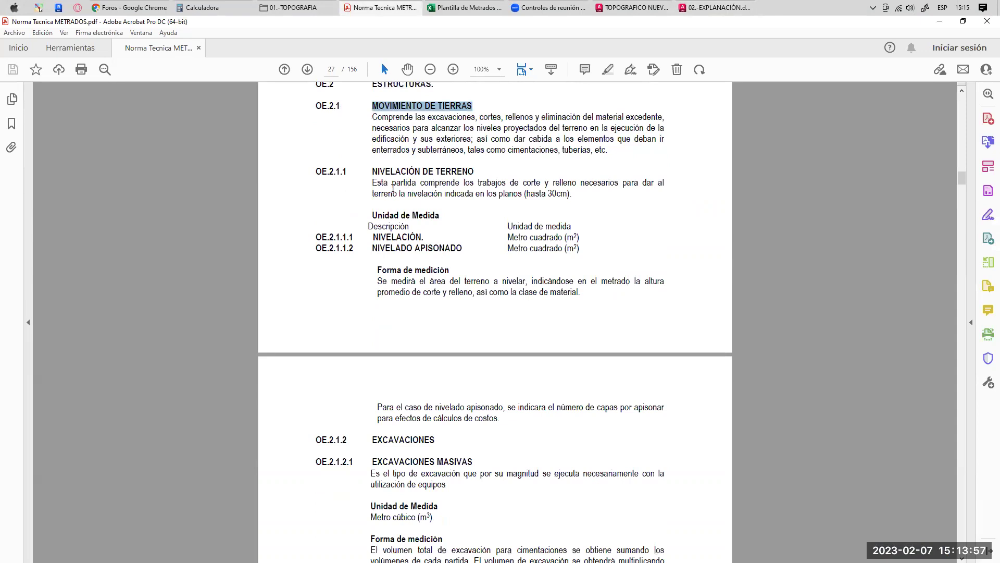
left_click_drag(373, 158, 567, 158)
left_click(525, 158)
left_click(526, 168)
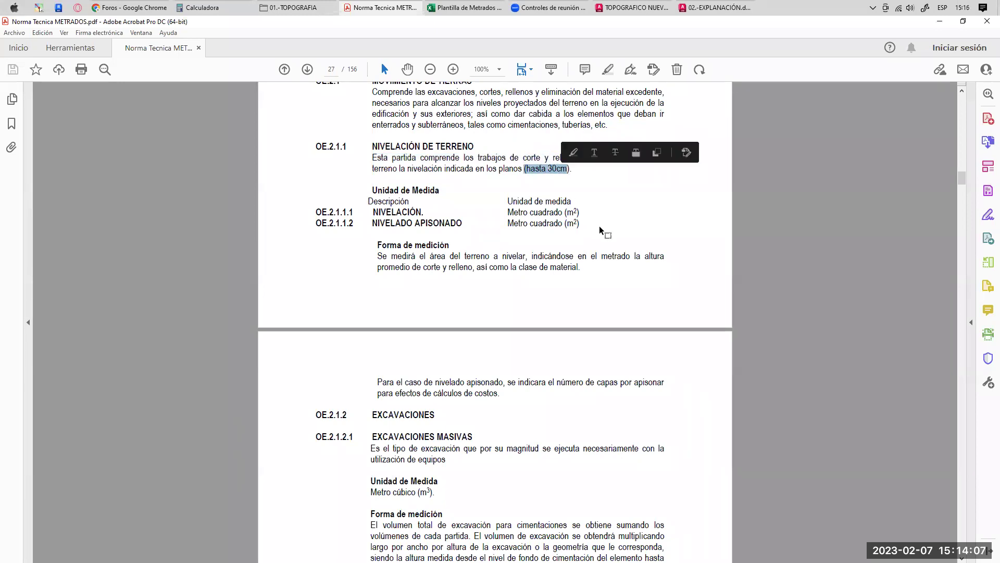
- Return to the 02.-EXPLANACIÓN drawing in AutoCAD and check both height dimensions against the norm's levelling limit
left_click(715, 9)
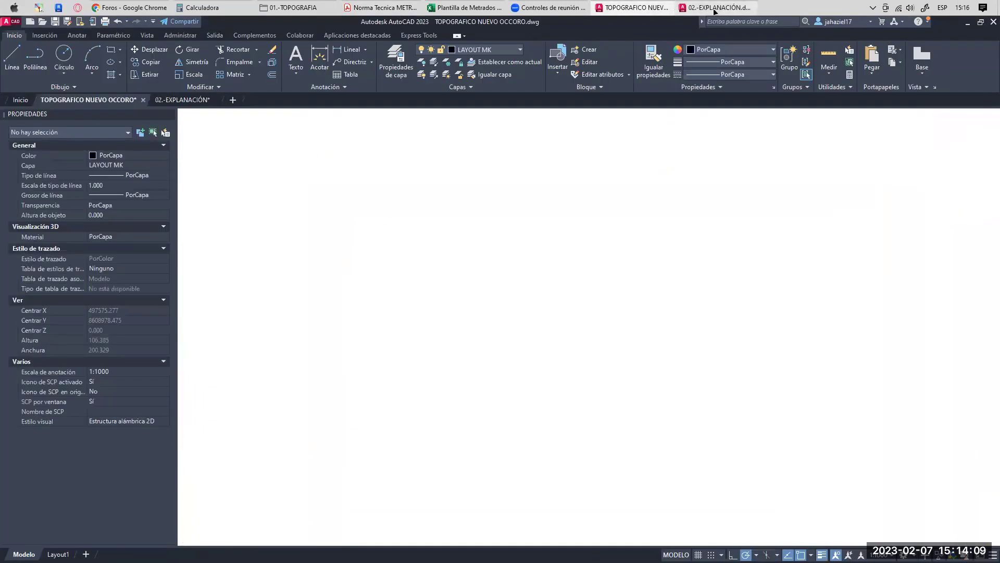
middle_click_drag(627, 218, 534, 200)
scroll(534, 200, "up", 6)
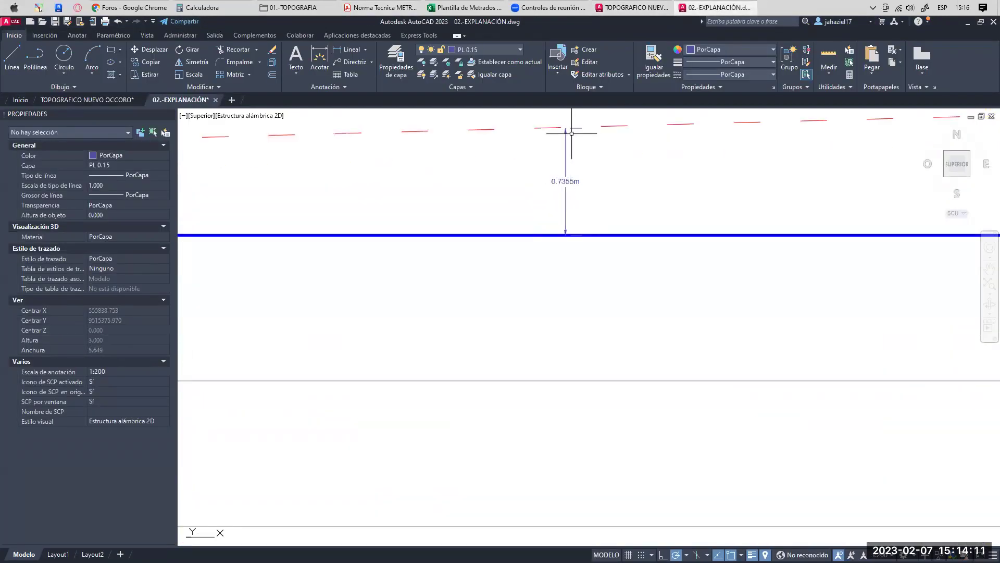
scroll(573, 156, "down", 10)
middle_click_drag(609, 192, 489, 191)
scroll(365, 198, "up", 10)
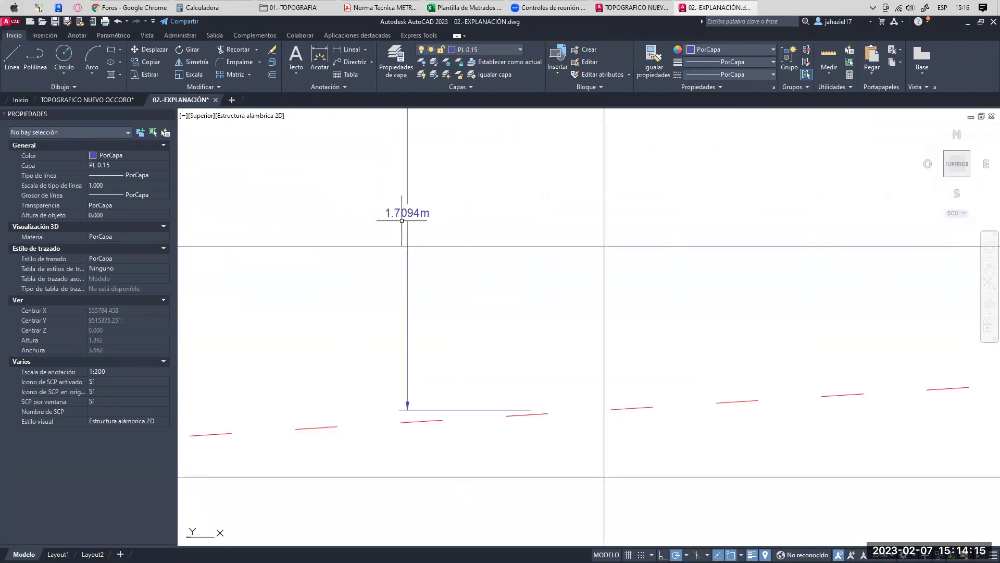
scroll(400, 218, "down", 10)
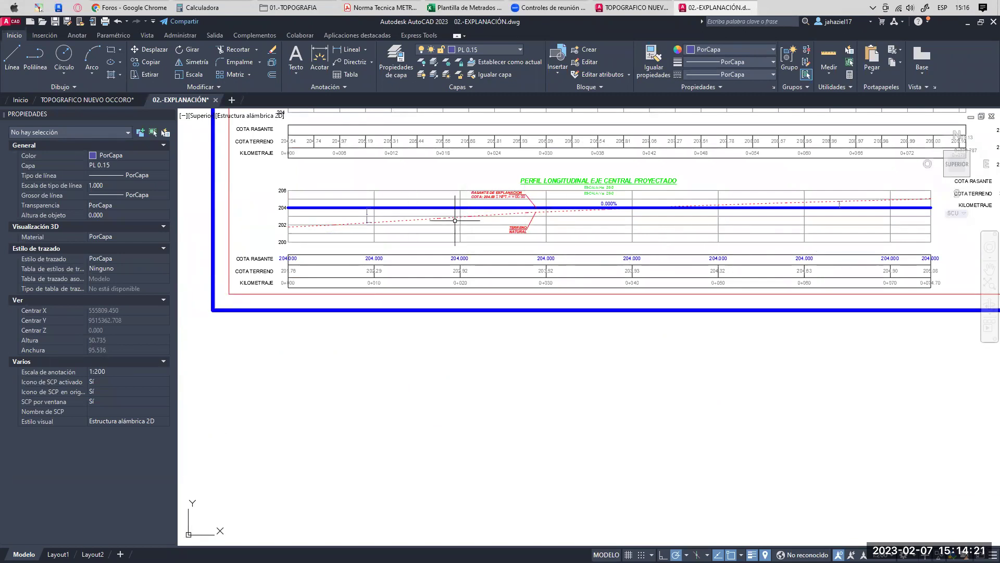
- Delete the two height dimensions, near station 0+010 and between stations 0+060 and 0+070
scroll(405, 215, "up", 4)
scroll(332, 219, "up", 2)
left_click(295, 223)
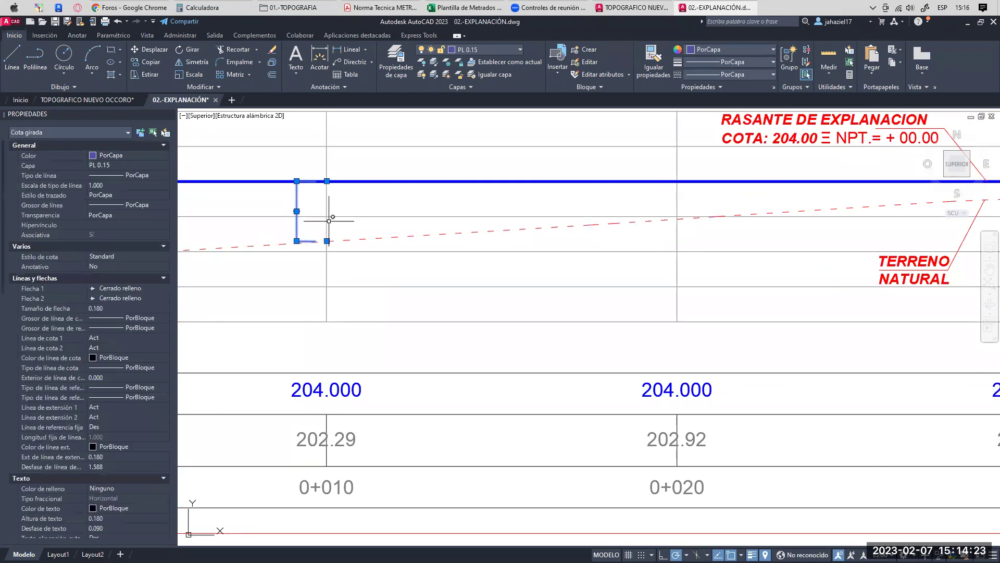
key("Delete")
scroll(304, 224, "down", 4)
middle_click_drag(722, 212, 520, 207)
middle_click_drag(763, 216, 565, 221)
scroll(646, 204, "up", 7)
scroll(679, 202, "up", 2)
middle_click_drag(813, 177, 640, 180)
left_click(620, 192)
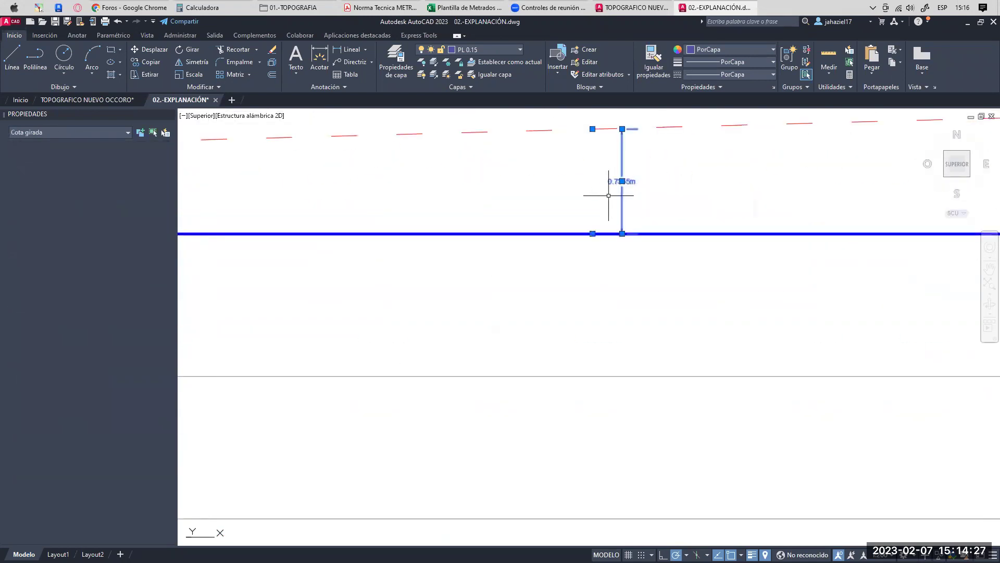
key("Delete")
scroll(646, 200, "down", 5)
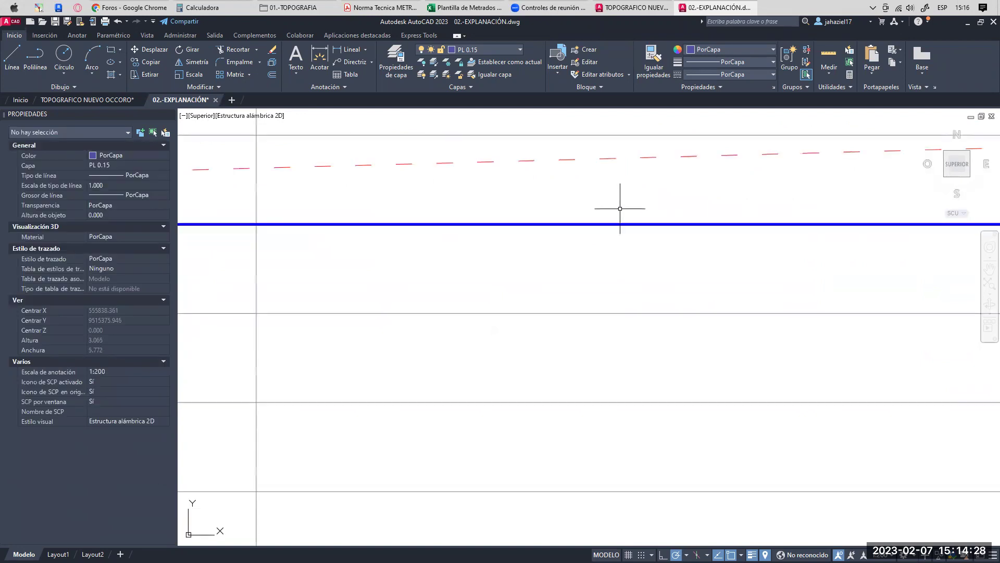
- Highlight the natural terrain polyline, compare it with the grade line along the whole profile, and clear the selection
scroll(644, 181, "down", 5)
left_click(645, 179)
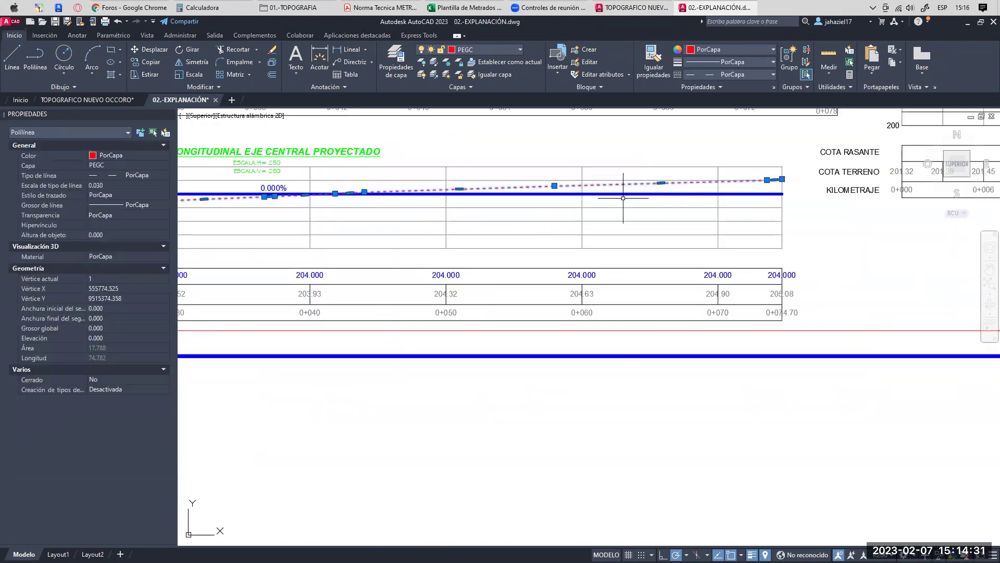
middle_click_drag(624, 207, 699, 196)
scroll(699, 196, "down", 4)
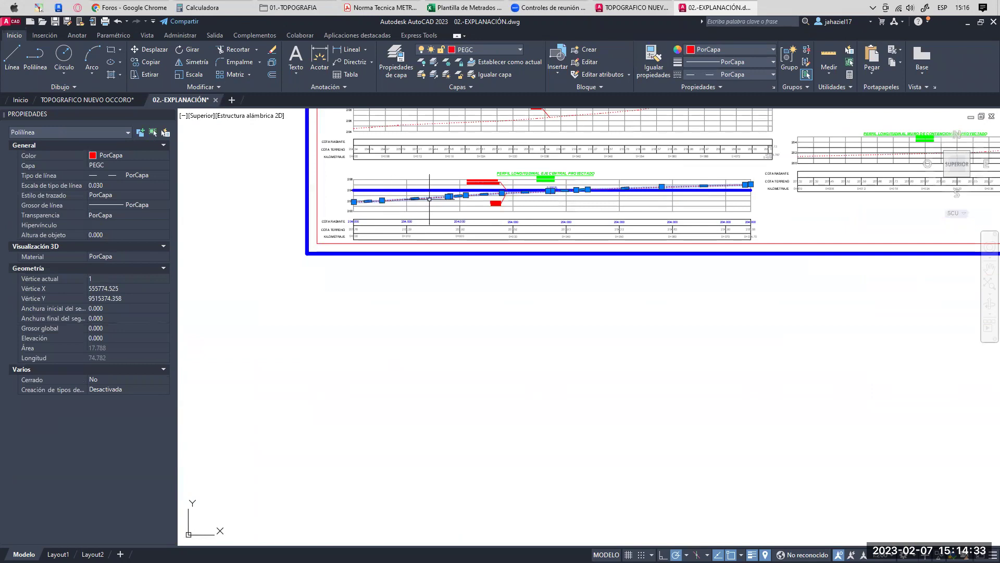
mouse_move(625, 198)
middle_mouse_down()
mouse_move(534, 201)
mouse_move(588, 199)
middle_mouse_up()
key("Escape")
scroll(534, 200, "up", 2)
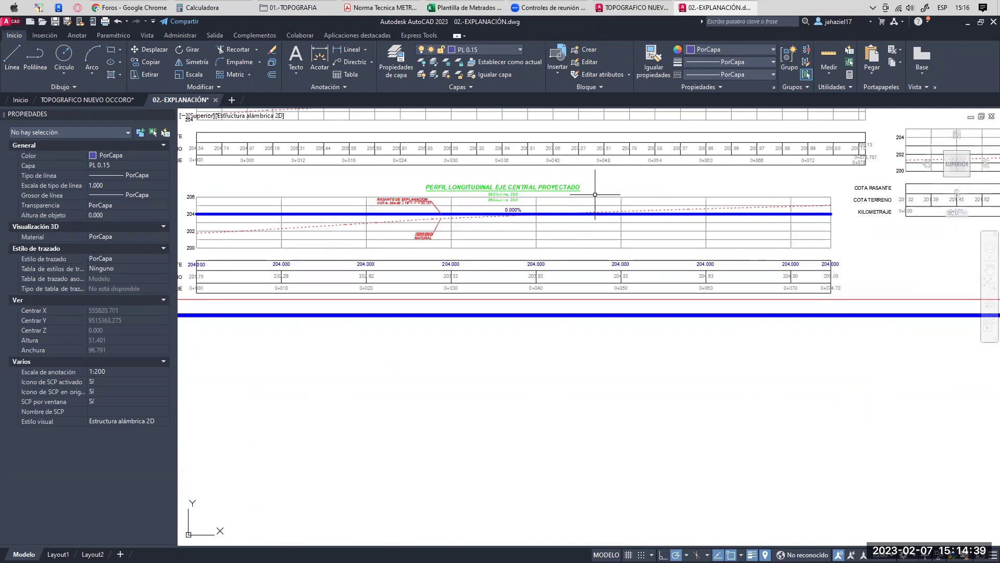
- Switch to the Excel takeoff template and enter "CORTE DE TERRENO C/MAQUINARIA SOBRE TERRENO NORMAL" in D88, bold and without underline
left_click(464, 7)
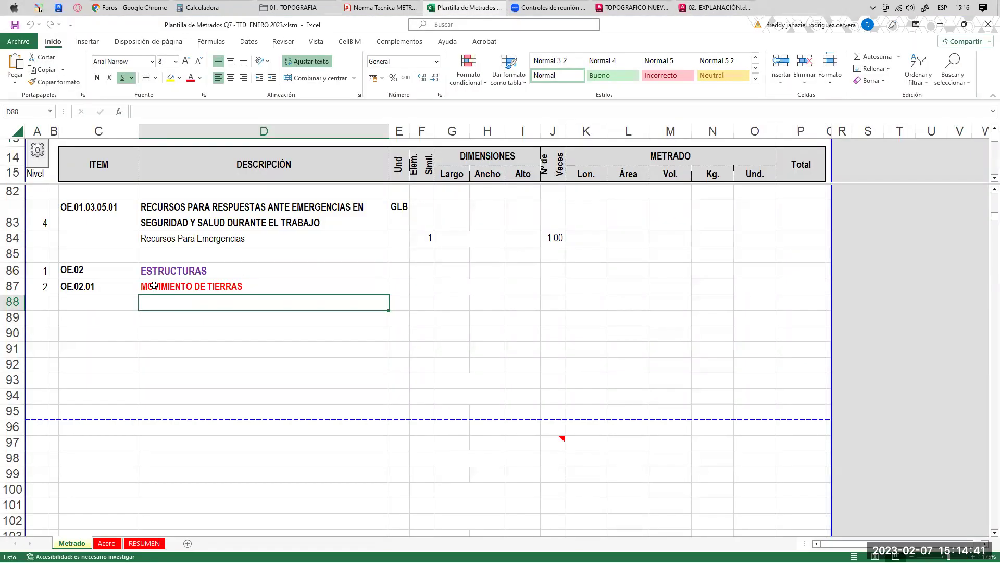
type("C")
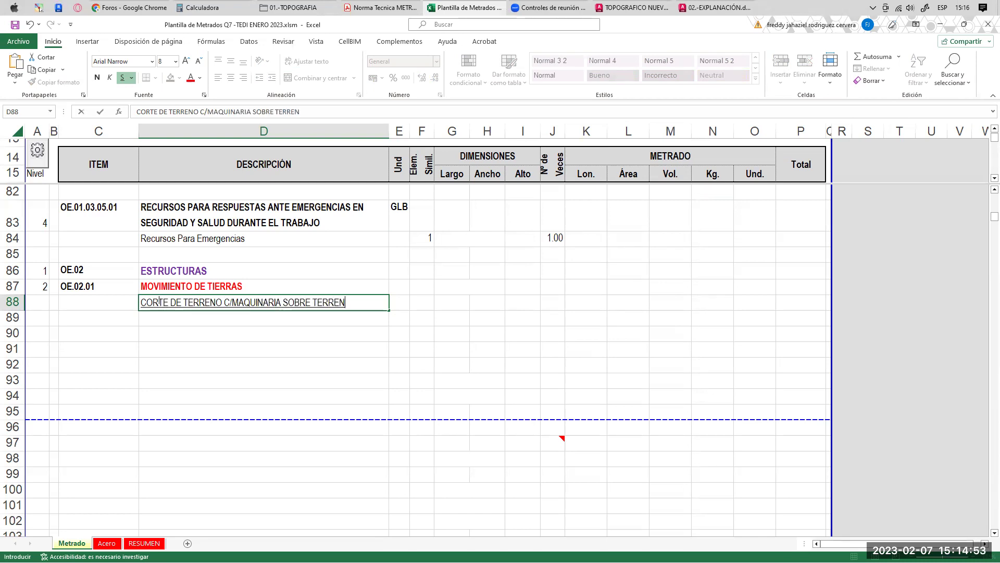
key("Return")
left_click(173, 297)
left_click(126, 82)
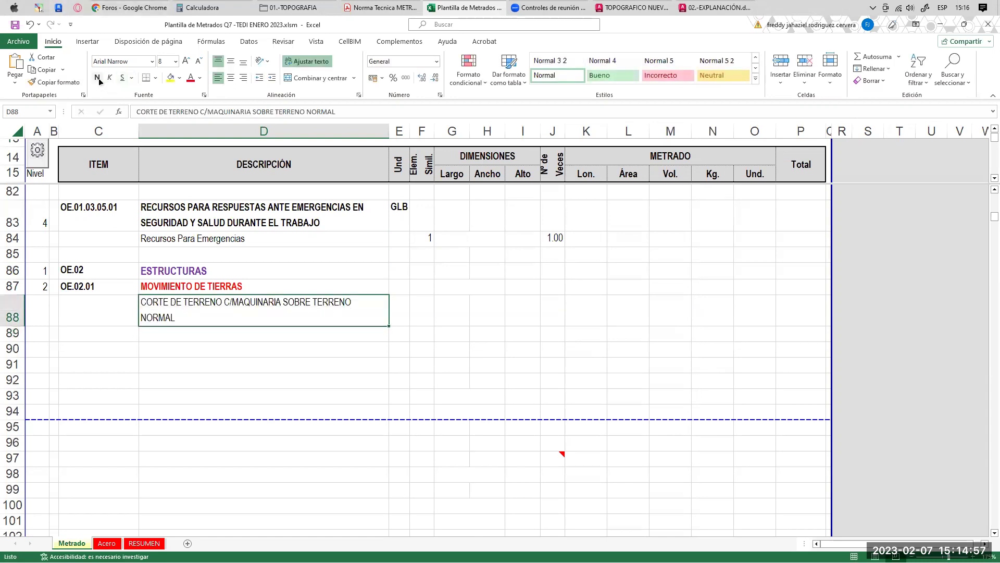
left_click(97, 77)
- Select the new item's unit cell E88, then look up the unit of measure for OE.2.1.3 CORTES in the norm PDF
left_click(399, 310)
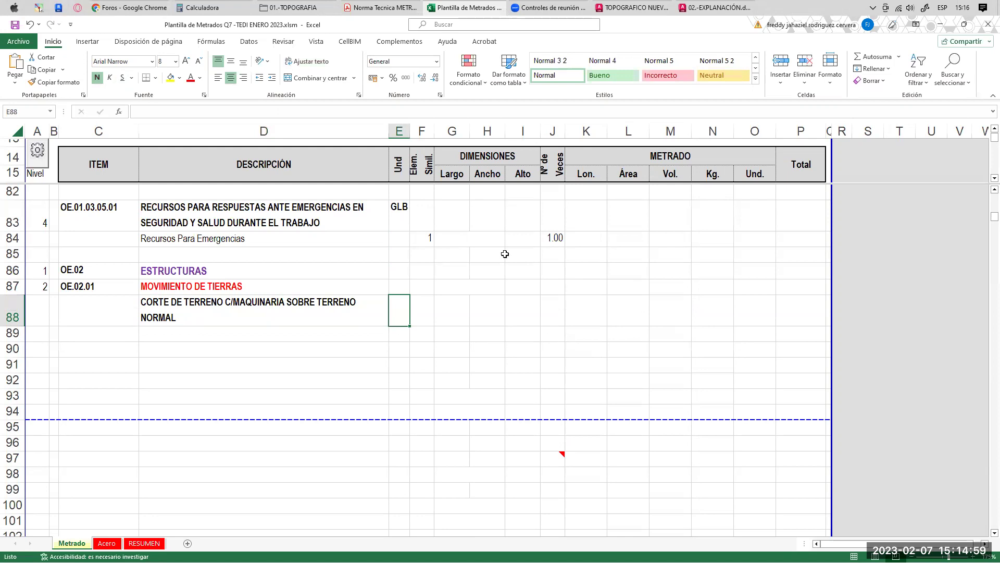
left_click(380, 8)
scroll(414, 243, "down", 10)
left_click_drag(372, 144, 405, 143)
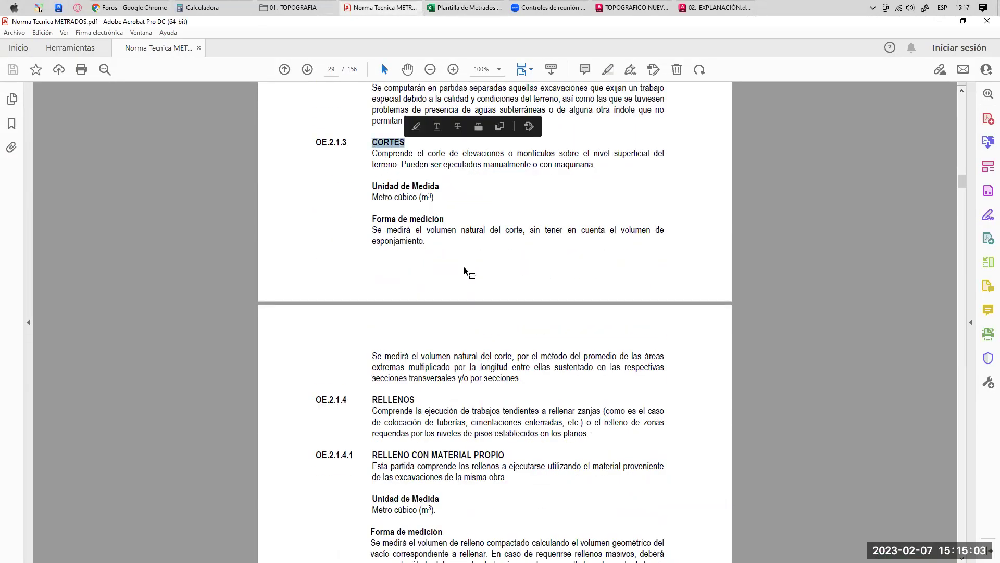
left_click_drag(371, 196, 437, 198)
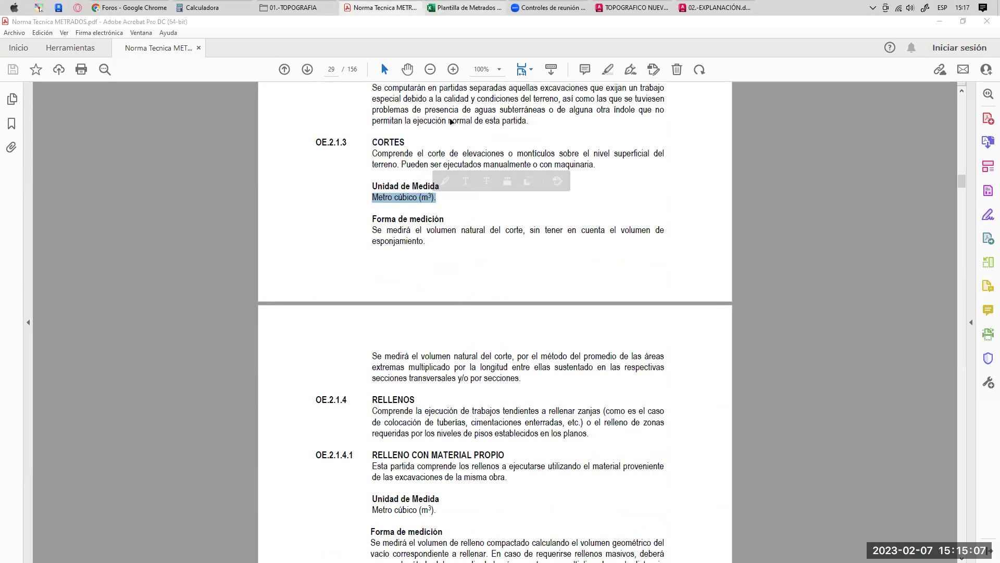
- Return to the Excel takeoff template, enter m3 as the unit in E88, and select D88:E88
key("alt+Tab")
type("m")
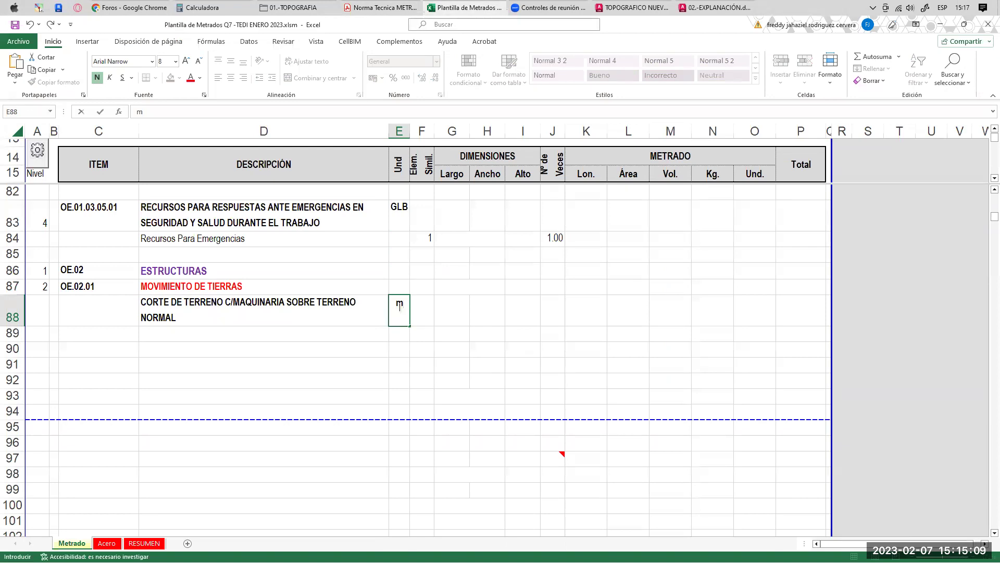
key("Return")
left_click_drag(353, 303, 398, 312)
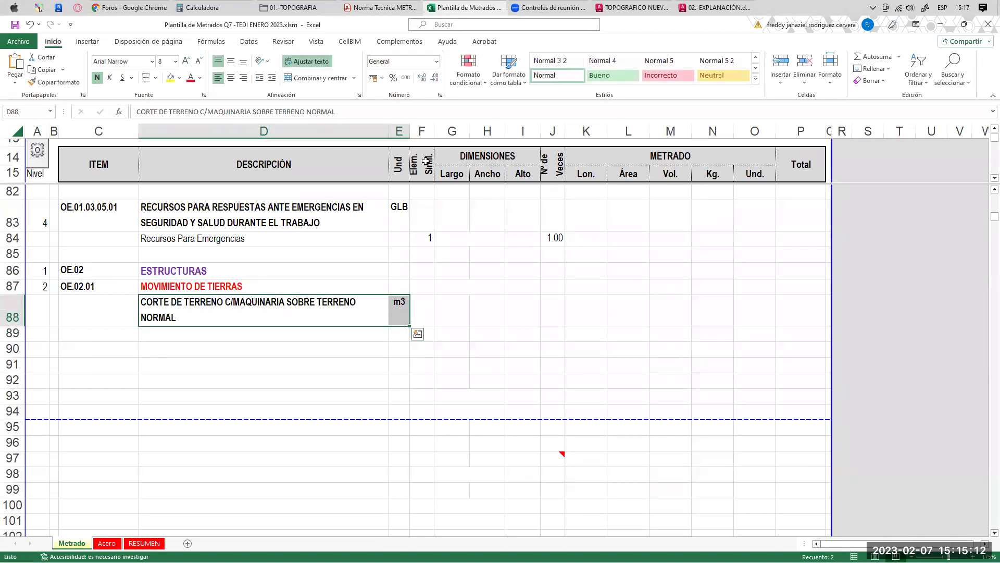
- Switch to the 02.-EXPLANACIÓN drawing and examine the grade and natural terrain lines along the projected central axis profile
left_click(623, 7)
left_click(716, 7)
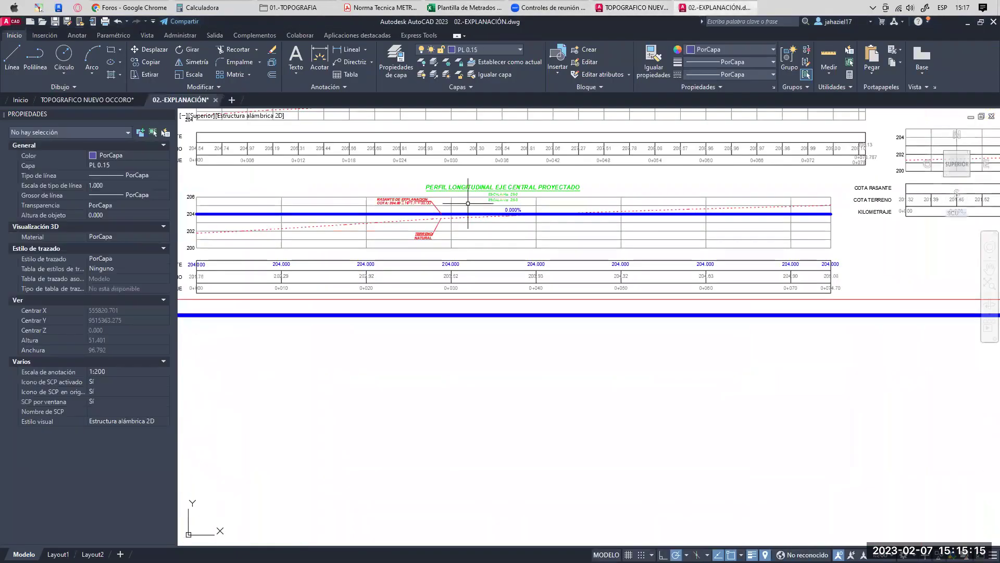
scroll(467, 203, "up", 4)
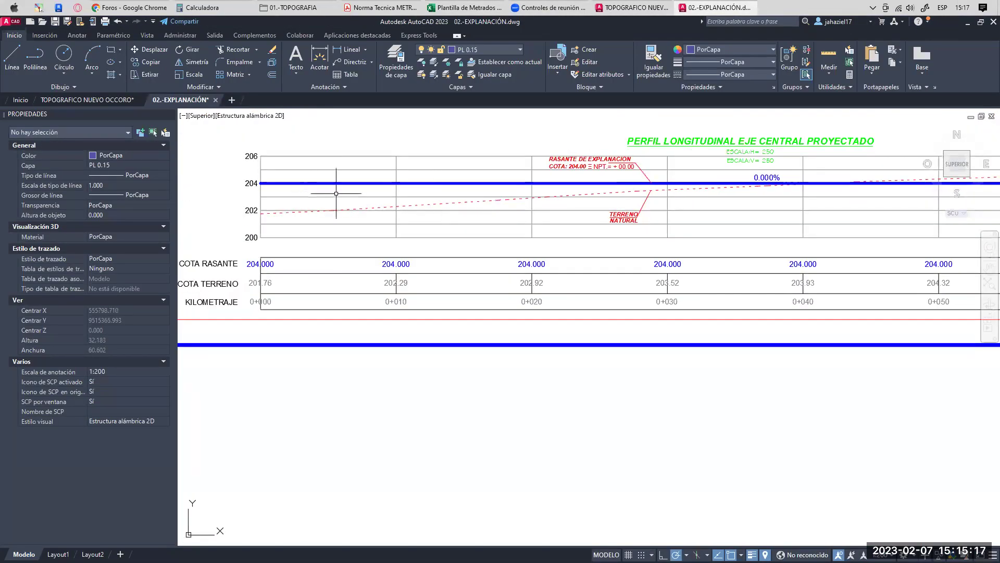
middle_click_drag(724, 186, 462, 197)
middle_click_drag(759, 180, 557, 183)
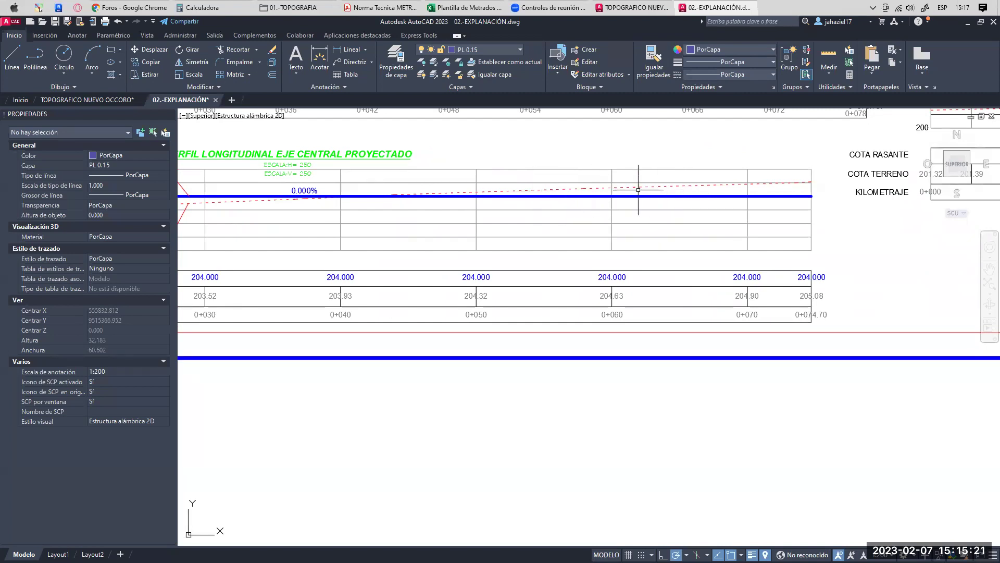
right_click(615, 250)
key("Escape")
right_click(618, 237)
key("Escape")
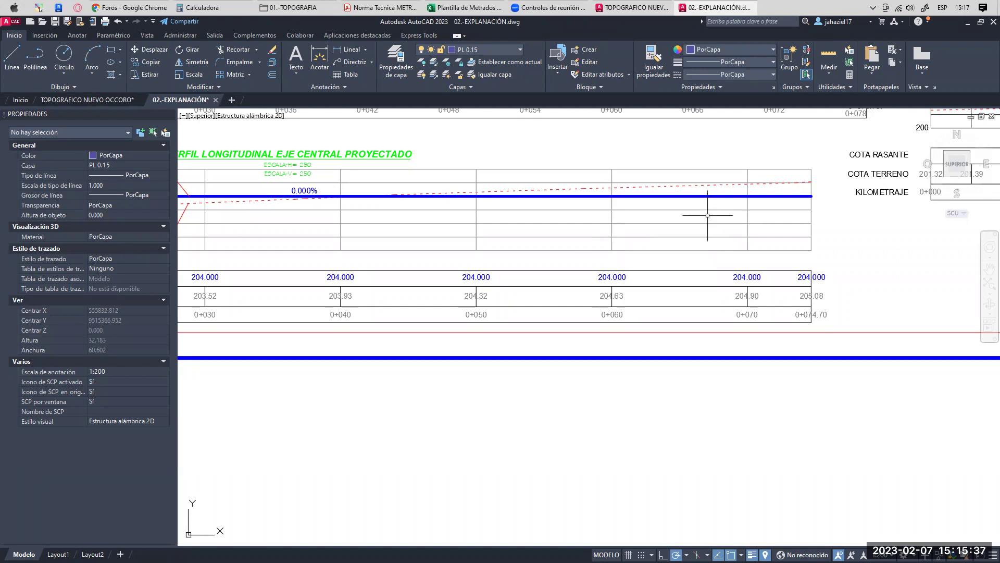
- Switch to the norm PDF and read the description and measurement method under OE.2.1.3 CORTES
left_click(385, 10)
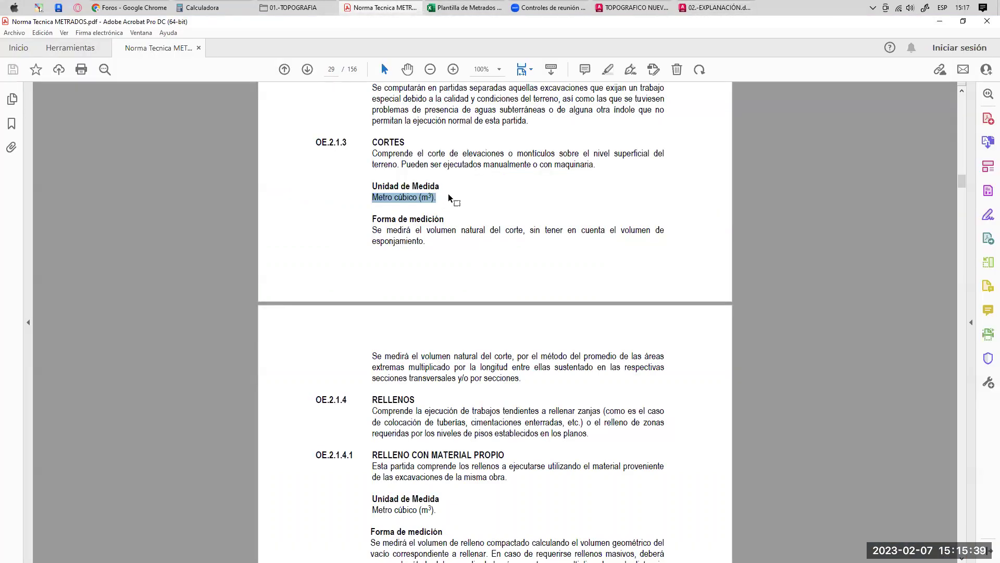
mouse_move(372, 153)
left_mouse_down()
mouse_move(640, 149)
mouse_move(400, 163)
mouse_move(594, 165)
left_mouse_up()
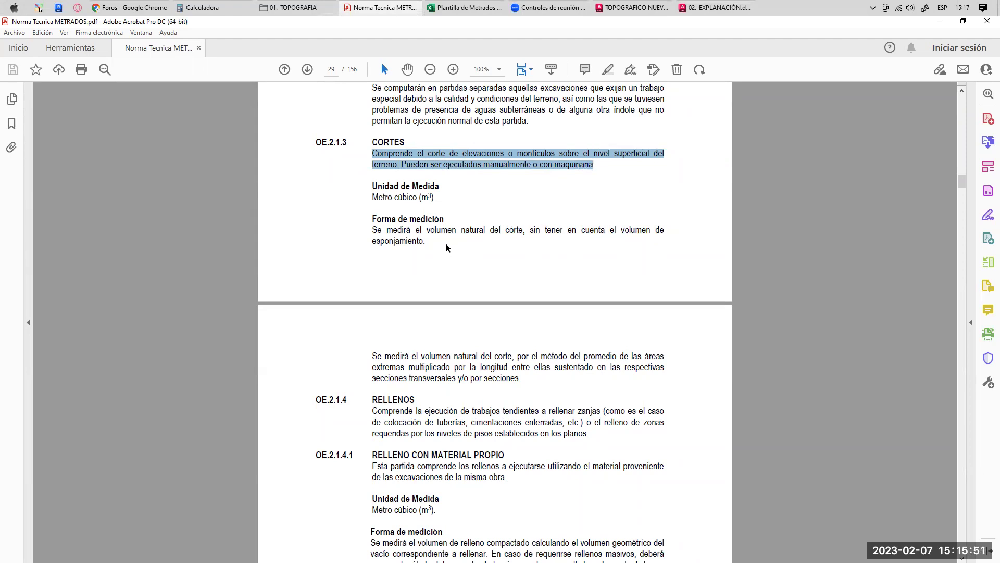
scroll(491, 219, "up", 2, "ctrl")
left_click_drag(311, 200, 395, 217)
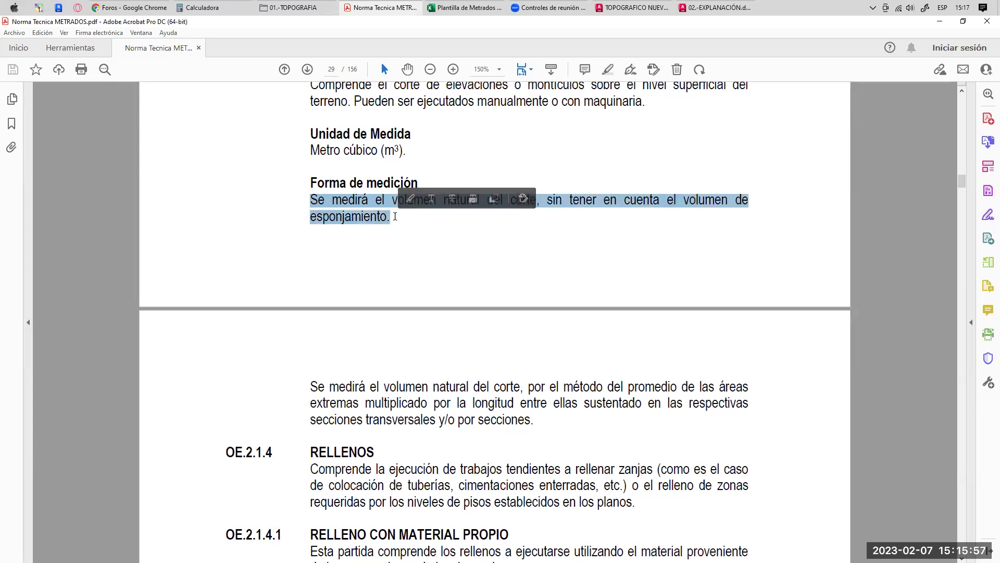
- Highlight the passage from "por el método del promedio de las áreas extremas" to "y/o por secciones" in the norm PDF
scroll(408, 239, "down", 4)
left_click_drag(311, 186, 529, 220)
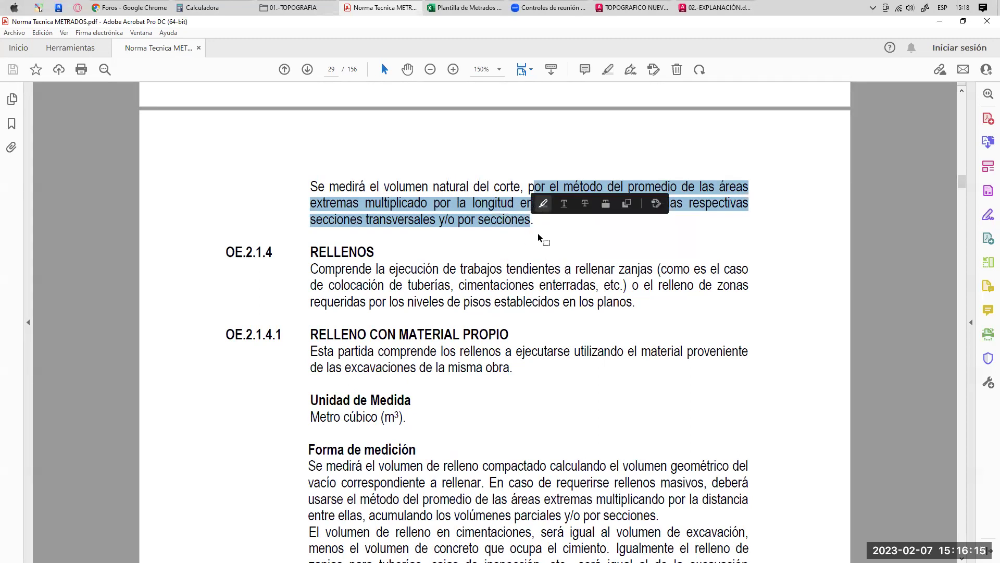
left_click(543, 203)
left_click(646, 197)
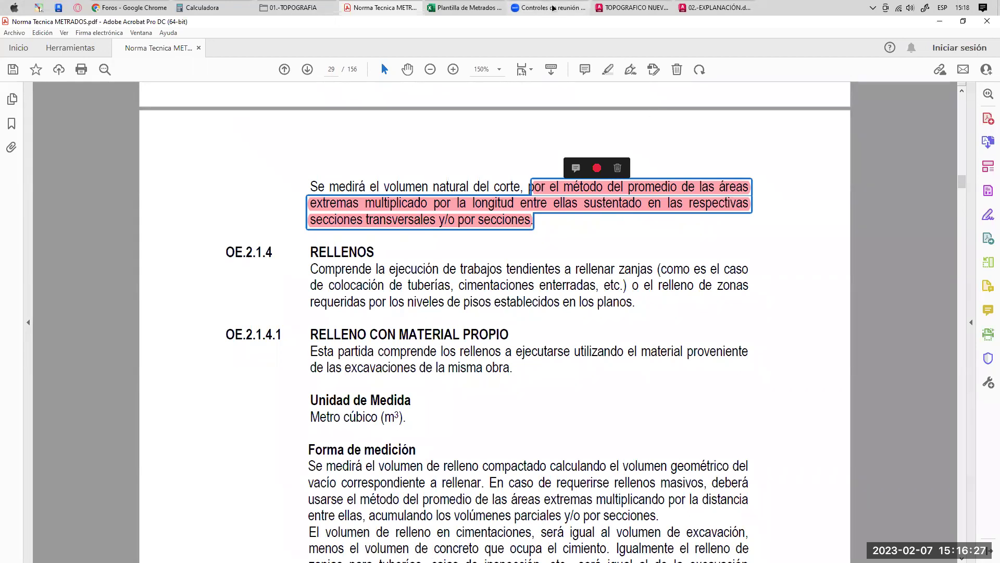
- Switch to the 02.-EXPLANACIÓN drawing, examine the cross-sections sheet with its title, volume table and legend, and clear the selection
left_click(633, 8)
scroll(547, 216, "down", 5)
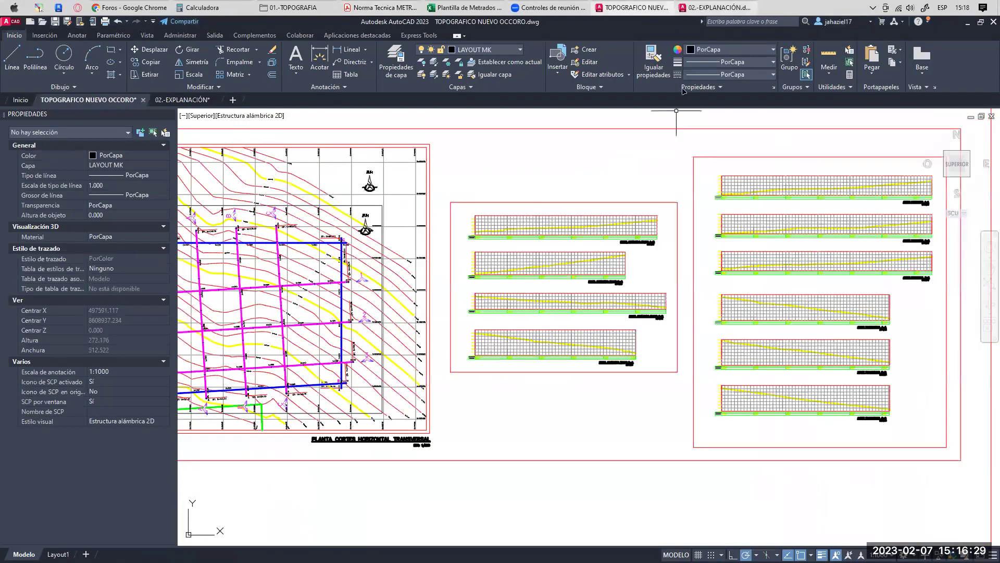
key("ctrl+Tab")
scroll(570, 226, "down", 5)
scroll(495, 146, "up", 10)
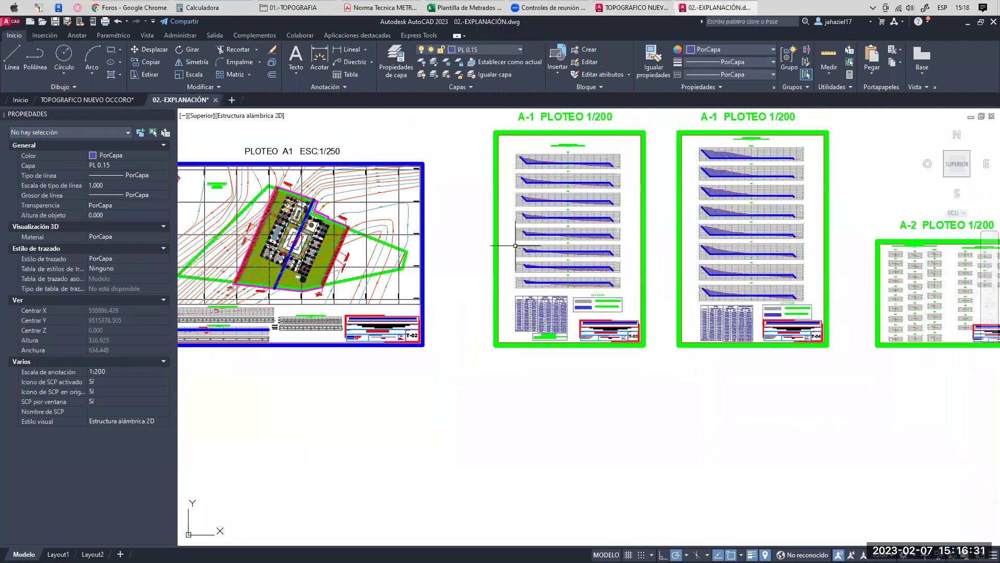
left_click_drag(495, 146, 398, 182)
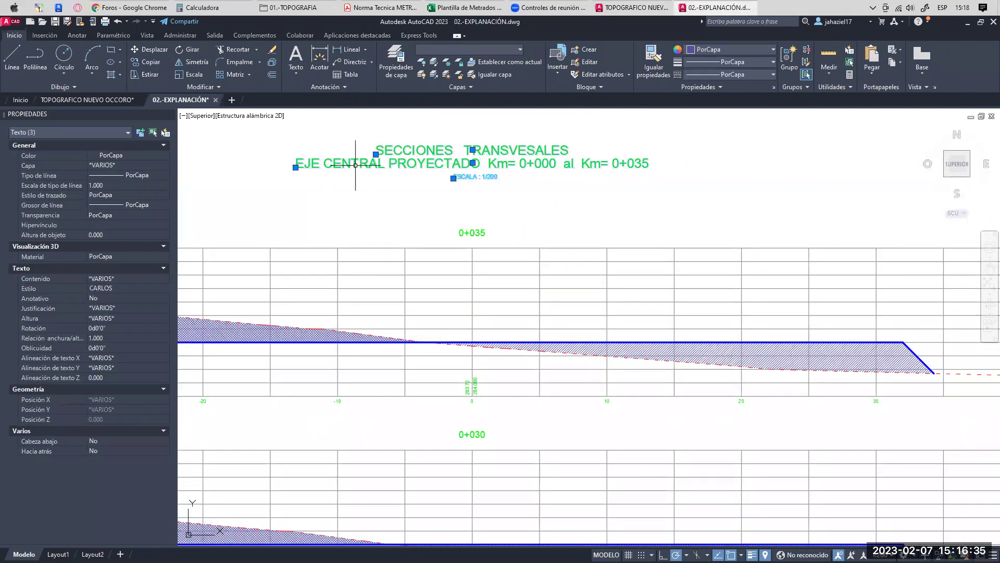
scroll(514, 161, "down", 2)
scroll(514, 160, "down", 3)
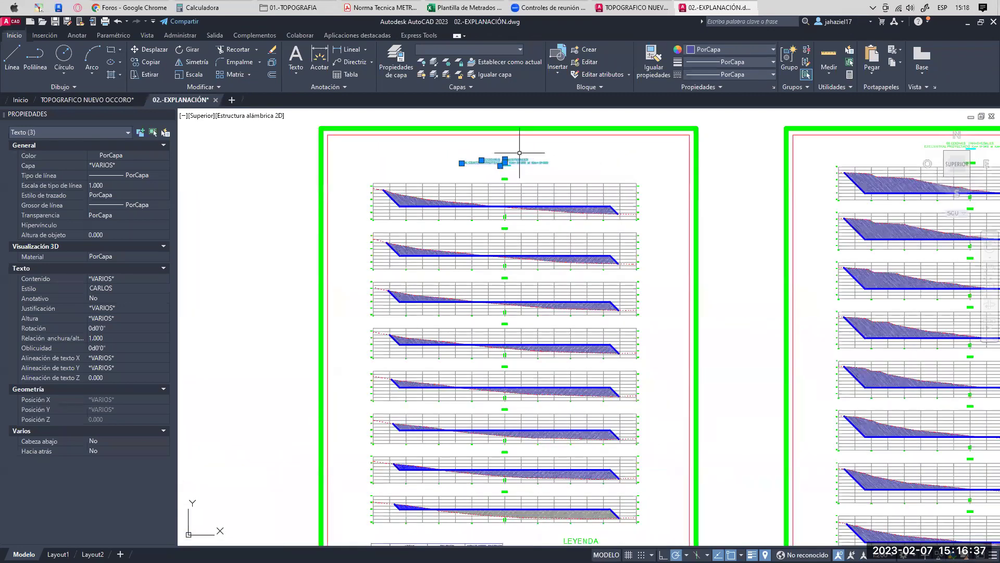
scroll(579, 285, "up", 6)
scroll(580, 285, "down", 4)
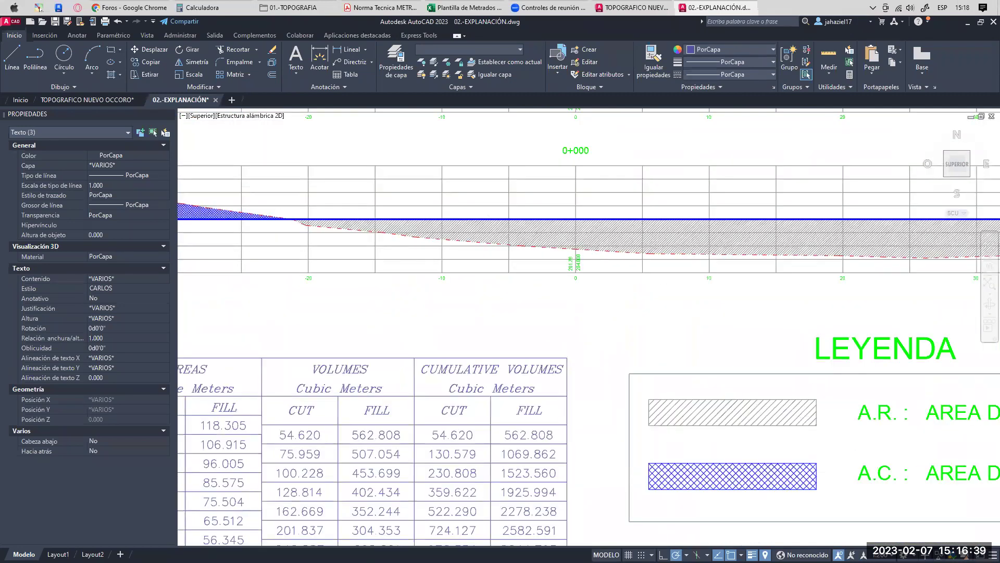
key("Escape")
- Select the station labels 0+000 and 0+005 and compare the cut and fill areas of both cross-sections
scroll(575, 276, "up", 8)
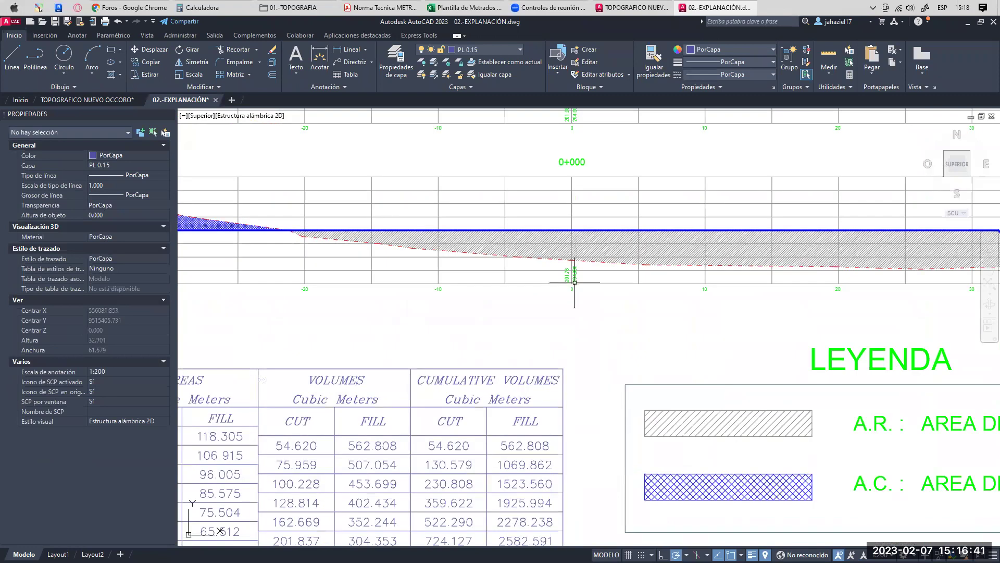
left_click(501, 235)
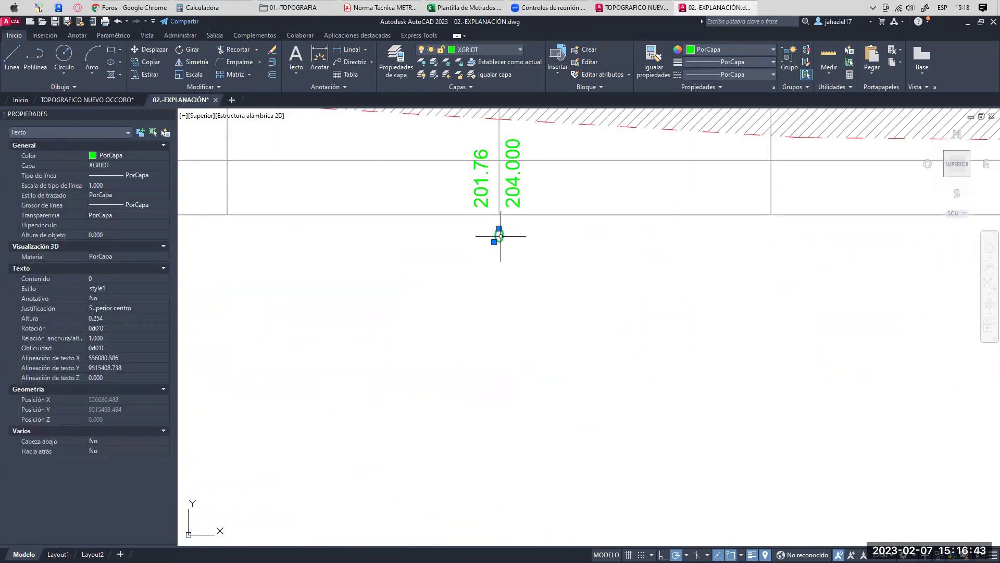
scroll(499, 232, "down", 6)
key("Escape")
left_click(500, 177)
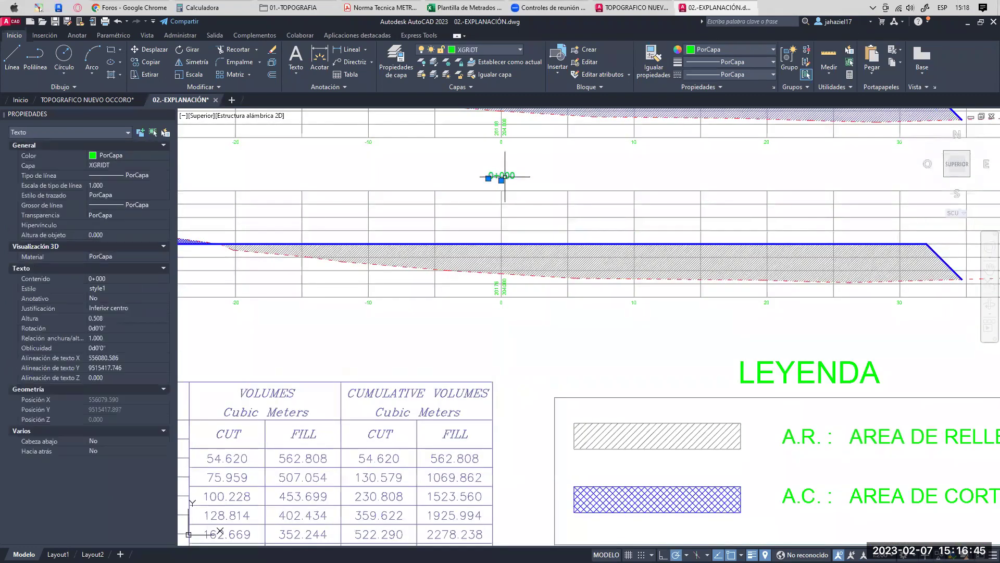
scroll(499, 178, "up", 2)
scroll(498, 172, "down", 4)
scroll(495, 166, "up", 2)
left_click(495, 157)
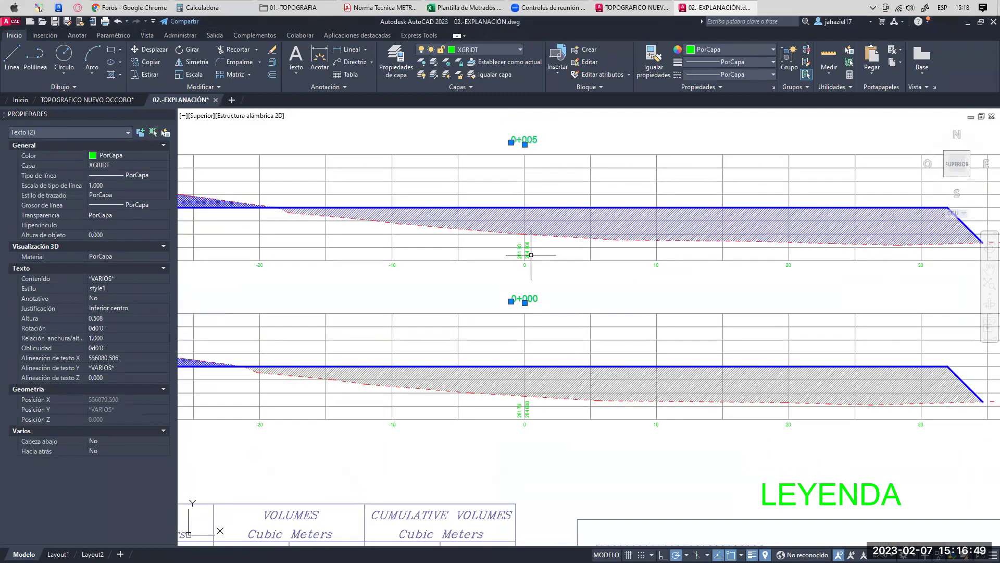
scroll(442, 283, "left", 5)
middle_click_drag(408, 259, 403, 292)
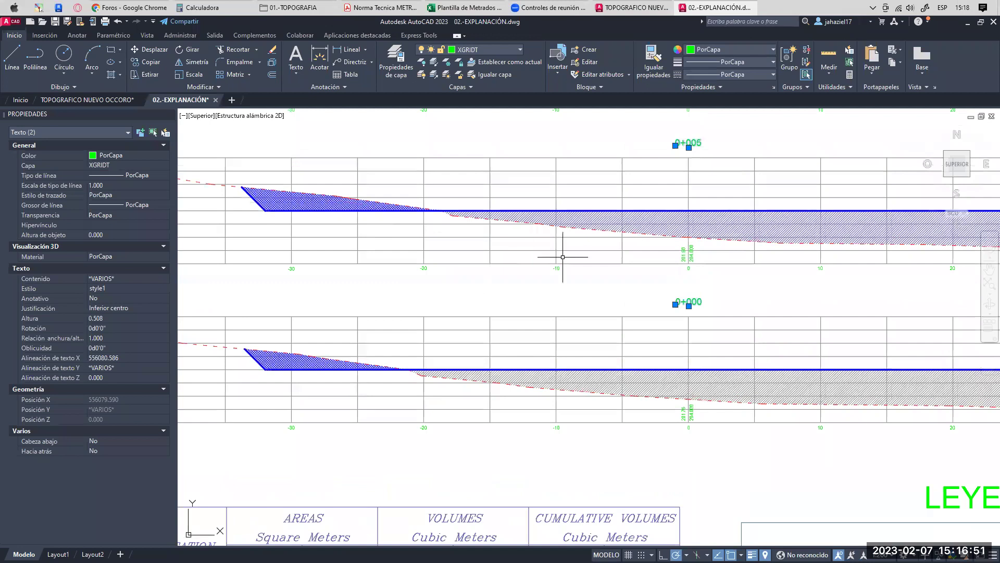
middle_click_drag(562, 255, 520, 255)
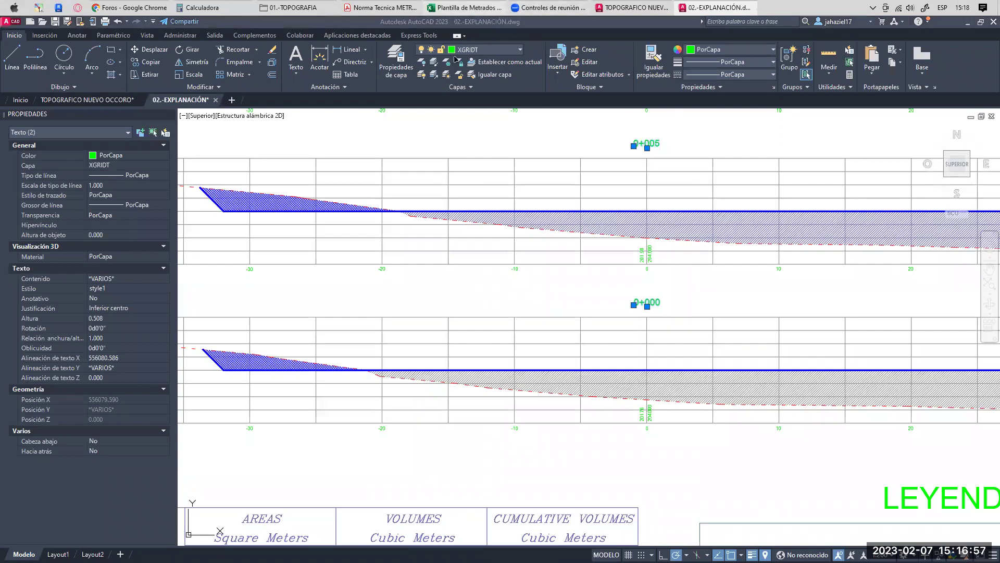
- Switch to the Excel takeoff template and enter "0+000 - 0+005" in D89 without underline
left_click(464, 8)
left_click(174, 332)
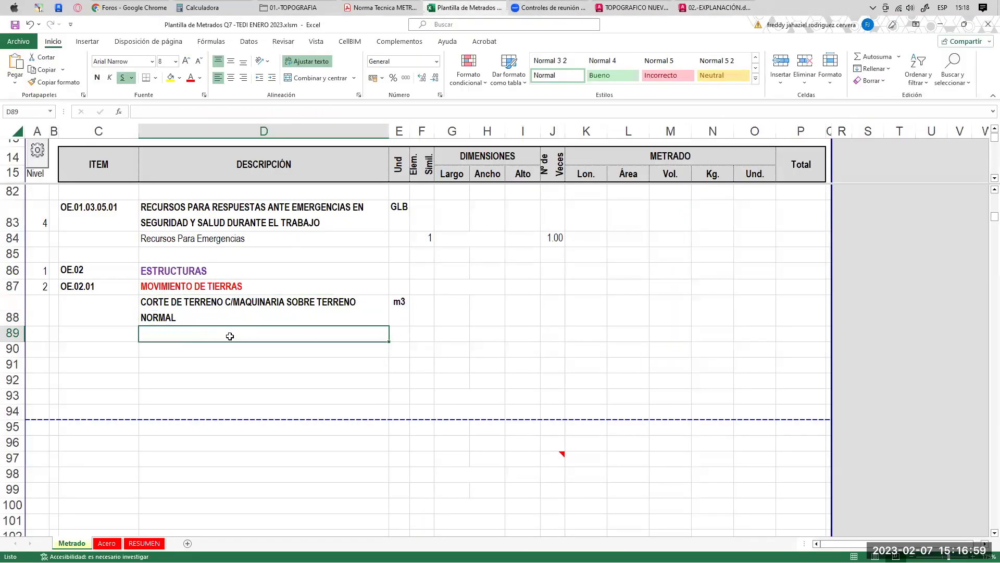
type("+")
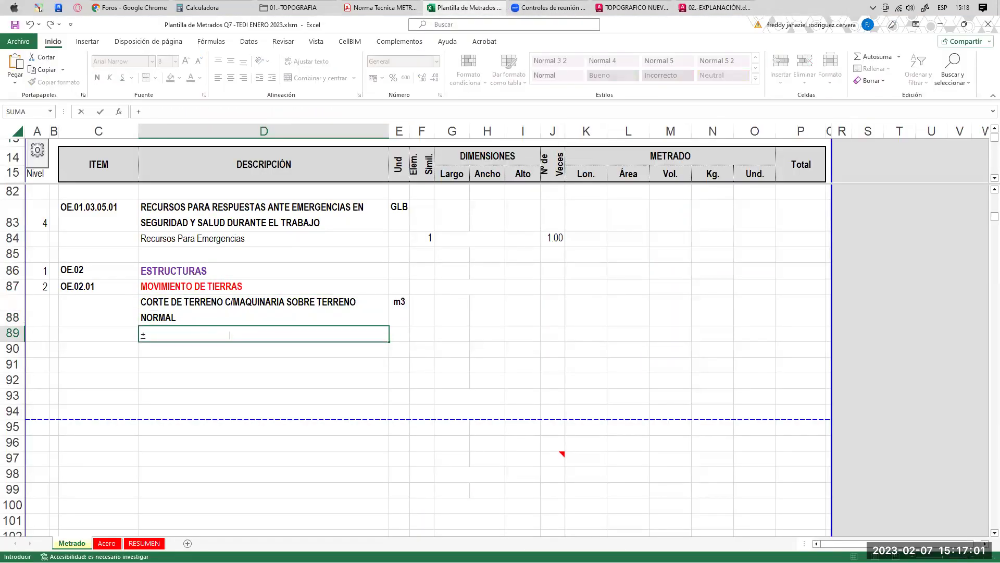
key("Escape")
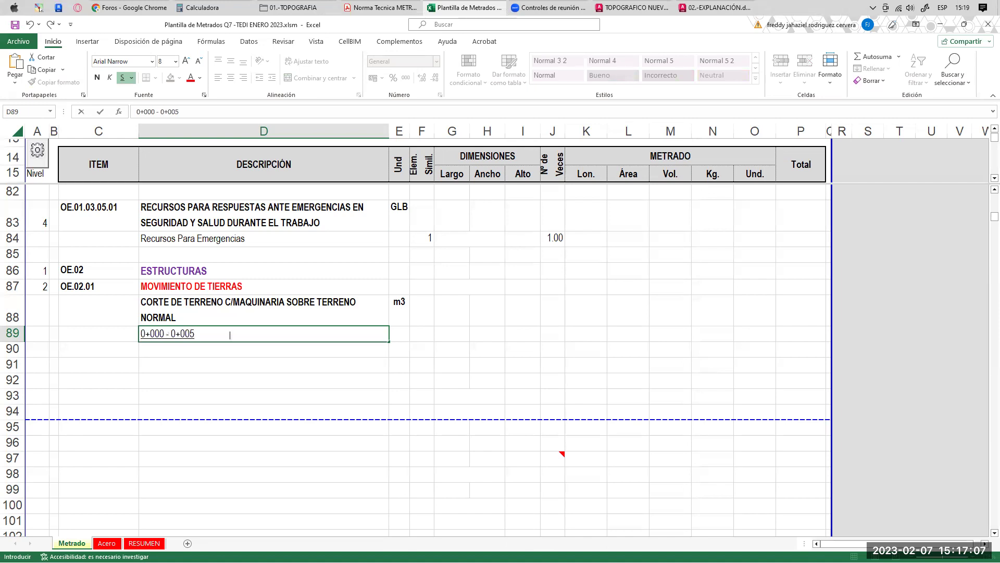
key("Return")
left_click(239, 336)
left_click(122, 80)
- Enter 1 as the number of similar elements in F89 for the 0+000 - 0+005 row
left_click(415, 332)
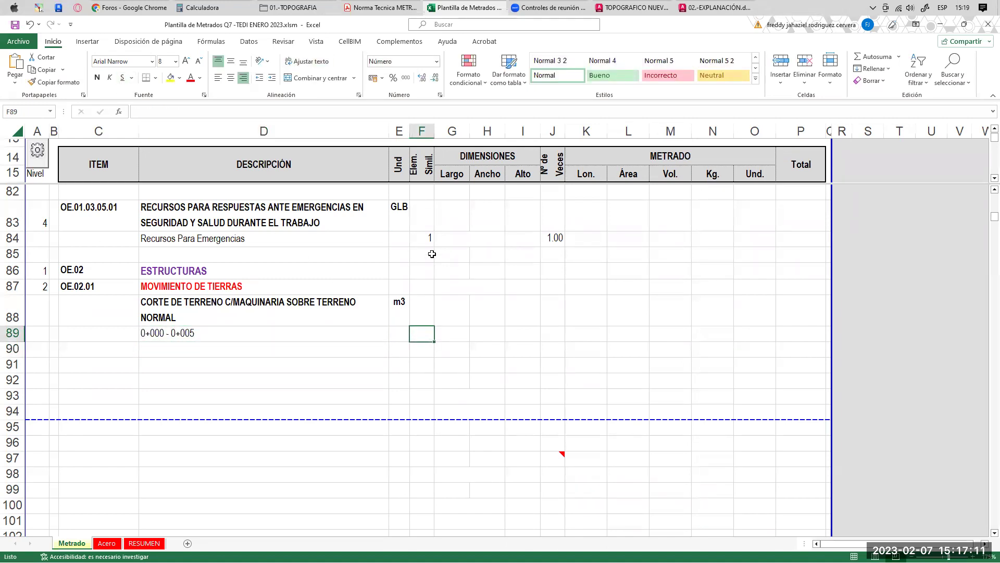
type("1")
key("Tab")
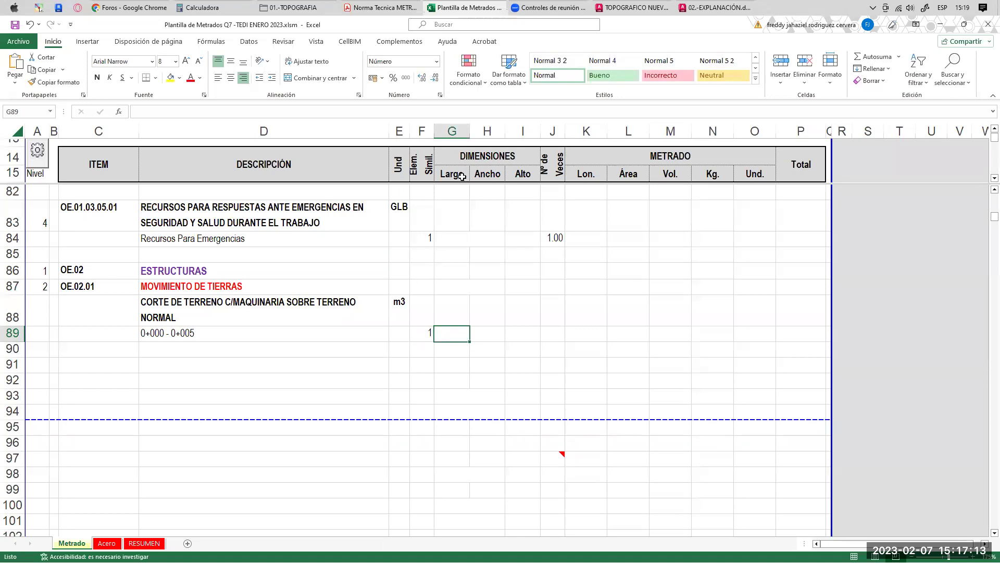
- Merge and center the length and width cells G89:H89 and open the merged cell for editing
left_click_drag(462, 333, 477, 333)
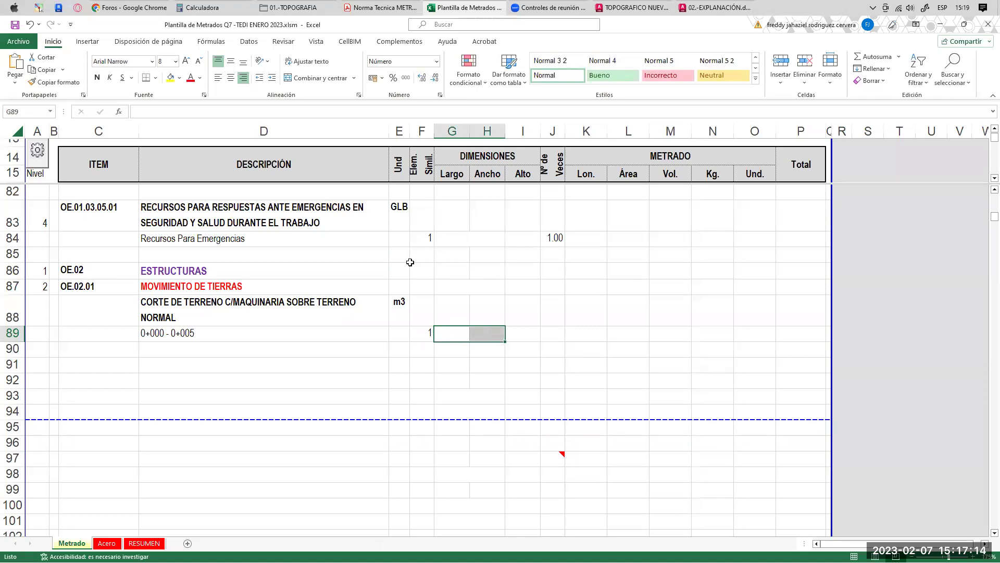
left_click(319, 77)
double_click(469, 334)
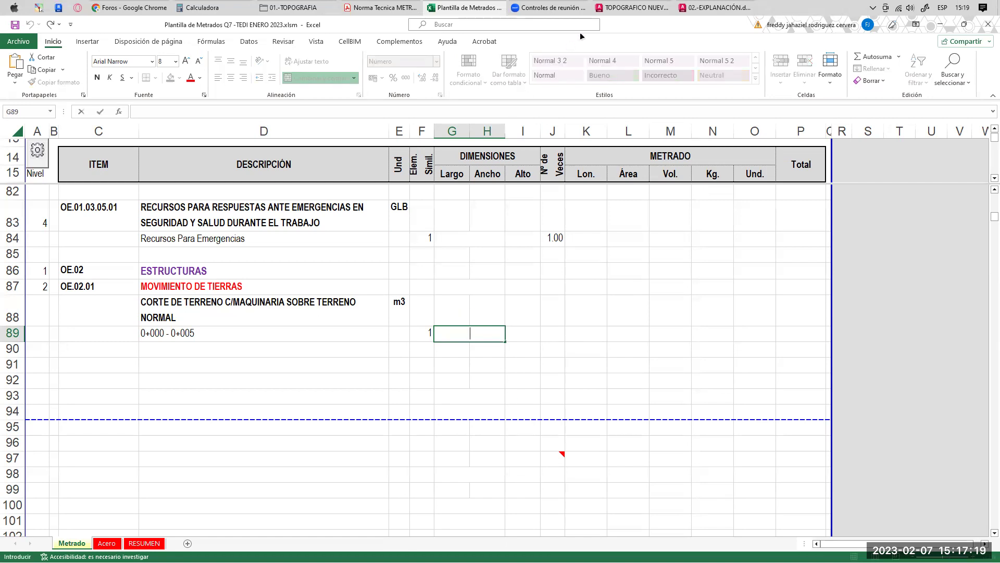
- Switch to the 02.-EXPLANACIÓN drawing, clear the selected labels, and set the fill hatch of section 0+005 to green (Verde)
left_click(717, 8)
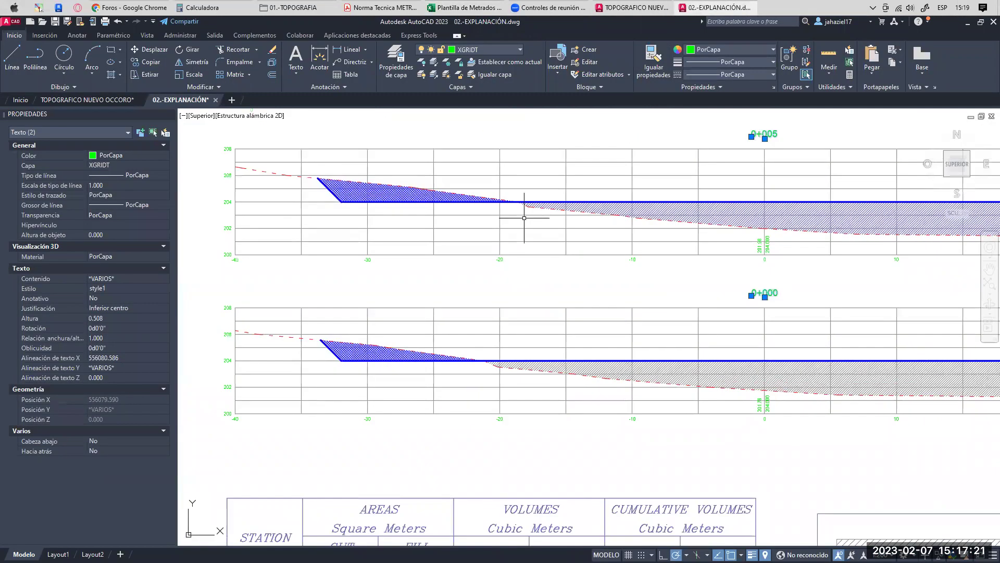
mouse_move(495, 219)
middle_mouse_down()
mouse_move(457, 218)
mouse_move(477, 214)
middle_mouse_up()
mouse_move(631, 252)
middle_mouse_down()
mouse_move(610, 241)
mouse_move(578, 253)
middle_mouse_up()
mouse_move(638, 277)
middle_mouse_down()
mouse_move(654, 261)
mouse_move(636, 241)
middle_mouse_up()
mouse_move(663, 147)
middle_mouse_down()
mouse_move(645, 263)
mouse_move(619, 256)
mouse_move(627, 253)
middle_mouse_up()
key("Escape")
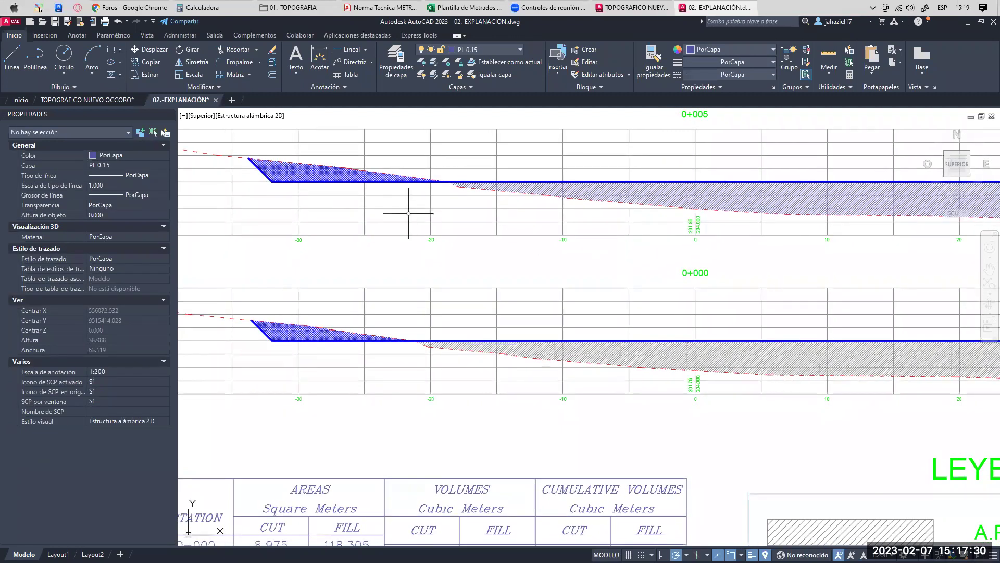
left_click(583, 191)
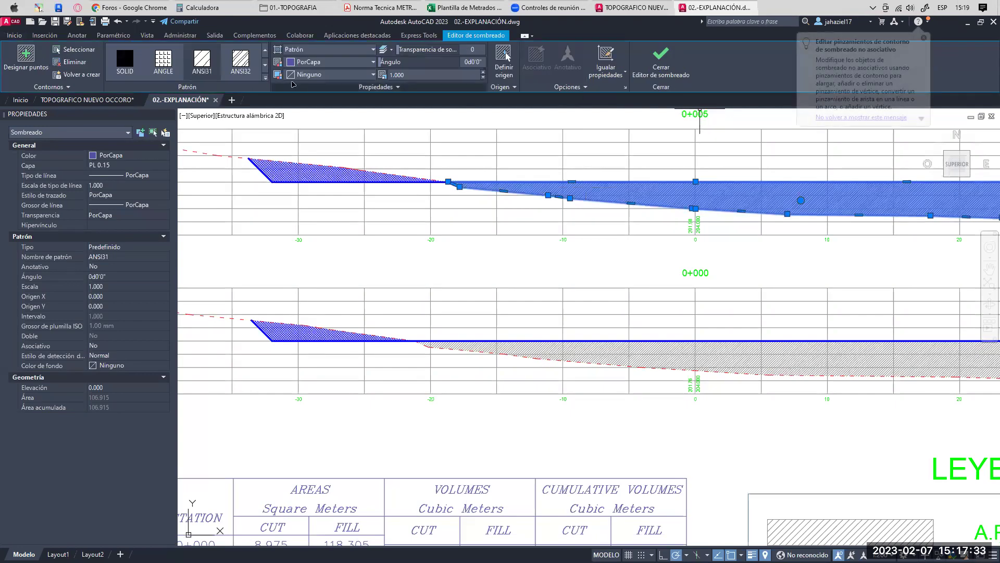
left_click(333, 62)
left_click(311, 163)
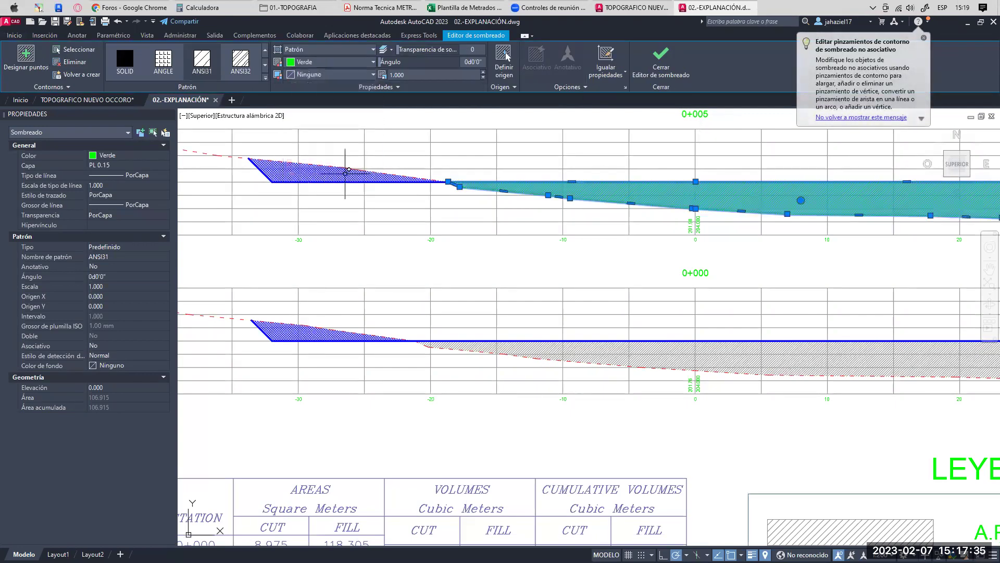
key("Escape")
- Set the fill hatch of section 0+000 to green (Verde)
left_click(583, 346)
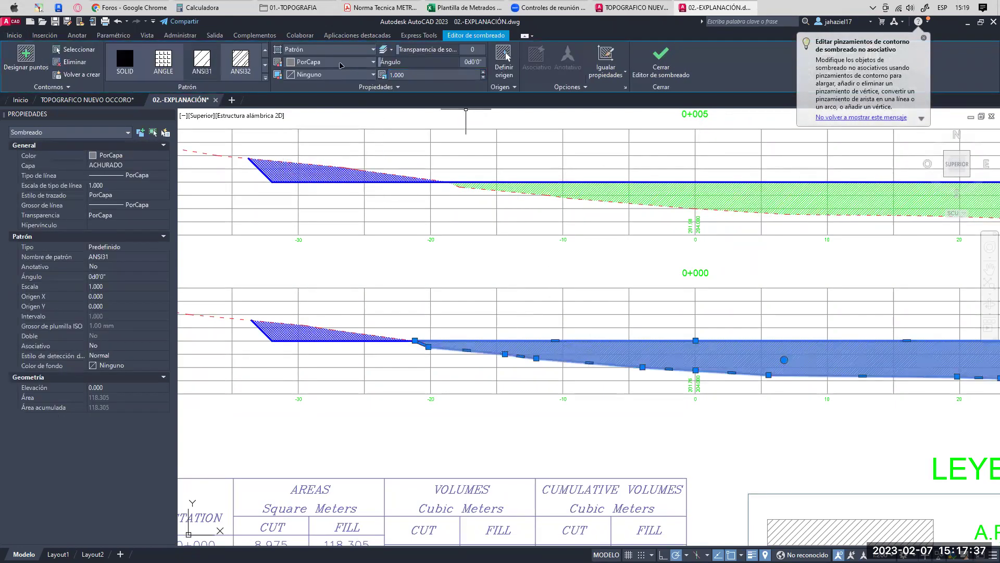
left_click(340, 63)
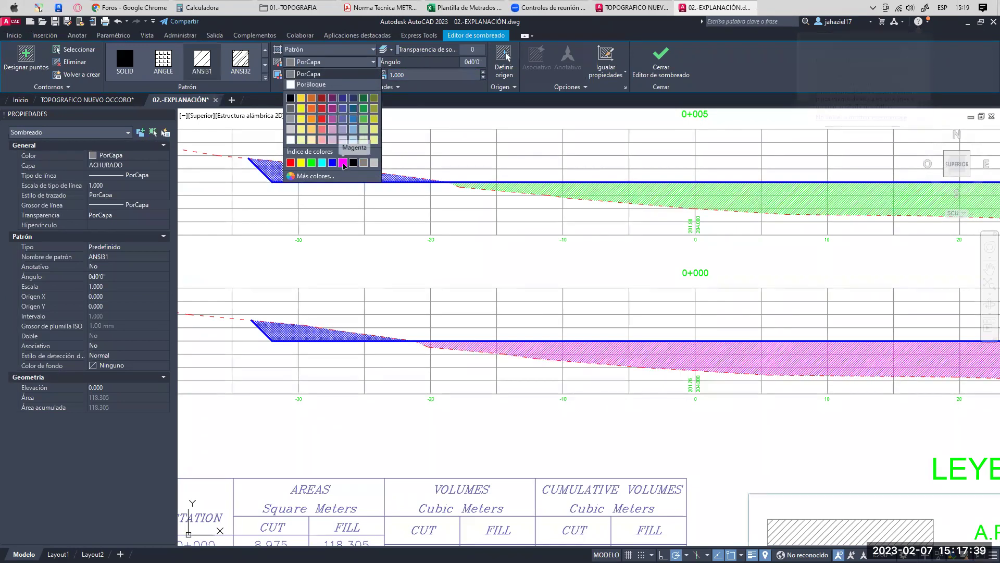
left_click(311, 162)
key("Escape")
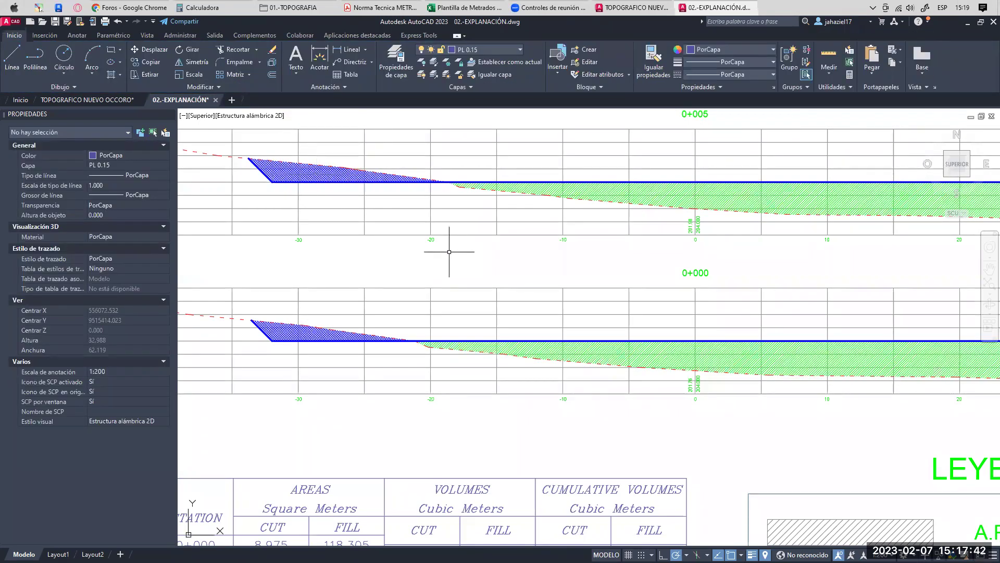
- Examine the cut area of section 0+005, including its blue hatch, terrain polyline and platform line
left_click(314, 179)
scroll(302, 177, "up", 2)
middle_click_drag(302, 177, 377, 190)
key("Escape")
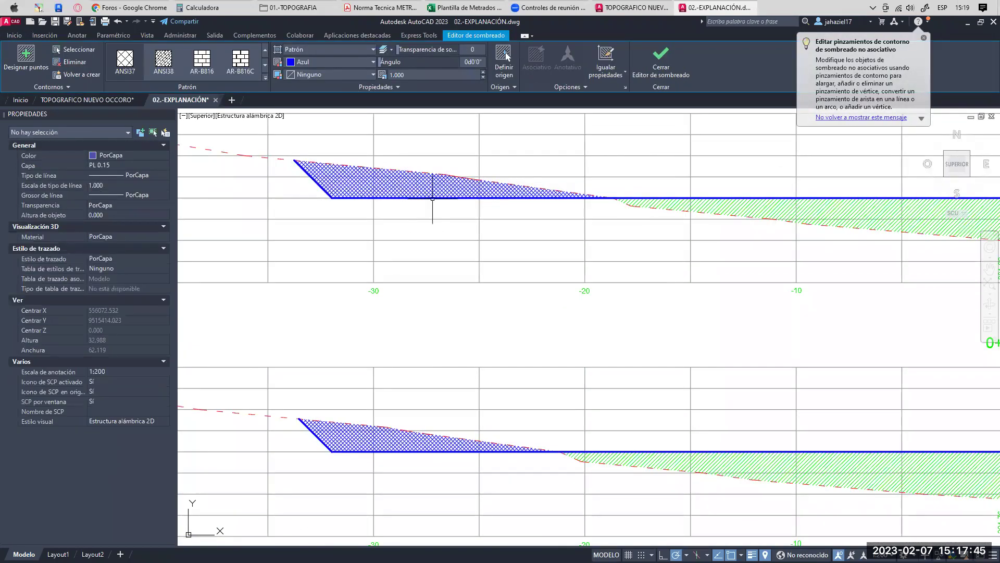
left_click(414, 184)
scroll(483, 190, "up", 2)
middle_click_drag(601, 201, 577, 209)
key("Escape")
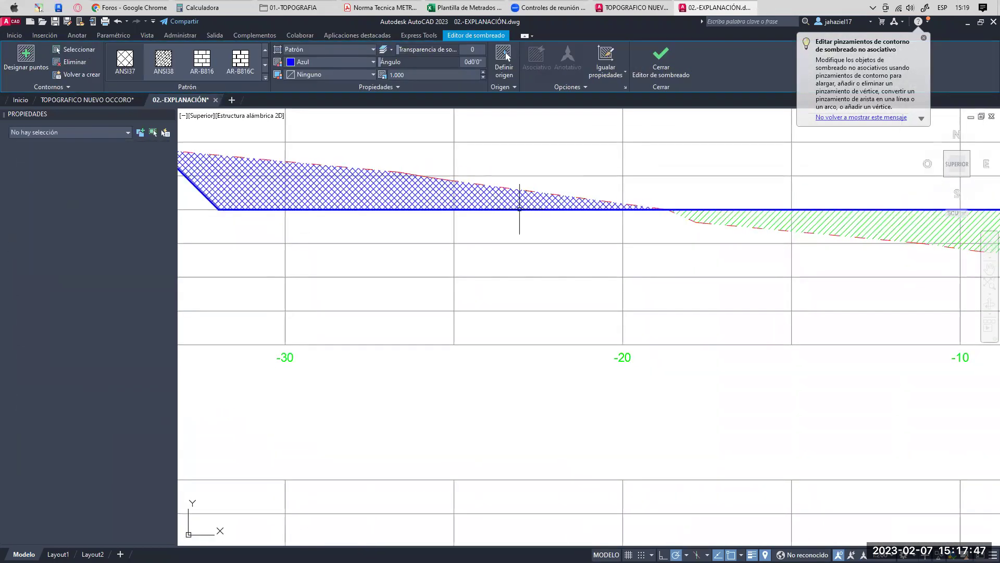
middle_click_drag(261, 169, 381, 171)
left_click(261, 152)
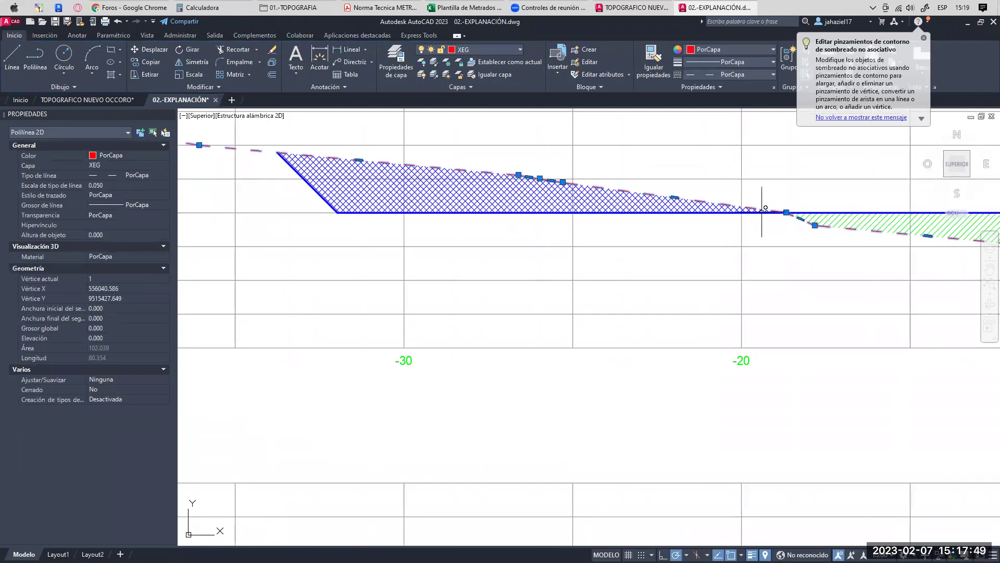
left_click(743, 211)
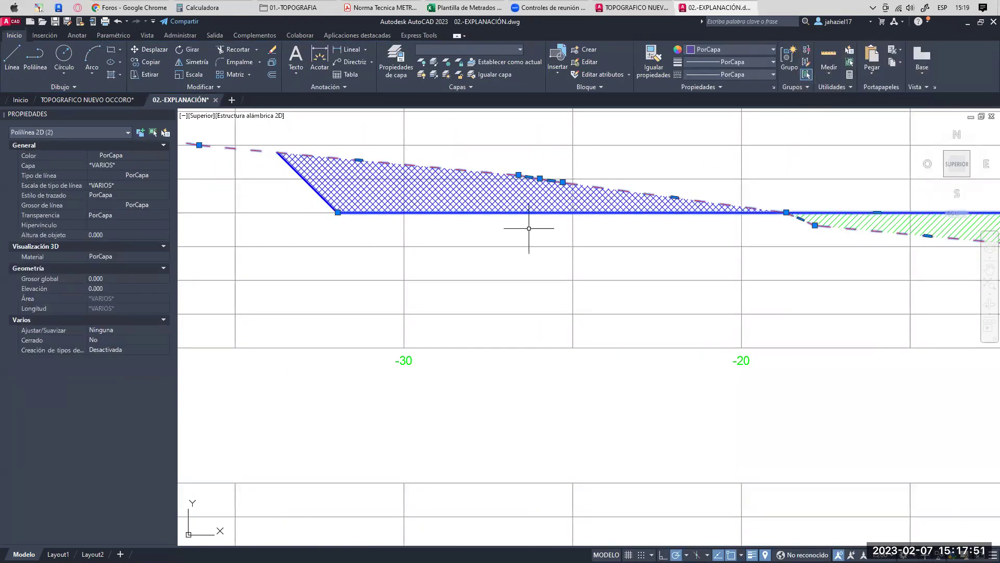
key("Escape")
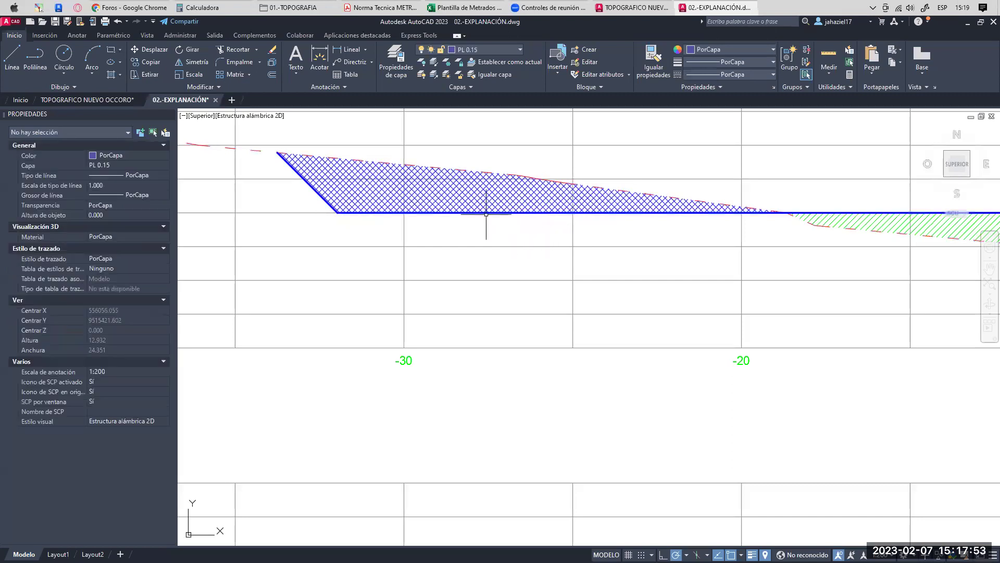
- Select the blue cut hatches of sections 0+005 and 0+000 to compare both areas, and clear the selection
left_click(417, 181)
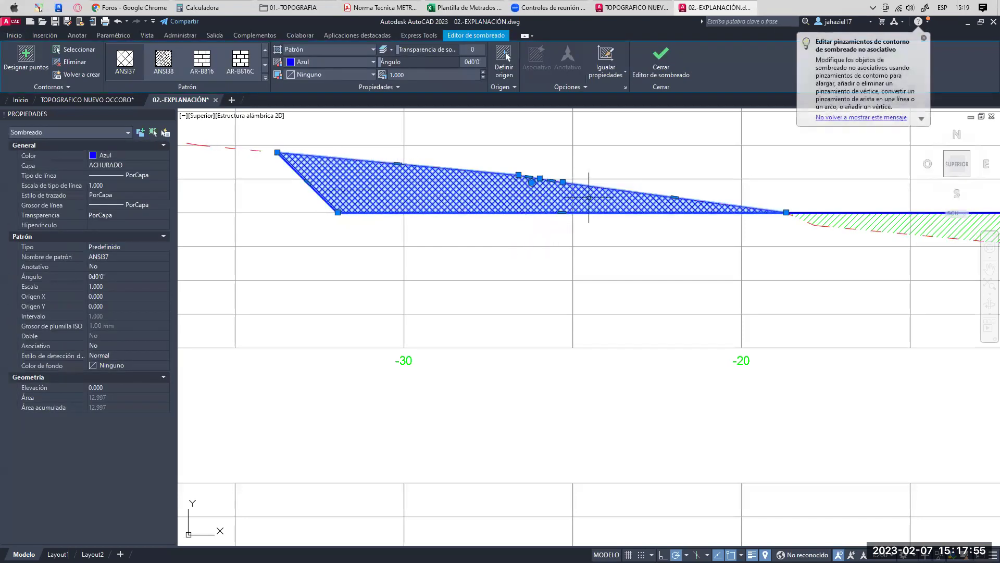
scroll(474, 227, "down", 2)
middle_click_drag(474, 228, 463, 205)
scroll(449, 205, "up", 1)
left_click(429, 205)
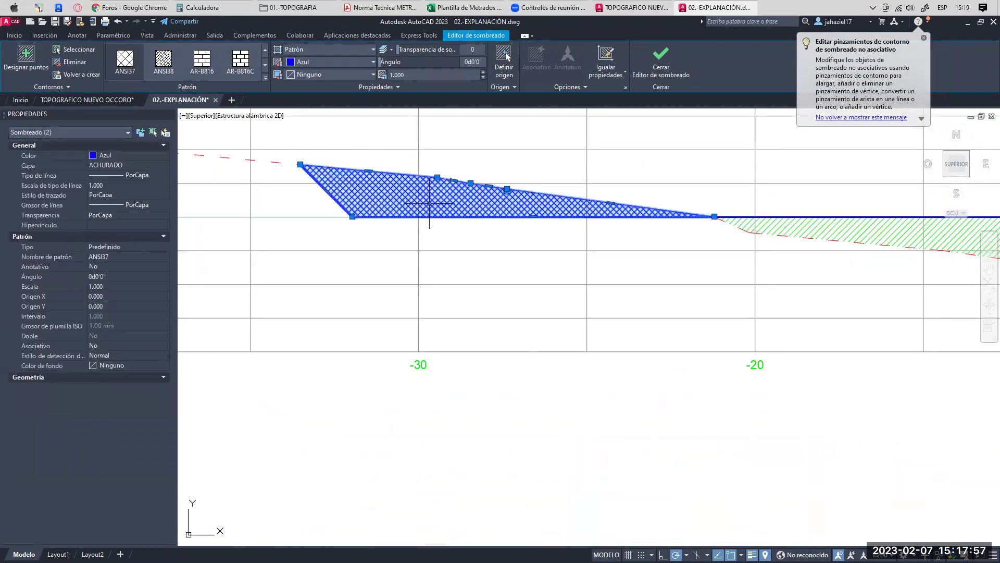
scroll(483, 267, "down", 2)
mouse_move(591, 258)
middle_mouse_down()
mouse_move(557, 261)
mouse_move(551, 301)
middle_mouse_up()
mouse_move(490, 257)
middle_mouse_down()
mouse_move(588, 249)
mouse_move(617, 224)
middle_mouse_up()
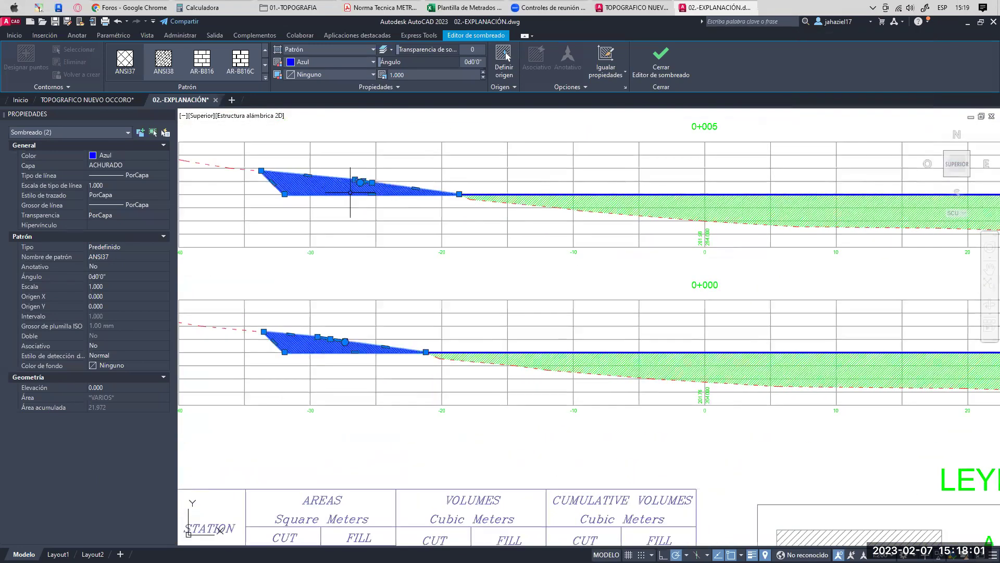
middle_click_drag(324, 217, 352, 179)
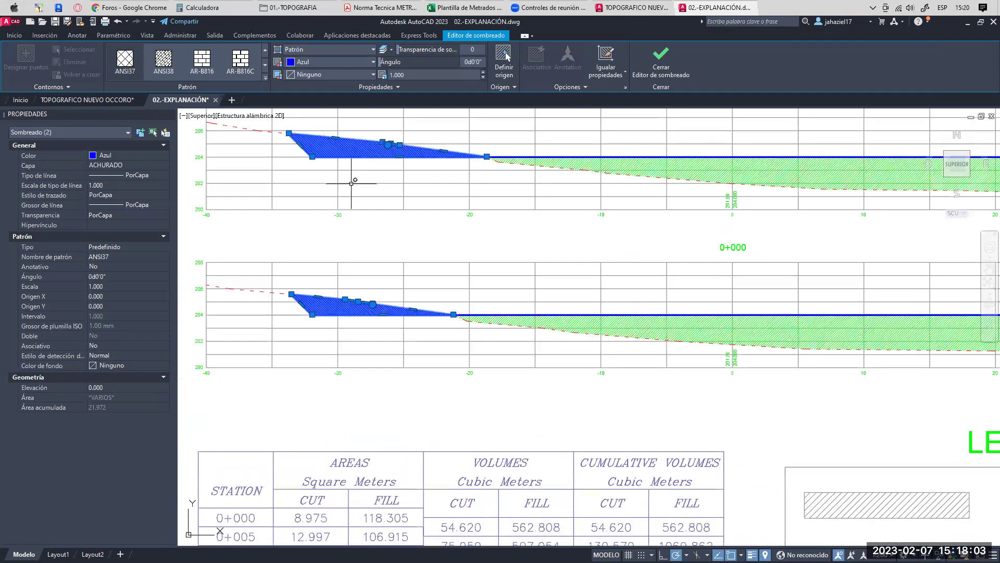
key("Escape")
- Read the cut hatch area of section 0+000 and start the G89 formula in the Excel template with +8.975+
left_click(328, 304)
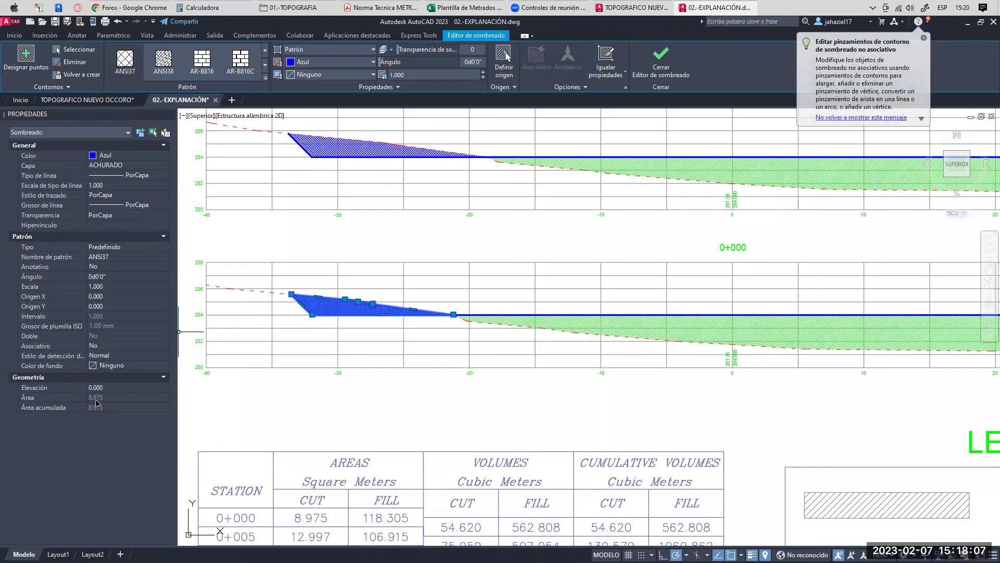
left_click(449, 10)
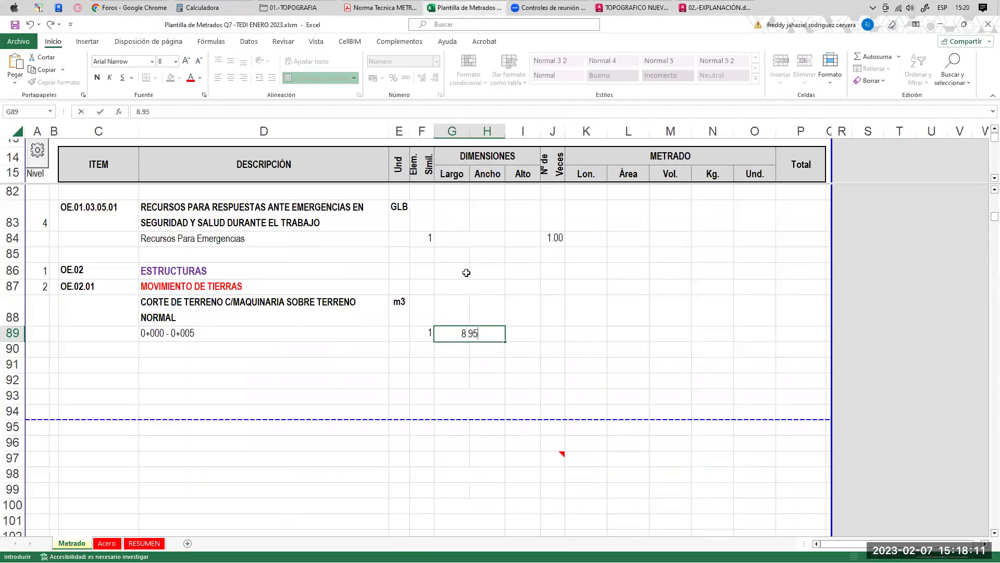
type("8.975+")
type("+")
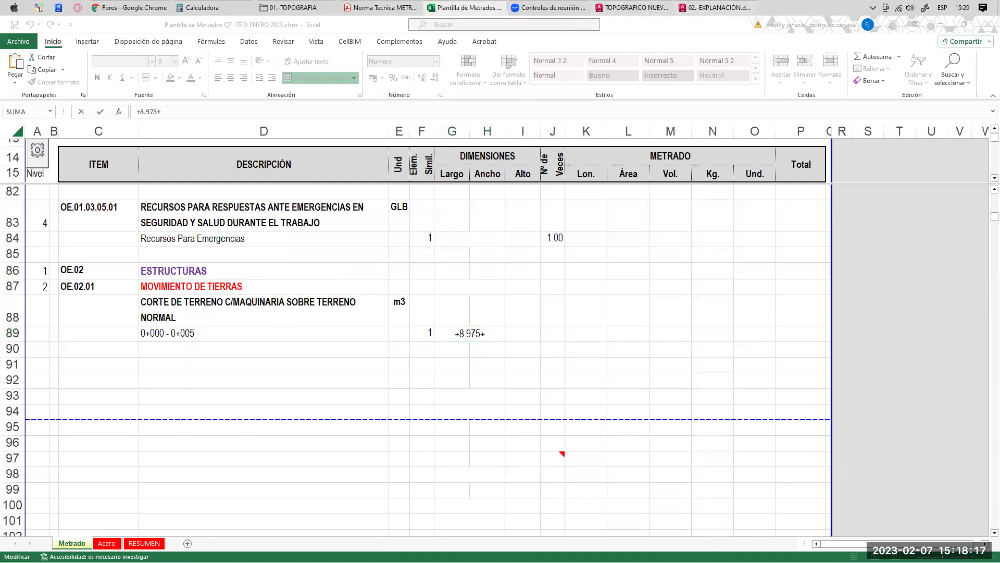
- Read the cut hatch area of section 0+005 in the drawing and complete the G89 formula in Excel as +(8.975+12.997)/2
left_click(717, 8)
left_click(320, 208)
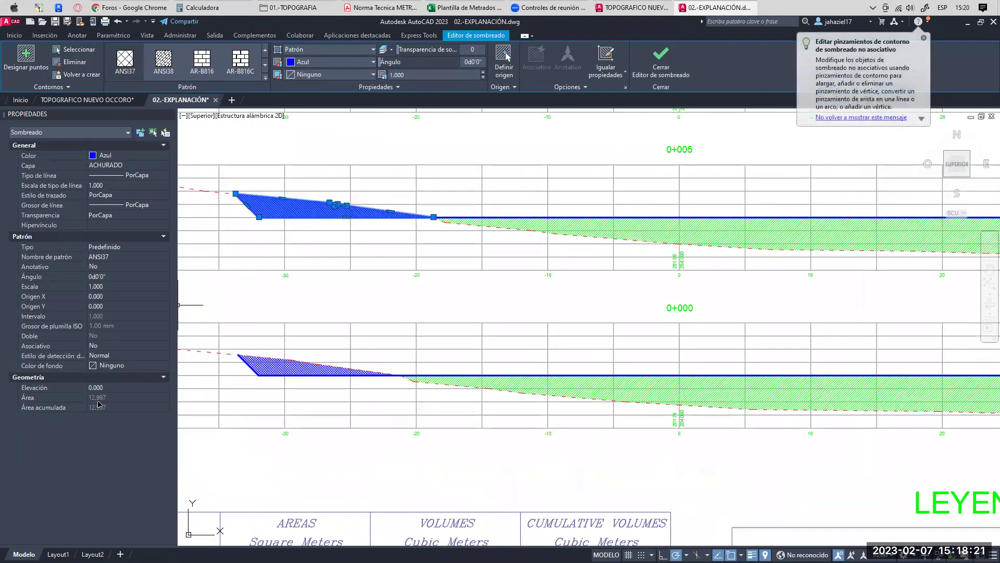
left_click(463, 8)
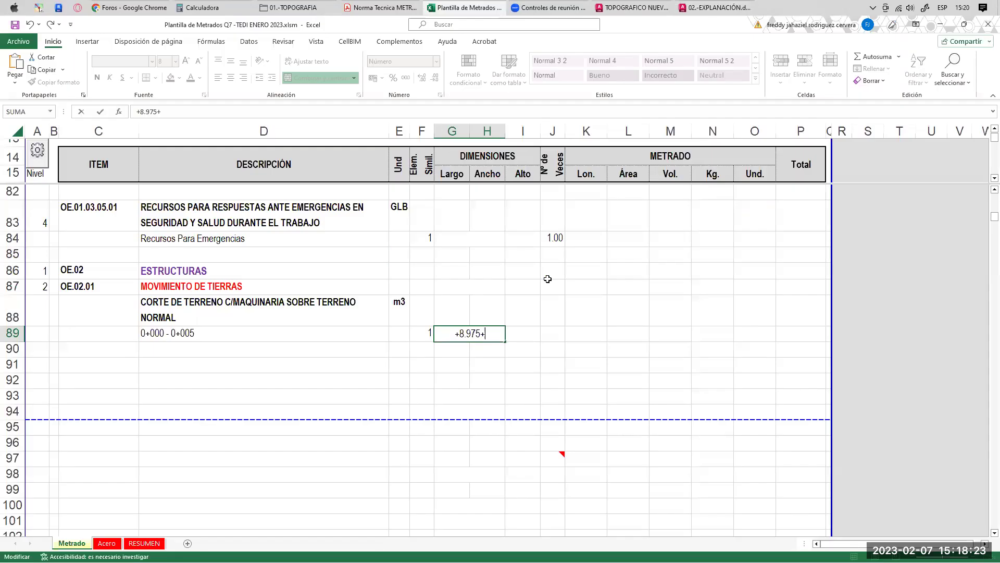
type("12.997(")
key("BackSpace")
type(")")
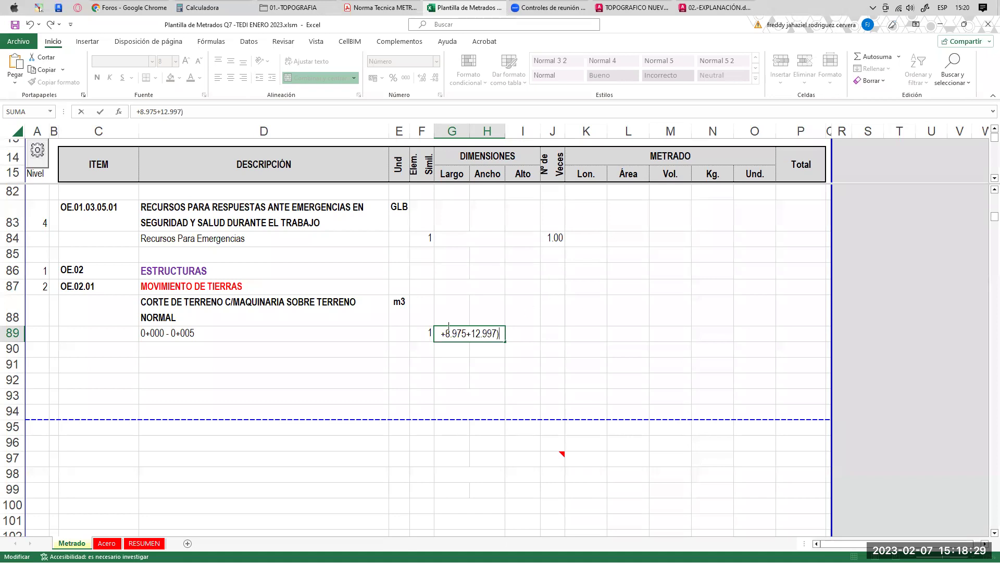
type("(")
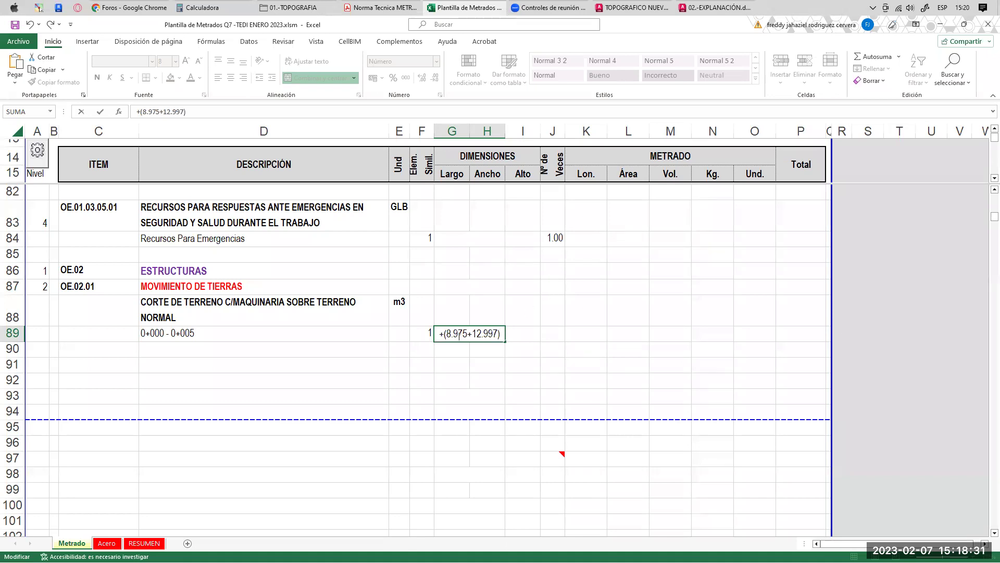
type("/2")
key("Return")
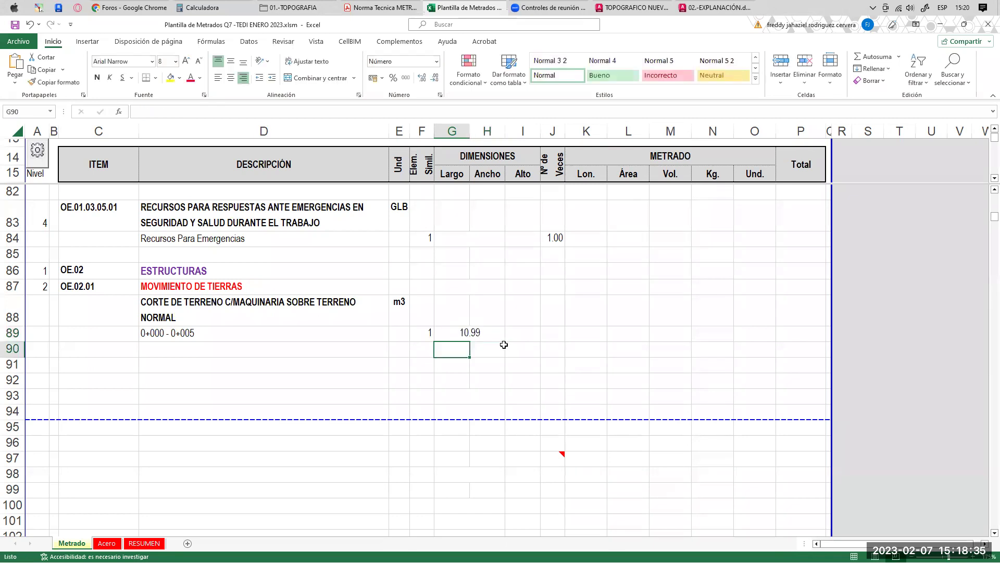
- Unmerge the average-area cell in row 89, move its formula to H89, and merge and center H89:I89
left_click_drag(452, 333, 523, 333)
left_click(319, 77)
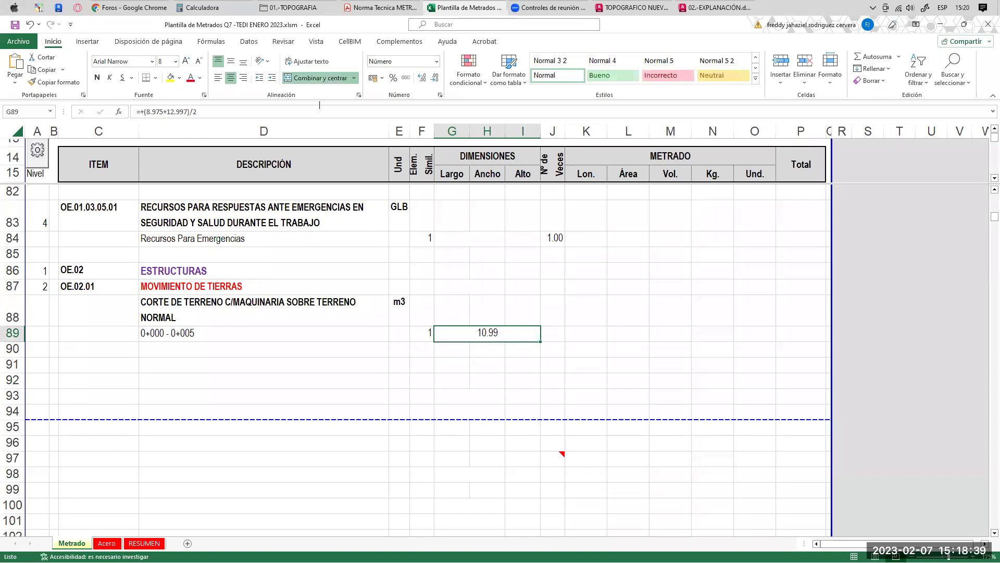
left_click(320, 78)
left_click(450, 337)
left_click_drag(463, 341, 514, 333)
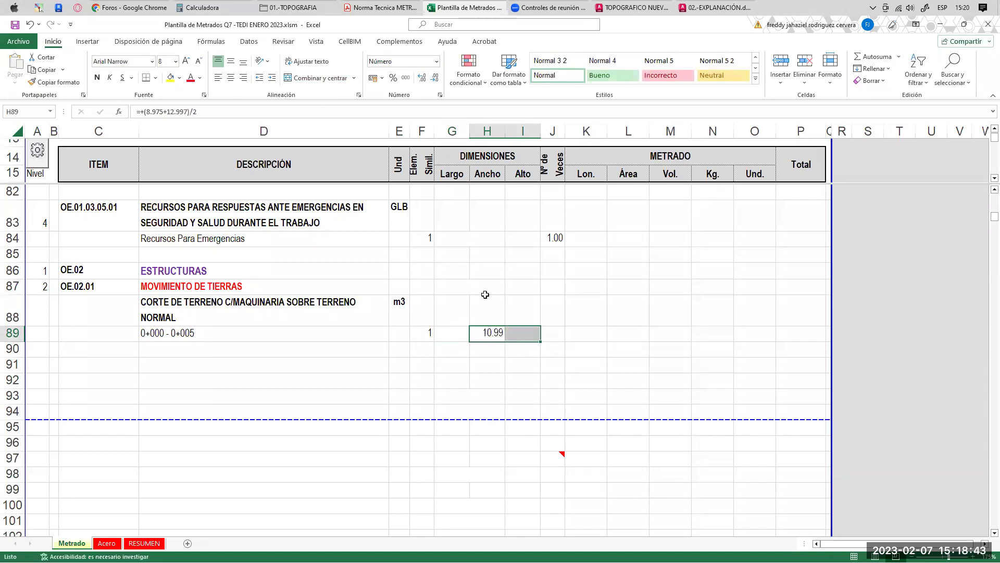
left_click(320, 77)
double_click(500, 343)
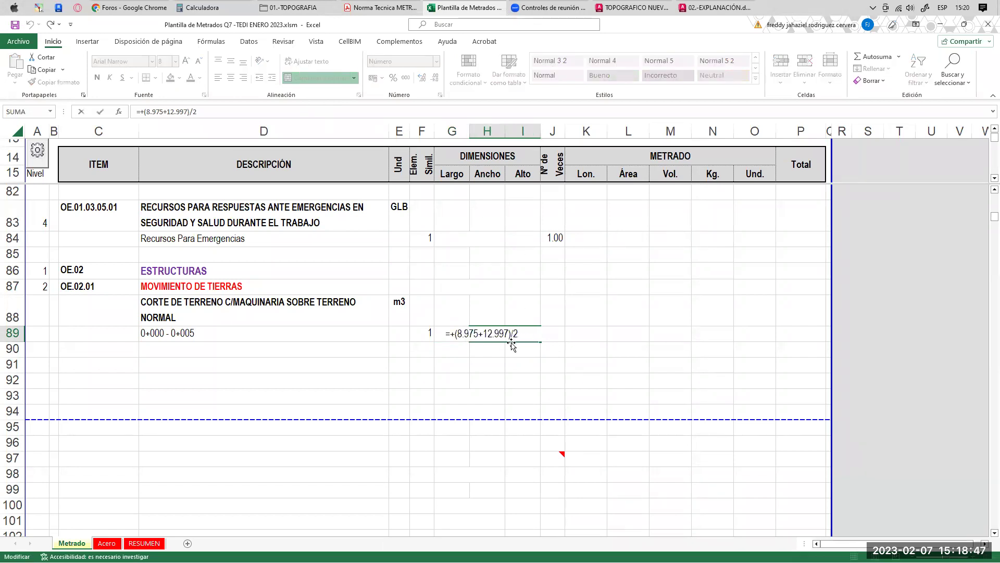
key("Escape")
- Enter a length of 5.00 in G89 and apply the number format of J84 to it
key("Left")
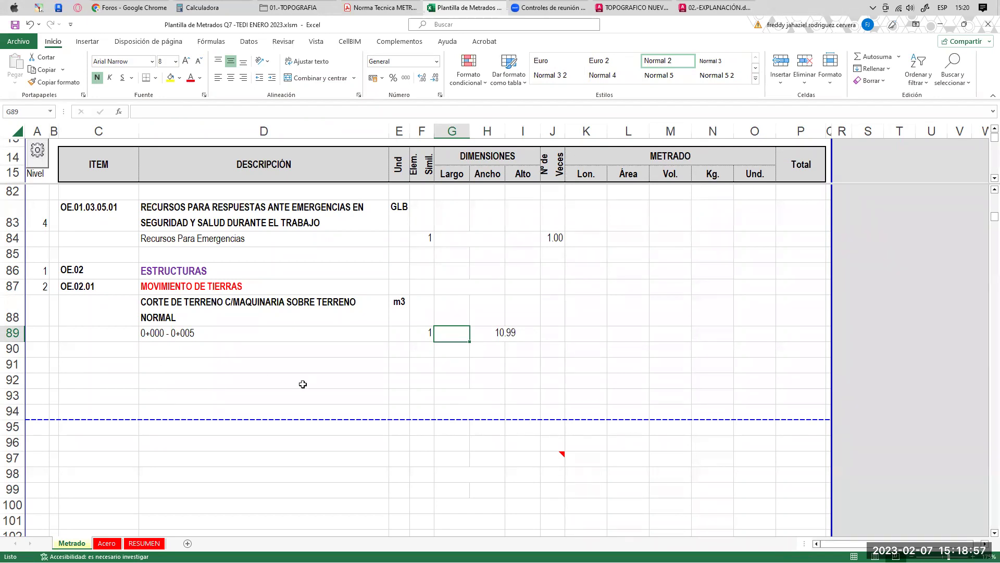
type("5.00")
key("Return")
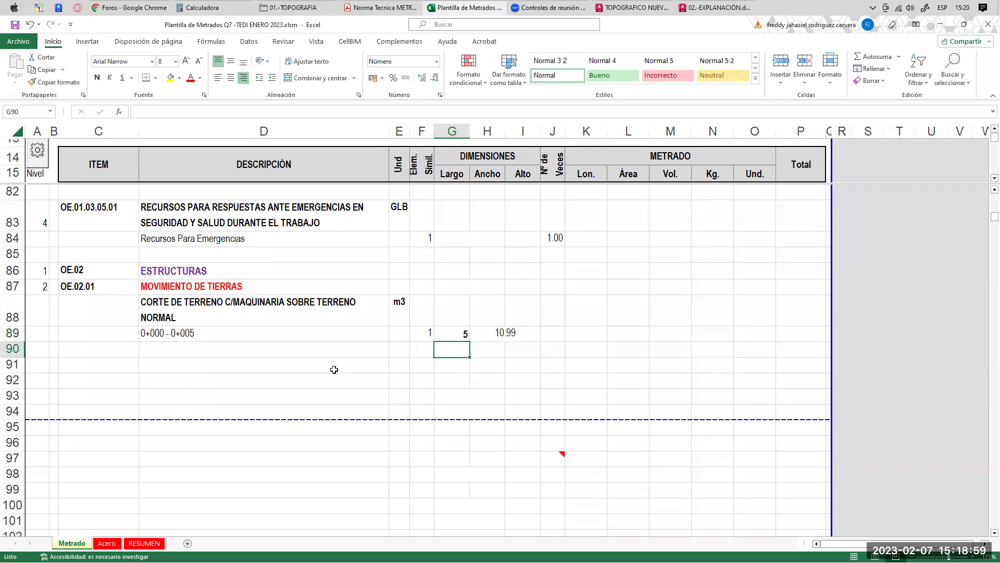
left_click(549, 237)
left_click(54, 82)
left_click(451, 332)
- Enter 1 as the number of times in J89 for the 0+000 - 0+005 row
left_click(552, 334)
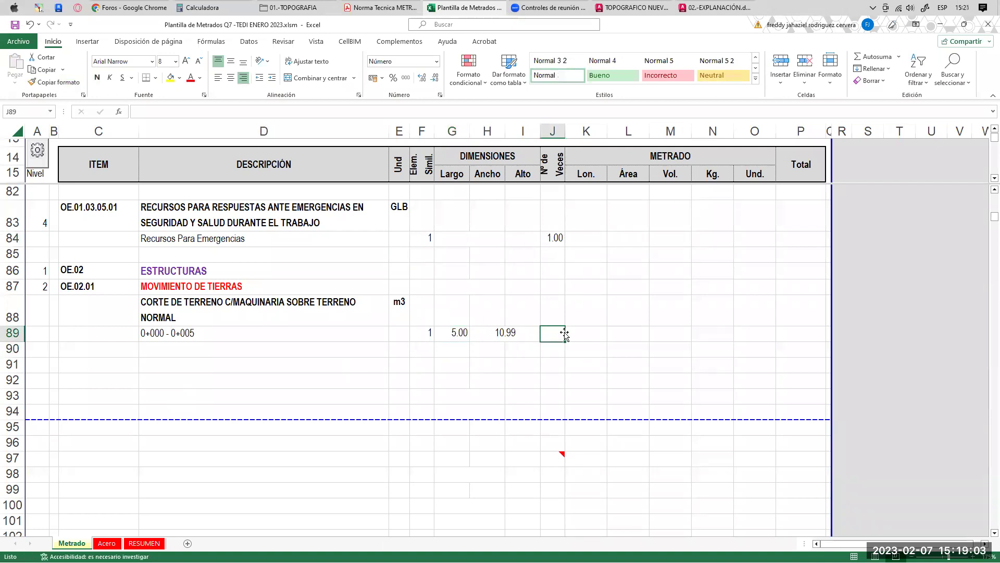
type("1")
key("Right")
key("Right")
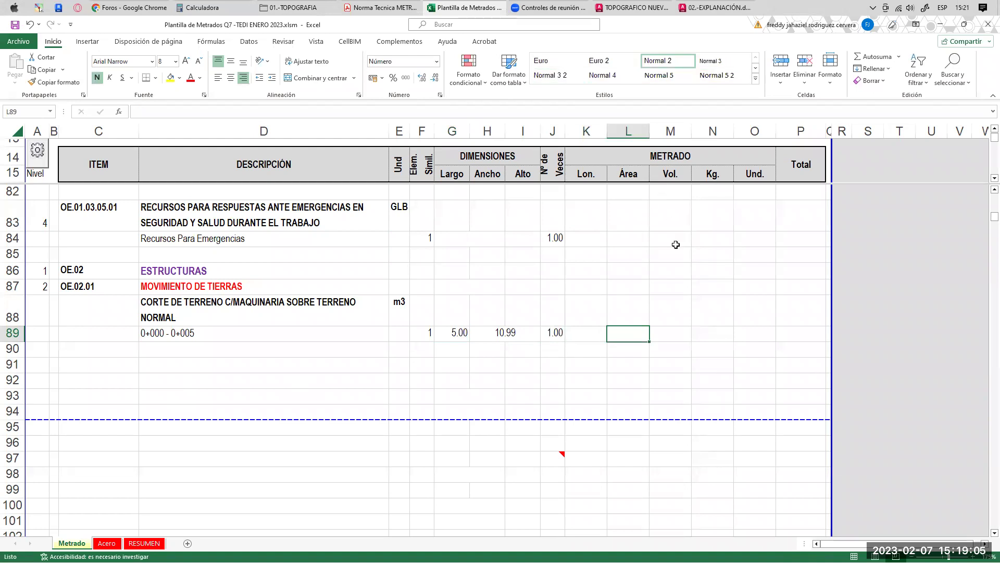
- Calculate the cut volume in M89 with =PRODUCTO(F89:L89)
left_click(675, 332)
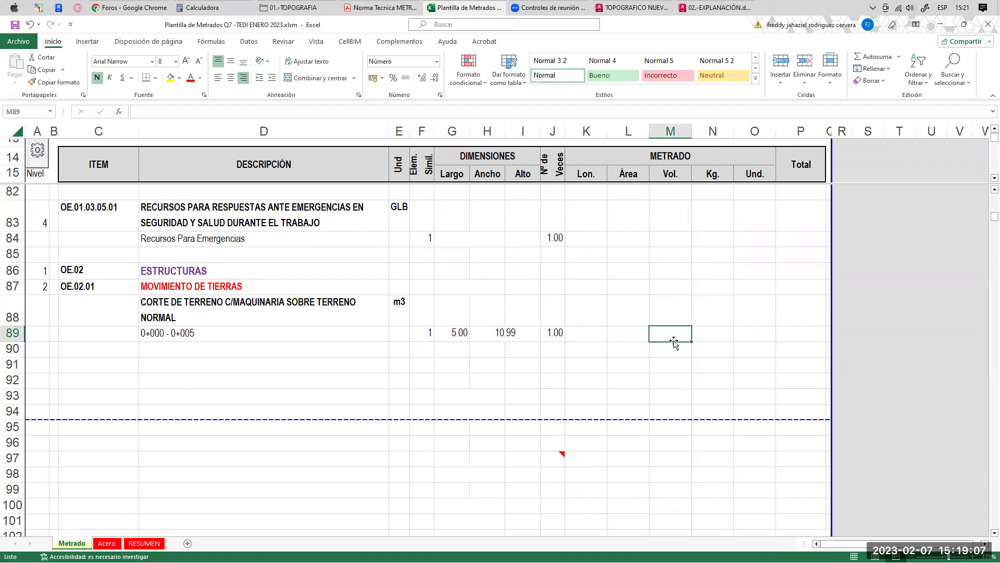
key("ctrl+q")
left_click(676, 358)
left_click(672, 335)
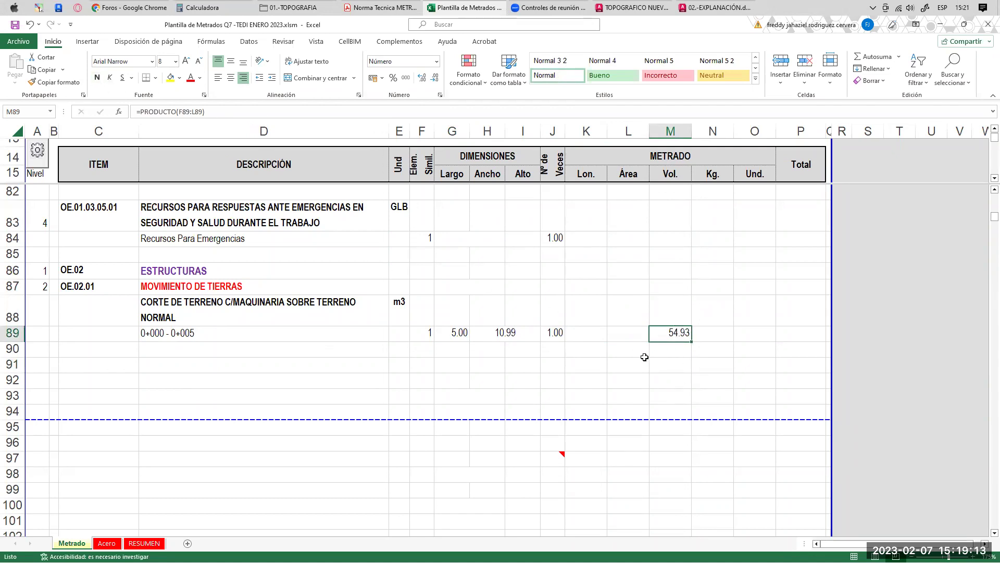
- Enter the section range "0+005 - 0+010" in D90 and 1 as its number of similar elements in F90
left_click(203, 350)
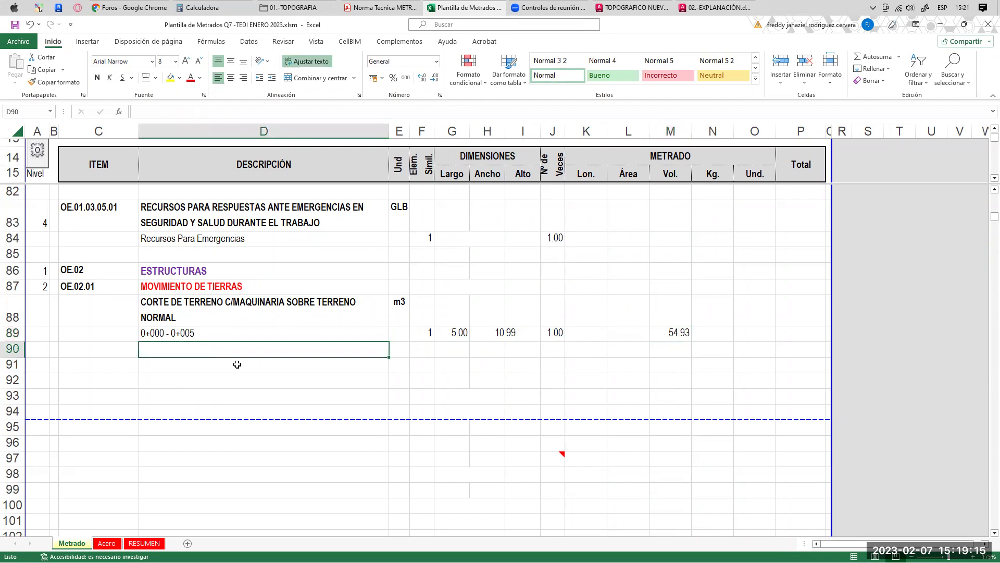
type("0+005 - 0+010")
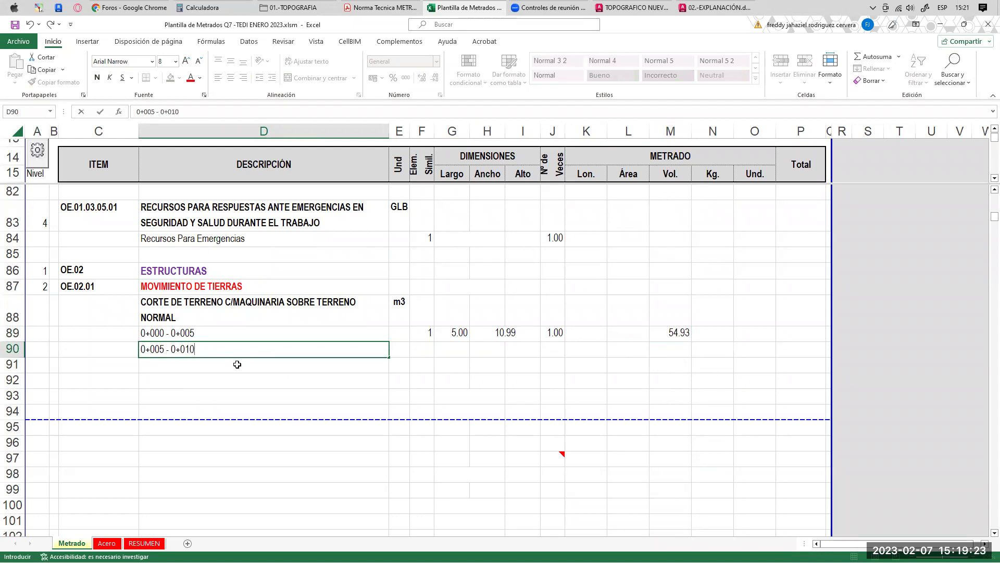
key("Return")
left_click(419, 347)
type("1")
key("Tab")
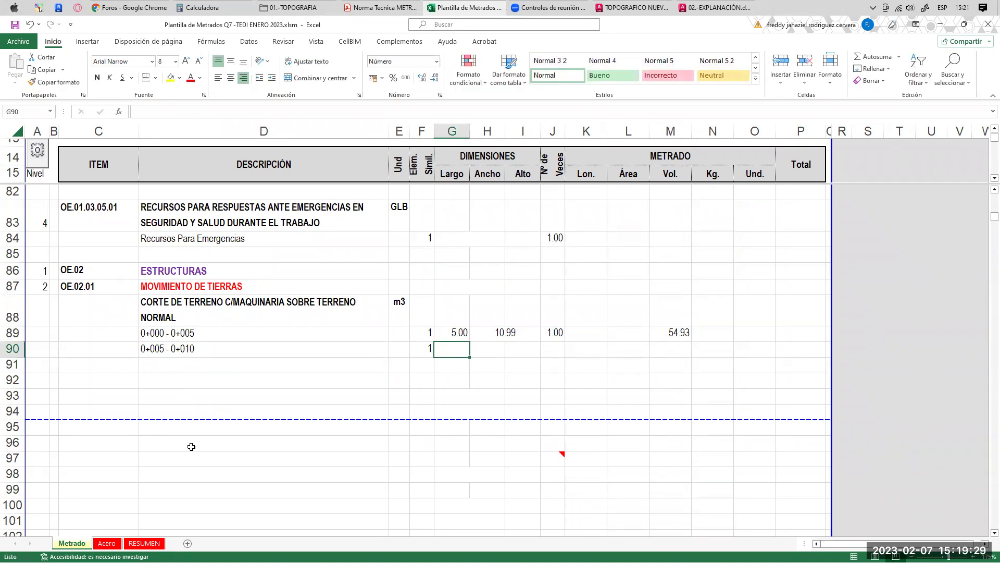
- Check the 0+005 and 0+010 section labels in the 02.-EXPLANACIÓN drawing in AutoCAD and enter 5 as the length in G90 of the Excel takeoff
left_click(631, 7)
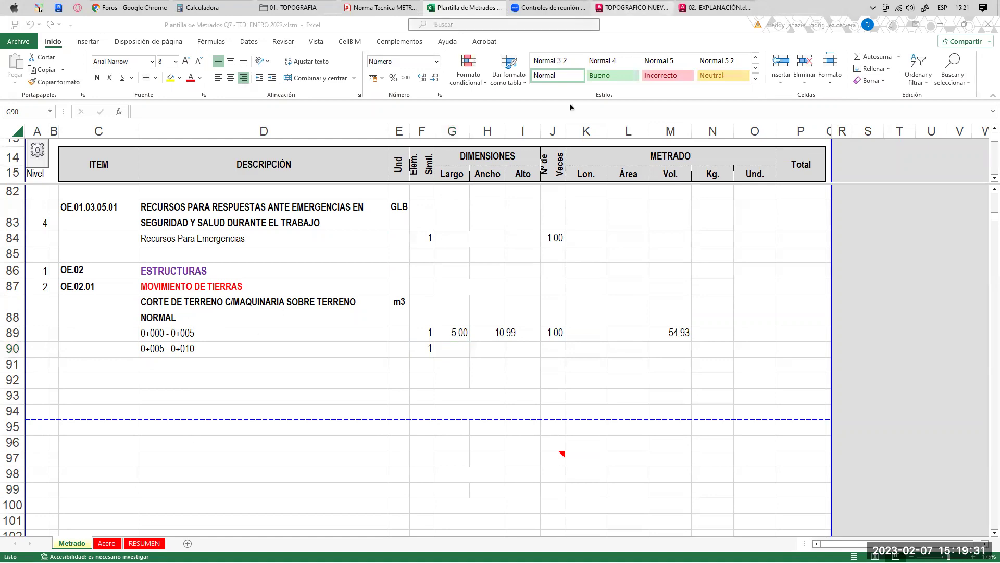
left_click(717, 7)
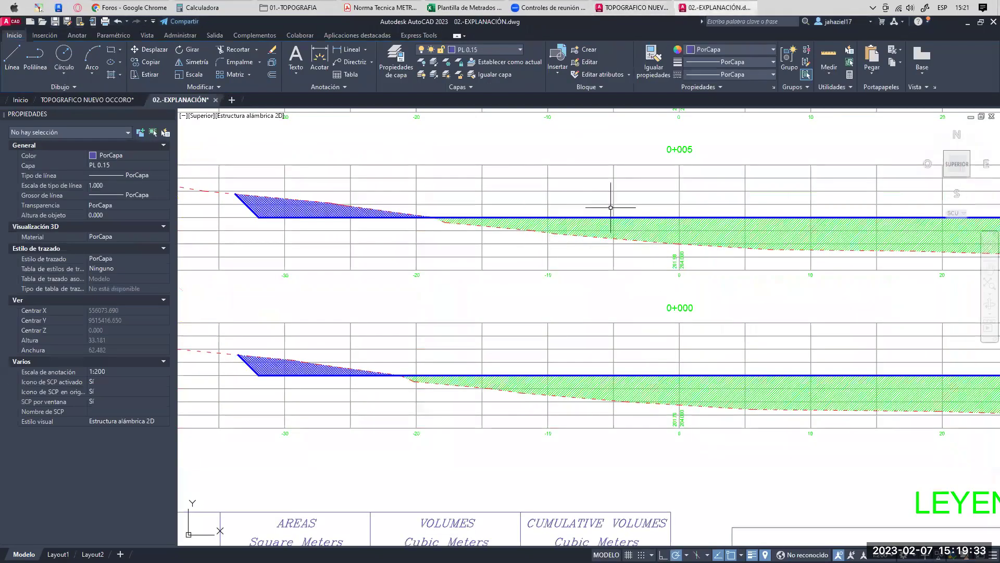
left_click(521, 248)
middle_click_drag(522, 248, 507, 370)
left_click(518, 196)
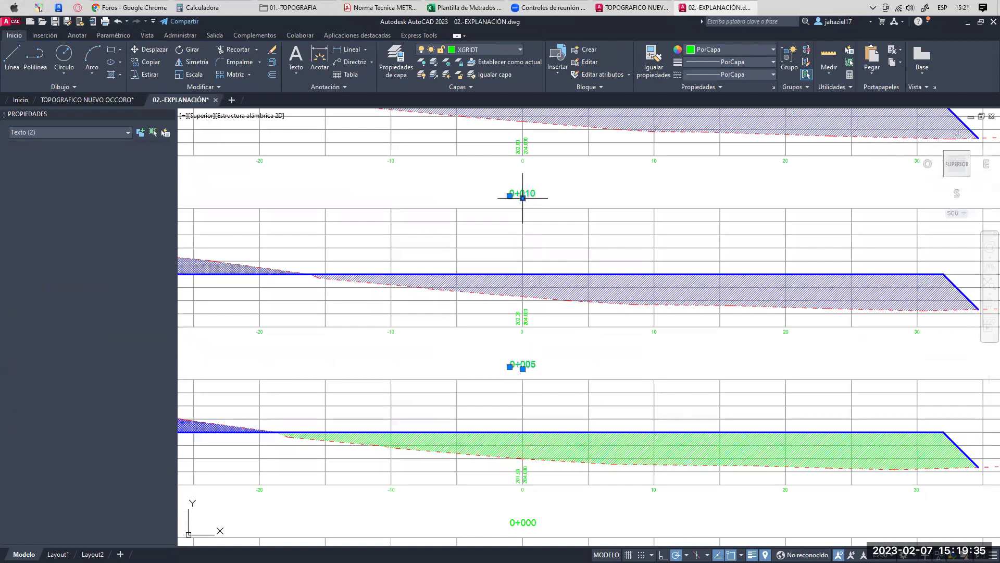
middle_click_drag(496, 294, 540, 282)
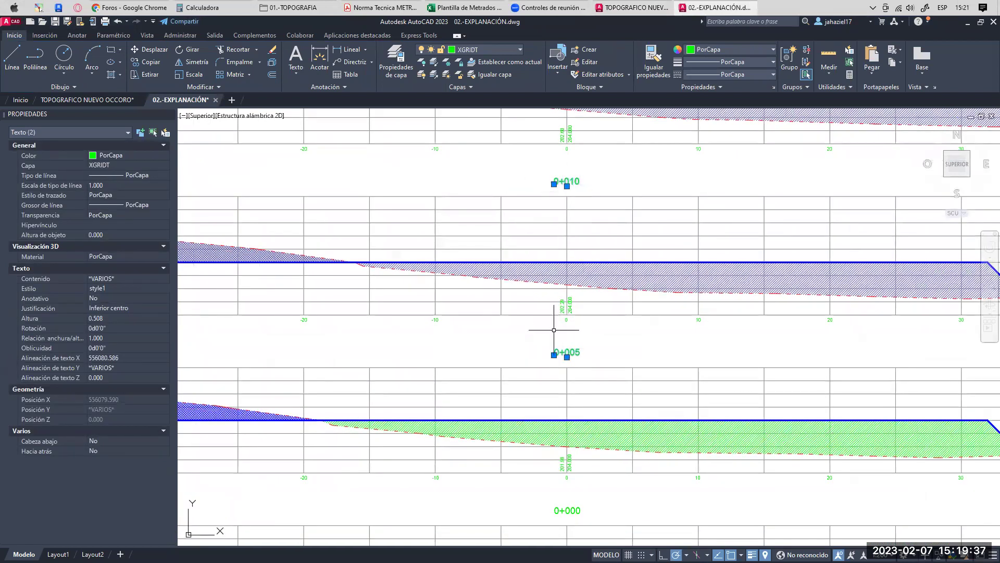
key("alt+Tab")
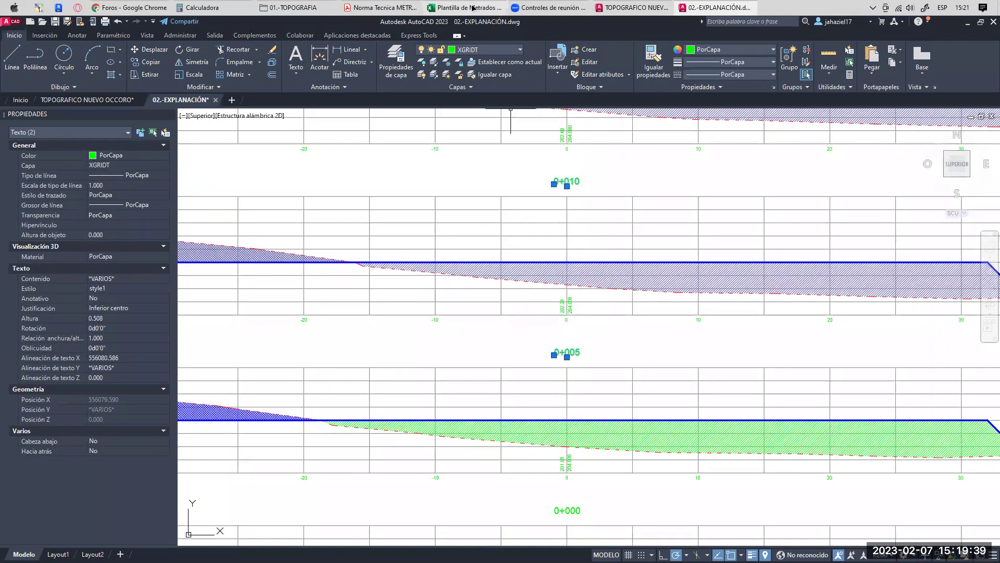
type("5")
key("Tab")
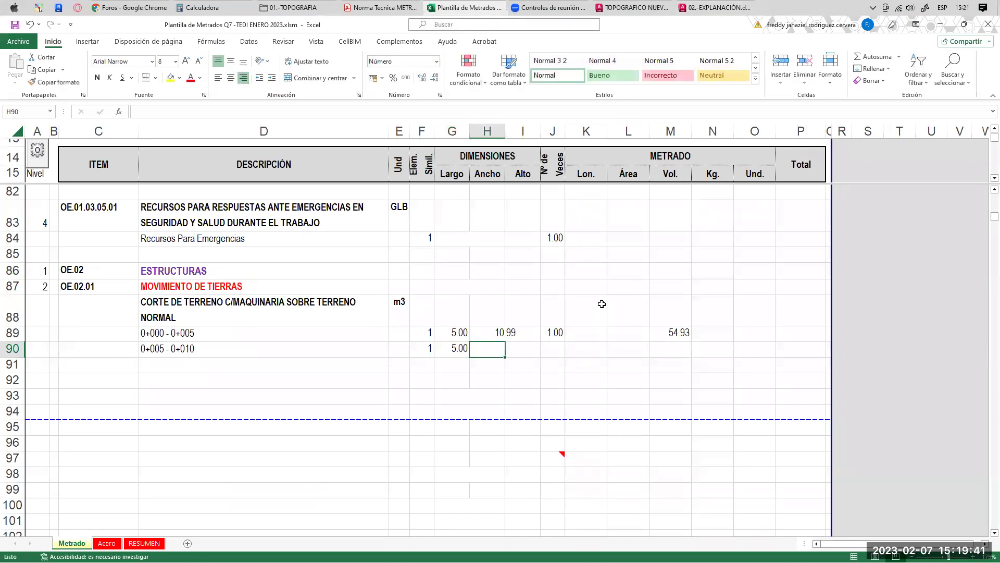
- Merge and centre H90:I90 and start its average formula with the 0+005 cut hatch area from the AutoCAD drawing, as +(12.997+
left_click_drag(491, 349, 516, 348)
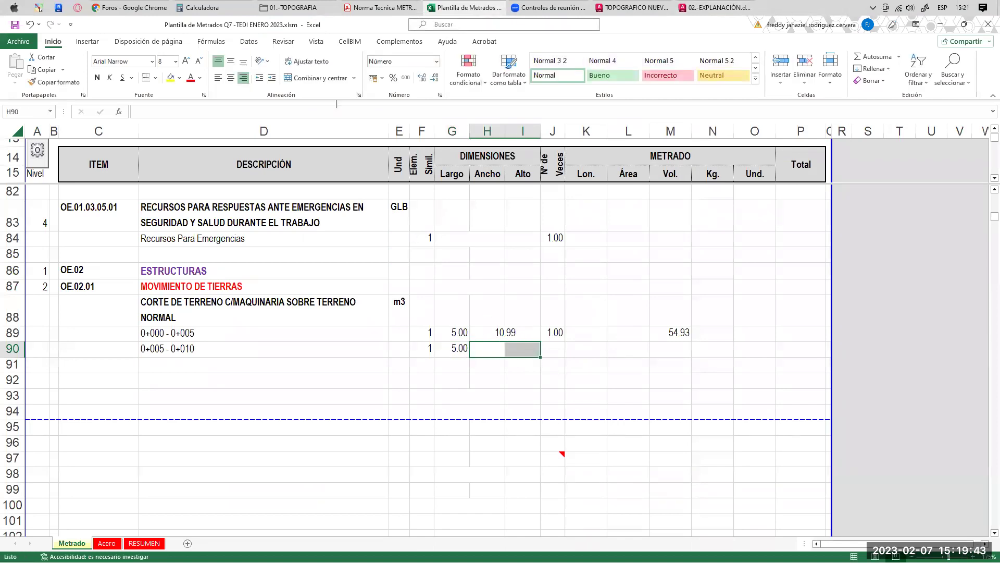
left_click(319, 78)
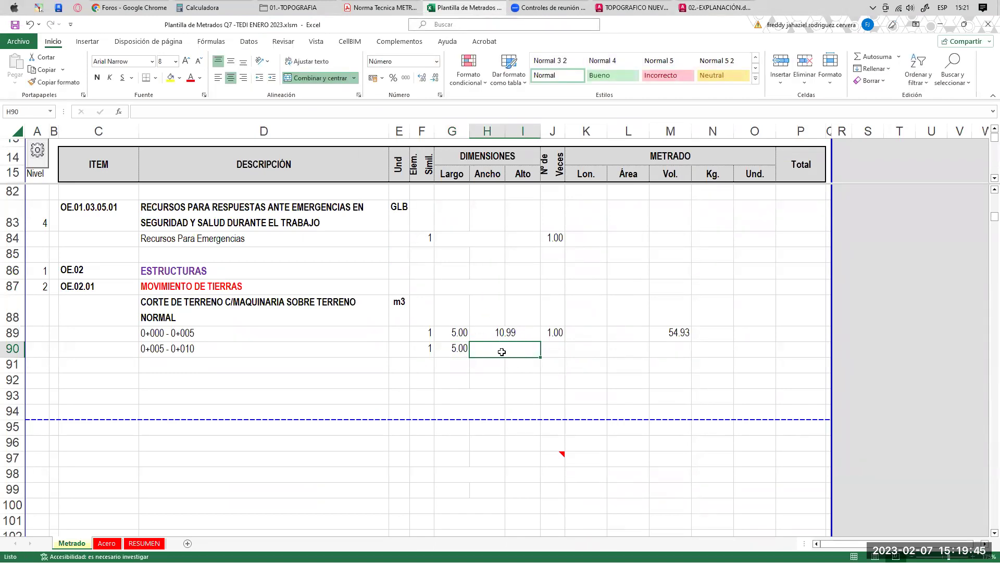
left_click(633, 7)
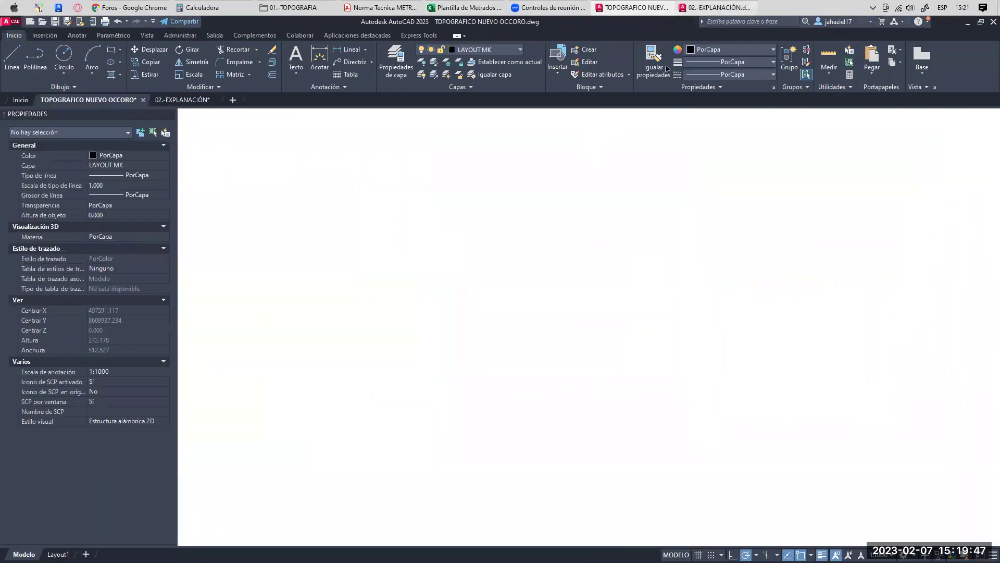
mouse_move(378, 261)
middle_mouse_down()
mouse_move(494, 272)
mouse_move(523, 321)
middle_mouse_up()
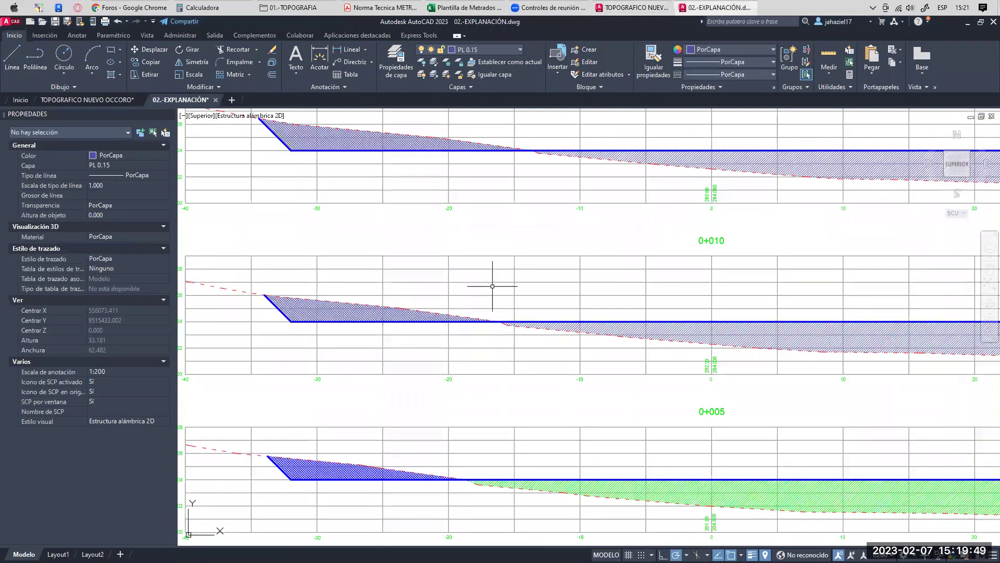
scroll(492, 286, "down", 2)
scroll(424, 292, "up", 4)
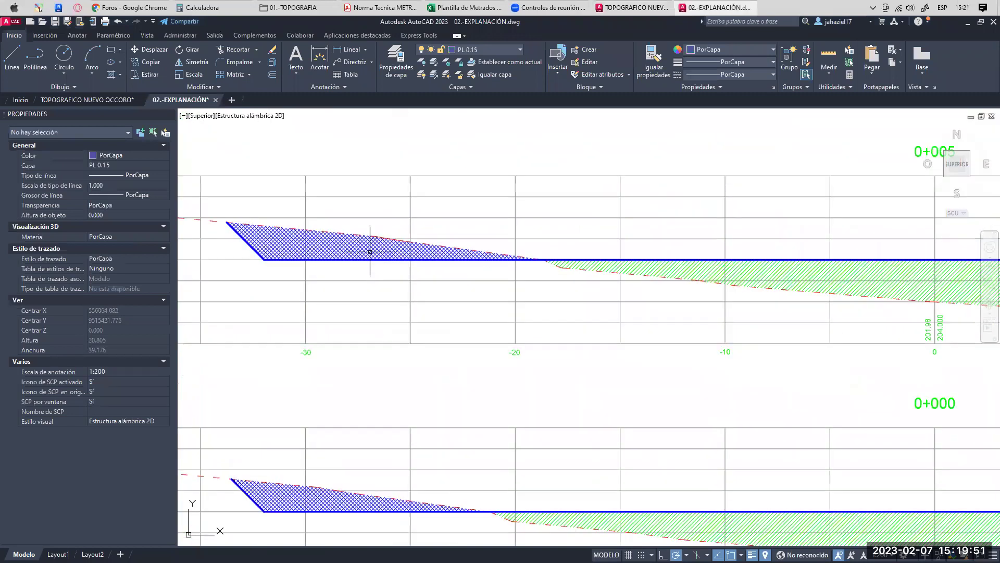
left_click(370, 251)
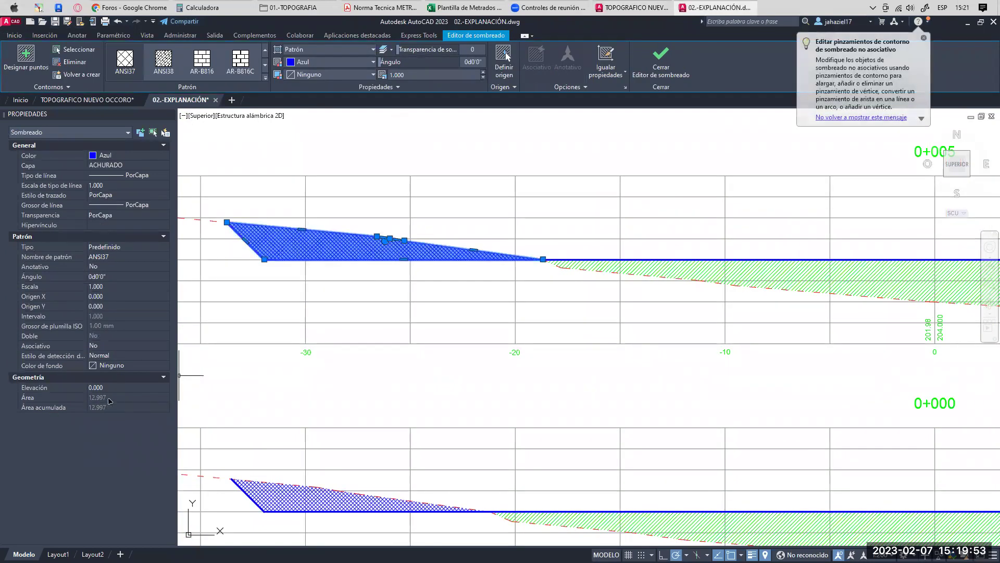
left_click(463, 7)
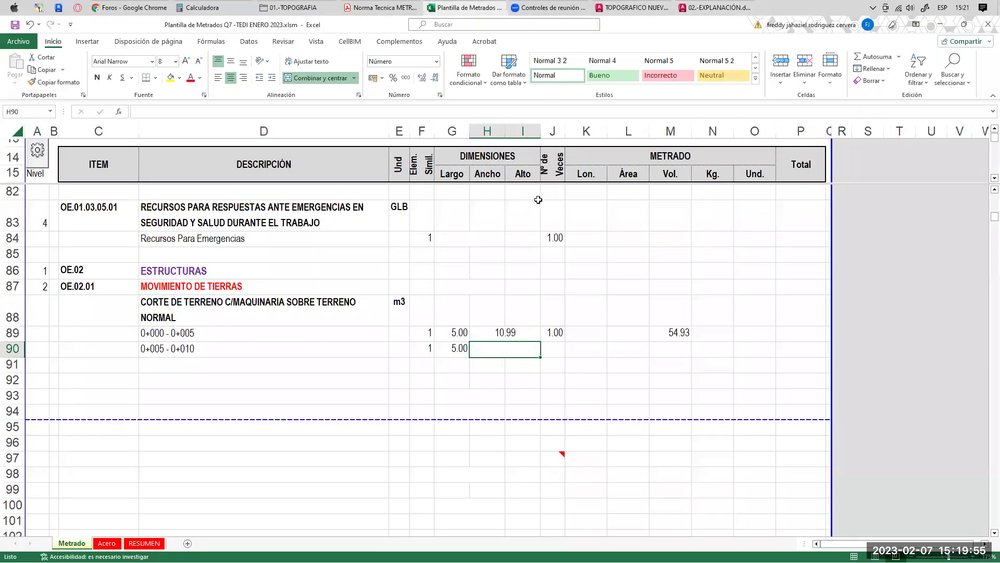
type("+(12.997+")
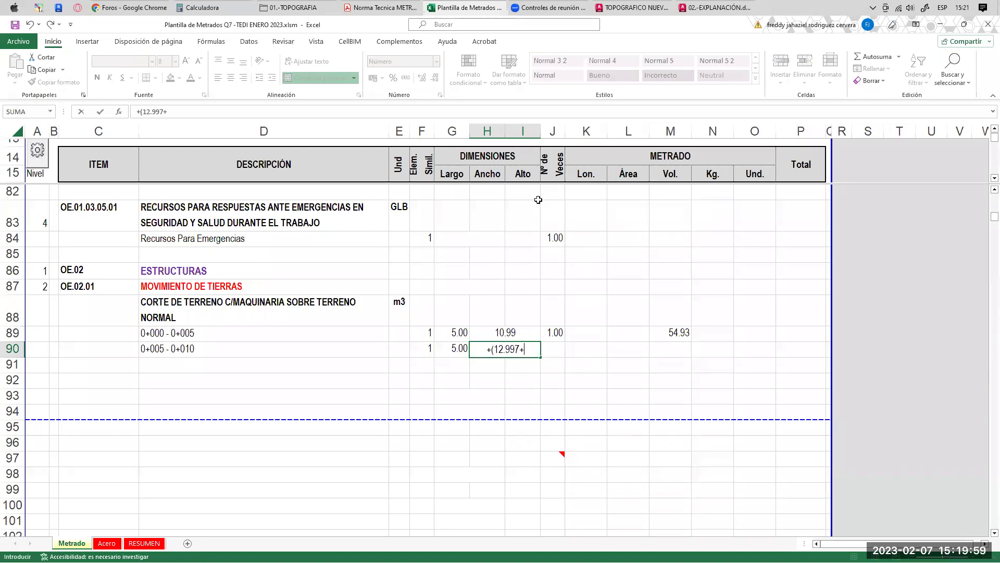
- Read the 0+010 cut hatch area in the AutoCAD drawing and complete the Excel average in H90 as +(12.997+17.498)/2
left_click(709, 7)
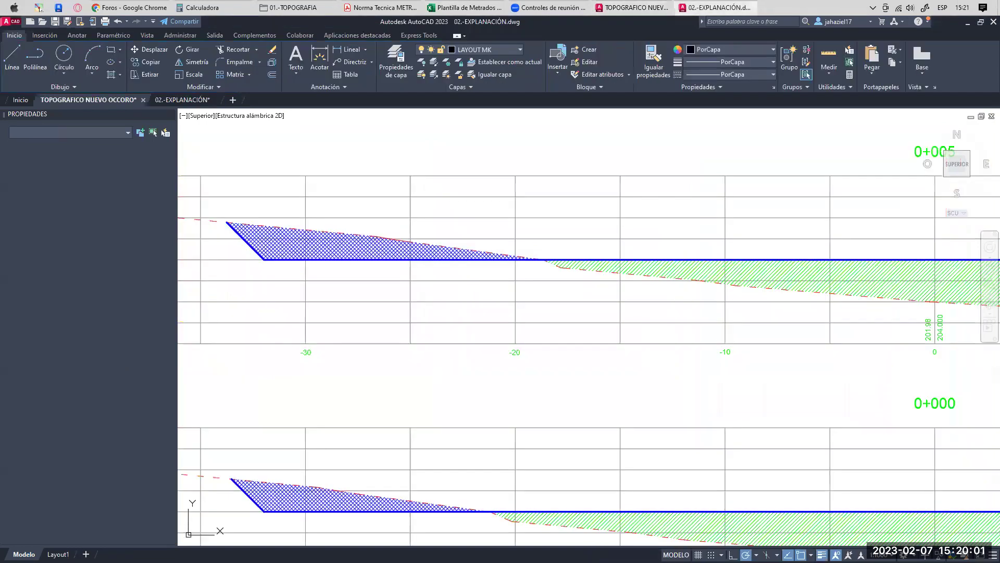
scroll(446, 291, "down", 3)
scroll(596, 286, "up", 5)
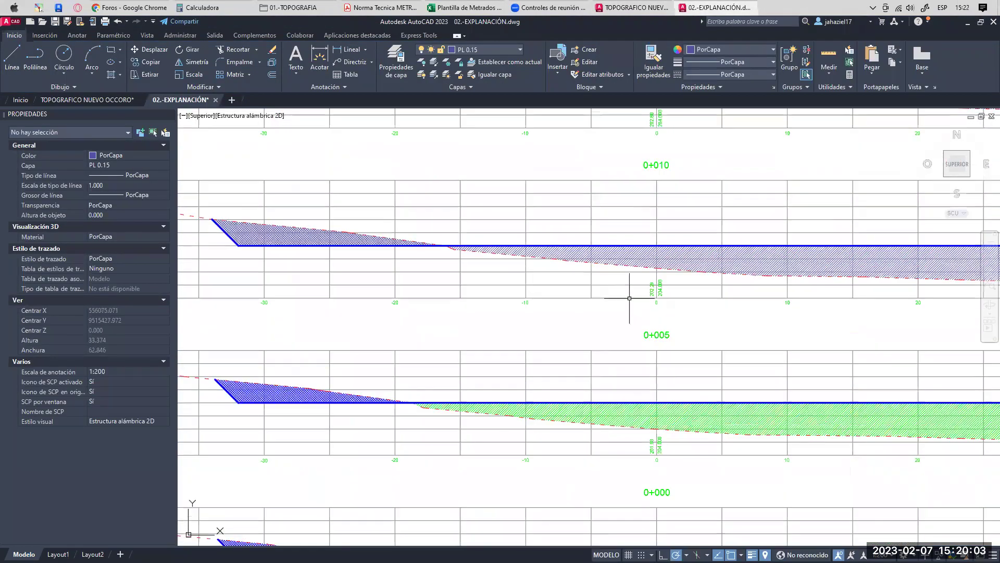
left_click(661, 167)
middle_click_drag(507, 236, 578, 217)
middle_click_drag(476, 242, 548, 218)
key("Escape")
left_click(422, 192)
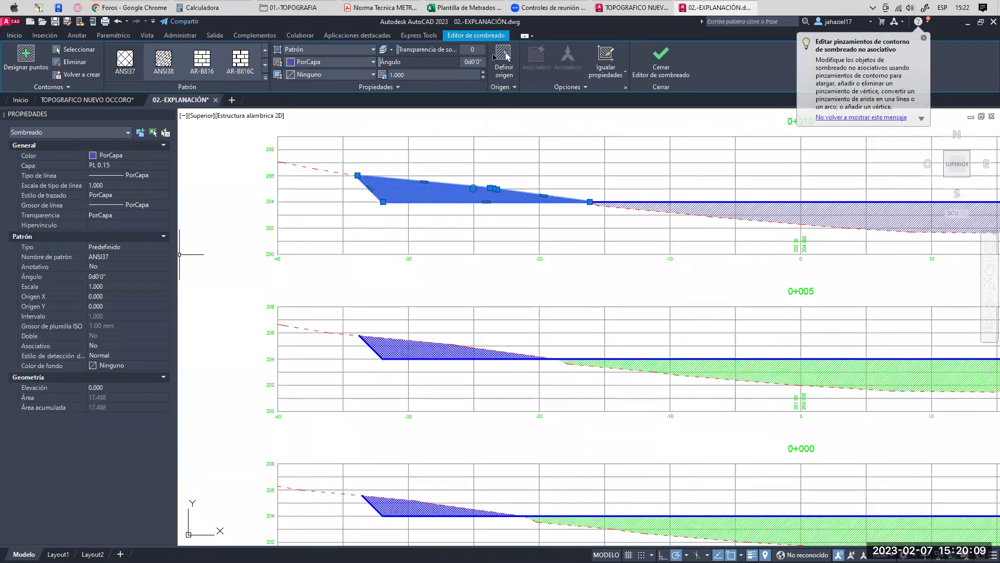
left_click(464, 7)
type("17.")
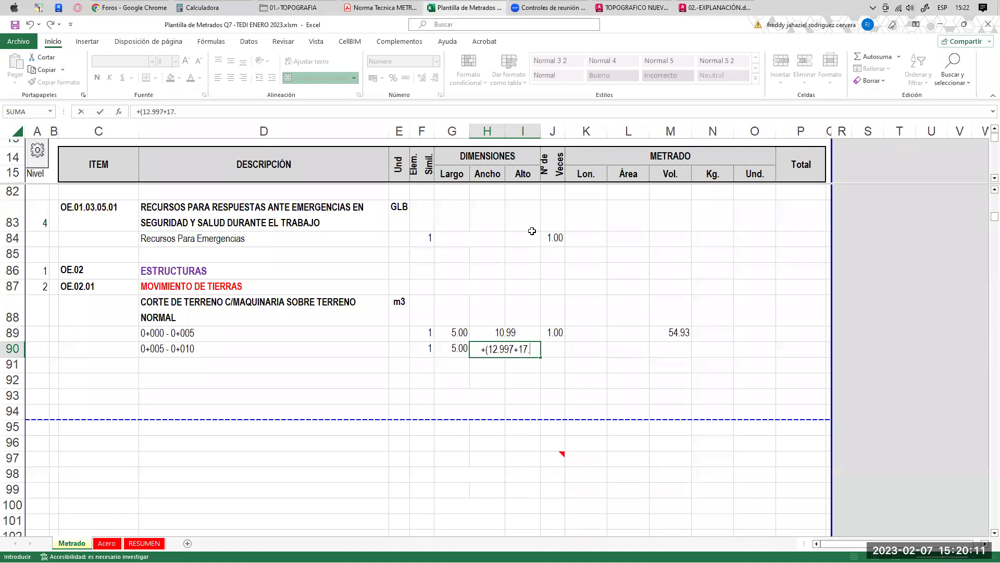
type("498)/2")
key("Return")
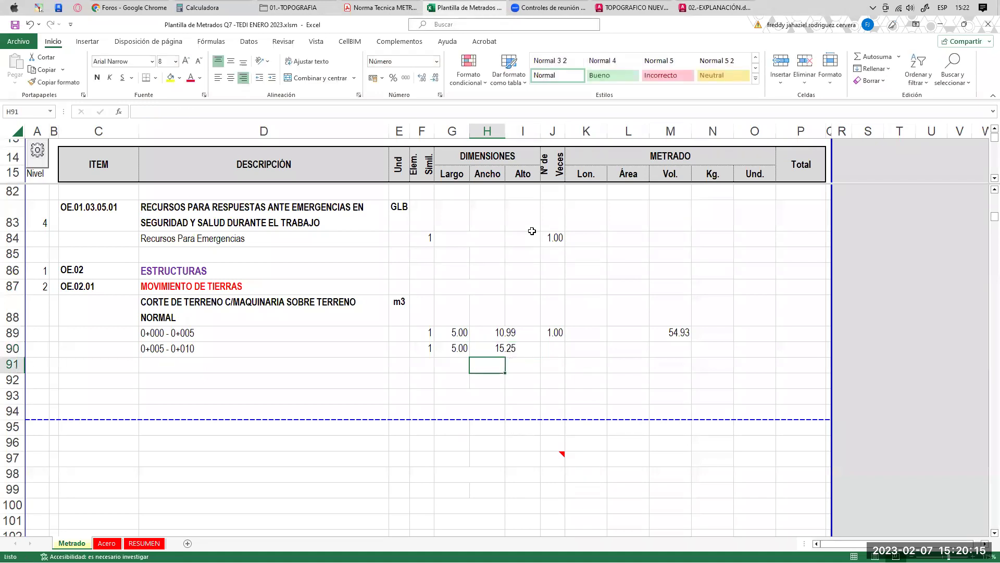
- Enter 1 as the number of times in J90 and calculate the cut volume in M90 with =PRODUCTO(F90:L90)
left_click(558, 355)
type("1")
key("Tab")
key("Tab")
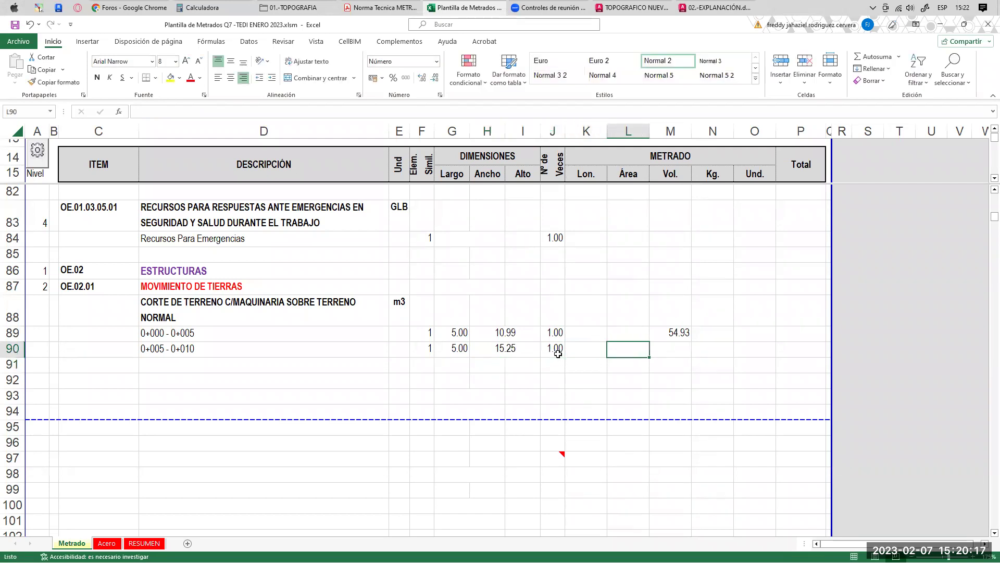
key("Tab")
key("ctrl+j")
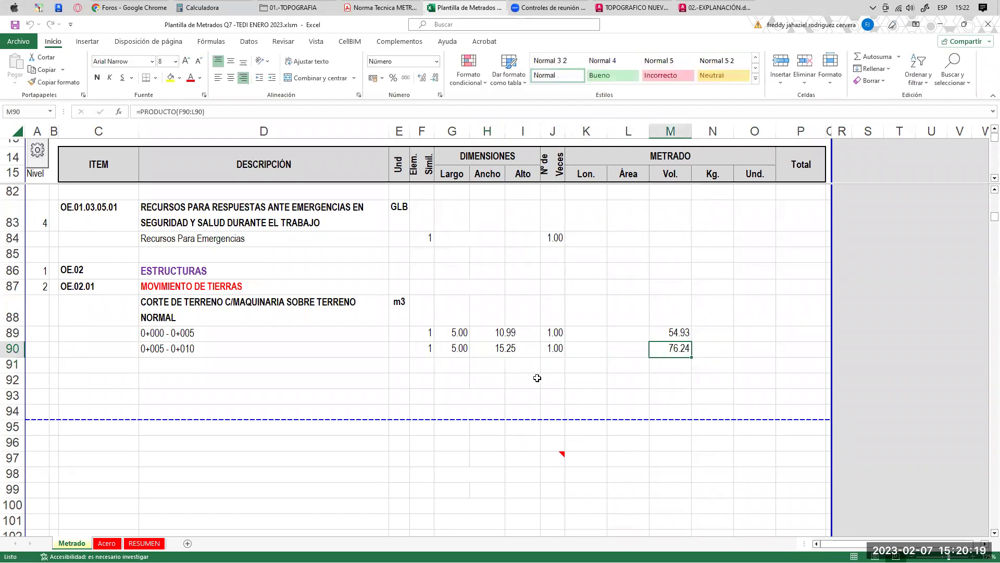
- Enter the section ranges "0+010 - 0+015" in D91 and "0+015 -0+020" in D92
left_click(172, 353)
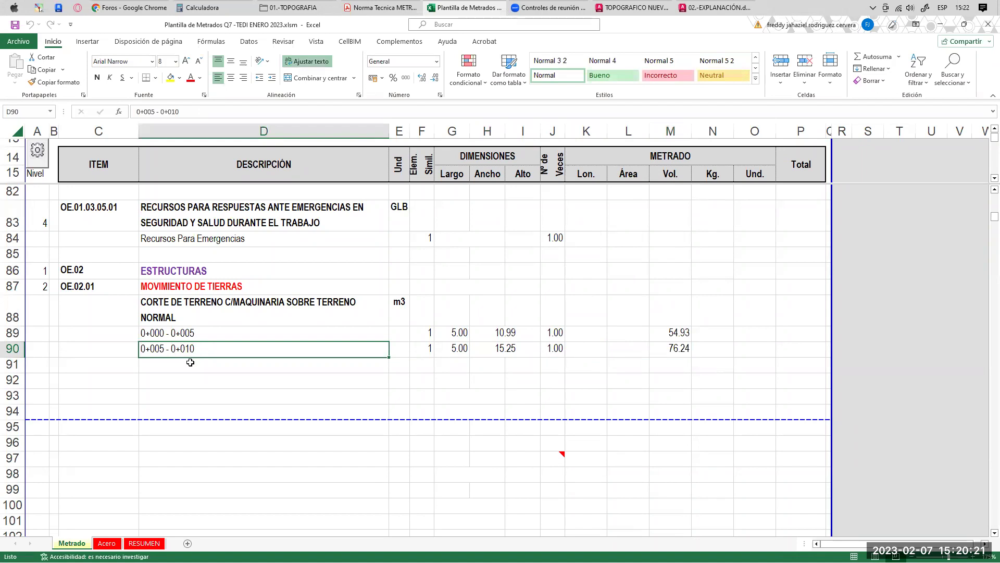
left_click(178, 364)
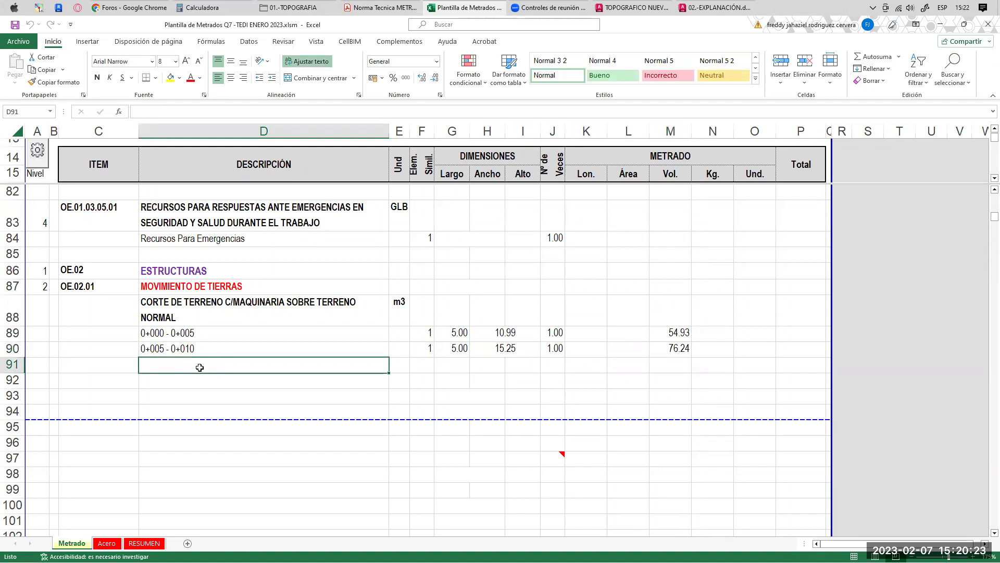
type("0+010 - 0+0")
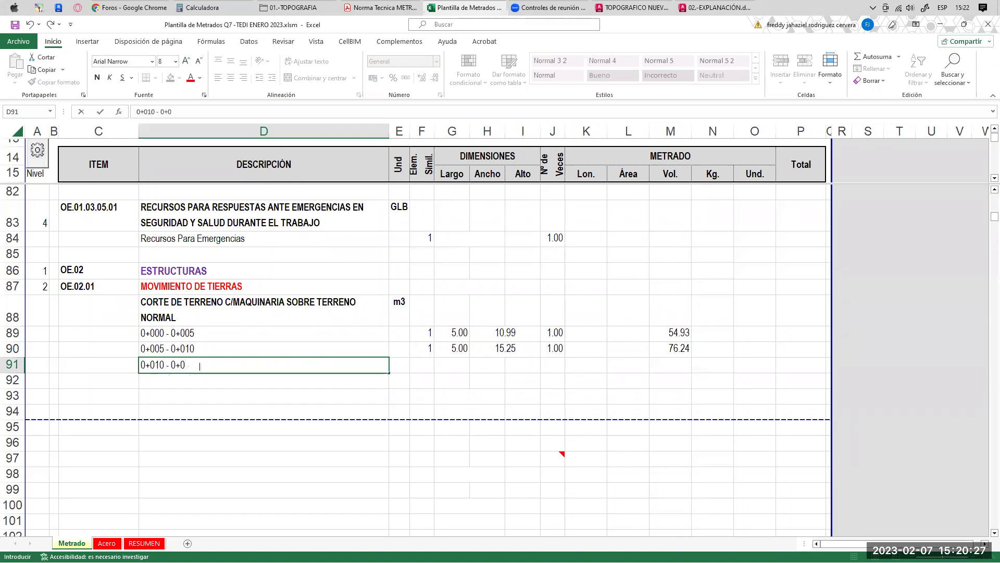
type("15")
key("Return")
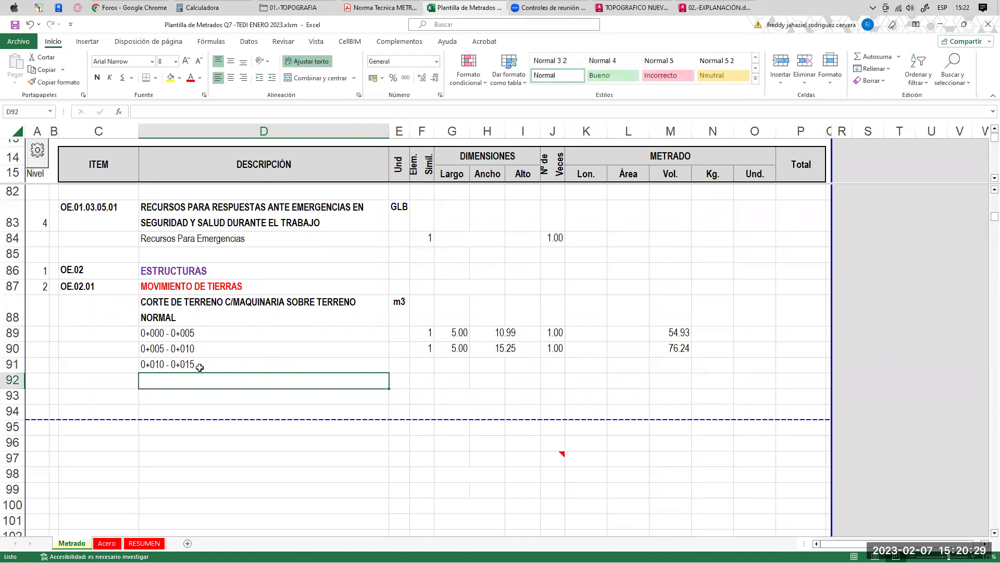
type("0+01")
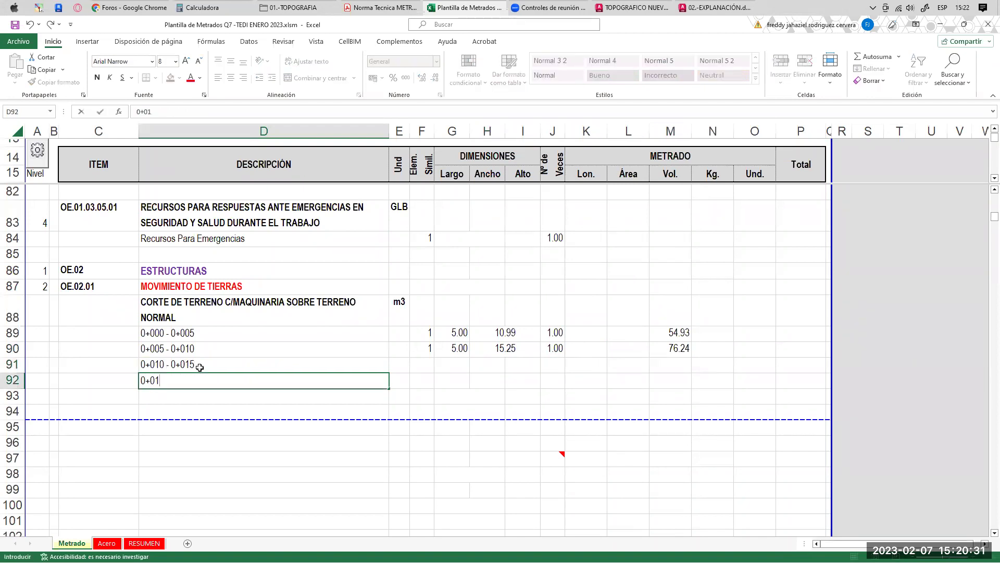
type("5 -0+020")
key("Return")
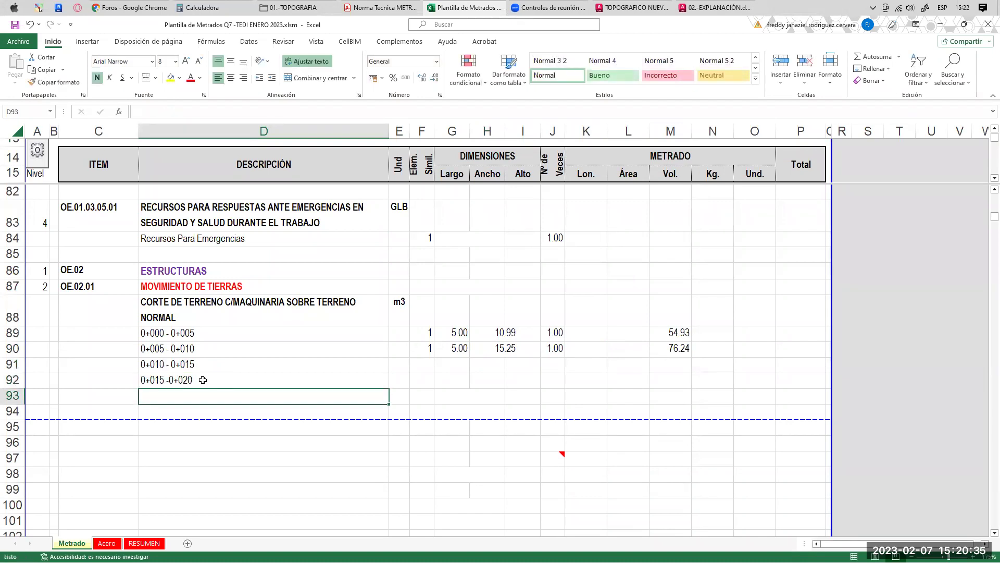
left_click(188, 375)
left_click_drag(182, 327, 178, 382)
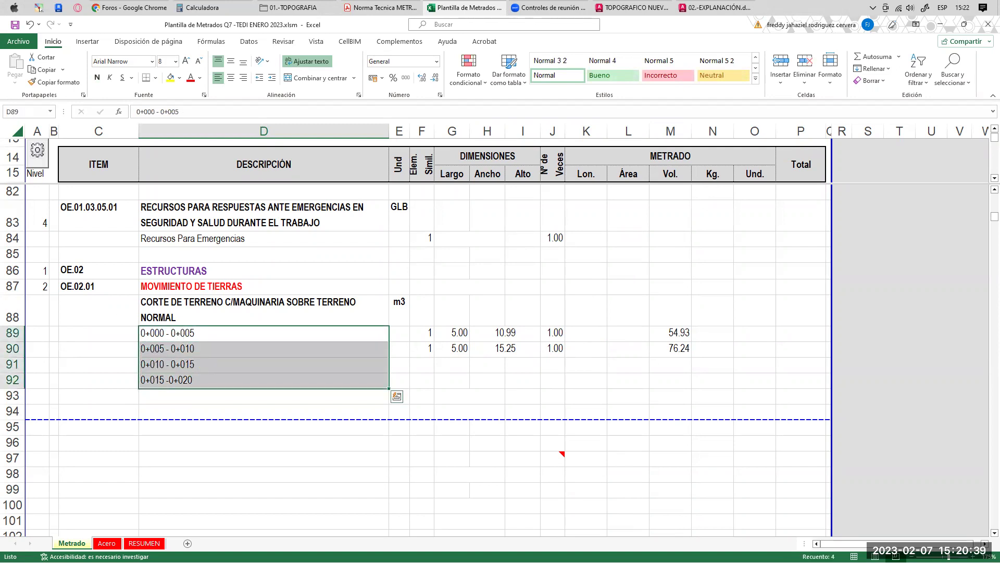
left_click(200, 323)
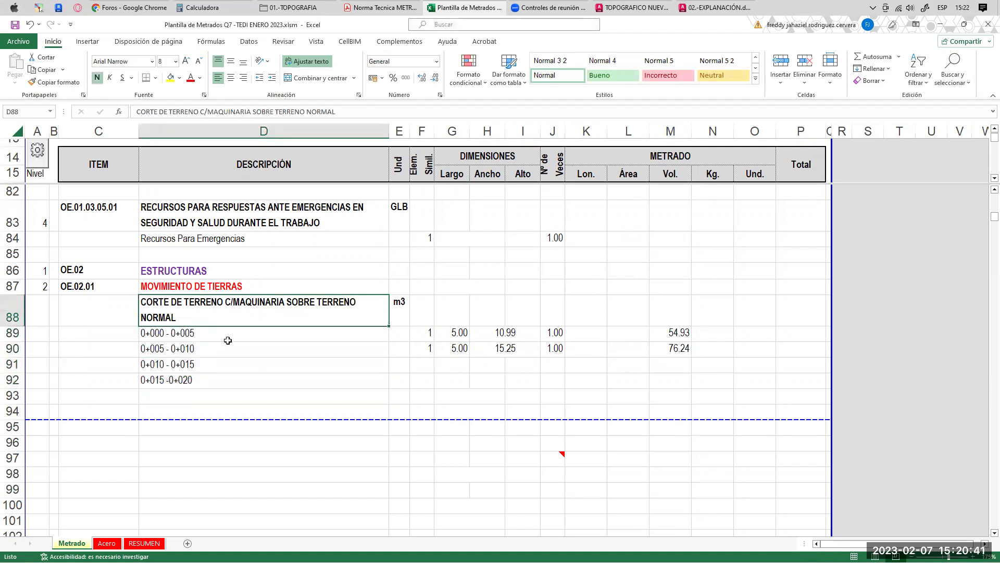
left_click(213, 334)
left_click(217, 376)
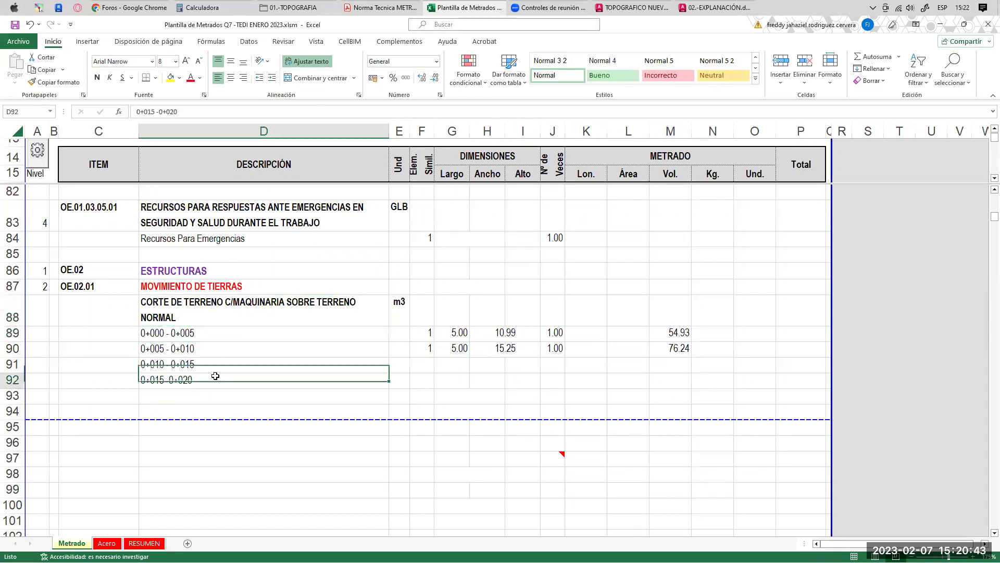
left_click_drag(424, 365, 552, 360)
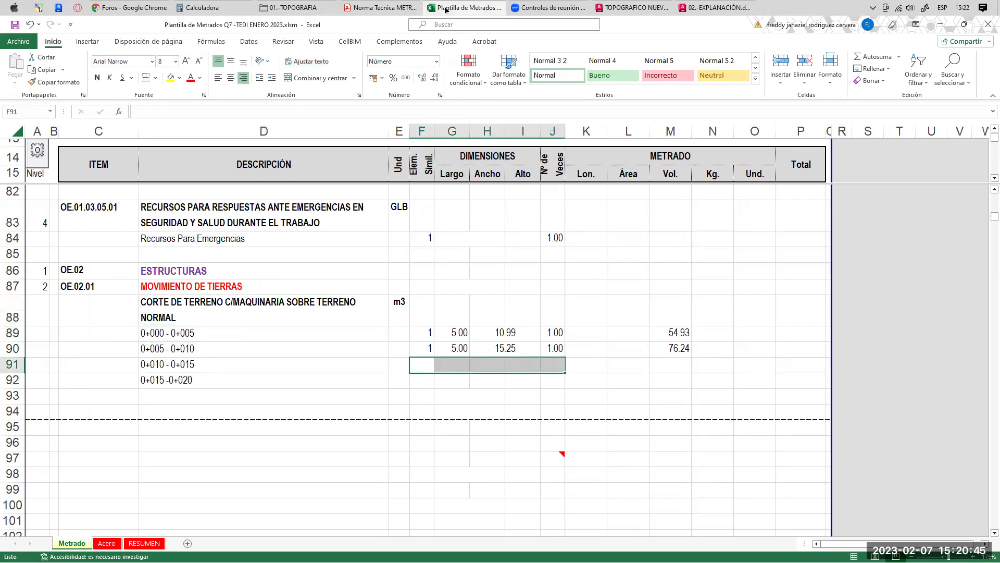
- Switch to the Norma Tecnica METRADOS PDF in Acrobat and review the highlighted passage on measuring cut volume by average end areas
left_click(380, 7)
left_click(589, 196)
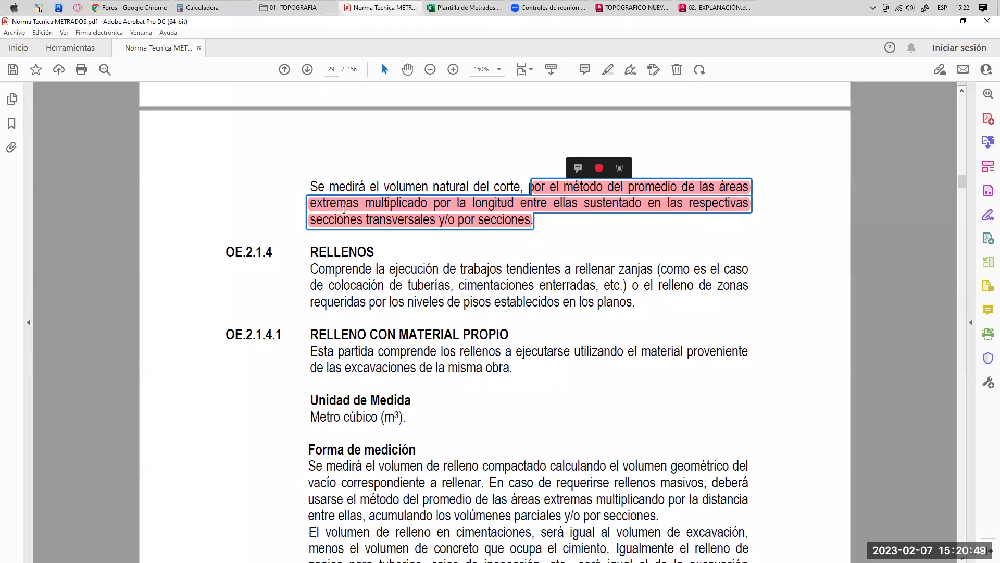
double_click(411, 204)
mouse_move(411, 204)
left_mouse_down()
mouse_move(559, 200)
mouse_move(576, 213)
left_mouse_up()
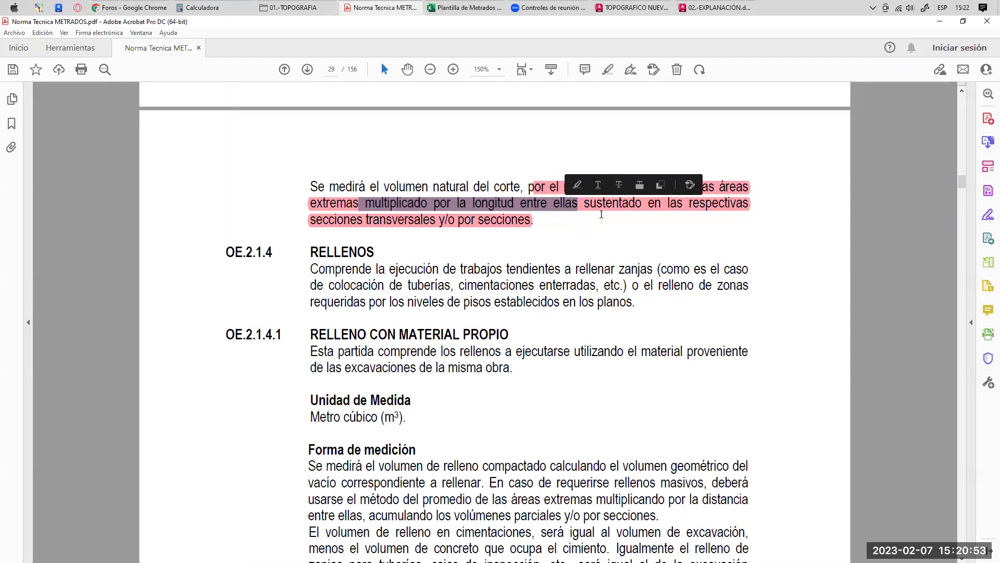
left_click(602, 205)
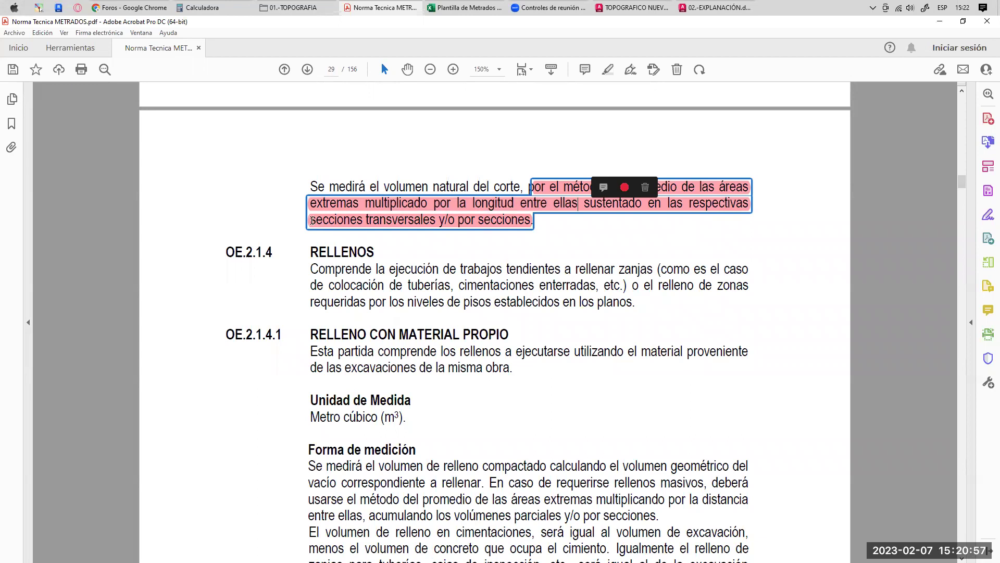
left_click_drag(314, 221, 407, 222)
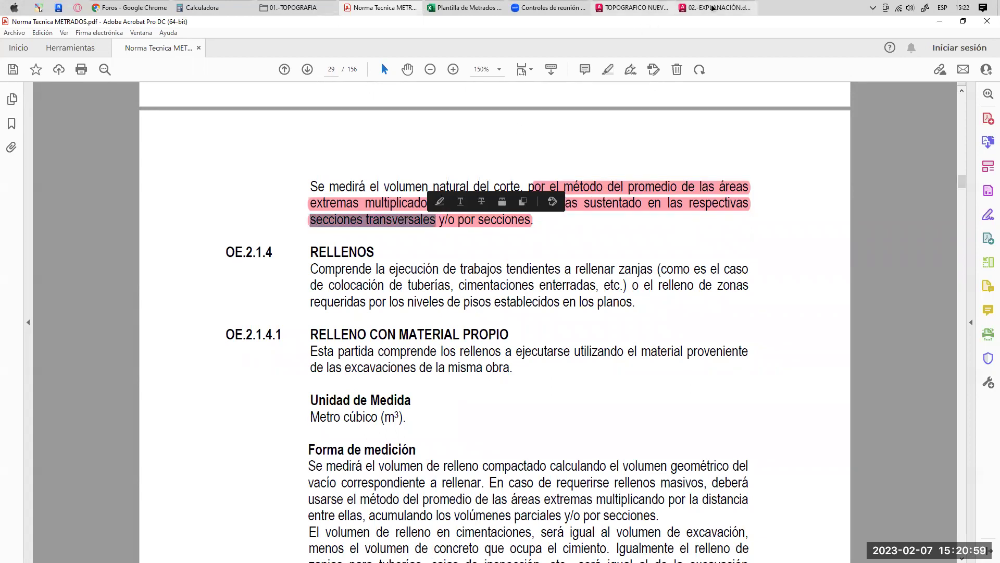
- Switch to the 02.-EXPLANACIÓN drawing in AutoCAD and inspect the fill hatch of the 0+015 cross-section
left_click(711, 7)
scroll(500, 214, "down", 3)
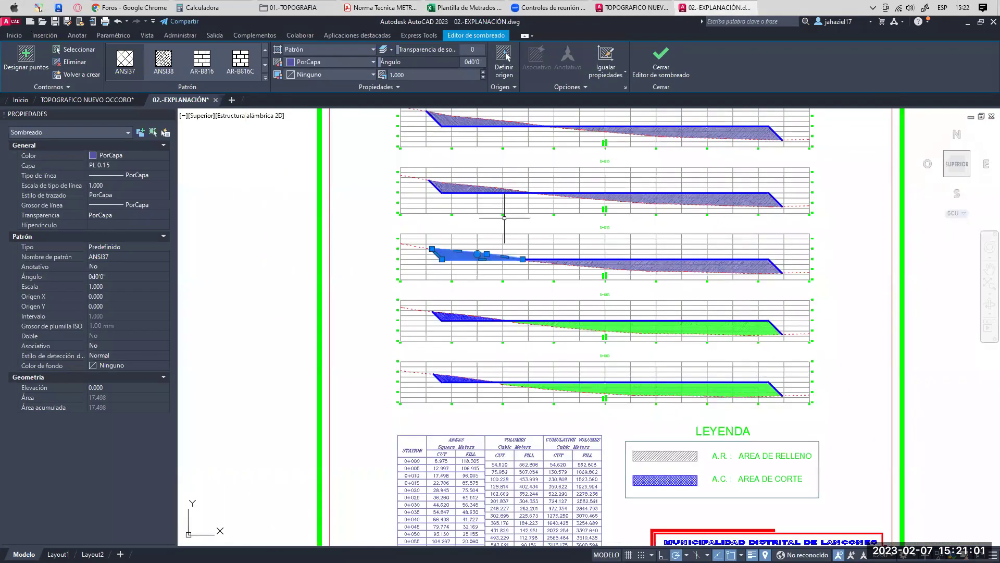
scroll(427, 214, "up", 3)
left_click(426, 214)
key("Escape")
left_click(388, 208)
mouse_move(863, 236)
middle_mouse_down()
mouse_move(679, 244)
mouse_move(492, 220)
middle_mouse_up()
key("Escape")
left_click(547, 225)
scroll(581, 232, "down", 2)
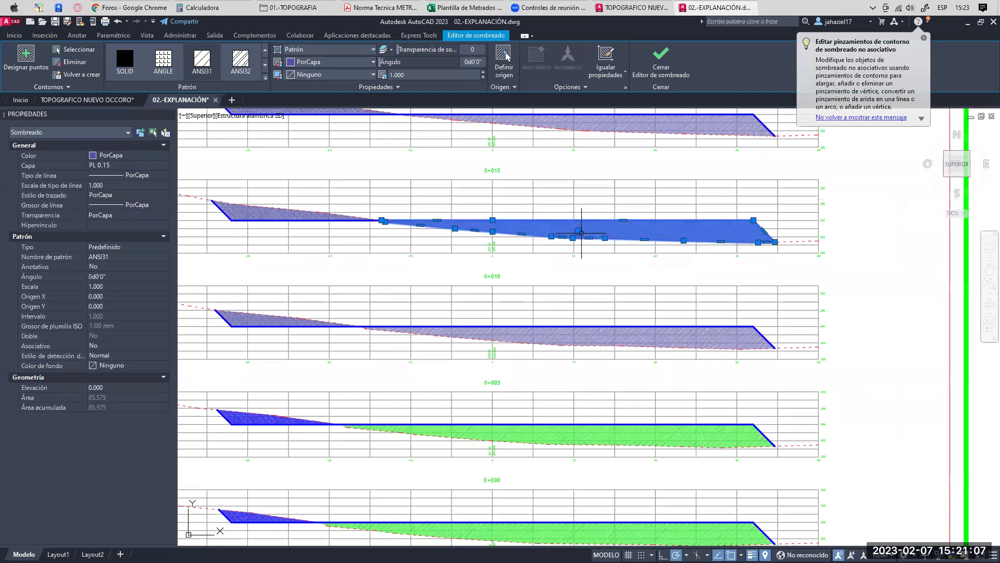
key("Escape")
scroll(572, 208, "down", 3)
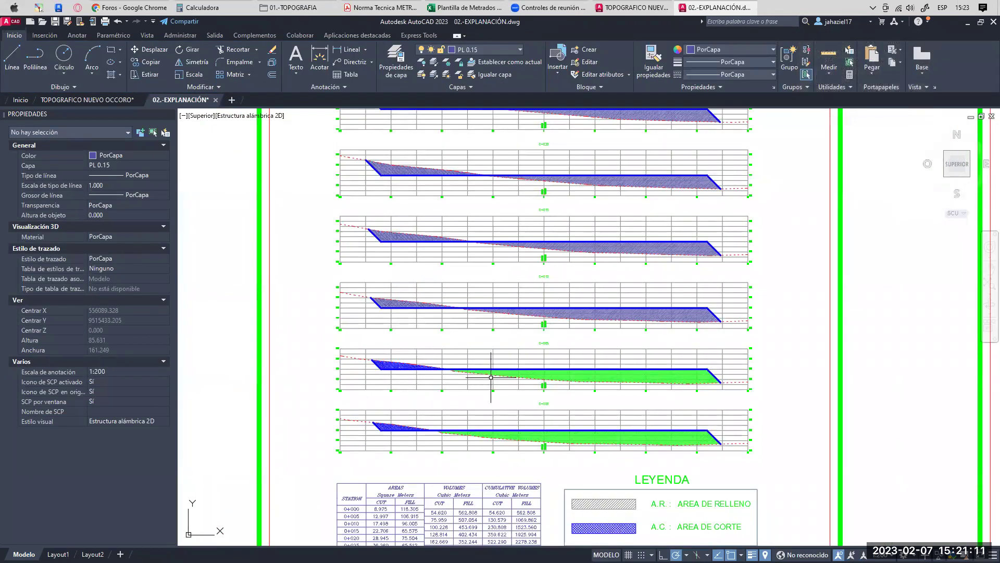
middle_click_drag(491, 378, 504, 352)
- Switch to the Excel takeoff template and review the cut entries in rows 89 to 92
left_click(464, 7)
left_click_drag(228, 275, 686, 313)
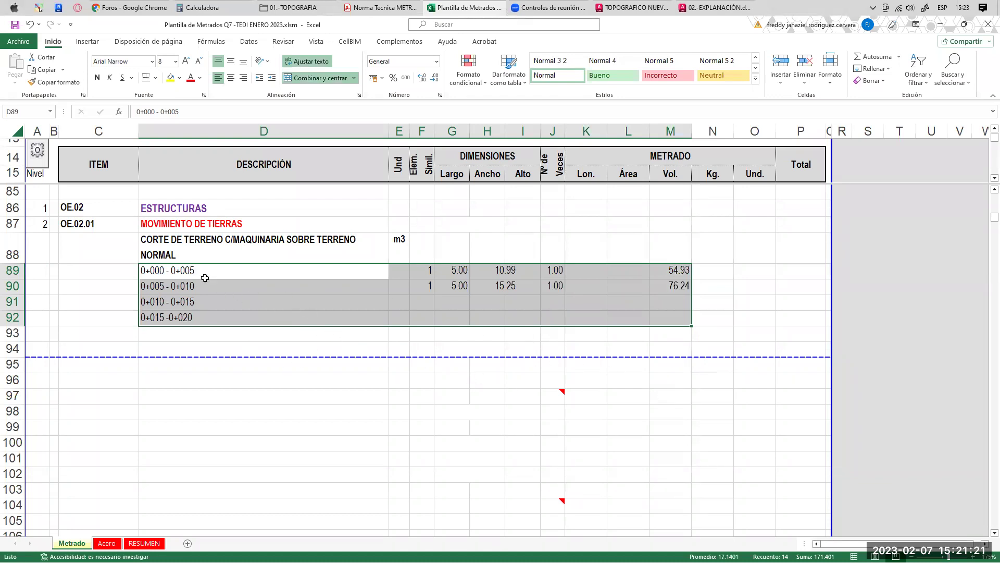
left_click_drag(193, 271, 672, 318)
mouse_move(627, 21)
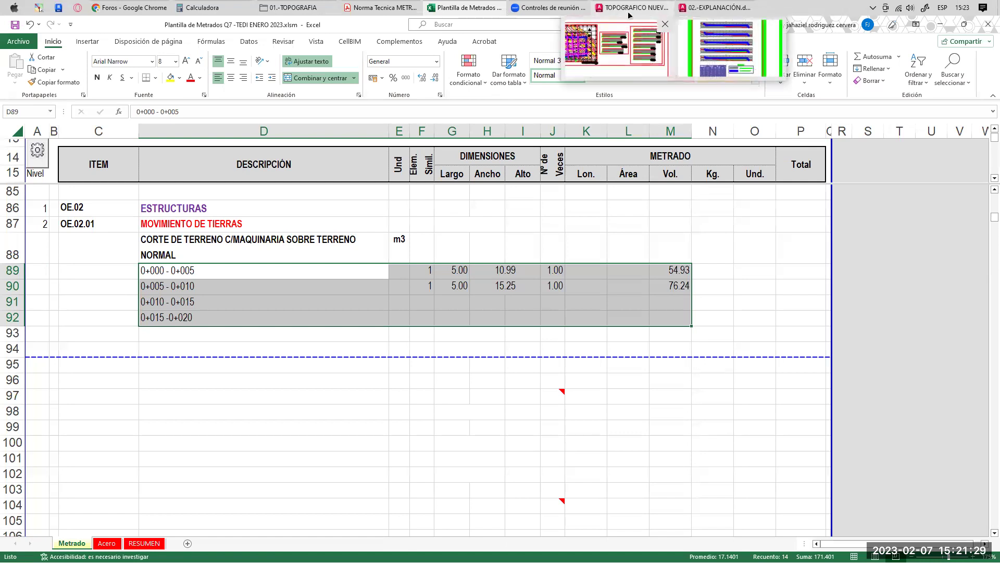
- Return to the 02.-EXPLANACIÓN drawing in AutoCAD and examine the projected central axis longitudinal profile
left_click(627, 21)
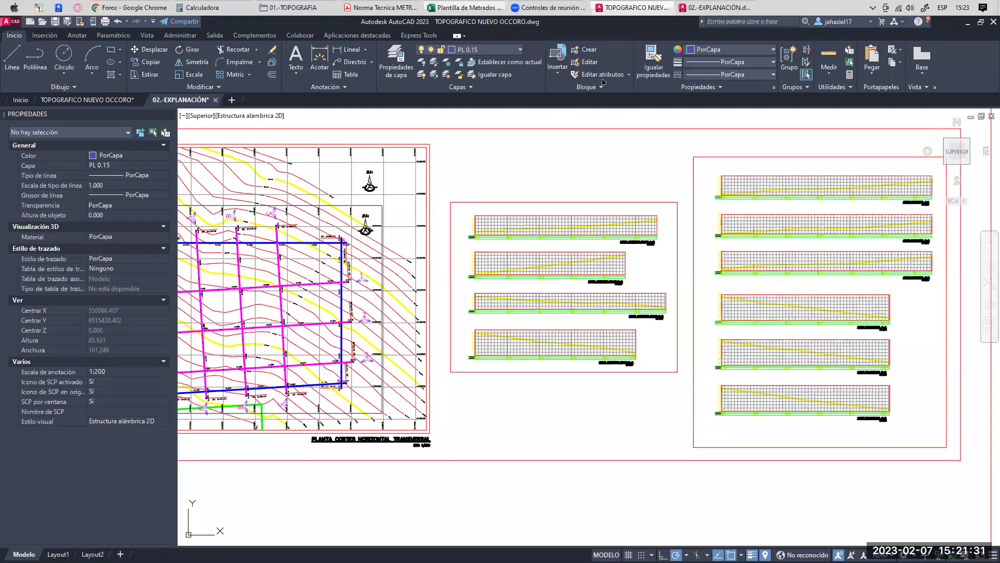
left_click(703, 8)
scroll(438, 260, "down", 2)
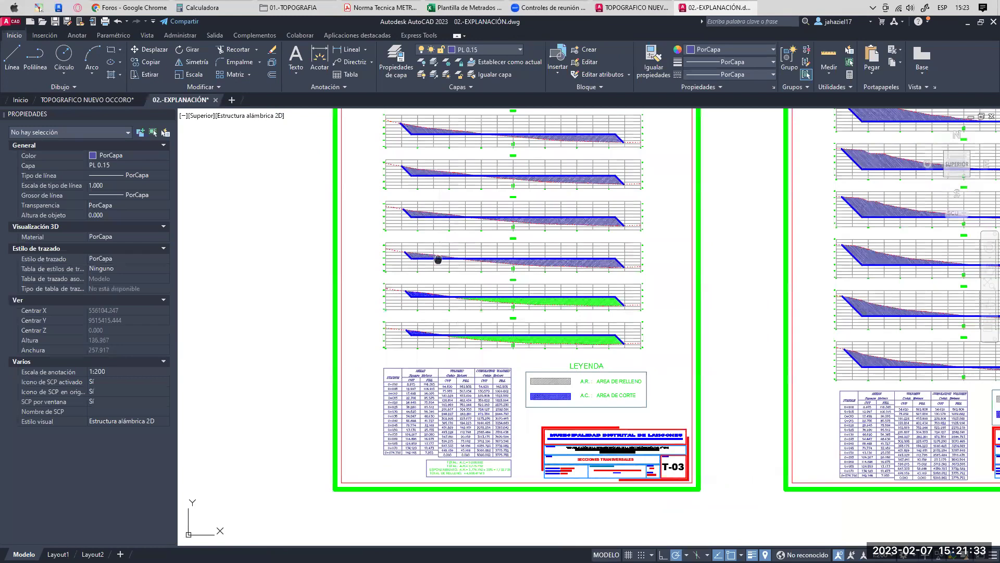
scroll(460, 264, "up", 1)
middle_click_drag(460, 264, 442, 272)
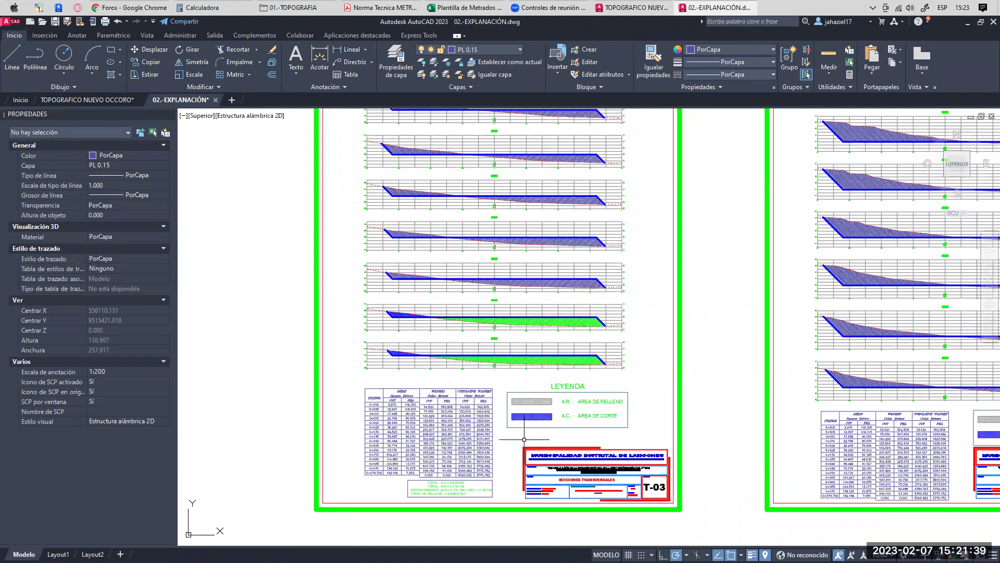
scroll(508, 446, "up", 5)
scroll(485, 255, "down", 1)
scroll(485, 254, "down", 4)
middle_click_drag(484, 255, 672, 260)
scroll(672, 260, "down", 2)
scroll(341, 220, "up", 1)
scroll(339, 396, "up", 5)
scroll(440, 220, "down", 1)
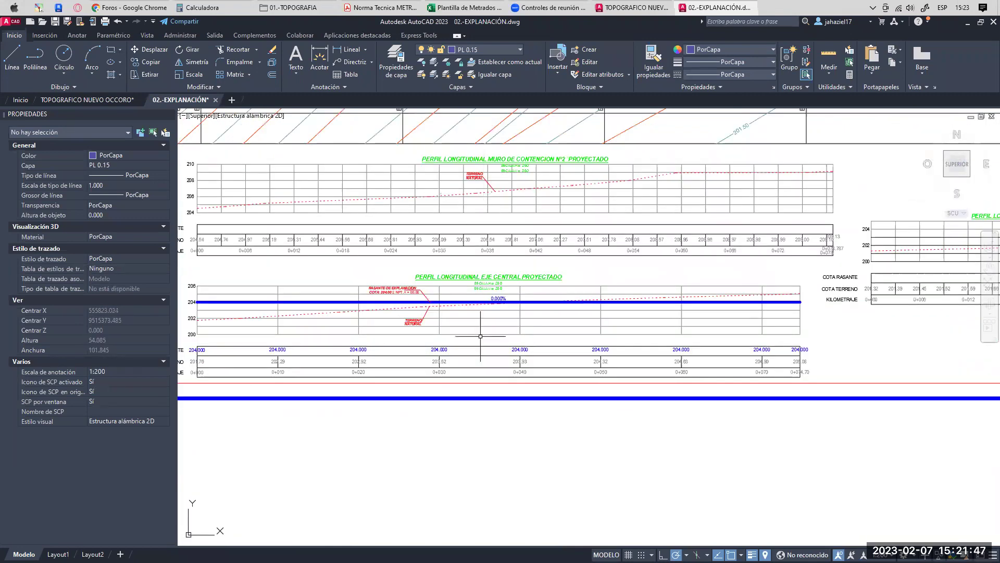
middle_click_drag(476, 334, 366, 368)
- Examine the station table of cut and fill areas, volumes and cumulative volumes on sheet T-03
scroll(368, 329, "down", 9)
middle_click_drag(940, 208, 553, 313)
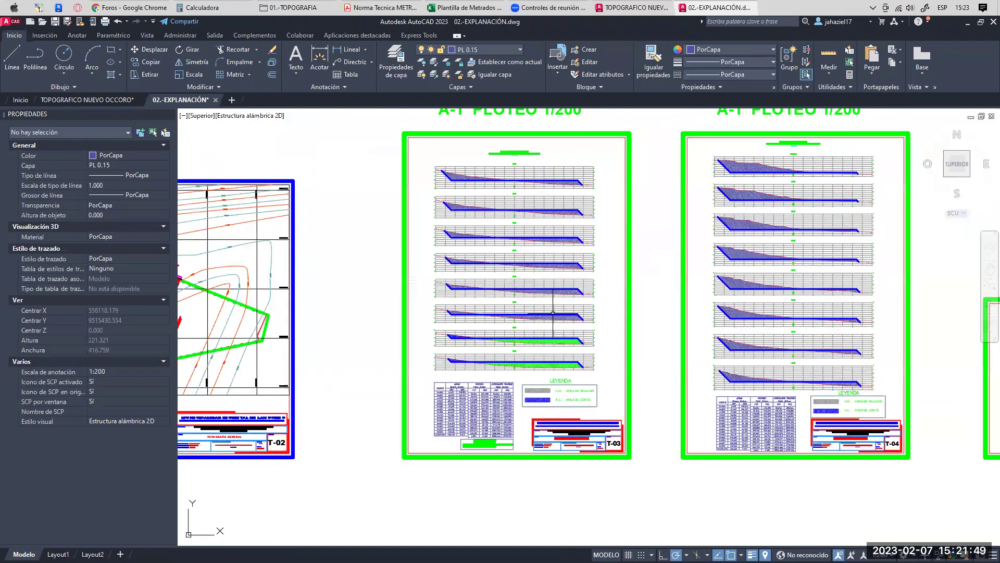
scroll(521, 168, "up", 5)
scroll(389, 183, "down", 1)
scroll(391, 184, "down", 2)
middle_click_drag(348, 421, 493, 337)
scroll(412, 224, "up", 4)
left_click(535, 167)
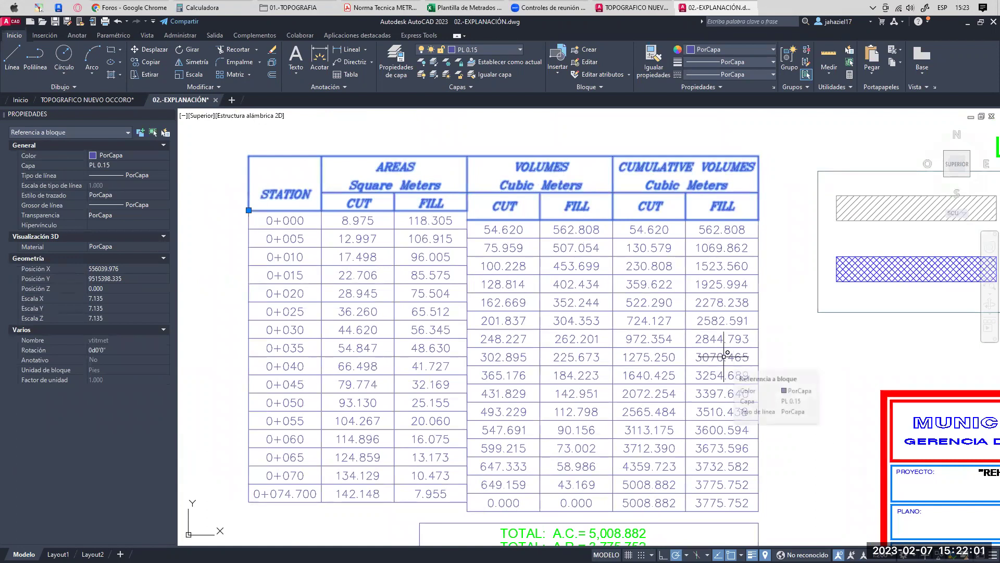
key("Escape")
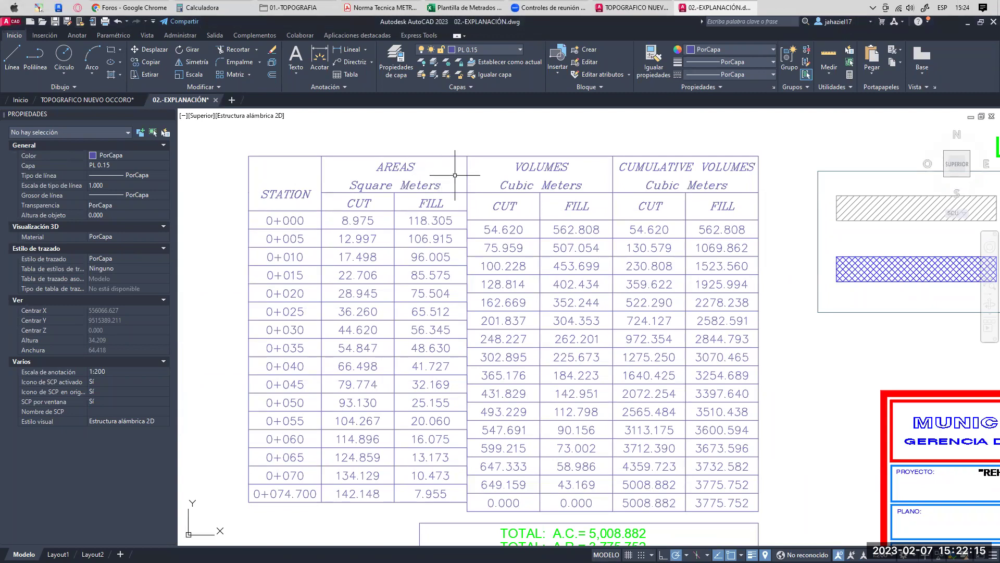
mouse_move(522, 207)
middle_mouse_down()
mouse_move(503, 192)
mouse_move(554, 184)
middle_mouse_up()
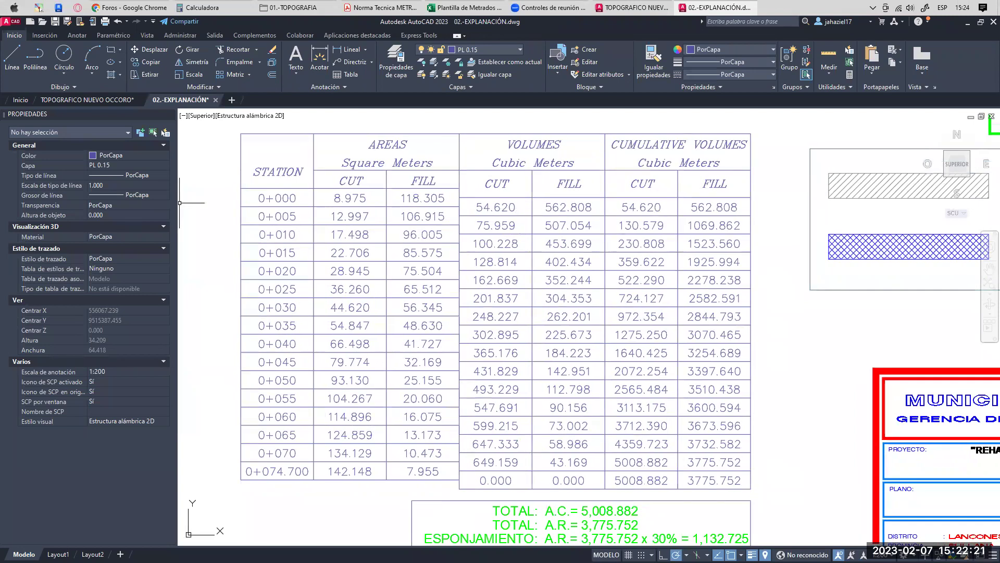
- Circle stations 0+000 and 0+005 with their cut volume in the table, and compare it with M89 in Excel
mouse_move(252, 195)
left_mouse_down()
mouse_move(248, 219)
mouse_move(284, 230)
mouse_move(290, 193)
left_mouse_up()
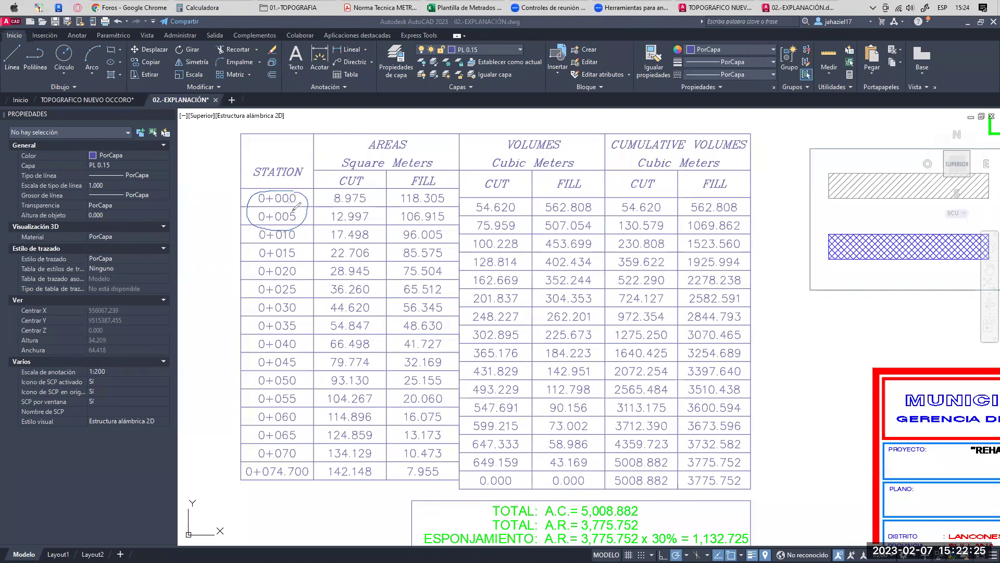
mouse_move(492, 185)
left_mouse_down()
mouse_move(501, 169)
mouse_move(474, 200)
mouse_move(505, 210)
left_mouse_up()
mouse_move(518, 201)
left_mouse_down()
mouse_move(516, 212)
mouse_move(523, 191)
left_mouse_up()
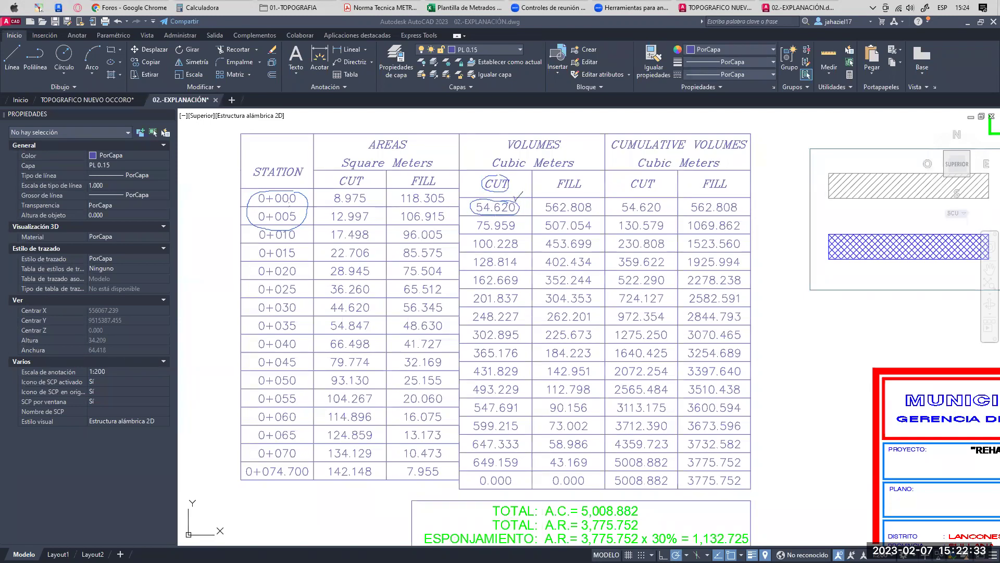
left_click(464, 7)
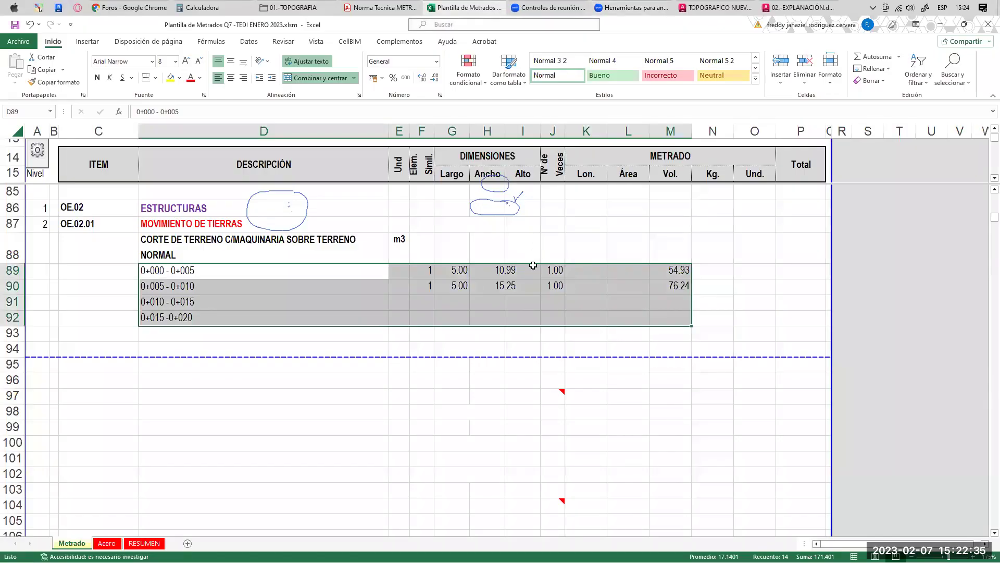
left_click(680, 272)
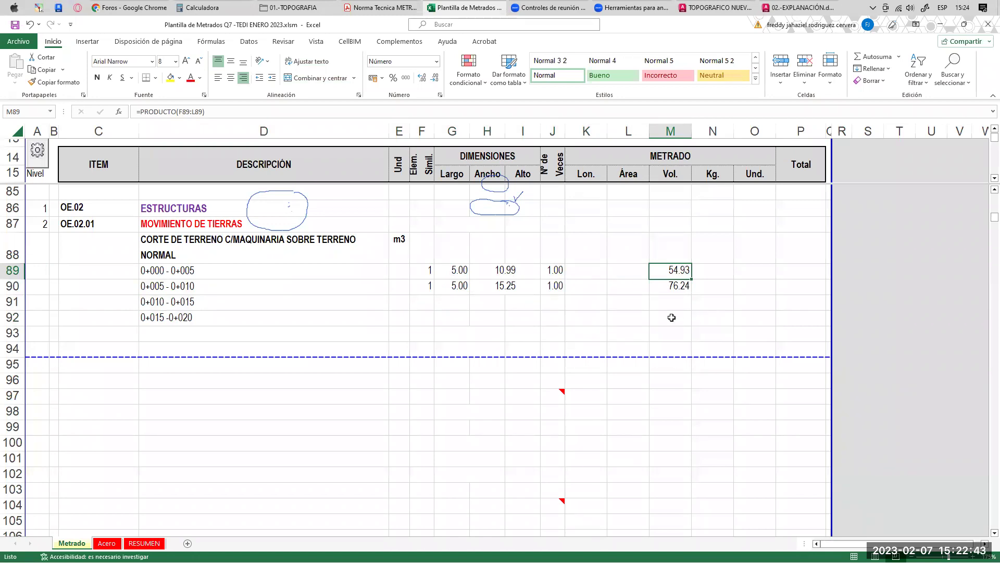
- Clear the marks, circle stations 0+005 and 0+010 with their cut volume in AutoCAD, and compare it with M90 in Excel
left_click(222, 288)
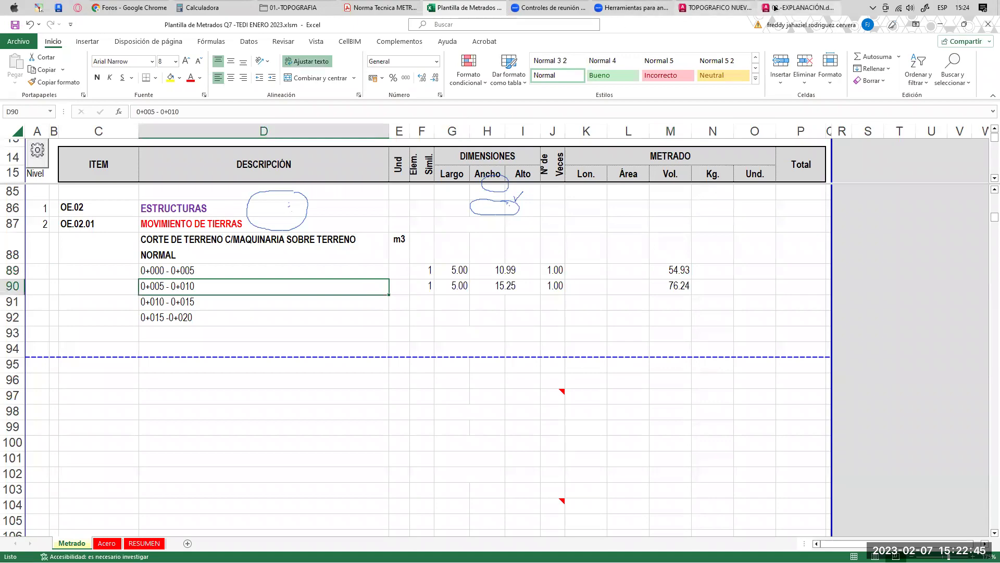
left_click(797, 8)
key("Escape")
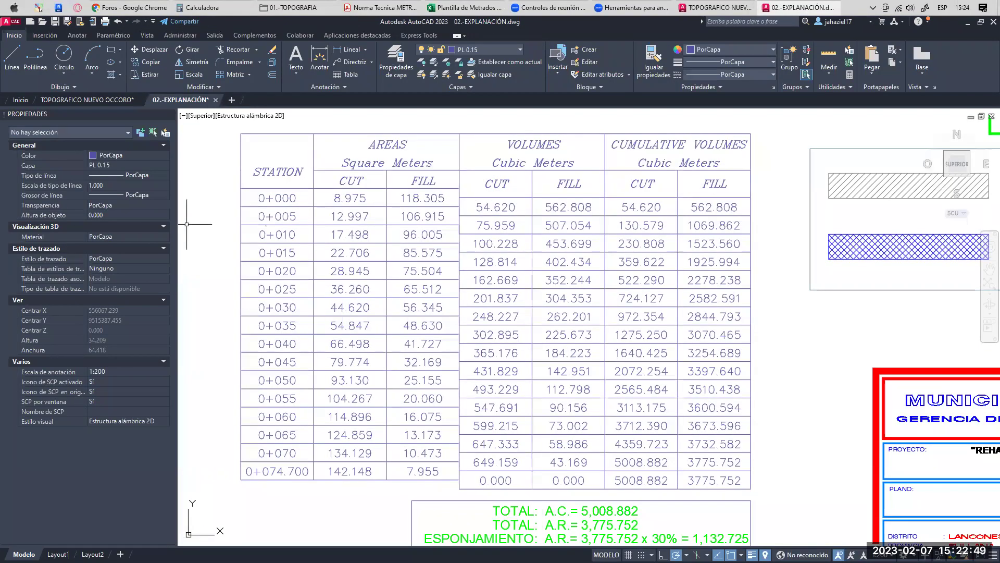
mouse_move(301, 207)
left_mouse_down()
mouse_move(253, 231)
mouse_move(312, 211)
mouse_move(316, 227)
mouse_move(458, 226)
mouse_move(489, 213)
mouse_move(474, 223)
mouse_move(500, 232)
mouse_move(522, 224)
mouse_move(513, 216)
left_mouse_up()
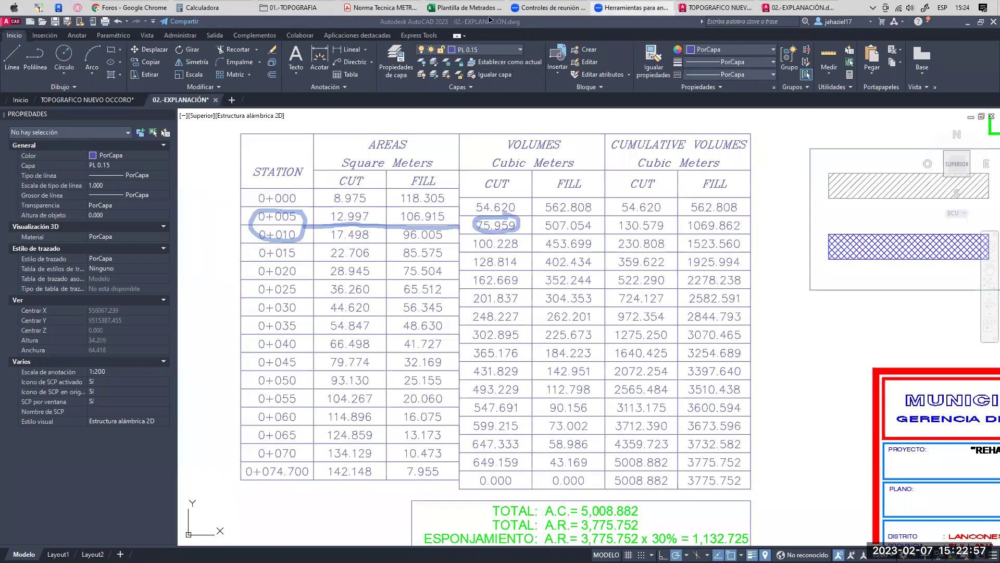
left_click(464, 7)
left_click(681, 288)
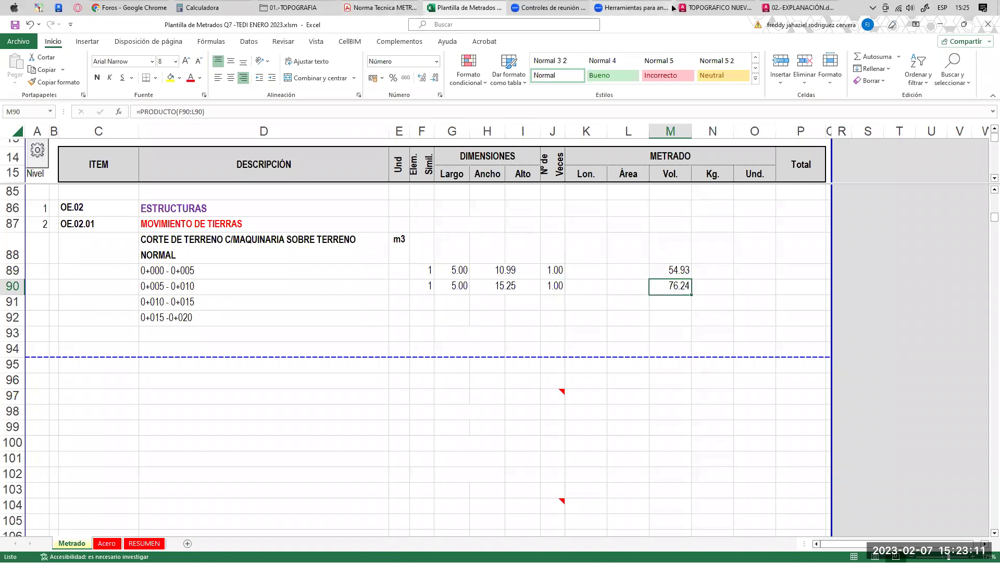
- Return to the 02.-EXPLANACIÓN drawing and select the areas and volumes table on sheet T-03 to review it beside its cross-sections
left_click(686, 13)
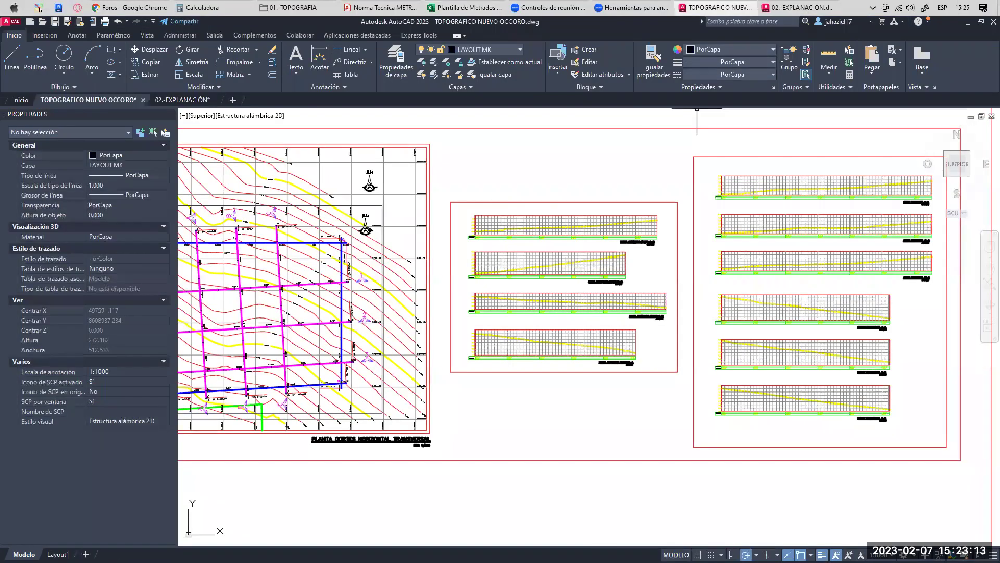
left_click(809, 8)
scroll(398, 217, "down", 2)
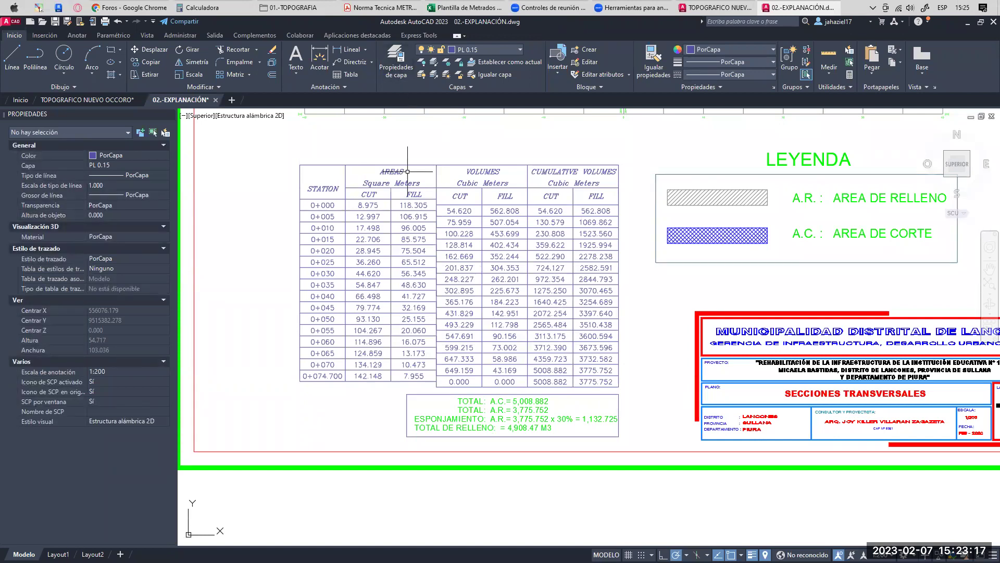
scroll(457, 213, "down", 2)
scroll(457, 212, "down", 6)
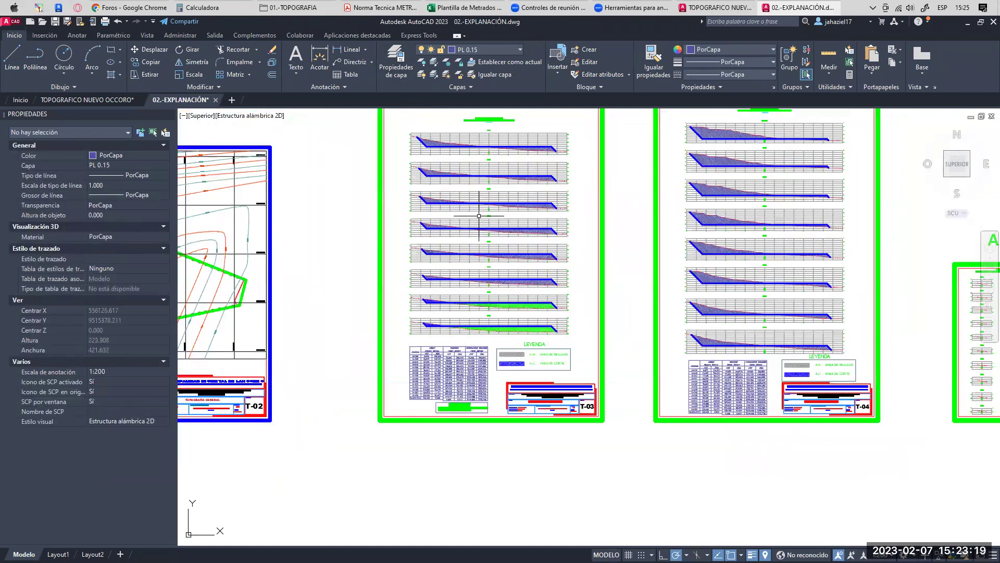
scroll(526, 202, "up", 1)
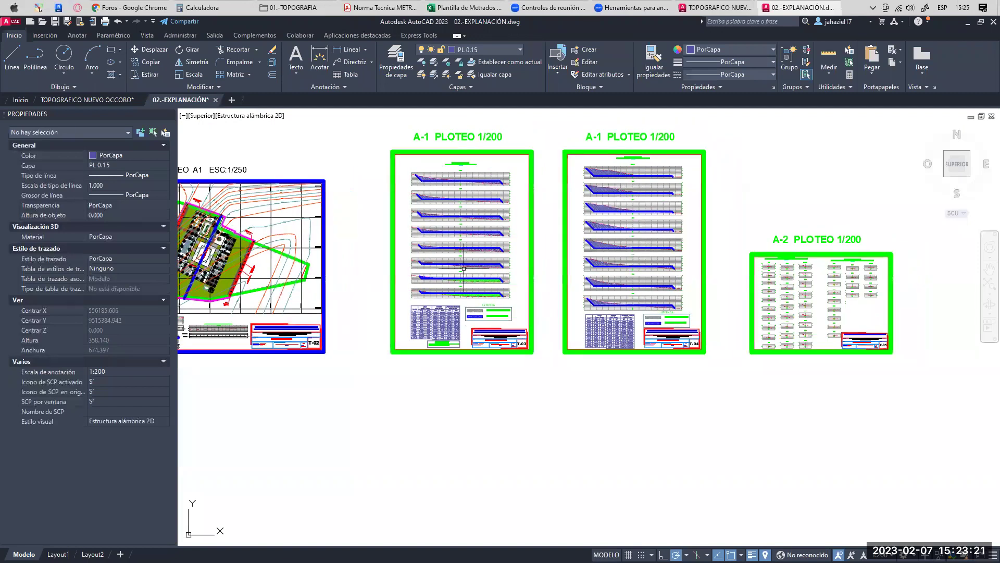
scroll(469, 312, "up", 4)
left_click(349, 202)
left_click(487, 299)
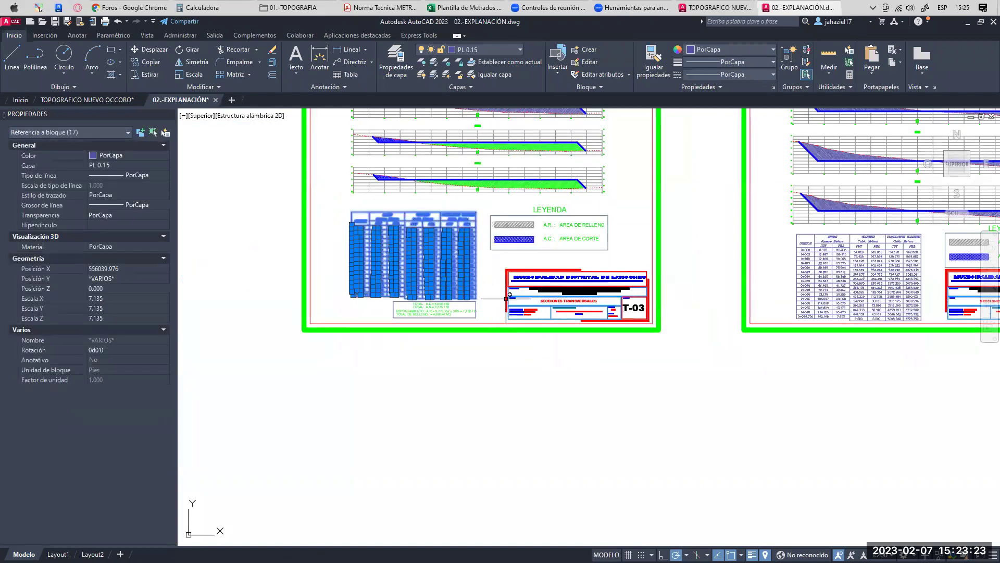
middle_click_drag(450, 262, 480, 360)
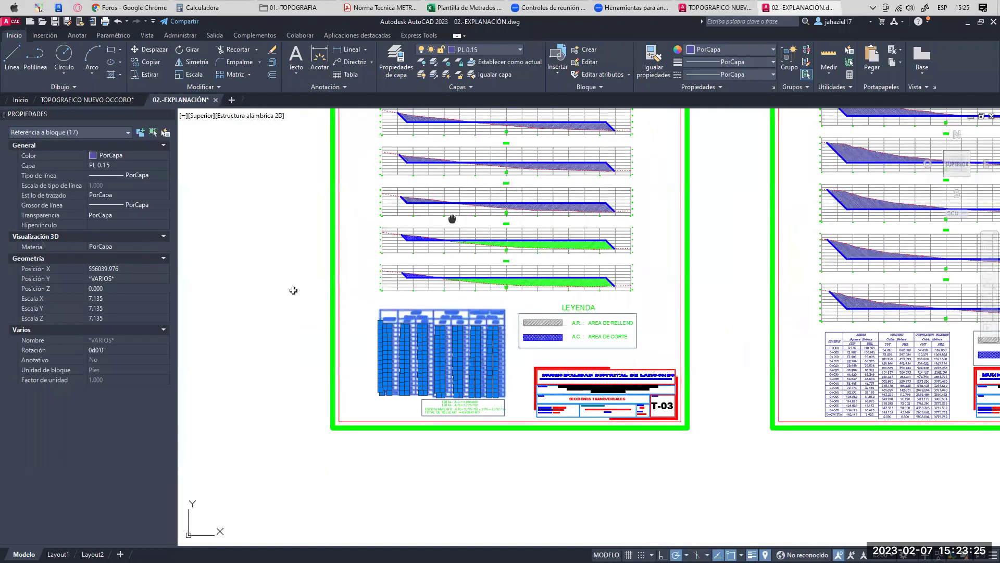
middle_click_drag(451, 219, 445, 258)
- Switch to Excel and review the cut item description in D88 and the section ranges in D89:D93
key("alt+Tab")
left_click(201, 273)
left_click(413, 270)
left_click(224, 247)
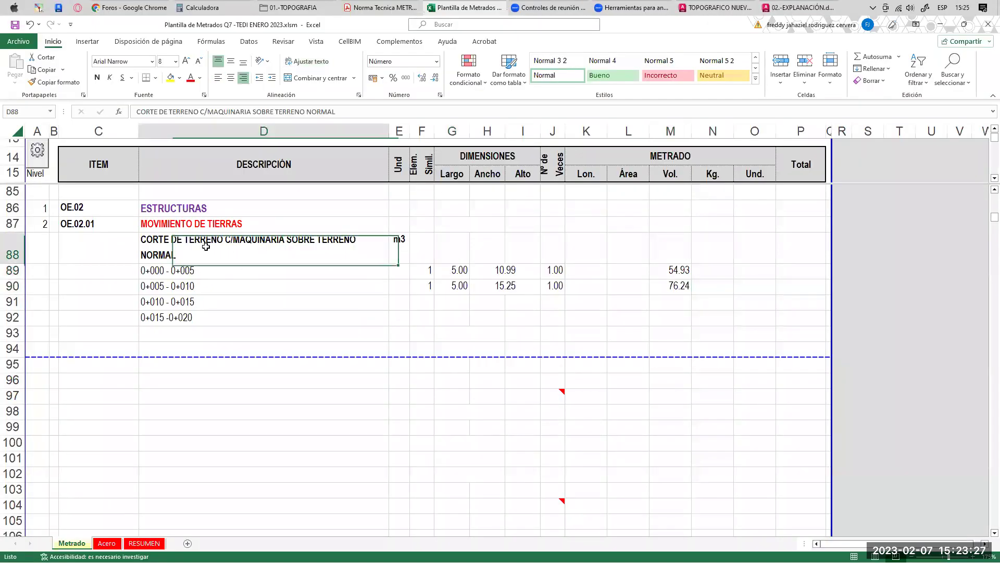
left_click_drag(212, 268, 213, 333)
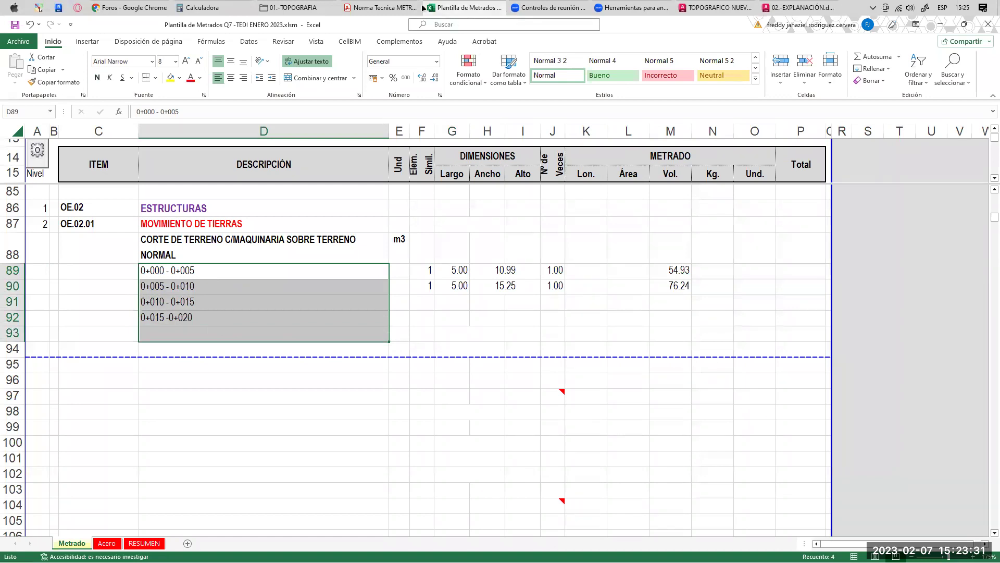
- Go back to the T-03 volumes table in 02.-EXPLANACIÓN and examine the final cumulative cut and fill volumes
left_click(716, 7)
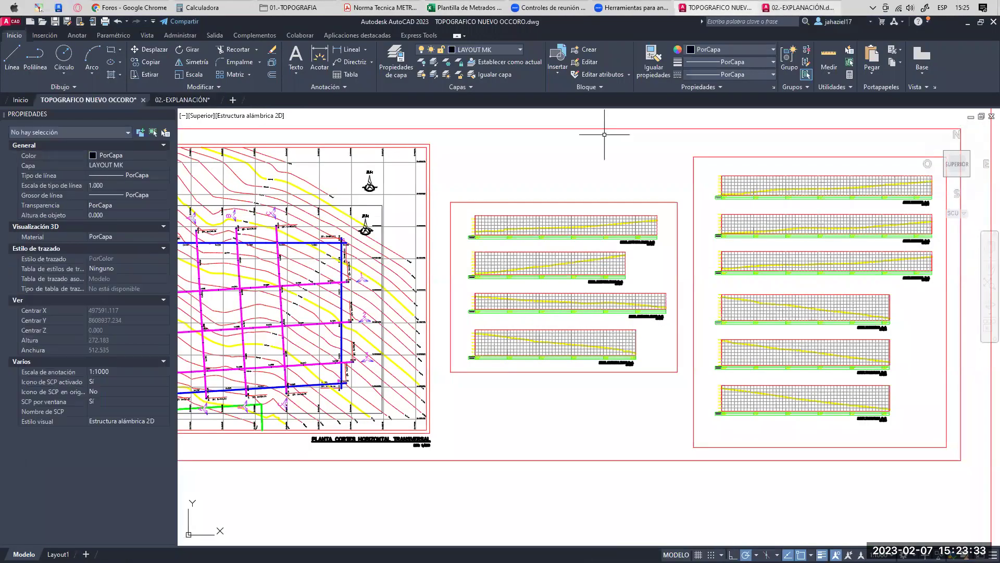
left_click(182, 100)
scroll(259, 149, "up", 5)
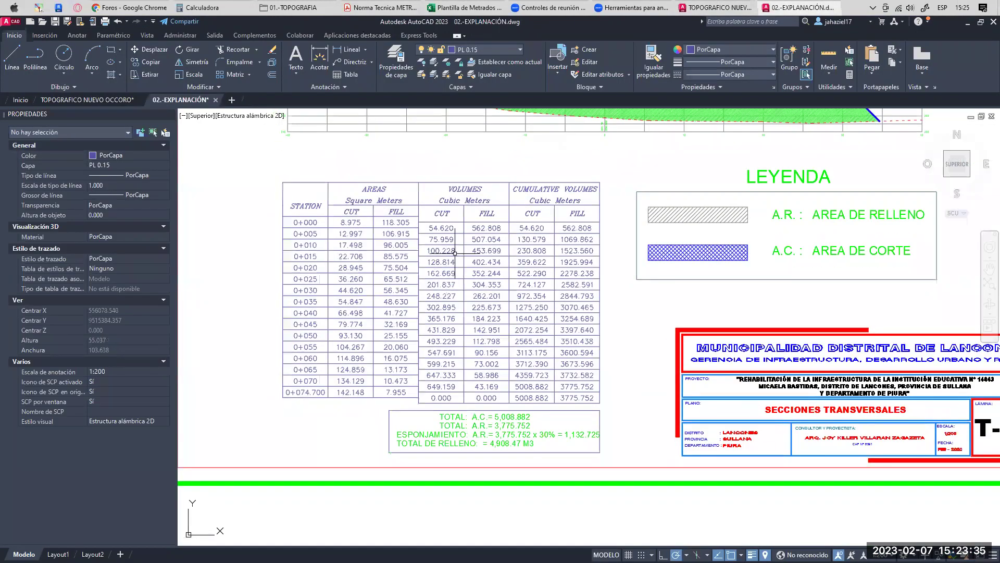
left_click_drag(259, 150, 625, 390)
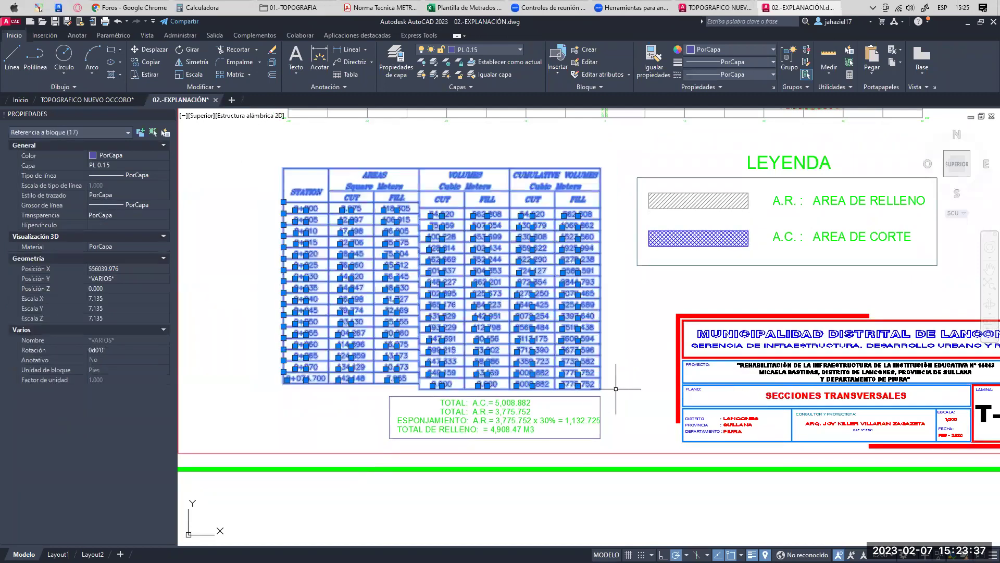
scroll(573, 379, "up", 6)
key("Escape")
left_click(377, 217)
left_click(573, 264)
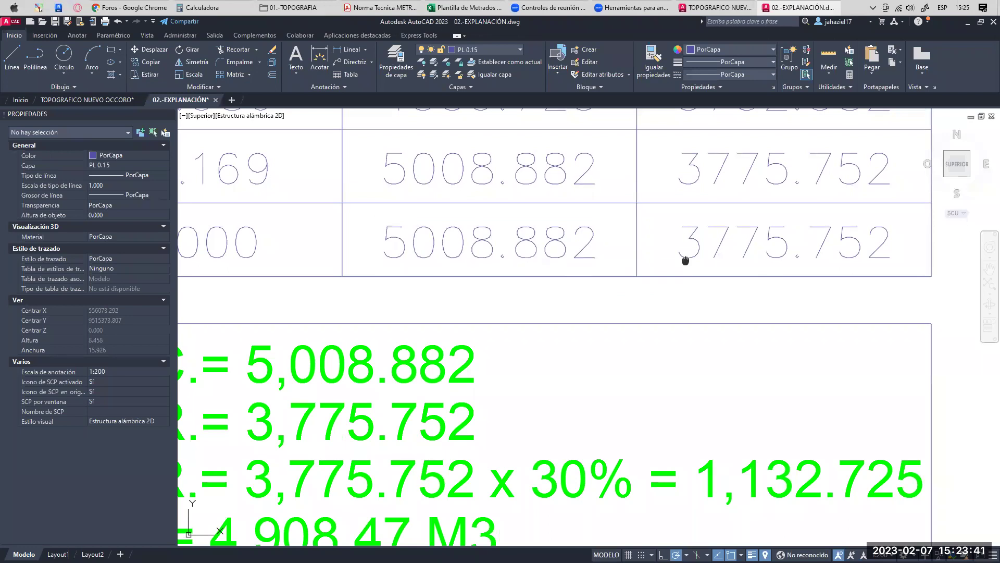
middle_click_drag(667, 220, 466, 201)
left_click(467, 202)
left_click(703, 245)
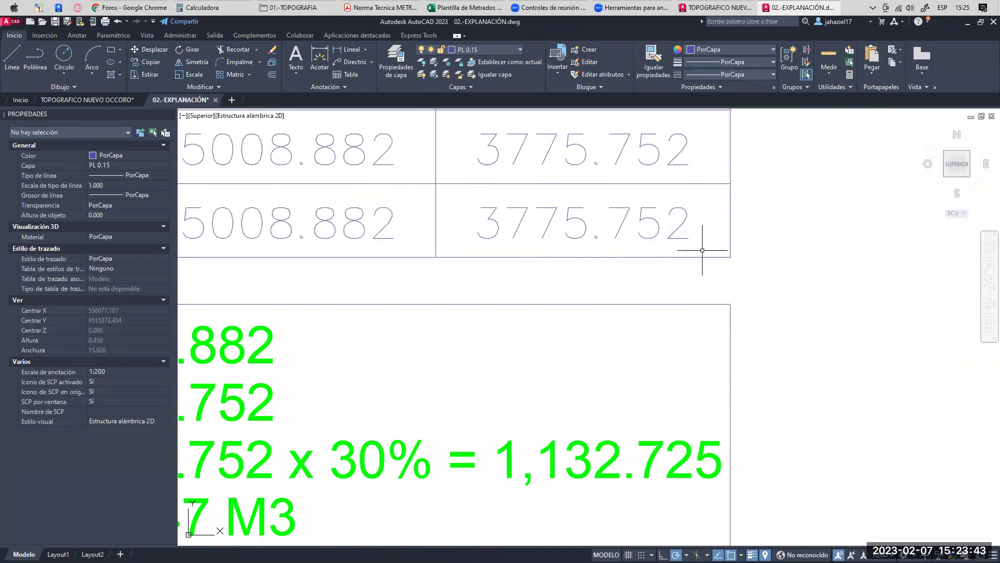
- Switch to Excel and replace the first section range in D89 with "Según Cuadro de Mov. Tierras Civild 3d"
key("alt+Tab")
left_click(252, 276)
type("Según ")
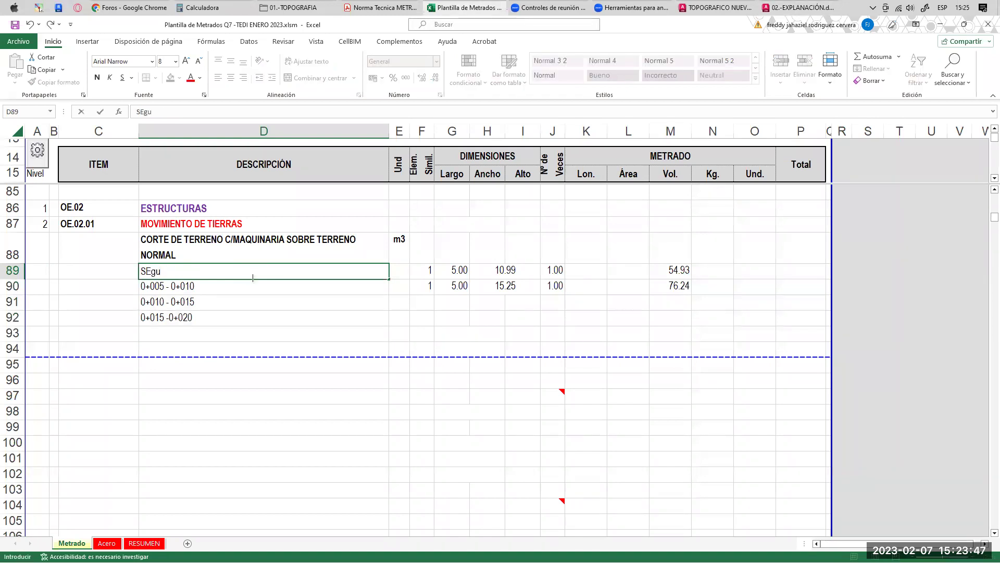
type("Cuia")
key("BackSpace")
type("adro de Mov. tierra")
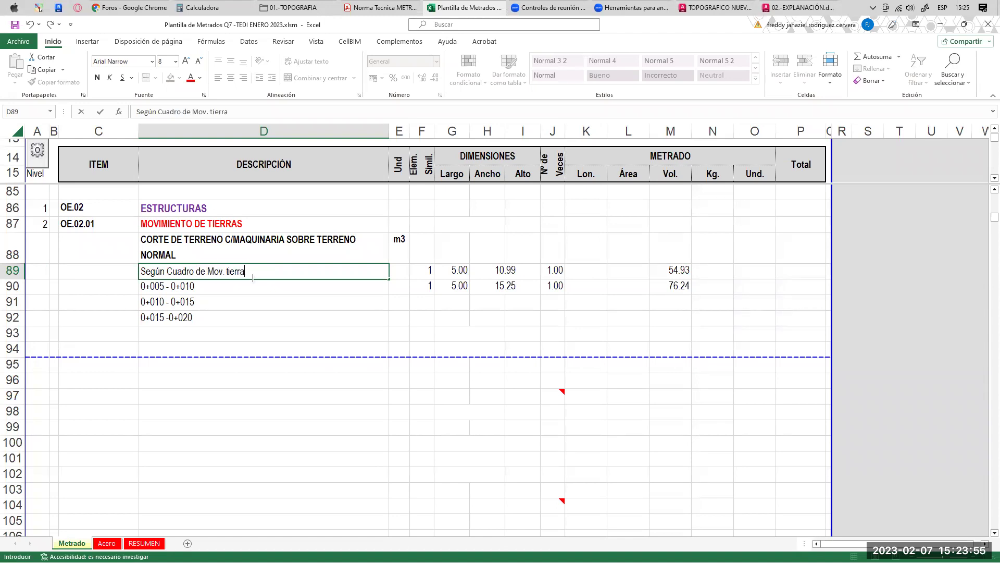
type("s Civld 3d")
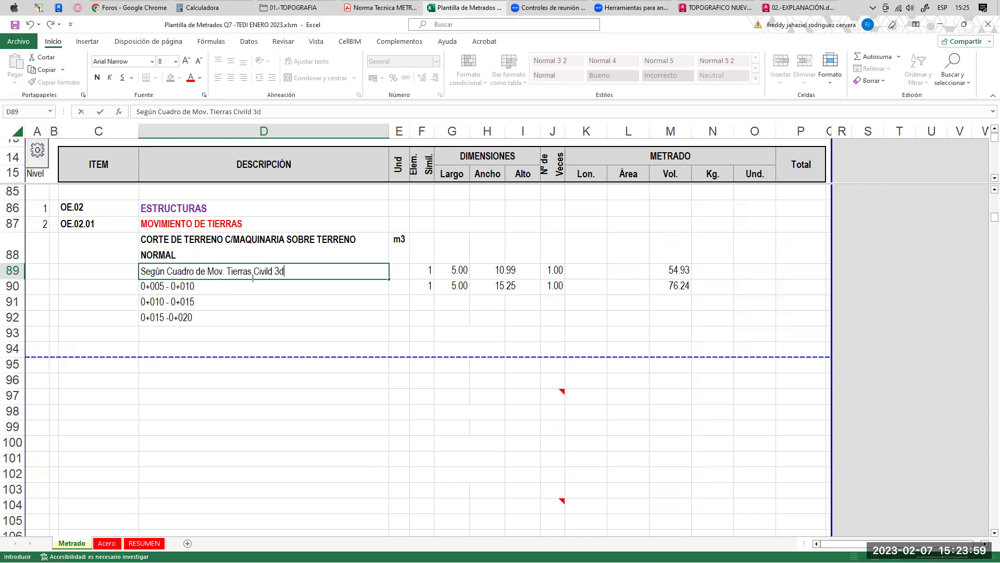
key("Return")
- Clear the length and width values in G89:I89 and merge those cells into one
left_click_drag(458, 266, 528, 275)
key("Delete")
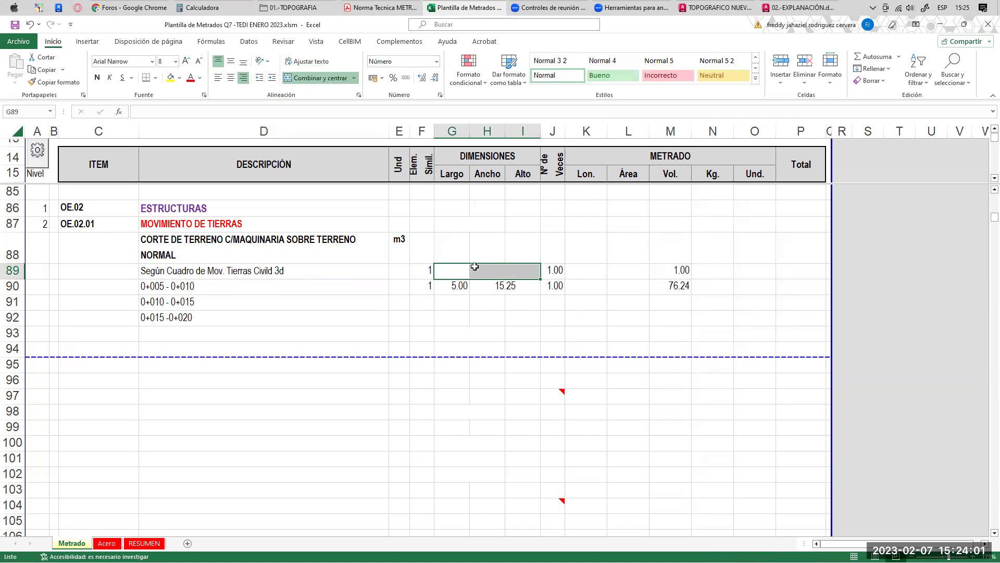
left_click(314, 79)
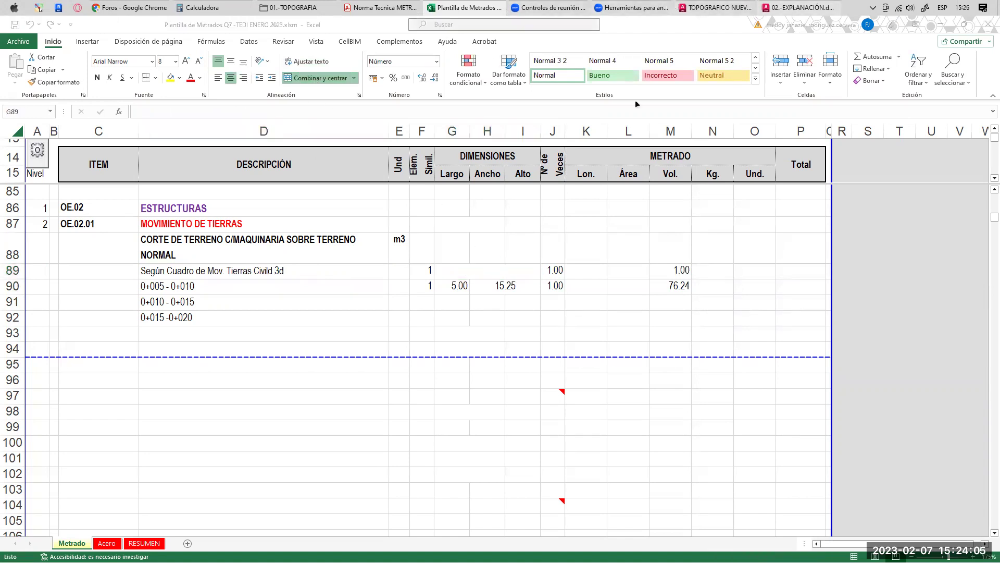
- Look up the cumulative cut volume in the 02.-EXPLANACIÓN table and enter 5008.88 in the merged G89:I89 cell in Excel
left_click(797, 7)
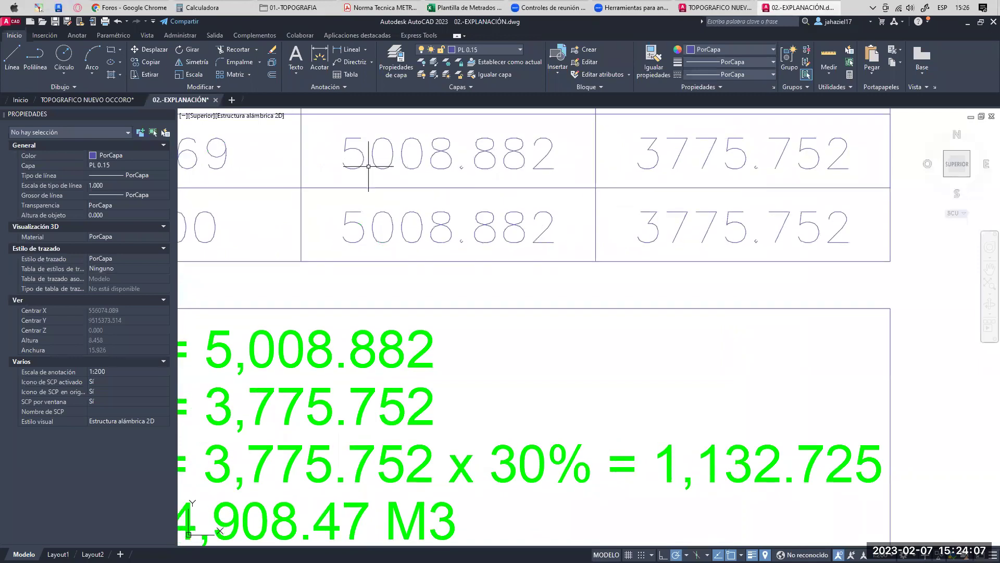
left_click(454, 7)
type("5000")
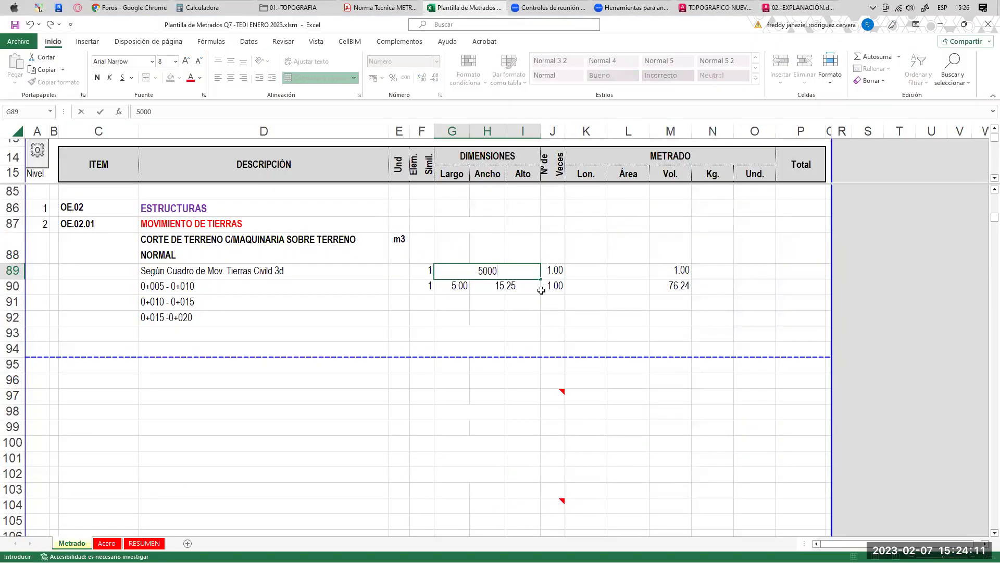
key("Return")
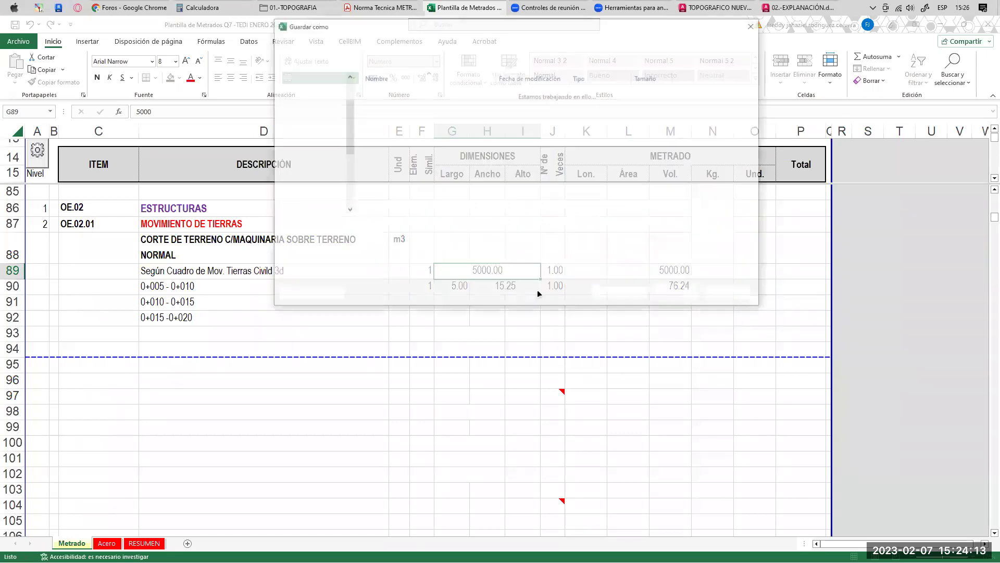
type("500")
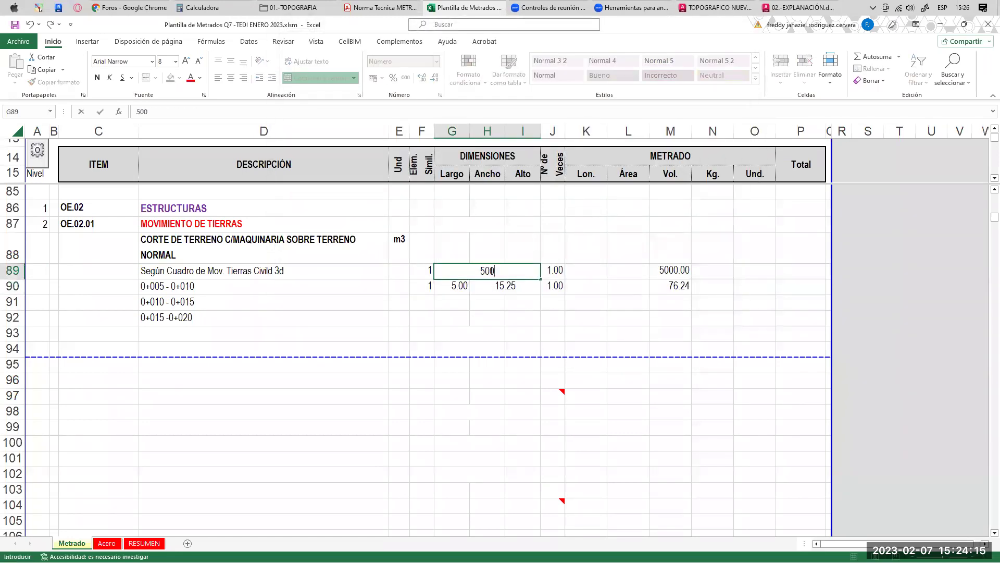
type("8.88")
key("Return")
- Clear the remaining section rows in D90:M92 and select the reference description in D89
left_click_drag(675, 283, 182, 318)
key("Delete")
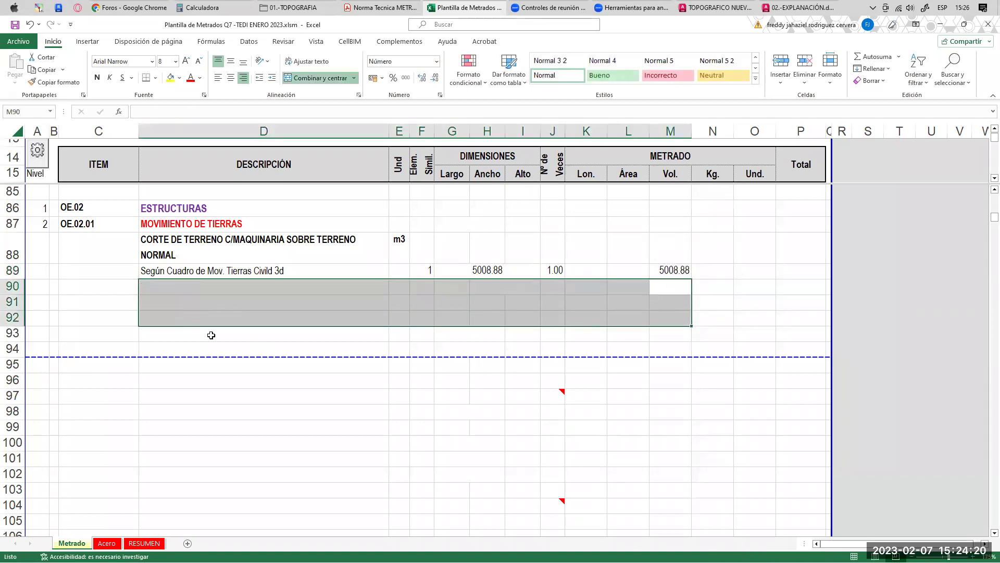
left_click(229, 262)
left_click(379, 276)
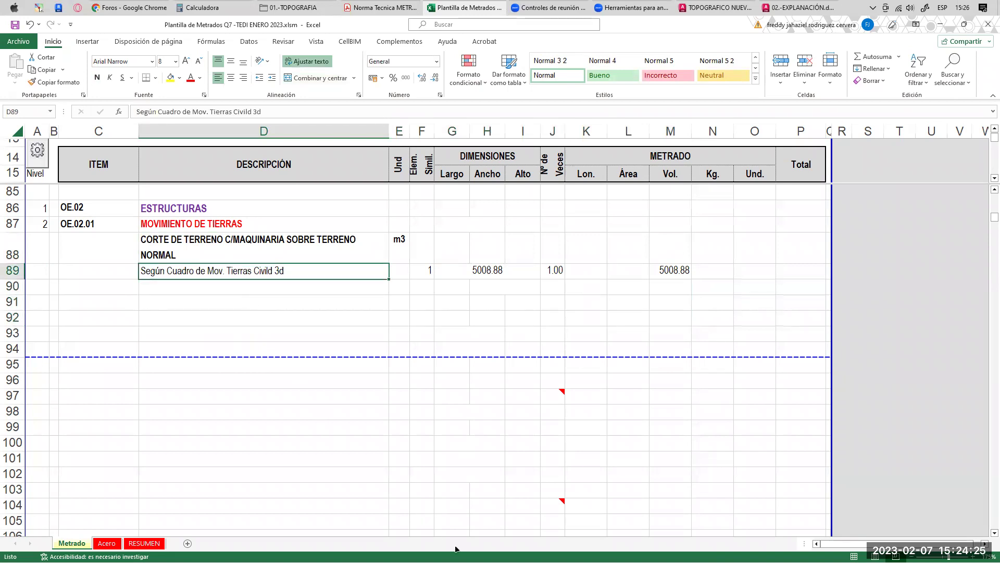
- Undo the row 89 replacement and the clearing of rows 90 to 92, redoing the 0+015 -0+020 entry in D92
key("ctrl+z")
key("ctrl+z")
key("ctrl+z")
key("ctrl+z")
key("ctrl+z")
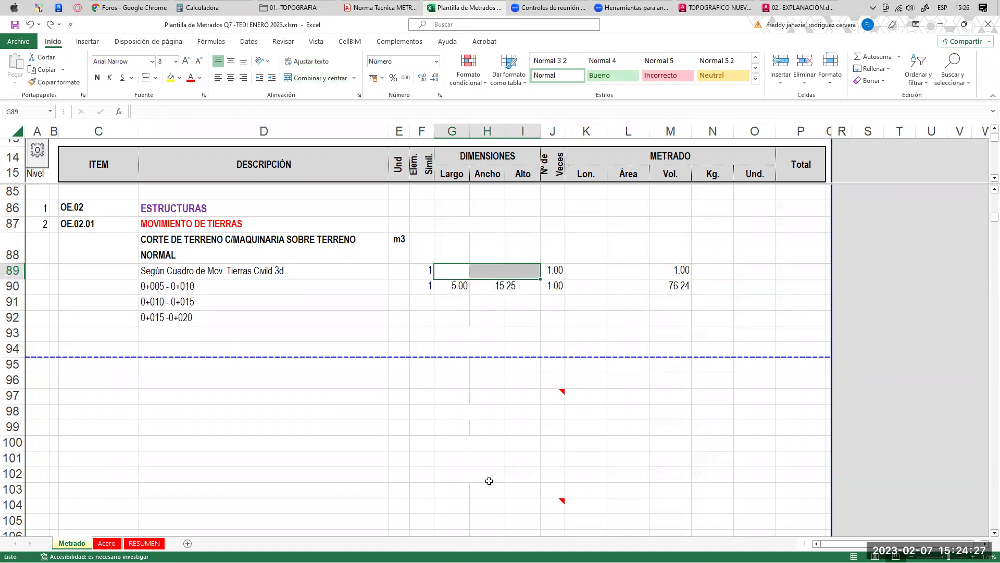
key("ctrl+z")
key("ctrl+z")
key("ctrl+z")
key("ctrl+z")
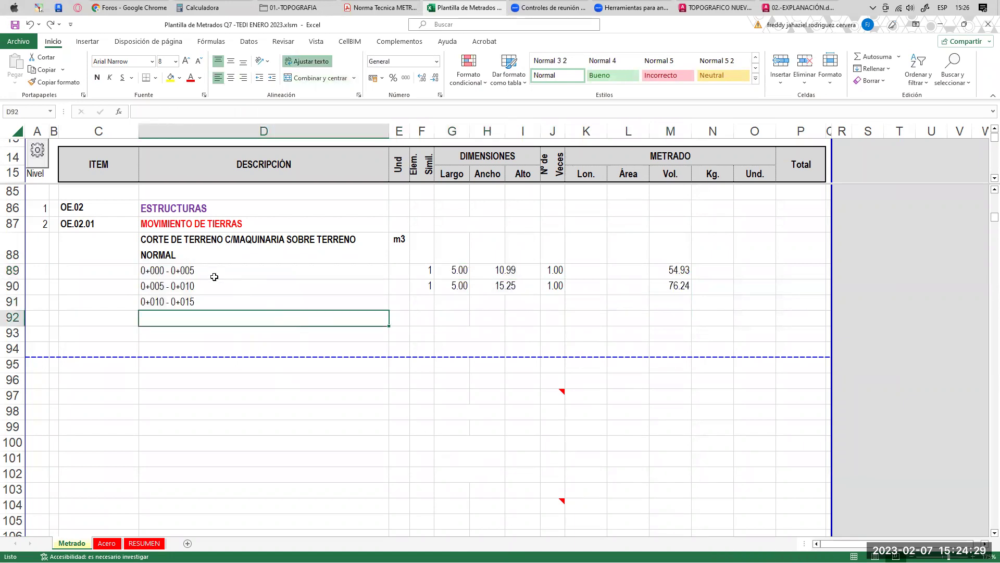
left_click(246, 308)
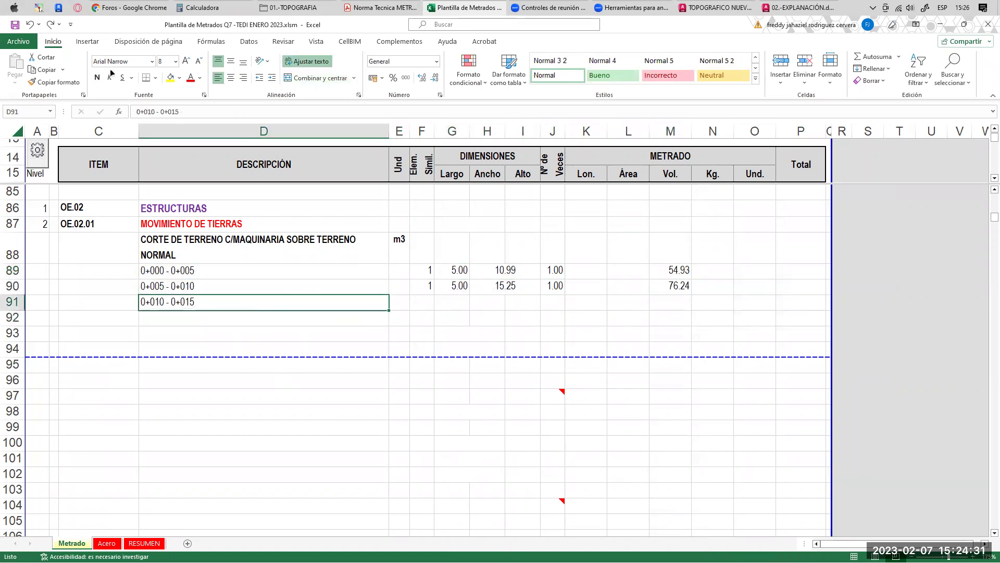
left_click(52, 26)
- Set the level of the terrain cut item in A88 to 3
left_click(271, 286)
left_click(249, 250)
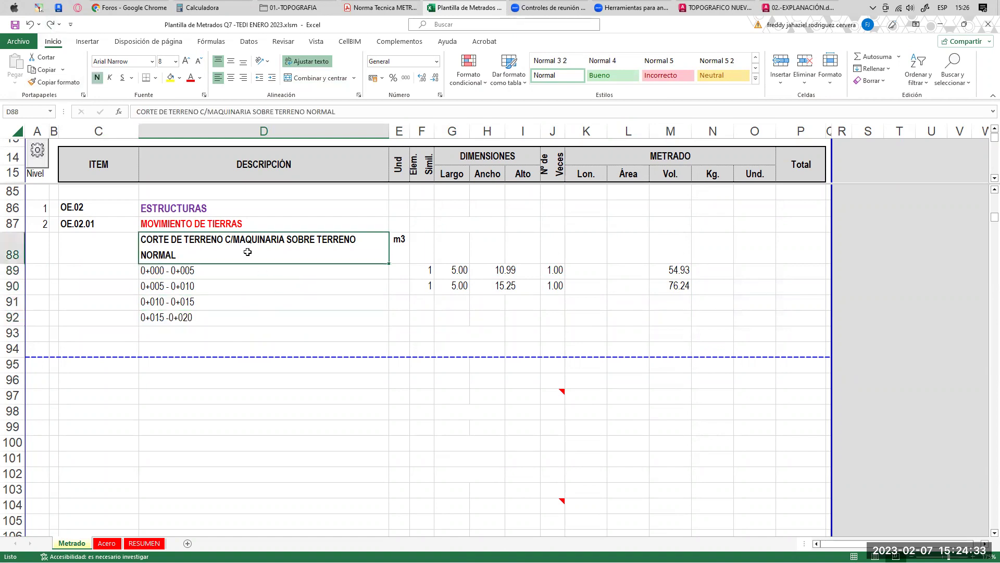
left_click(50, 248)
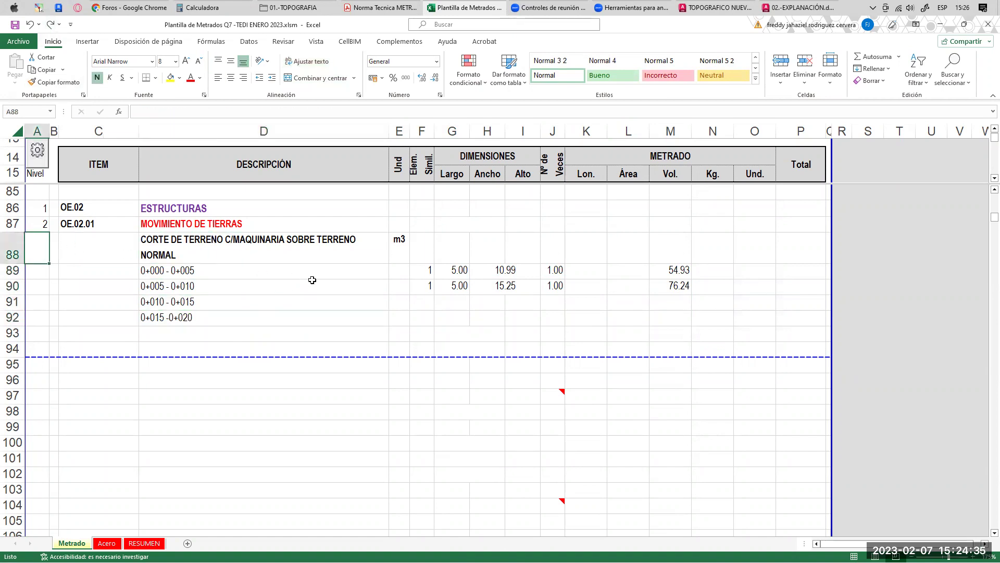
type("3")
left_click(83, 246)
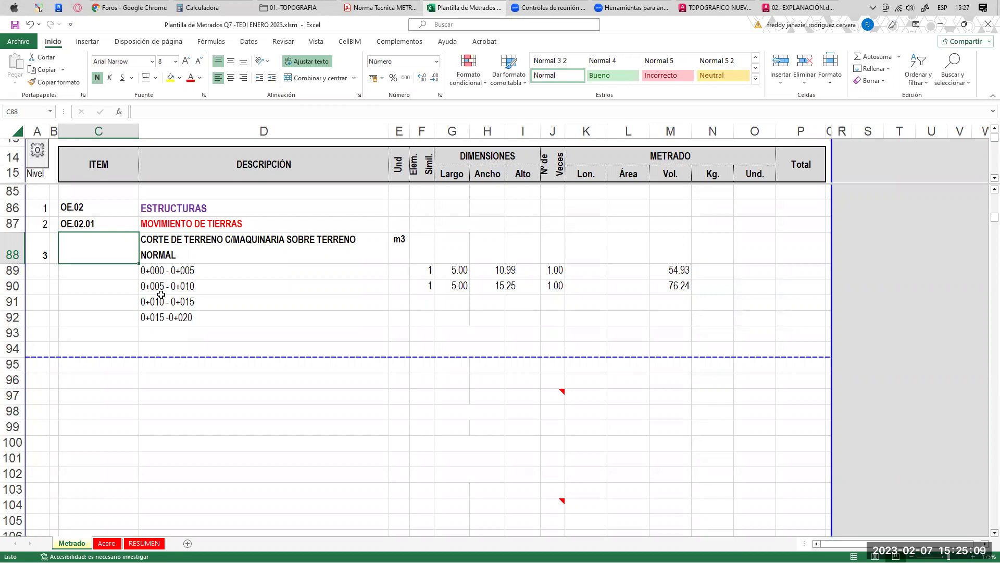
- Review the cut item's rows D88:M93 and check the average end-area method for cut in the Norma Tecnica METRADOS PDF
left_click(228, 281)
left_click(230, 247)
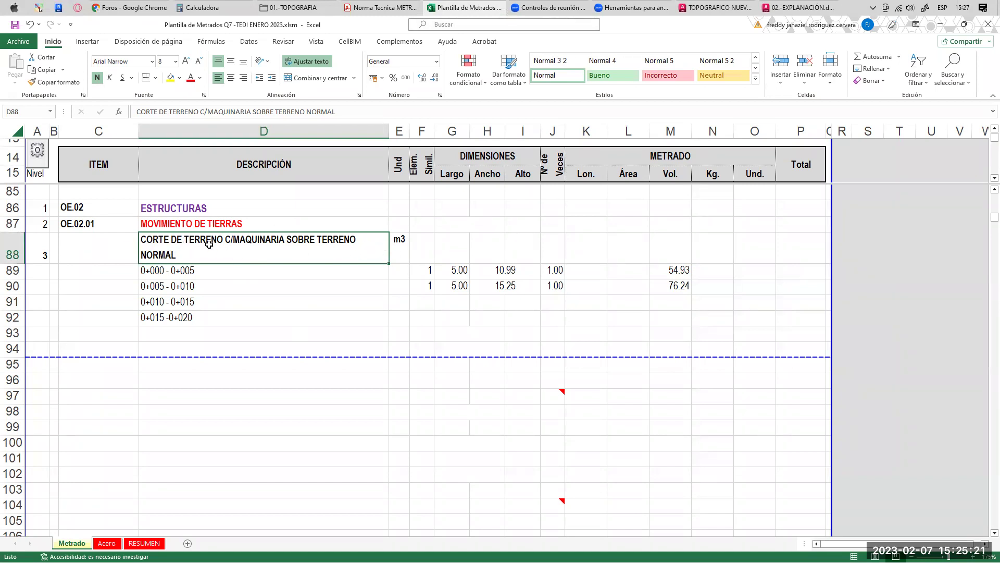
left_click_drag(188, 276, 681, 333)
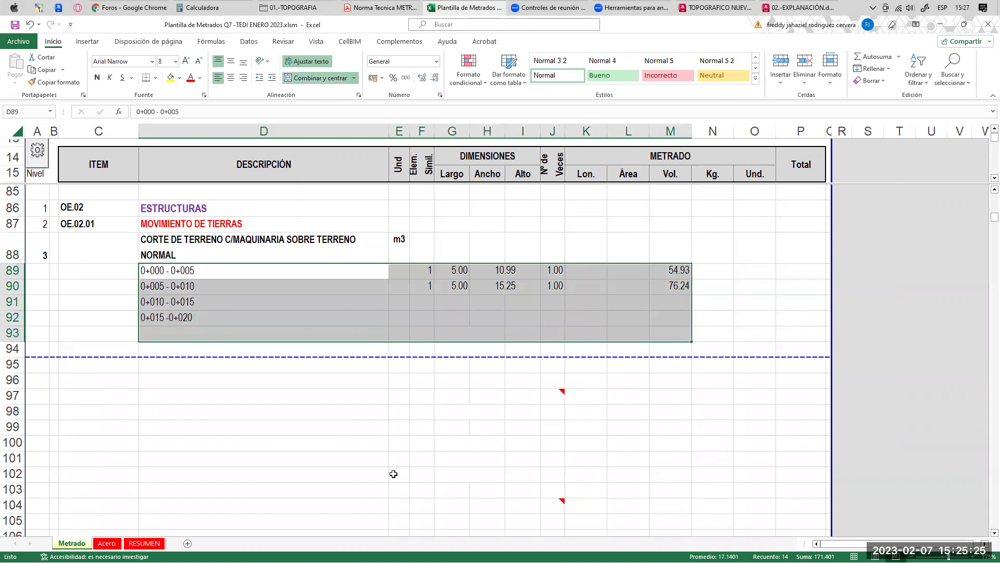
left_click(345, 349)
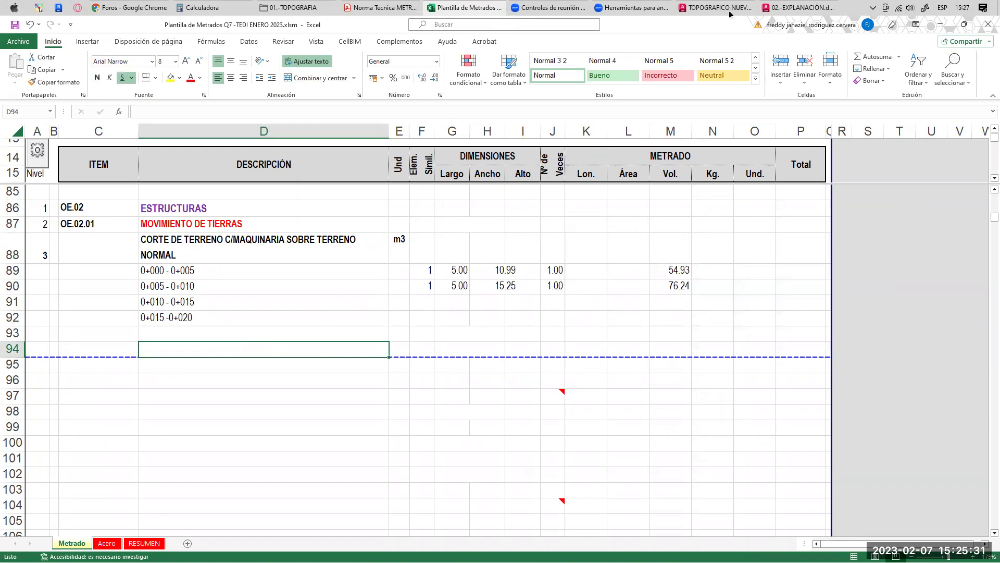
left_click(380, 7)
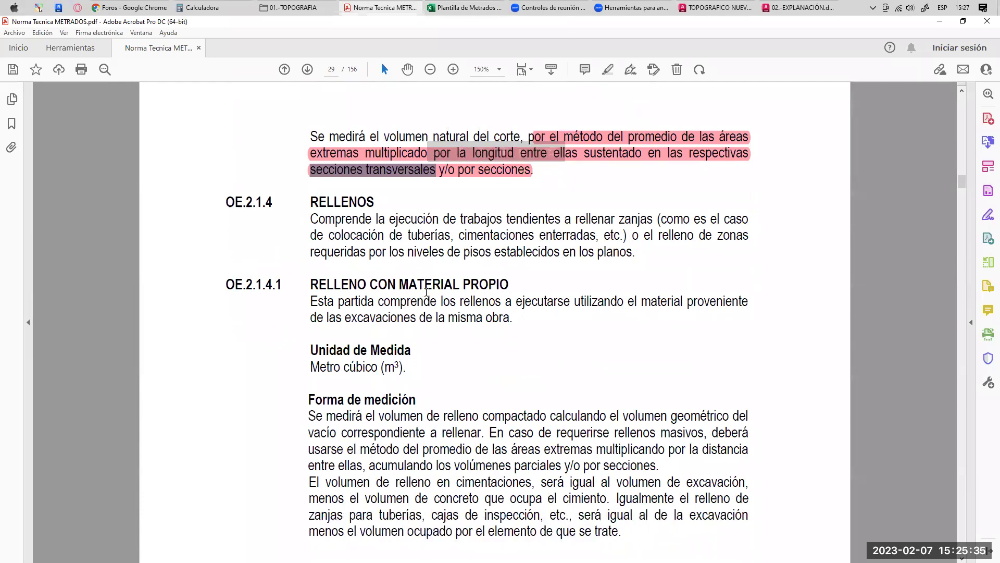
scroll(425, 292, "up", 1)
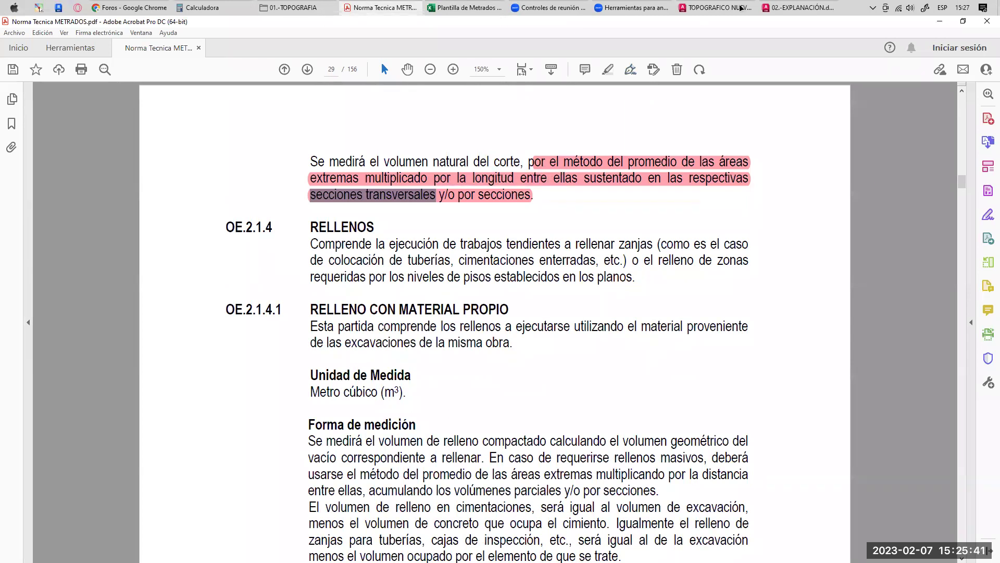
- Switch to the TOPOGRAFICO NUEVO OCCORO drawing and select the yellow terrain polyline near 0+020 to inspect the profile
left_click(716, 7)
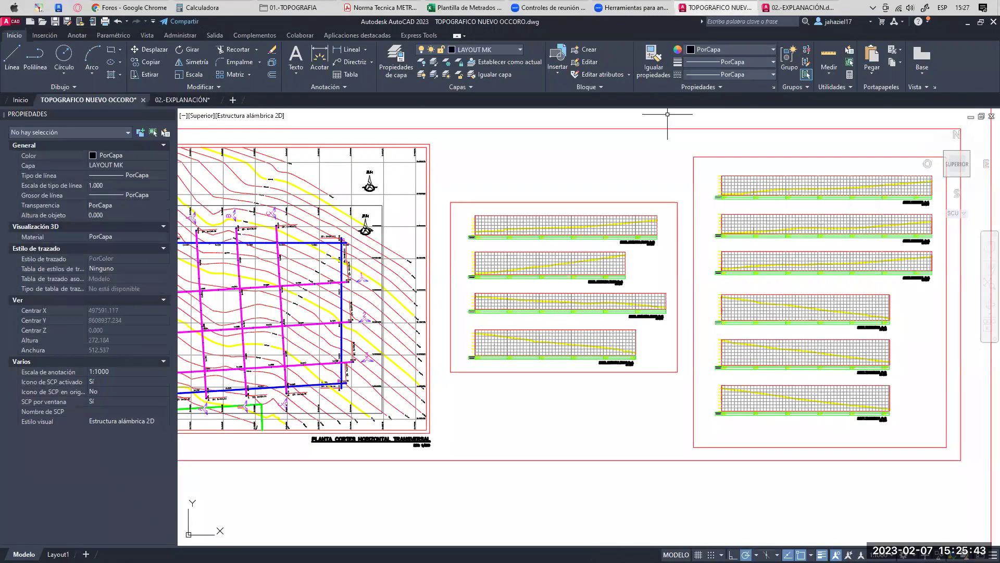
scroll(553, 244, "up", 10)
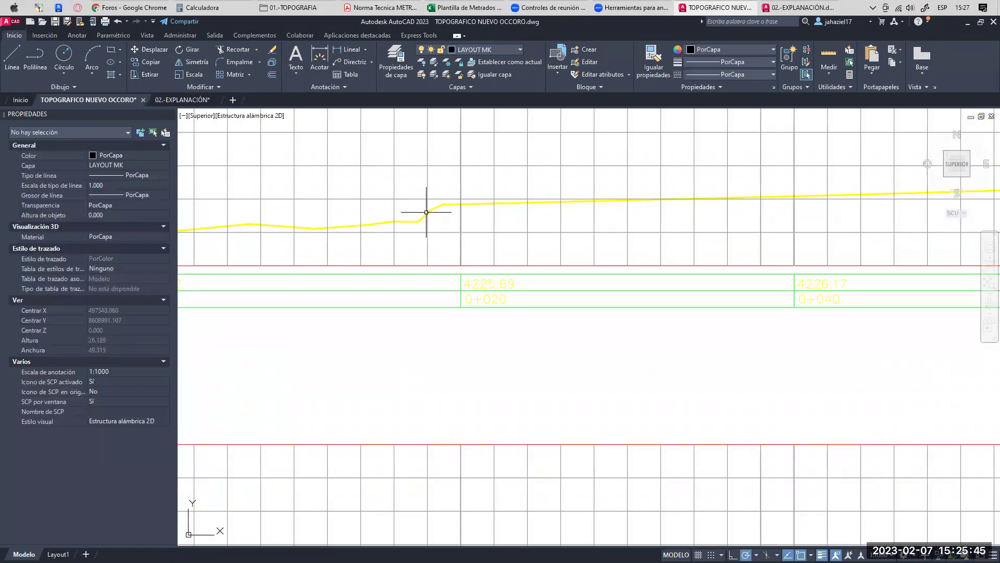
left_click(426, 214)
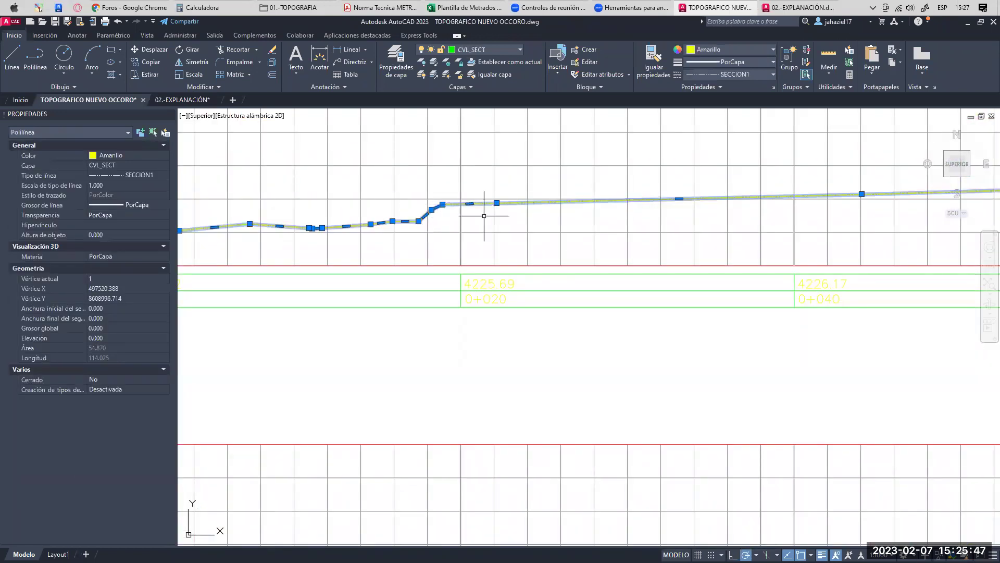
scroll(487, 215, "down", 2)
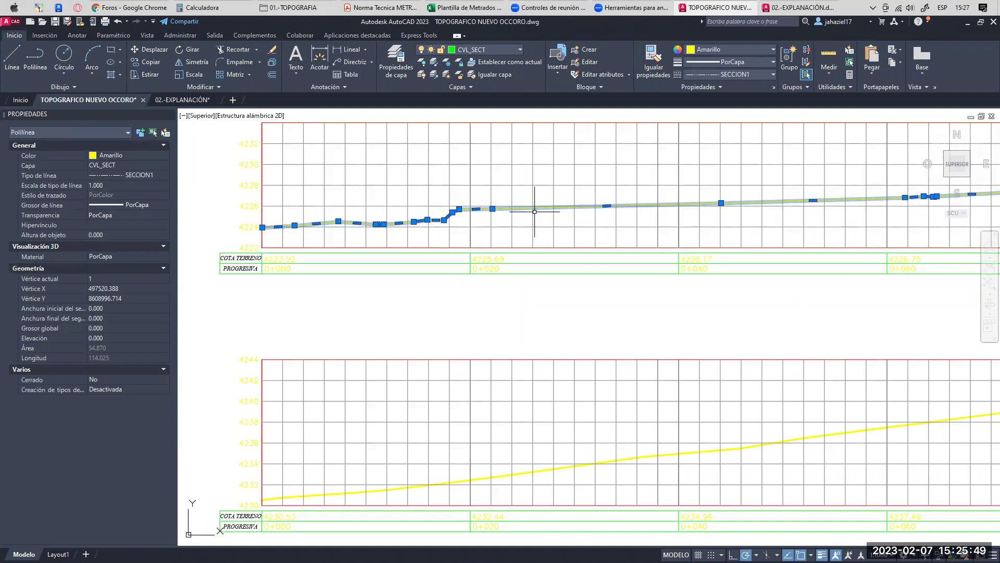
- Review section rows D89:M92 in Excel, then examine the blue cut hatch of a cross-section in 02.-EXPLANACIÓN
left_click(464, 7)
left_click_drag(178, 272, 675, 320)
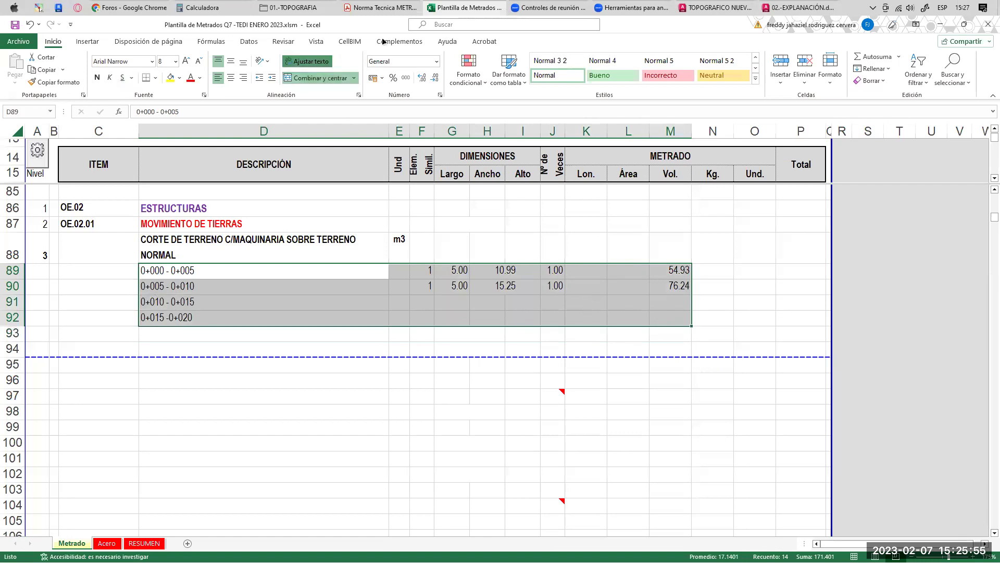
left_click(802, 7)
scroll(469, 266, "down", 4)
scroll(483, 151, "up", 6)
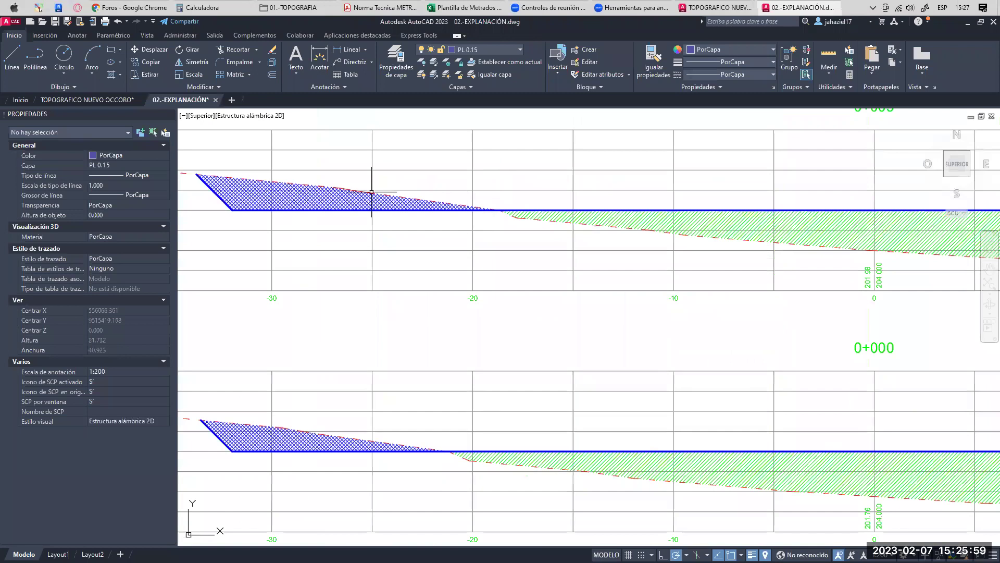
left_click(306, 186)
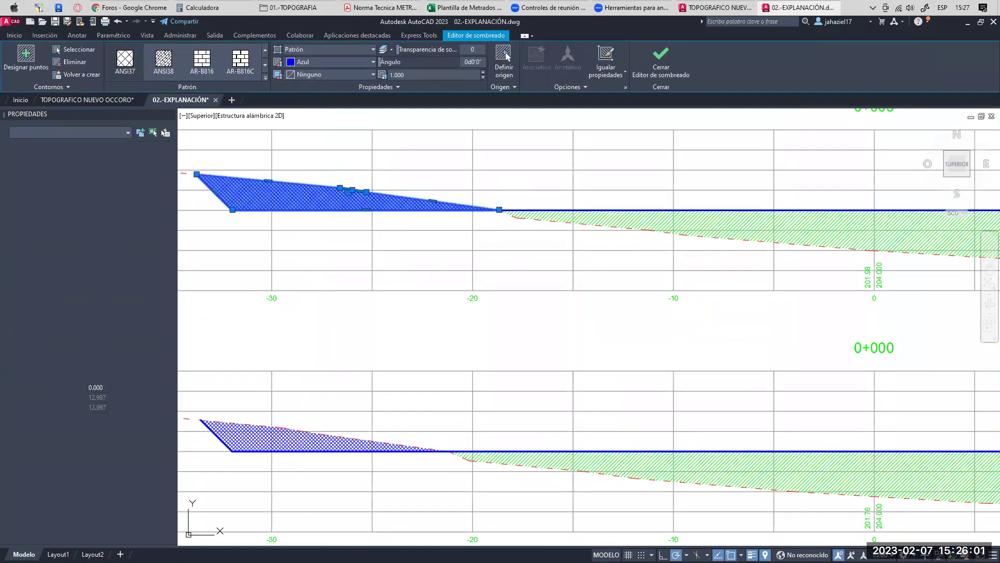
key("Escape")
- Return to TOPOGRAFICO NUEVO OCCORO and try to select the terrain line of Perfil Perímetro Tramo A-B near 0+020
left_click(719, 7)
scroll(459, 217, "up", 5)
left_click(413, 216)
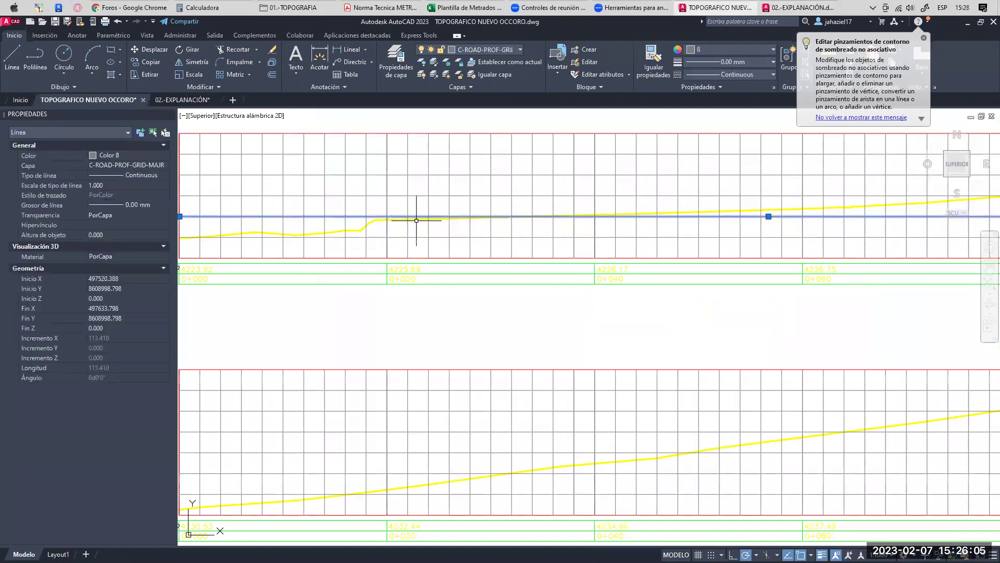
left_click(409, 217)
scroll(409, 217, "down", 2)
scroll(331, 211, "down", 2)
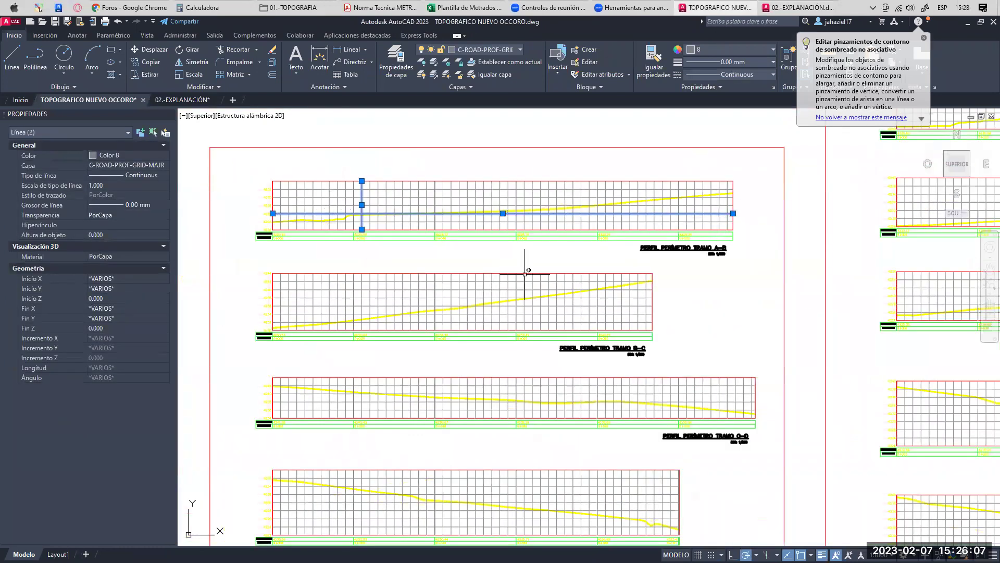
key("Escape")
- Select the yellow terrain polyline of Perfil Perímetro Tramo A-B near 0+060 and view it with the other perimeter profiles
scroll(536, 217, "up", 6)
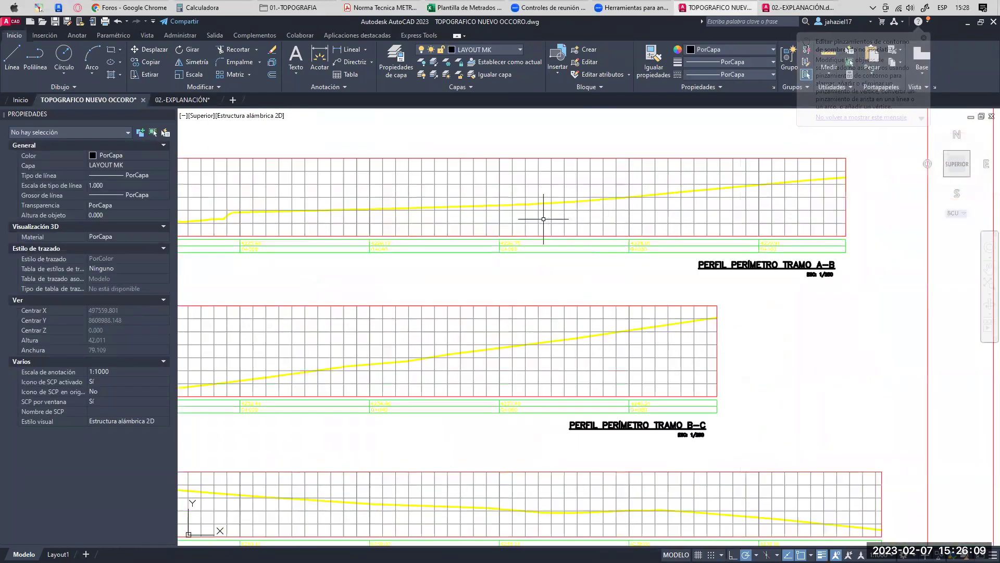
left_click(529, 191)
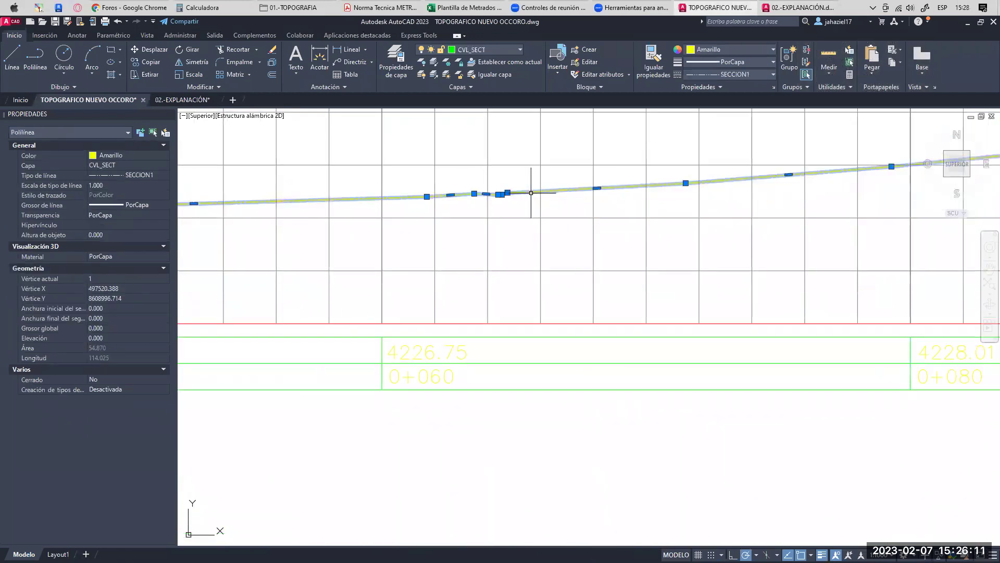
scroll(542, 188, "down", 4)
scroll(828, 164, "down", 2)
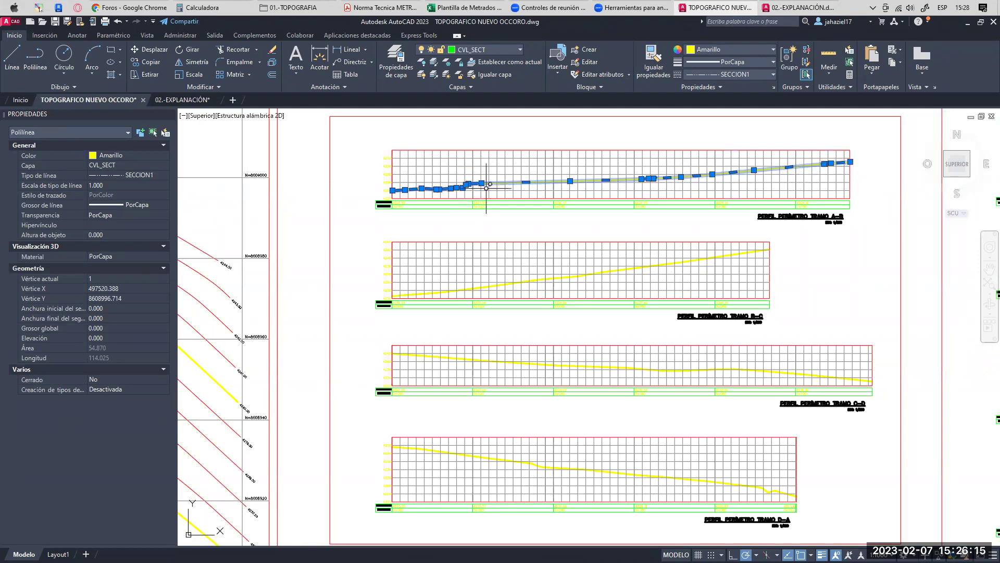
middle_click_drag(488, 185, 422, 191)
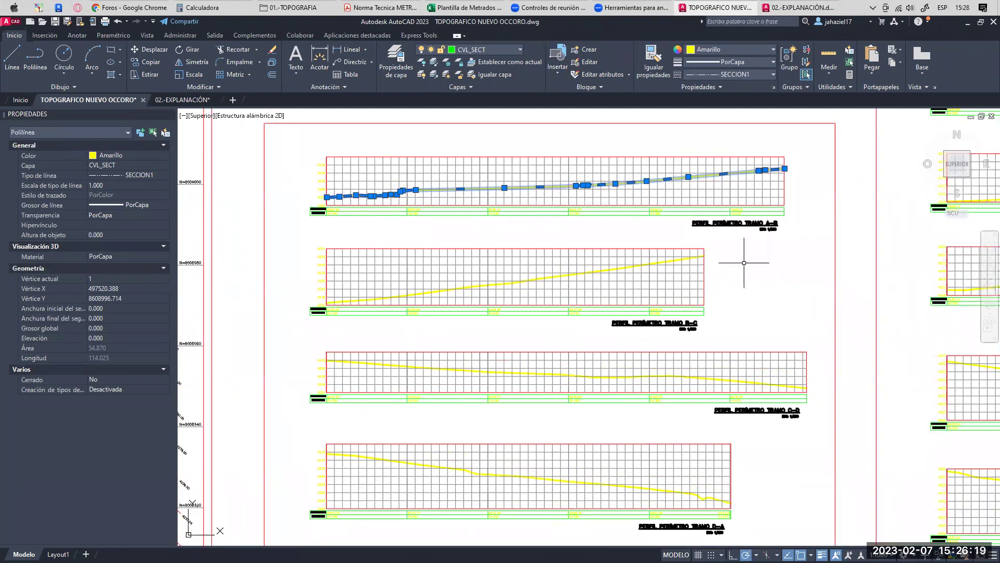
- Switch to the 02.-EXPLANACIÓN drawing and examine cross-sections 0+000 to 0+020 and the sheet layout, then check the cut item in Excel
key("Escape")
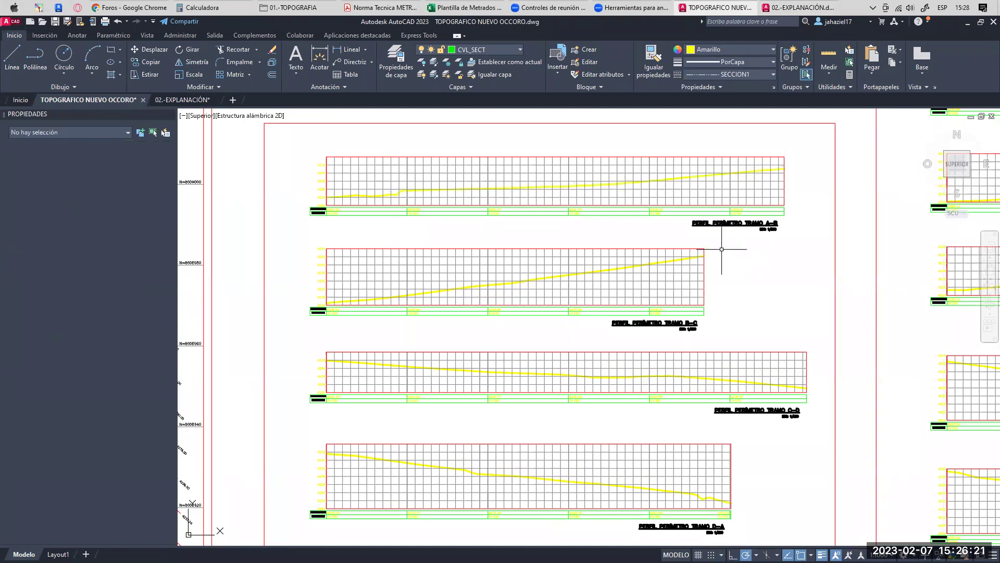
key("ctrl+Tab")
scroll(453, 236, "down", 8)
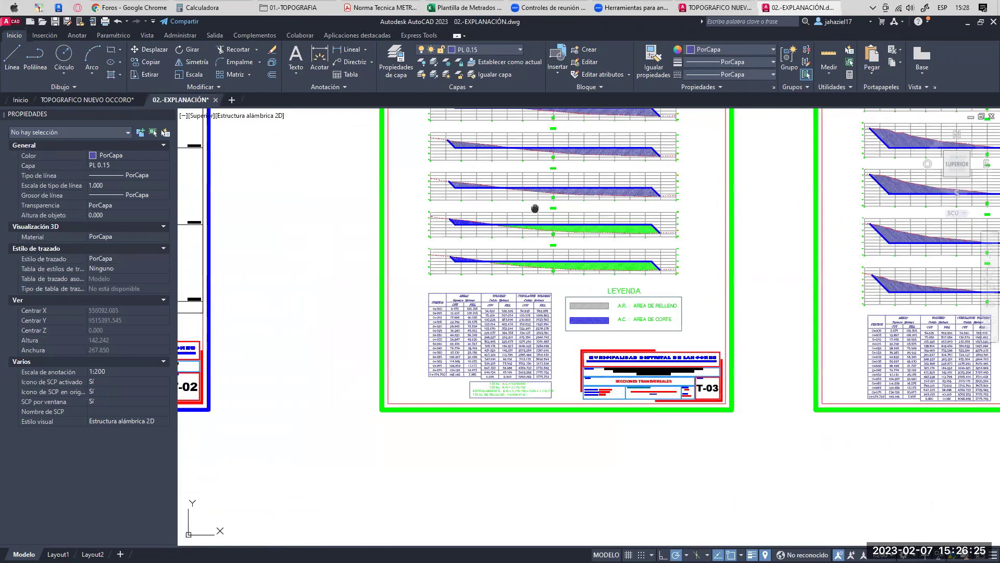
middle_click_drag(535, 208, 522, 254)
middle_click_drag(522, 201, 503, 230)
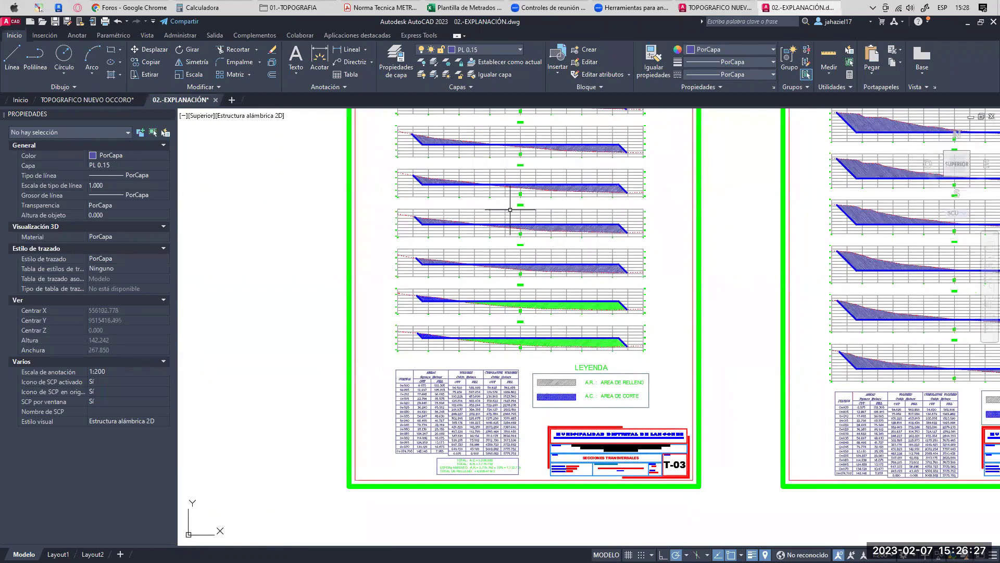
scroll(464, 219, "up", 4)
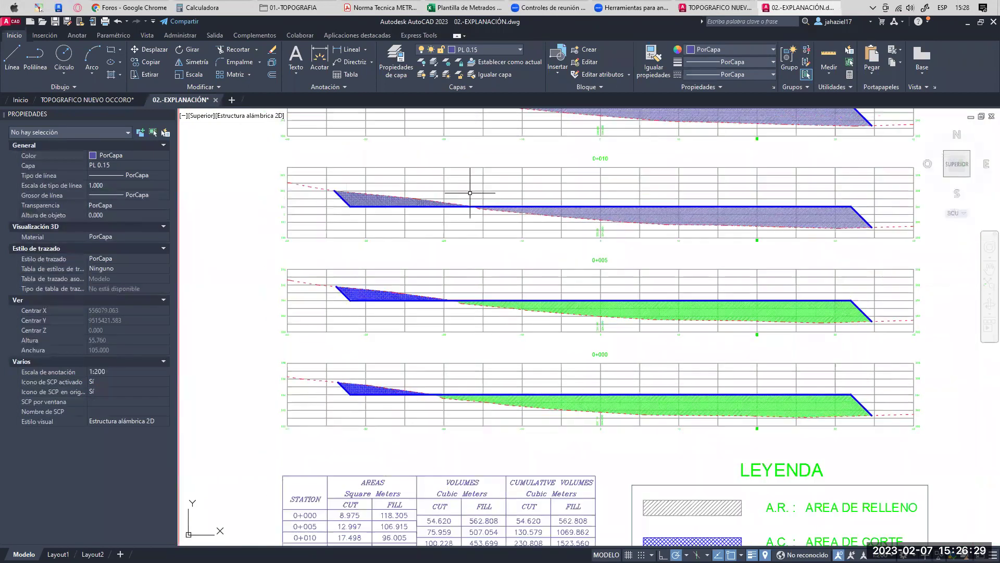
scroll(463, 245, "down", 8)
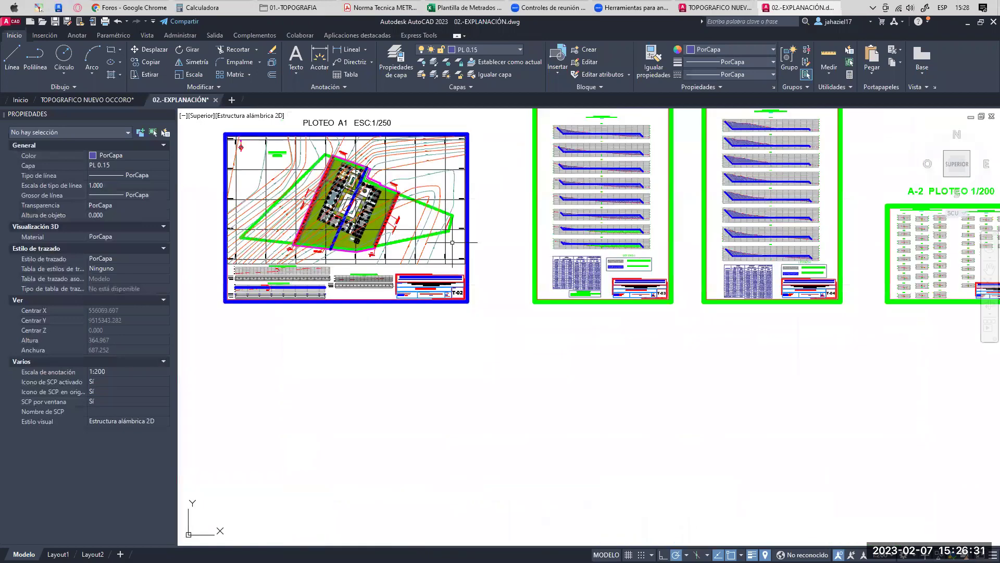
scroll(501, 224, "up", 8)
scroll(561, 259, "down", 8)
middle_click_drag(873, 246, 742, 267)
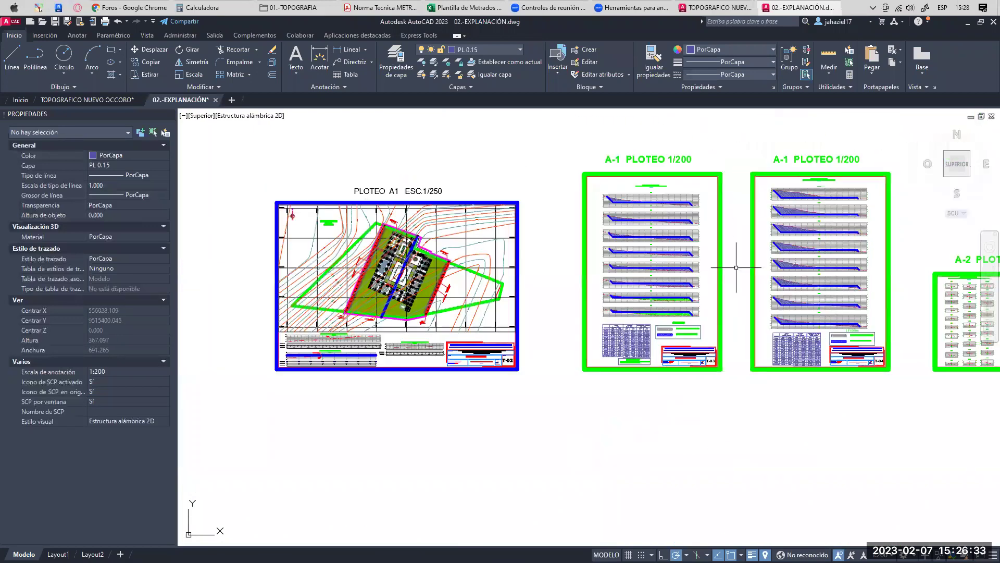
scroll(630, 269, "up", 8)
mouse_move(684, 279)
middle_mouse_down()
mouse_move(573, 276)
mouse_move(516, 292)
middle_mouse_up()
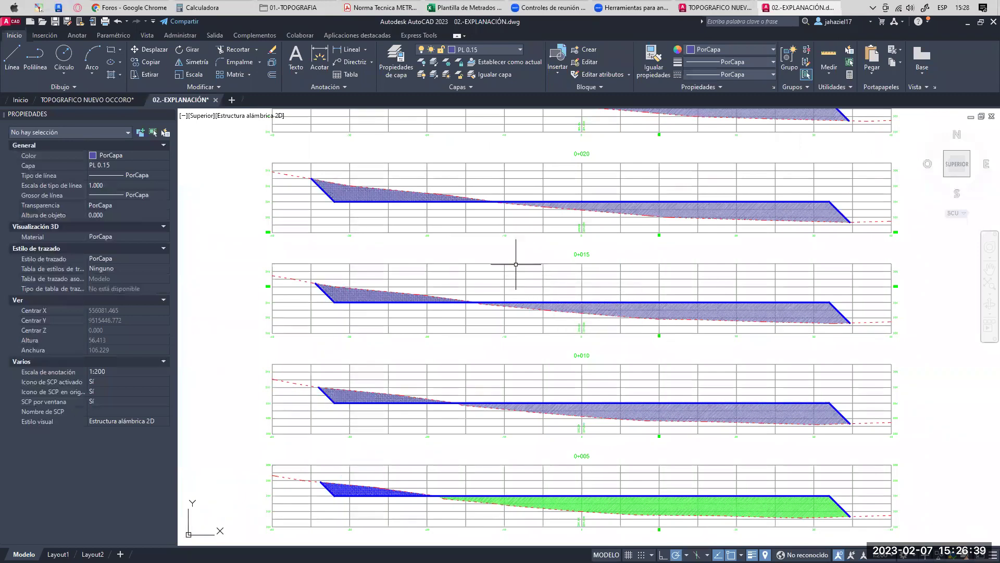
left_click(463, 7)
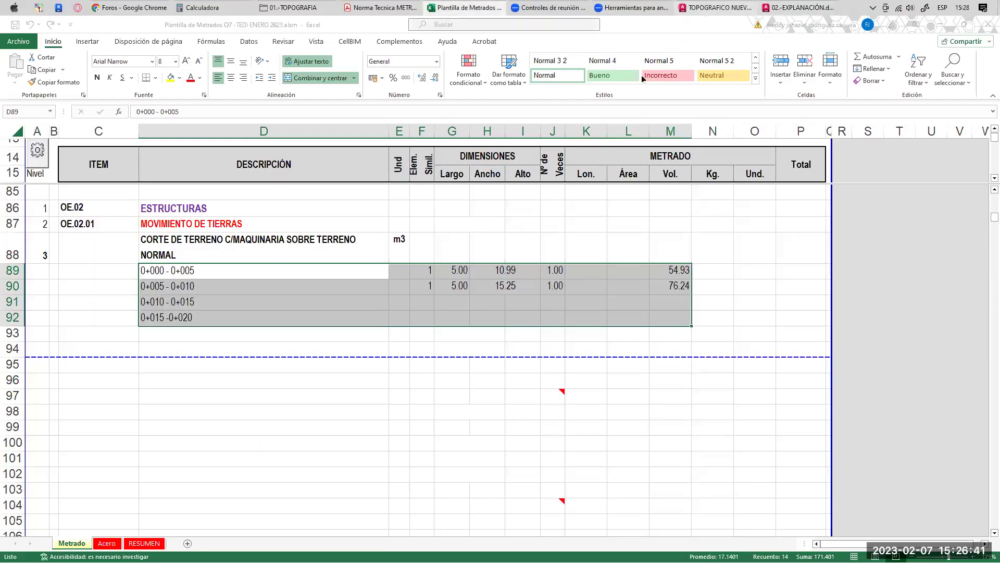
- In TOPOGRAFICO NUEVO OCCORO, draw a horizontal line about 112 m long across the grid of Perfil Perímetro Tramo A-B
left_click(716, 8)
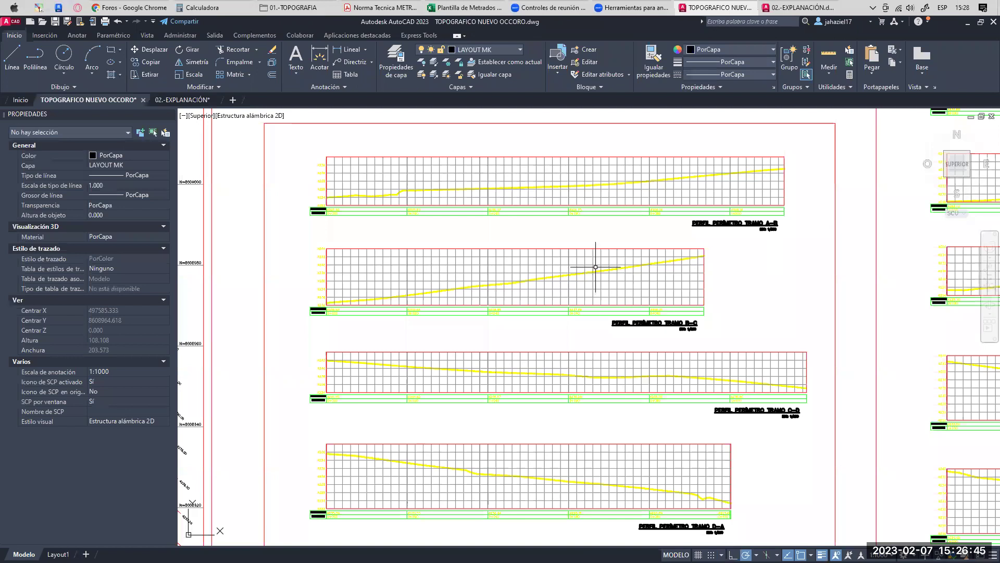
scroll(565, 223, "up", 1)
scroll(458, 190, "up", 1)
left_click(12, 56)
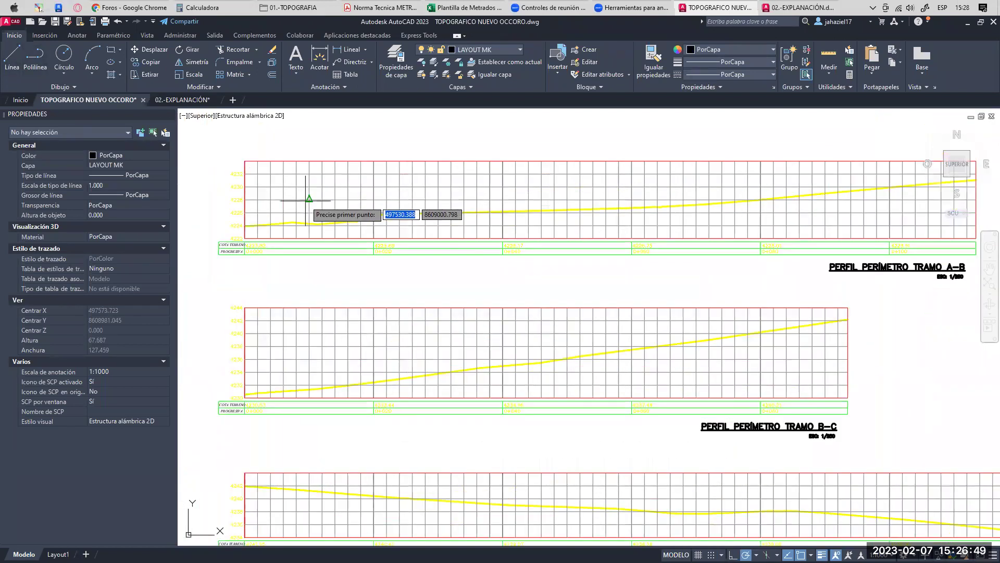
left_click(245, 200)
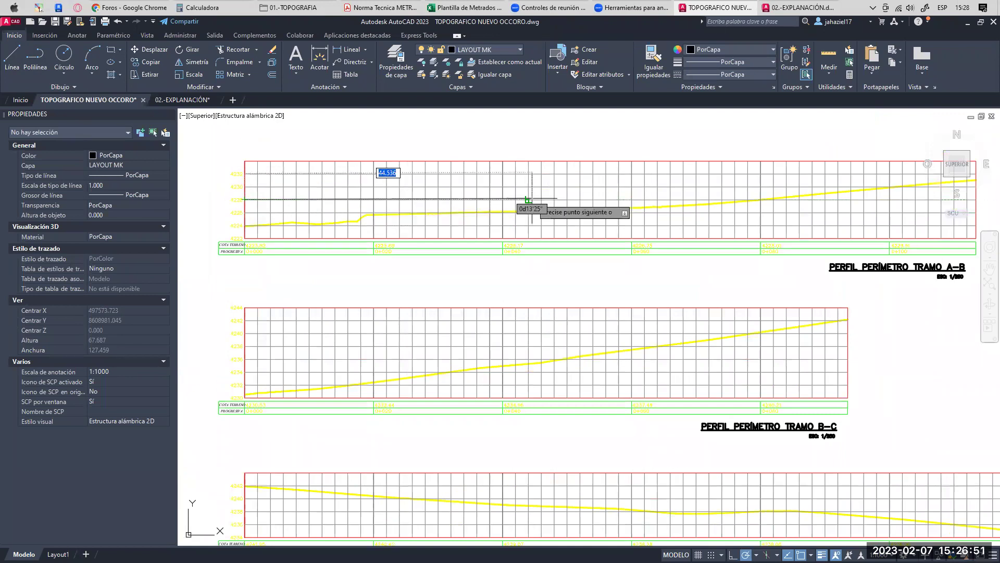
left_click(752, 213)
key("Escape")
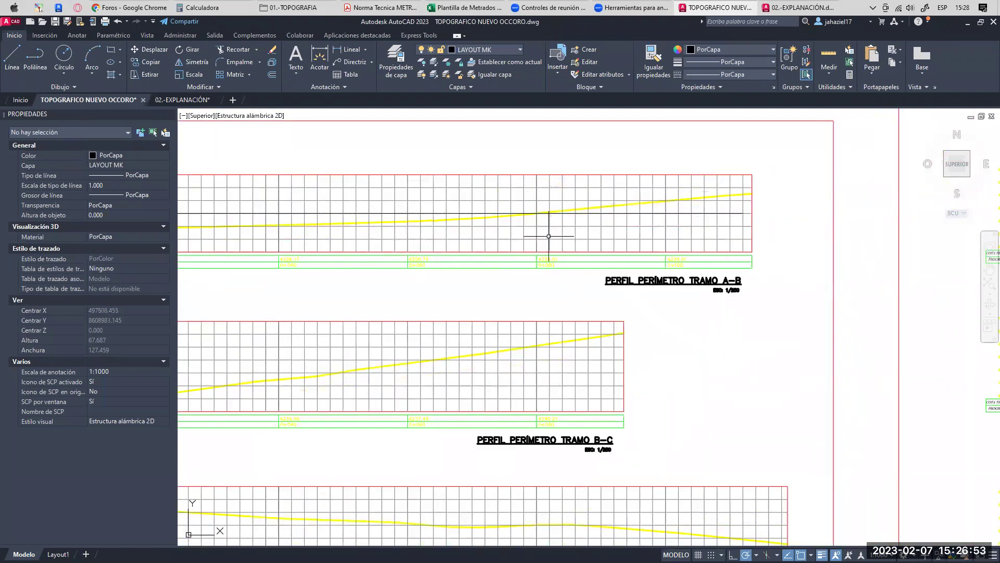
- Delete the 112 m horizontal line from Perfil Perímetro Tramo A-B
left_click(427, 212)
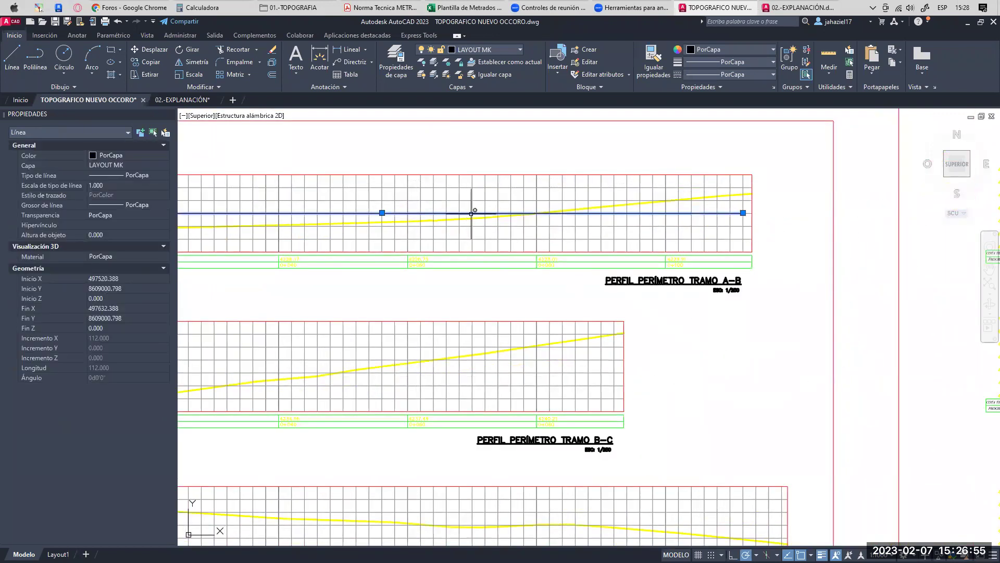
key("Delete")
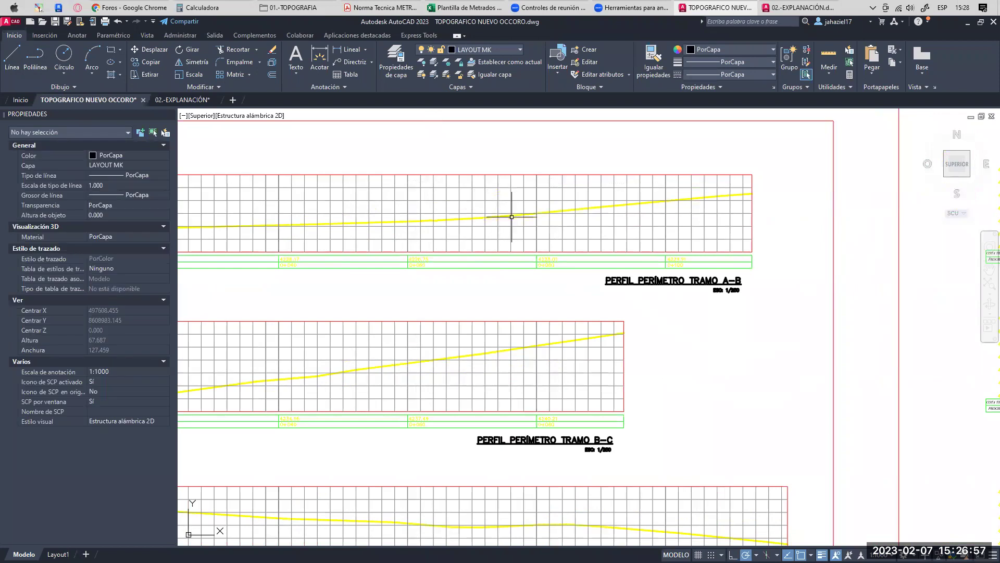
middle_click_drag(429, 220, 489, 196)
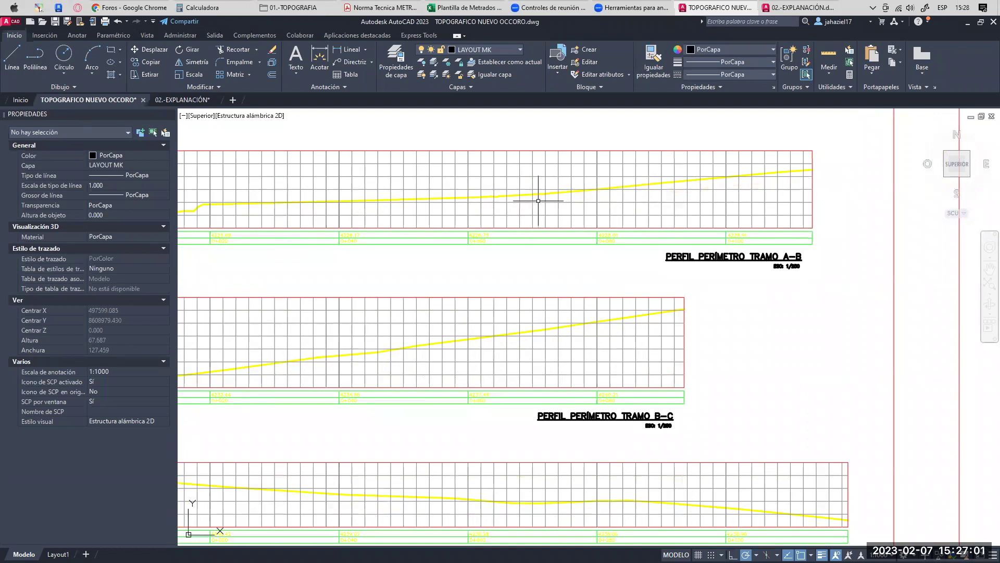
- Draw a horizontal line about 120 m long through the upper part of Perfil Perímetro Tramo A-B, extending past its end
scroll(530, 205, "down", 2)
left_click(11, 57)
left_click(269, 182)
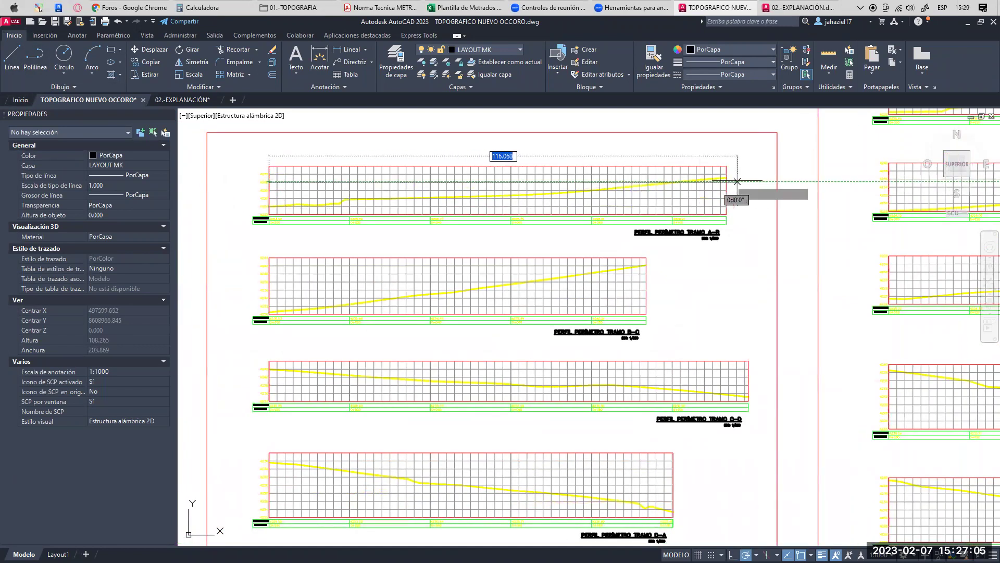
left_click(753, 181)
key("Return")
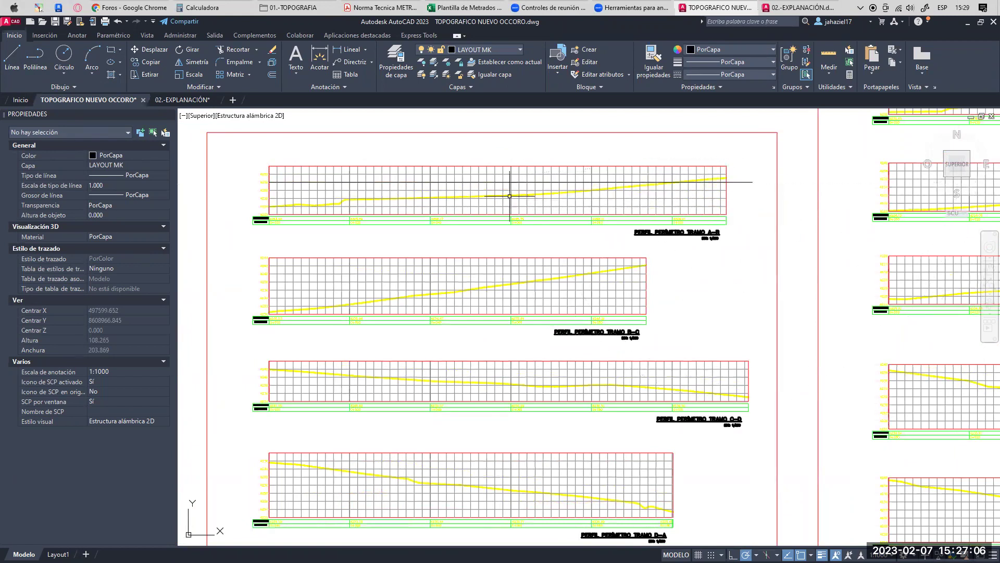
- Delete the 120 m horizontal line crossing Perfil Perímetro Tramo A-B
left_click(470, 182)
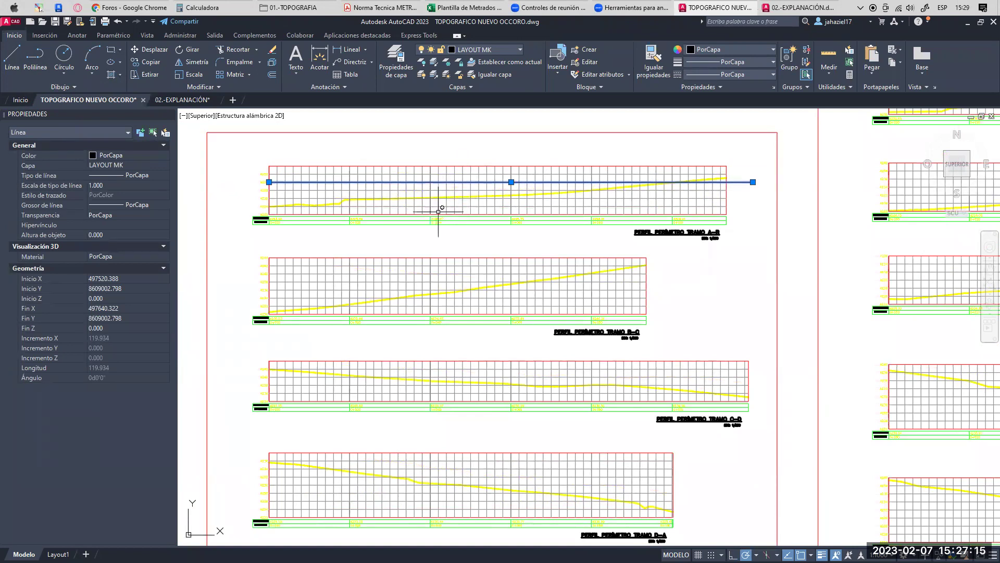
key("Delete")
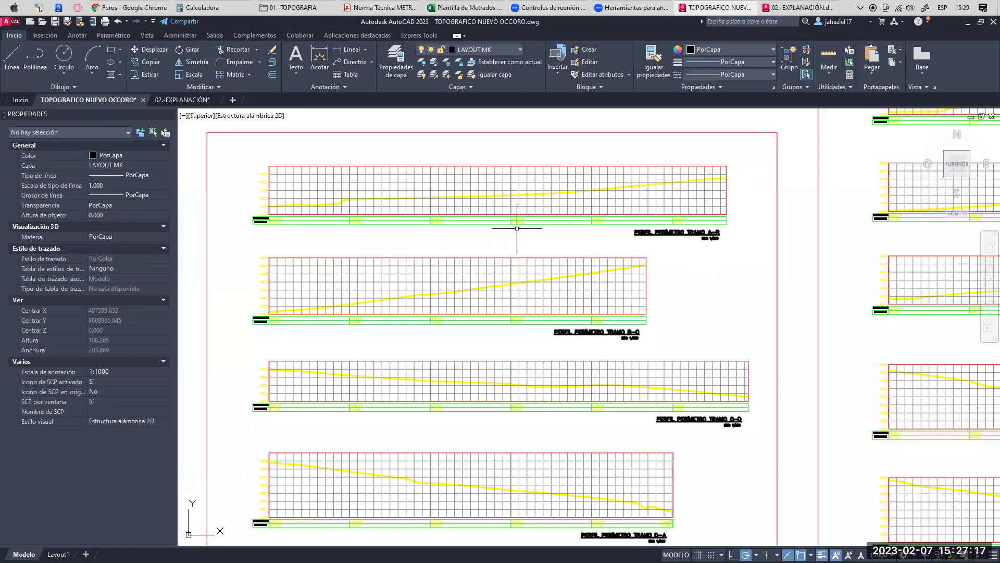
middle_click_drag(516, 221, 503, 209)
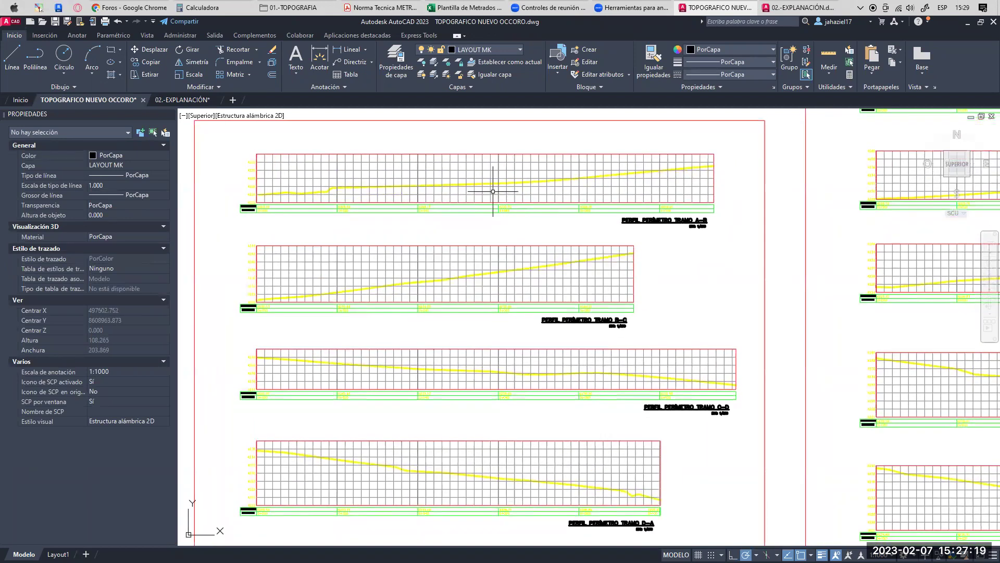
- Switch to the Excel workbook and review the machine cut item and its section rows in D88:L92
left_click(464, 7)
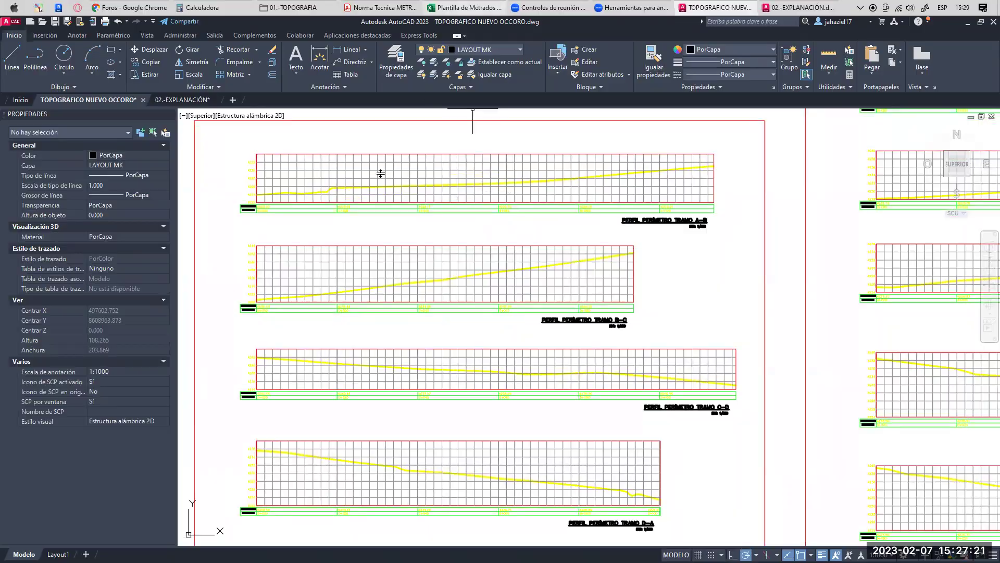
left_click_drag(238, 249, 647, 318)
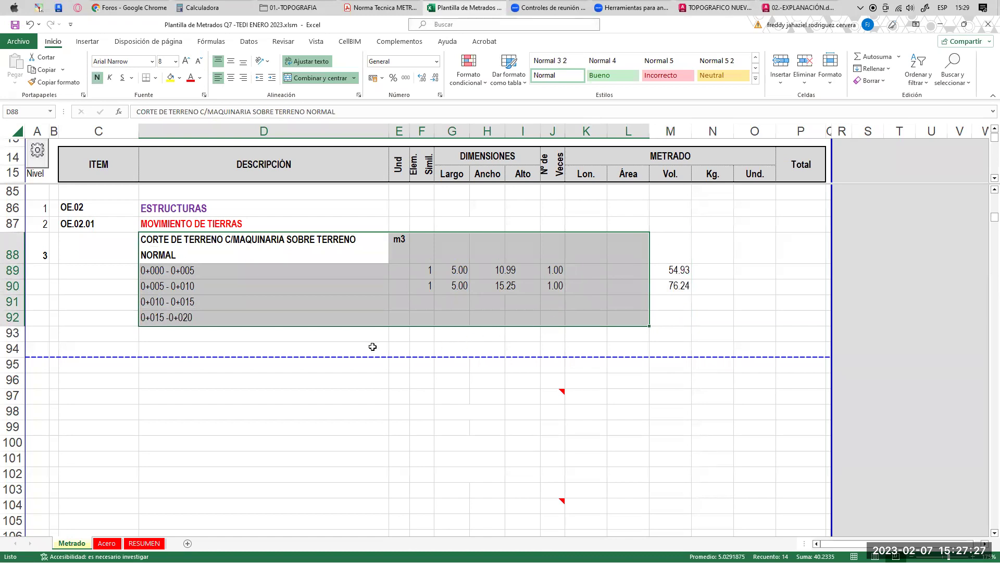
left_click(211, 347)
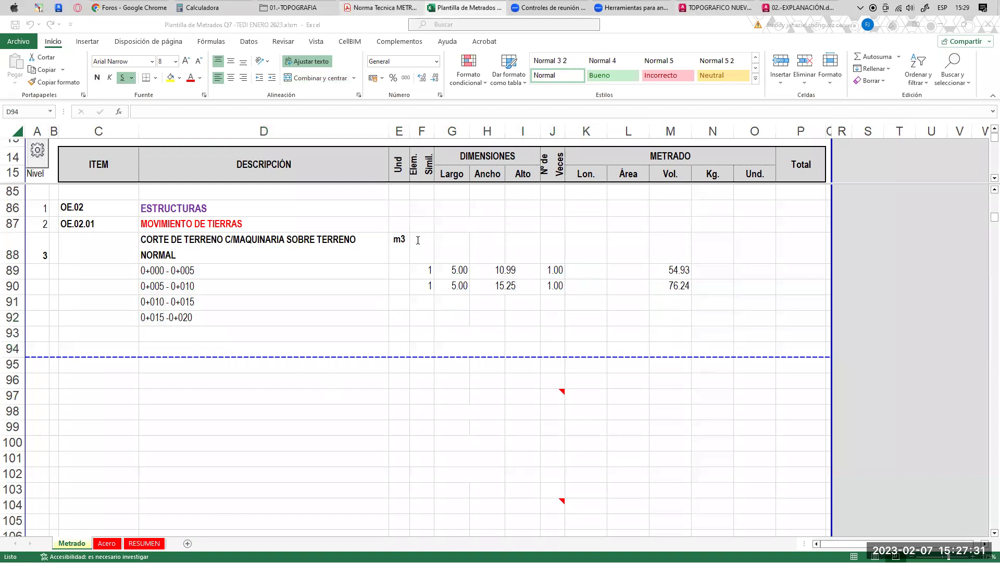
- Switch to the Norma Técnica METRADOS PDF and read section OE.2.1.4 RELLENOS, marking its heading and opening text
left_click(380, 8)
scroll(342, 219, "down", 1)
left_click_drag(311, 177, 389, 181)
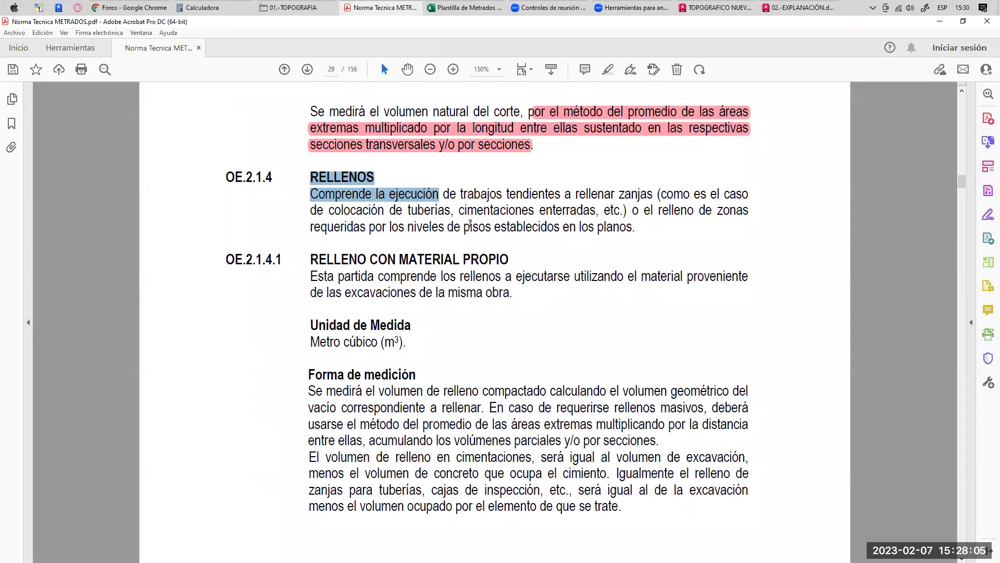
left_click(470, 224)
left_click_drag(312, 178, 371, 195)
left_click(410, 227)
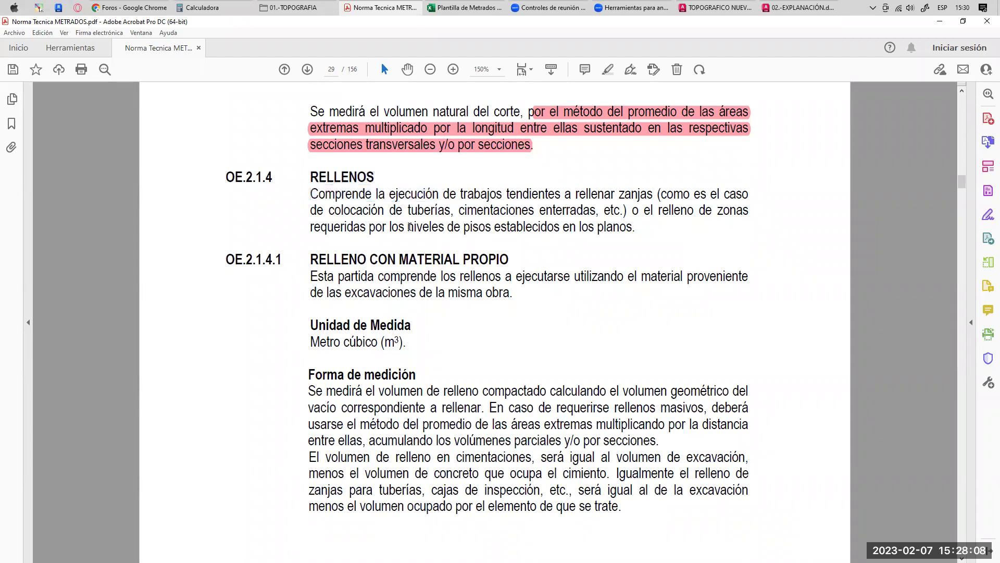
- Switch to 02.-EXPLANACIÓN and select the green fill hatches of cross-sections 0+005 and 0+000 to inspect them
left_click(785, 7)
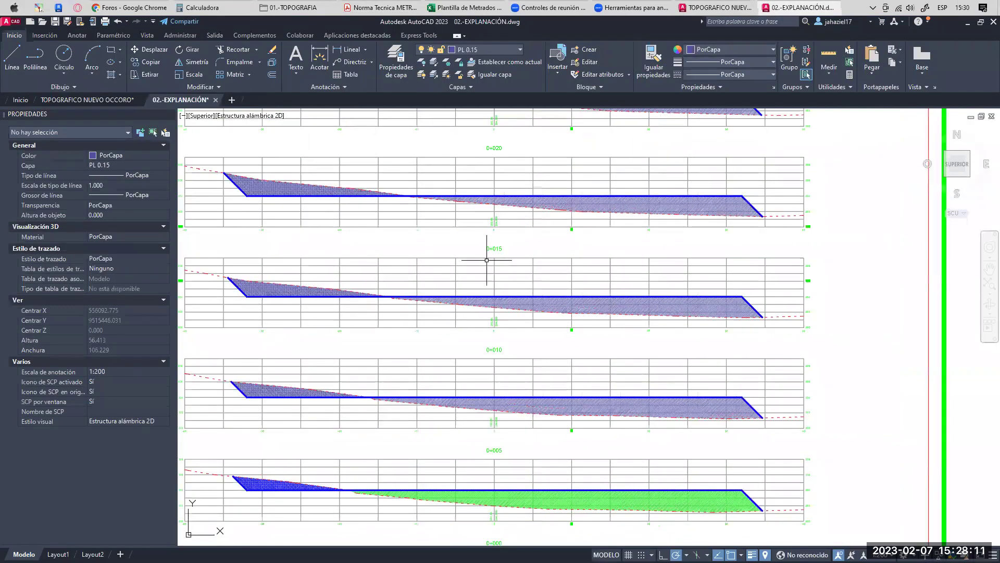
middle_click_drag(488, 281, 488, 127)
middle_click_drag(543, 295, 545, 137)
middle_click_drag(509, 275, 511, 264)
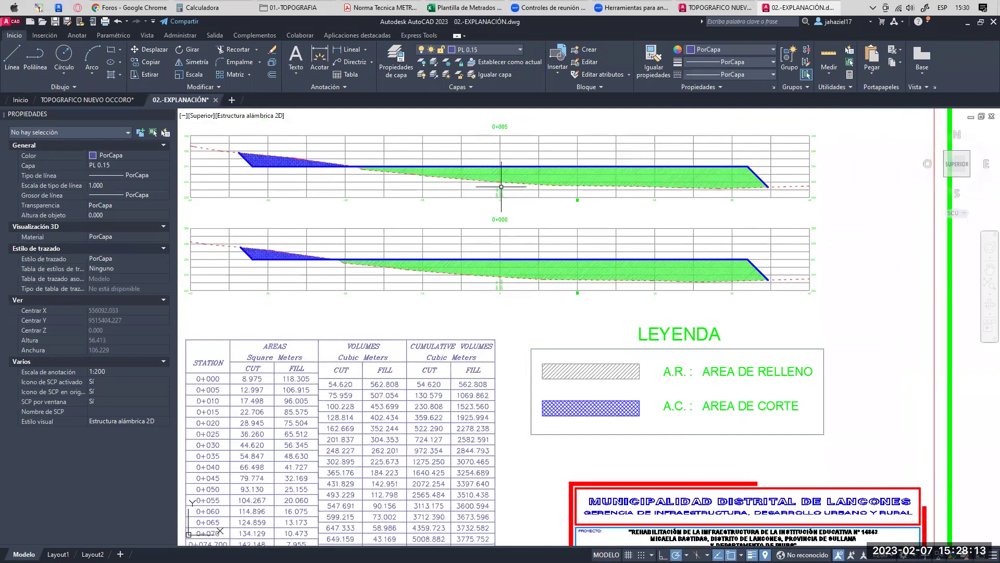
left_click(498, 177)
scroll(490, 171, "up", 2)
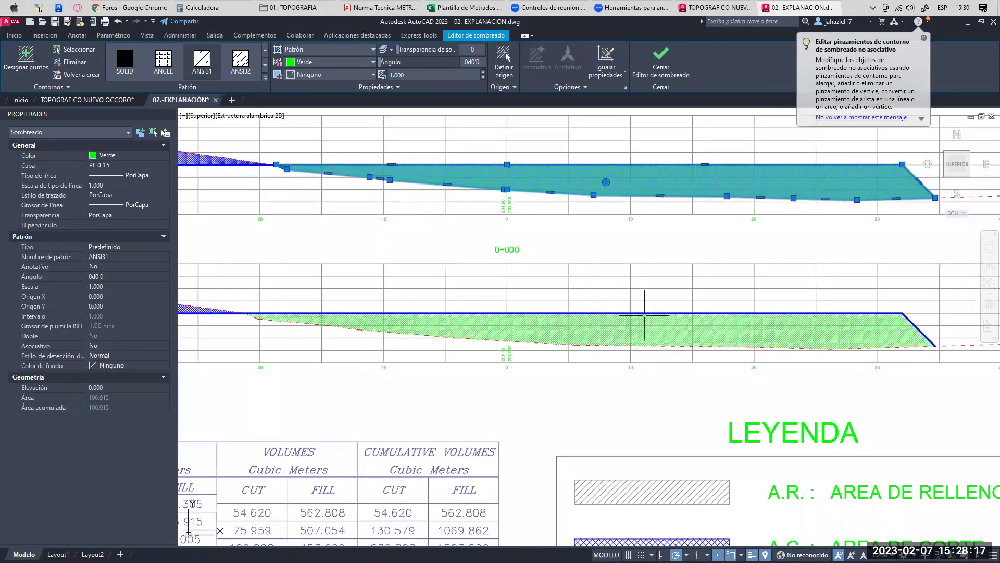
middle_click_drag(644, 315, 649, 240)
left_click(614, 246)
middle_click_drag(425, 252, 459, 229)
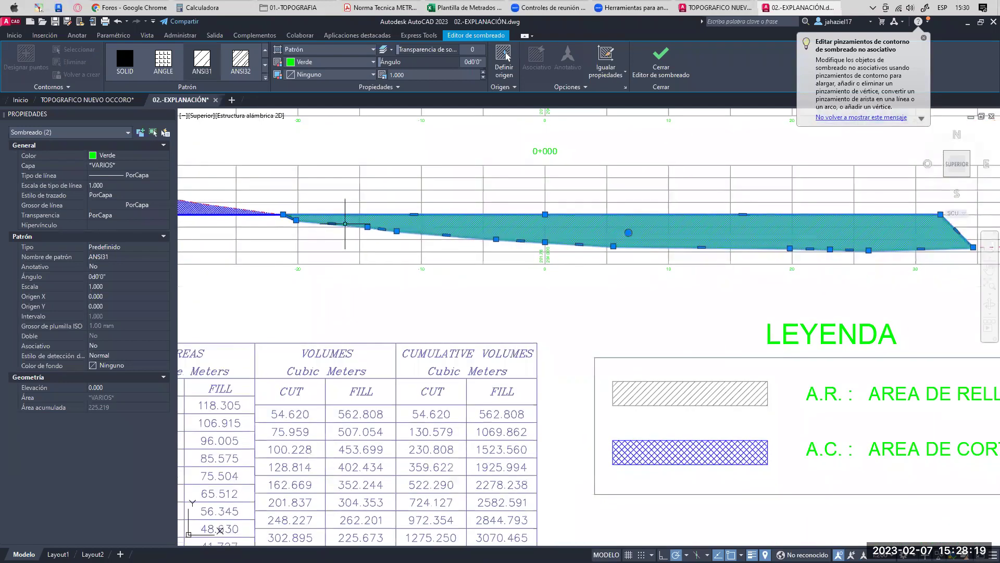
scroll(378, 213, "up", 6)
key("Escape")
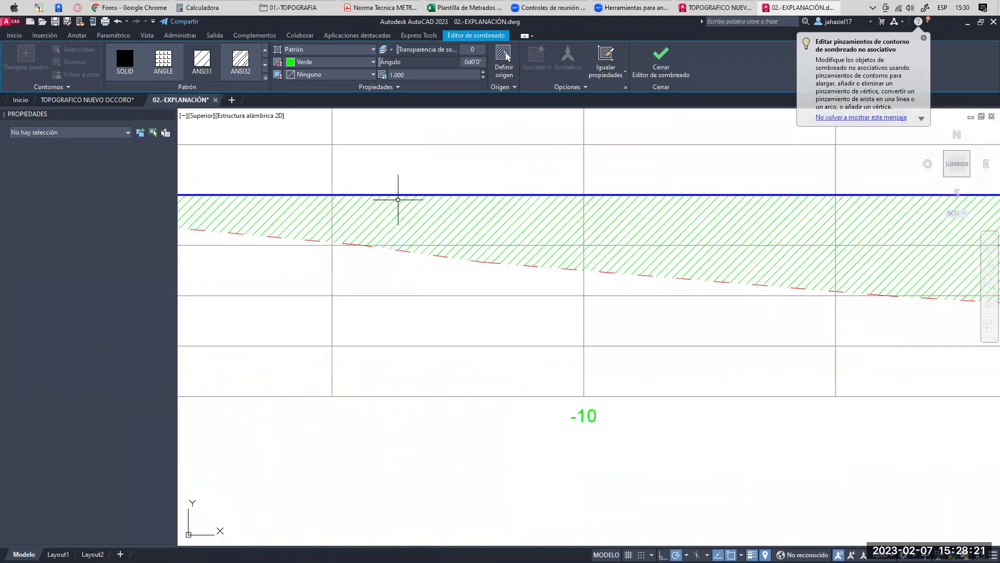
- Select the blue platform polyline of cross-section 0+000 near offset -10 to inspect its properties
left_click(399, 196)
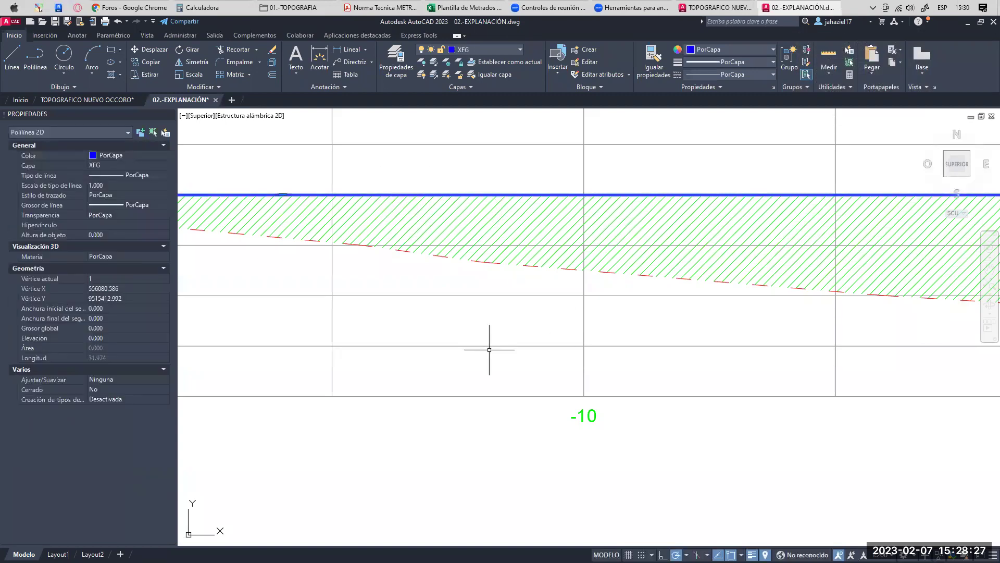
middle_click_drag(487, 350, 487, 340)
key("Escape")
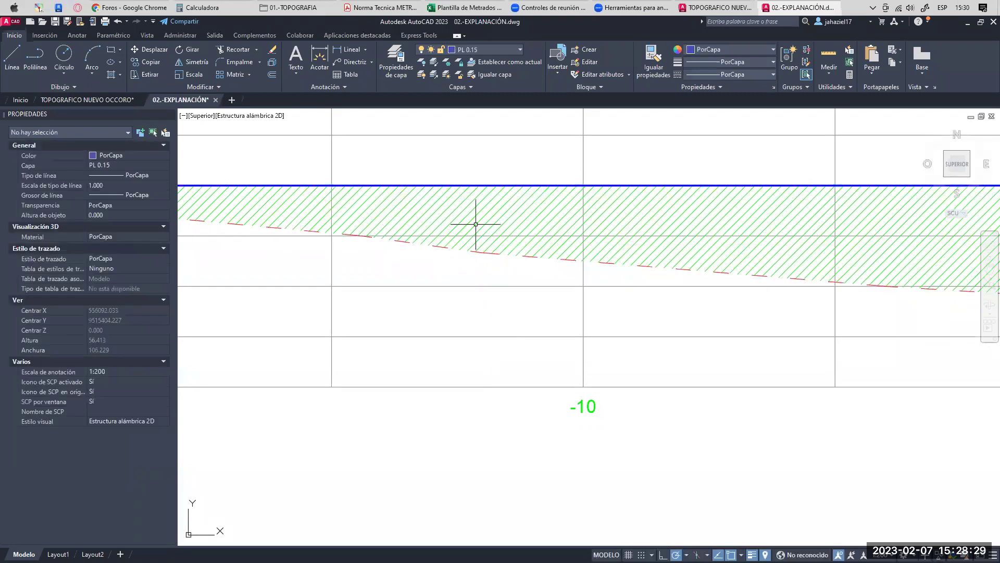
- Select the green fill hatch of cross-section 0+000 on its own and compare it with the areas and volumes table
left_click(478, 221)
scroll(396, 208, "down", 2)
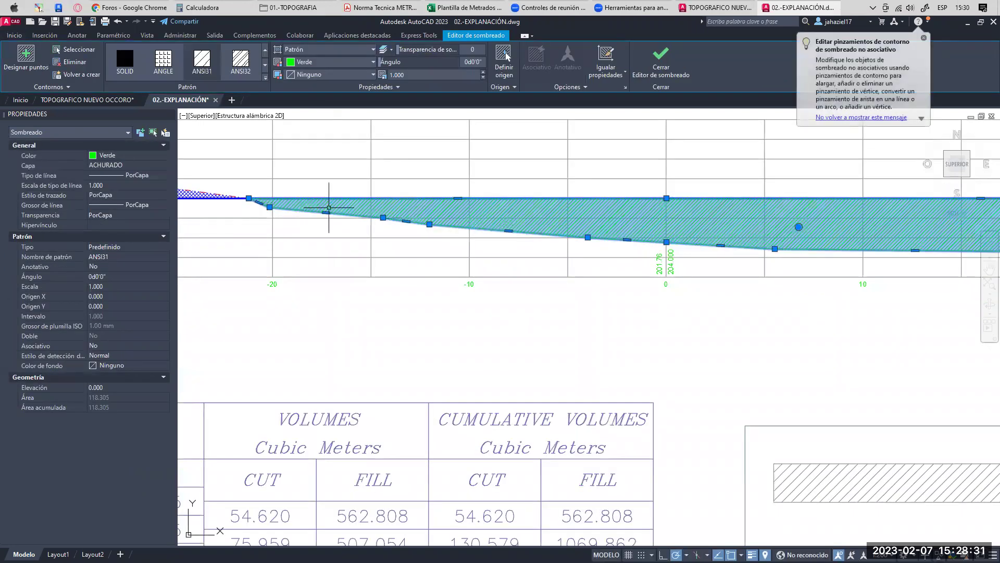
scroll(486, 219, "down", 4)
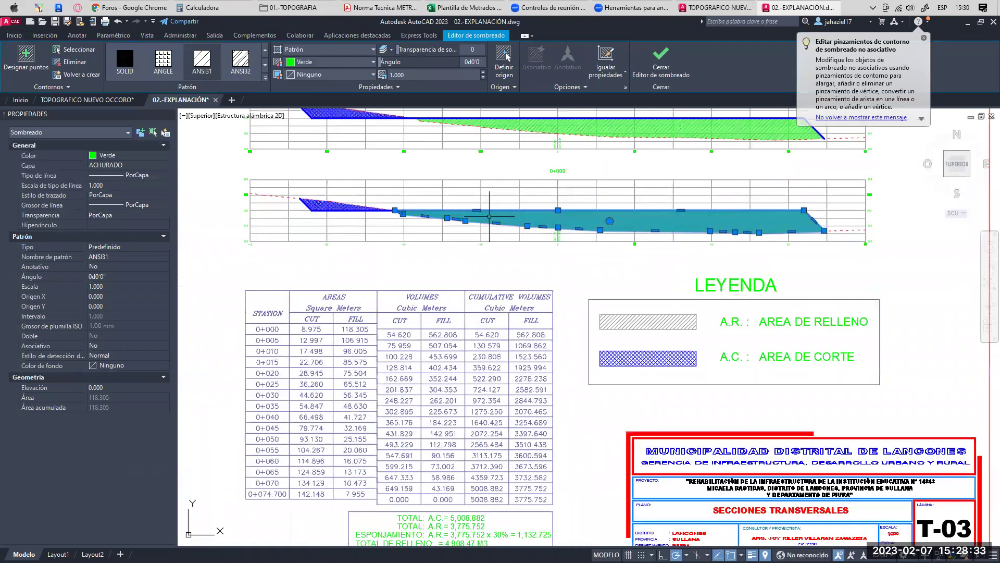
key("Escape")
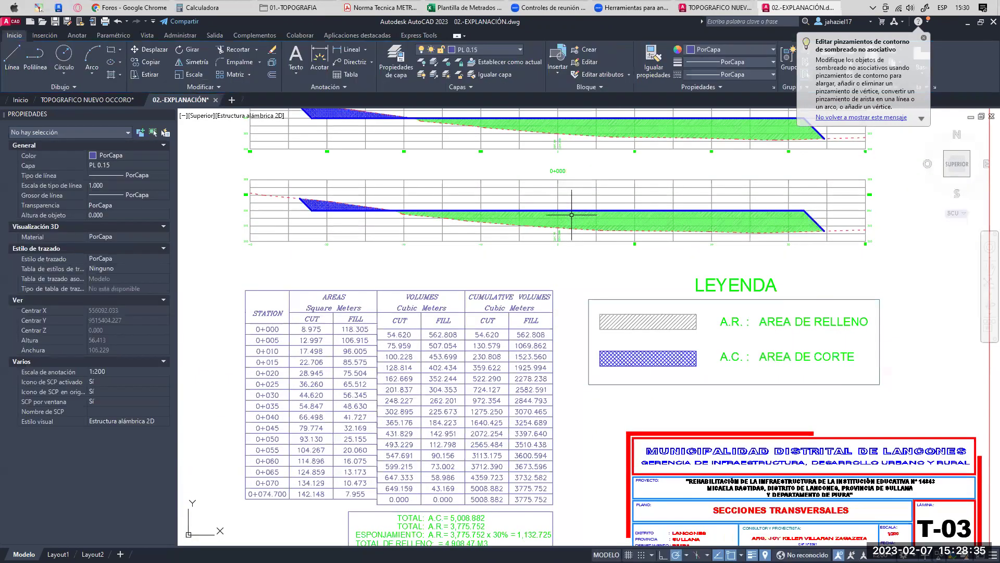
- Switch to the Metrados workbook and enter RELLENO PARA TERRAPLENES C/MATERIAL PROPIO COMPACTADO in D94, formatted bold
middle_click_drag(563, 201, 562, 257)
scroll(631, 385, "up", 3)
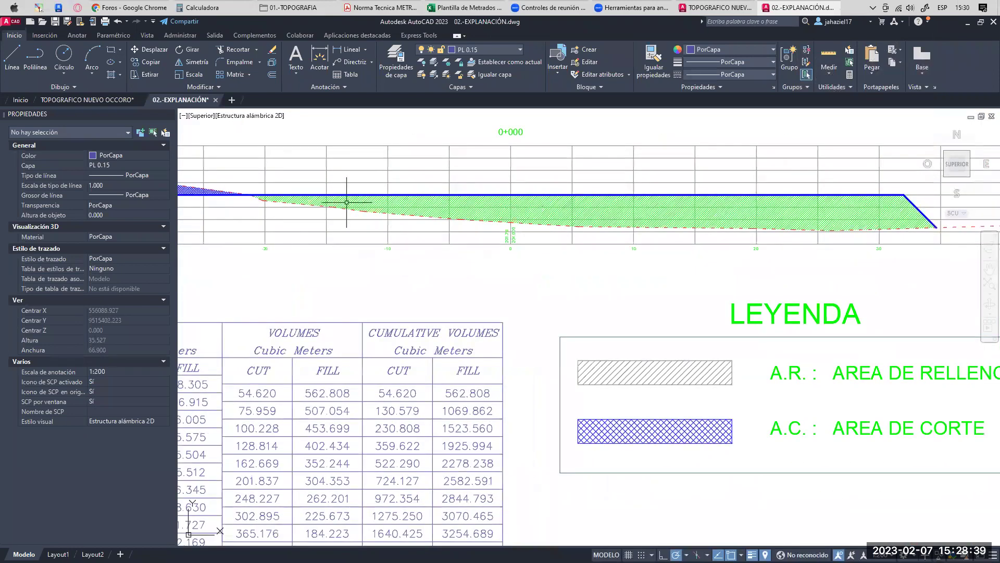
key("alt+Tab")
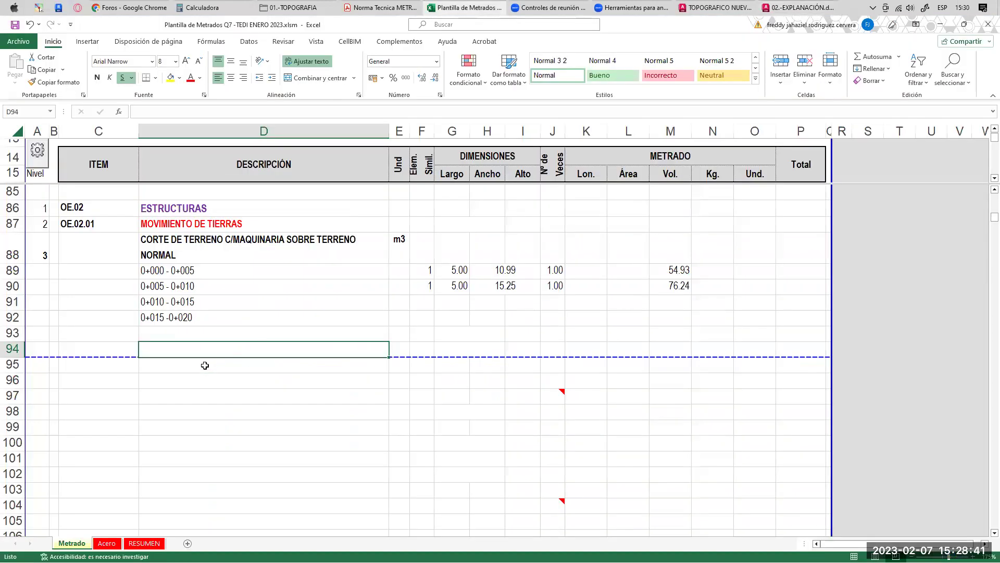
type("RRE")
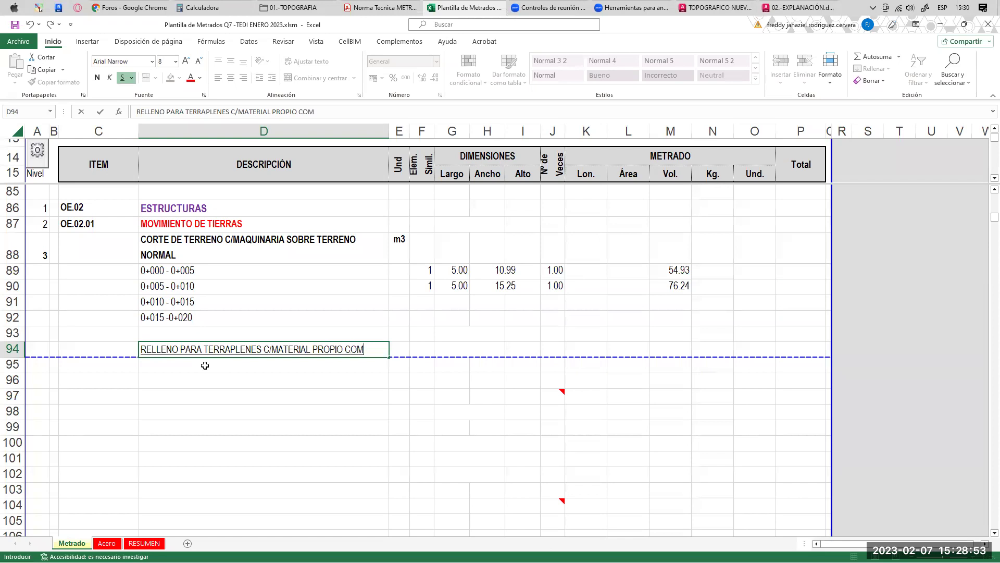
type("CTADO")
key("Return")
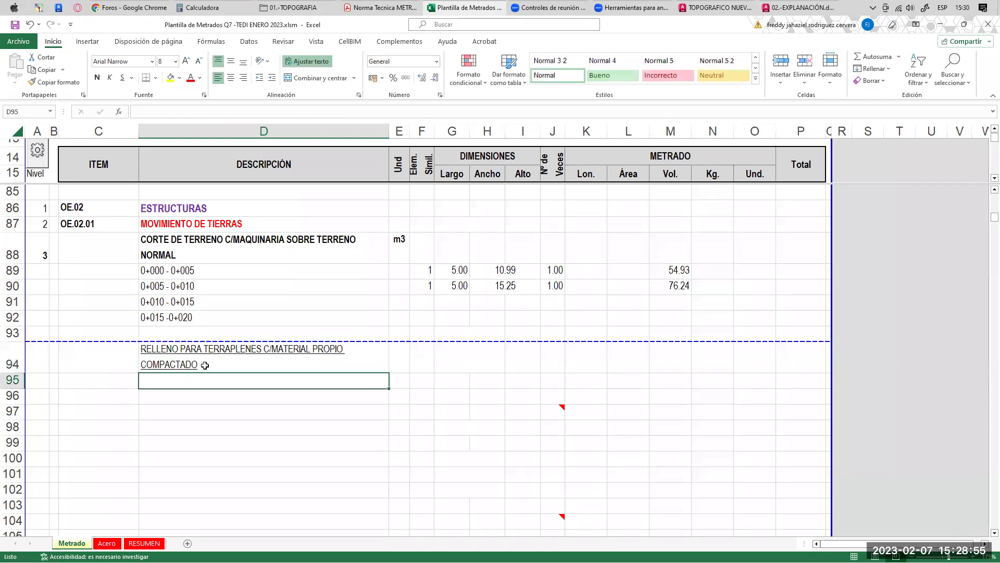
left_click(202, 363)
left_click(97, 78)
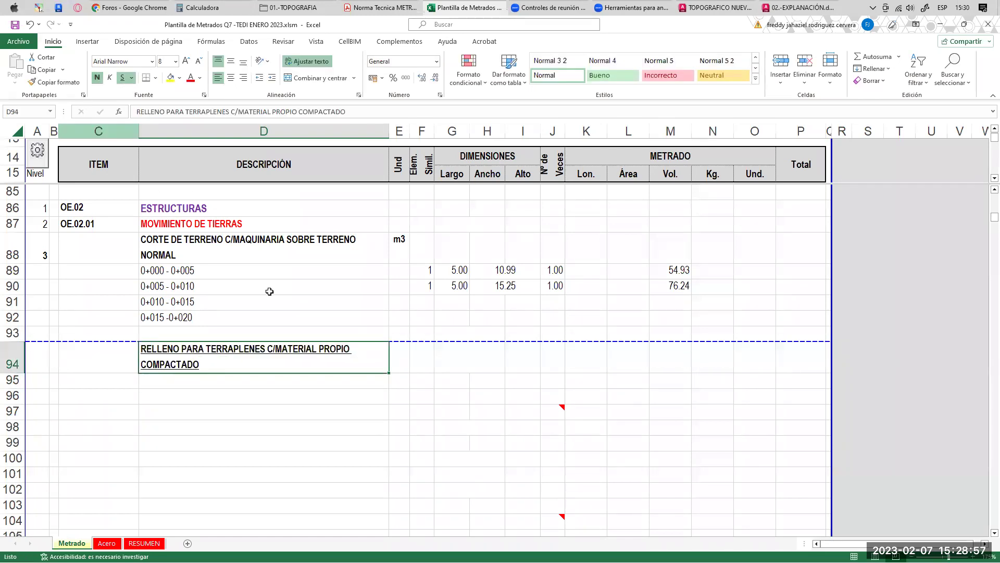
- Enter m3 in bold as the fill item's unit in E94 and remove the underline from its description in D94
left_click(403, 353)
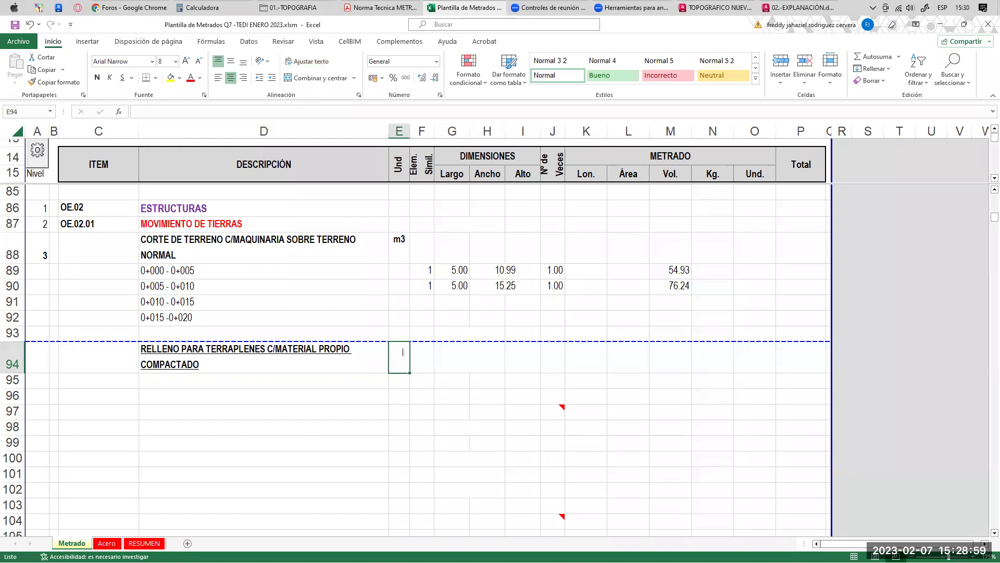
type("m3")
key("Return")
left_click(403, 352)
left_click(98, 78)
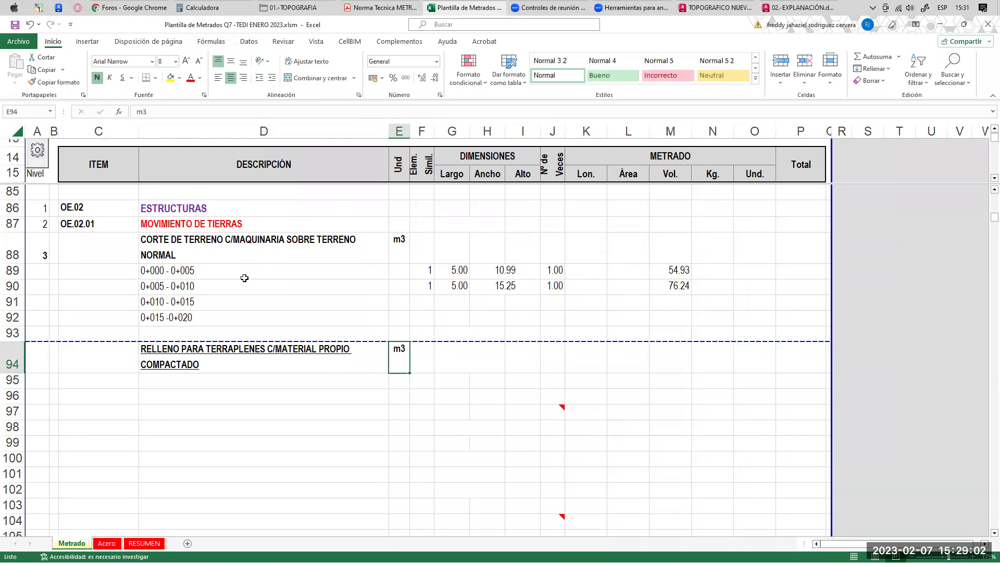
left_click(247, 353)
left_click(123, 77)
- Switch to the Norma Técnica METRADOS PDF and read the Forma de medición of OE.2.1.4.1, marking its opening sentence and the massive-fill condition
left_click(388, 8)
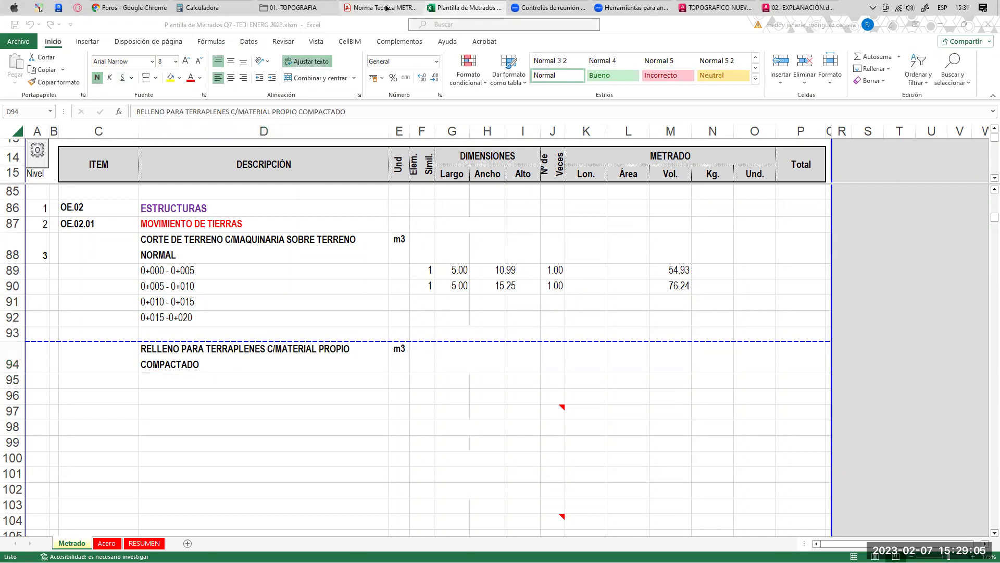
scroll(447, 250, "down", 2)
scroll(447, 249, "down", 5)
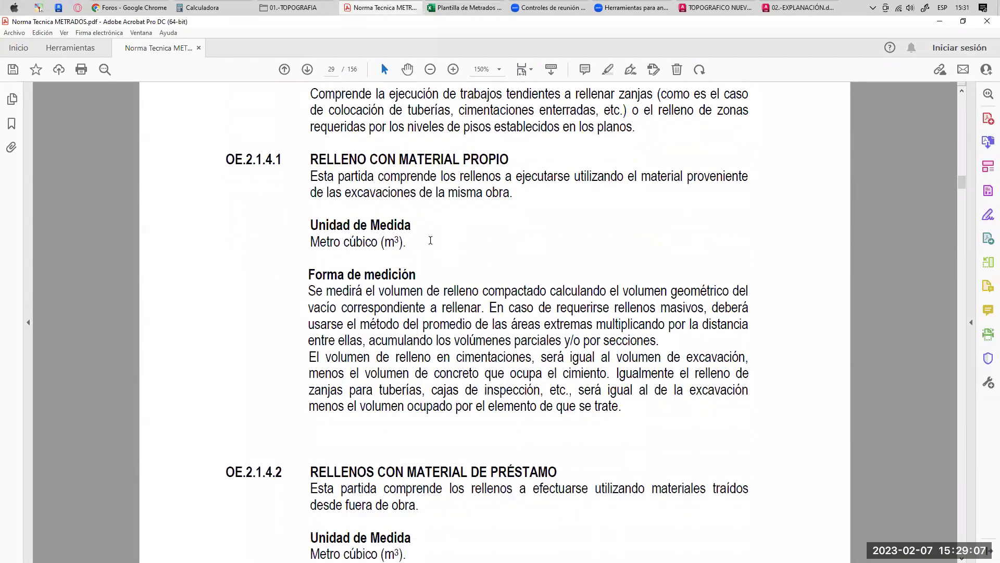
left_click_drag(313, 191, 502, 192)
left_click_drag(637, 191, 458, 207)
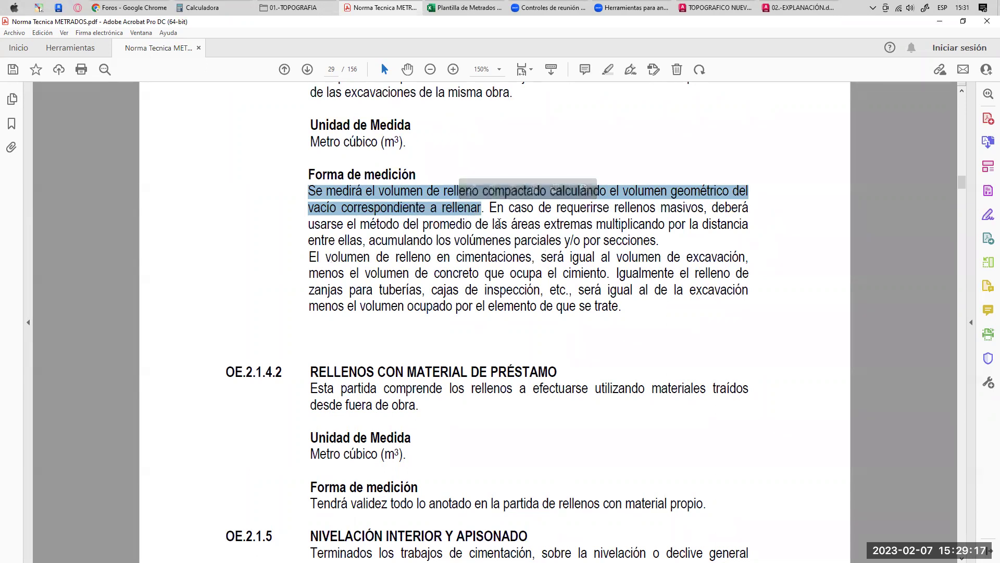
double_click(496, 207)
left_click_drag(517, 210, 681, 208)
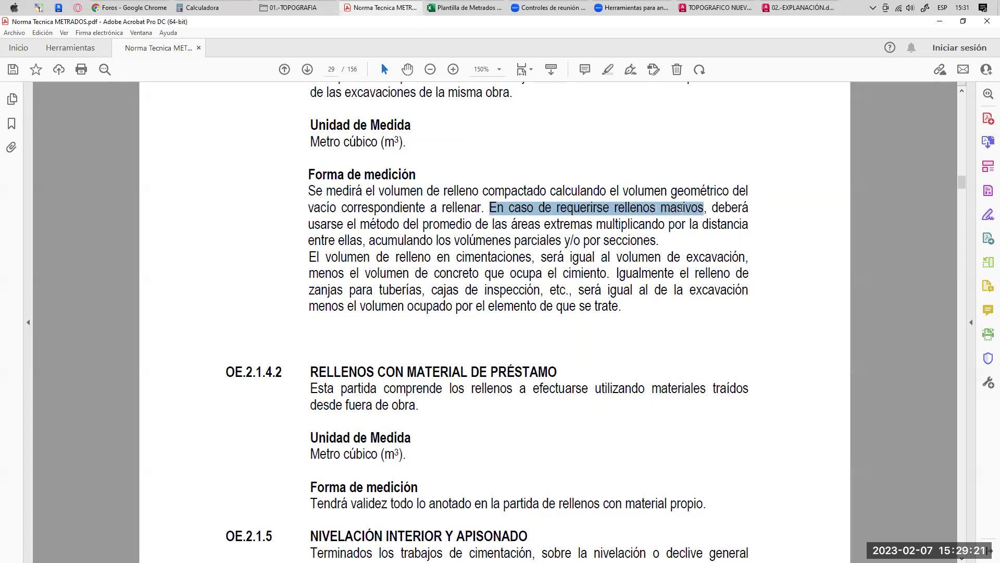
- Glance at the 02.-EXPLANACIÓN drawing, return to the norm and mark the massive-fill text on averaging end areas and accumulating partial volumes
left_click(799, 7)
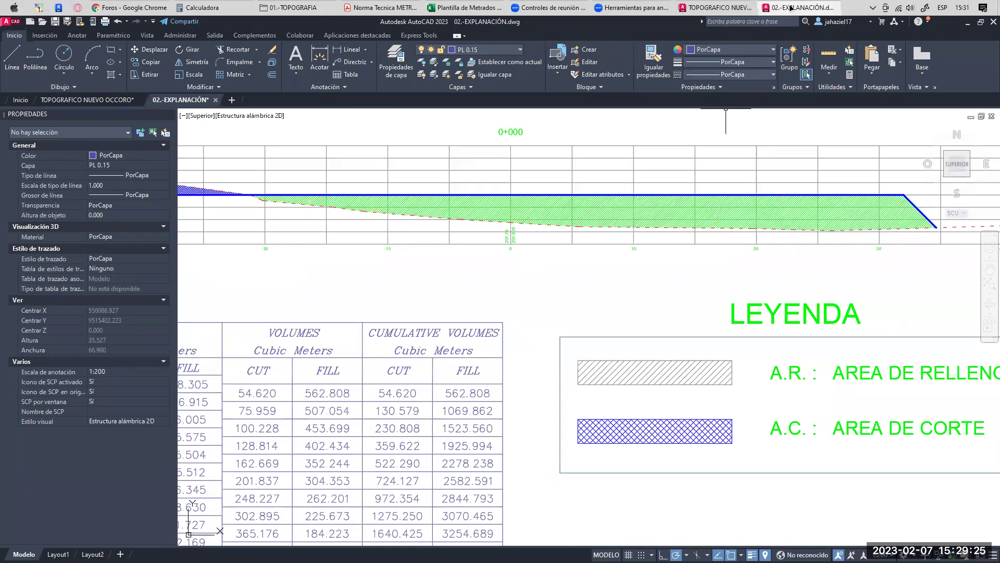
key("alt+Tab")
mouse_move(490, 209)
left_mouse_down()
mouse_move(745, 209)
mouse_move(341, 208)
mouse_move(426, 225)
mouse_move(749, 225)
mouse_move(363, 237)
mouse_move(659, 240)
left_mouse_up()
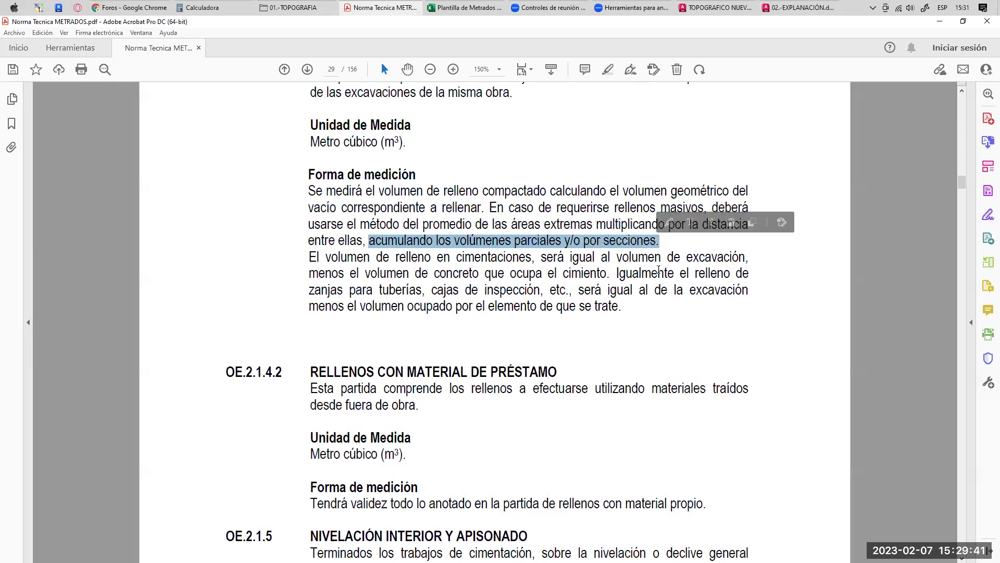
- Switch to 02.-EXPLANACIÓN and select the green fill hatch of cross-section 0+000 to check its area against the areas table
left_click(738, 9)
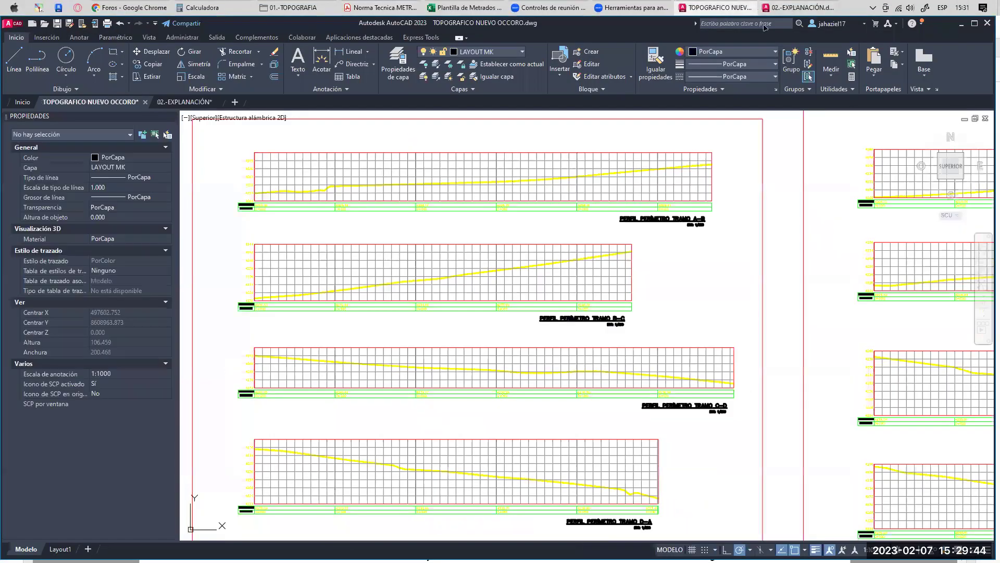
left_click(797, 7)
middle_click_drag(432, 216, 633, 212)
left_click(338, 183)
middle_click_drag(533, 213, 480, 202)
key("Escape")
left_click(480, 189)
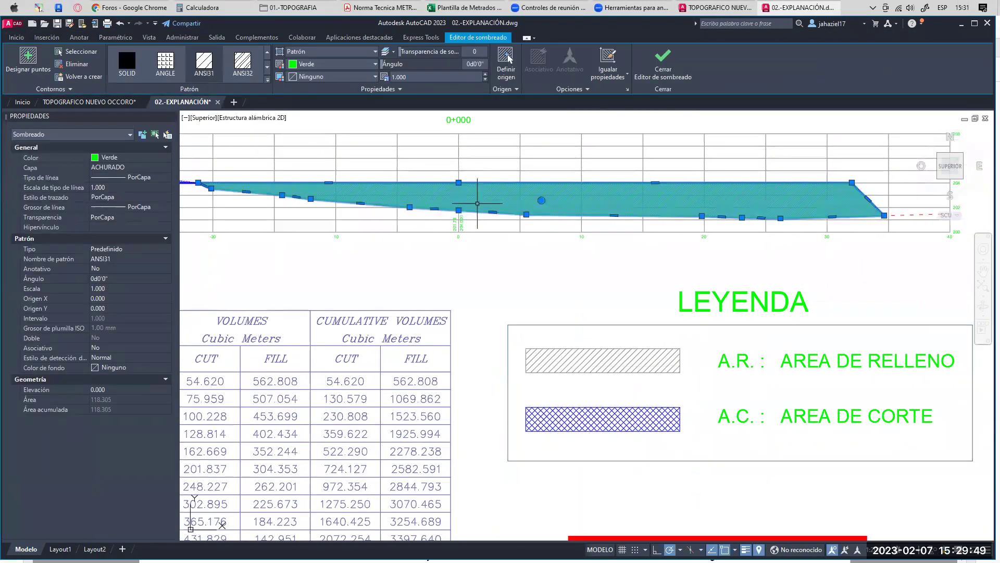
scroll(477, 203, "down", 4)
scroll(476, 193, "up", 2)
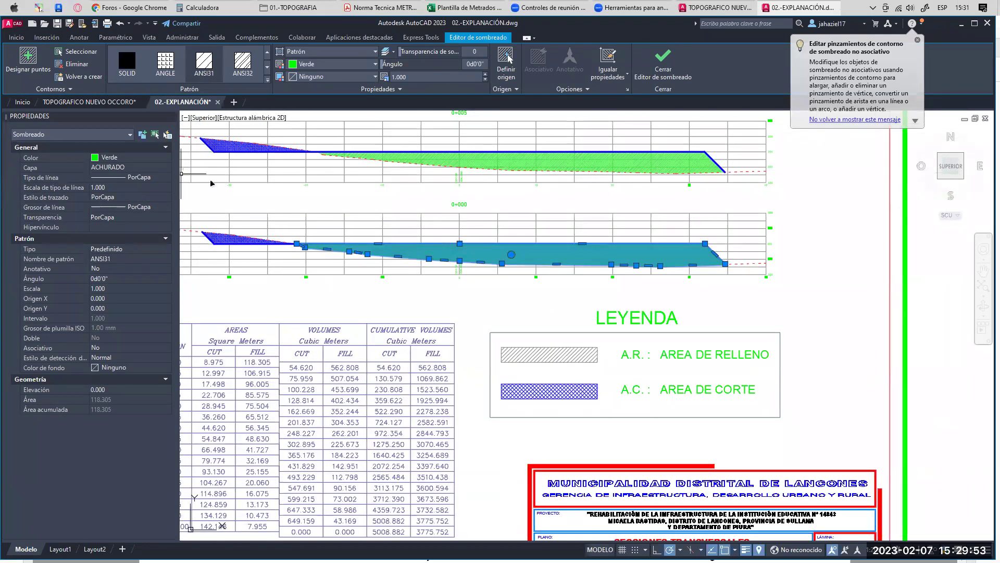
- Switch to the Excel workbook and copy the four station ranges of the cut item into D95:D98 under the compacted fill item
key("Escape")
key("alt+Tab")
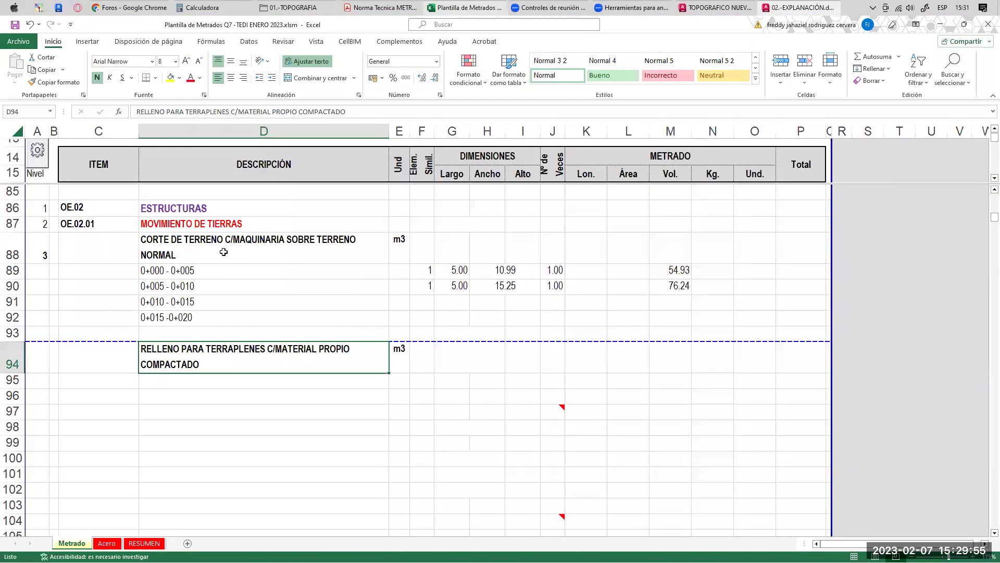
scroll(223, 252, "down", 1)
left_click(173, 333)
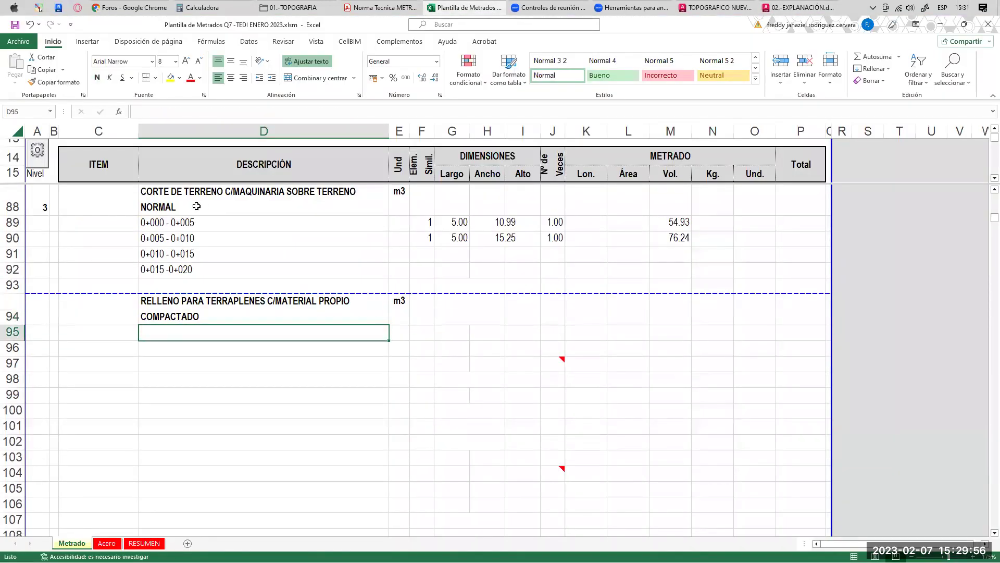
left_click(209, 286)
left_click_drag(215, 222, 183, 267)
key("ctrl+c")
left_click(174, 331)
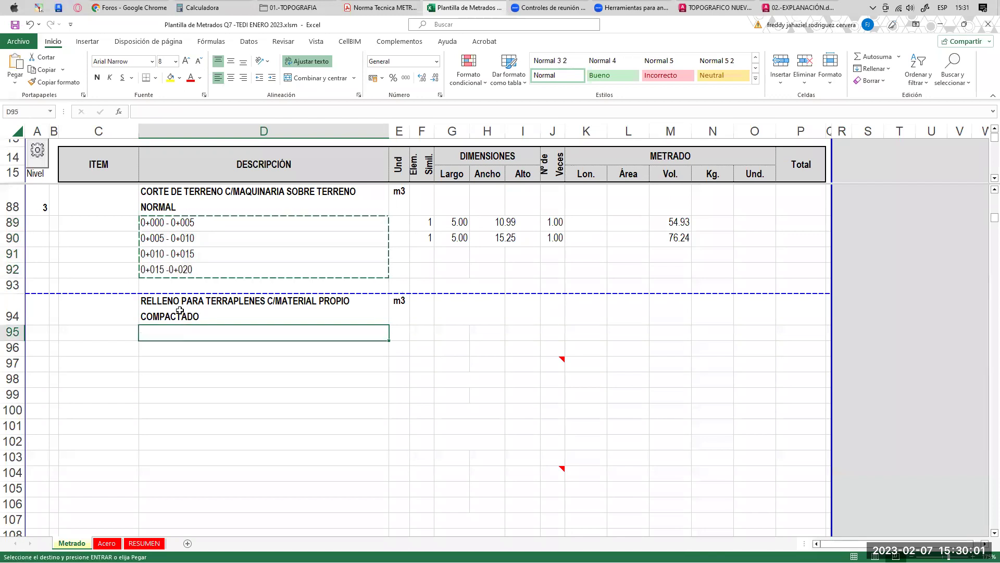
key("ctrl+v")
scroll(229, 327, "down", 1)
left_click(313, 302)
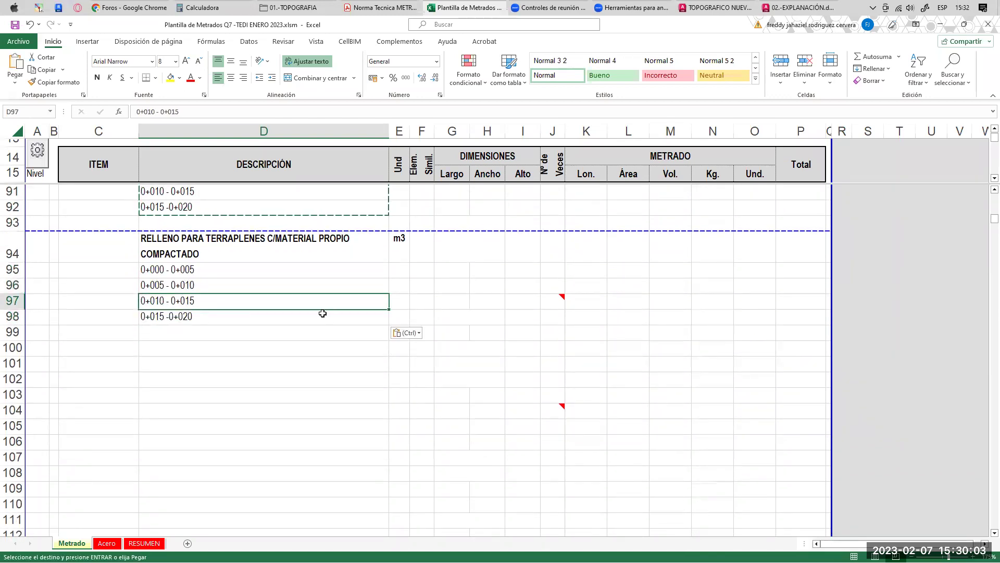
left_click(189, 313)
left_click(175, 348)
scroll(350, 336, "up", 1)
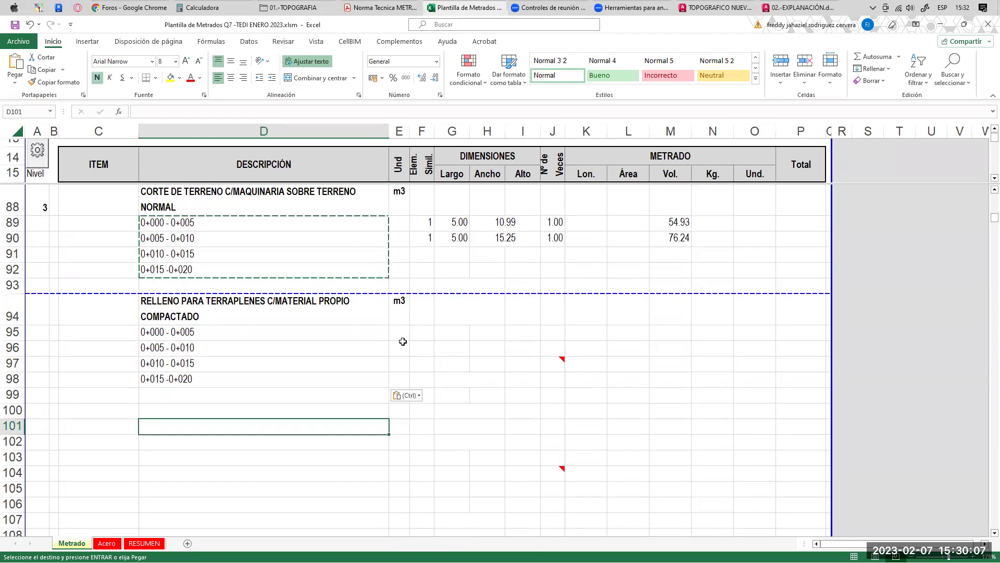
- Enter 1 similar element and a length of 5 in the fill row 0+000 - 0+005, and merge its width and height cells
left_click(419, 331)
type("1")
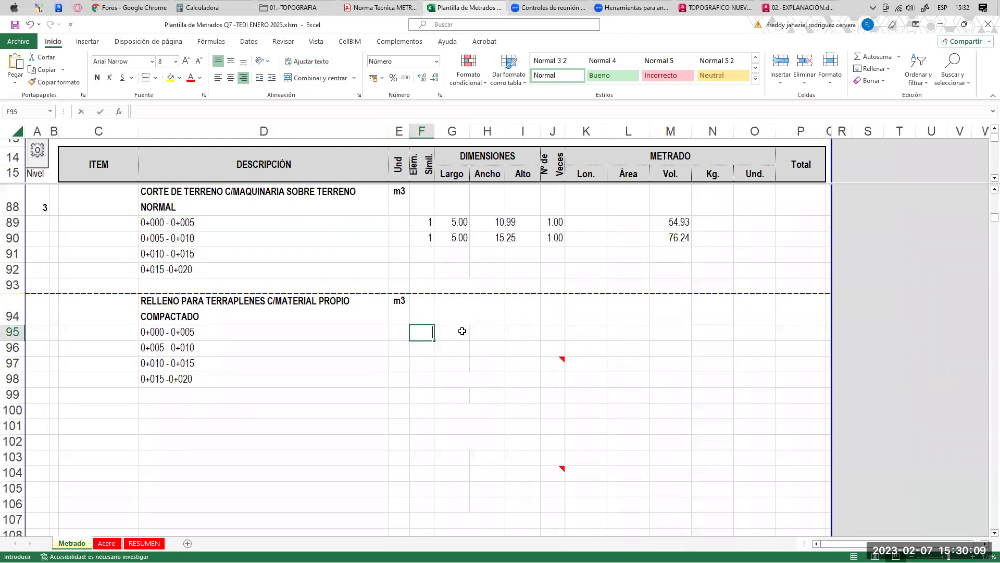
key("Tab")
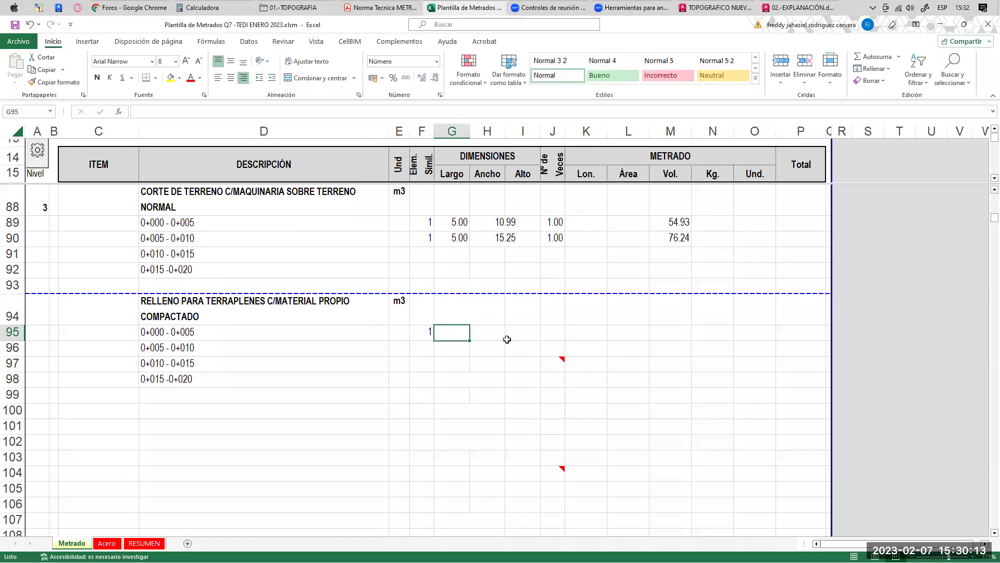
type("5")
key("Tab")
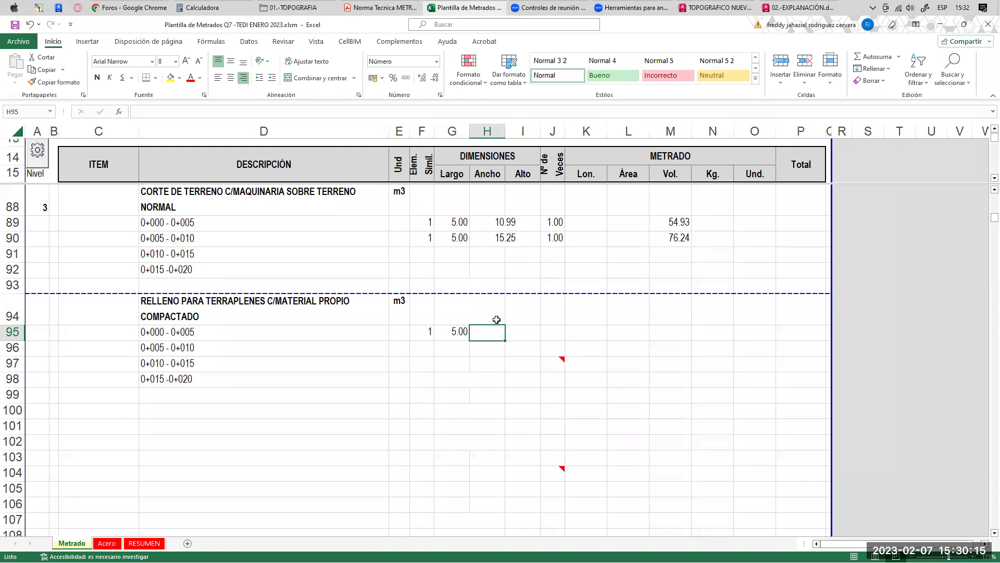
left_click_drag(496, 332, 511, 333)
key("F4")
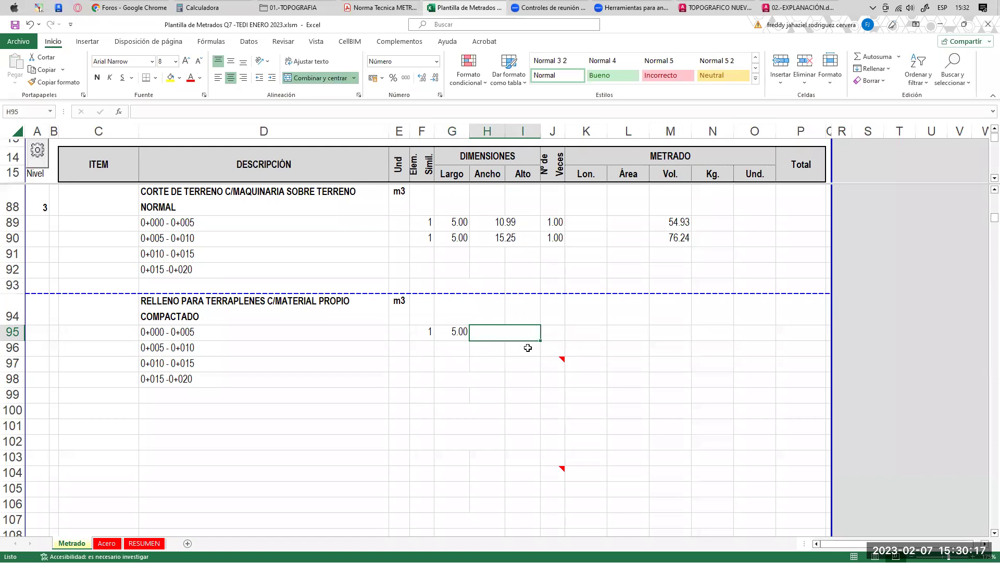
- Start the average-area formula in H95 as +(118.305+, taking the fill hatch area of section 0+000 from the AutoCAD drawing
type("+")
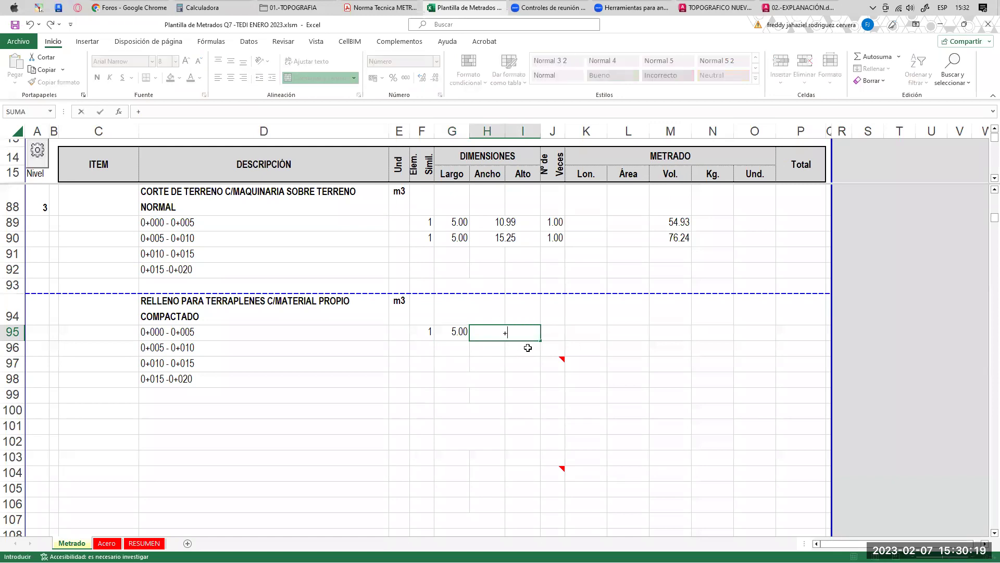
type("(")
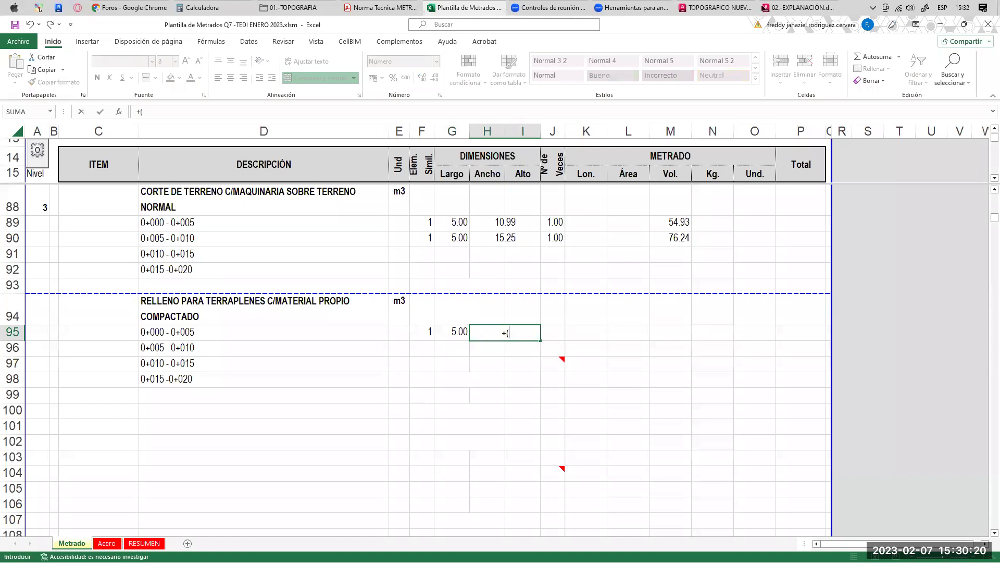
left_click(776, 9)
middle_click_drag(460, 244, 481, 218)
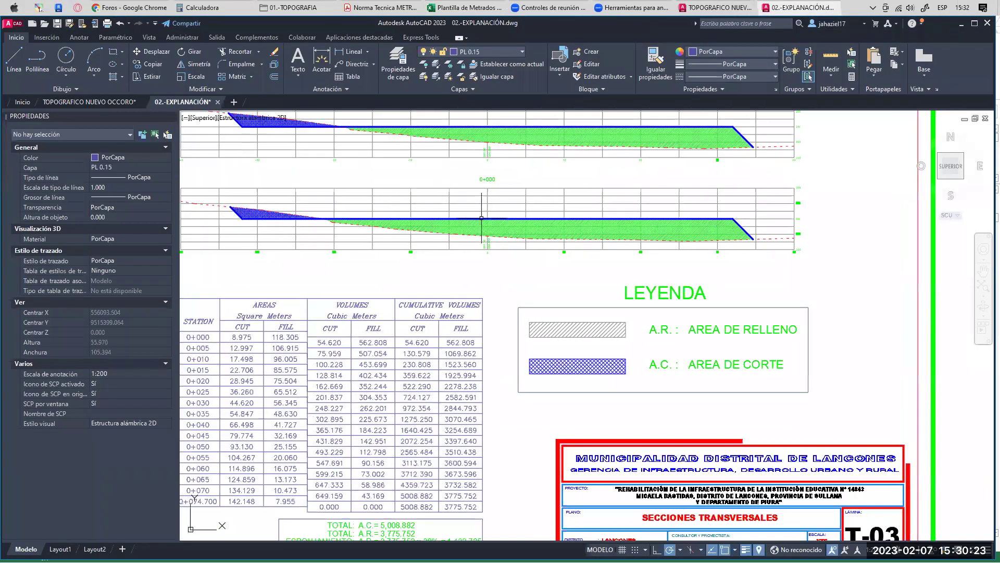
scroll(539, 232, "up", 2)
middle_click_drag(539, 232, 540, 206)
middle_click_drag(493, 176, 495, 188)
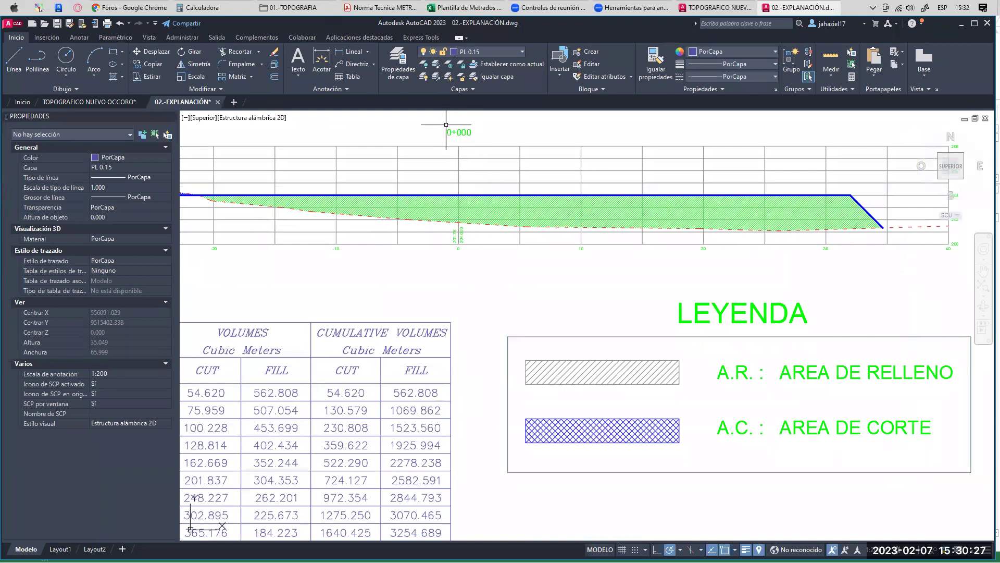
left_click(455, 132)
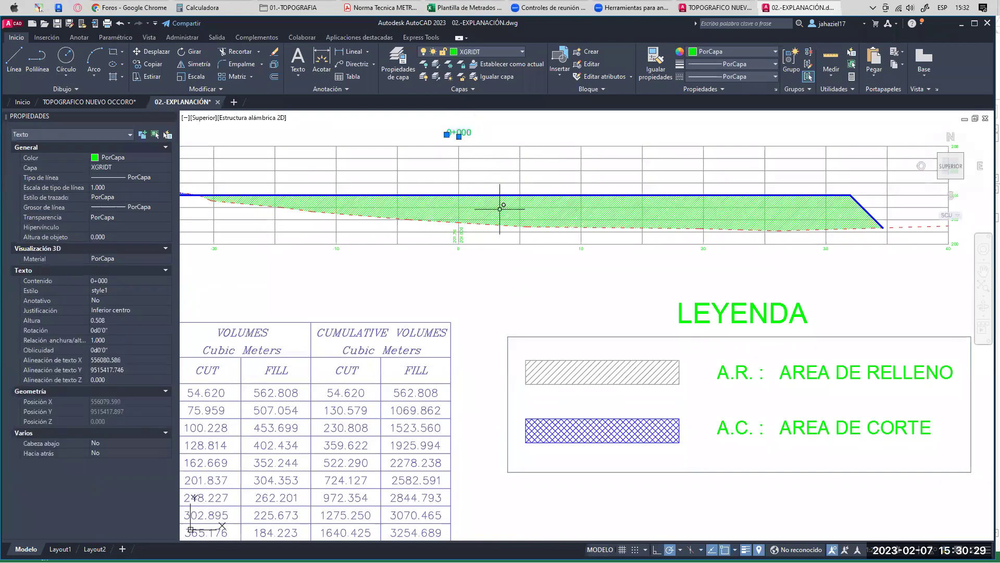
key("Escape")
left_click(500, 208)
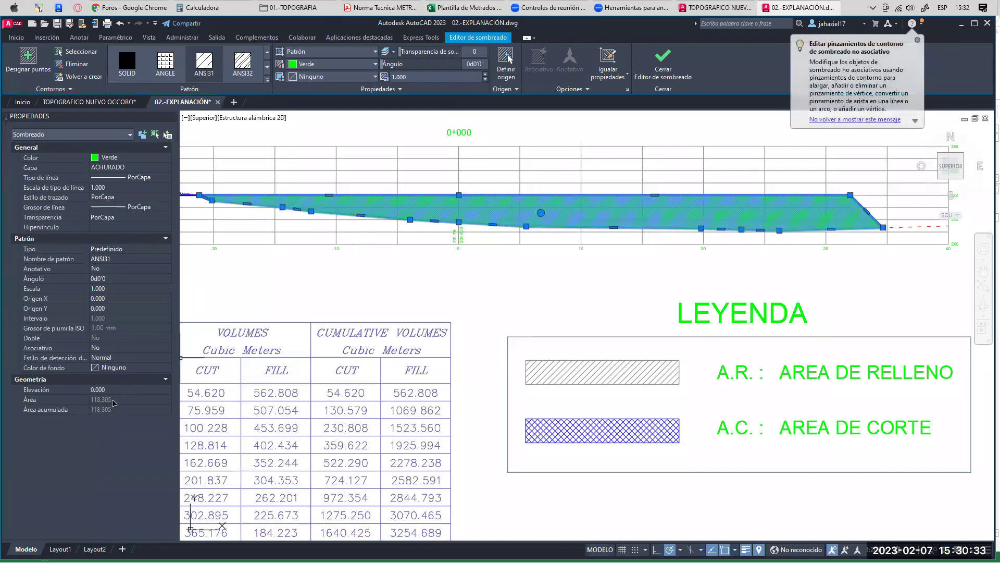
left_click(471, 7)
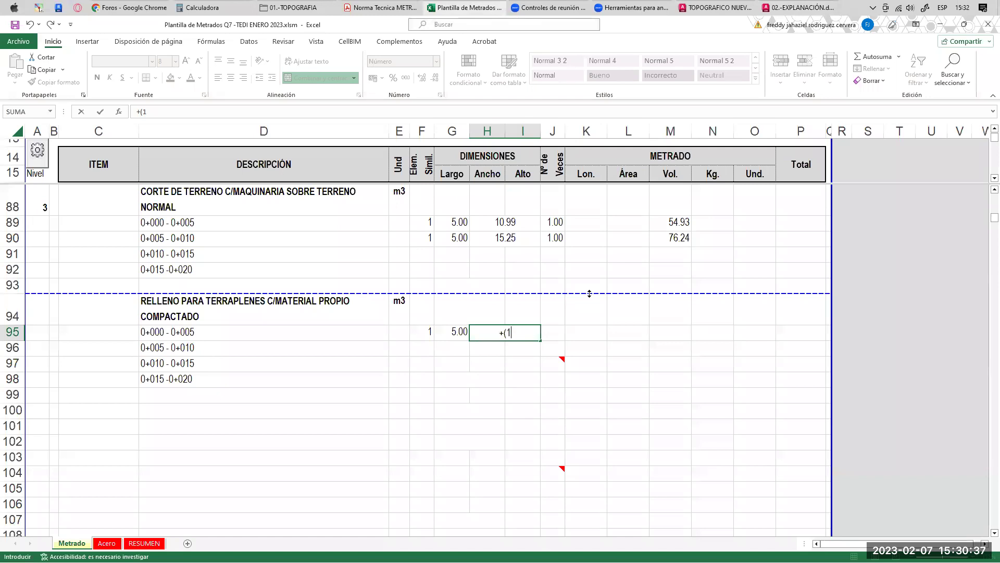
type("118.305+")
- Look up the fill hatch area of section 0+005 in AutoCAD and complete the H95 formula in Excel as +(118.305+106.915)/2
left_click(797, 8)
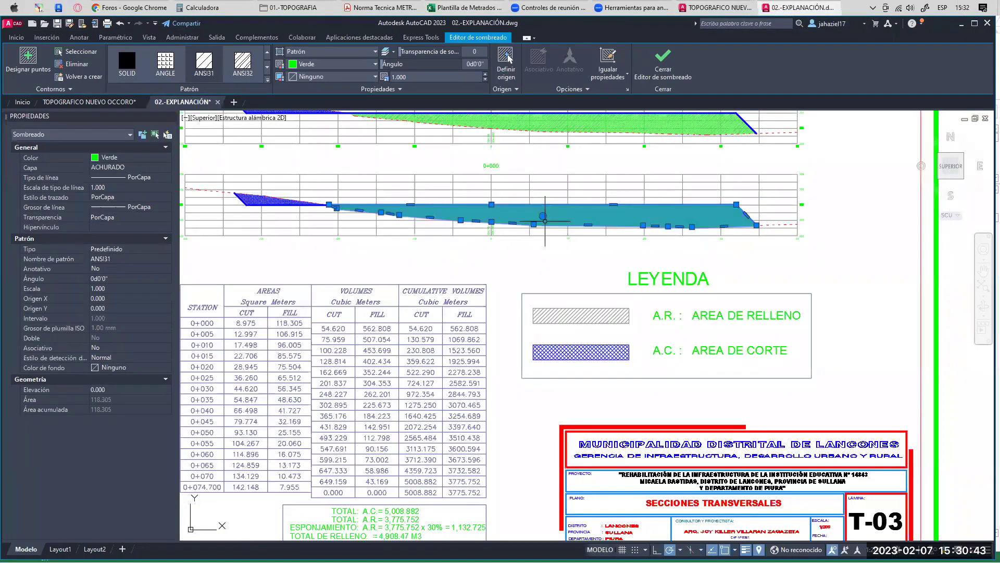
key("Escape")
scroll(521, 167, "up", 2)
left_click(495, 157)
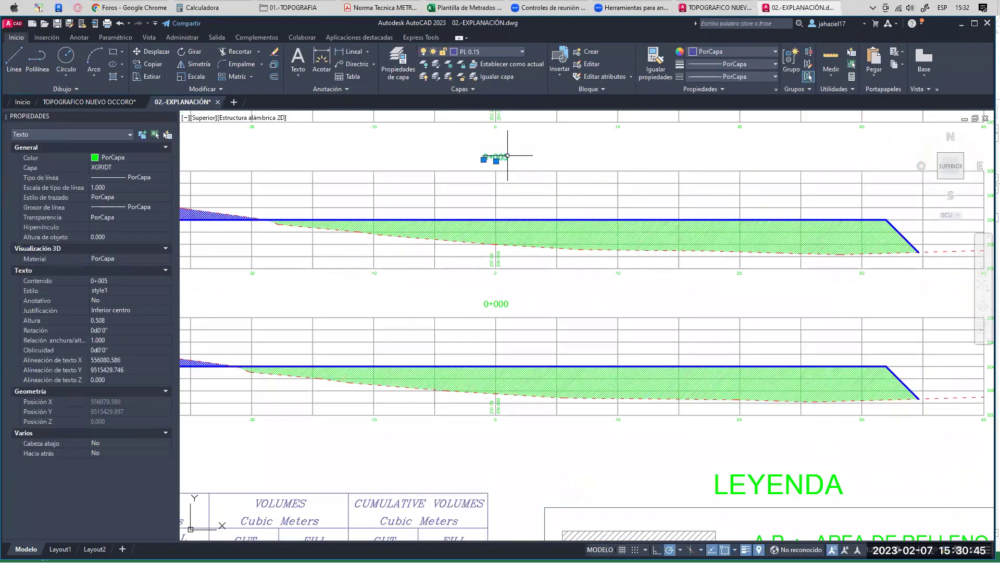
key("Escape")
left_click(531, 229)
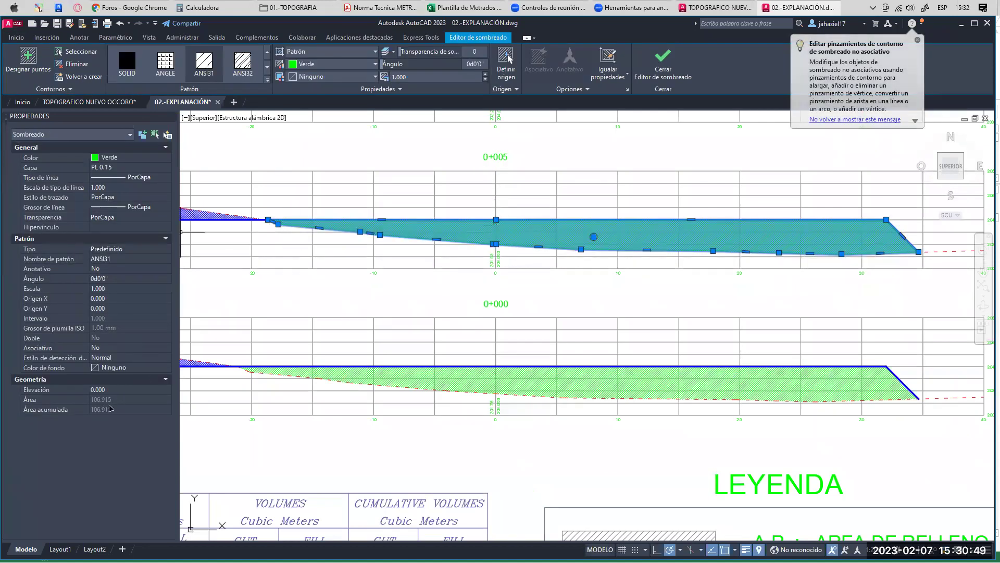
key("alt+Tab")
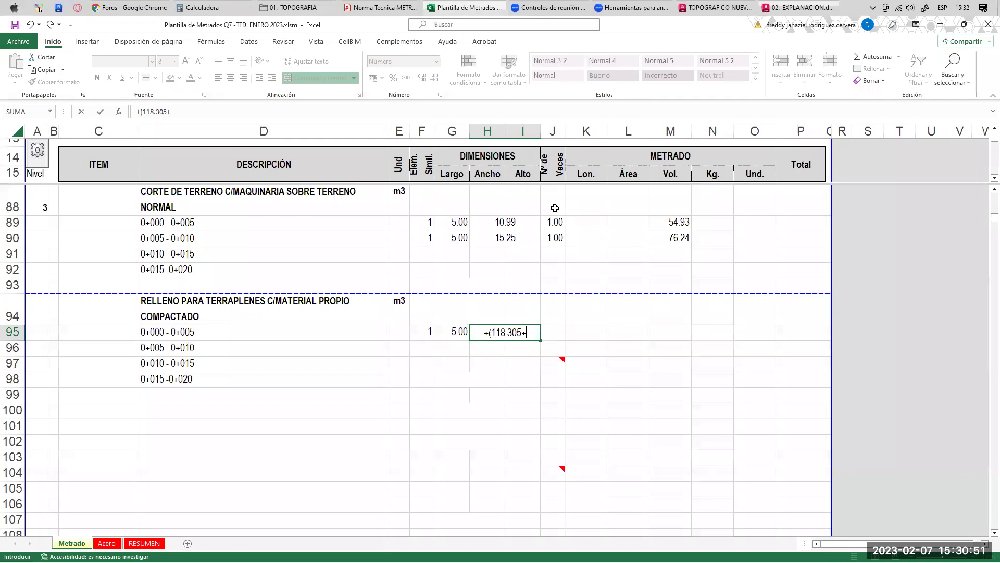
type("106.915(")
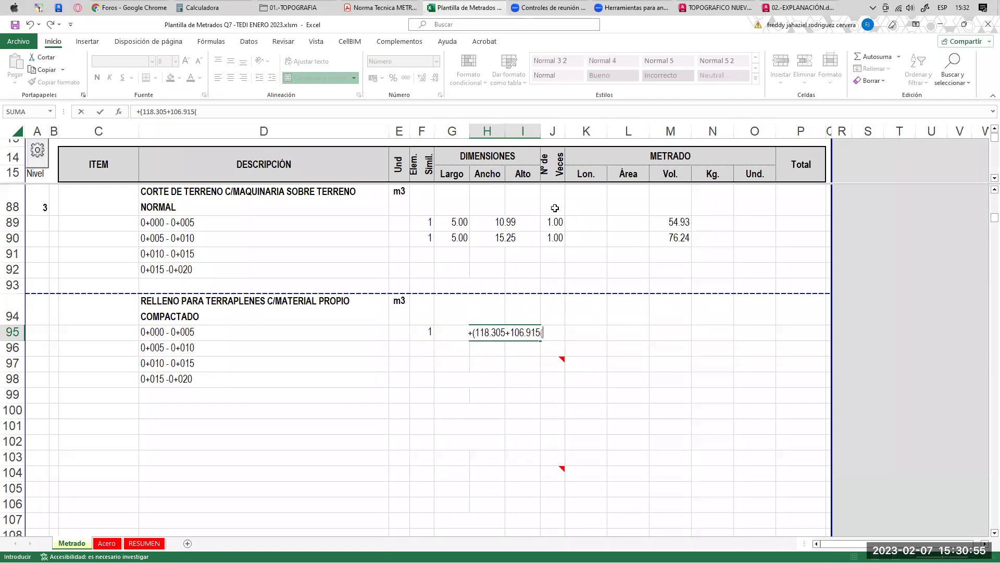
type(")/2")
key("Return")
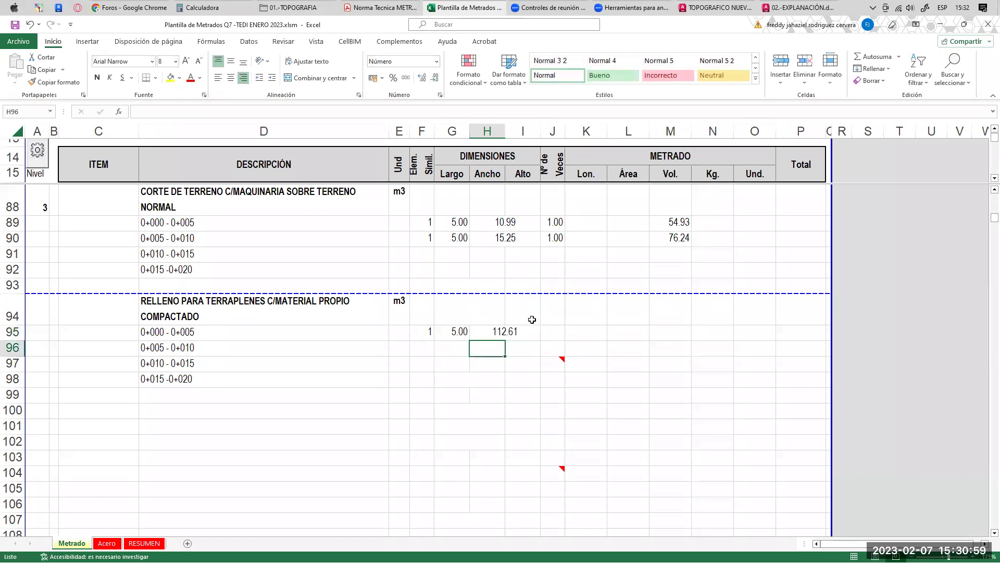
- Enter 1 as the number of times in J95 and calculate the volume in M95 with =PRODUCTO(F95:L95)
left_click(548, 333)
type("1")
key("Right")
key("Right")
key("Right")
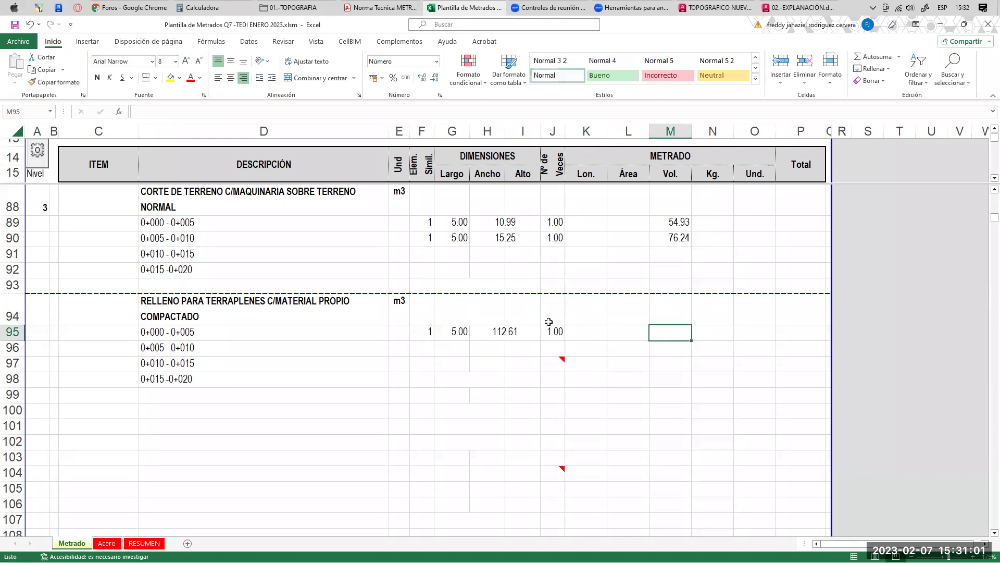
type("=PRODUCTO(F95:L95)")
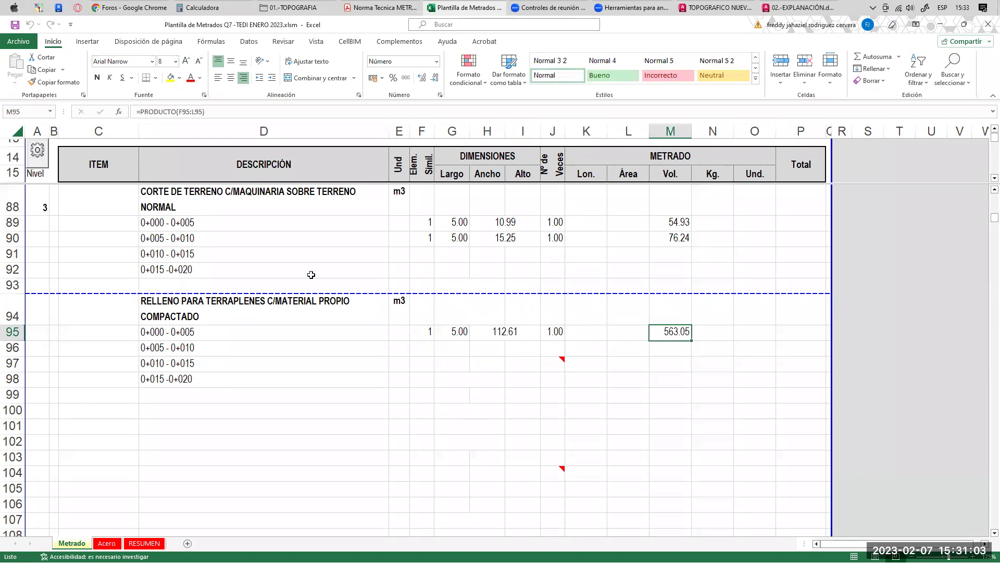
- Enter 1 similar element and a length of 5 in the fill row 0+005 - 0+010, and merge cells H96:I96
left_click(182, 328)
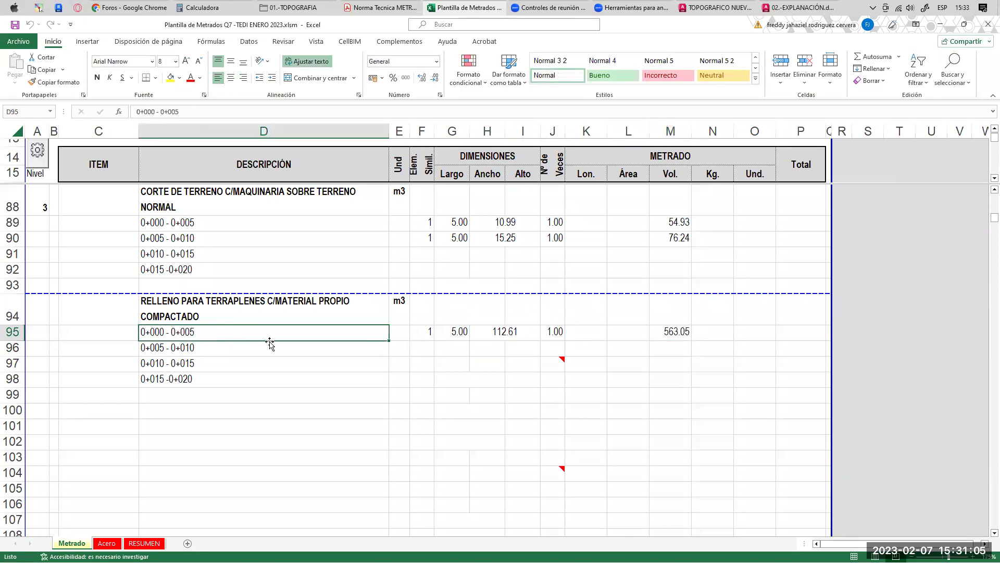
left_click(209, 348)
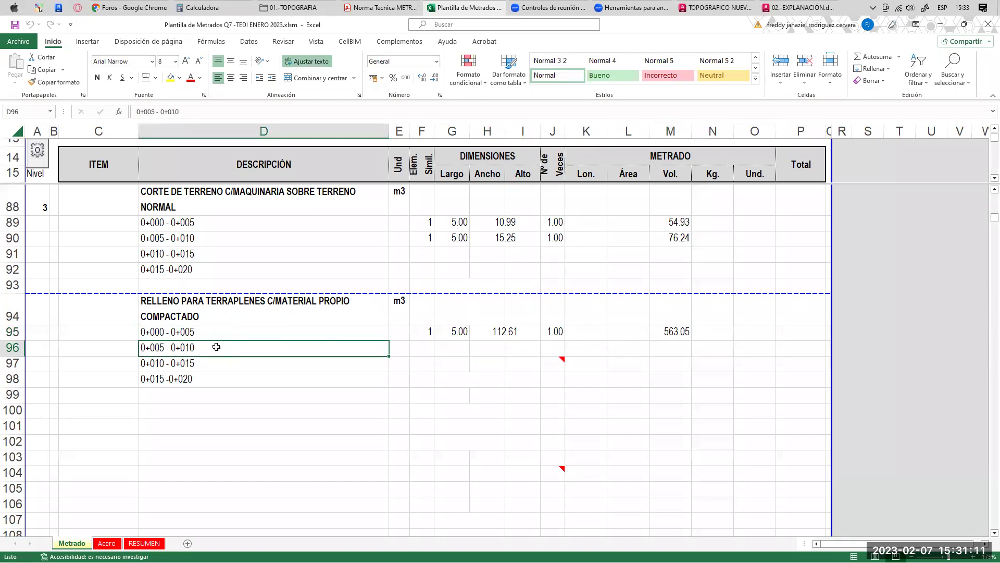
left_click(422, 348)
type("1")
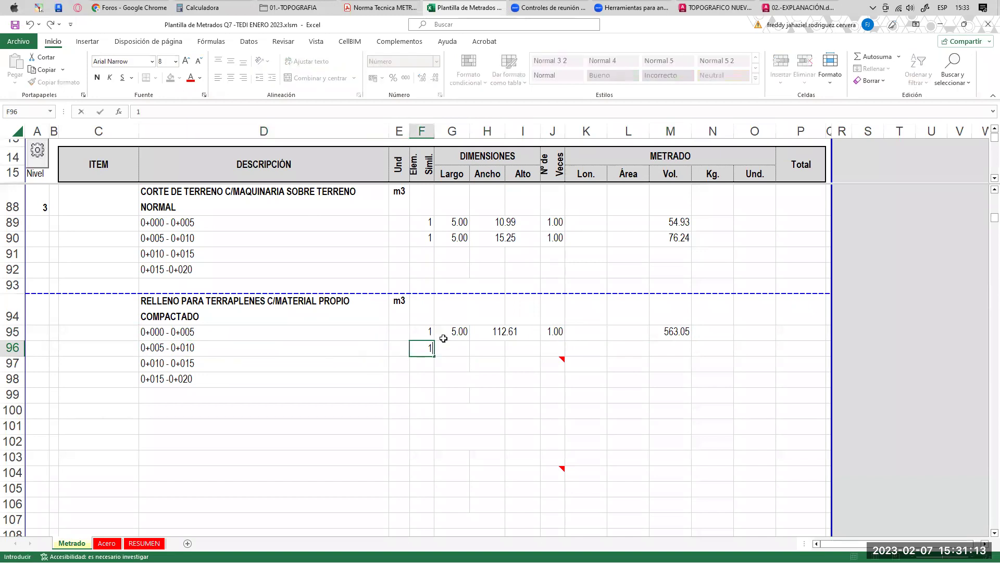
key("Tab")
type("5")
key("Tab")
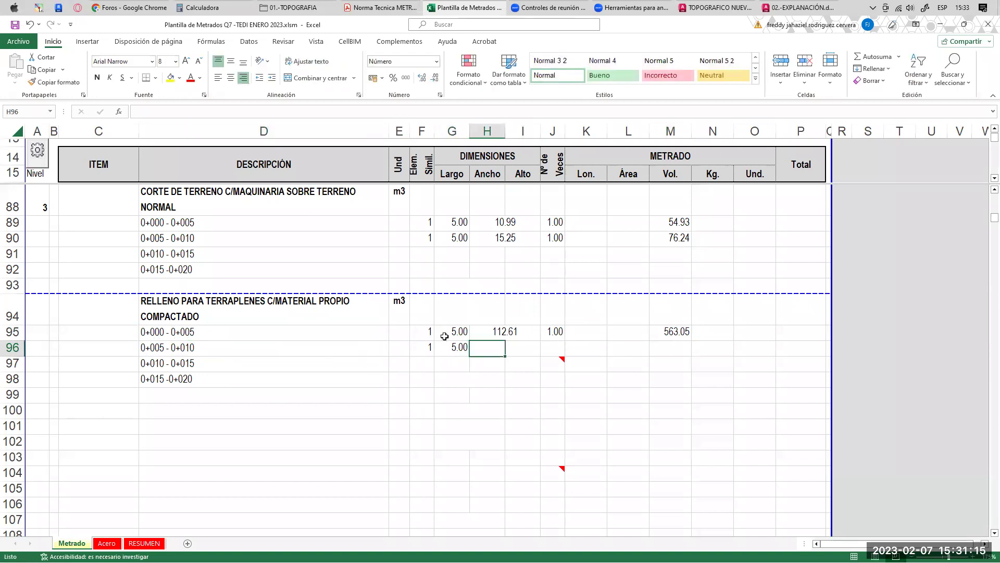
left_click_drag(483, 350, 518, 348)
left_click(310, 79)
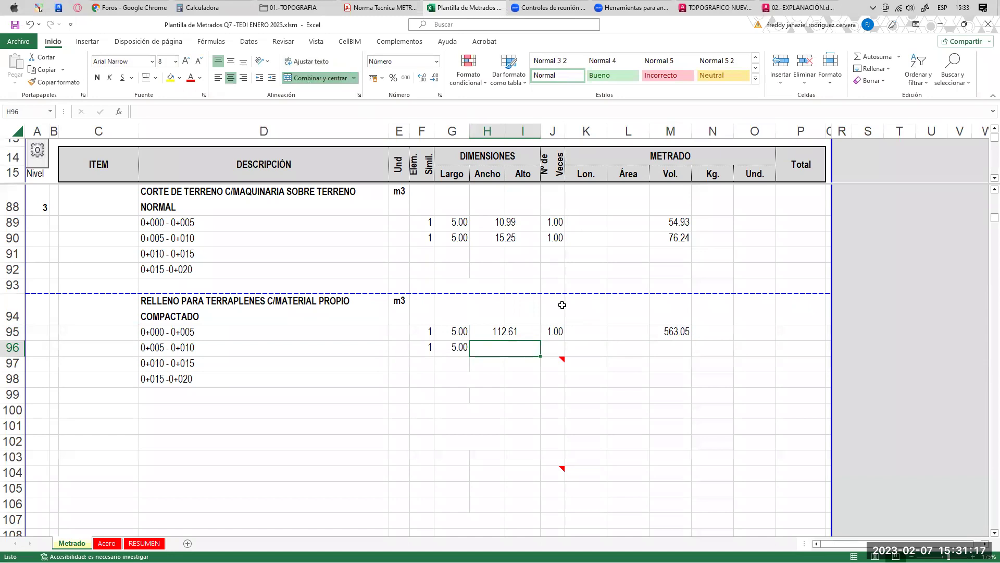
- Start the average-area formula in H96 as +(106.915+, taking the fill hatch area of section 0+005 from the AutoCAD drawing
type("(+)")
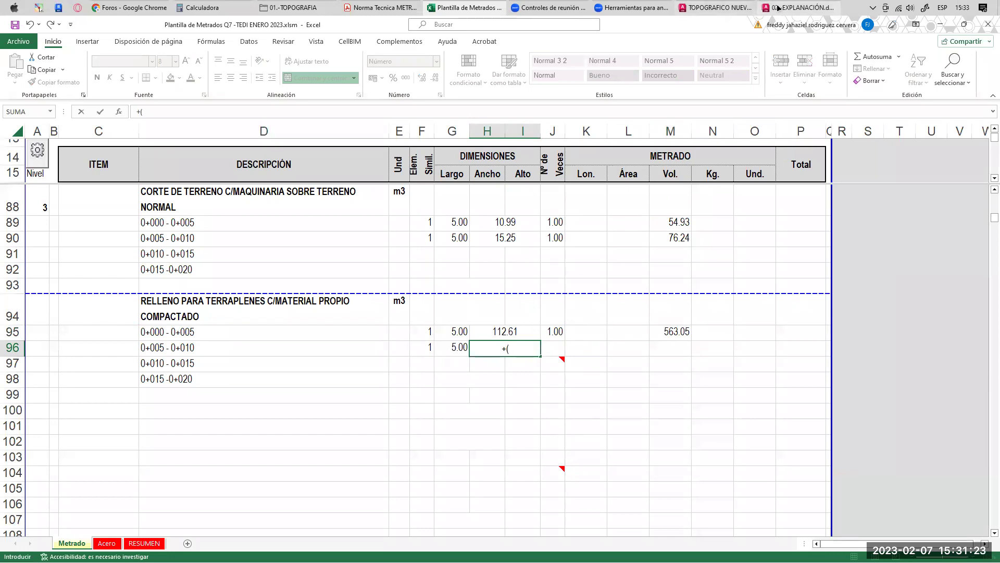
left_click(797, 8)
key("Escape")
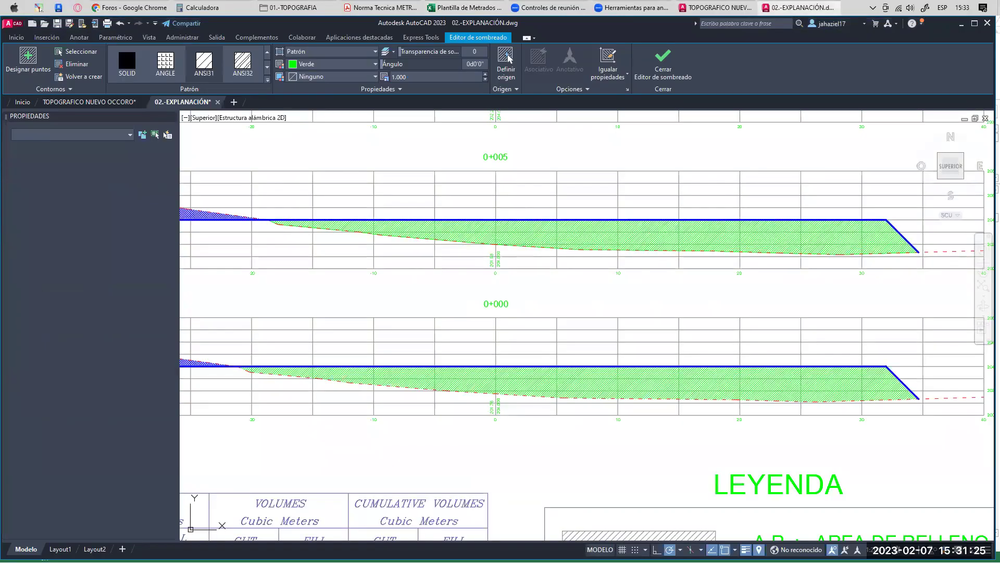
scroll(533, 231, "down", 2)
middle_click_drag(577, 203, 629, 191)
scroll(630, 188, "up", 2)
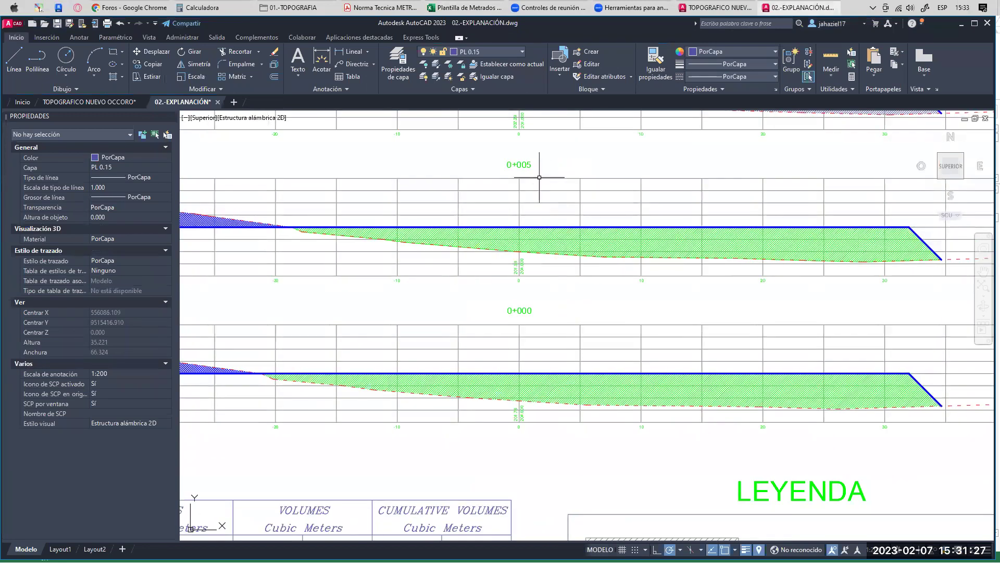
left_click(567, 242)
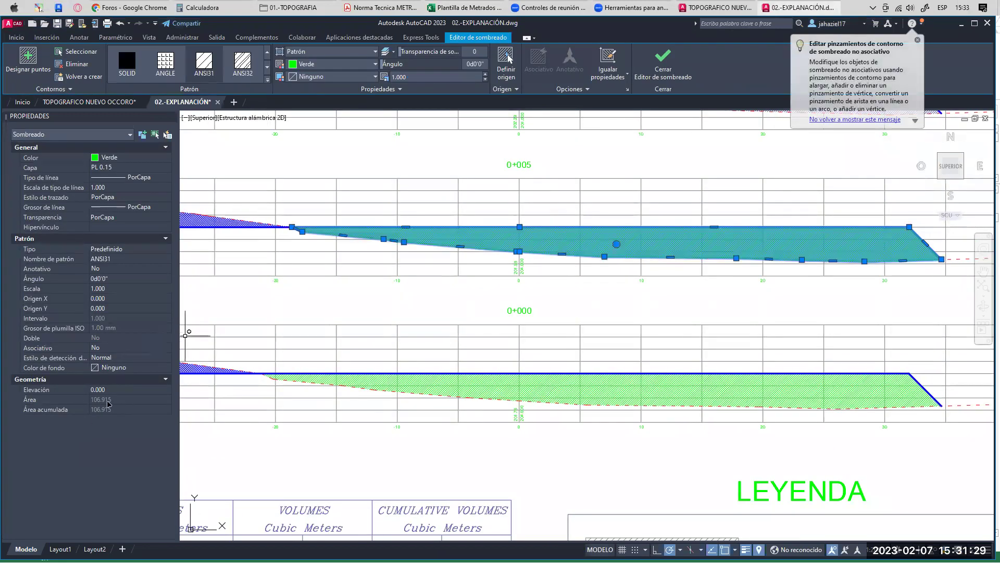
left_click(465, 7)
type("106.915+")
- Switch to AutoCAD and select the fill hatch of section 0+010 to read its area
left_click(797, 8)
middle_click_drag(533, 219, 536, 281)
middle_click_drag(538, 237, 550, 311)
key("Escape")
left_click(541, 144)
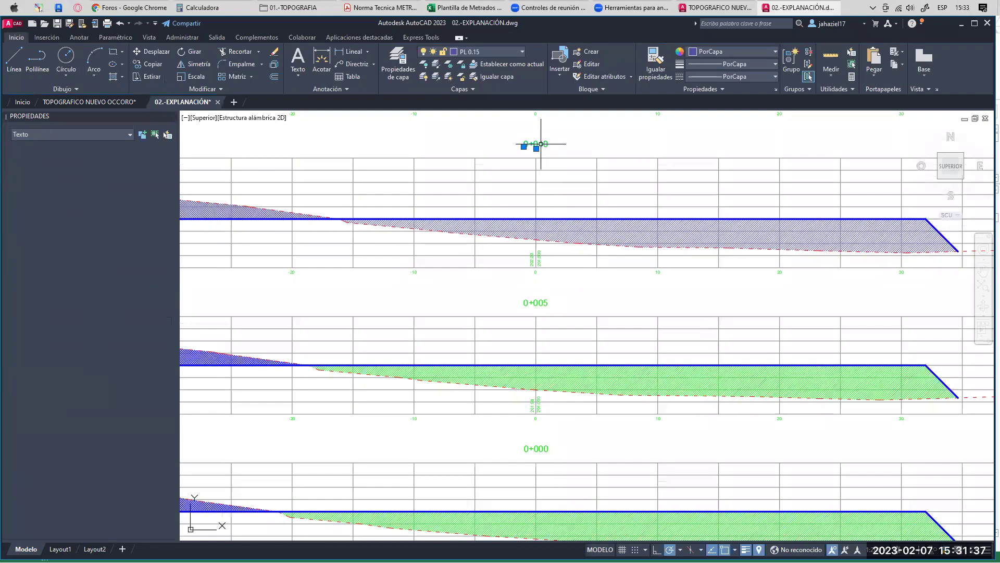
key("Escape")
left_click(577, 232)
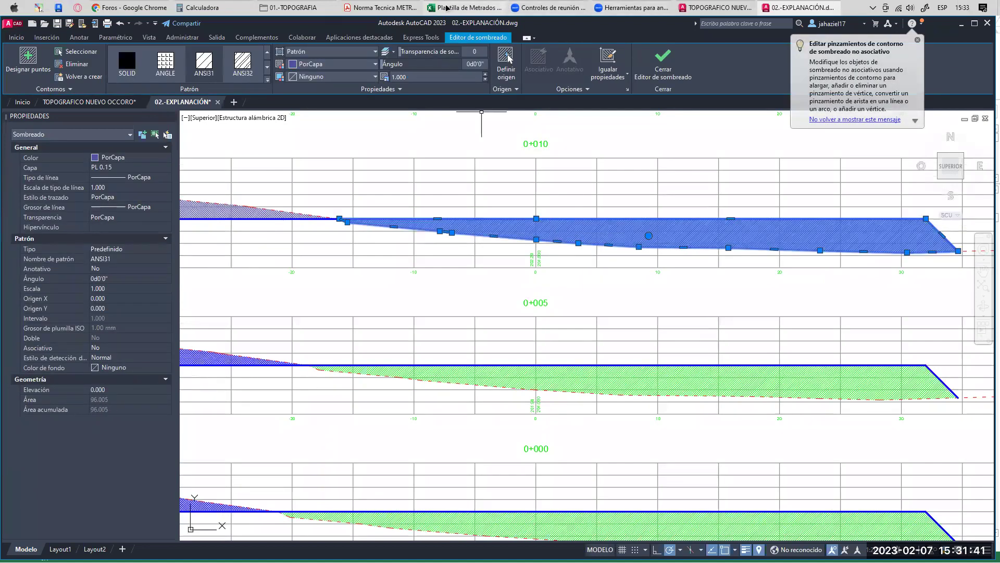
- Switch to Excel and complete the average-area formula in H96 as +(106.915+96.005)/2
left_click(464, 7)
type("96.00")
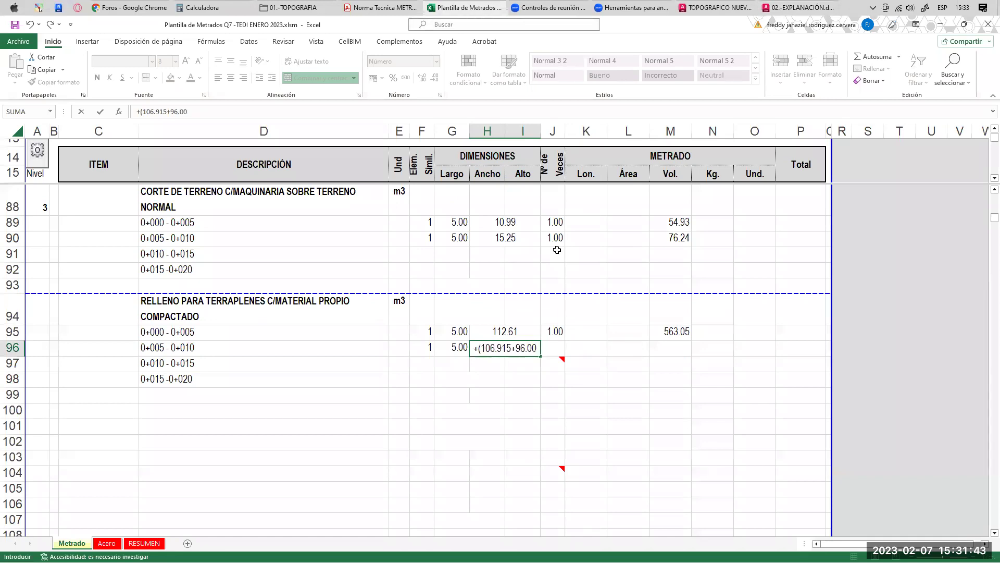
type("5)/2")
key("Return")
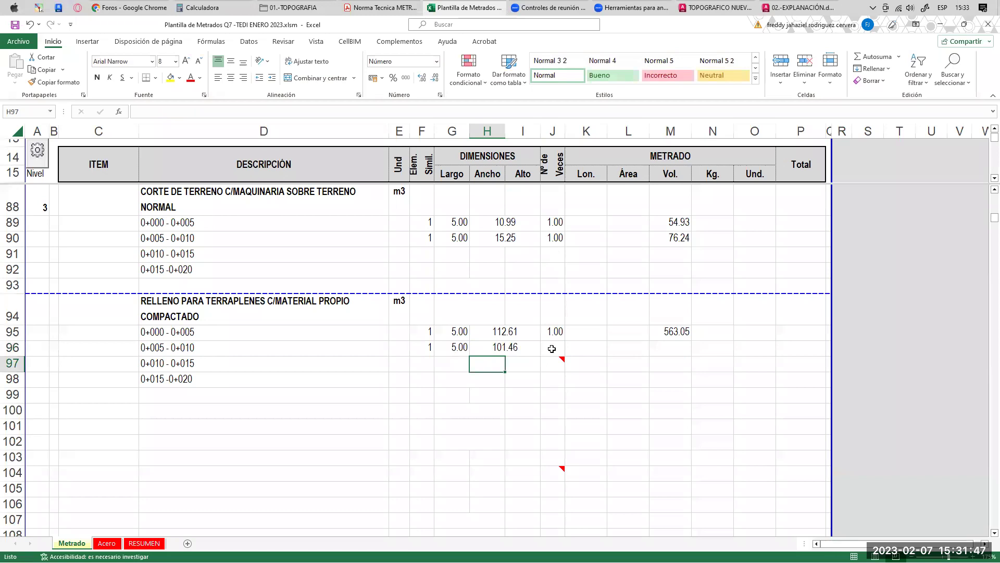
- Enter 1 as the number of times in J96 and fill the volume formula down from M95 into M96
left_click(567, 348)
key("Right")
key("Right")
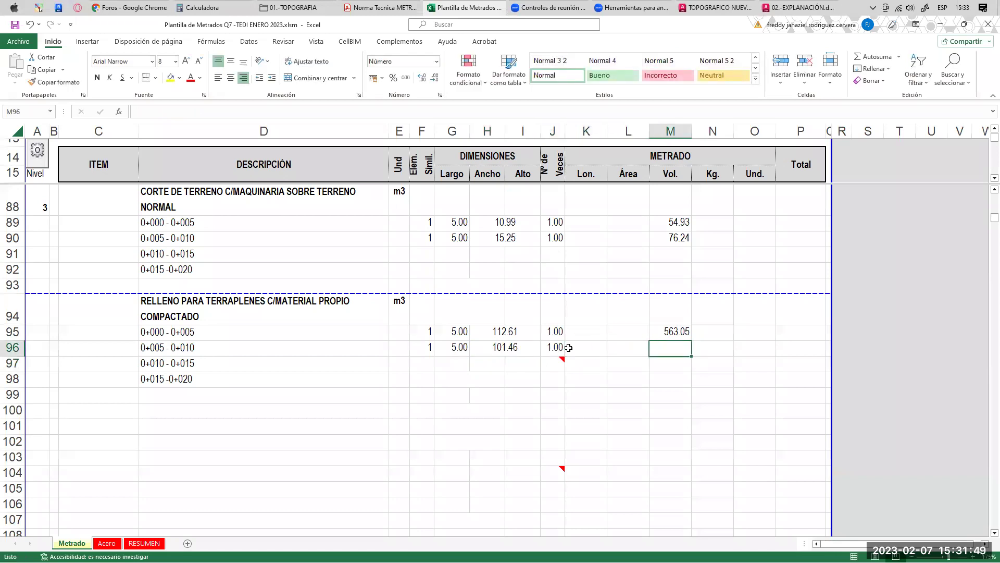
key("ctrl+d")
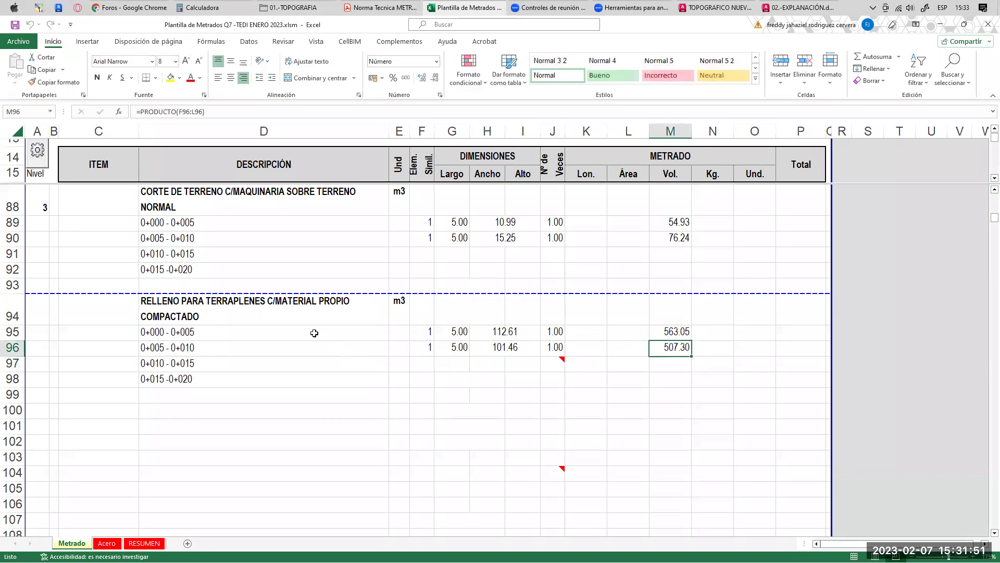
left_click(172, 348)
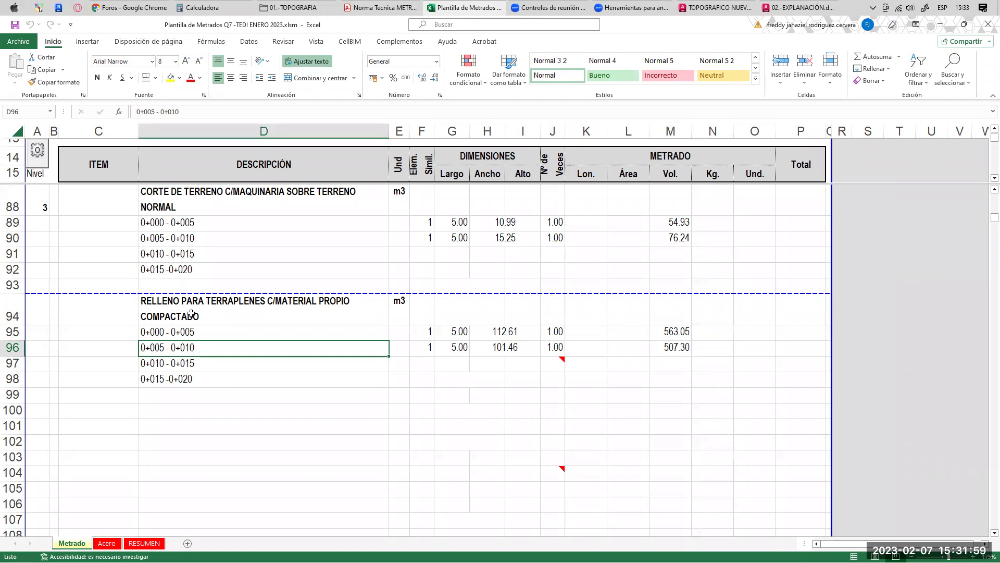
- Switch to AutoCAD and examine the fill volume for stations 0+000 to 0+005 in the volume table on sheet T-03
left_click(800, 7)
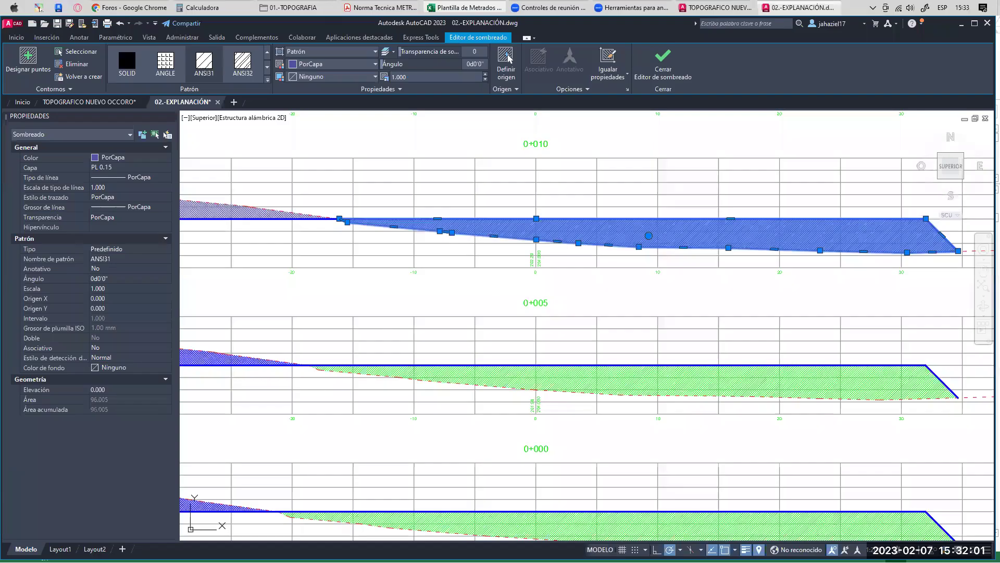
scroll(621, 216, "down", 2)
middle_click_drag(534, 226, 550, 110)
middle_click_drag(551, 308, 570, 250)
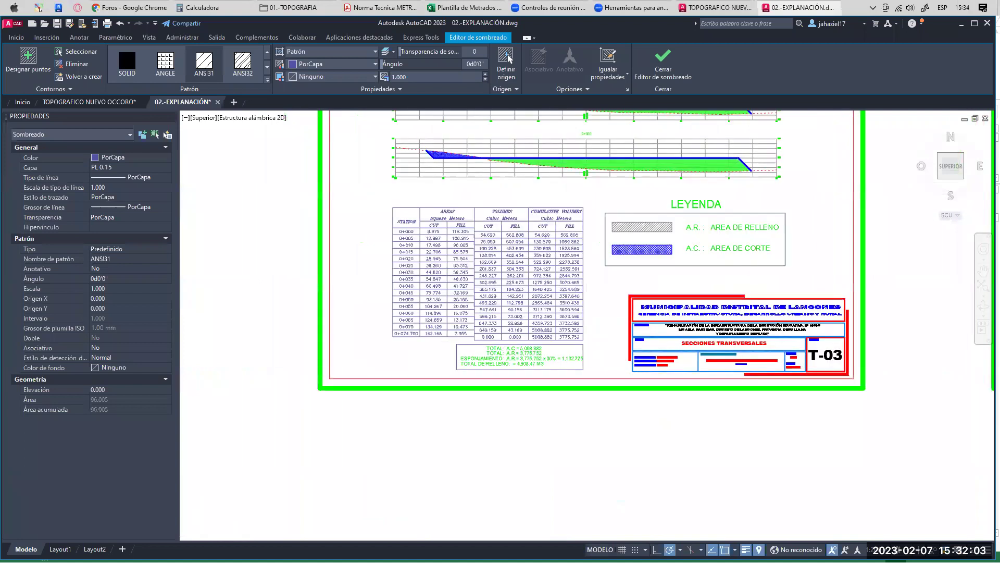
scroll(490, 254, "up", 2)
middle_click_drag(421, 241, 499, 231)
key("Escape")
scroll(338, 191, "up", 1)
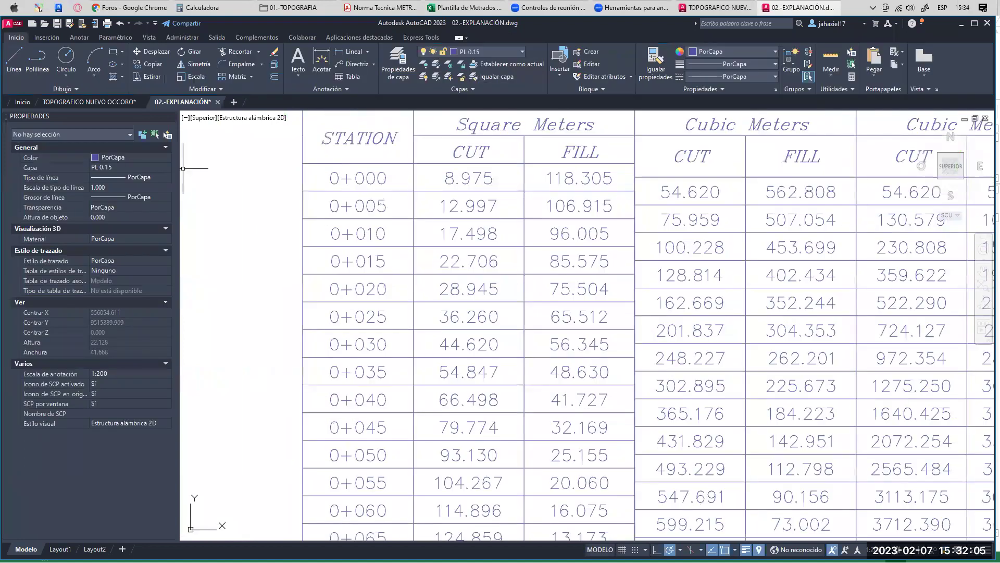
mouse_move(363, 206)
middle_mouse_down()
mouse_move(317, 236)
mouse_move(275, 245)
middle_mouse_up()
mouse_move(307, 210)
left_mouse_down()
mouse_move(315, 225)
mouse_move(554, 233)
left_mouse_up()
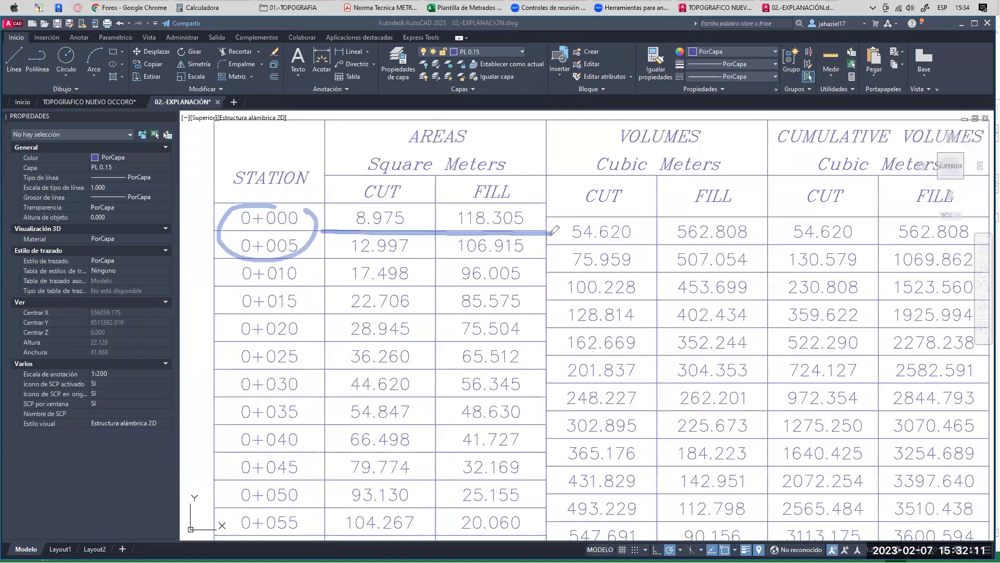
left_click_drag(697, 193, 725, 182)
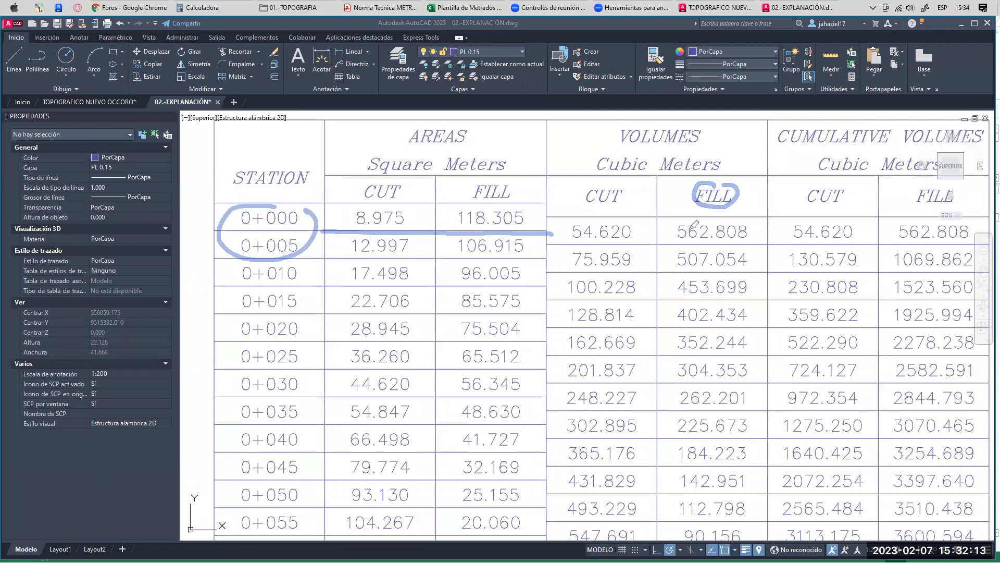
mouse_move(698, 219)
left_mouse_down()
mouse_move(683, 219)
mouse_move(672, 234)
mouse_move(735, 241)
mouse_move(714, 214)
mouse_move(690, 217)
left_mouse_up()
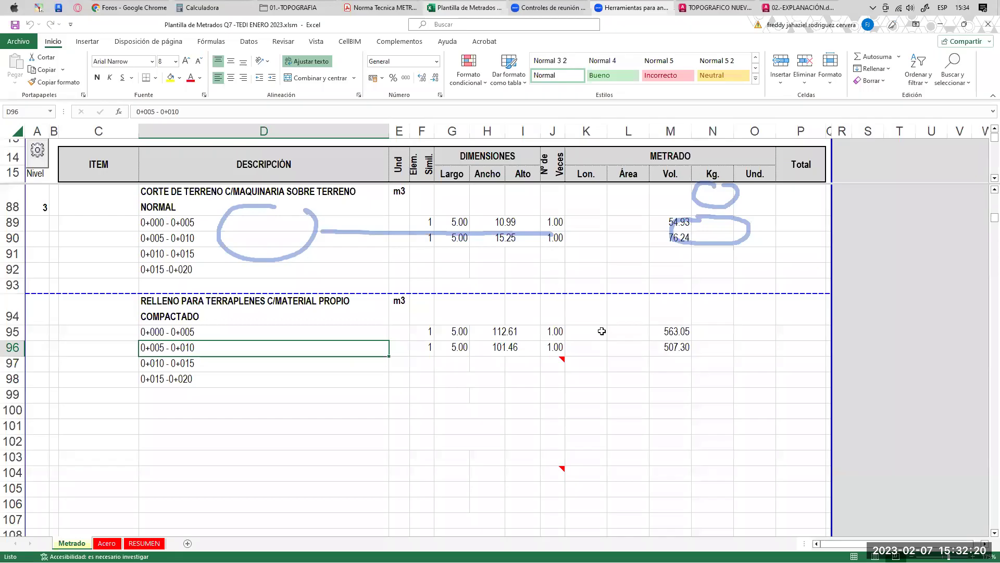
- Compare the fill volumes in Excel cells M95 and M96 with the fill volumes in the AutoCAD station table
left_click(479, 8)
left_click(674, 334)
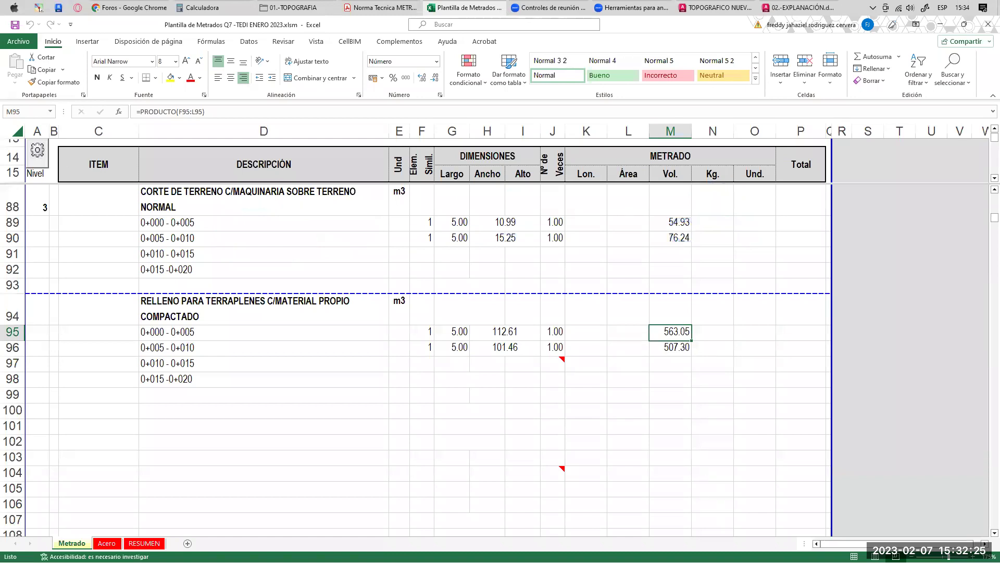
left_click(798, 8)
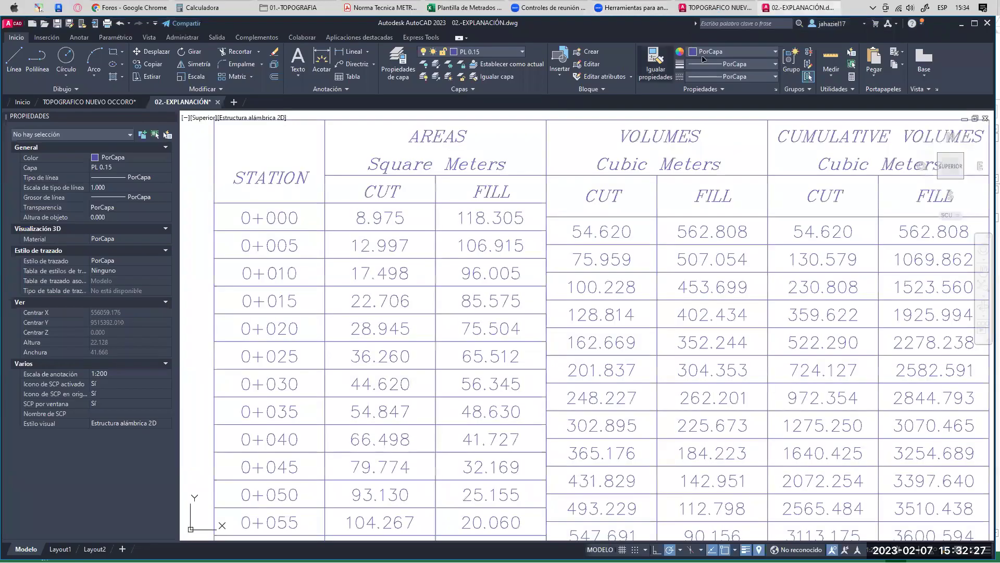
middle_click_drag(279, 270, 294, 232)
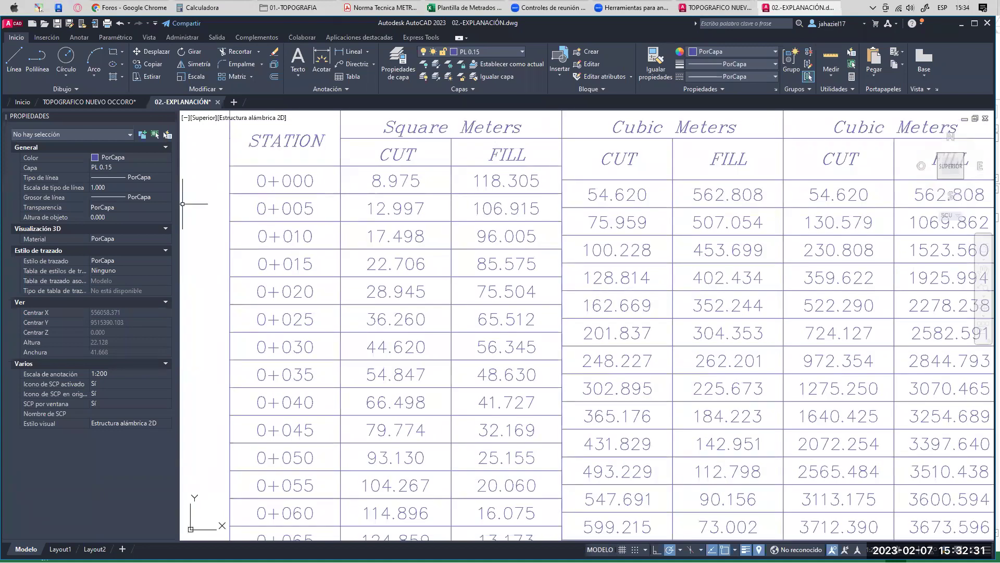
left_click(233, 198)
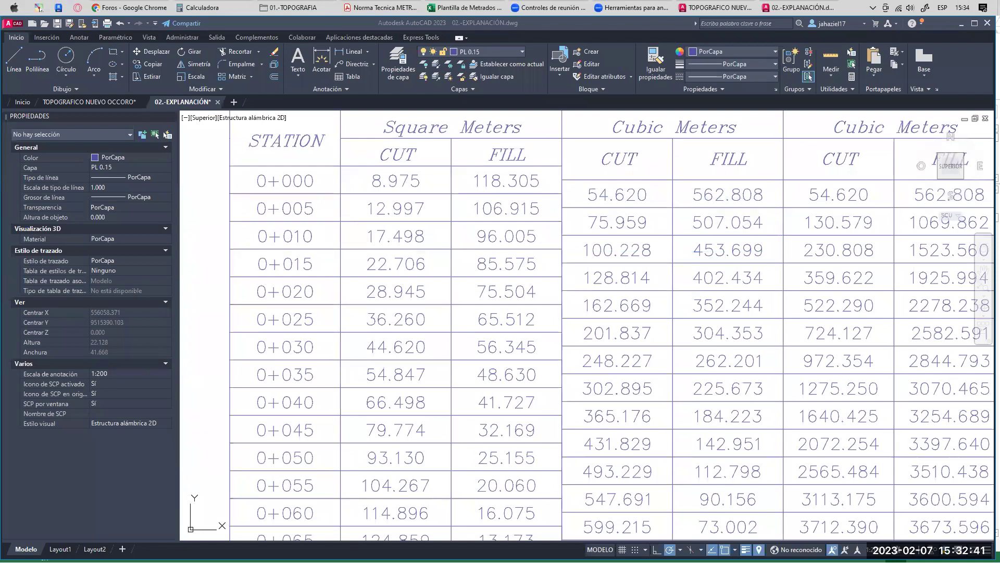
key("alt+Tab")
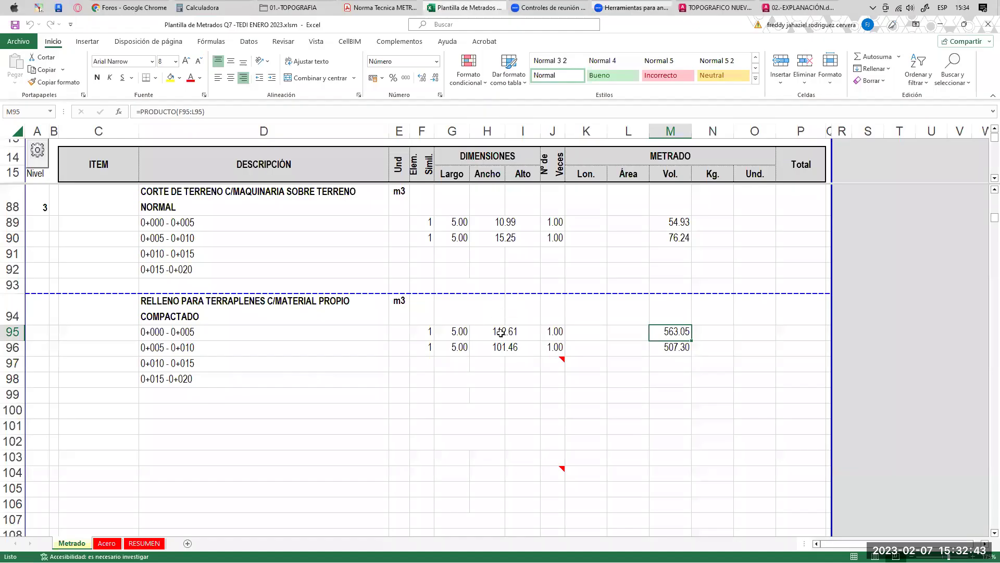
left_click(678, 350)
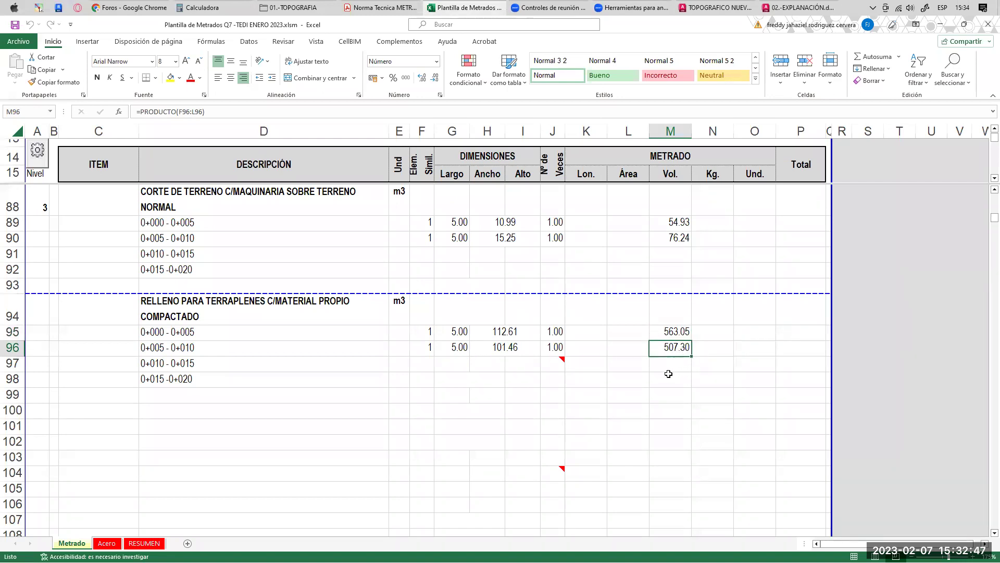
- Set the level of the compacted fill item in A94 to 3
left_click(43, 310)
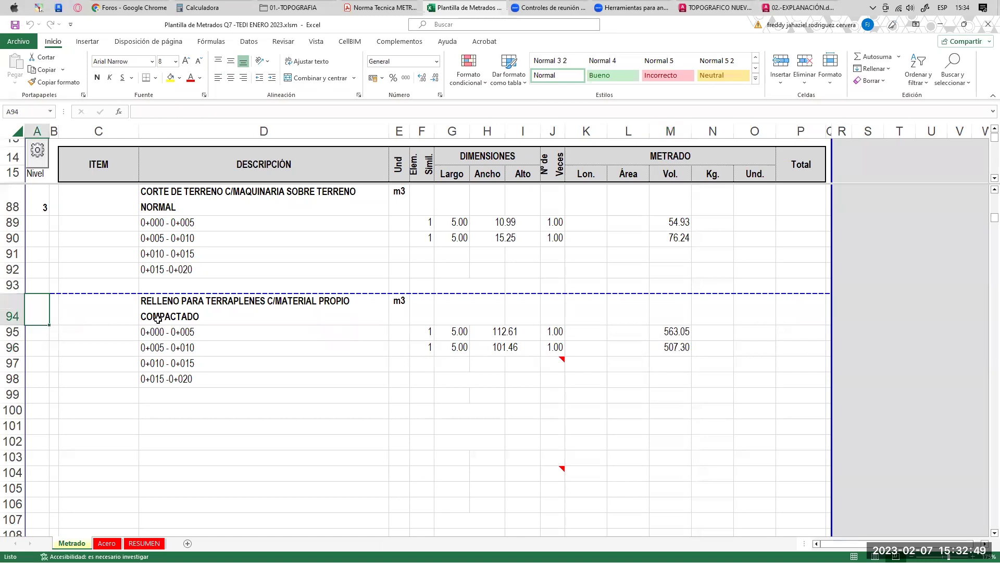
type("3")
key("Return")
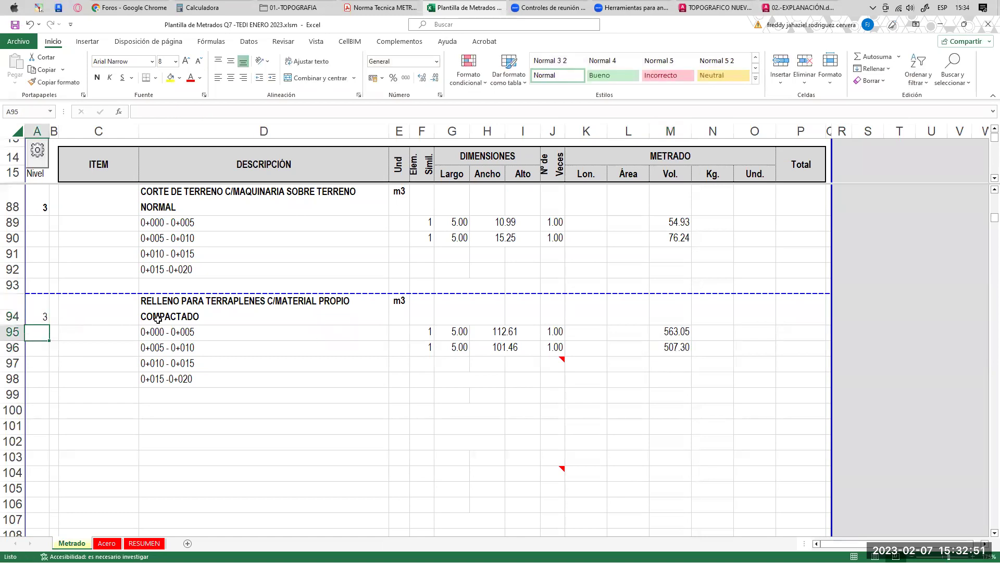
- Highlight the descriptions and station ranges of the cut item and of the compacted fill item
scroll(250, 375, "up", 1)
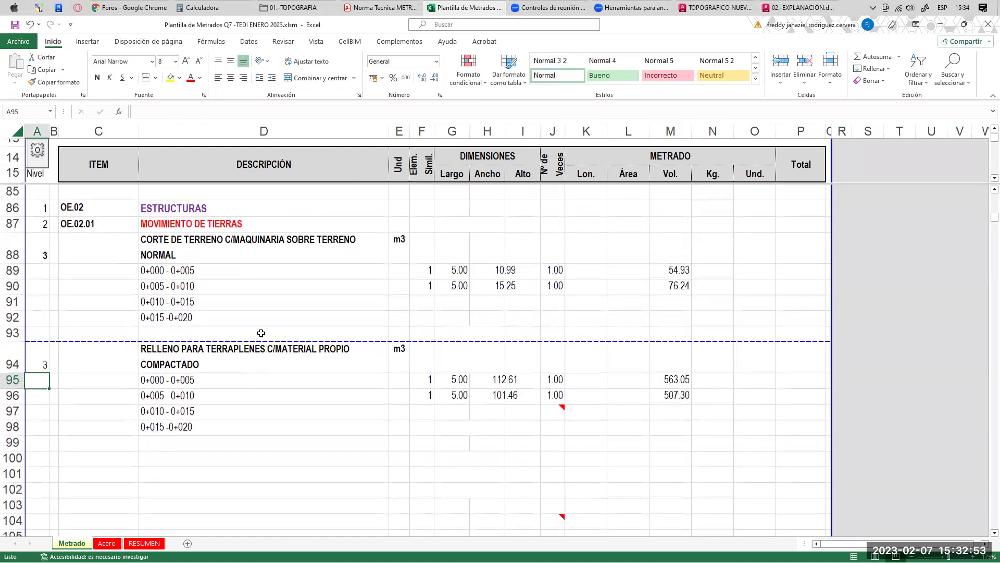
left_click_drag(257, 249, 242, 319)
left_click_drag(219, 359, 218, 427)
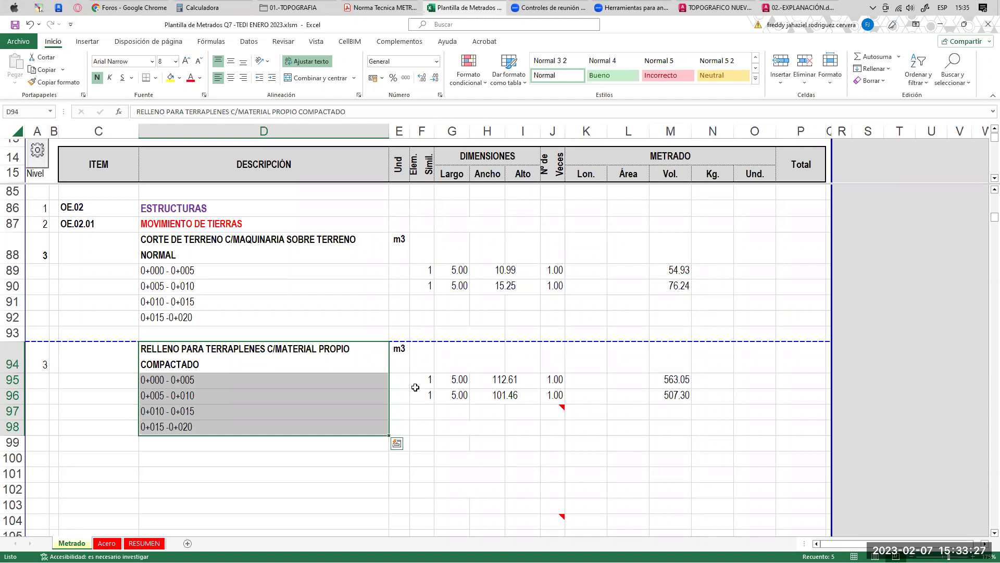
key("XF86AudioRaiseVolume")
- Switch to AutoCAD and look over the cross-section sheets and the station table on sheet T-03
left_click(782, 7)
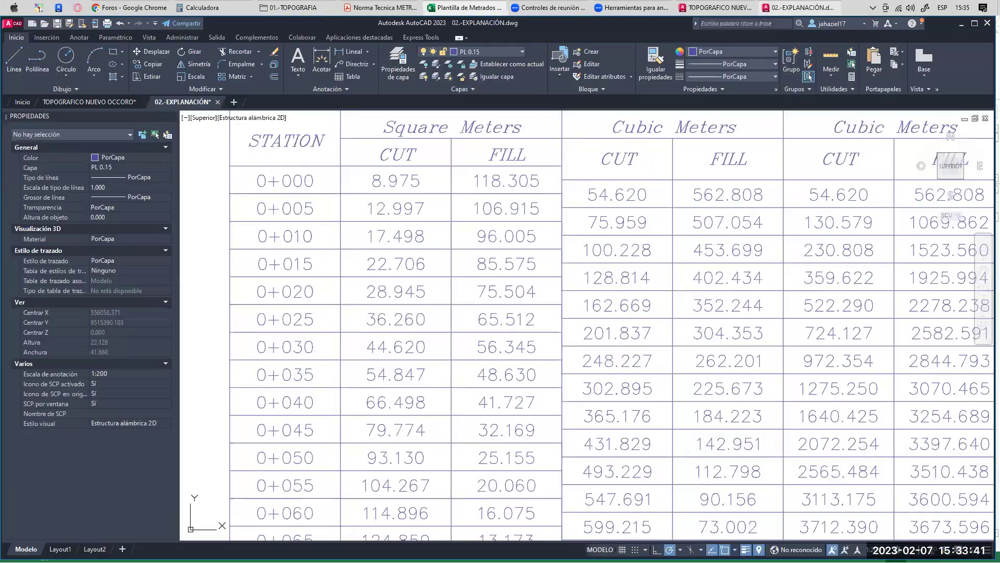
scroll(560, 281, "down", 5)
scroll(560, 281, "up", 4)
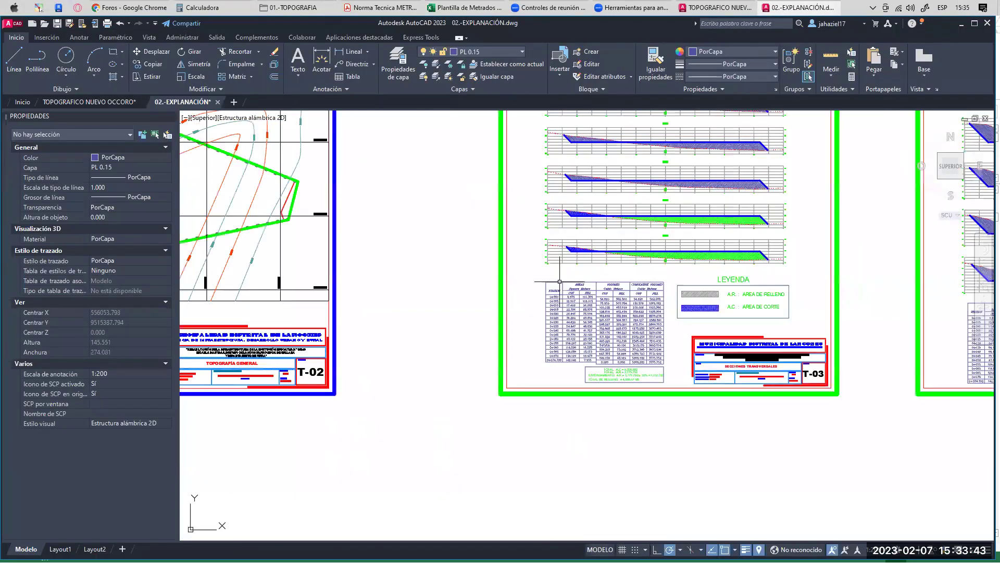
scroll(560, 281, "up", 2)
scroll(560, 282, "down", 5)
scroll(719, 241, "up", 2)
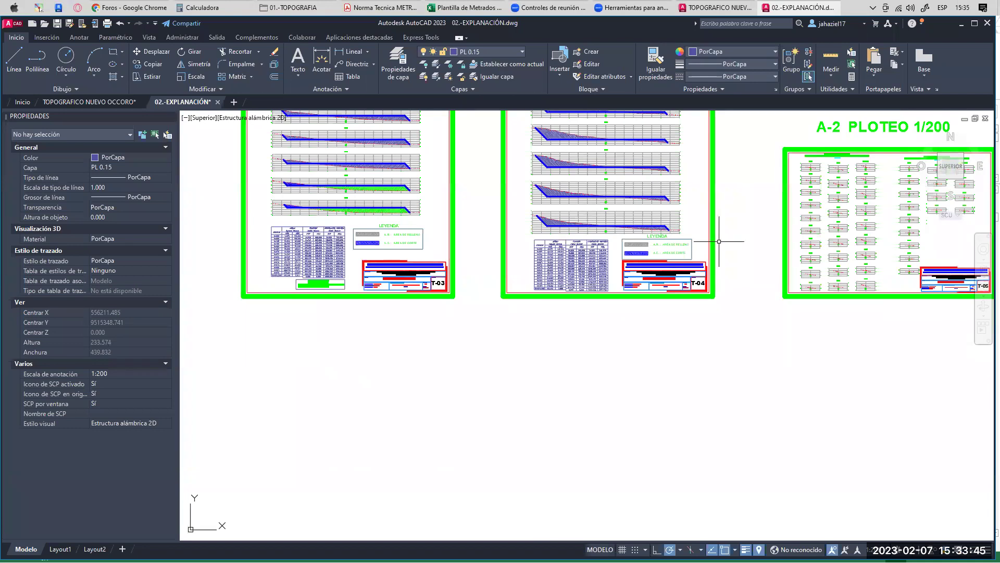
scroll(651, 289, "up", 10)
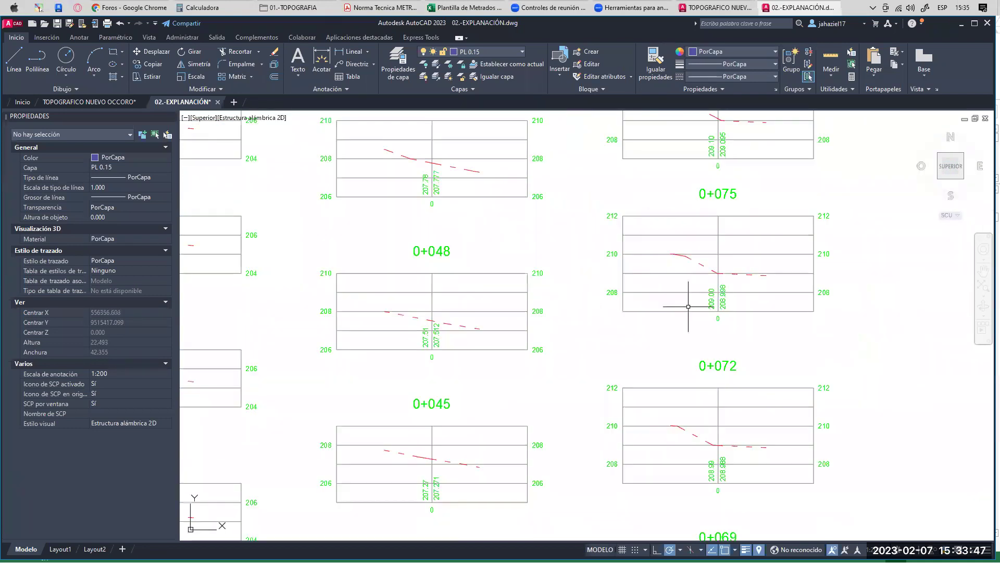
scroll(689, 306, "down", 10)
scroll(624, 339, "up", 3)
mouse_move(374, 351)
middle_mouse_down()
mouse_move(426, 306)
mouse_move(477, 301)
middle_mouse_up()
scroll(478, 302, "up", 4)
middle_click_drag(444, 237, 437, 226)
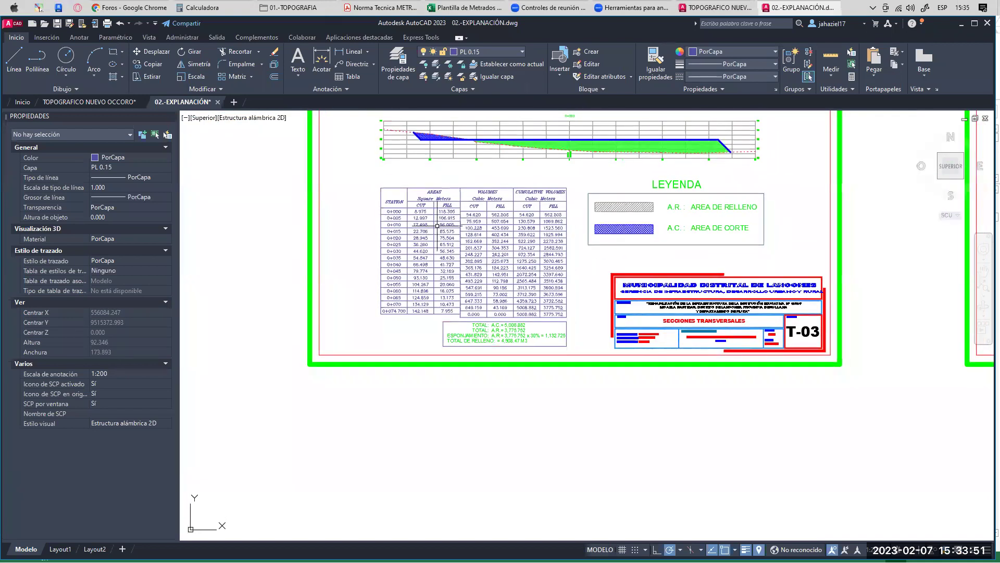
left_click(347, 175)
left_click(585, 342)
scroll(553, 297, "down", 4)
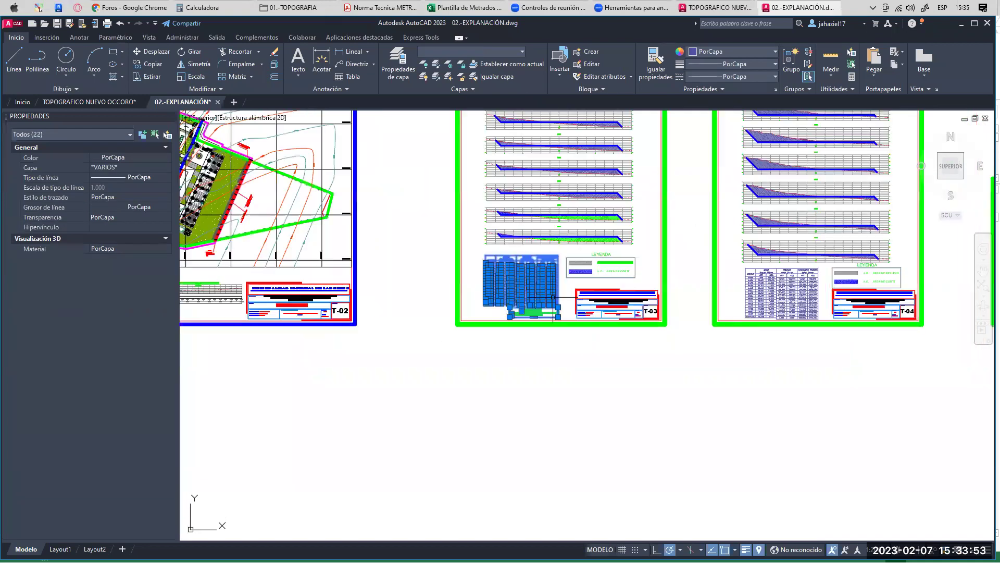
middle_click_drag(585, 185, 668, 192)
scroll(596, 277, "up", 3)
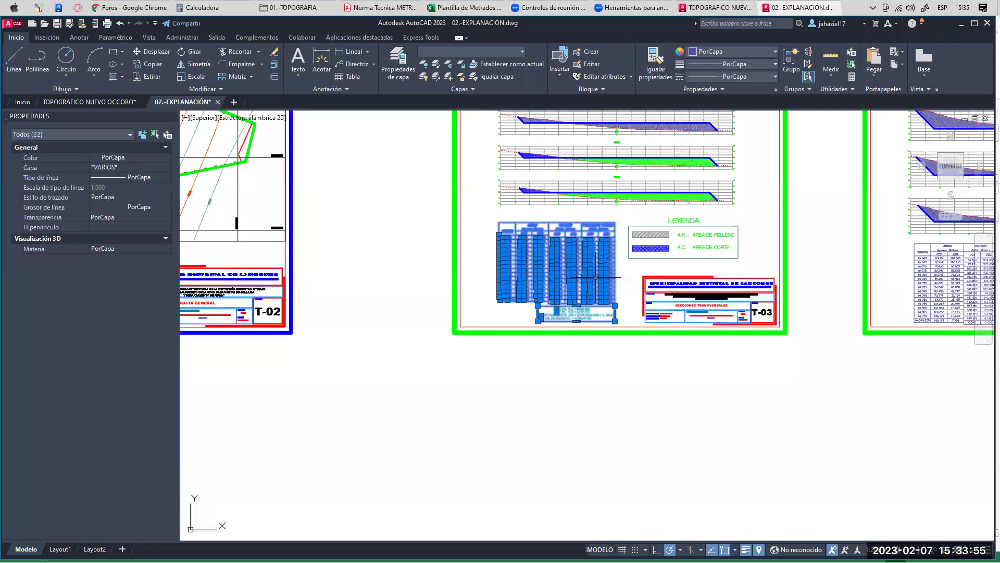
key("Escape")
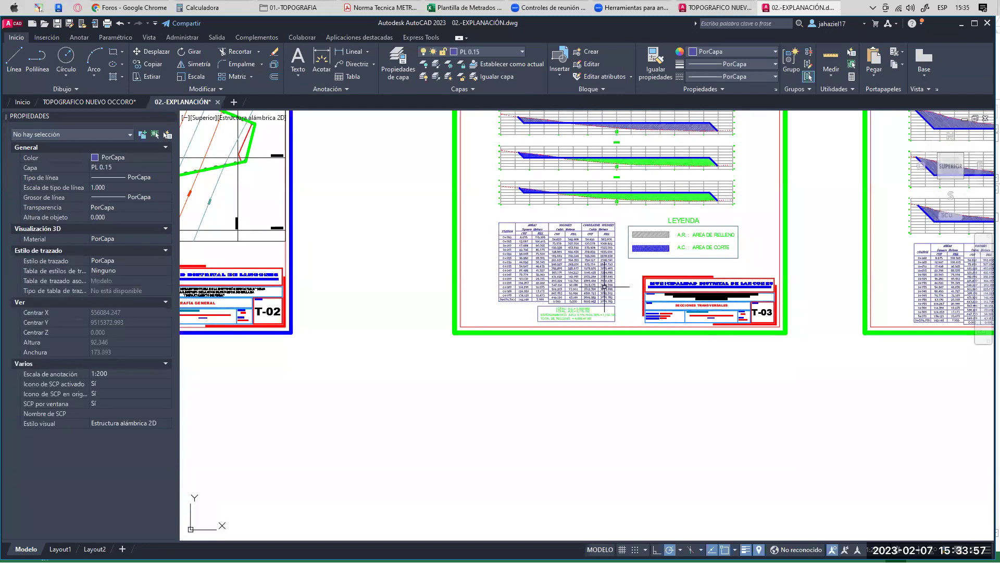
- Examine the station table and the cut and fill totals below it on sheet T-03
middle_click_drag(567, 205, 607, 282)
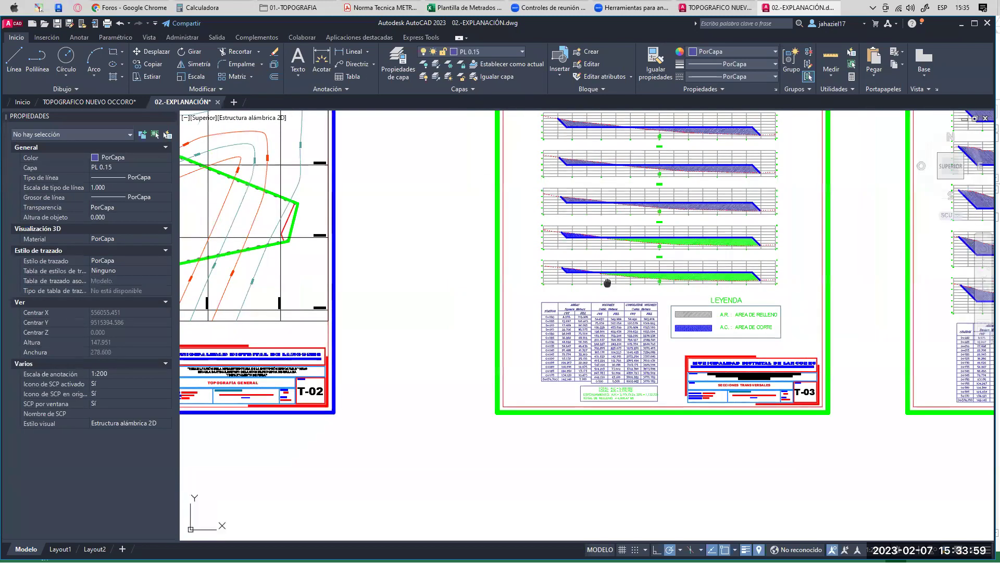
scroll(576, 284, "down", 5)
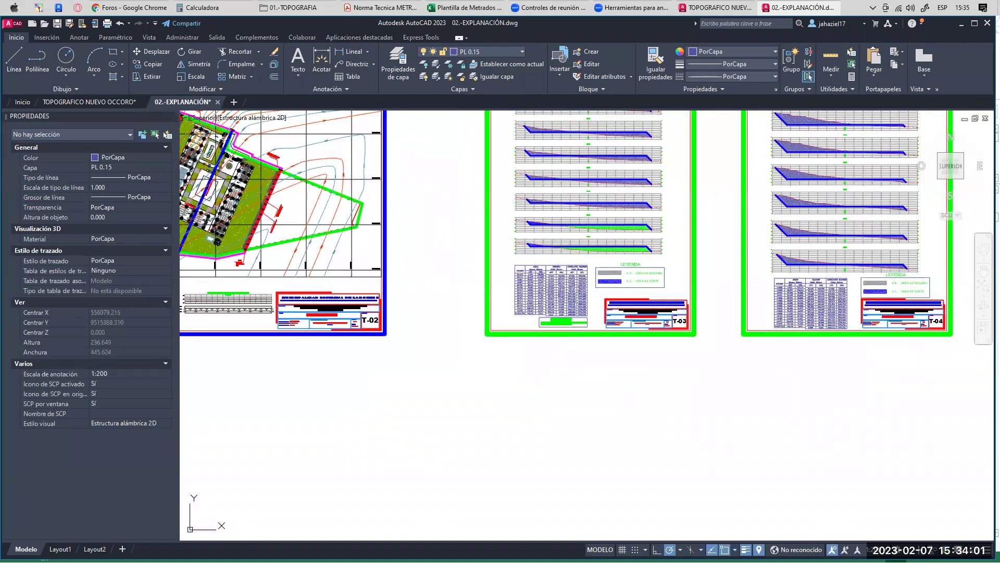
scroll(578, 297, "up", 6)
scroll(458, 230, "down", 1)
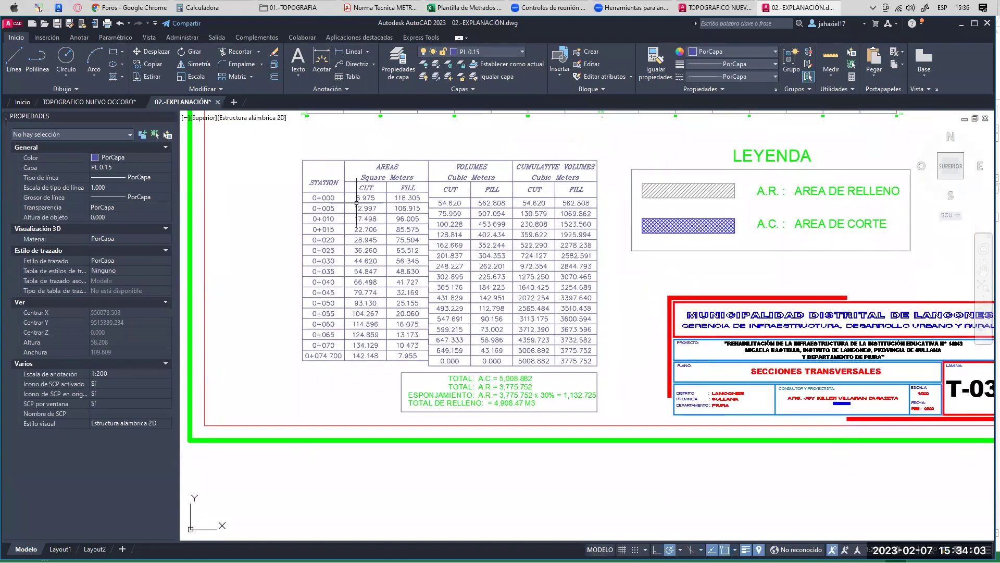
left_click(289, 153)
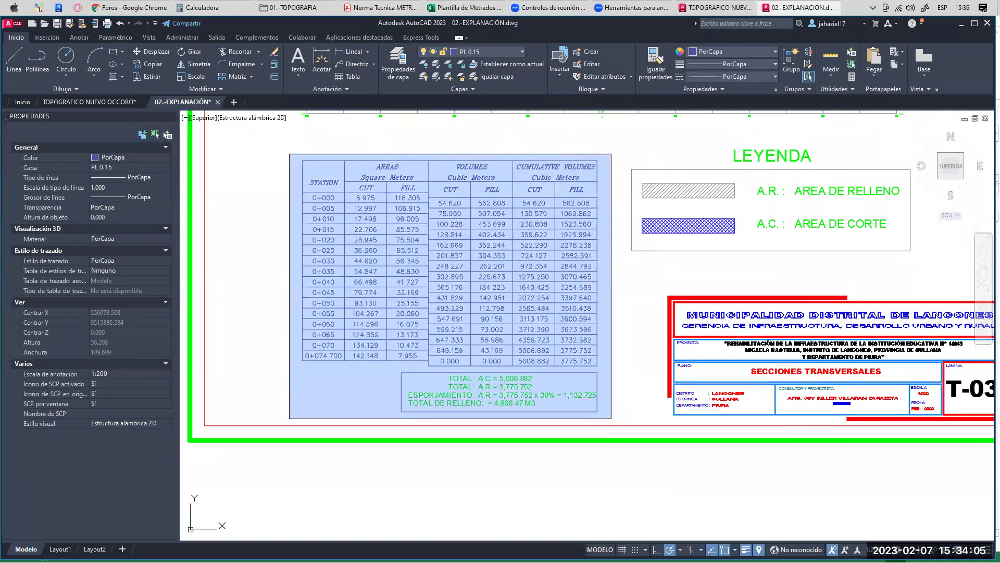
left_click(611, 418)
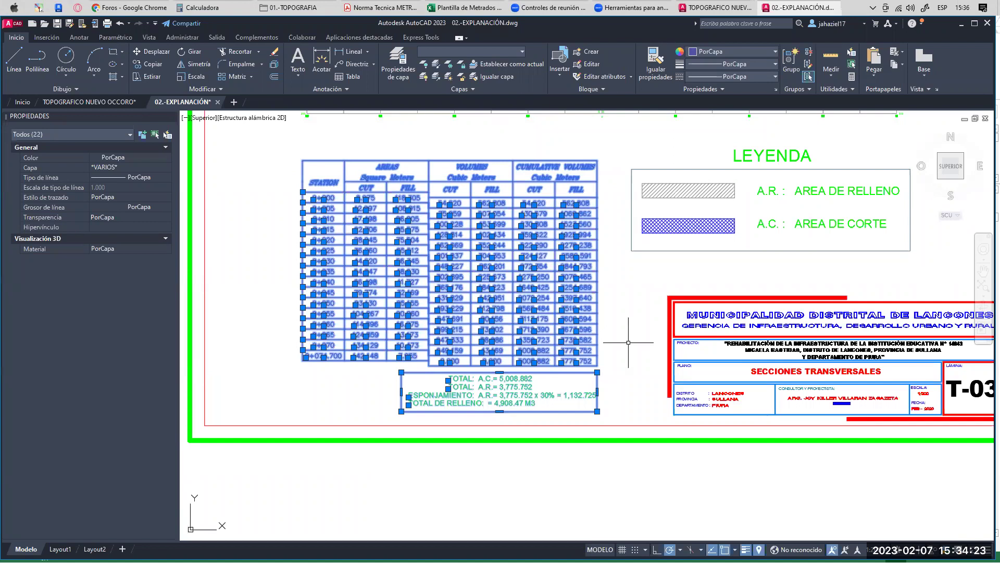
key("Escape")
- Switch to the Excel quantity sheet and review the rows of the cut item and the compacted fill item
left_click(392, 7)
left_click(469, 7)
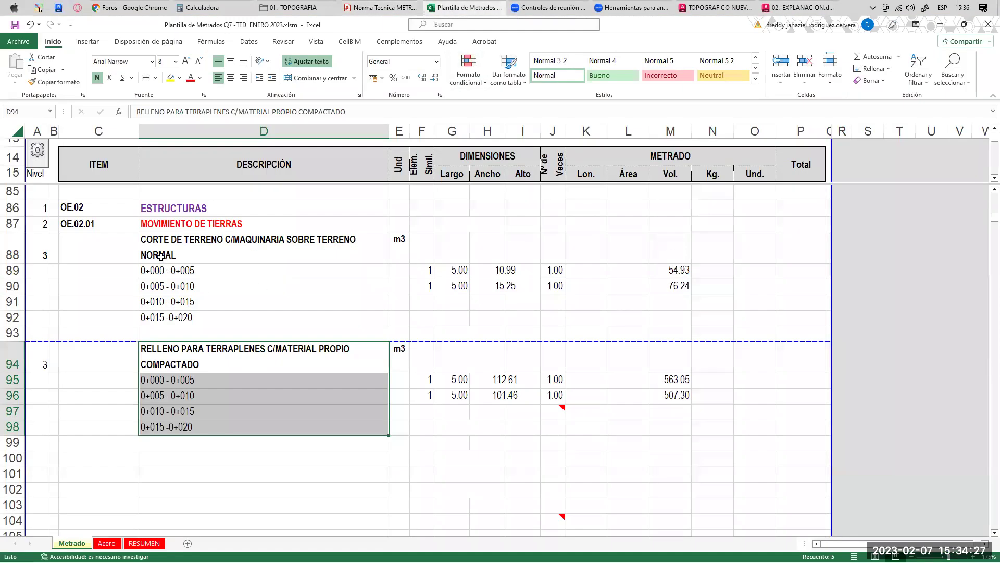
left_click(516, 271, "shift")
scroll(344, 308, "down", 2)
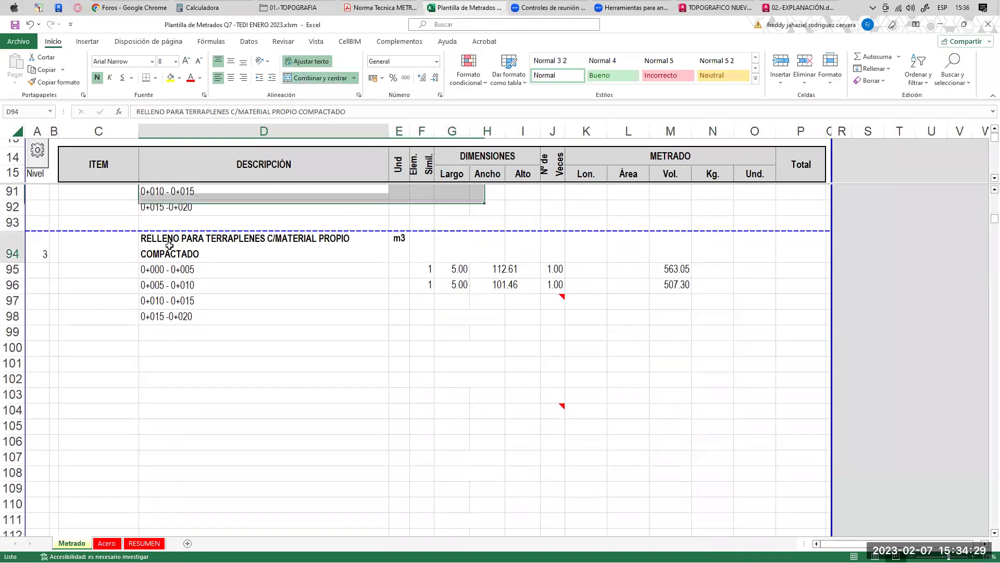
left_click_drag(192, 251, 509, 266)
scroll(286, 258, "up", 2)
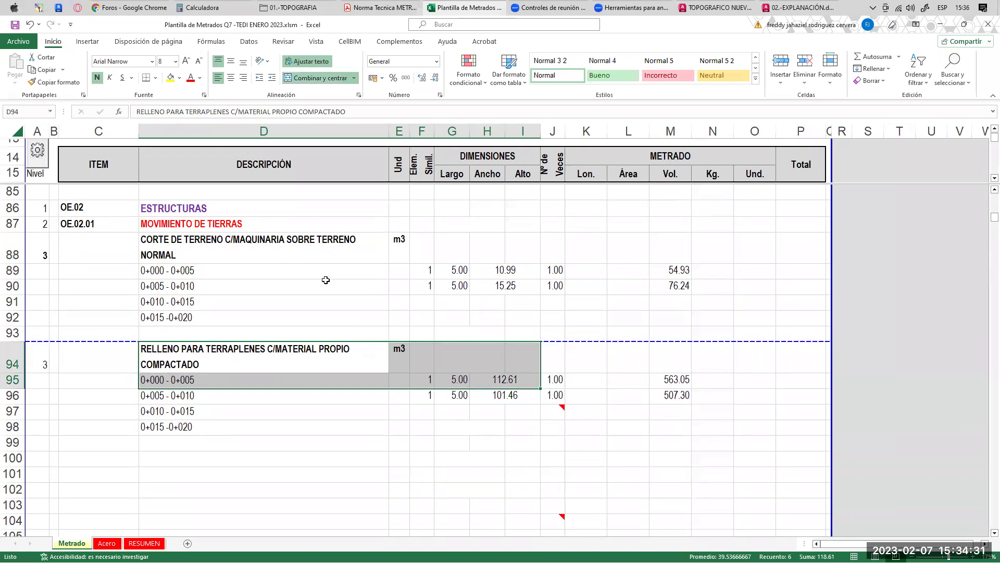
- Switch to the Norma Tecnica METRADOS PDF in Acrobat and review the measurement rule under CORTES and the EXCAVACIONES heading
left_click(400, 7)
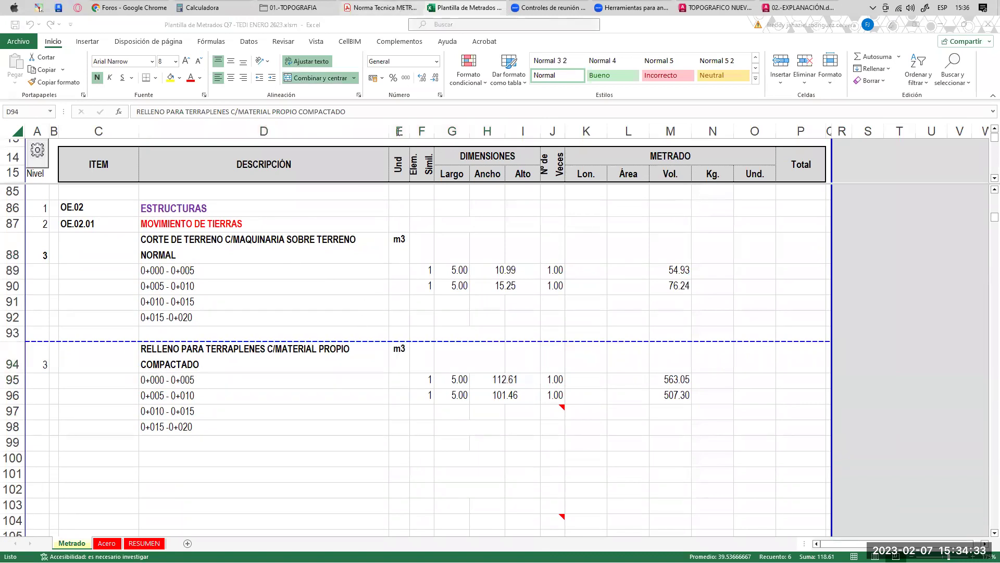
scroll(437, 245, "up", 6)
scroll(438, 245, "up", 12)
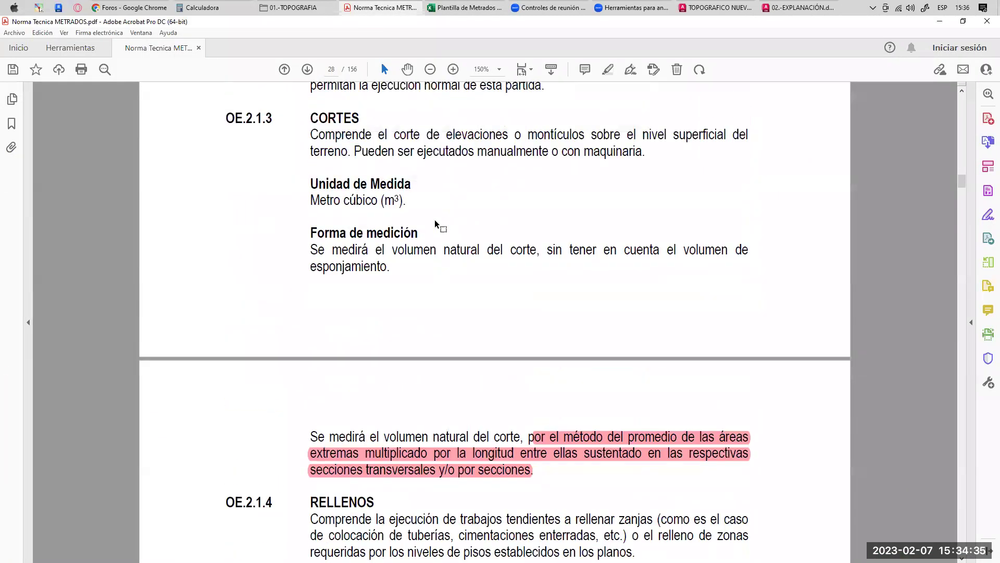
left_click_drag(311, 243, 488, 267)
scroll(319, 202, "up", 6)
left_click_drag(311, 202, 405, 203)
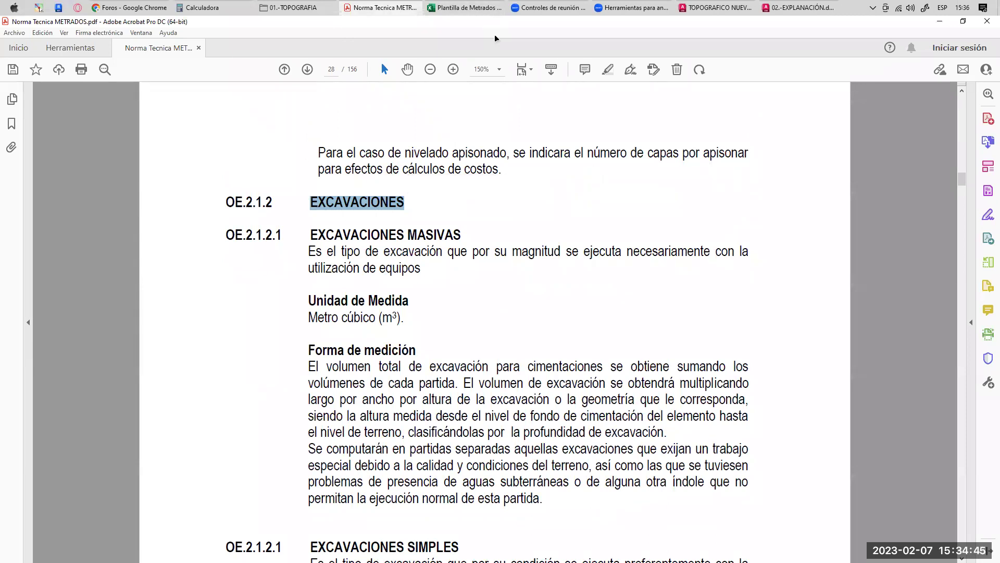
- Switch to AutoCAD and inspect the cut hatch and the fill hatch of section 0+015
left_click(463, 7)
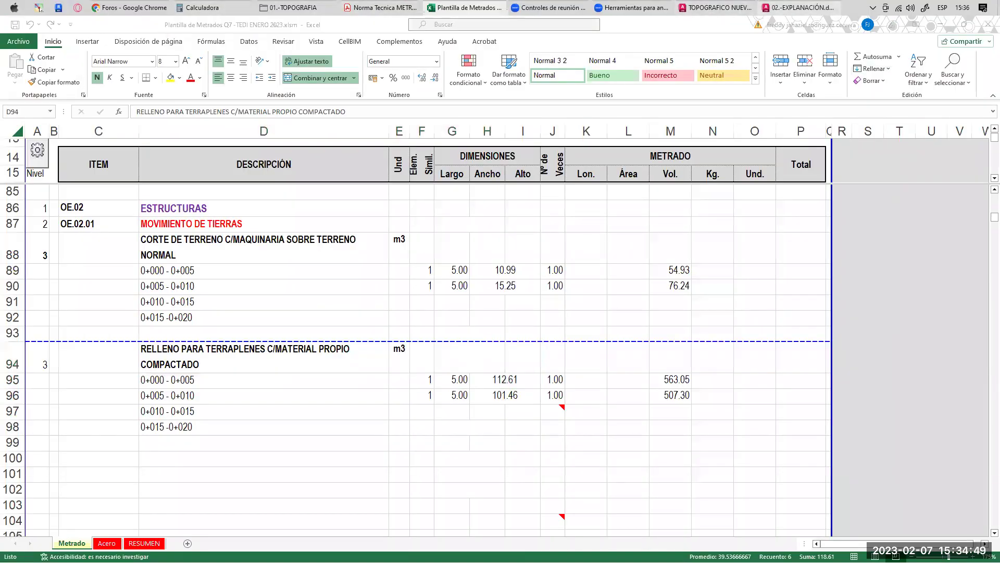
left_click(776, 8)
mouse_move(389, 164)
middle_mouse_down()
mouse_move(458, 215)
mouse_move(465, 201)
middle_mouse_up()
left_click(321, 177)
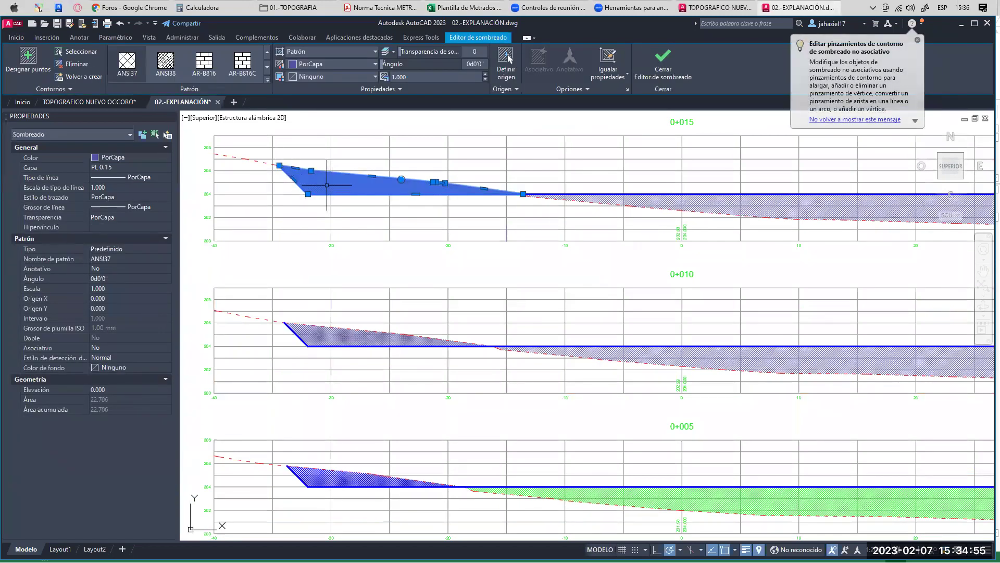
middle_click_drag(553, 227, 459, 192)
key("Escape")
left_click(628, 164)
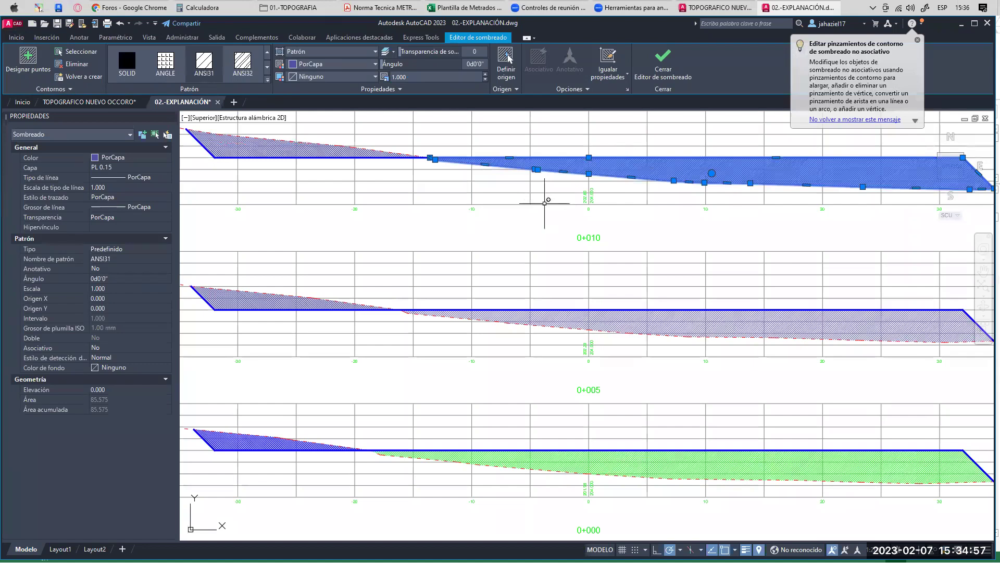
key("Escape")
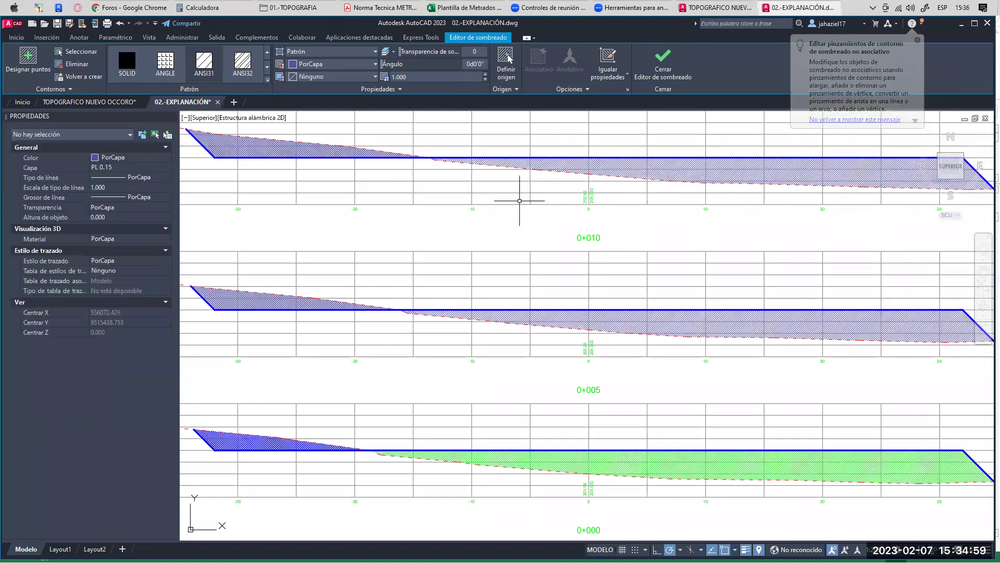
- Sketch a small trench below the blue platform line of section 0+015 with the annotation pen and label it as excavation
scroll(389, 177, "up", 6)
scroll(389, 177, "down", 2)
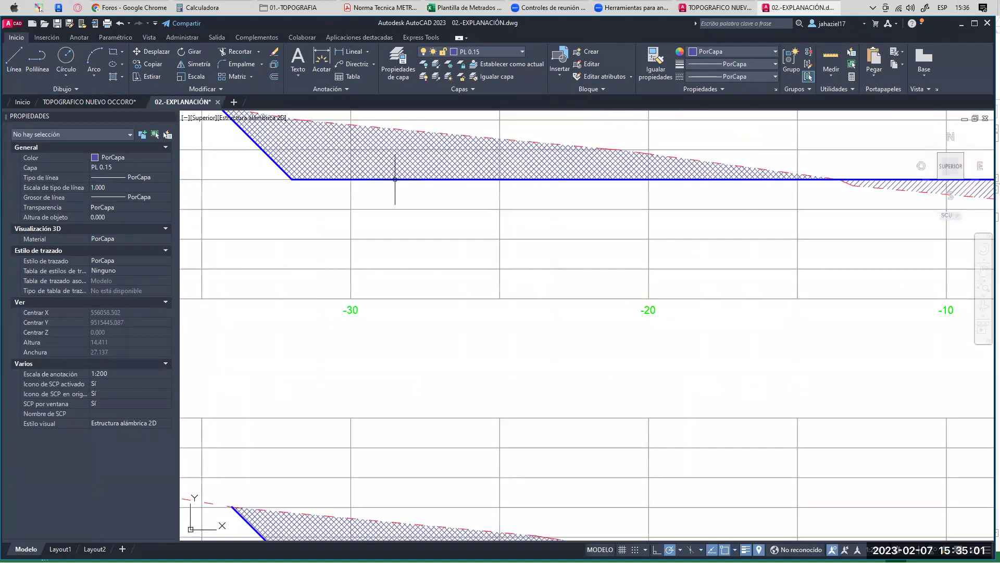
scroll(380, 187, "up", 2)
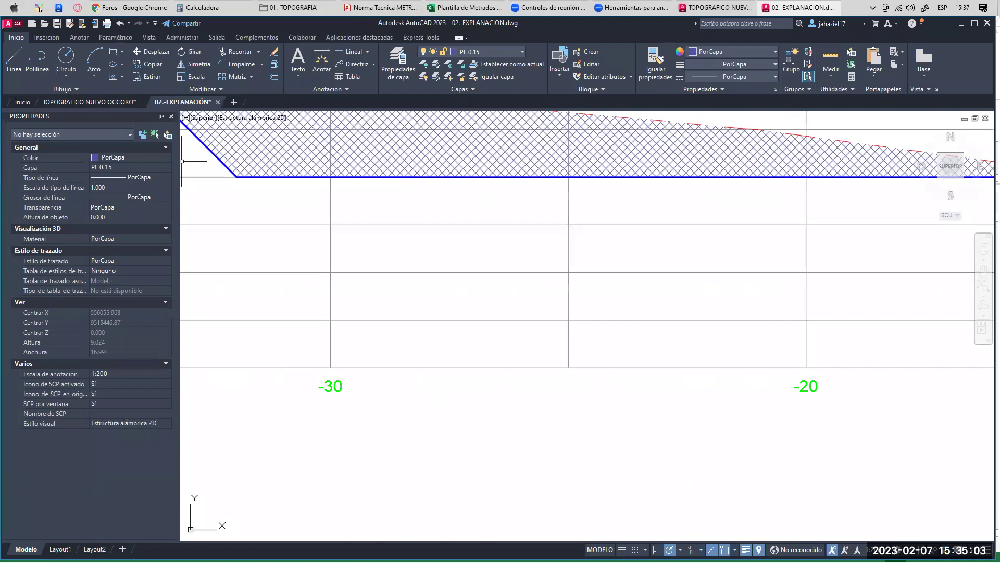
mouse_move(377, 178)
left_mouse_down()
mouse_move(376, 227)
mouse_move(422, 226)
mouse_move(419, 180)
mouse_move(373, 188)
mouse_move(410, 187)
mouse_move(402, 219)
mouse_move(414, 183)
mouse_move(383, 196)
mouse_move(424, 170)
mouse_move(420, 204)
mouse_move(441, 199)
mouse_move(417, 200)
mouse_move(422, 192)
left_mouse_up()
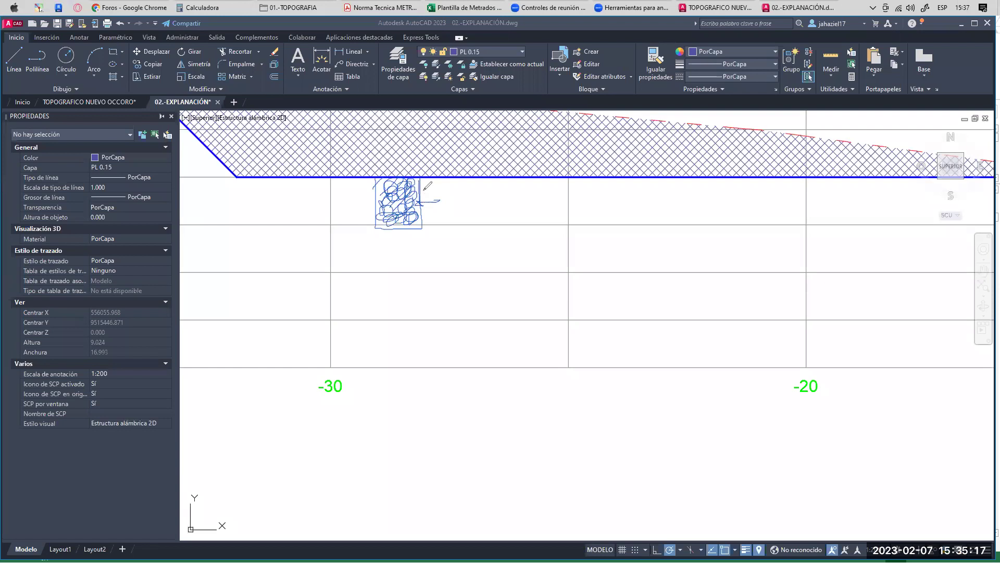
left_click_drag(369, 175, 407, 174)
mouse_move(407, 174)
left_mouse_down()
mouse_move(371, 174)
mouse_move(454, 175)
left_mouse_up()
left_click_drag(453, 170, 511, 168)
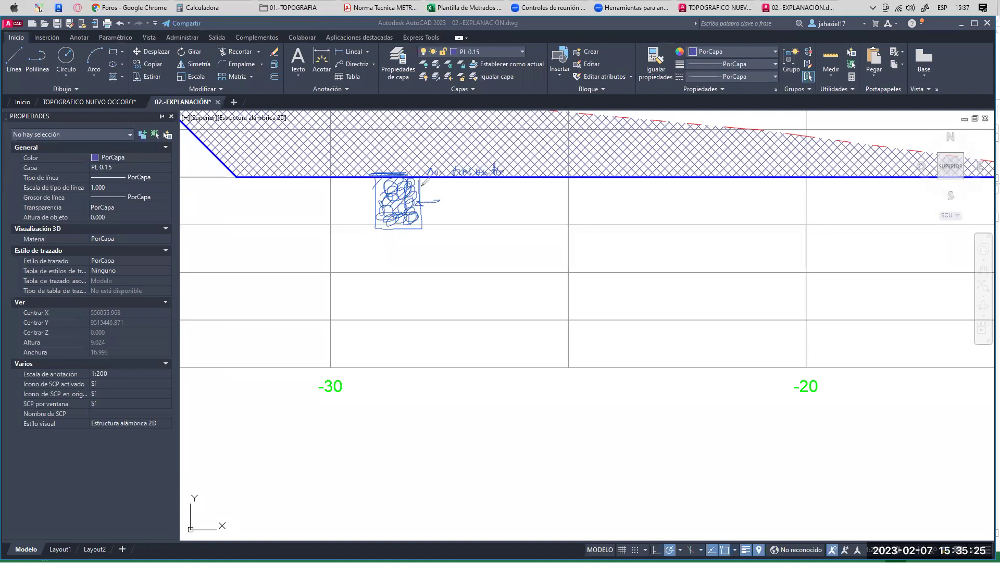
mouse_move(422, 176)
left_mouse_down()
mouse_move(428, 223)
mouse_move(380, 225)
mouse_move(375, 176)
left_mouse_up()
left_click_drag(451, 205, 509, 206)
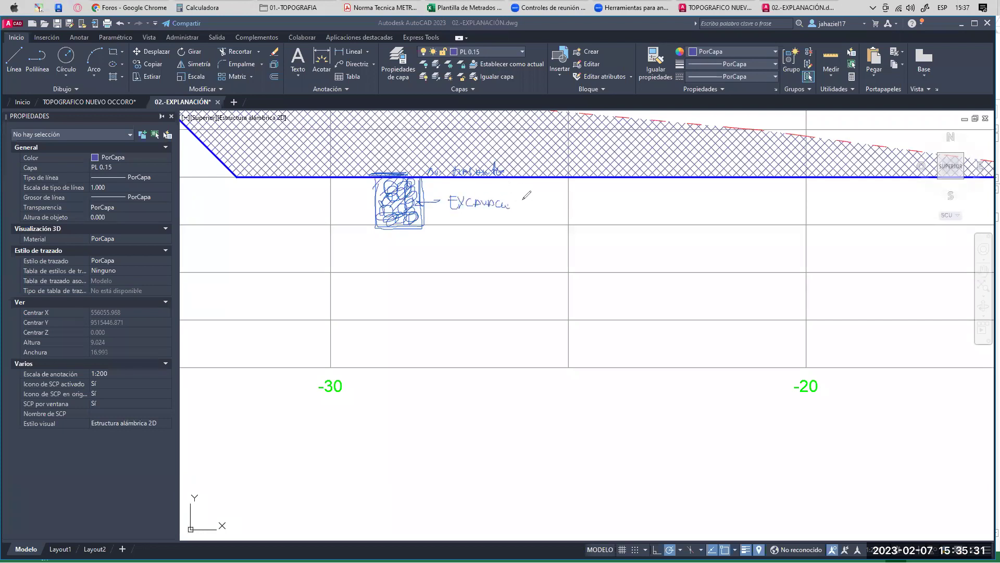
- Circle the cut area above the platform line and handwrite cut above the line and excavation below it
mouse_move(385, 129)
left_mouse_down()
mouse_move(365, 124)
mouse_move(432, 156)
mouse_move(469, 117)
mouse_move(485, 137)
left_mouse_up()
mouse_move(517, 171)
left_mouse_down()
mouse_move(525, 152)
mouse_move(517, 176)
mouse_move(491, 163)
left_mouse_up()
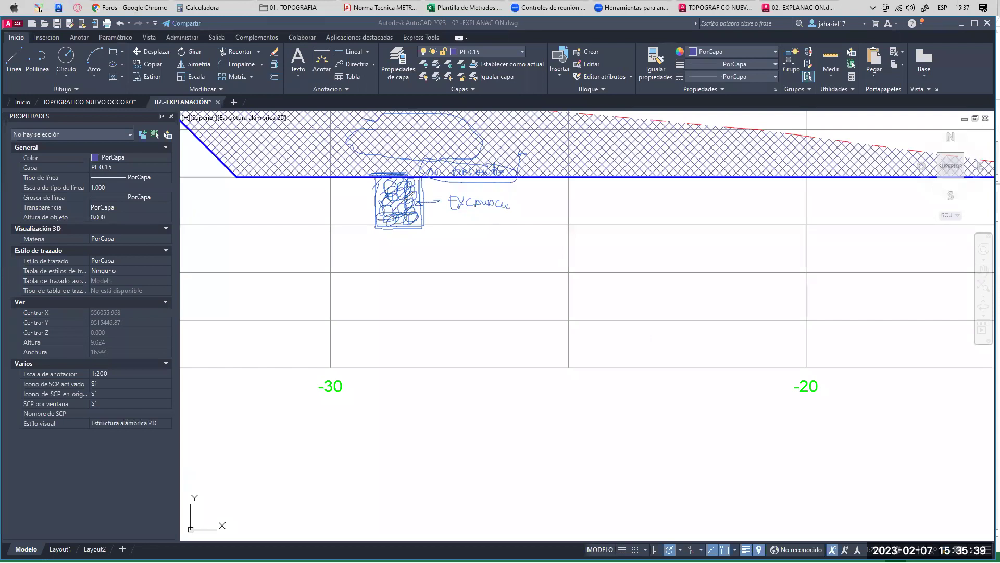
left_click_drag(401, 180, 388, 193)
mouse_move(465, 178)
left_mouse_down()
mouse_move(465, 191)
mouse_move(463, 181)
left_mouse_up()
mouse_move(561, 138)
left_mouse_down()
mouse_move(554, 149)
mouse_move(567, 154)
mouse_move(598, 148)
left_mouse_up()
mouse_move(554, 192)
left_mouse_down()
mouse_move(564, 202)
mouse_move(623, 198)
left_mouse_up()
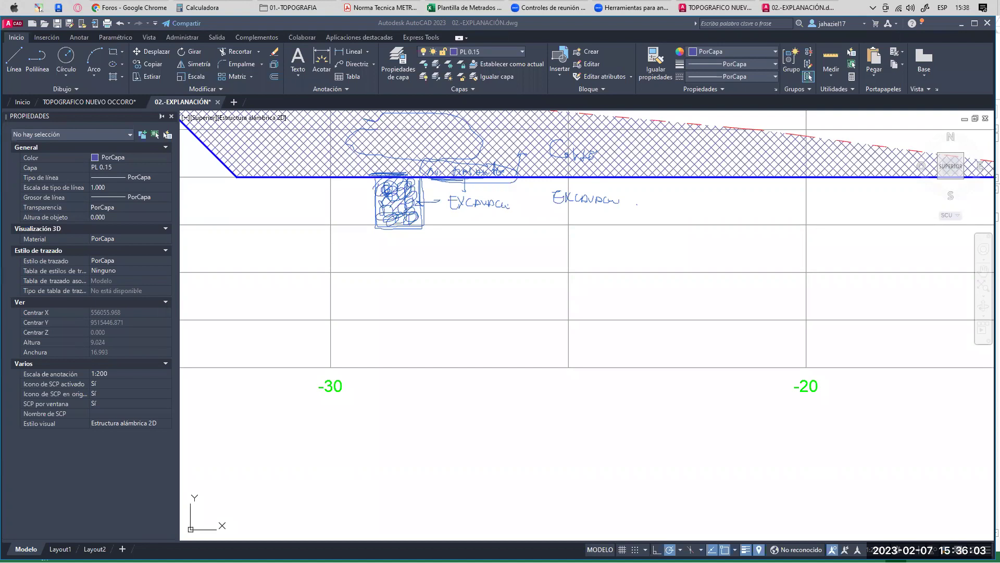
- Clear the annotations and compare the EXCAVACIONES MASIVAS and EXCAVACIONES SIMPLES sections in the METRADOS PDF
left_click(232, 156)
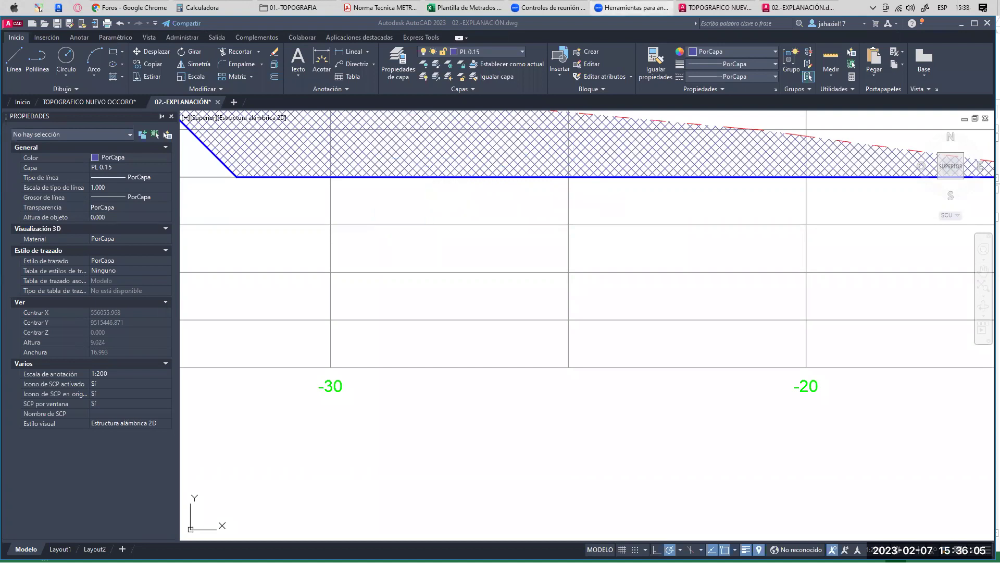
left_click(381, 7)
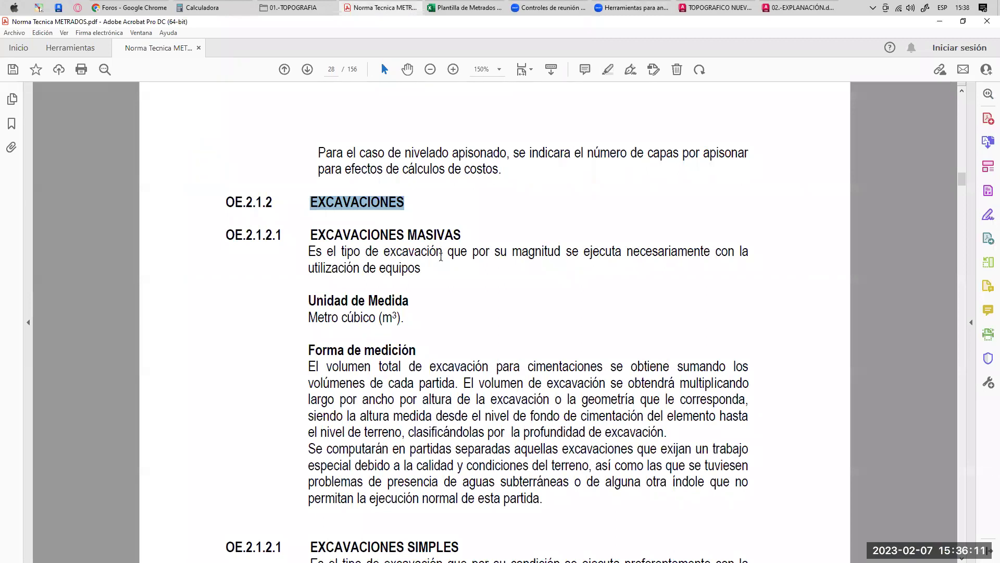
left_click_drag(311, 235, 443, 239)
scroll(443, 238, "down", 5)
left_click_drag(311, 297, 459, 300)
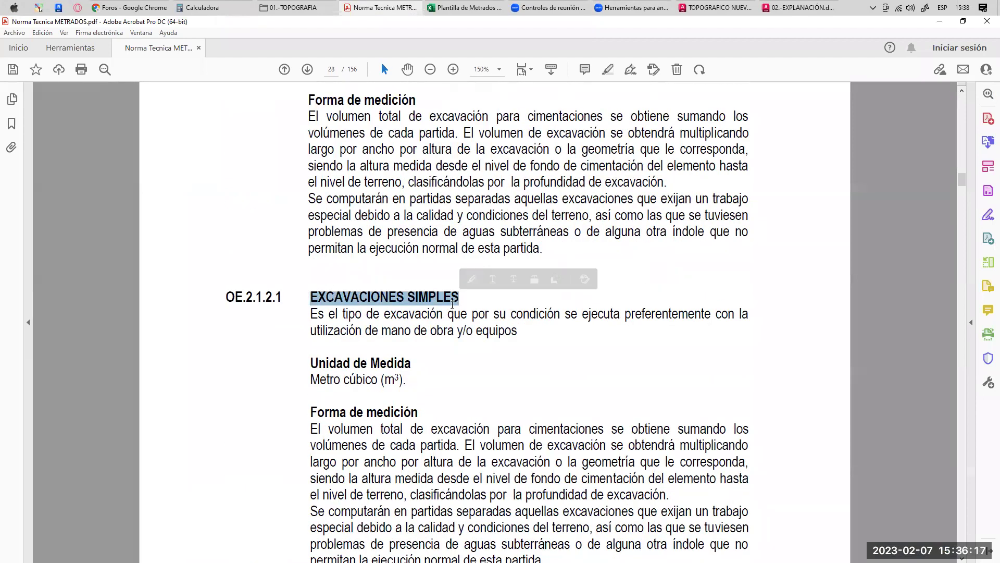
scroll(453, 319, "up", 3)
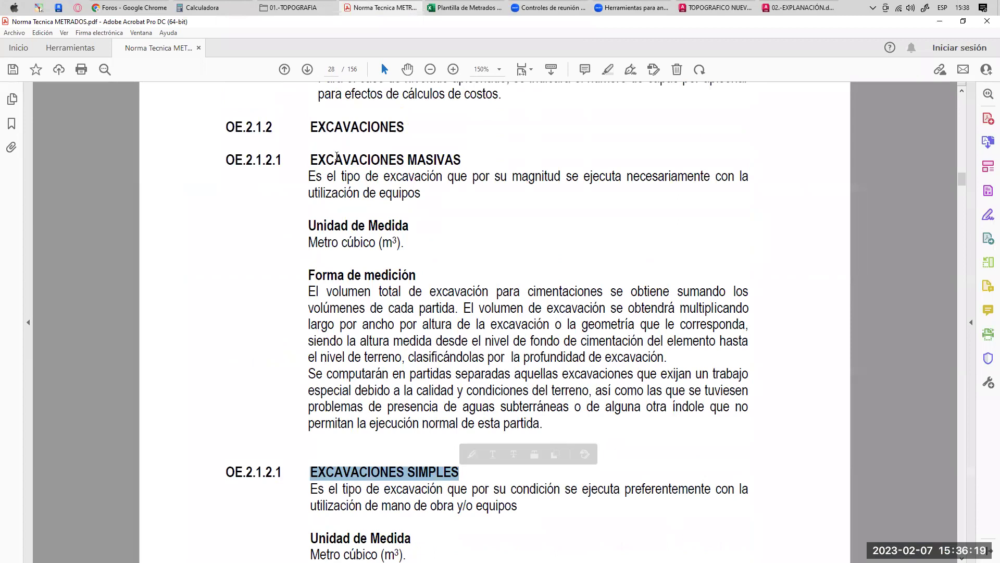
left_click(315, 159)
left_click_drag(315, 159, 463, 159)
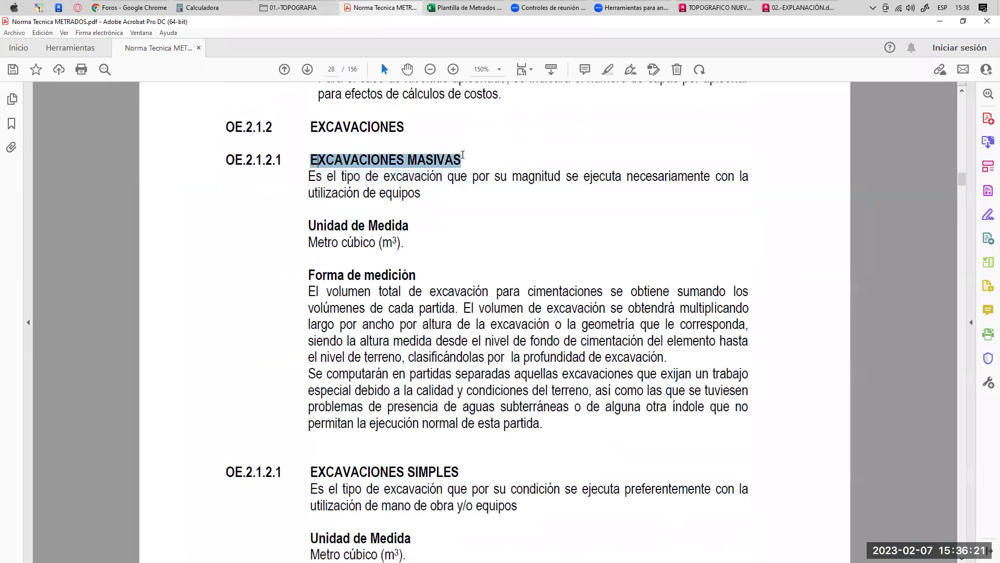
- Read the definition of EXCAVACIONES MASIVAS, highlighting its requirement to use equipment
left_click(317, 179)
left_click_drag(310, 177, 519, 178)
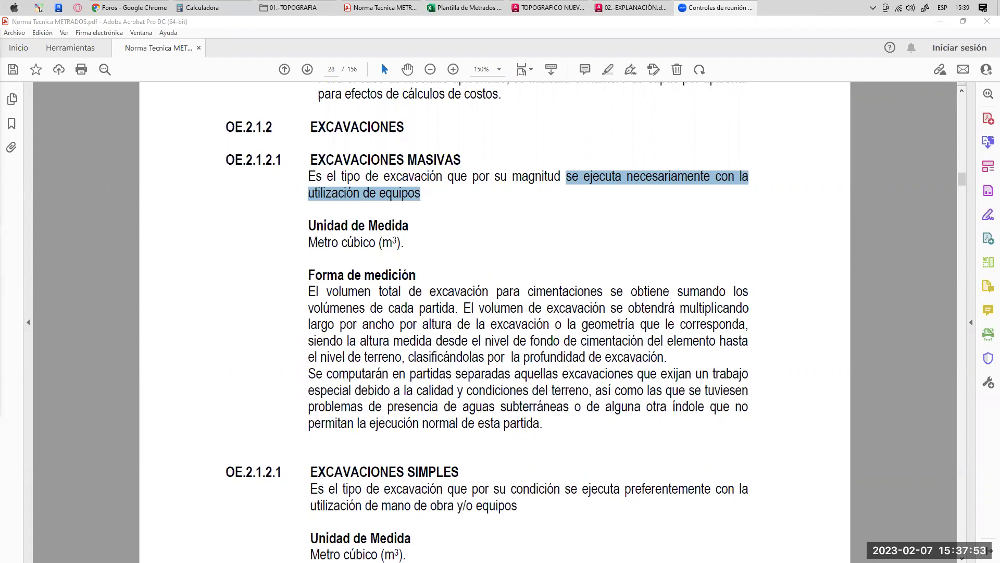
left_click_drag(383, 308, 388, 308)
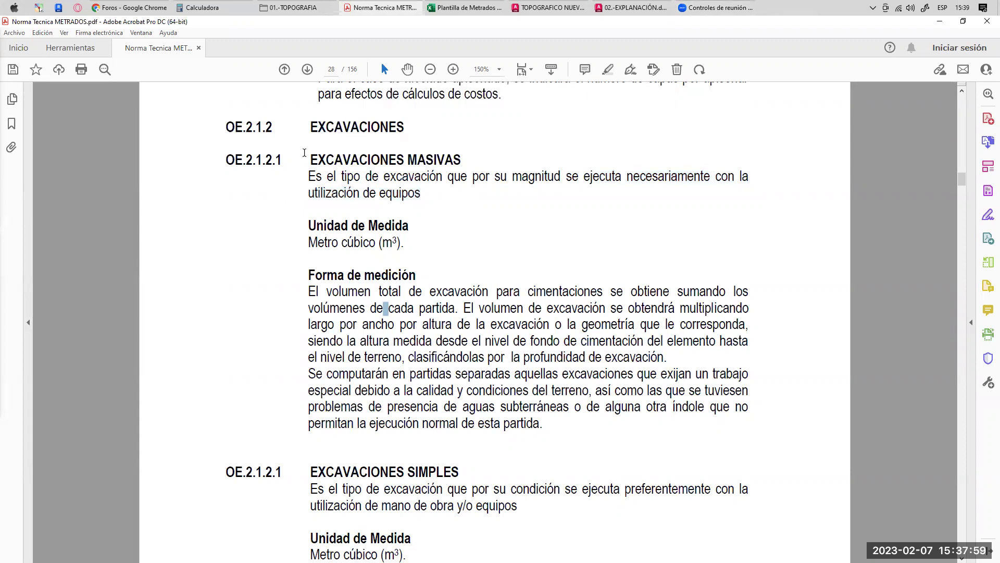
left_click_drag(306, 158, 438, 156)
left_click_drag(322, 177, 567, 177)
left_click_drag(312, 194, 410, 197)
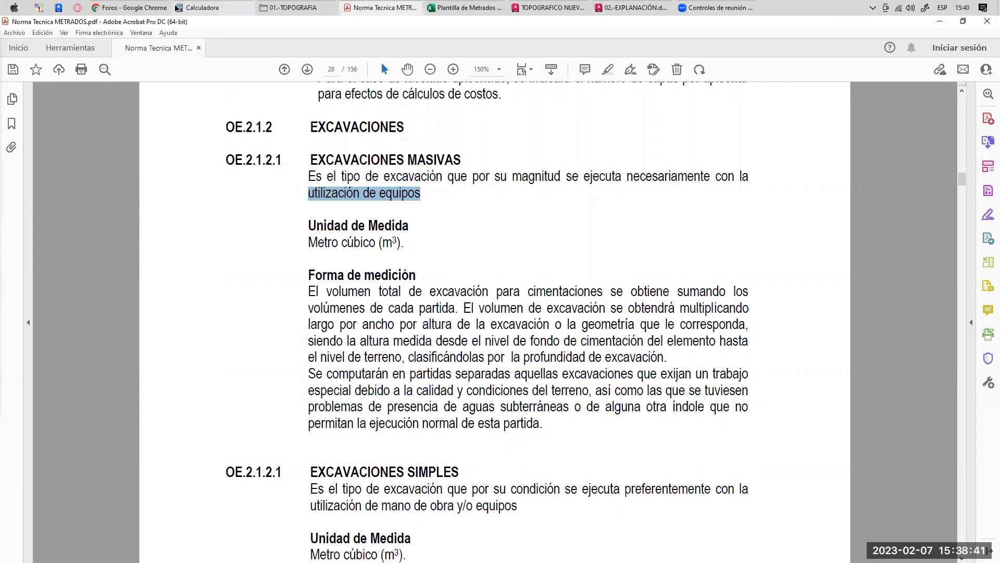
- Switch to Google Chrome and close all its open tabs, including Outlook and YouTube
left_click(131, 7)
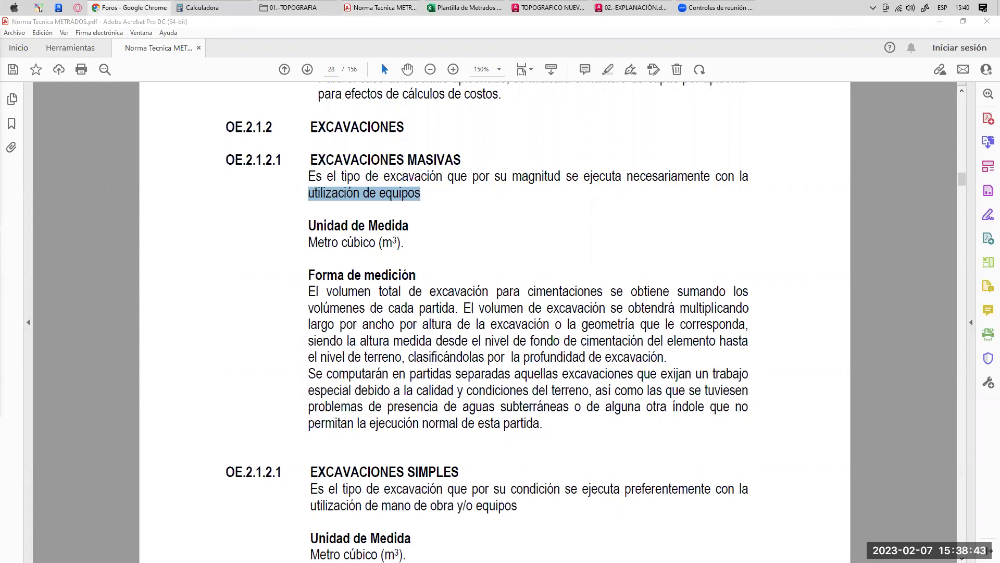
left_click(708, 76)
left_click(493, 25)
left_click(370, 24)
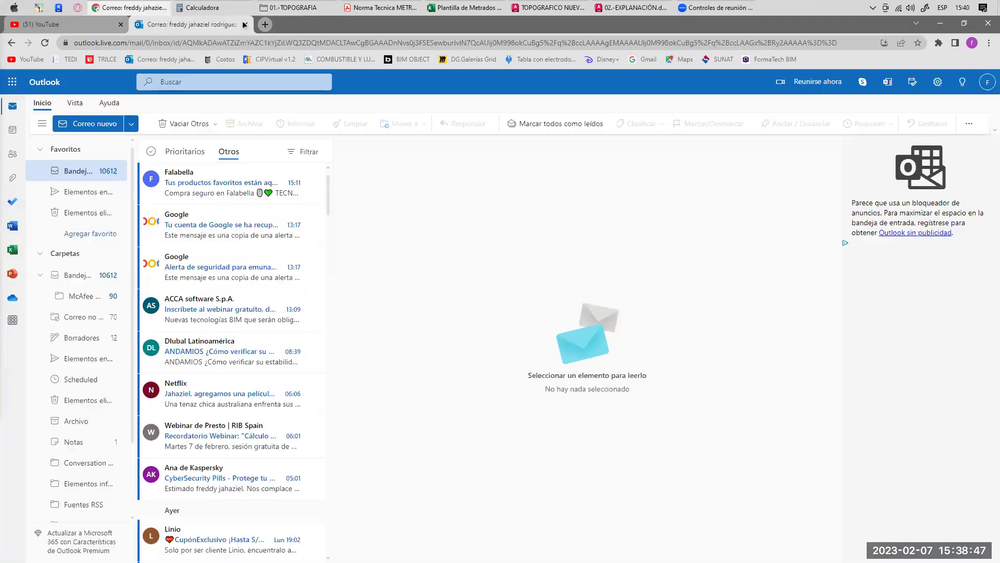
left_click(113, 25)
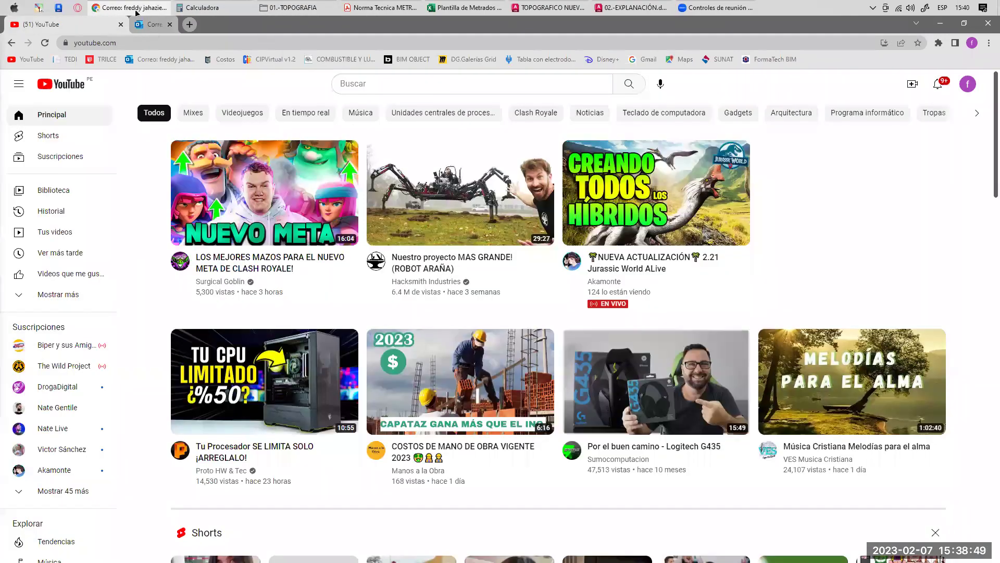
left_click(121, 24)
- Find Google Chrome through the system search and open a new browser window
left_click(14, 7)
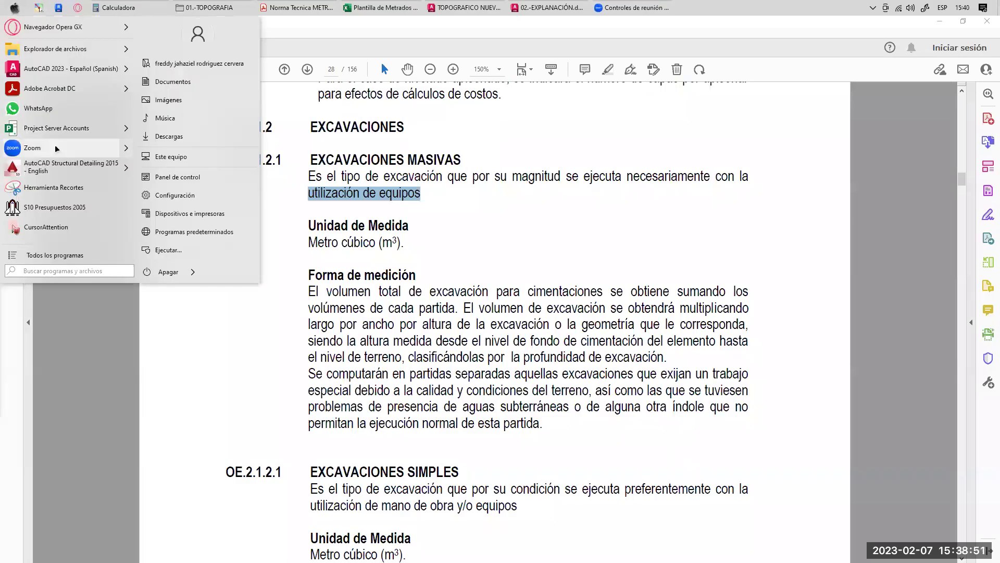
type("googl")
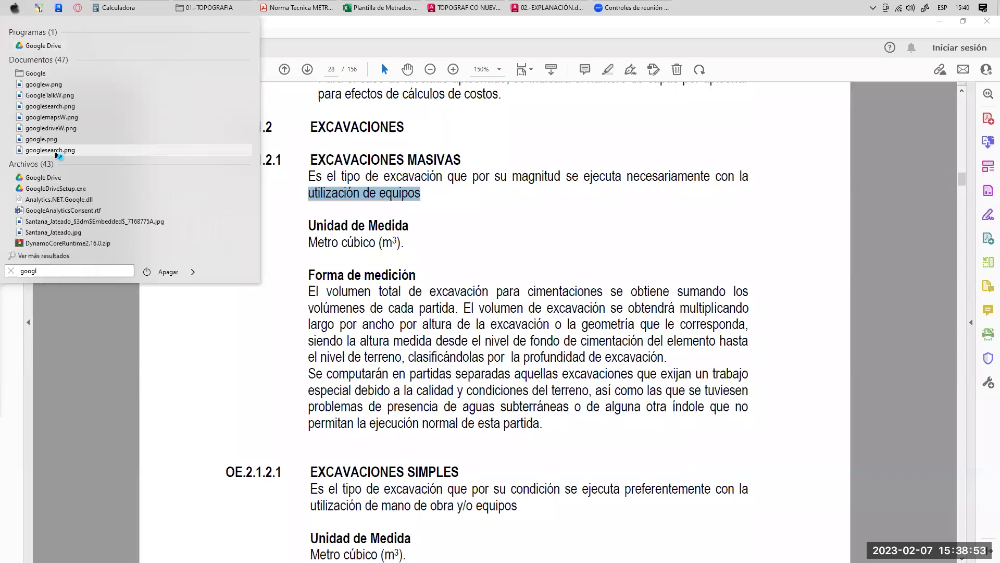
type("e")
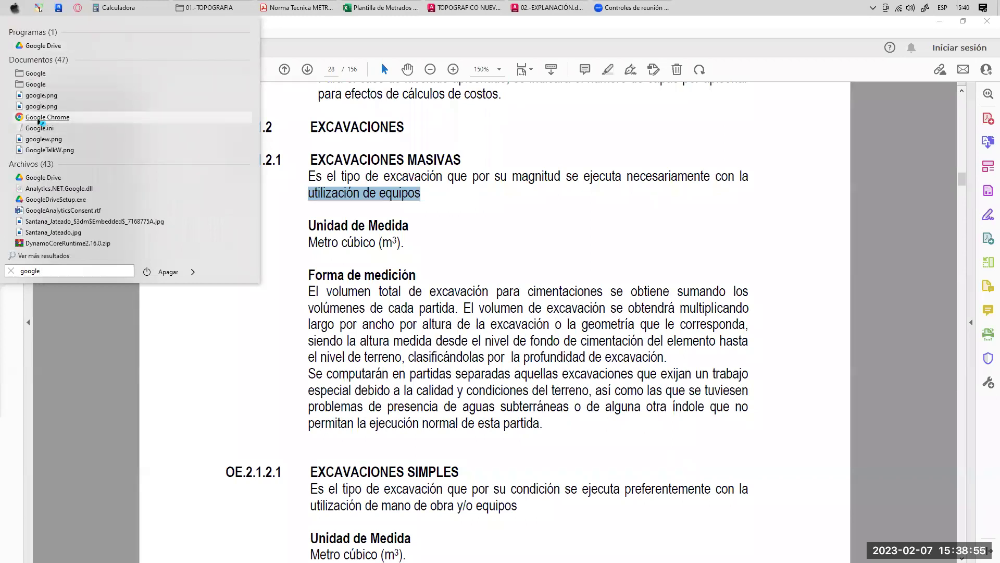
left_click(38, 119)
- Search Google Images for "excavacion de zotanos" and view the basement excavation photo with the excavator beside the retaining wall
type("excavacion de zotan")
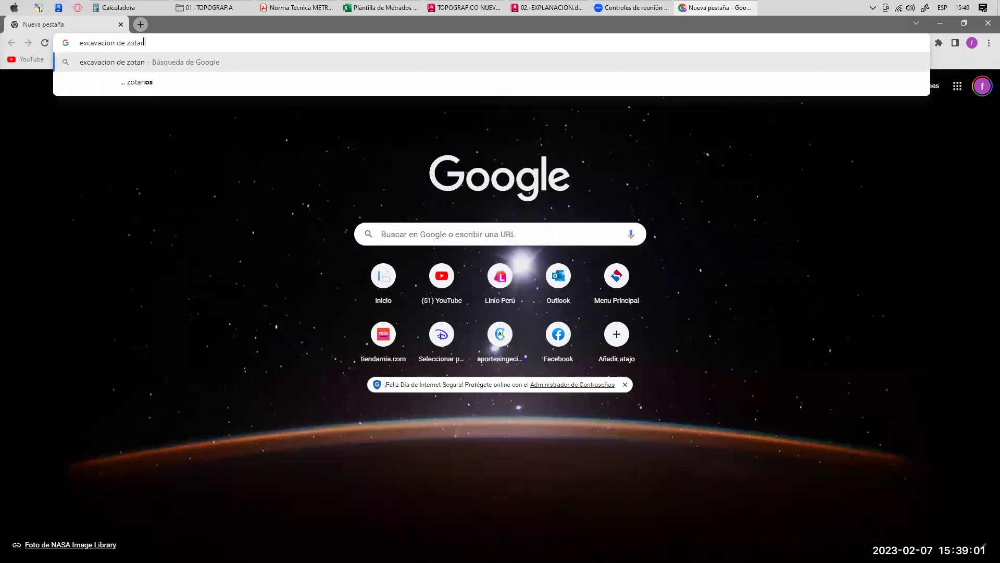
type("os")
key("Return")
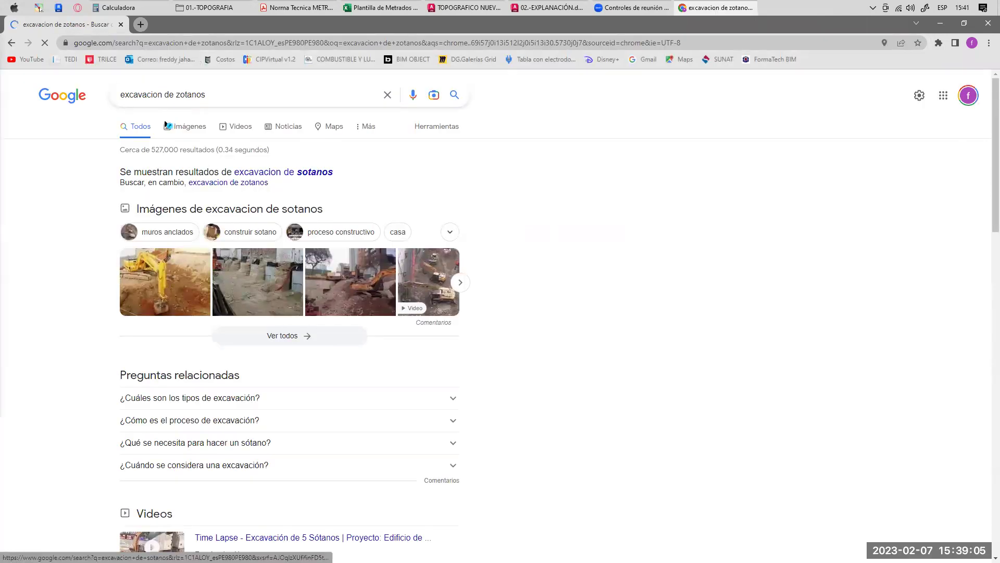
left_click(186, 127)
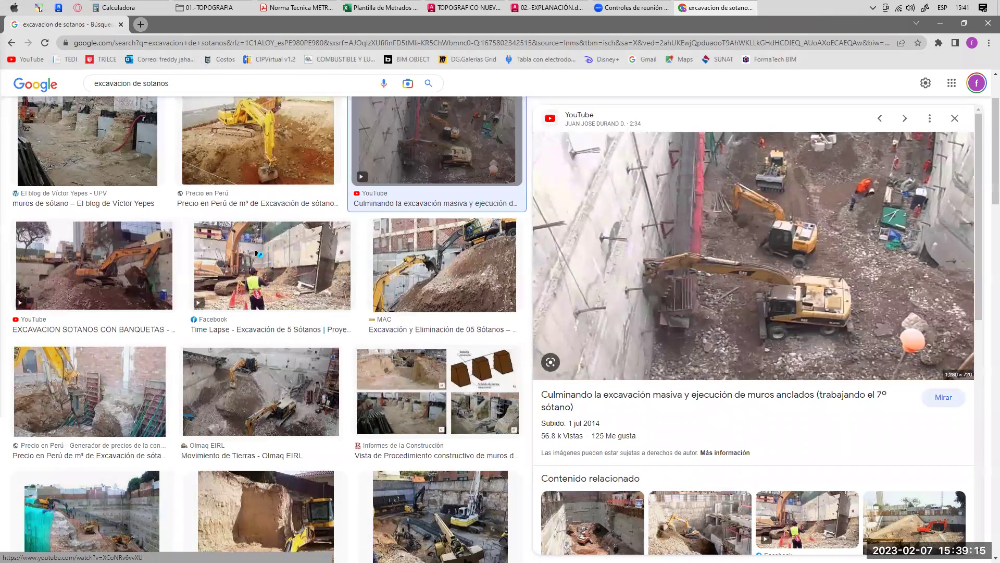
key("Right")
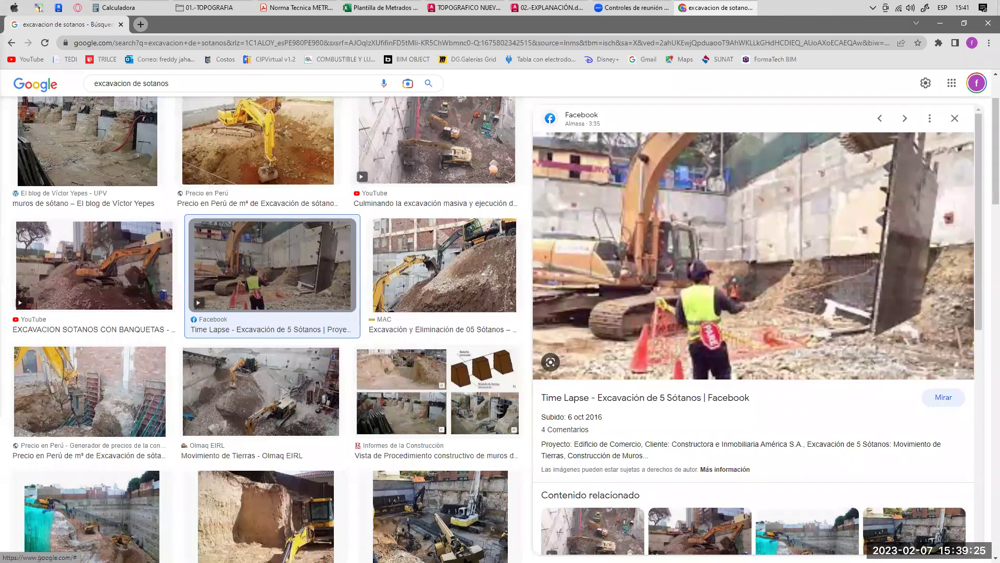
- Handwrite the excavation volume calculation 8 x 20 x 3 m = 480 m3 above the photo and circle the result
left_click_drag(643, 76, 658, 91)
left_click_drag(659, 79, 681, 93)
mouse_move(683, 88)
left_mouse_down()
mouse_move(711, 96)
mouse_move(786, 83)
left_mouse_up()
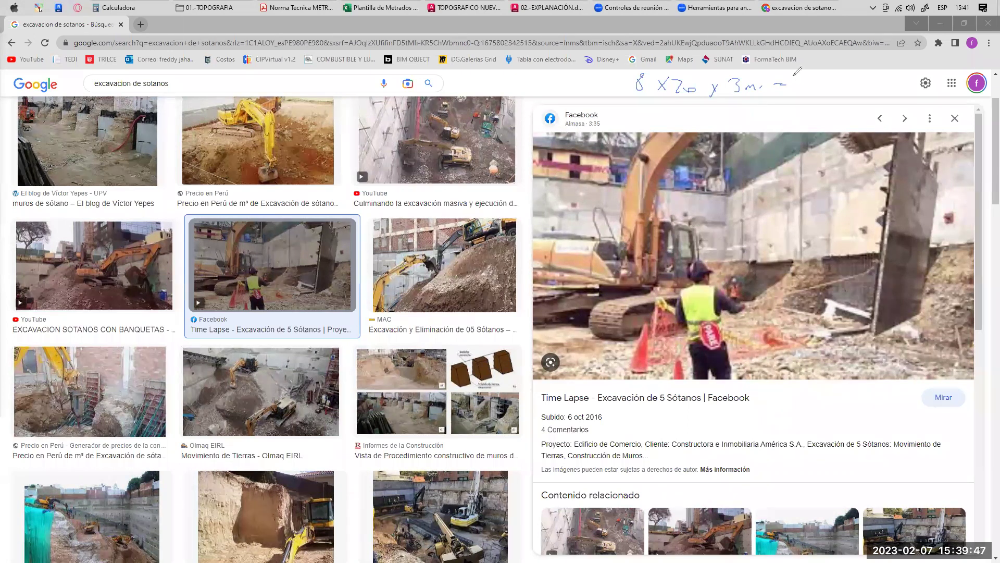
mouse_move(795, 76)
left_mouse_down()
mouse_move(838, 86)
mouse_move(846, 73)
mouse_move(854, 84)
left_mouse_up()
mouse_move(827, 52)
left_mouse_down()
mouse_move(774, 86)
mouse_move(805, 110)
left_mouse_up()
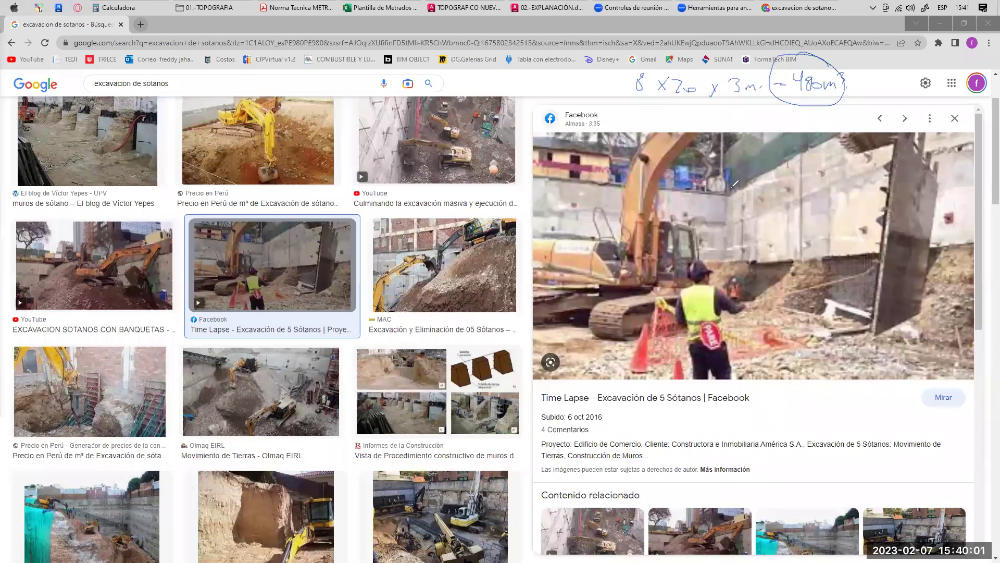
- Sketch dimension lines over the basement excavation photo and label them 3 m deep, 8 m and 20 m
mouse_move(732, 192)
left_mouse_down()
mouse_move(683, 194)
mouse_move(730, 177)
left_mouse_up()
mouse_move(729, 196)
left_mouse_down()
mouse_move(738, 260)
mouse_move(744, 238)
left_mouse_up()
left_click_drag(748, 233, 756, 238)
left_click_drag(732, 193, 875, 191)
mouse_move(809, 179)
left_mouse_down()
mouse_move(806, 189)
mouse_move(817, 186)
left_mouse_up()
left_click_drag(701, 194, 523, 207)
left_click_drag(547, 195, 570, 200)
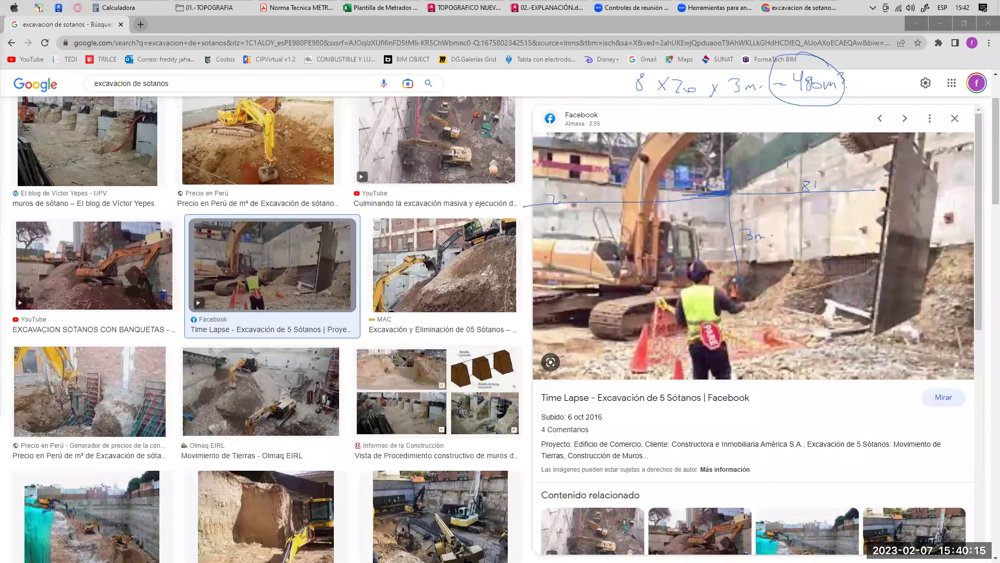
- Clear the annotations and highlight "se ejecuta preferentemente con la utilización de mano de obra y/o equipos" under EXCAVACIONES SIMPLES in the METRADOS PDF
key("Escape")
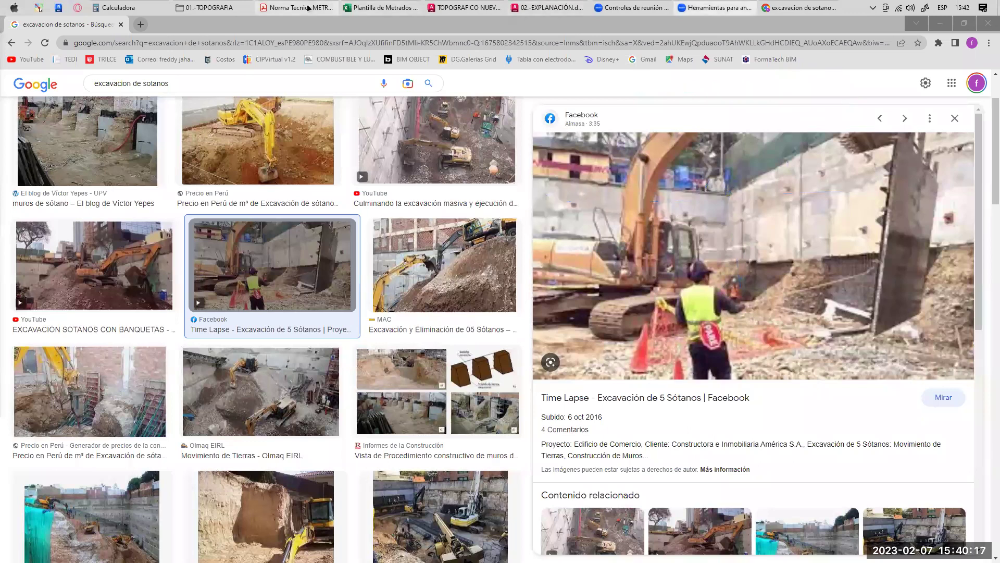
key("alt+Tab")
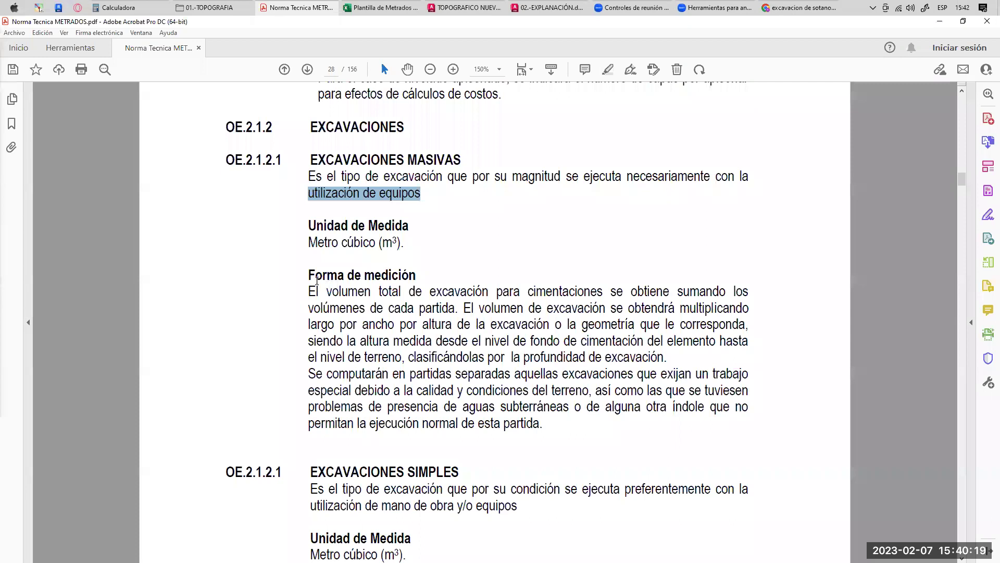
scroll(410, 268, "down", 4)
triple_click(410, 267)
scroll(411, 268, "down", 2)
left_click_drag(323, 239, 711, 239)
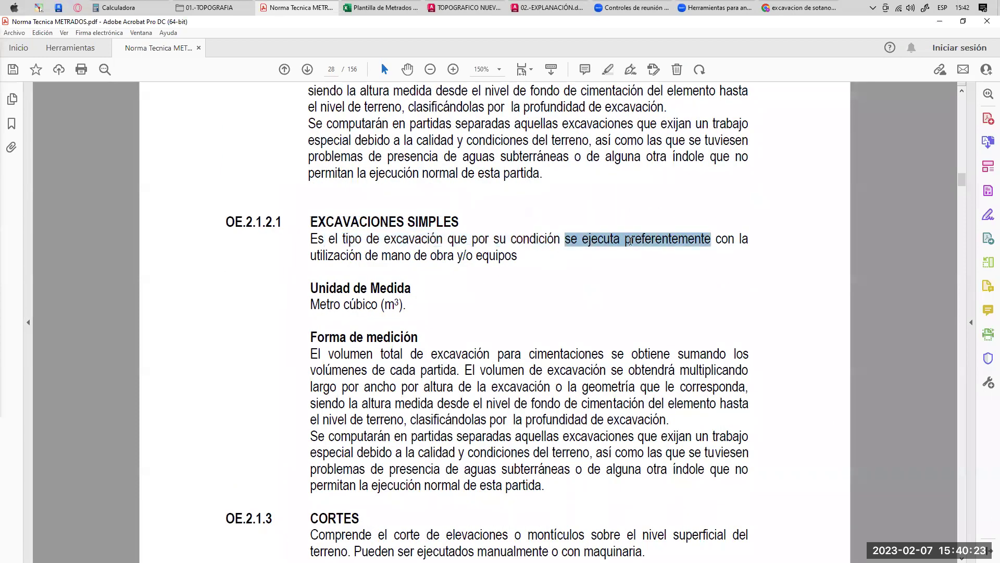
left_click(732, 239, "shift")
left_click_drag(370, 254, 542, 263, "shift")
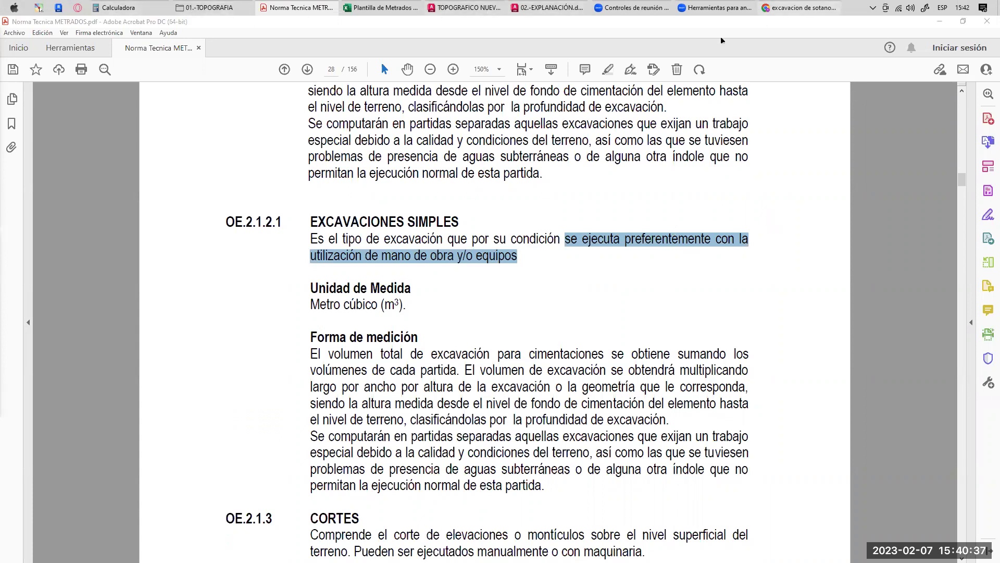
- Return to Google Chrome and search the images for "excavacion manual"
left_click(765, 8)
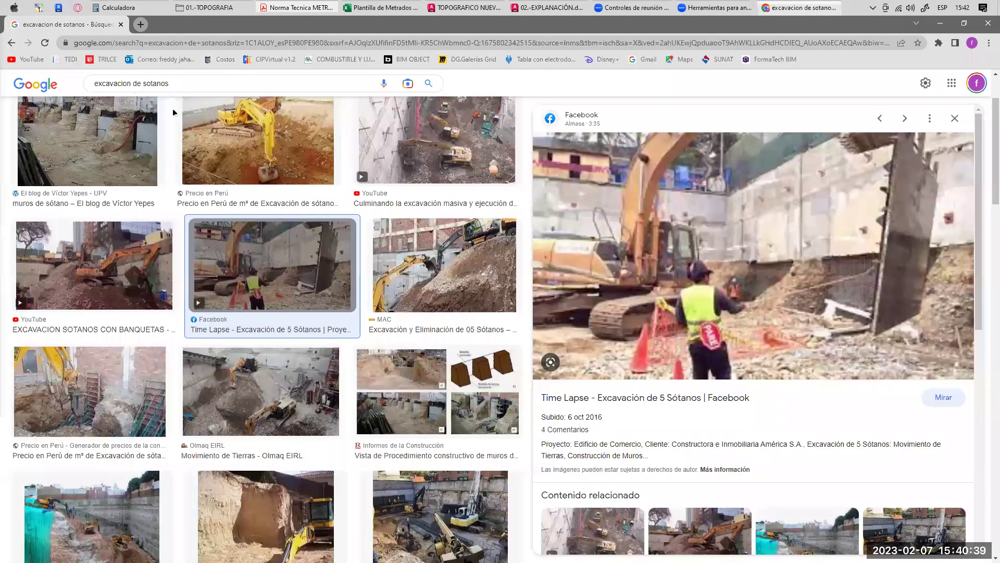
key("ctrl+shift+Left")
key("ctrl+shift+Left")
type("manual")
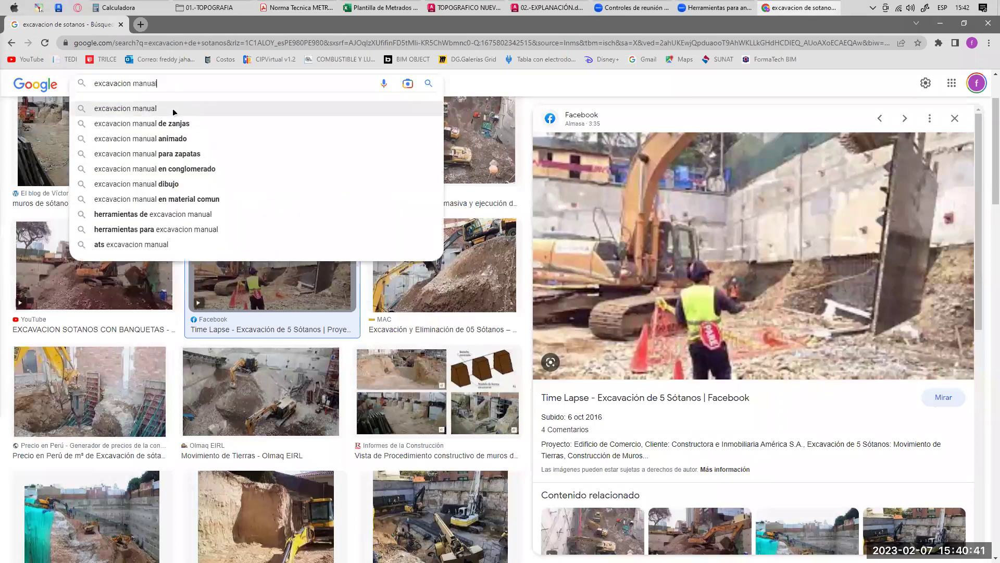
key("Return")
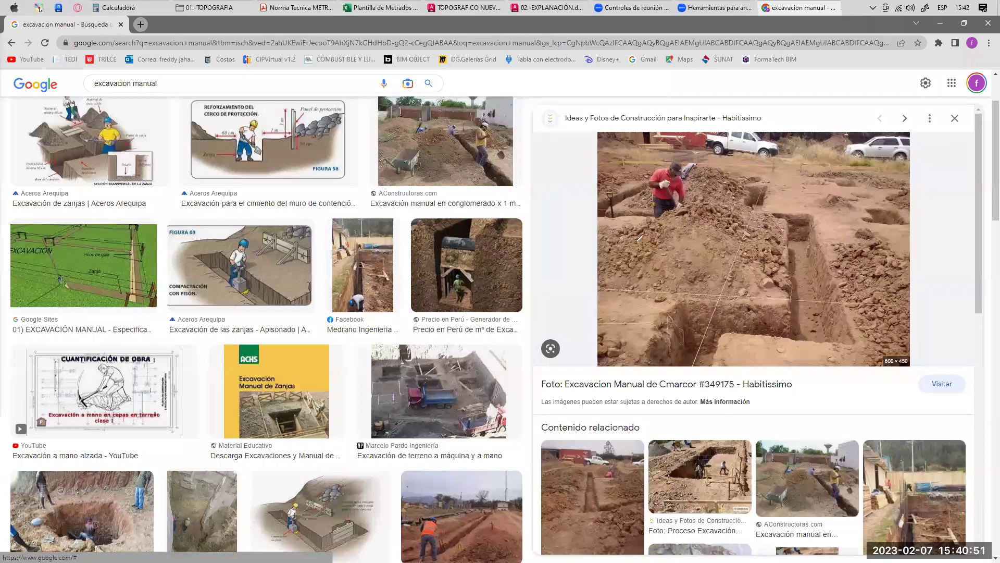
- Outline the excavated soil pile and mark the trench beside it on the manual excavation photo
mouse_move(647, 214)
left_mouse_down()
mouse_move(692, 204)
mouse_move(765, 245)
mouse_move(656, 284)
mouse_move(646, 217)
left_mouse_up()
left_click_drag(792, 263, 824, 261)
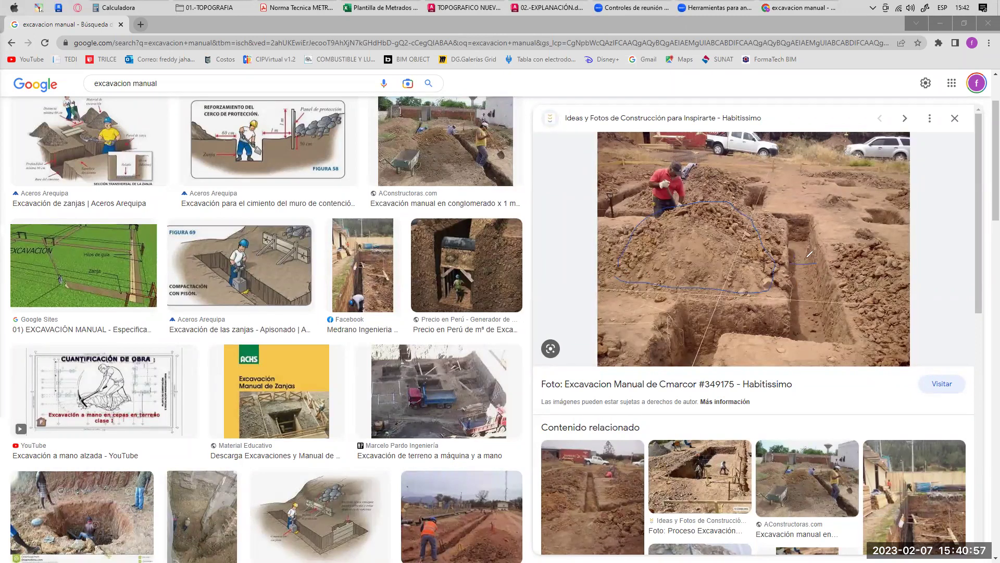
left_click_drag(824, 279, 832, 285)
mouse_move(817, 215)
left_mouse_down()
mouse_move(826, 213)
mouse_move(858, 333)
left_mouse_up()
left_click_drag(814, 237, 833, 230)
mouse_move(658, 220)
left_mouse_down()
mouse_move(620, 264)
mouse_move(758, 284)
left_mouse_up()
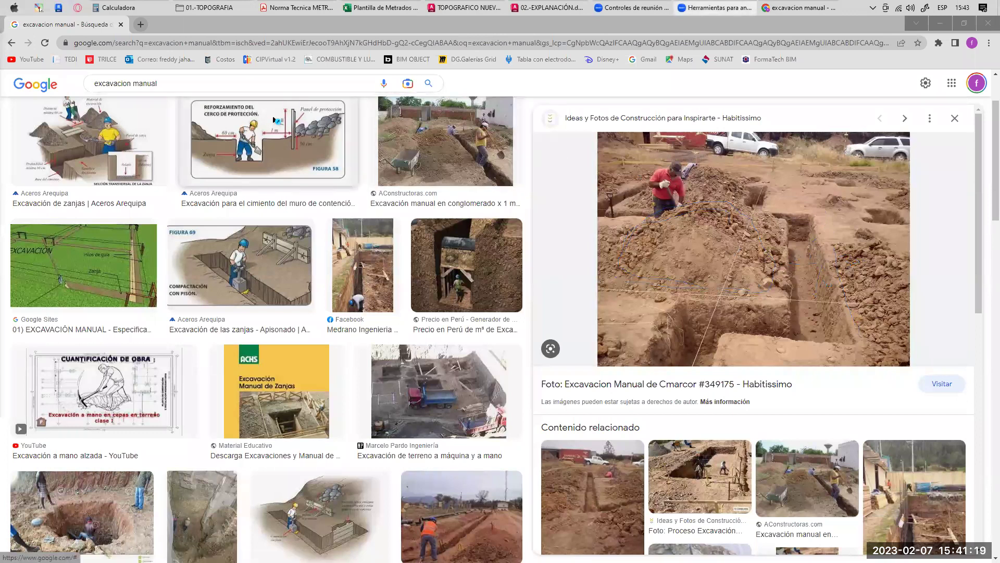
- Search the images for "excavacion mini excavadora" and view photos of mini excavators at work
left_click(157, 84)
left_click_drag(157, 83, 138, 83)
type("in")
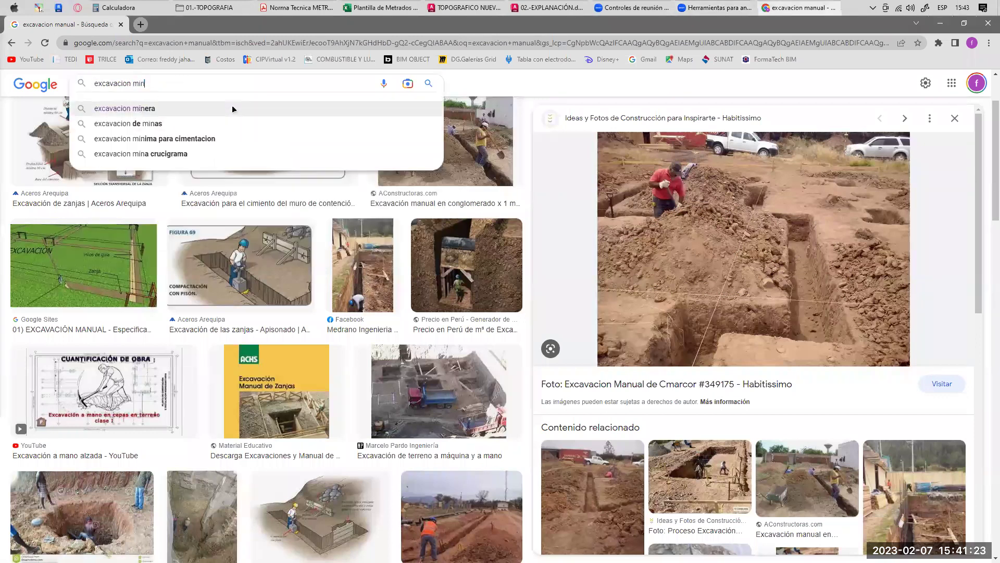
type("i excava")
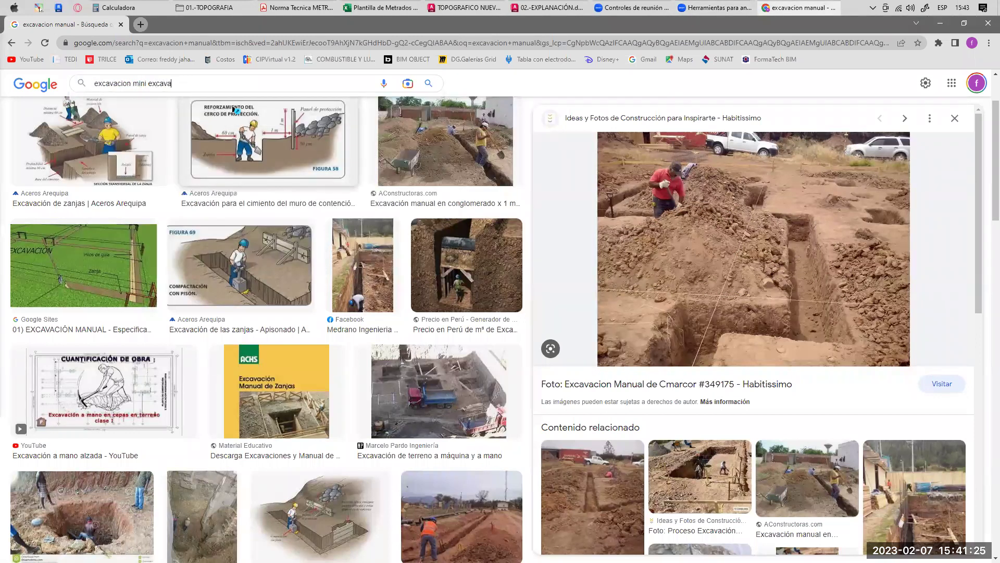
type("dora")
key("Return")
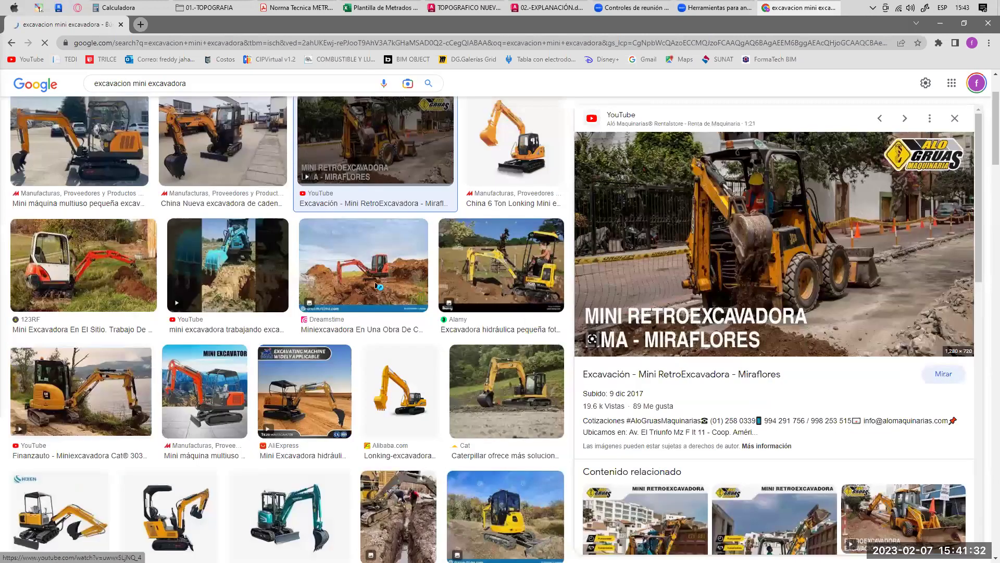
left_click(378, 286)
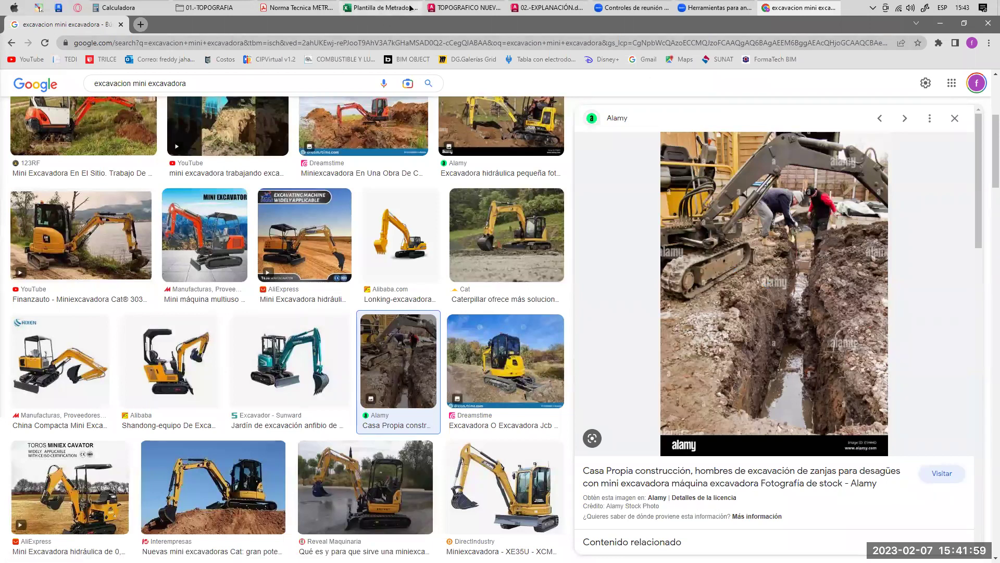
- Switch to AutoCAD and close the 02.-EXPLANACIÓN and TOPOGRAFICO NUEVO OCCORO drawings
left_click(477, 7)
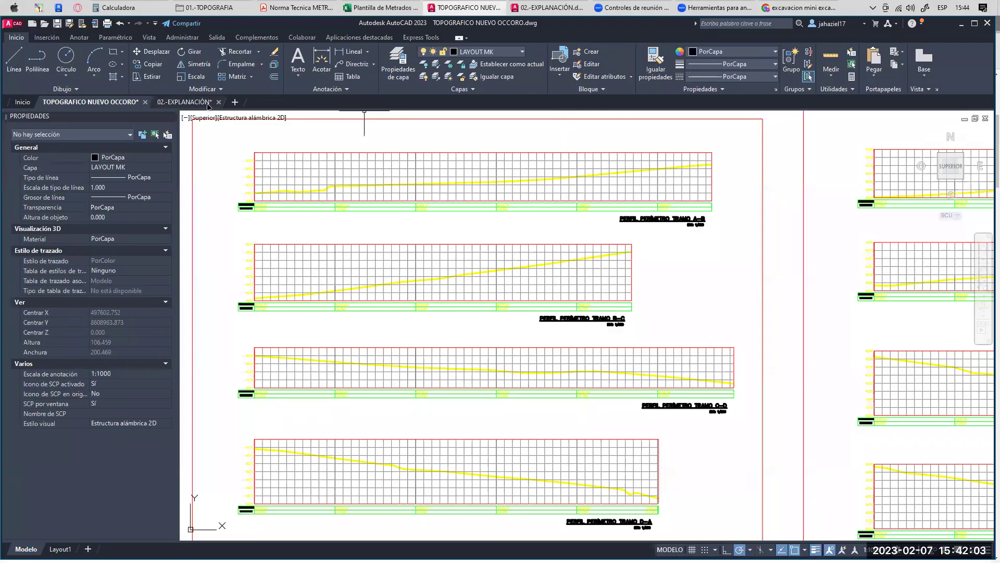
left_click(217, 104)
left_click(521, 311)
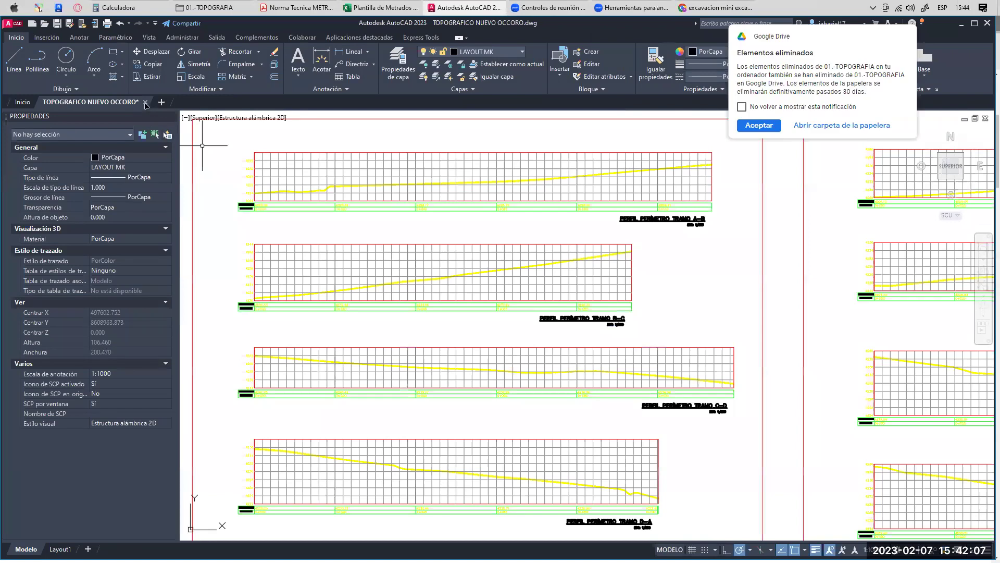
left_click(533, 316)
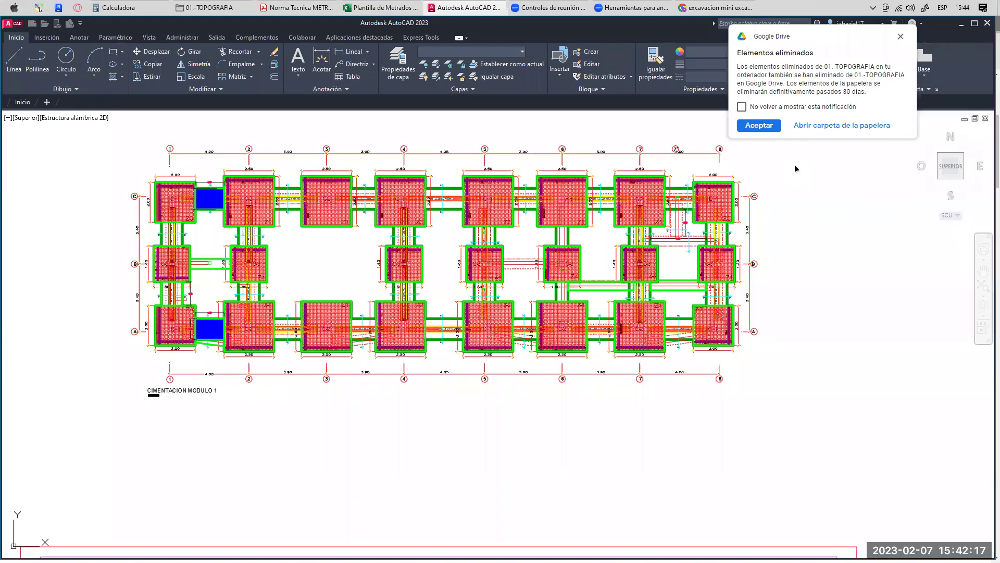
- Open the EM-01 CIMENTACION MOD. ADMINISTRATIVO drawing and examine the CIMENTACION MODULO 1 foundation plan
key("Return")
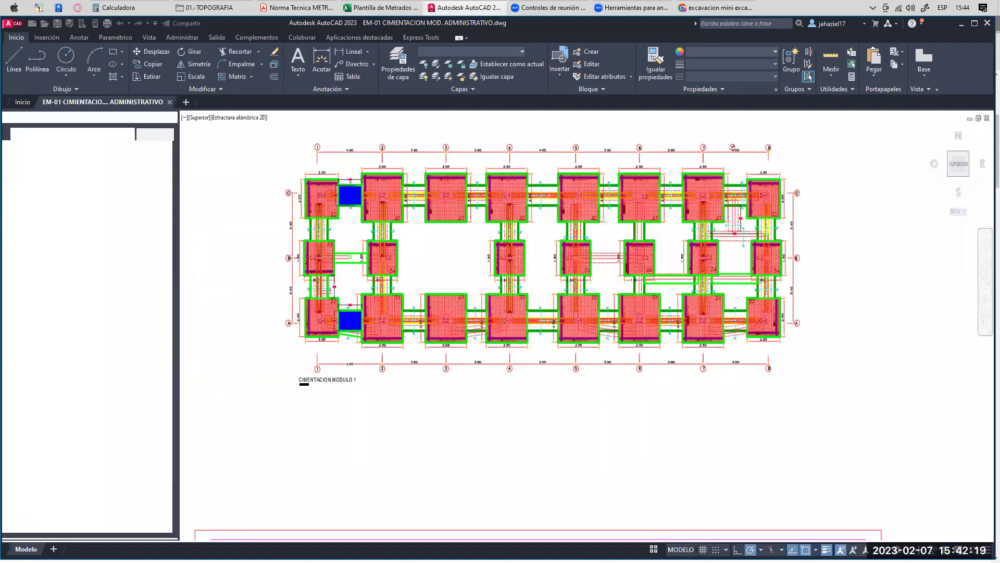
middle_click_drag(368, 208, 423, 168)
scroll(421, 169, "down", 5)
scroll(439, 321, "up", 5)
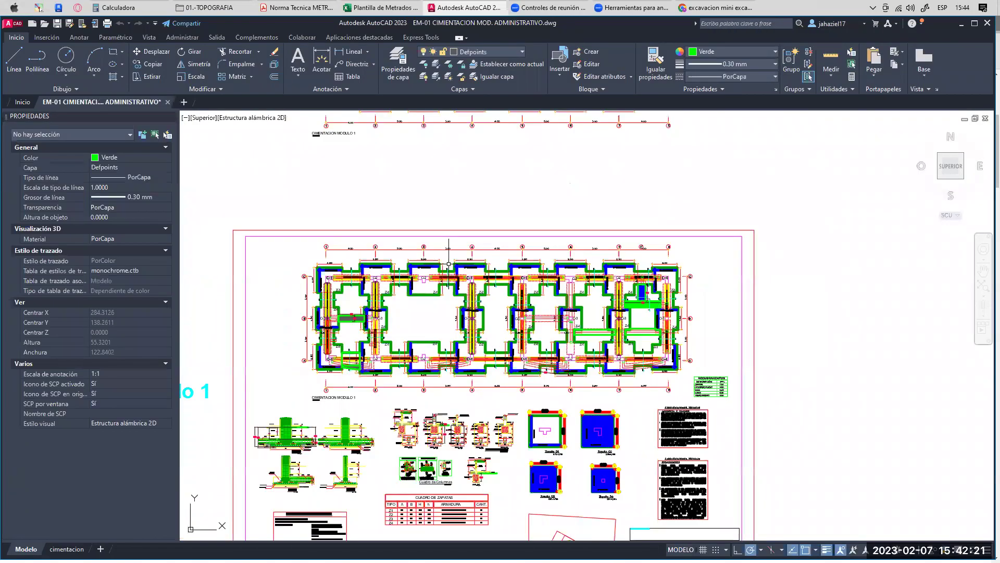
mouse_move(439, 321)
middle_mouse_down()
mouse_move(432, 272)
mouse_move(454, 261)
middle_mouse_up()
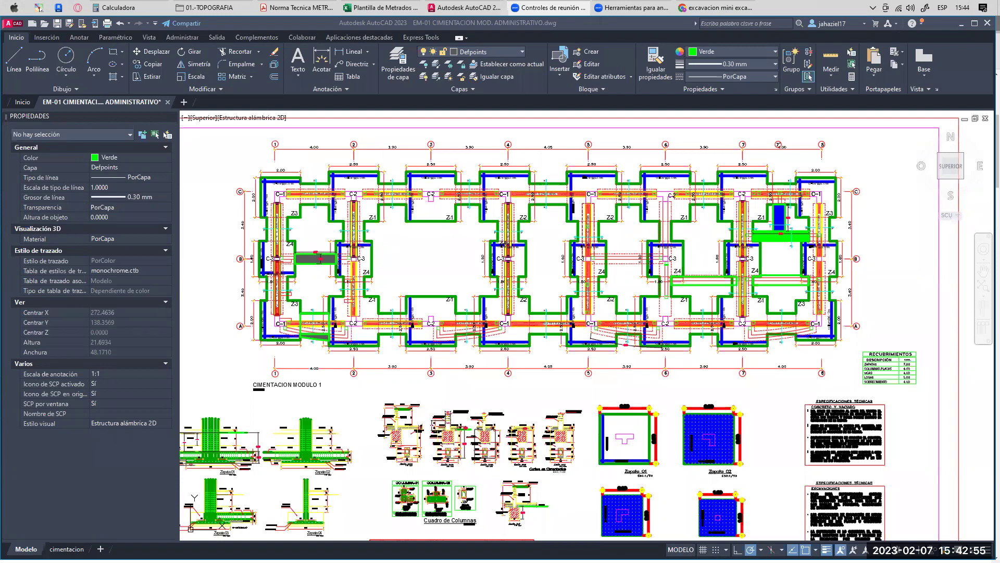
left_click(423, 276)
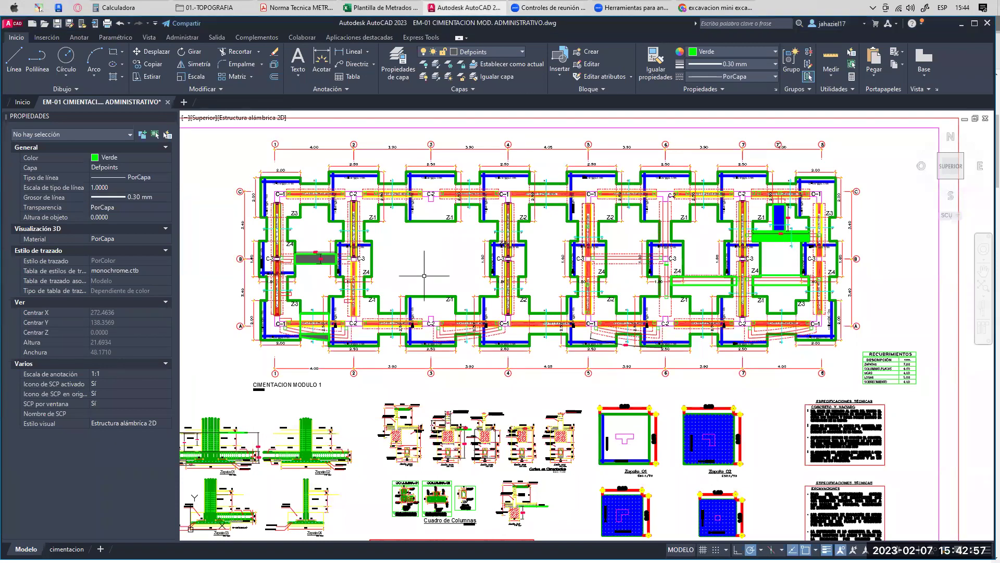
middle_click_drag(423, 270, 422, 269)
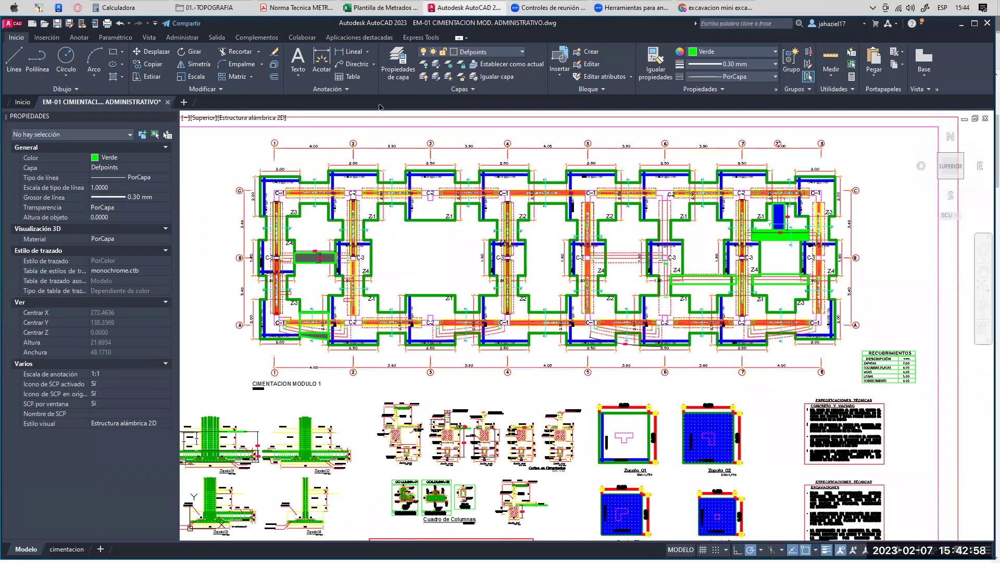
- Switch to Excel and enter "EXCAVACION SIMPLE PARA ZAPATAS, VIGAS DE CIMENTACION Y CIMIENTOS CORRIDOS C/RETROEXCAVADORA" as the description in D100
left_click(381, 7)
scroll(207, 343, "down", 2)
scroll(207, 343, "down", 1)
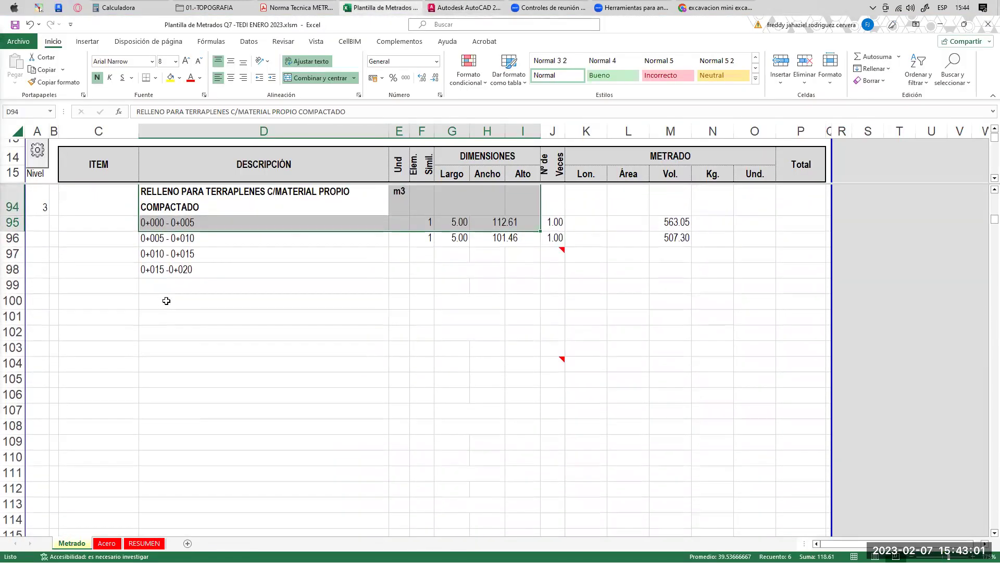
left_click(170, 301)
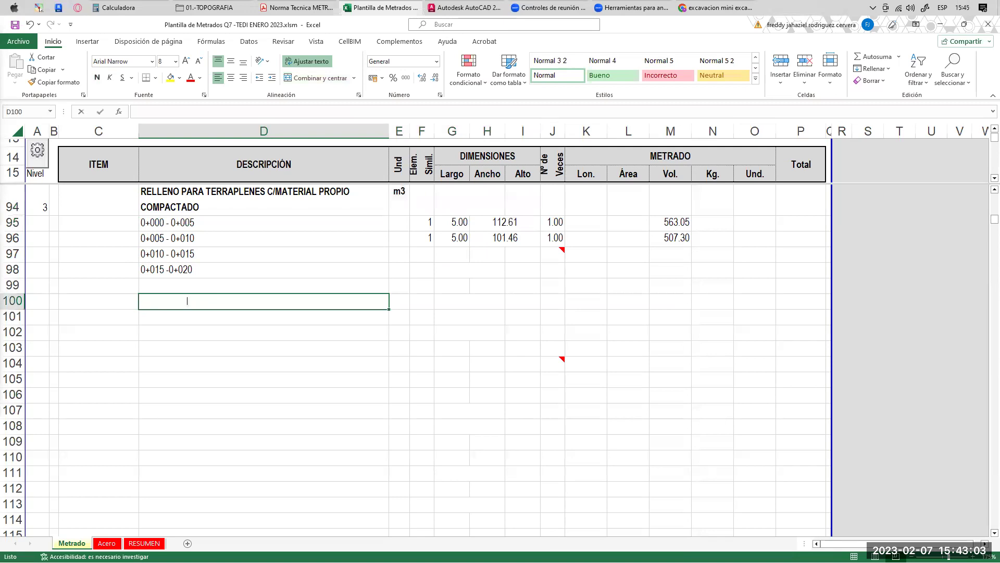
type("EXCAVACION SIMPLE")
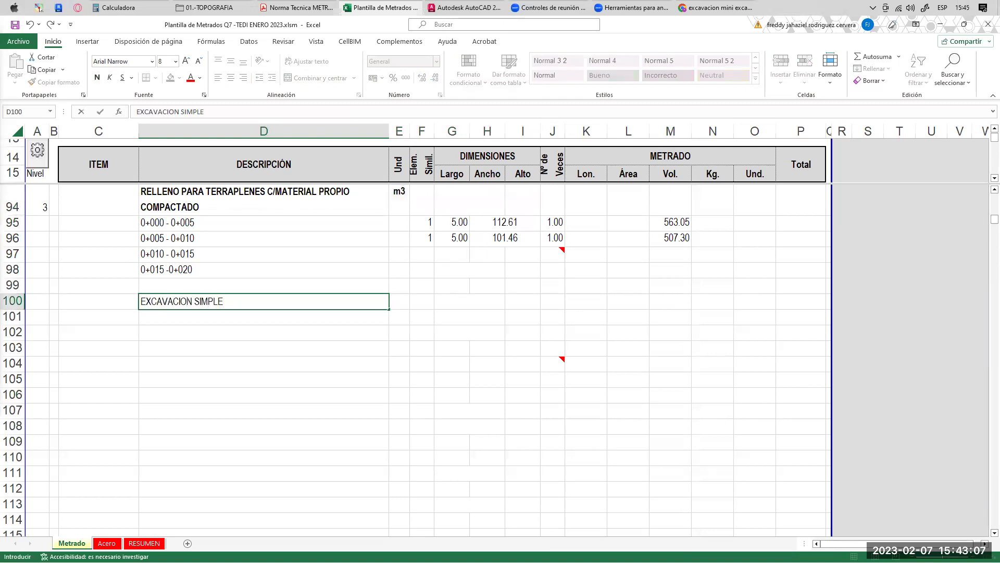
type(" PARA ZAPATAS, VIGAS")
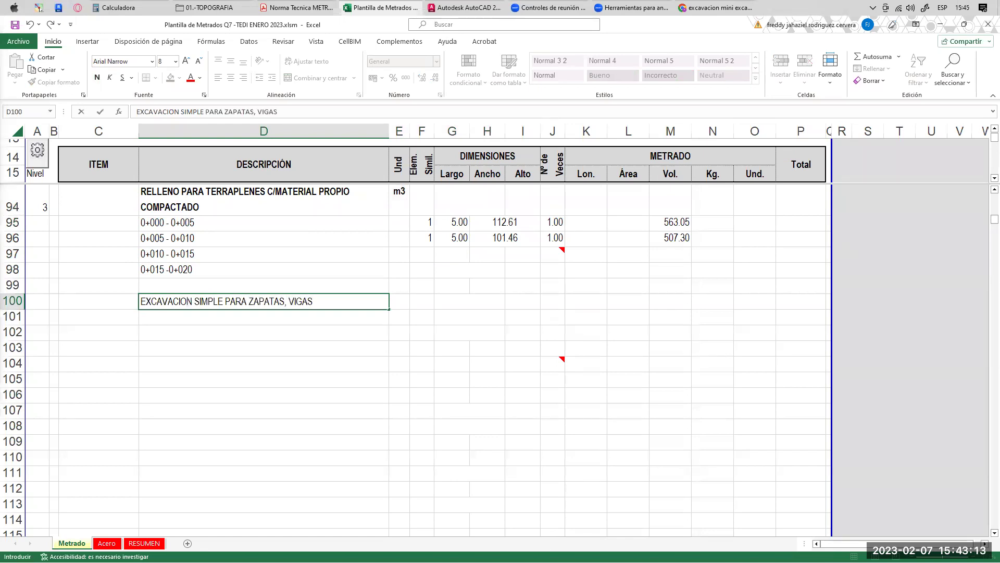
type(" DE CIMENTACION Y CIMIENTOS CORRIDOS")
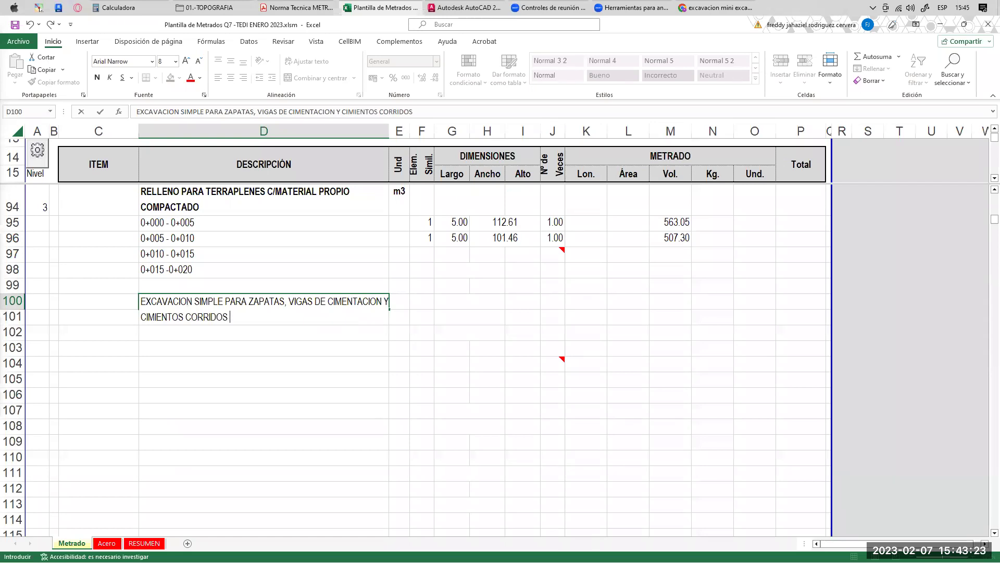
type("C/RETROEXCAVADORA")
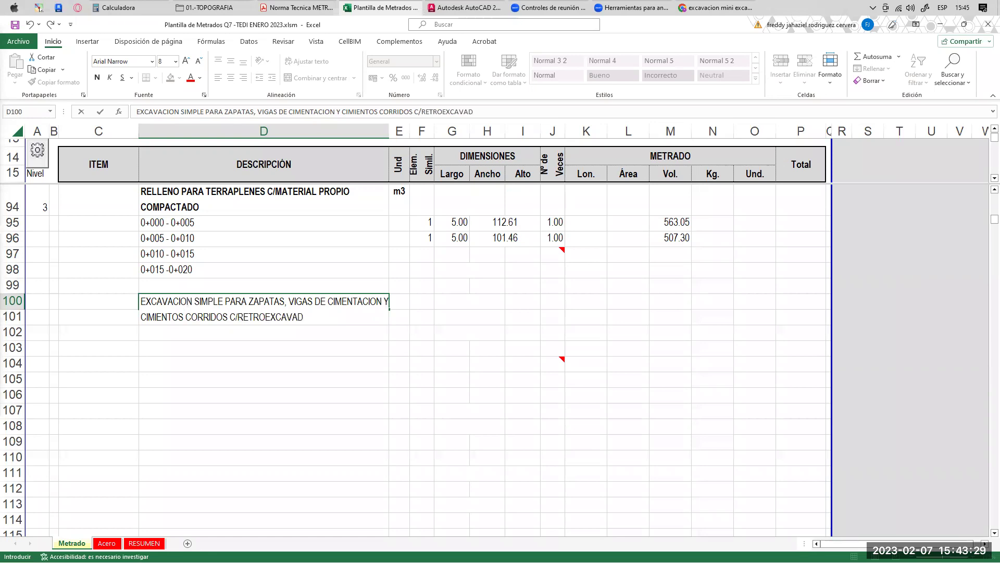
key("Return")
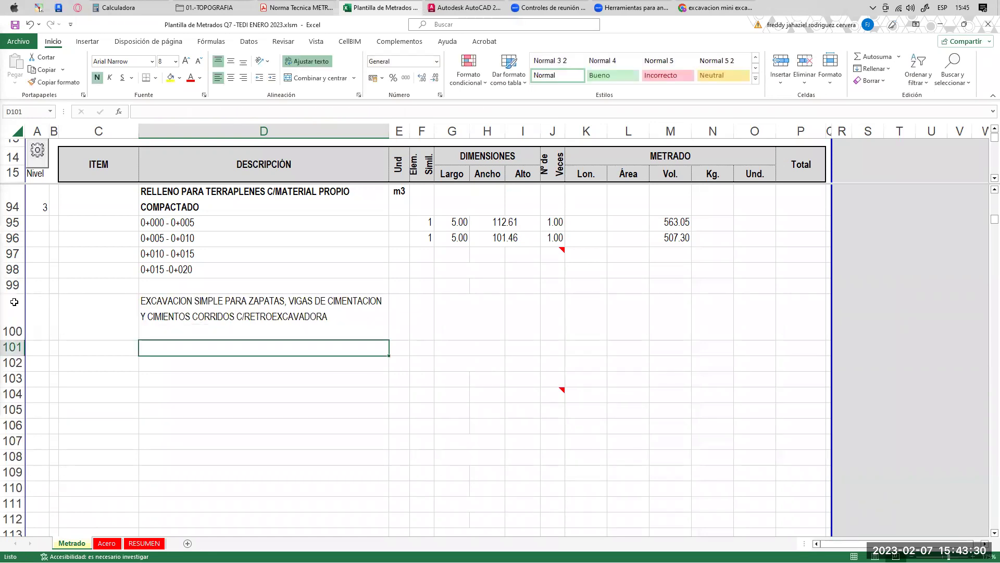
- Copy the heading format of the RELLENO PARA TERRAPLENES item onto the EXCAVACION SIMPLE description in D100
left_click(240, 205)
left_click(56, 82)
left_click(251, 300)
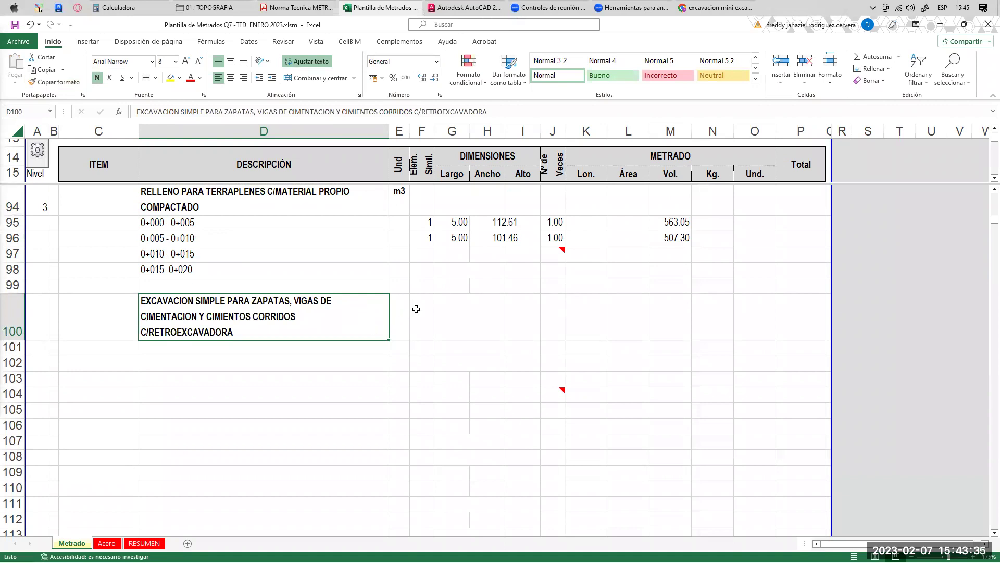
- Enter m3 as the unit of the EXCAVACION SIMPLE item in E100 and make it bold
left_click(395, 321)
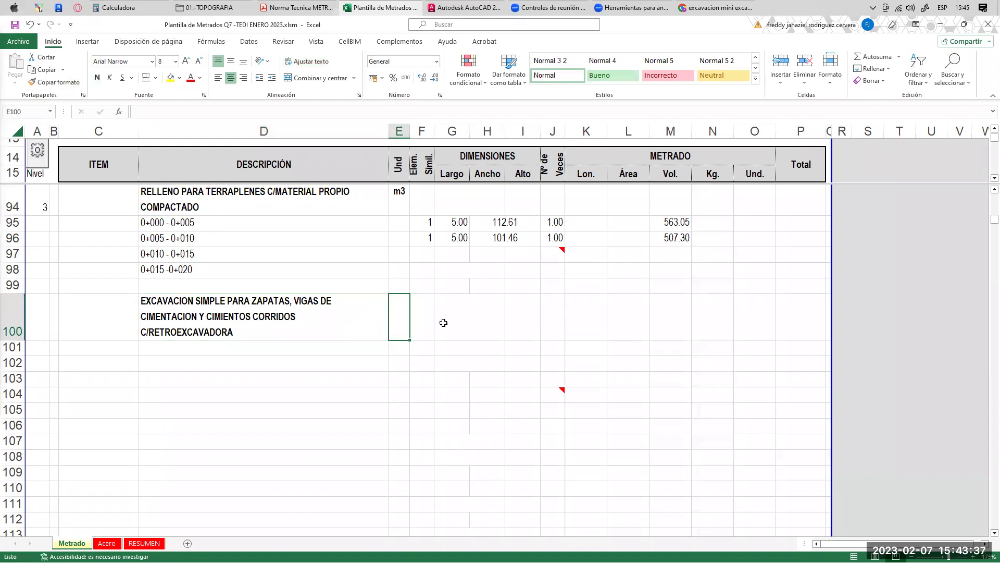
type("m3")
key("Return")
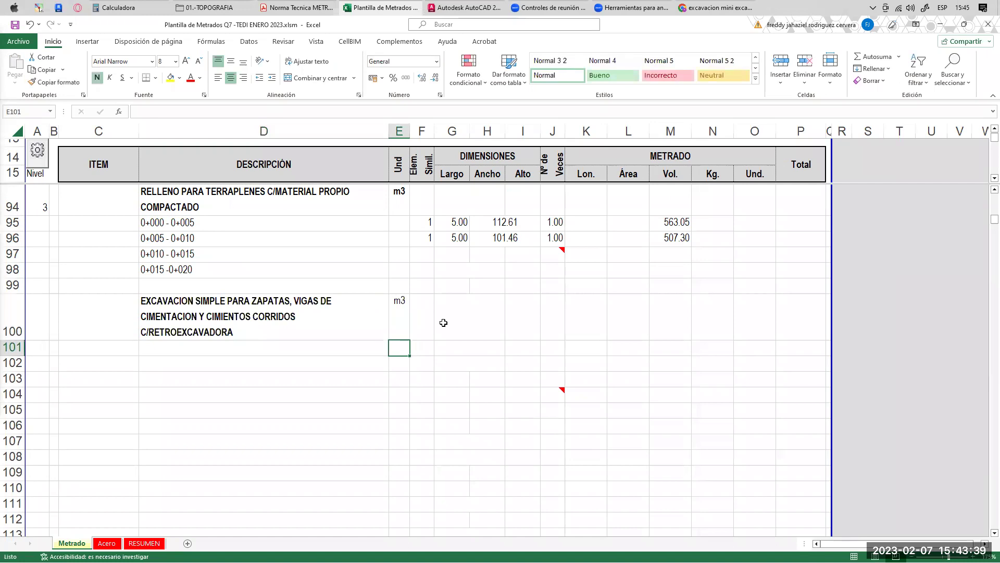
left_click(399, 322)
left_click(97, 77)
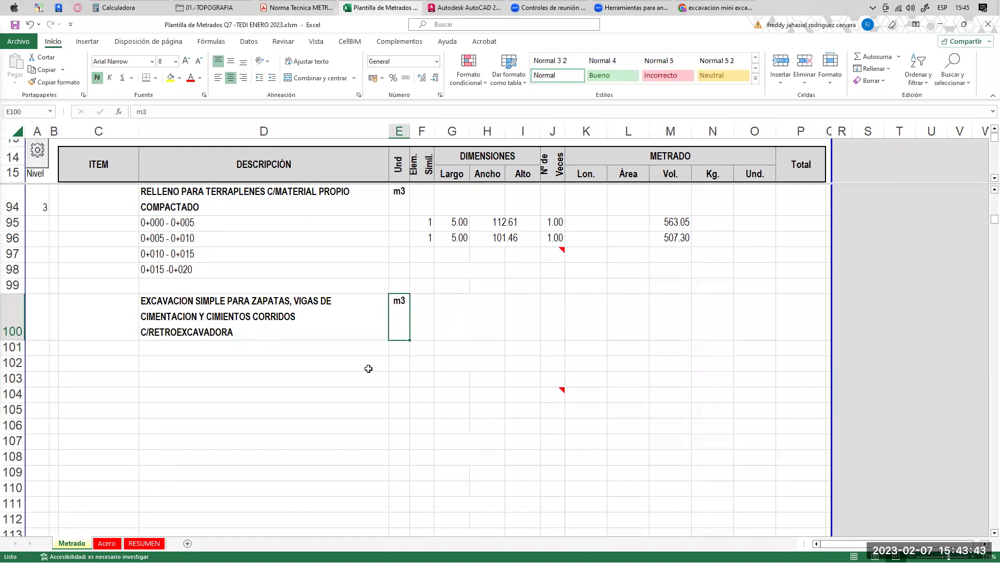
left_click(309, 346)
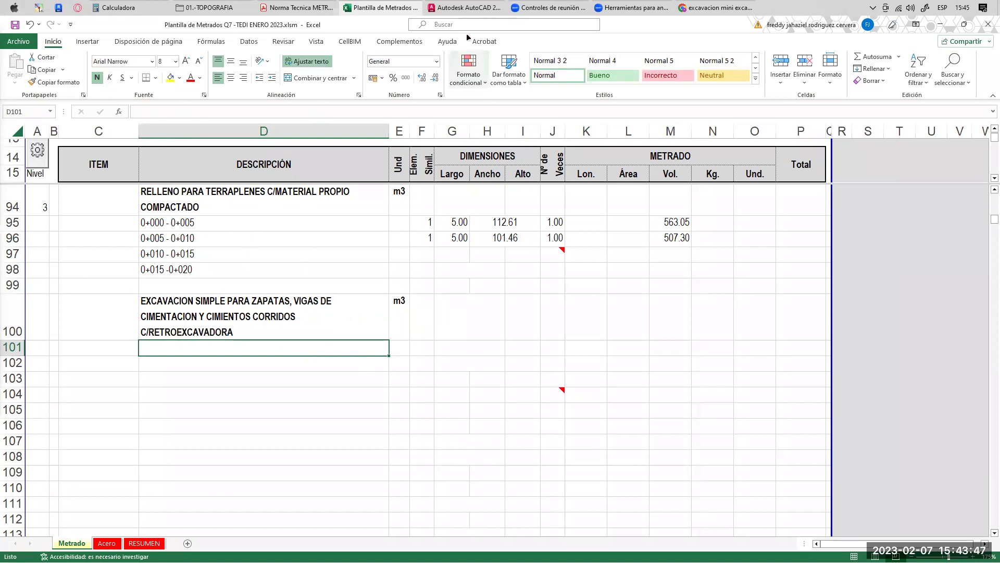
- Switch to Chrome and go back to the manual excavation photo in the "excavacion manual" image results
left_click(716, 7)
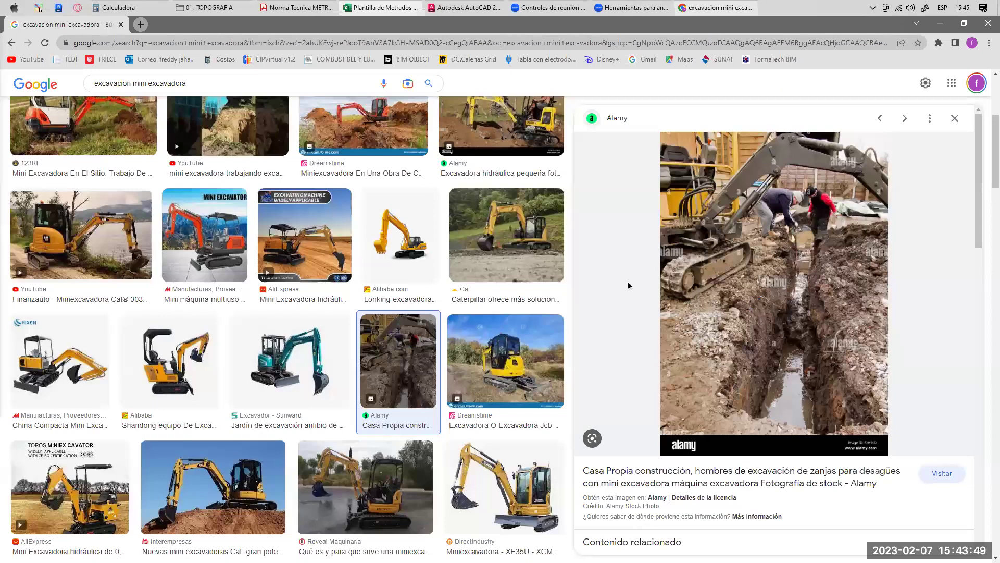
left_click(11, 44)
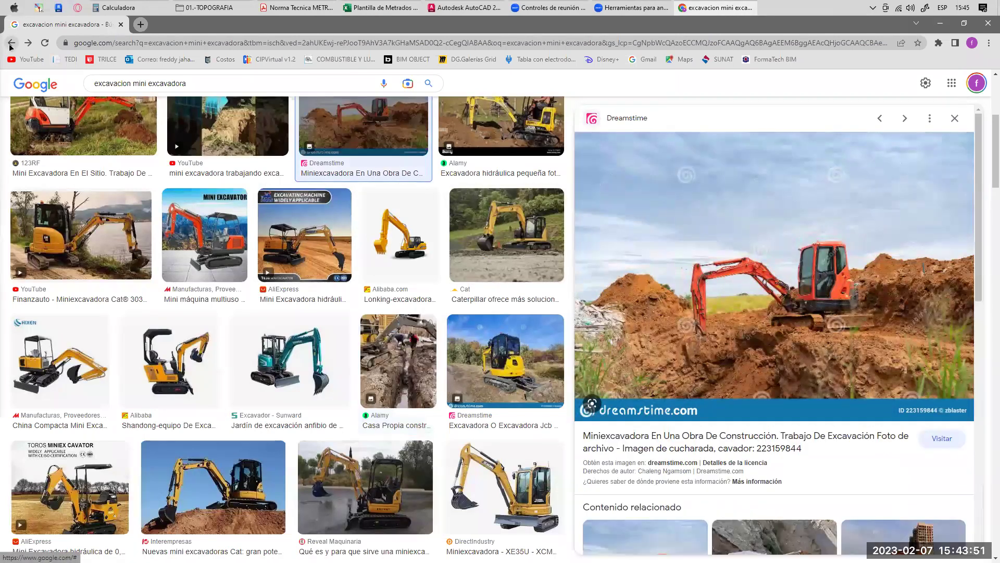
left_click(11, 44)
left_click(10, 43)
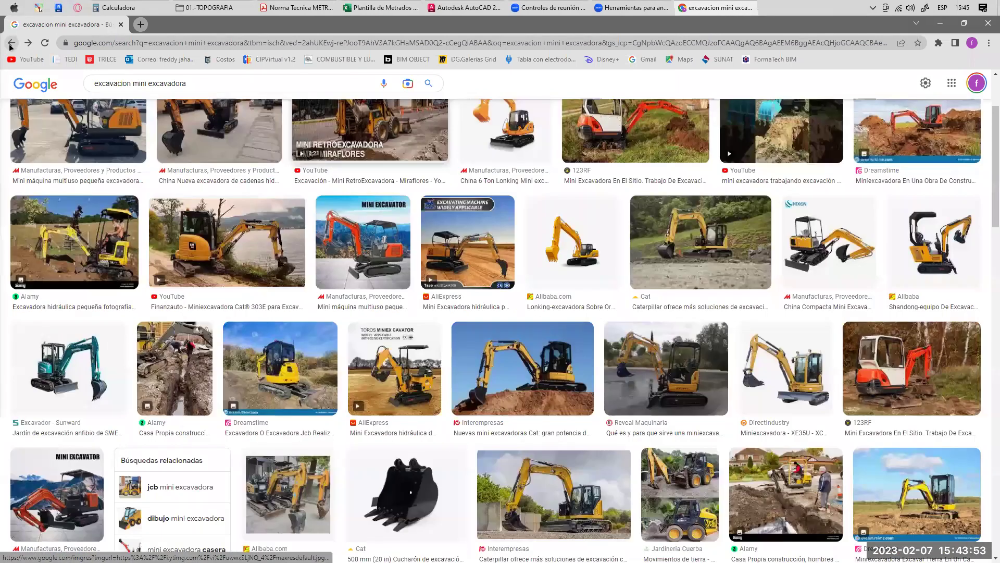
left_click(14, 49)
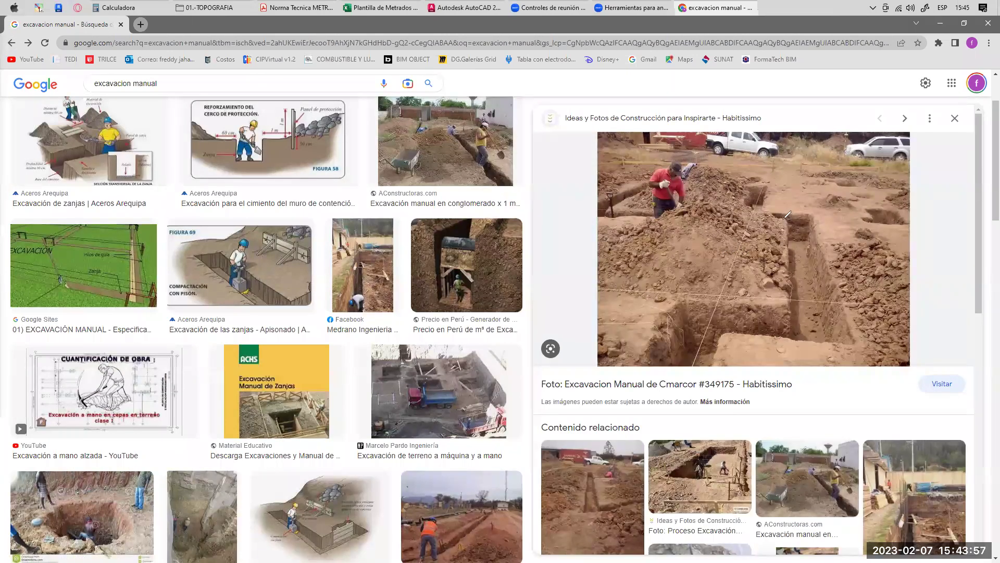
- Outline the trench on the manual excavation photo and write labels beside its edges
left_click_drag(784, 219, 809, 220)
mouse_move(833, 275)
left_mouse_down()
mouse_move(844, 341)
mouse_move(800, 342)
left_mouse_up()
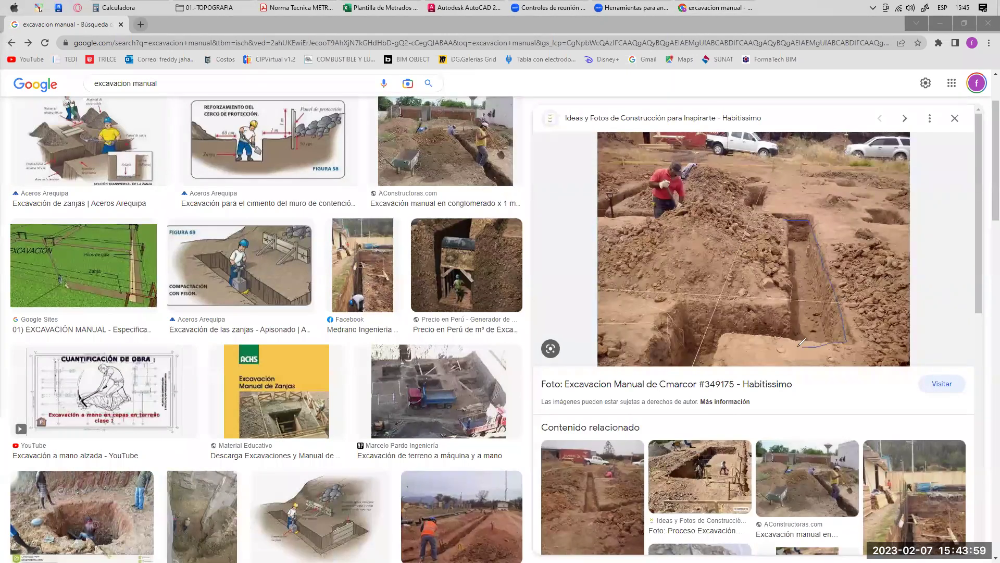
mouse_move(790, 276)
left_mouse_down()
mouse_move(786, 219)
mouse_move(869, 215)
left_mouse_up()
left_click_drag(792, 212, 812, 209)
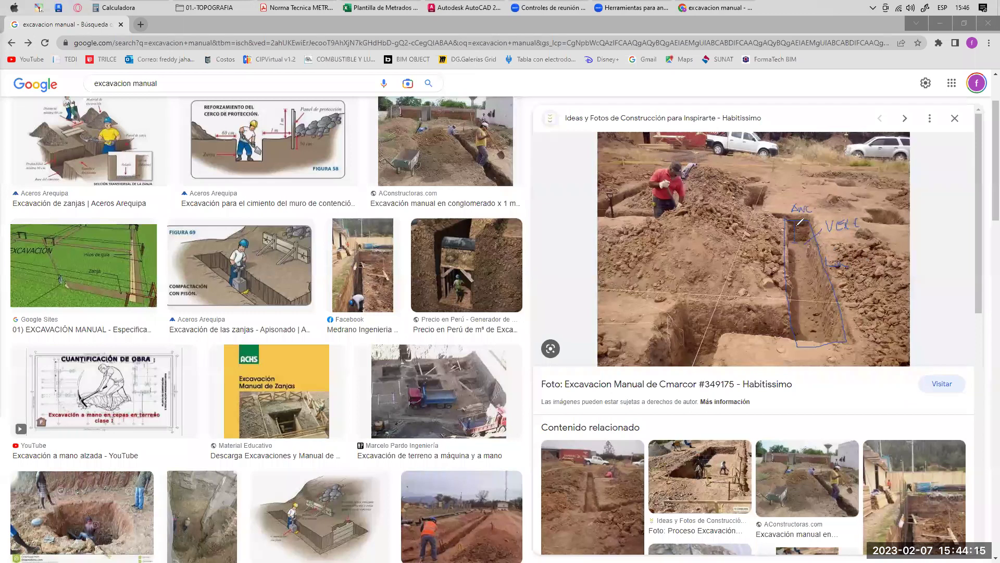
left_click_drag(818, 214, 831, 210)
left_click(836, 214)
left_click_drag(787, 212, 812, 203)
left_click_drag(827, 257, 856, 265)
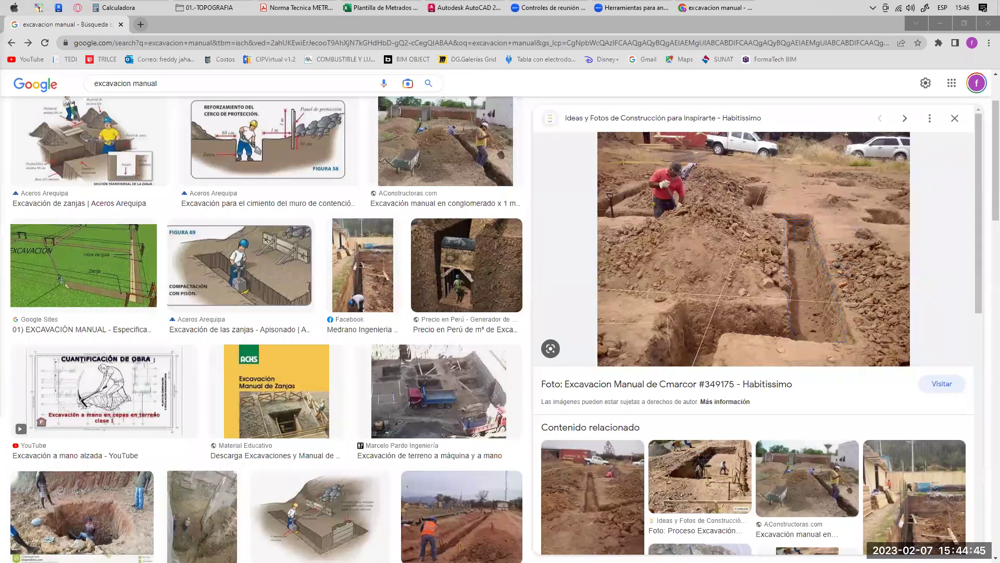
- Search the images for "trazo de cimentaciones" and open the TRAZADO PARA EXCAVACIÓN photo of workers marking chalk lines
left_click(95, 145)
scroll(95, 144, "up", 3)
left_click_drag(159, 96, 92, 100)
type("trazo de")
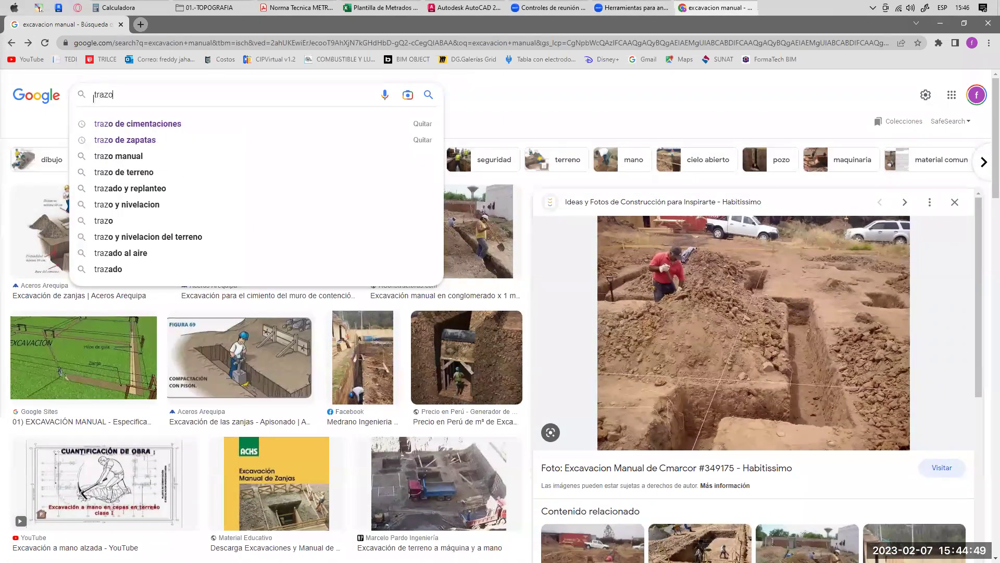
left_click(214, 121)
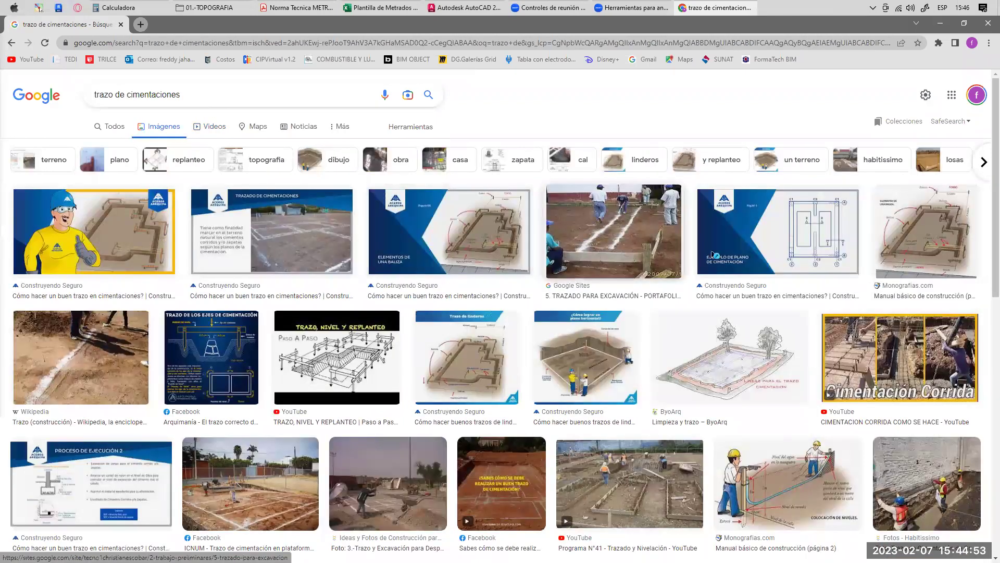
left_click(88, 359)
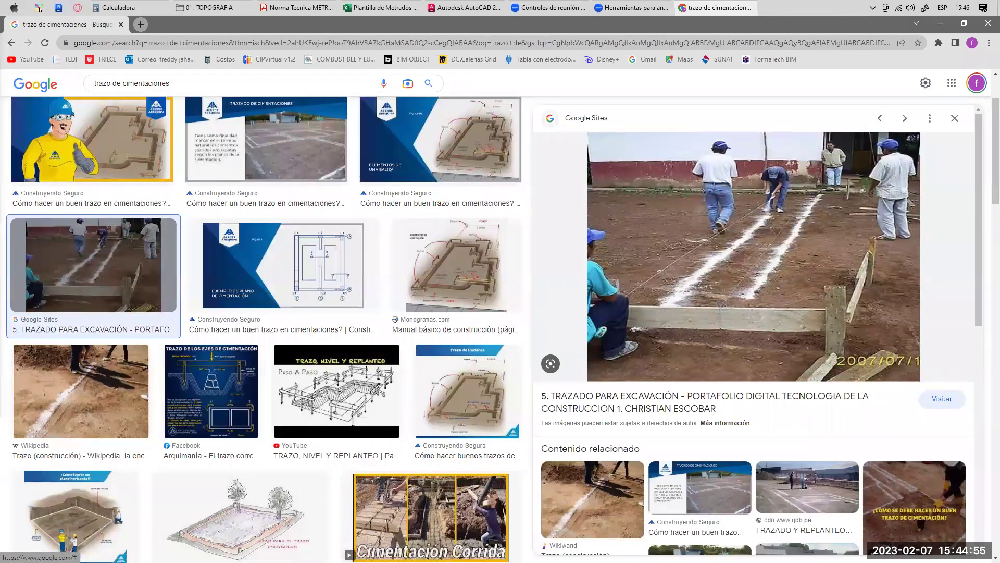
- Outline the chalk-marked foundation strip on the photo and draw a wider excavation contour around its edge
mouse_move(774, 201)
left_mouse_down()
mouse_move(697, 260)
mouse_move(671, 301)
mouse_move(751, 298)
mouse_move(815, 200)
mouse_move(780, 197)
left_mouse_up()
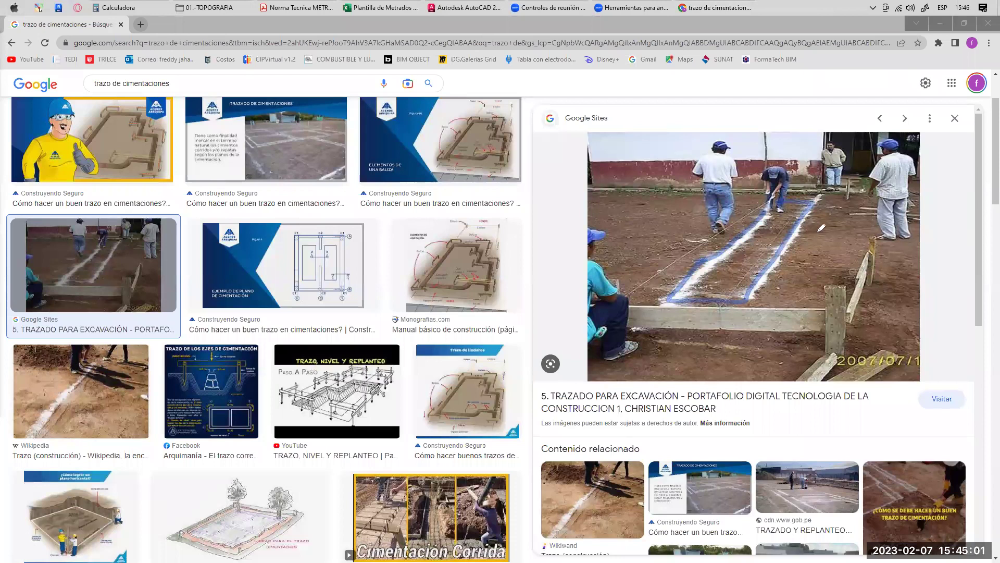
left_click_drag(803, 248, 796, 245)
mouse_move(798, 185)
left_mouse_down()
mouse_move(804, 207)
mouse_move(773, 233)
left_mouse_up()
mouse_move(821, 194)
left_mouse_down()
mouse_move(814, 252)
mouse_move(793, 282)
mouse_move(758, 301)
left_mouse_up()
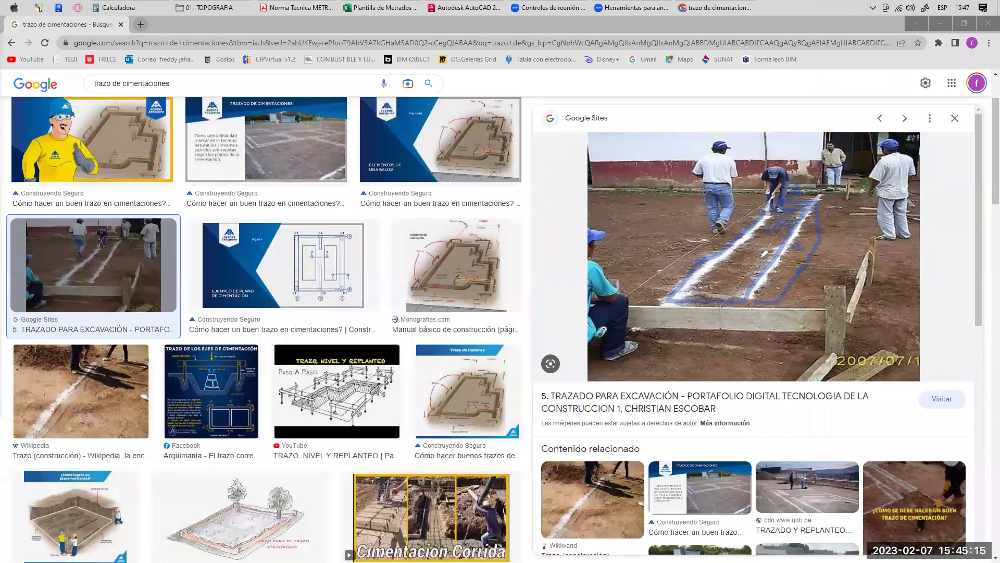
left_click_drag(826, 210, 861, 219)
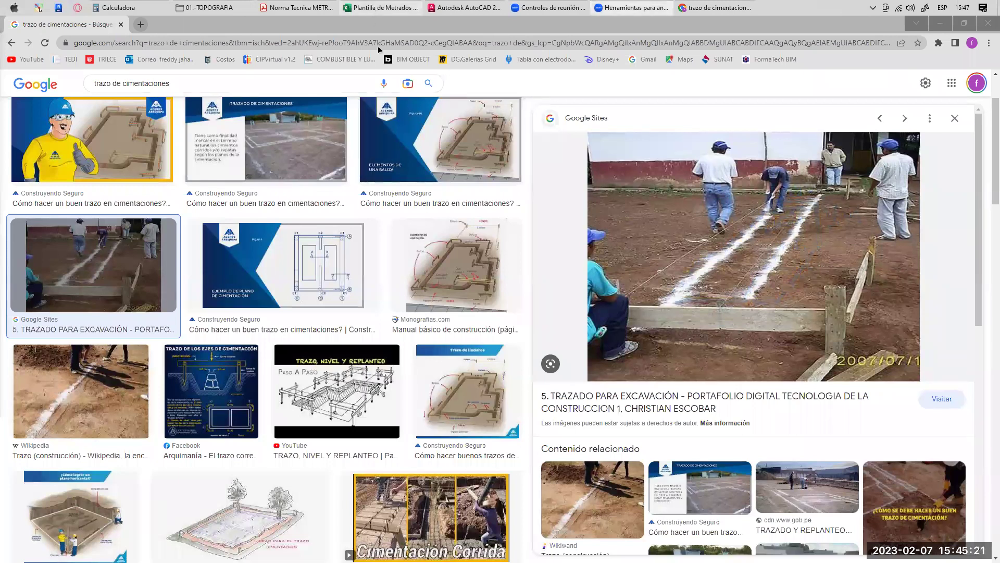
- Switch to Excel and copy the Zapatas, Viga de Cimentacion and Cimientos Corridos rows D53:L65 to D101 under EXCAVACION SIMPLE
left_click(380, 7)
scroll(323, 312, "up", 7)
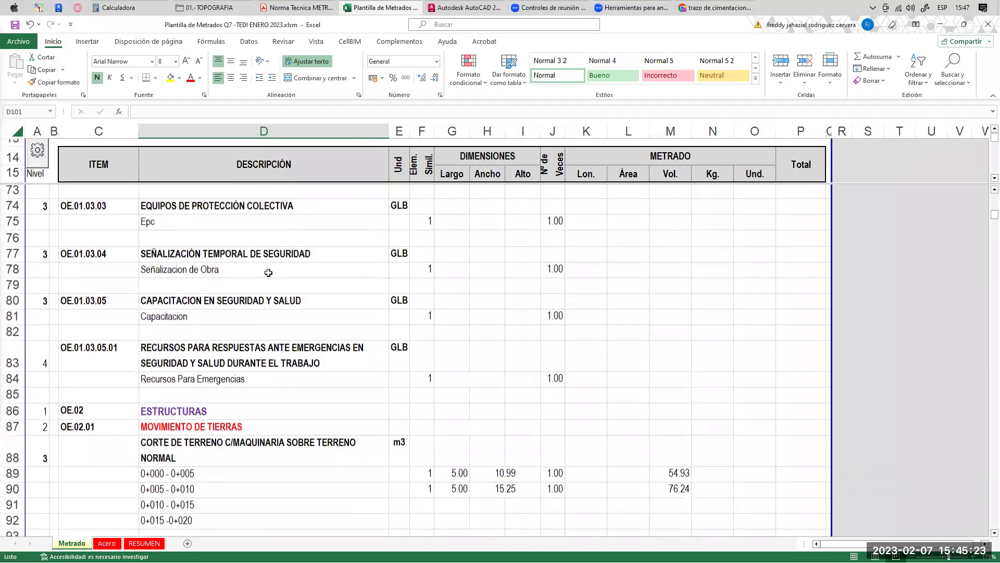
scroll(268, 272, "up", 7)
left_click(208, 198)
left_click_drag(170, 212, 642, 395)
key("ctrl+c")
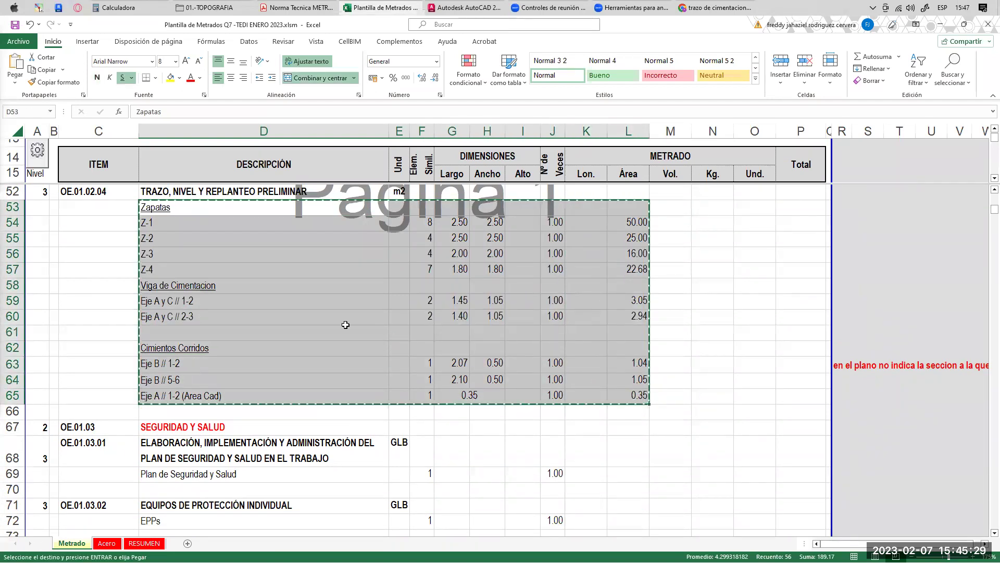
scroll(334, 318, "down", 15)
left_click(188, 289)
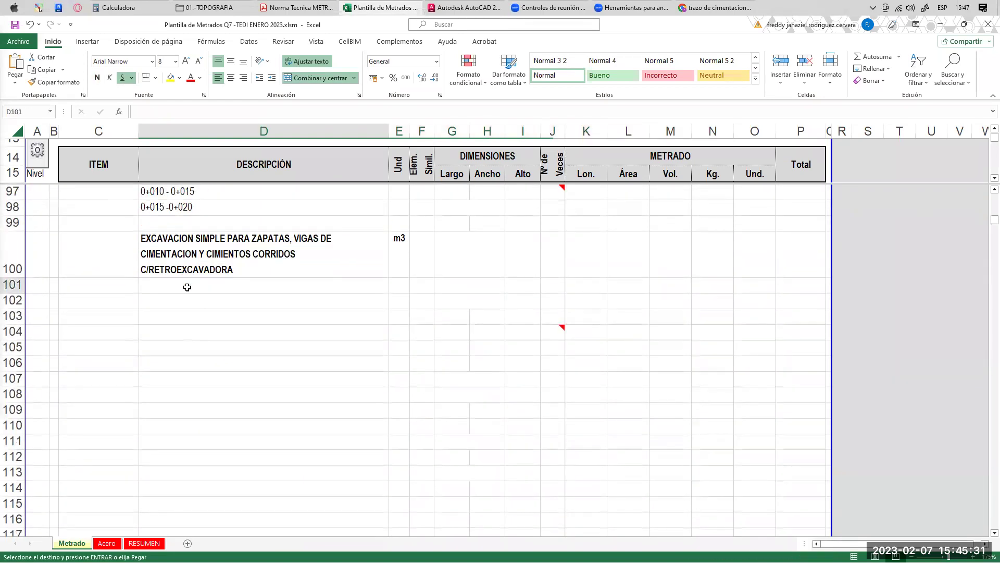
key("ctrl+v")
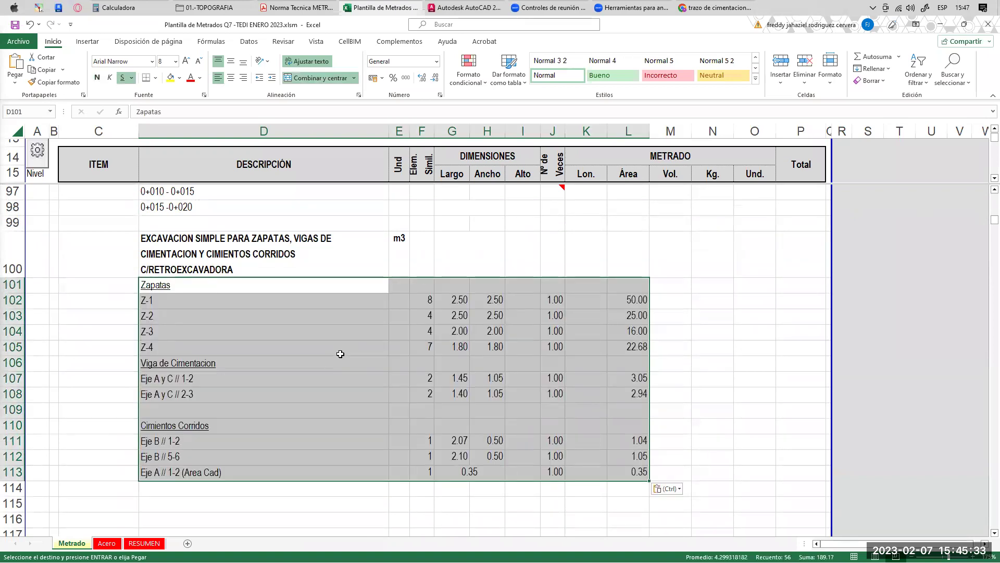
- Clear the copied Área values in L102:L113
scroll(344, 343, "down", 1)
left_click_drag(628, 253, 628, 425)
key("Delete")
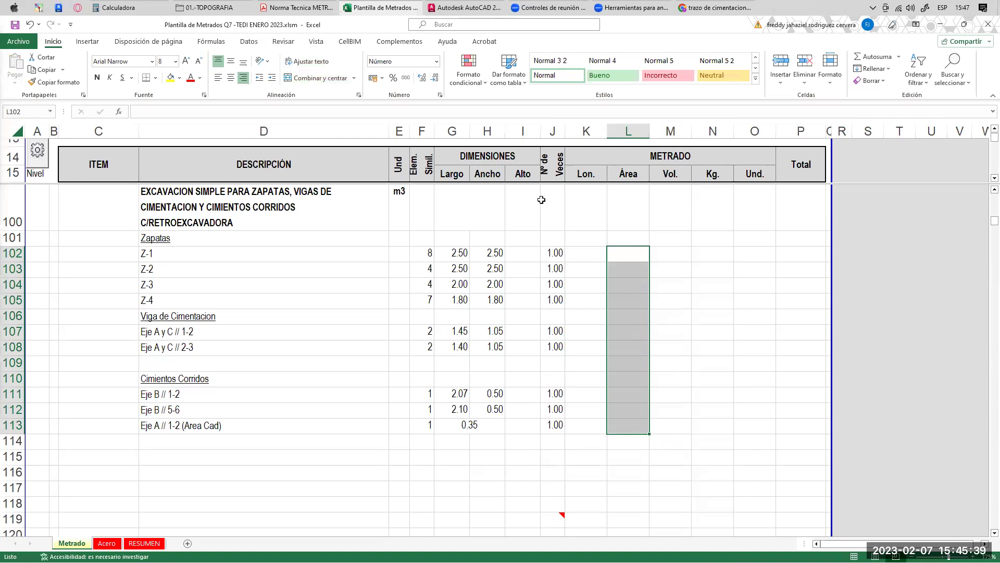
- Check the Alto cell of footing Z-1, switch to AutoCAD and locate a Z-1 footing in the foundation plan
left_click(527, 174)
left_click(519, 254)
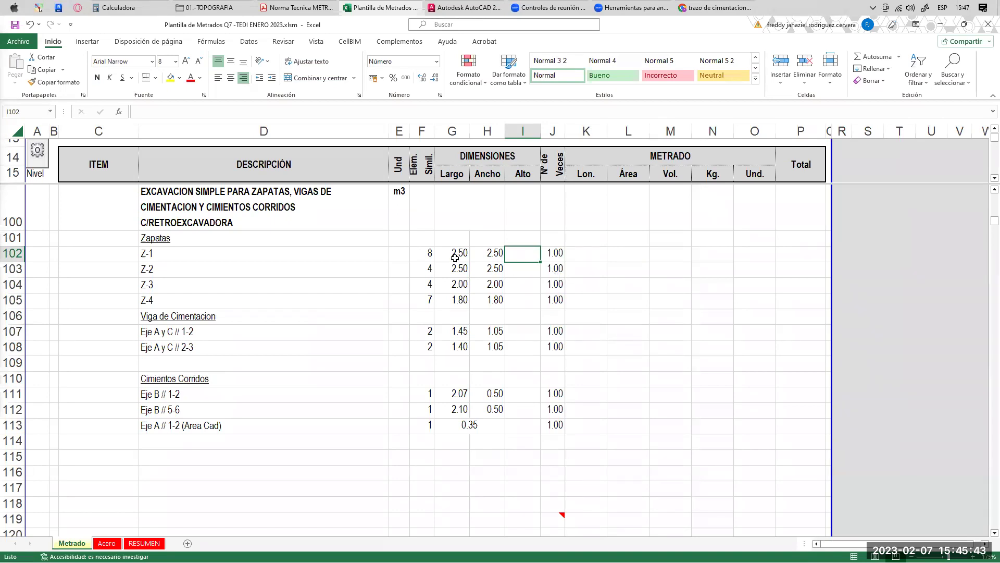
left_click(146, 254)
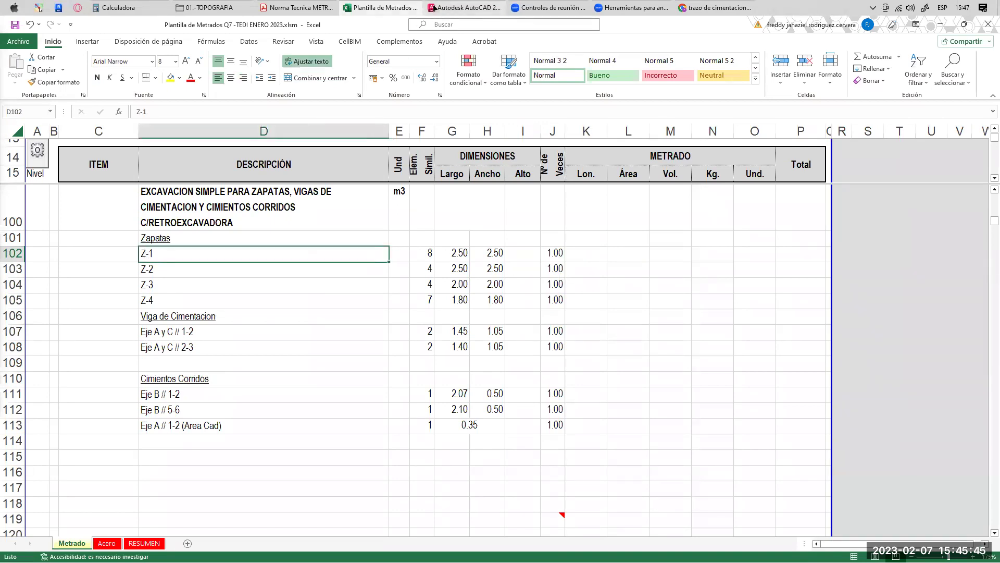
left_click(464, 8)
scroll(454, 203, "down", 2)
scroll(447, 202, "up", 8)
scroll(577, 159, "up", 2)
mouse_move(577, 158)
middle_mouse_down()
mouse_move(514, 202)
mouse_move(487, 193)
middle_mouse_up()
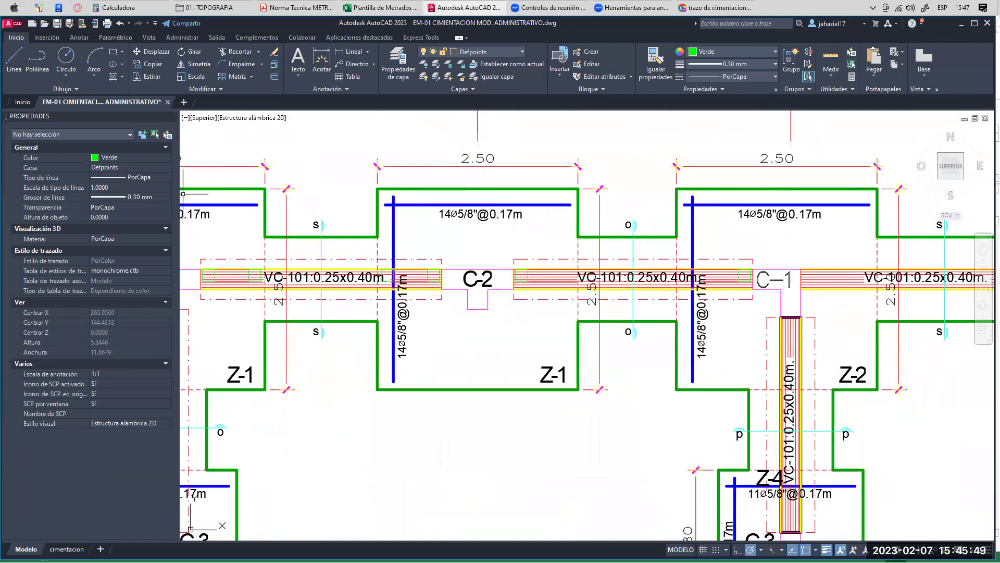
- Outline the Z-1 footing around column C-2 on the foundation plan with the annotation pen
mouse_move(392, 184)
left_mouse_down()
mouse_move(579, 188)
mouse_move(582, 399)
left_mouse_up()
mouse_move(374, 186)
left_mouse_down()
mouse_move(373, 287)
mouse_move(450, 379)
mouse_move(592, 387)
left_mouse_up()
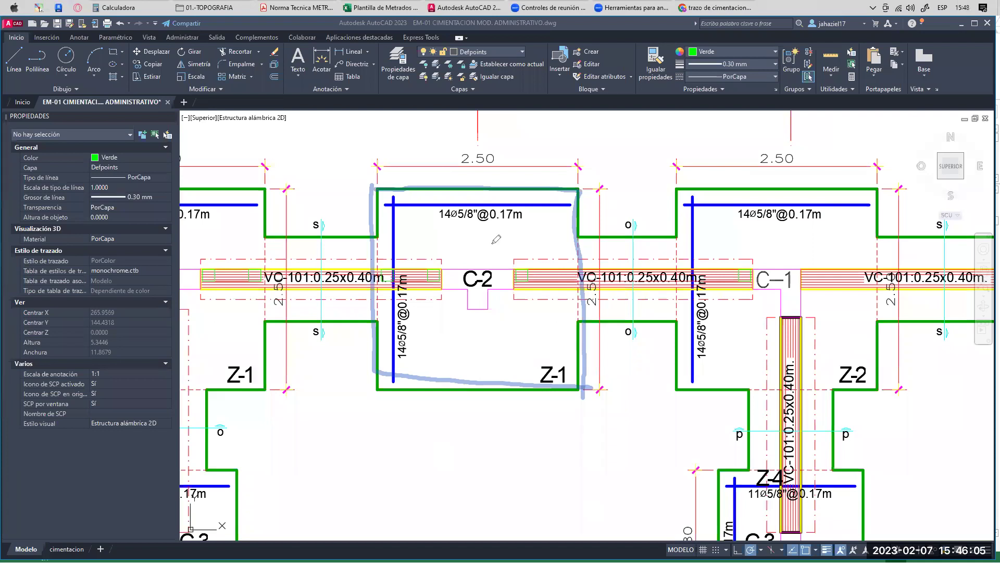
left_click_drag(443, 174, 450, 181)
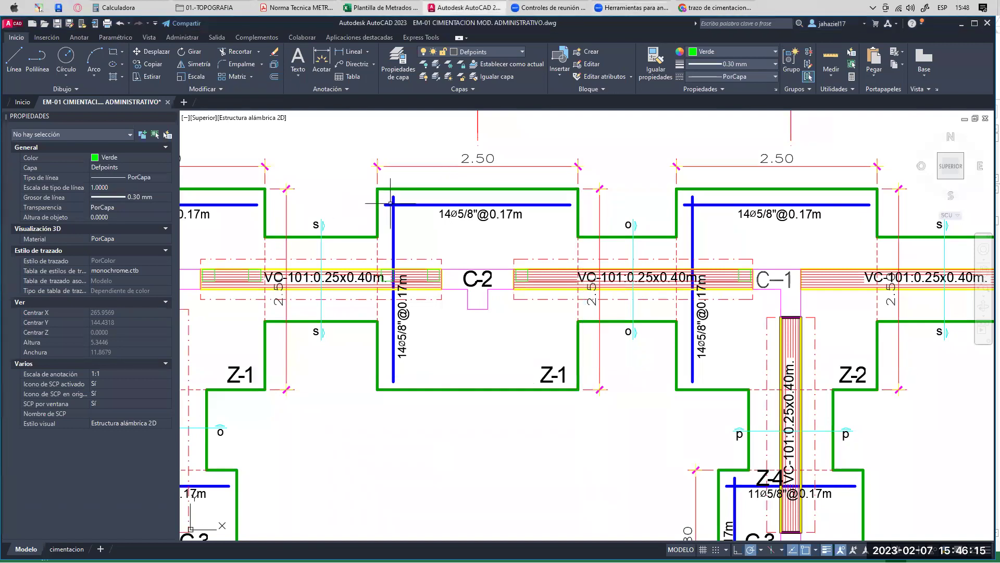
- Find the Zapata 01 section detail and check the height dimension of its Cimiento layer
scroll(391, 209, "down", 8)
middle_click_drag(423, 269, 480, 192)
mouse_move(434, 294)
middle_mouse_down()
mouse_move(503, 192)
mouse_move(518, 194)
middle_mouse_up()
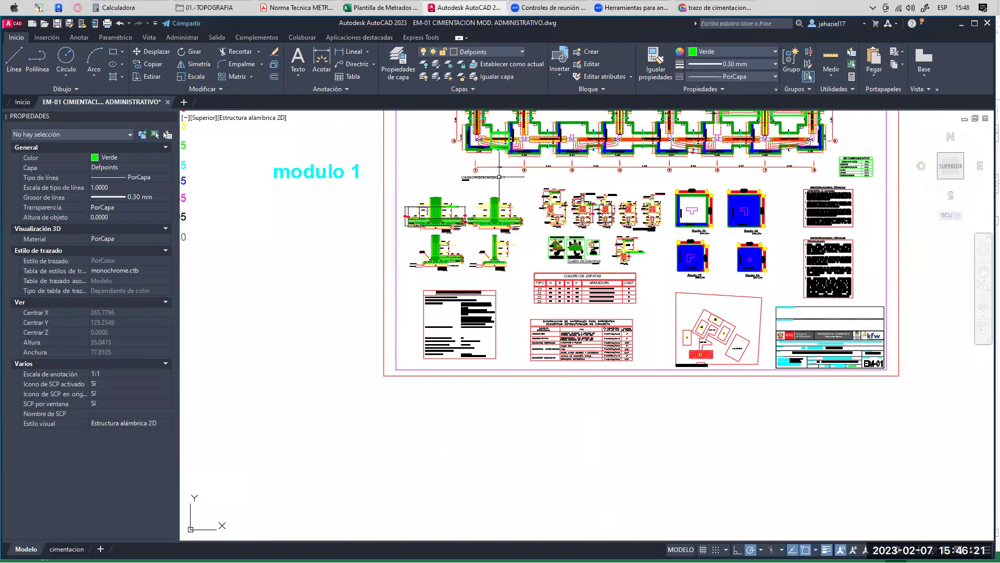
middle_click_drag(491, 206, 474, 213)
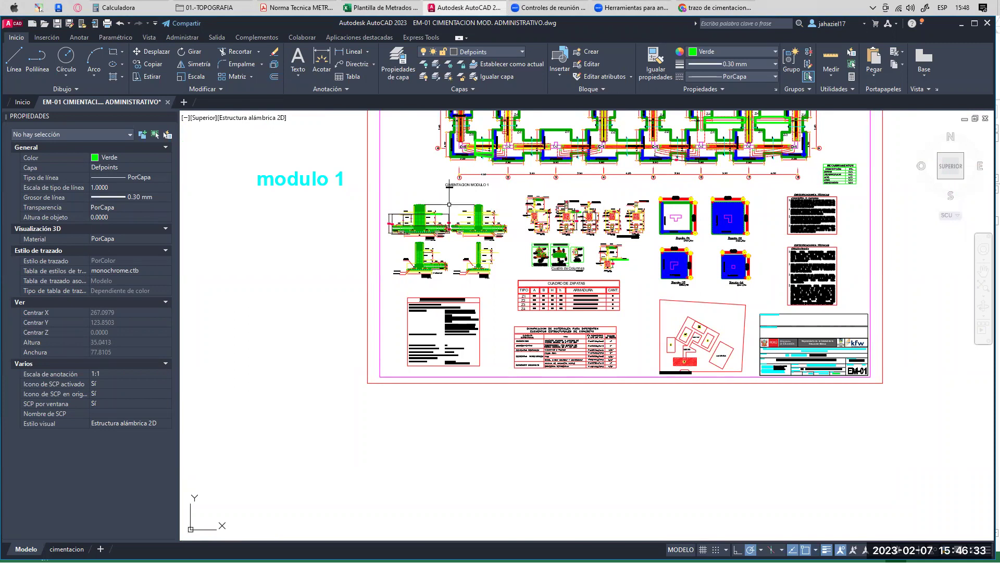
scroll(443, 218, "up", 10)
middle_click_drag(429, 271, 468, 218)
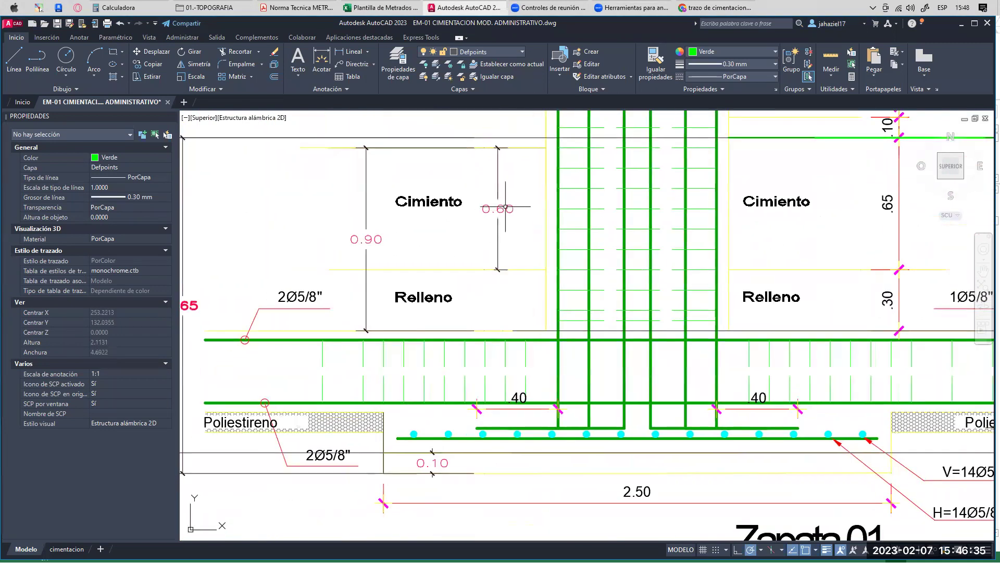
left_click(492, 208)
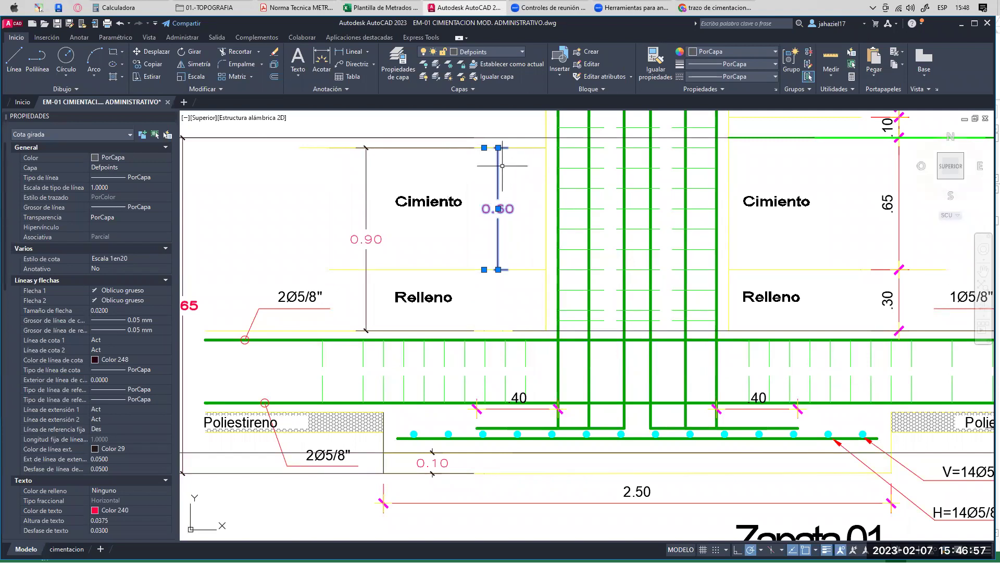
scroll(532, 203, "down", 2)
key("Escape")
scroll(469, 167, "up", 2)
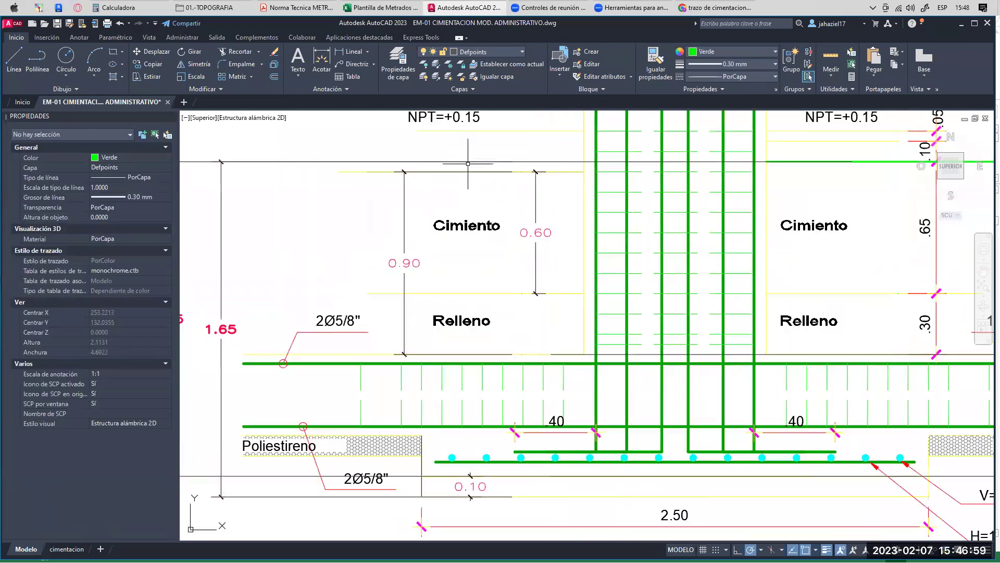
left_click(350, 52)
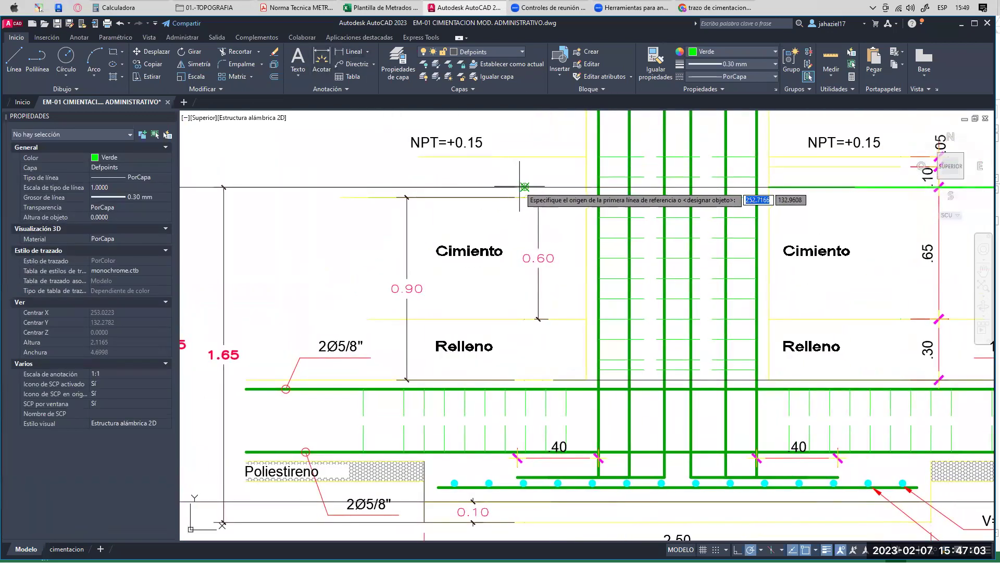
key("Escape")
- Copy the NPT=+0.15 text down to the ground line of the Zapata 01 detail and change it to "nivel de rasante"
left_click(460, 145)
left_click(152, 65)
left_click(411, 148)
scroll(381, 179, "up", 2)
left_click(380, 190)
key("Escape")
left_click(416, 179)
double_click(494, 185)
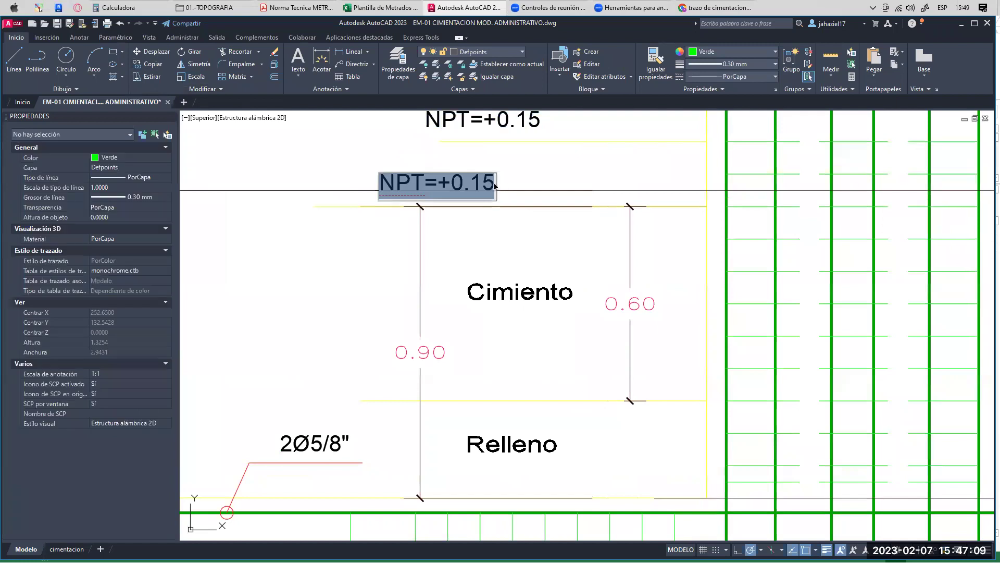
type("nive")
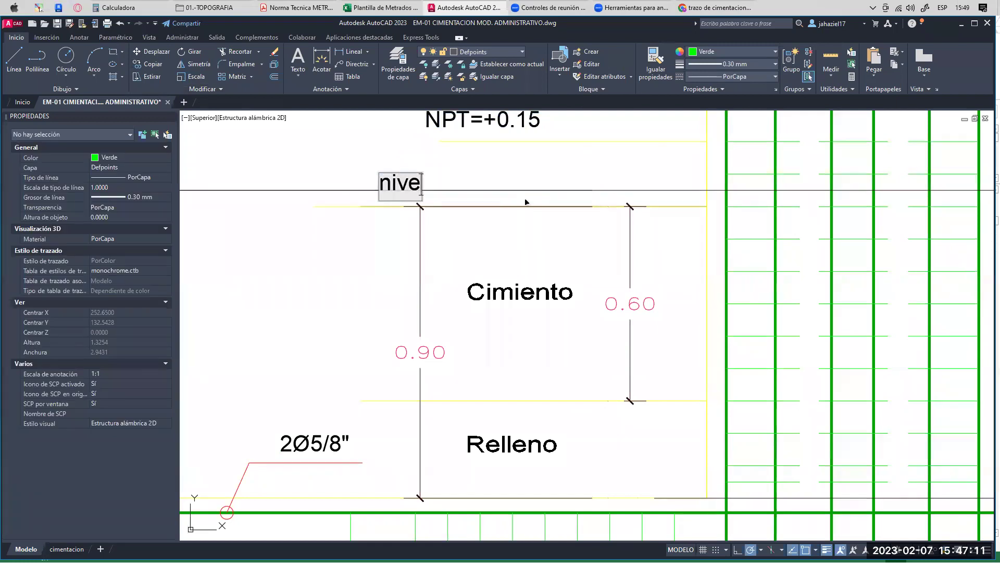
type("l de rasante")
left_click(531, 291)
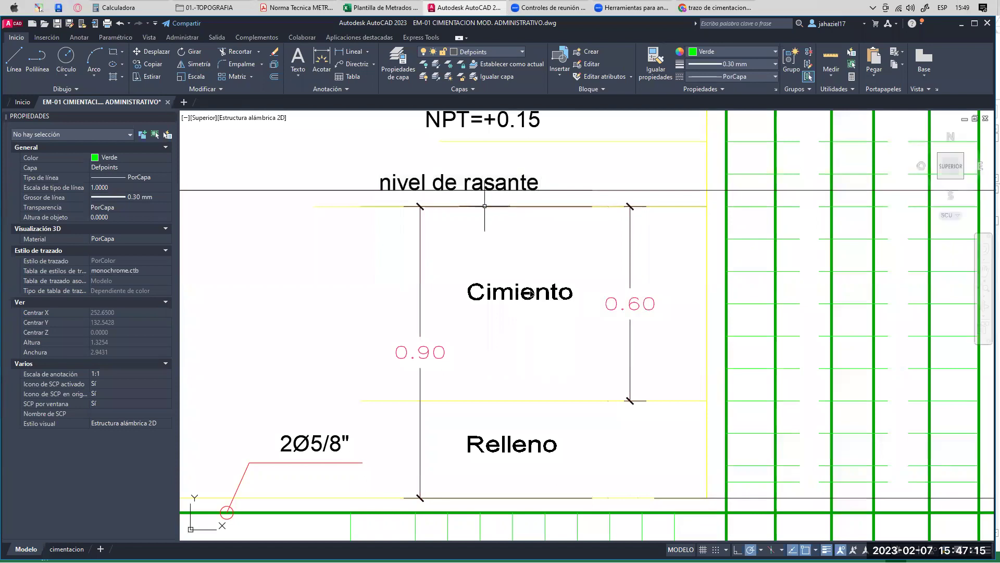
- Dimension the vertical distance from the nivel de rasante line to the underside of the solado, placed outside the existing height dimensions
middle_click_drag(485, 206, 438, 196)
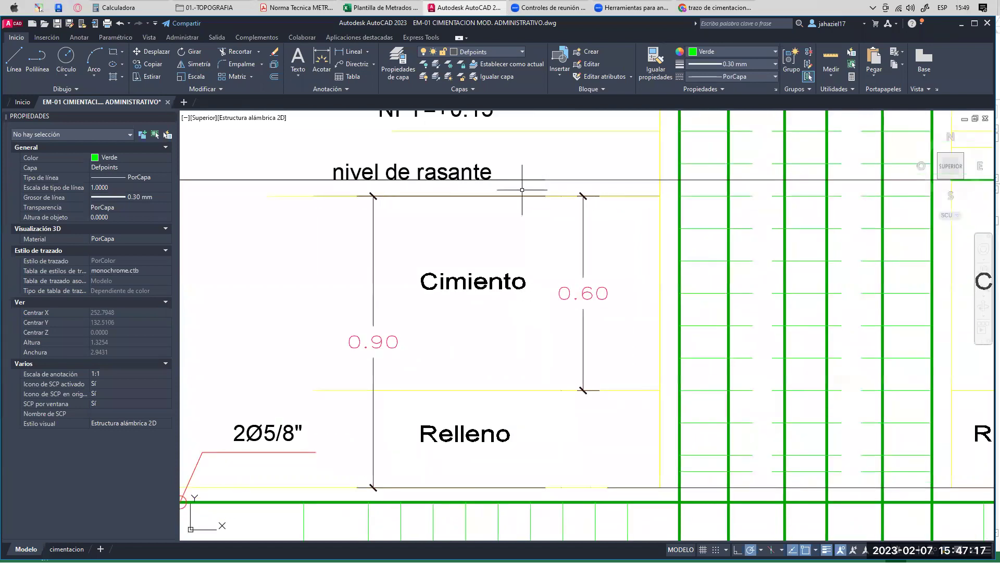
left_click(342, 52)
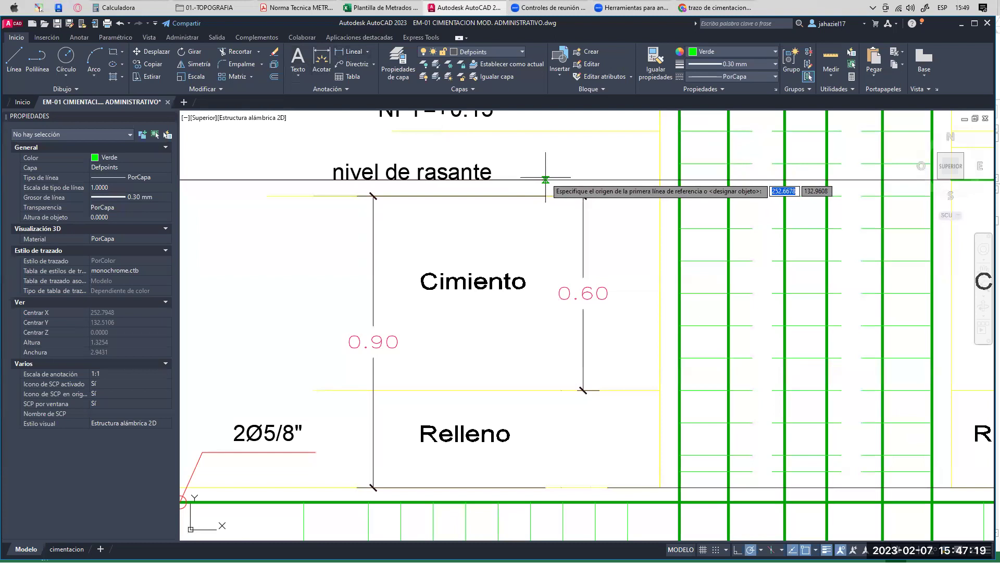
left_click(546, 180)
scroll(546, 180, "down", 2)
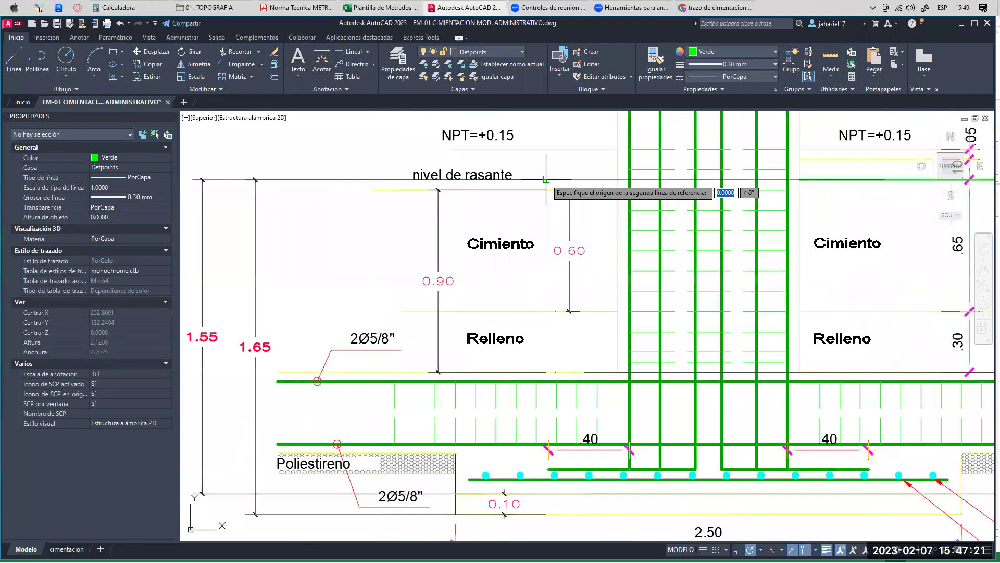
scroll(545, 179, "down", 2)
scroll(535, 288, "up", 5)
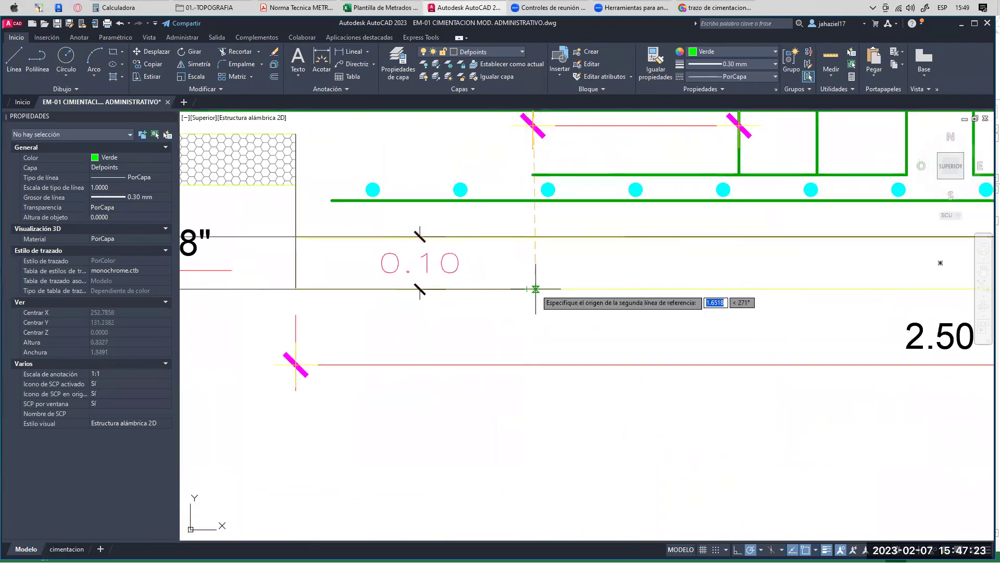
left_click(528, 289)
scroll(528, 289, "down", 2)
scroll(527, 289, "down", 3)
scroll(527, 260, "up", 2)
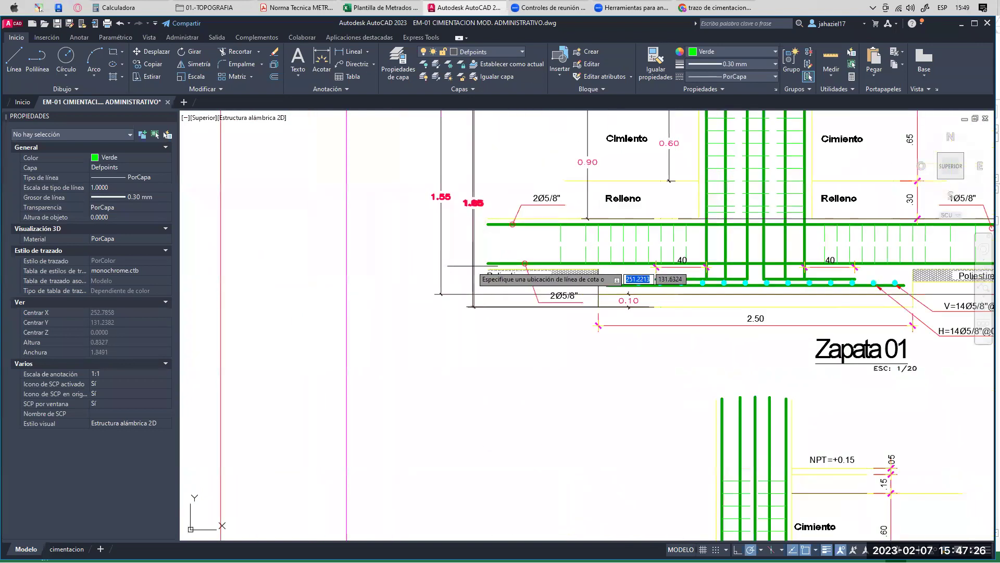
left_click(418, 259)
scroll(426, 208, "up", 6)
middle_click_drag(418, 189, 417, 201)
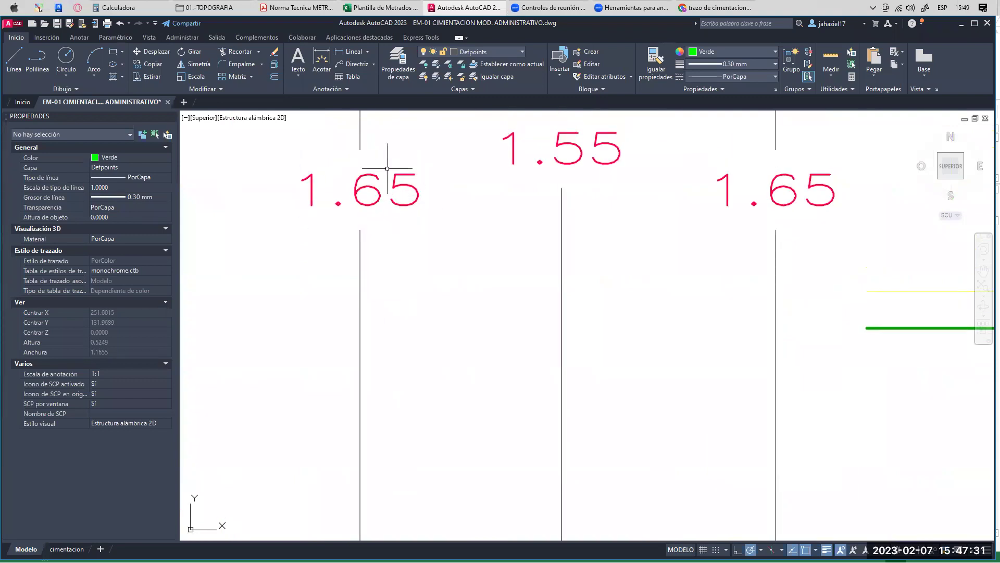
- Switch to Excel and set the Alto of footing Z-1 in I102 to 1.65
left_click(368, 12)
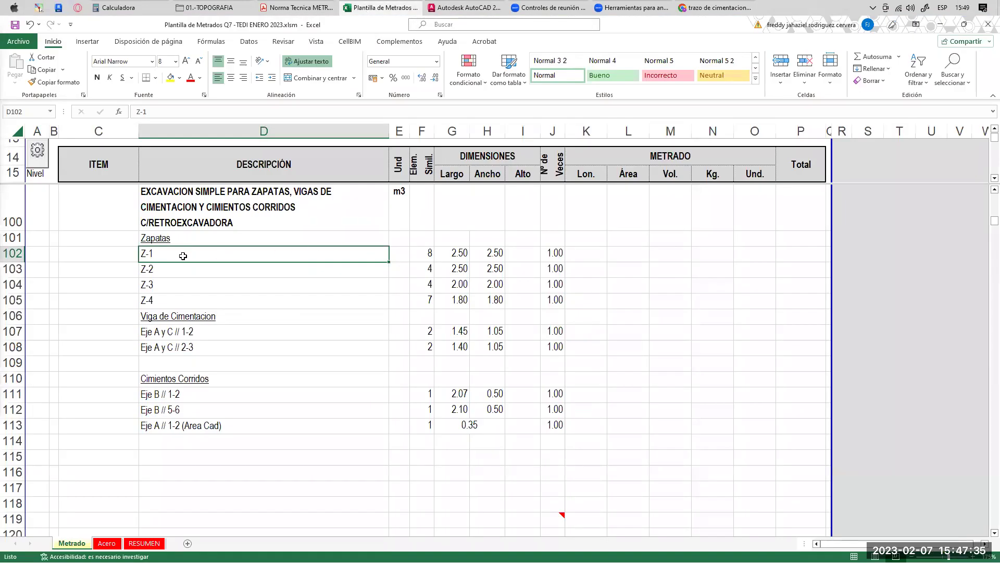
left_click(523, 259)
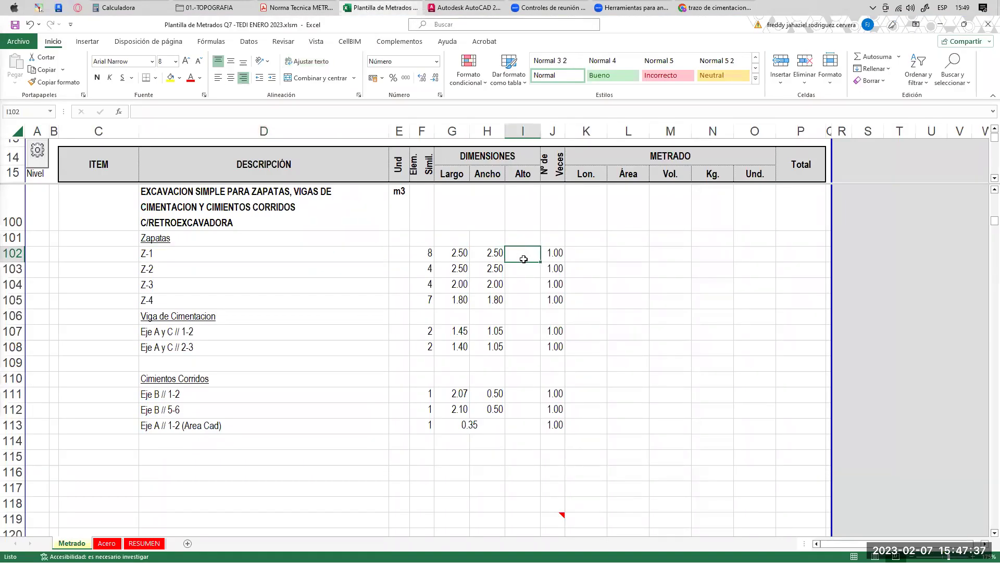
type("1.65")
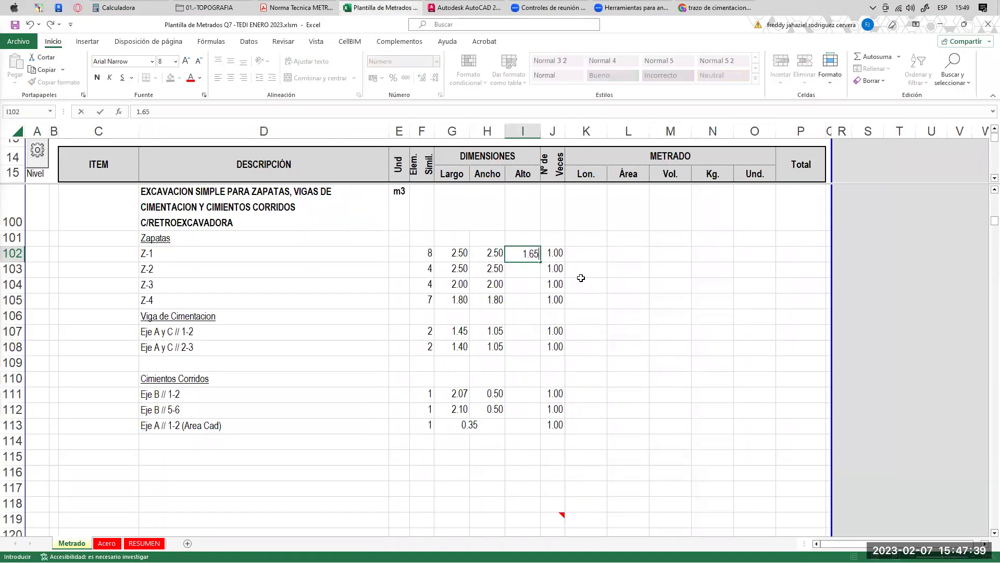
key("Tab")
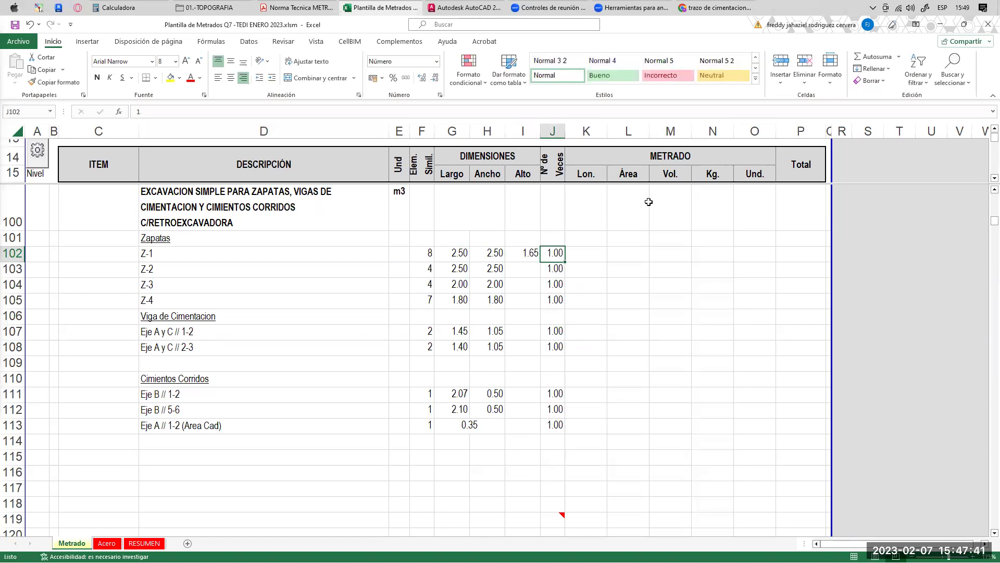
- Calculate the excavation volume of footing Z-1 in M102 with =PRODUCTO(F102:L102)
left_click(665, 169)
left_click(674, 253)
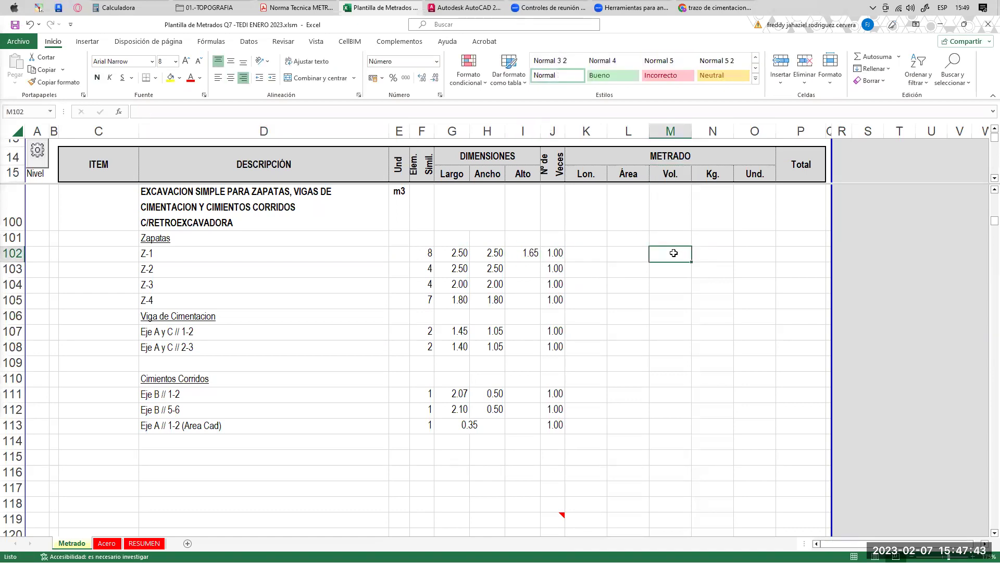
key("ctrl+q")
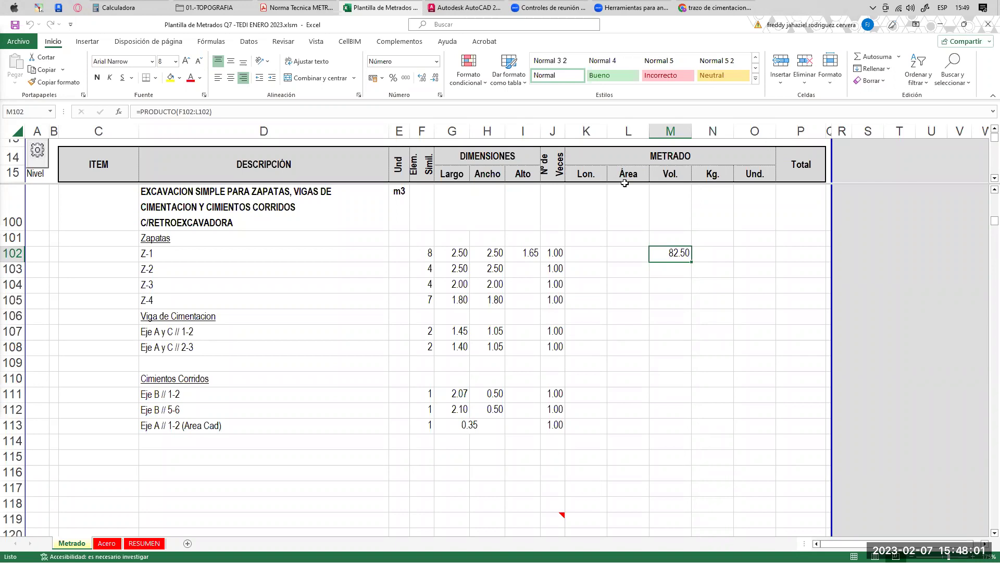
- Switch to AutoCAD and delete the three overall height dimensions beside the Zapata 01 detail
left_click(464, 7)
scroll(519, 159, "down", 5)
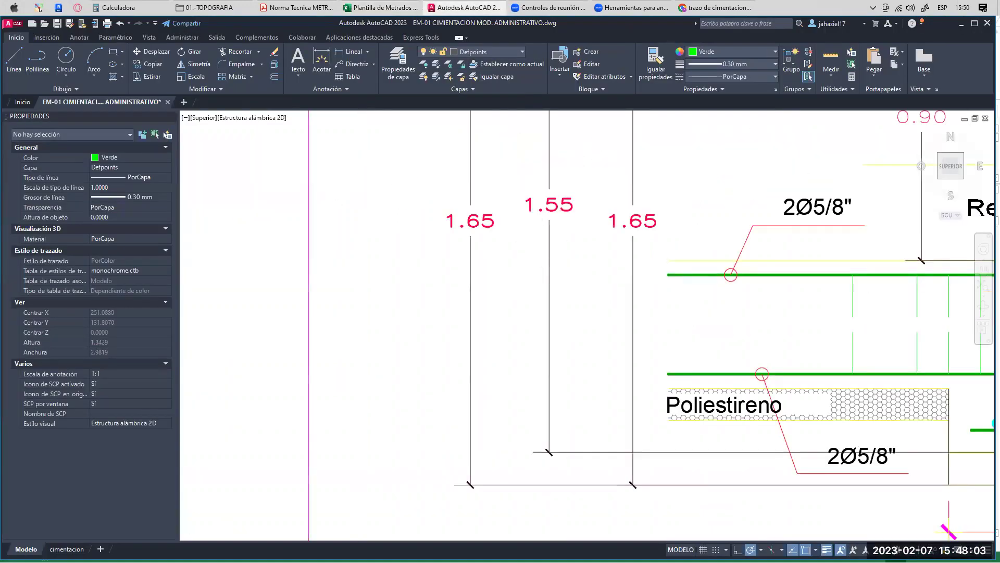
left_click_drag(549, 203, 394, 249)
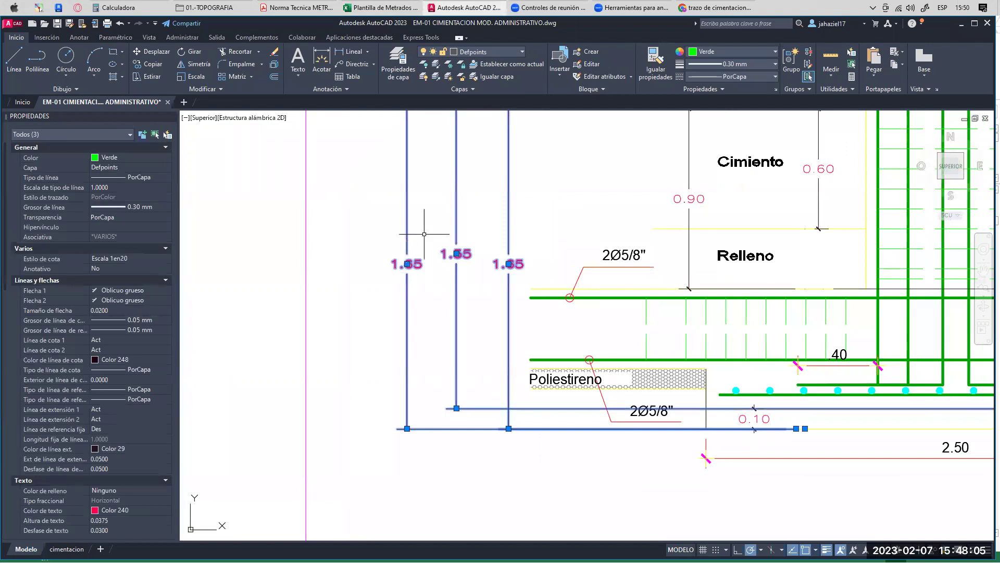
key("Delete")
scroll(449, 248, "down", 2)
middle_click_drag(579, 238, 489, 276)
scroll(573, 194, "up", 4)
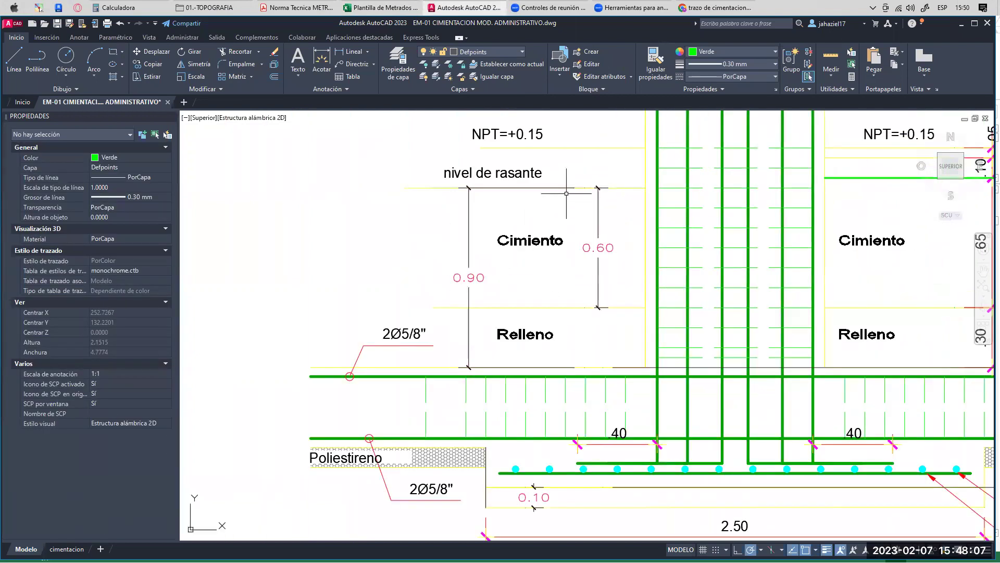
- Highlight the rasante text and line and the solado outline under Zapata 01 to show the excavation limits, then clear the selection
left_click(351, 185)
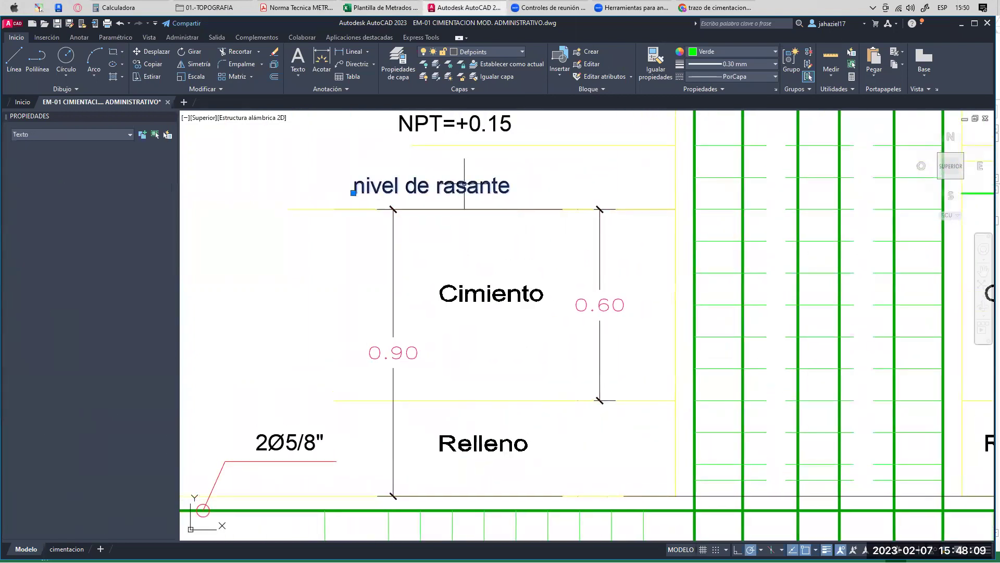
left_click(348, 205)
left_click(341, 218)
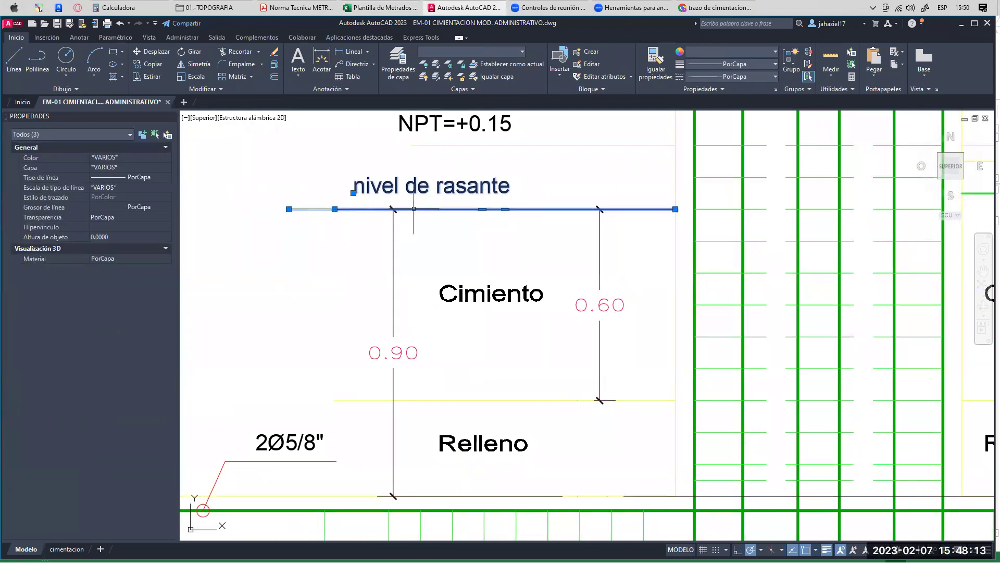
middle_click_drag(490, 217, 448, 201)
mouse_move(508, 245)
middle_mouse_down()
mouse_move(486, 183)
mouse_move(501, 178)
middle_mouse_up()
middle_click_drag(526, 282, 513, 200)
middle_click_drag(517, 276, 504, 195)
middle_click_drag(499, 389, 487, 284)
left_click(485, 290)
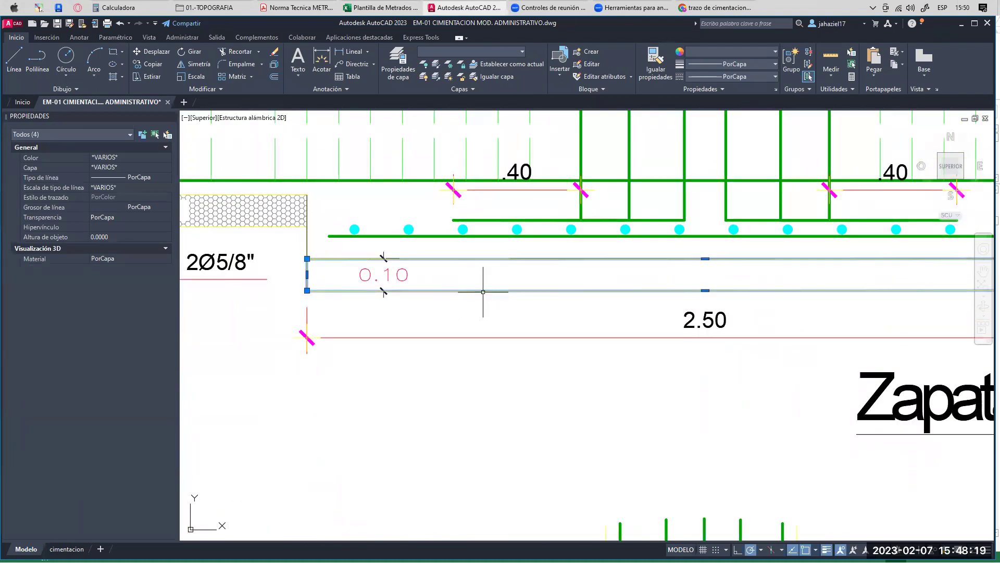
key("Escape")
- Switch to the browser, search images for "solados de concreto" and open the photo of a footing solado
left_click(209, 7)
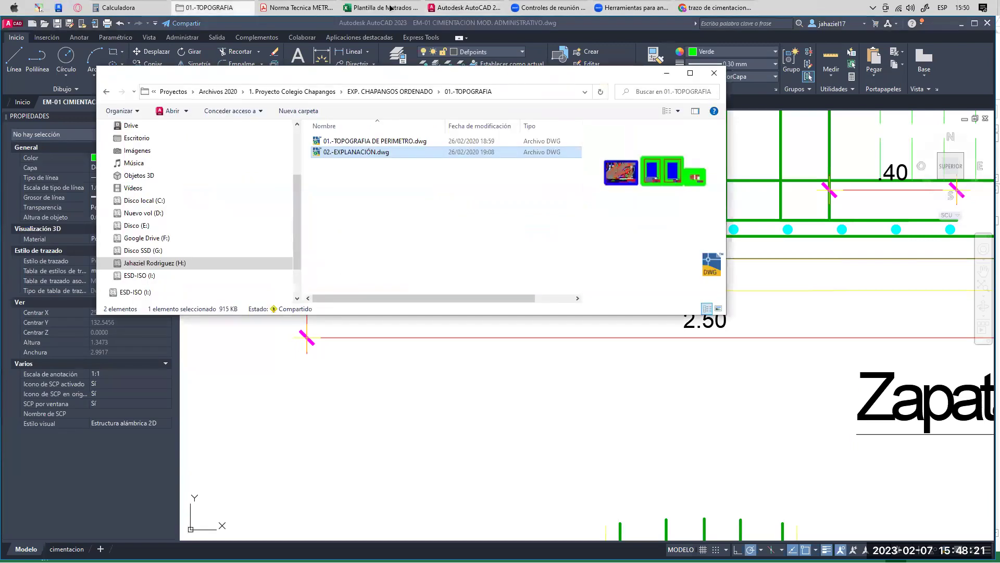
left_click(464, 7)
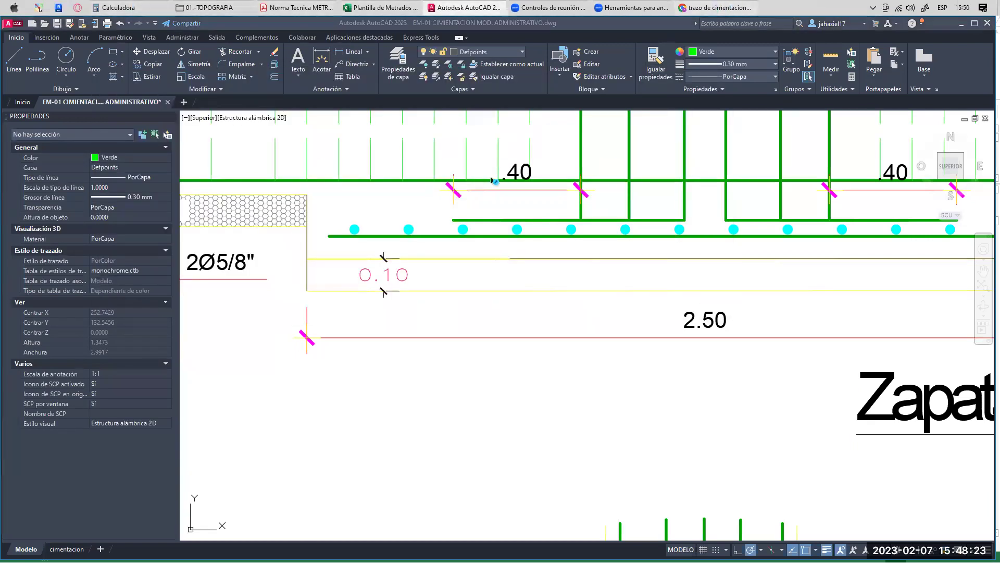
key("alt+Tab")
scroll(120, 90, "up", 2)
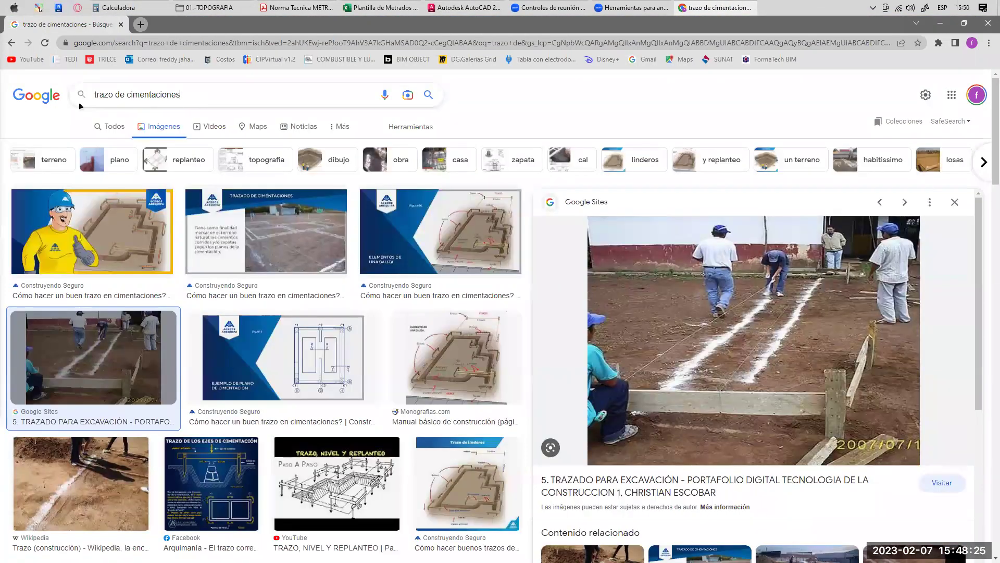
key("ctrl+a")
key("BackSpace")
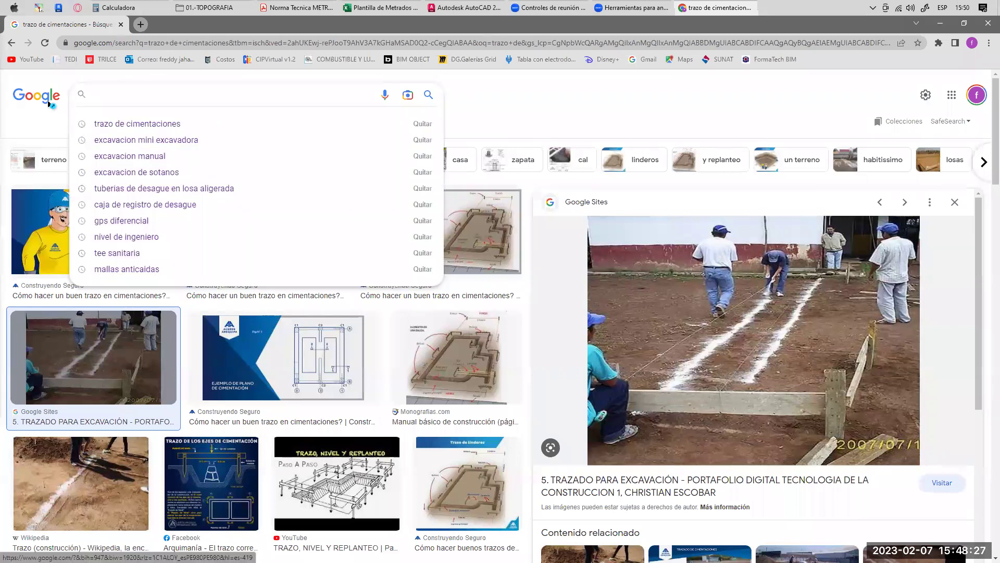
type("za")
key("BackSpace")
key("BackSpace")
type("s")
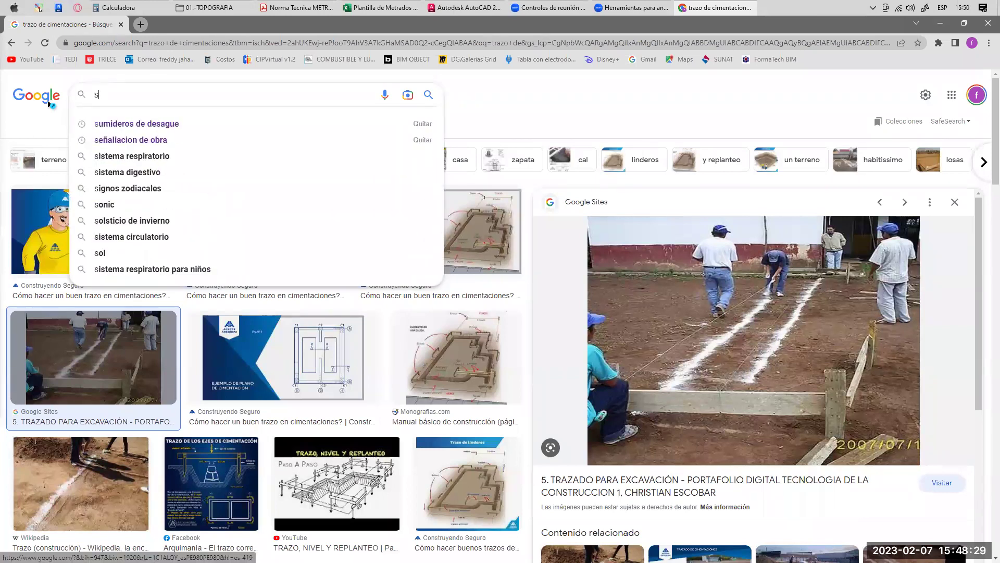
type("olados")
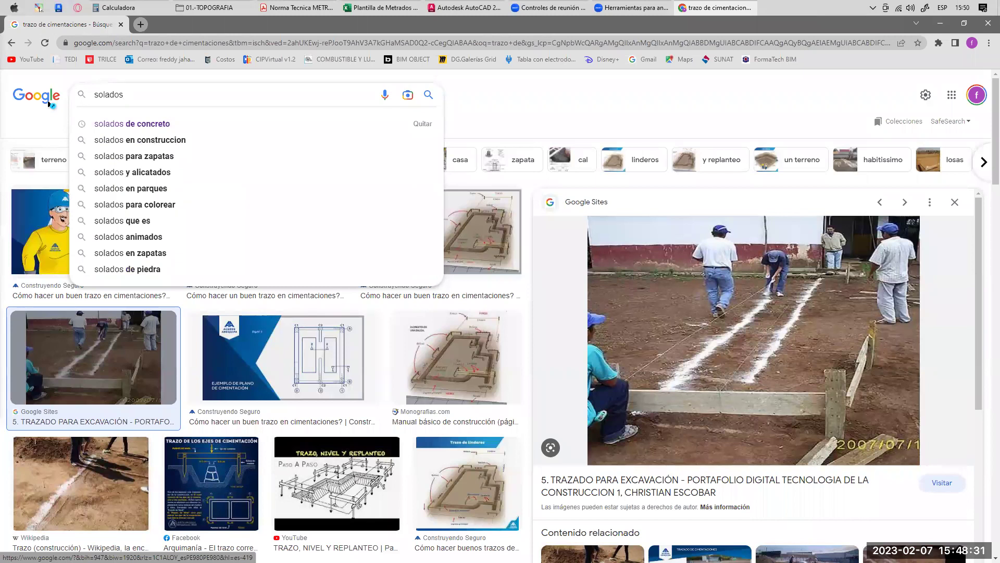
left_click(132, 123)
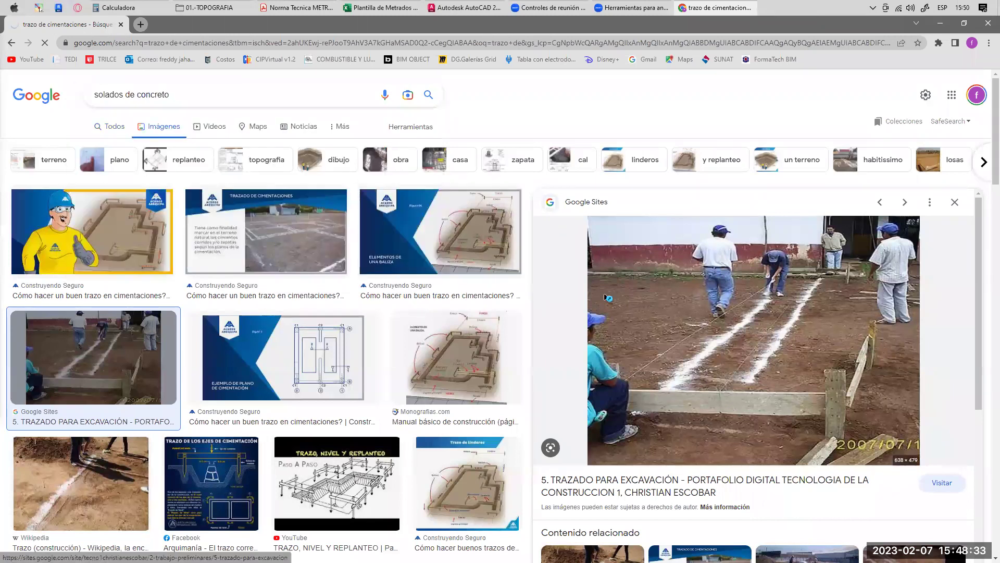
left_click(190, 235)
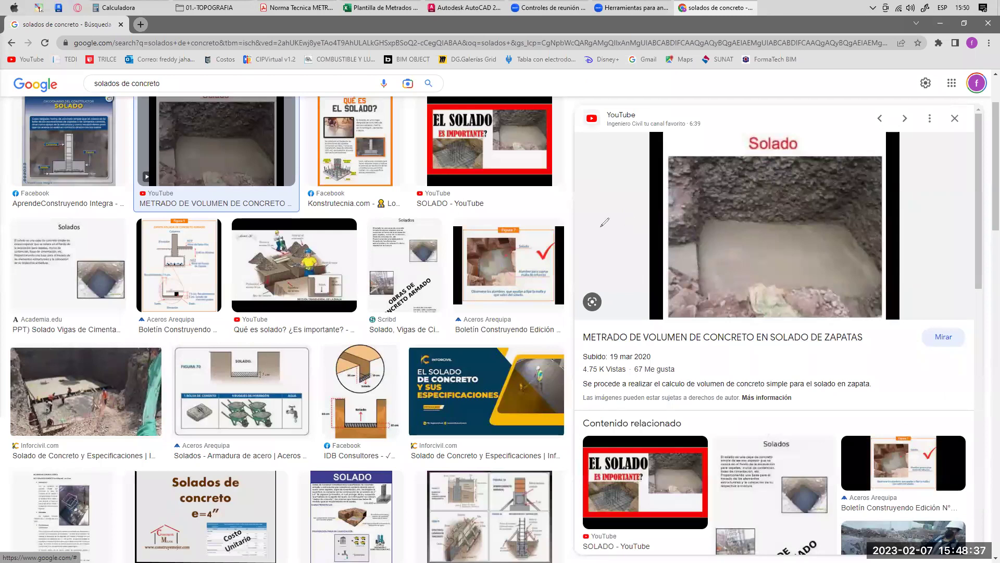
- Mark the solado surface, its edge and the excavation wall on the footing photo with freehand annotation strokes
left_click_drag(765, 225, 754, 243)
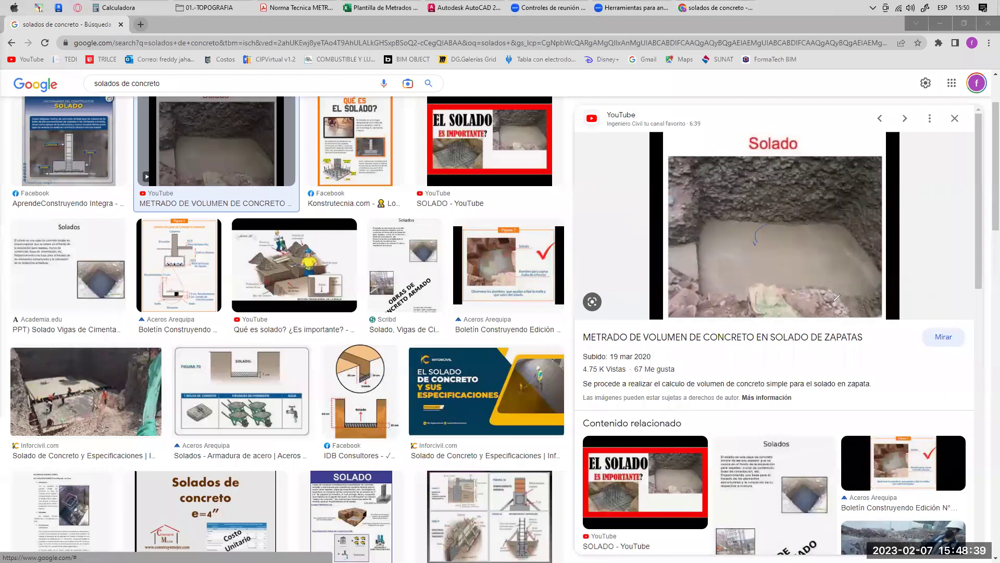
mouse_move(717, 221)
left_mouse_down()
mouse_move(768, 235)
mouse_move(756, 260)
mouse_move(784, 275)
mouse_move(774, 242)
left_mouse_up()
mouse_move(708, 223)
left_mouse_down()
mouse_move(707, 238)
mouse_move(728, 235)
left_mouse_up()
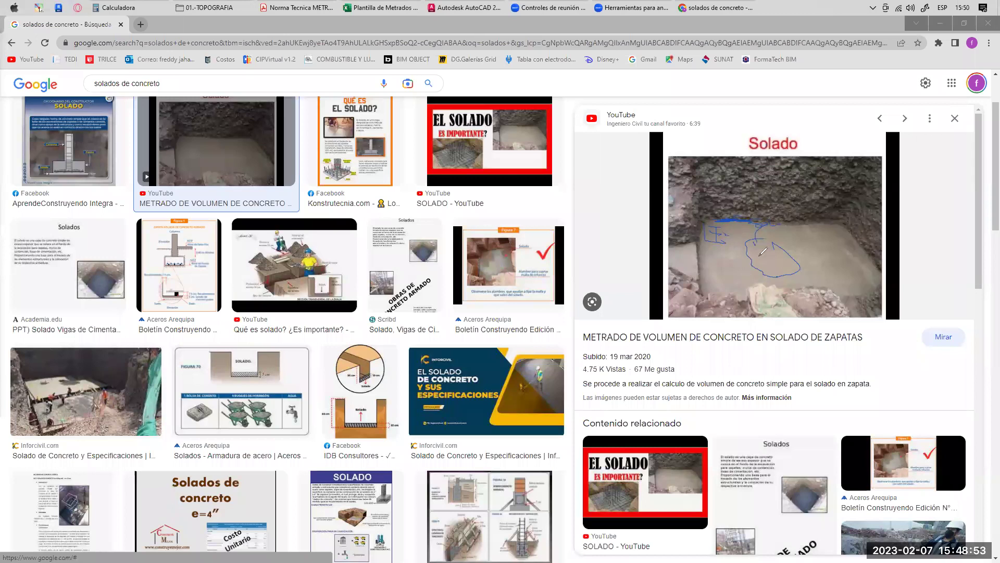
mouse_move(701, 154)
left_mouse_down()
mouse_move(721, 154)
mouse_move(721, 224)
mouse_move(735, 255)
left_mouse_up()
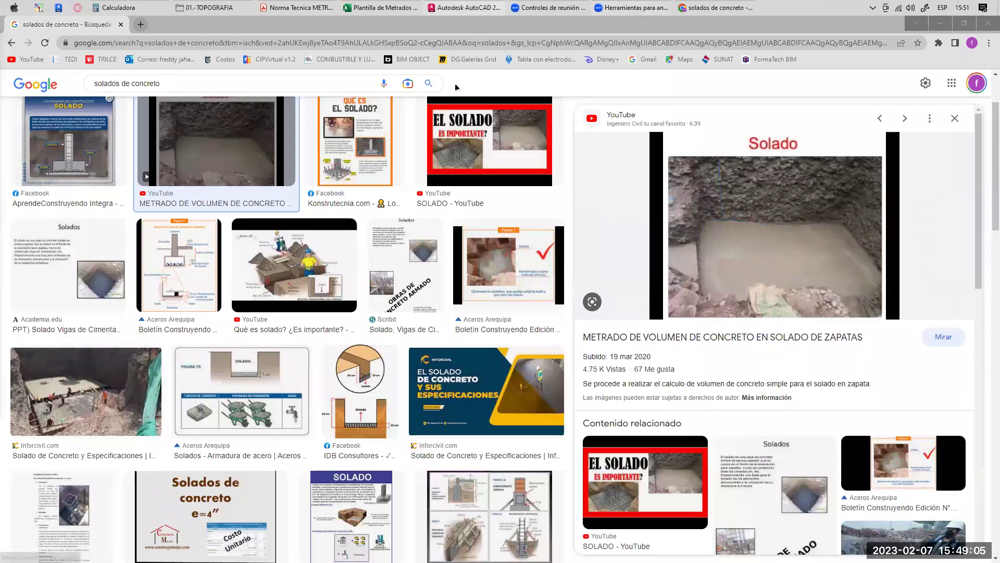
- Switch to AutoCAD and examine the fill, footing and solado layers in the Zapata 01 detail, then clear the selection
left_click(458, 8)
middle_click_drag(432, 274, 465, 214)
left_click(448, 217)
left_click(431, 217)
left_click(495, 227)
left_click(507, 222)
scroll(469, 230, "down", 2)
middle_click_drag(476, 157, 515, 347)
key("Escape")
- Copy the Relleno label into the solado strip under Zapata 01, beside the 0.10 dimension
left_click(489, 240)
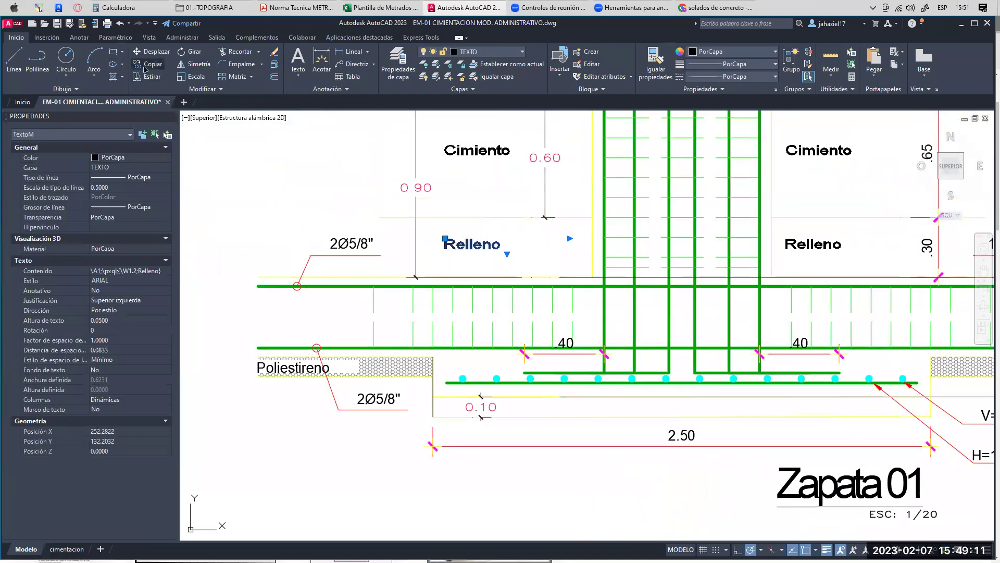
left_click(148, 64)
left_click(474, 244)
scroll(495, 292, "up", 2)
scroll(496, 296, "up", 2)
left_click(497, 282)
key("Escape")
- Change the copied label in the strip under the footing to "solado"
left_click(489, 274)
double_click(489, 291)
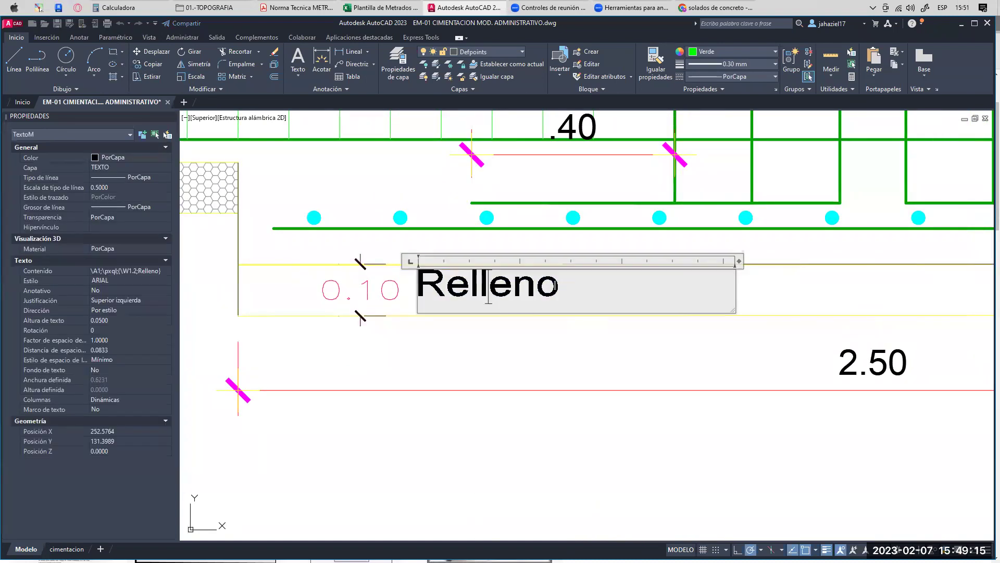
left_click_drag(446, 292, 565, 290)
key("BackSpace")
key("BackSpace")
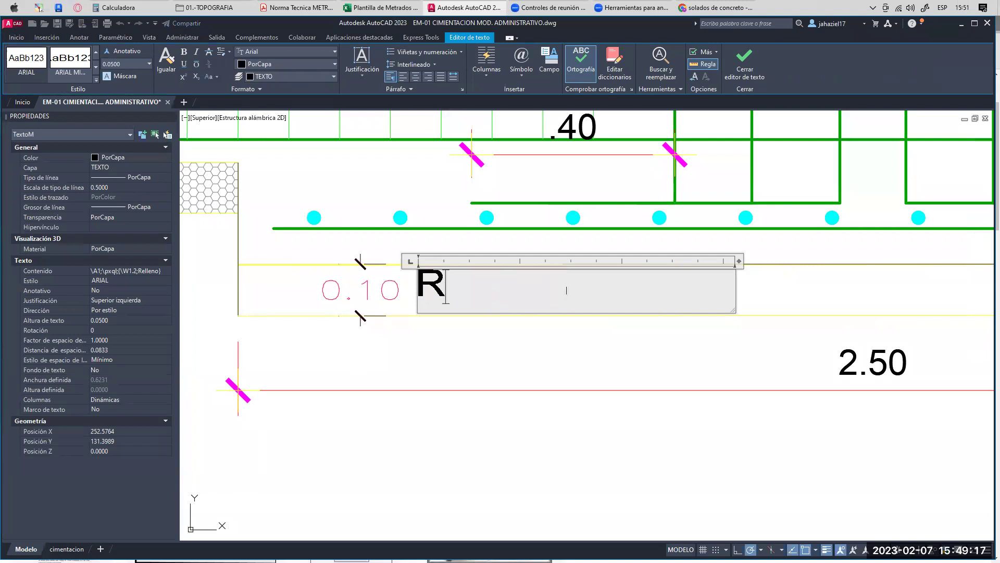
type("solado")
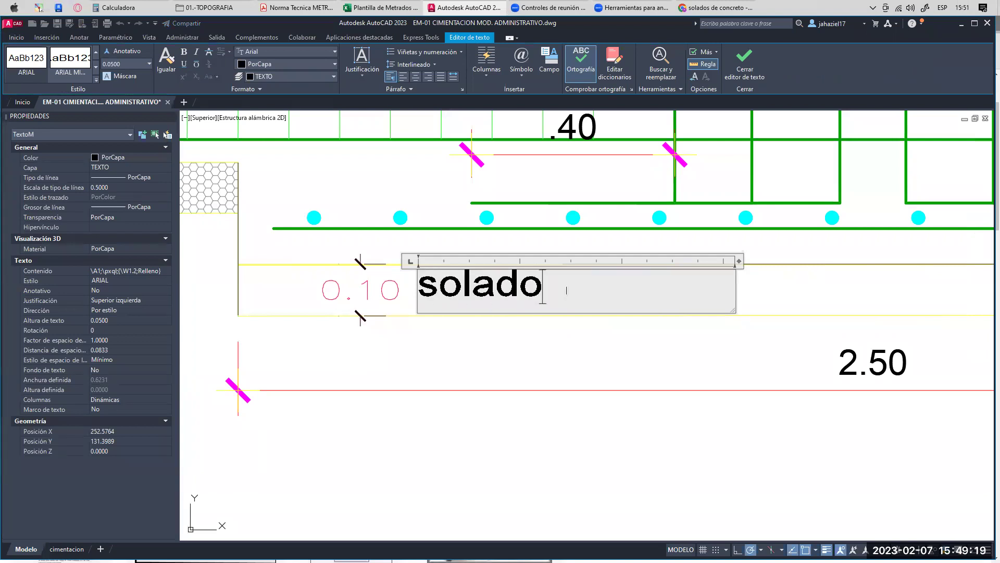
left_click(591, 376)
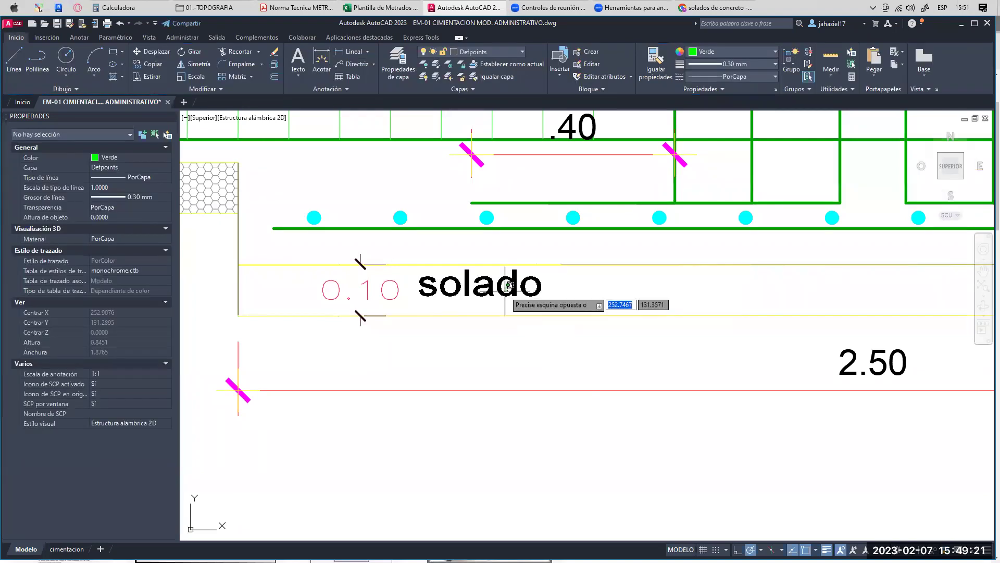
- Copy the solado label up into the footing body, between the column bars of Zapata 01
left_click(487, 295)
scroll(465, 363, "down", 2)
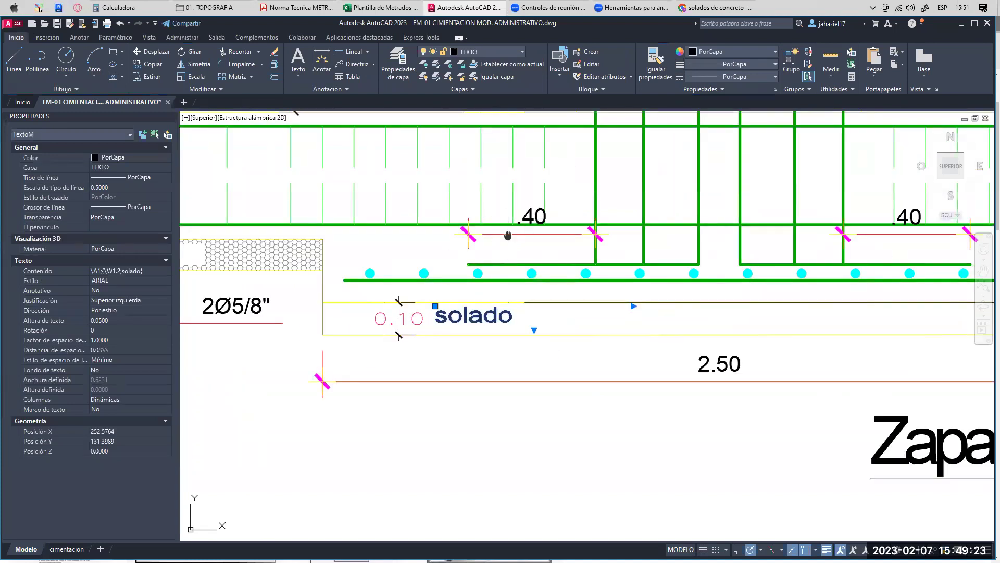
left_click(150, 66)
left_click(474, 328)
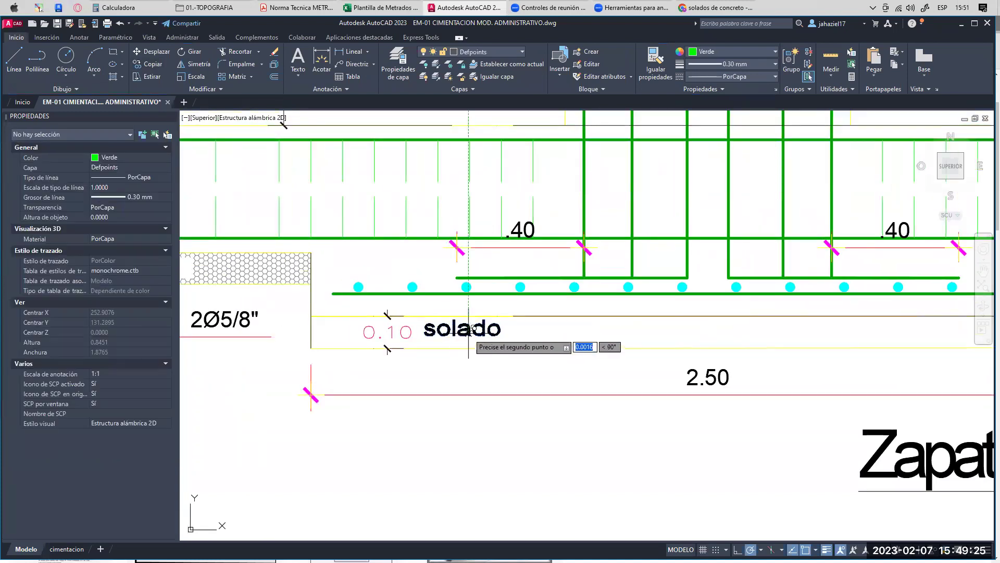
scroll(502, 271, "down", 3)
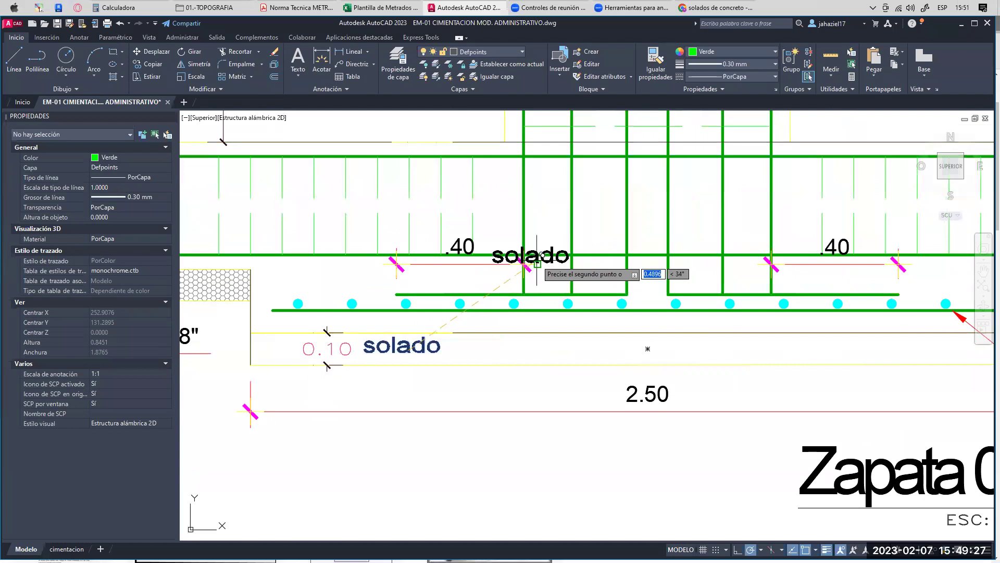
scroll(563, 248, "up", 2)
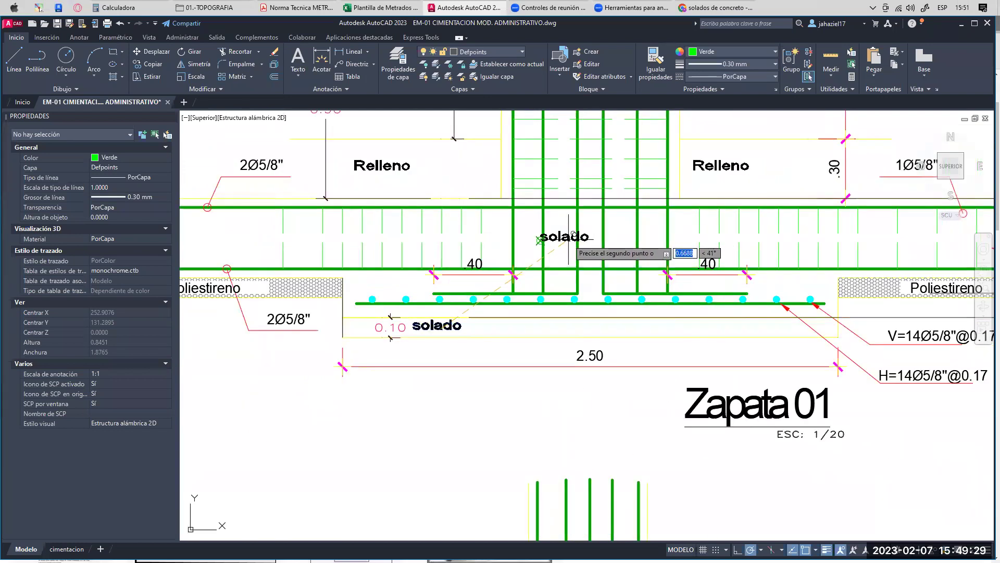
left_click(568, 238)
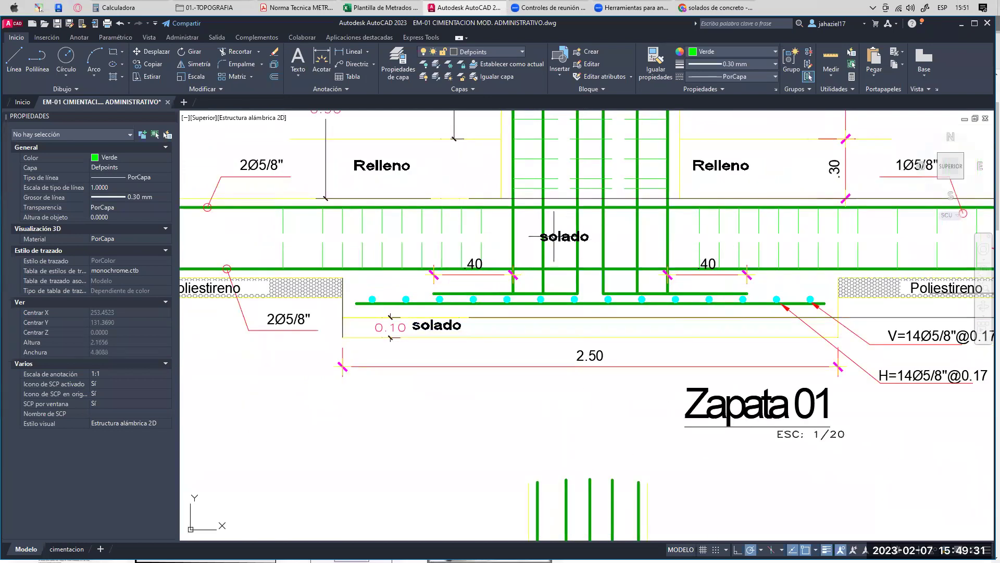
- Change the label copied into the footing body to "zapata"
scroll(554, 236, "up", 3)
double_click(562, 243)
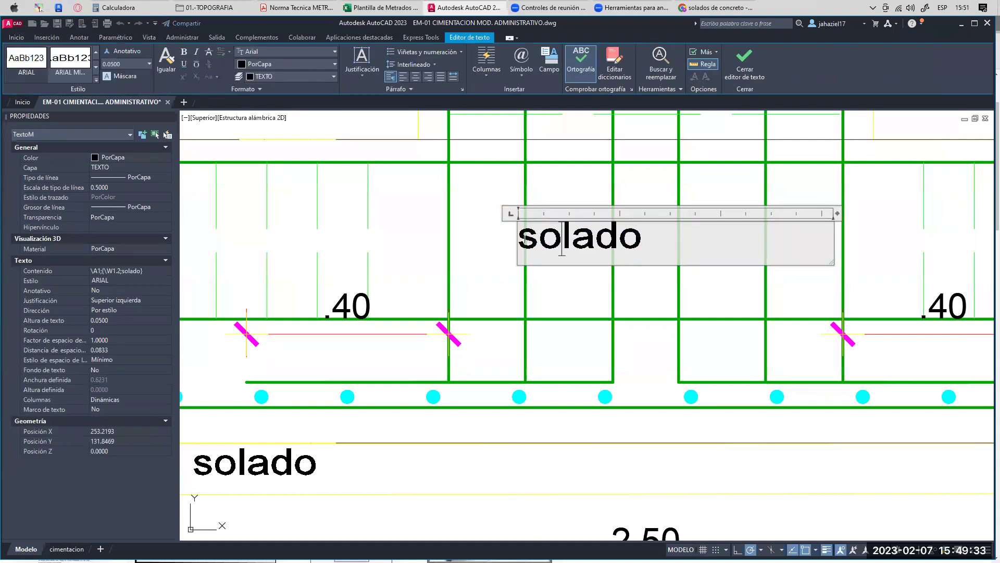
scroll(662, 249, "down", 4)
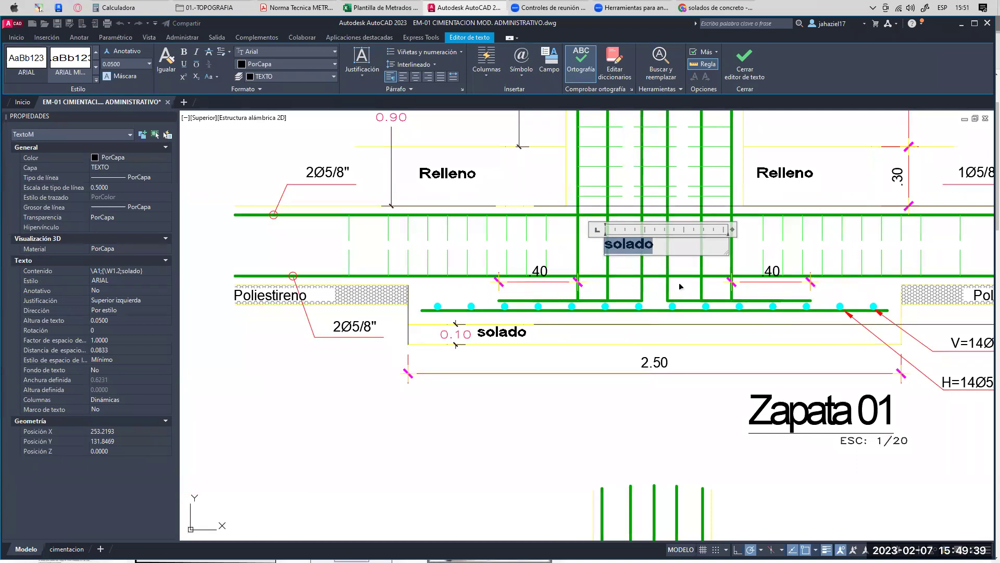
type("apata")
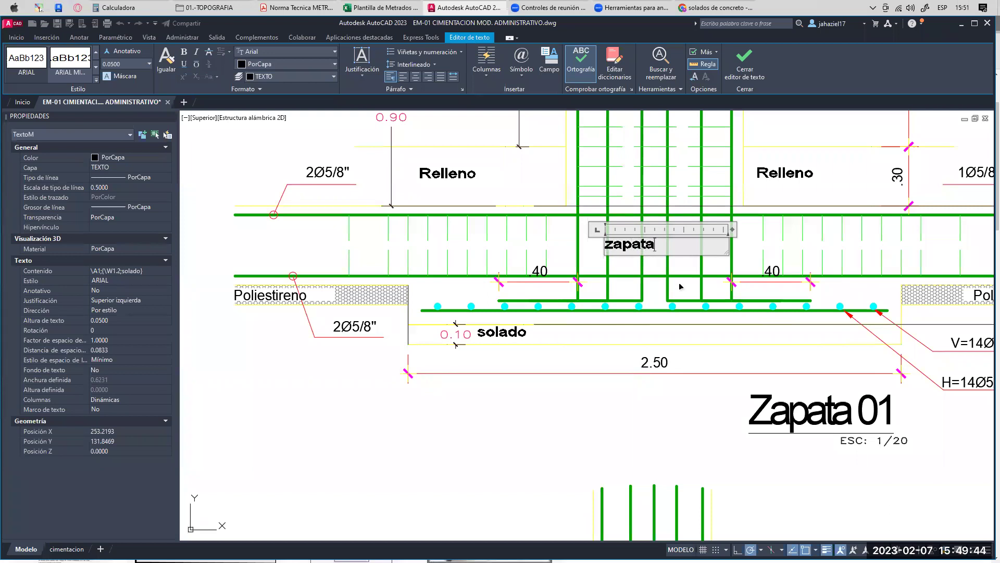
left_click(688, 348)
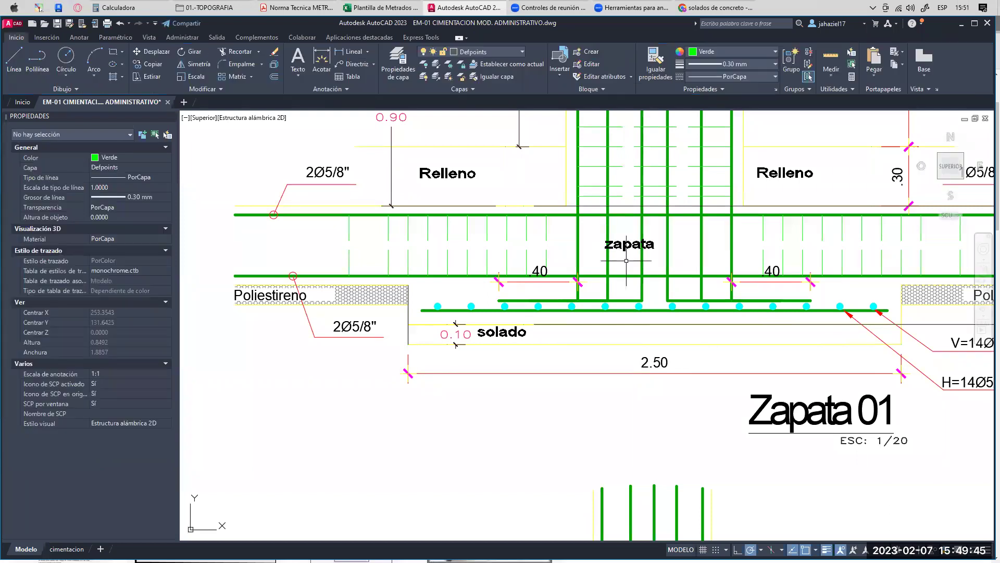
- Copy the zapata label up into the column, just below the level of the rasante line
left_click(148, 65)
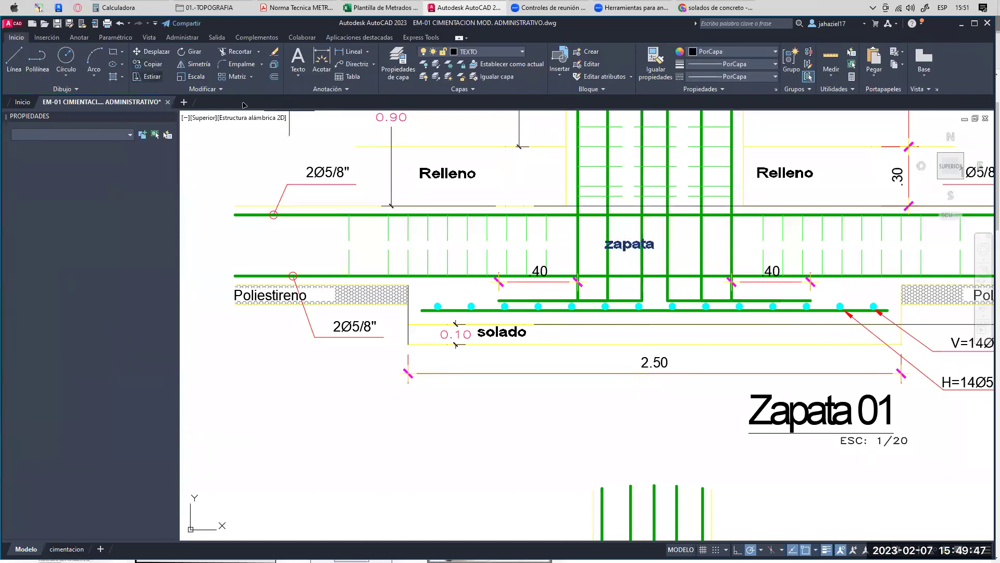
left_click(608, 250)
middle_click_drag(632, 218, 600, 302)
middle_click_drag(601, 216, 573, 286)
key("Escape")
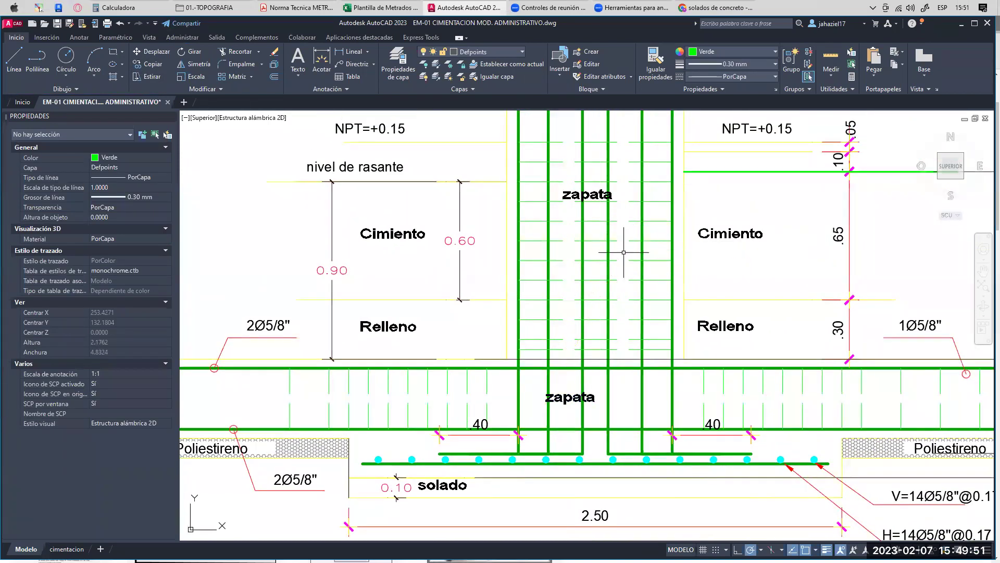
- Change the label copied into the column to "columna"
left_click(601, 198)
double_click(601, 198)
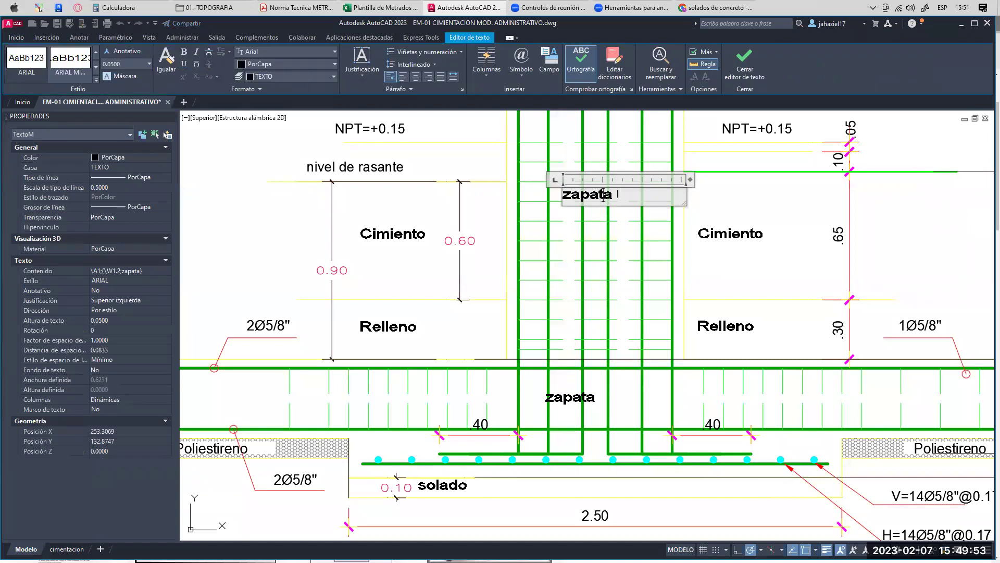
type("columna")
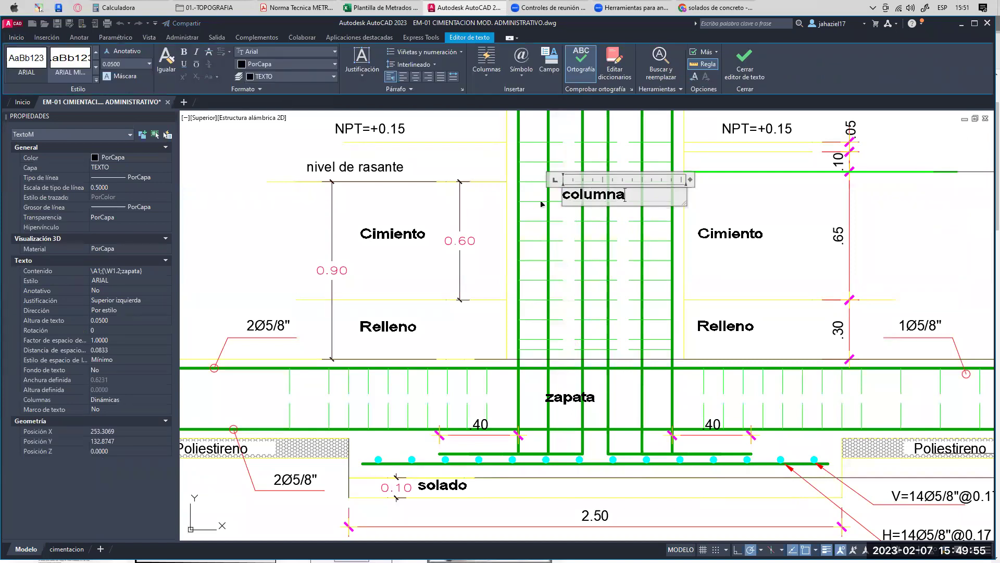
left_click(530, 200)
mouse_move(588, 279)
middle_mouse_down()
mouse_move(589, 251)
mouse_move(550, 224)
middle_mouse_up()
middle_click_drag(526, 258, 539, 278)
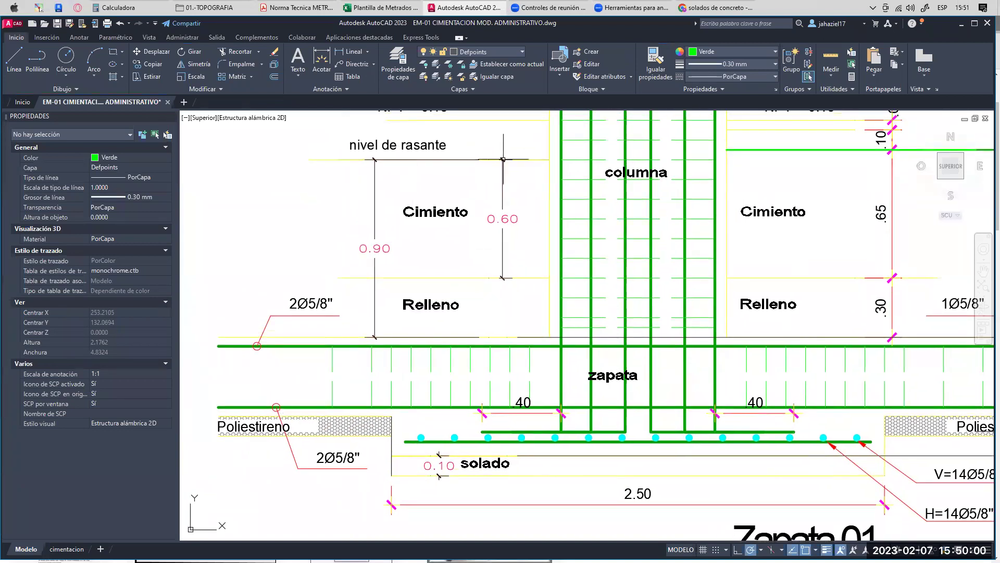
left_click(350, 51)
left_click(521, 159)
scroll(521, 159, "down", 3)
scroll(540, 255, "up", 1)
scroll(540, 255, "up", 2)
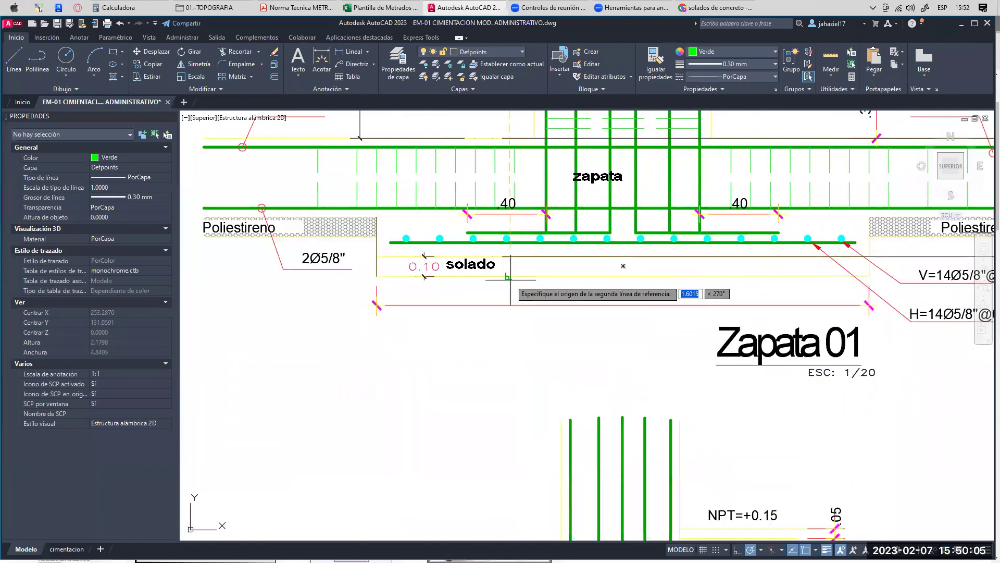
left_click(508, 276)
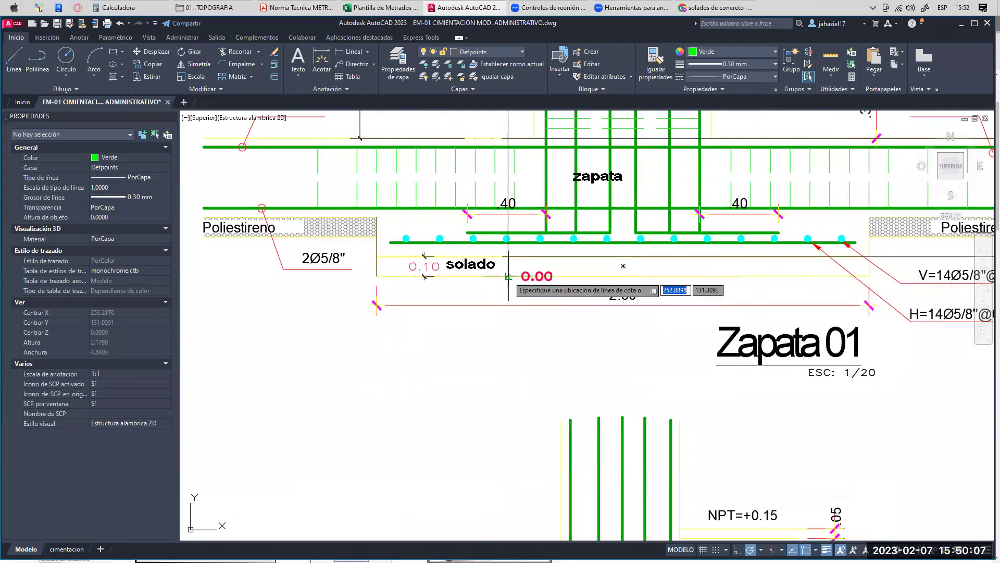
scroll(511, 277, "down", 4)
scroll(461, 254, "up", 2)
middle_click_drag(400, 234, 424, 241)
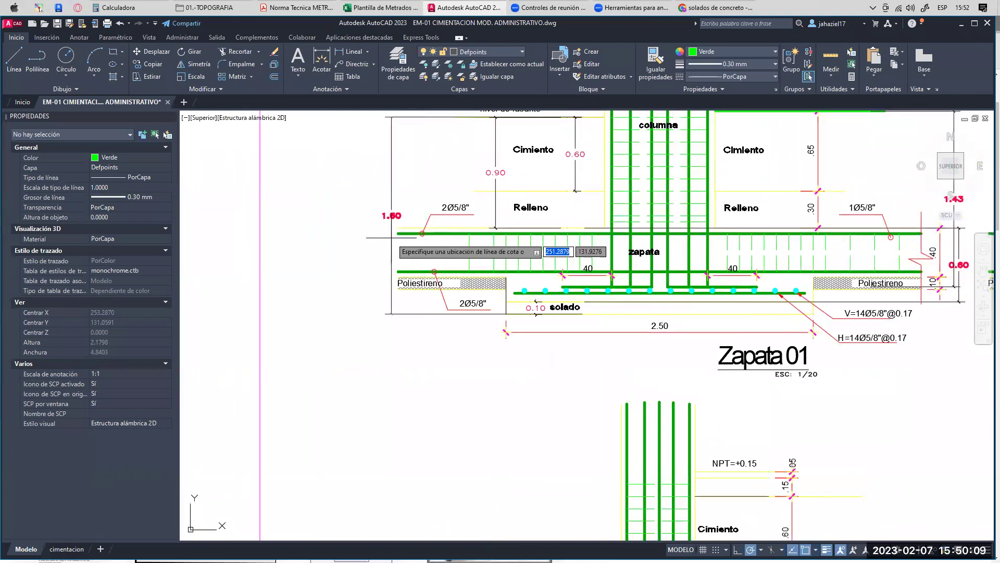
key("Escape")
- Offset the NPT=+0.15 level line 0.15 downward to mark the zero level above the rasante line
middle_click_drag(517, 157, 511, 241)
scroll(533, 177, "up", 2)
left_click(573, 183)
left_click(495, 171)
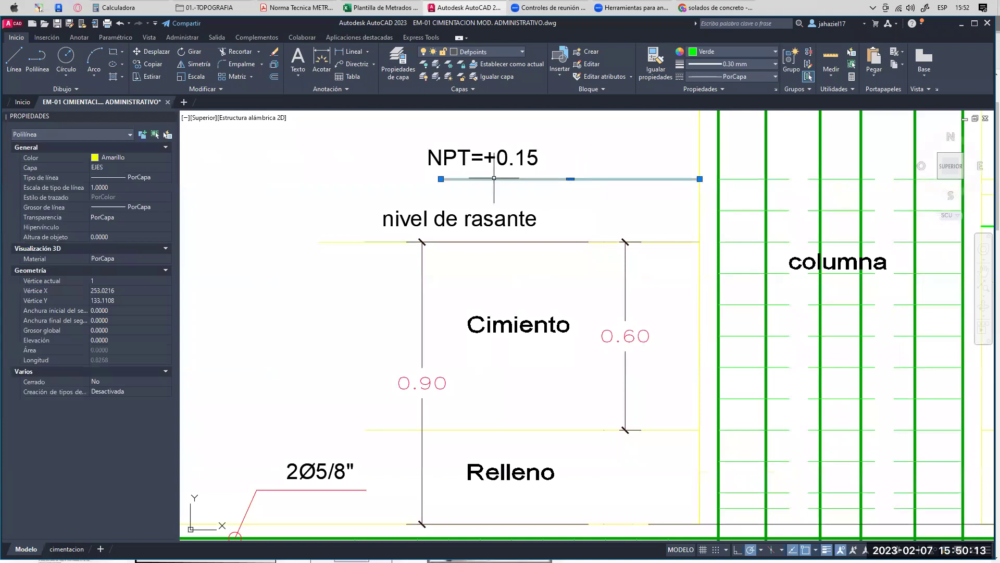
left_click(276, 78)
type("0.15")
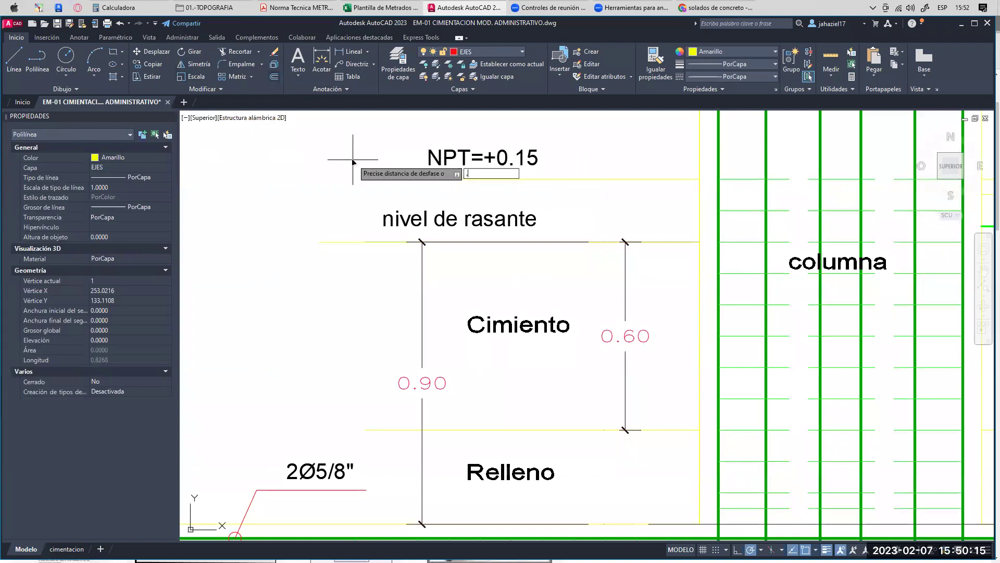
key("Return")
left_click(455, 179)
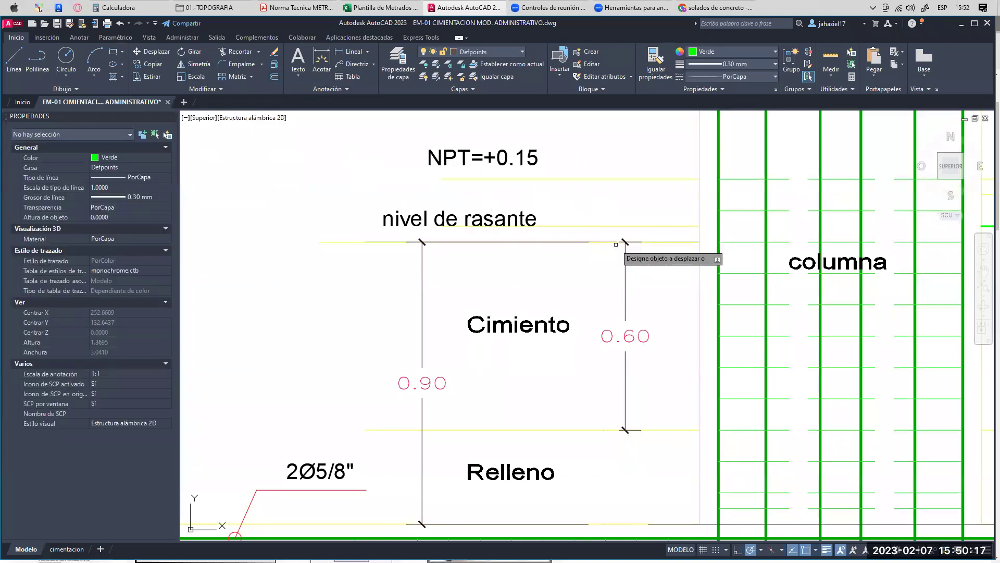
scroll(593, 234, "up", 2)
left_click(573, 219)
key("Escape")
- Add a linear dimension from the offset level line down to the solado's underside, placed beside the Zapata 01 detail
middle_click_drag(631, 259, 616, 192)
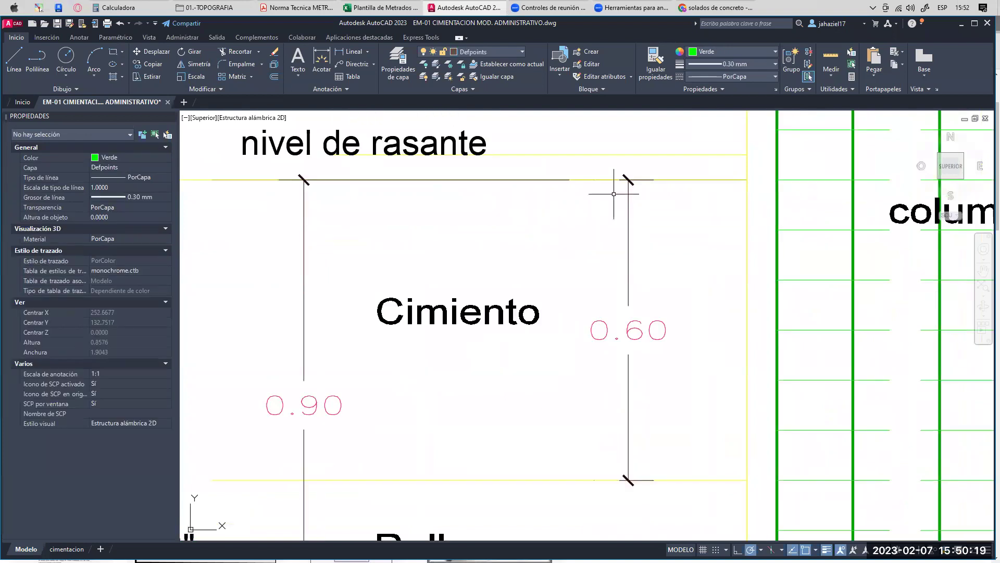
scroll(462, 232, "down", 2)
scroll(494, 272, "down", 4)
left_click(351, 51)
scroll(569, 205, "up", 2)
middle_click_drag(566, 206, 547, 247)
left_click(525, 186)
middle_click_drag(520, 436, 520, 198)
left_click(521, 271)
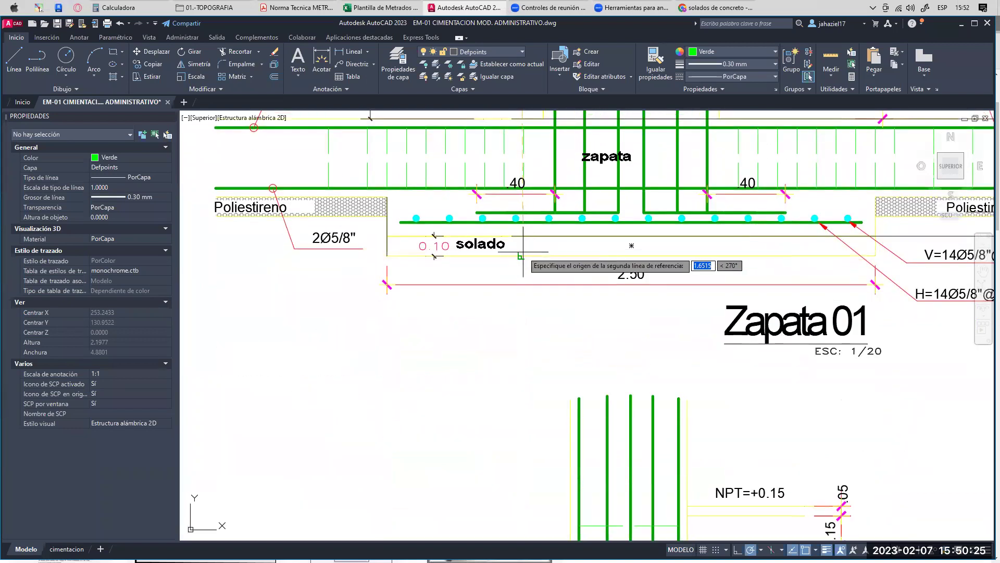
scroll(533, 266, "down", 4)
scroll(422, 224, "up", 6)
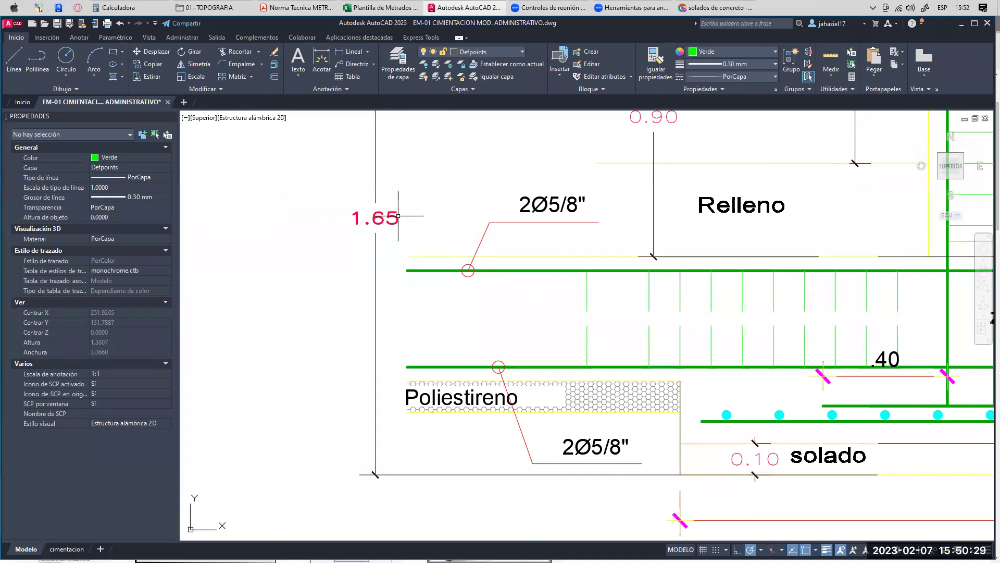
- Highlight the new overall height dimension to examine its upper and lower limits, then clear the selection
left_click(399, 216)
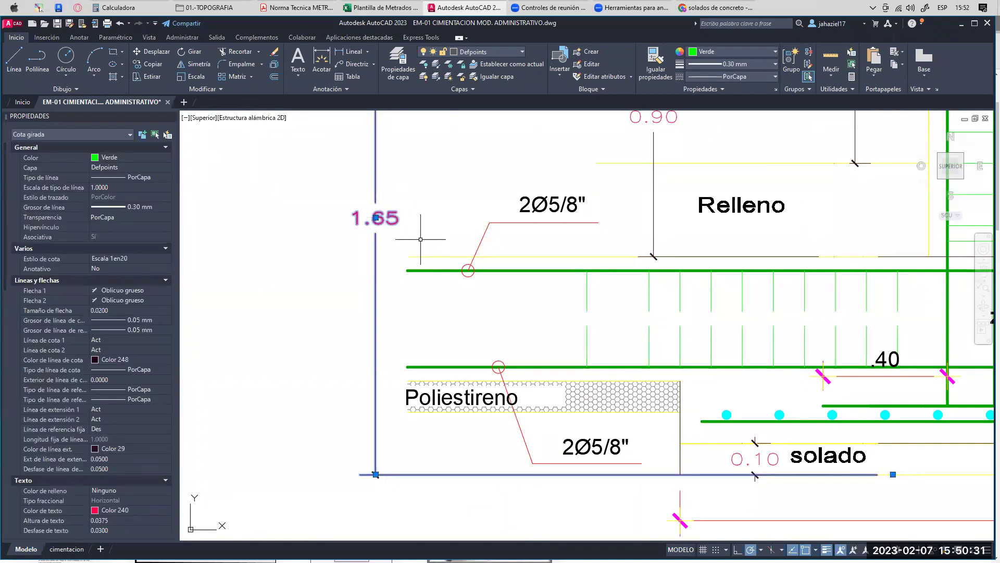
scroll(420, 236, "down", 3)
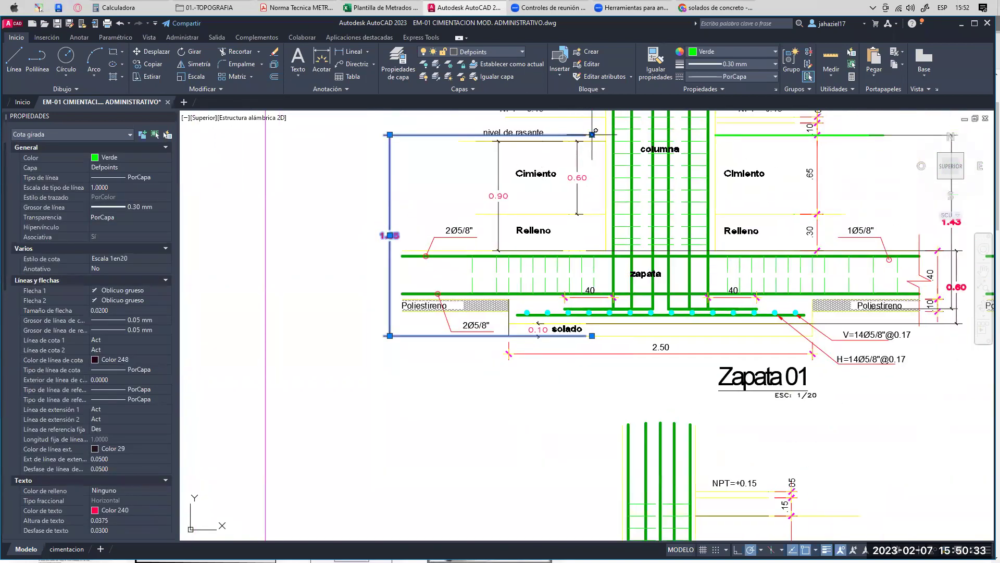
mouse_move(607, 254)
middle_mouse_down()
mouse_move(560, 260)
mouse_move(531, 303)
middle_mouse_up()
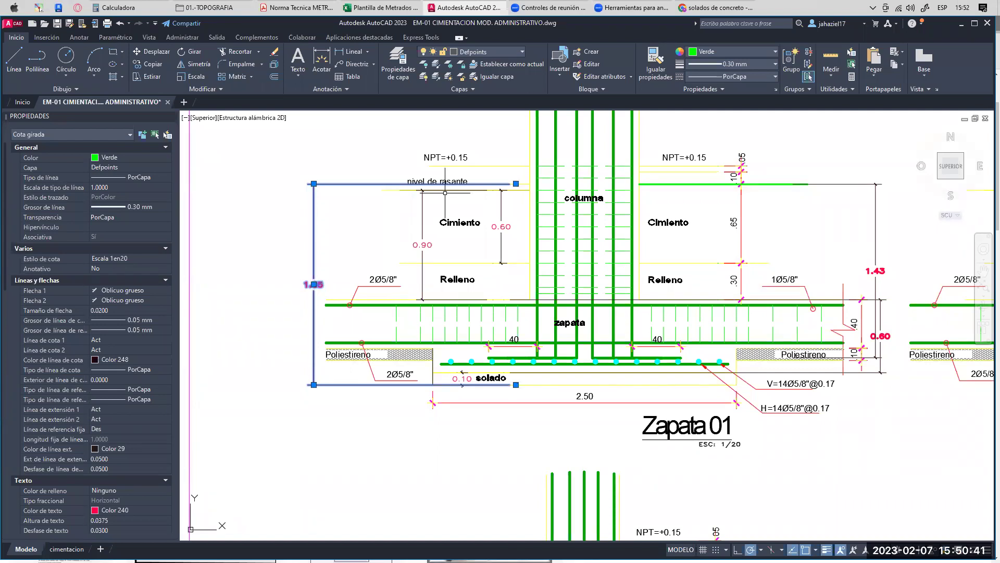
key("Escape")
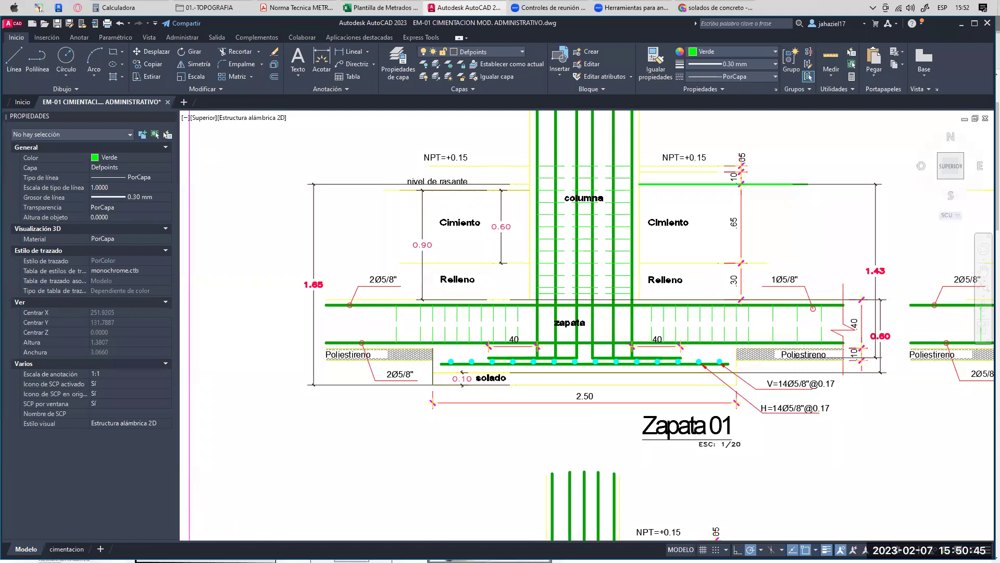
- Set footing Z1's H value to 1.65 in the Cuadro de Zapatas
scroll(435, 200, "down", 5)
scroll(580, 190, "up", 6)
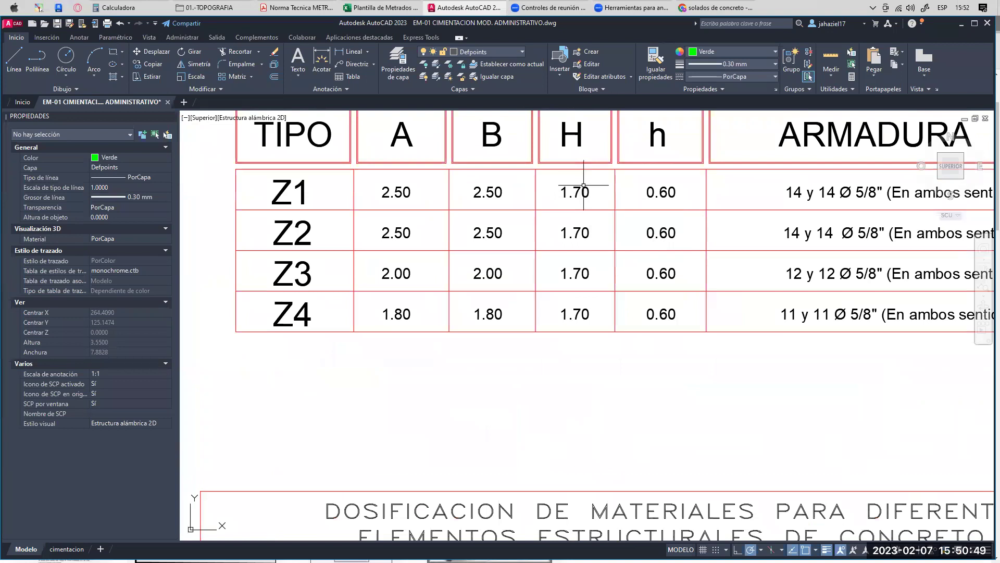
left_click(579, 189)
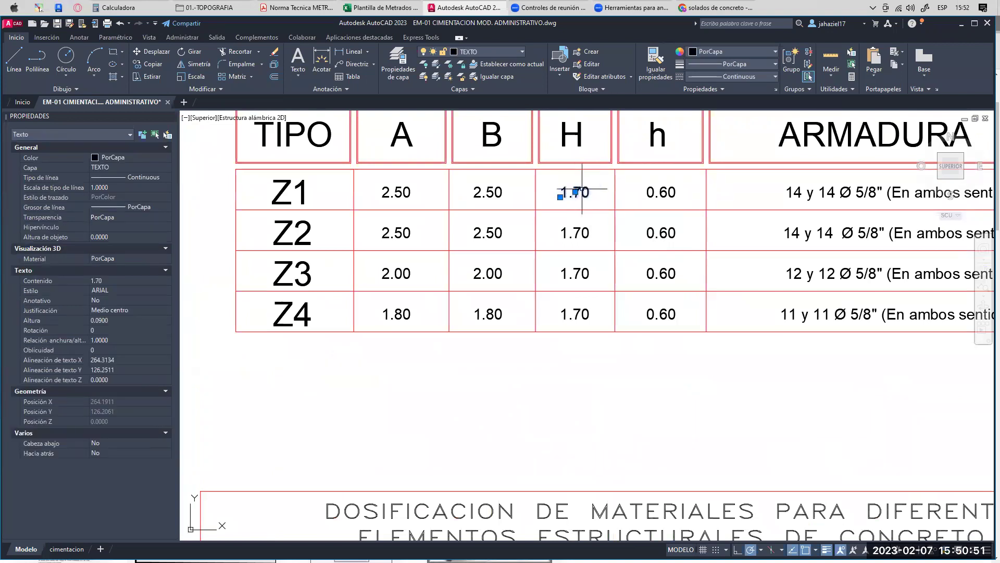
double_click(578, 192)
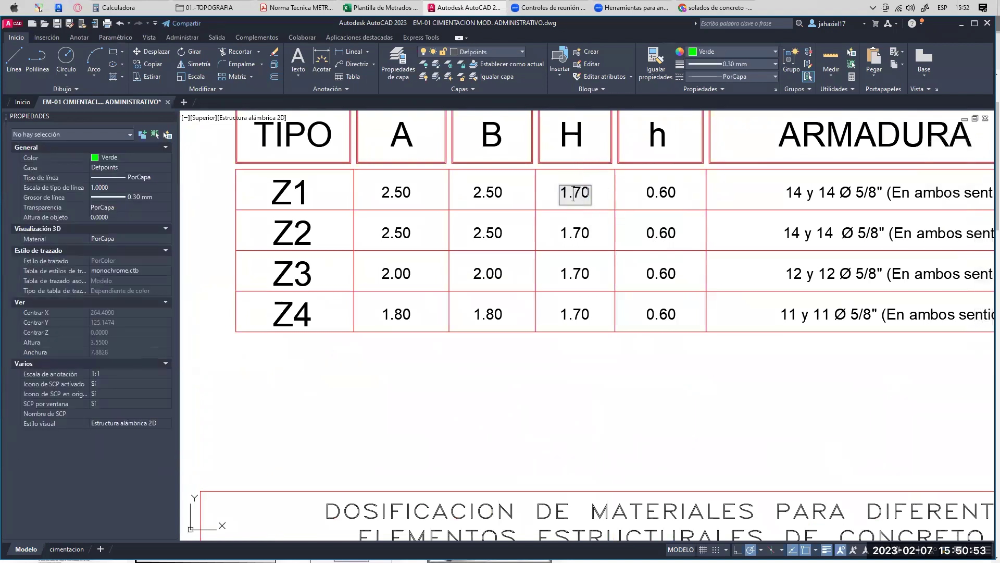
type("65")
left_click(595, 219)
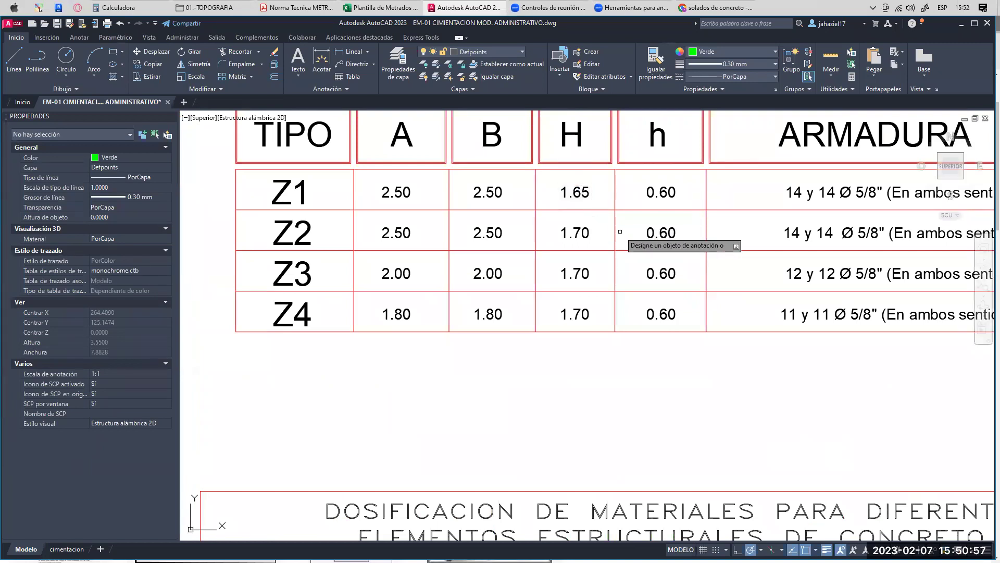
- Return to the Zapata 01 detail and highlight the overall height dimension to examine the depth it covers
scroll(567, 193, "down", 2)
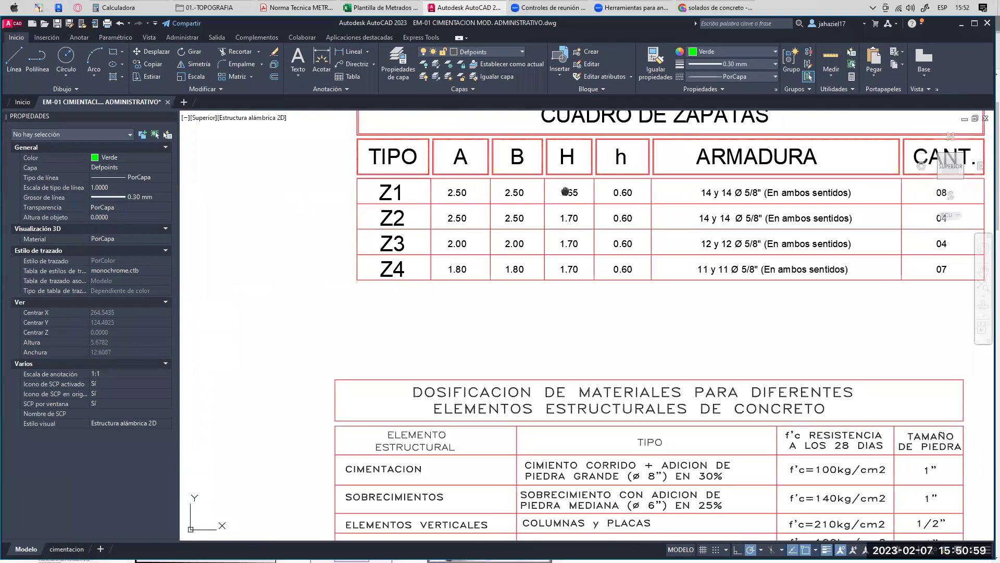
scroll(573, 216, "down", 6)
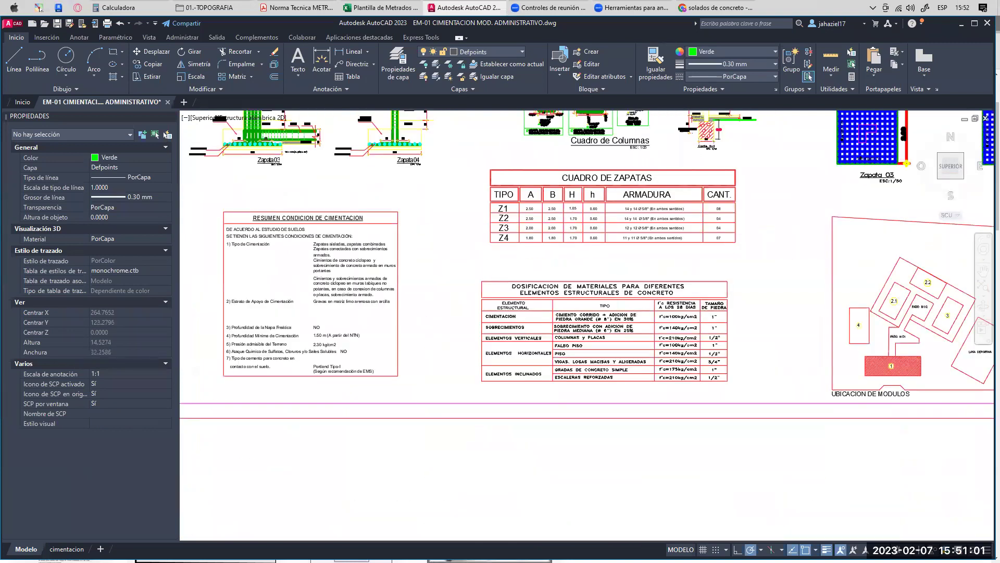
scroll(548, 199, "up", 9)
scroll(402, 246, "down", 1)
scroll(528, 233, "up", 2)
scroll(427, 194, "down", 2)
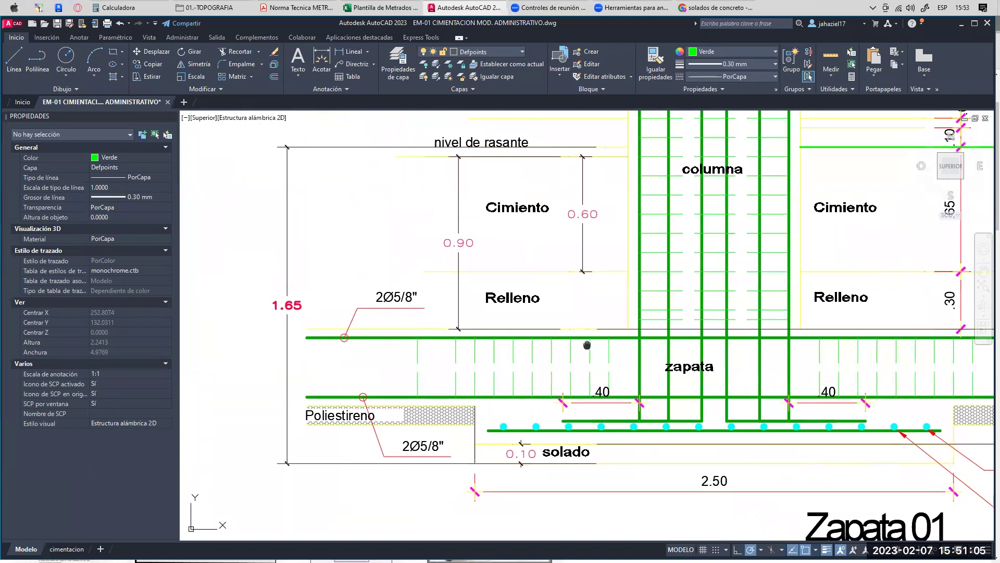
middle_click_drag(452, 219, 449, 196)
left_click(334, 236)
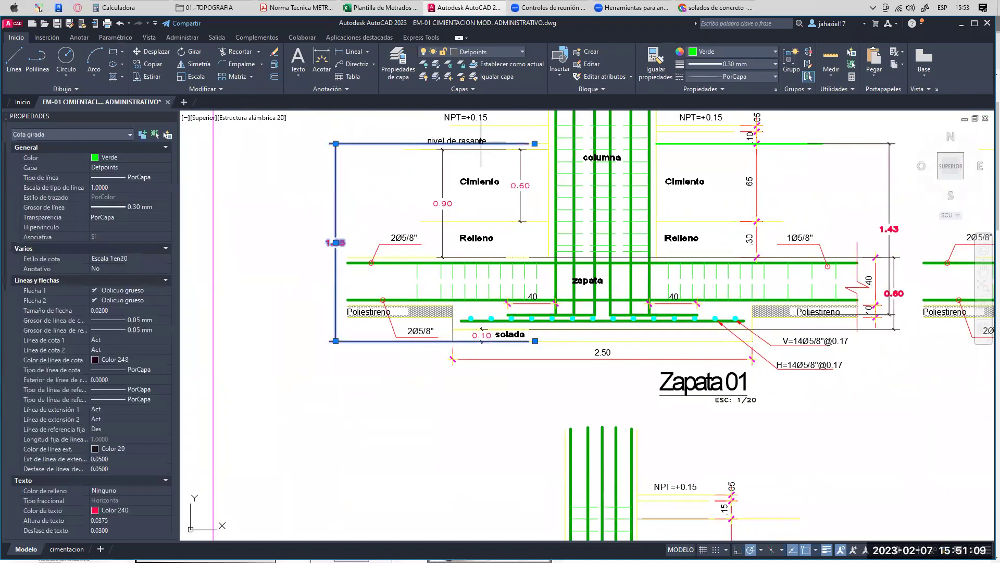
- Set footing Z2's H value to 1.65 in the Cuadro de Zapatas
scroll(515, 250, "down", 6)
middle_click_drag(878, 424, 561, 281)
scroll(586, 320, "up", 6)
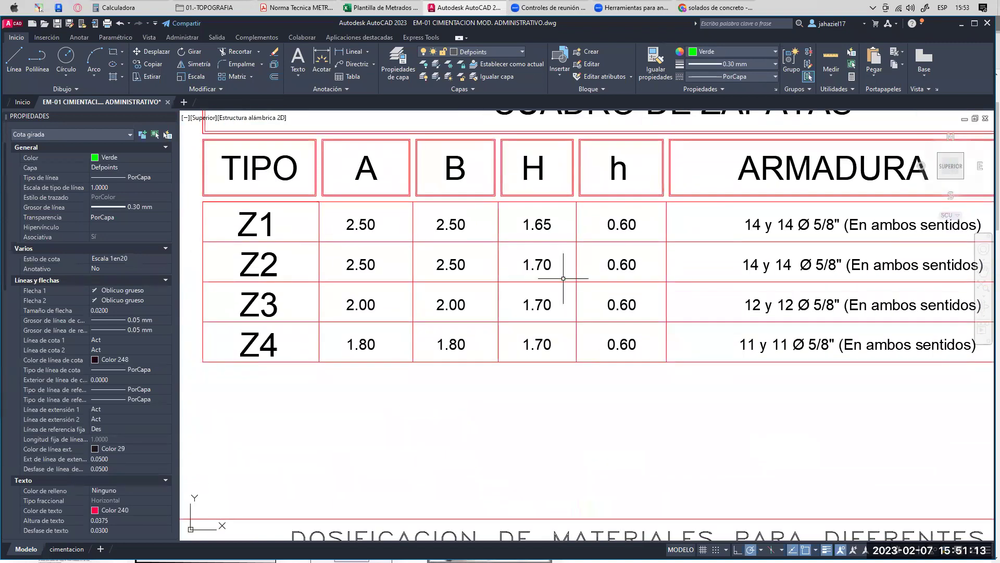
left_click(537, 264)
double_click(537, 264)
left_click_drag(534, 265, 555, 265)
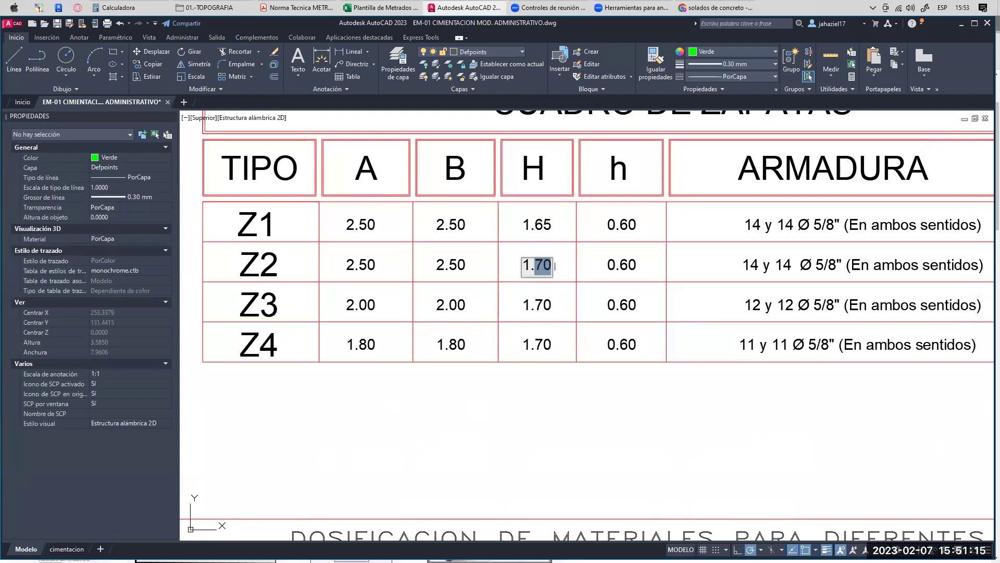
type("65")
key("Return")
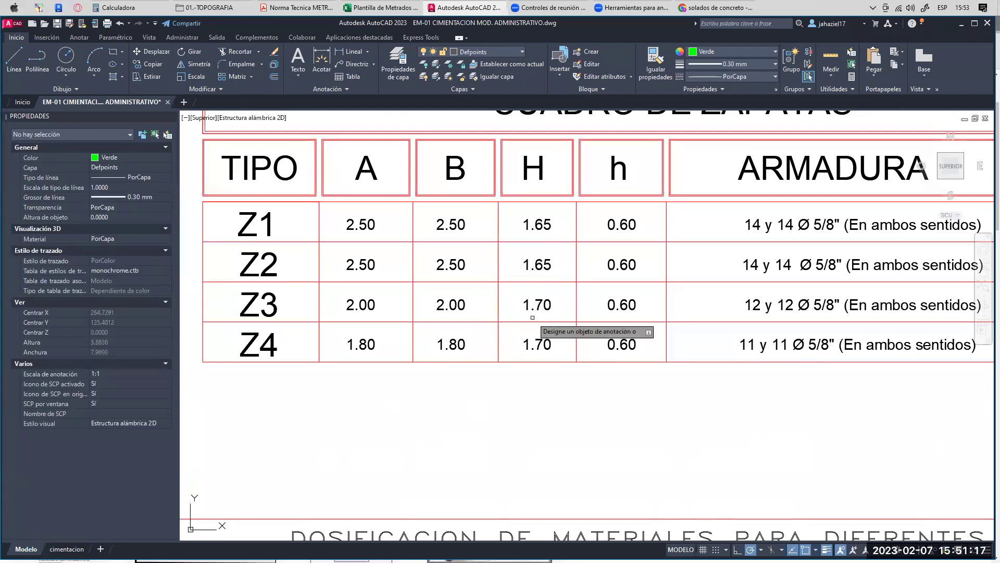
- Set the H values of footings Z3 and Z4 to 1.65 in the Cuadro de Zapatas
left_click(537, 306)
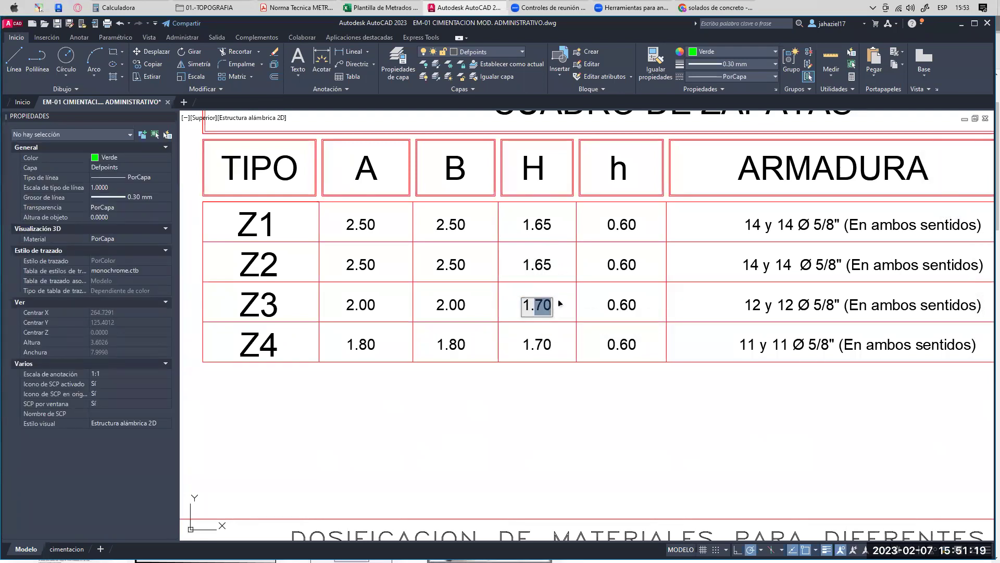
type("65")
key("Return")
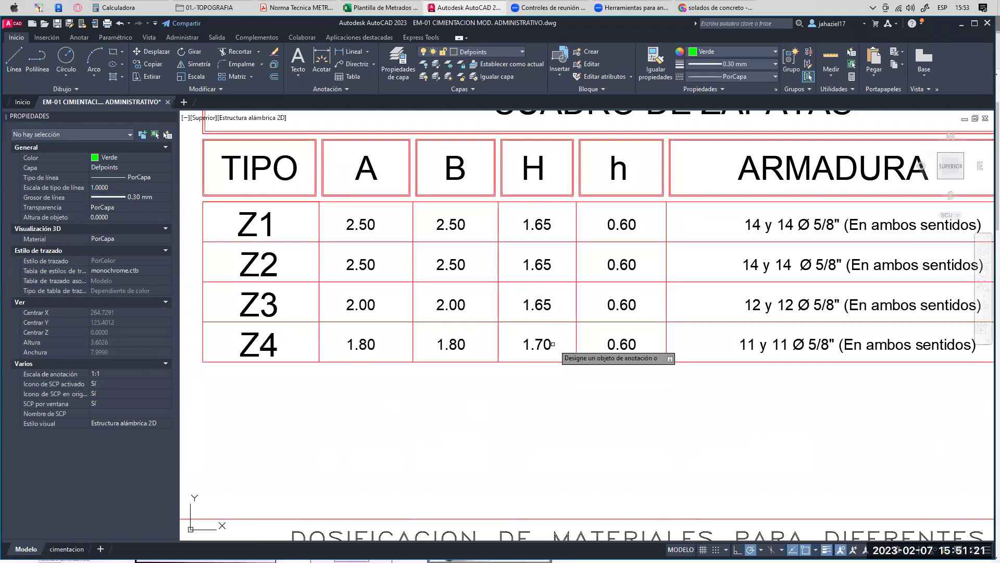
left_click(537, 344)
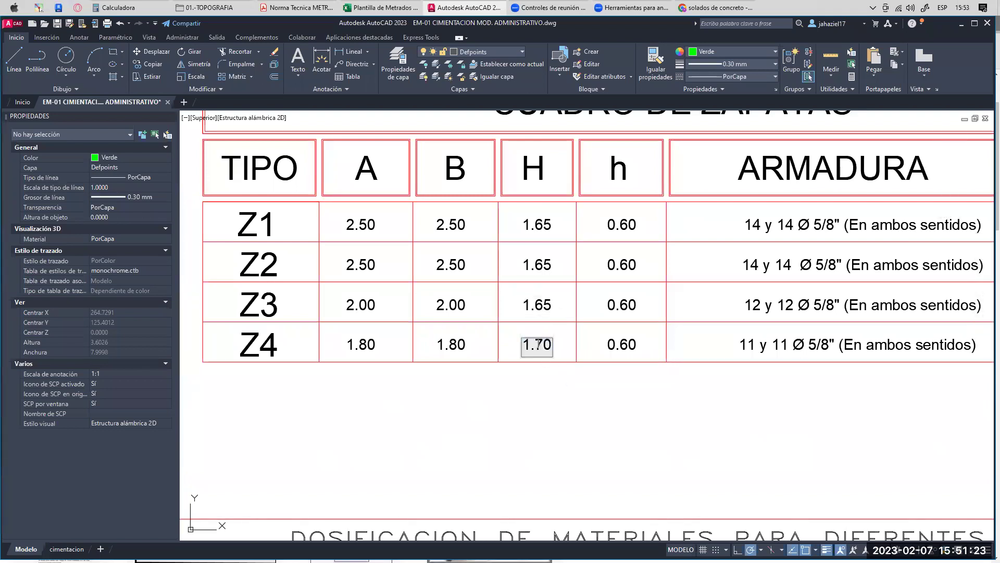
type("65")
key("Return")
- Add a linear dimension from the nivel de rasante line up to the NPT=+0.15 line in the Zapata 01 detail
scroll(672, 334, "down", 2)
scroll(670, 335, "down", 7)
scroll(524, 239, "up", 5)
scroll(557, 360, "up", 2)
middle_click_drag(558, 360, 552, 284)
scroll(513, 242, "up", 6)
left_click(500, 237)
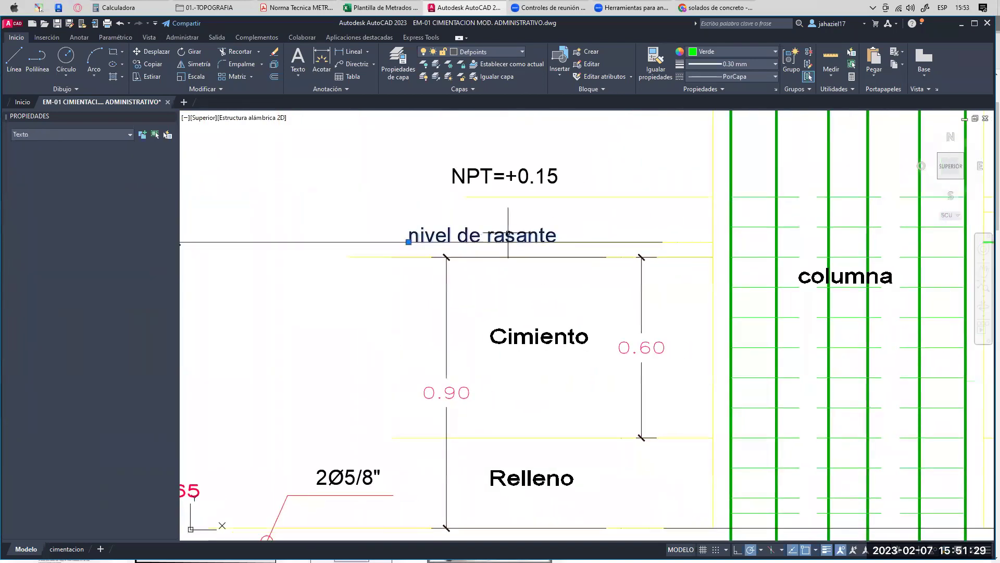
middle_click_drag(546, 198, 531, 189)
scroll(536, 182, "up", 2)
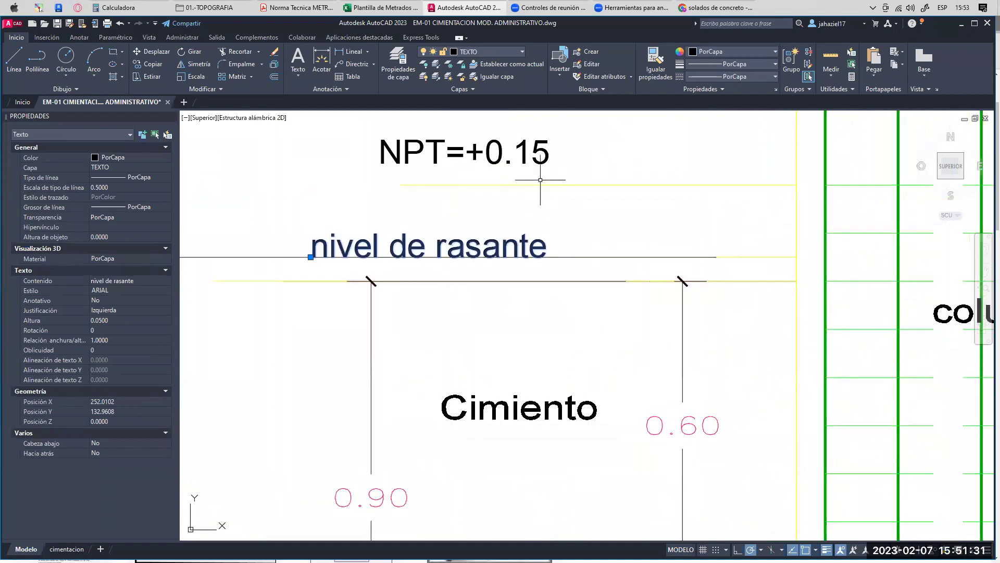
left_click(537, 185)
left_click(349, 51)
left_click(571, 257)
left_click(573, 185)
left_click(615, 222)
- Highlight the NPT=+0.15 line and the overall height dimension to compare floor and ground levels, then clear the selection
left_click(575, 184)
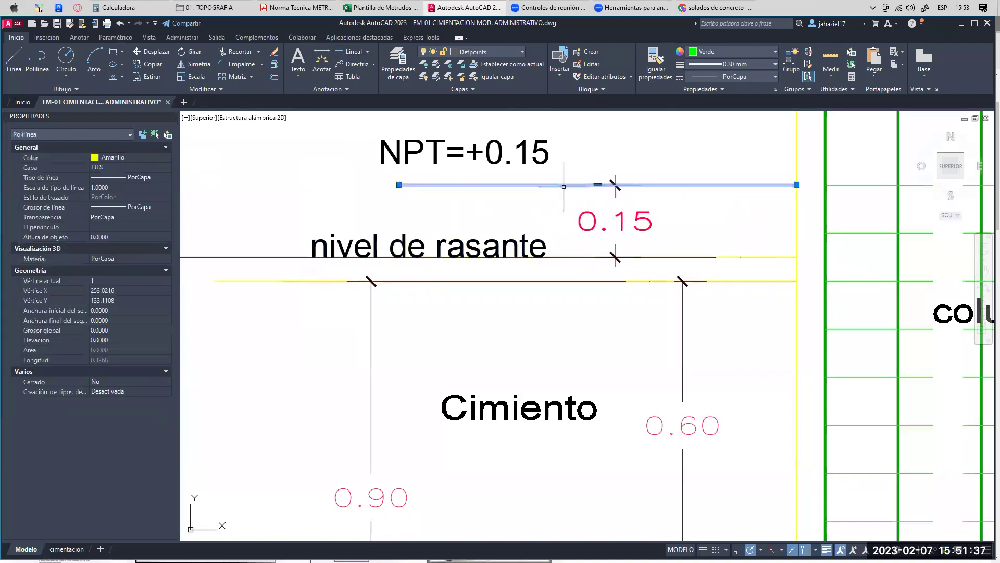
mouse_move(531, 271)
middle_mouse_down()
mouse_move(524, 252)
mouse_move(560, 244)
middle_mouse_up()
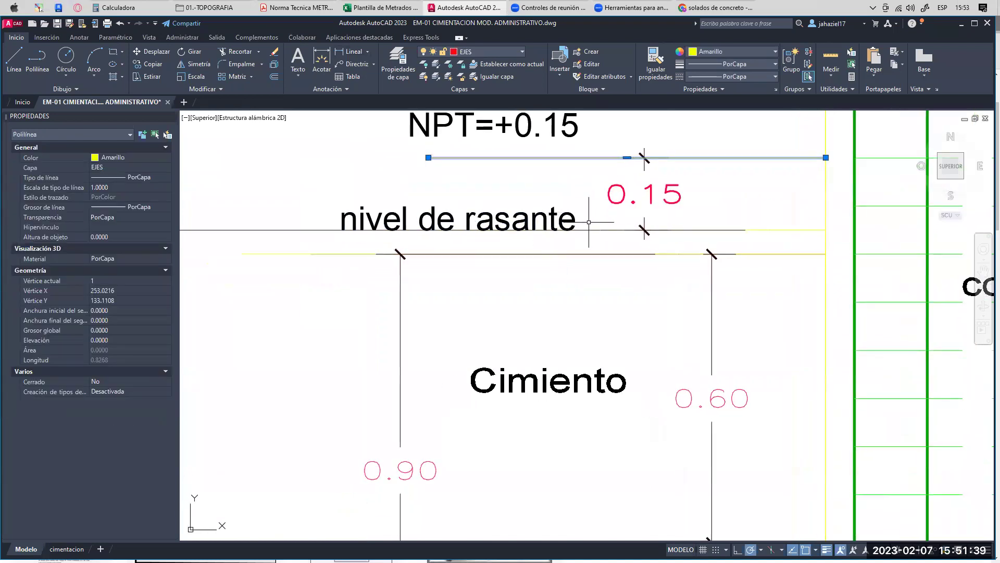
left_click(615, 230)
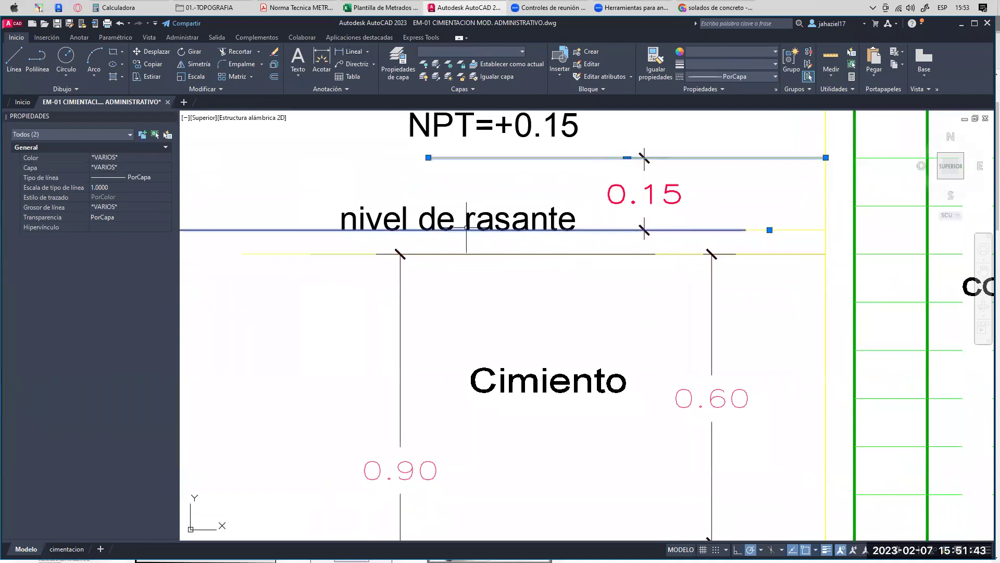
scroll(547, 249, "down", 2)
scroll(515, 173, "down", 2)
mouse_move(546, 247)
middle_mouse_down()
mouse_move(496, 155)
mouse_move(491, 175)
middle_mouse_up()
scroll(476, 174, "up", 2)
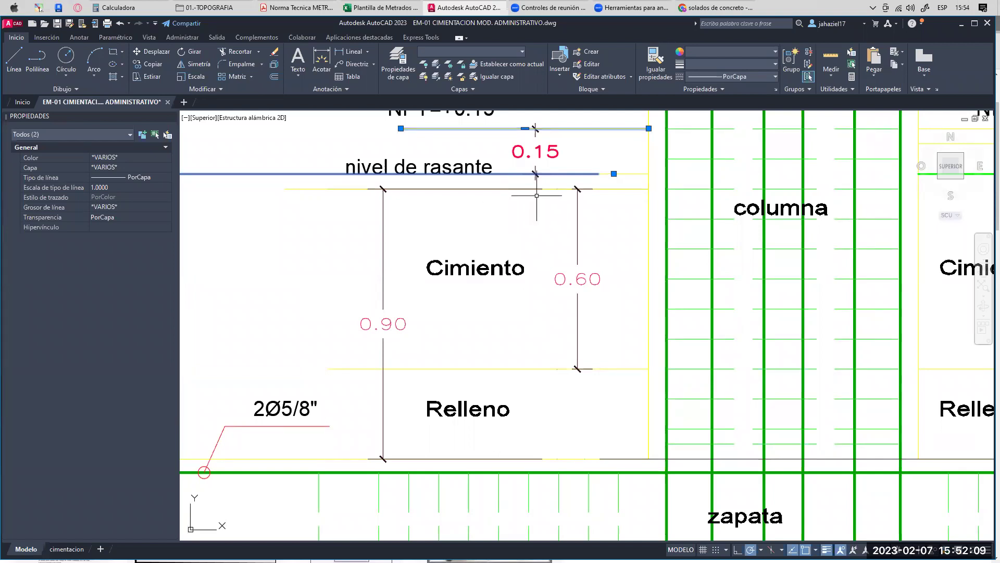
middle_click_drag(531, 183, 556, 184)
key("Escape")
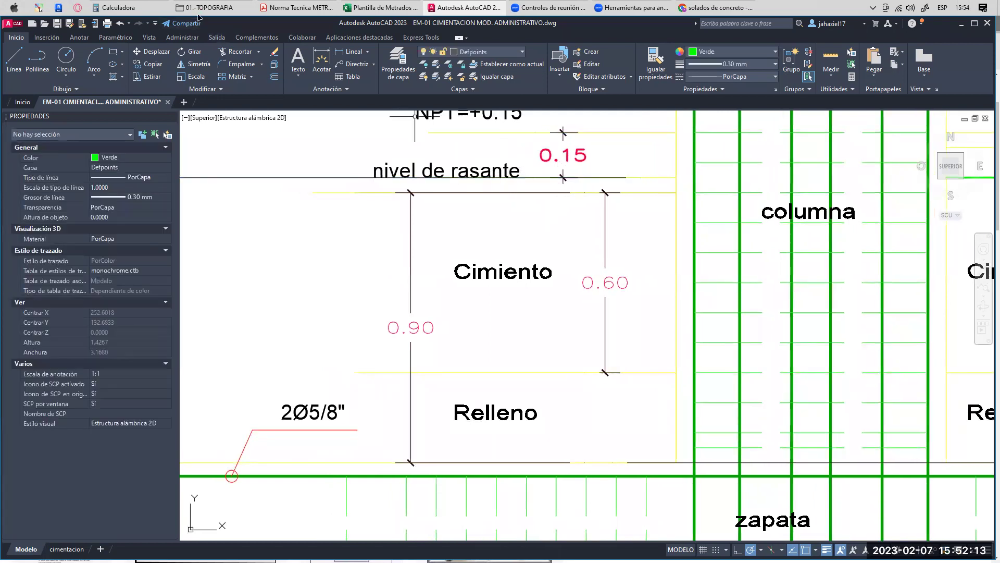
- Open the drawing ESTRUCTURAS OK.dwg from the project's 03. ESTRUCTURAS folder
left_click(213, 7)
left_click(106, 91)
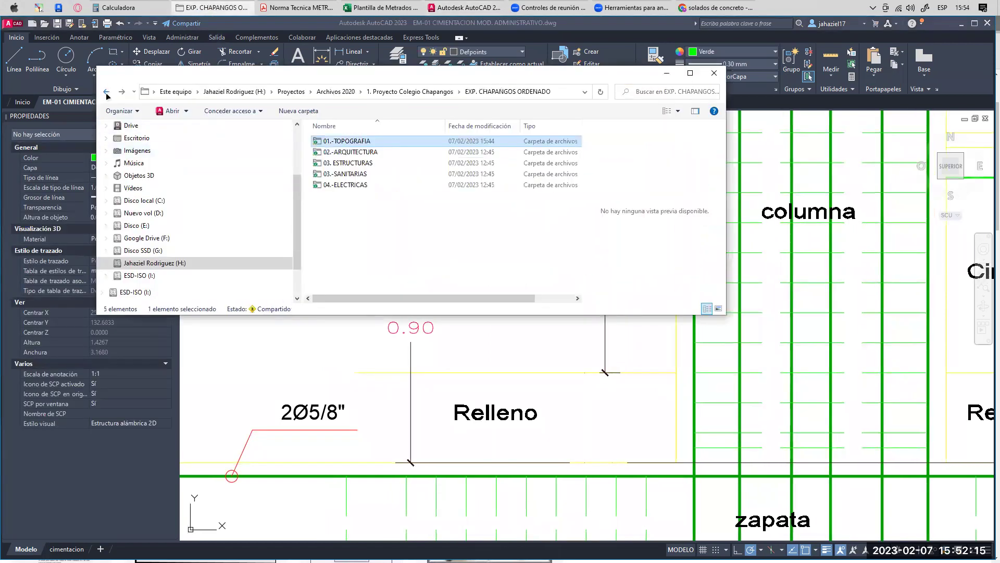
double_click(356, 163)
double_click(356, 154)
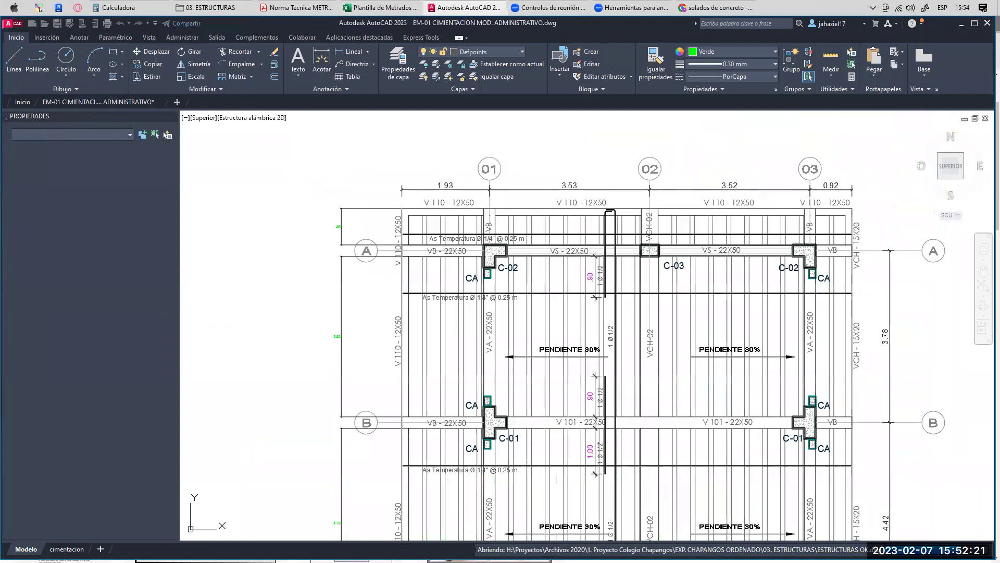
key("Return")
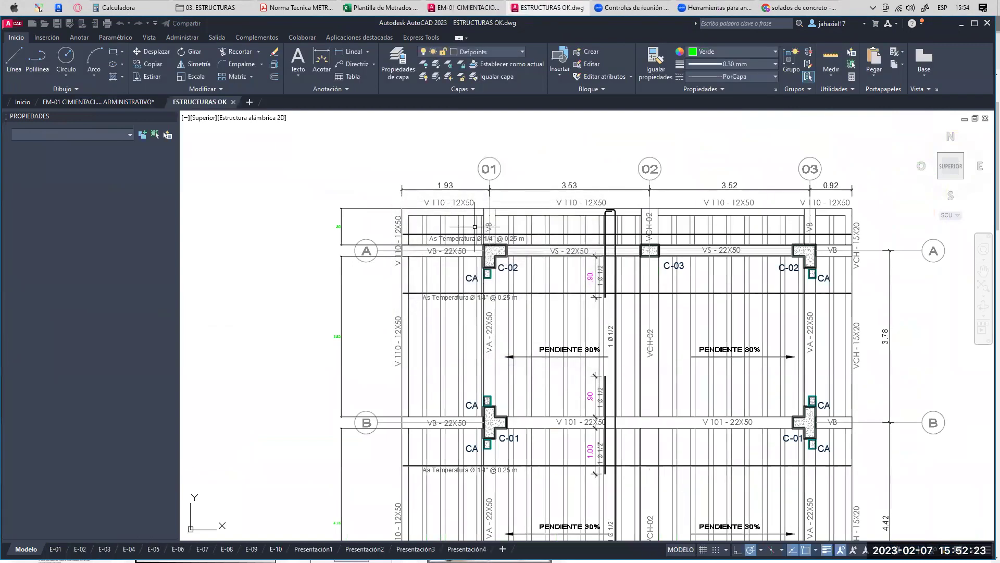
- Locate the Mejoramiento en Cimientos detail and highlight its NNT.+0.00 level mark and line to examine where the depth starts
scroll(454, 217, "down", 4)
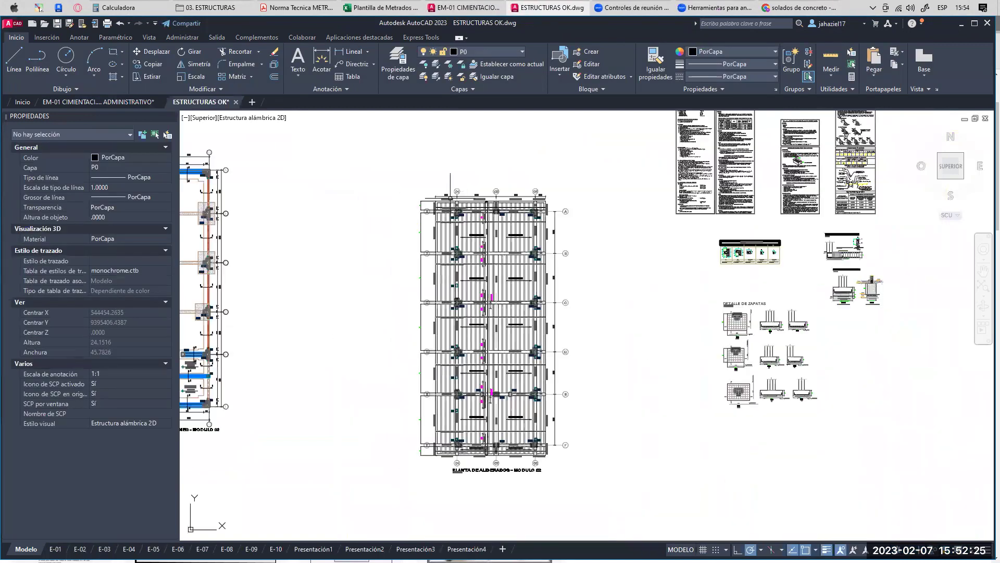
scroll(452, 187, "down", 1)
scroll(707, 256, "up", 4)
scroll(654, 211, "up", 1)
middle_click_drag(654, 213, 507, 261)
scroll(586, 215, "up", 4)
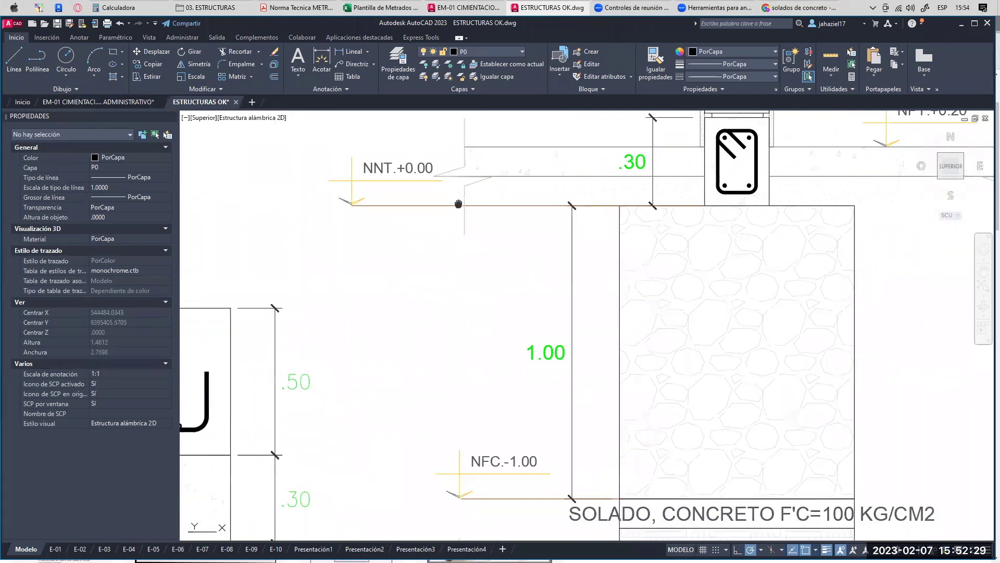
left_click(389, 194)
left_click(406, 213)
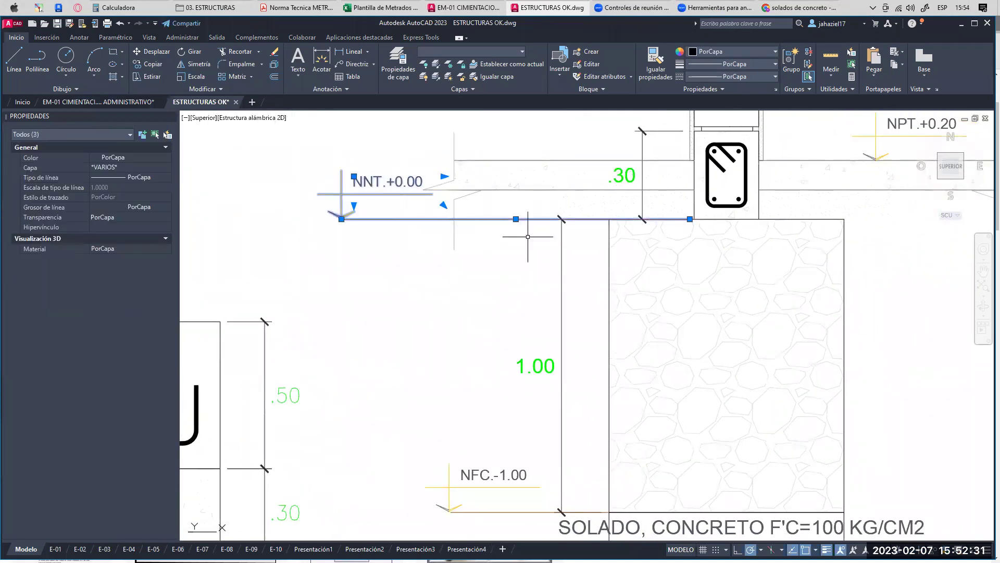
middle_click_drag(482, 224, 464, 214)
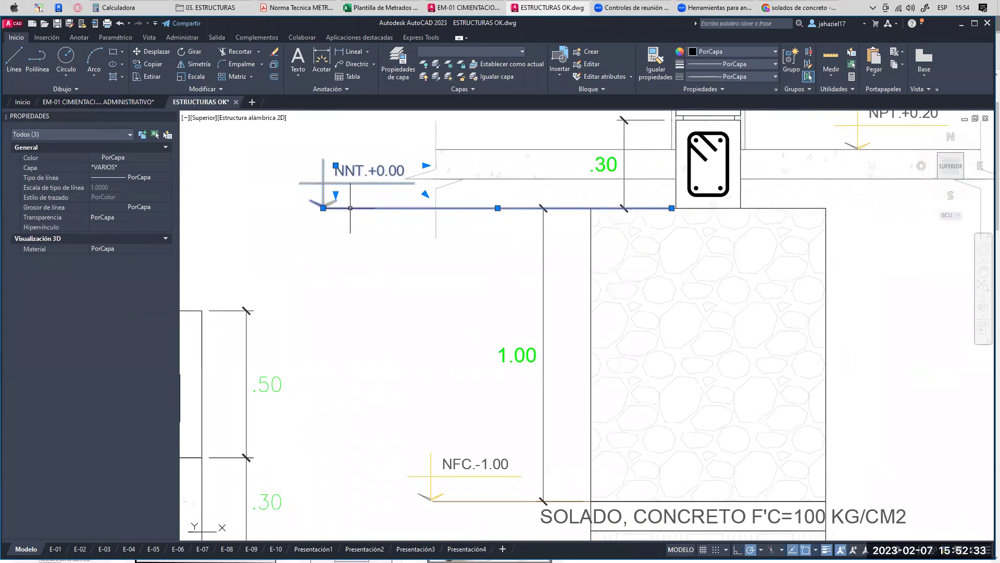
middle_click_drag(549, 208, 490, 154)
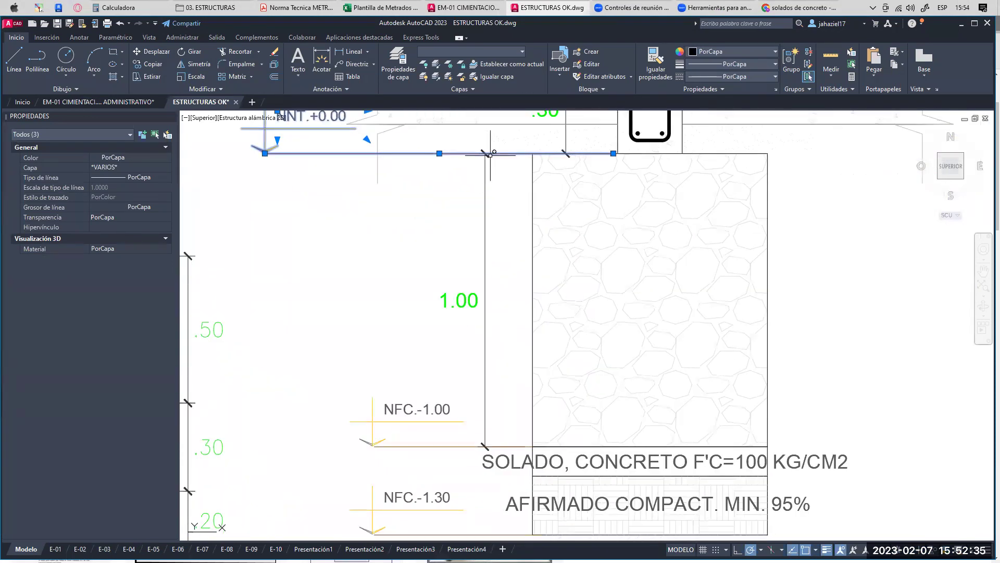
- Examine the solado and afirmado layers under the cimiento in detail DT-02 and highlight the NFC.-1.30 level label
scroll(489, 154, "down", 3)
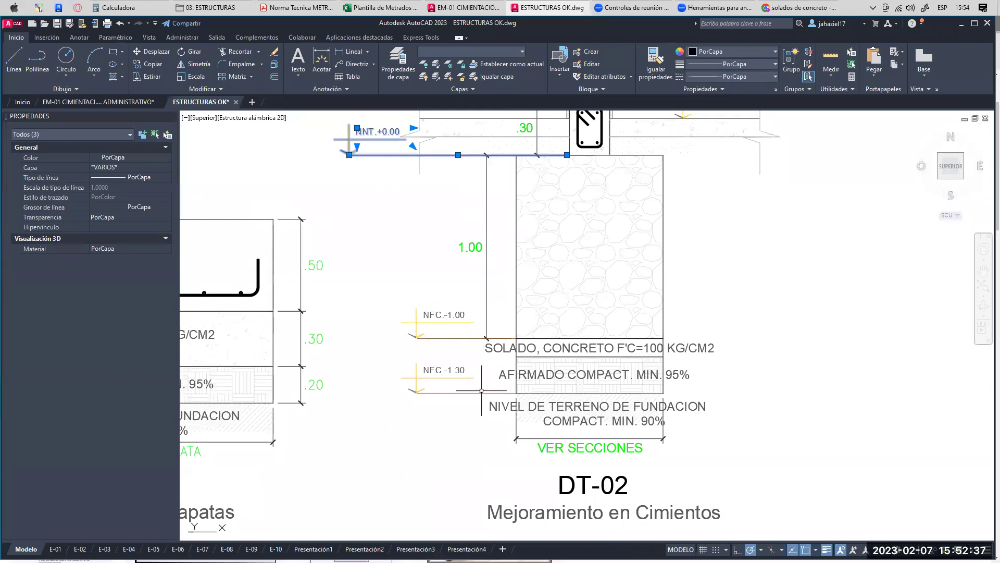
middle_click_drag(484, 398, 477, 333)
scroll(469, 307, "up", 5)
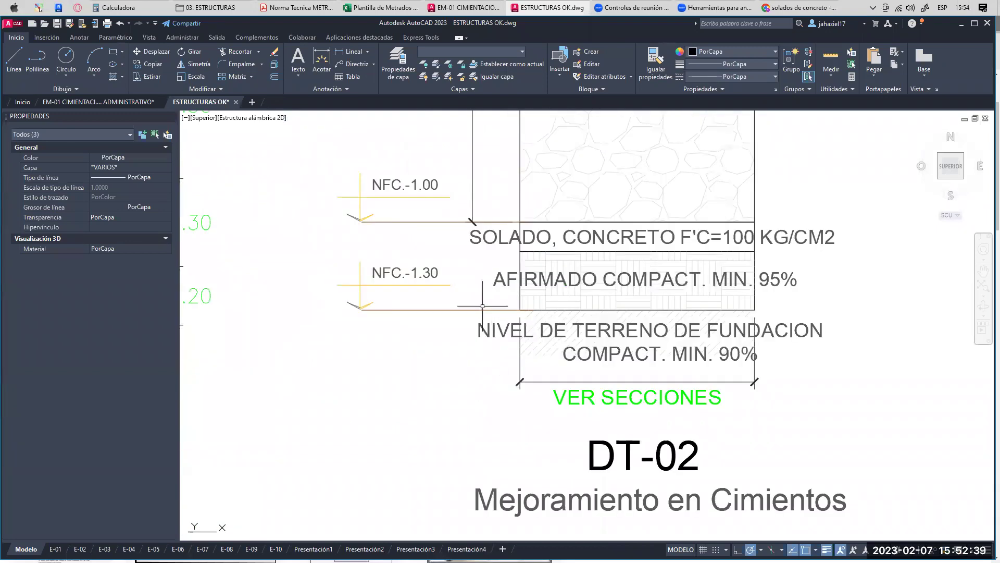
left_click(422, 265)
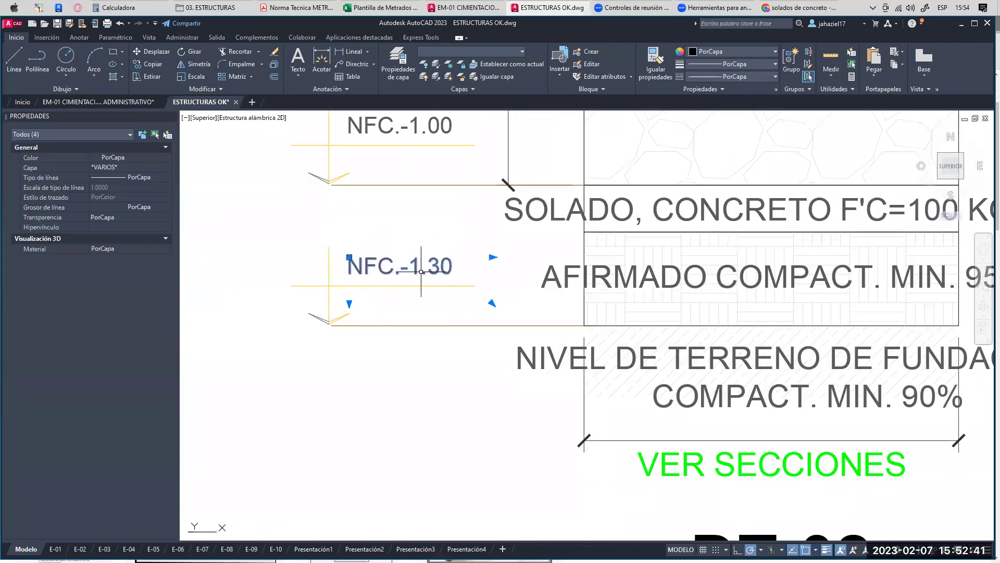
scroll(437, 288, "down", 2)
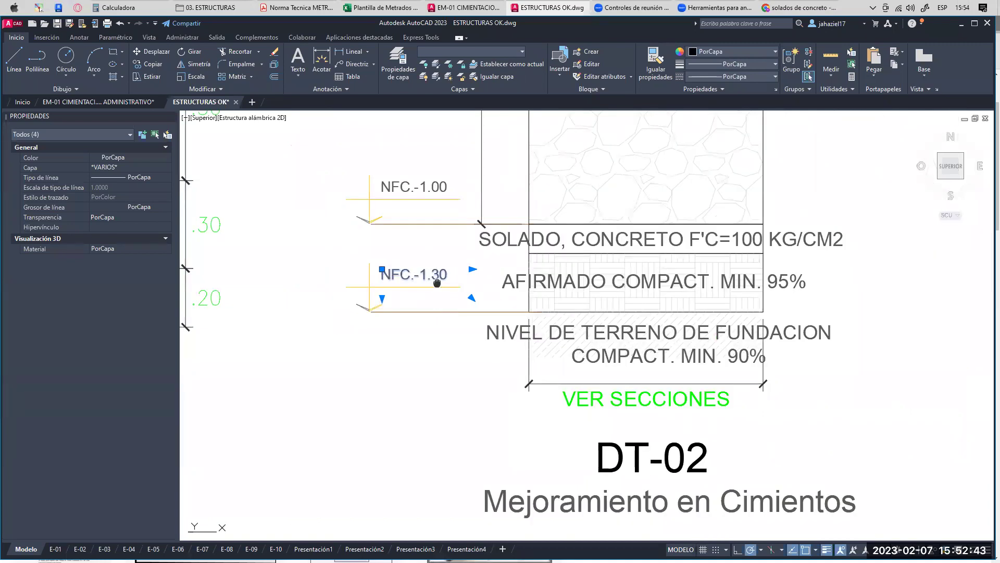
- Compare the layers of the Mejoramiento en Zapatas detail DT-01 with those of cimiento detail DT-02
middle_click_drag(436, 282, 444, 339)
scroll(444, 339, "down", 2)
middle_click_drag(447, 300, 483, 315)
mouse_move(491, 262)
middle_mouse_down()
mouse_move(500, 272)
mouse_move(507, 258)
middle_mouse_up()
scroll(500, 271, "down", 2)
middle_click_drag(444, 306, 514, 255)
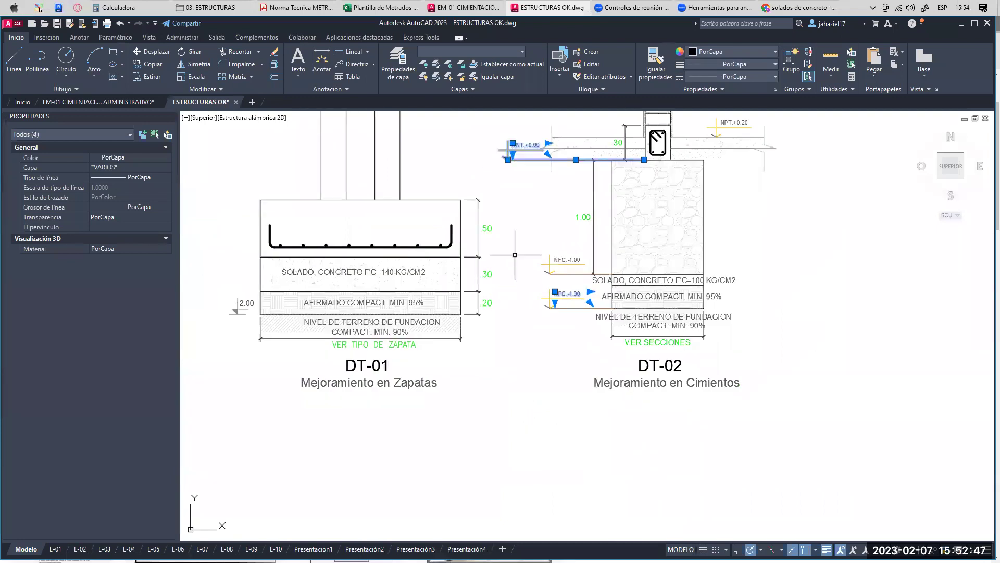
- Look over the surrounding foundation details, returning to DT-02 to examine the NNT.+0.00 and NPT.+0.20 levels above the cimiento
scroll(545, 188, "down", 4)
middle_click_drag(422, 213, 509, 241)
middle_click_drag(403, 338, 516, 221)
middle_click_drag(369, 264, 476, 211)
scroll(476, 211, "down", 5)
scroll(626, 261, "up", 4)
scroll(627, 260, "up", 7)
middle_click_drag(682, 120, 584, 293)
mouse_move(538, 195)
middle_mouse_down()
mouse_move(551, 272)
mouse_move(479, 134)
middle_mouse_up()
scroll(552, 272, "down", 3)
scroll(668, 373, "up", 4)
middle_click_drag(521, 229, 422, 216)
scroll(442, 172, "up", 2)
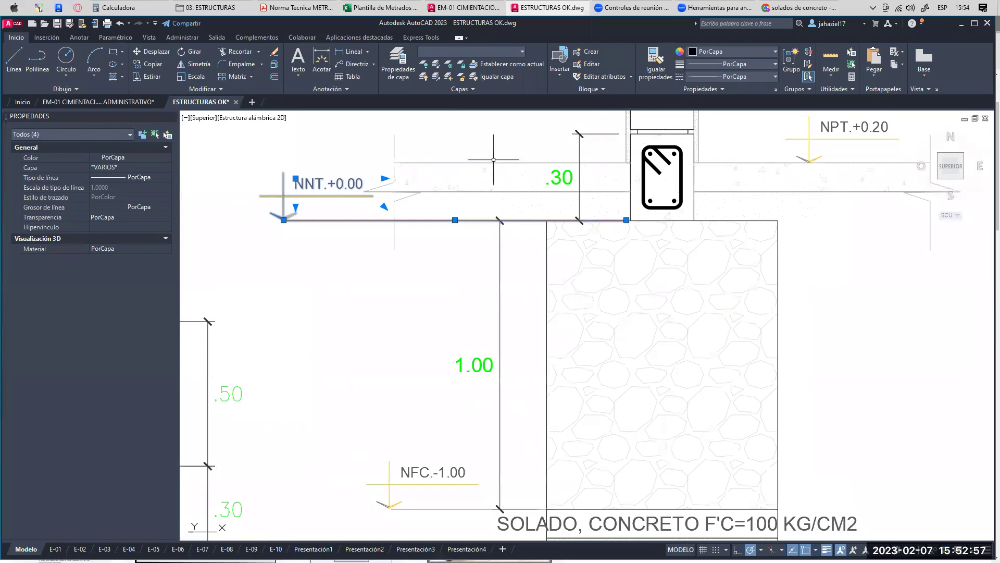
- Highlight the NPT.+0.20 level mark in cimiento detail DT-02 and compare it with the NNT.+0.00 line above the cimiento
middle_click_drag(670, 182, 383, 239)
left_click(586, 173)
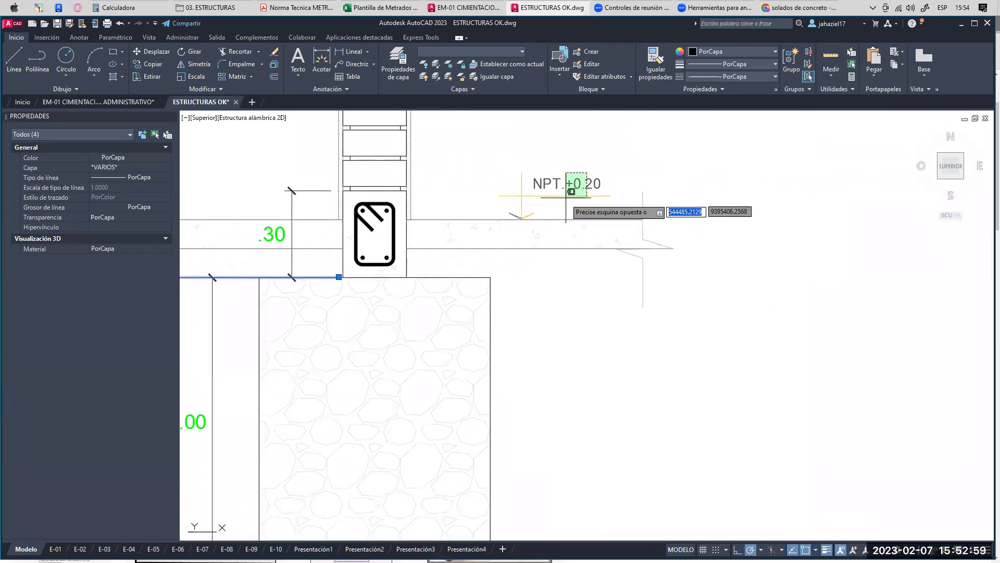
left_click(563, 255)
middle_click_drag(563, 257, 576, 248)
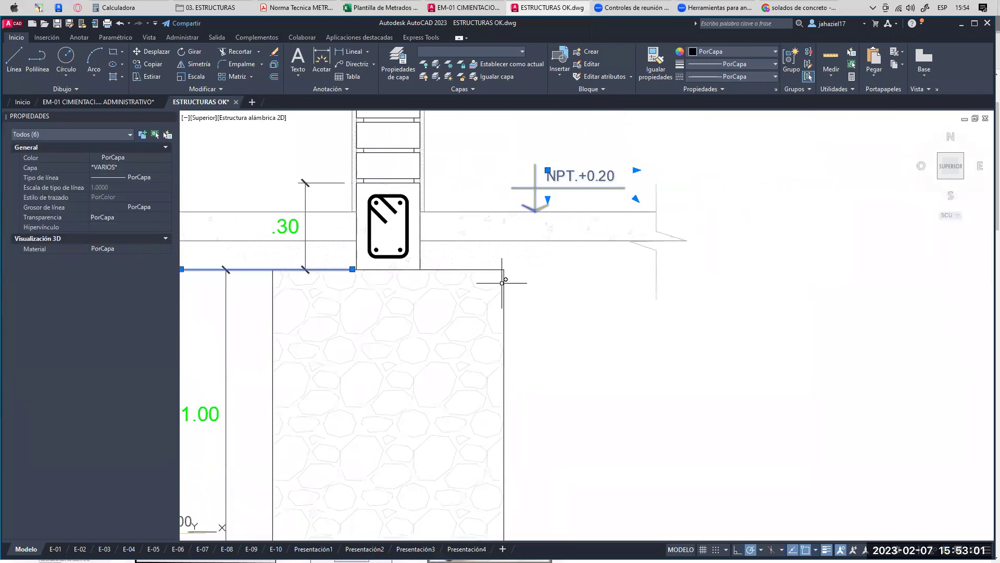
scroll(504, 281, "down", 3)
middle_click_drag(390, 269, 430, 247)
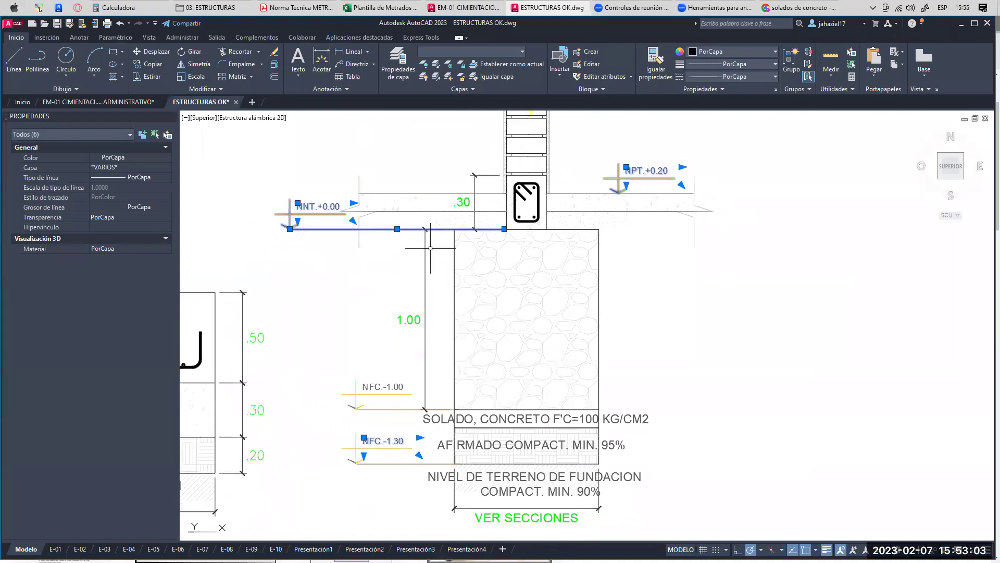
- Switch to the EM-01 CIMENTACION drawing and highlight the NPT=+0.15 and nivel de rasante labels in the Zapata 01 detail
left_click(105, 103)
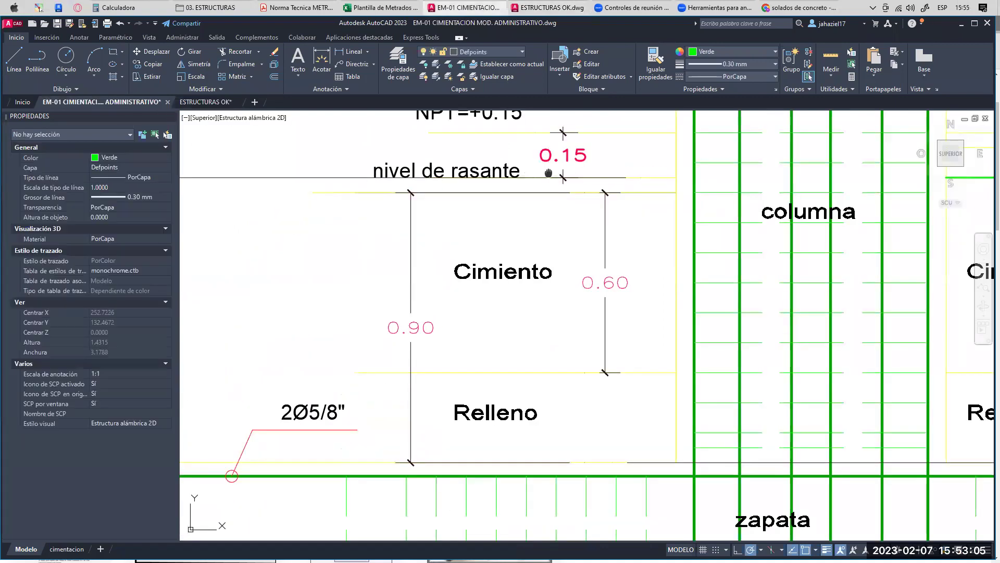
middle_click_drag(548, 173, 528, 220)
left_click(475, 157)
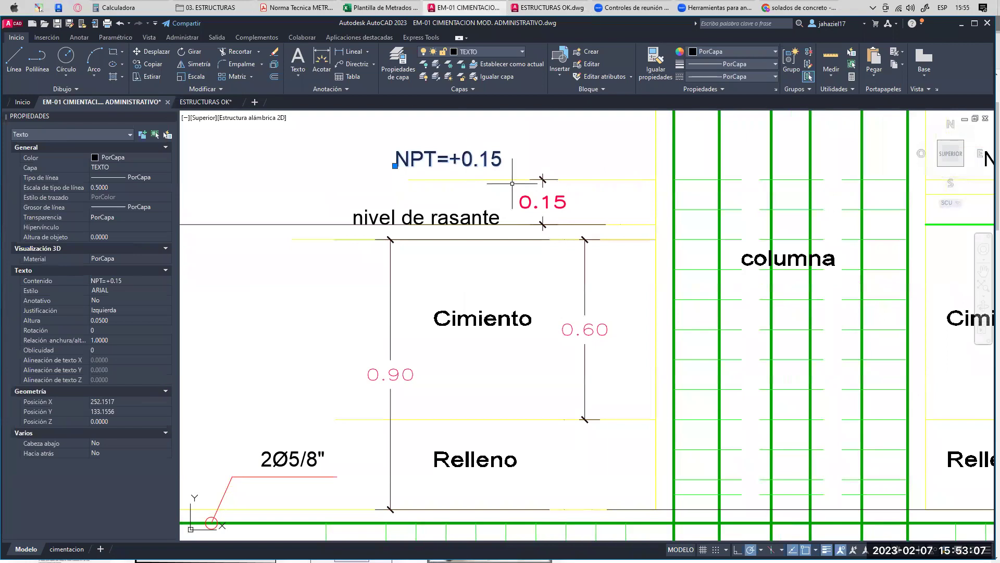
left_click(492, 219)
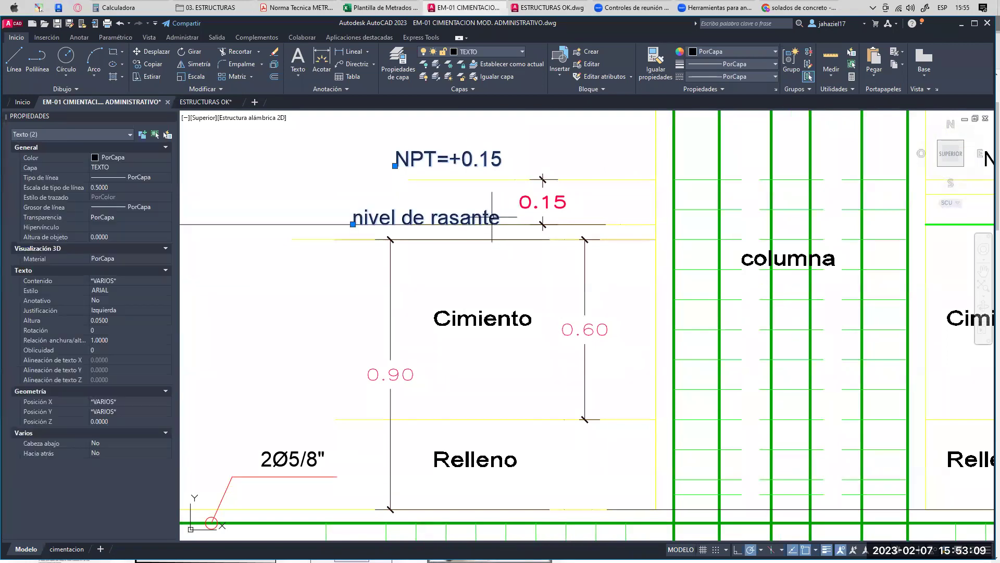
scroll(480, 223, "down", 4)
key("Escape")
scroll(456, 229, "up", 6)
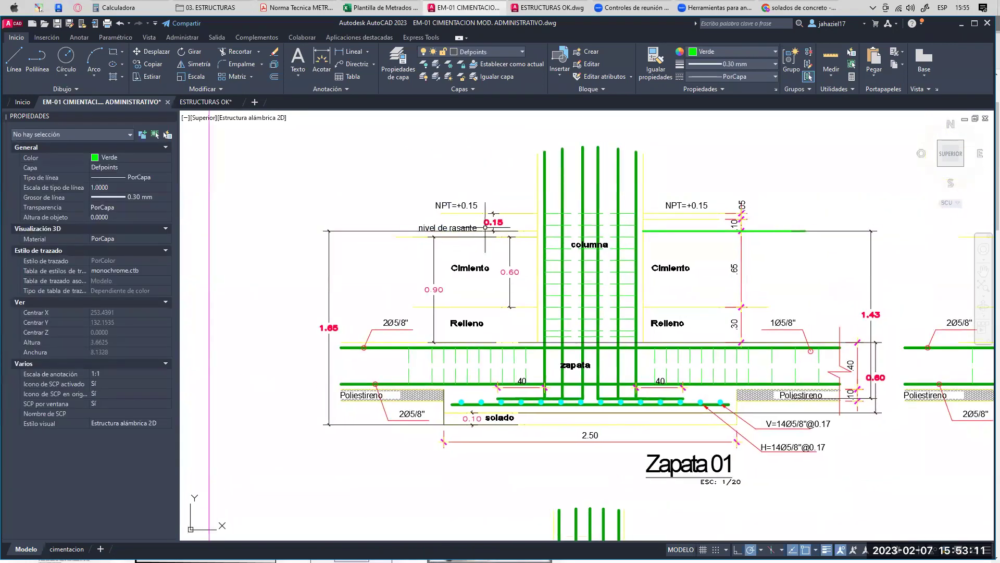
- Change the nivel de rasante label in the Zapata 01 detail to "nnt +0.00"
double_click(432, 206)
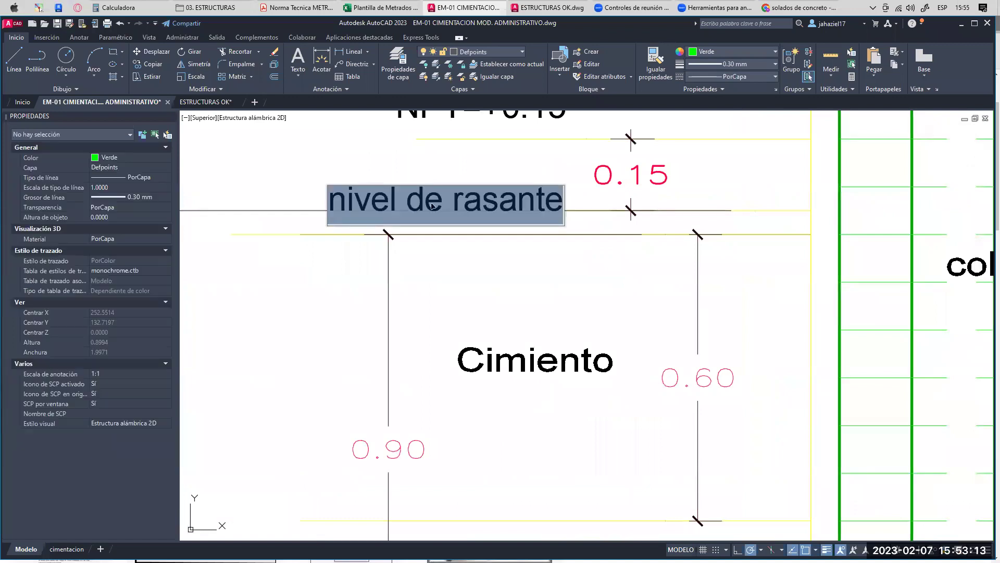
type("nn")
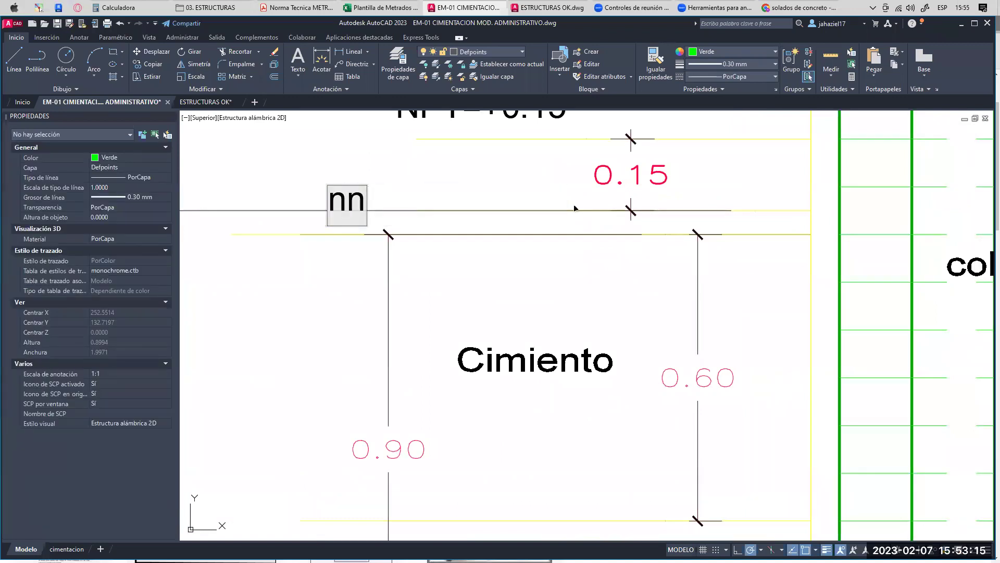
type("t +0.00")
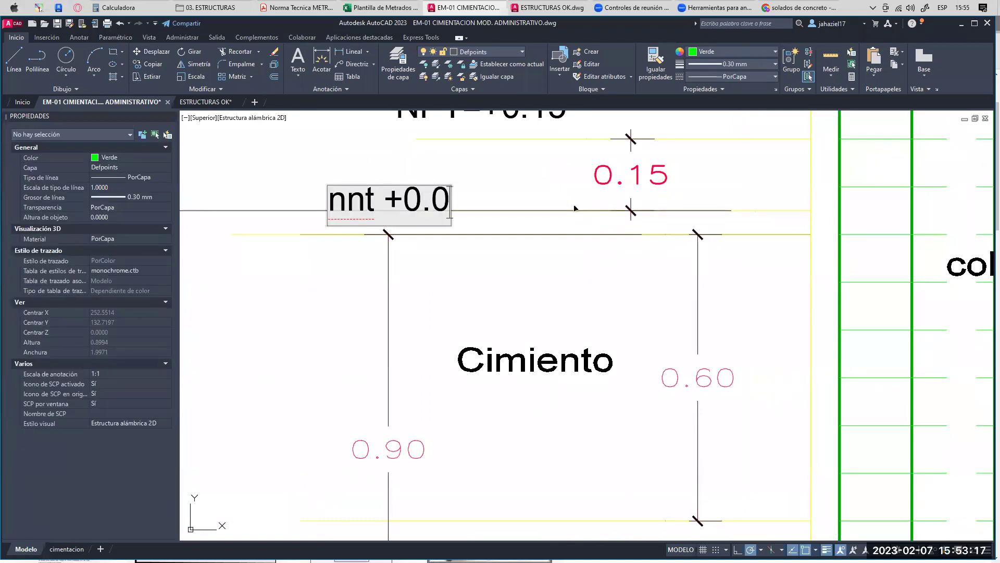
left_click(519, 270)
key("Escape")
middle_click_drag(515, 268, 504, 251)
- Highlight the nnt +0.00 reference line and the NPT=+0.15 label in Zapata 01 to compare the two levels
left_click(477, 184)
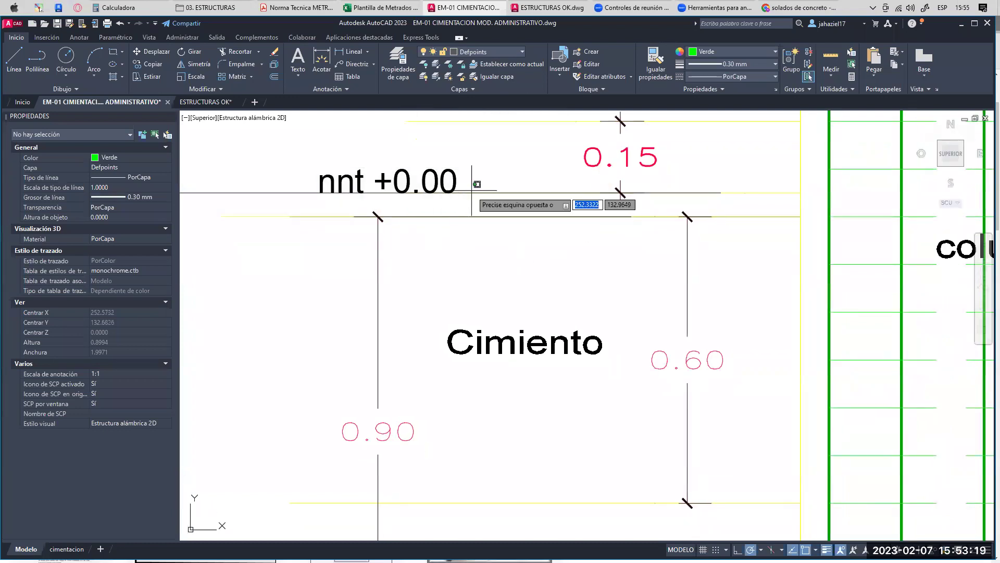
left_click(468, 194)
scroll(469, 193, "down", 2)
mouse_move(516, 197)
middle_mouse_down()
mouse_move(501, 196)
mouse_move(500, 215)
middle_mouse_up()
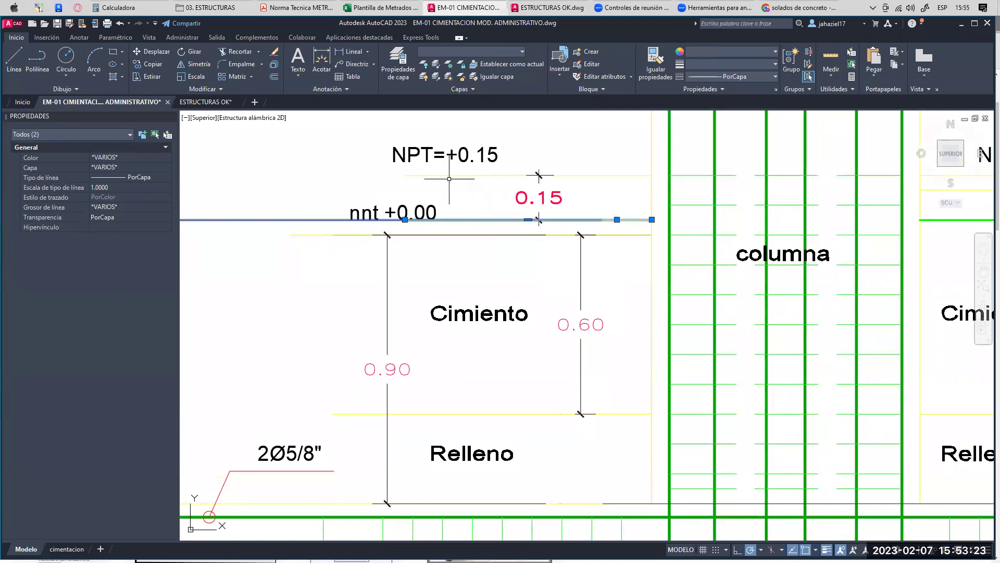
left_click(474, 152)
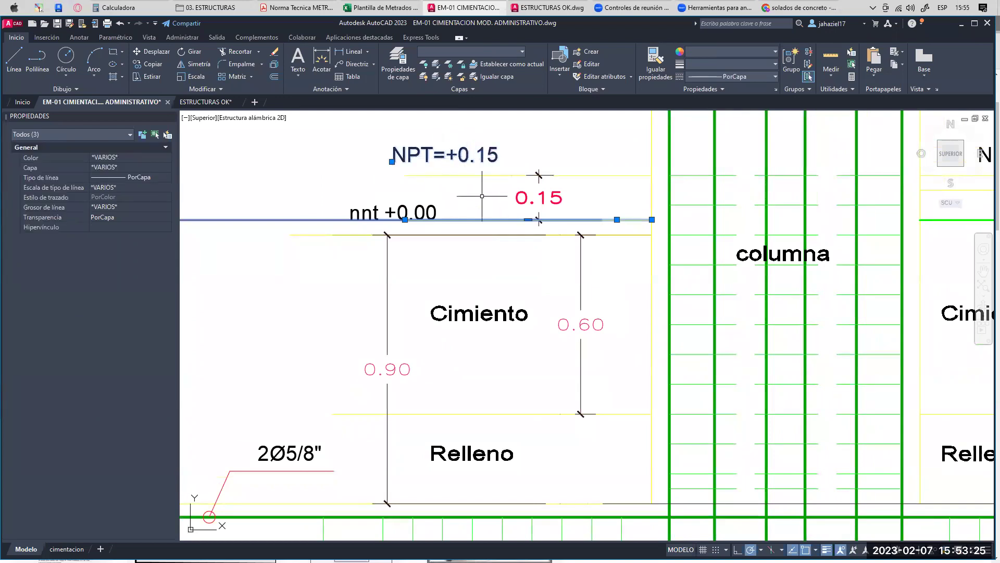
key("Escape")
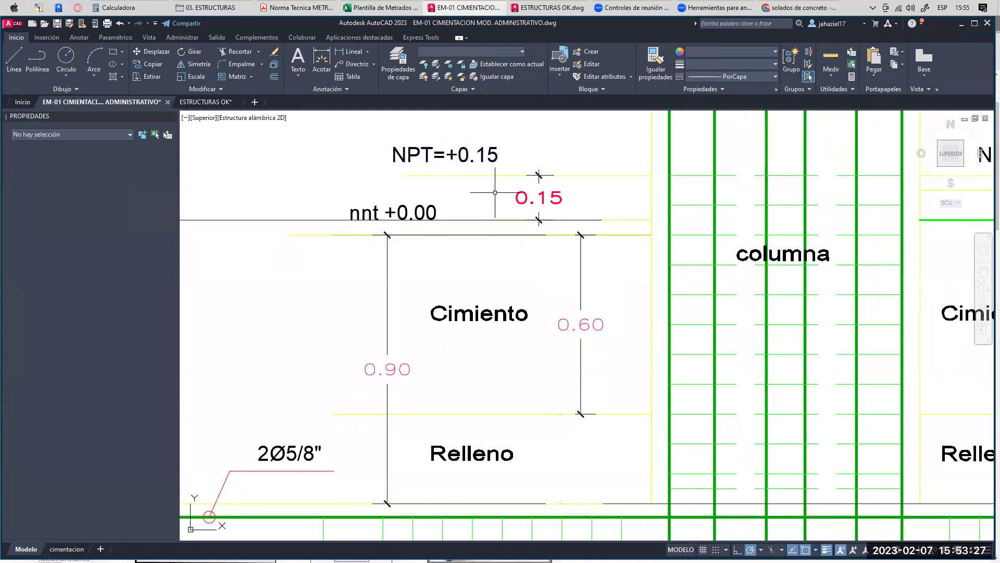
- Undo the relabelling of the nivel de rasante text in Zapata 01 and highlight that text
middle_click_drag(458, 207, 500, 190)
scroll(498, 187, "up", 3)
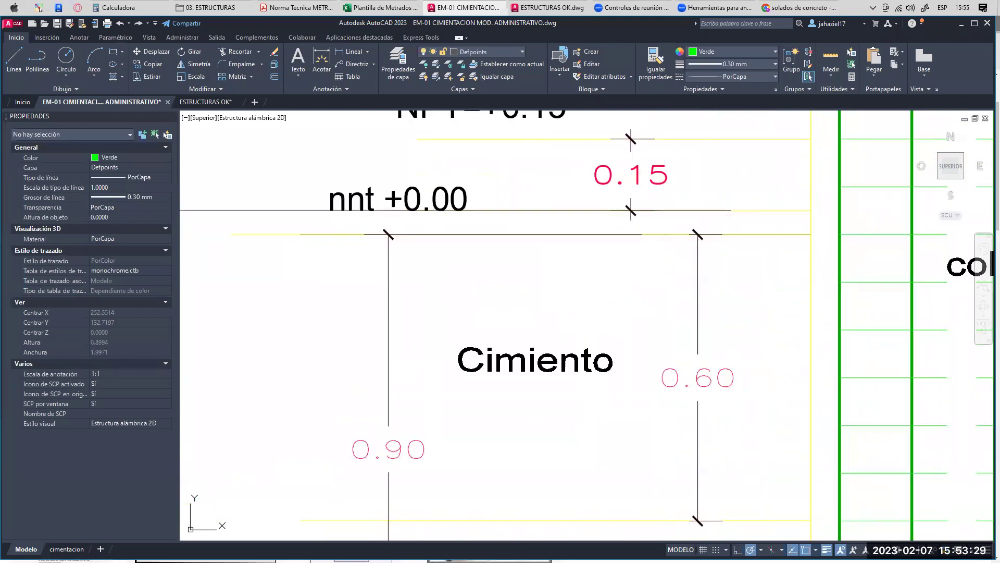
scroll(466, 201, "down", 3)
mouse_move(535, 213)
middle_mouse_down()
mouse_move(498, 217)
mouse_move(448, 192)
middle_mouse_up()
left_click(432, 188)
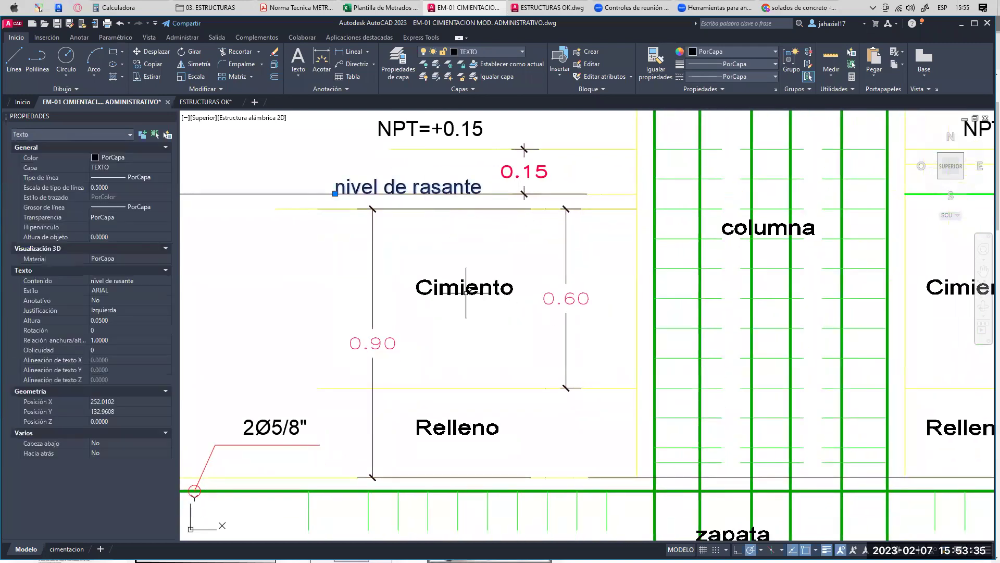
key("Escape")
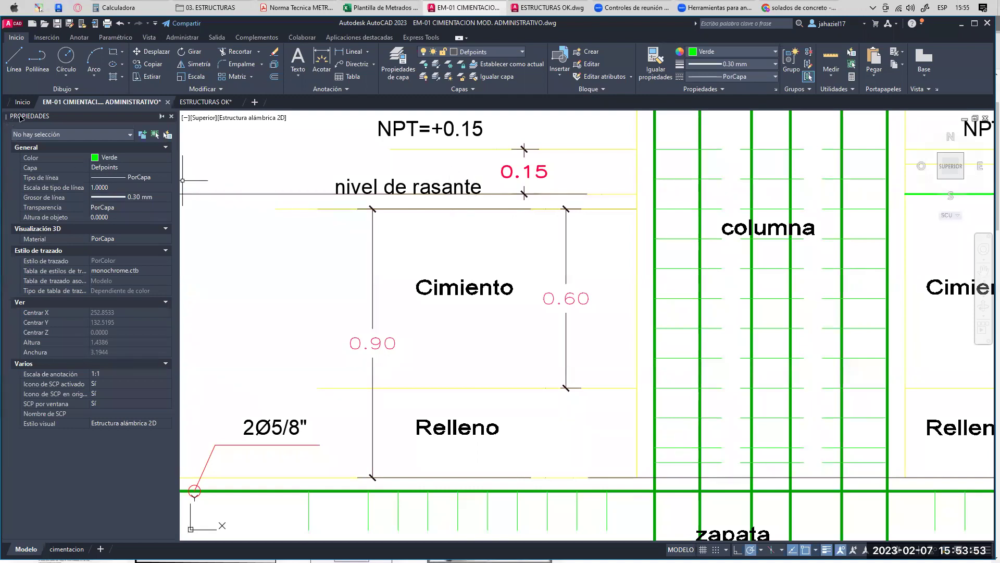
- Examine the Cuadro de Zapatas, highlighting the H and h column headings and the h value of footing Z1
scroll(182, 180, "down", 6)
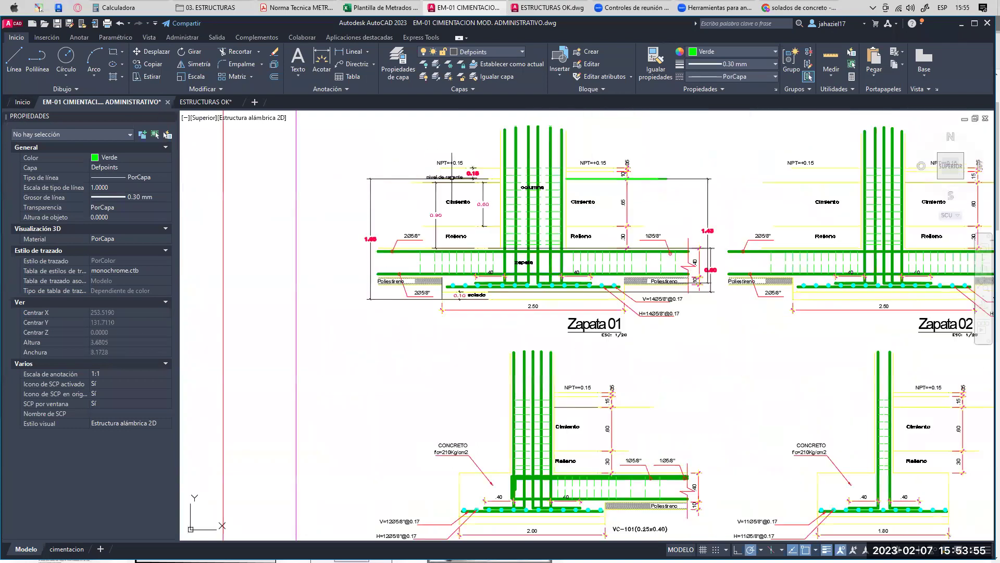
scroll(564, 398, "up", 3)
scroll(573, 250, "up", 3)
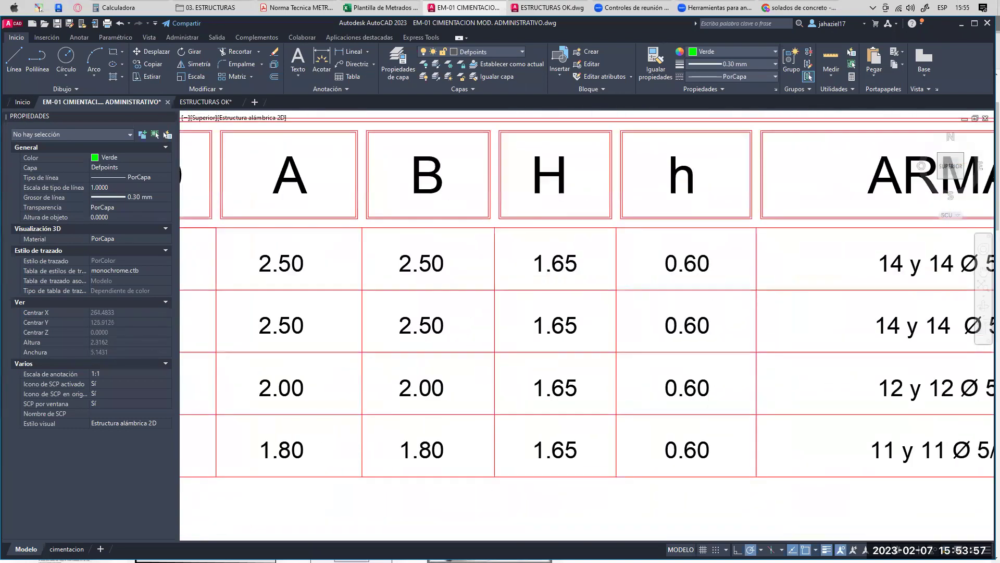
left_click(537, 193)
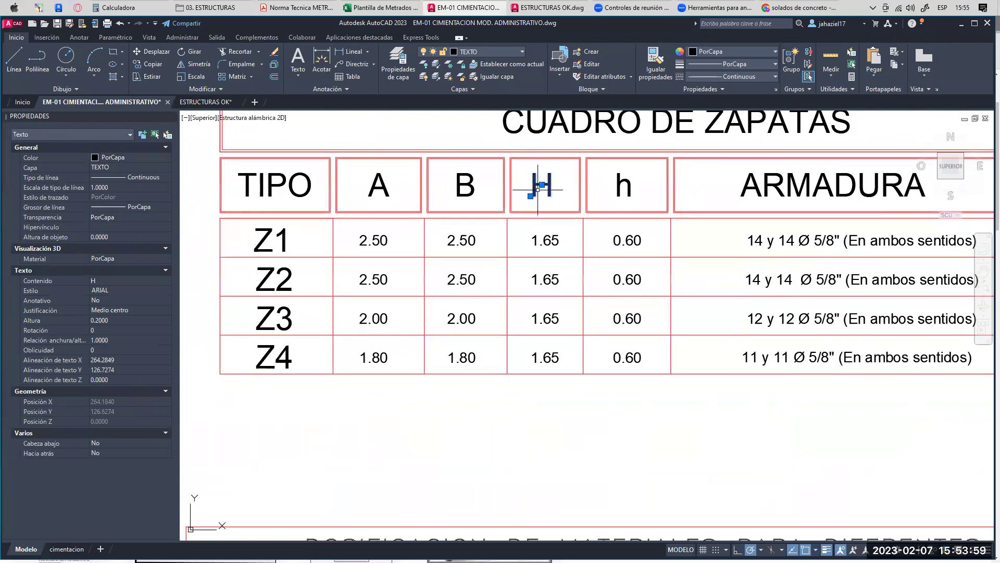
mouse_move(534, 194)
middle_mouse_down()
mouse_move(528, 175)
mouse_move(521, 182)
middle_mouse_up()
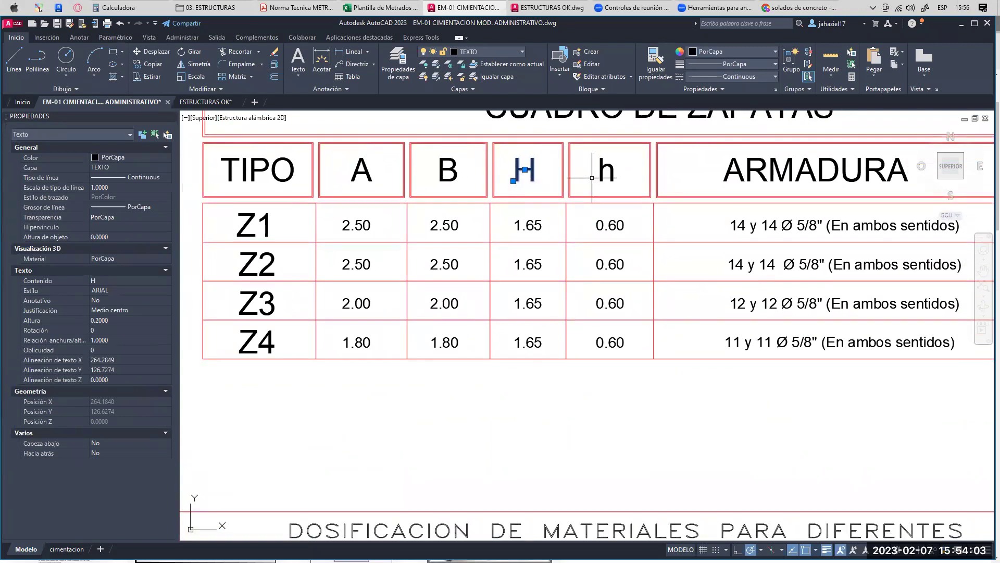
left_click(605, 168)
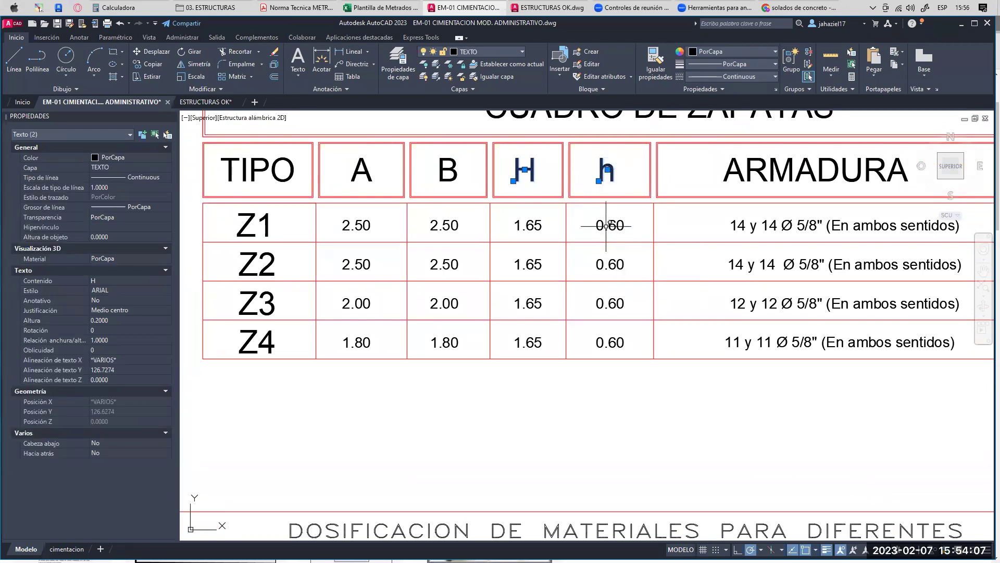
left_click(604, 221)
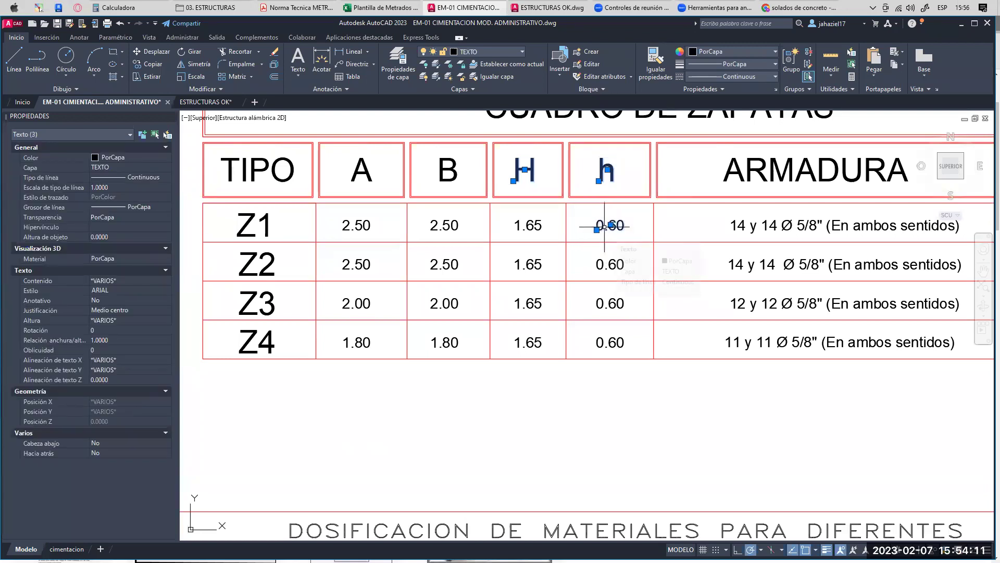
scroll(666, 225, "down", 6)
scroll(527, 162, "up", 6)
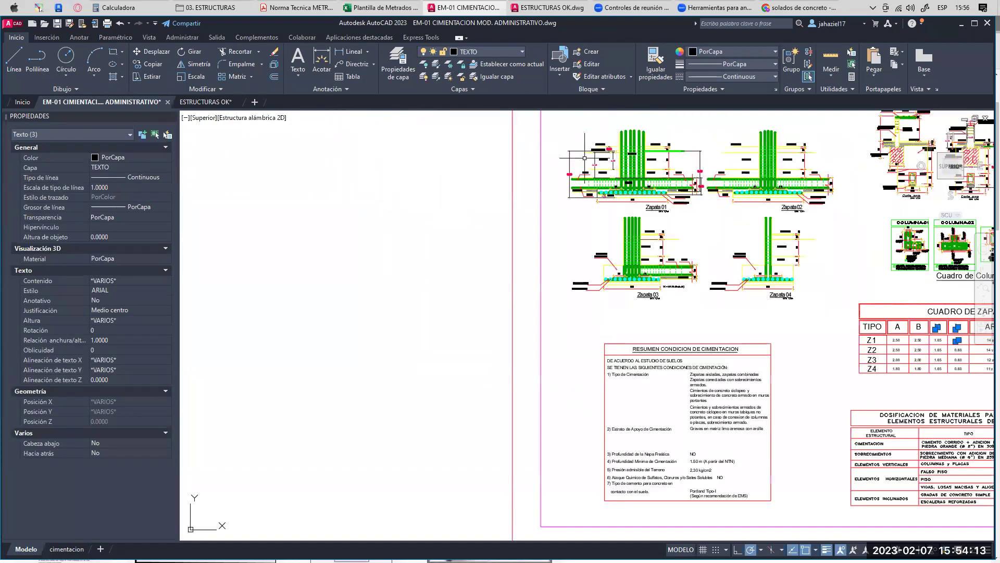
key("Escape")
- Add a linear dimension for the footing height beside the Zapata 04 detail, from its upper edge to the top of the solado
middle_click_drag(669, 221, 344, 181)
scroll(344, 181, "down", 1)
scroll(349, 272, "down", 3)
middle_click_drag(469, 338, 375, 156)
scroll(677, 313, "up", 5)
left_click(344, 52)
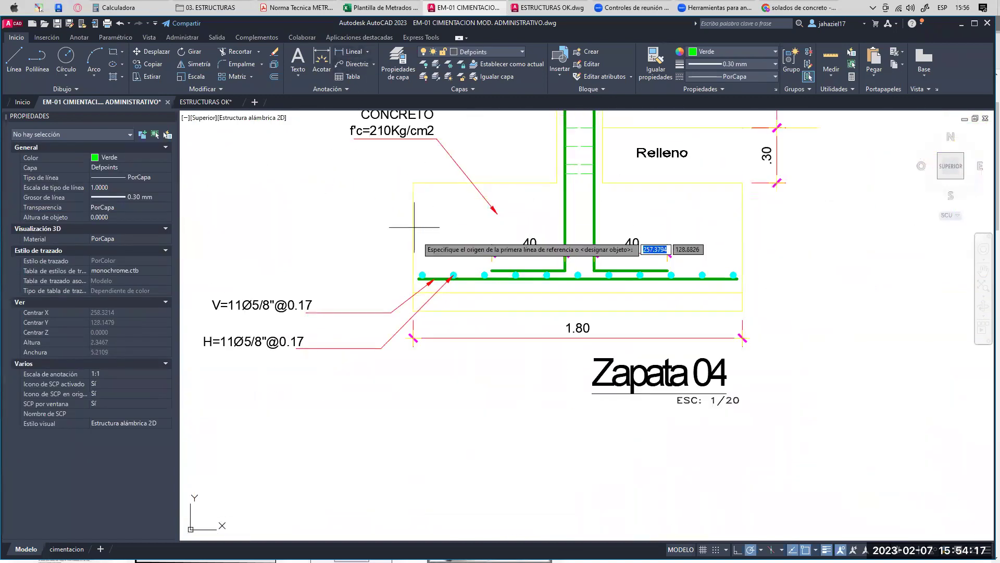
middle_click_drag(398, 203, 402, 197)
left_click(415, 271)
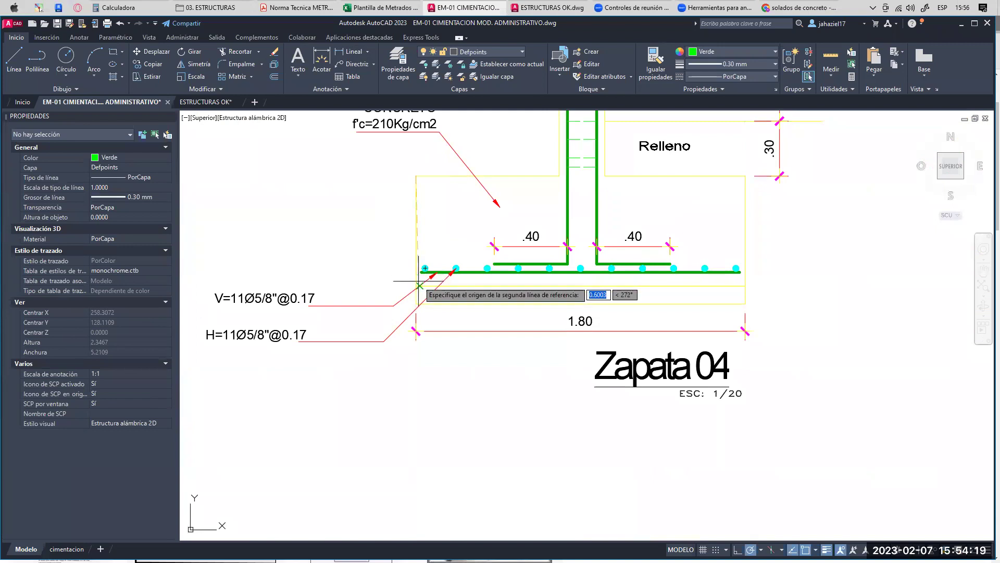
scroll(417, 283, "up", 5)
left_click(412, 291)
scroll(412, 289, "down", 5)
left_click(365, 268)
middle_click_drag(399, 216, 402, 245)
left_click(391, 226)
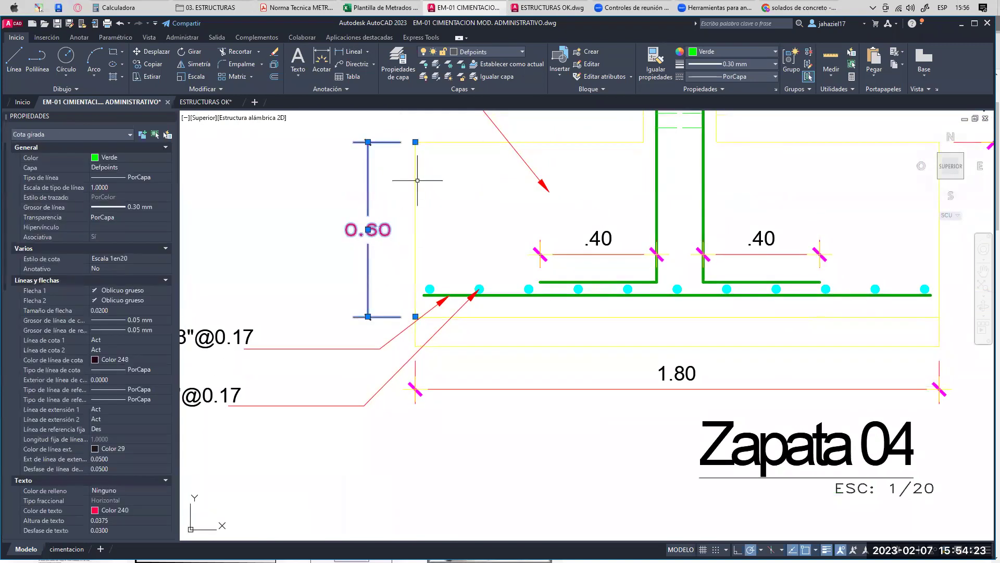
- Highlight the overall depth dimension of Zapata 01 and examine its span from the nivel de rasante to the underside of the solado
scroll(414, 179, "down", 2)
scroll(410, 214, "down", 6)
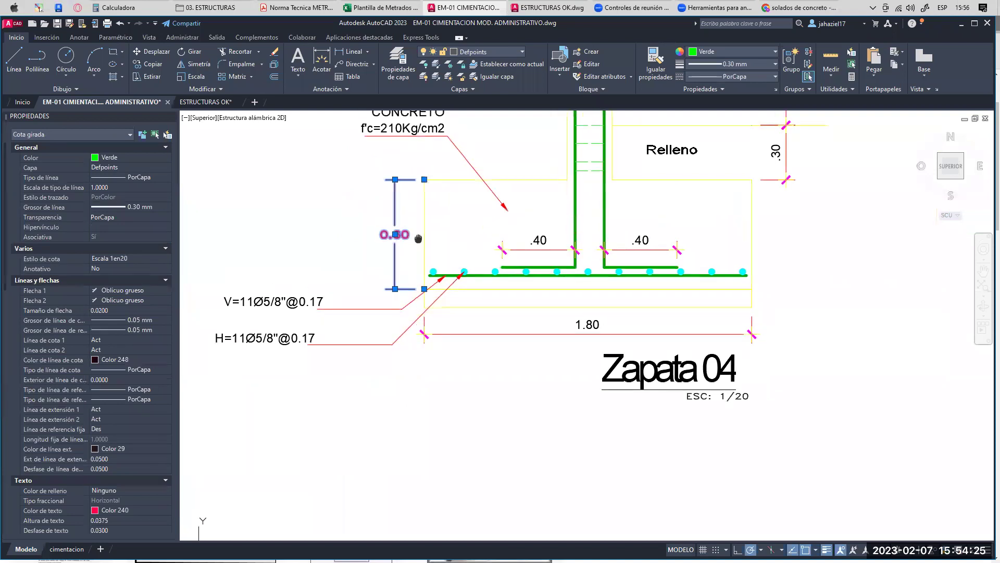
scroll(376, 122, "up", 6)
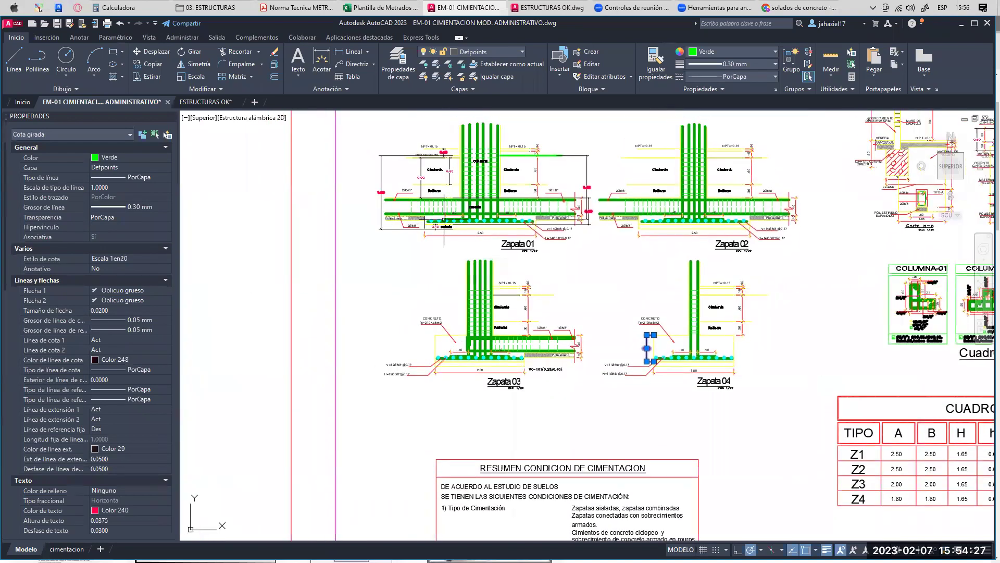
left_click(481, 147)
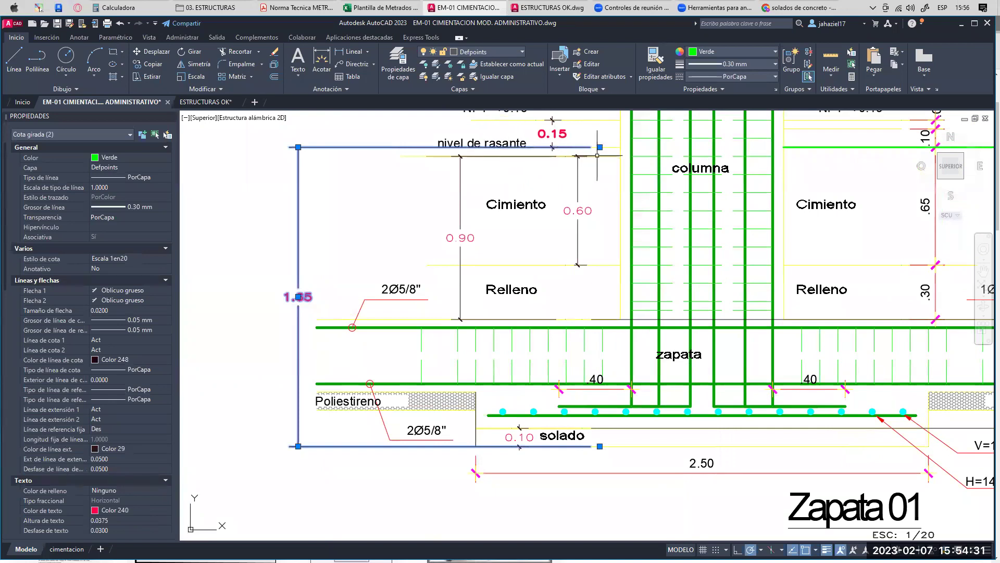
scroll(592, 233, "down", 5)
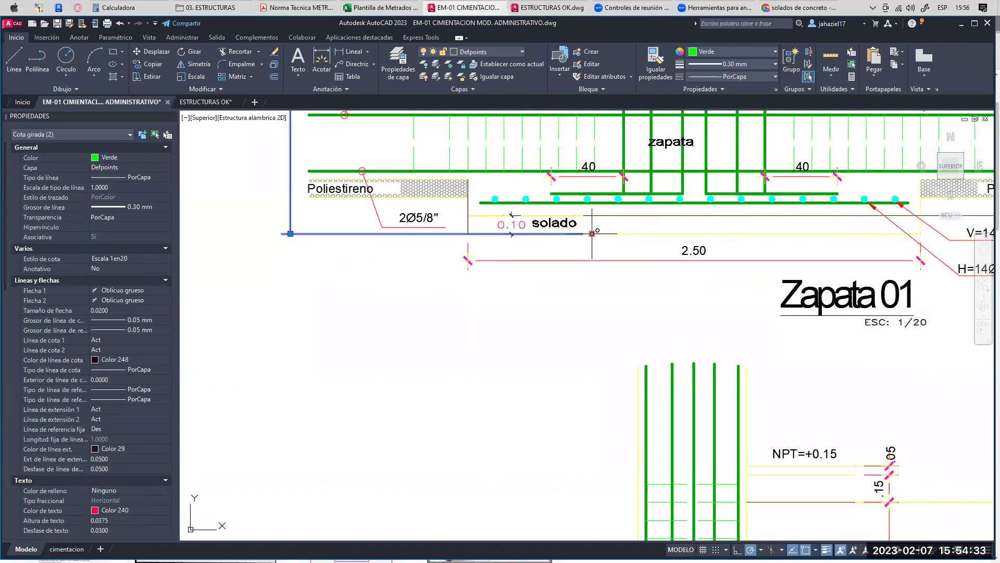
scroll(592, 234, "down", 4)
scroll(467, 195, "up", 5)
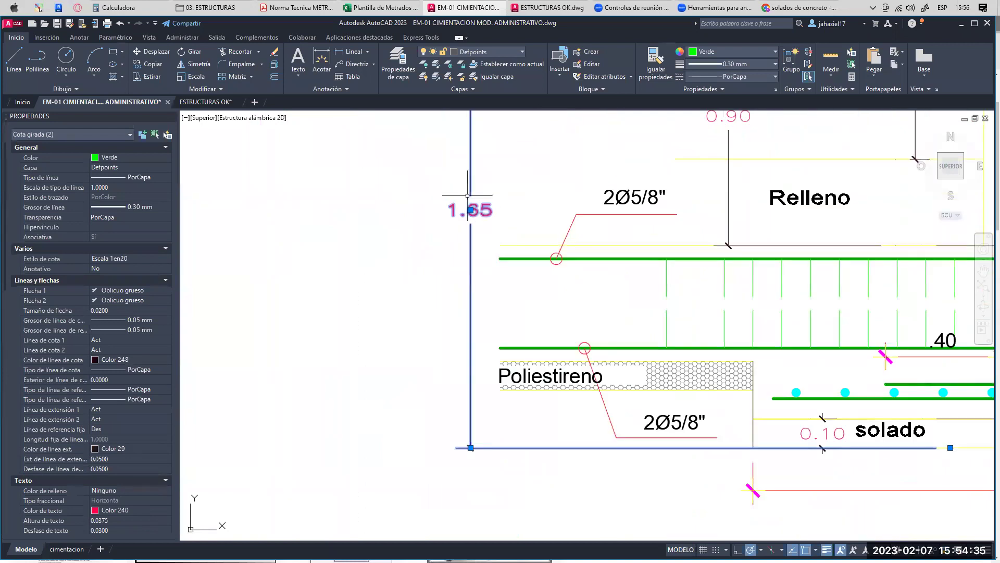
middle_click_drag(472, 255, 439, 254)
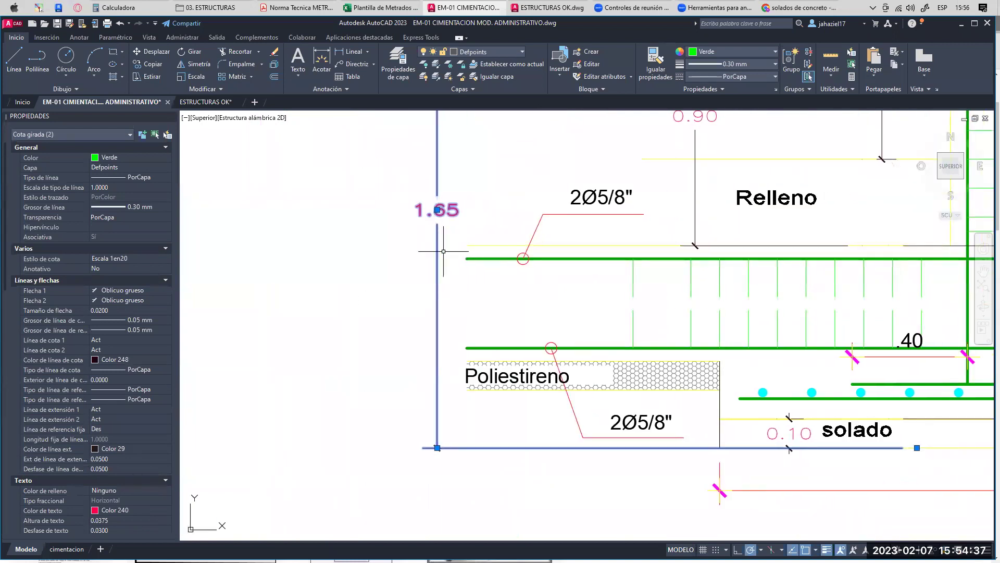
scroll(427, 204, "down", 7)
key("Escape")
- Rename the H column heading of the Cuadro de Zapatas to df
middle_click_drag(986, 448, 627, 260)
scroll(627, 260, "up", 3)
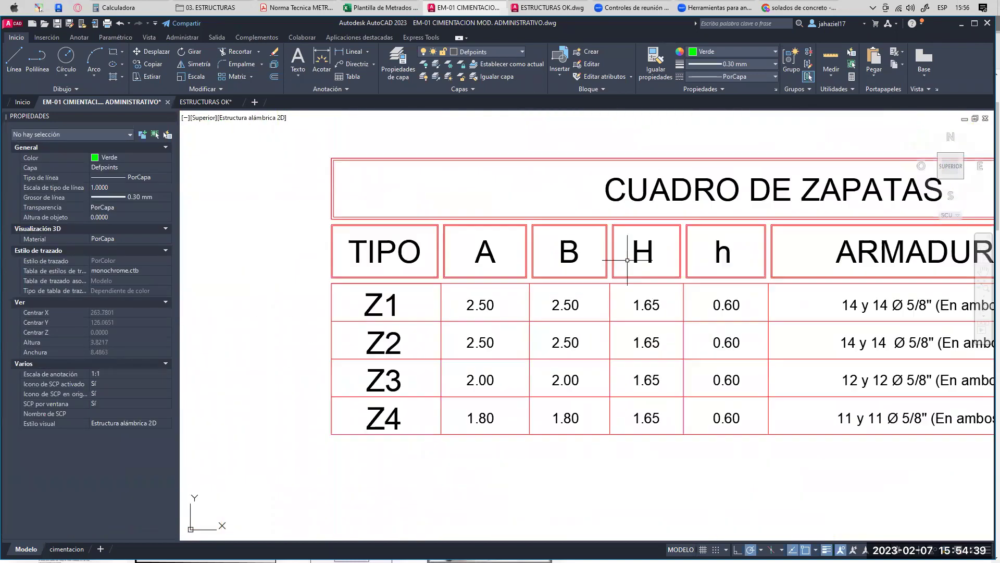
scroll(627, 260, "up", 2)
left_click(646, 234)
double_click(645, 234)
type("df")
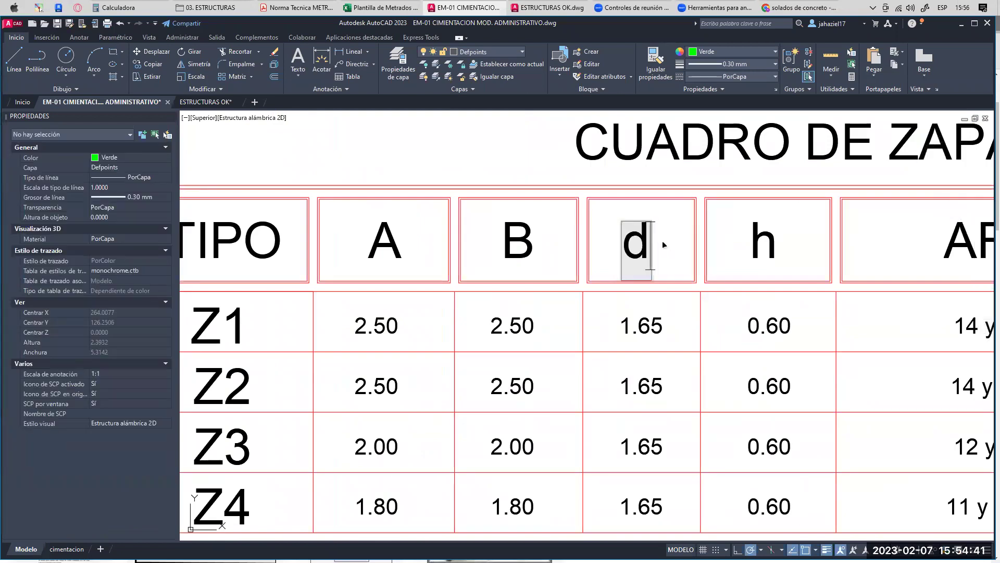
left_click(661, 271)
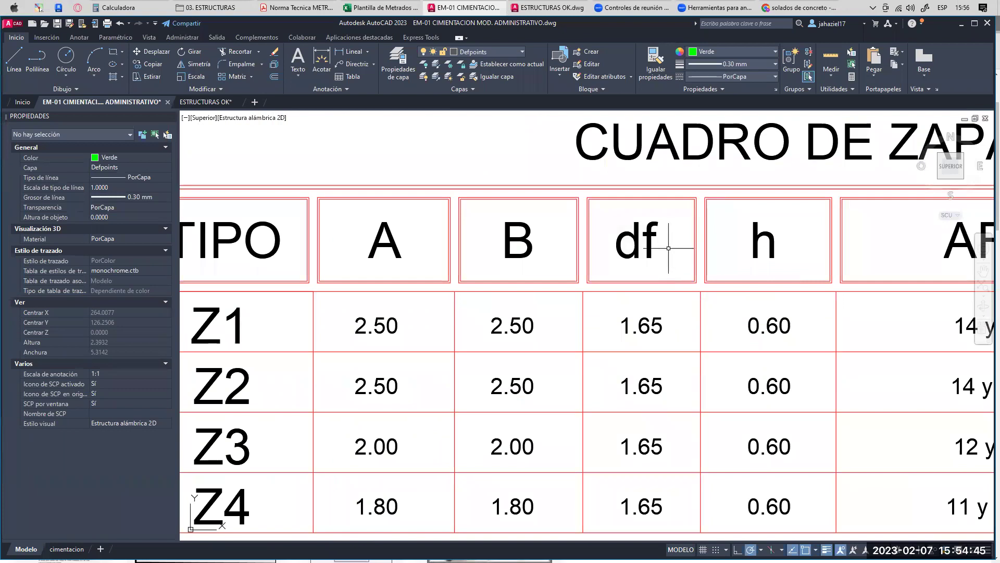
middle_click_drag(668, 248, 576, 212)
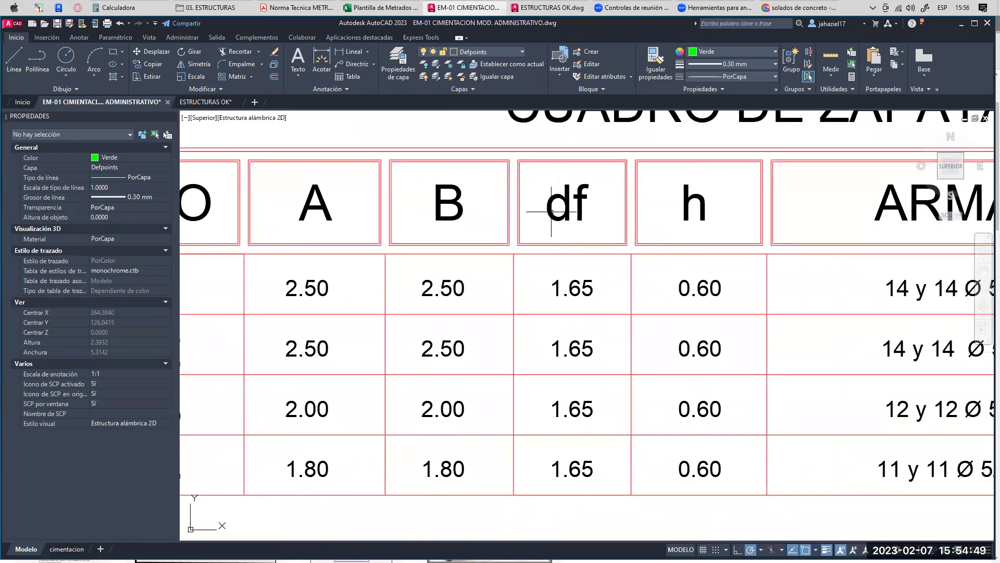
middle_click_drag(542, 212, 561, 207)
- Replace the df column heading of the Cuadro de Zapatas with nfc
left_click(576, 199)
left_click(580, 195)
left_click(587, 191)
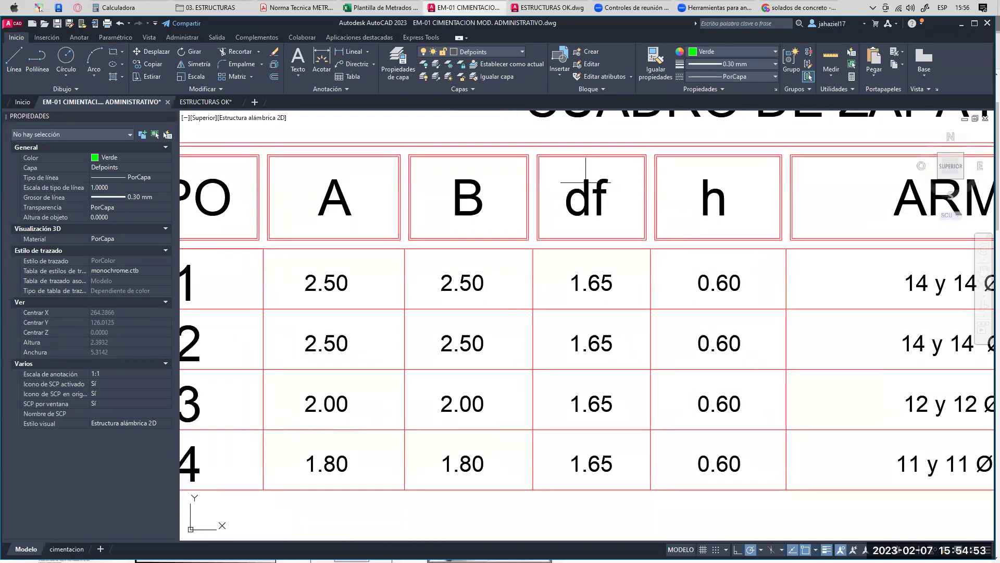
left_click(588, 192)
double_click(587, 197)
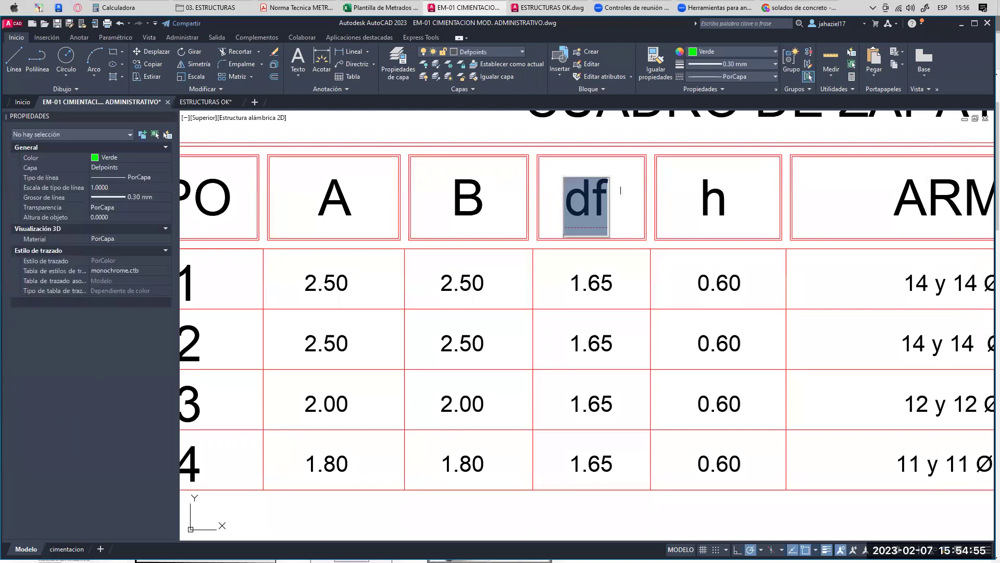
type("nfc")
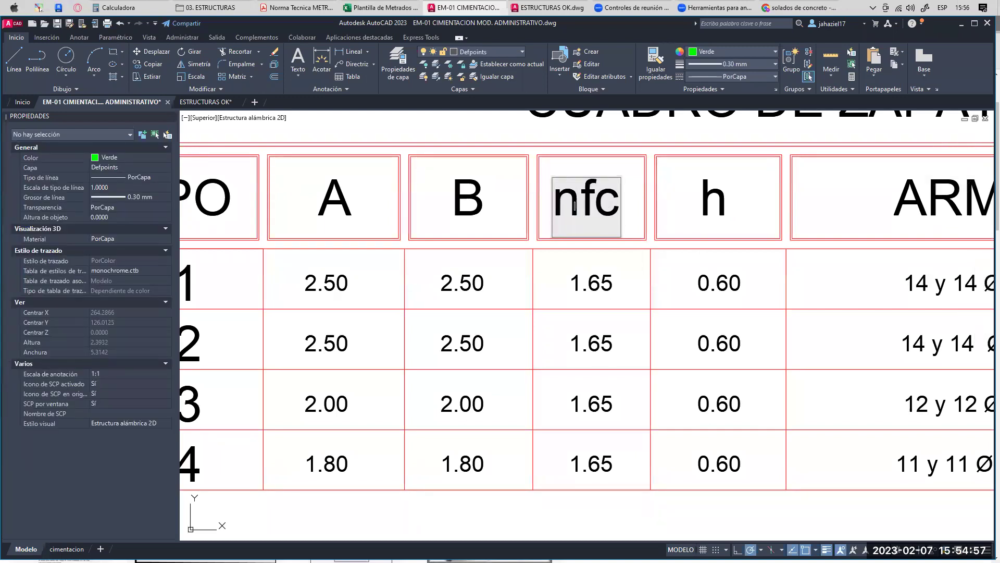
left_click(625, 207)
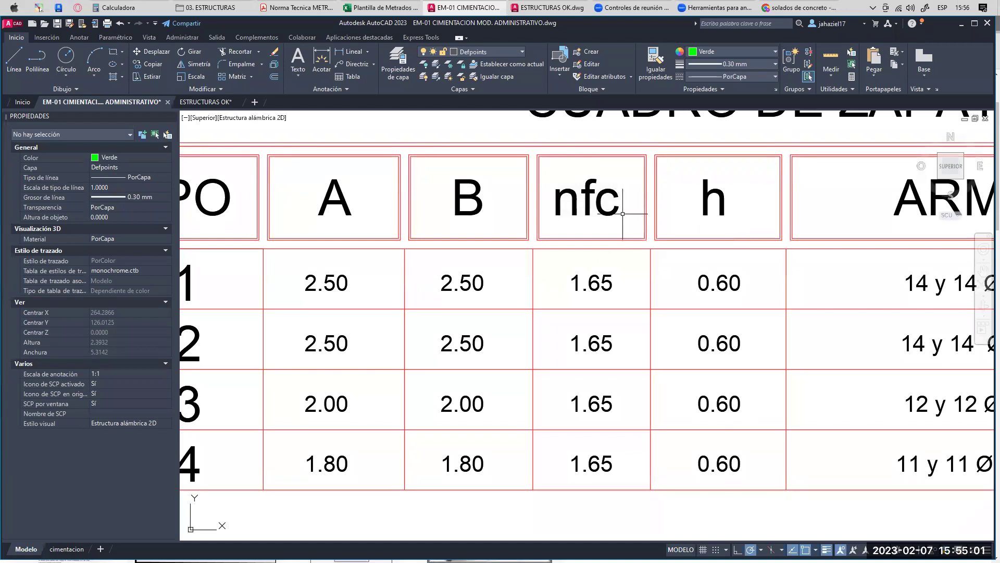
- Undo the latest edits to the footing depth column heading in the Cuadro de Zapatas
key("ctrl+z")
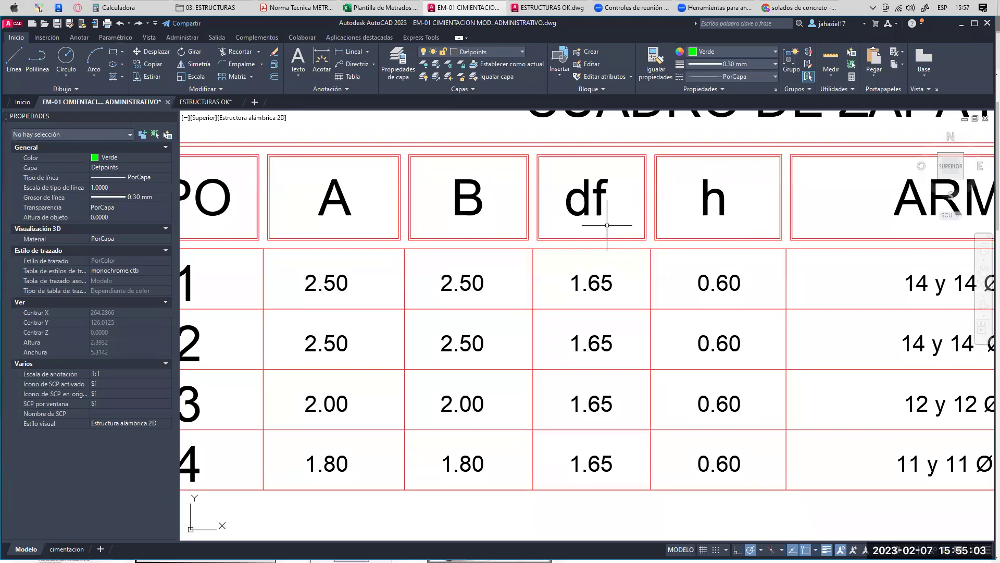
mouse_move(604, 229)
middle_mouse_down()
mouse_move(619, 219)
mouse_move(636, 261)
middle_mouse_up()
key("ctrl+z")
scroll(656, 259, "down", 5)
scroll(683, 256, "down", 5)
scroll(578, 198, "up", 4)
middle_click_drag(606, 196, 537, 192)
scroll(536, 191, "up", 2)
- Switch to the Metrado sheet in Excel and examine the Alto cells of Z-1 through Z-4 in the zapata excavation item
left_click(384, 8)
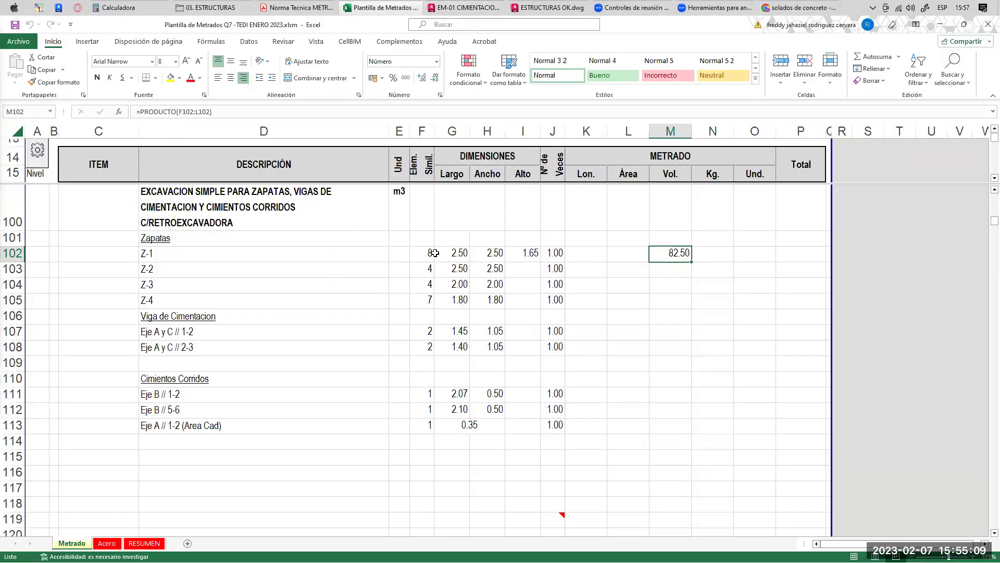
left_click(177, 254)
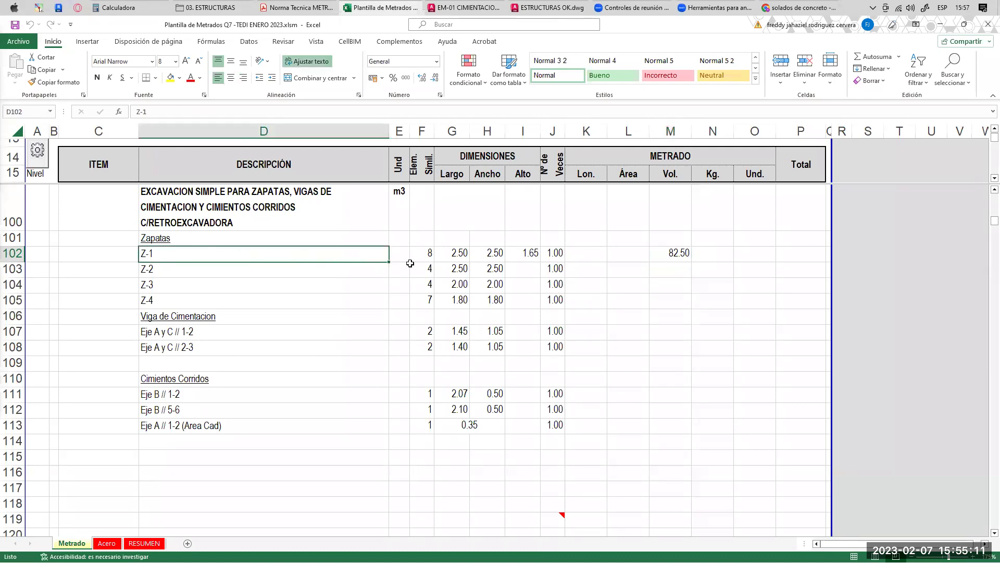
left_click(526, 255)
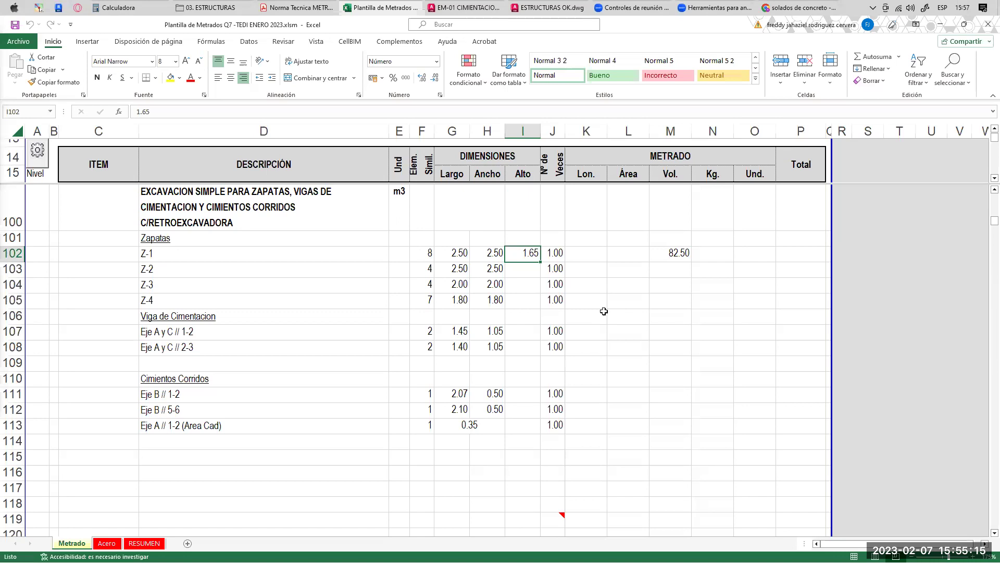
left_click(195, 266)
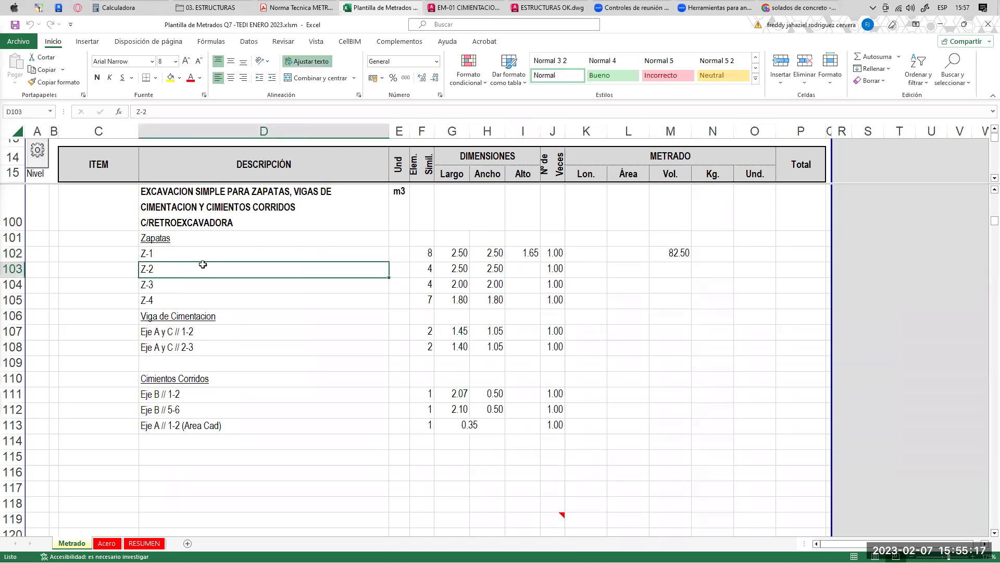
left_click_drag(200, 270, 337, 295)
left_click_drag(528, 271, 523, 301)
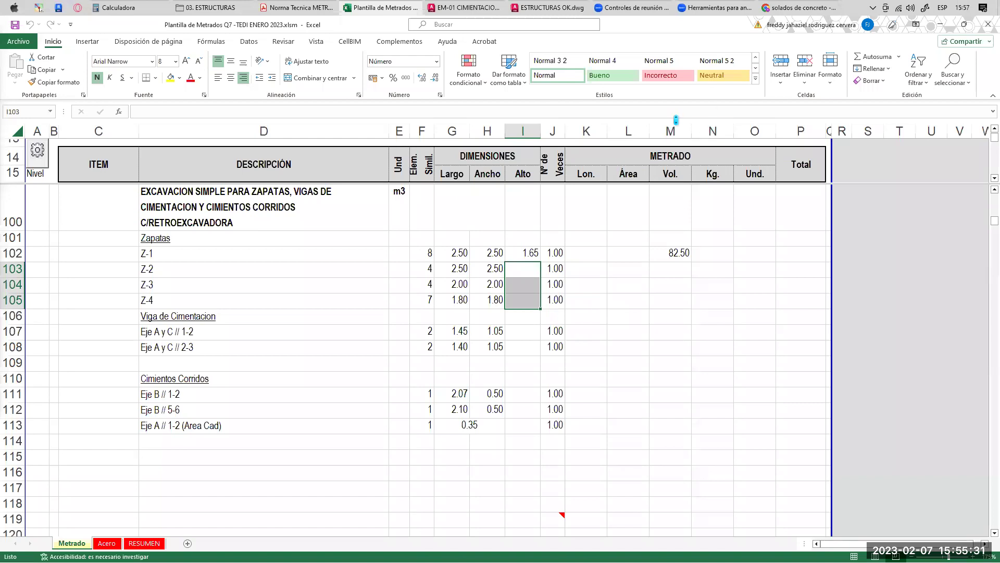
- In the AutoCAD cimentación drawing, annotate freehand a ground line with four footings at differing depths, and clear the sketch
left_click(465, 7)
mouse_move(450, 348)
middle_mouse_down()
mouse_move(491, 220)
mouse_move(478, 183)
middle_mouse_up()
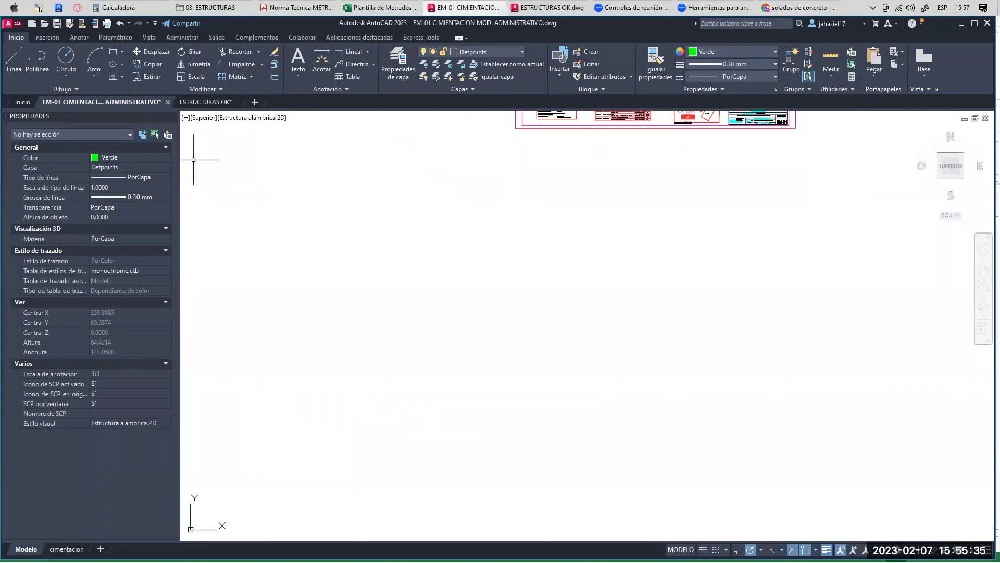
left_click_drag(246, 250, 799, 265)
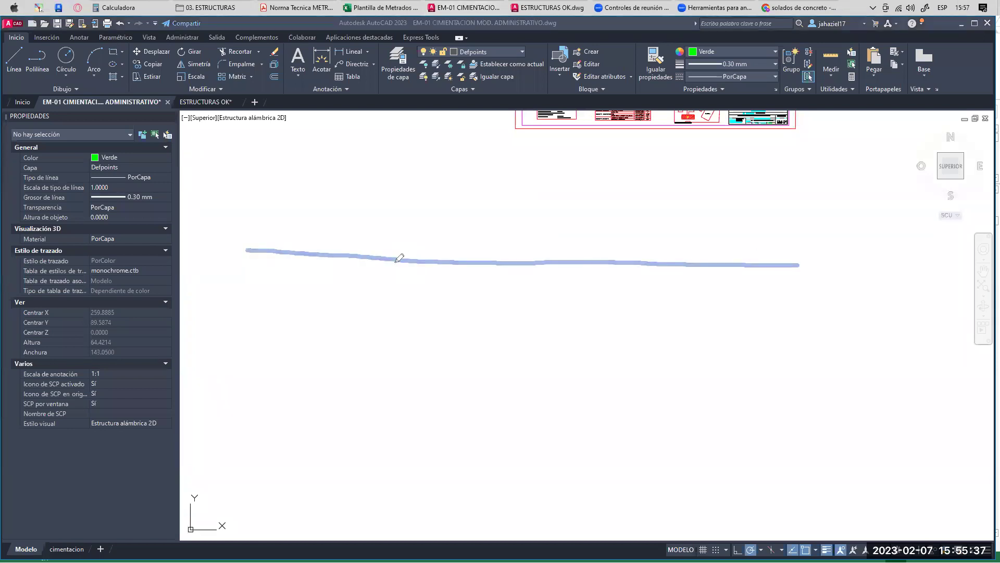
mouse_move(330, 254)
left_mouse_down()
mouse_move(310, 323)
mouse_move(378, 320)
left_mouse_up()
left_click_drag(353, 268, 353, 259)
mouse_move(463, 263)
left_mouse_down()
mouse_move(457, 345)
mouse_move(435, 373)
left_mouse_up()
left_click_drag(490, 345, 474, 263)
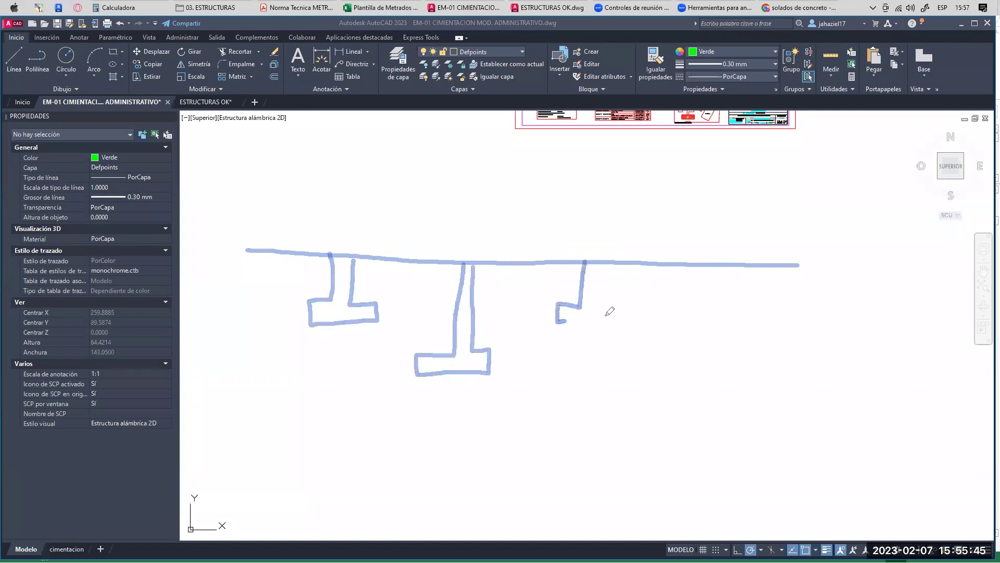
mouse_move(603, 305)
left_mouse_down()
mouse_move(607, 261)
mouse_move(655, 387)
left_mouse_up()
left_click_drag(620, 418, 689, 387)
left_click_drag(678, 325, 680, 267)
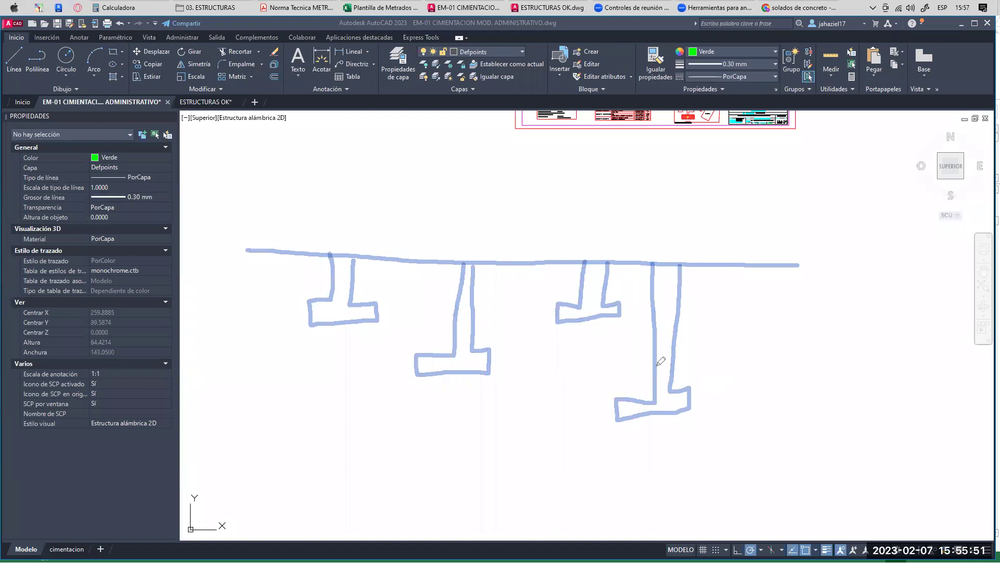
left_click(326, 250)
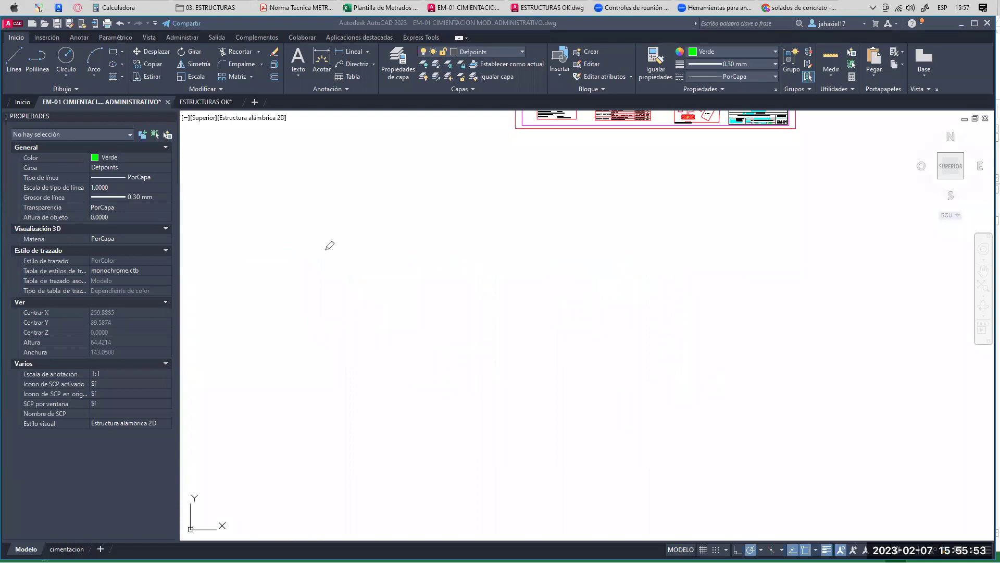
- Annotate freehand a ground line with four footings at a similar shallow depth, and clear the sketch
left_click_drag(281, 290, 799, 284)
mouse_move(341, 285)
left_mouse_down()
mouse_move(326, 328)
mouse_move(379, 349)
mouse_move(362, 329)
mouse_move(364, 291)
left_mouse_up()
mouse_move(445, 287)
left_mouse_down()
mouse_move(418, 338)
mouse_move(465, 339)
mouse_move(459, 284)
left_mouse_up()
mouse_move(538, 285)
left_mouse_down()
mouse_move(503, 329)
mouse_move(553, 319)
left_mouse_up()
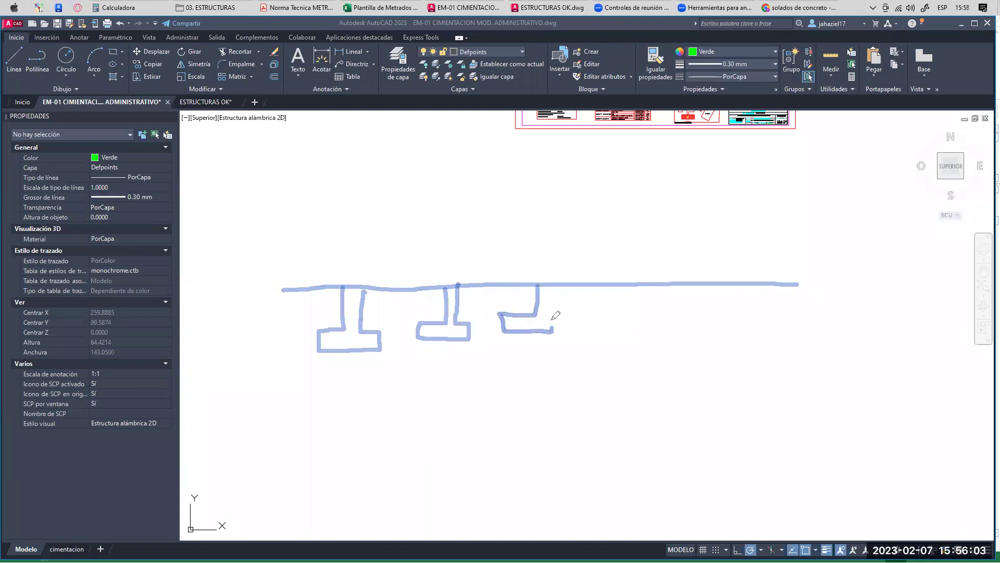
left_click_drag(548, 284, 546, 285)
mouse_move(616, 286)
left_mouse_down()
mouse_move(585, 306)
mouse_move(634, 320)
mouse_move(627, 285)
left_mouse_up()
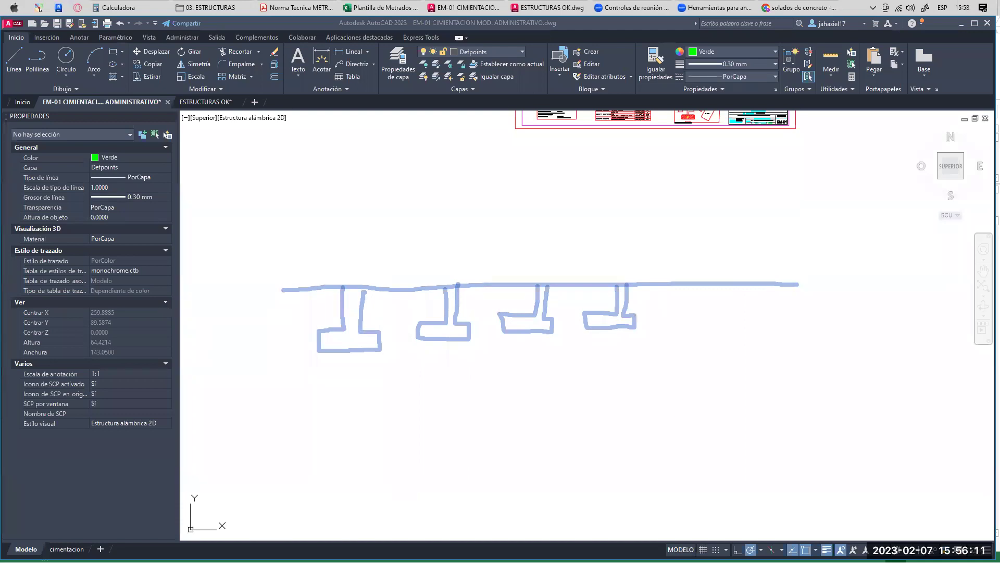
key("Escape")
- In the Excel Metrado sheet, enter an Alto of 1.65 for zapatas Z-2, Z-3 and Z-4
left_click(367, 7)
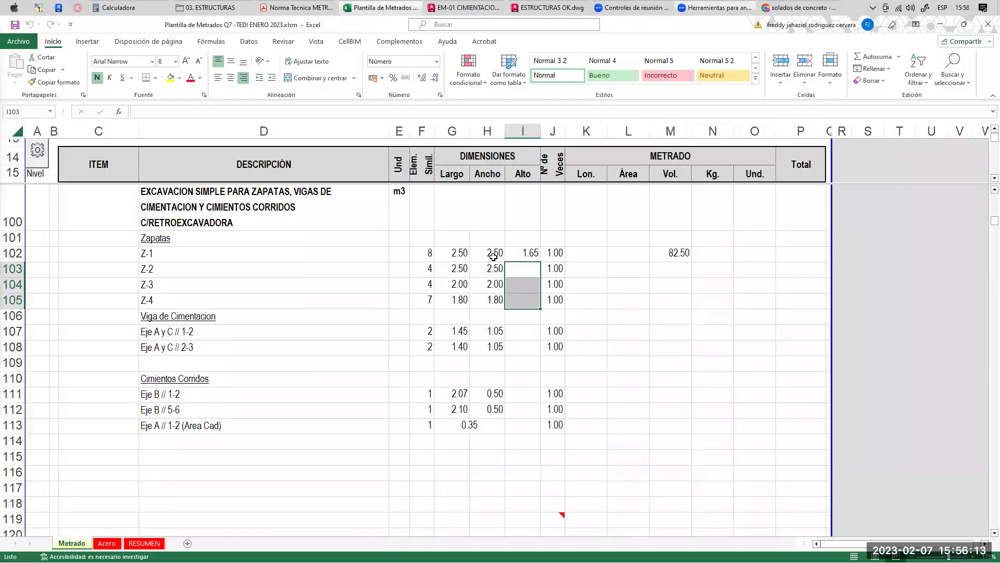
left_click(536, 269)
type("1.65")
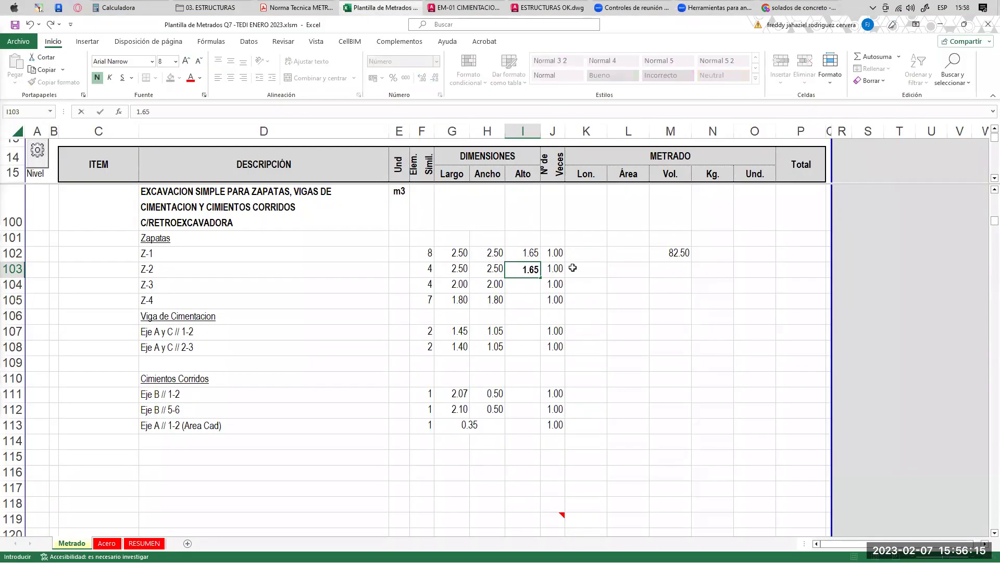
key("Return")
type("1.65")
key("Return")
type("1.")
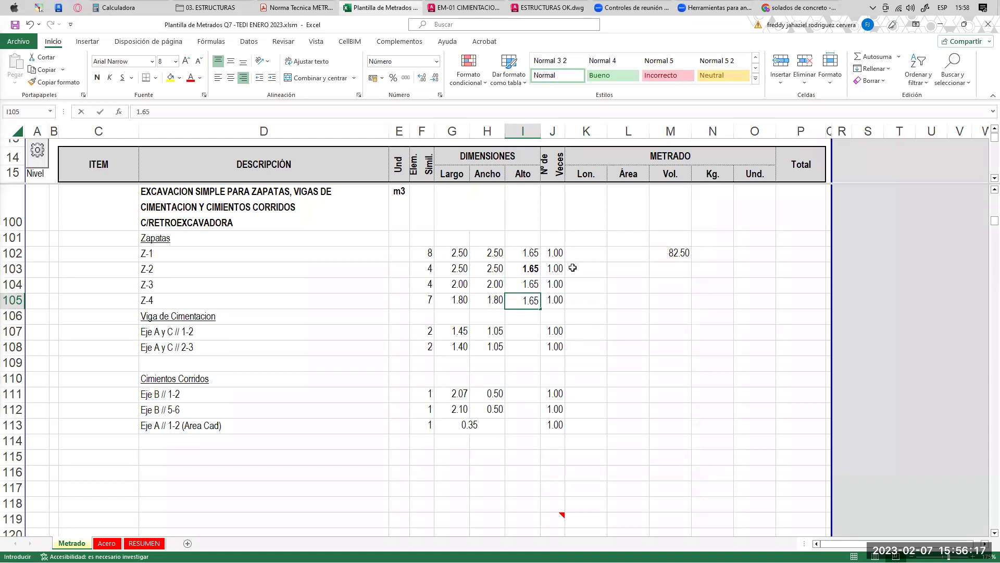
type("65")
key("Tab")
- Calculate the excavation volumes of Z-2, Z-3 and Z-4 as the PRODUCTO of columns F to L
left_click(676, 269)
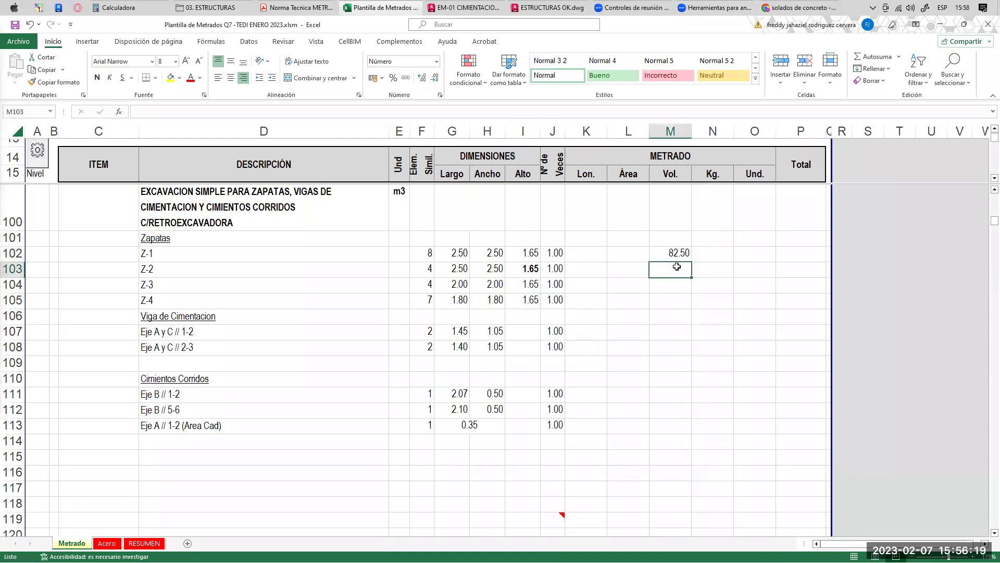
key("ctrl+q")
left_click(679, 289)
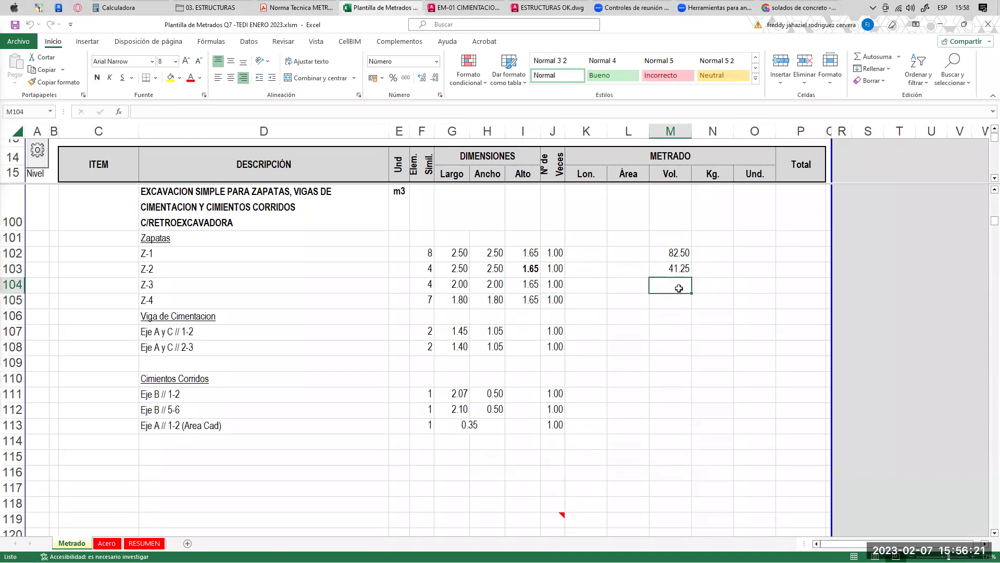
key("ctrl+q")
left_click(675, 299, "ctrl")
key("ctrl+q")
left_click(677, 270)
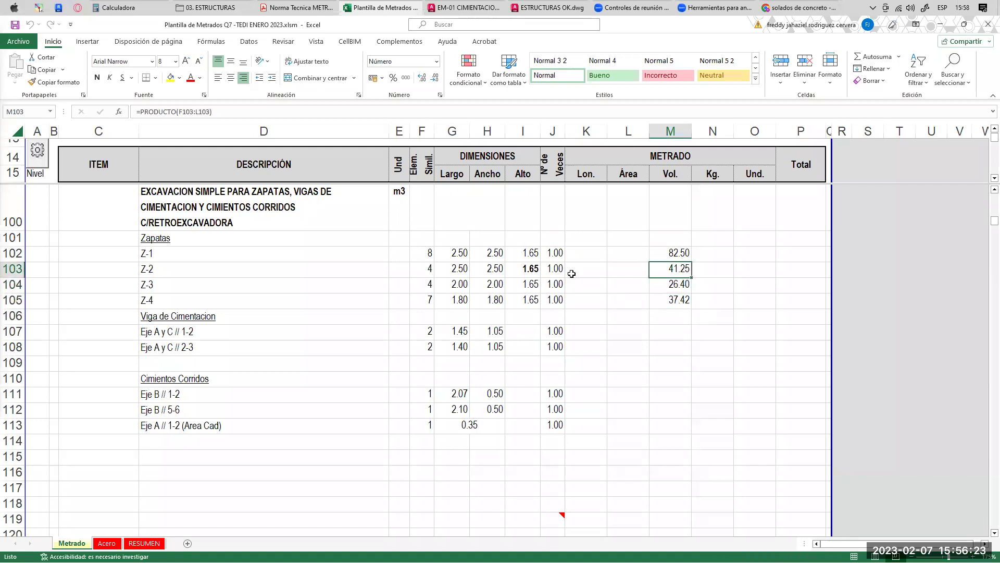
- Remove the bold formatting from the Alto value of Z-2 and highlight the Alto values of all four zapatas
left_click(533, 267)
left_click(97, 78)
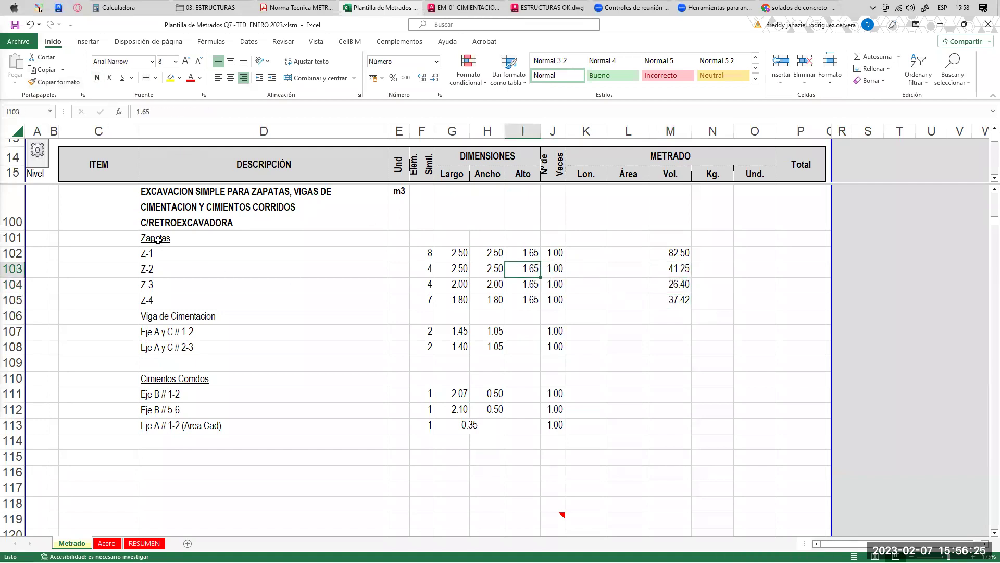
left_click_drag(158, 240, 401, 301)
left_click_drag(523, 254, 520, 301)
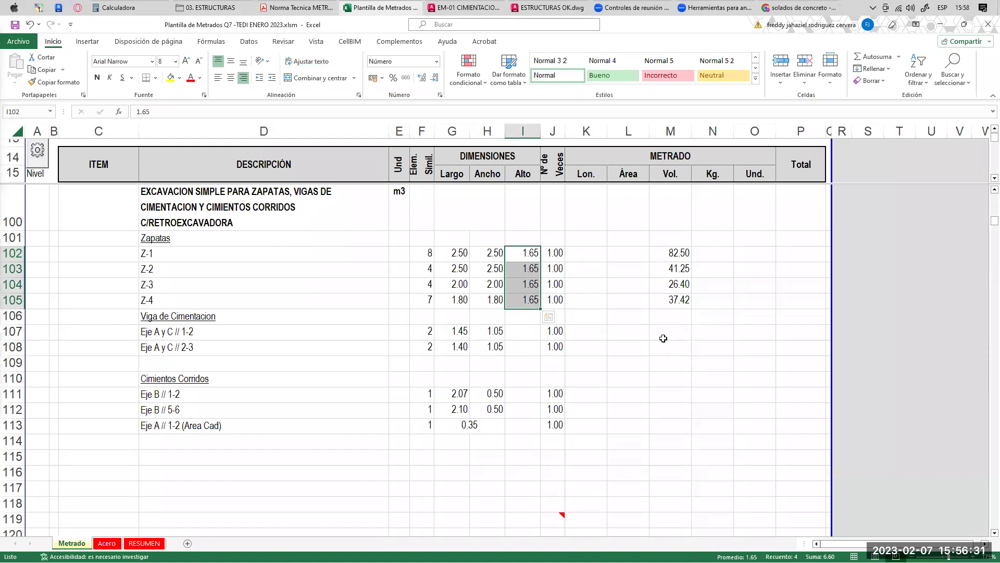
- Select the Alto cell of Eje A y C // 1-2 under Viga de Cimentacion and switch to the EM-01 foundation drawing in AutoCAD
left_click(180, 316)
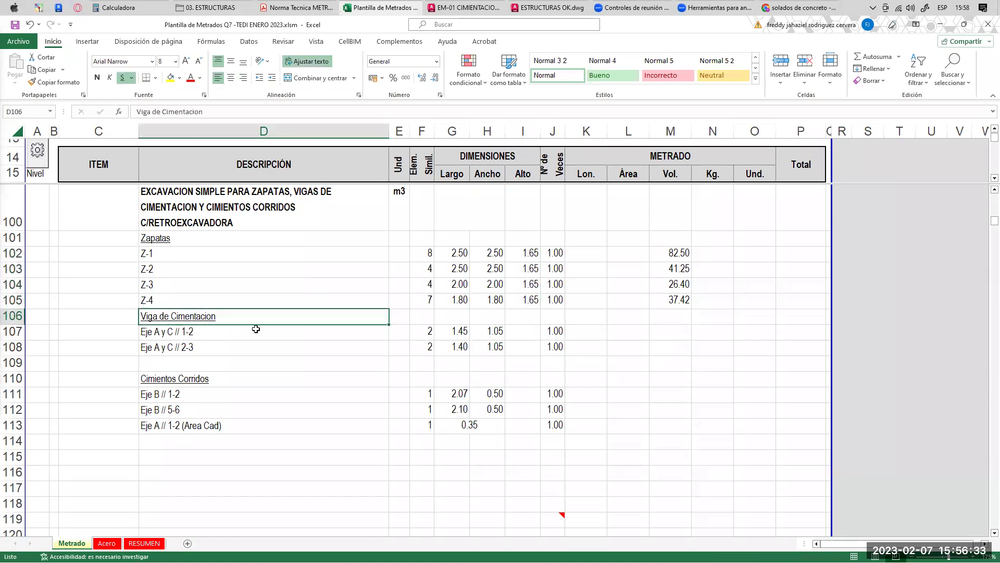
scroll(255, 329, "down", 1)
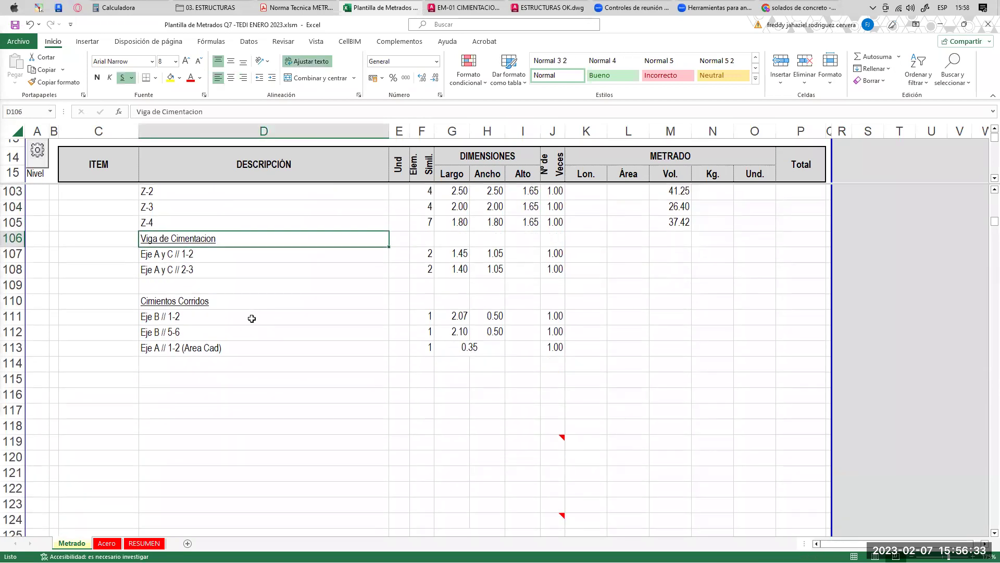
left_click(590, 249)
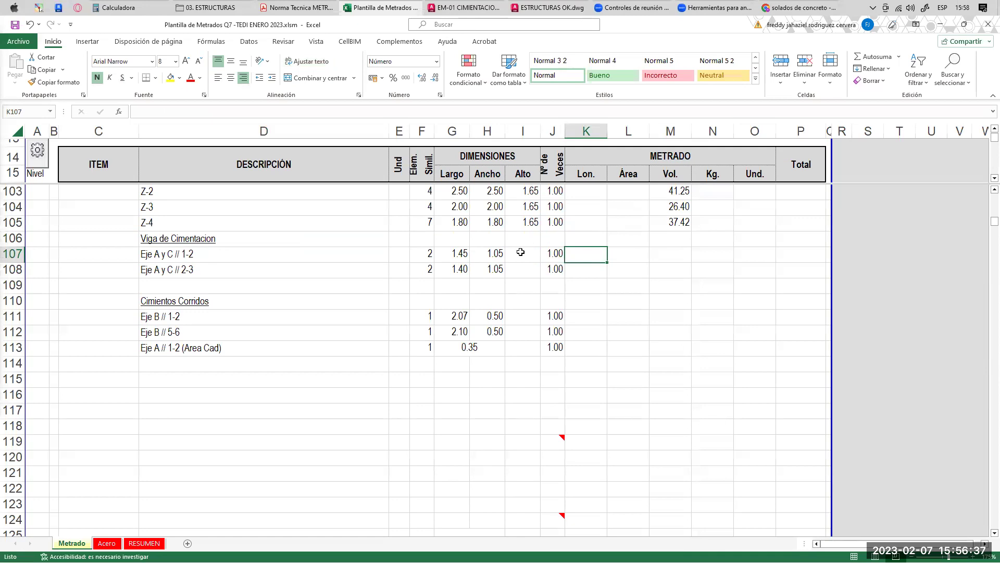
left_click(521, 253)
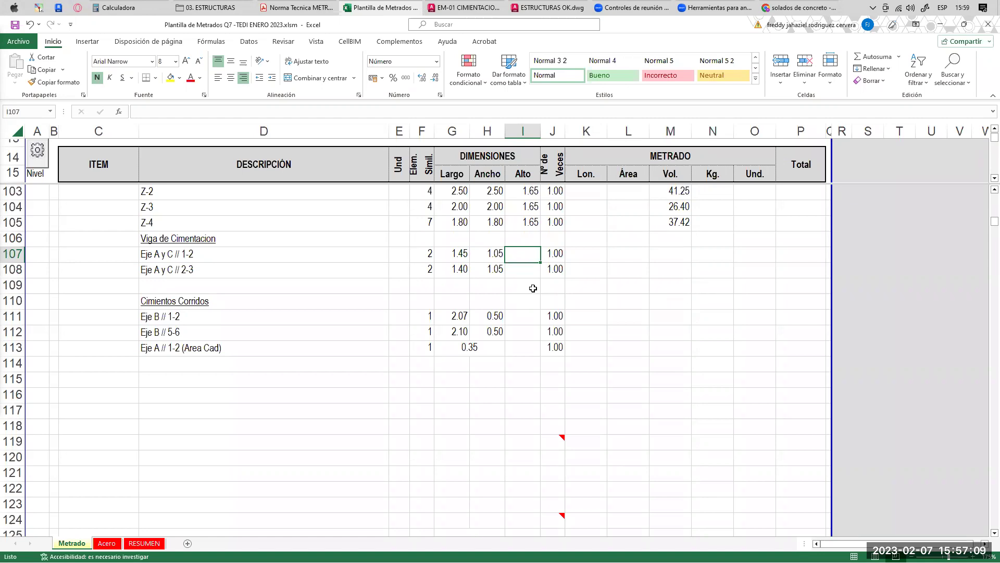
left_click(552, 7)
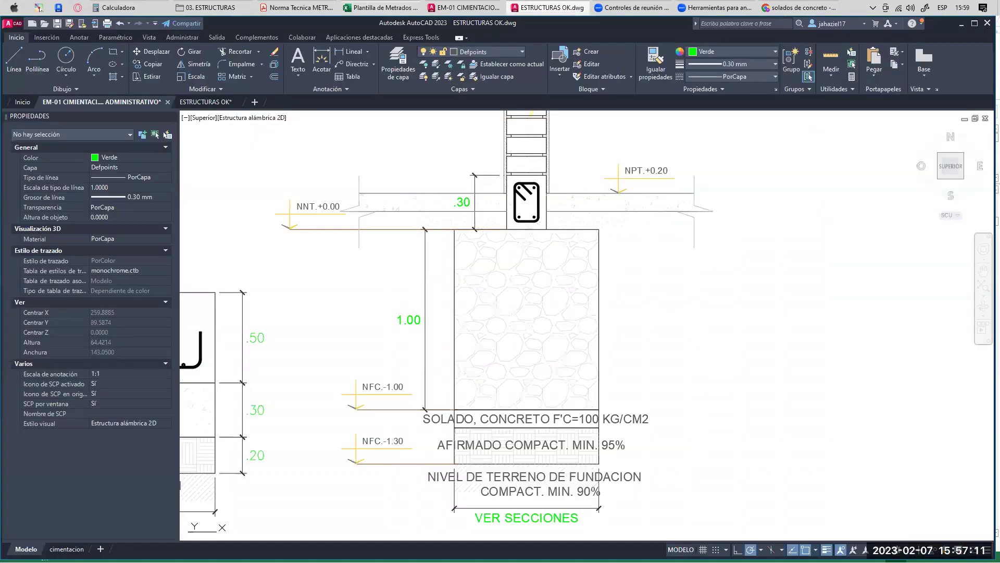
left_click(463, 7)
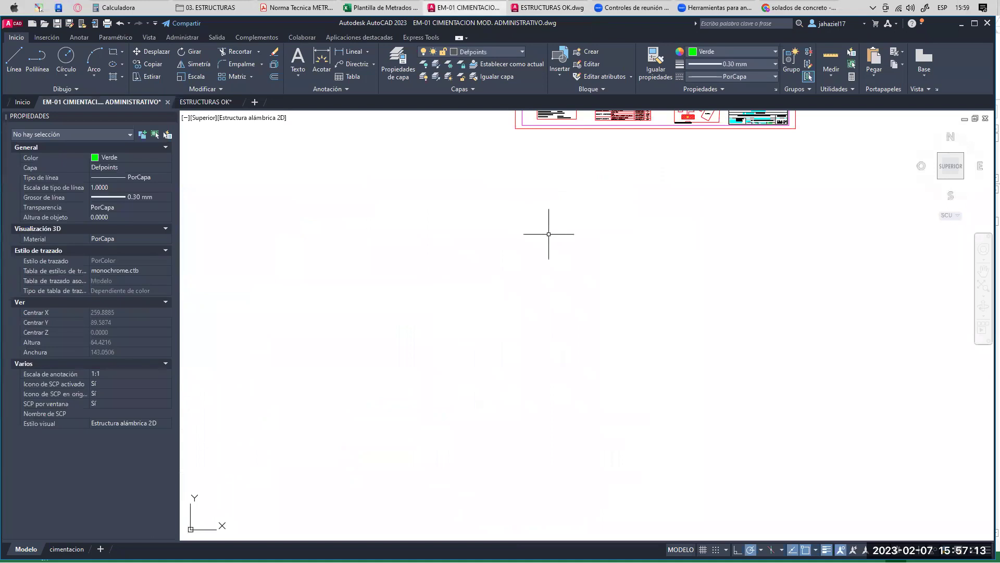
- Add a vertical linear dimension in the Zapata 01 section from the nivel de rasante to the underside of the poliestireno
scroll(565, 145, "up", 8)
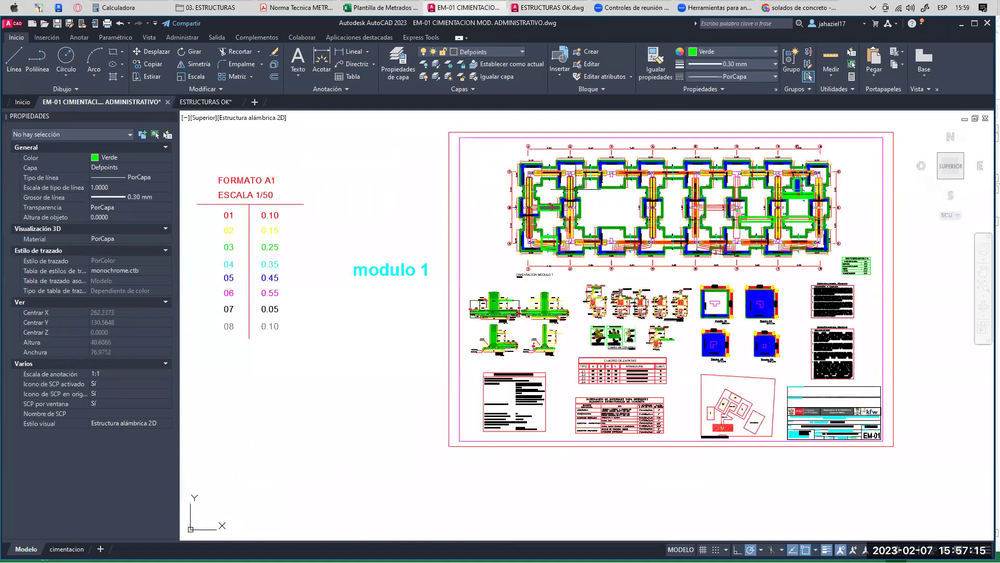
scroll(484, 240, "up", 7)
middle_click_drag(462, 233, 512, 253)
left_click(350, 52)
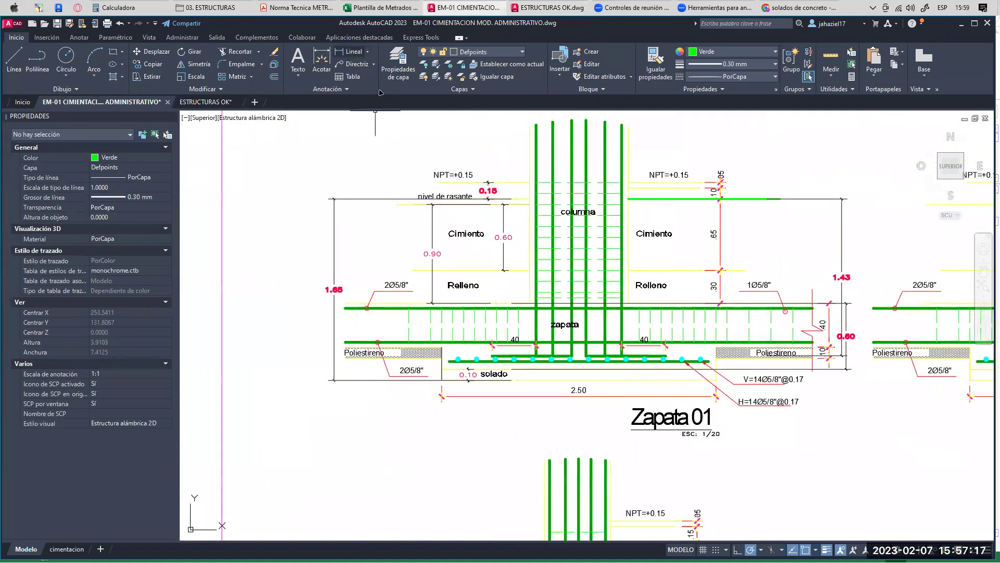
scroll(474, 213, "up", 2)
scroll(489, 218, "up", 4)
left_click(496, 191)
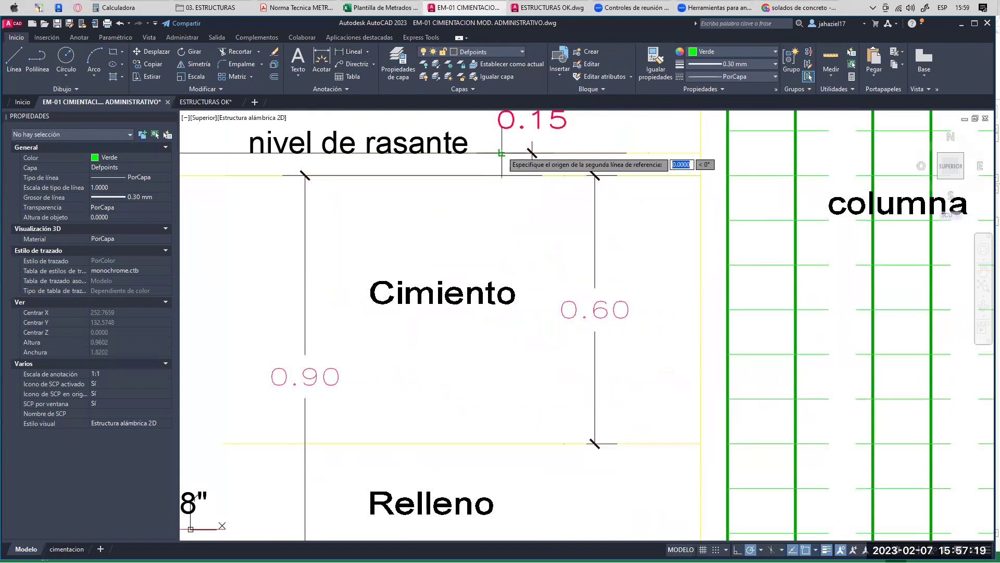
scroll(515, 154, "down", 4)
scroll(453, 250, "up", 5)
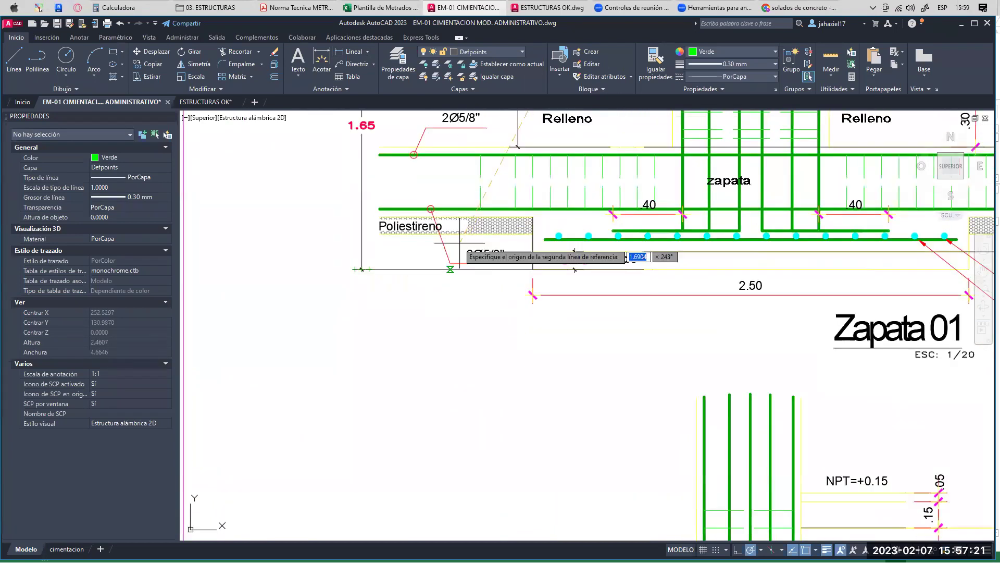
left_click(457, 221)
scroll(434, 245, "down", 5)
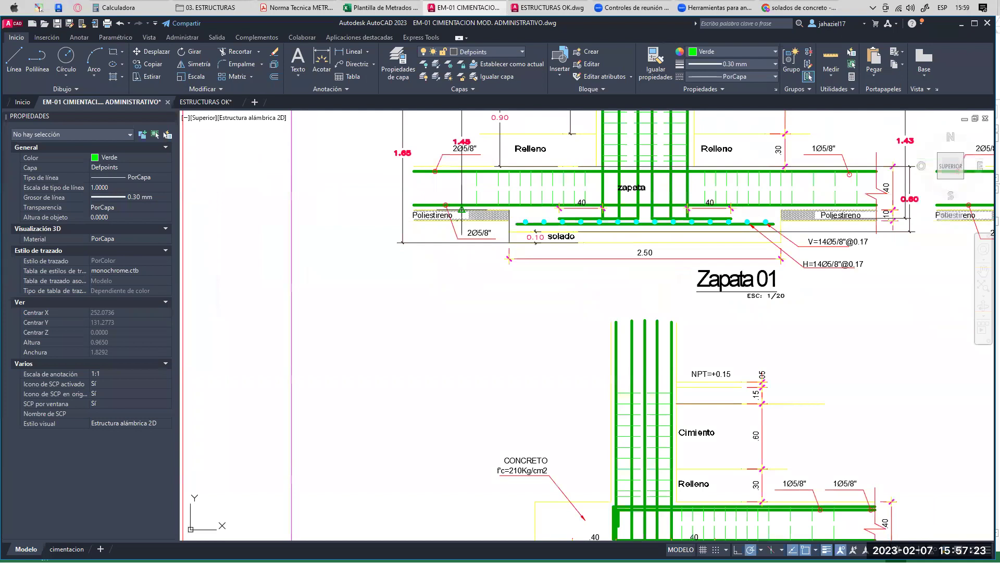
scroll(482, 139, "up", 2)
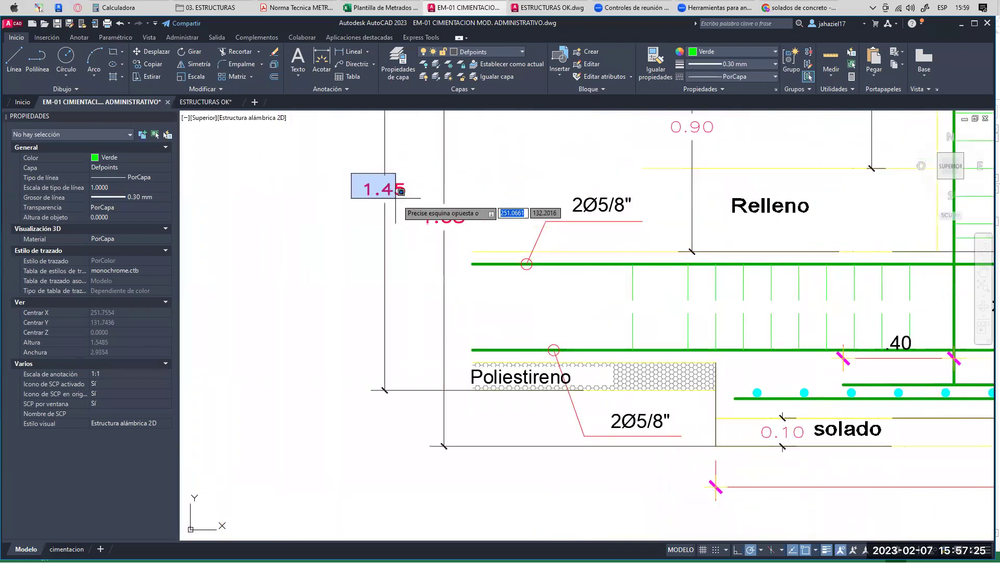
- Add a vertical linear dimension beside Corte p-p from the green ground line to the bottom of the expanded polystyrene
scroll(417, 211, "down", 12)
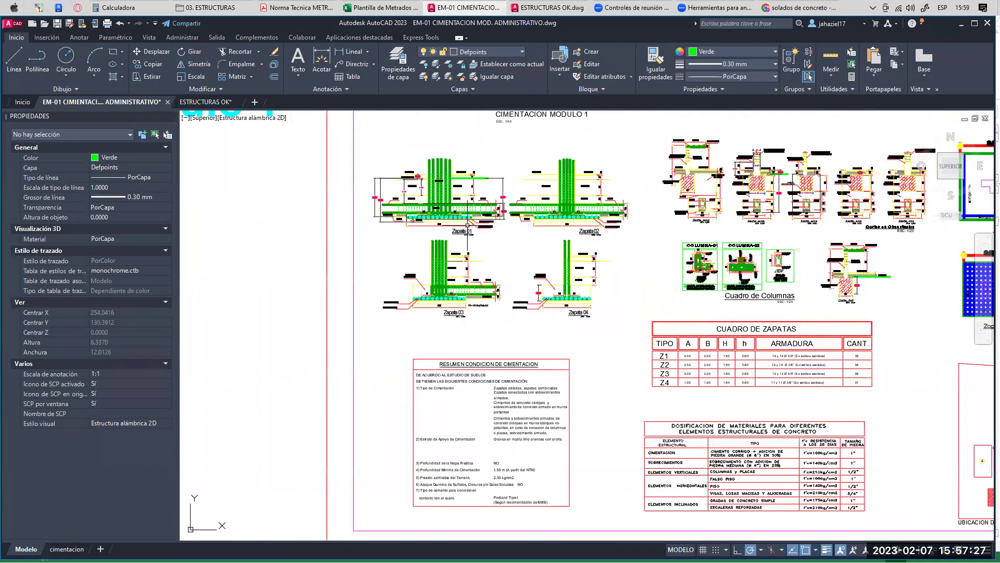
middle_click_drag(594, 276, 417, 354)
scroll(472, 188, "up", 10)
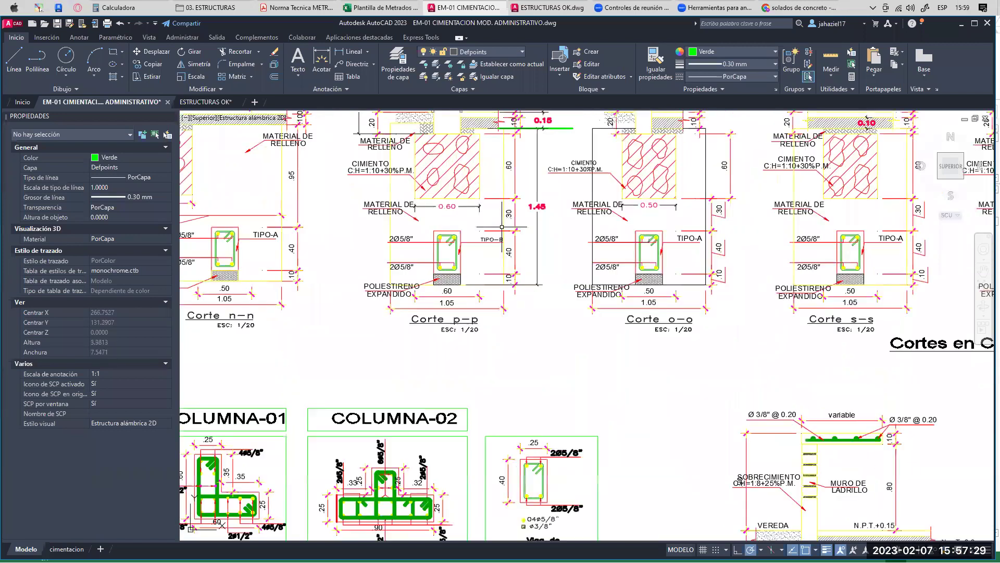
scroll(472, 187, "up", 6)
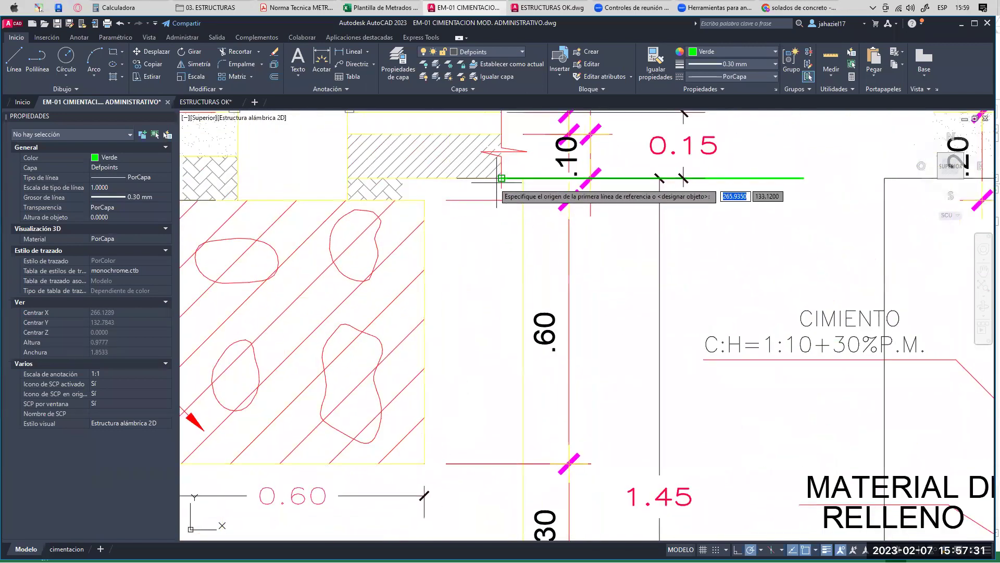
scroll(444, 179, "down", 6)
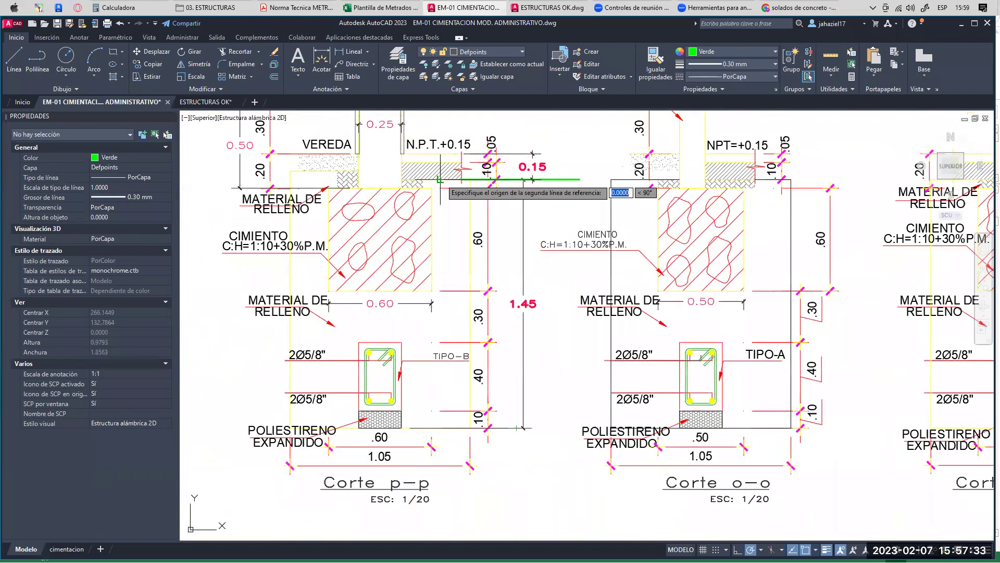
scroll(412, 433, "up", 4)
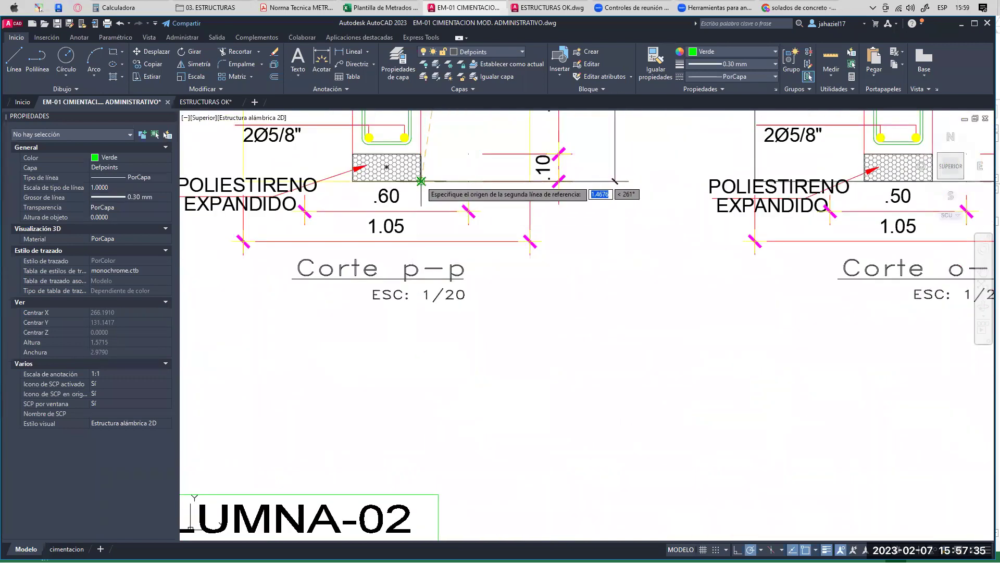
scroll(420, 182, "down", 3)
scroll(437, 208, "down", 2)
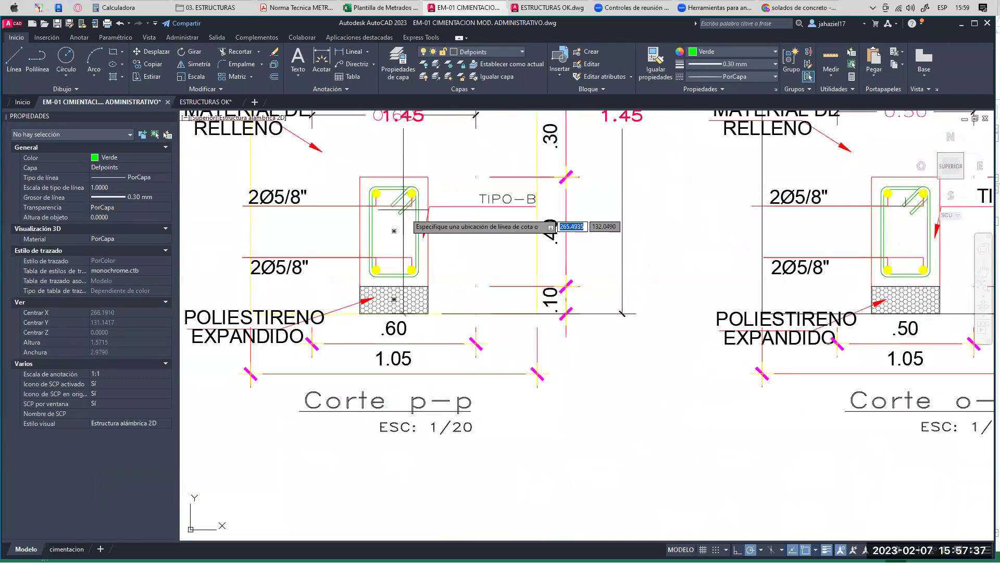
scroll(469, 219, "down", 2)
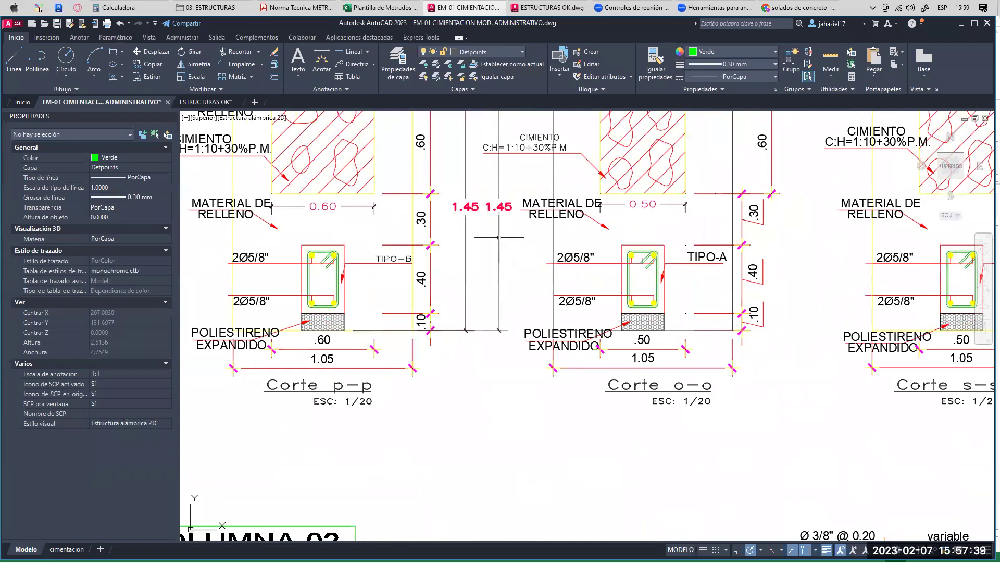
- Delete the older duplicate depth dimension between Corte p-p and Corte o-o
scroll(504, 206, "up", 3)
scroll(503, 206, "up", 2)
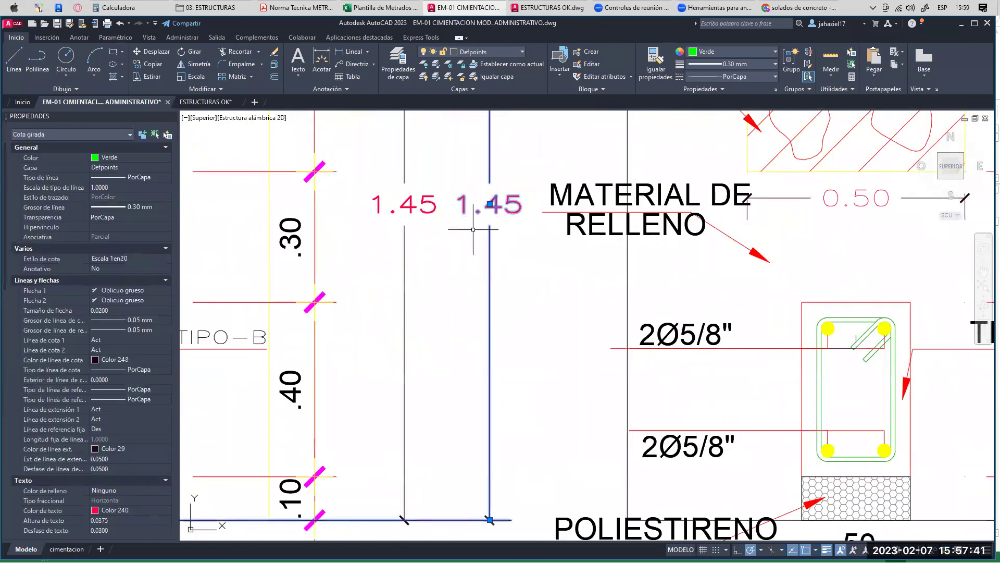
key("Escape")
scroll(472, 230, "down", 3)
- Compare the foundation beam depth dimension at Corte p-p with the depth dimensioned to the poliestireno in the Zapata 01 section
left_click(425, 224)
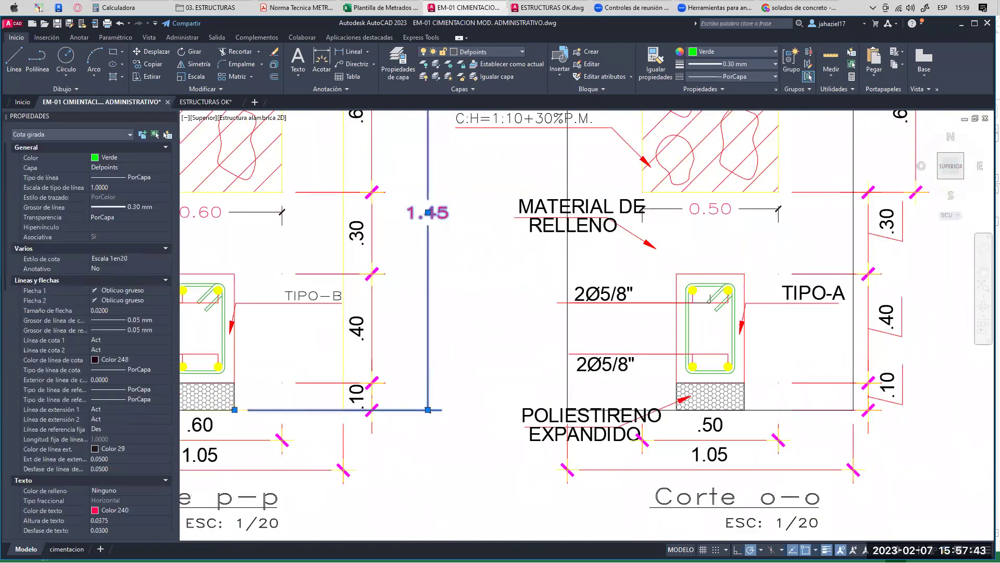
scroll(452, 241, "up", 1)
middle_click_drag(452, 240, 556, 252)
scroll(452, 216, "down", 4)
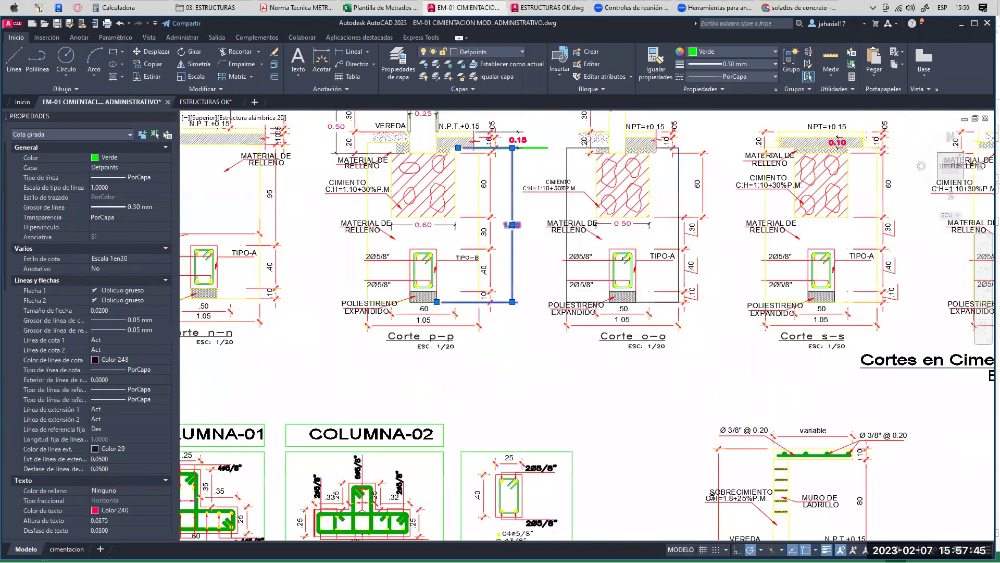
middle_click_drag(468, 185, 612, 265)
scroll(612, 266, "down", 4)
scroll(261, 268, "up", 4)
middle_click_drag(261, 268, 516, 226)
scroll(389, 245, "up", 4)
middle_click_drag(405, 260, 474, 237)
left_click(462, 329)
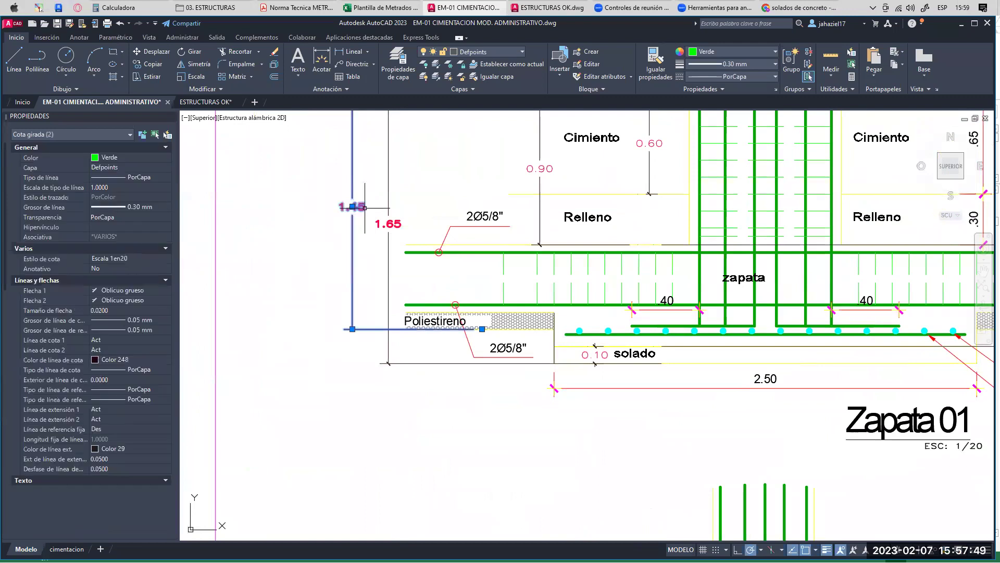
scroll(463, 324, "up", 4)
middle_click_drag(463, 324, 458, 234)
scroll(424, 264, "down", 3)
middle_click_drag(424, 263, 427, 276)
key("Escape")
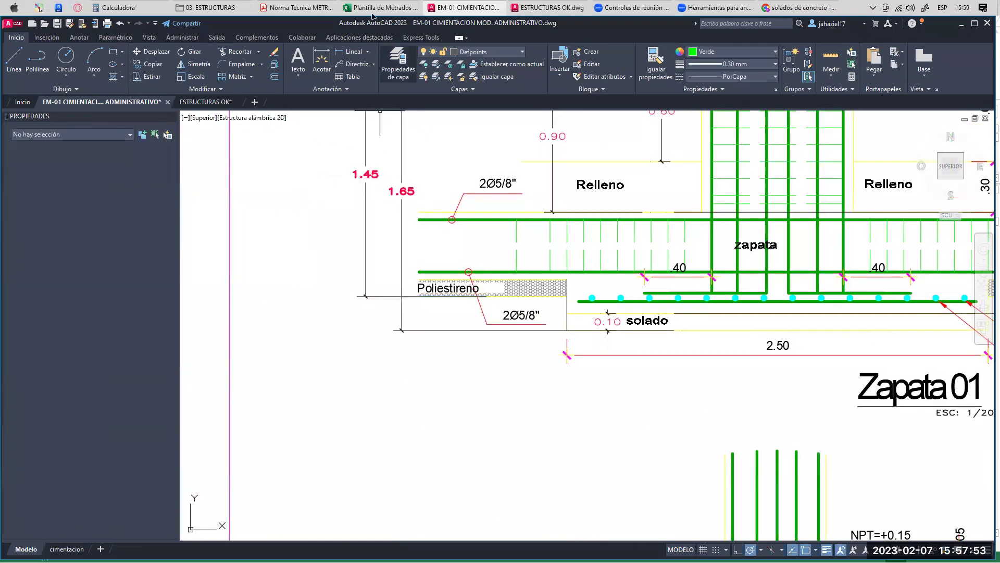
- In the Excel Metrado sheet, enter an Alto of 1.45 for viga Eje A y C // 1-2 and remove its bold formatting
key("alt+Tab")
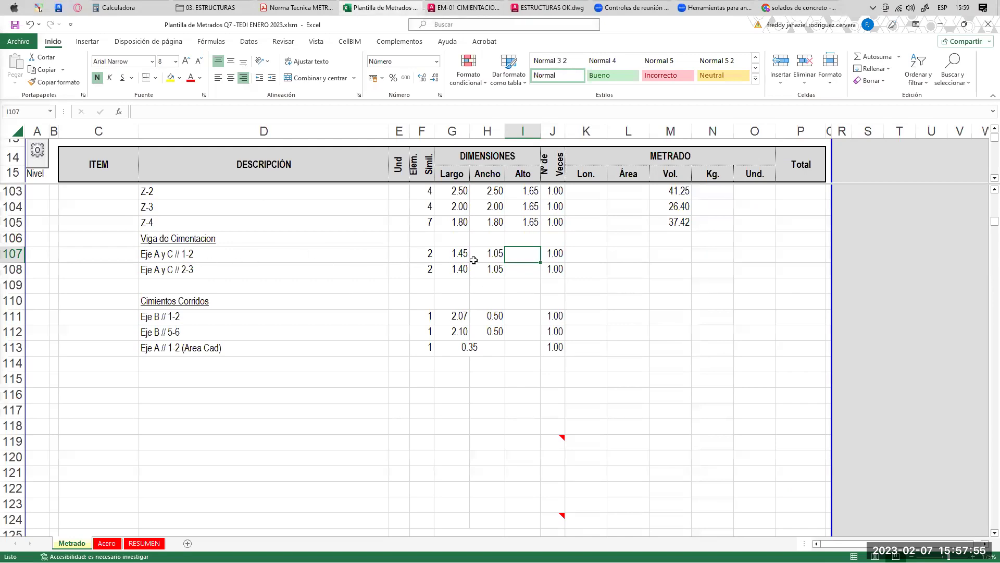
type("1.")
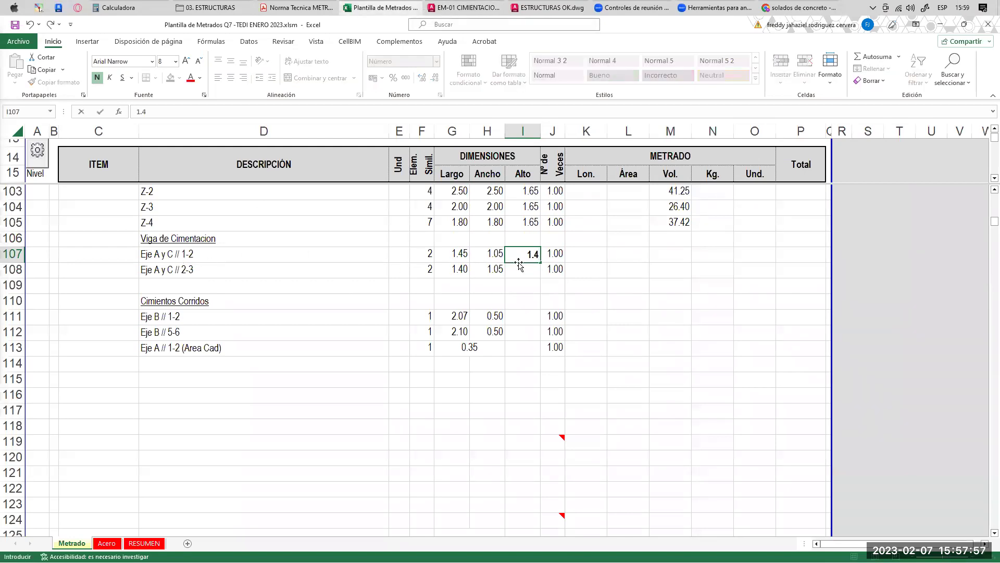
type("45")
key("Return")
key("Up")
left_click(98, 77)
- Select the Alto cell of Eje A y C // 2-3 and start a linear dimension for the depth of Corte n-n in the EM-01 AutoCAD drawing
left_click(530, 270)
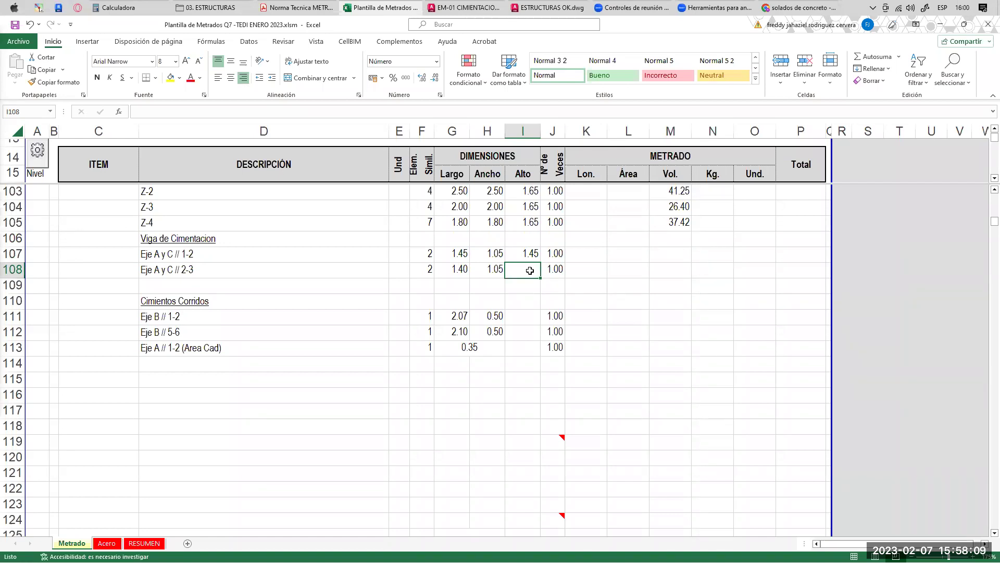
left_click(555, 9)
left_click(471, 8)
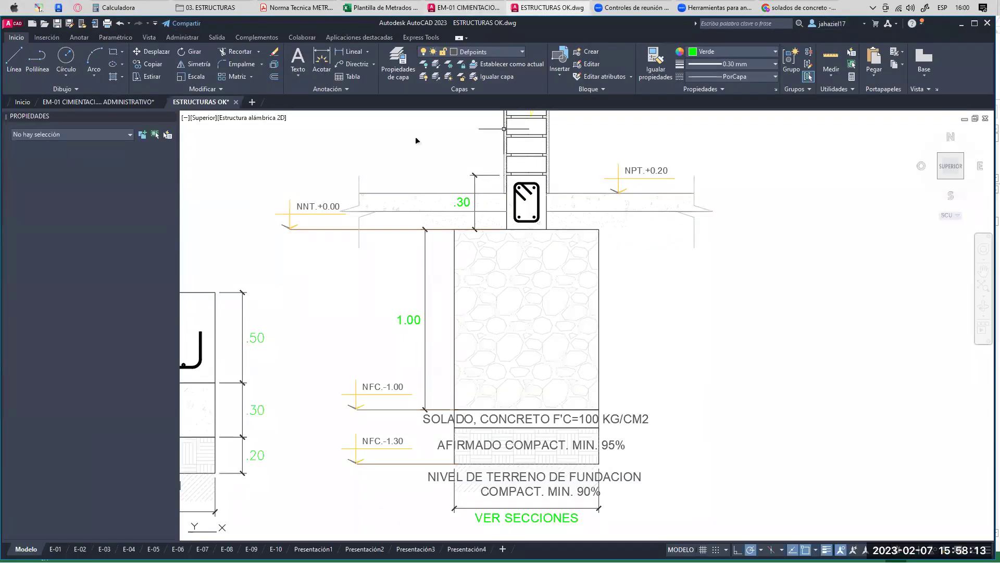
scroll(540, 207, "down", 5)
scroll(620, 196, "down", 3)
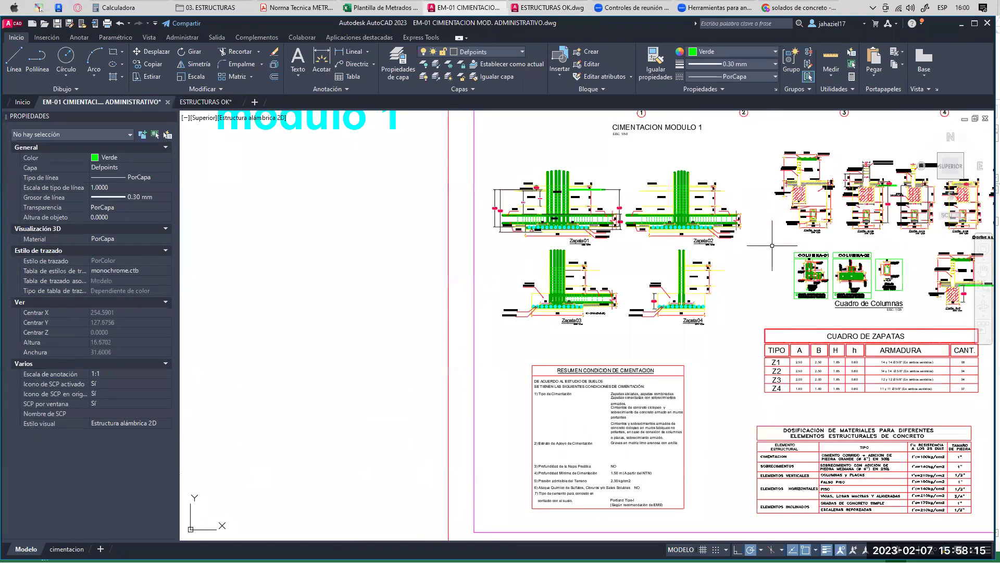
scroll(771, 245, "up", 8)
middle_click_drag(582, 440, 484, 286)
middle_click_drag(510, 190, 517, 266)
scroll(516, 323, "up", 2)
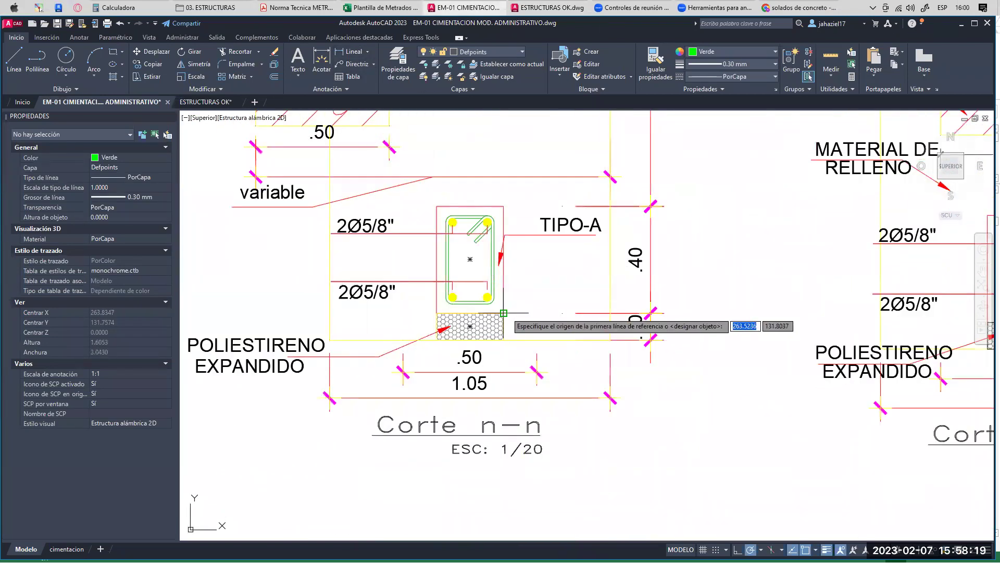
- Dimension the total depth in Corte n-n from the underside of the floor slab to the base of the expanded polystyrene
scroll(497, 273, "down", 4)
scroll(493, 261, "up", 3)
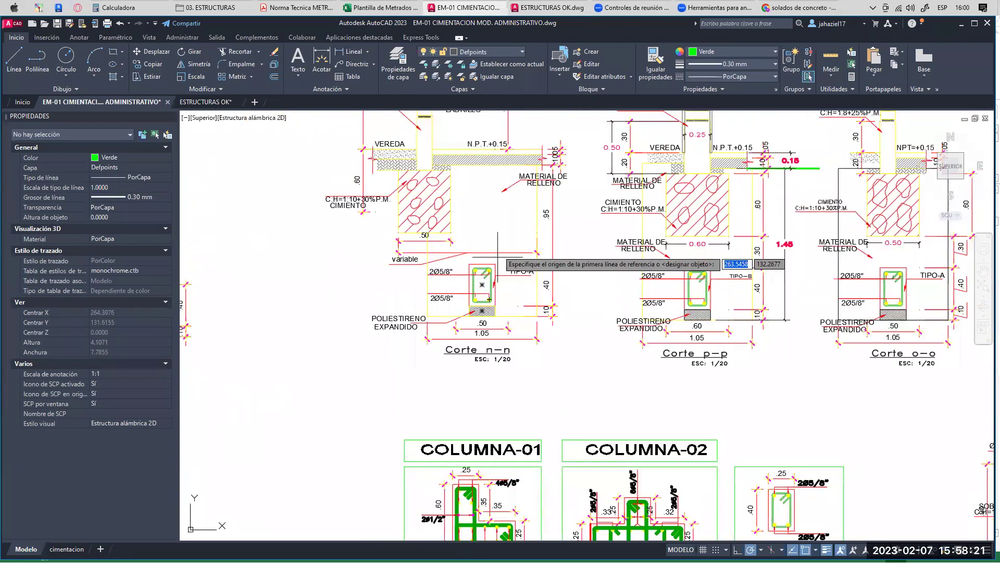
left_click(484, 176)
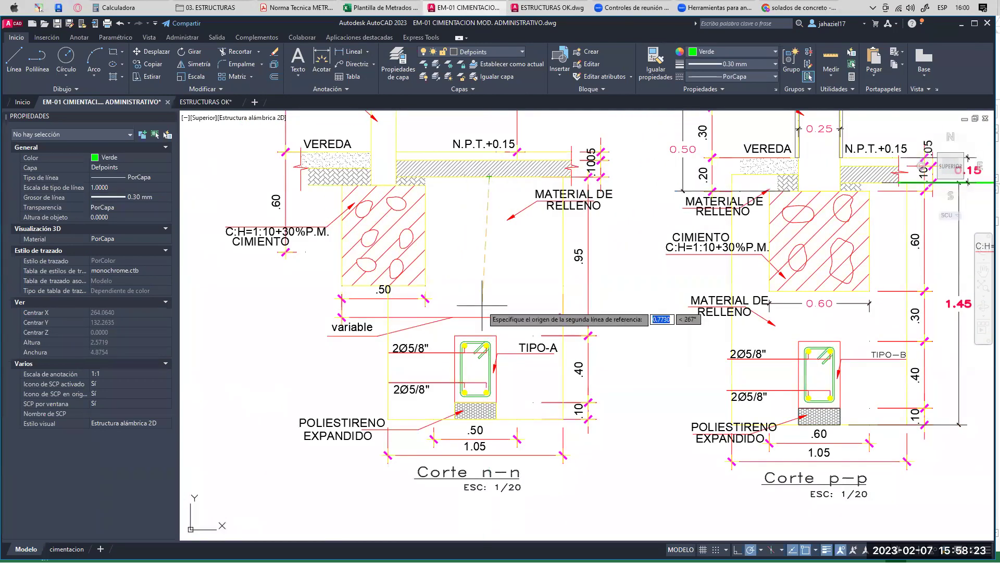
middle_click_drag(510, 369, 480, 260)
scroll(484, 222, "up", 4)
left_click(483, 258)
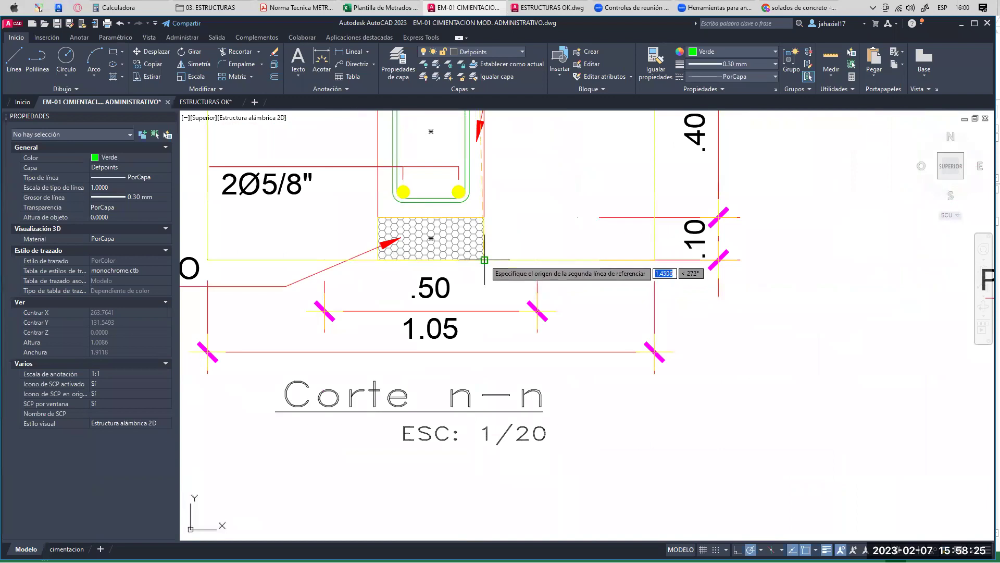
scroll(484, 260, "down", 4)
middle_click_drag(560, 229, 503, 260)
left_click(555, 246)
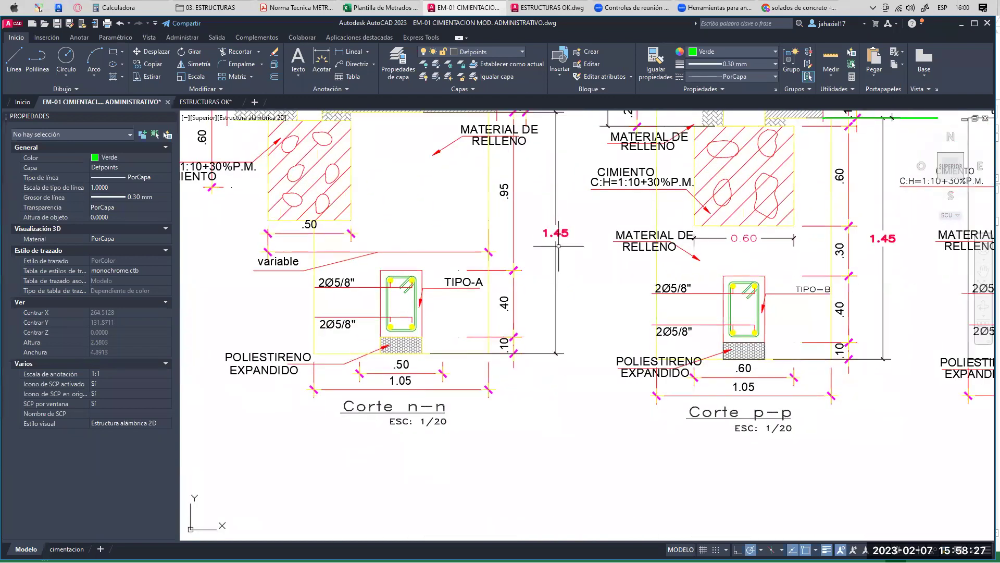
middle_click_drag(558, 237, 466, 238)
mouse_move(583, 263)
middle_mouse_down()
mouse_move(464, 268)
mouse_move(522, 148)
mouse_move(493, 328)
mouse_move(502, 211)
middle_mouse_up()
key("space")
scroll(517, 198, "up", 5)
left_click(510, 163)
scroll(510, 163, "down", 5)
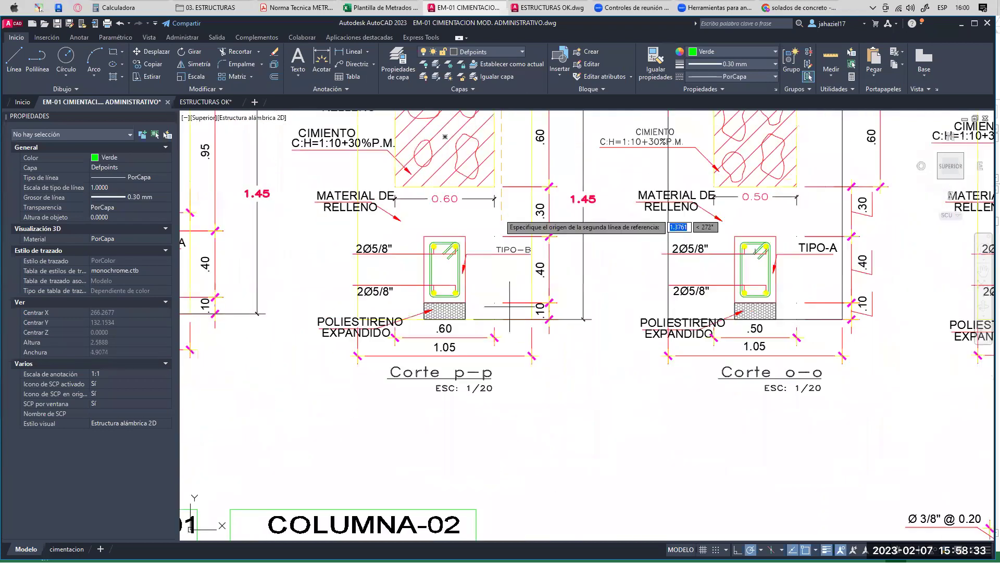
scroll(510, 304, "up", 4)
left_click(465, 318)
scroll(465, 319, "down", 6)
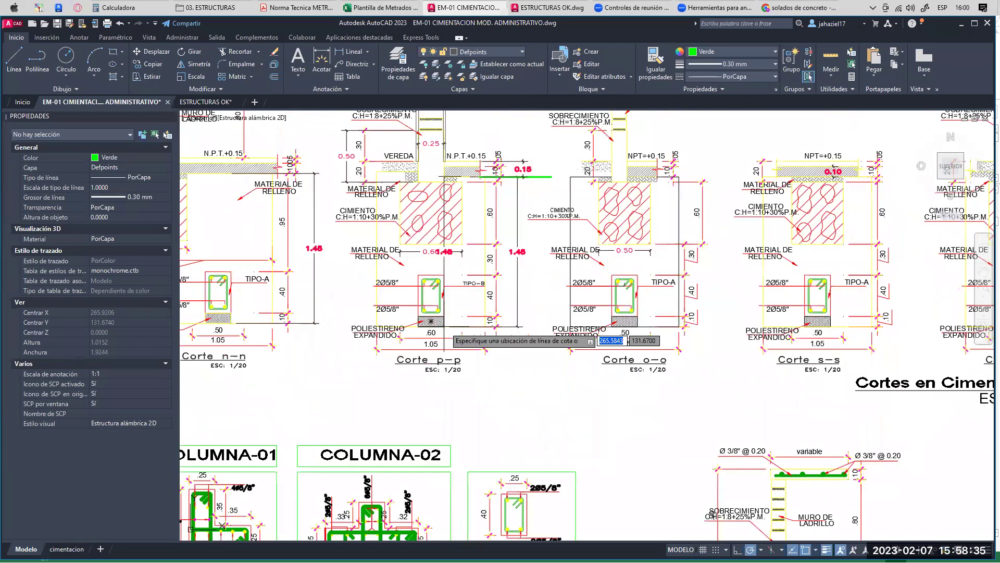
scroll(521, 333, "up", 4)
scroll(454, 283, "down", 6)
scroll(527, 347, "up", 4)
- Dimension the total depth in Corte o-o from the floor slab's underside down to the polystyrene base
middle_click_drag(577, 268, 540, 335)
middle_click_drag(536, 233, 533, 285)
key("space")
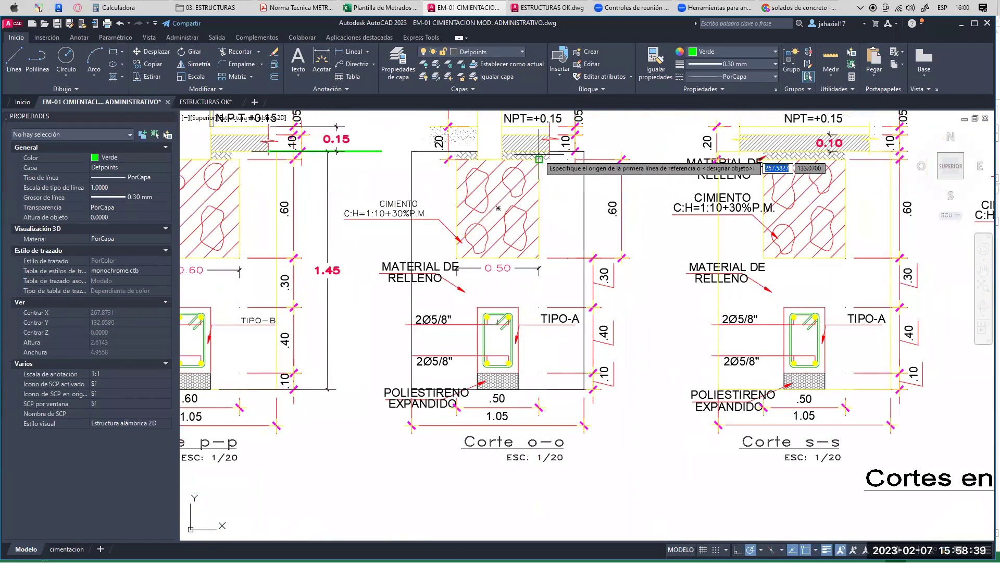
left_click(539, 159)
middle_click_drag(520, 389, 519, 266)
left_click(518, 265)
middle_click_drag(613, 249, 563, 307)
left_click(593, 306)
- Add a vertical dimension in Corte s-s from the slab's underside to the bottom of the polystyrene layer
mouse_move(734, 300)
middle_mouse_down()
mouse_move(707, 321)
mouse_move(510, 369)
mouse_move(504, 398)
mouse_move(500, 386)
middle_mouse_up()
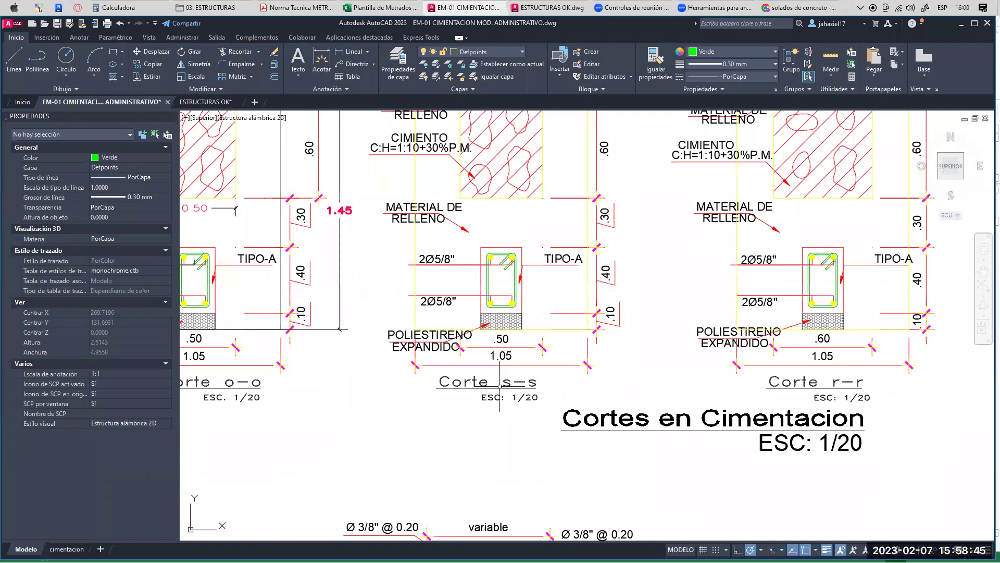
key("space")
middle_click_drag(529, 161, 523, 255)
scroll(539, 206, "up", 2)
left_click(533, 182)
middle_click_drag(510, 375, 509, 282)
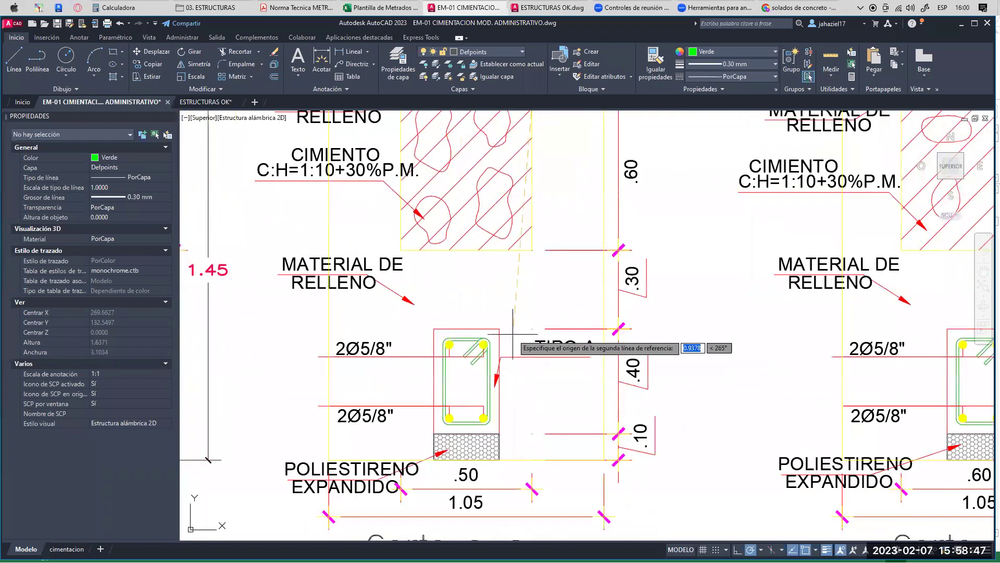
scroll(512, 334, "down", 3)
left_click(485, 312)
middle_click_drag(575, 282, 539, 314)
left_click(520, 309)
- Add the total depth dimension in Corte r-r, from the slab's underside to the polystyrene base
scroll(528, 301, "up", 2)
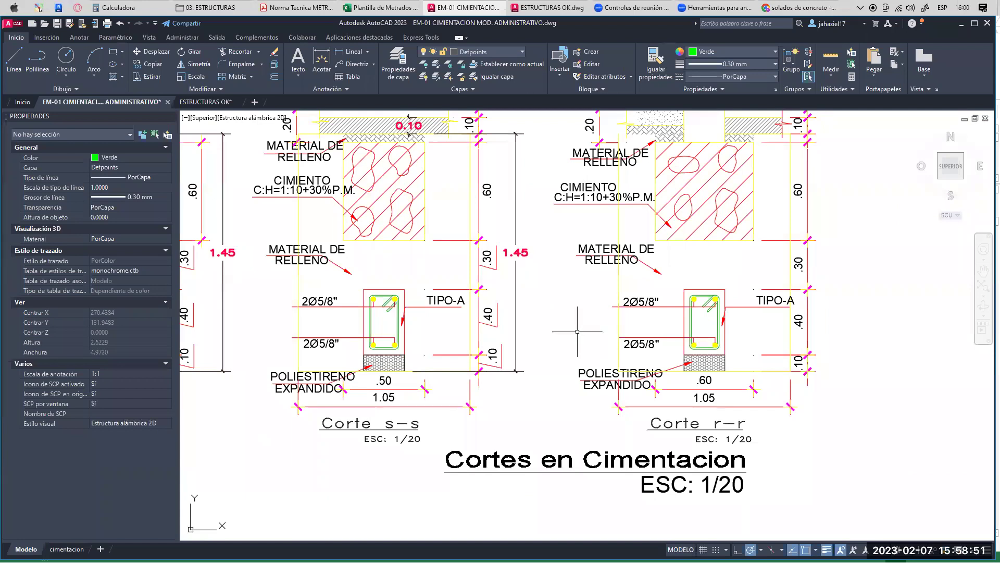
scroll(568, 354, "down", 3)
scroll(603, 252, "up", 3)
scroll(591, 223, "up", 2)
key("space")
left_click(596, 216)
scroll(565, 433, "up", 4)
middle_click_drag(565, 433, 568, 333)
left_click(570, 381)
scroll(570, 381, "down", 5)
left_click(634, 354)
- Review the depth dimensions across the row of foundation sections
scroll(633, 348, "up", 2)
middle_click_drag(633, 347, 607, 302)
mouse_move(518, 380)
middle_mouse_down()
mouse_move(559, 246)
mouse_move(538, 253)
mouse_move(678, 254)
middle_mouse_up()
middle_click_drag(580, 264, 654, 252)
middle_click_drag(430, 251, 663, 289)
middle_click_drag(433, 288, 572, 279)
middle_click_drag(440, 270, 682, 285)
middle_click_drag(310, 281, 688, 279)
scroll(667, 271, "down", 5)
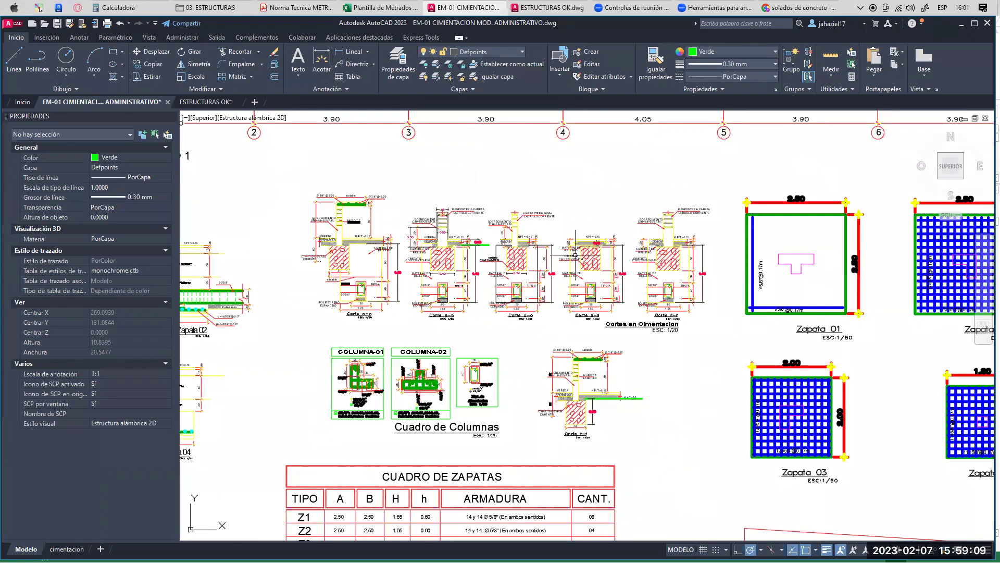
- Close the ESTRUCTURAS OK drawing
left_click(219, 105)
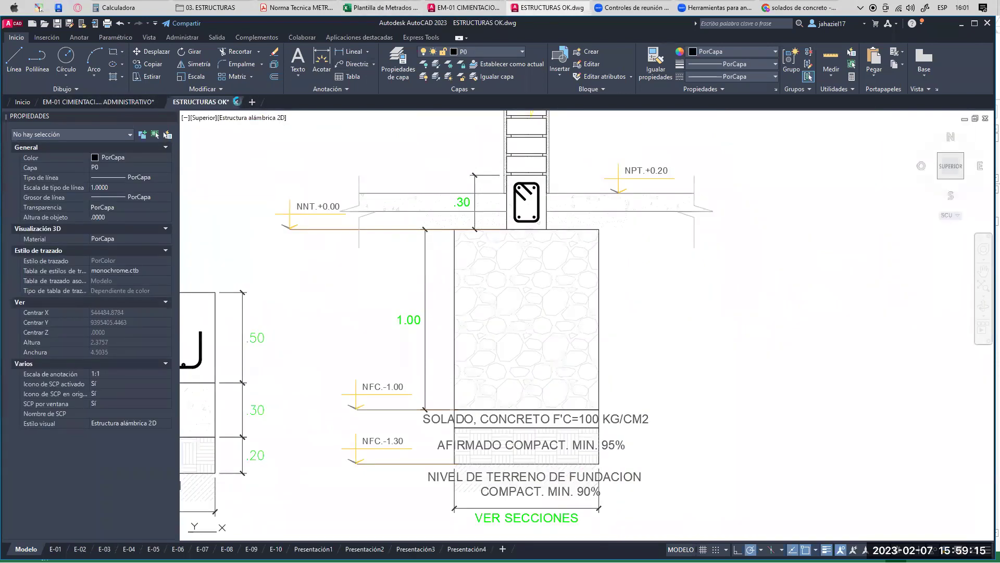
left_click(235, 102)
left_click(532, 315)
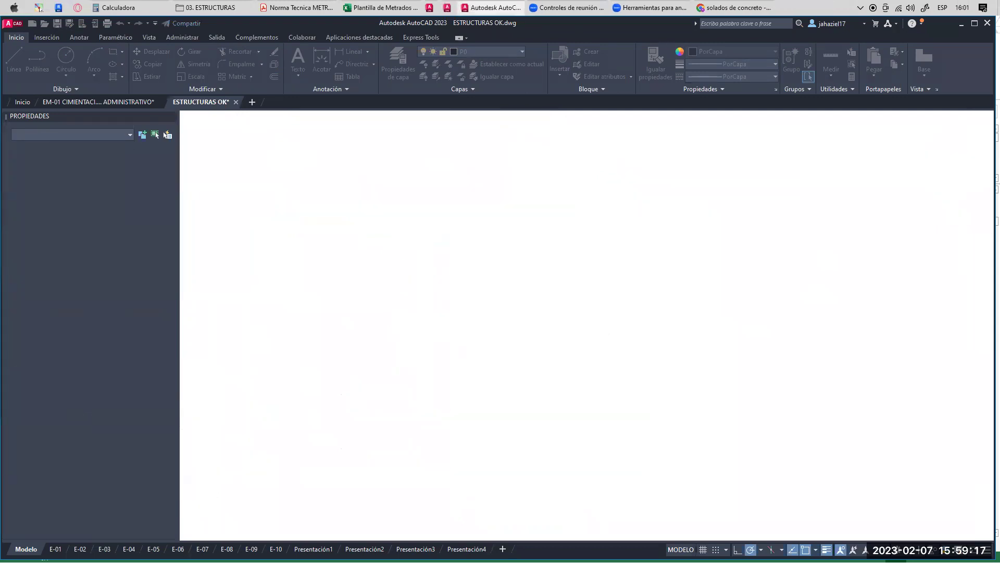
- Switch to the Excel takeoff workbook and set the Alto of foundation beam Eje A y C // 2-3 to 1.45
left_click(386, 8)
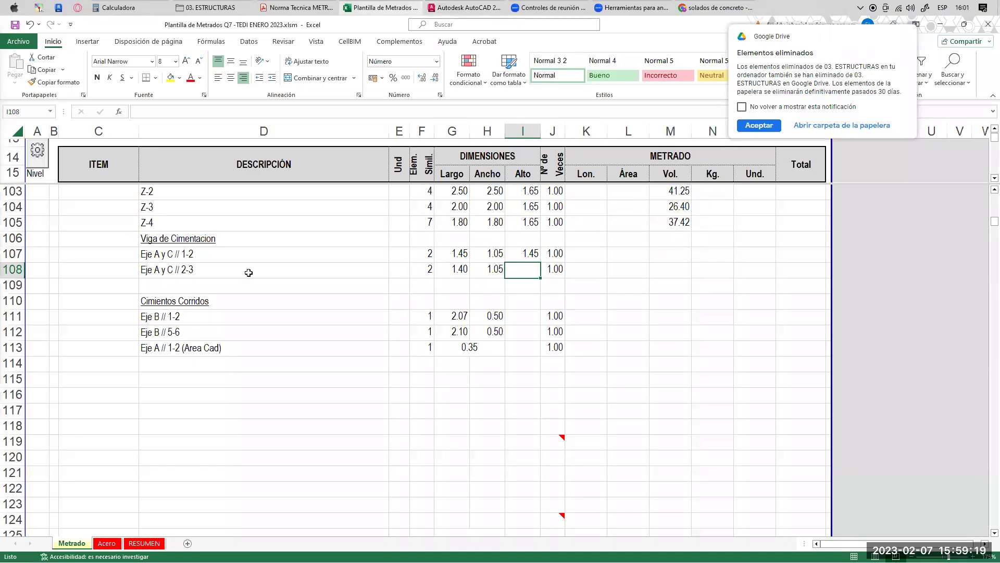
type("1.45")
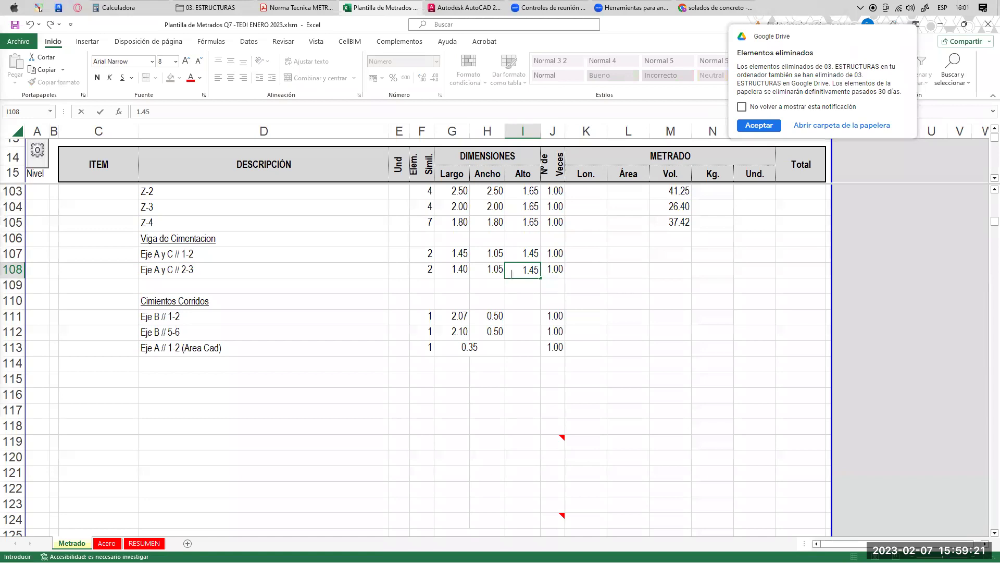
key("Return")
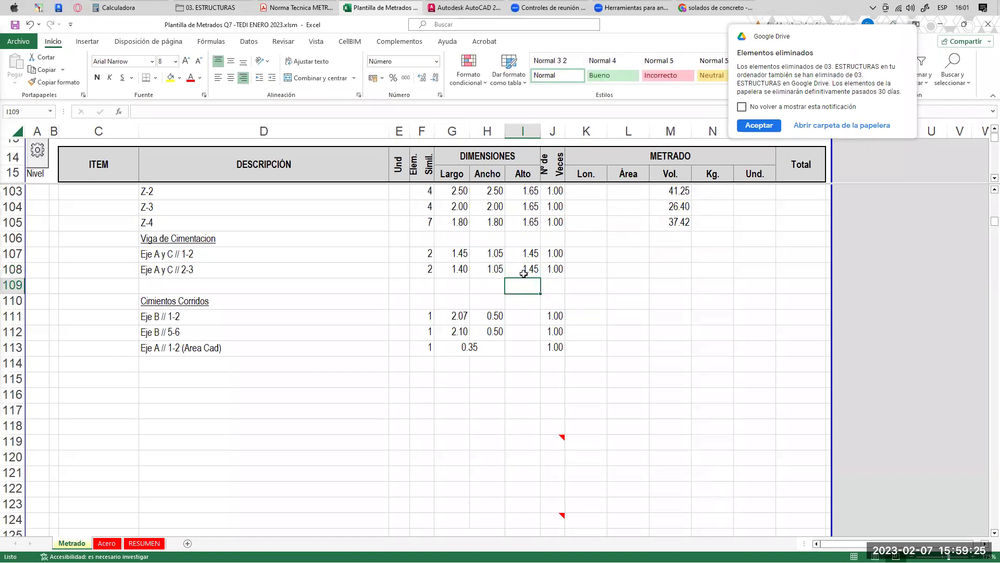
left_click_drag(187, 256, 538, 279)
left_click(526, 269)
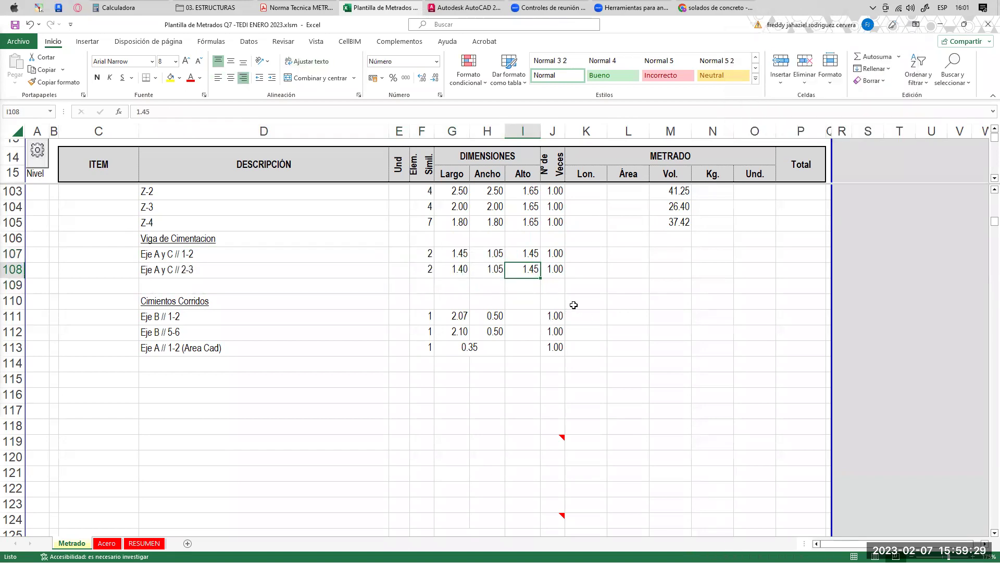
- Select the Alto cell of Eje B // 1-2 under Cimientos Corridos
left_click(195, 305)
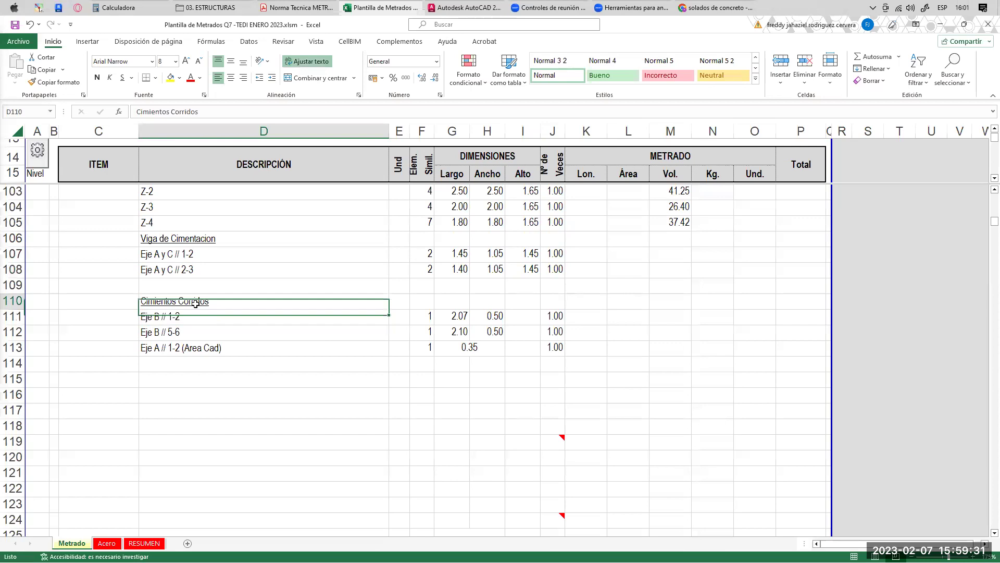
left_click(519, 319)
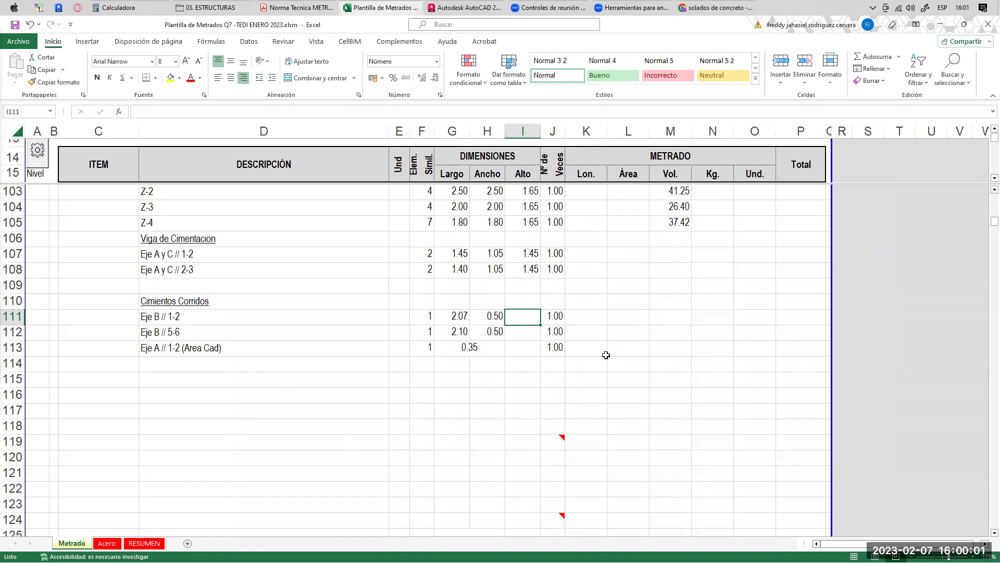
left_click(537, 343)
left_click(530, 316)
- Switch to AutoCAD and locate the strip footing section Corte t-t in the EM-01 foundation drawing
left_click(474, 14)
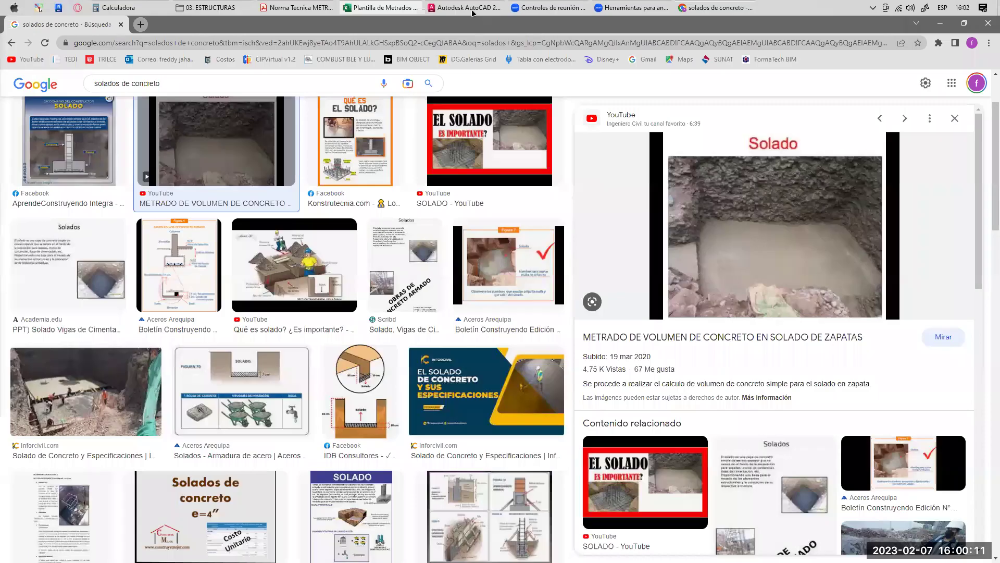
scroll(473, 265, "down", 4)
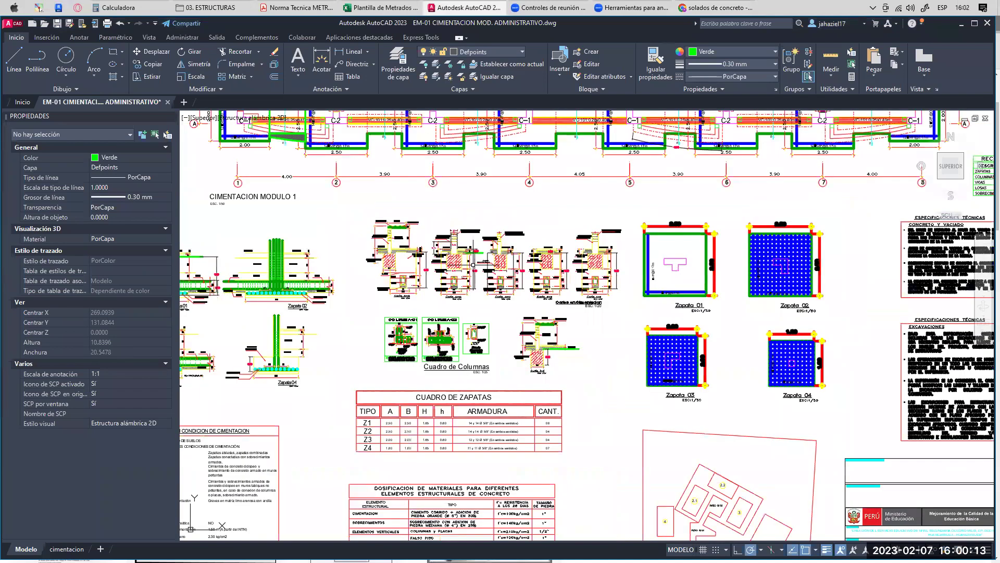
scroll(586, 290, "up", 6)
middle_click_drag(653, 269, 525, 228)
scroll(489, 386, "up", 4)
middle_click_drag(490, 386, 482, 409)
scroll(471, 377, "up", 2)
scroll(486, 320, "down", 3)
scroll(616, 328, "up", 3)
middle_click_drag(712, 181, 628, 203)
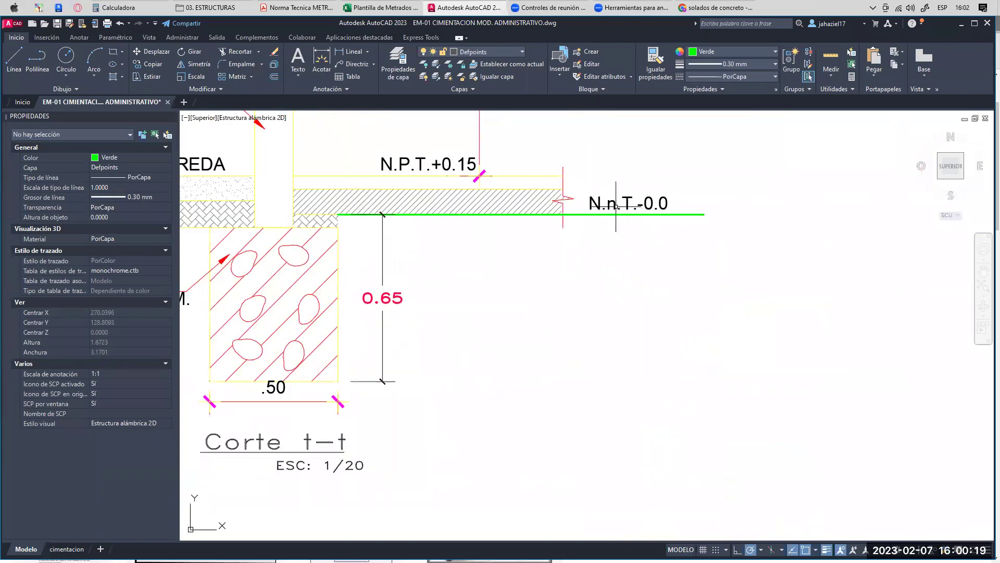
- Examine the depth dimension of the footing in Corte t-t, measured from the N.n.T. ground line to the footing base
left_click(628, 203)
left_click(579, 214)
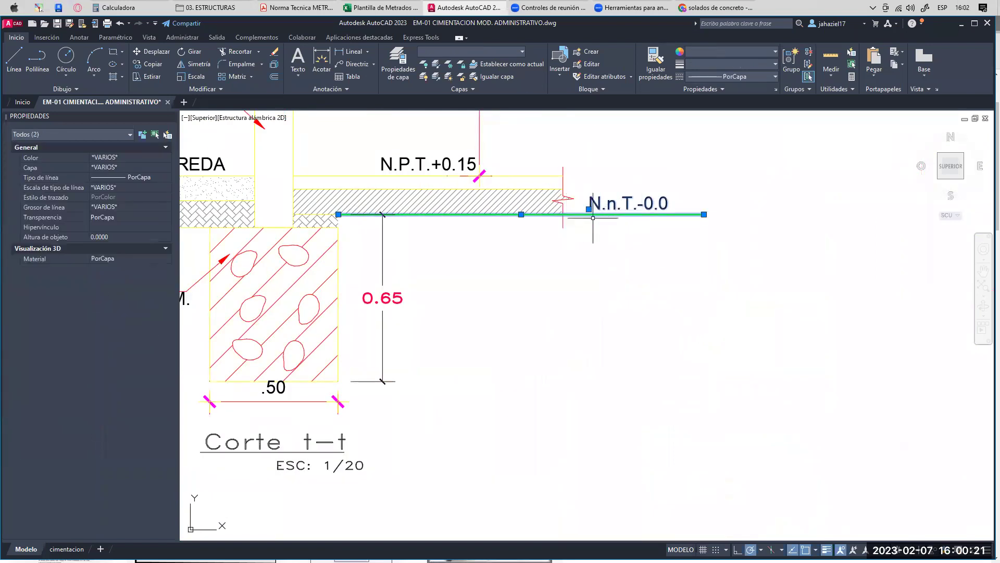
middle_click_drag(430, 218, 498, 177)
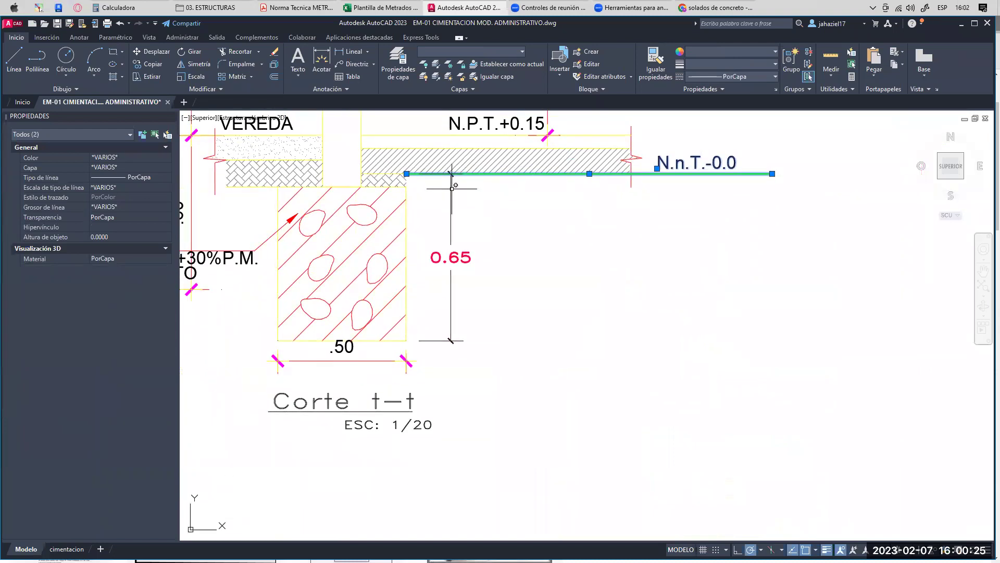
middle_click_drag(429, 310, 491, 203)
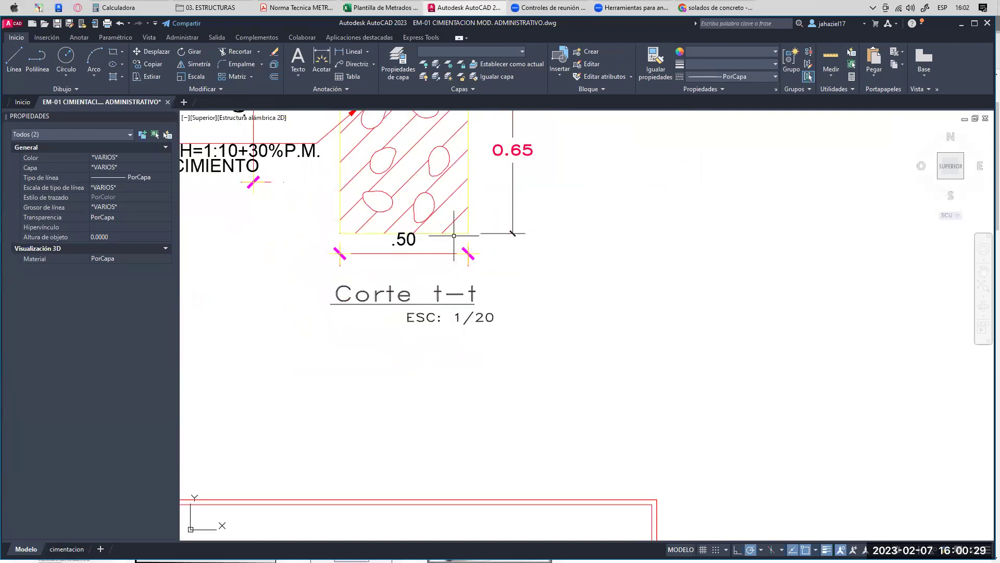
middle_click_drag(466, 236, 473, 268)
left_click(514, 220)
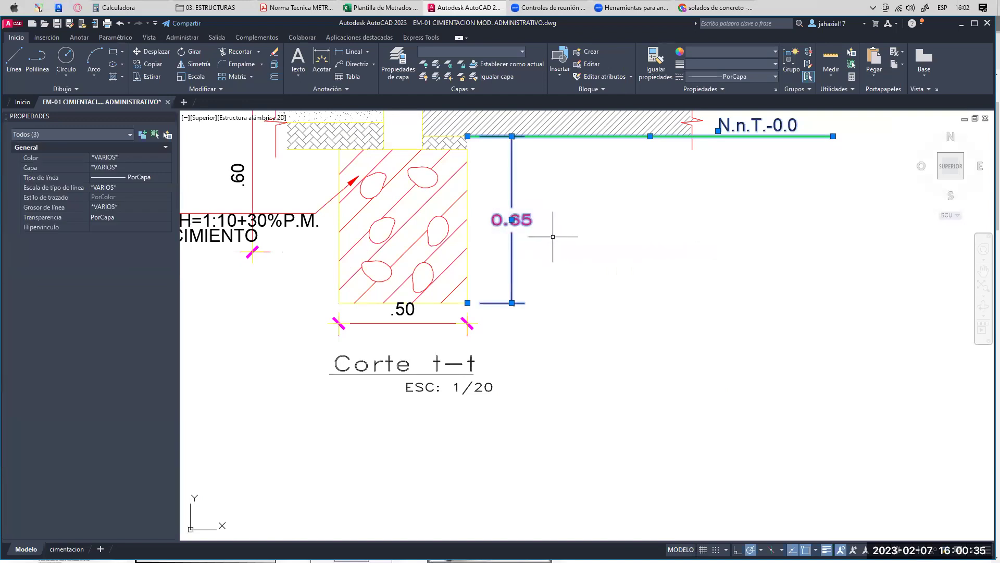
- Return to the Excel takeoff and set the Alto of all three Cimientos Corridos rows to 0.65
left_click(376, 10)
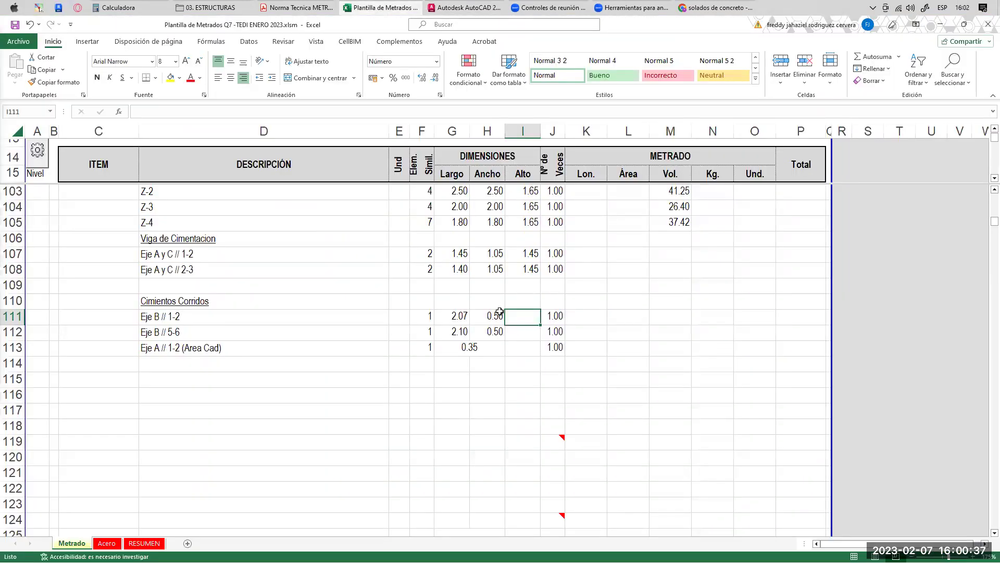
type("0.65")
key("Return")
type("0.65")
key("Return")
type("0.65")
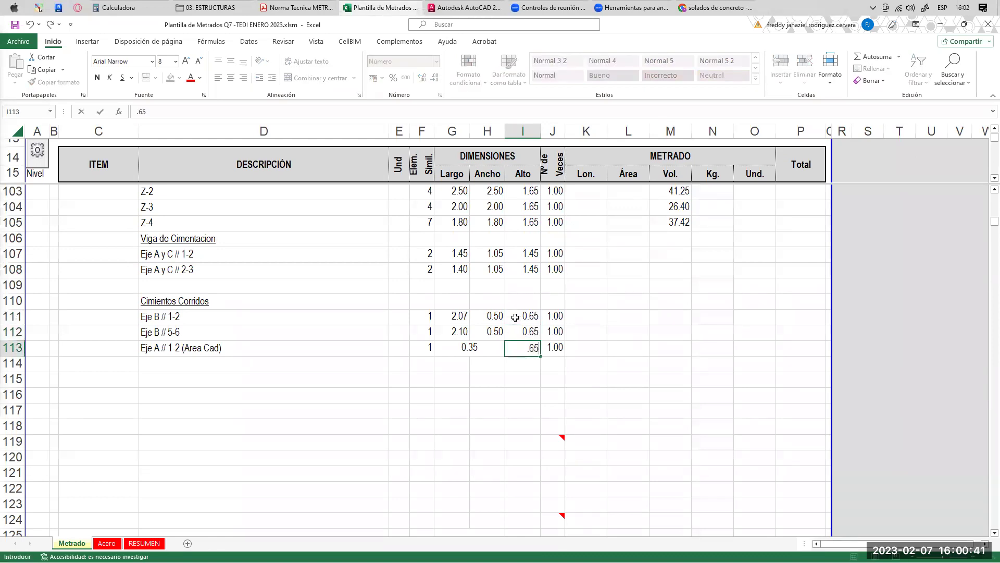
key("Return")
- Calculate the Vol. of both Viga de Cimentacion rows with =PRODUCTO(F107:L107) and =PRODUCTO(F108:L108)
left_click(672, 255)
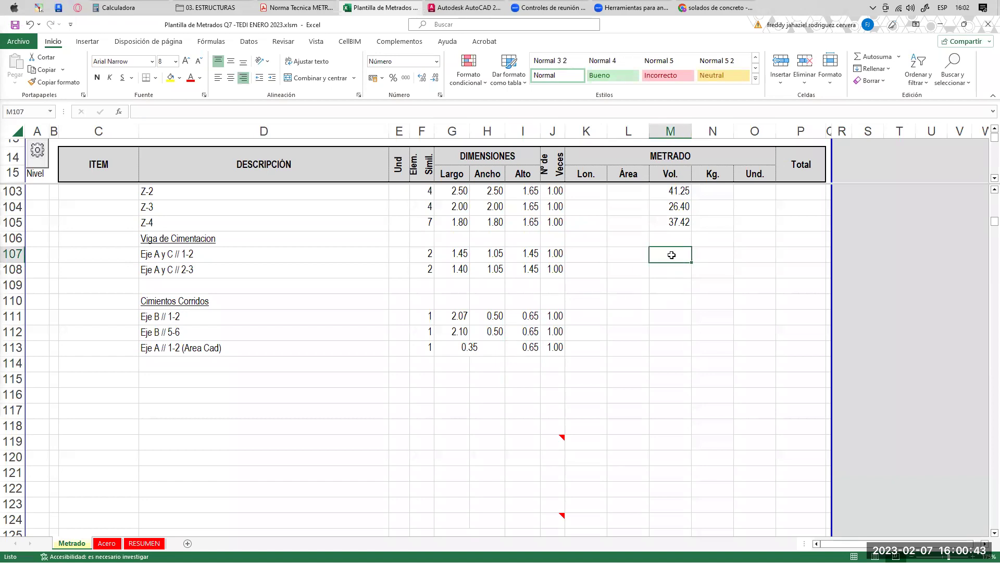
type("=PRODUCTO(F107:L107)")
left_click(669, 265)
type("=PRODUCTO(F108:L108)")
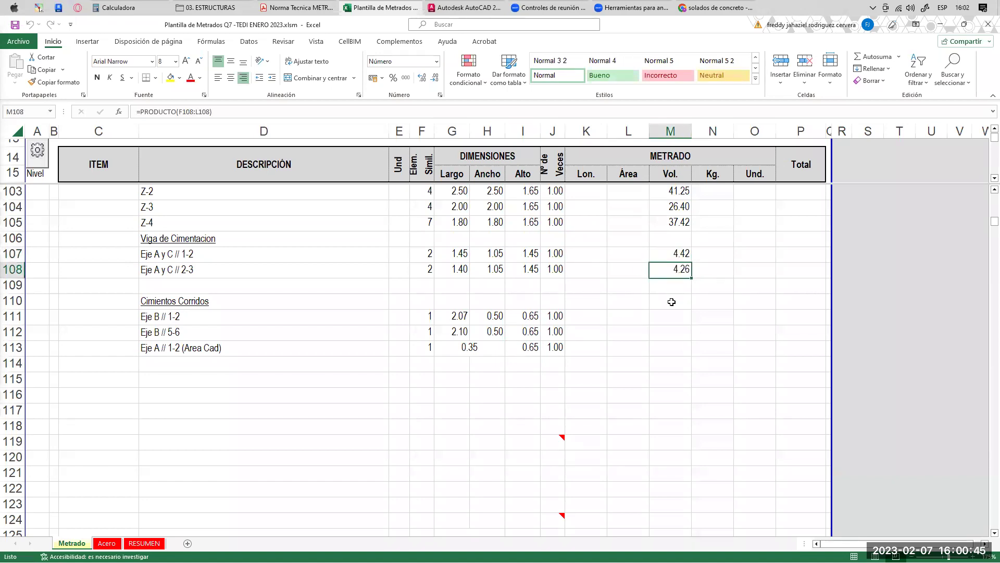
- Calculate the Vol. of the three Cimientos Corridos rows with the PRODUCTO formula over columns F to L, starting with =PRODUCTO(F111:L111)
left_click(664, 315)
type("=PRODUCTO(F111:L111)")
left_click(664, 332)
key("ctrl+v")
left_click(667, 347)
key("ctrl+v")
- Select the three Cimientos Corridos descriptions, then switch to AutoCAD and check them against Corte t-t
left_click_drag(194, 313, 374, 358)
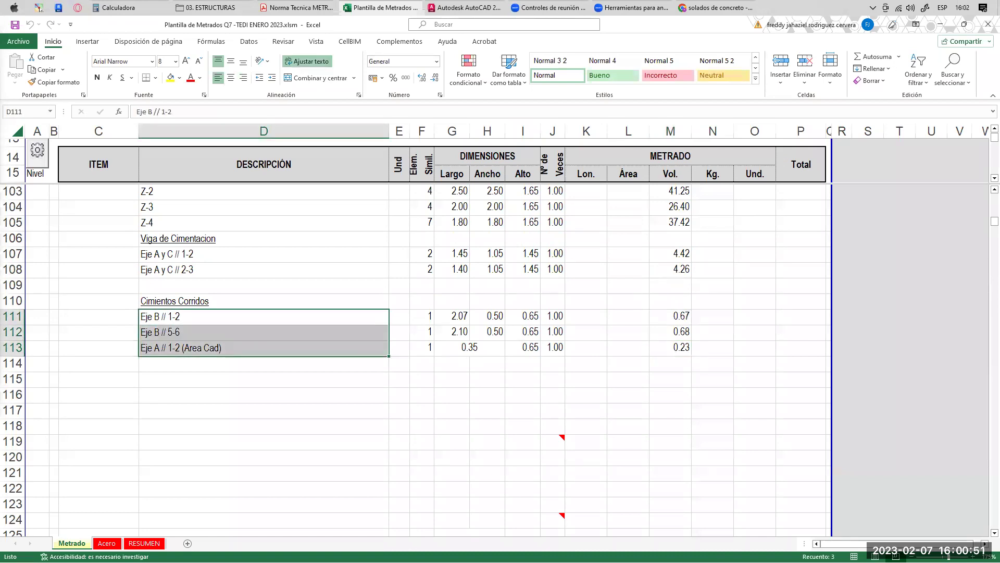
left_click(463, 7)
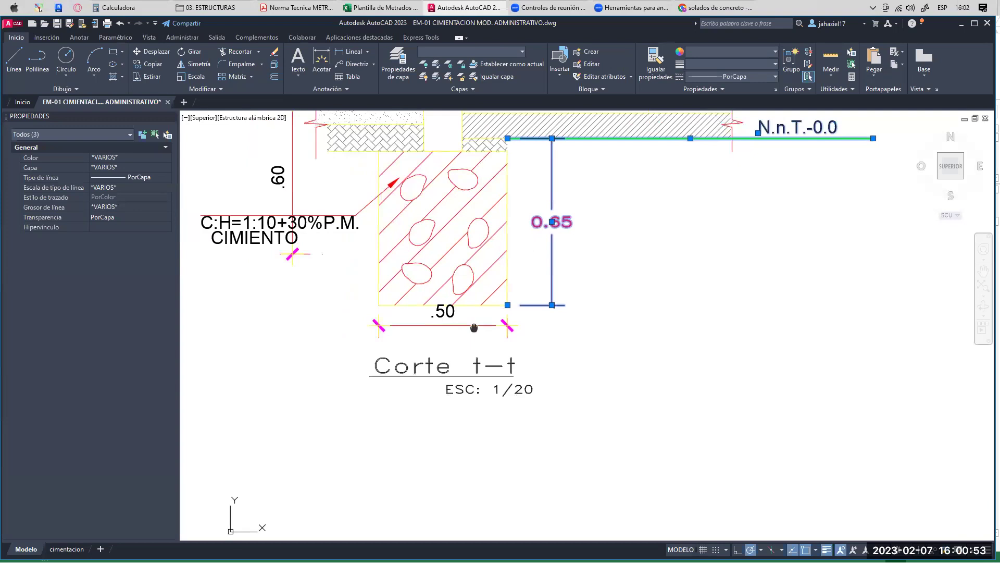
scroll(473, 328, "down", 4)
key("Escape")
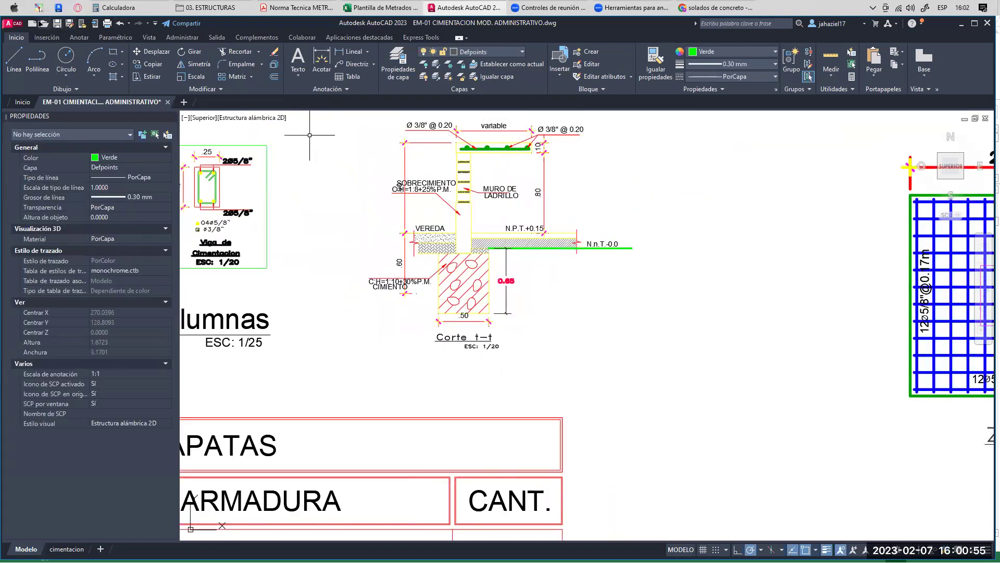
middle_click_drag(538, 291, 518, 261)
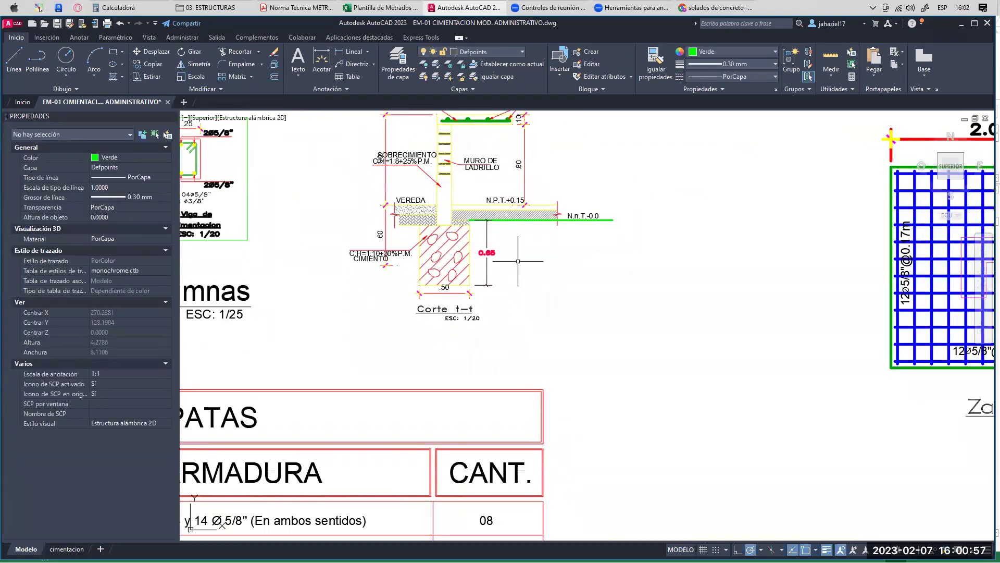
scroll(493, 304, "up", 2)
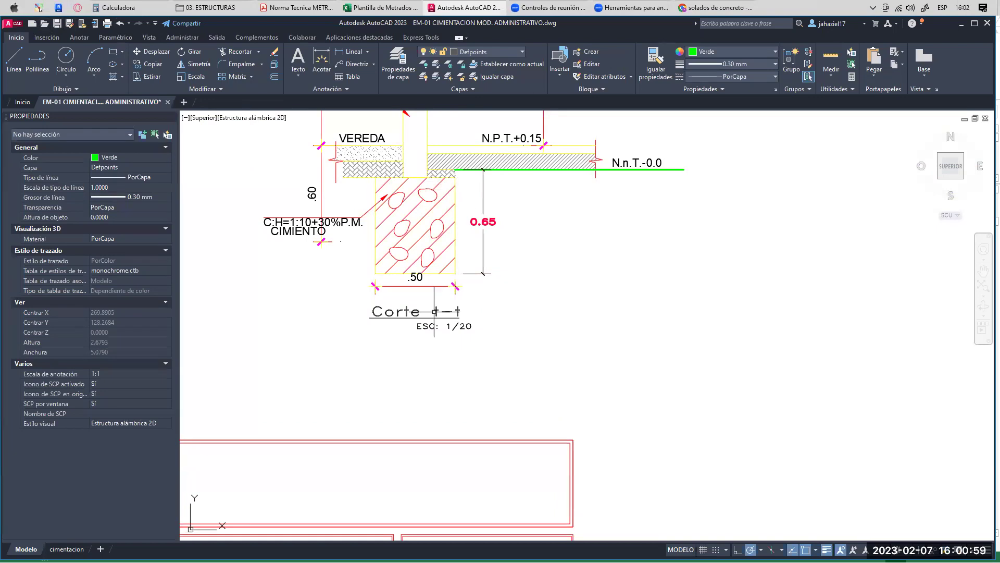
- Examine the Corte t-t section and locate the t-t section marks on the foundation plan
middle_click_drag(434, 311, 358, 317)
middle_click_drag(462, 248, 537, 182)
left_click(354, 238)
left_click(486, 288)
scroll(485, 300, "down", 4)
scroll(485, 300, "down", 6)
middle_click_drag(522, 259, 520, 313)
scroll(254, 222, "up", 4)
mouse_move(253, 222)
middle_mouse_down()
mouse_move(403, 223)
mouse_move(252, 262)
middle_mouse_up()
scroll(403, 222, "up", 2)
scroll(406, 255, "down", 6)
key("Escape")
scroll(889, 215, "up", 6)
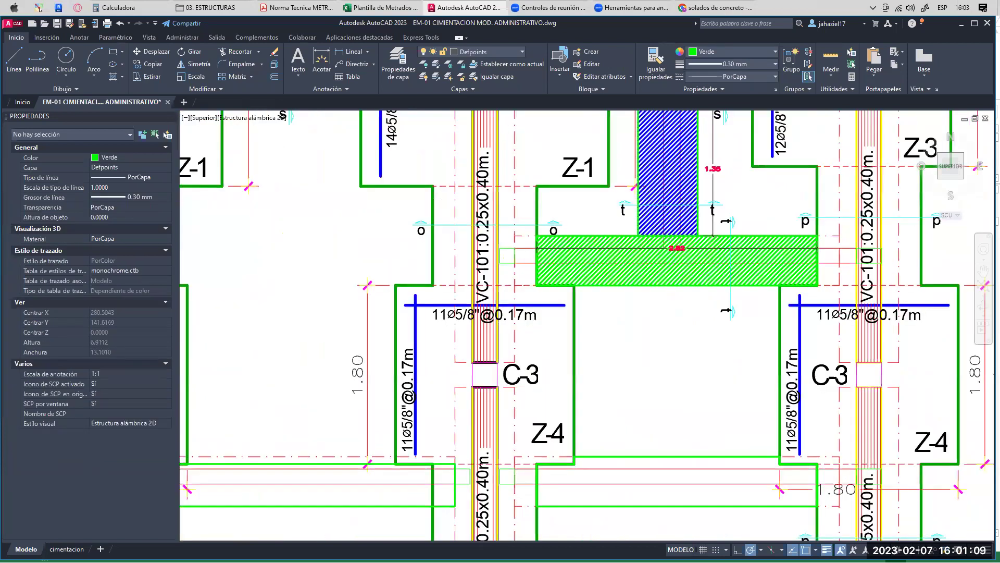
- Copy the t-t section mark from the green-hatched strip between axes 7 and 8 to the strip footing on axis B between axes 1 and 2
scroll(731, 220, "up", 2)
left_click(755, 200)
left_click(710, 237)
left_click(767, 339)
left_click(688, 387)
left_click(149, 64)
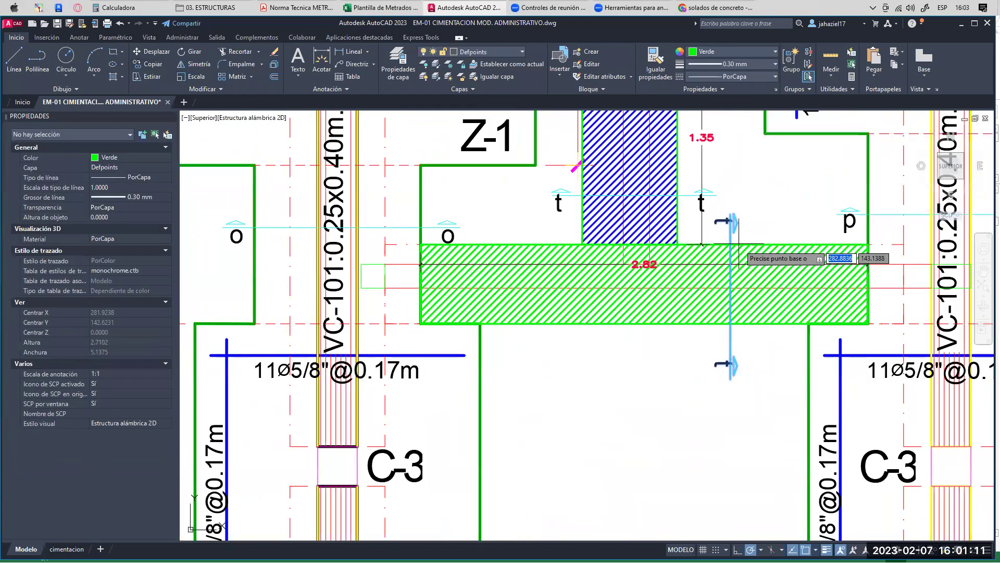
left_click(734, 221)
scroll(748, 219, "down", 8)
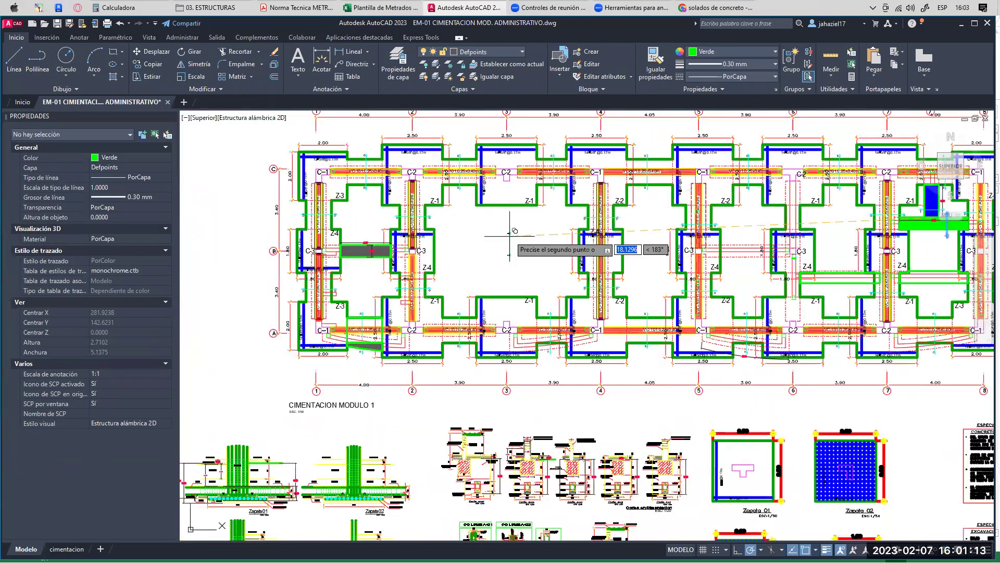
scroll(333, 269, "up", 6)
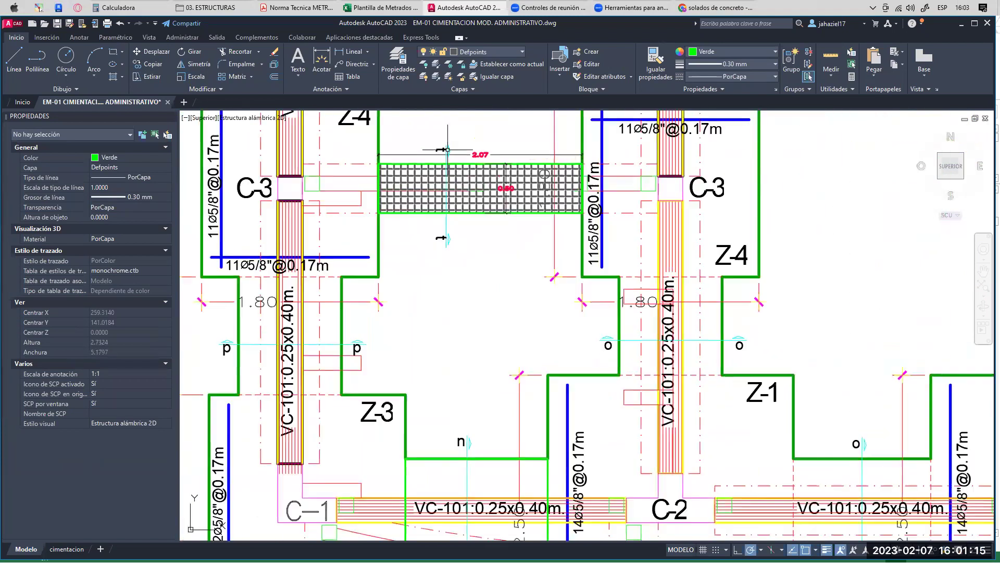
scroll(447, 149, "down", 2)
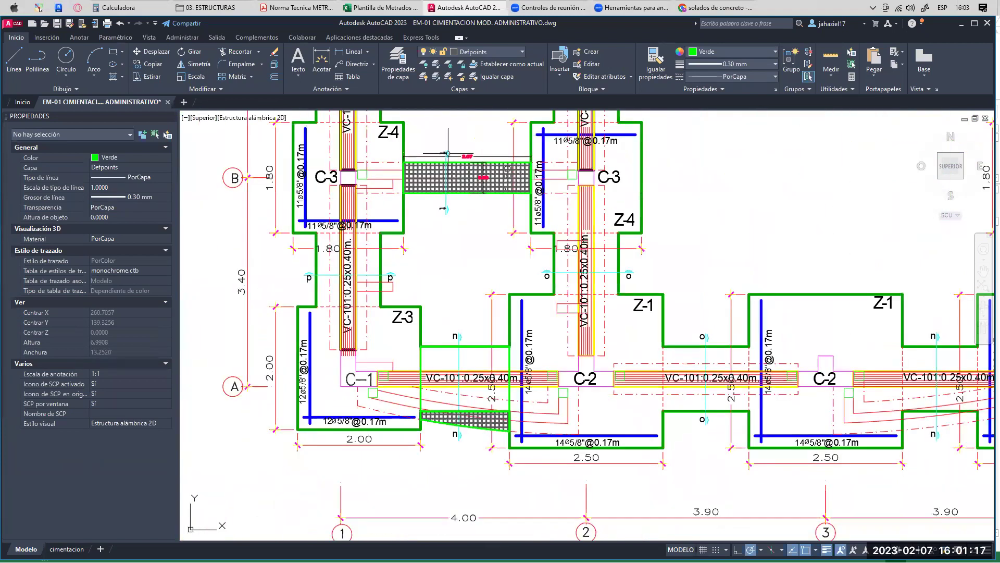
- Compare the depth dimension in Corte t-t with the Alto of Eje B // 1-2 in the Excel takeoff
scroll(448, 153, "down", 5)
middle_click_drag(682, 465, 544, 309)
scroll(590, 290, "up", 11)
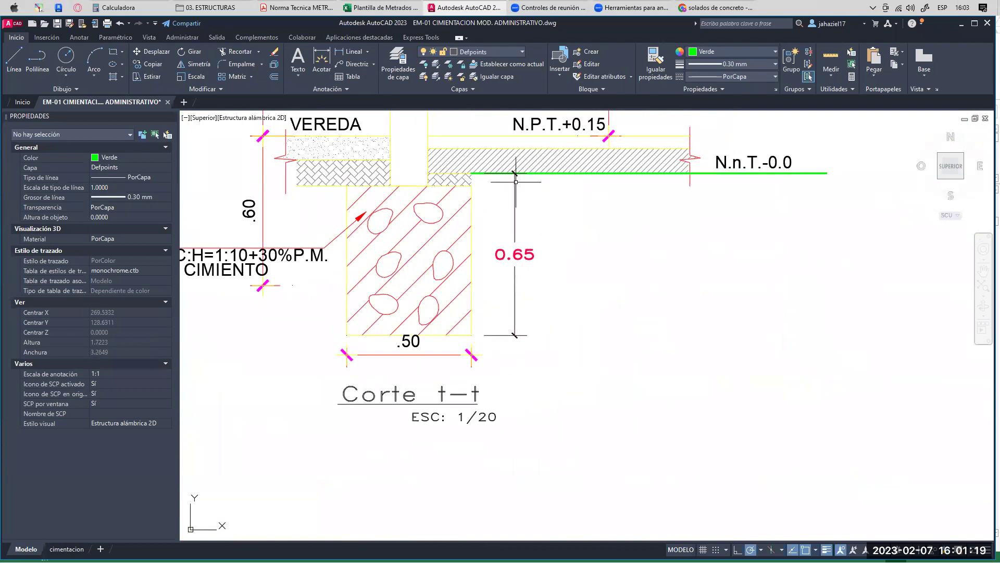
left_click(515, 182)
left_click(383, 8)
left_click(177, 318)
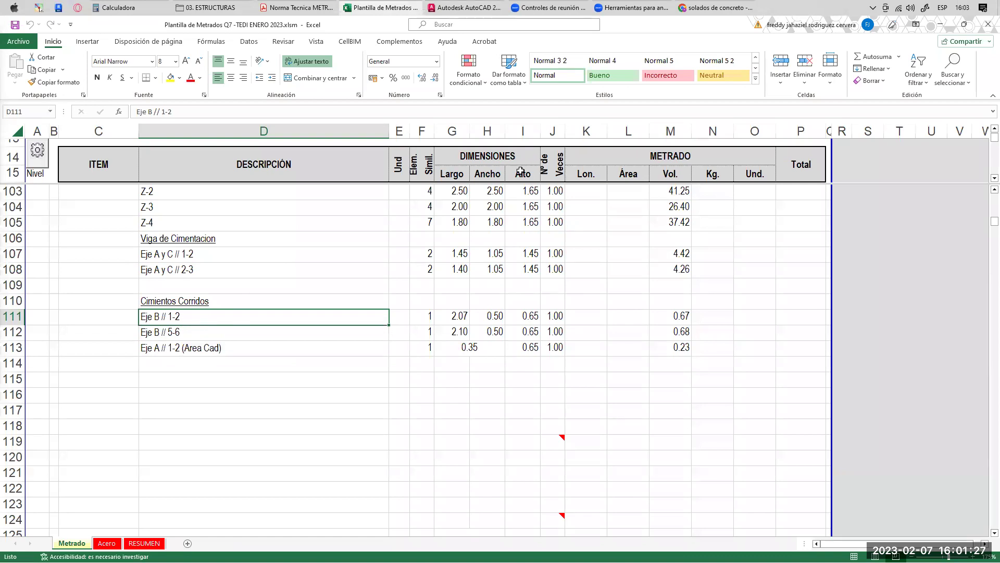
left_click(526, 317)
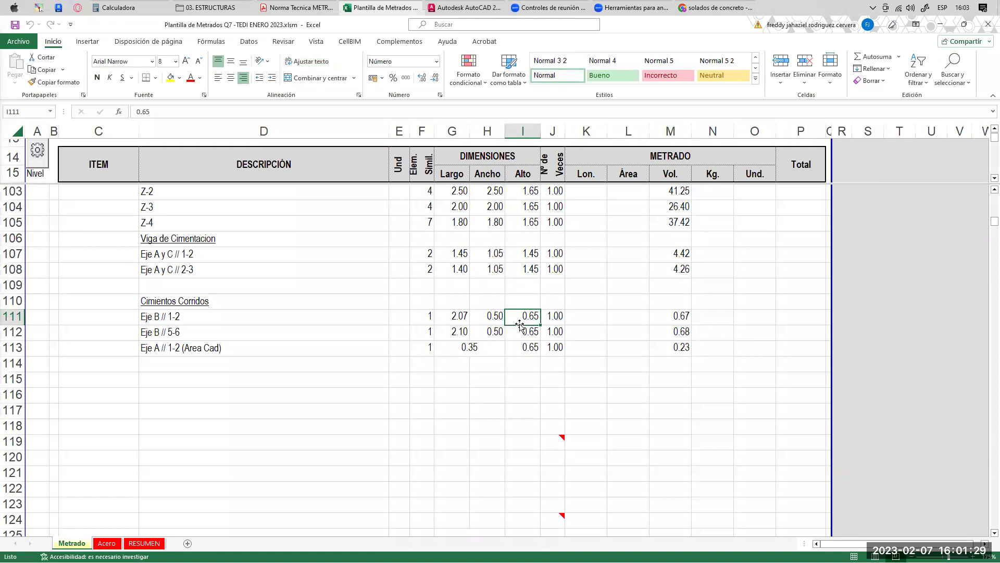
- Take the Eje B // 5-6 row and inspect the matching strip footing lines on the AutoCAD foundation plan
left_click(162, 334)
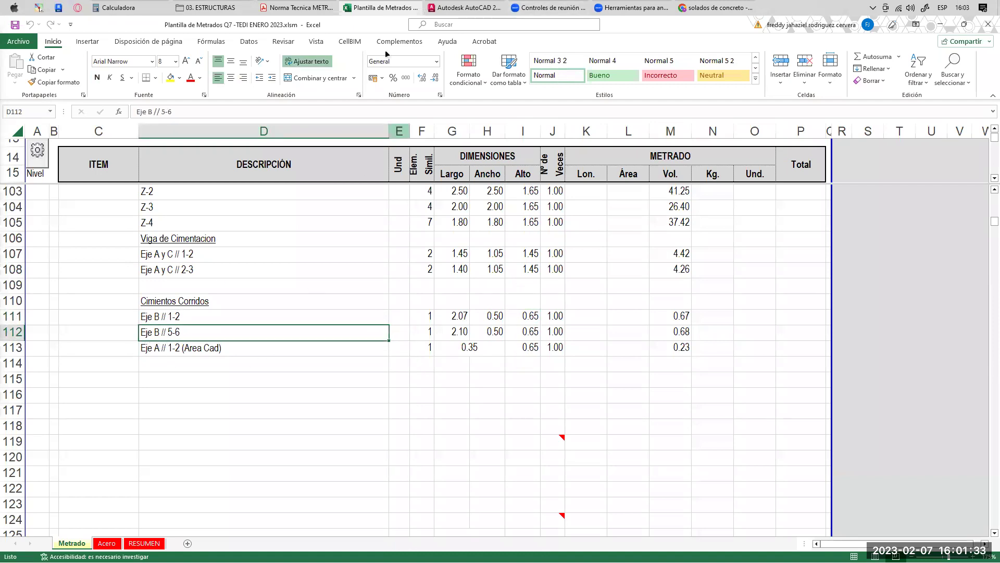
left_click(464, 7)
scroll(487, 200, "down", 13)
middle_click_drag(522, 150, 524, 263)
scroll(578, 244, "up", 6)
scroll(568, 140, "up", 2)
left_click(541, 224)
left_click(513, 306)
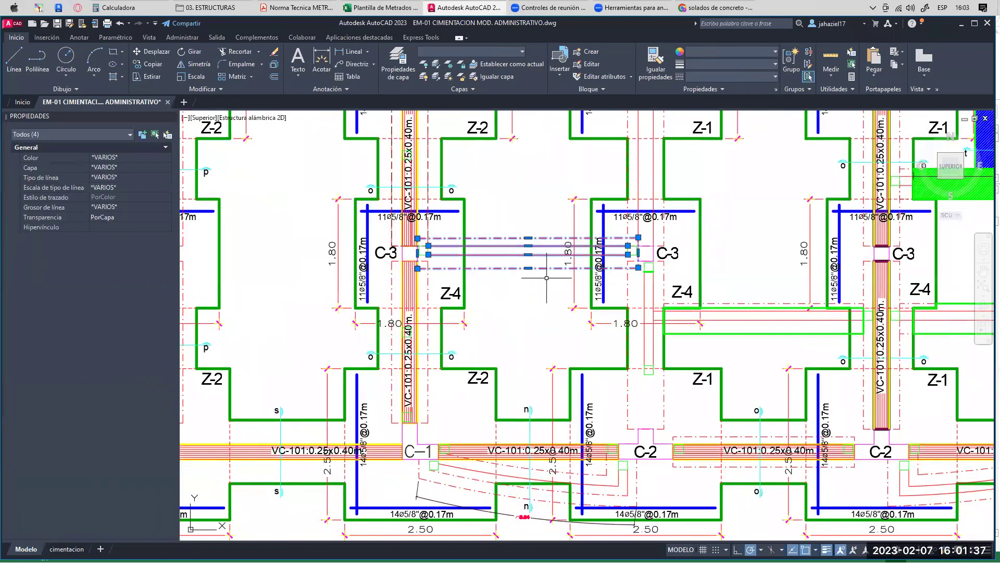
scroll(565, 285, "up", 2)
scroll(486, 233, "down", 4)
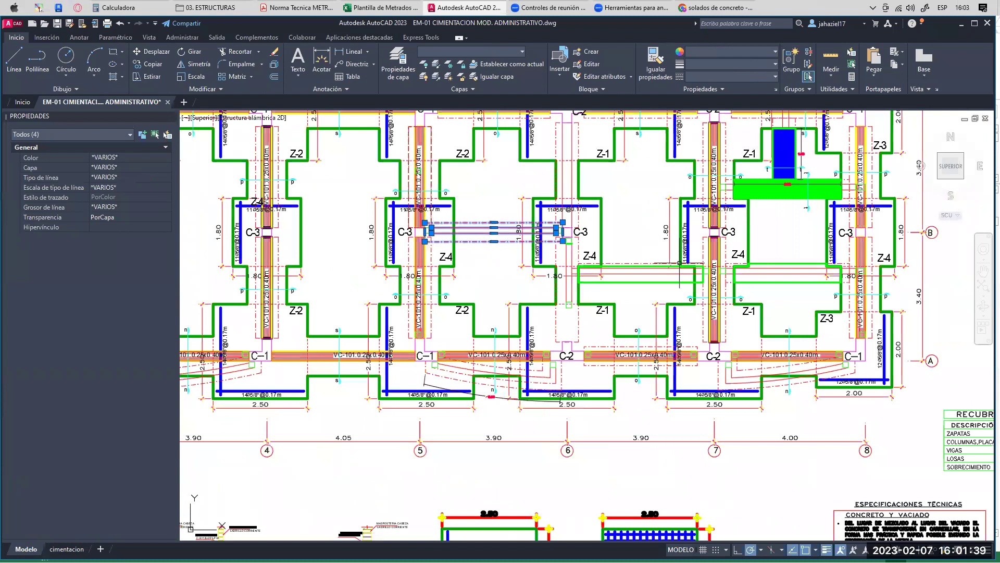
middle_click_drag(679, 263, 617, 277)
key("Escape")
- Copy the t-t section mark from the green-hatched strip to the strip footing on axis B between axes 5 and 6
scroll(754, 176, "up", 6)
left_click(736, 191)
left_click(758, 223)
left_click(740, 355)
left_click(148, 62)
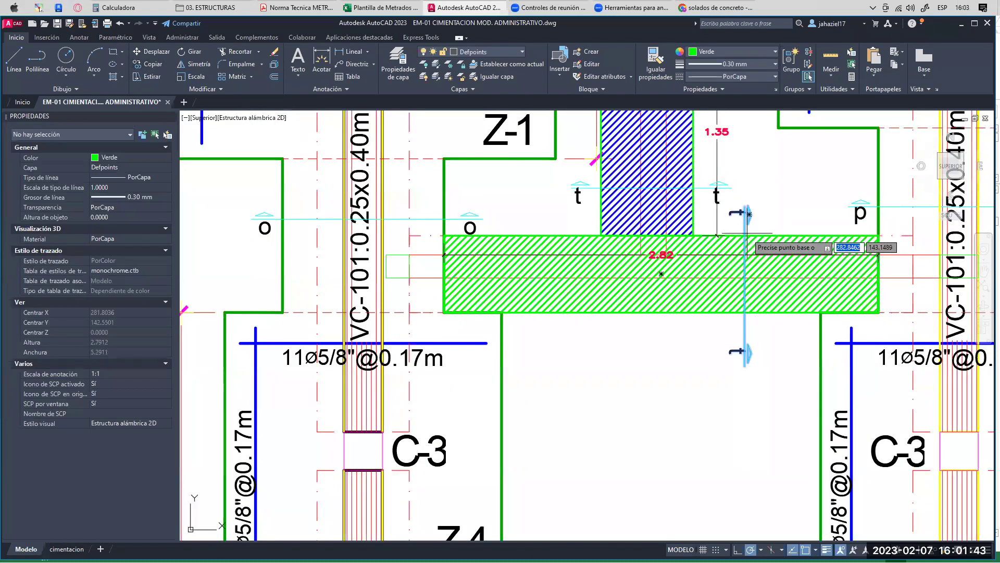
left_click(747, 214)
scroll(760, 224, "down", 2)
middle_click_drag(306, 231, 577, 330)
scroll(576, 330, "down", 2)
middle_click_drag(576, 404, 547, 298)
scroll(458, 271, "up", 4)
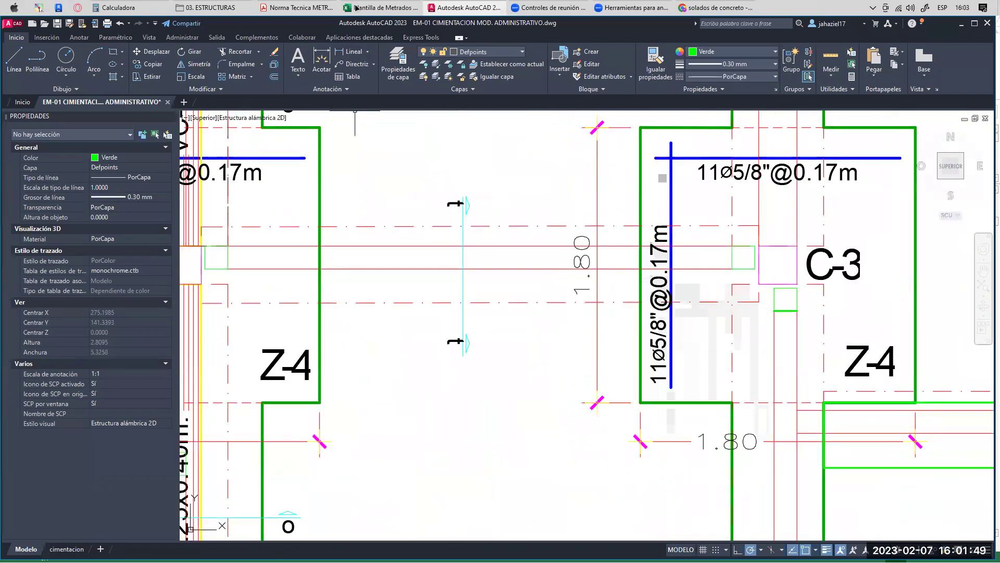
- Return to Excel and review the Alto values and descriptions of the three Cimientos Corridos rows
key("alt+Tab")
left_click(525, 334)
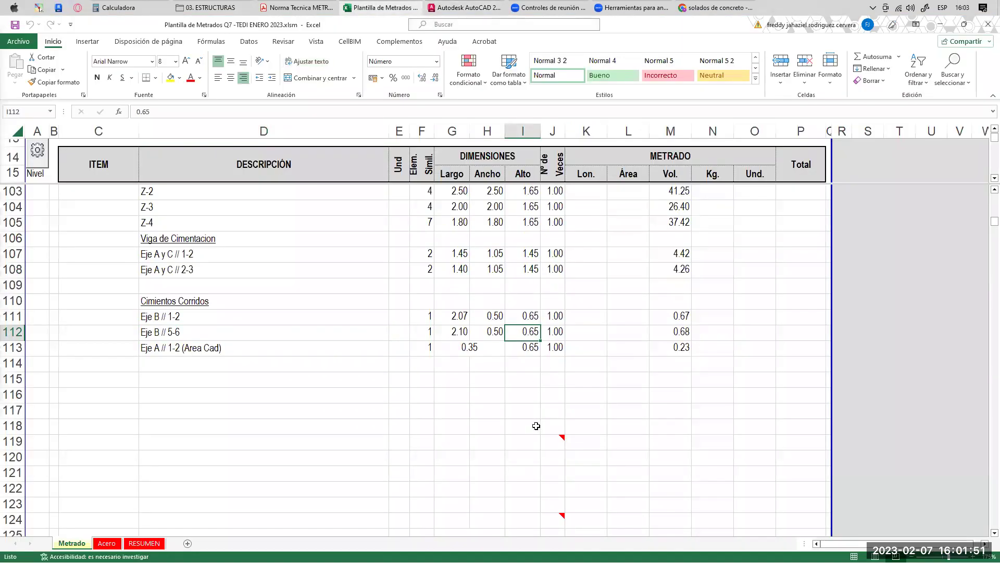
left_click_drag(527, 315, 530, 344)
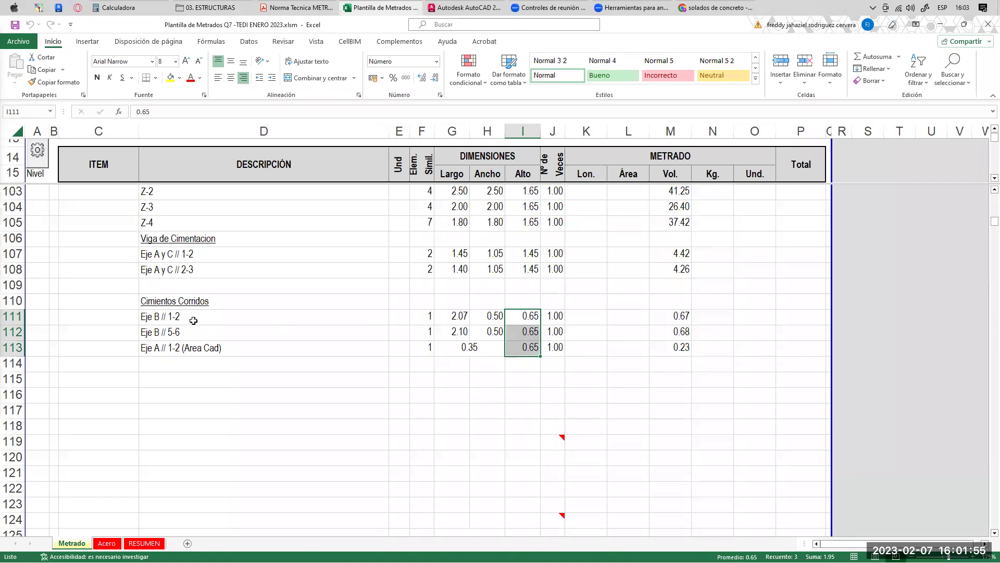
left_click(177, 318)
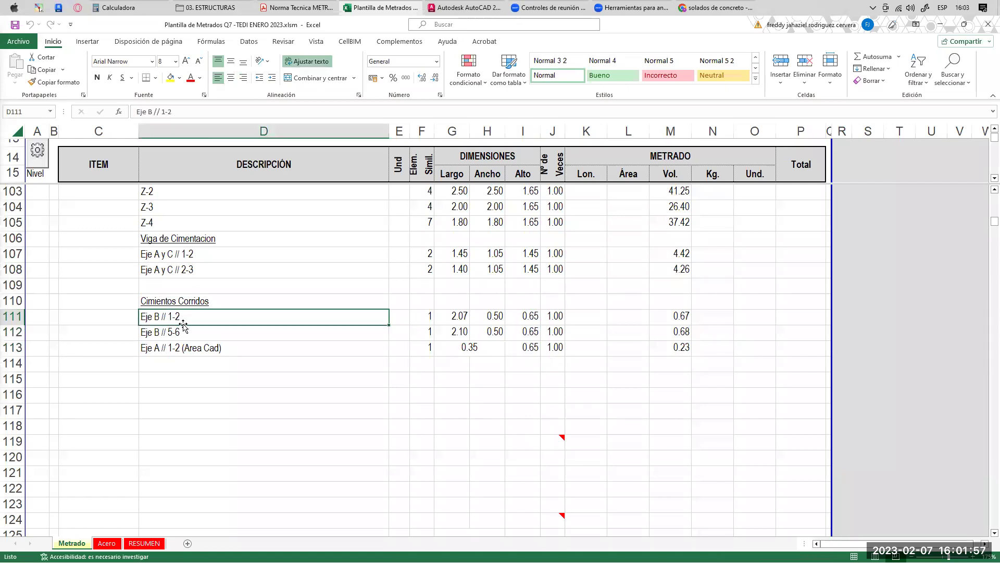
left_click(179, 306)
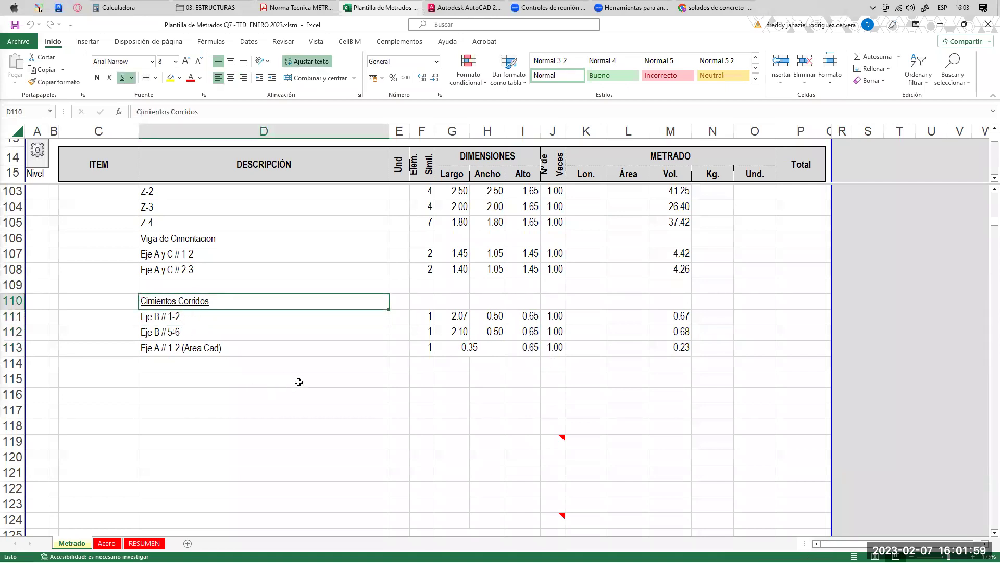
- Review the Vol. values from Z-1 to Eje A // 1-2 together with the excavation item's description
scroll(628, 410, "up", 1)
left_click_drag(678, 252, 684, 428)
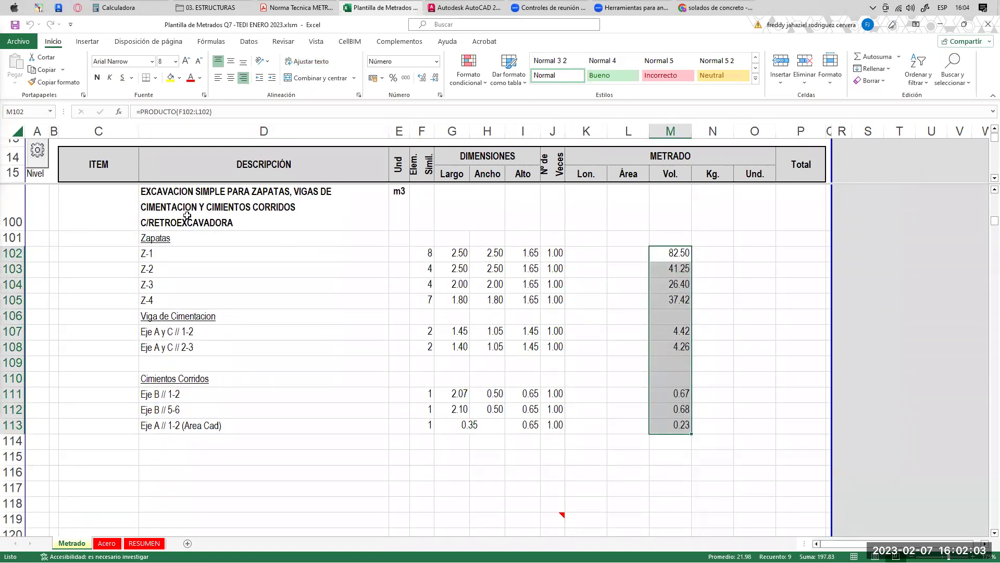
left_click(258, 214)
scroll(276, 254, "up", 1)
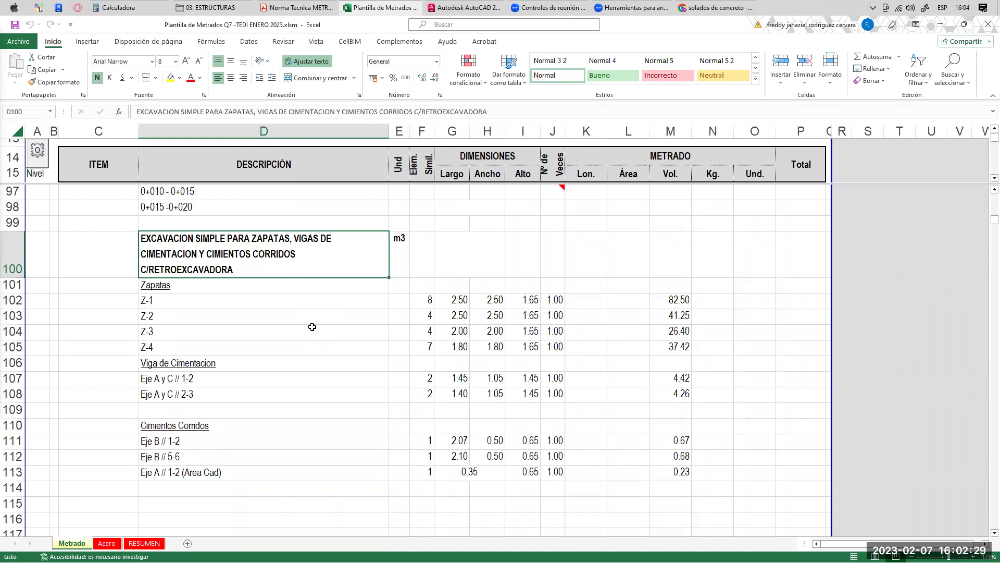
- Switch to AutoCAD and examine the VC-101 foundation beam outline and its excavation area on axis 5 between axes B and C
left_click(464, 7)
scroll(476, 168, "down", 3)
scroll(517, 279, "up", 1)
scroll(518, 280, "up", 2)
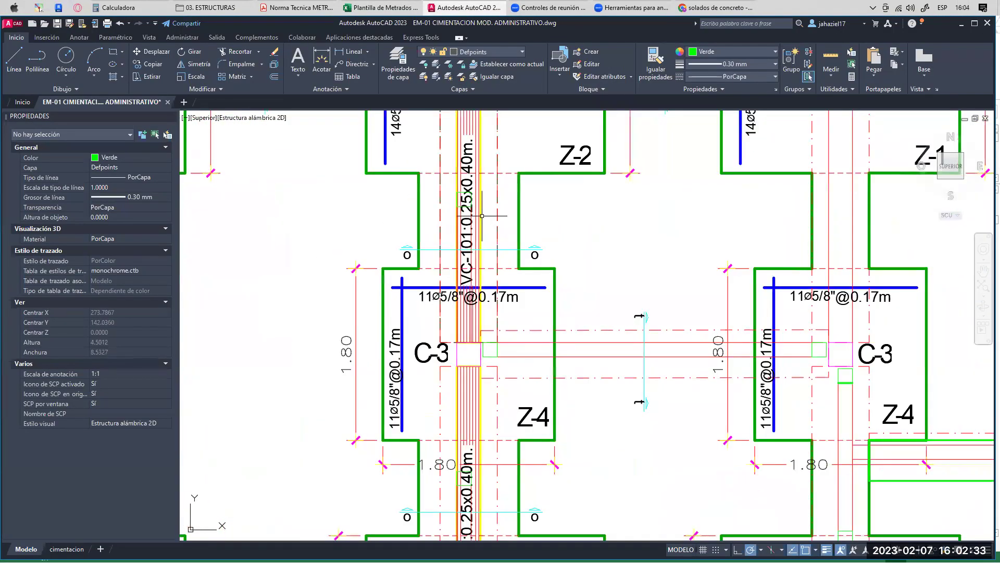
left_click(490, 270)
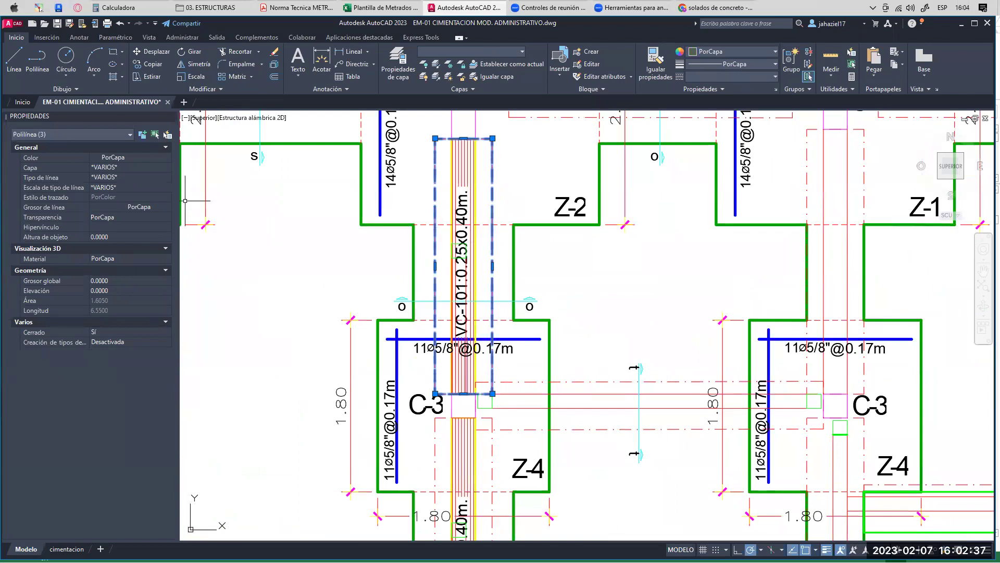
left_click(413, 224)
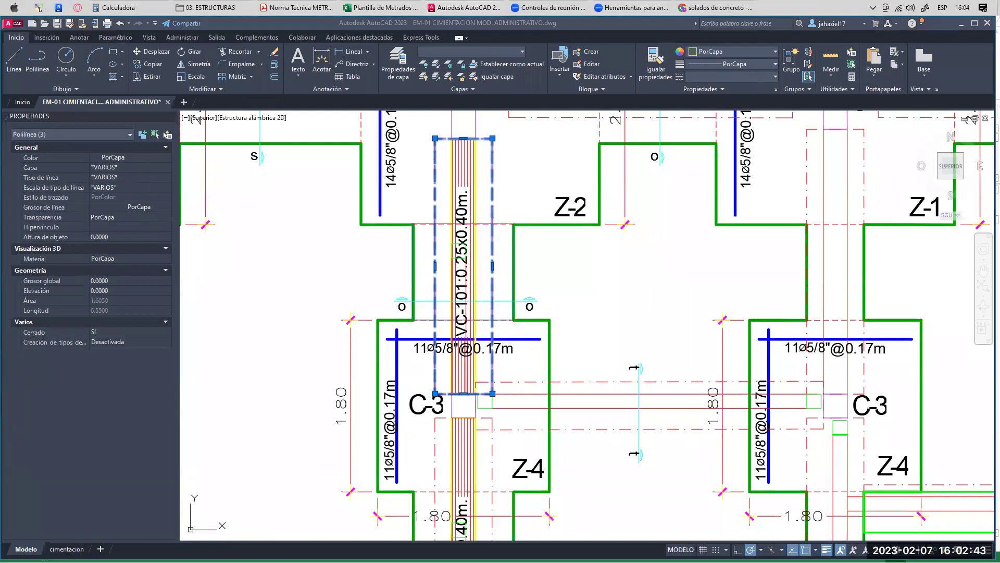
mouse_move(417, 234)
left_mouse_down()
mouse_move(471, 219)
mouse_move(423, 276)
mouse_move(486, 237)
mouse_move(432, 299)
mouse_move(435, 310)
mouse_move(503, 265)
mouse_move(509, 285)
mouse_move(493, 308)
left_mouse_up()
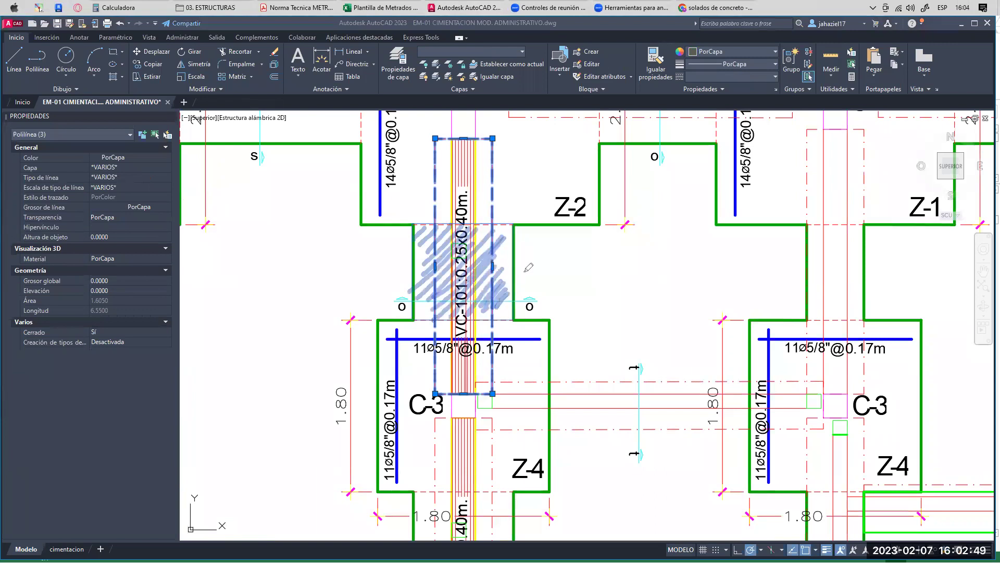
mouse_move(527, 267)
left_mouse_down()
mouse_move(544, 260)
mouse_move(554, 271)
left_mouse_up()
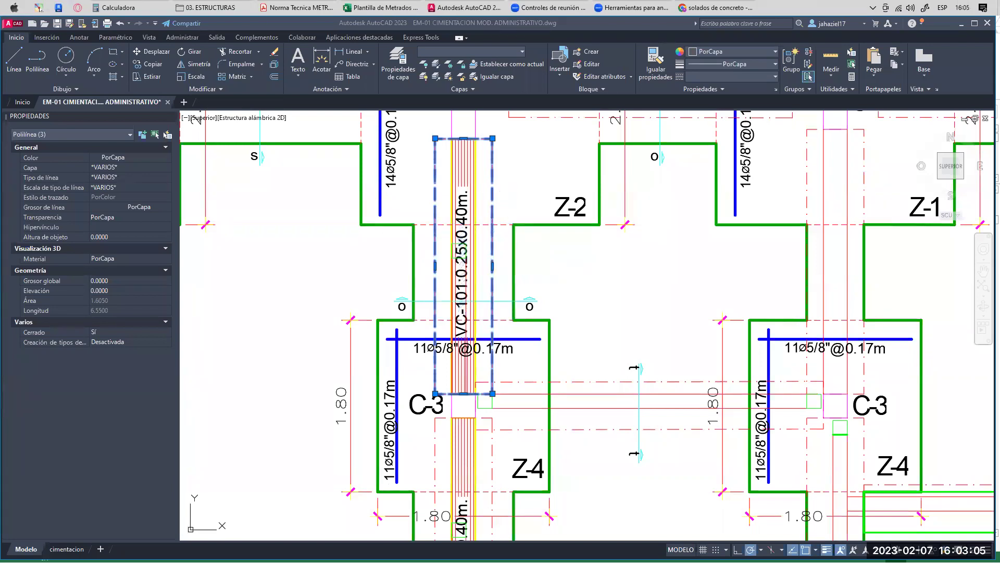
scroll(456, 257, "down", 4)
scroll(457, 258, "down", 5)
scroll(480, 245, "up", 10)
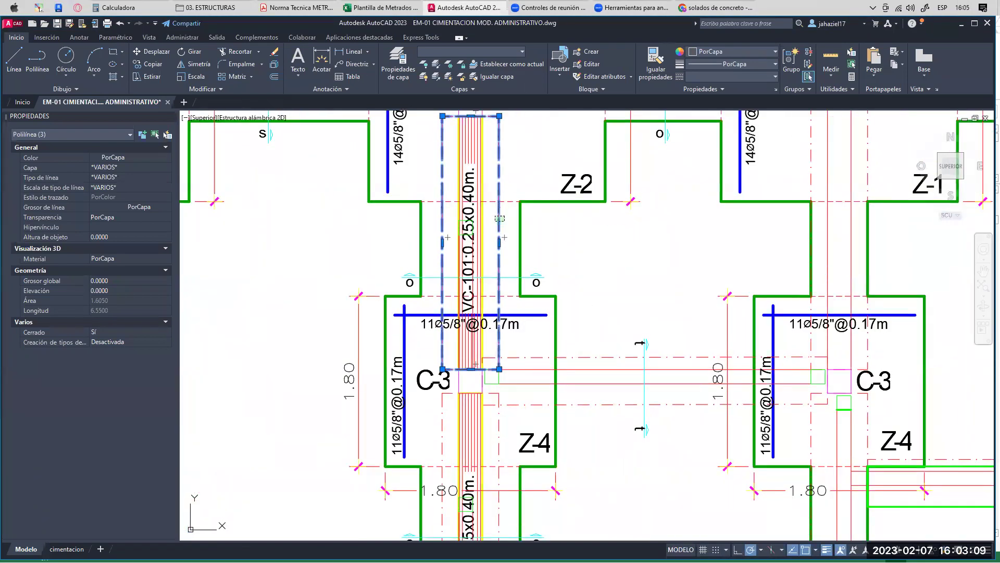
scroll(499, 244, "down", 5)
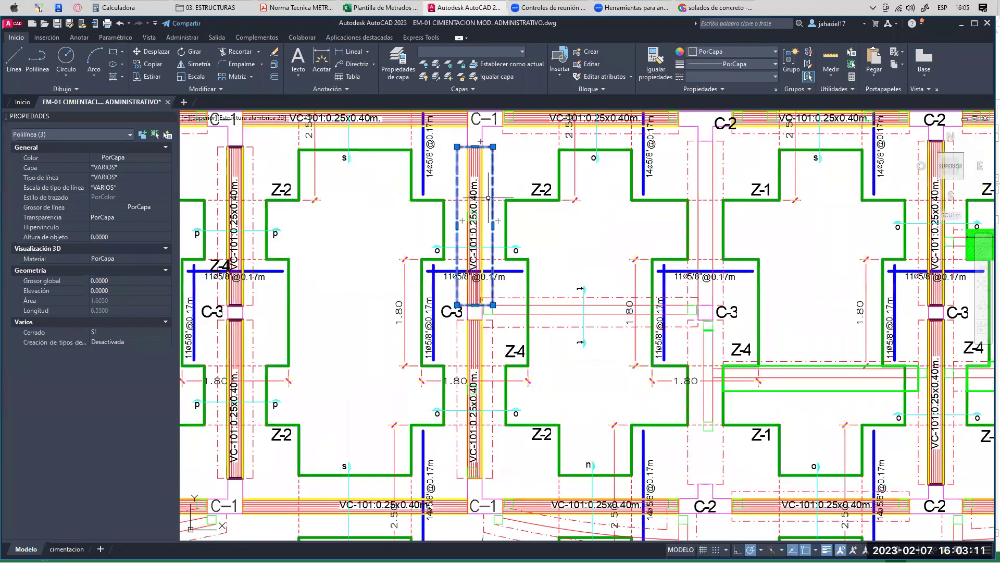
- Examine Corte p-p, tracing its excavation outline, beam, footing and backfill areas with temporary markup, and clear the markup
key("Escape")
scroll(376, 212, "up", 6)
middle_click_drag(393, 128, 436, 221)
scroll(431, 211, "up", 1)
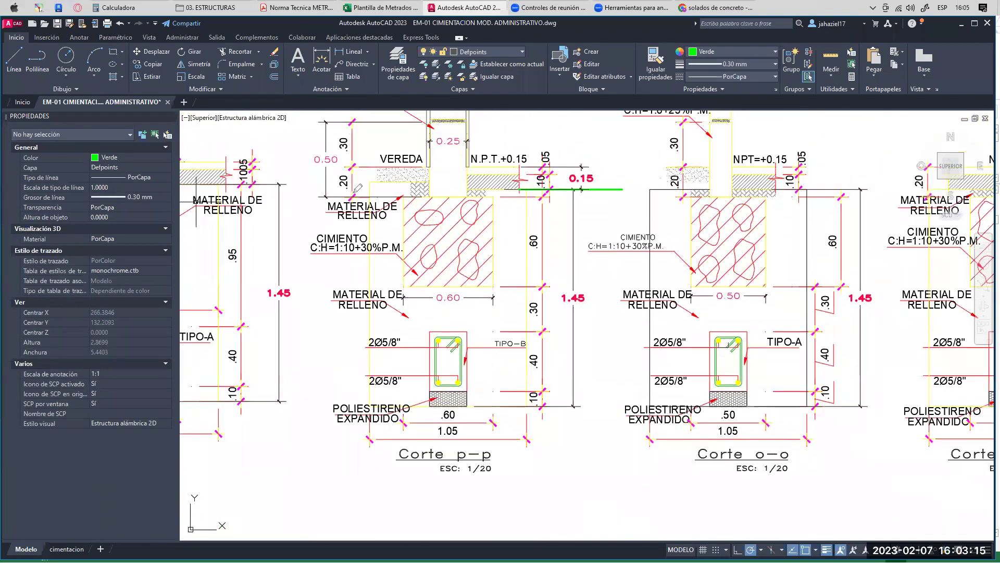
mouse_move(342, 183)
left_mouse_down()
mouse_move(375, 188)
mouse_move(373, 404)
mouse_move(474, 408)
mouse_move(525, 344)
mouse_move(534, 224)
mouse_move(562, 188)
mouse_move(599, 190)
left_mouse_up()
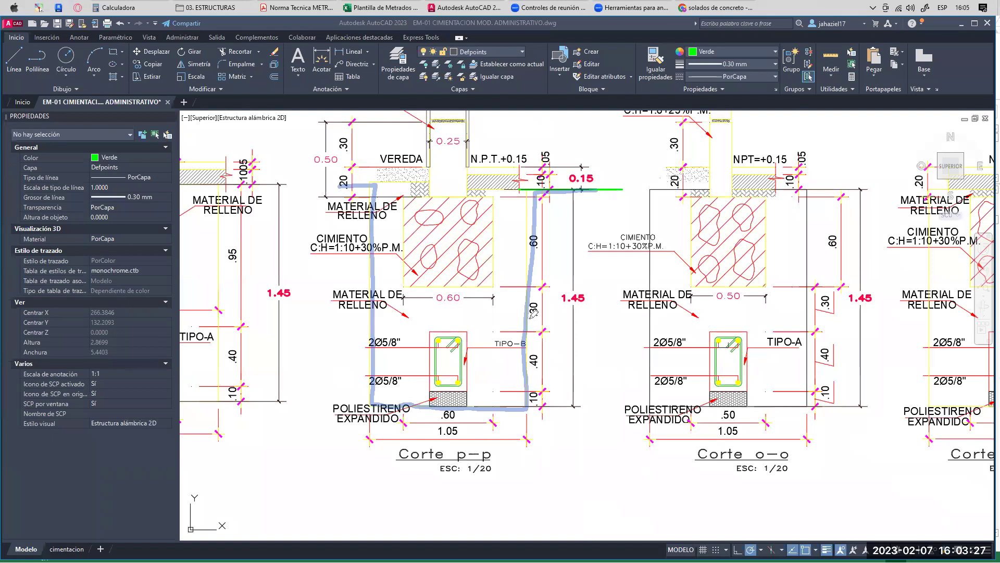
mouse_move(334, 184)
left_mouse_down()
mouse_move(376, 201)
mouse_move(376, 311)
left_mouse_up()
mouse_move(462, 331)
left_mouse_down()
mouse_move(463, 384)
mouse_move(431, 391)
mouse_move(462, 386)
left_mouse_up()
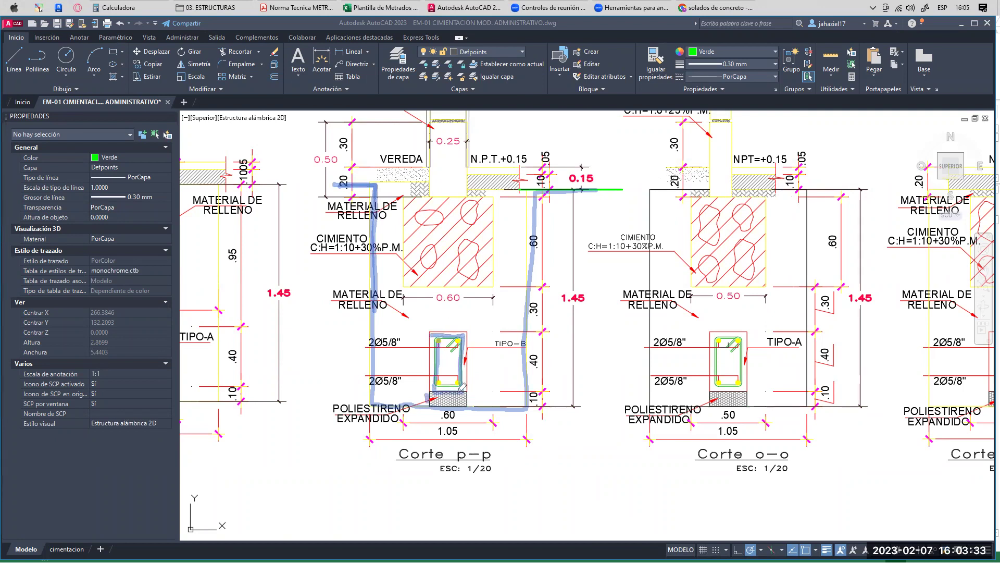
mouse_move(468, 332)
left_mouse_down()
mouse_move(521, 335)
mouse_move(492, 379)
left_mouse_up()
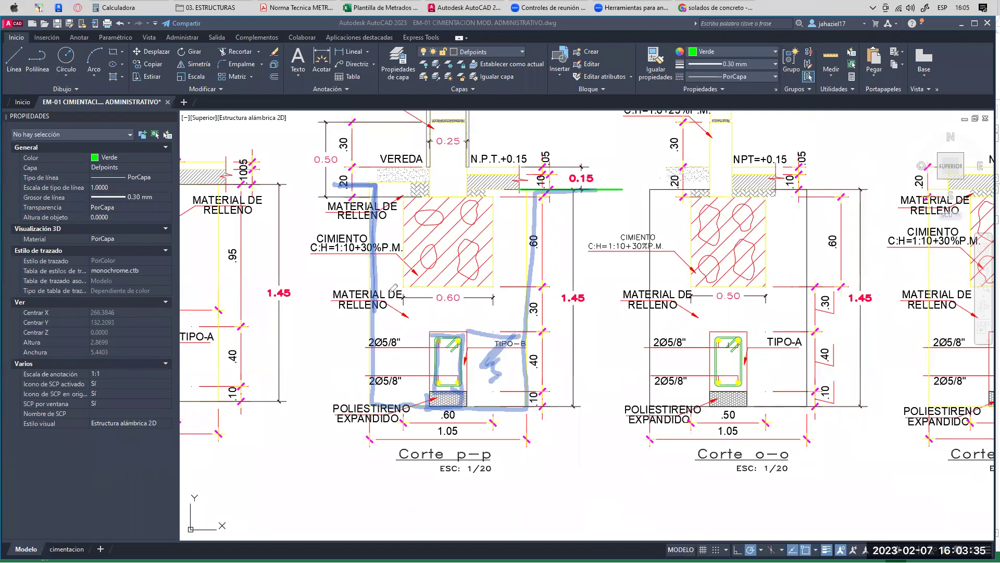
mouse_move(467, 285)
left_mouse_down()
mouse_move(525, 290)
mouse_move(411, 312)
left_mouse_up()
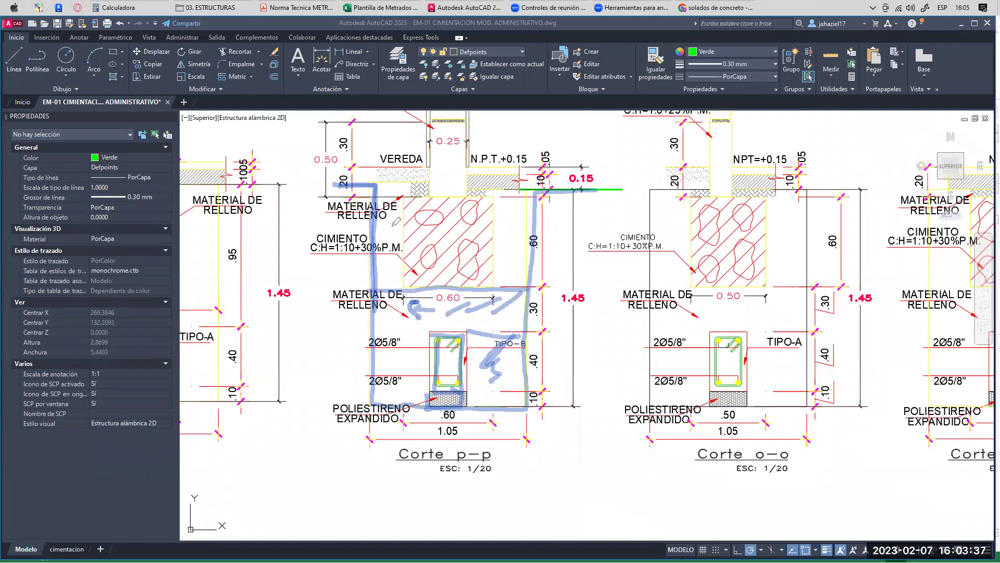
left_click_drag(399, 199, 398, 277)
mouse_move(499, 249)
left_mouse_down()
mouse_move(513, 165)
mouse_move(478, 196)
mouse_move(429, 210)
mouse_move(513, 213)
mouse_move(504, 276)
left_mouse_up()
mouse_move(384, 242)
left_mouse_down()
mouse_move(387, 215)
mouse_move(435, 142)
mouse_move(482, 199)
left_mouse_up()
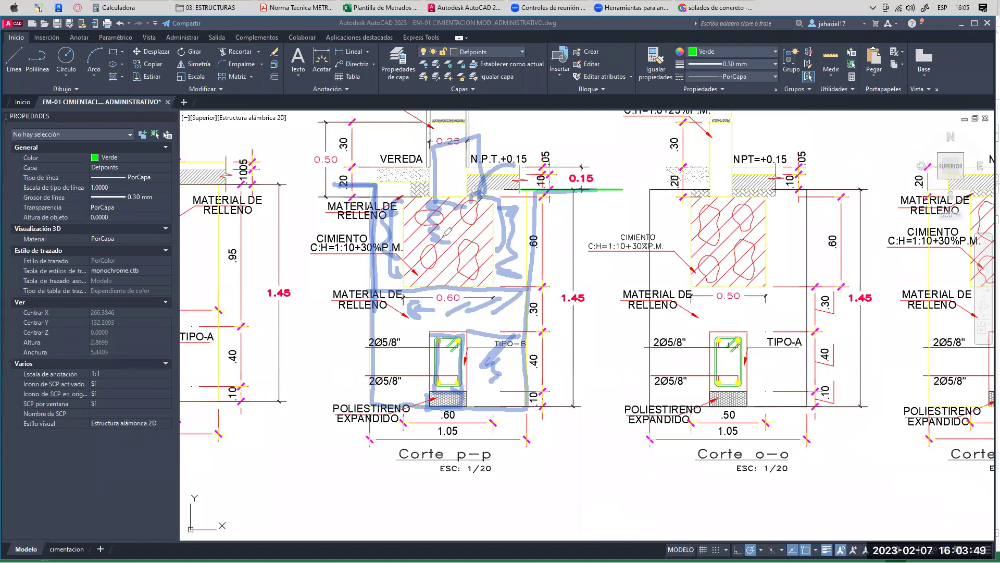
key("Escape")
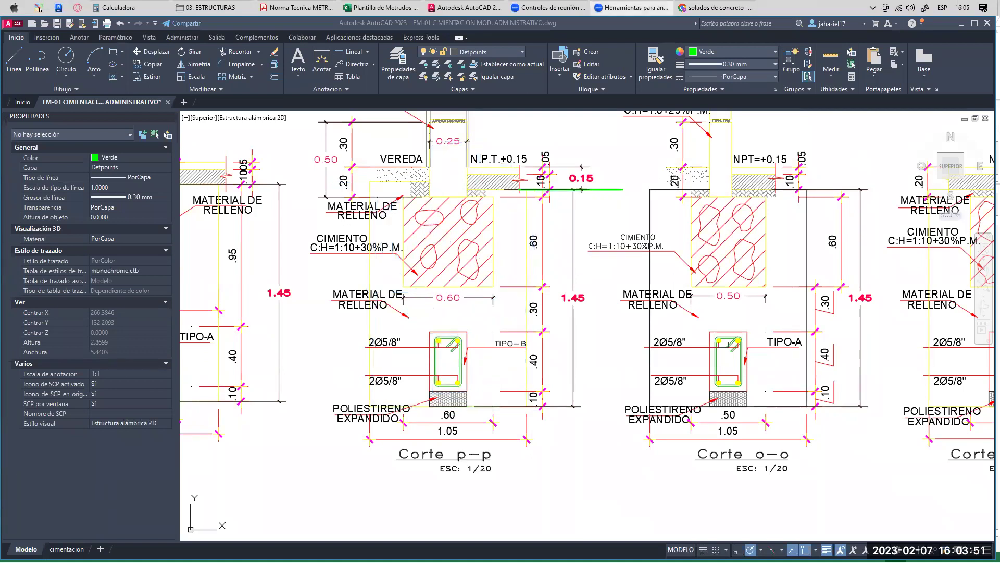
- Inspect the yellow excavation outline of Corte p-p, then view the whole foundation sheet
left_click(368, 253)
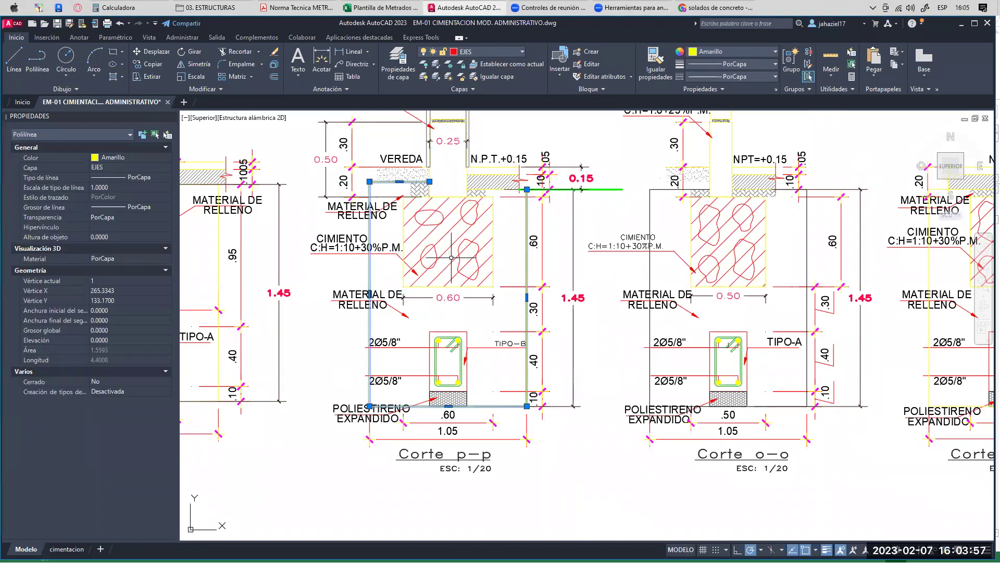
scroll(443, 263, "down", 4)
scroll(444, 263, "down", 3)
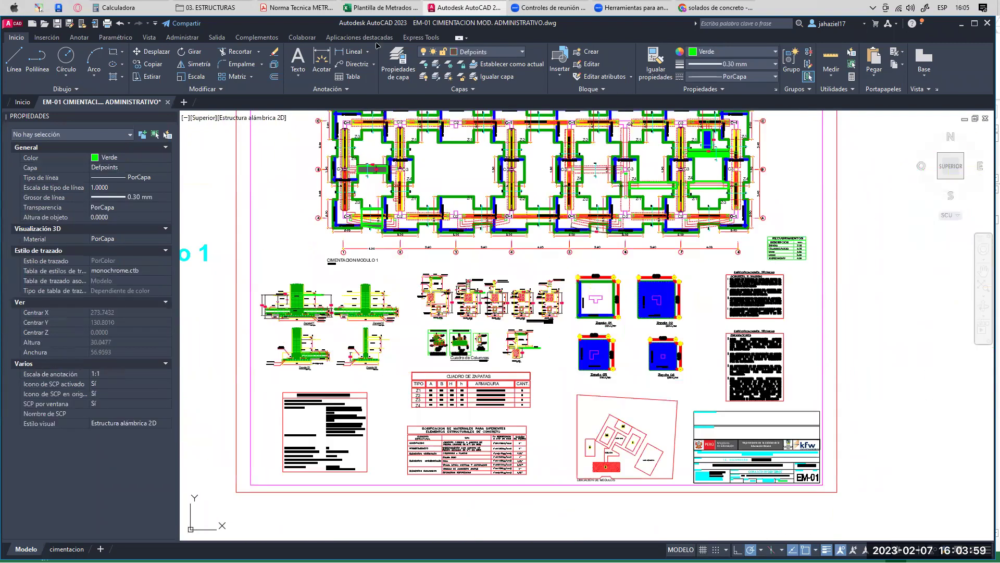
- Switch to Excel and review the Cimientos Corridos entries from Eje B // 1-2 to Eje A // 1-2
key("alt+Tab")
scroll(197, 302, "down", 3)
left_click(175, 256)
left_click_drag(175, 268, 172, 300)
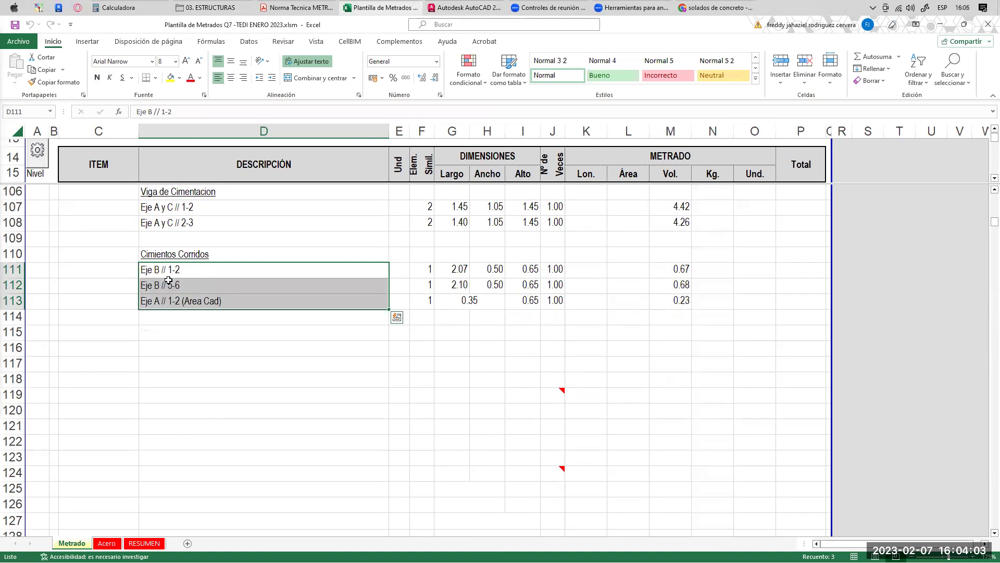
- Switch to AutoCAD and delete the hatch covering the strip footing on axis B between axes 1 and 2
left_click(455, 9)
scroll(395, 204, "up", 5)
scroll(395, 205, "up", 2)
left_click(395, 204)
key("Delete")
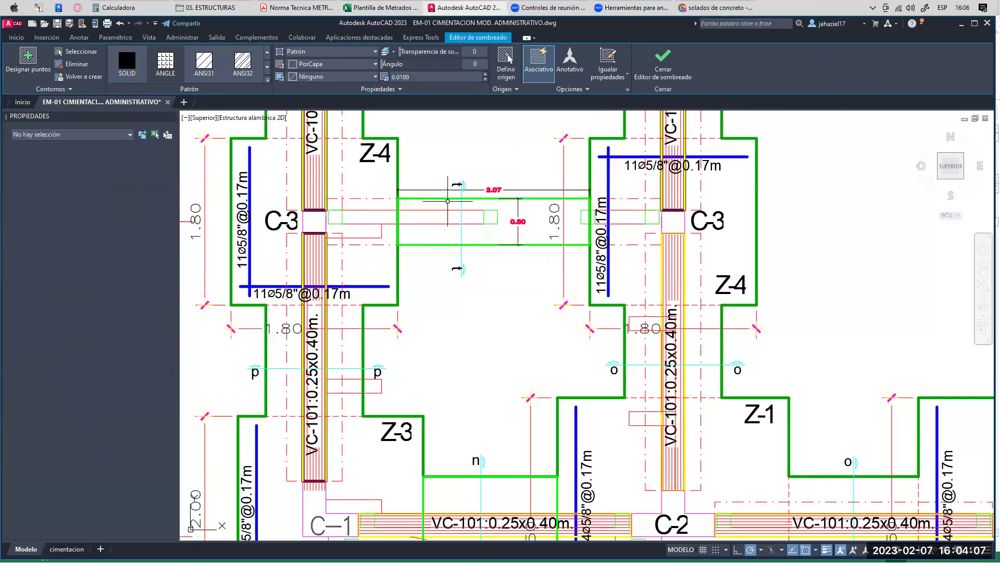
scroll(480, 192, "up", 2)
mouse_move(480, 193)
middle_mouse_down()
mouse_move(492, 214)
mouse_move(542, 211)
mouse_move(586, 189)
mouse_move(479, 164)
mouse_move(445, 55)
middle_mouse_up()
- Check the Eje B // 1-2 entry in Excel, then select the matching strip footing outlines in AutoCAD
key("alt+Tab")
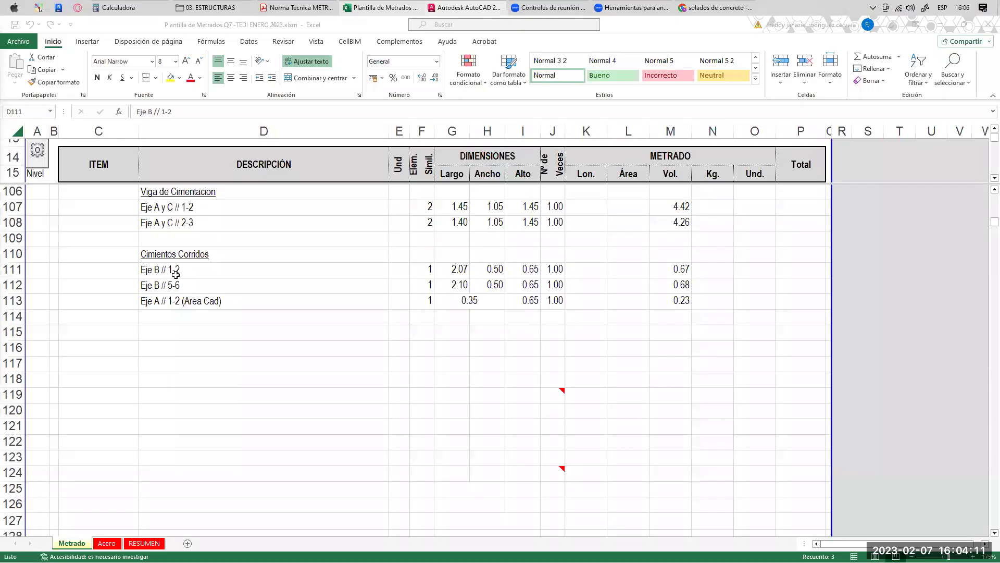
left_click(153, 273)
left_click(465, 8)
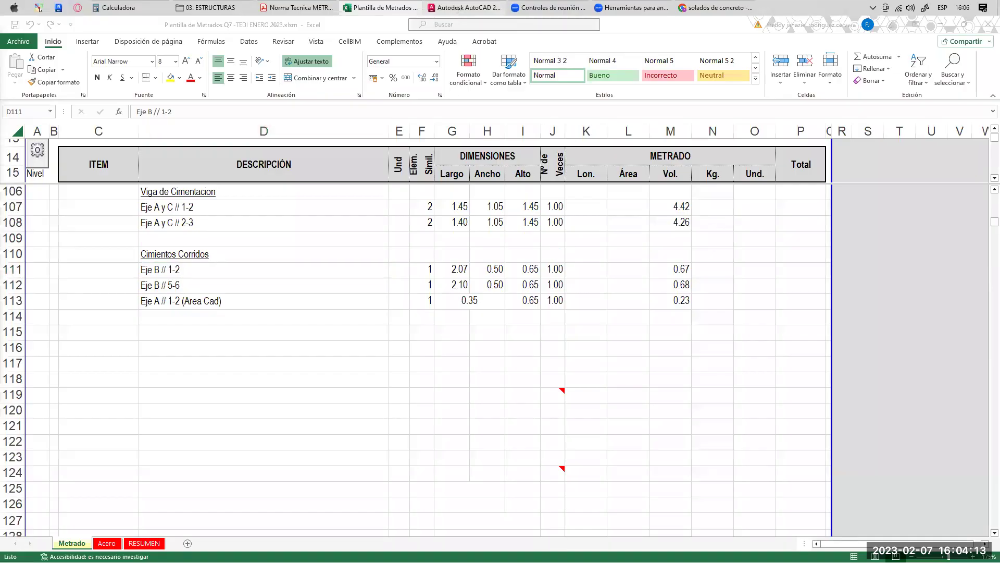
middle_click_drag(478, 344, 468, 390)
scroll(421, 221, "up", 2)
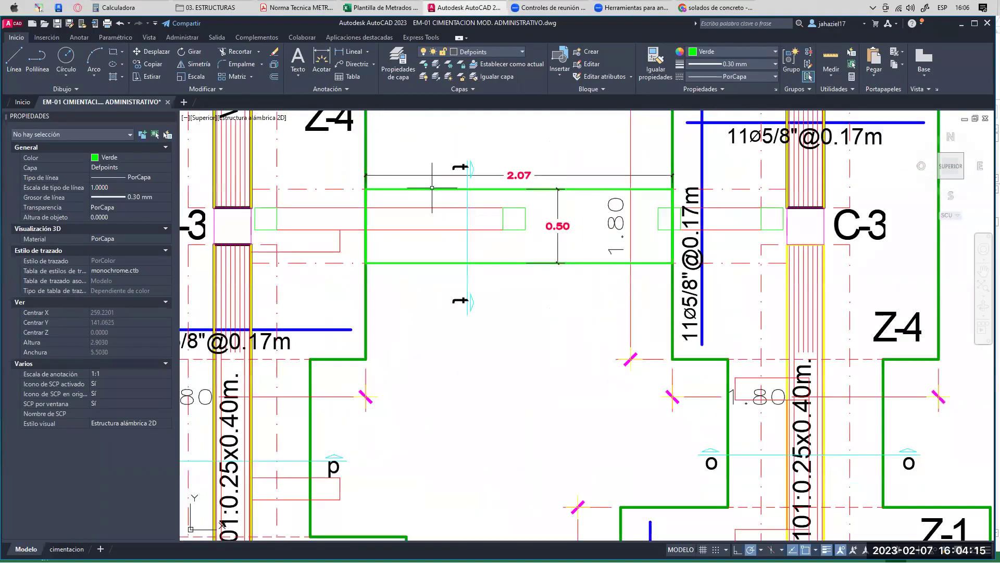
left_click(423, 189)
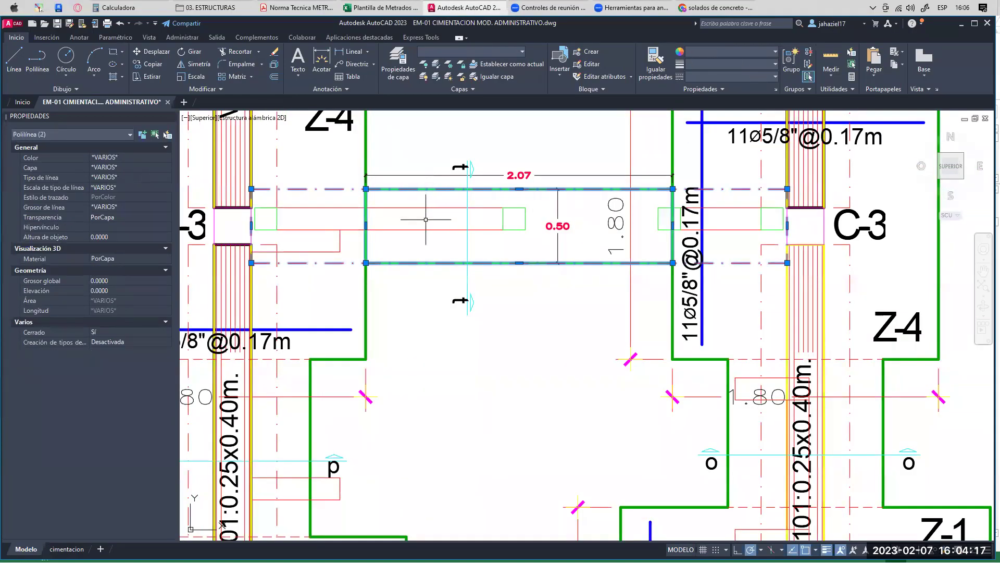
middle_click_drag(434, 227, 430, 228)
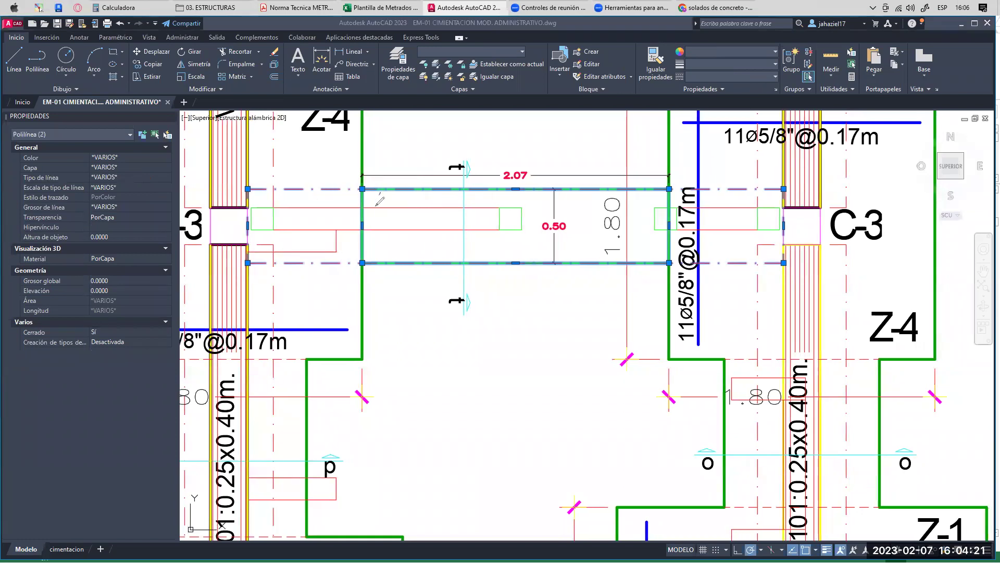
- Shade the strip footing's excavation area between the two Z-4 footings with temporary markup strokes
left_click_drag(388, 194, 369, 209)
left_click_drag(404, 194, 376, 230)
left_click_drag(427, 199, 382, 252)
left_click_drag(504, 191, 463, 252)
mouse_move(520, 191)
left_mouse_down()
mouse_move(486, 249)
mouse_move(496, 259)
left_mouse_up()
left_click_drag(554, 204, 531, 251)
left_click_drag(599, 199, 571, 242)
left_click_drag(612, 207, 578, 255)
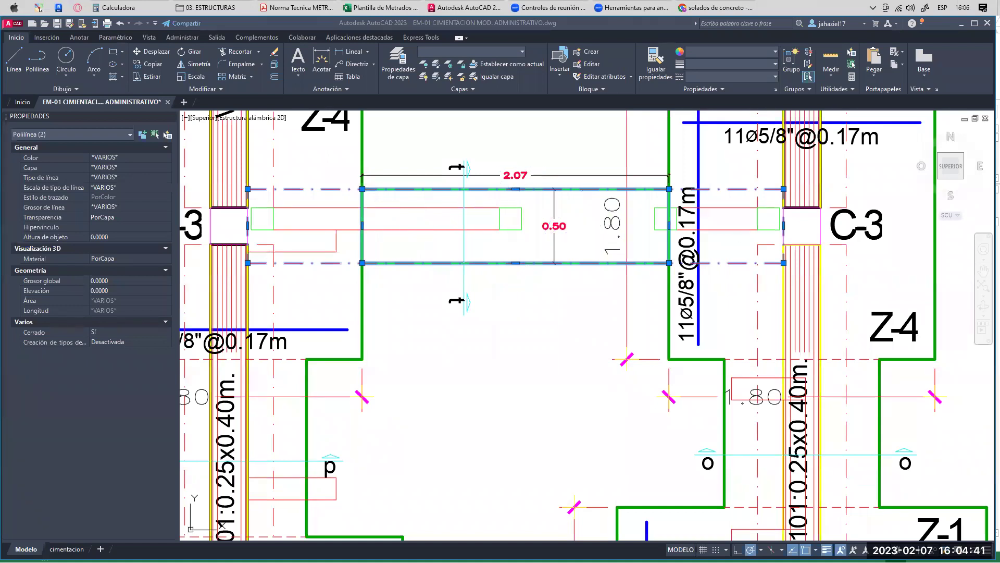
- Inspect the VC-101 foundation beam outline on axis 2 between axes B and C and its surrounding excavation area
scroll(443, 232, "down", 5)
scroll(486, 237, "up", 4)
key("Escape")
left_click(486, 237)
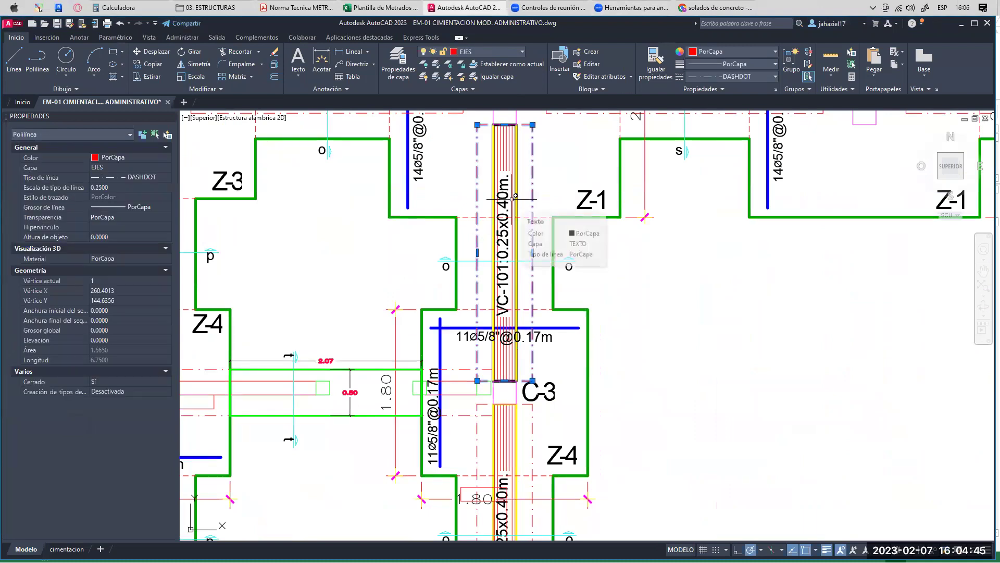
mouse_move(516, 227)
middle_mouse_down()
mouse_move(525, 192)
mouse_move(507, 299)
middle_mouse_up()
middle_click_drag(471, 382, 454, 222)
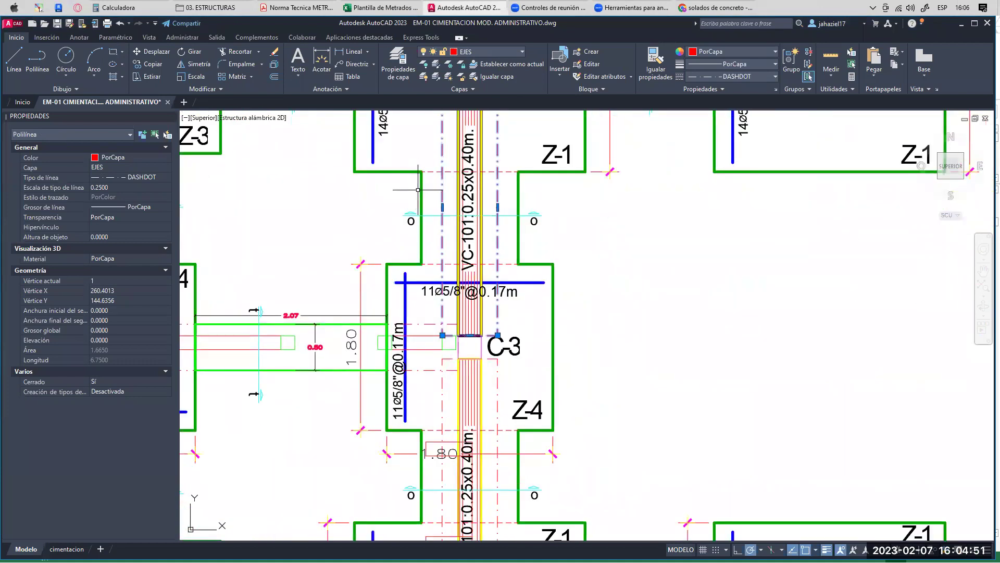
middle_click_drag(492, 312, 498, 314)
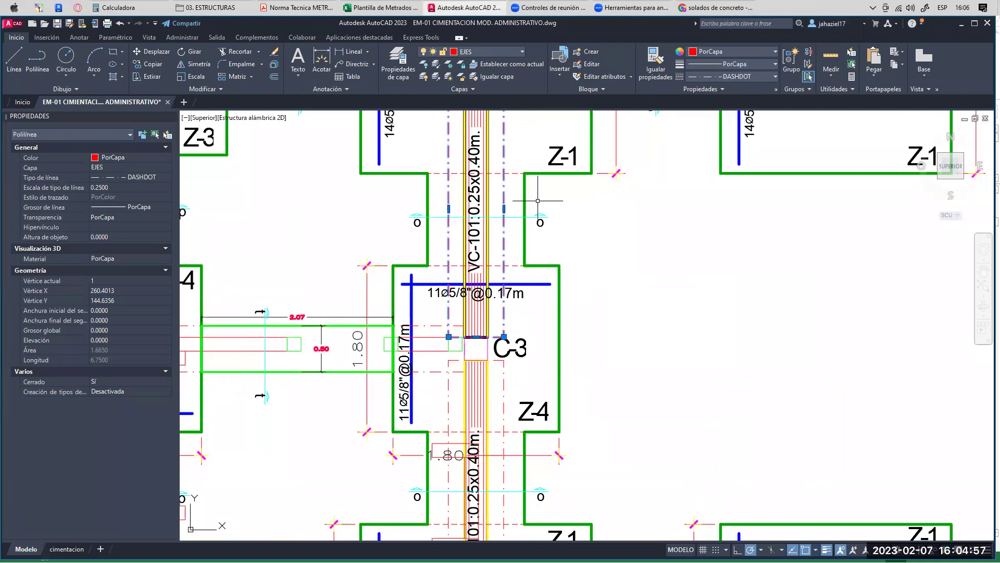
key("Escape")
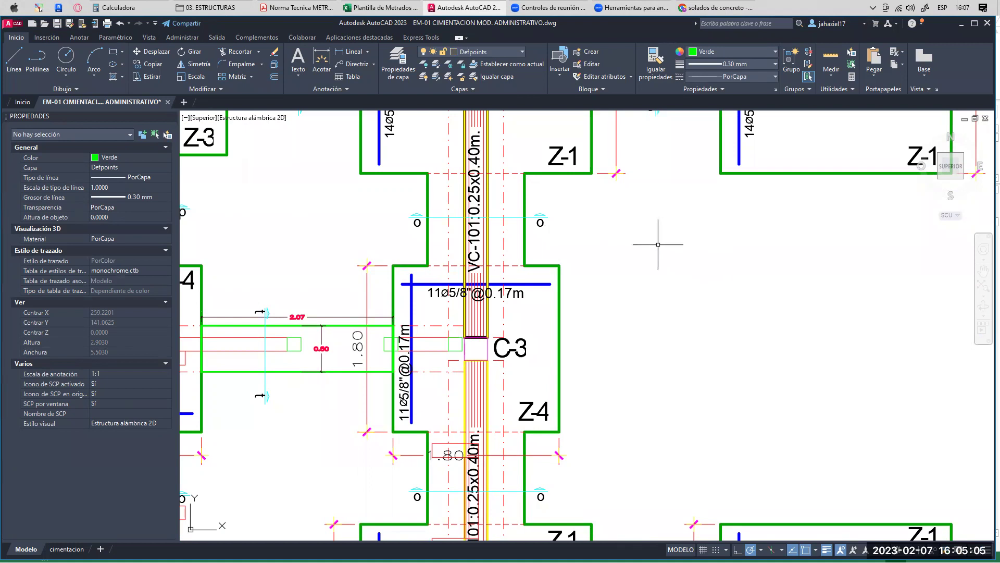
scroll(648, 241, "down", 2)
middle_click_drag(603, 228, 606, 238)
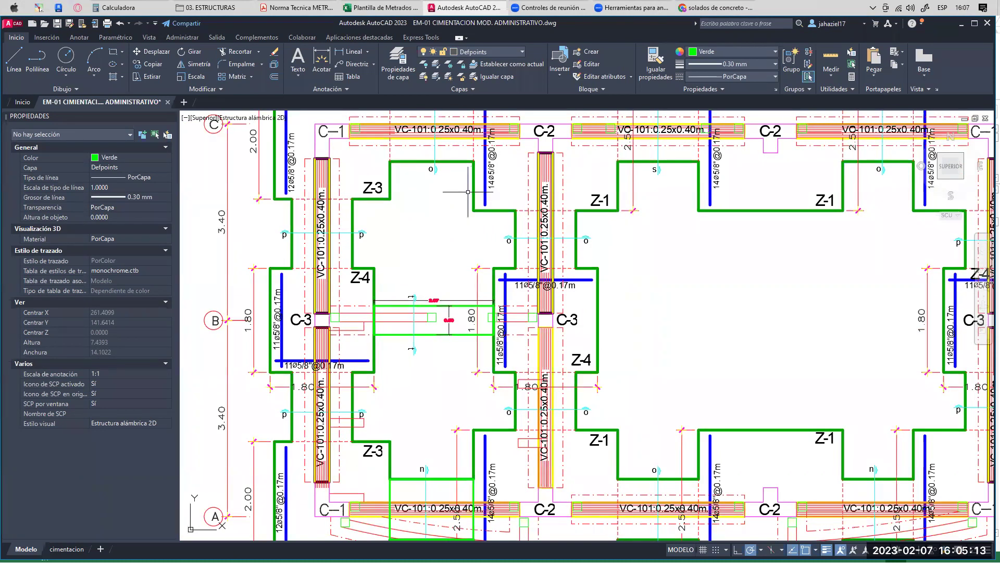
- Switch to Excel and set the Nivel of the EXCAVACION SIMPLE PARA ZAPATAS item in row 100 to 3
left_click(380, 7)
left_click(255, 301)
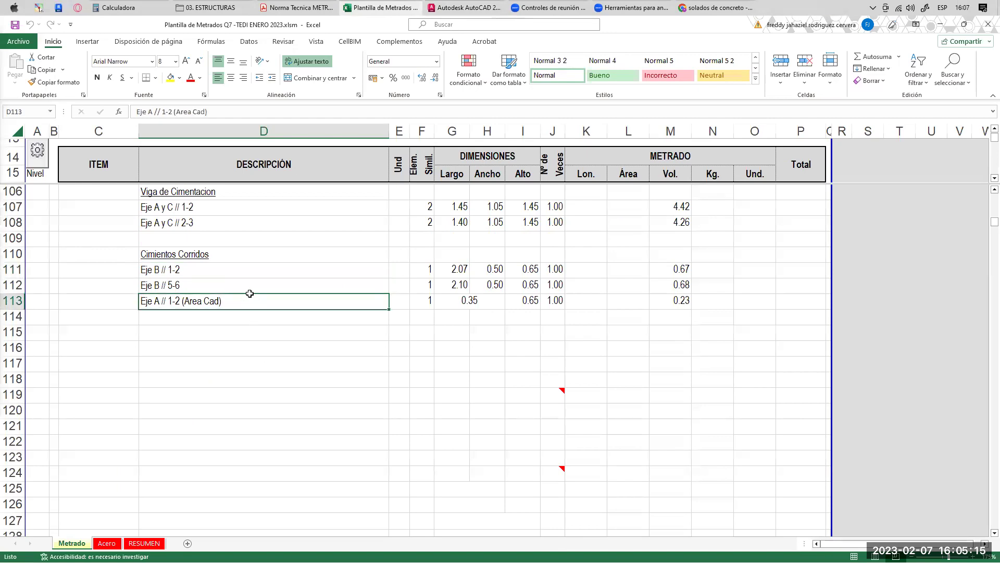
scroll(250, 293, "up", 3)
left_click(37, 251)
scroll(38, 251, "up", 1)
scroll(279, 284, "up", 1)
scroll(282, 280, "down", 1)
type("3")
key("Return")
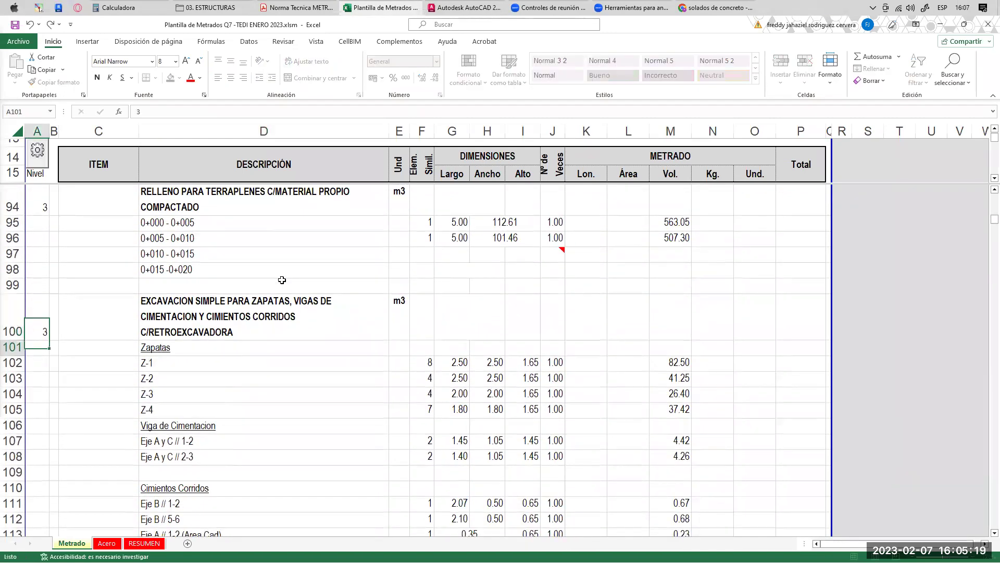
- Generate the sheet's item codes starting from OE.01 and update the items
left_click(44, 159)
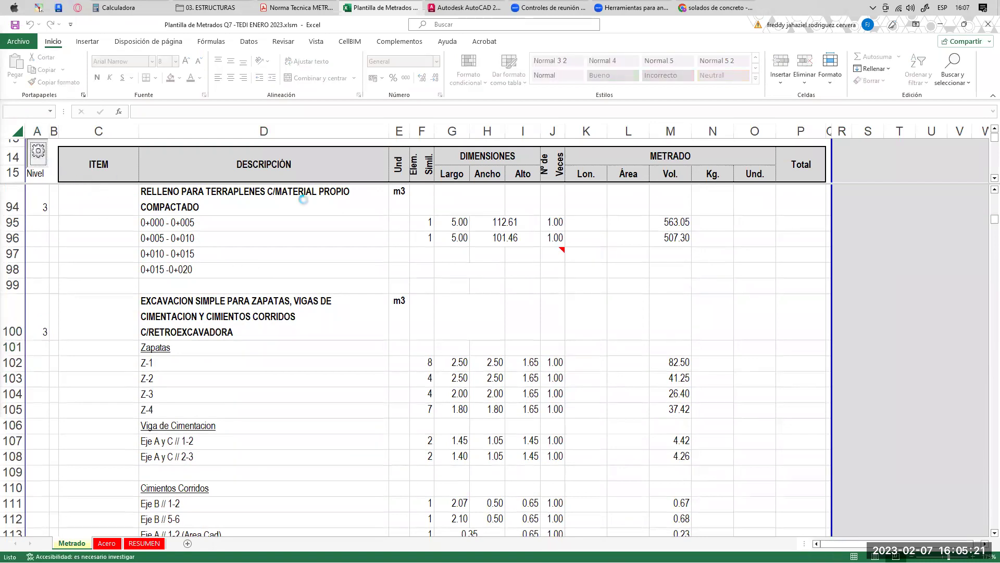
left_click(387, 284)
left_click(406, 327)
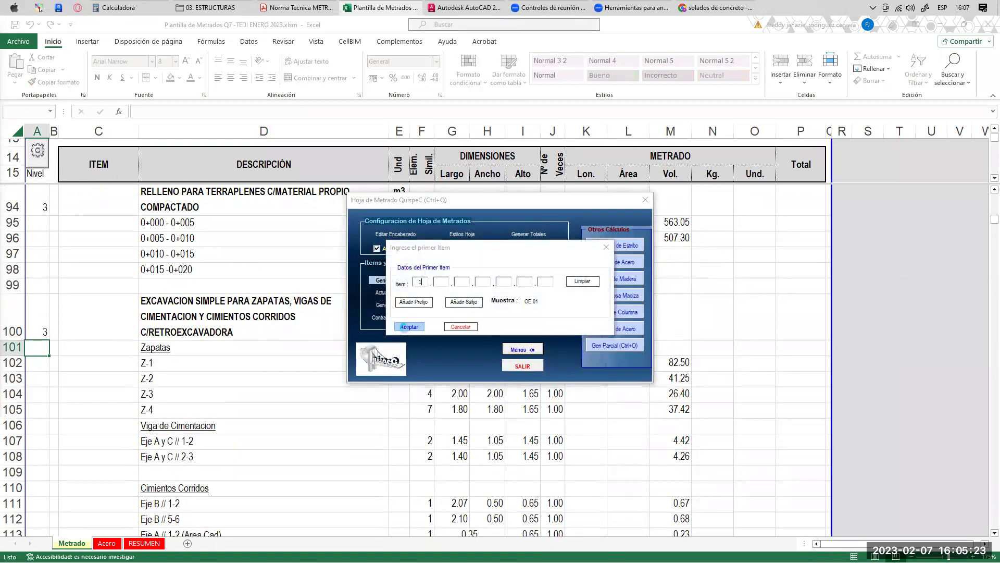
left_click(38, 150)
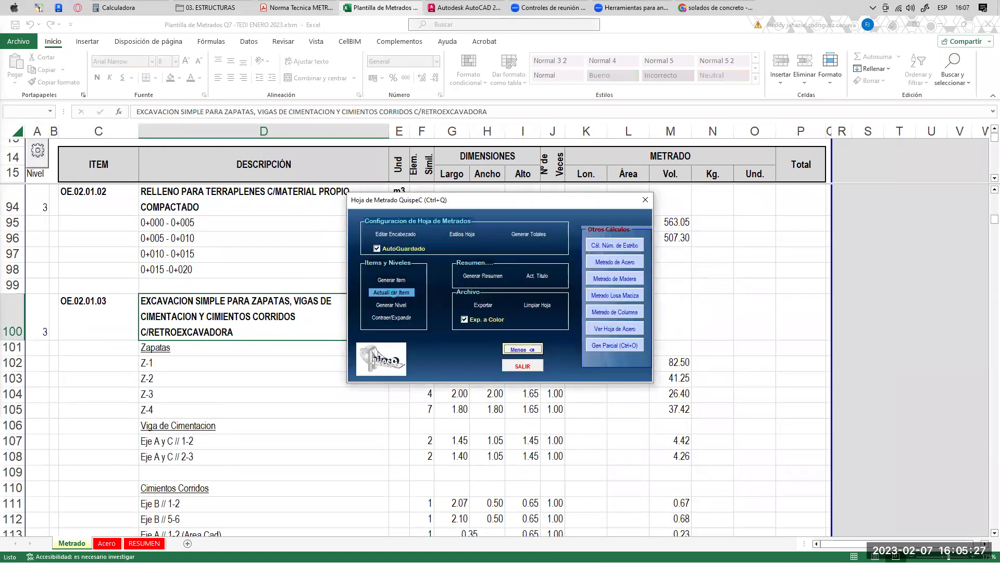
left_click(391, 292)
- Try to generate the totals for all takeoff items
left_click(37, 152)
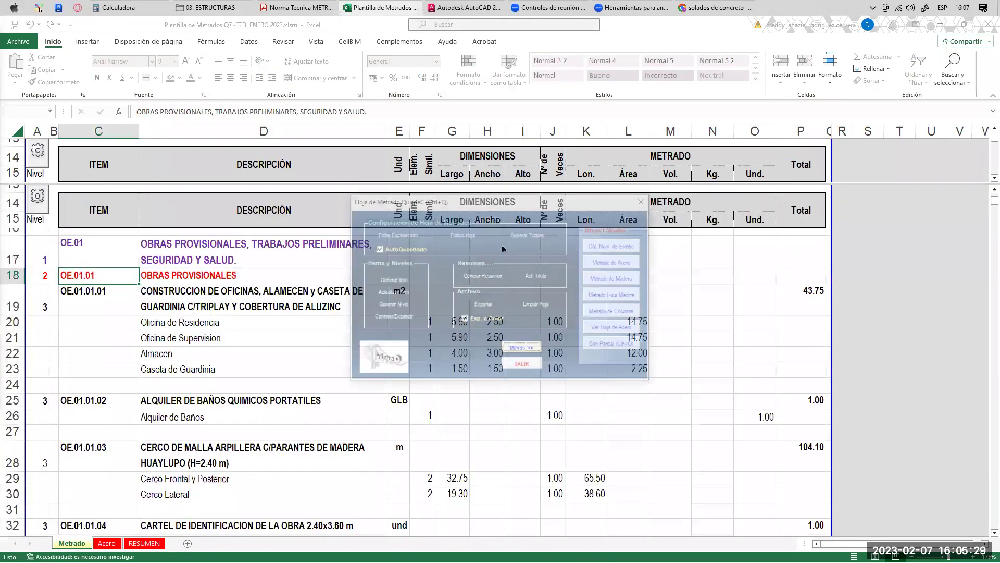
left_click(534, 235)
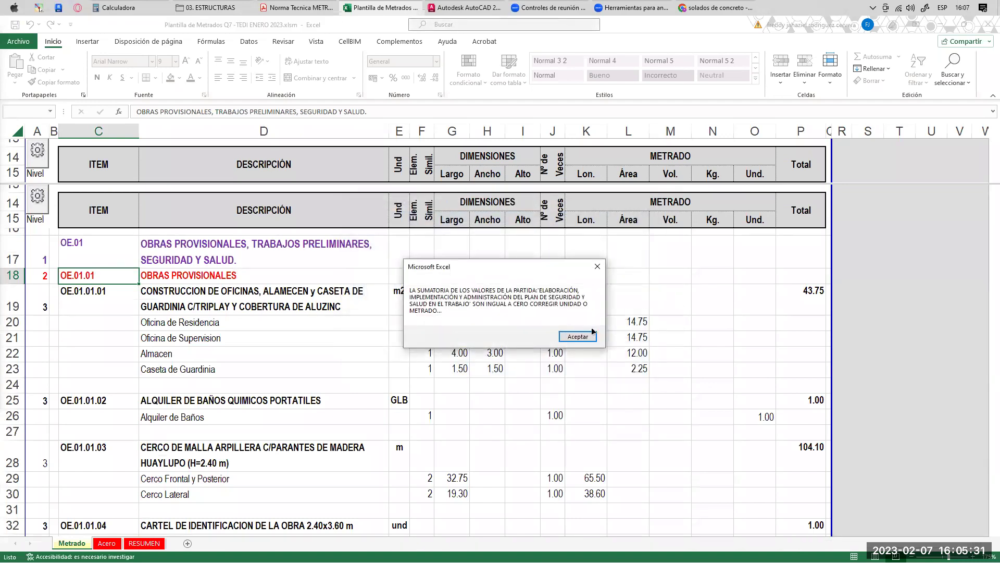
left_click(587, 334)
- Fill in the Und. quantity of 1.00 for Plan de Seguridad y Salud and EPPs
scroll(731, 327, "down", 2)
scroll(732, 328, "down", 14)
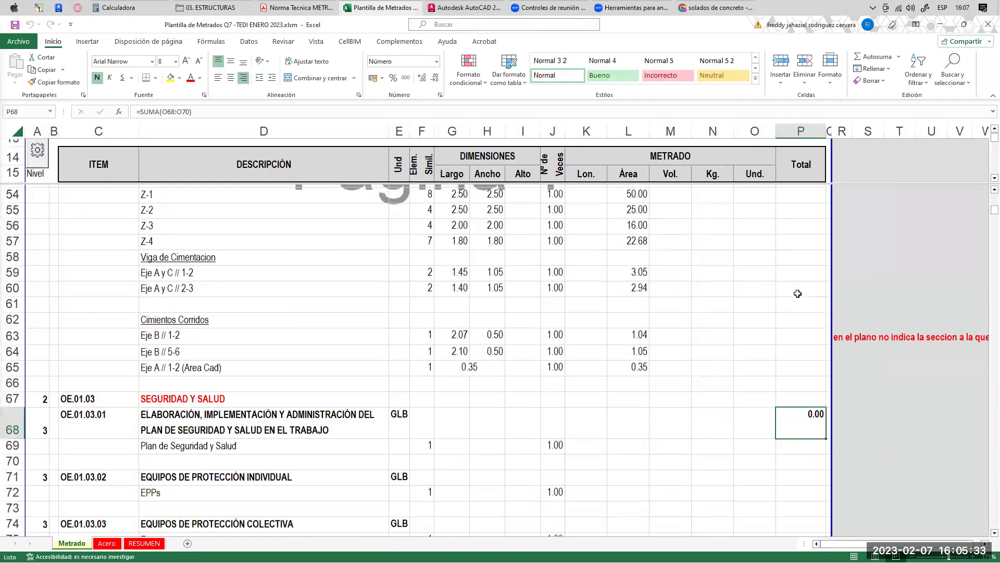
scroll(673, 242, "down", 1)
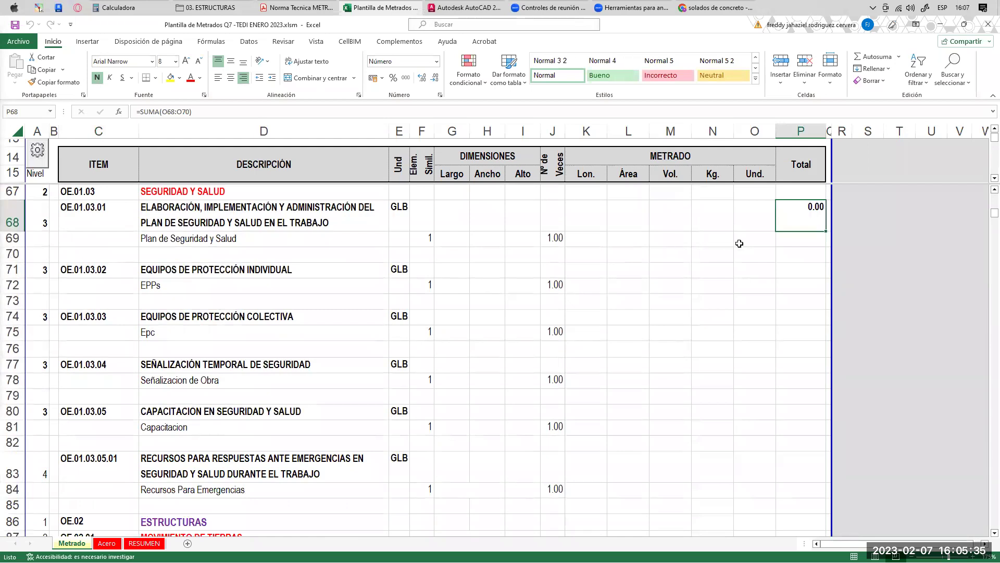
left_click(756, 243)
type("1.00")
left_click(750, 285)
type("1.00")
- Fill in the Und. quantity of 1.00 for Epc and clear the misplaced entry in row 74
left_click(750, 318)
key("ctrl+v")
left_click_drag(776, 325, 775, 339)
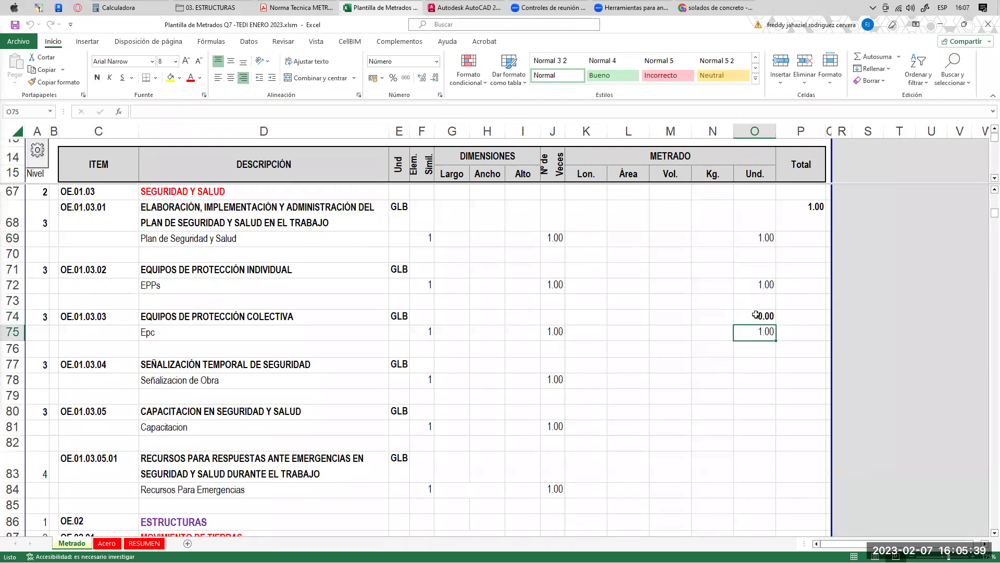
key("Delete")
left_click(760, 336)
type("1.00")
- Copy the Und. product formula to Señalizacion de Obra, Capacitacion and Recursos Para Emergencias
left_click(756, 380)
key("ctrl+v")
left_click(755, 427)
key("ctrl+v")
left_click(748, 481)
key("ctrl+v")
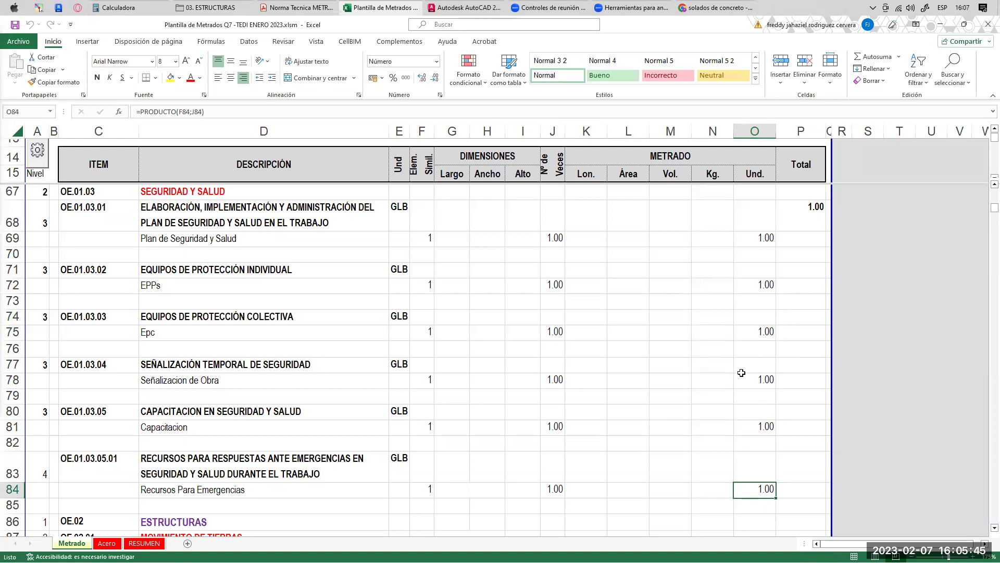
- Generate the totals for all takeoff items with the completed Und. quantities
scroll(748, 481, "down", 2, "ctrl")
scroll(659, 359, "down", 1)
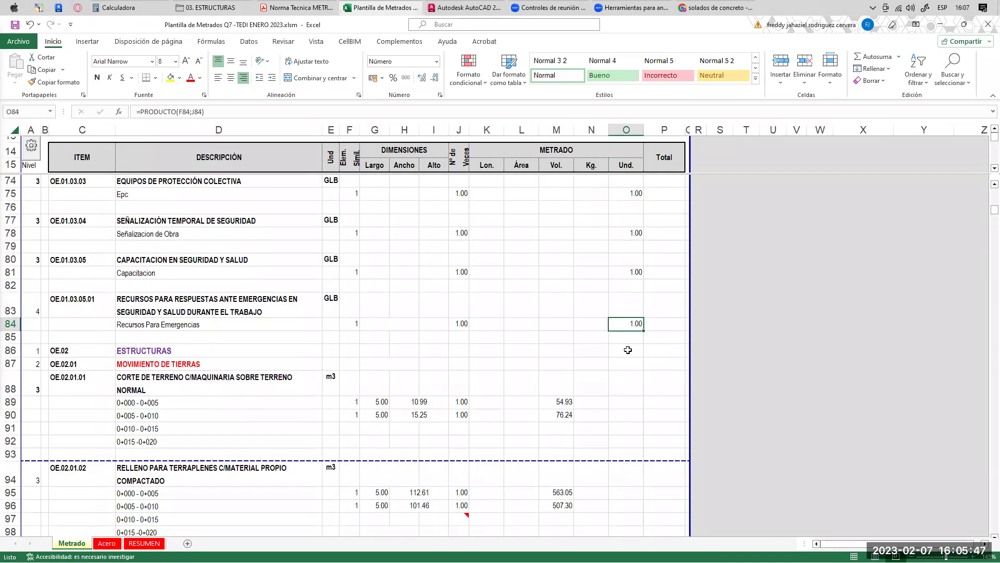
scroll(630, 351, "up", 2, "ctrl")
scroll(688, 326, "down", 3)
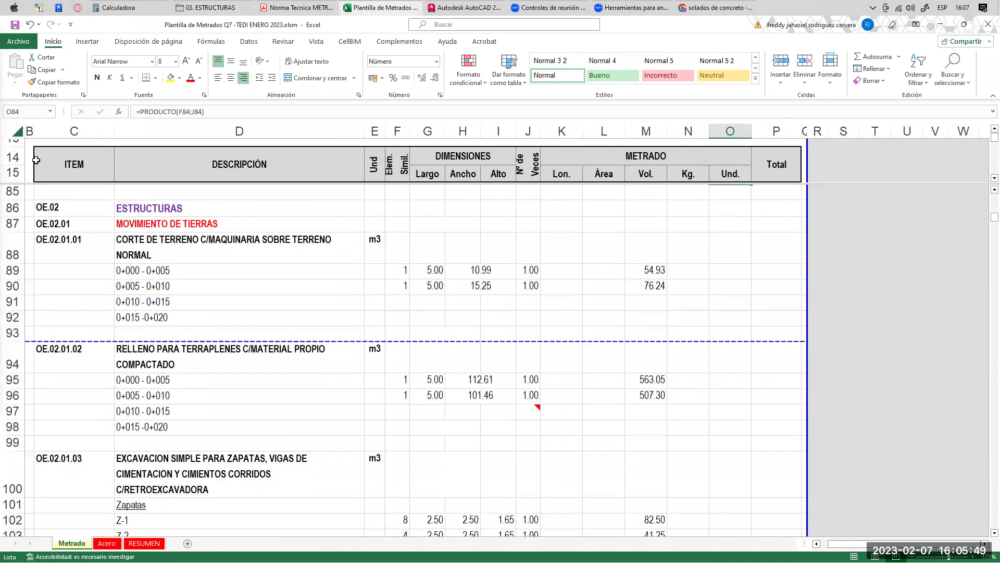
scroll(77, 205, "up", 2)
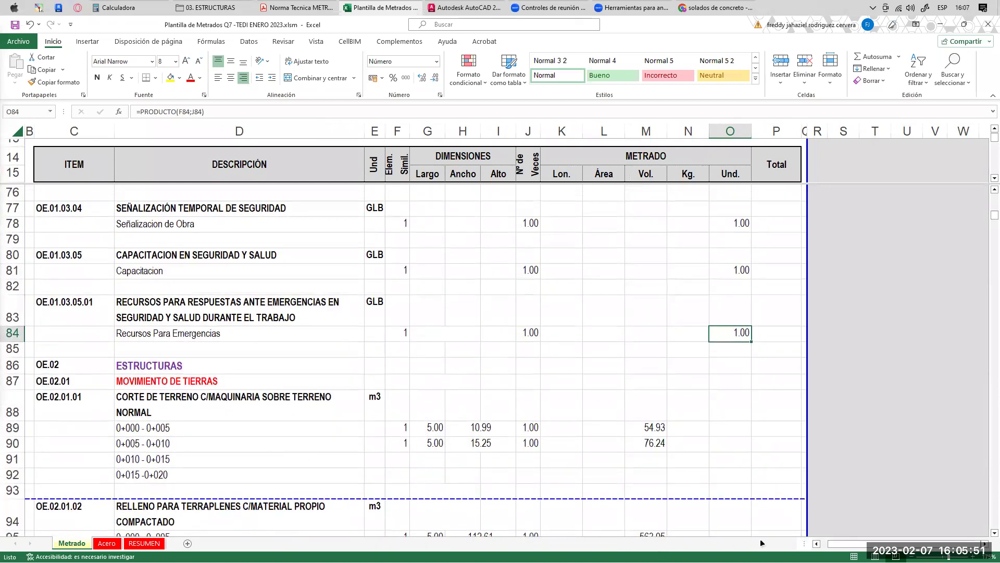
left_click(817, 543)
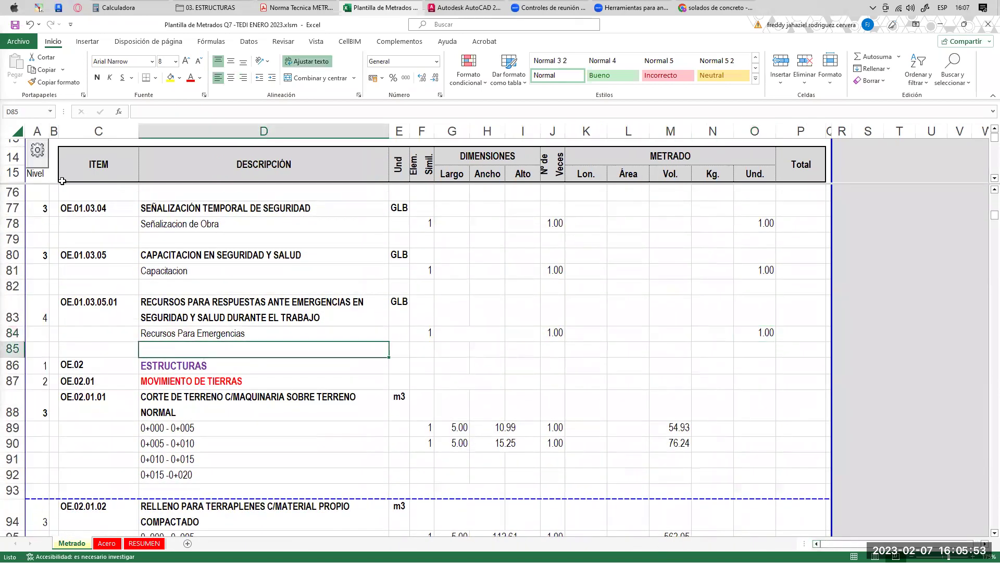
left_click(529, 236)
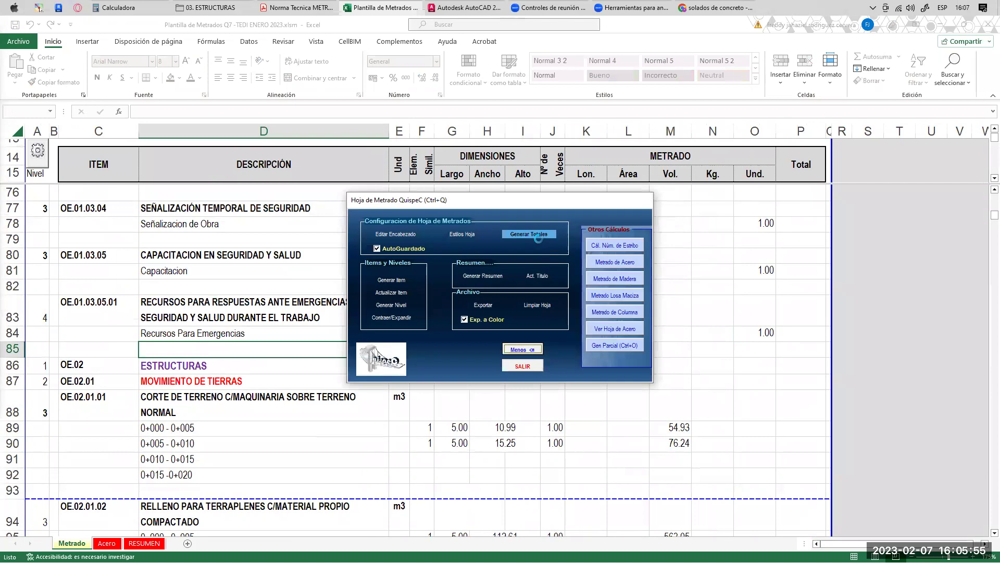
left_click(743, 339)
- Review the generated totals of items OE.02.01.01, OE.02.01.02 and OE.02.01.03 together with their descriptions
scroll(751, 331, "down", 10)
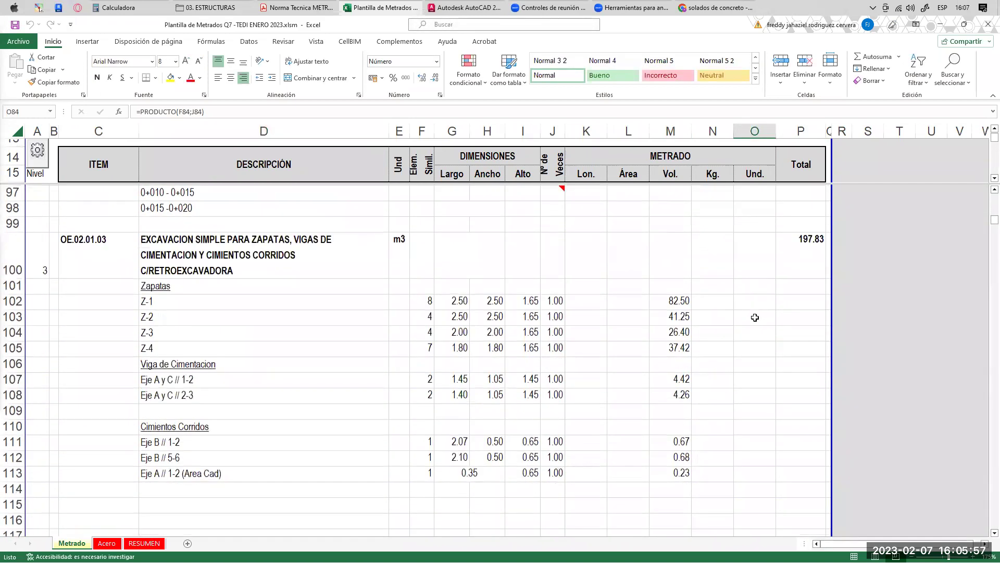
scroll(795, 316, "up", 4)
left_click(795, 315)
scroll(795, 260, "up", 1)
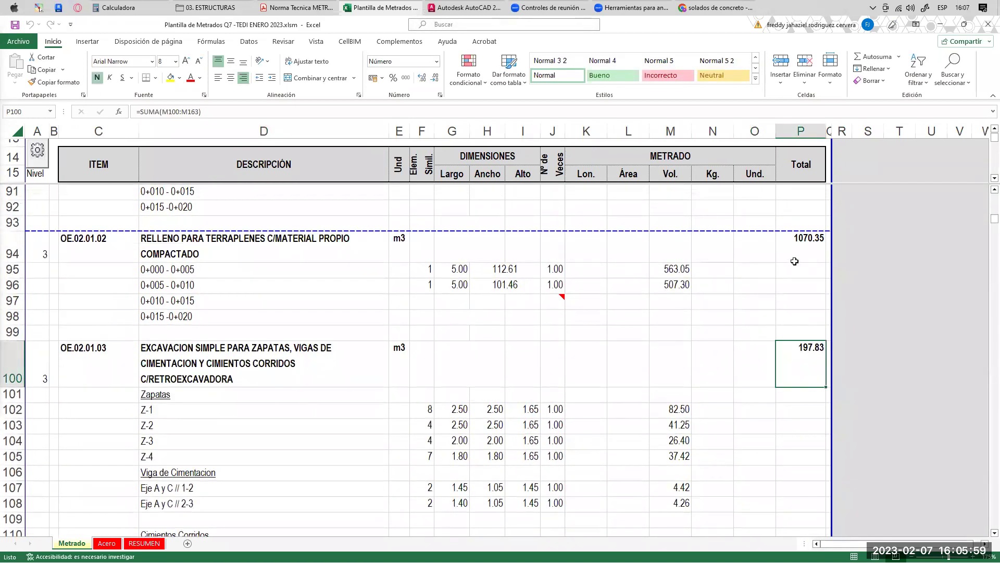
scroll(787, 265, "up", 2)
left_click(781, 258)
left_click_drag(312, 247, 802, 271)
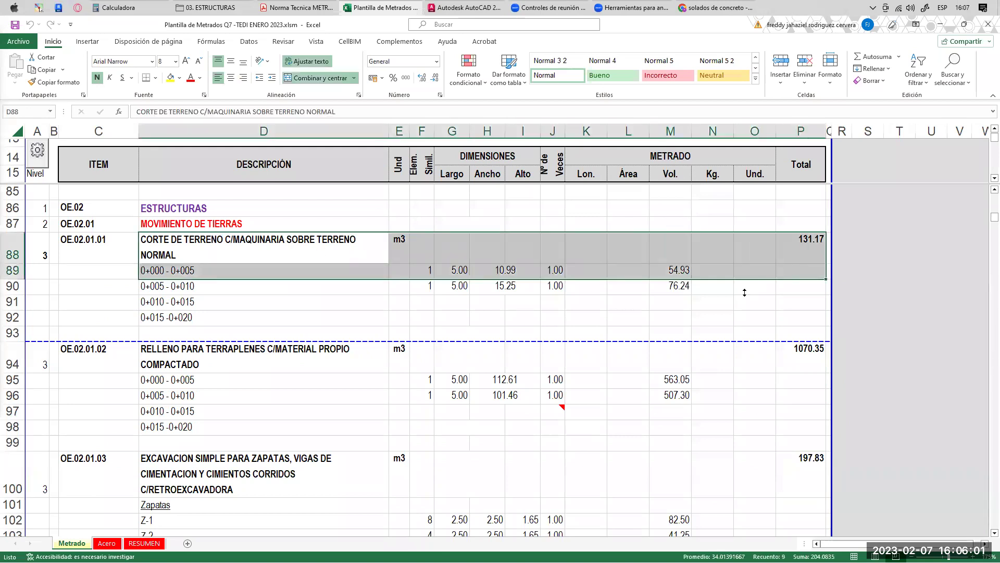
scroll(396, 312, "down", 5)
scroll(195, 254, "up", 1)
left_click_drag(195, 254, 810, 261)
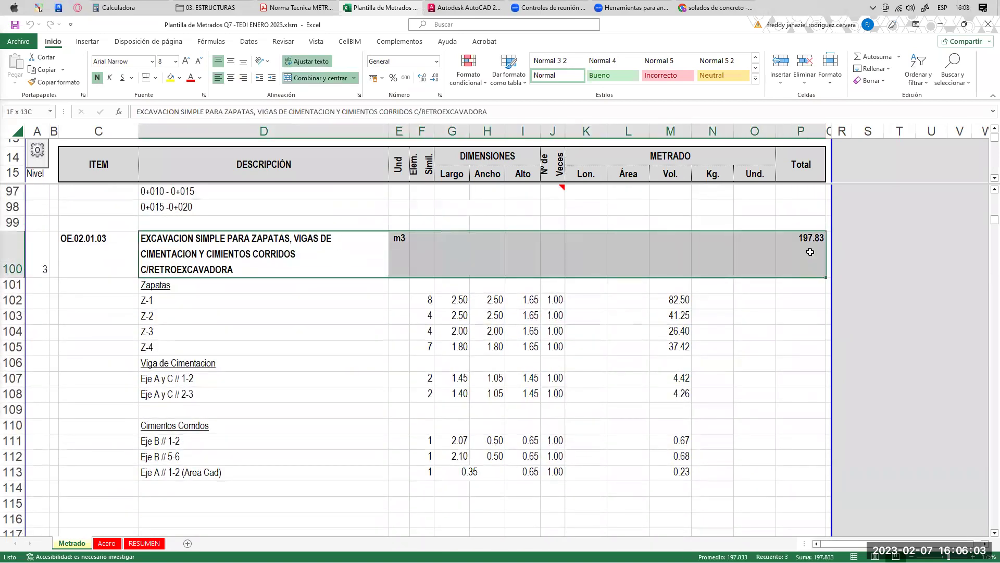
scroll(382, 313, "up", 2)
scroll(383, 313, "up", 1)
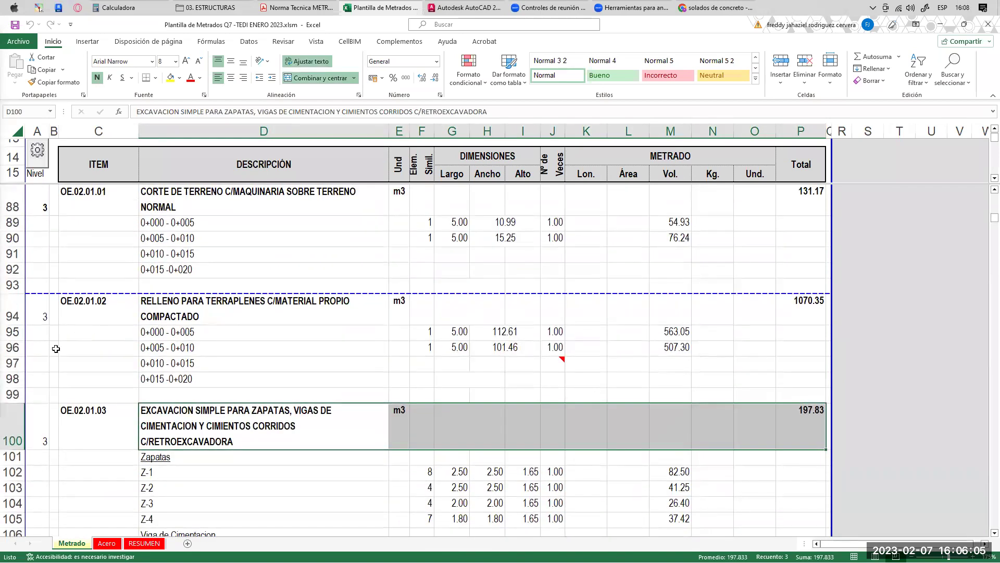
- Highlight rows 88 to 98, covering items OE.02.01.01 and OE.02.01.02, with a yellow fill
left_click(14, 380)
left_click_drag(14, 380, 14, 208)
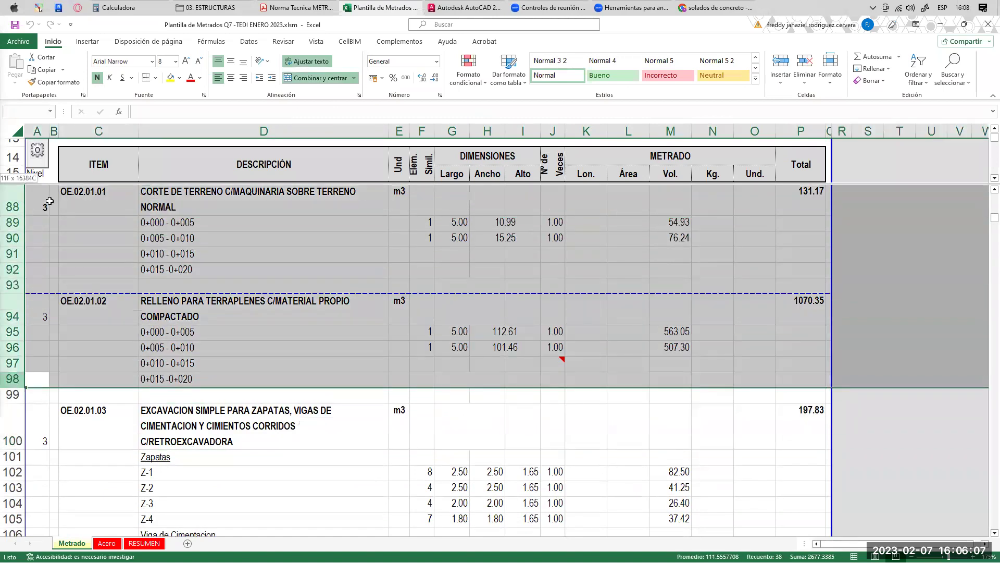
scroll(142, 144, "up", 1)
left_click(170, 78)
left_click_drag(296, 244, 261, 379)
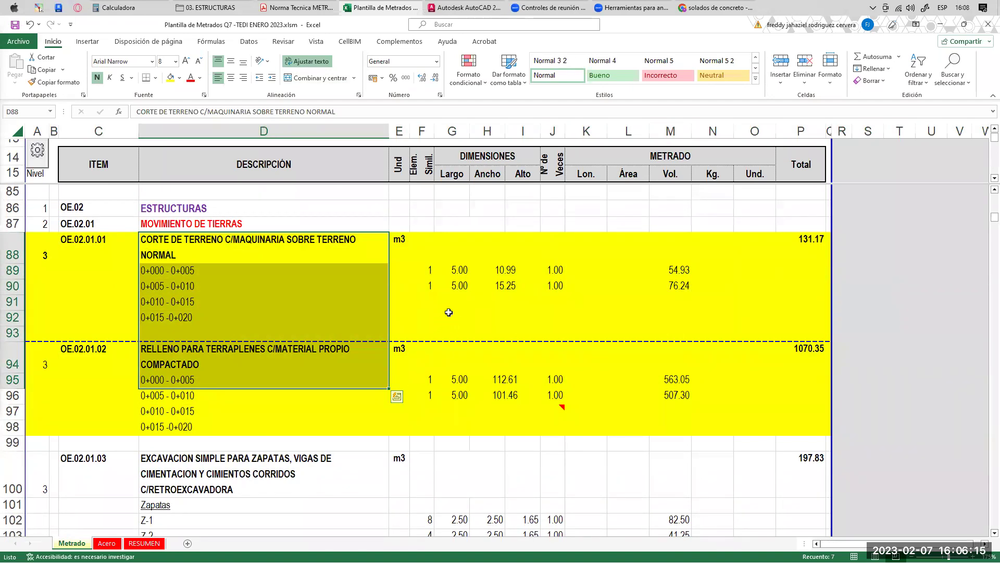
- Review the zapata, foundation beam and continuous footing rows of excavation item OE.02.01.03
scroll(421, 312, "up", 1)
scroll(440, 297, "down", 2)
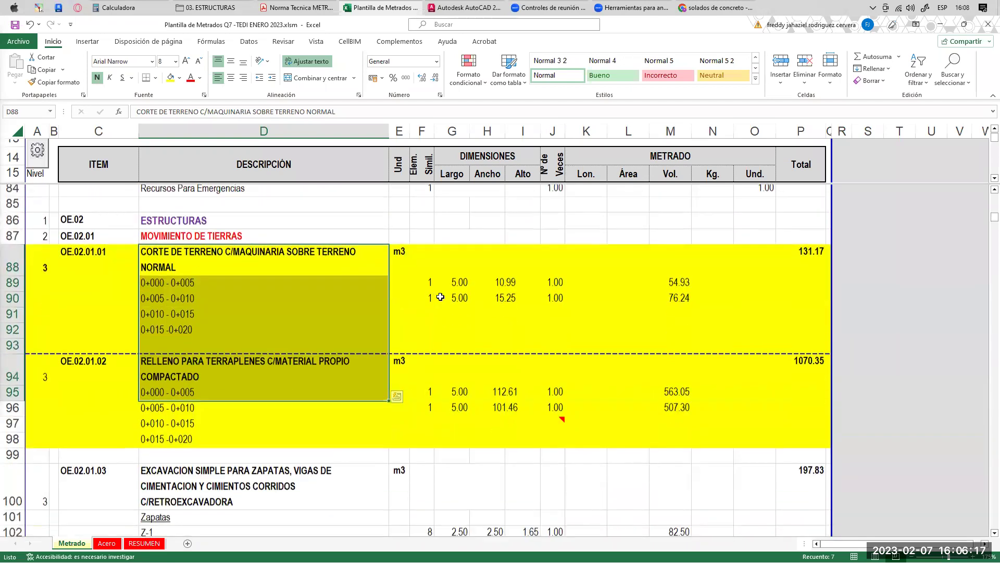
left_click(578, 334)
scroll(475, 303, "down", 2)
scroll(476, 303, "down", 3)
scroll(365, 281, "up", 2)
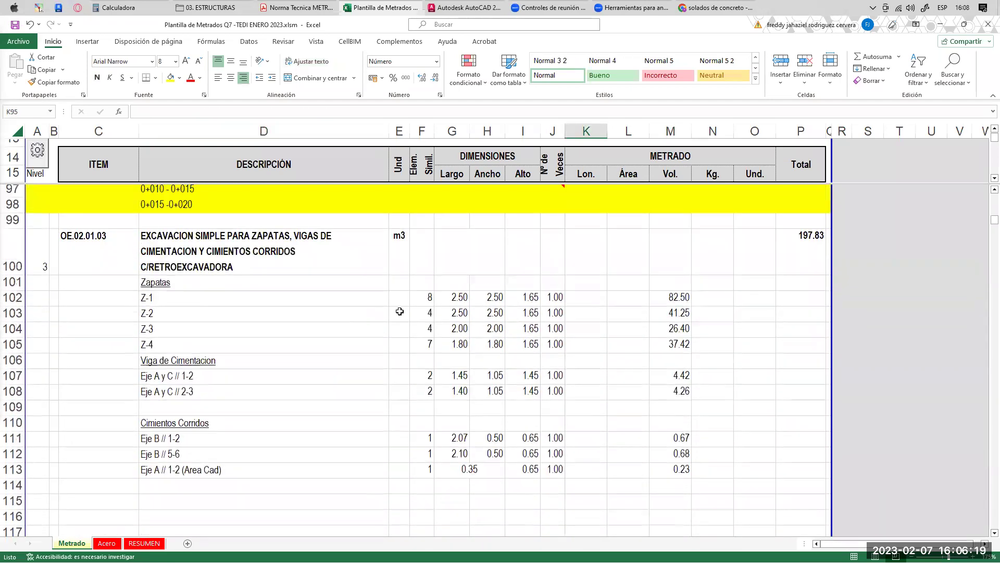
left_click(246, 254)
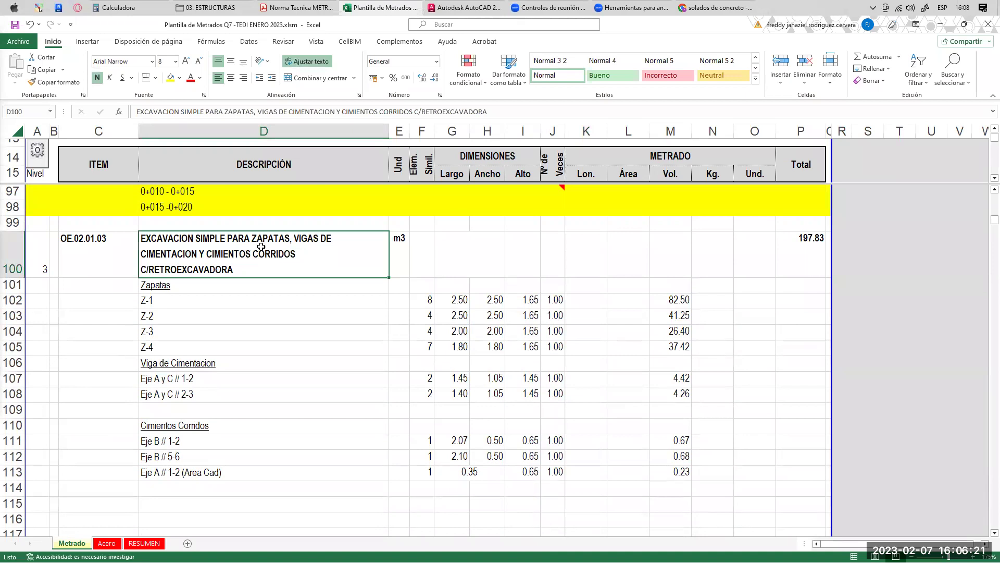
- Switch to the Norma Tecnica METRADOS PDF and read from the excavation measurement rules down to section OE.2.1.4 RELLENOS
left_click(295, 8)
left_click_drag(310, 222, 461, 224)
scroll(476, 286, "down", 4)
left_click_drag(312, 292, 395, 292)
scroll(397, 284, "down", 5)
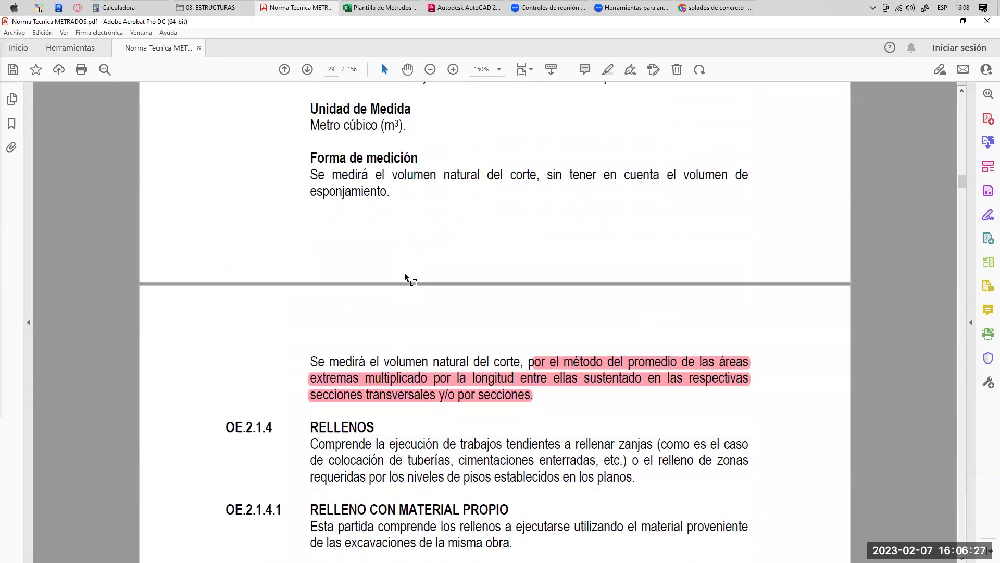
scroll(385, 250, "down", 4)
left_click_drag(311, 225, 372, 227)
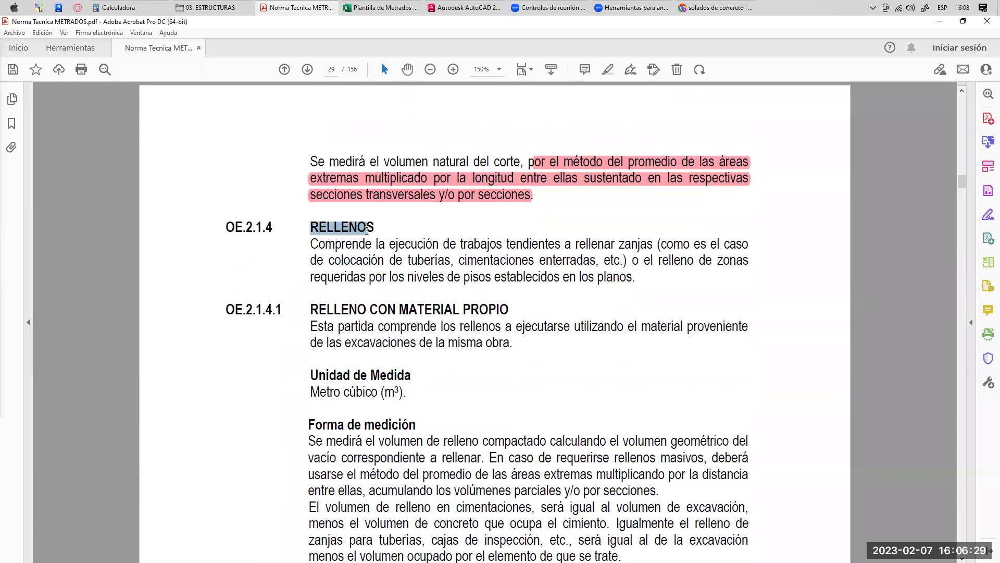
- Return to the Excel takeoff and examine item OE.02.01.02, RELLENO PARA TERRAPLENES C/MATERIAL PROPIO COMPACTADO
key("alt+Tab")
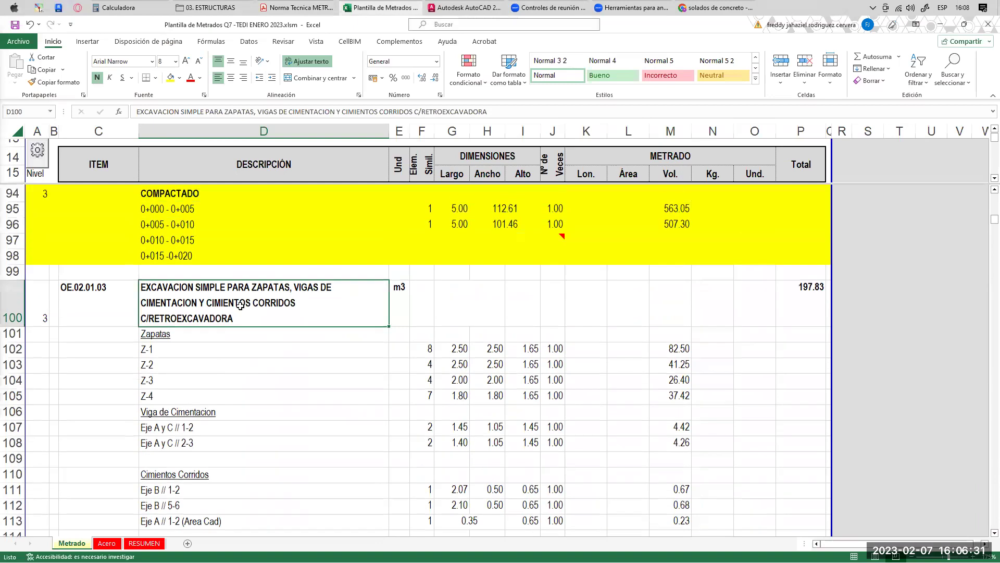
scroll(259, 308, "up", 4)
scroll(206, 305, "down", 2)
left_click_drag(206, 305, 201, 383)
scroll(173, 271, "down", 2)
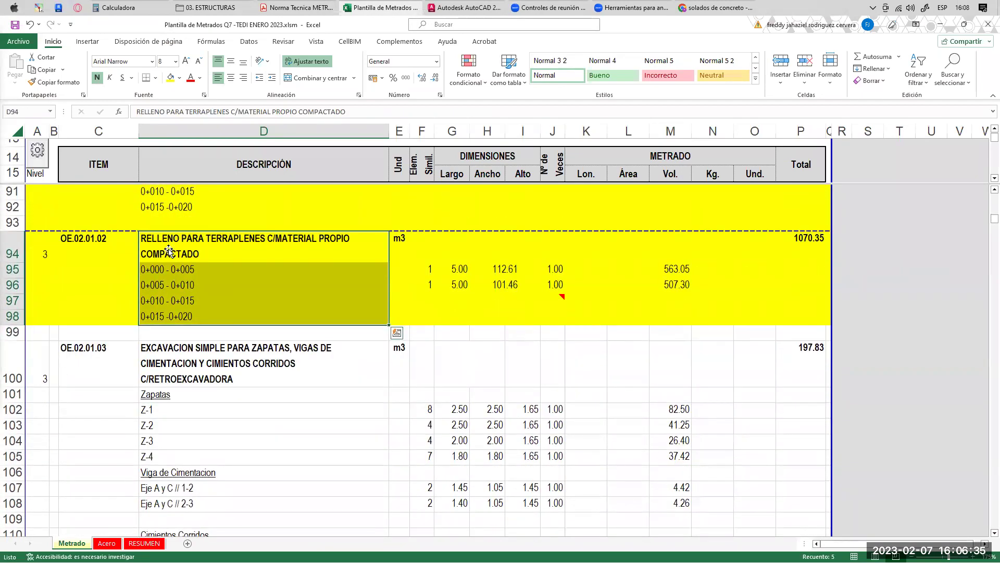
left_click(169, 253)
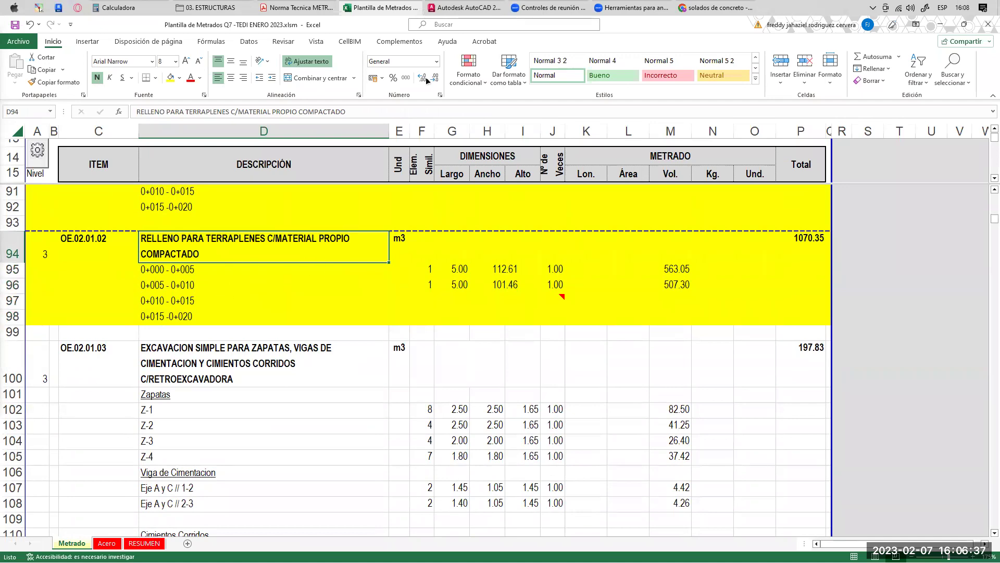
- Switch to the AutoCAD foundation plan and examine the Relleno zones on both sides of the column in the Zapata 01 section
left_click(465, 8)
scroll(329, 270, "up", 3)
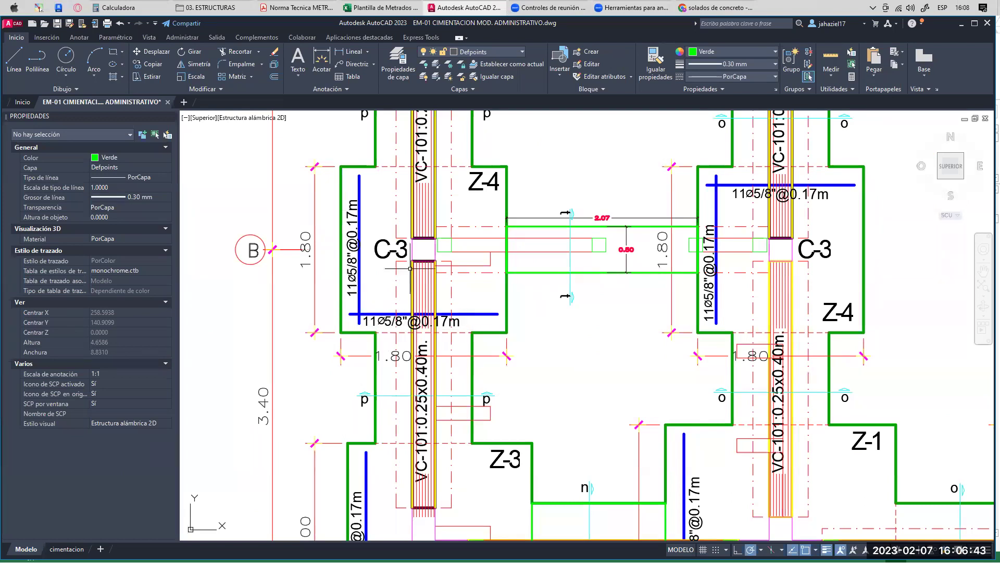
left_click(396, 209)
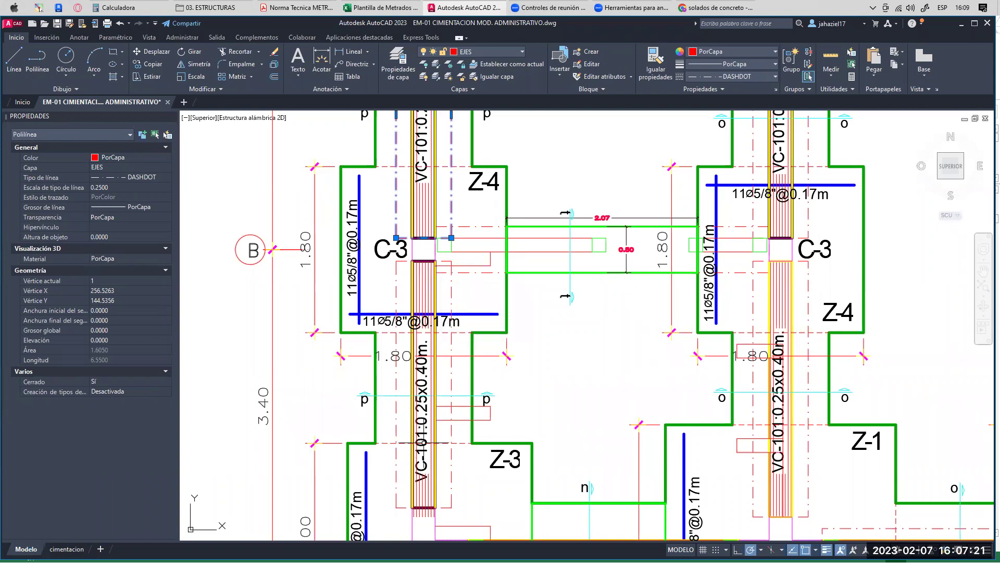
scroll(417, 252, "down", 10)
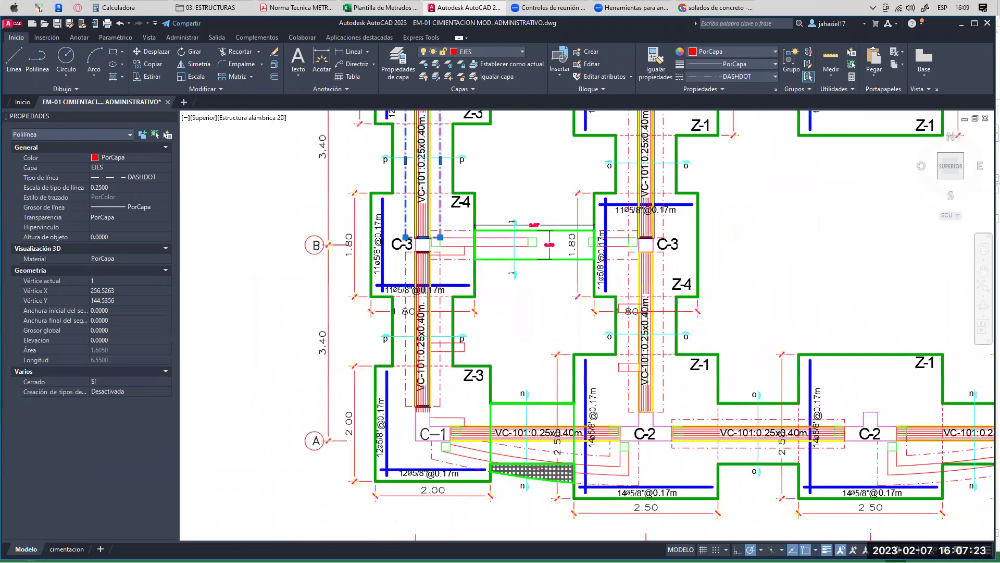
scroll(437, 284, "up", 8)
scroll(323, 333, "up", 5)
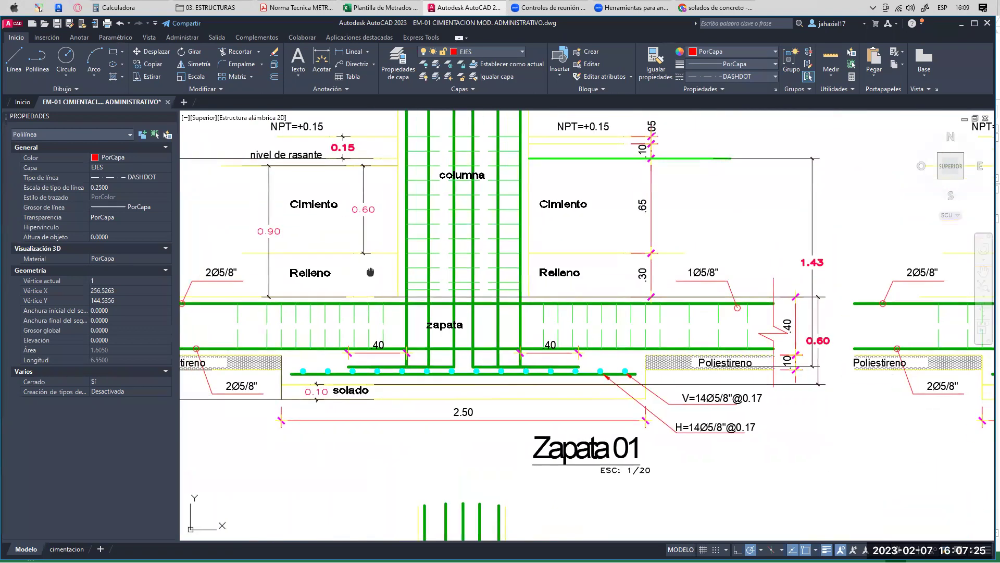
left_click(390, 219)
middle_click_drag(474, 219, 272, 227)
left_click(578, 219)
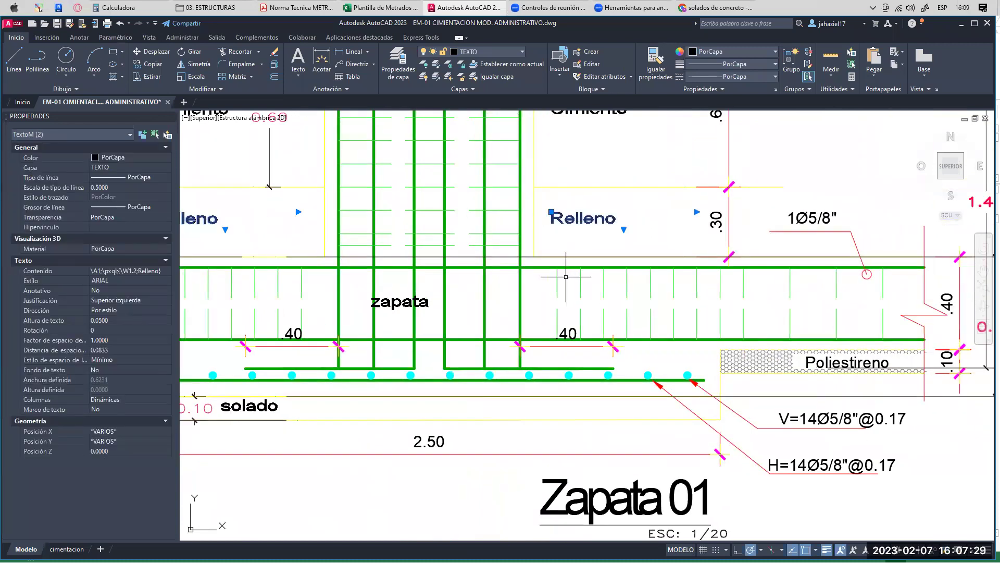
scroll(567, 280, "down", 2)
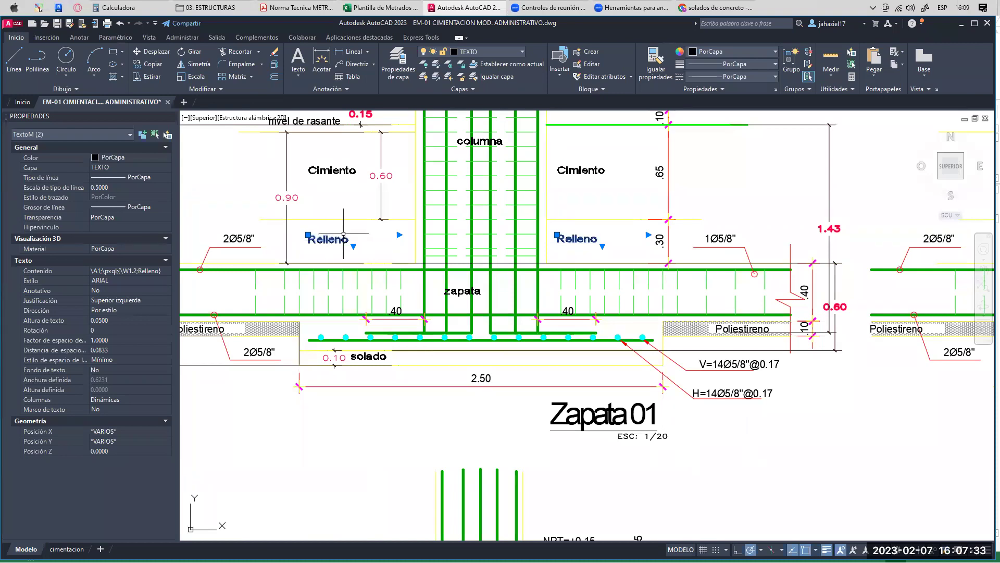
- Mark the excavation outline, beam, footing and fill areas on section Corte p-p, and clear the markings
scroll(347, 231, "down", 8)
key("Escape")
scroll(620, 223, "up", 6)
scroll(722, 220, "up", 2)
mouse_move(729, 220)
middle_mouse_down()
mouse_move(591, 210)
mouse_move(547, 213)
mouse_move(535, 225)
middle_mouse_up()
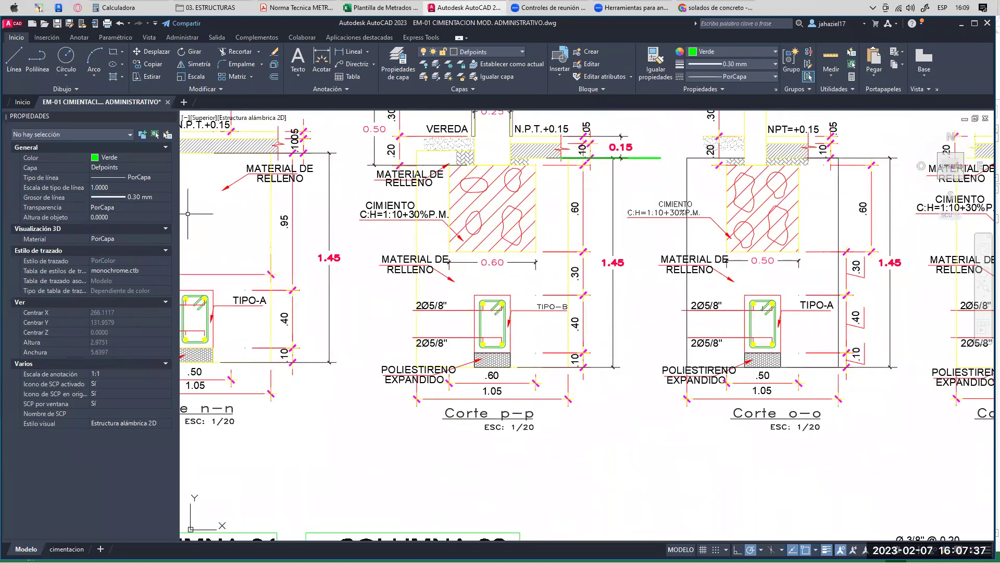
mouse_move(402, 163)
left_mouse_down()
mouse_move(415, 193)
mouse_move(419, 363)
mouse_move(516, 366)
mouse_move(574, 352)
mouse_move(571, 185)
mouse_move(627, 157)
left_mouse_up()
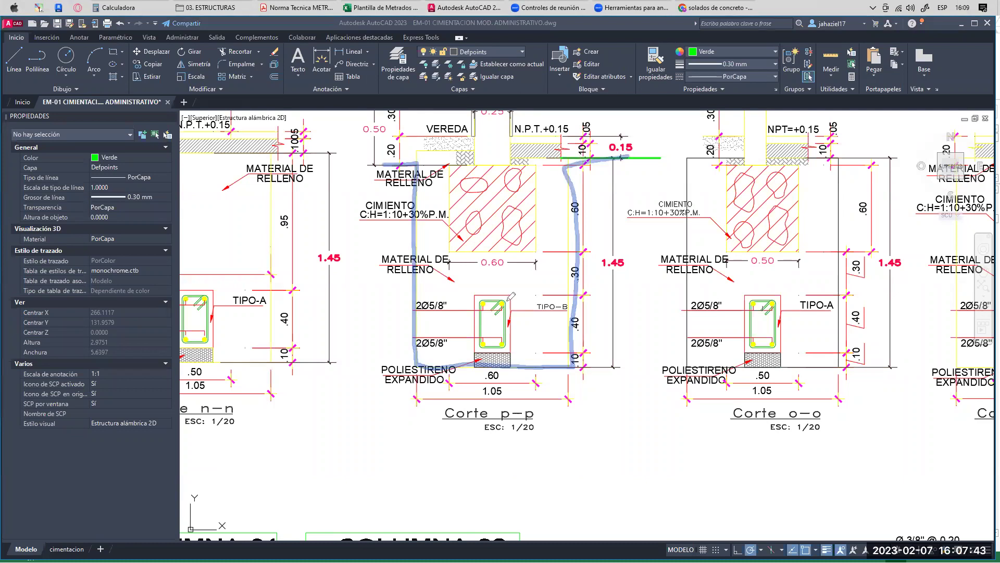
mouse_move(473, 296)
left_mouse_down()
mouse_move(516, 296)
mouse_move(511, 361)
mouse_move(484, 364)
mouse_move(475, 328)
mouse_move(501, 299)
mouse_move(496, 344)
mouse_move(484, 339)
left_mouse_up()
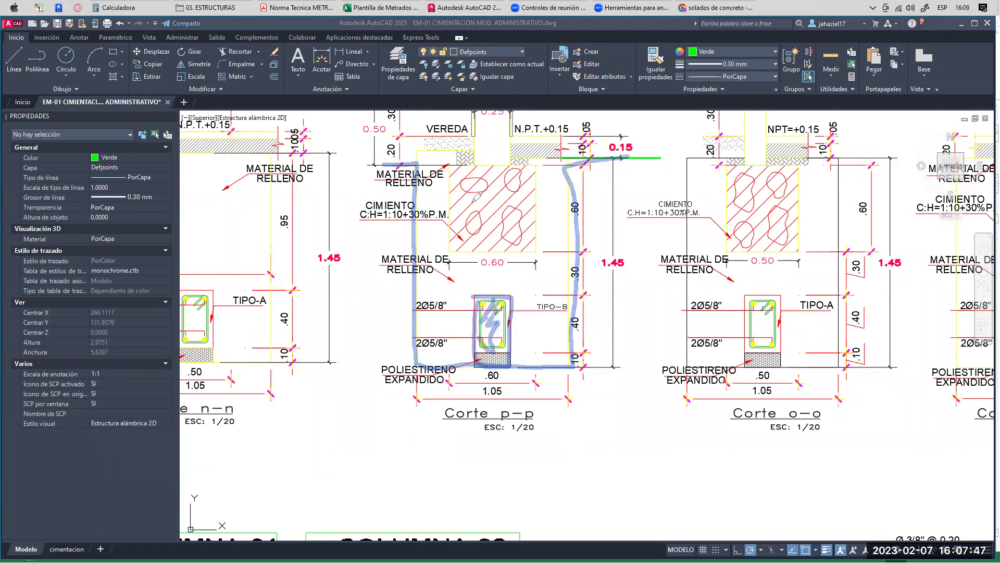
mouse_move(451, 166)
left_mouse_down()
mouse_move(453, 253)
mouse_move(540, 179)
mouse_move(461, 168)
mouse_move(477, 188)
mouse_move(500, 179)
mouse_move(519, 206)
mouse_move(484, 229)
mouse_move(468, 183)
mouse_move(458, 206)
mouse_move(490, 245)
mouse_move(526, 231)
mouse_move(528, 188)
left_mouse_up()
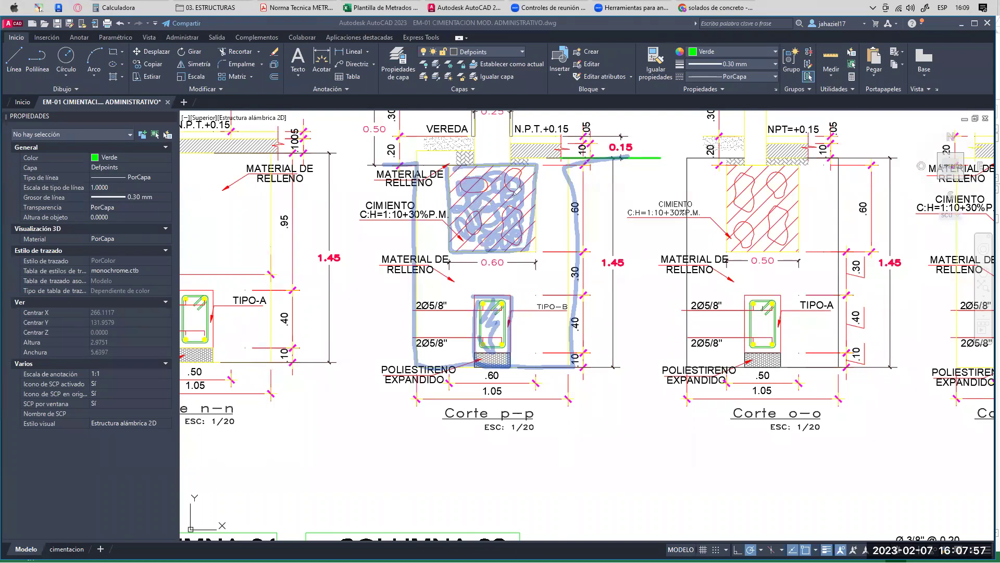
mouse_move(417, 245)
left_mouse_down()
mouse_move(379, 253)
mouse_move(398, 281)
mouse_move(438, 281)
mouse_move(425, 245)
left_mouse_up()
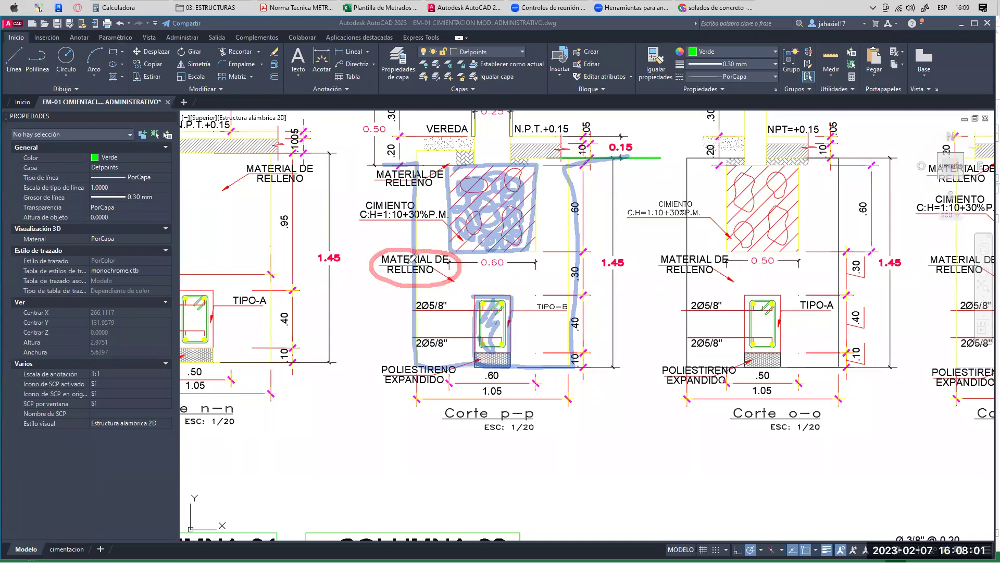
mouse_move(431, 176)
left_mouse_down()
mouse_move(443, 211)
mouse_move(429, 226)
mouse_move(454, 255)
mouse_move(489, 263)
mouse_move(539, 253)
mouse_move(563, 190)
left_mouse_up()
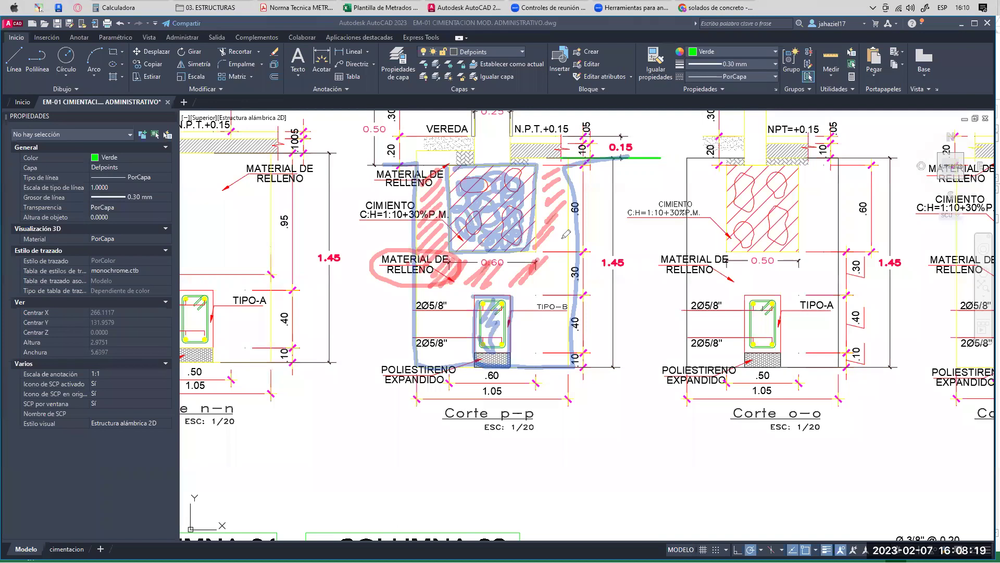
left_click(19, 136)
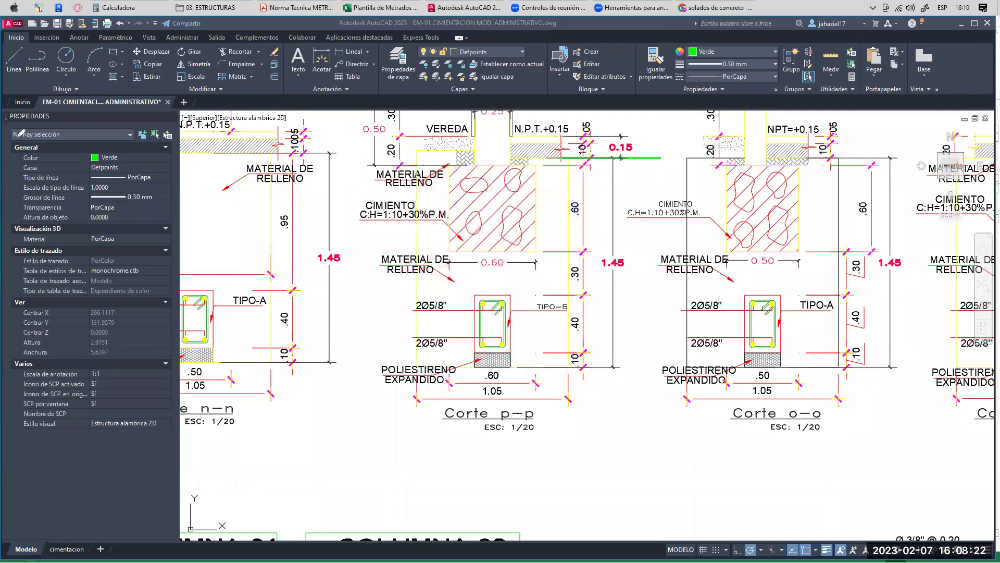
- Switch to the Excel takeoff and enter the description RELLENO PARA ESTRUCTURAS C/ in cell D115
left_click(383, 8)
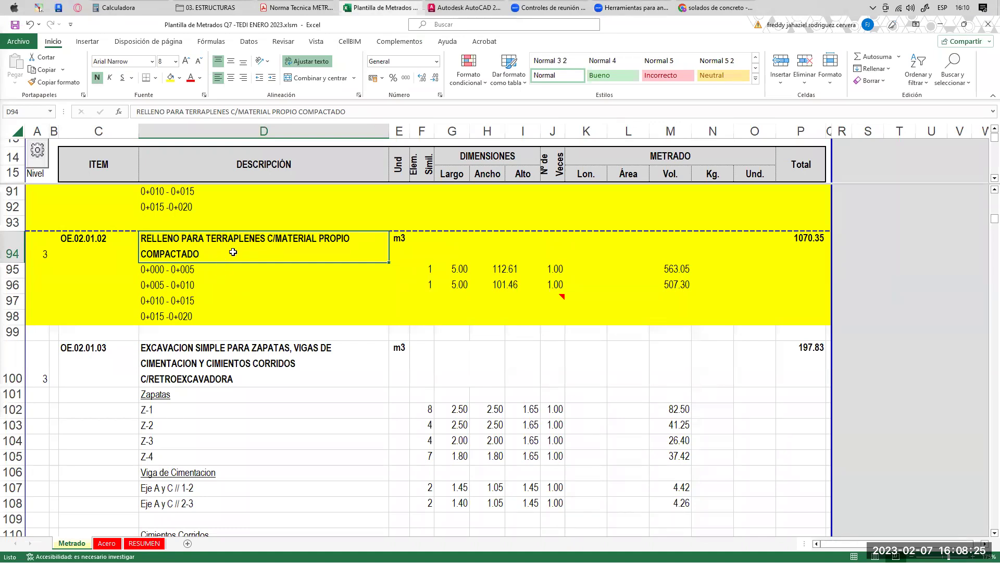
scroll(376, 291, "down", 4)
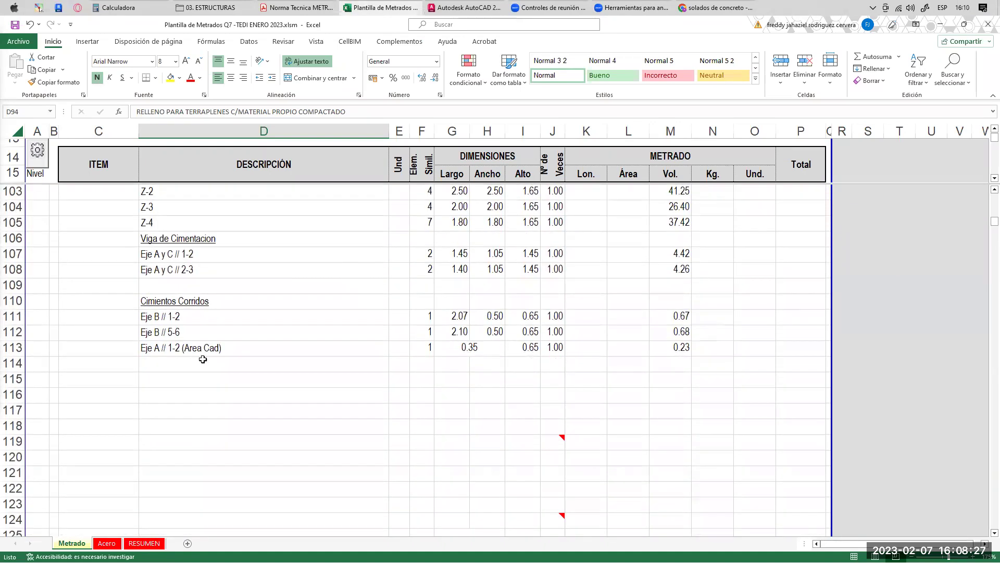
left_click(175, 383)
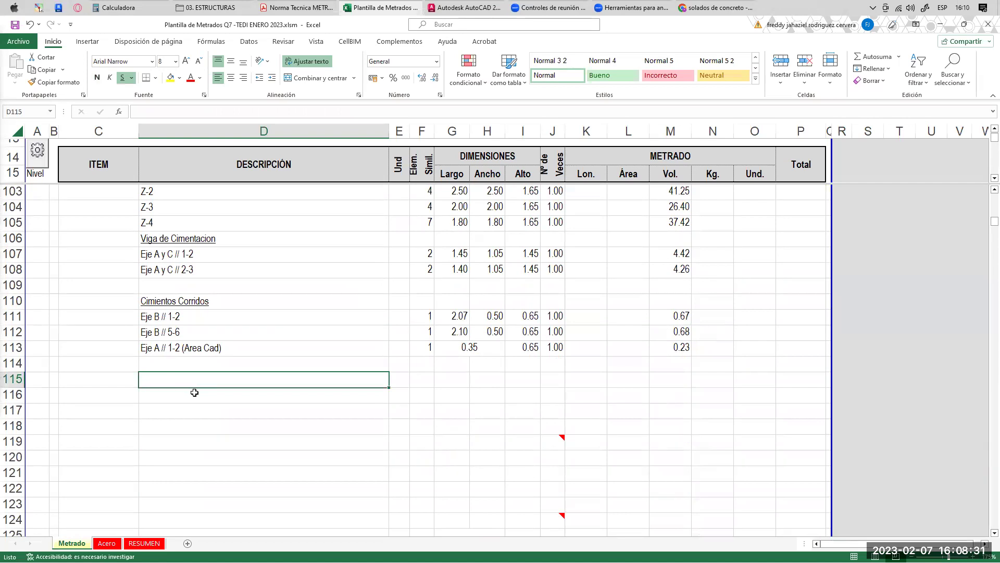
type("rr")
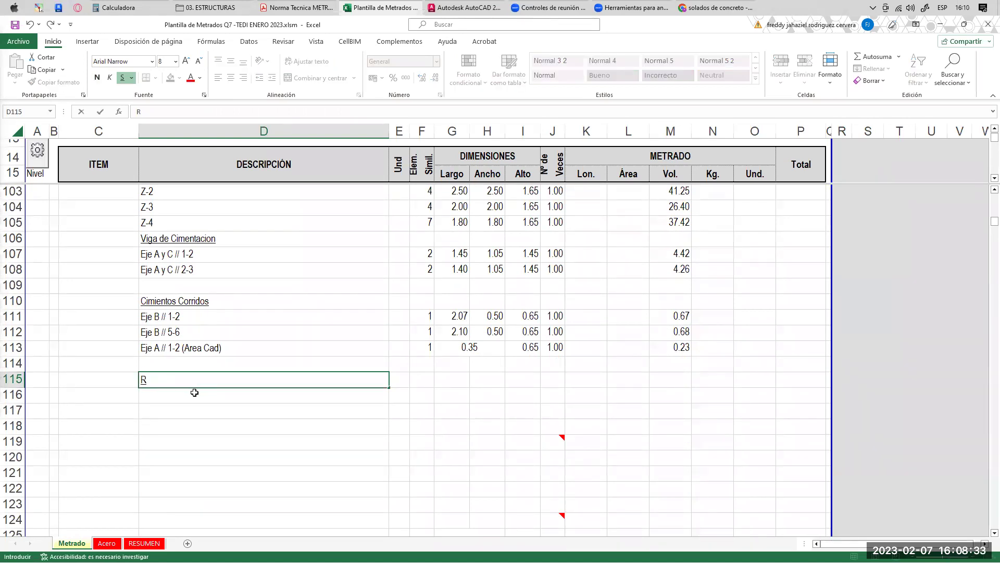
type("LLENO PARA ESTRUCTURAS C/")
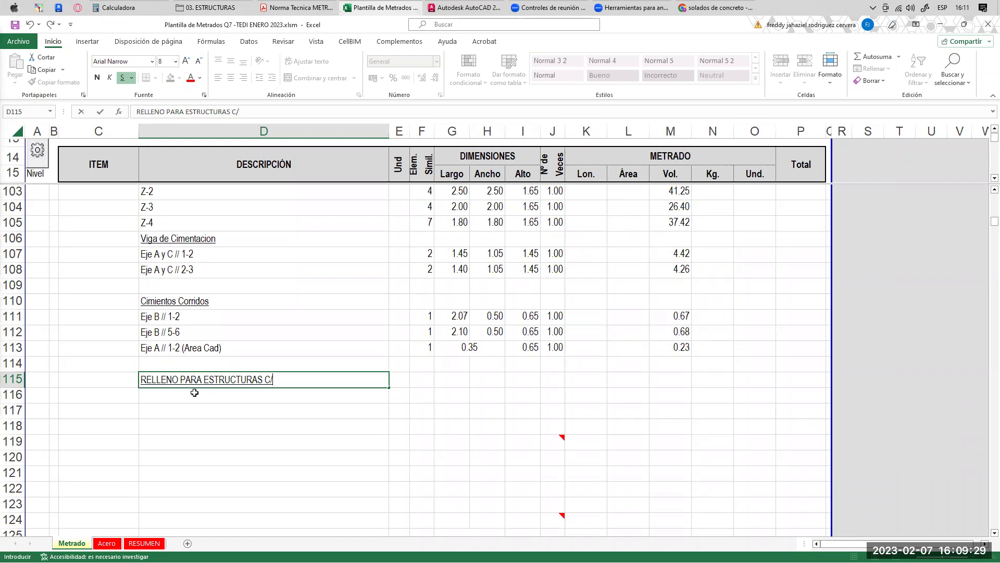
left_click(349, 394)
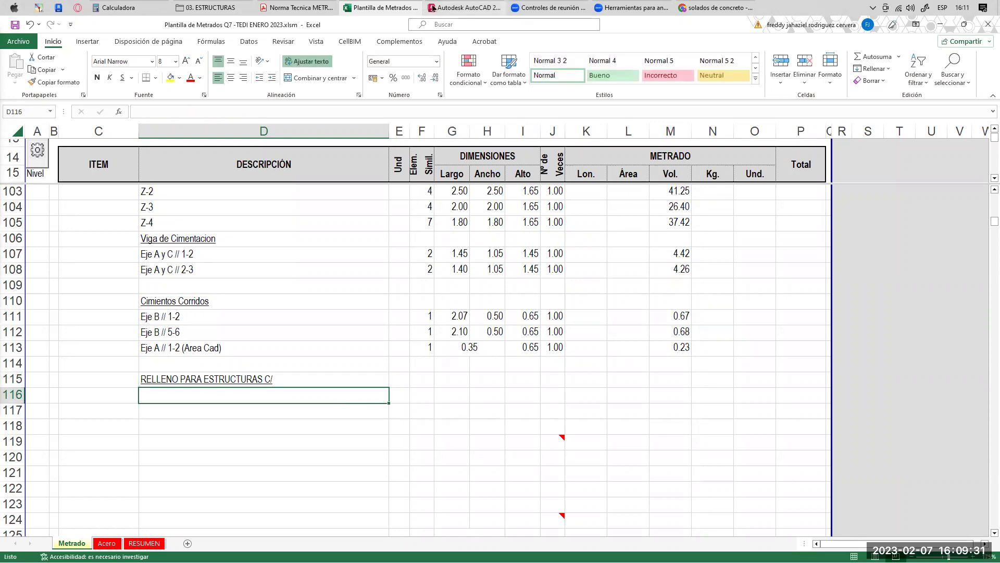
- Consult the Norma Tecnica PDF on fills with own material (OE.2.1.4.1) and borrowed material (OE.2.1.4.2)
left_click(312, 8)
scroll(314, 188, "down", 3)
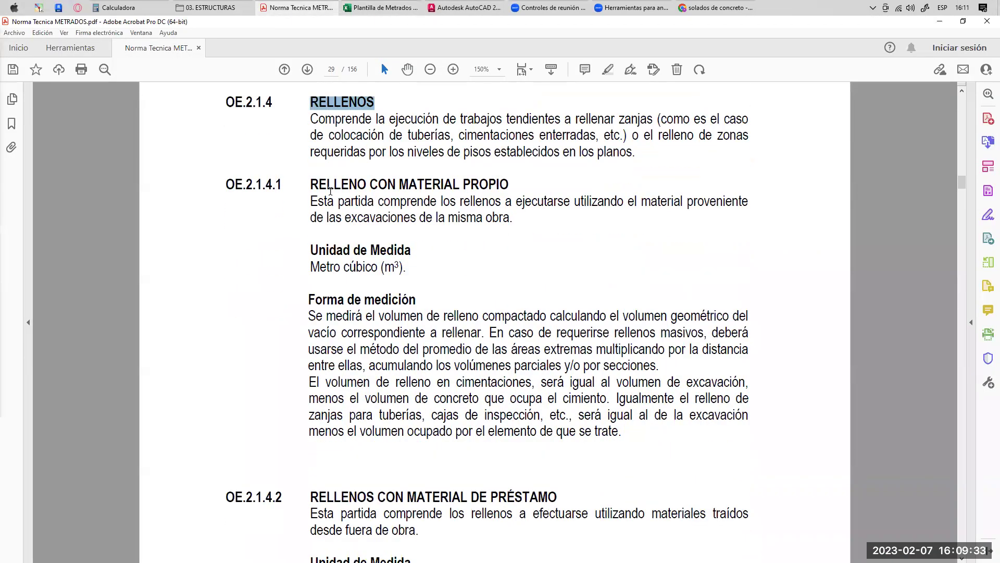
left_click_drag(309, 185, 571, 202)
scroll(308, 278, "down", 5)
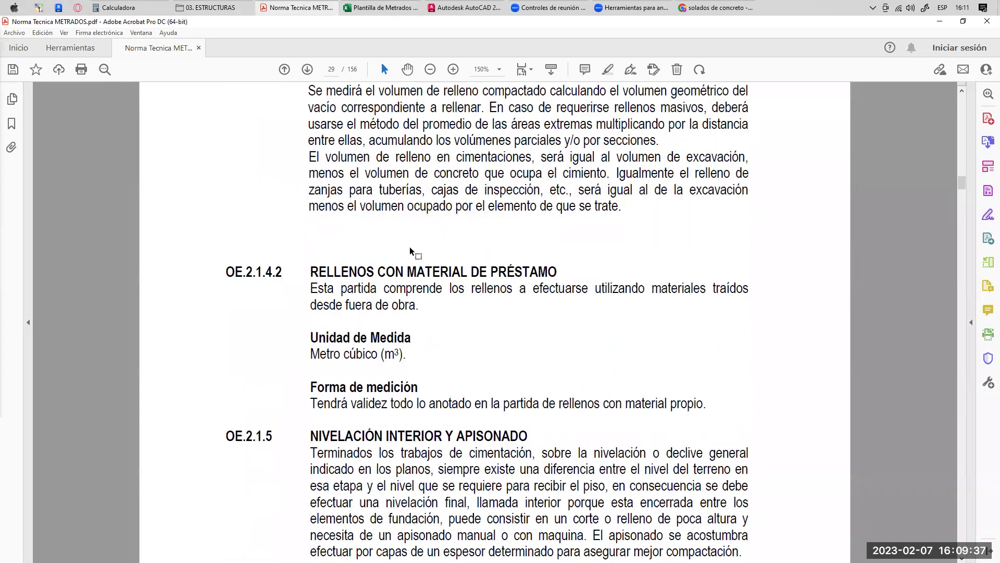
left_click_drag(309, 278, 556, 276)
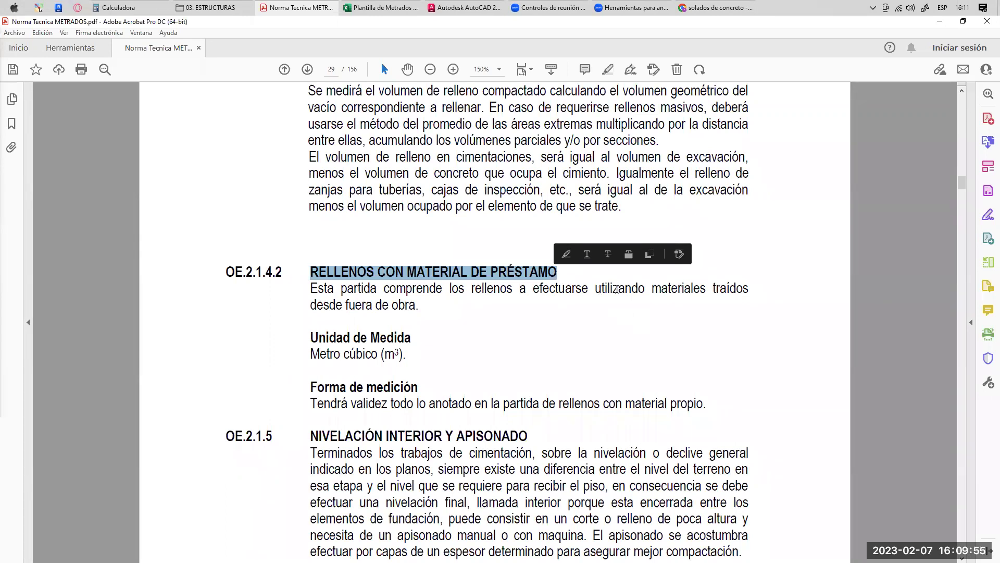
scroll(397, 222, "up", 4)
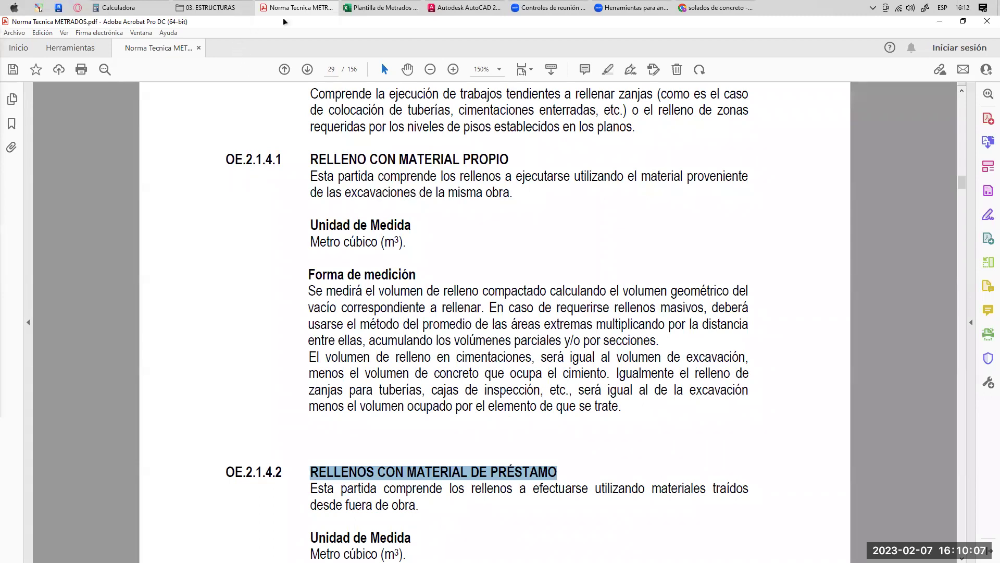
- Switch to the browser and go back to the manual excavation image results with the Habitissimo photo
left_click(208, 10)
left_click(321, 10)
left_click(715, 7)
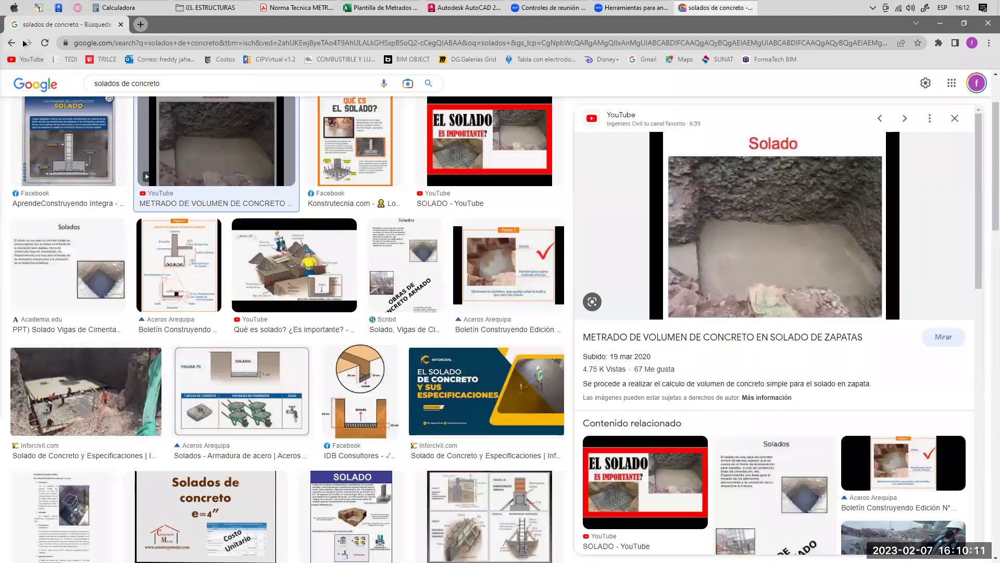
left_click(12, 43)
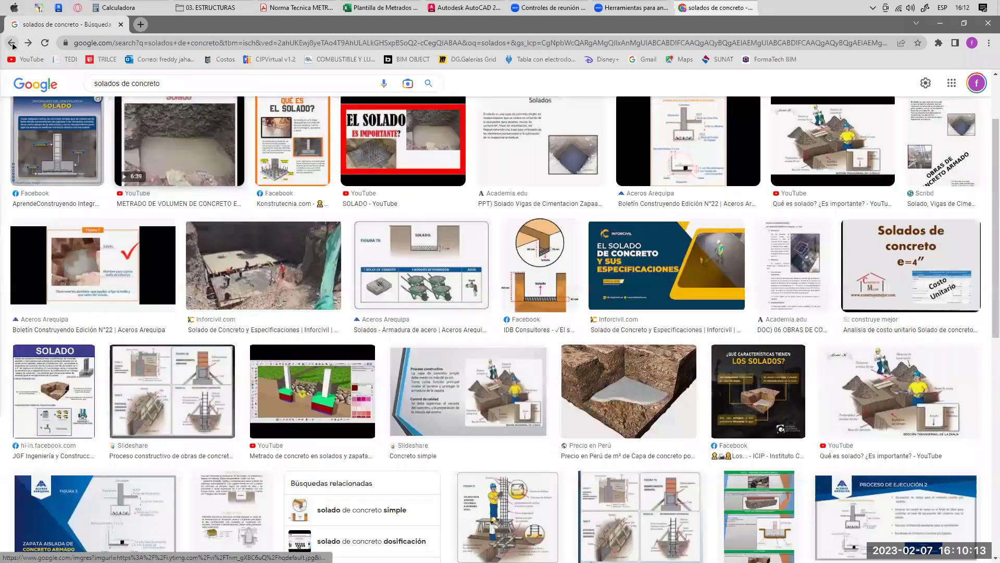
left_click(12, 43)
left_click(12, 43)
left_click(12, 43)
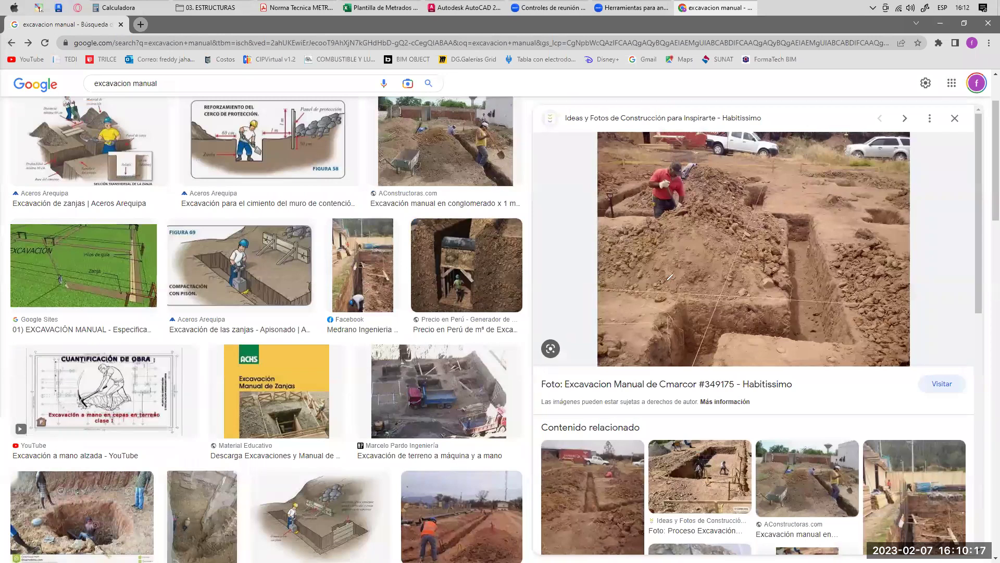
- Circle the excavated soil pile in the manual excavation photo and add handwritten marks at the trench
mouse_move(765, 272)
left_mouse_down()
mouse_move(729, 203)
mouse_move(657, 200)
mouse_move(628, 263)
mouse_move(677, 288)
mouse_move(768, 266)
left_mouse_up()
left_click_drag(757, 225, 786, 213)
left_click_drag(785, 206, 795, 211)
mouse_move(805, 202)
left_mouse_down()
mouse_move(806, 213)
mouse_move(810, 203)
left_mouse_up()
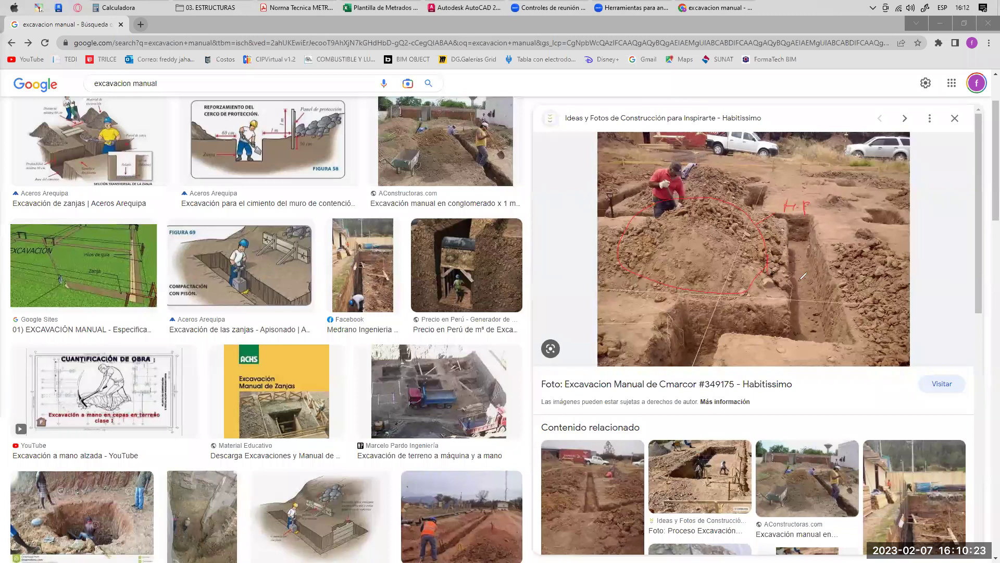
left_click_drag(806, 270, 823, 271)
mouse_move(710, 213)
left_mouse_down()
mouse_move(696, 250)
mouse_move(748, 218)
mouse_move(742, 229)
left_mouse_up()
left_click(430, 205)
- Outline the soil pile again and annotate the pile and the open trench on the excavation photo
mouse_move(799, 260)
left_mouse_down()
mouse_move(809, 264)
mouse_move(693, 189)
left_mouse_up()
mouse_move(614, 252)
left_mouse_down()
mouse_move(733, 274)
mouse_move(765, 251)
mouse_move(765, 267)
left_mouse_up()
left_click_drag(759, 221, 826, 200)
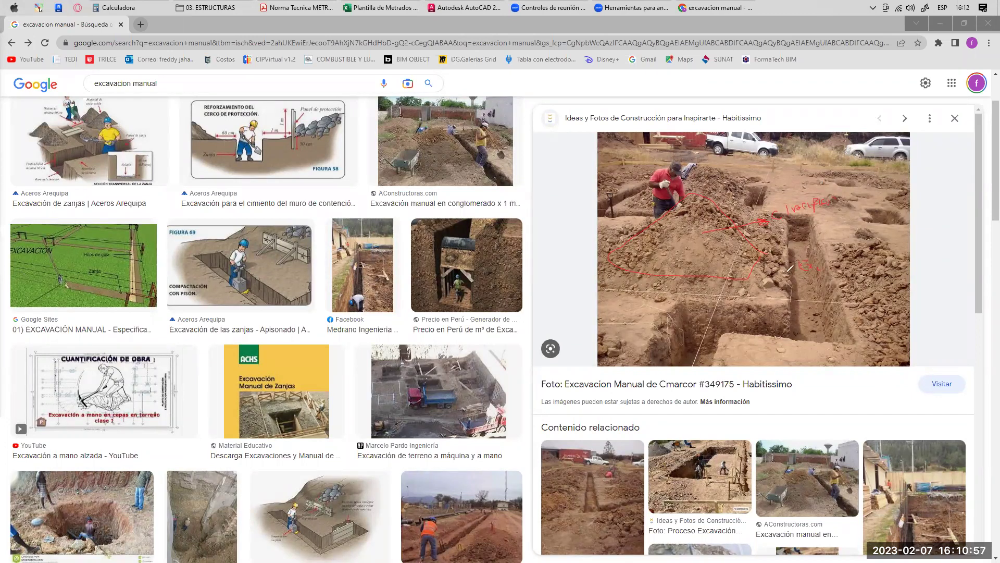
mouse_move(790, 244)
left_mouse_down()
mouse_move(812, 276)
mouse_move(822, 271)
mouse_move(800, 243)
mouse_move(805, 252)
left_mouse_up()
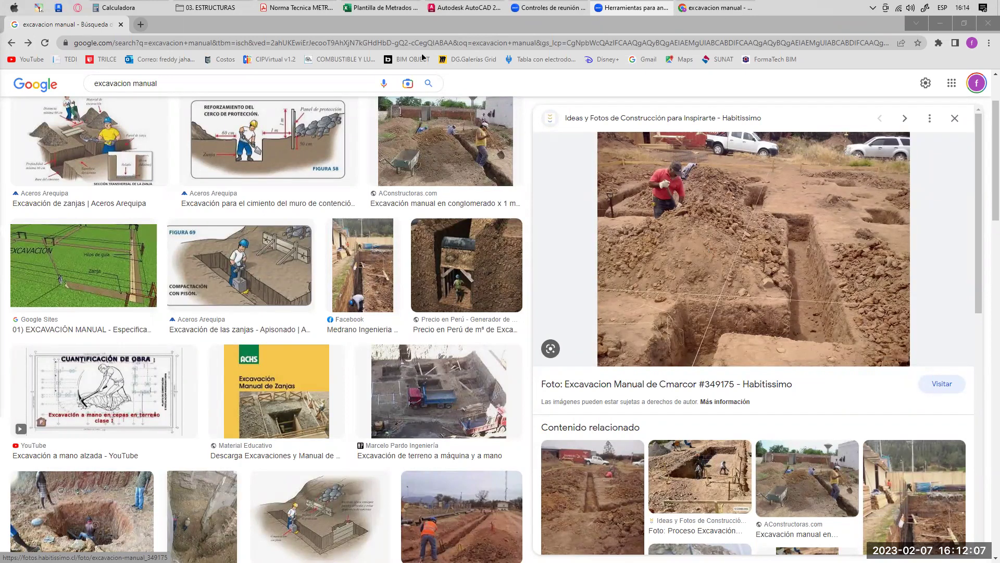
- Clear the excavacion manual query from the image search
left_click_drag(176, 84, 64, 86)
key("BackSpace")
type("MATERIAL D")
key("BackSpace")
key("BackSpace")
key("BackSpace")
key("BackSpace")
key("BackSpace")
key("BackSpace")
key("BackSpace")
key("BackSpace")
key("BackSpace")
key("BackSpace")
- Search images for suelo con materia organica and open the Universidad Agrícola soil profile photo
type("SUELO CO")
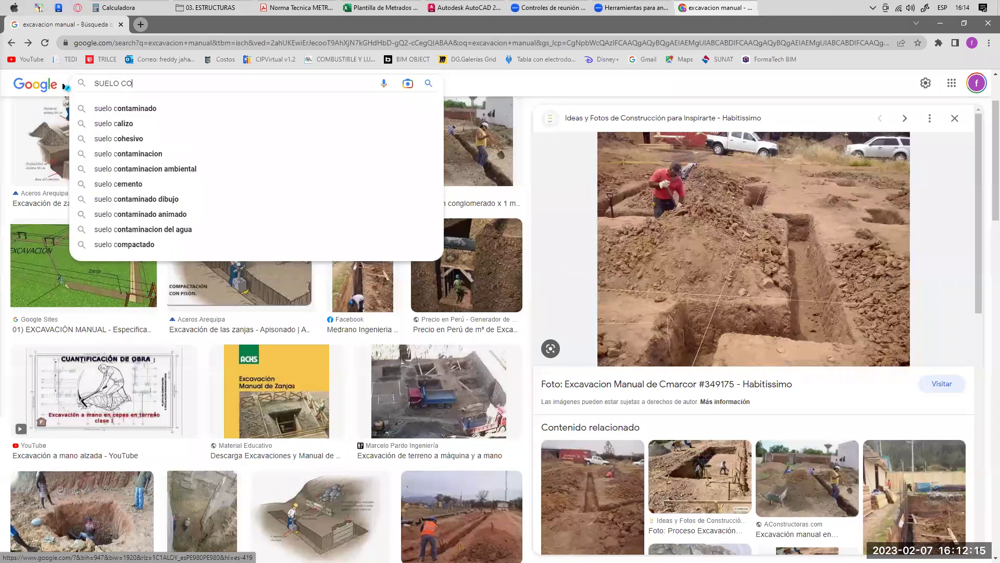
type("N MATERIA")
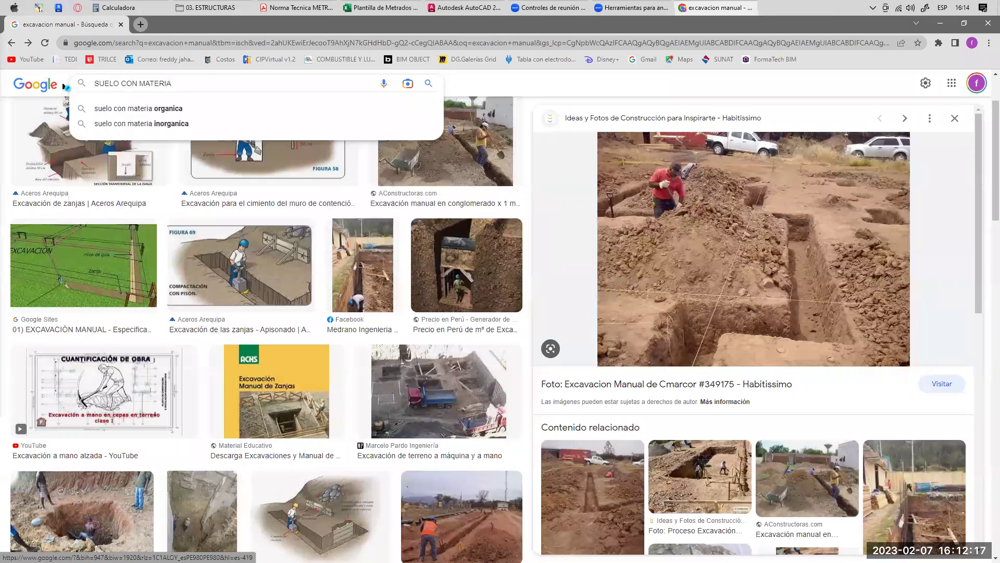
left_click(211, 110)
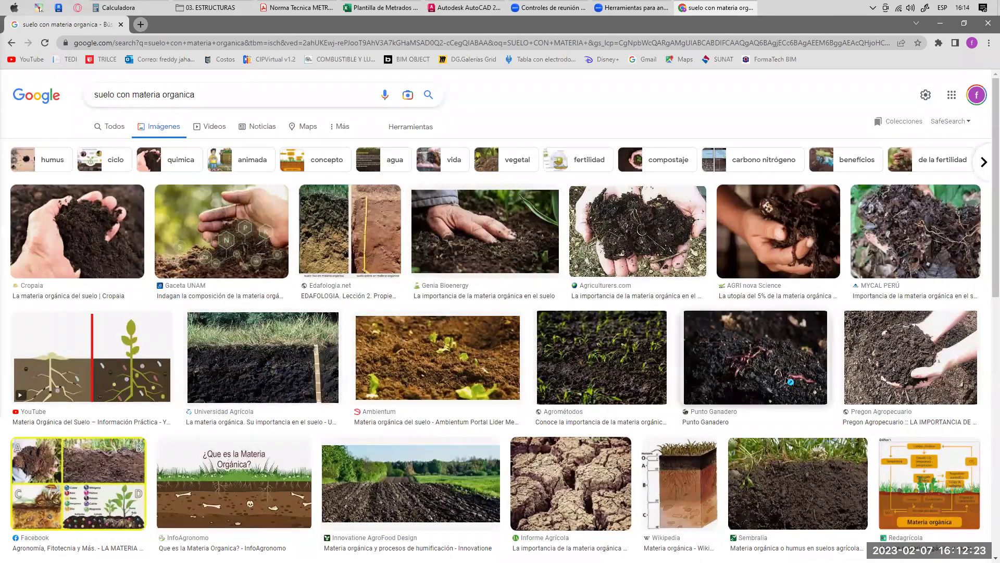
left_click(263, 360)
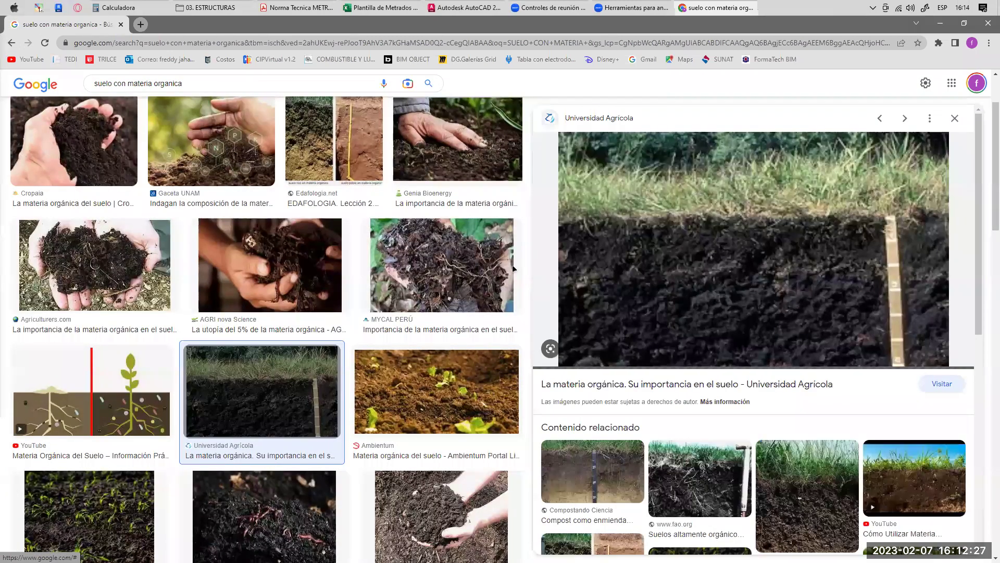
- Draw an excavation outline in the dark organic soil of the profile photo and annotate the excavated material
left_click_drag(651, 225, 644, 353)
mouse_move(739, 357)
left_mouse_down()
mouse_move(750, 357)
mouse_move(758, 225)
left_mouse_up()
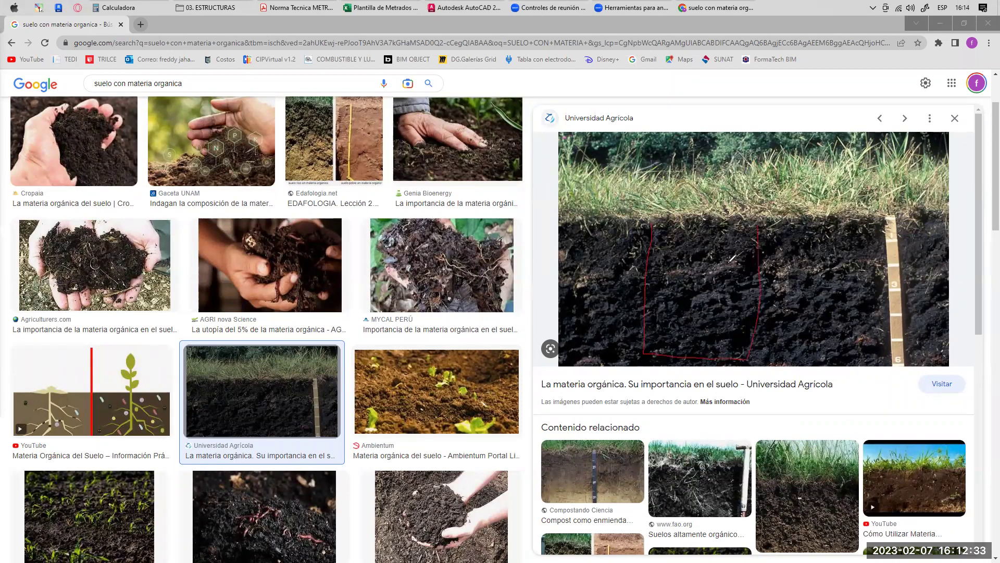
mouse_move(703, 257)
left_mouse_down()
mouse_move(710, 236)
mouse_move(791, 184)
left_mouse_up()
left_click_drag(765, 226, 845, 167)
left_click_drag(865, 217, 781, 226)
left_click_drag(687, 271, 750, 276)
left_click_drag(689, 245, 695, 254)
left_click_drag(673, 230, 706, 242)
- Mark the grass and topsoil surface layer on the soil profile photo
mouse_move(580, 194)
left_mouse_down()
mouse_move(698, 235)
mouse_move(760, 206)
left_mouse_up()
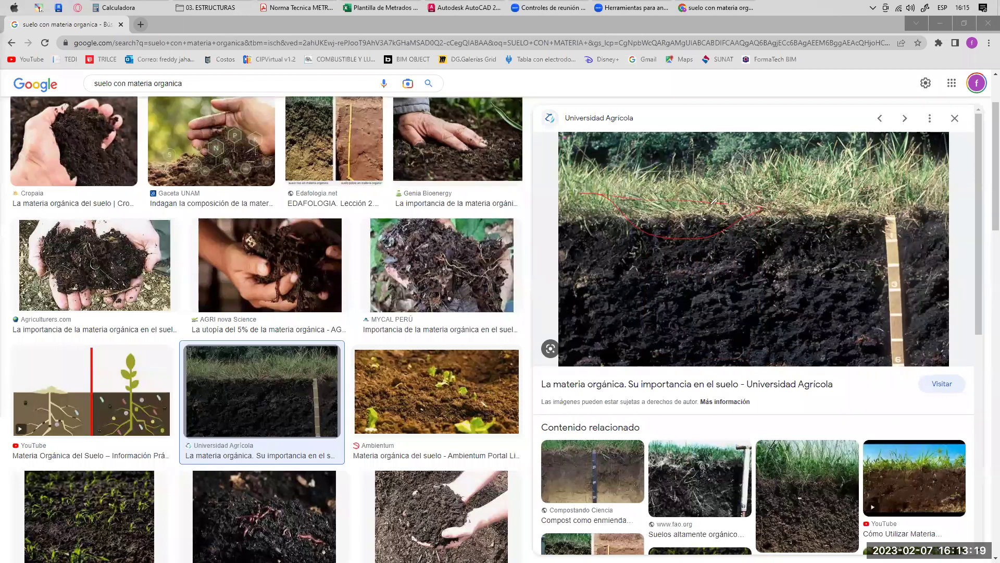
mouse_move(736, 172)
left_mouse_down()
mouse_move(808, 180)
mouse_move(907, 170)
mouse_move(917, 184)
left_mouse_up()
left_click_drag(673, 184, 679, 198)
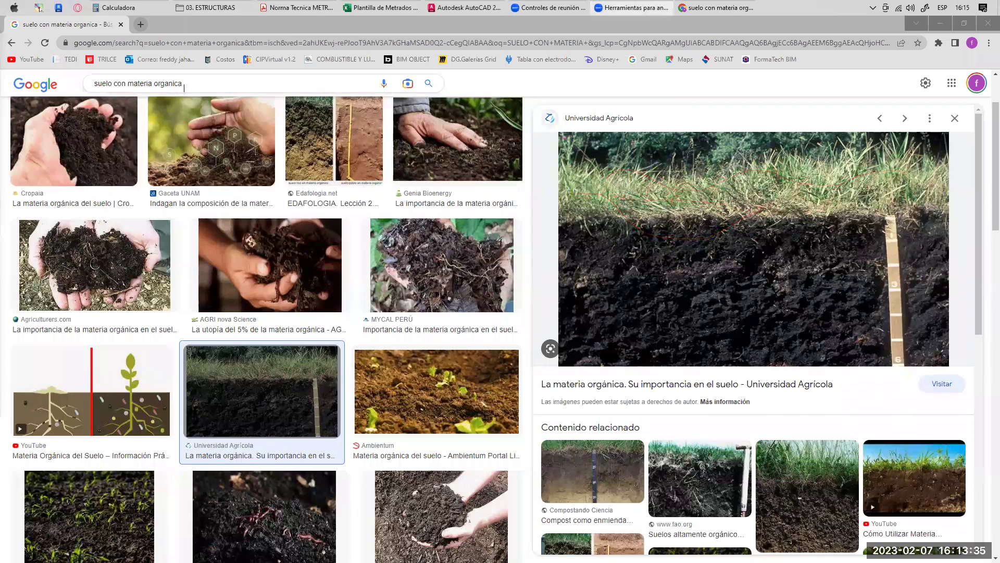
- Search images for rellenos sanitarios and open the Universidad de Costa Rica landfill photo
left_click(59, 90)
type("R")
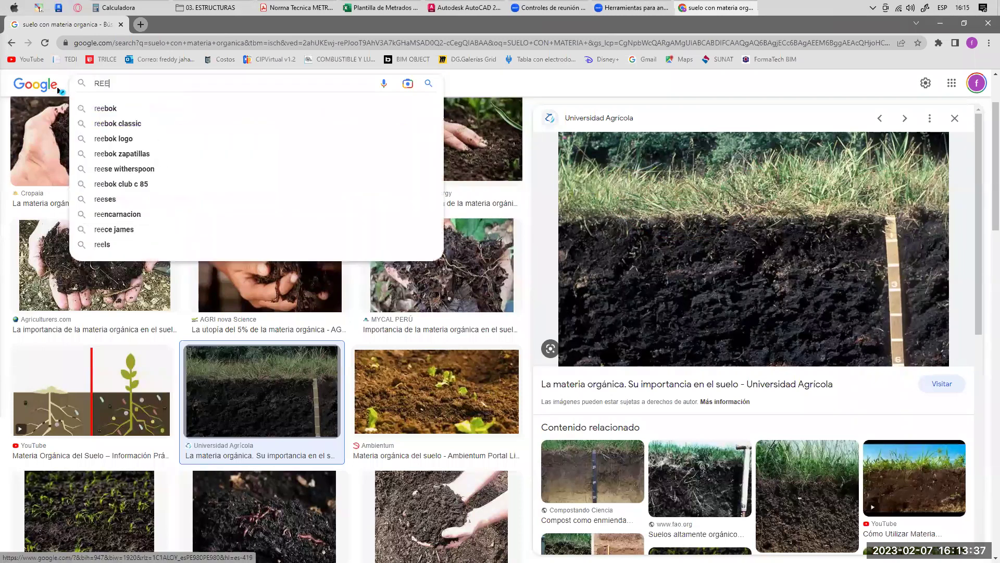
type("ELLEN")
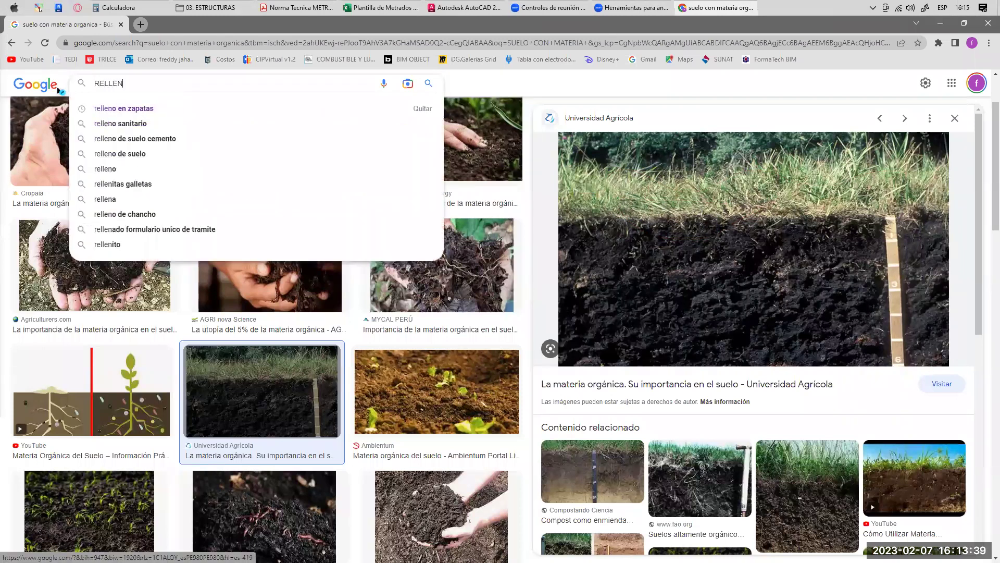
type("OS S")
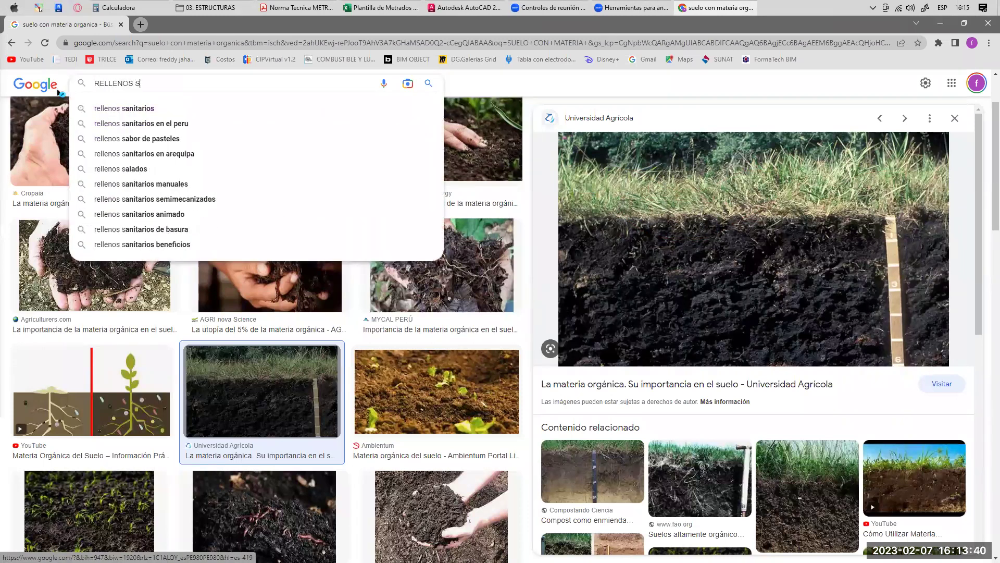
left_click(125, 109)
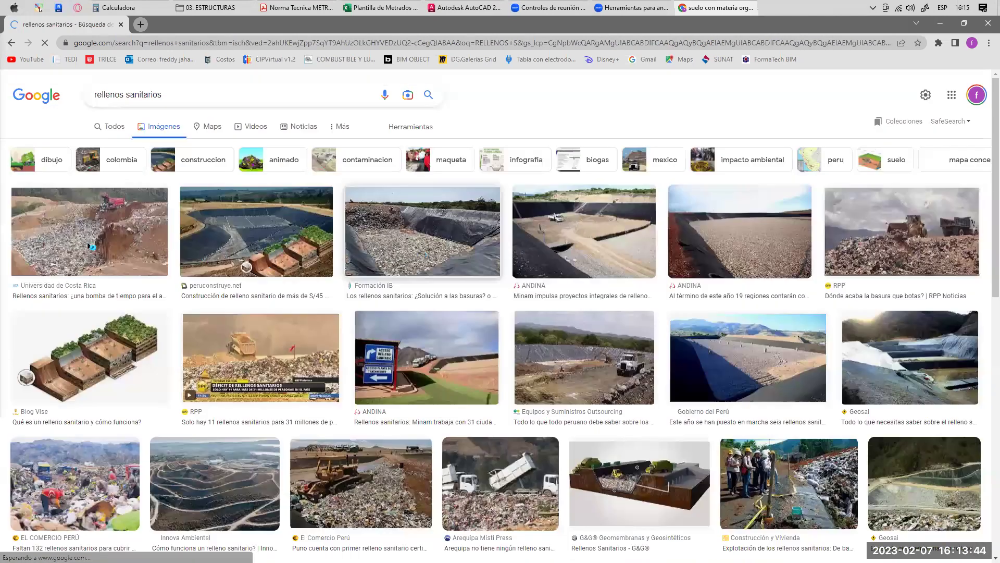
left_click(88, 246)
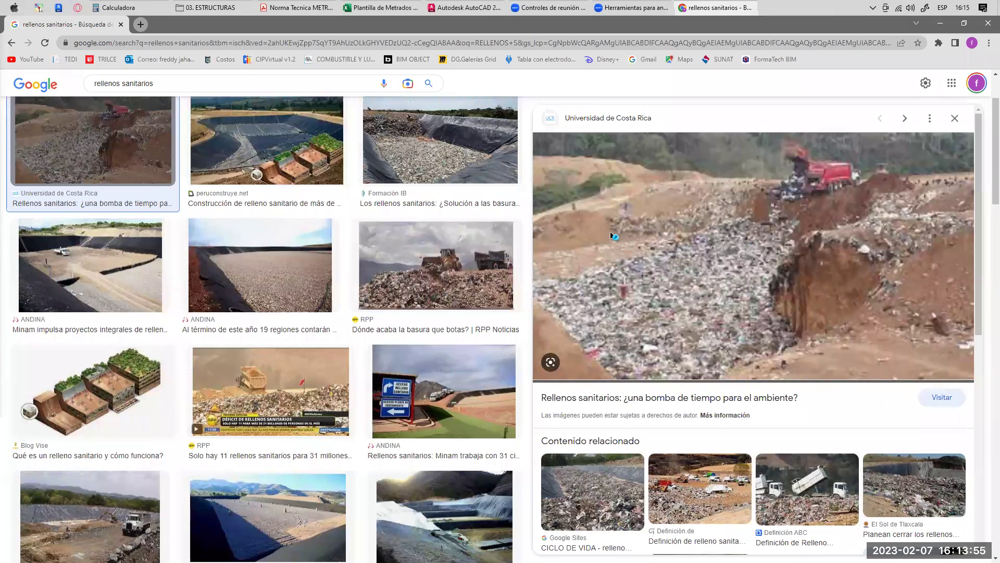
- Draw successive horizontal fill layers across the waste in the landfill photo
left_click_drag(614, 219, 792, 231)
left_click_drag(611, 232, 749, 238)
left_click_drag(674, 234, 786, 239)
left_click_drag(634, 227, 797, 240)
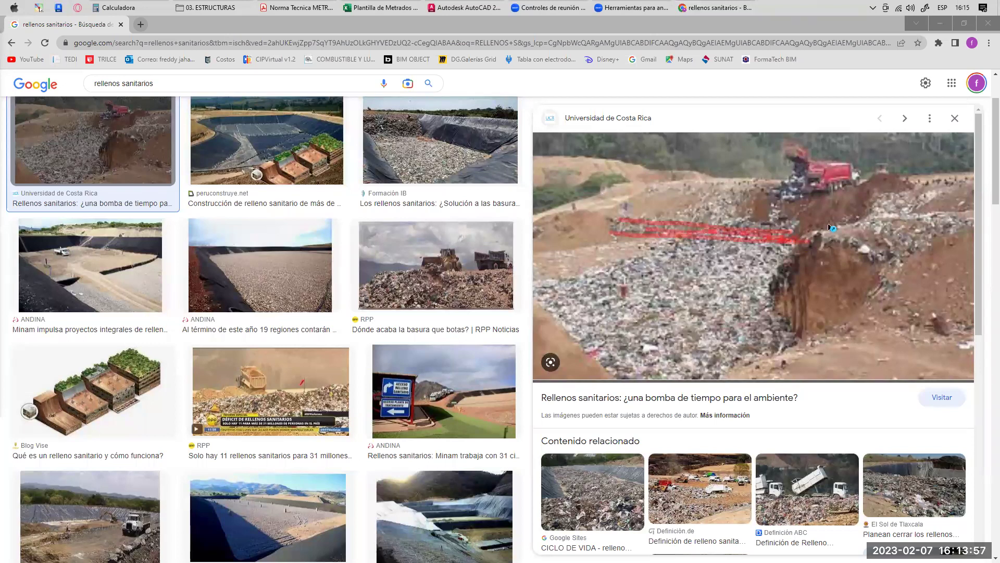
left_click_drag(859, 202, 760, 218)
left_click_drag(709, 199, 617, 193)
left_click_drag(622, 203, 808, 207)
left_click_drag(833, 167, 608, 162)
left_click_drag(700, 173, 637, 171)
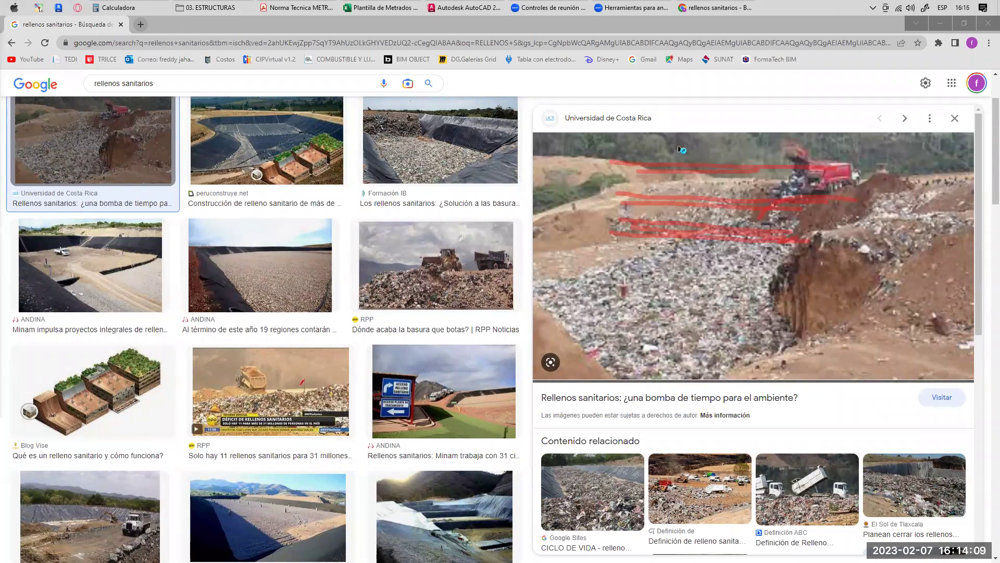
- Outline the whole fill area on the landfill photo and add marks among the drawn layers
left_click_drag(727, 341, 909, 166)
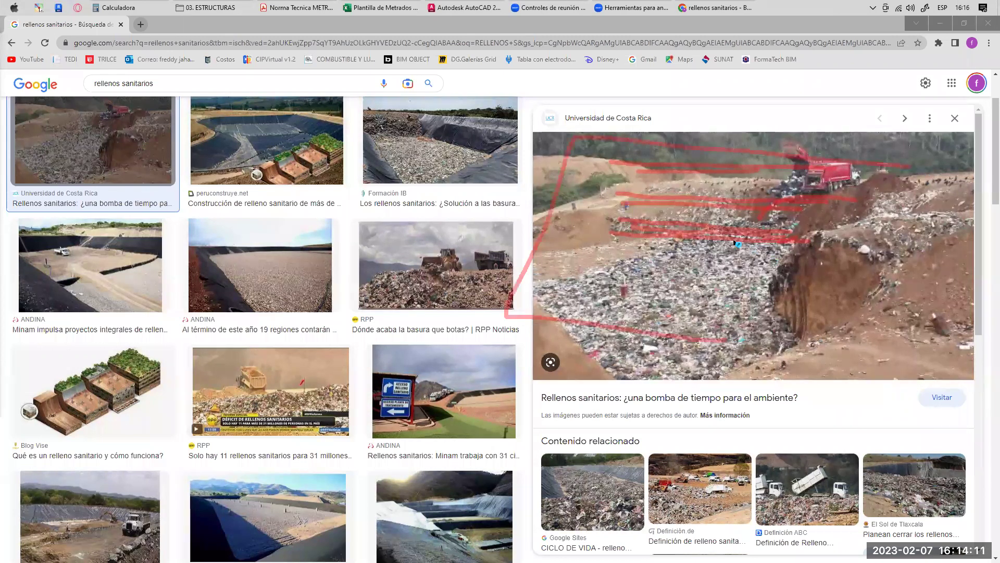
left_click_drag(659, 237, 664, 271)
mouse_move(683, 173)
left_mouse_down()
mouse_move(683, 192)
mouse_move(698, 199)
mouse_move(700, 185)
left_mouse_up()
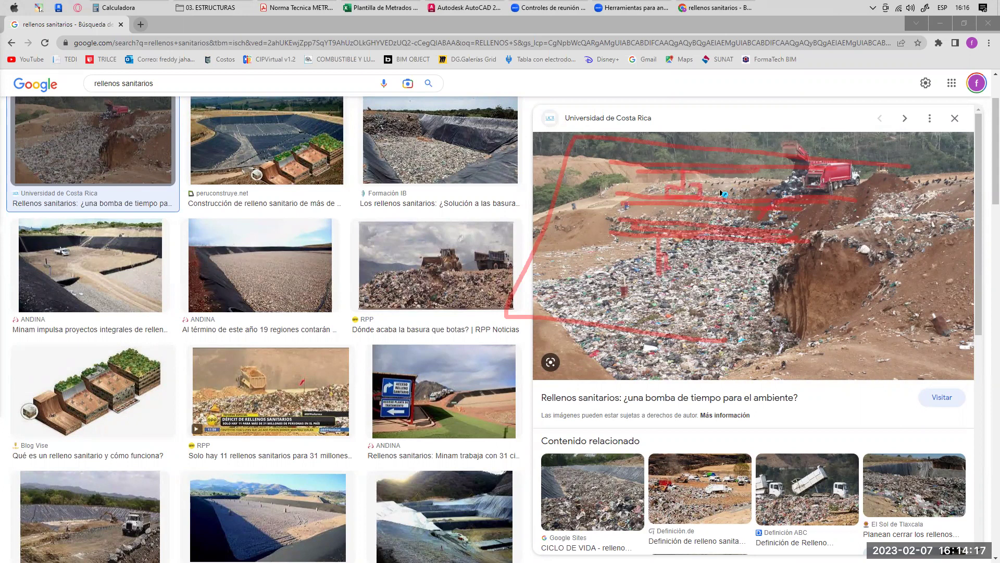
left_click_drag(746, 174, 725, 189)
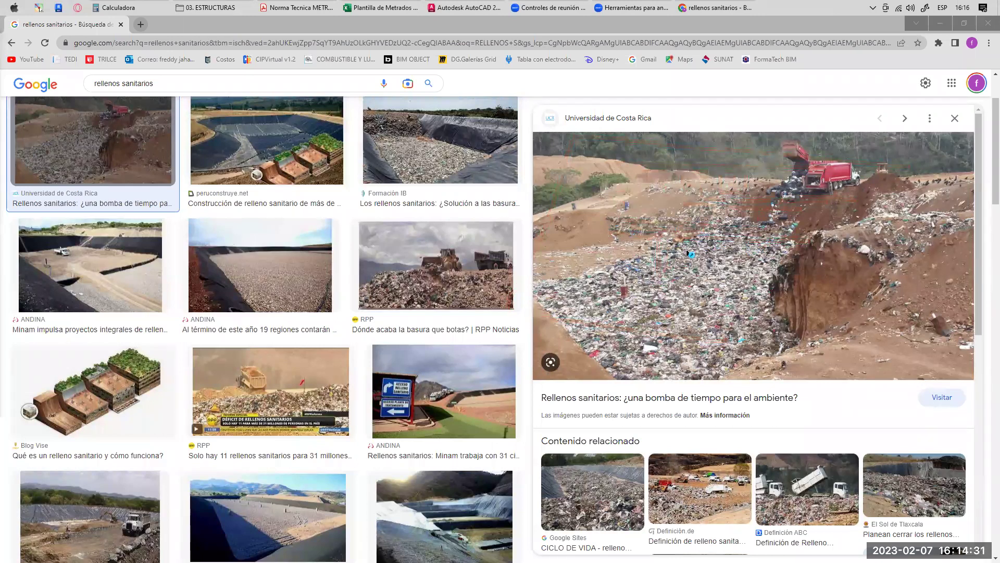
- Draw an excavation box over the waste in the landfill photo and mark the material inside it
mouse_move(654, 210)
left_mouse_down()
mouse_move(658, 265)
mouse_move(762, 206)
left_mouse_up()
mouse_move(679, 229)
left_mouse_down()
mouse_move(762, 231)
mouse_move(665, 248)
mouse_move(695, 256)
left_mouse_up()
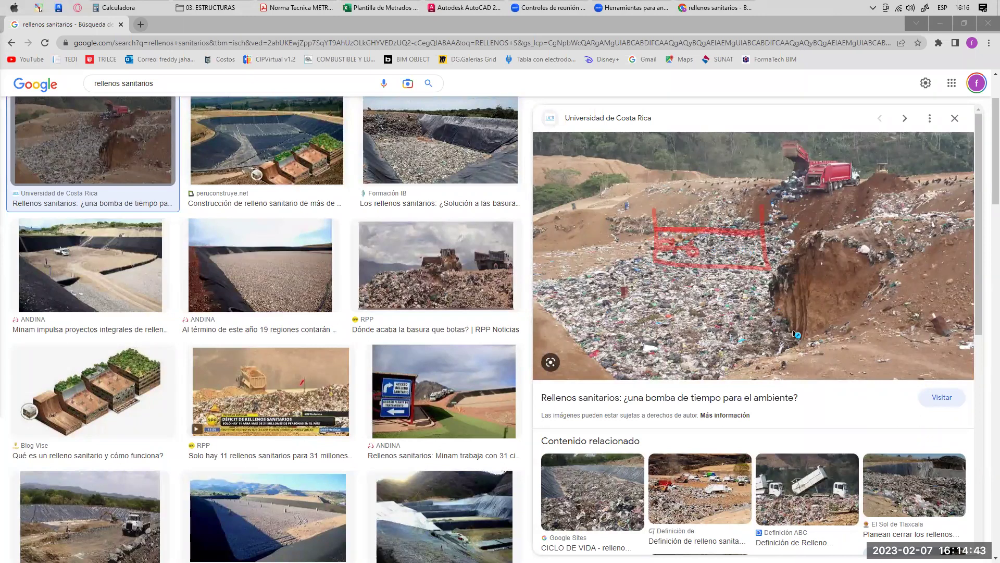
left_click_drag(704, 255, 712, 260)
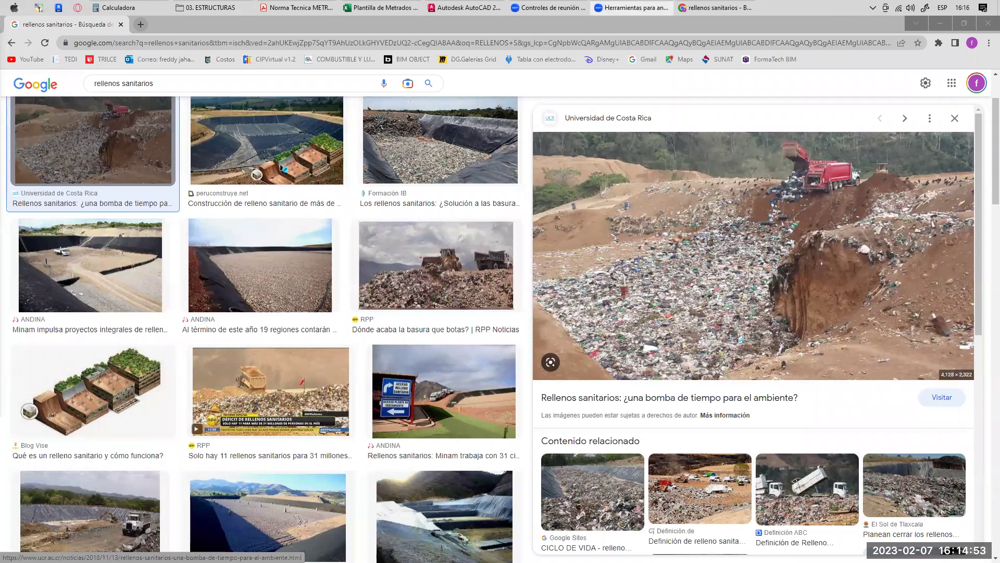
- Go back through the image results to the enlarged excavacion manual photo
left_click(11, 44)
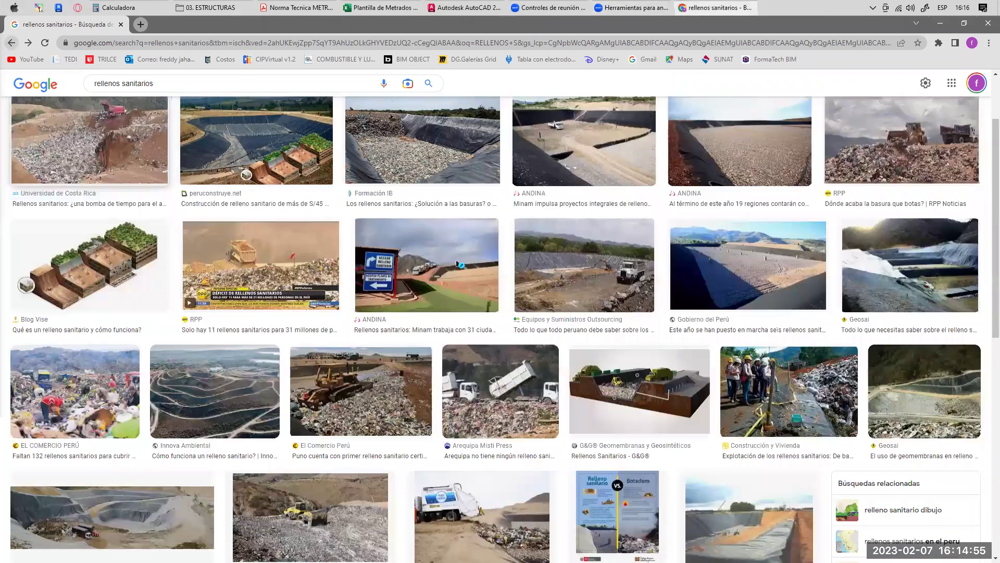
left_click(10, 44)
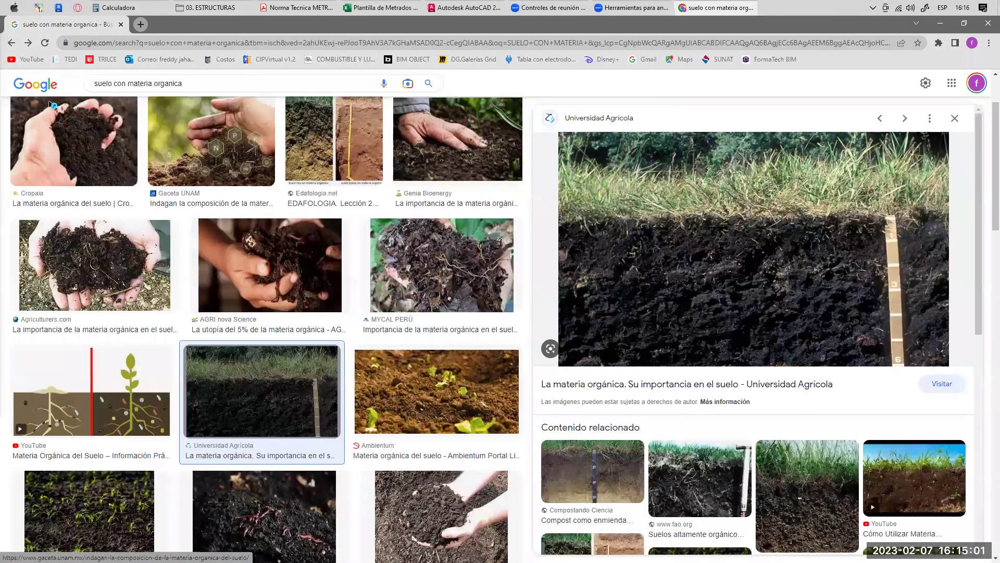
left_click(11, 43)
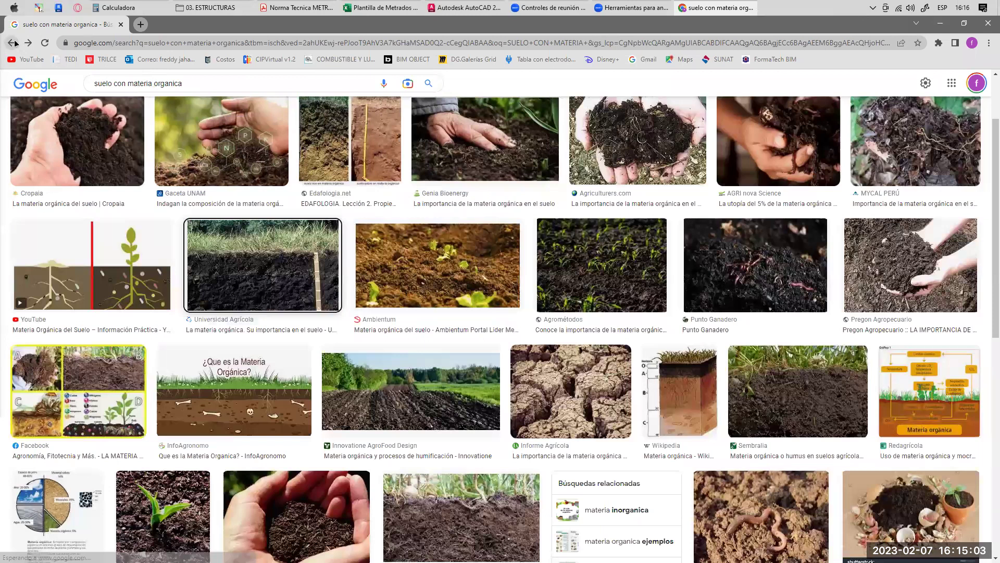
left_click(14, 43)
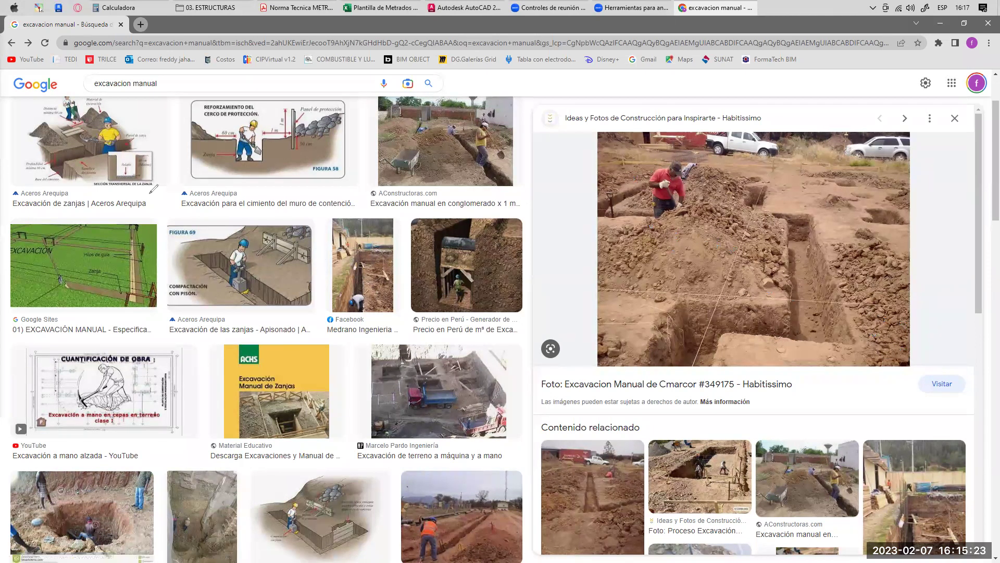
- Mark the excavated soil pile beside the trench on the manual excavation photo
mouse_move(719, 230)
left_mouse_down()
mouse_move(793, 194)
mouse_move(852, 191)
left_mouse_up()
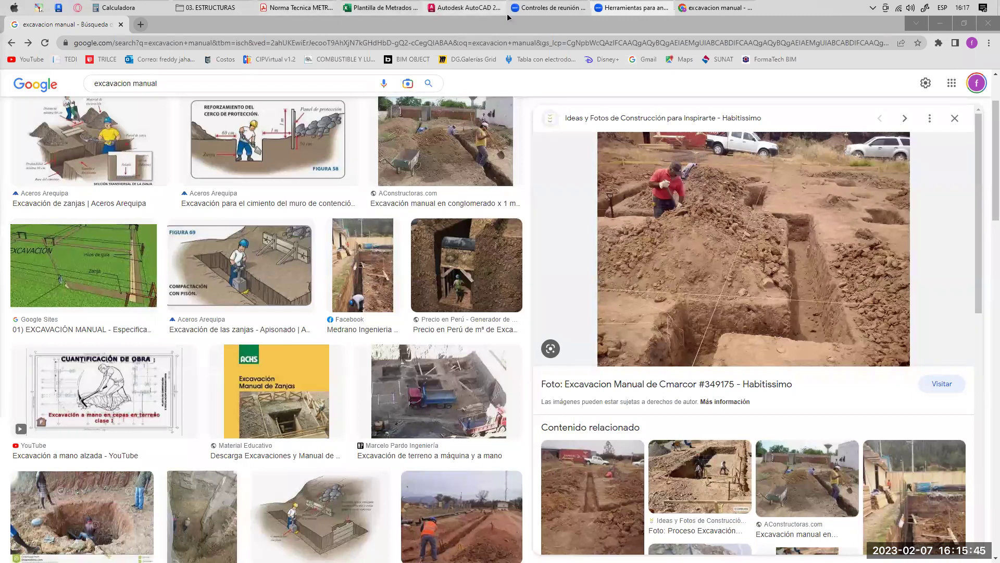
mouse_move(466, 7)
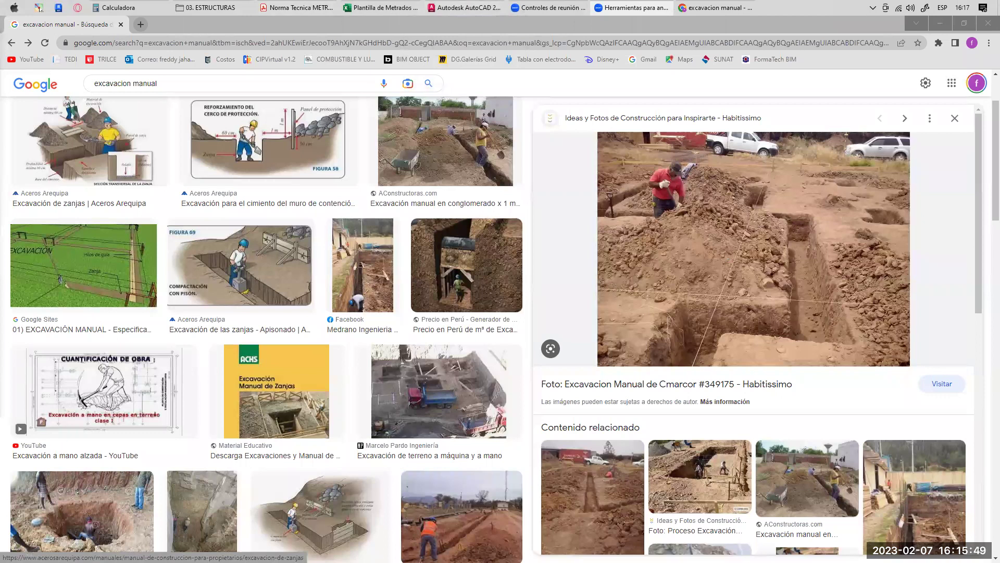
mouse_move(679, 229)
left_mouse_down()
mouse_move(698, 245)
mouse_move(677, 244)
mouse_move(809, 184)
left_mouse_up()
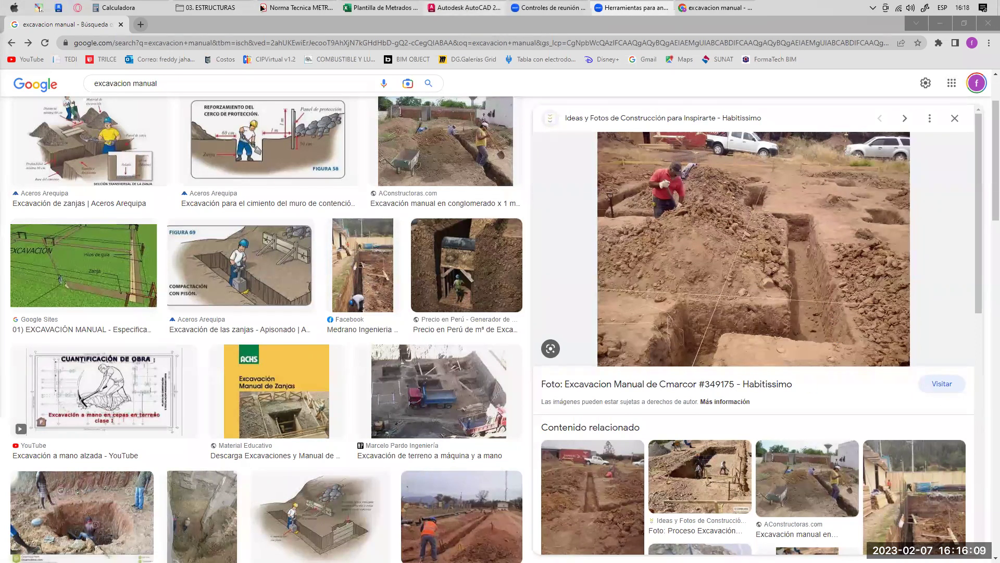
- Switch to the Norma Tecnica PDF and review fill items OE.2.1.4.1 with own material and OE.2.1.4.2 with borrowed material
left_click(463, 7)
left_click(297, 7)
left_click_drag(316, 159, 571, 177)
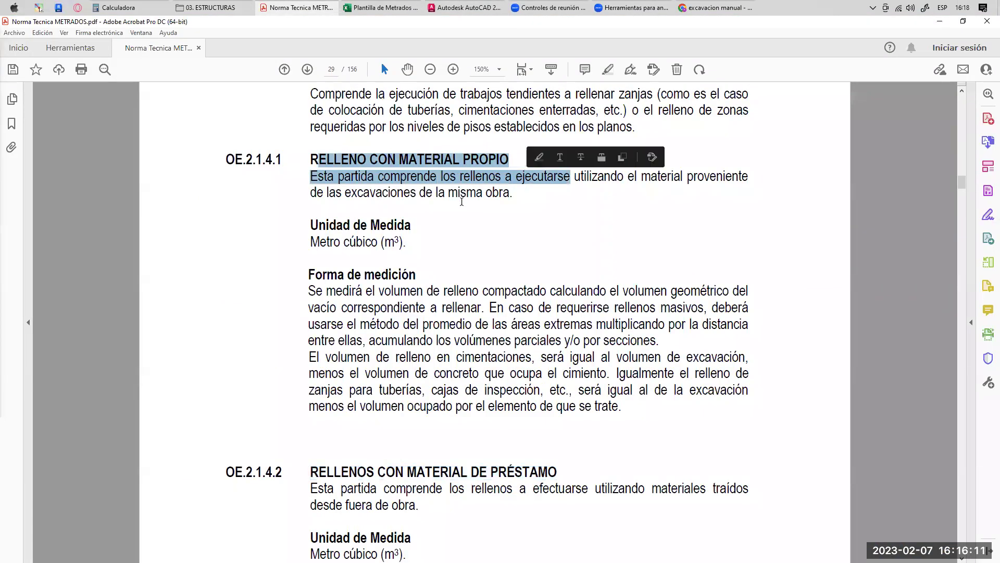
scroll(461, 202, "up", 5)
scroll(355, 229, "down", 3)
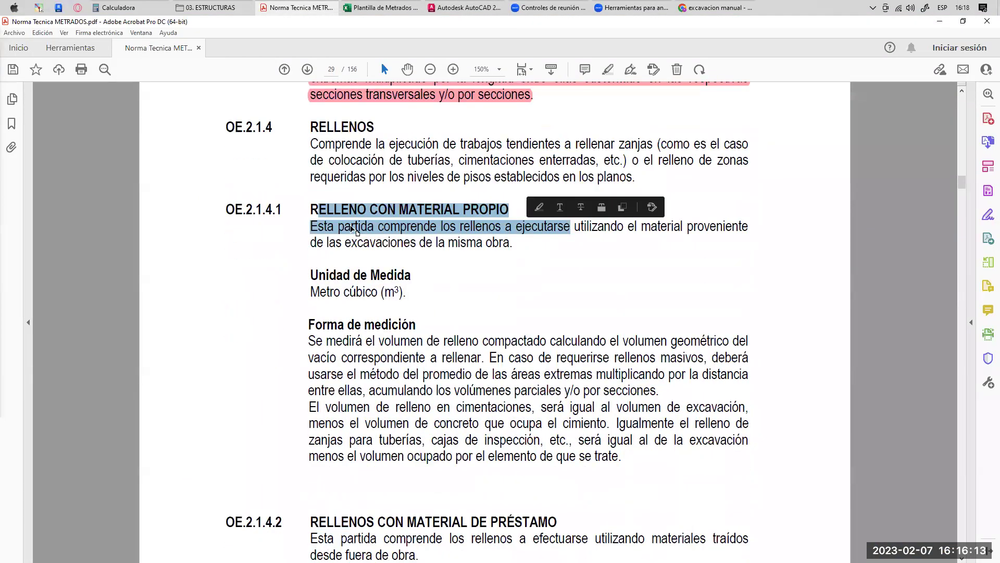
scroll(354, 229, "down", 8)
left_click_drag(318, 156, 557, 148)
- Switch to the AutoCAD foundation sections and select the Relleno label beside the Zapata 01 column
left_click(465, 9)
scroll(541, 350, "down", 2)
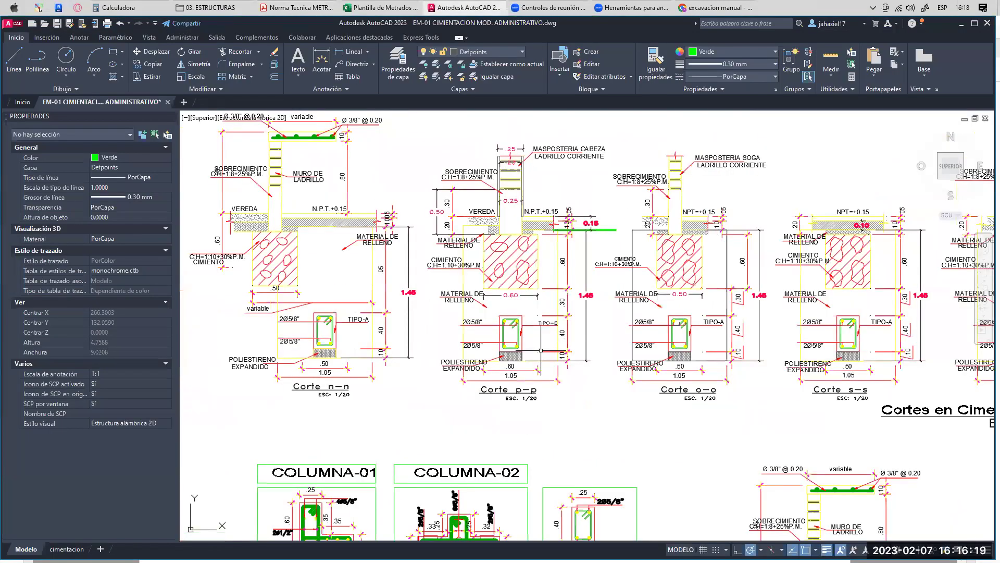
scroll(541, 350, "down", 5)
scroll(397, 247, "up", 10)
scroll(414, 214, "down", 3)
left_click(366, 231)
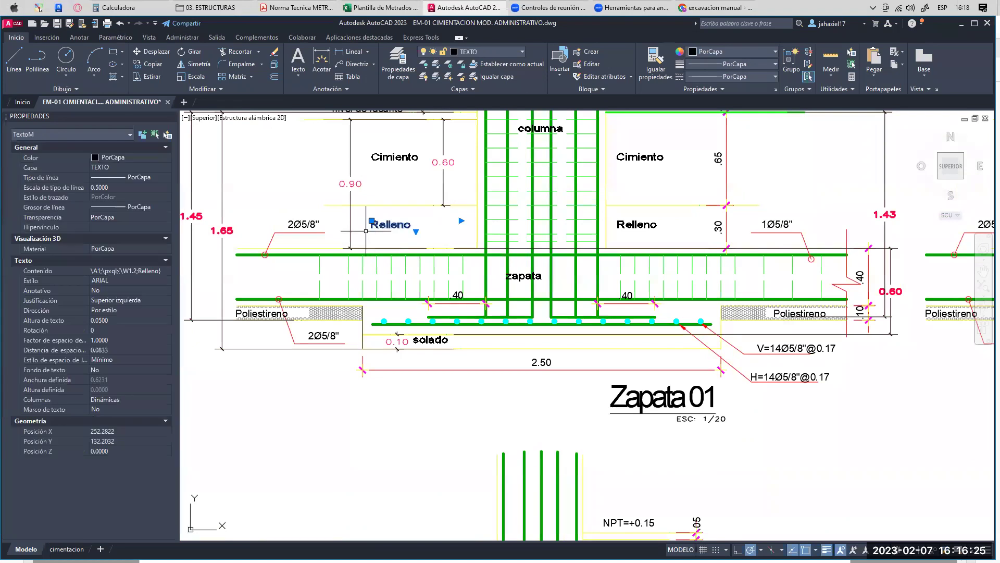
- Select the MATERIAL DE RELLENO note with its leader in section Corte p-p and inspect the fill zone around the beam
scroll(184, 235, "down", 4)
middle_click_drag(666, 235, 458, 249)
scroll(664, 222, "up", 6)
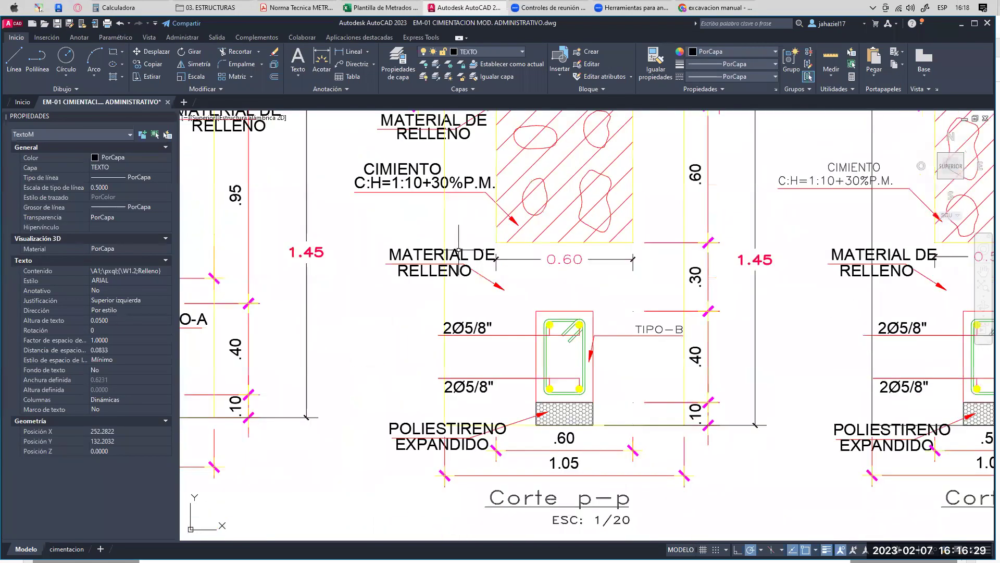
left_click(372, 230)
left_click(562, 310)
middle_click_drag(563, 310, 508, 259)
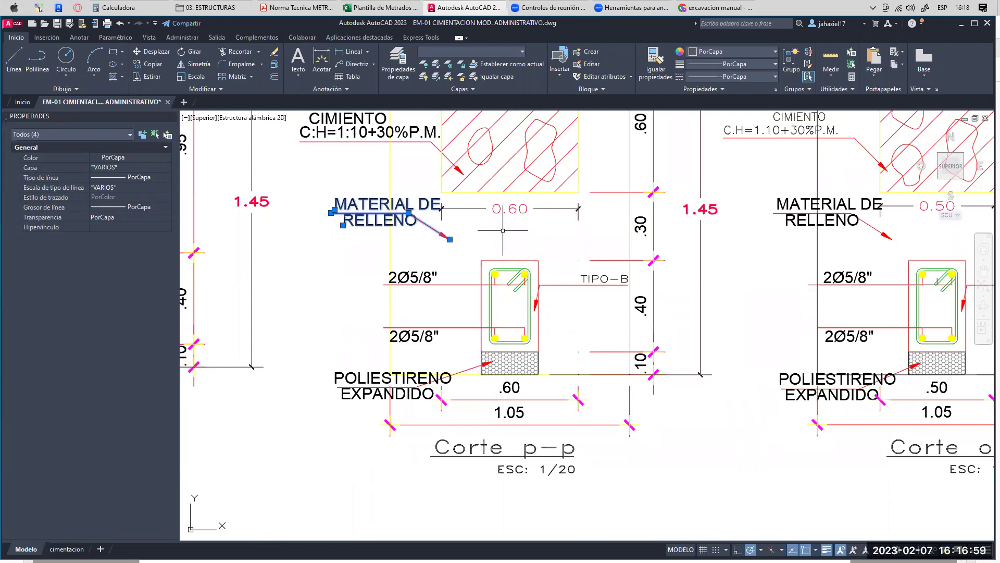
- Switch back to the browser, mark the excavated soil pile beside the trench with freehand notes, and clear the marks
left_click(715, 7)
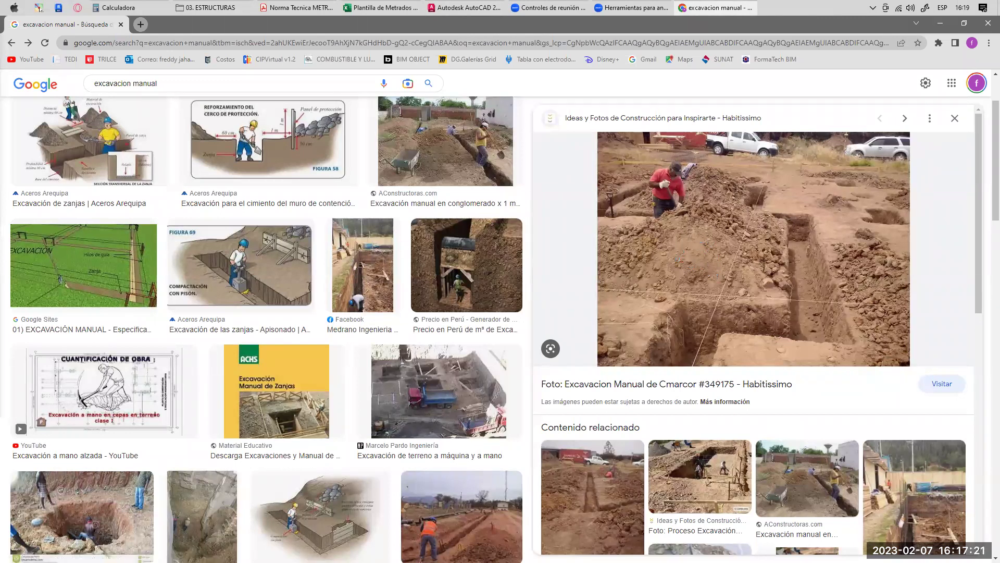
mouse_move(771, 208)
left_mouse_down()
mouse_move(808, 202)
mouse_move(807, 214)
left_mouse_up()
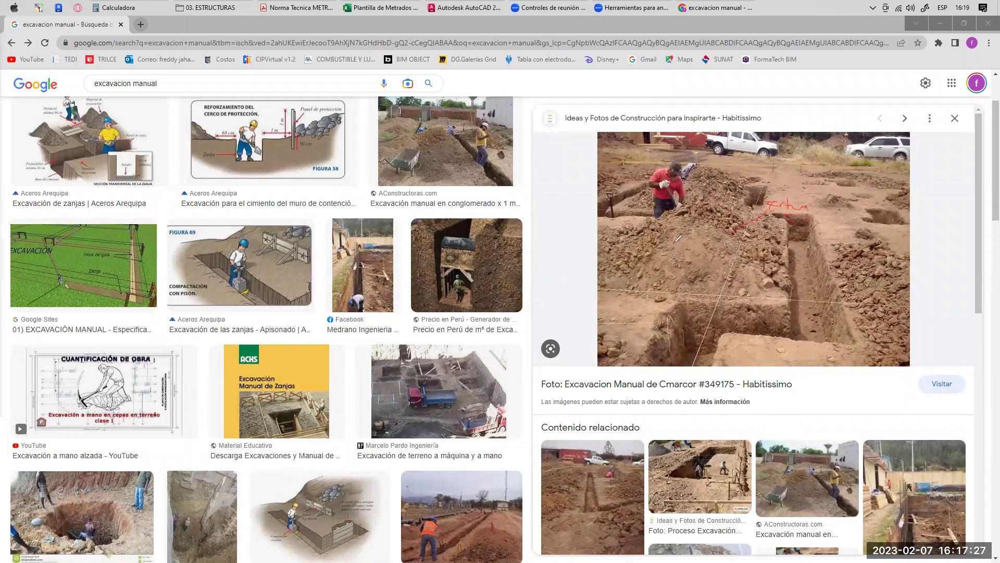
left_click_drag(693, 234, 696, 233)
left_click_drag(703, 215, 621, 256)
left_click_drag(727, 203, 717, 231)
left_click(303, 212)
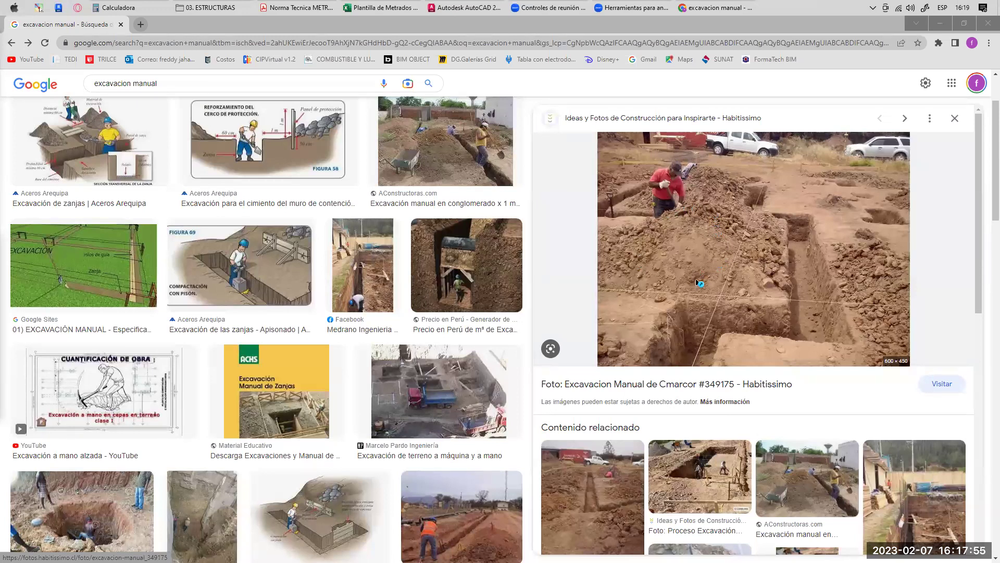
- Switch to the Excel takeoff and complete the description in D115 as RELLENO PARA ESTRUCTURAS C/MATERIAL PROPIO COMPACTADO
left_click(409, 8)
scroll(307, 278, "down", 1)
left_click(202, 332)
key("F2")
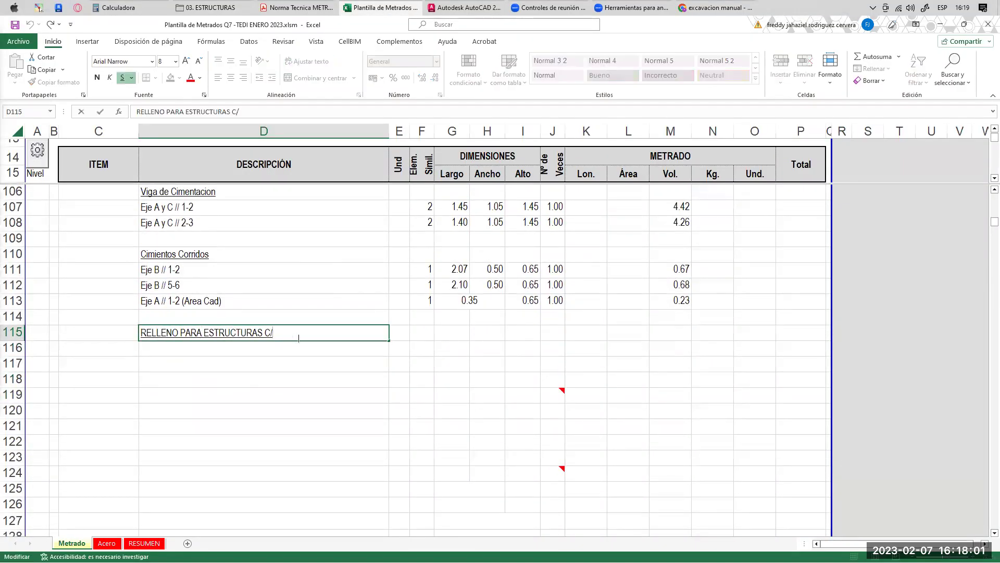
type("MATERIAL PROPIO COMPACTADO")
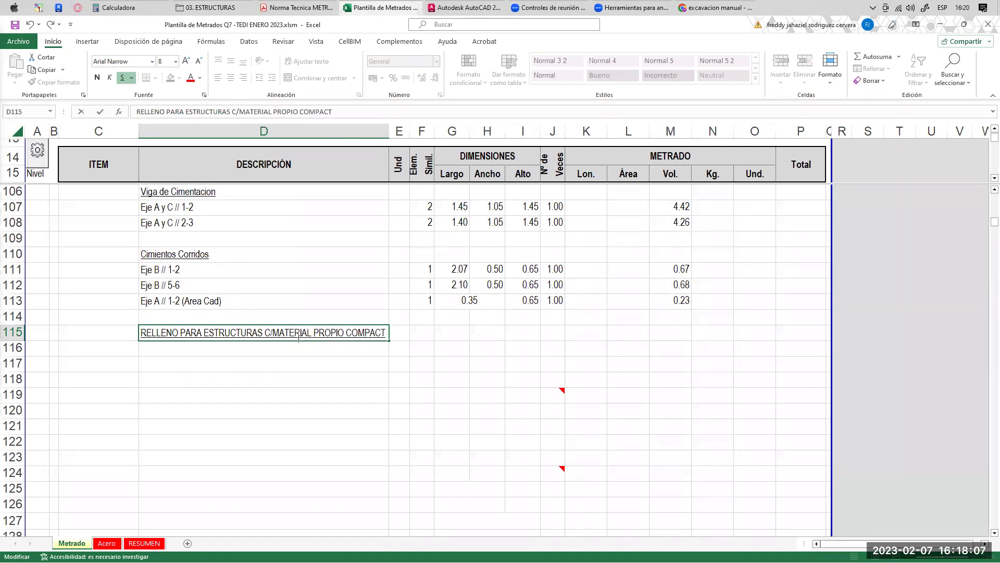
key("Return")
type("}")
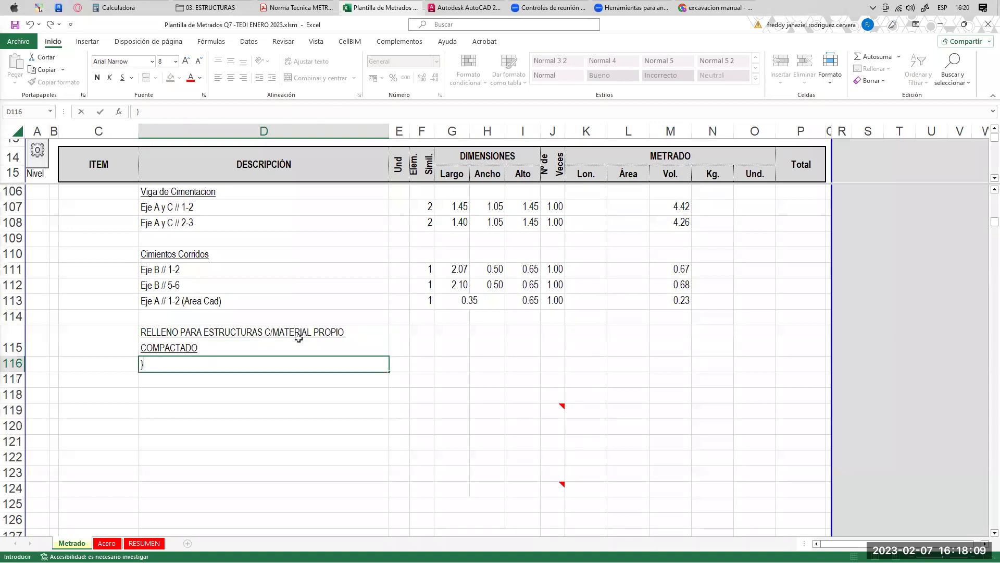
key("BackSpace")
key("Return")
- Remove the underline from the structural fill heading in D115 and make it bold
left_click(297, 336)
left_click(123, 78)
left_click(97, 77)
- Enter m3 as the unit of the structural fill item in E115 and make it bold
left_click(394, 330)
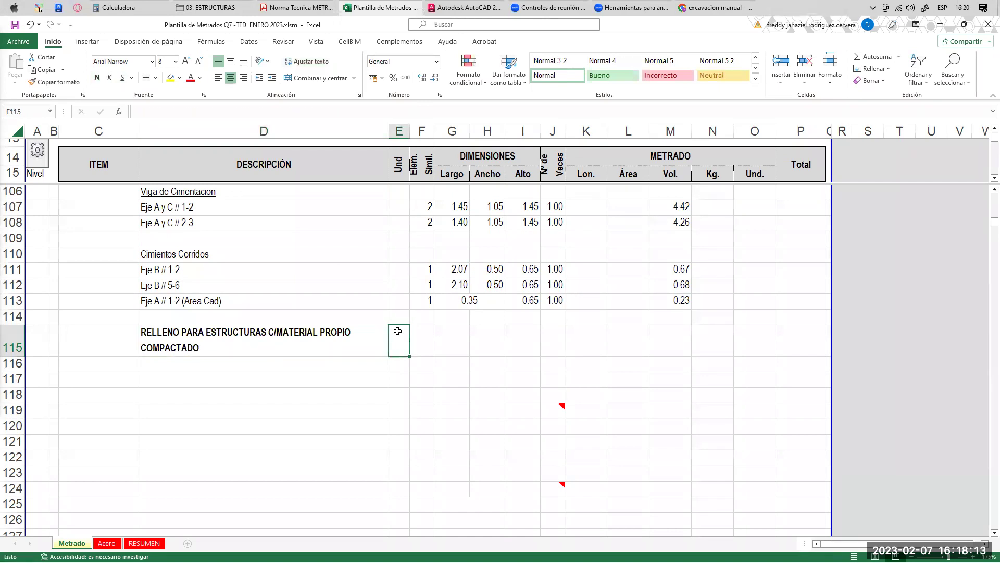
type("m3")
key("Return")
left_click(397, 331)
left_click(97, 78)
- Switch to AutoCAD, clear the selection, and examine the fill zones in Corte p-p and around the Zapata 02 column
left_click(452, 7)
scroll(466, 237, "up", 4)
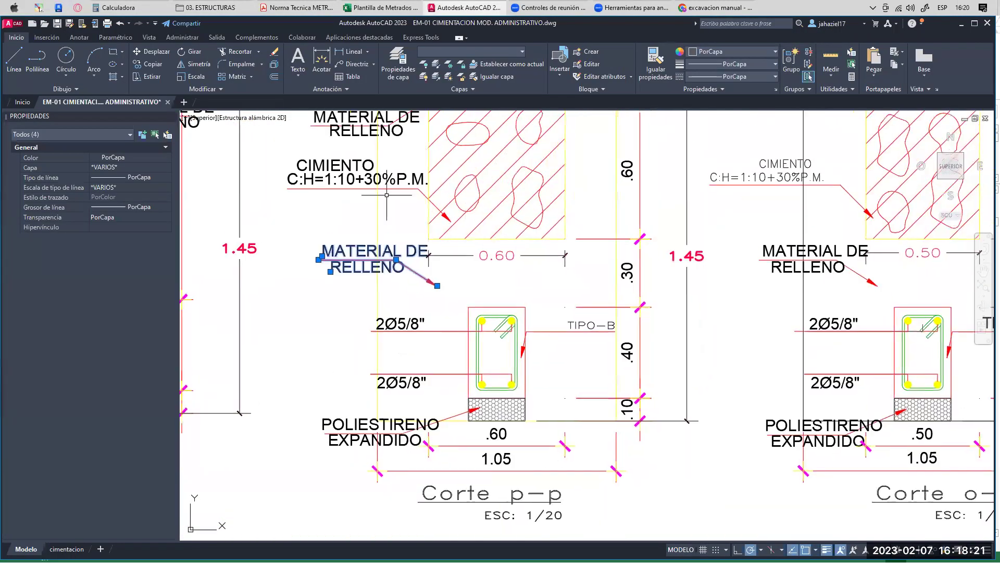
key("Escape")
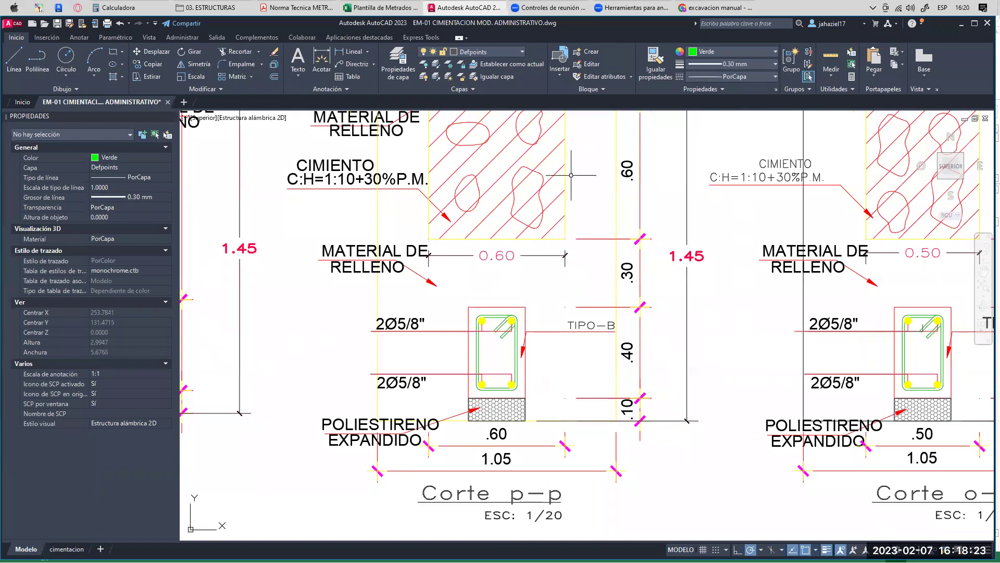
scroll(589, 308, "down", 5)
scroll(594, 286, "up", 3)
scroll(594, 286, "down", 4)
scroll(495, 292, "up", 8)
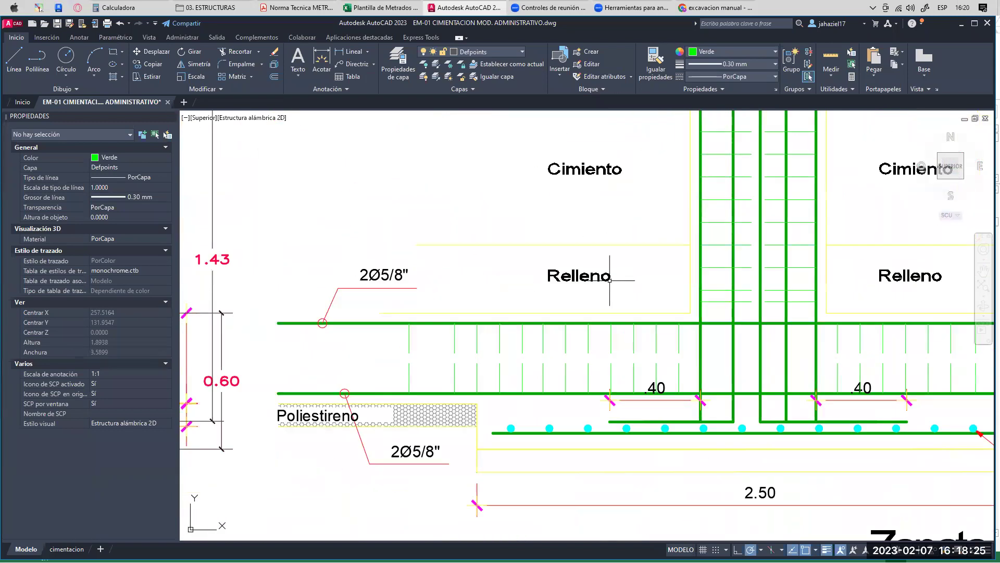
middle_click_drag(612, 280, 476, 231)
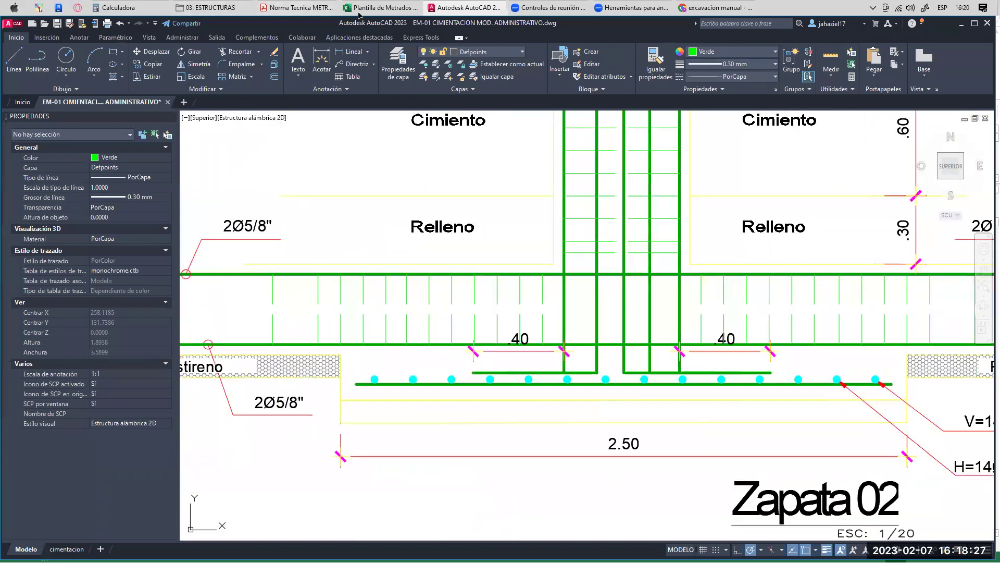
- Switch to the browser and search Google Images for "rellenos en zapatas"
left_click(715, 7)
scroll(218, 153, "up", 1)
left_click_drag(166, 95, 37, 94)
type("rellenos ")
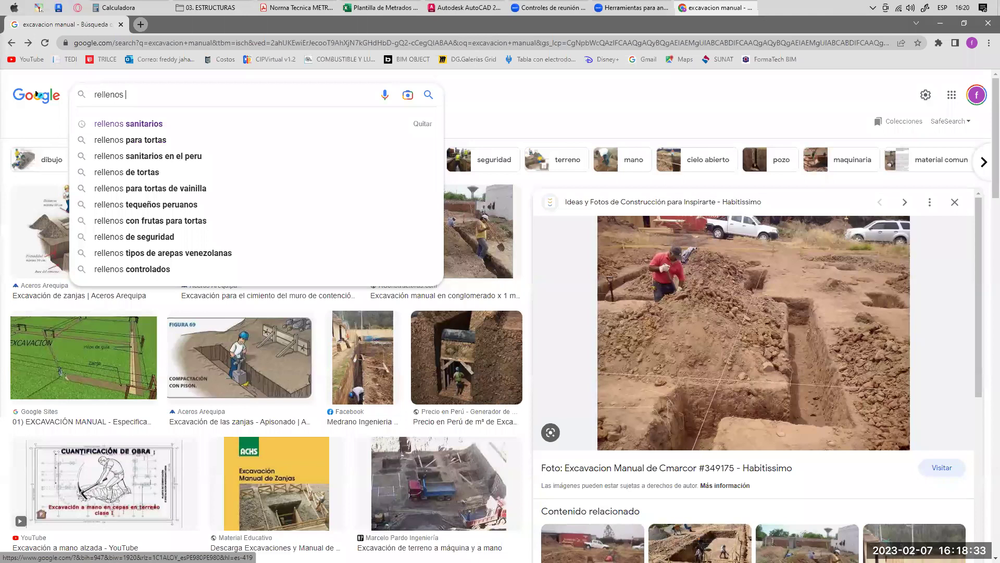
type("en zaoa")
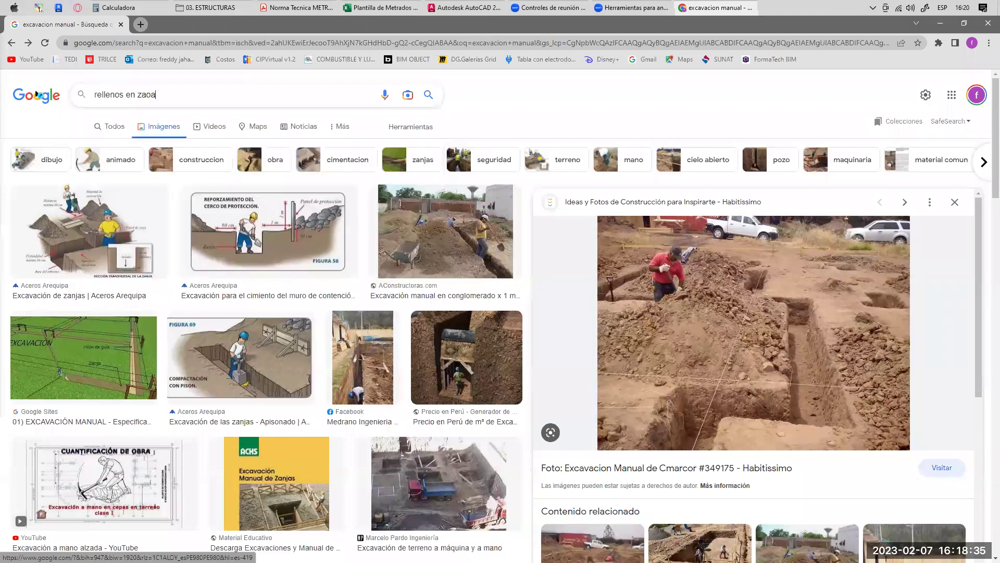
type("patas")
key("Return")
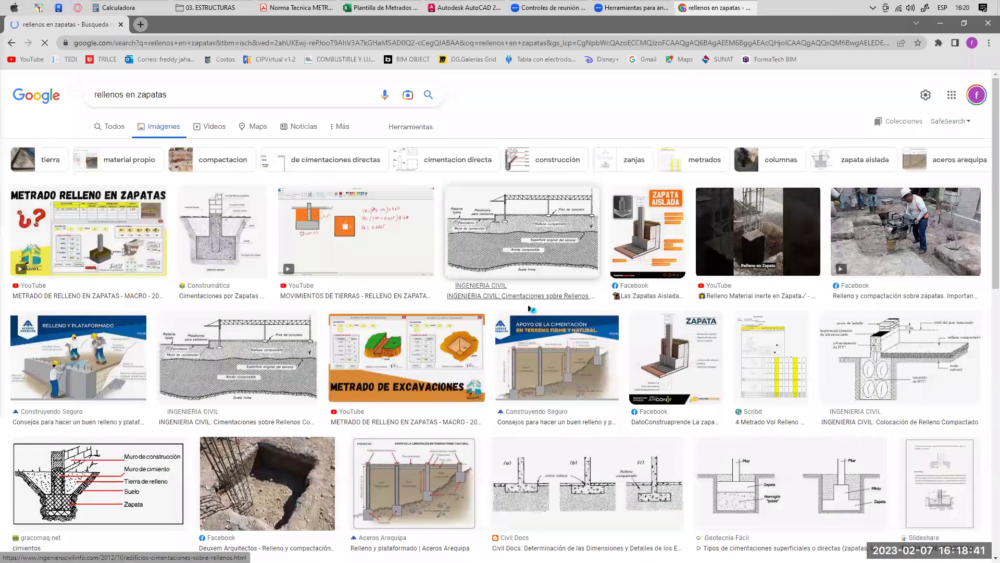
- Browse the footing fill images and enlarge the Deuxem Arquitectos photo of an open footing pit
scroll(348, 361, "down", 2)
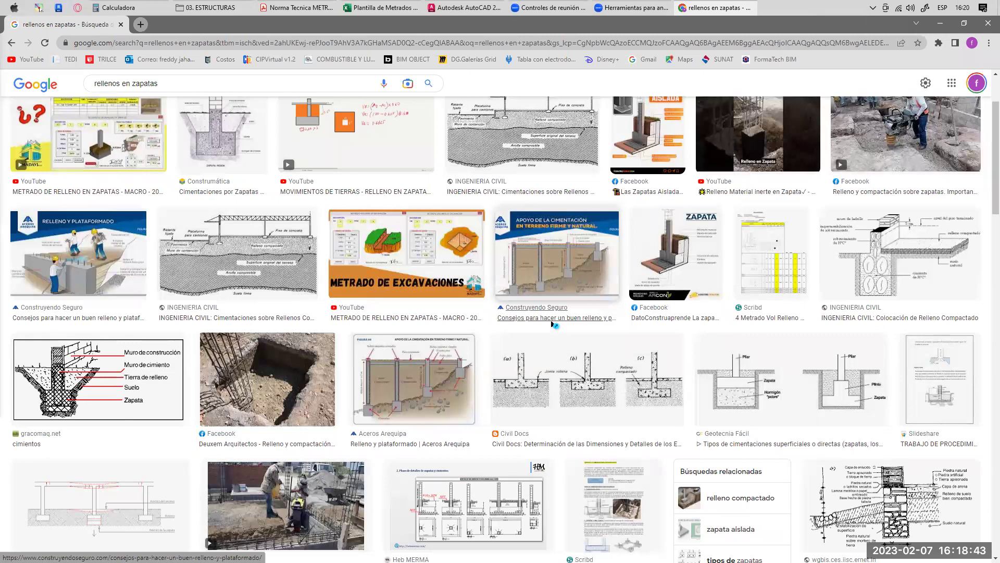
scroll(462, 313, "down", 4)
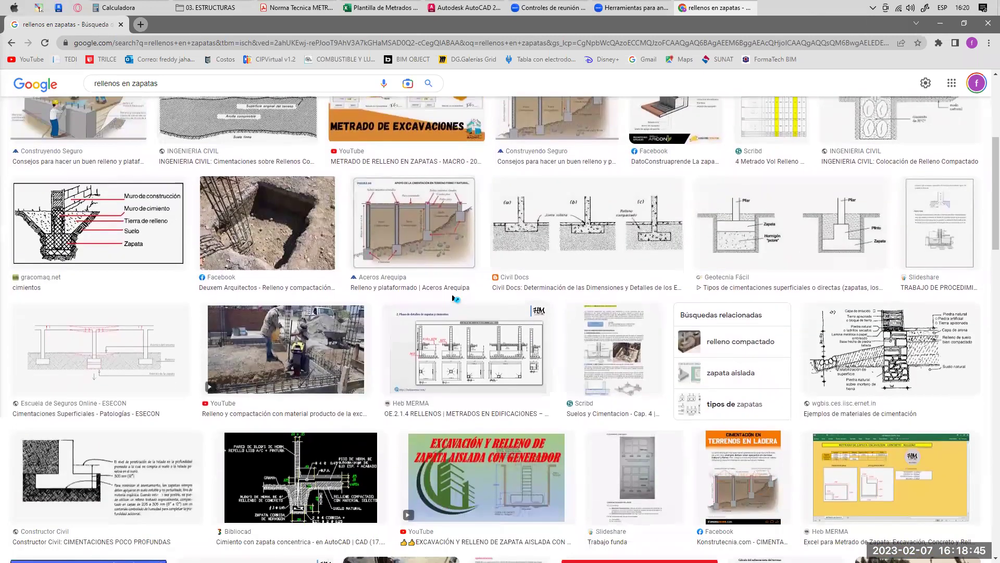
scroll(459, 296, "down", 3)
scroll(316, 305, "up", 4)
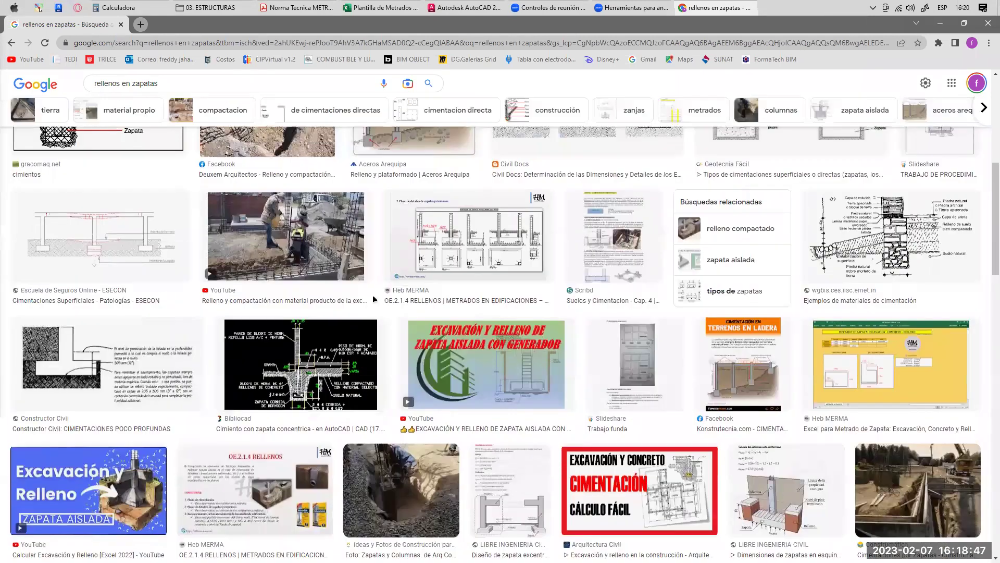
scroll(479, 271, "up", 4)
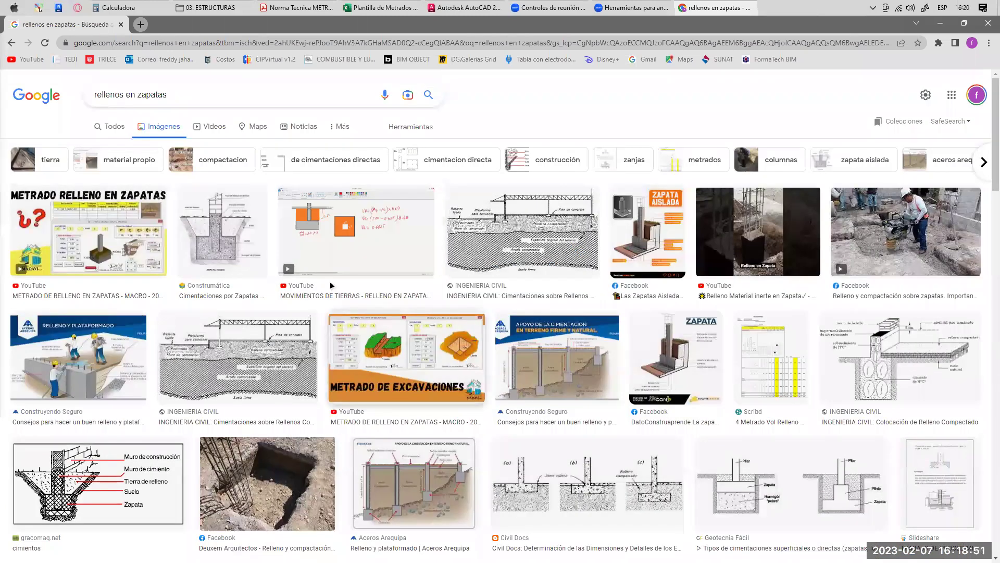
scroll(275, 333, "down", 3)
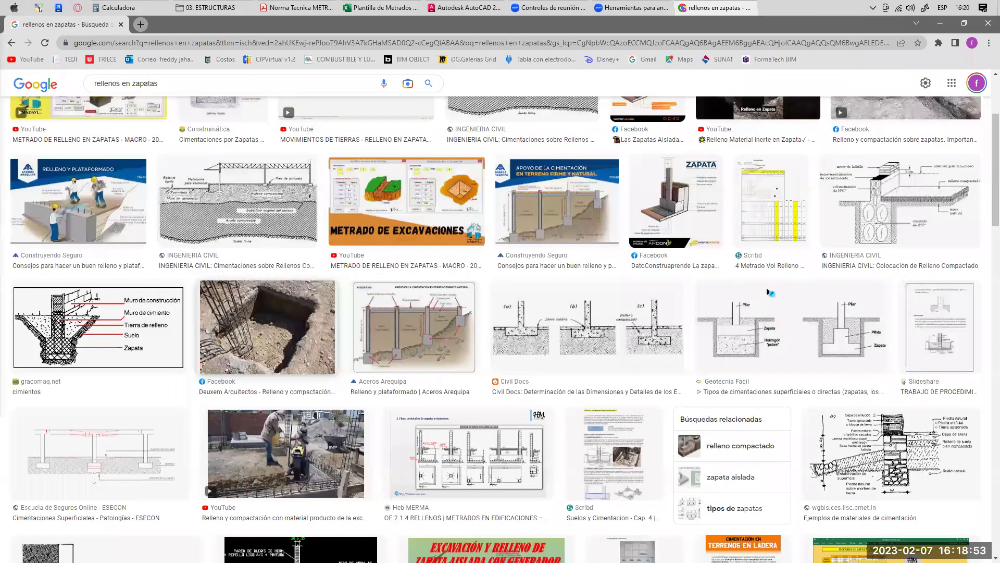
left_click(277, 331)
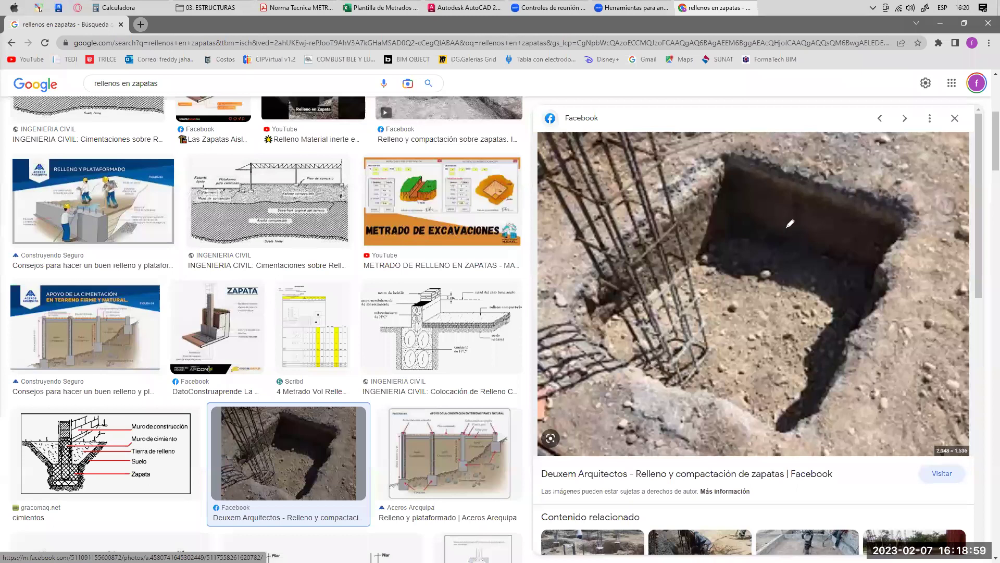
- Sketch soil filling the pit in the footing photo with freehand marks, and clear the annotations
mouse_move(784, 166)
left_mouse_down()
mouse_move(966, 200)
mouse_move(789, 166)
mouse_move(805, 163)
left_mouse_up()
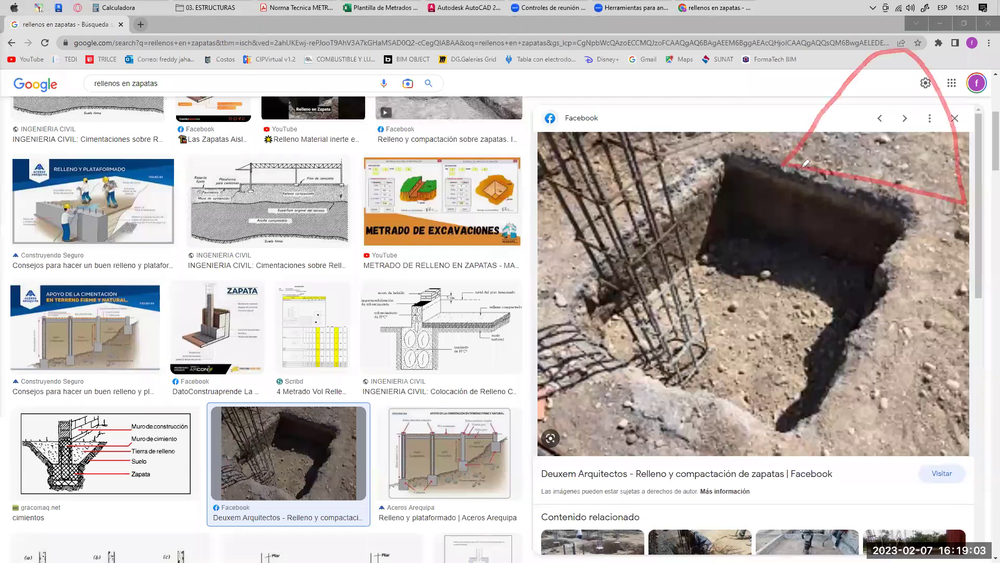
left_click(827, 131)
left_click_drag(772, 126, 718, 197)
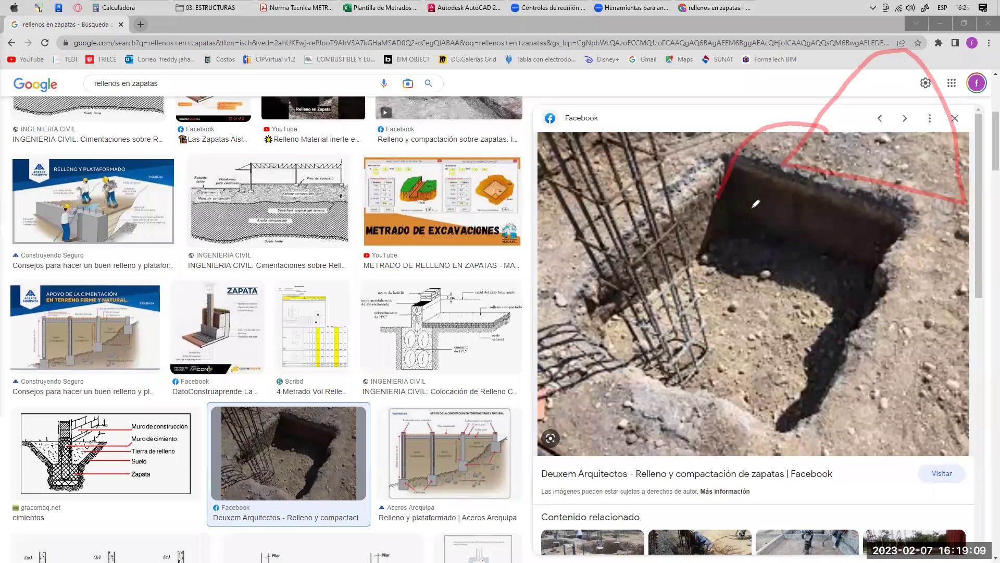
left_click_drag(910, 124, 748, 209)
mouse_move(819, 255)
left_mouse_down()
mouse_move(740, 173)
mouse_move(891, 204)
mouse_move(748, 180)
mouse_move(813, 184)
left_mouse_up()
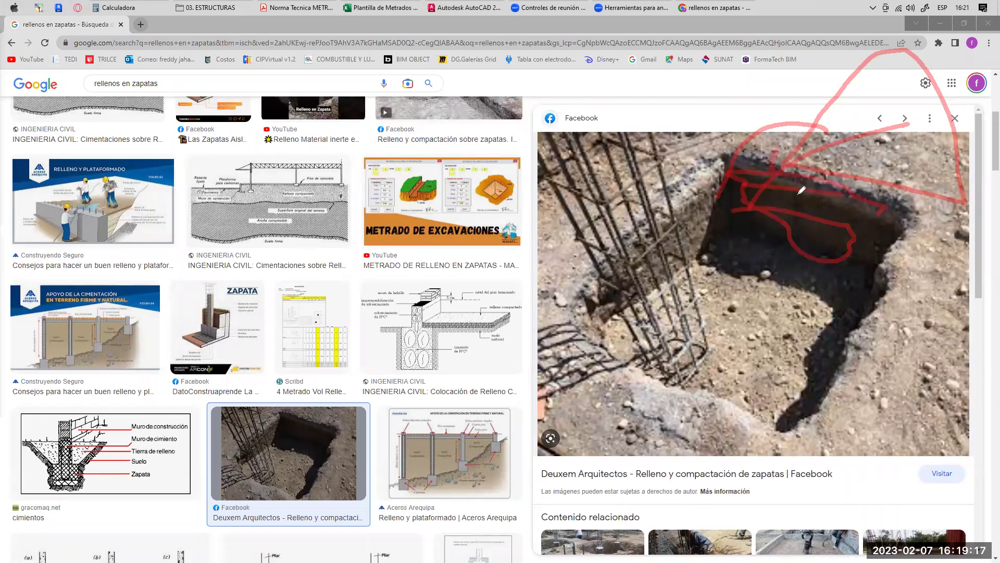
mouse_move(695, 198)
left_mouse_down()
mouse_move(730, 171)
mouse_move(713, 182)
left_mouse_up()
key("Escape")
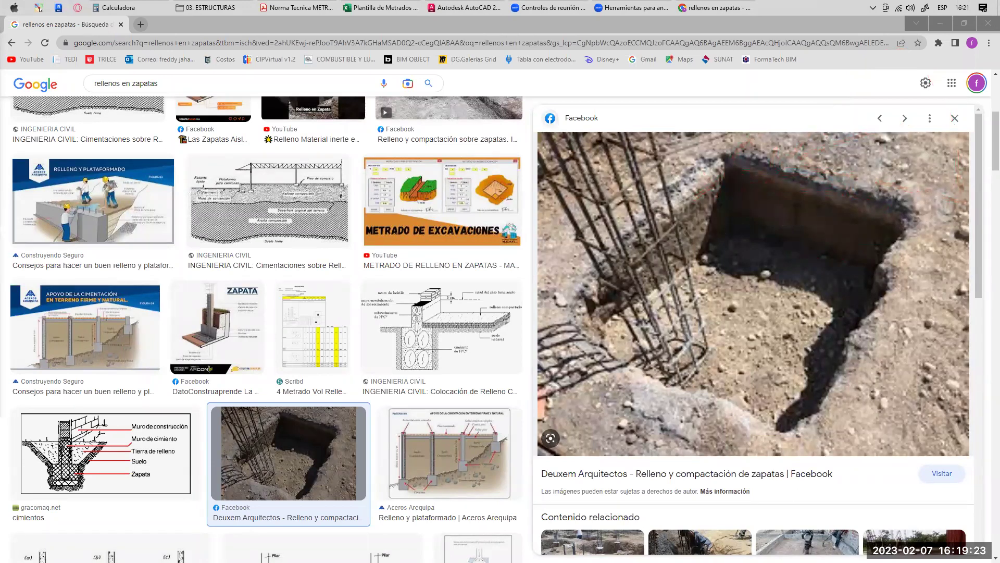
- Enlarge the Neo Arquitectura photo of a worker compacting fill over footings with a rammer
scroll(780, 317, "up", 3)
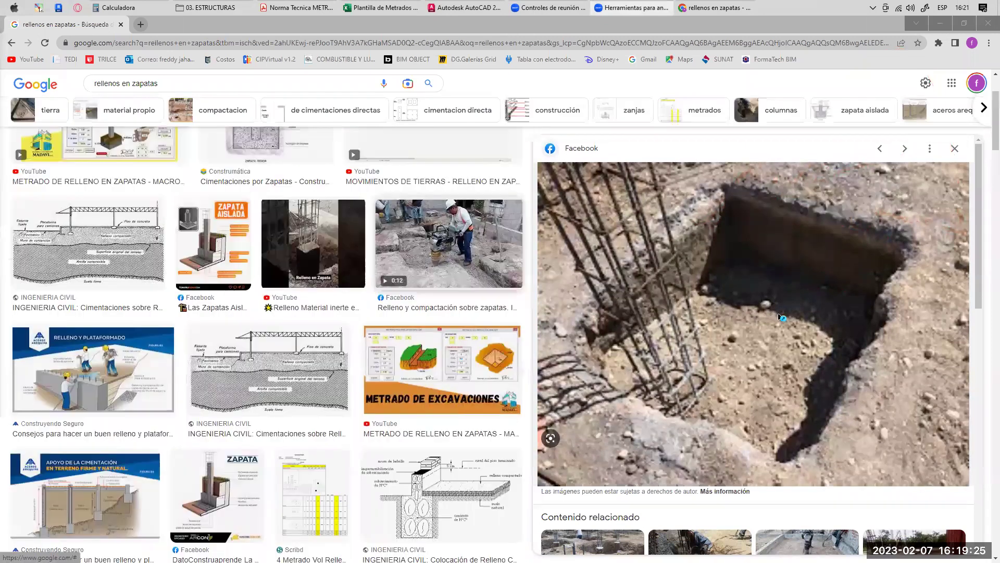
scroll(780, 317, "up", 3)
key("alt+Left")
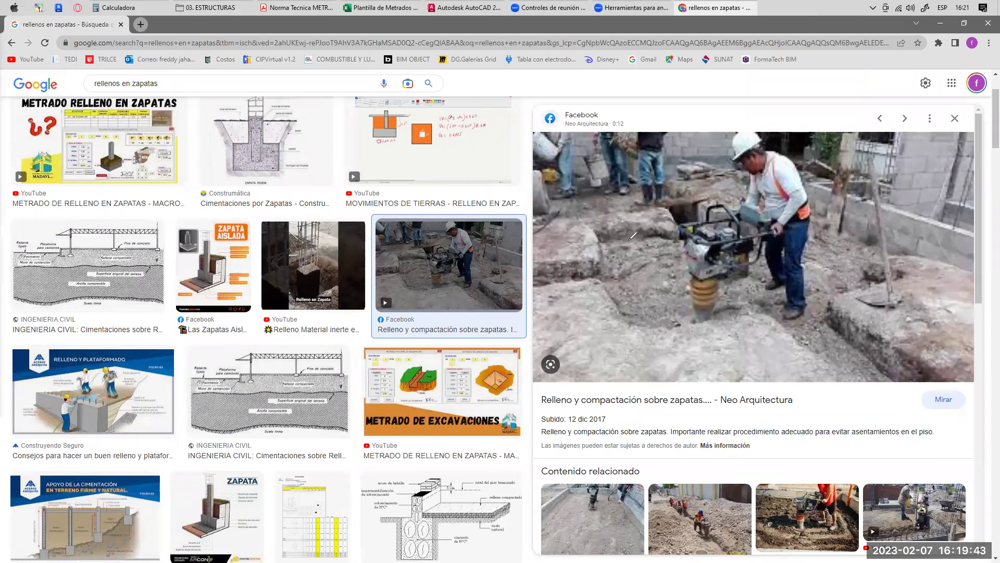
- Sketch stacked fill layers with thickness notes beside the rammer in the compaction photo, and circle the rammer
mouse_move(625, 237)
left_mouse_down()
mouse_move(641, 237)
mouse_move(633, 251)
left_mouse_up()
left_click_drag(626, 251, 666, 243)
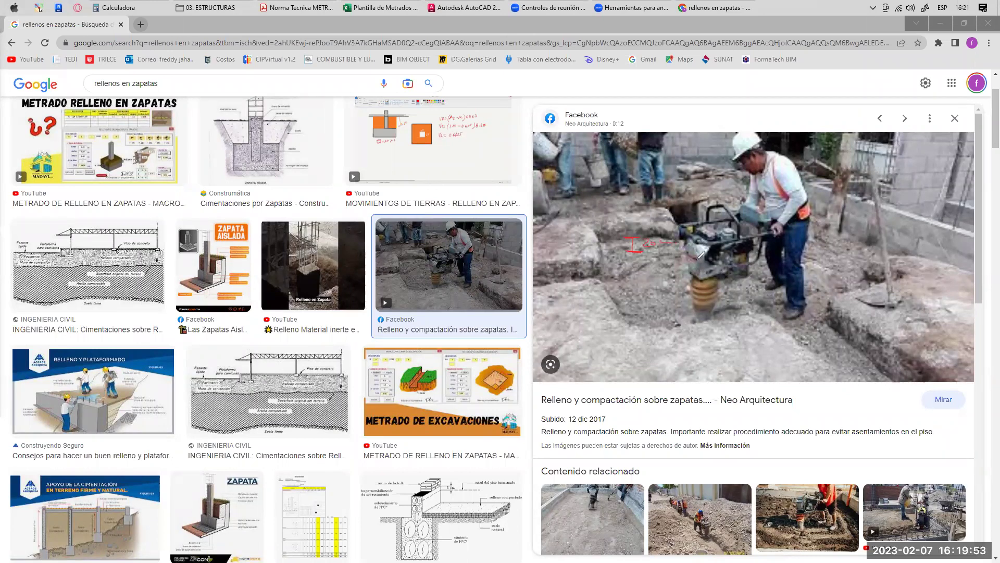
left_click_drag(709, 210, 669, 230)
mouse_move(626, 262)
left_mouse_down()
mouse_move(642, 263)
mouse_move(635, 278)
mouse_move(644, 275)
left_mouse_up()
left_click_drag(647, 270, 645, 287)
mouse_move(622, 248)
left_mouse_down()
mouse_move(572, 213)
mouse_move(594, 199)
mouse_move(635, 202)
left_mouse_up()
left_click_drag(620, 287, 631, 296)
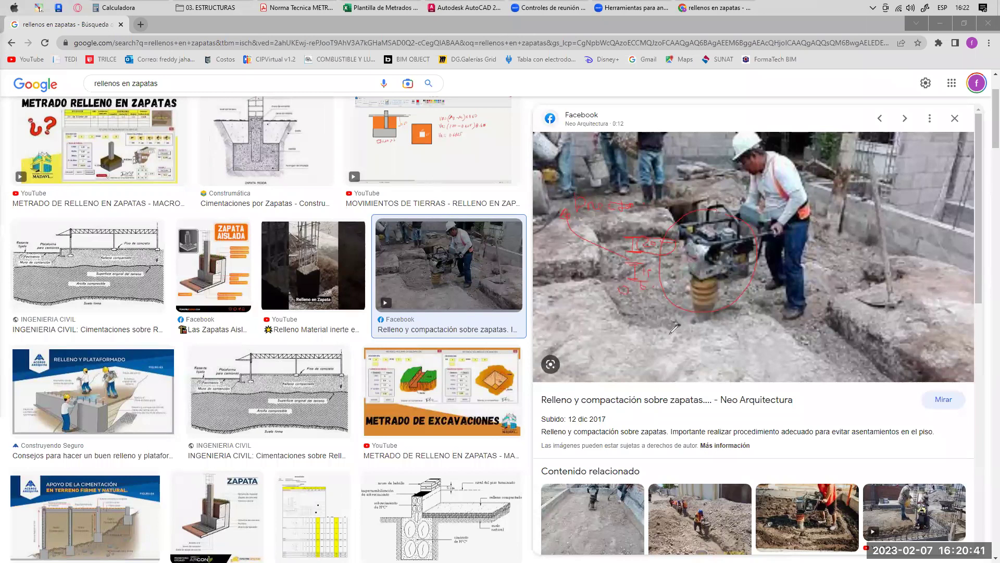
- Add more freehand notes to the fill area beside the rammer, and clear all annotations from the compaction photo
left_click_drag(575, 219, 638, 218)
mouse_move(656, 184)
left_mouse_down()
mouse_move(692, 171)
mouse_move(695, 180)
mouse_move(677, 180)
left_mouse_up()
key("e")
mouse_move(620, 261)
left_mouse_down()
mouse_move(651, 264)
mouse_move(627, 243)
mouse_move(626, 253)
left_mouse_up()
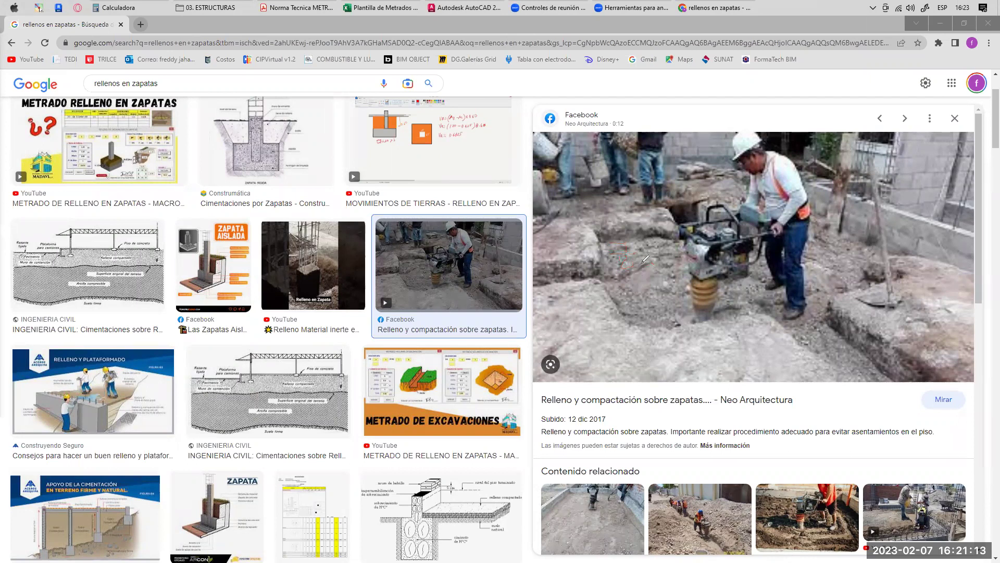
mouse_move(640, 258)
left_mouse_down()
mouse_move(640, 269)
mouse_move(638, 258)
left_mouse_up()
left_click_drag(609, 214, 623, 222)
left_click_drag(618, 214, 658, 215)
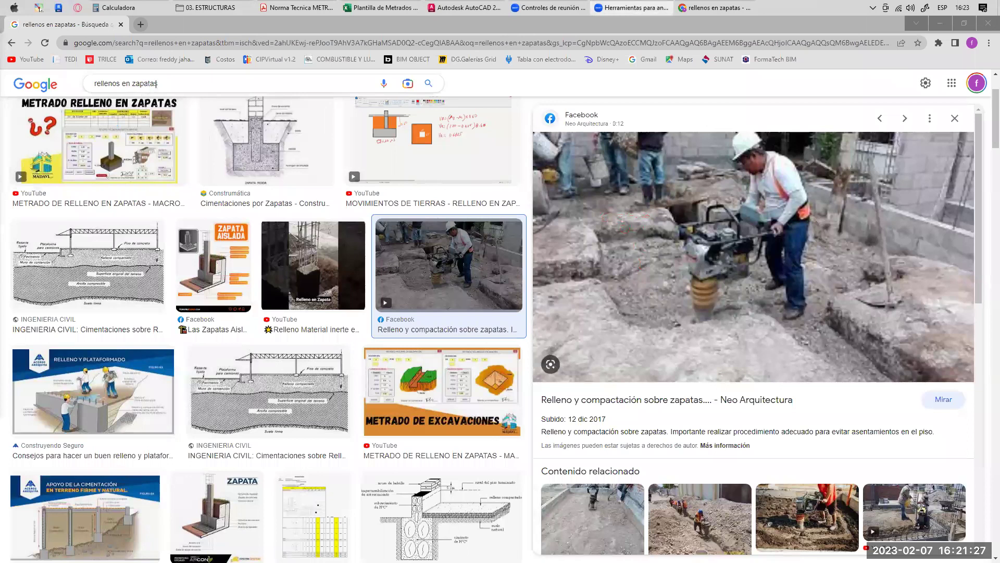
- Search images for "desnsidades de campo"
left_click_drag(159, 84, 91, 96)
type("de")
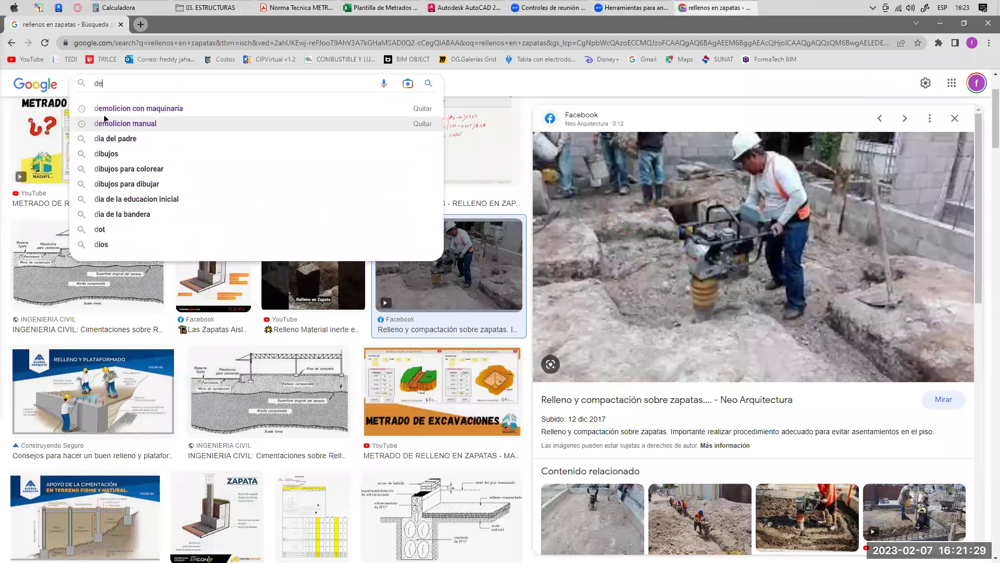
type("snsidades de ")
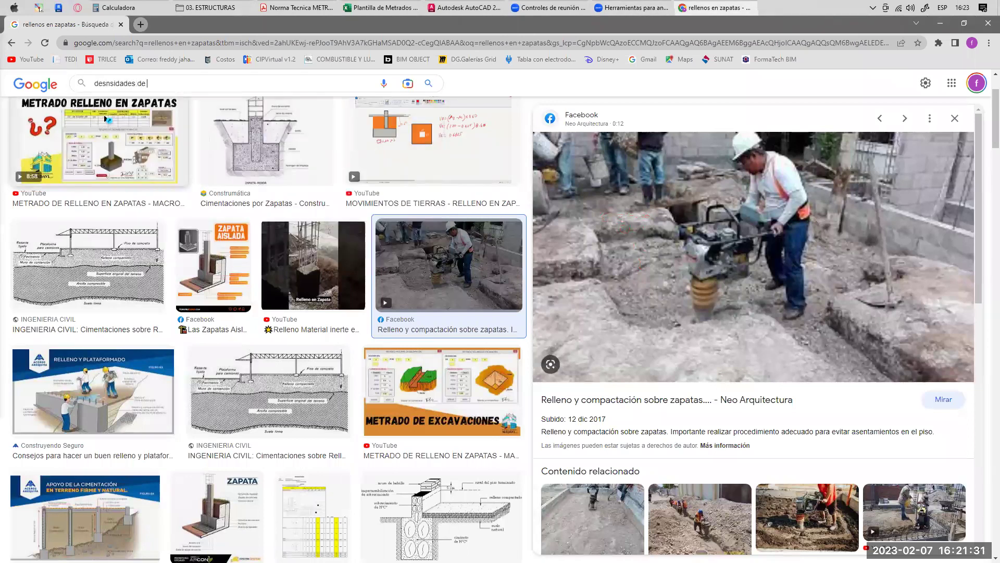
type("campo")
key("Return")
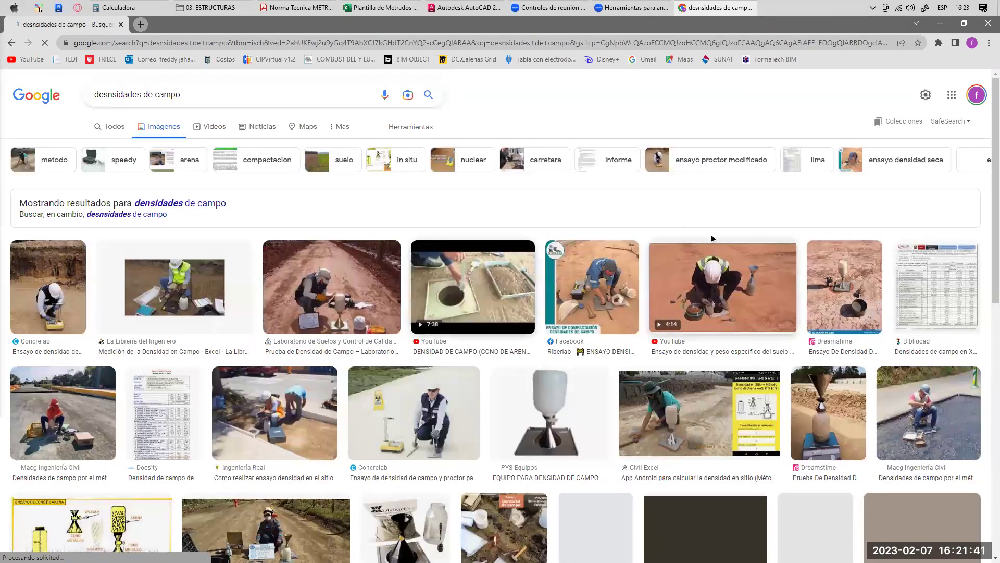
- Enlarge the Civil Excel photo of the sand cone density test and write freehand compaction notes over it
left_click(736, 245)
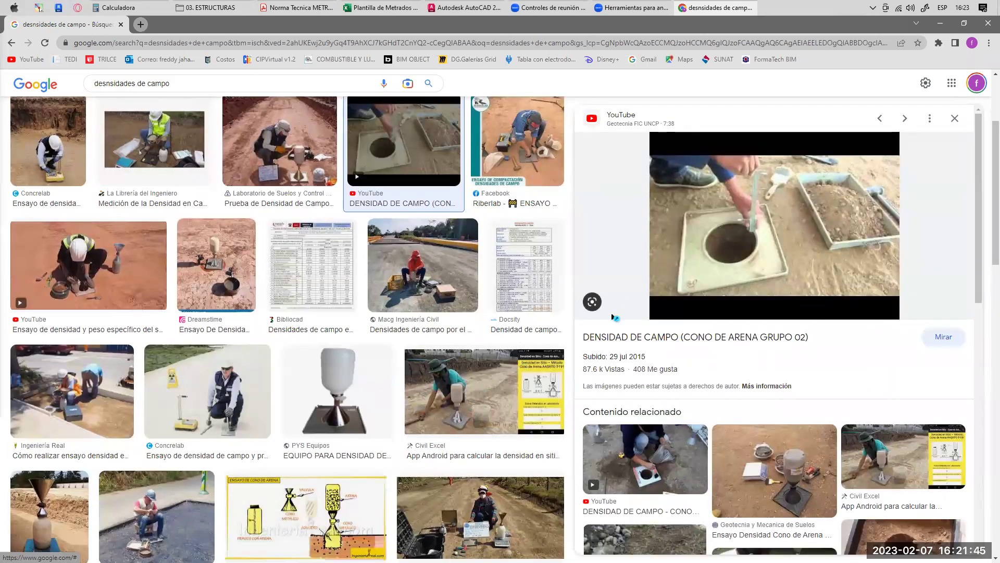
left_click(489, 389)
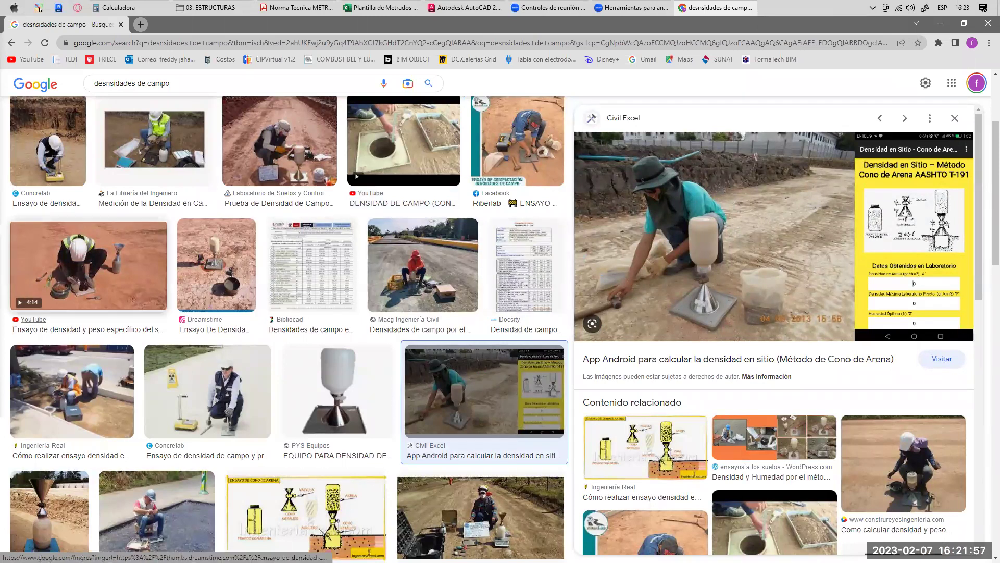
mouse_move(753, 211)
left_mouse_down()
mouse_move(745, 205)
mouse_move(806, 218)
left_mouse_up()
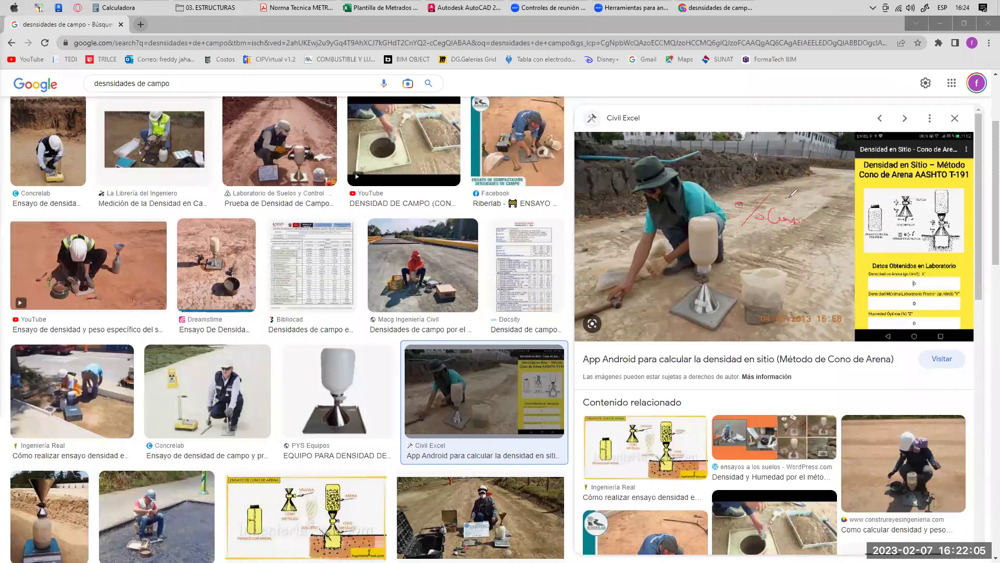
left_click_drag(793, 235, 788, 203)
mouse_move(805, 226)
left_mouse_down()
mouse_move(817, 230)
mouse_move(802, 259)
left_mouse_up()
left_click_drag(802, 249, 857, 250)
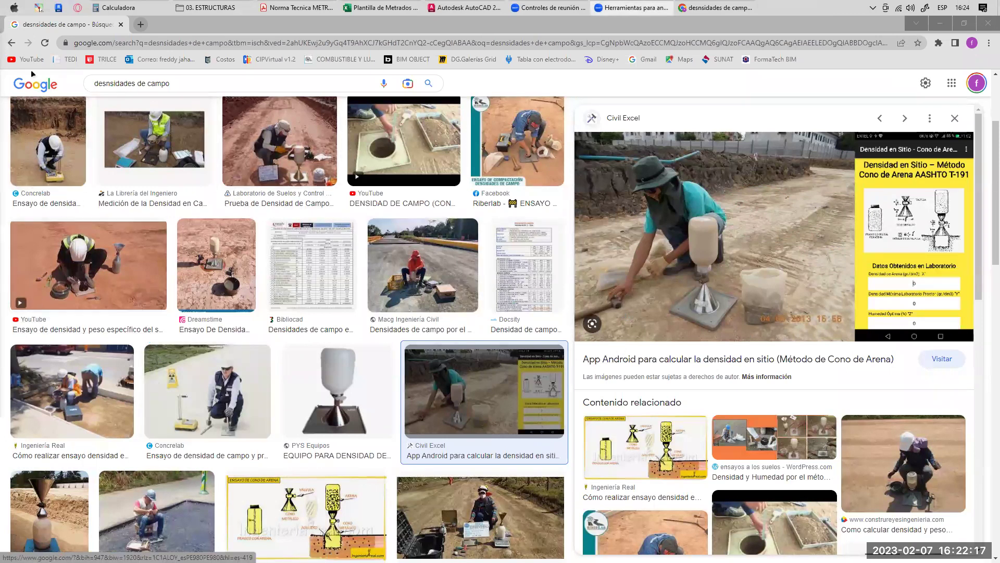
- Clear the notes and return to the "rellenos en zapatas" image results with the Neo Arquitectura compaction photo enlarged
left_click(15, 45)
left_click(12, 43)
left_click(12, 43)
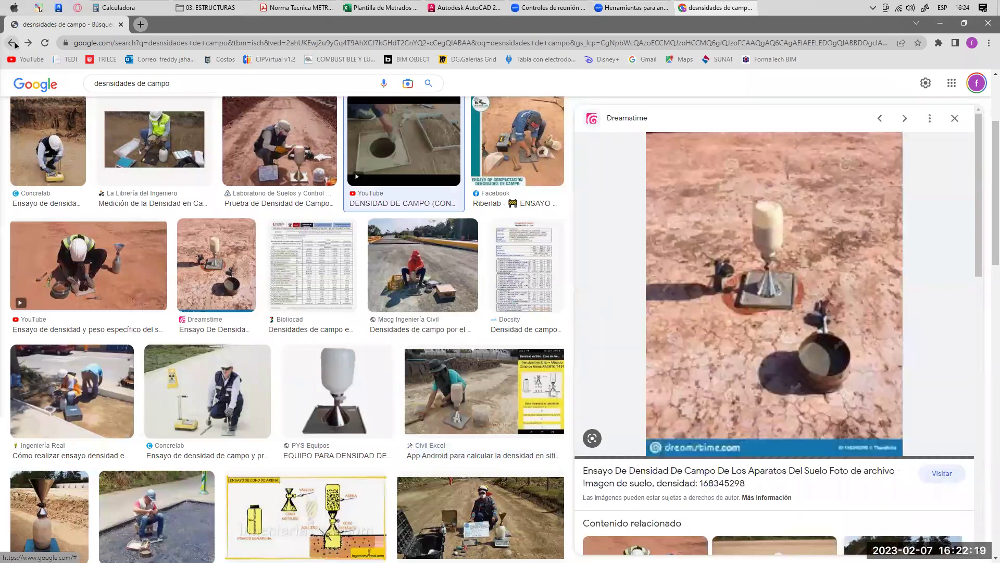
left_click(11, 43)
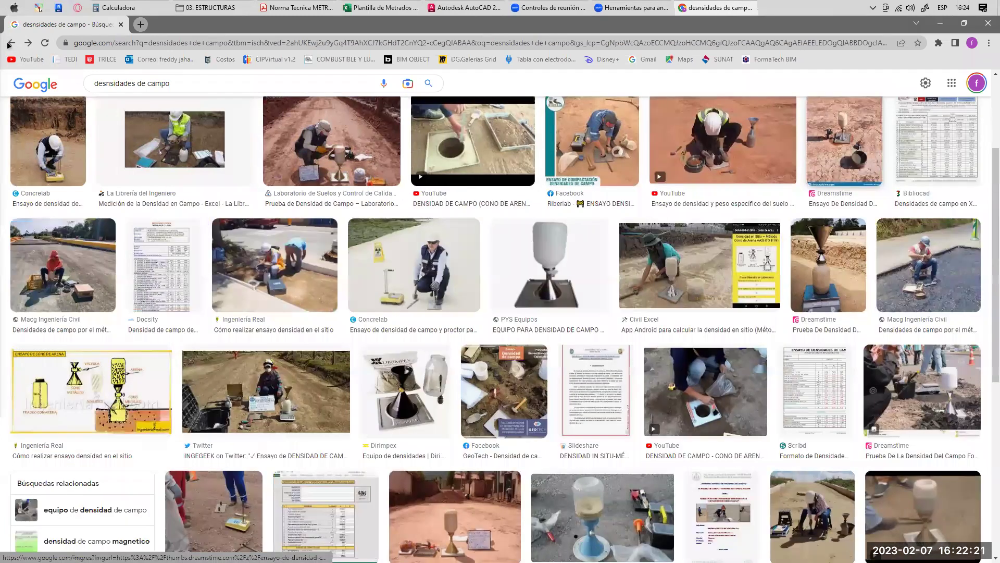
left_click(9, 43)
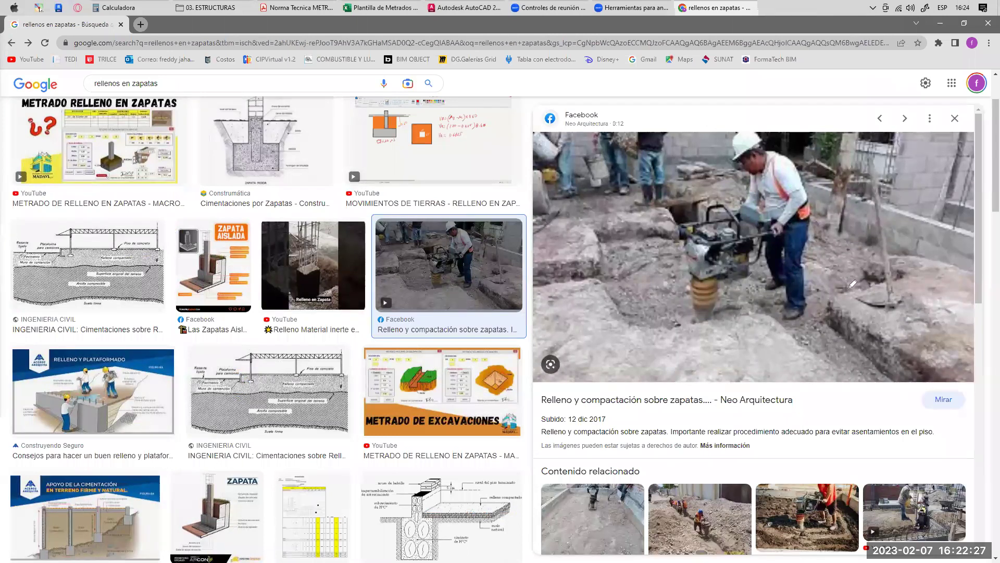
- Outline the fill area around the rammer in the compaction photo with freehand marks and add short notes inside and below it
left_click_drag(606, 236, 779, 223)
mouse_move(606, 236)
left_mouse_down()
mouse_move(708, 315)
mouse_move(885, 291)
left_mouse_up()
mouse_move(850, 237)
left_mouse_down()
mouse_move(688, 261)
mouse_move(713, 252)
mouse_move(612, 363)
mouse_move(680, 368)
mouse_move(688, 348)
left_mouse_up()
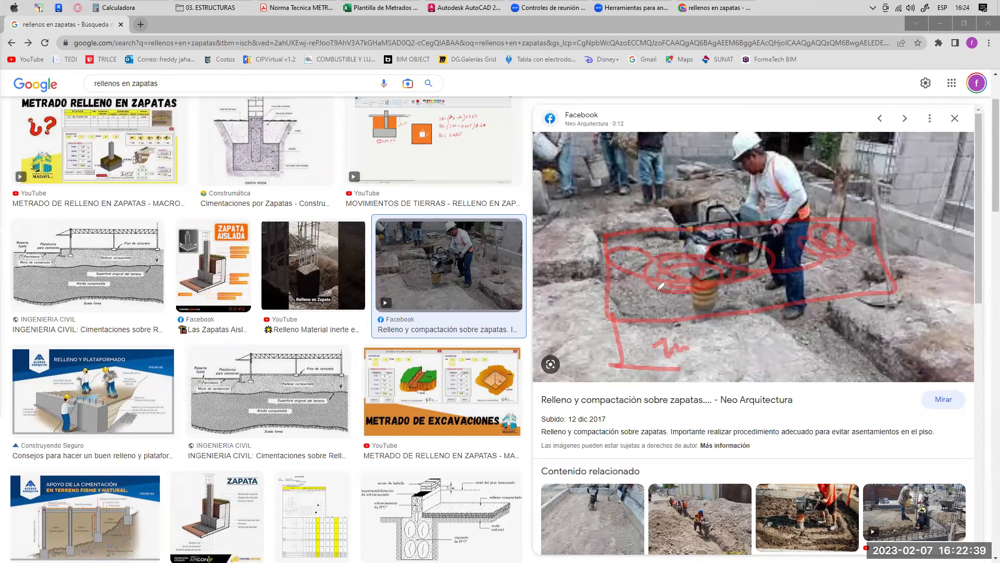
left_click_drag(616, 287, 684, 302)
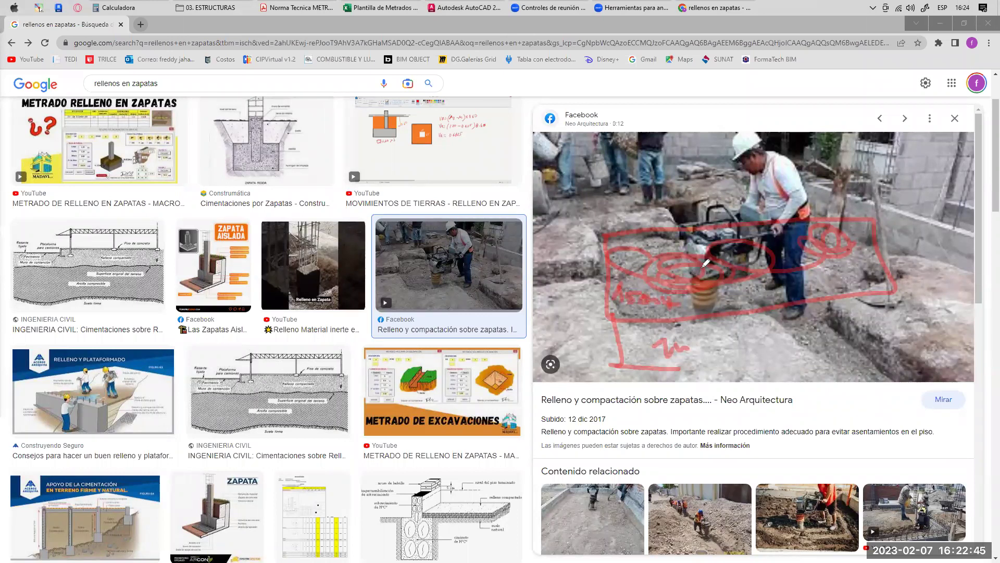
- Add a row of freehand marks below the outlined fill area, and clear all annotations from the photo
left_click(697, 335)
left_click(697, 343)
left_click(709, 336)
left_click(711, 343)
left_click(697, 352)
left_click(713, 353)
left_click_drag(718, 335, 721, 342)
left_click(722, 354)
left_click(733, 354)
left_click(743, 340)
left_click(757, 336)
left_click(759, 350)
left_click(773, 335)
left_click(780, 341)
left_click(794, 331)
left_click(803, 345)
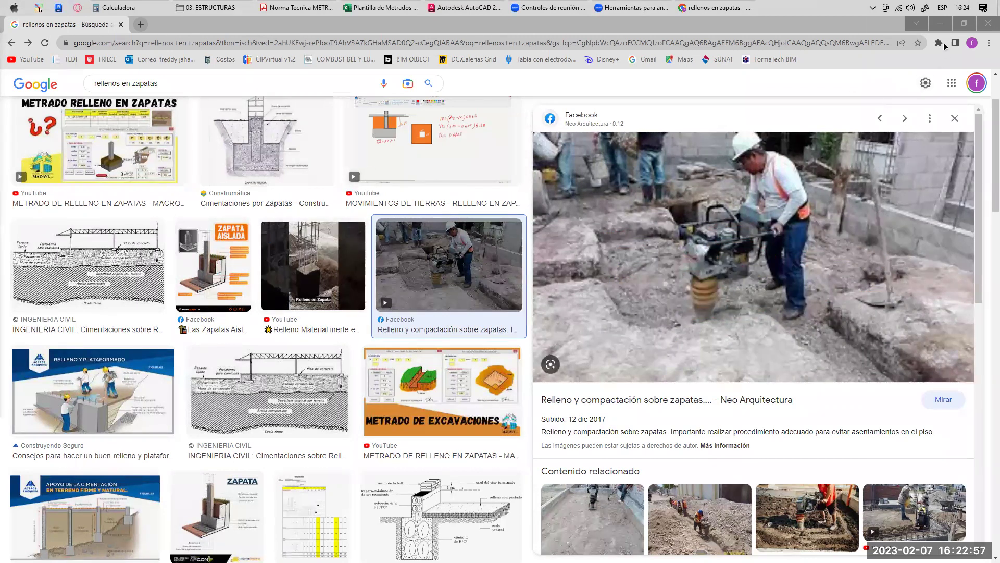
- Switch to the Excel takeoff and set the Nivel of the RELLENO PARA ESTRUCTURAS C/MATERIAL PROPIO COMPACTADO row to 3
left_click(941, 23)
left_click(713, 8)
left_click(380, 7)
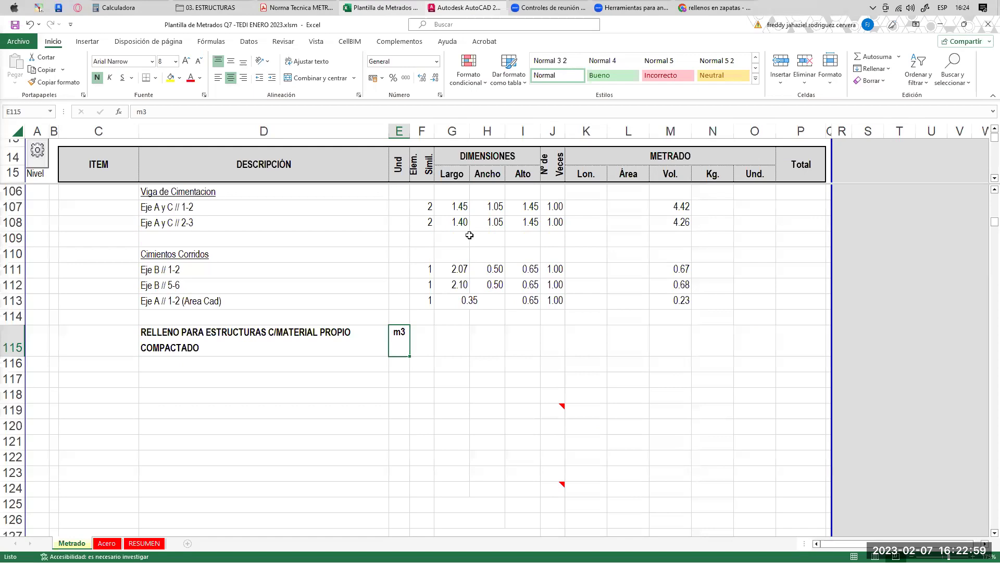
left_click(288, 340)
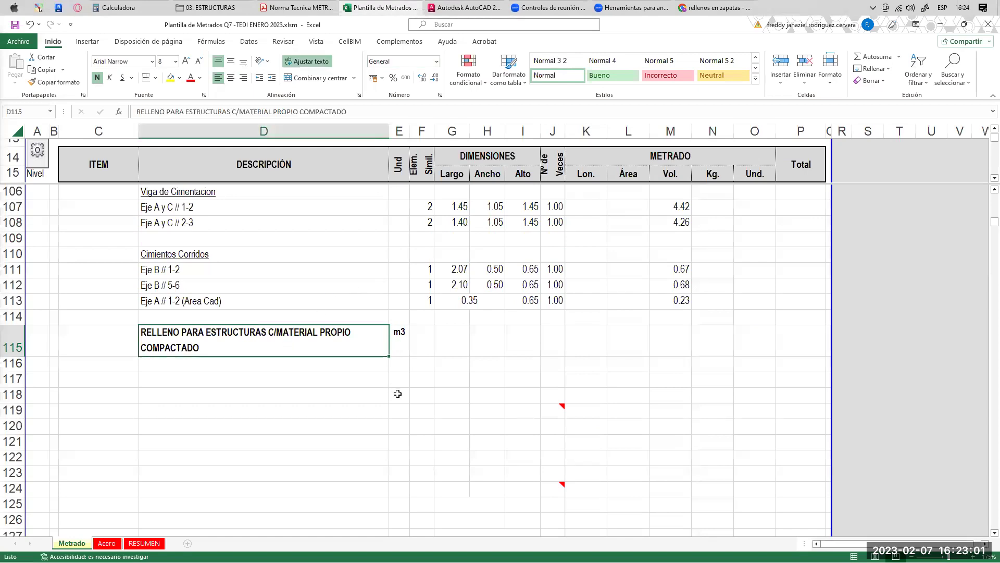
scroll(326, 372, "down", 1)
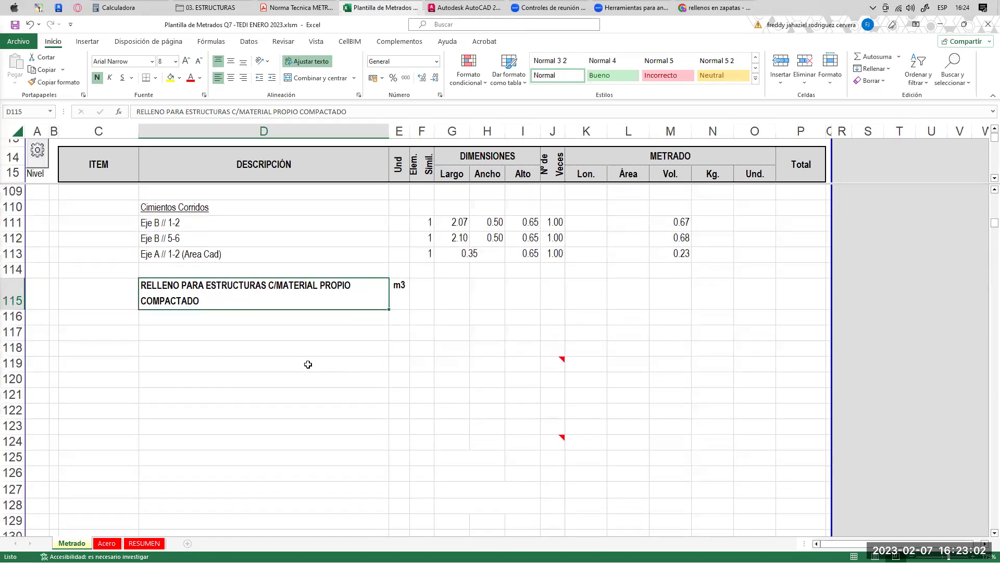
left_click(262, 322)
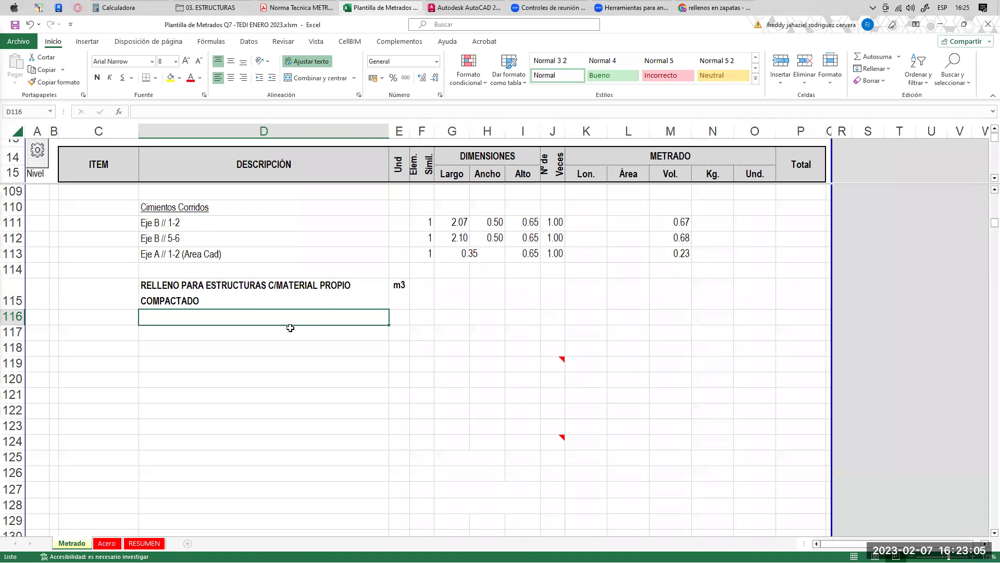
scroll(313, 327, "down", 1)
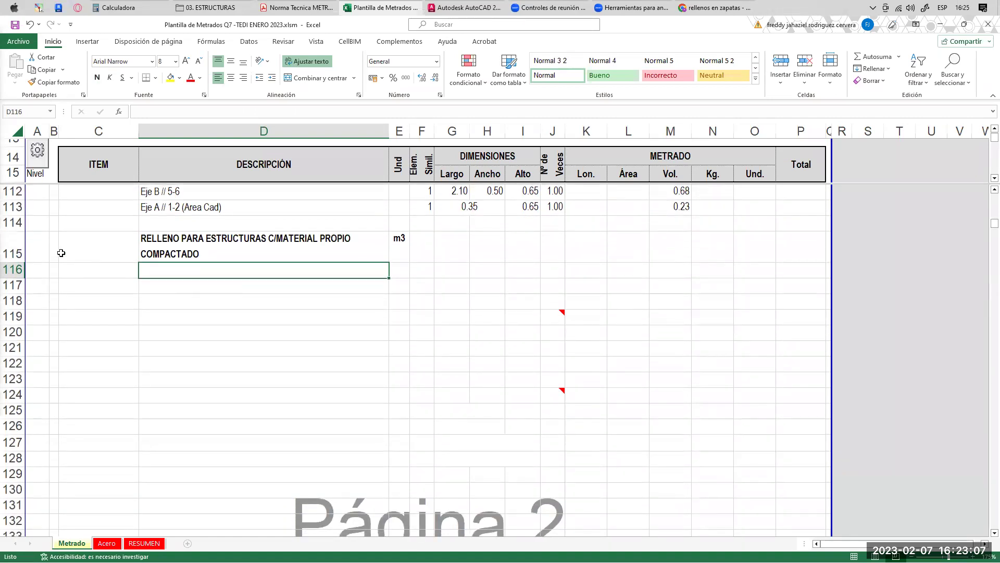
left_click(38, 249)
scroll(290, 305, "up", 5)
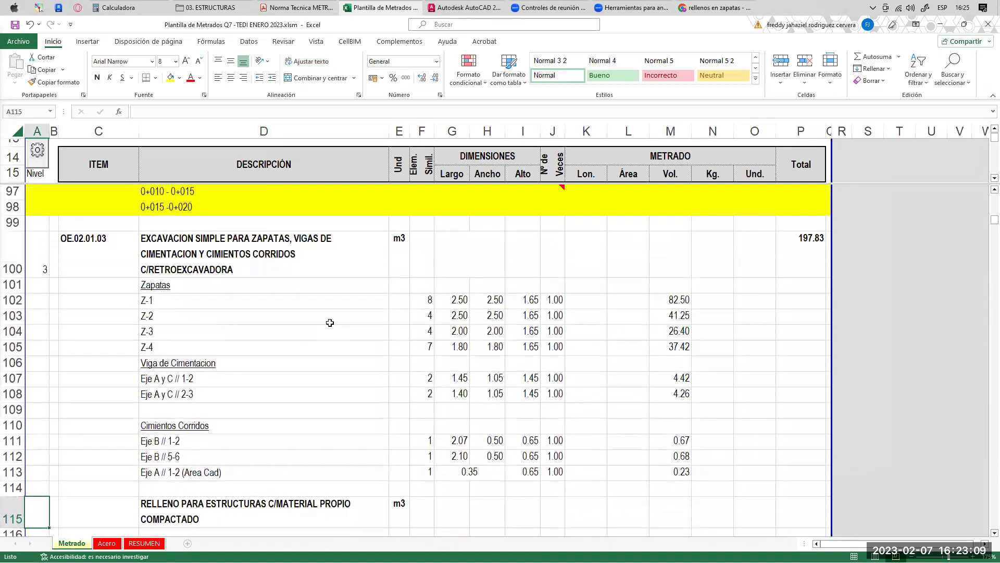
scroll(331, 322, "down", 2)
type("3")
key("Return")
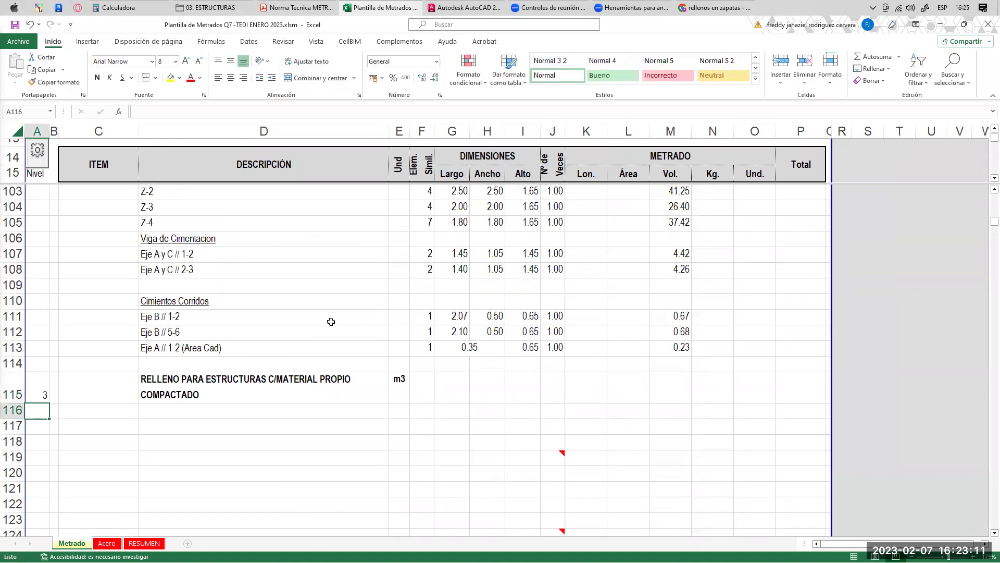
scroll(357, 306, "down", 2)
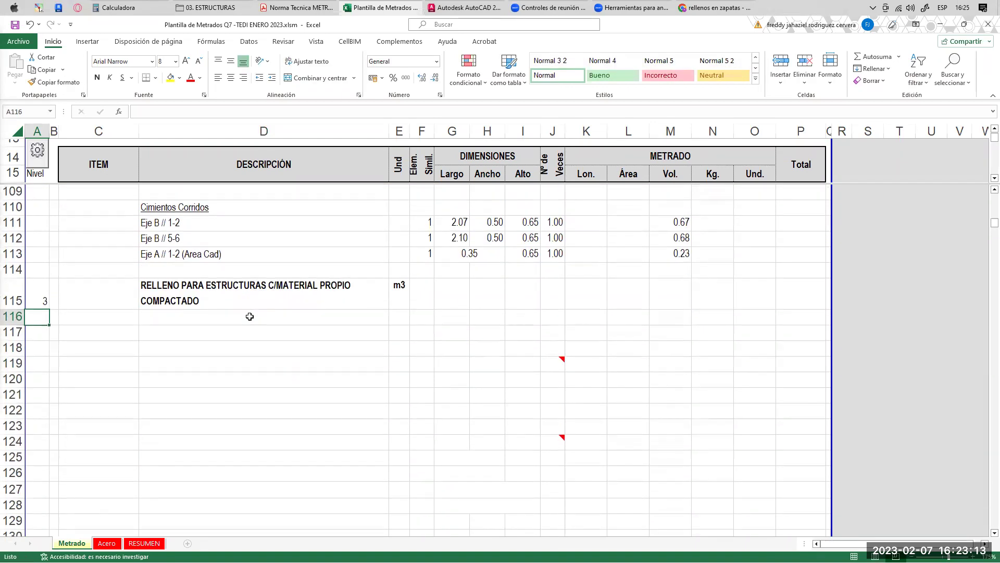
left_click(248, 322)
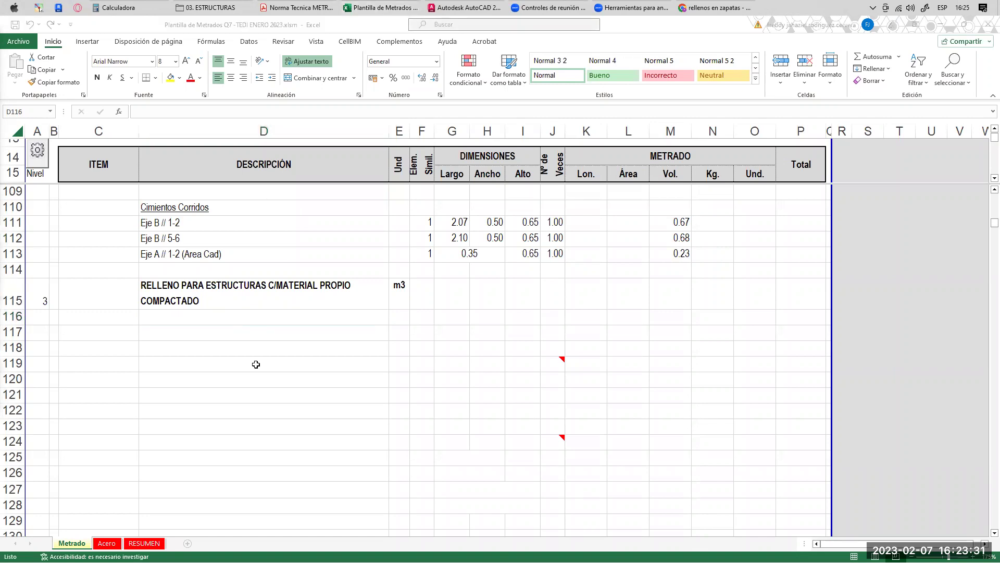
- Switch to the Norma Tecnica METRADOS PDF and review how item OE.2.1.4.1, fill with own material, measures the compacted volume
left_click(308, 8)
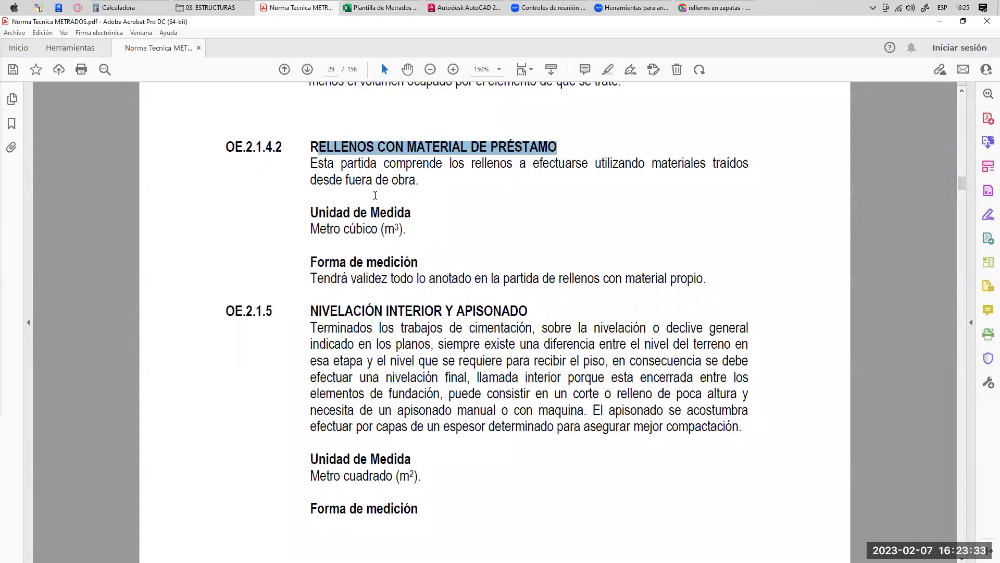
left_click(412, 265)
scroll(411, 265, "down", 4)
scroll(411, 264, "down", 3)
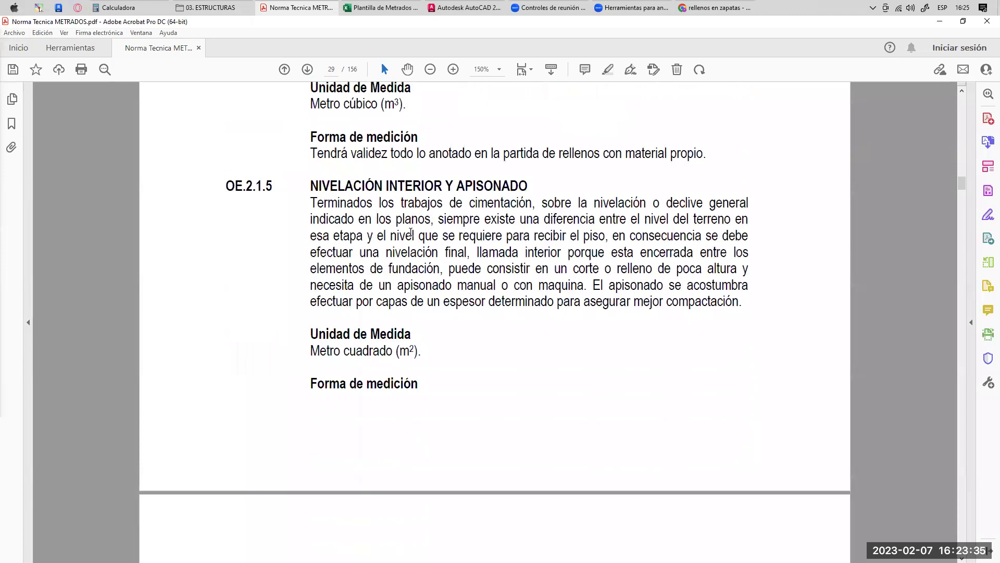
scroll(414, 240, "up", 6)
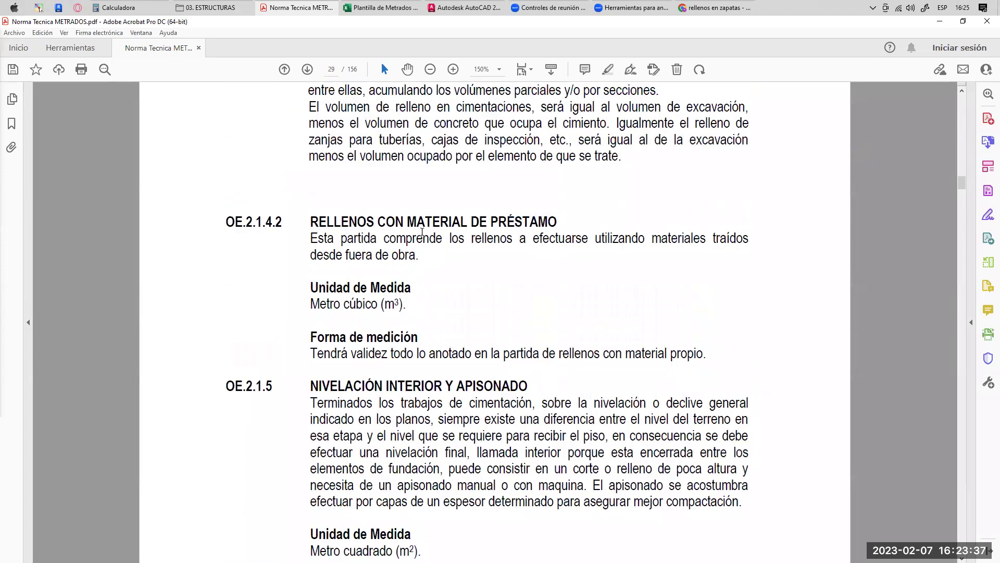
scroll(484, 245, "up", 4)
scroll(442, 223, "up", 1)
left_click_drag(311, 159, 508, 159)
scroll(340, 223, "down", 3)
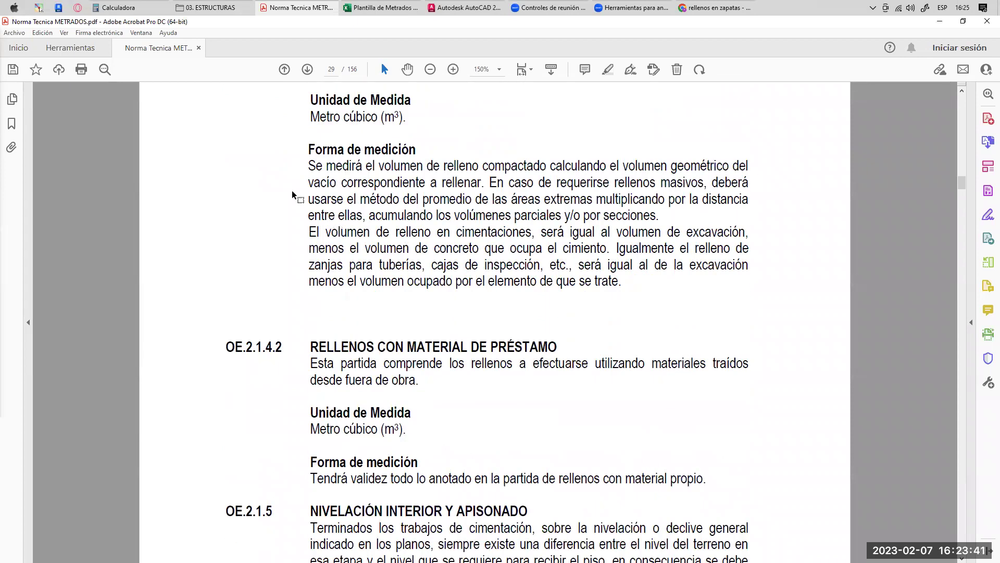
left_click_drag(310, 166, 480, 182)
scroll(409, 250, "down", 2)
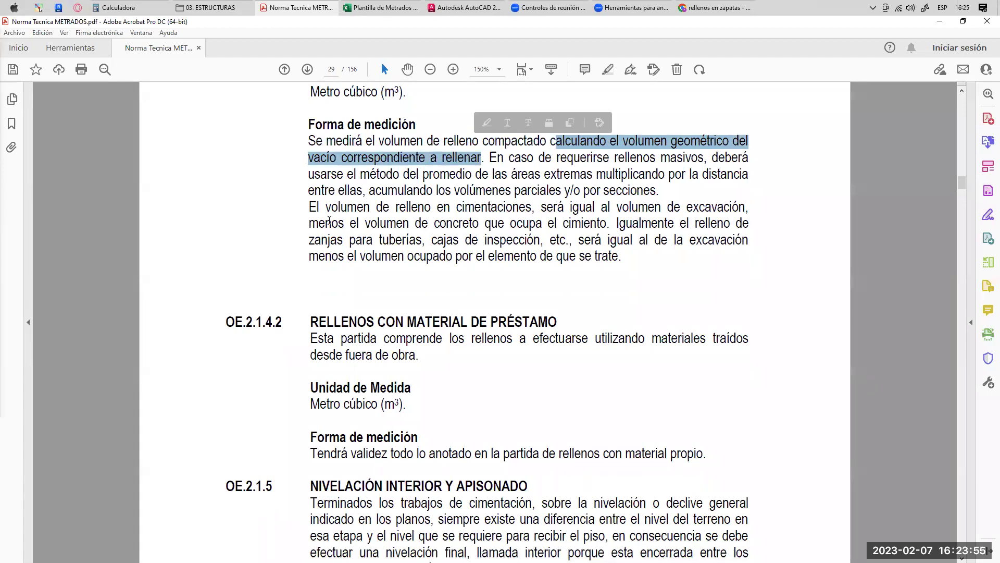
- Read the rule for foundation and trench fill volume under Forma de medición, highlighting its phrases in turn
left_click(318, 183)
left_click_drag(318, 183, 736, 181)
left_click_drag(309, 199, 571, 217)
left_click(431, 219)
left_click_drag(579, 218, 618, 235)
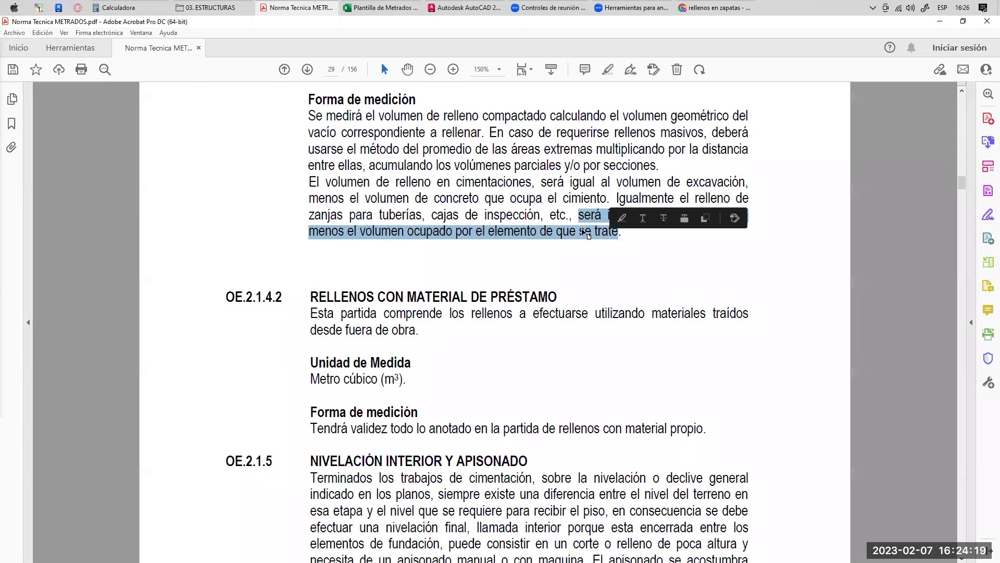
left_click(584, 238)
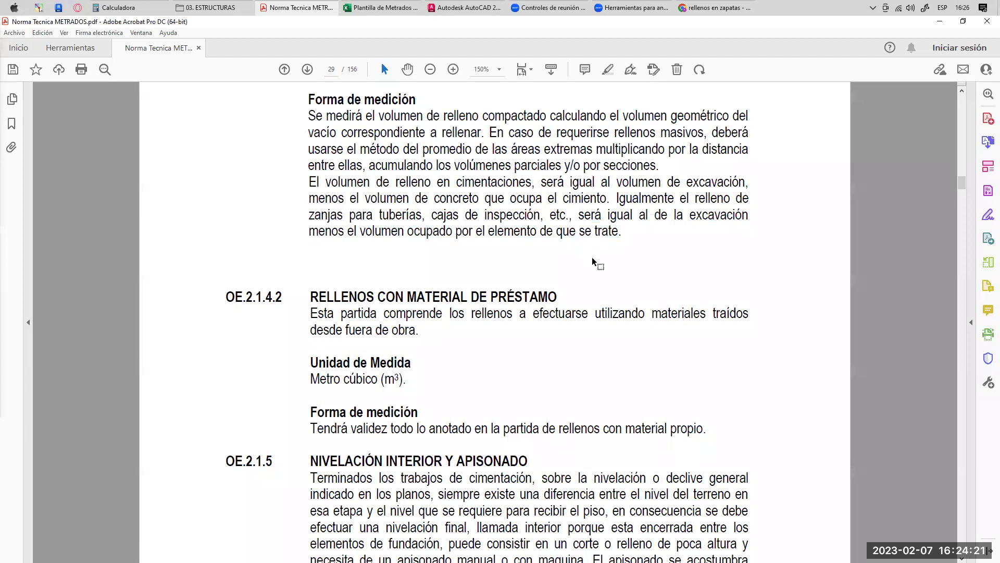
- Switch to AutoCAD, inspect the Relleno layer in the Zapata 01 section, and trace the excavation outline freehand over it
left_click(479, 8)
scroll(448, 266, "down", 5)
scroll(448, 265, "up", 5)
scroll(447, 265, "up", 6)
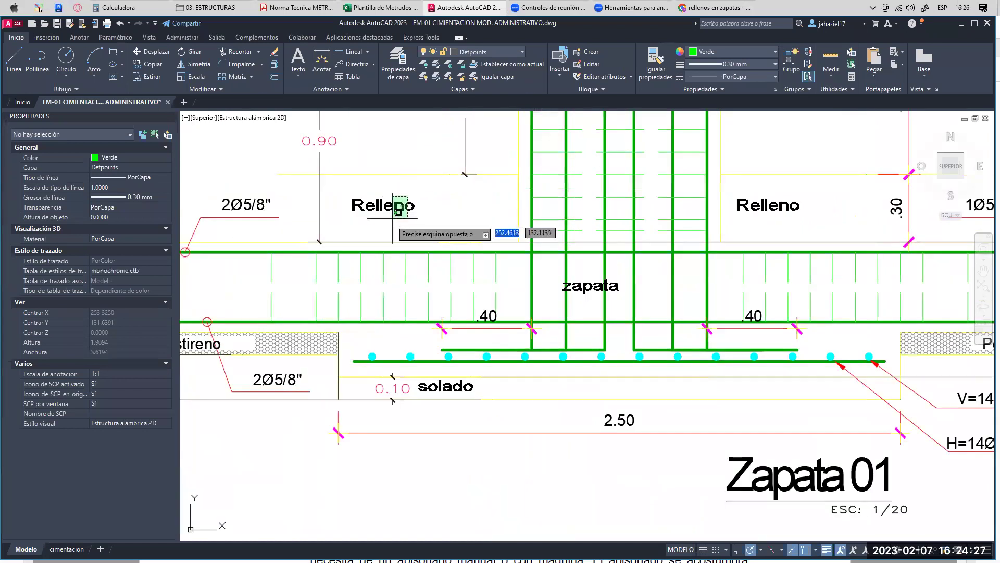
left_click(396, 216)
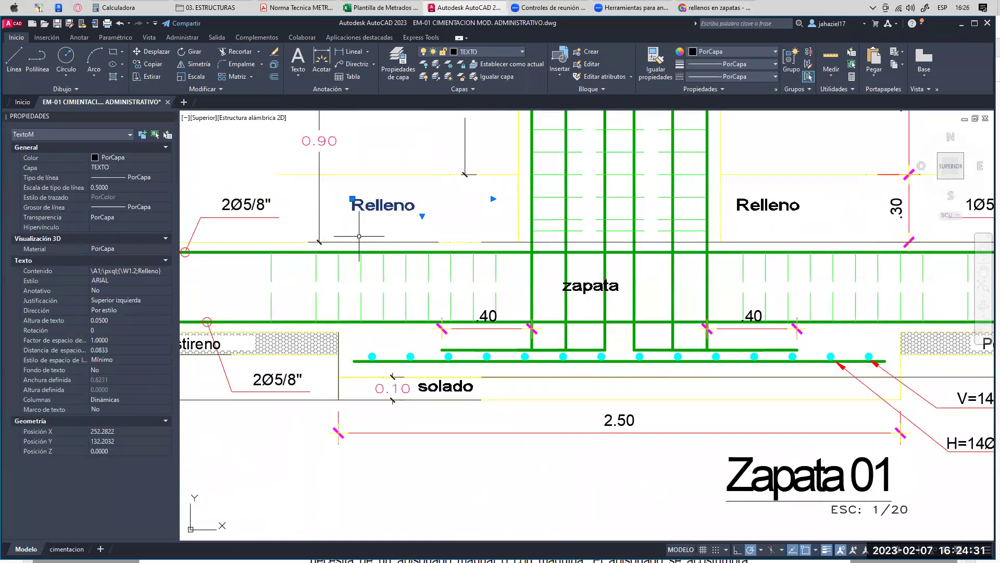
scroll(359, 235, "down", 4)
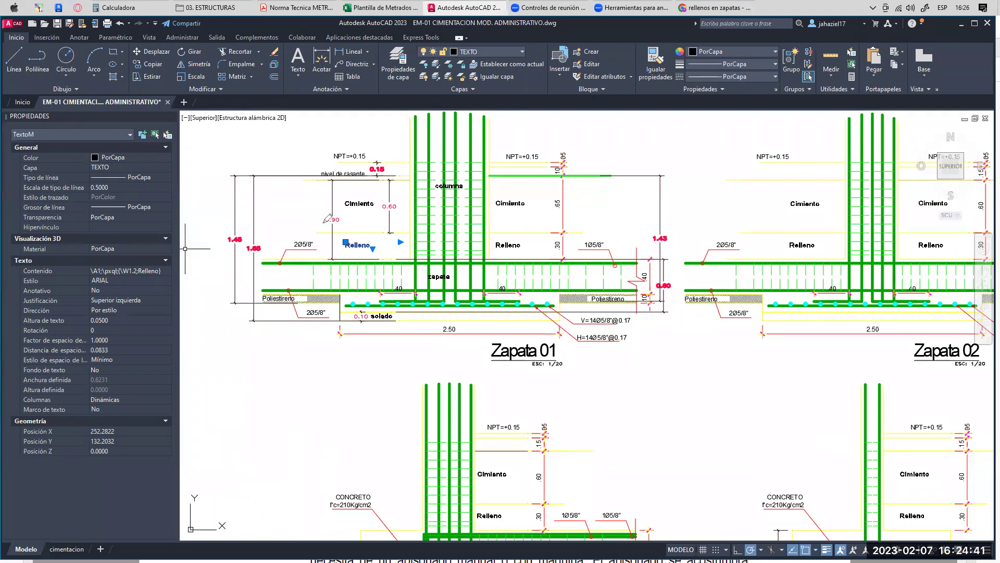
mouse_move(308, 178)
left_mouse_down()
mouse_move(281, 178)
mouse_move(337, 183)
mouse_move(340, 316)
mouse_move(542, 316)
mouse_move(562, 313)
mouse_move(565, 176)
mouse_move(600, 176)
left_mouse_up()
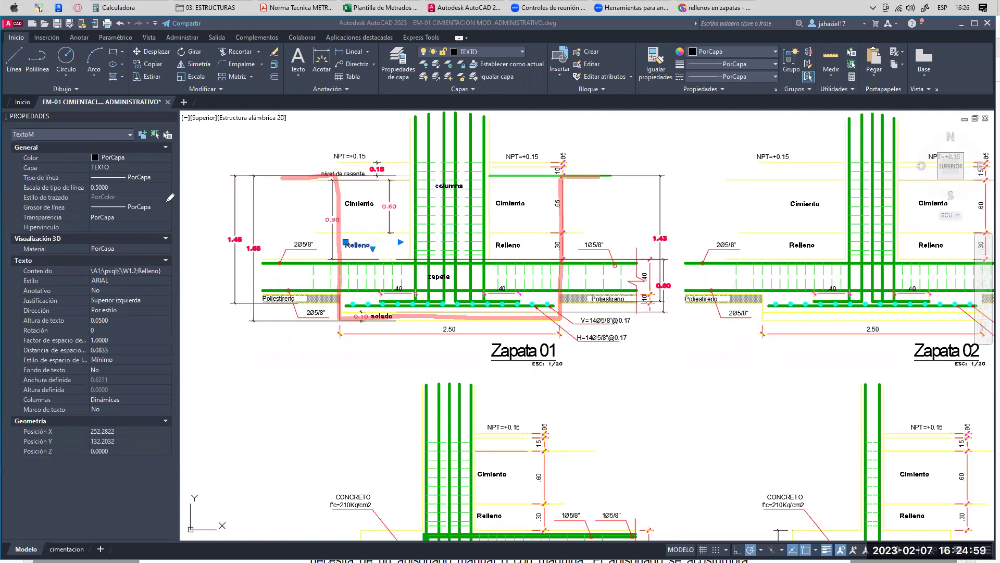
- Switch back to the Norma Tecnica METRADOS PDF and review the definition of item OE.2.1.4.1, RELLENO CON MATERIAL PROPIO
left_click(319, 8)
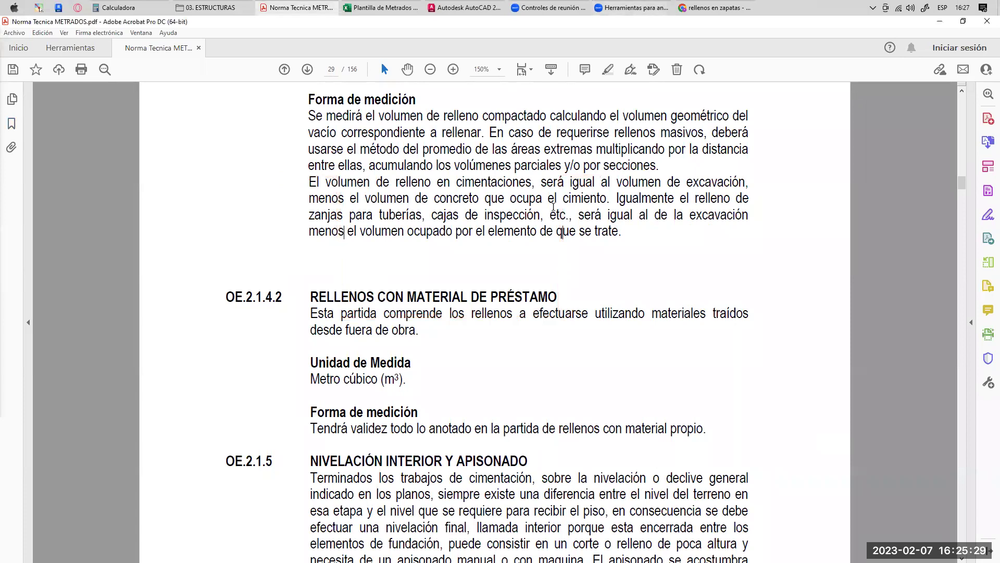
scroll(557, 225, "up", 3)
scroll(558, 225, "up", 4)
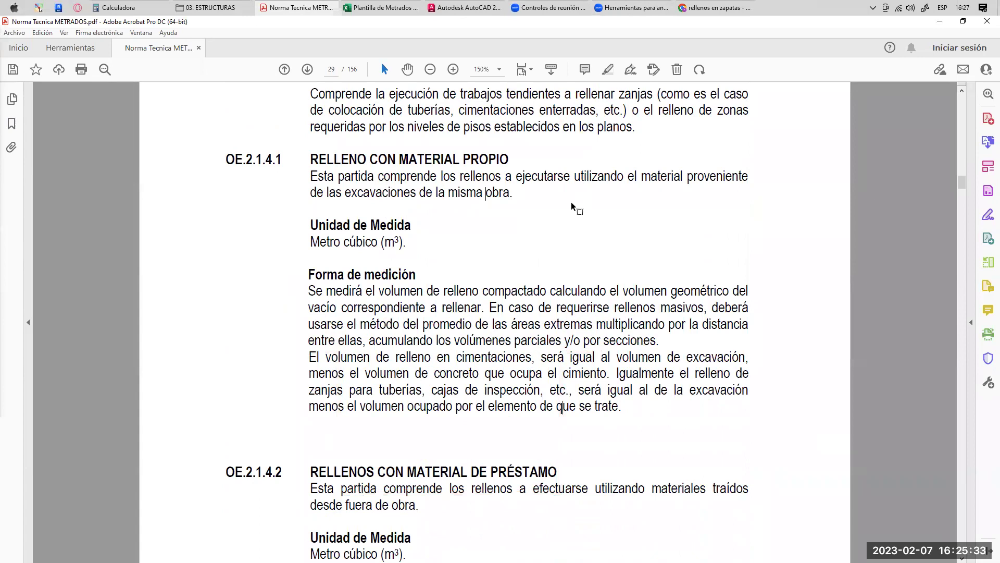
- Review the excavation item's Forma de medición in the standard, selecting the sentence on natural cut volume without swelling
scroll(581, 208, "up", 3)
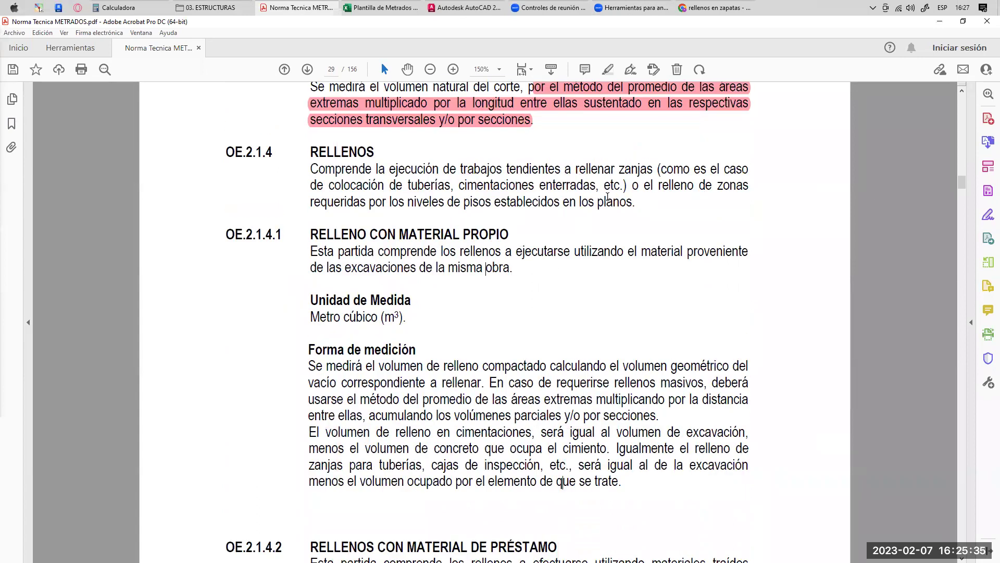
scroll(594, 200, "down", 2)
scroll(585, 214, "up", 10)
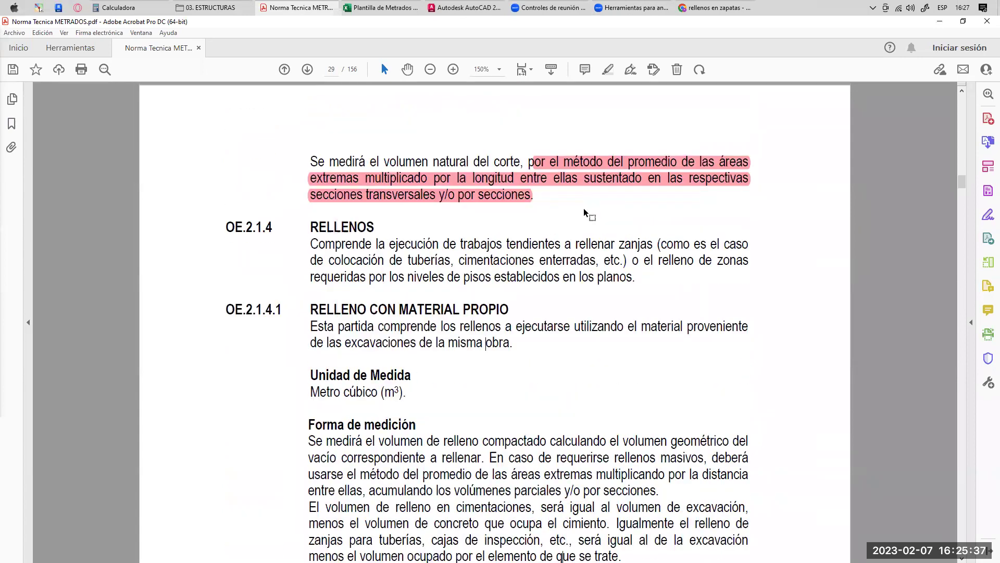
scroll(562, 274, "up", 2)
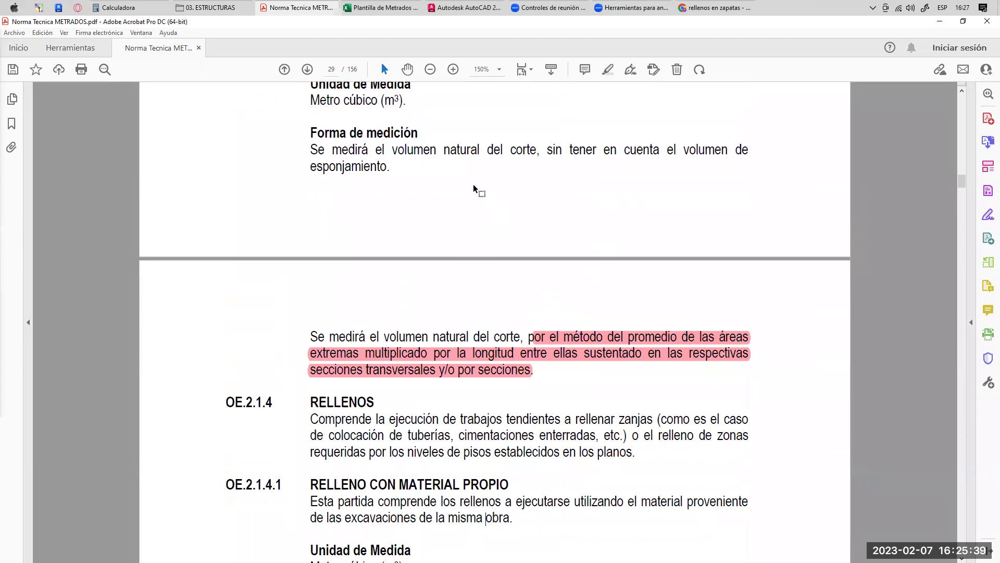
scroll(436, 190, "up", 1)
left_click_drag(315, 176, 437, 175)
left_click(441, 177)
left_click_drag(332, 175, 435, 175)
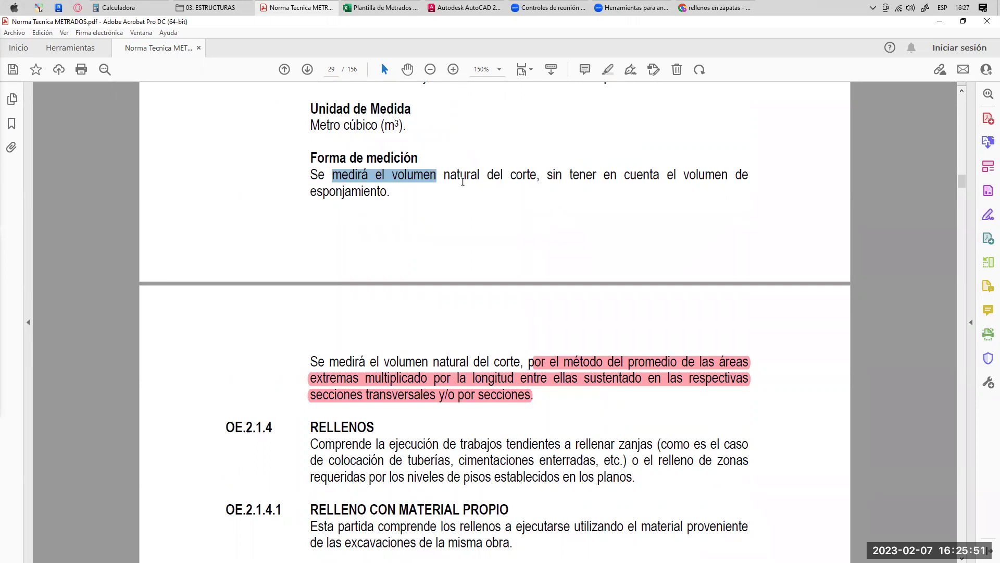
left_click_drag(310, 175, 396, 192)
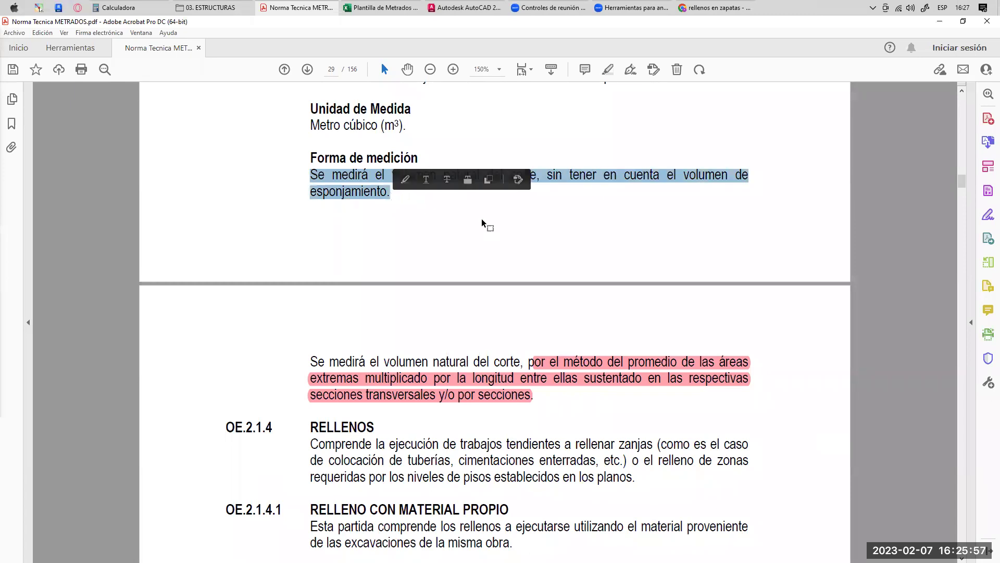
- Read the definition of item OE.2.1.4 RELLENOS and the description of OE.2.1.4.1, RELLENO CON MATERIAL PROPIO
scroll(482, 230, "down", 5)
left_click_drag(312, 219, 569, 220)
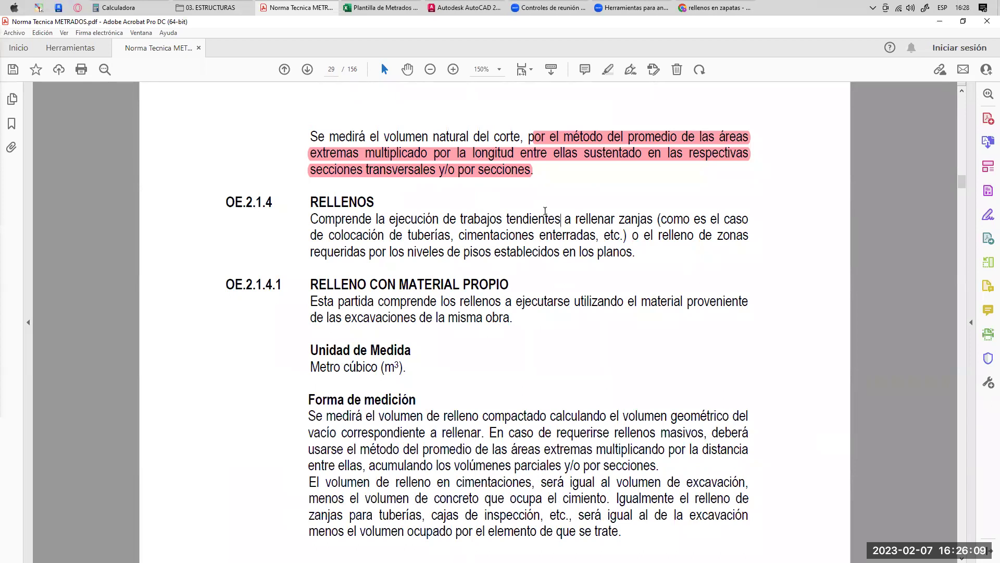
scroll(577, 258, "down", 2)
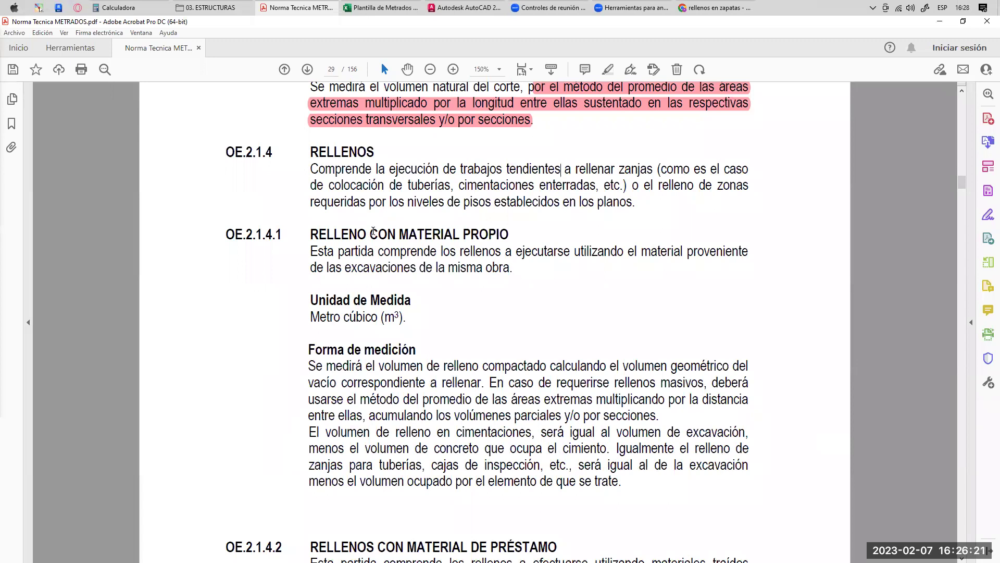
scroll(443, 230, "down", 1)
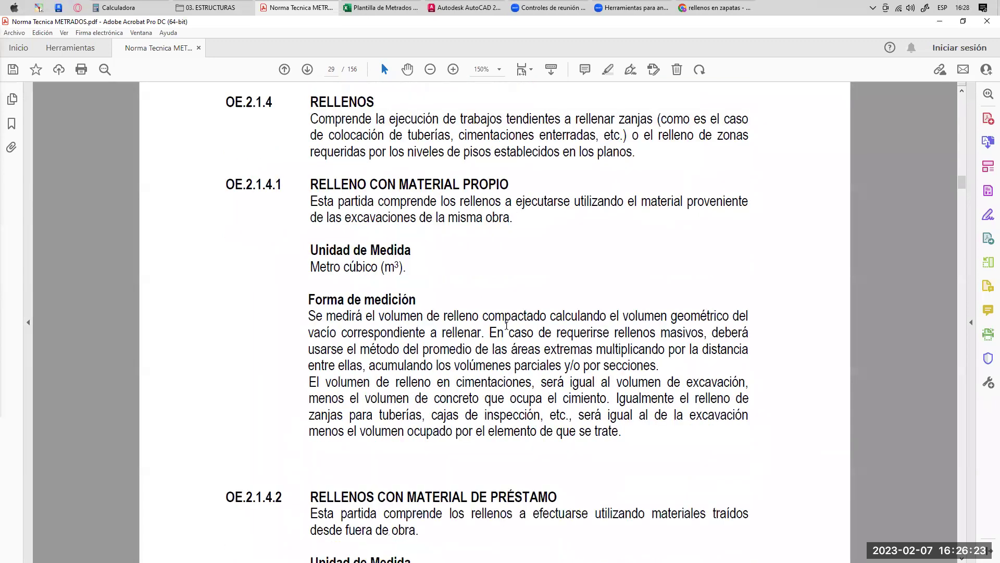
scroll(514, 297, "down", 2)
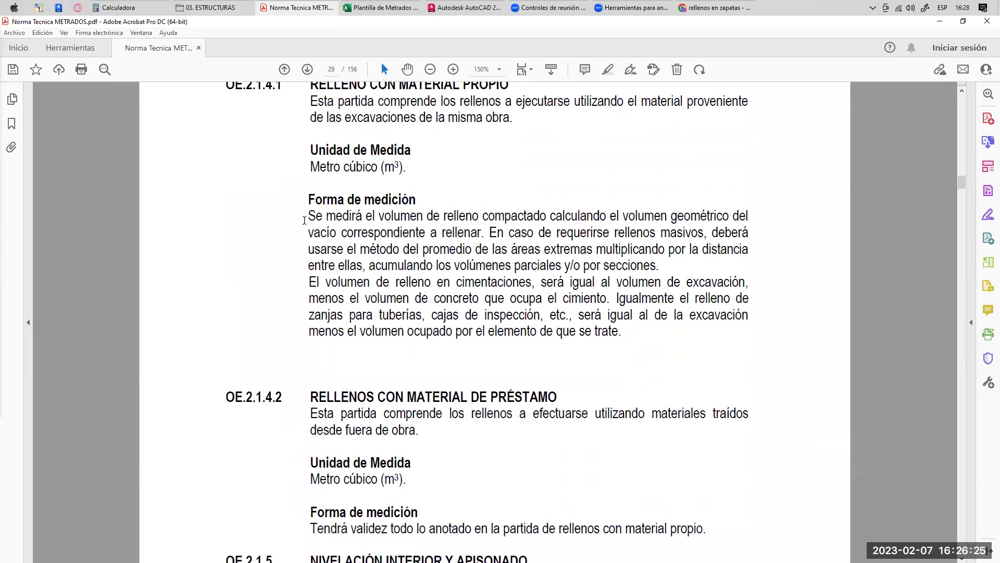
- Study the Forma de medición of fill with own material, selecting the phrase on the geometric volume of the void to fill
left_click_drag(549, 216, 688, 218)
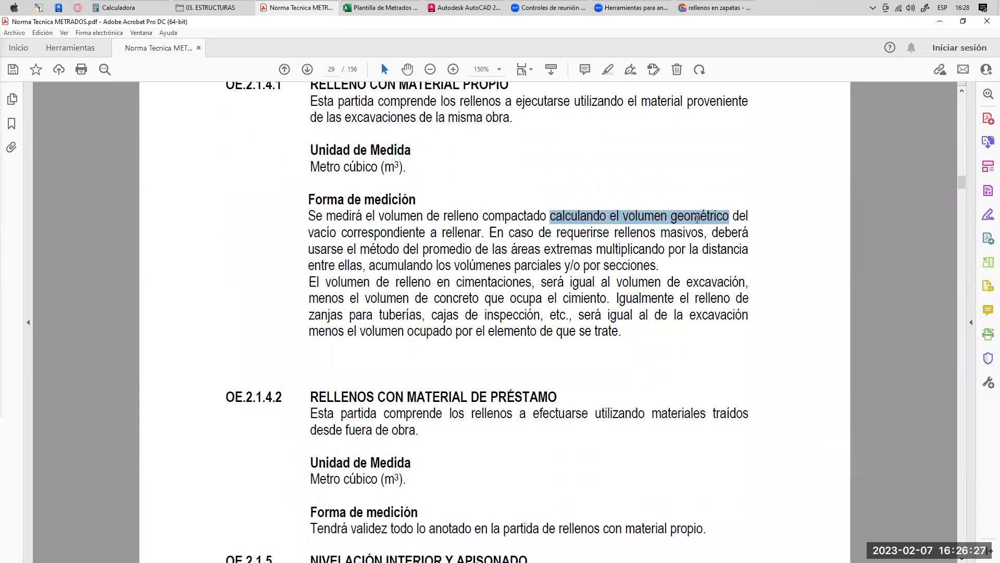
left_click_drag(586, 217, 469, 232)
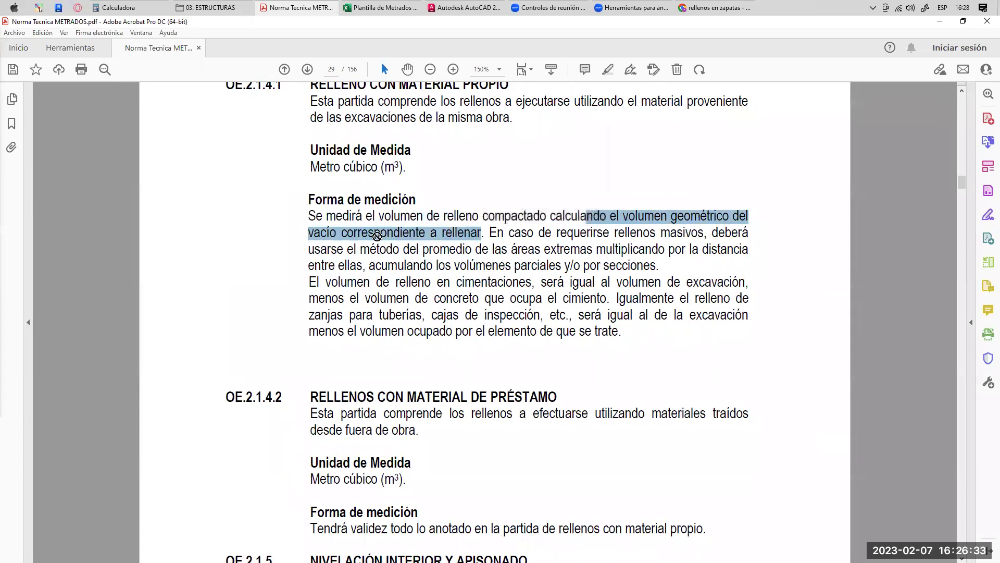
left_click(610, 218)
left_click_drag(622, 217, 472, 230)
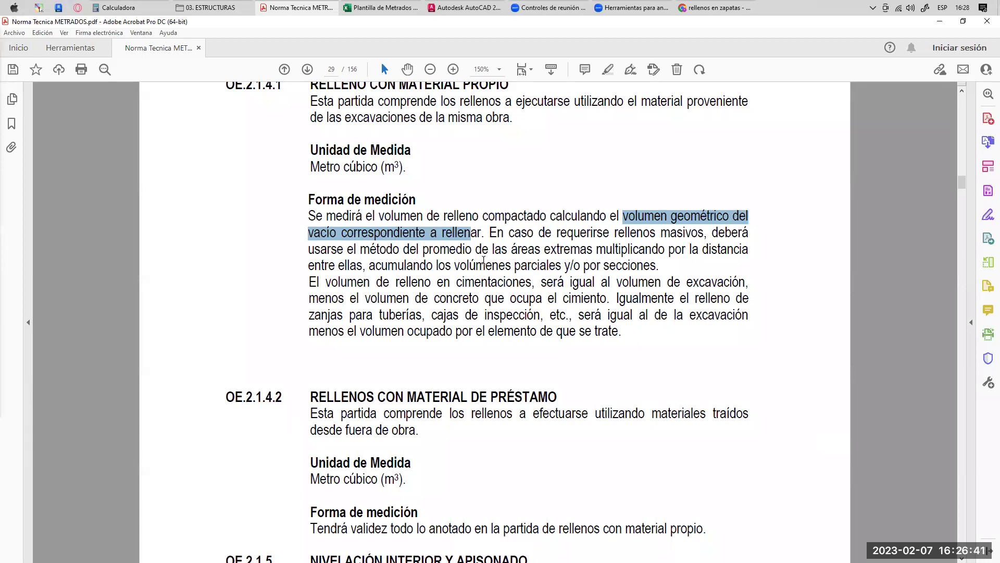
scroll(442, 225, "up", 1)
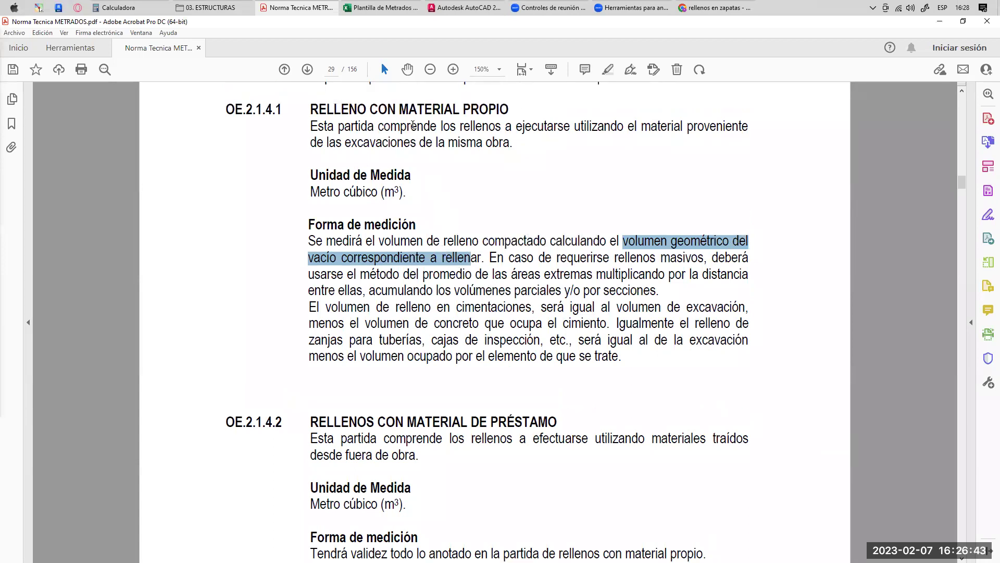
scroll(555, 175, "down", 1)
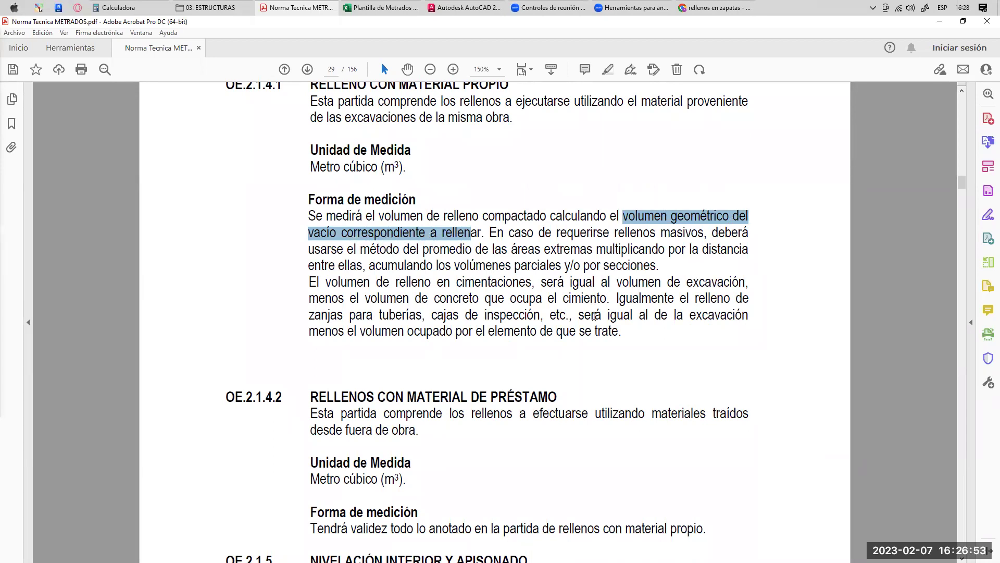
scroll(593, 307, "down", 4)
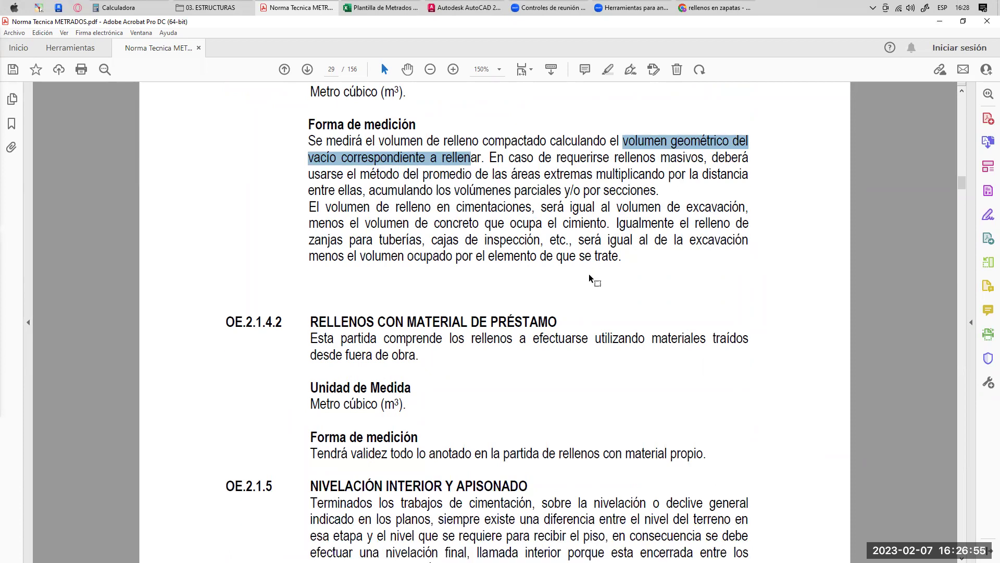
scroll(479, 238, "up", 7)
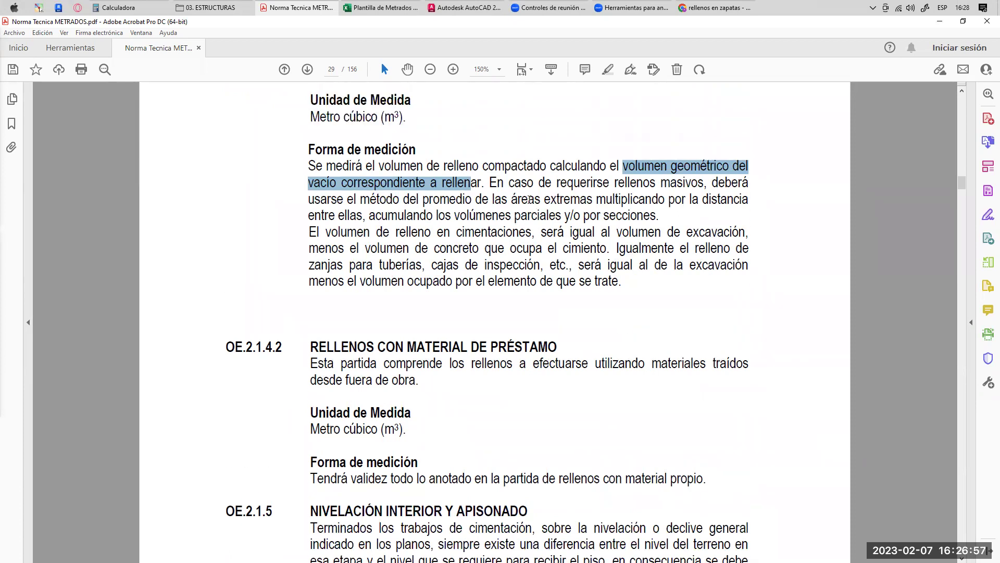
scroll(479, 238, "up", 3)
- Switch to AutoCAD and trace the excavation outline freehand over the Zapata 01 section, extending it along the ground level on both sides
left_click(432, 8)
scroll(423, 196, "down", 2)
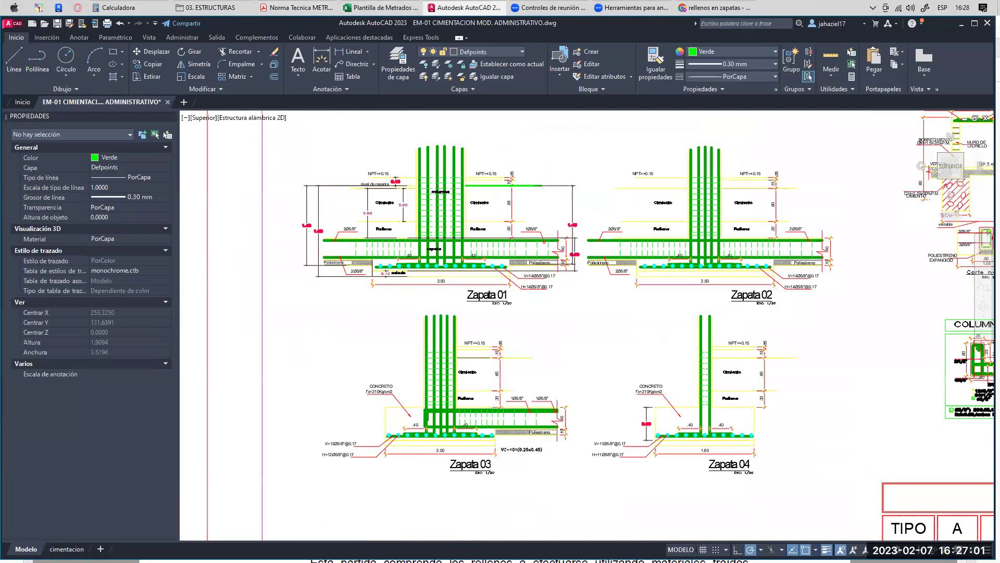
scroll(423, 196, "up", 5)
middle_click_drag(423, 197, 454, 201)
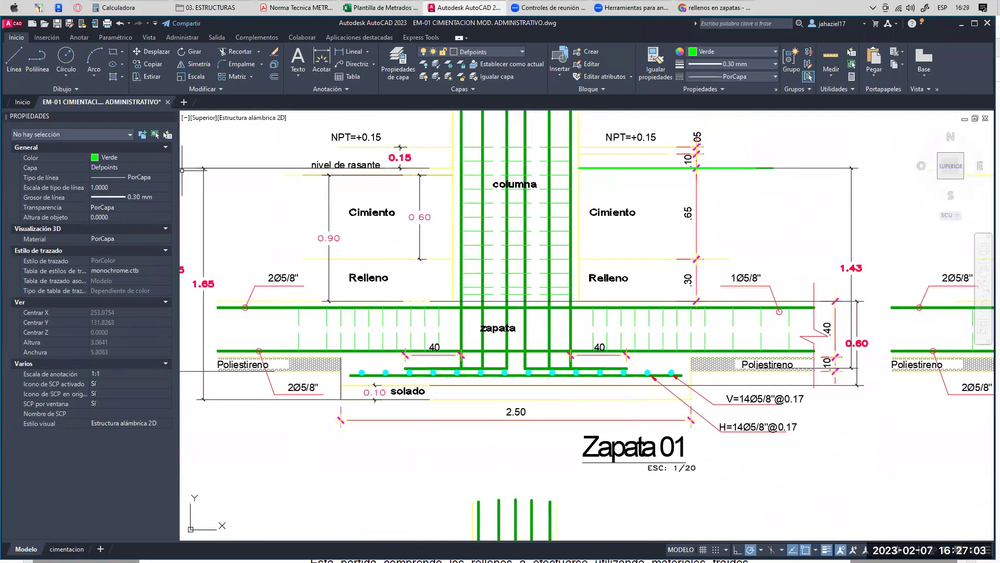
mouse_move(335, 177)
left_mouse_down()
mouse_move(337, 398)
mouse_move(681, 397)
mouse_move(687, 371)
left_mouse_up()
mouse_move(683, 325)
left_mouse_down()
mouse_move(683, 166)
mouse_move(743, 167)
left_mouse_up()
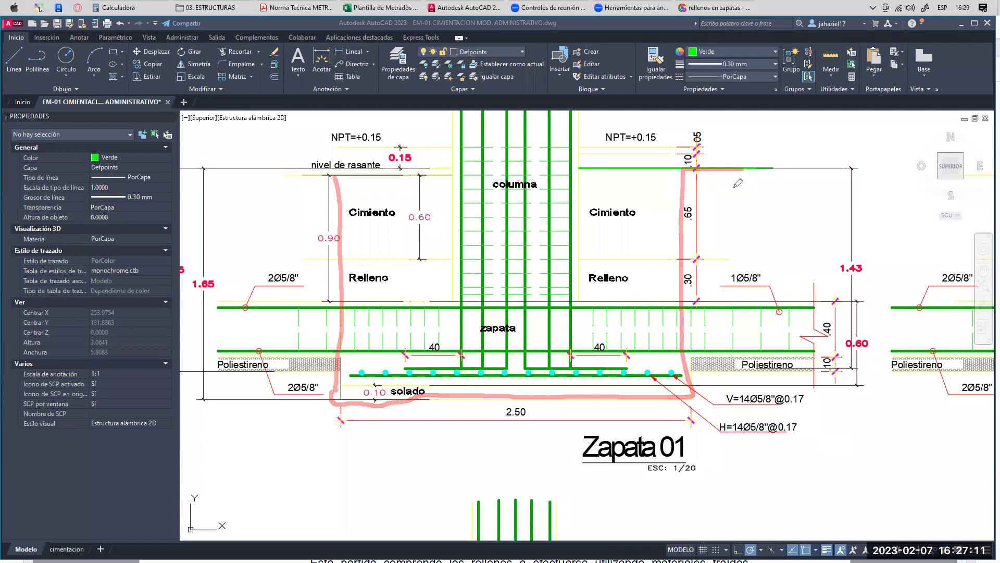
left_click_drag(329, 175, 279, 175)
- Shade the solado, zapata, columna and both cimiento areas freehand inside the Zapata 01 excavation outline
left_click_drag(344, 392, 688, 402)
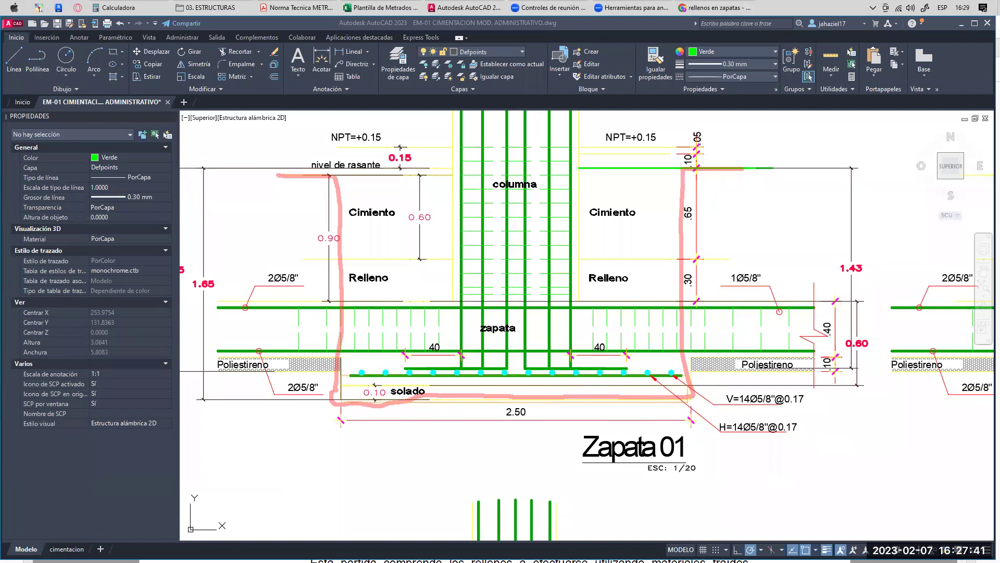
mouse_move(338, 366)
left_mouse_down()
mouse_move(359, 380)
mouse_move(497, 381)
left_mouse_up()
mouse_move(633, 374)
left_mouse_down()
mouse_move(680, 390)
mouse_move(350, 385)
mouse_move(688, 386)
left_mouse_up()
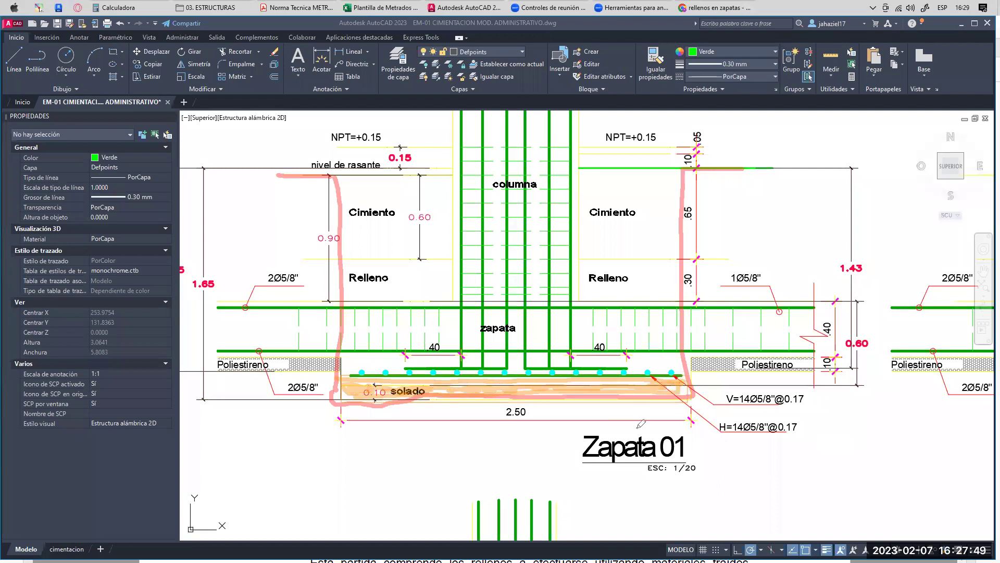
mouse_move(367, 294)
left_mouse_down()
mouse_move(345, 298)
mouse_move(680, 299)
mouse_move(684, 356)
mouse_move(678, 370)
mouse_move(388, 371)
mouse_move(350, 357)
mouse_move(347, 296)
left_mouse_up()
mouse_move(363, 334)
left_mouse_down()
mouse_move(402, 312)
mouse_move(391, 350)
mouse_move(435, 315)
mouse_move(458, 325)
mouse_move(490, 320)
mouse_move(502, 334)
left_mouse_up()
mouse_move(569, 325)
left_mouse_down()
mouse_move(552, 355)
mouse_move(638, 313)
mouse_move(529, 345)
mouse_move(539, 318)
left_mouse_up()
mouse_move(454, 172)
left_mouse_down()
mouse_move(573, 171)
mouse_move(573, 300)
mouse_move(471, 301)
mouse_move(457, 257)
mouse_move(462, 174)
mouse_move(511, 198)
mouse_move(516, 178)
mouse_move(482, 196)
mouse_move(479, 256)
mouse_move(495, 269)
mouse_move(545, 208)
mouse_move(513, 282)
mouse_move(552, 250)
mouse_move(533, 264)
left_mouse_up()
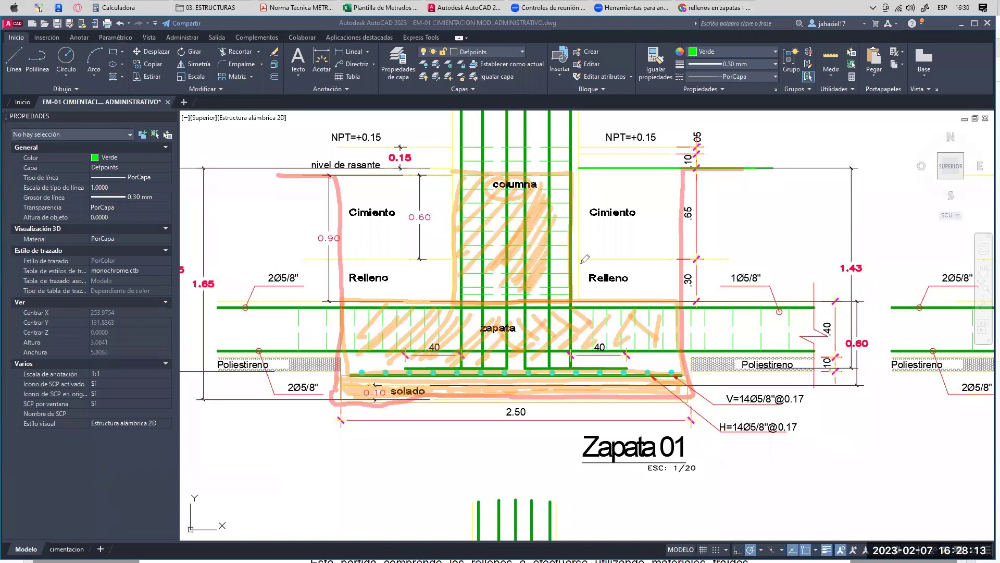
left_click_drag(336, 177, 396, 182)
mouse_move(461, 178)
left_mouse_down()
mouse_move(451, 233)
mouse_move(399, 255)
mouse_move(348, 245)
mouse_move(363, 182)
mouse_move(405, 195)
mouse_move(407, 220)
mouse_move(437, 238)
left_mouse_up()
mouse_move(578, 172)
left_mouse_down()
mouse_move(669, 171)
mouse_move(668, 250)
mouse_move(586, 245)
mouse_move(581, 179)
mouse_move(638, 195)
mouse_move(603, 188)
left_mouse_up()
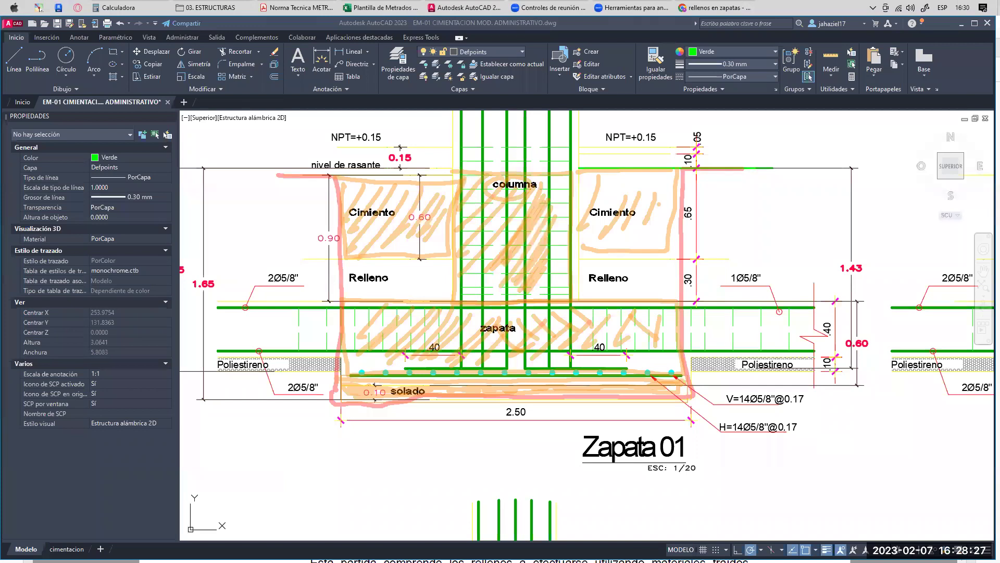
- Handwrite the footing fill volume formula starting VRZ = VEX - above the section, and clear all the freehand annotations
mouse_move(730, 135)
left_mouse_down()
mouse_move(750, 134)
mouse_move(757, 153)
left_mouse_up()
mouse_move(771, 148)
left_mouse_down()
mouse_move(780, 156)
mouse_move(796, 149)
left_mouse_up()
mouse_move(787, 153)
left_mouse_down()
mouse_move(807, 156)
mouse_move(824, 134)
mouse_move(823, 154)
mouse_move(839, 155)
left_mouse_up()
left_click_drag(839, 146, 830, 156)
left_click_drag(843, 152, 855, 152)
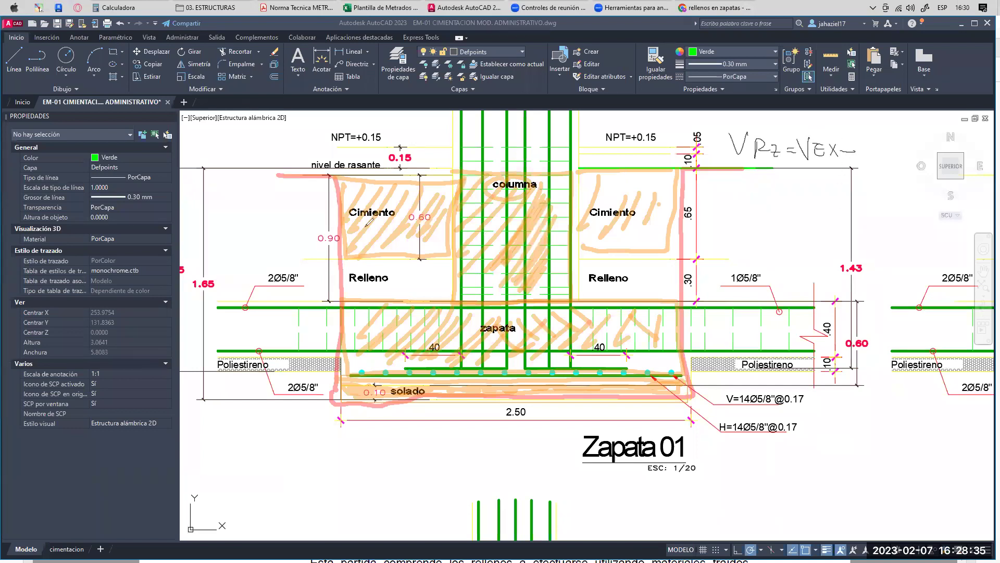
mouse_move(865, 146)
left_mouse_down()
mouse_move(899, 157)
mouse_move(932, 138)
mouse_move(939, 155)
left_mouse_up()
mouse_move(937, 151)
left_mouse_down()
mouse_move(964, 140)
mouse_move(983, 150)
left_mouse_up()
left_click(973, 151)
mouse_move(691, 108)
left_mouse_down()
mouse_move(996, 124)
mouse_move(700, 178)
mouse_move(715, 196)
left_mouse_up()
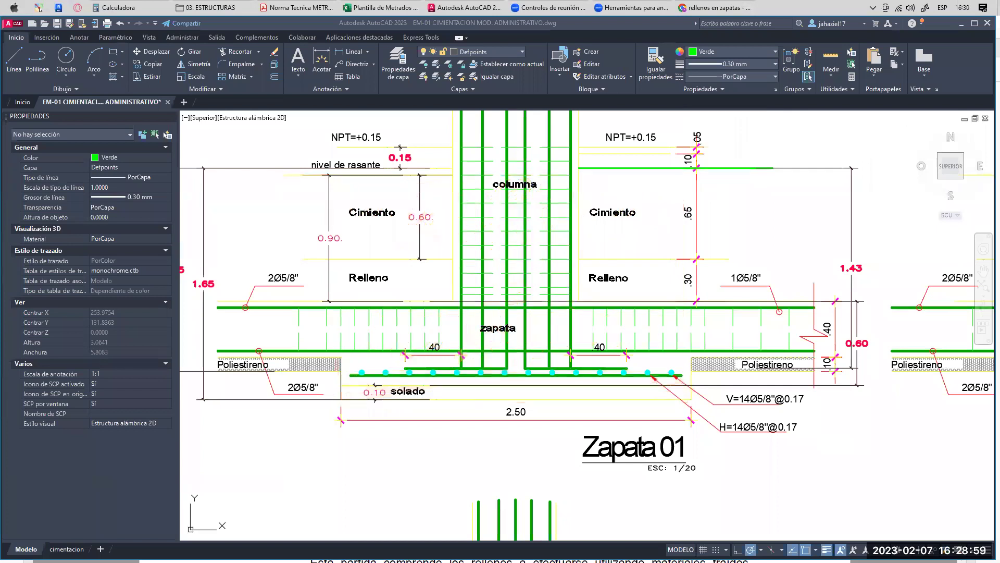
- Check the fill item in the Excel Metrado sheet, return to AutoCAD and locate footing Z-3 on the CIMENTACION MODULO 1 plan
left_click(383, 7)
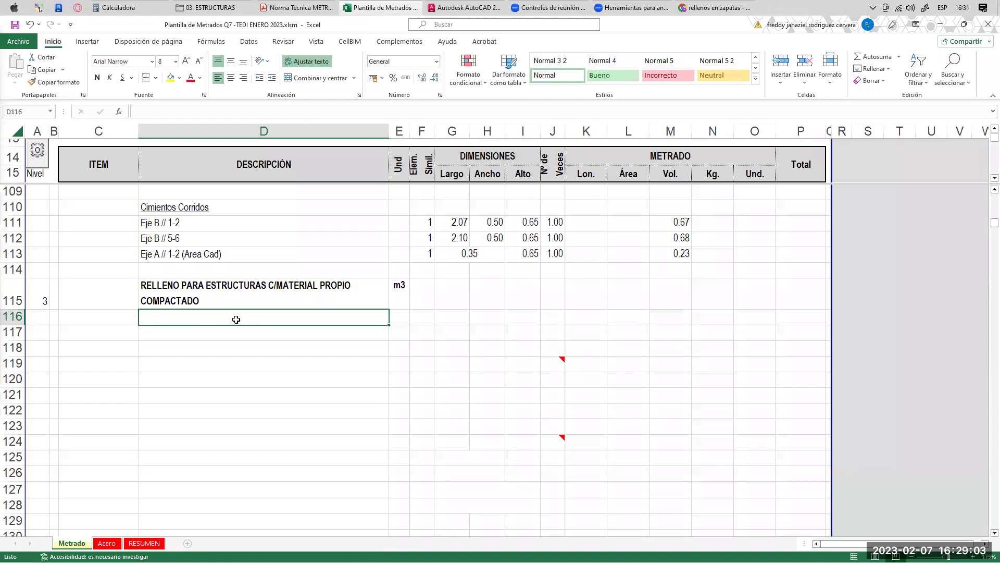
left_click(463, 8)
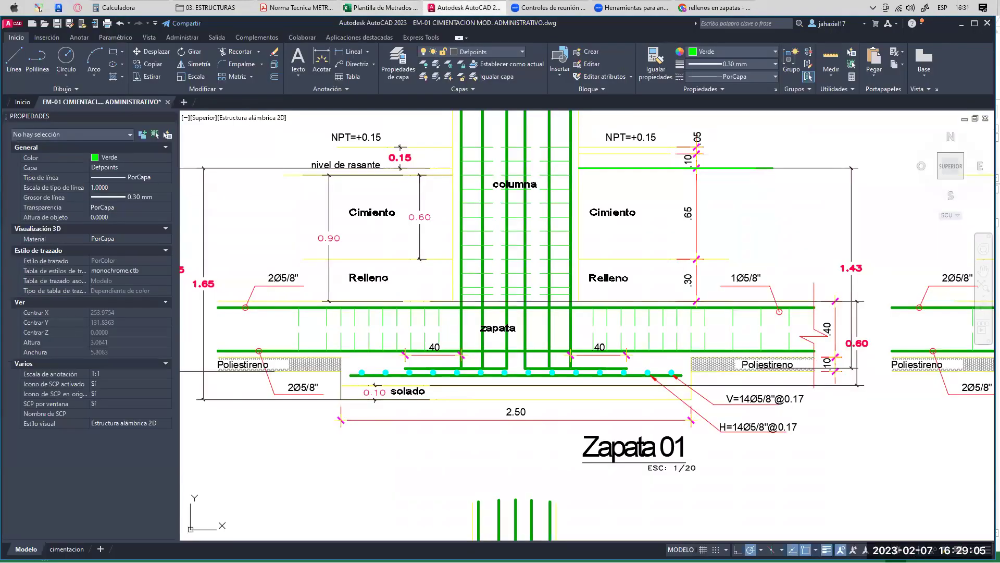
scroll(483, 298, "down", 4)
mouse_move(532, 195)
middle_mouse_down()
mouse_move(513, 232)
mouse_move(471, 246)
middle_mouse_up()
scroll(471, 243, "up", 4)
scroll(470, 246, "up", 2)
left_click(489, 212)
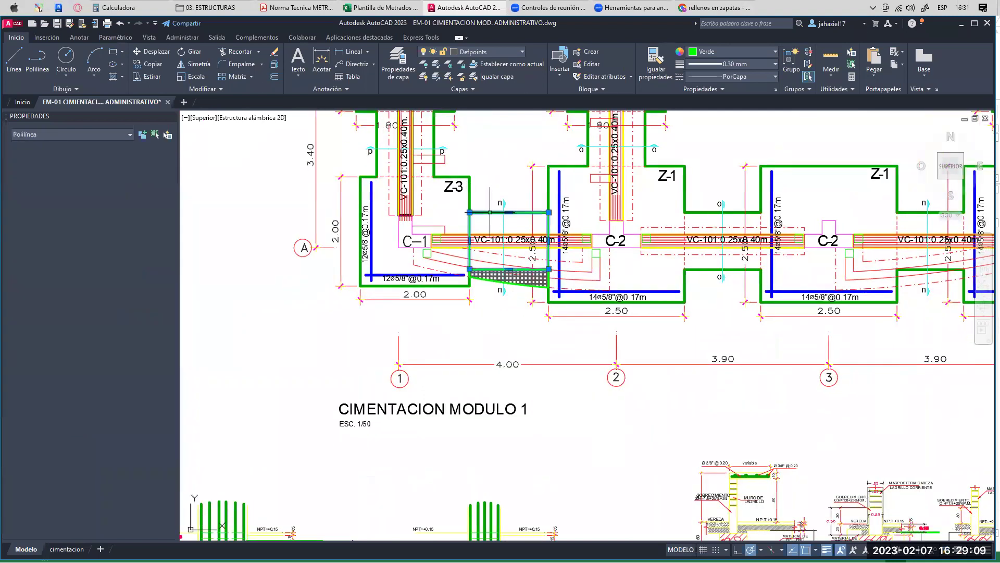
key("Escape")
scroll(430, 201, "up", 2)
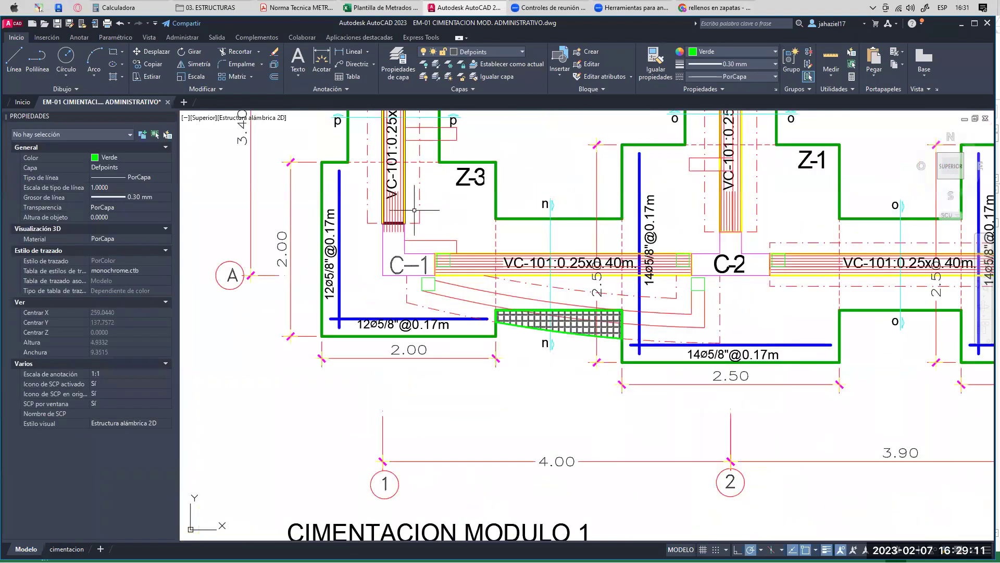
mouse_move(393, 203)
middle_mouse_down()
mouse_move(407, 210)
mouse_move(408, 201)
middle_mouse_up()
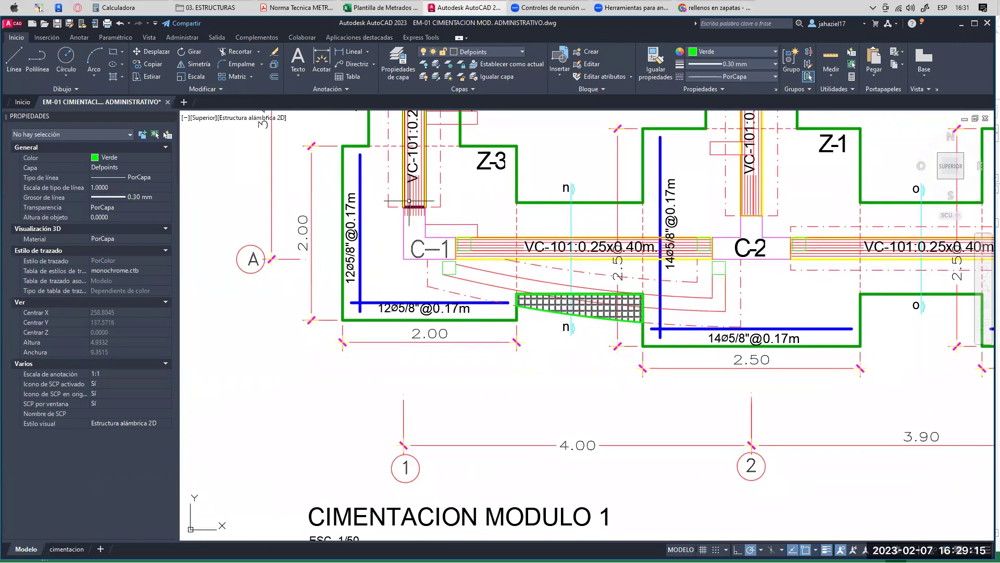
middle_click_drag(389, 336, 390, 328)
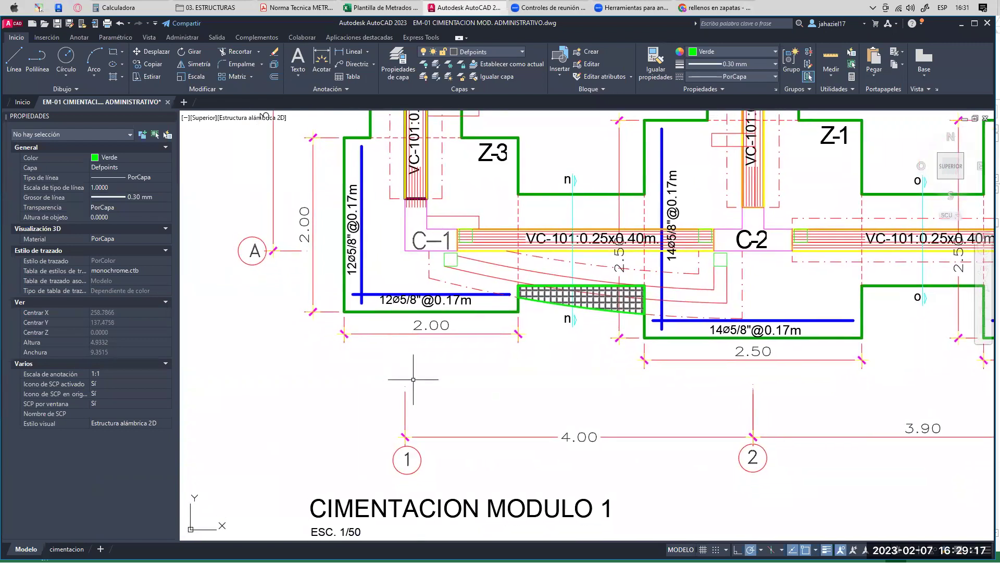
- Identify the footing by selecting its Z-3 label and the axis labels A and 1 on the foundation plan
left_click(485, 156)
left_click(474, 173)
left_click(255, 251)
left_click(407, 458)
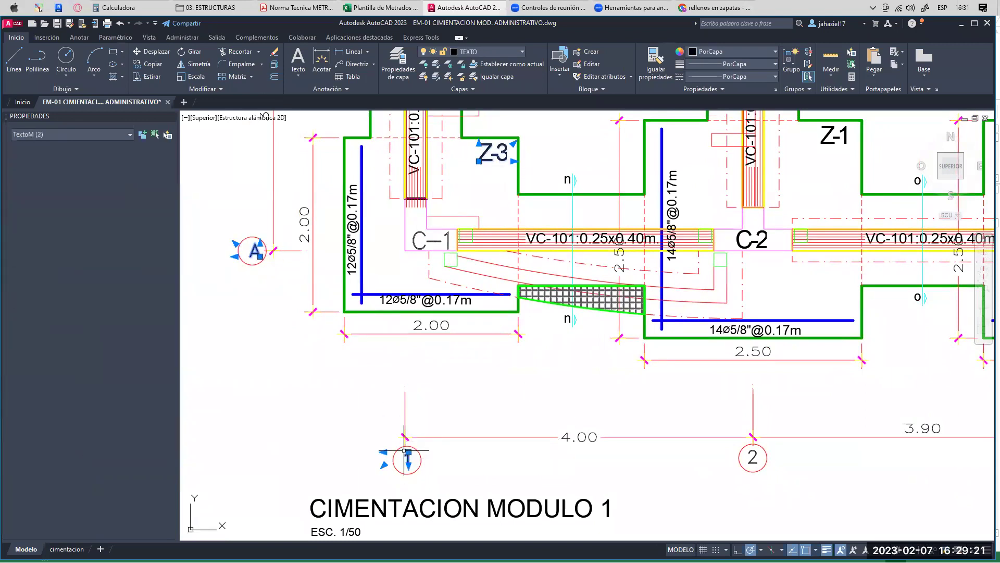
- Switch to Excel and enter the descriptions Zapatas and Z-3 Eje 1A below the RELLENO PARA ESTRUCTURAS item
key("alt+Tab")
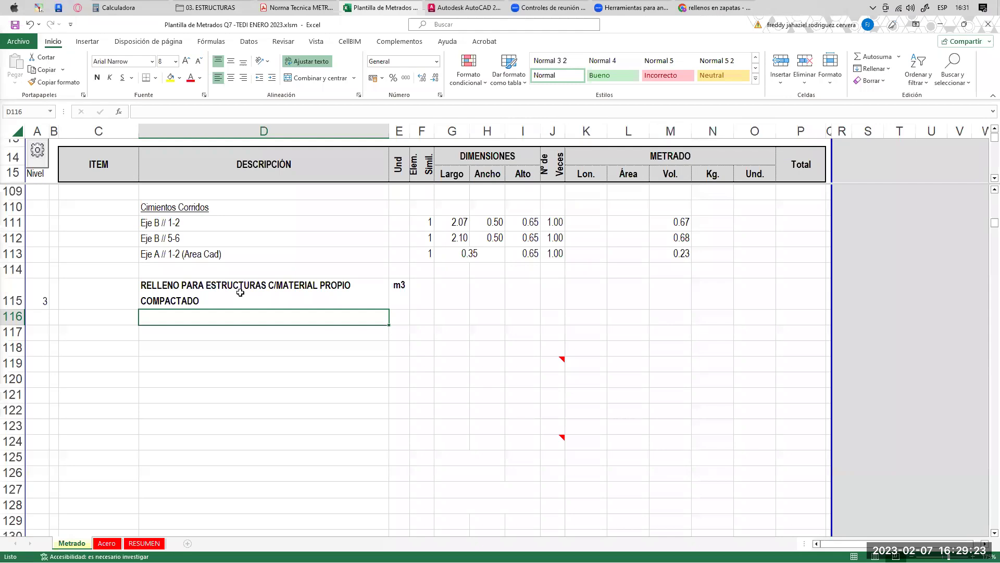
type("Zapatas")
key("Return")
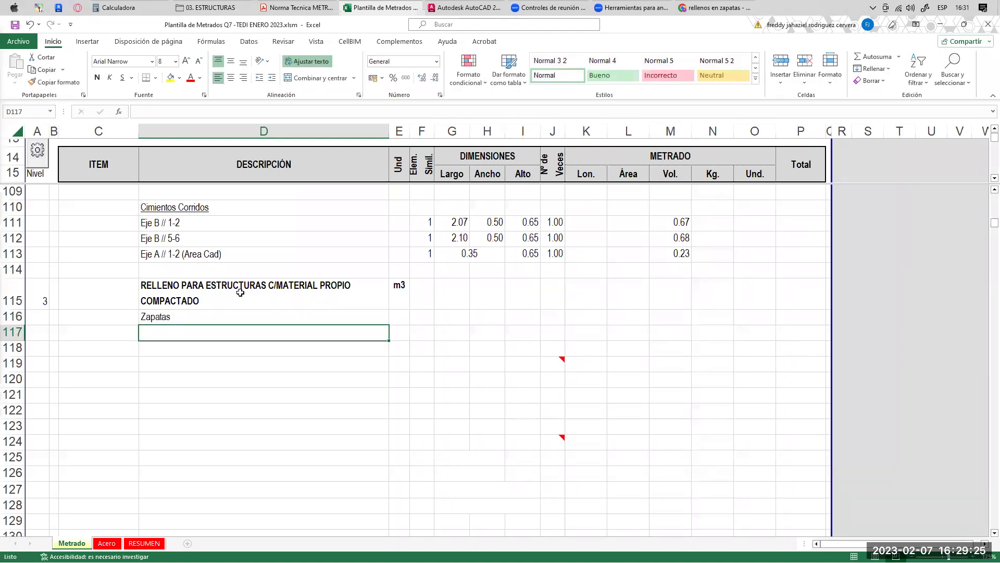
type("Z-")
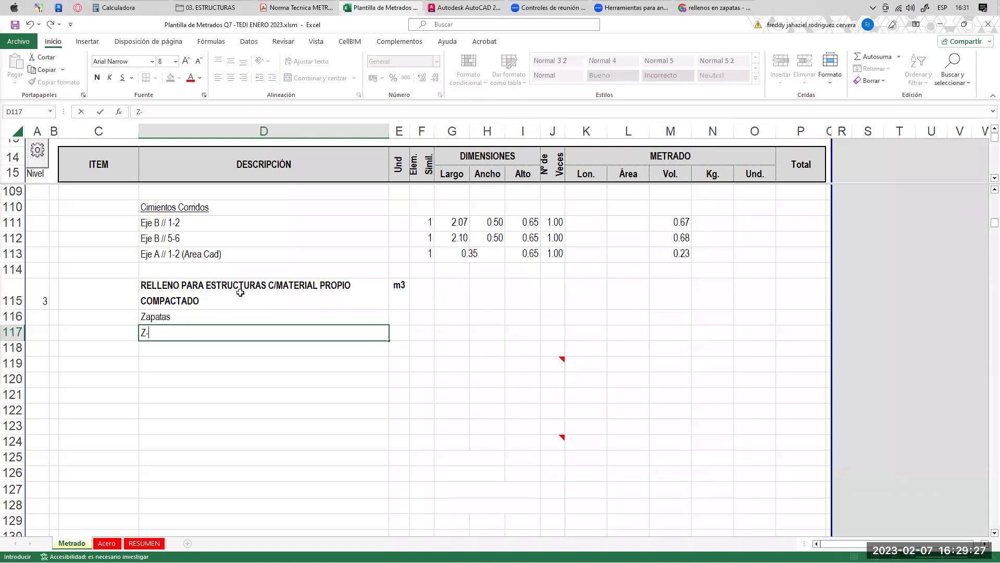
type("3 Eje 1A")
key("Return")
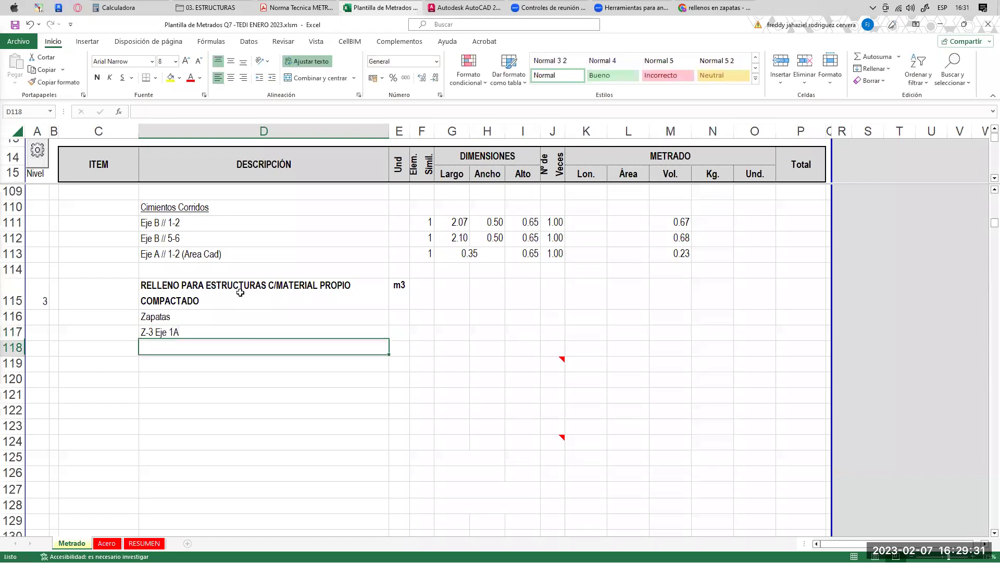
- Add the description rows Volumen excavado and Volumen de solado y Zapata under Z-3 Eje 1A
type("Volu")
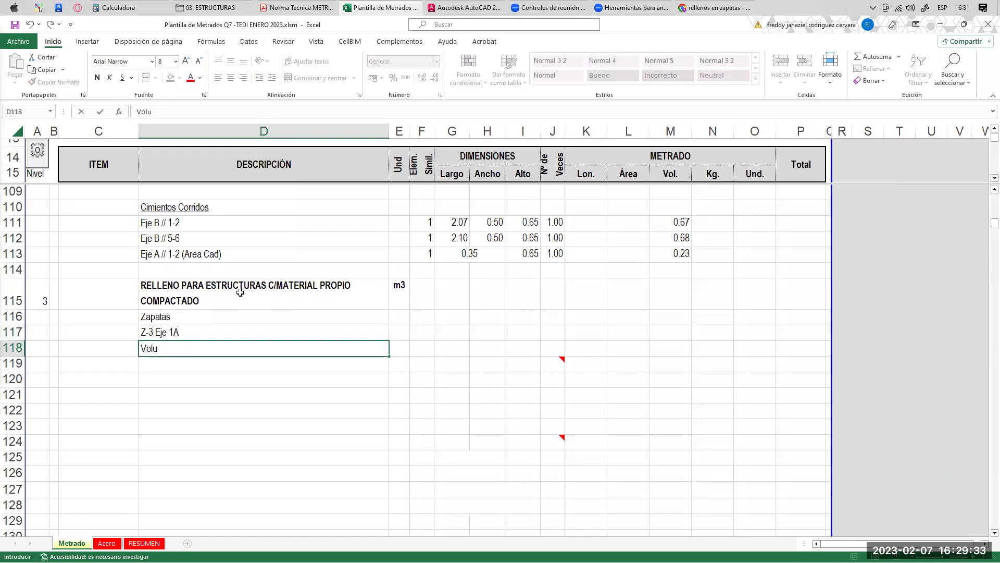
type("men excavado")
key("Return")
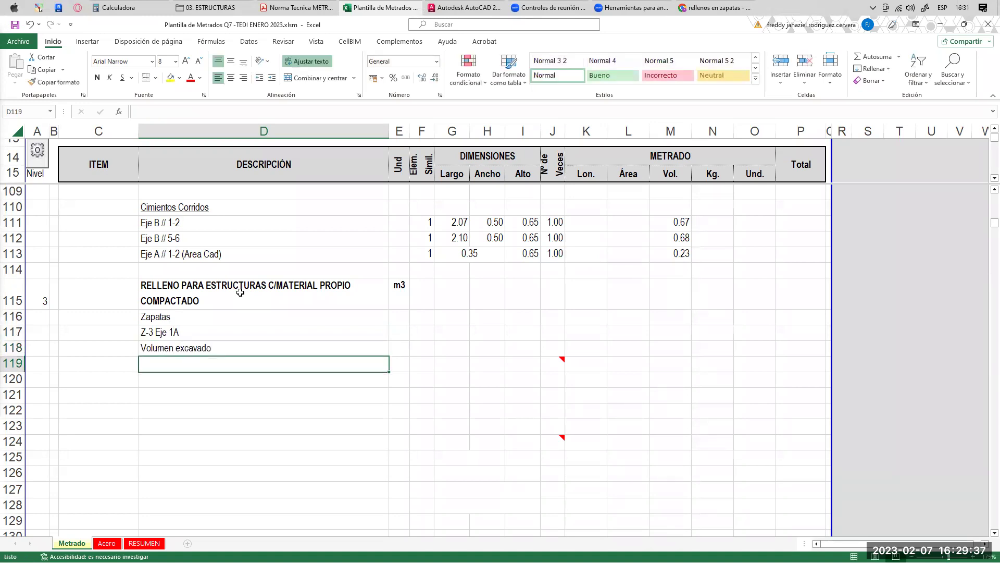
type("Volum")
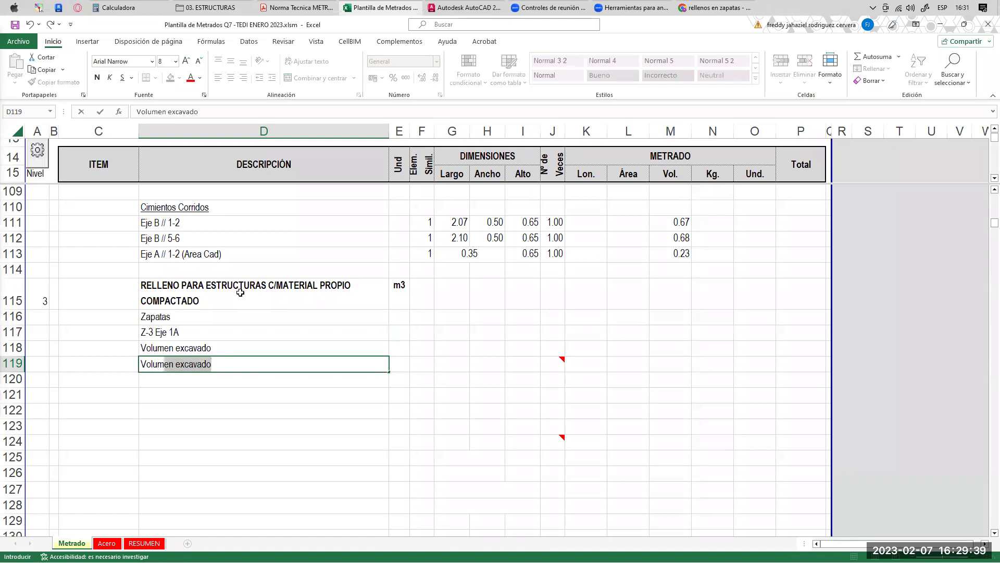
type("en de solad")
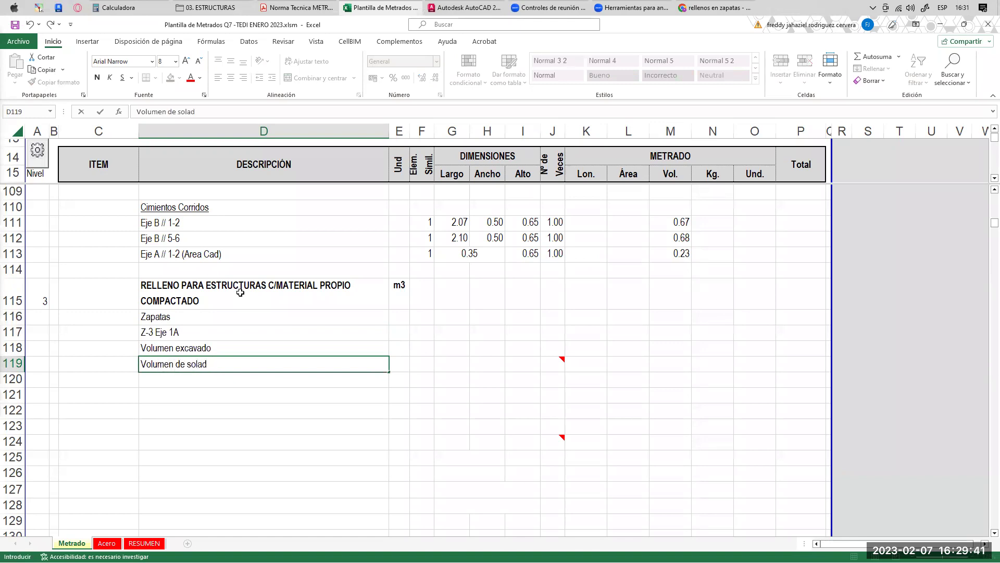
type("o y Zapata")
key("Return")
- Add description rows for the Columna volume and the Cimiento Corrido volume under the solado y Zapata row
type("Vol")
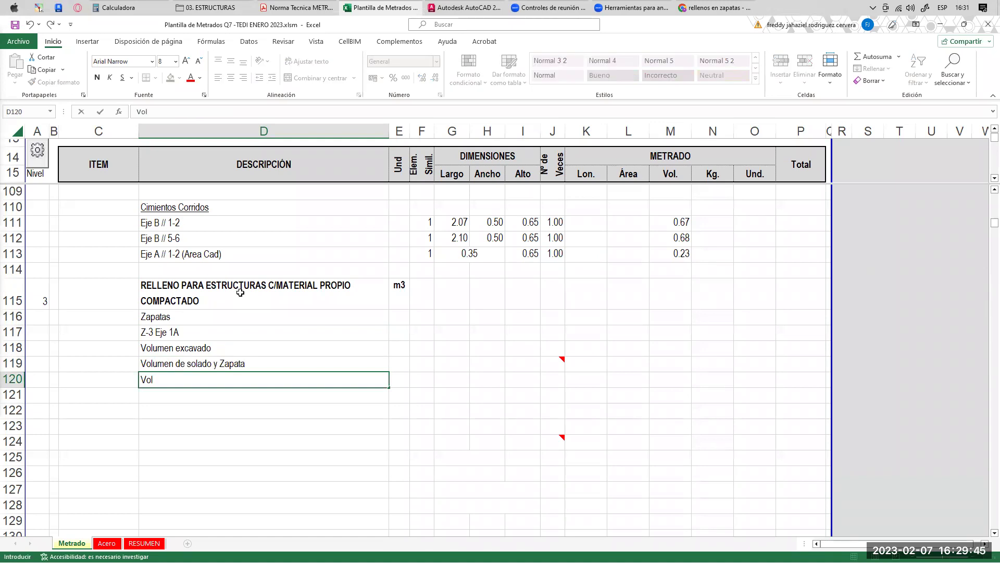
type("umne de Columna")
key("Return")
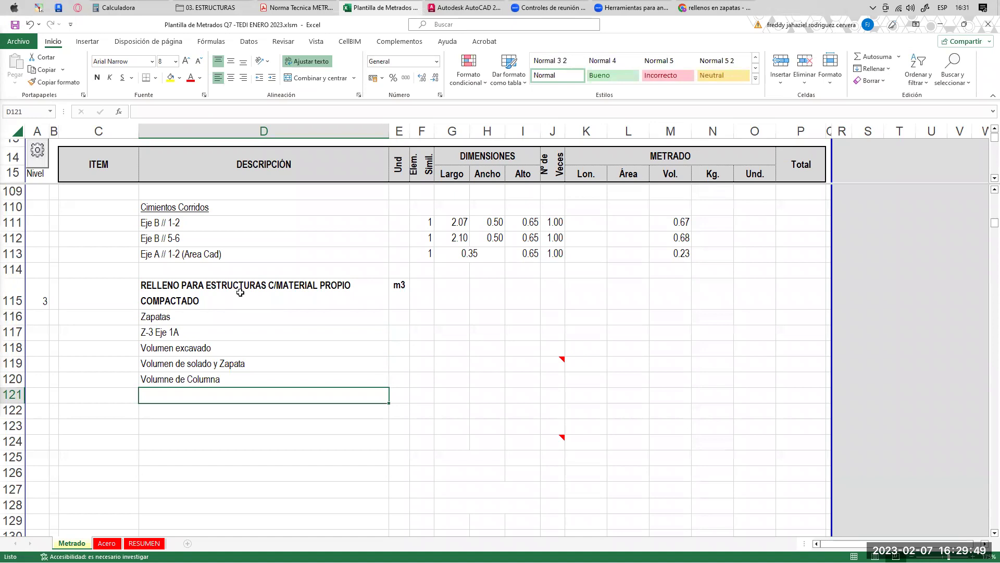
type("Volumne de Cimiento Corridoa")
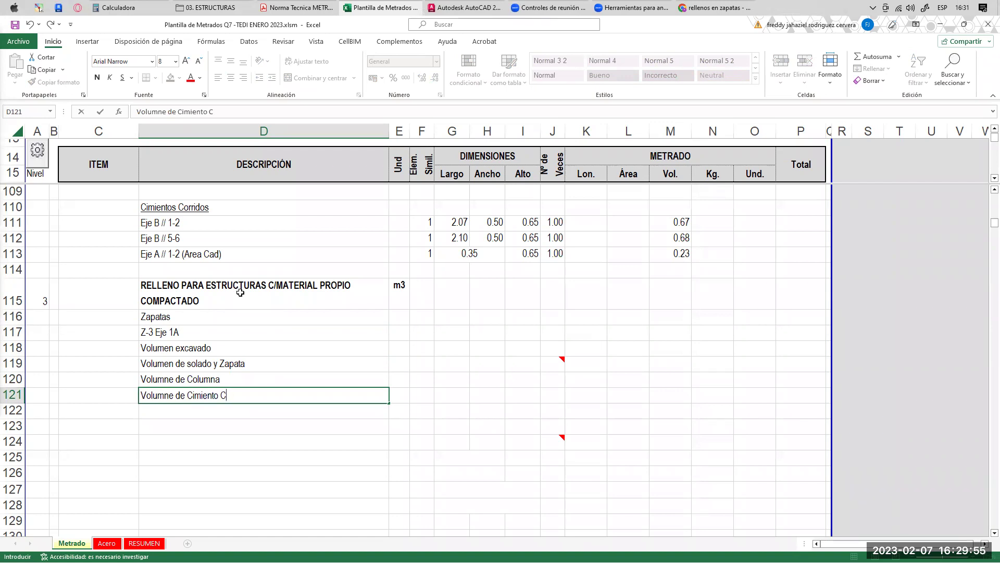
key("BackSpace")
key("BackSpace")
type("o")
key("Return")
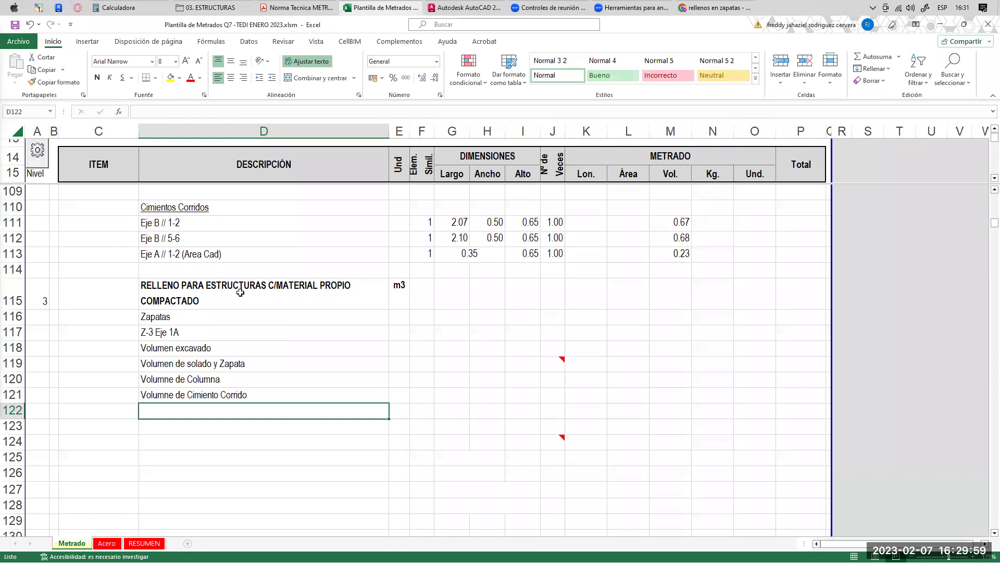
left_click(203, 351)
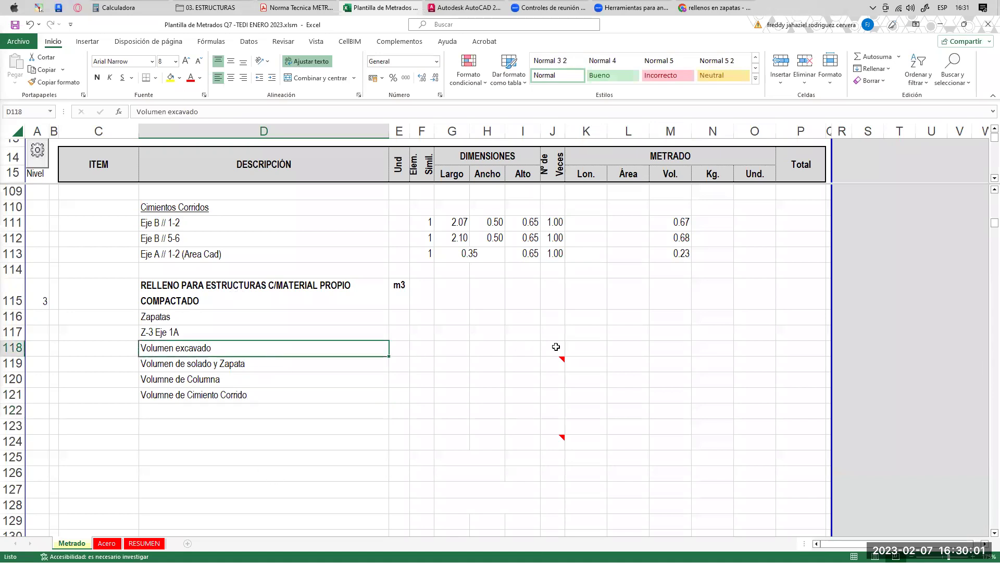
left_click(191, 335)
left_click(189, 360)
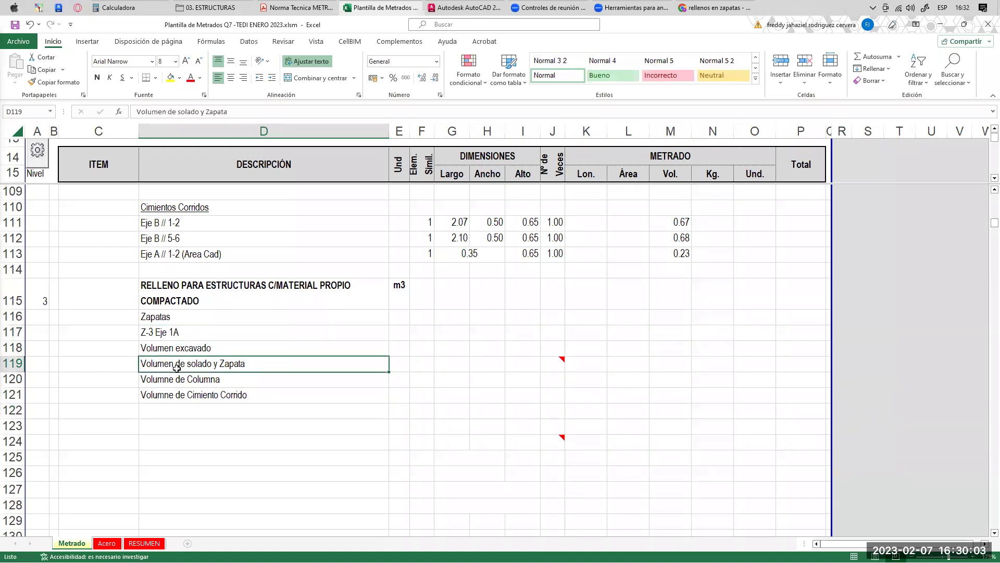
left_click(195, 380)
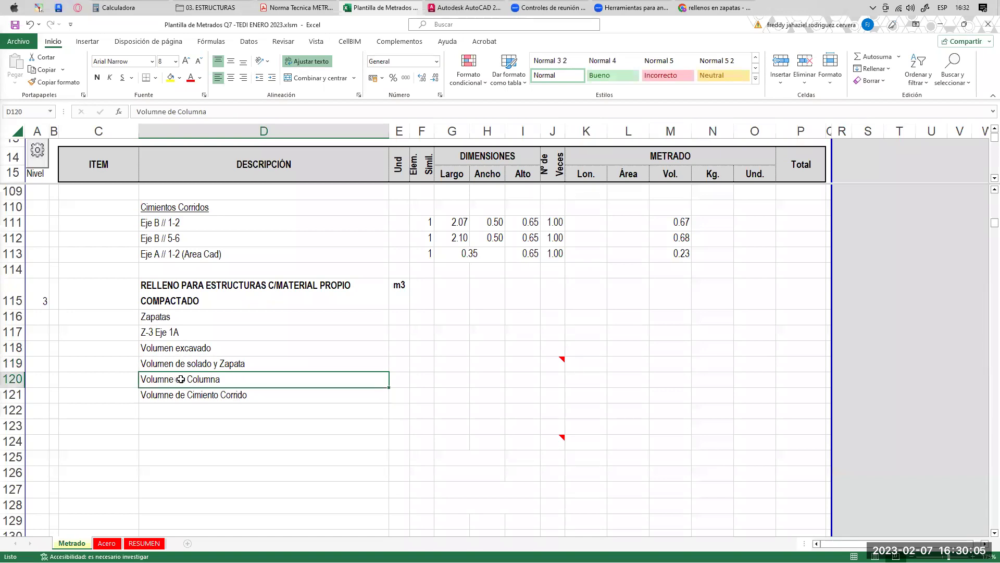
left_click(194, 396)
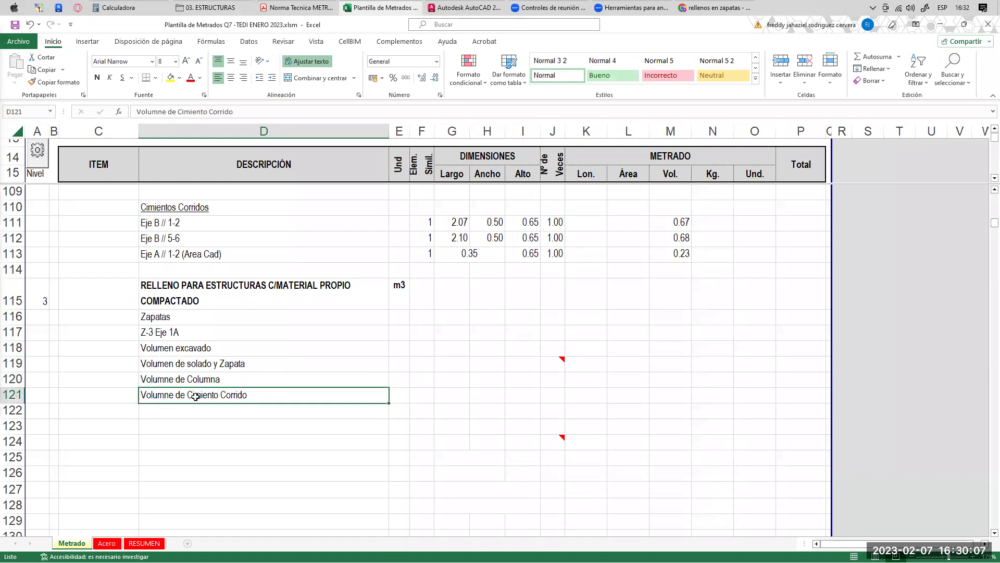
- Correct the misspelled "Volumne" to "Volumen" in the Columna and Cimiento Corrido descriptions
double_click(165, 379)
key("Delete")
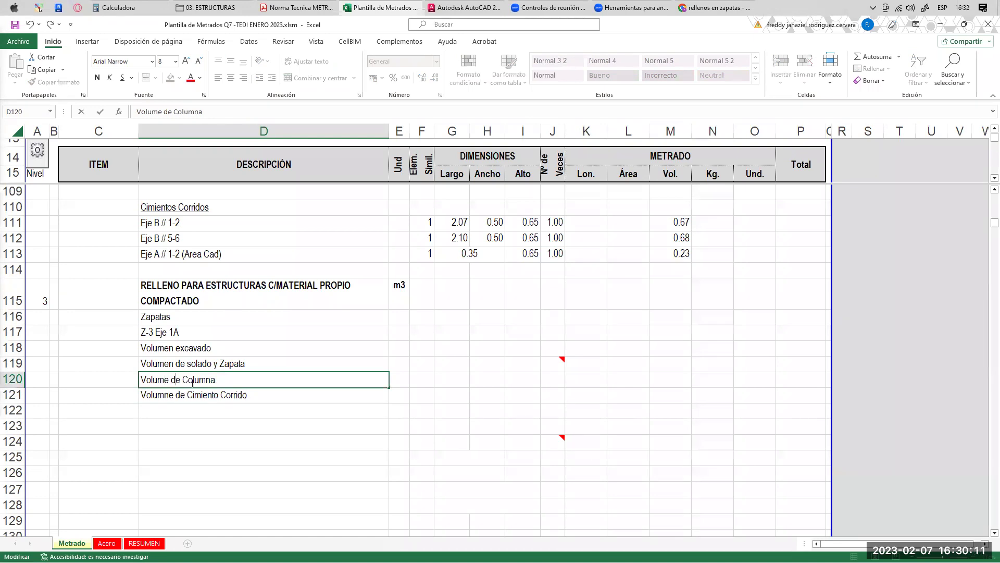
left_click(175, 380)
type("n")
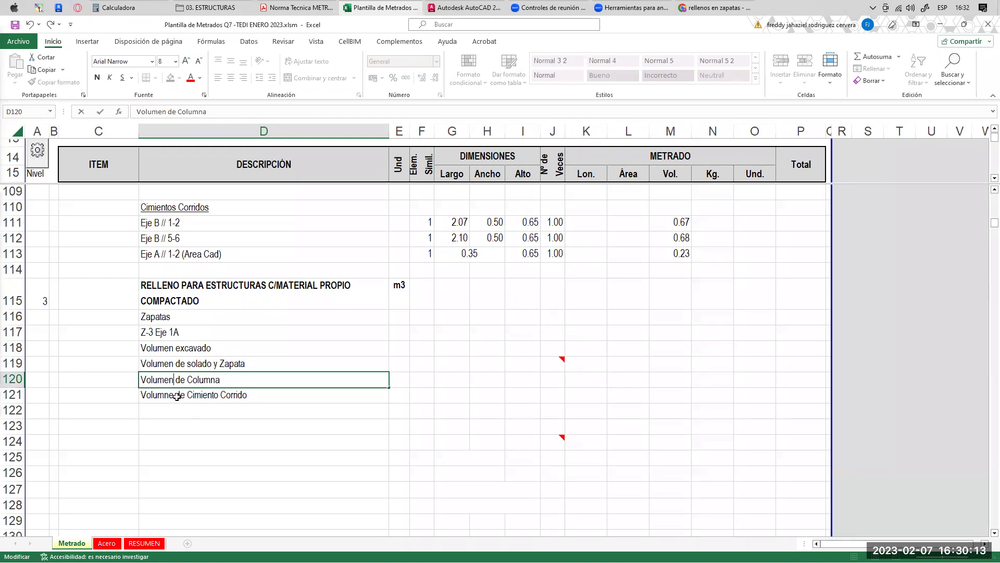
left_click(166, 395)
double_click(166, 395)
double_click(172, 395)
left_click(183, 397)
key("BackSpace")
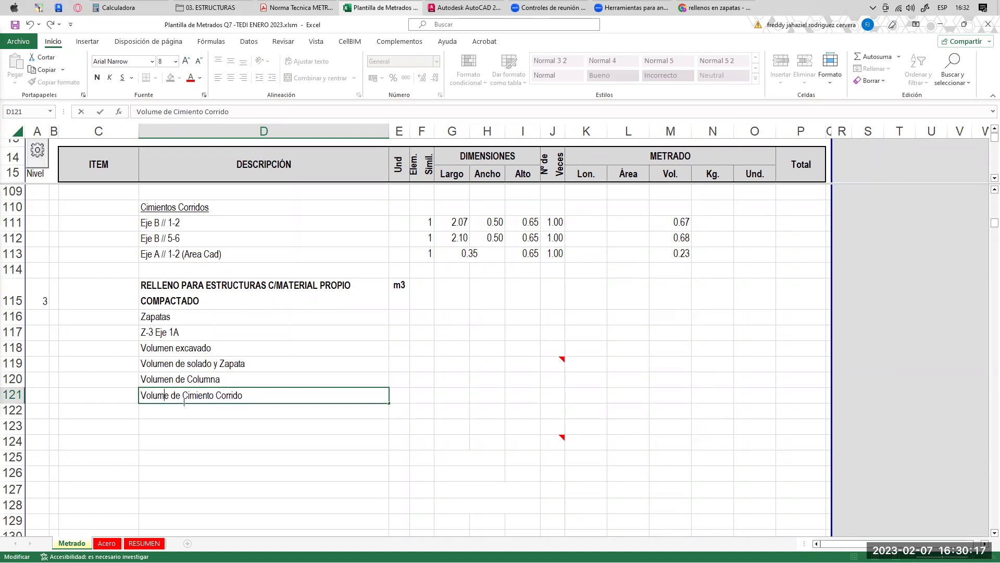
key("Right")
type("n")
key("Return")
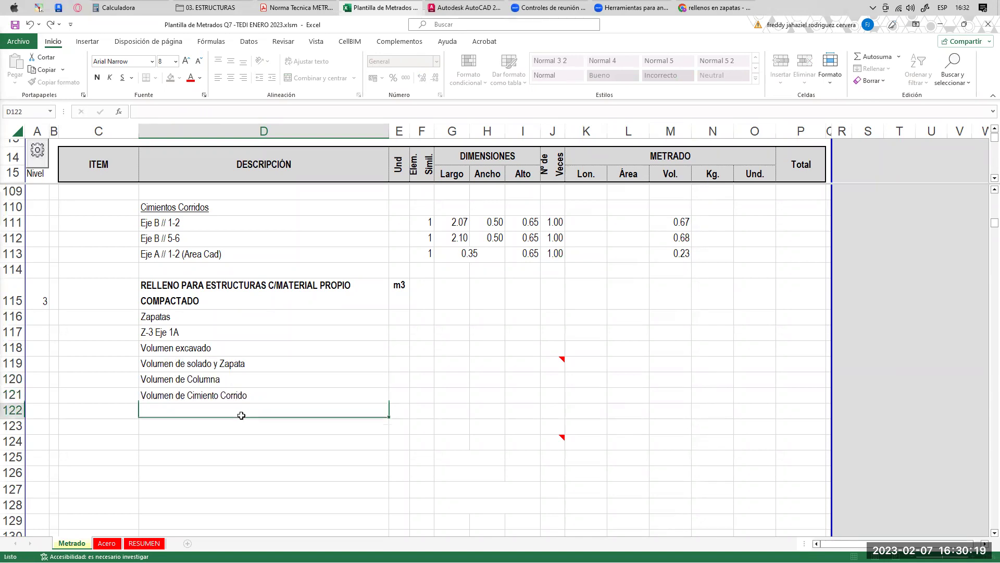
- Review the four volume rows of Z-3 Eje 1A one by one together with their dimension cells
left_click_drag(220, 349, 224, 395)
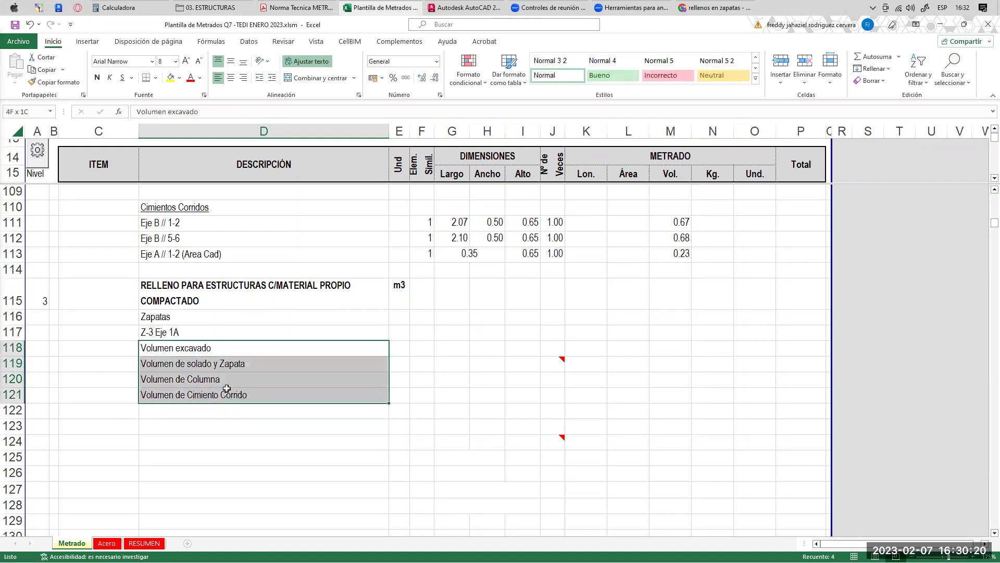
left_click(422, 350)
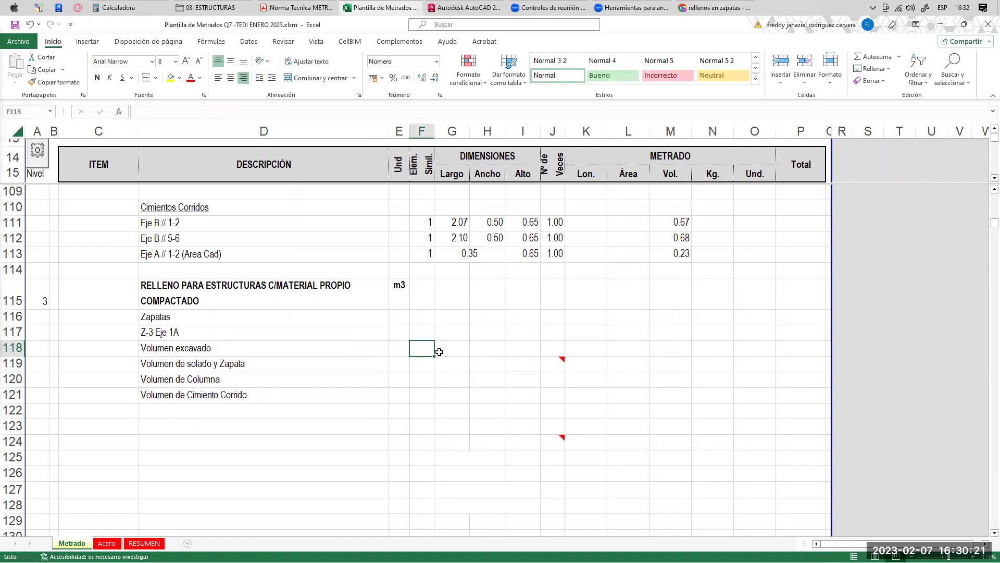
left_click(213, 350)
left_click_drag(413, 349, 605, 349)
left_click(194, 365)
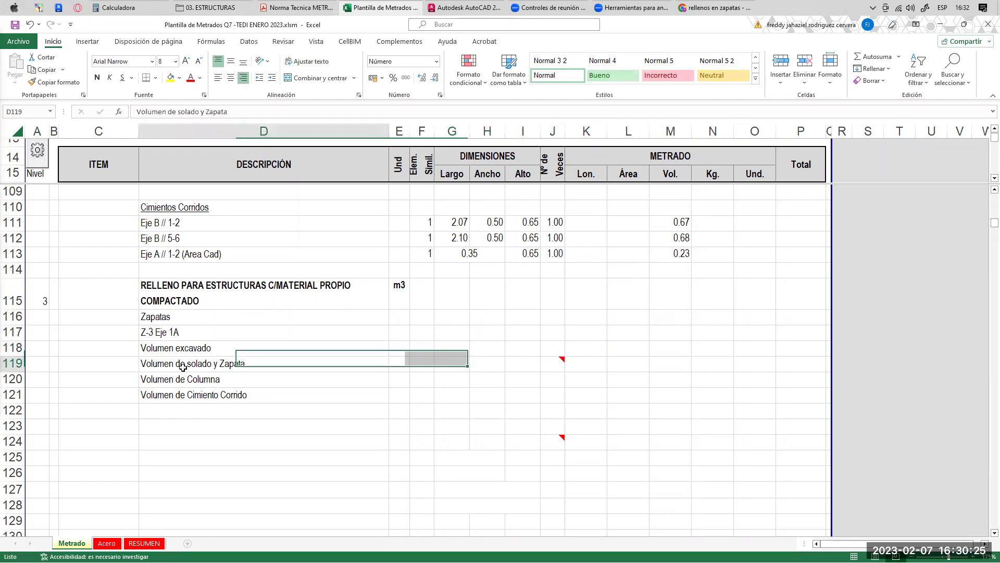
left_click_drag(431, 367, 529, 364)
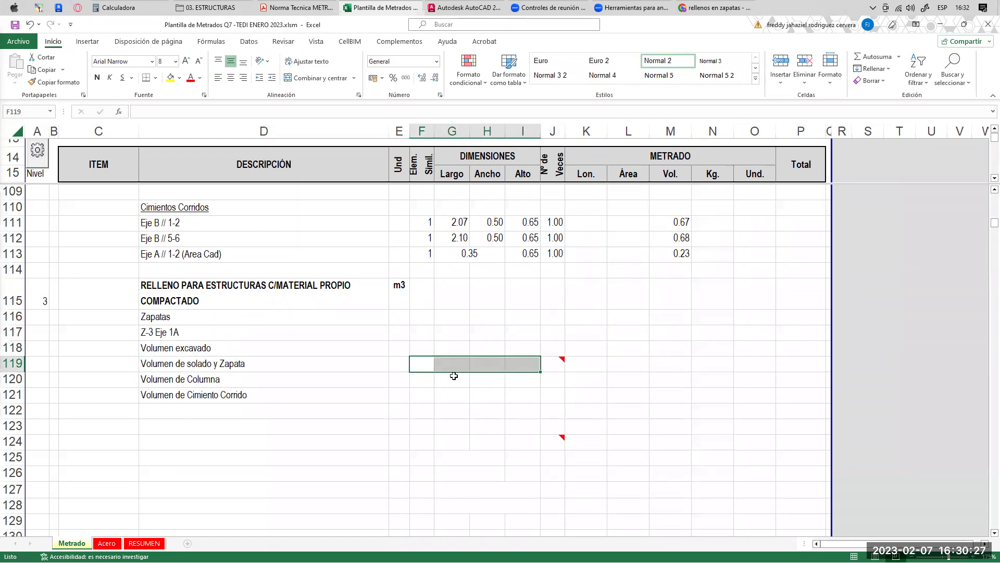
left_click(208, 379)
left_click_drag(411, 380, 565, 379)
left_click(260, 397)
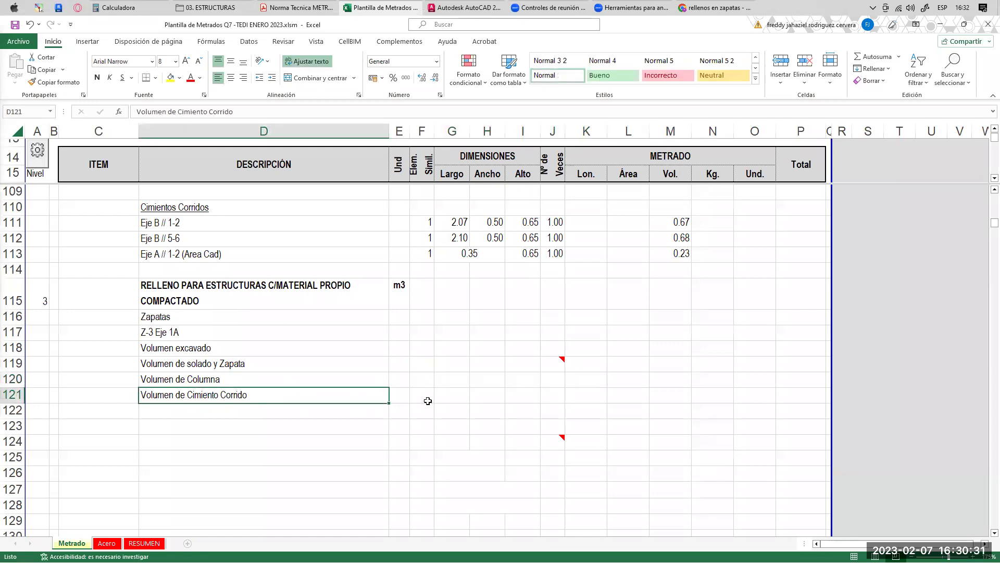
left_click_drag(423, 400, 538, 396)
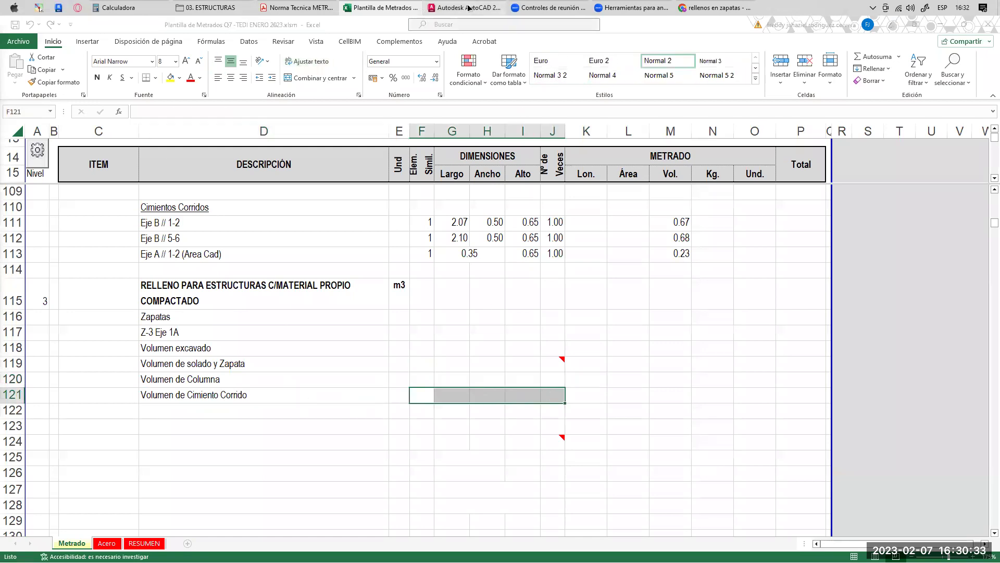
- Switch to AutoCAD and draw a 2.00 by 2.00 m rectangle over the outline of footing Z-3
left_click(463, 7)
middle_click_drag(451, 181, 440, 226)
key("Escape")
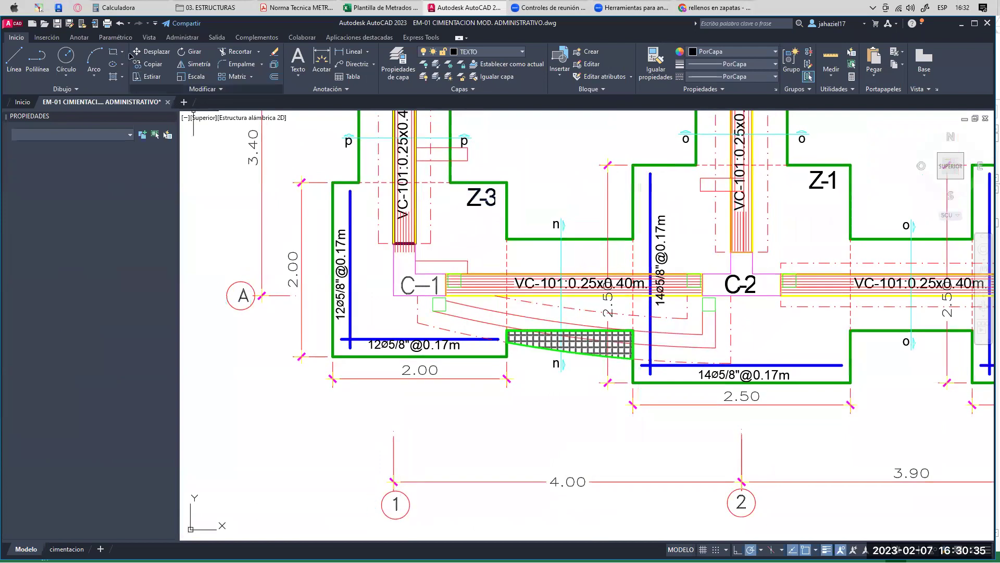
left_click(113, 51)
left_click(333, 182)
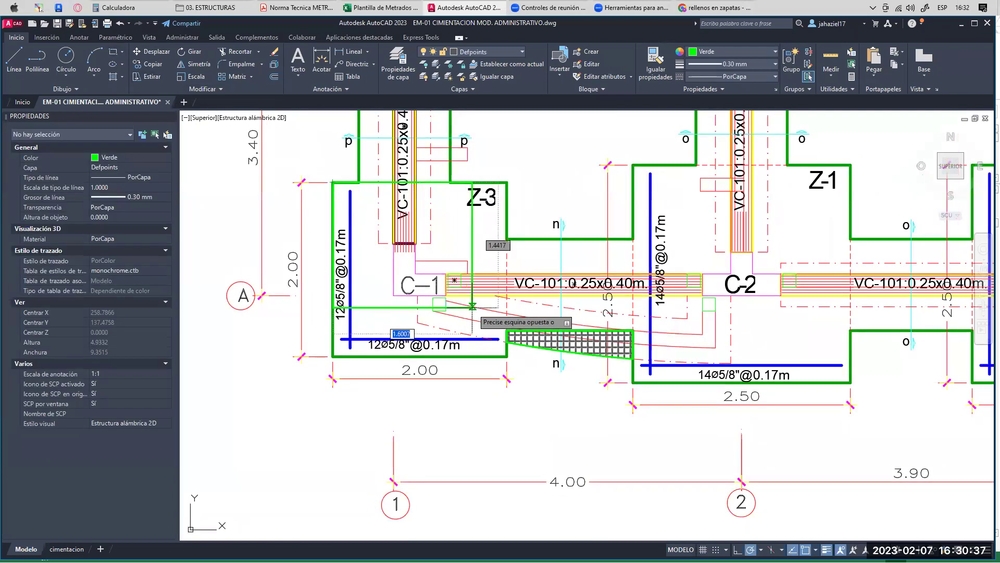
left_click(506, 356)
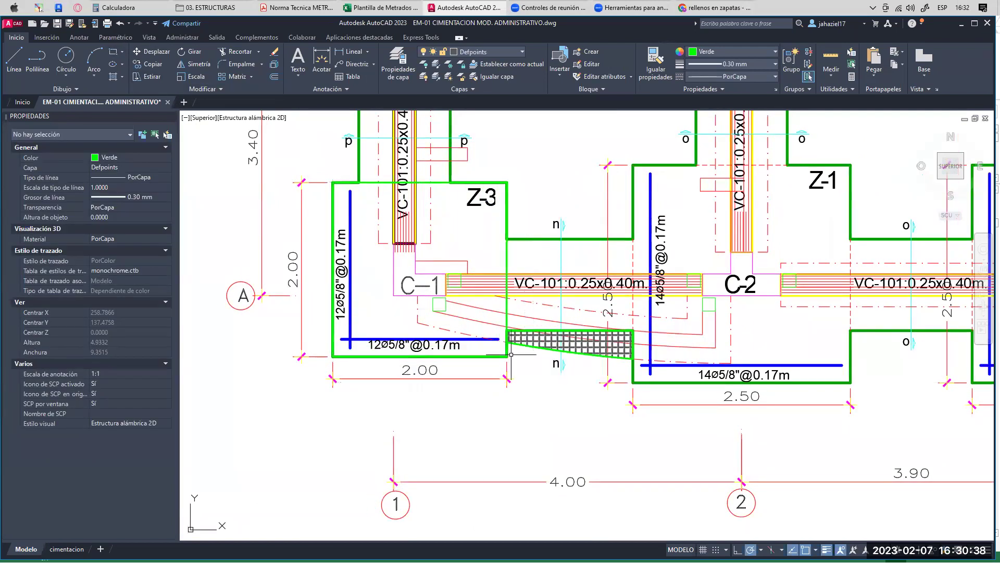
- Change the color of the new rectangle around footing Z-3 to red
left_click(385, 183)
left_click(732, 51)
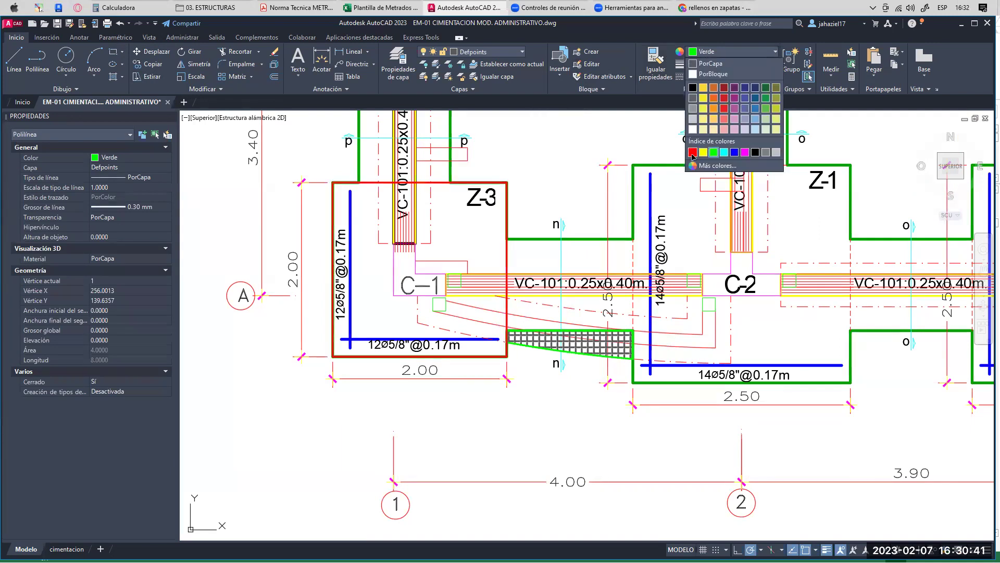
left_click(693, 152)
key("Escape")
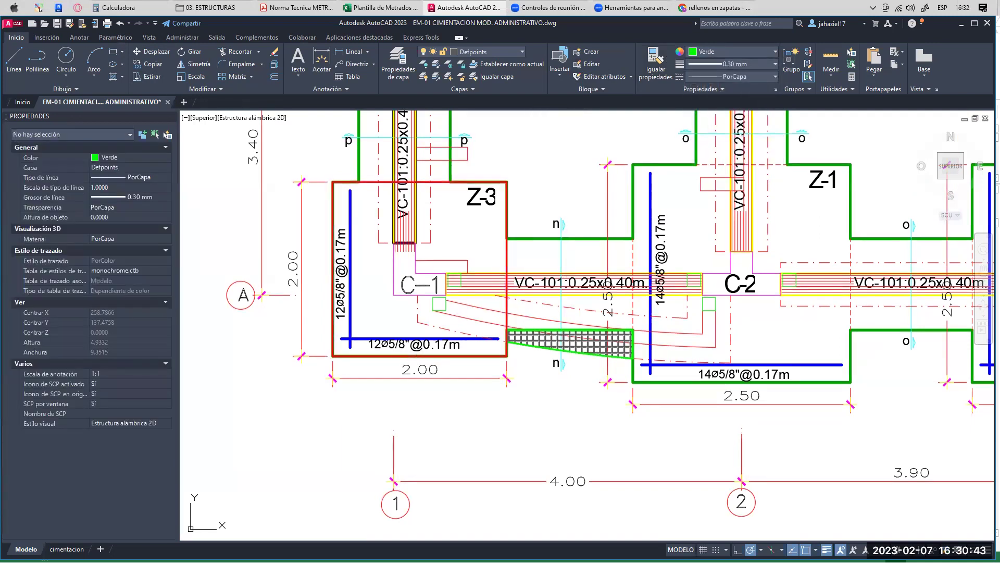
scroll(389, 218, "up", 2)
middle_click_drag(389, 218, 432, 208)
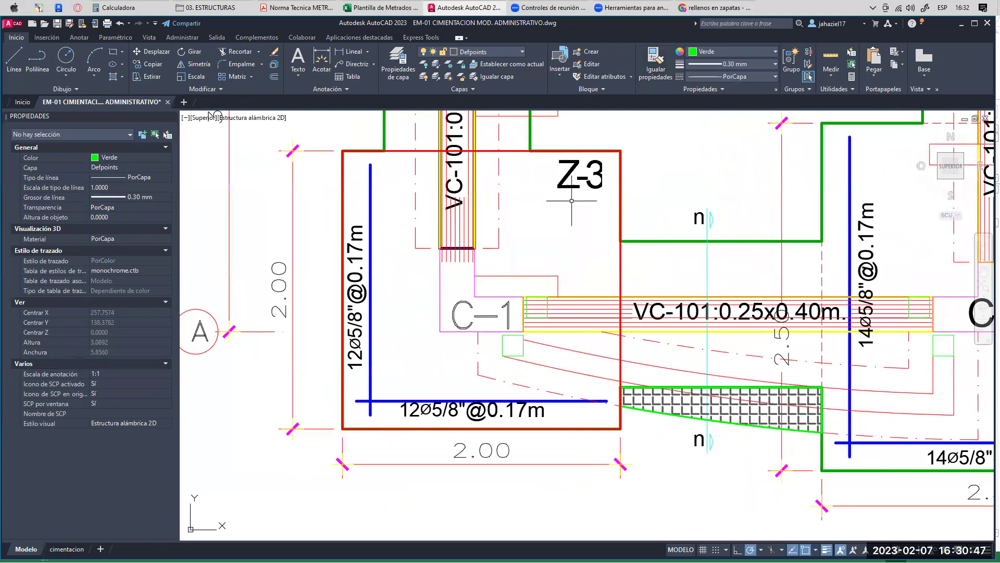
mouse_move(277, 337)
middle_mouse_down()
mouse_move(312, 181)
mouse_move(303, 357)
middle_mouse_up()
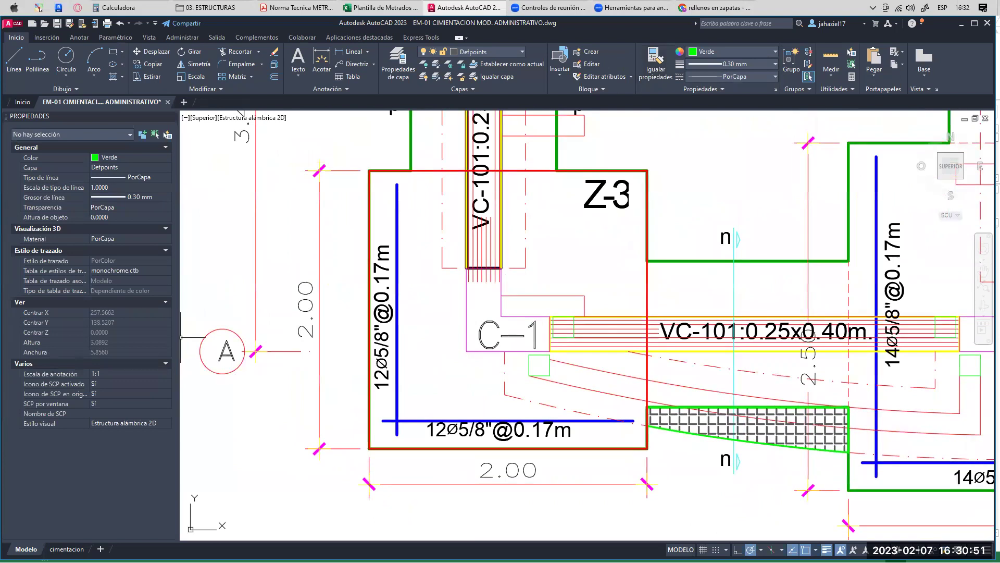
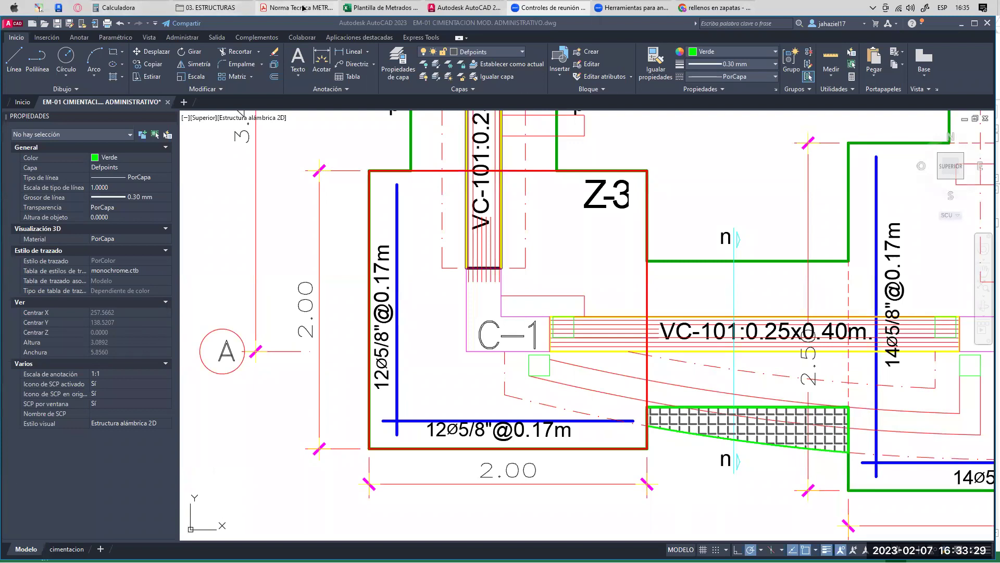
- Switch to Excel and enter 1 element, length 2.00 and width 2.00 in the Volumen excavado row of Z-3 Eje 1A
left_click(381, 7)
left_click(420, 348)
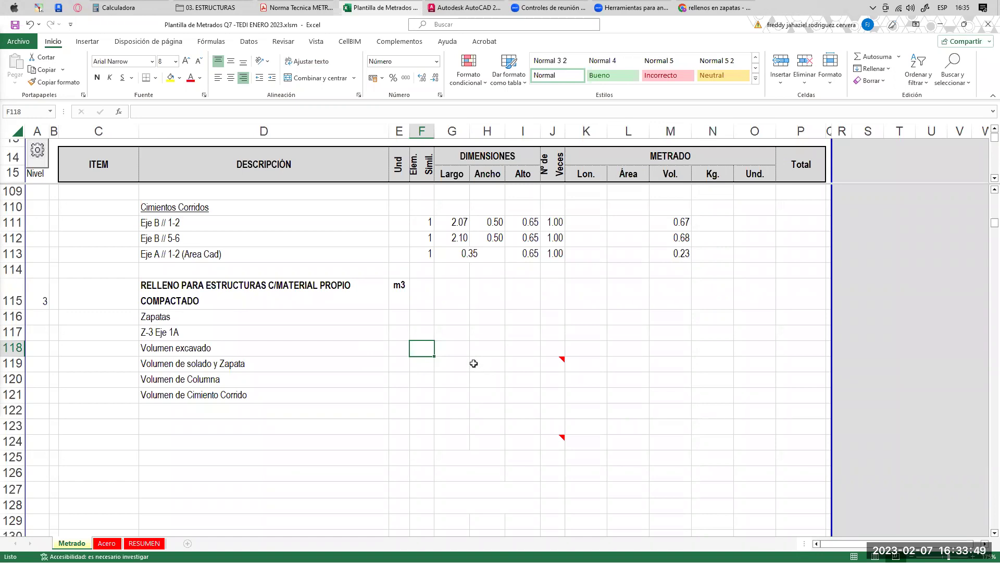
left_click(428, 331)
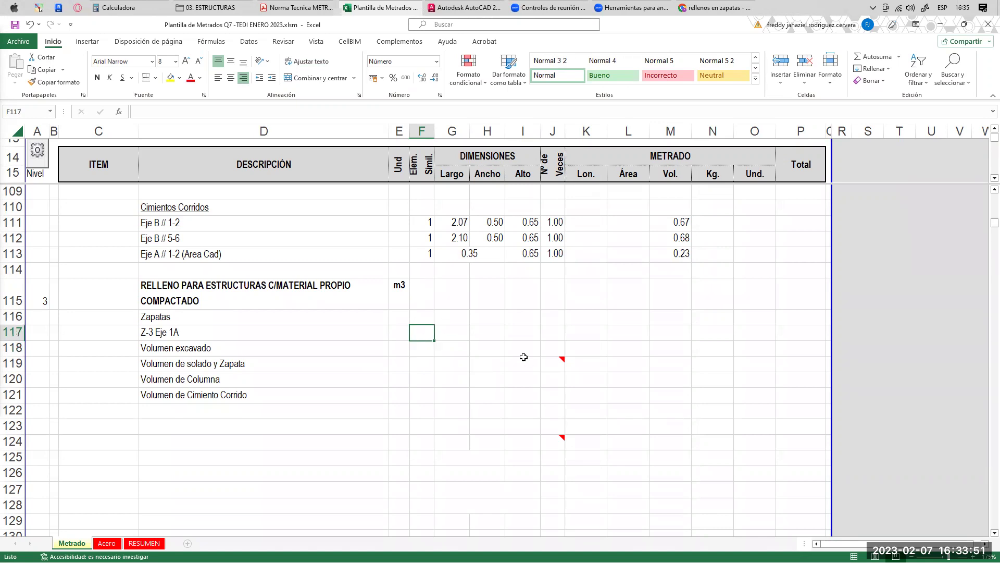
key("Down")
type("1")
key("Tab")
type("2")
key("Tab")
type("2")
key("Tab")
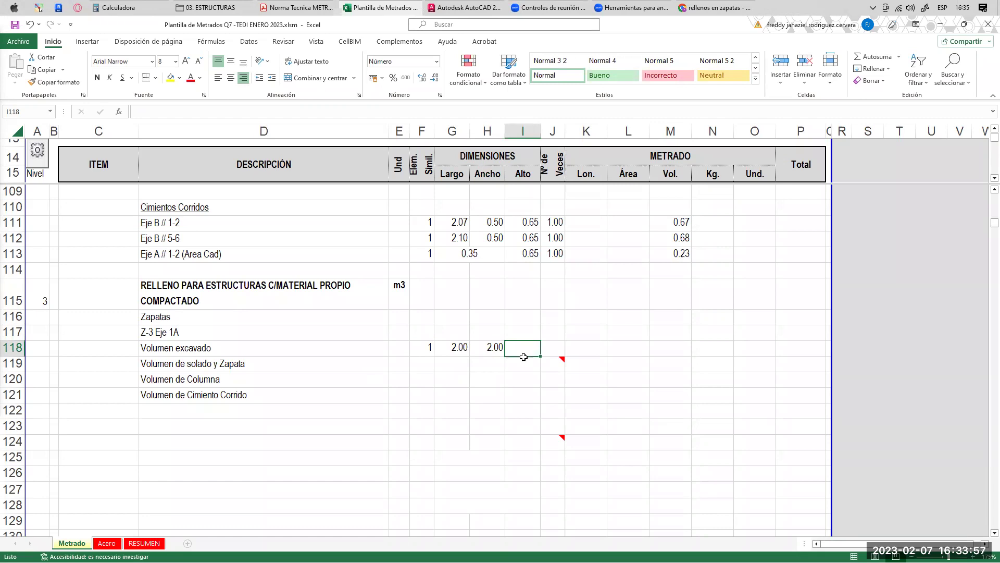
- Complete the Volumen excavado row with height 1.65, 1 repetition and the volume formula =PRODUCTO(F118:L118)
type("1.65")
key("Tab")
type("1")
key("Tab")
key("Tab")
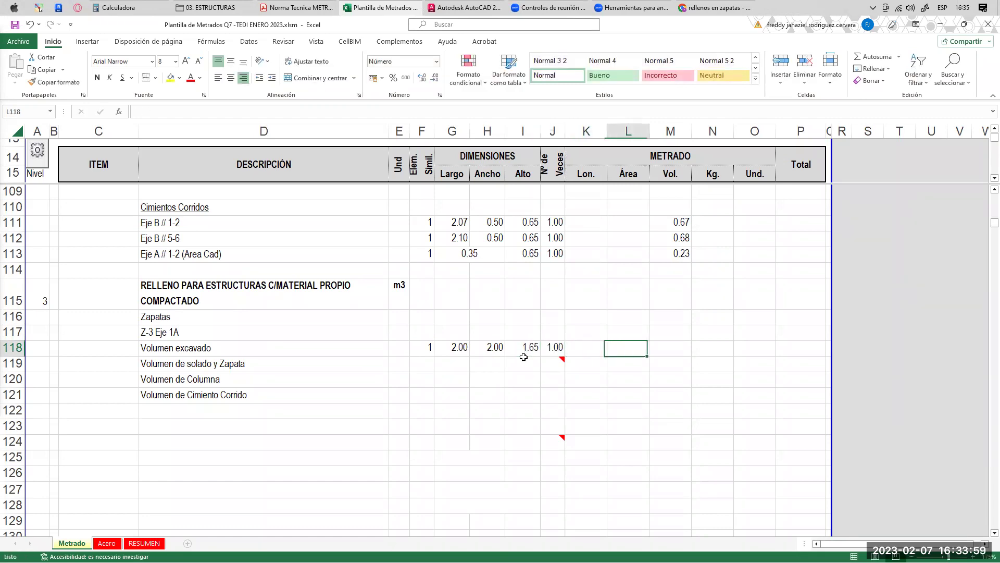
key("Tab")
type("6.60")
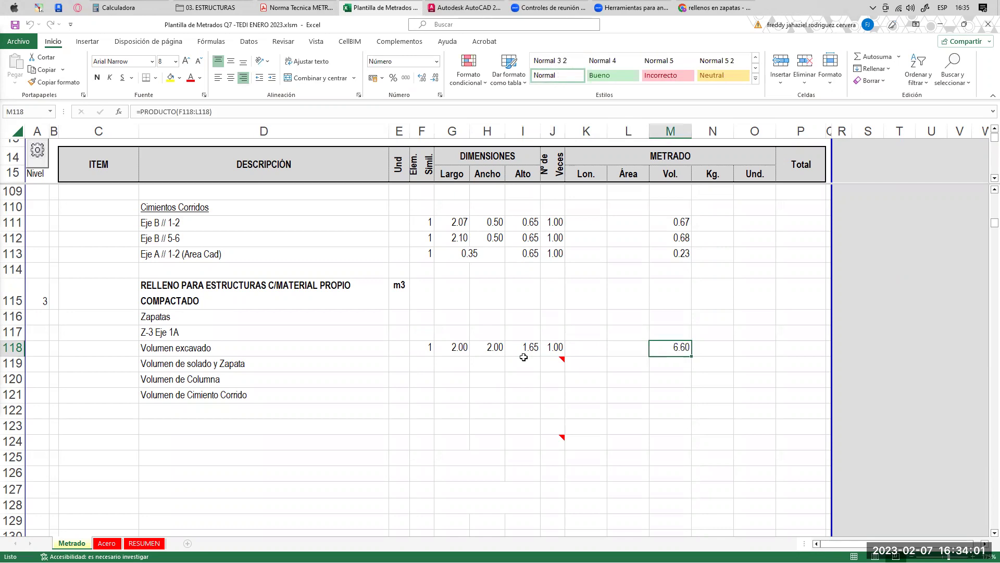
- Compare the dimensions of Z-3 in the excavation item with the fill rows of Z-3 Eje 1A
scroll(523, 357, "up", 3)
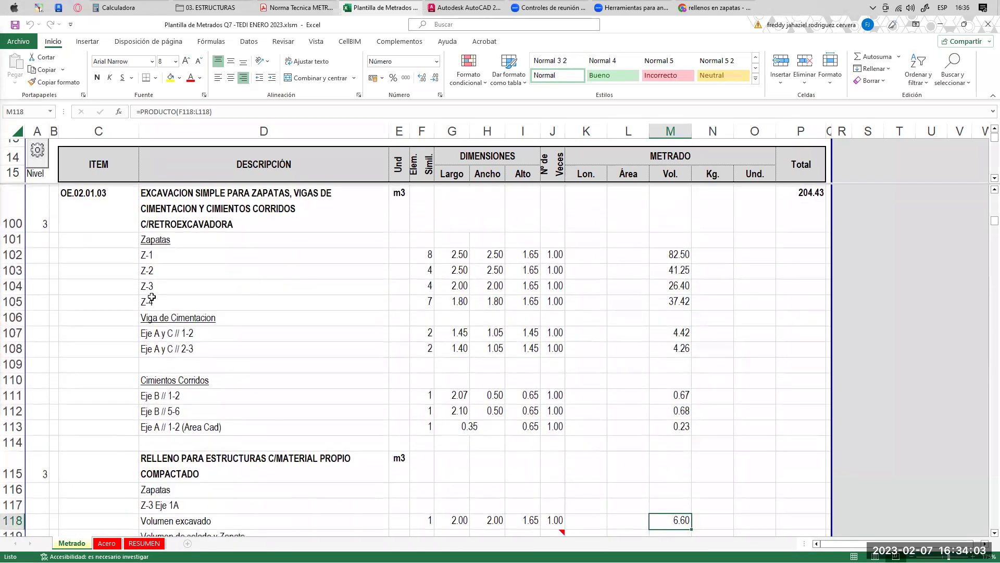
left_click(210, 287)
left_click(492, 285)
left_click(523, 284)
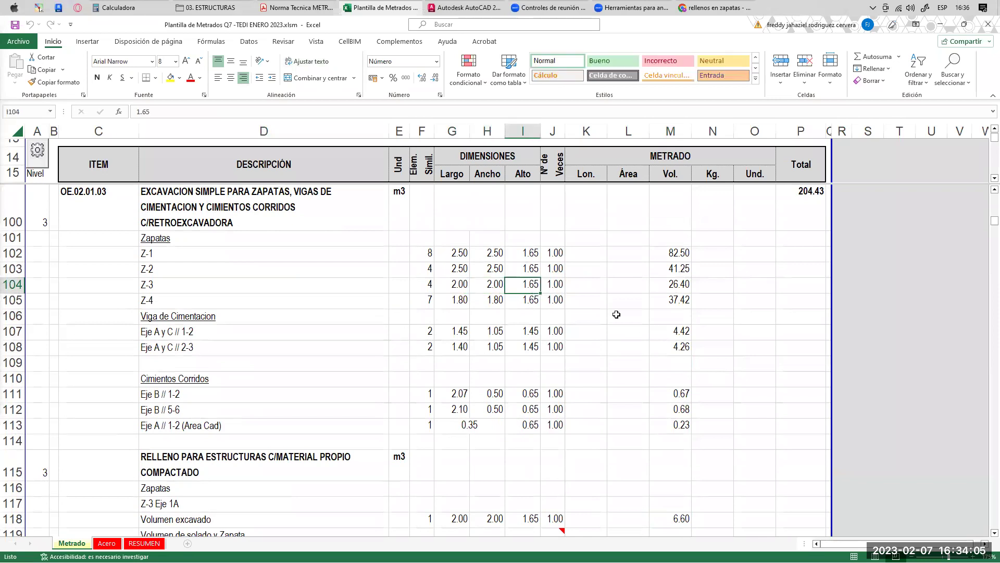
scroll(259, 306, "down", 4)
left_click(189, 301)
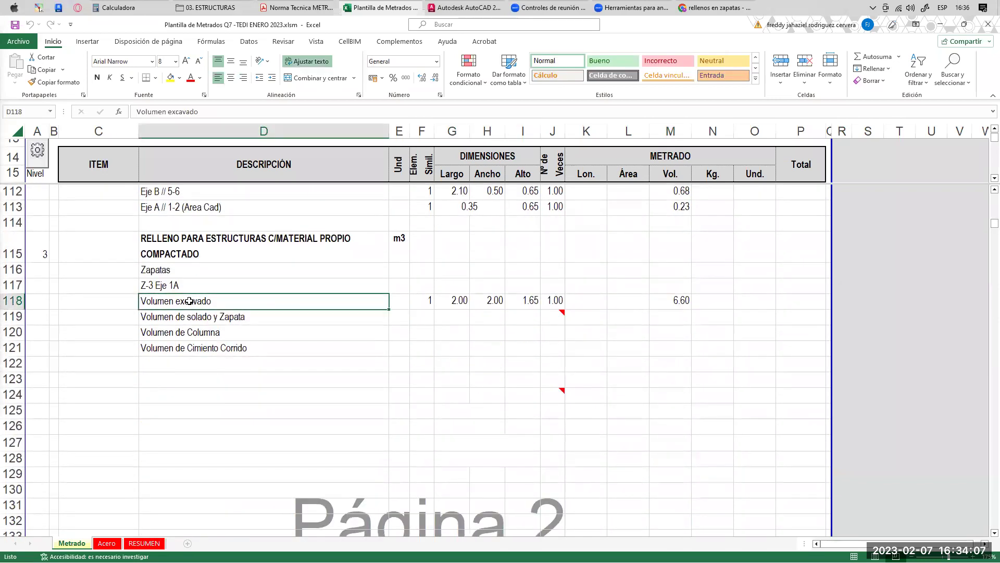
left_click(190, 287)
left_click(189, 301)
left_click(271, 322)
- Enter -1 element, length 2.00, width 2.00 and height 0.70 in the Volumen de solado y Zapata row
left_click(420, 319)
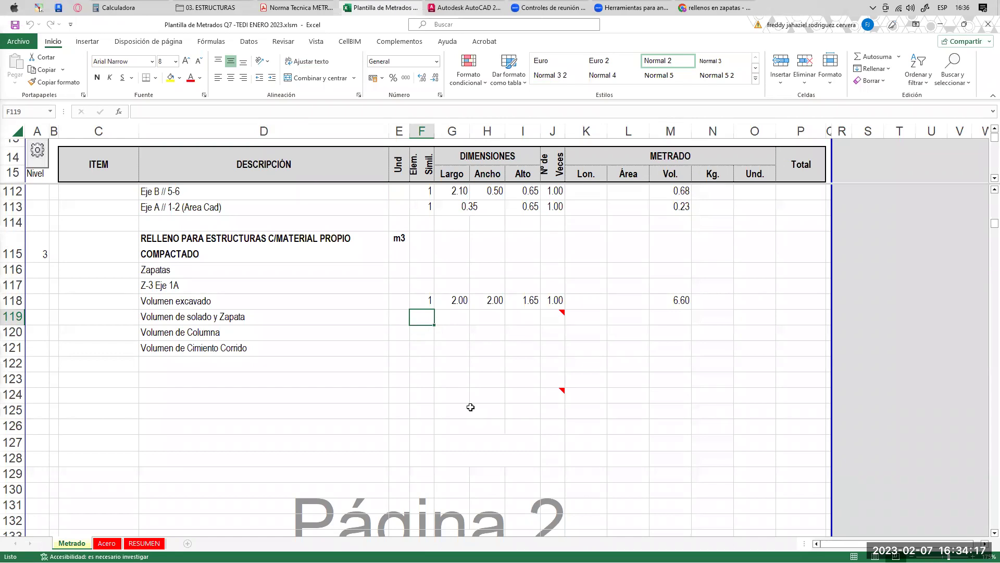
type("-1")
key("Return")
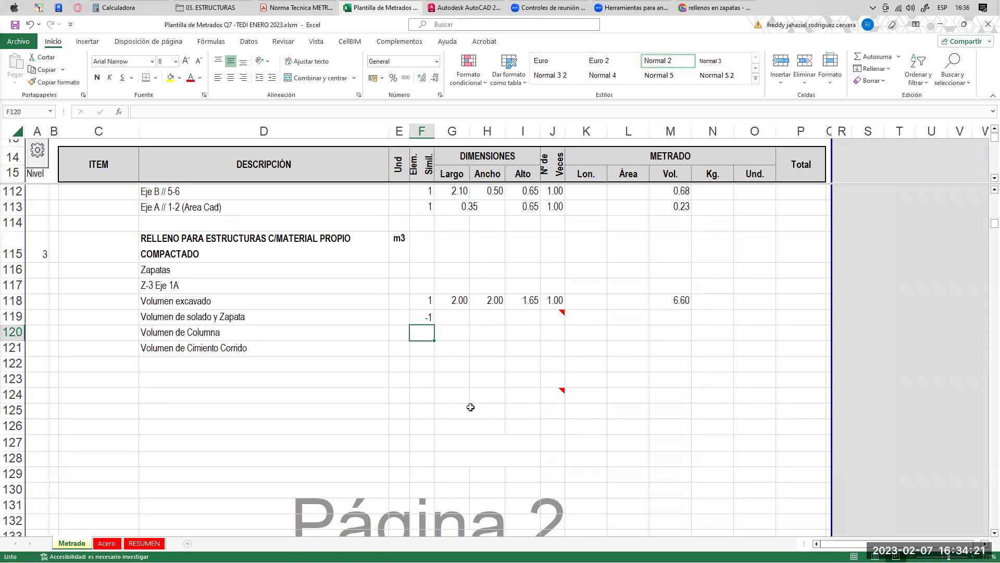
left_click(454, 316)
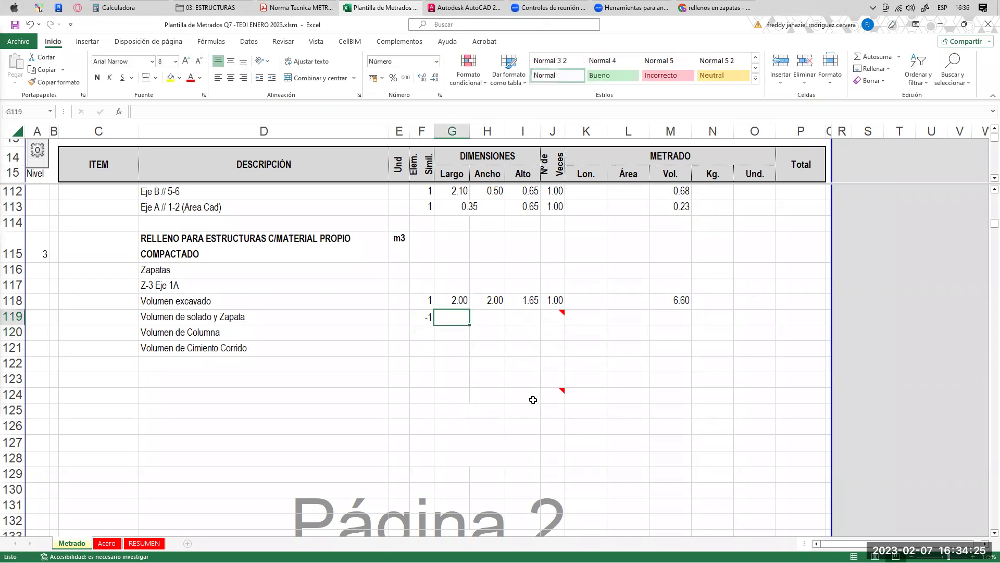
type("2")
key("Tab")
type("2")
key("Tab")
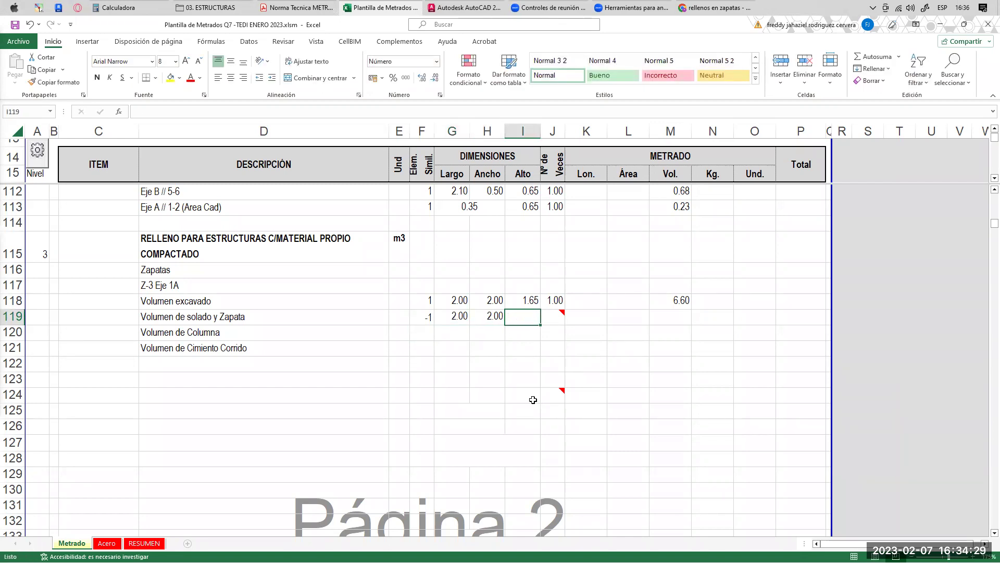
type("0.7")
key("Tab")
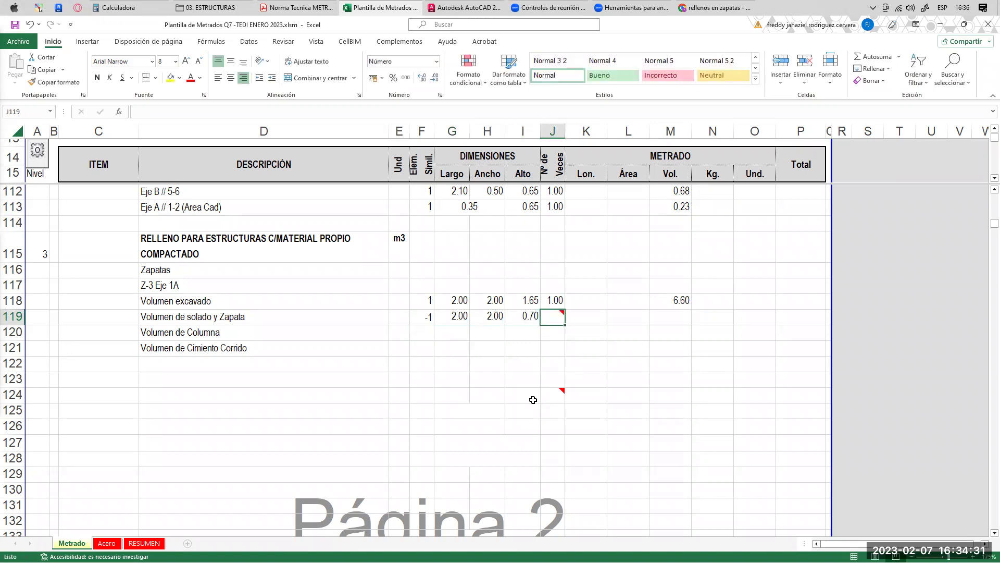
- Switch to AutoCAD and draw a rectangle over the solado layer in the Zapata 01 detail
left_click(464, 7)
scroll(454, 194, "down", 10)
scroll(469, 235, "up", 15)
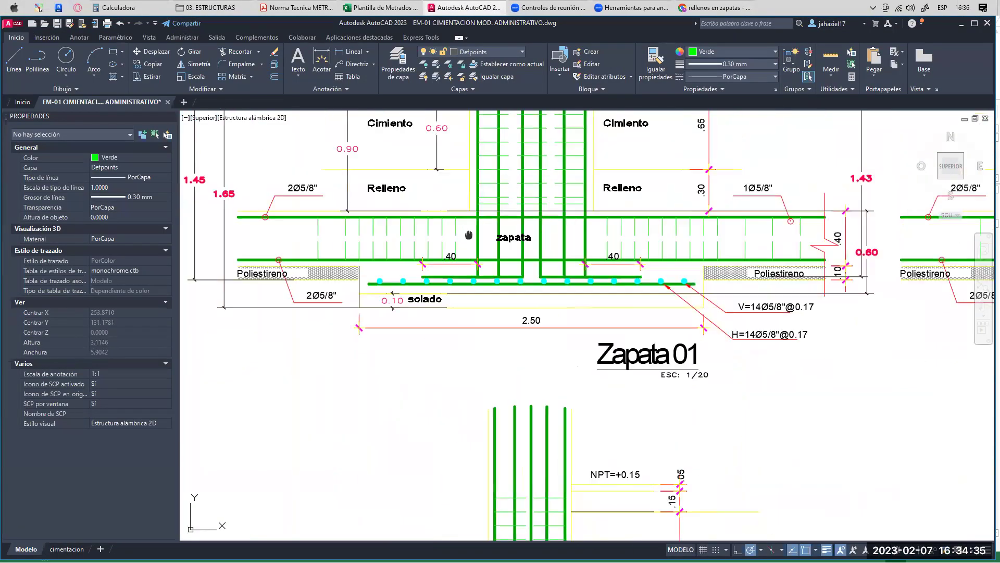
left_click(113, 52)
scroll(372, 297, "up", 2)
left_click(354, 317)
scroll(917, 318, "up", 3)
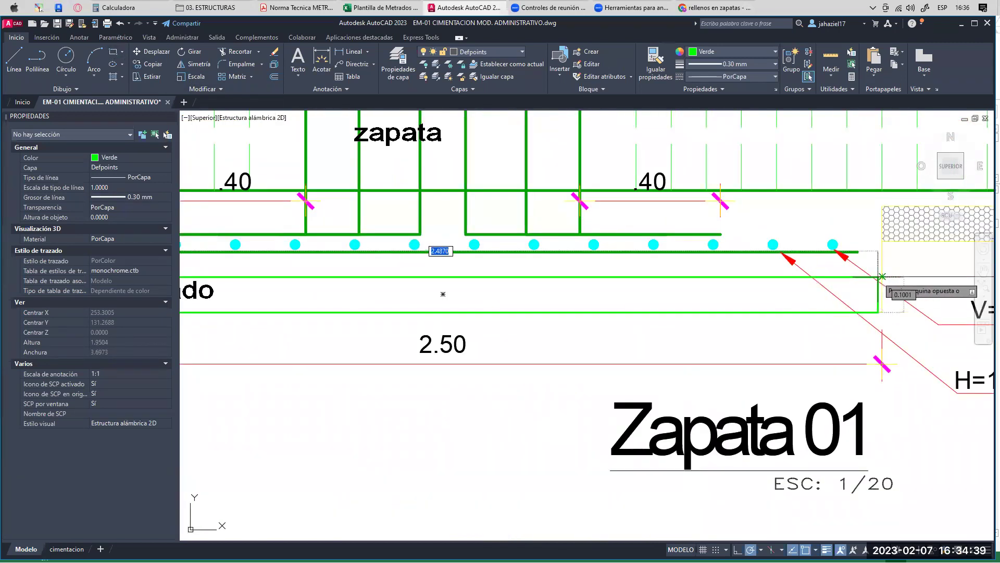
left_click(881, 276)
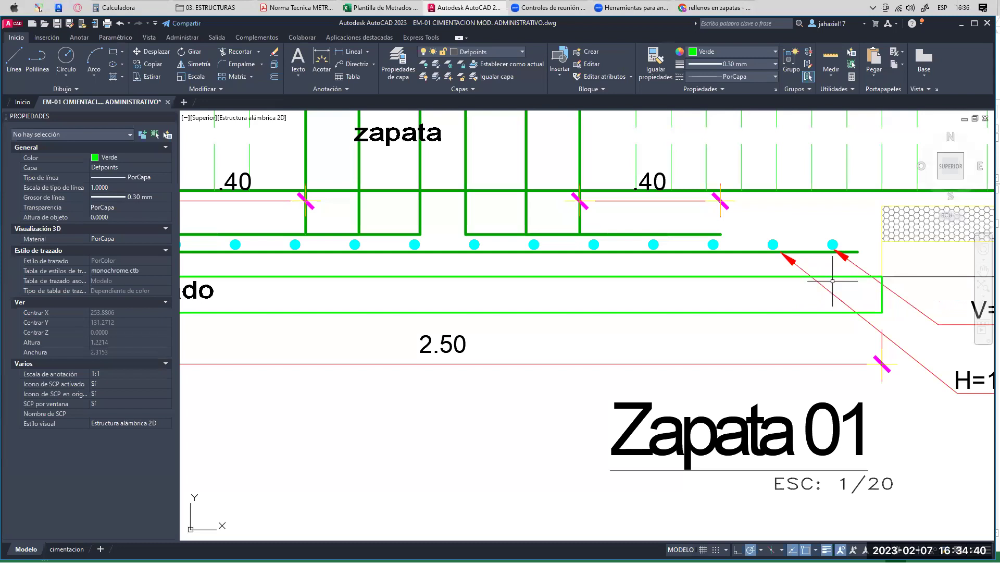
- Stretch the upper edge of the solado rectangle up to the top of the zapata
left_click(750, 276)
scroll(729, 279, "down", 2)
left_click(550, 280)
scroll(550, 219, "down", 2)
left_click(550, 199)
scroll(724, 282, "up", 1)
scroll(527, 260, "down", 1)
- Change the zapata and solado rectangle to red with a 2.00 mm lineweight
left_click(724, 51)
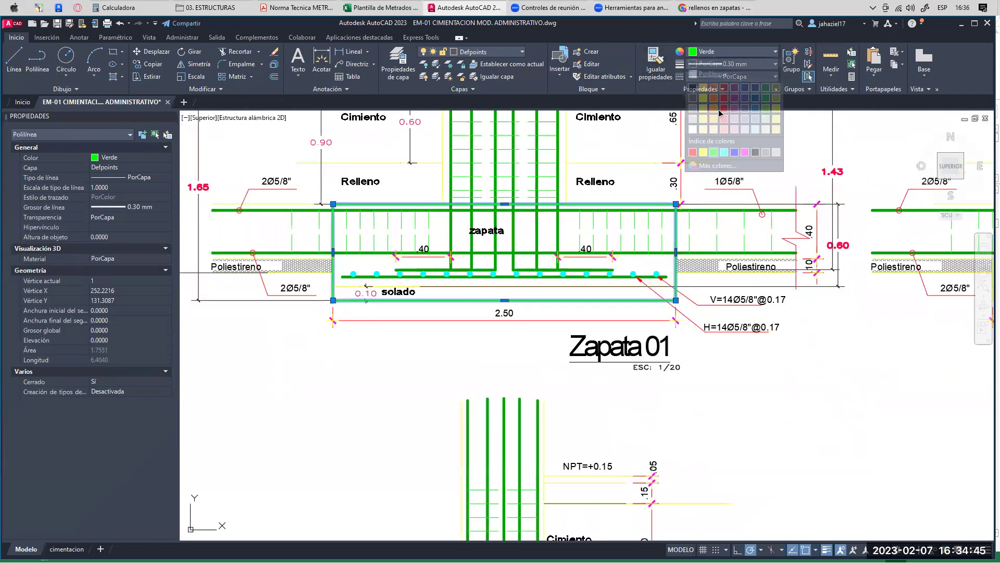
left_click(693, 151)
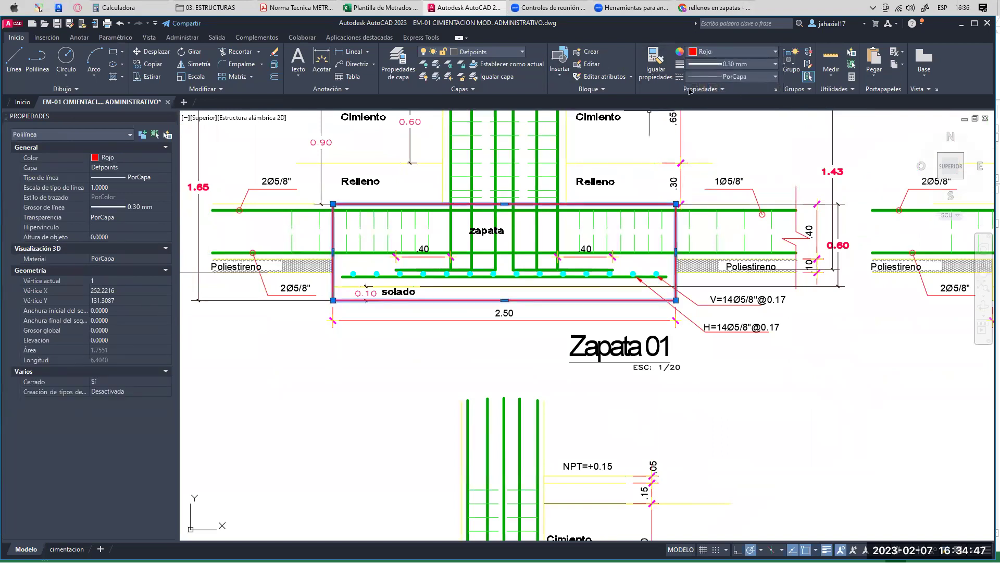
left_click(711, 64)
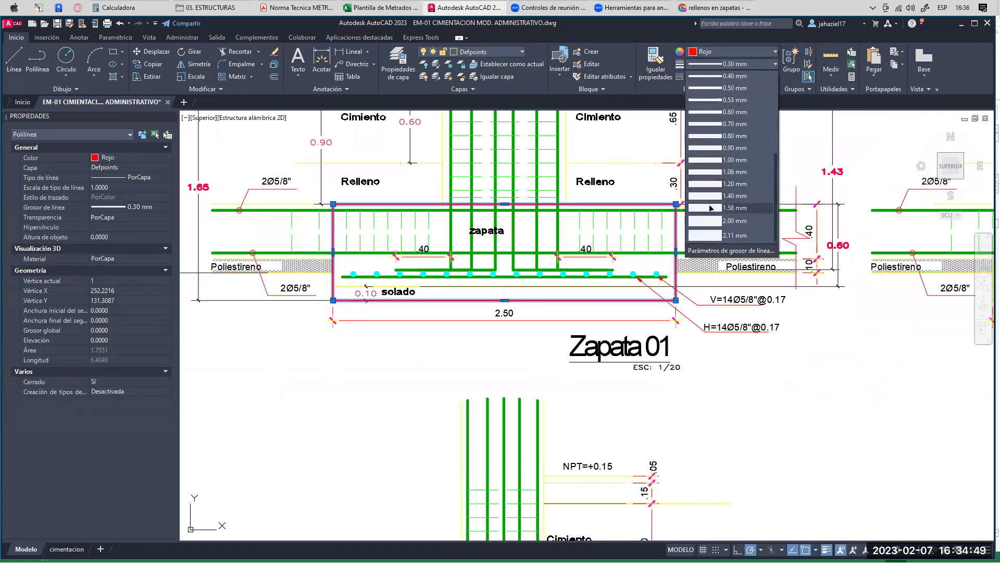
left_click(711, 208)
key("Escape")
middle_click_drag(630, 285, 639, 275)
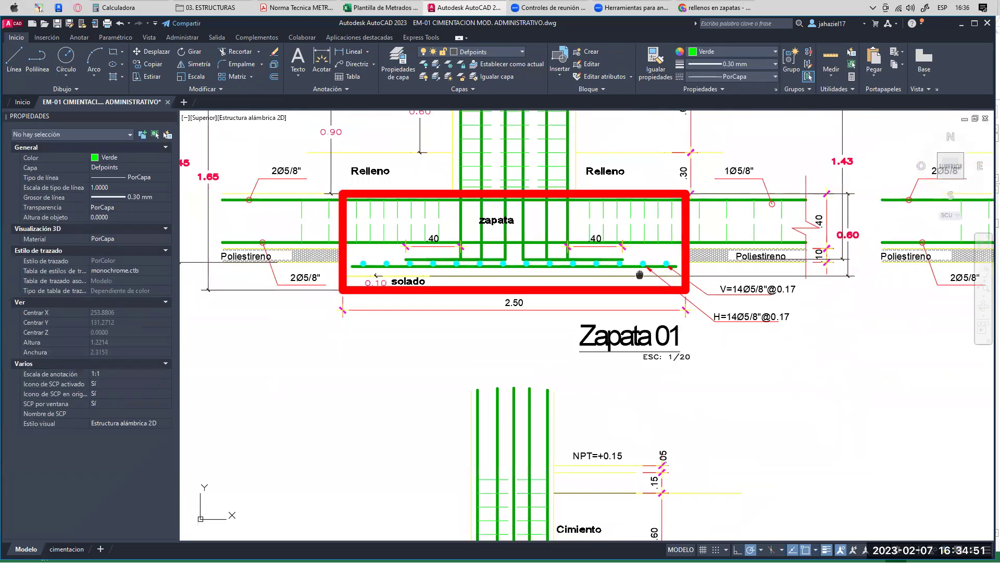
- Draw a rectangle over the full excavation in the Zapata 01 detail, from the nivel de rasante to the underside of the solado
left_click(408, 194)
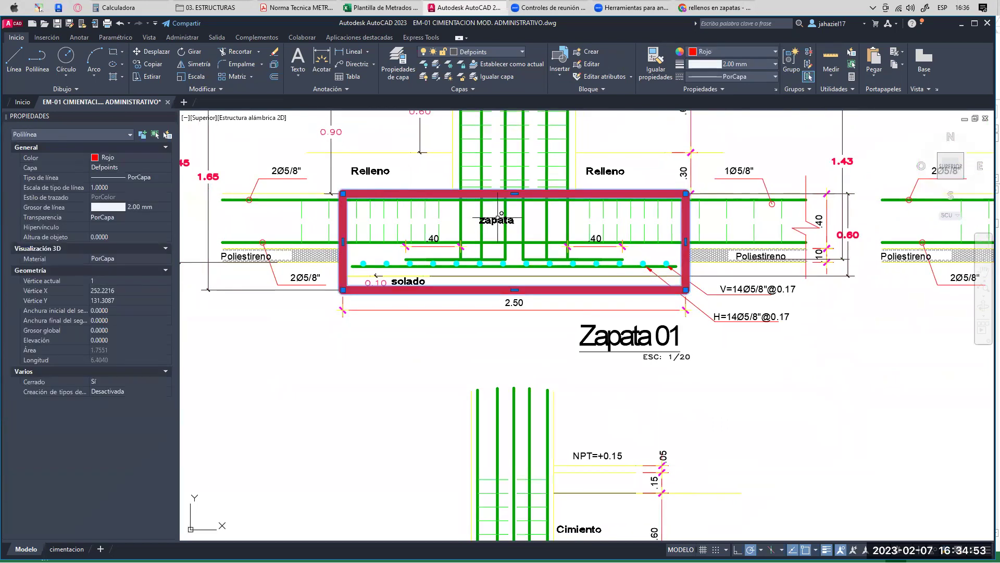
middle_click_drag(419, 221, 431, 241)
scroll(430, 240, "down", 2)
middle_click_drag(441, 202, 439, 212)
left_click(114, 52)
left_click(372, 162)
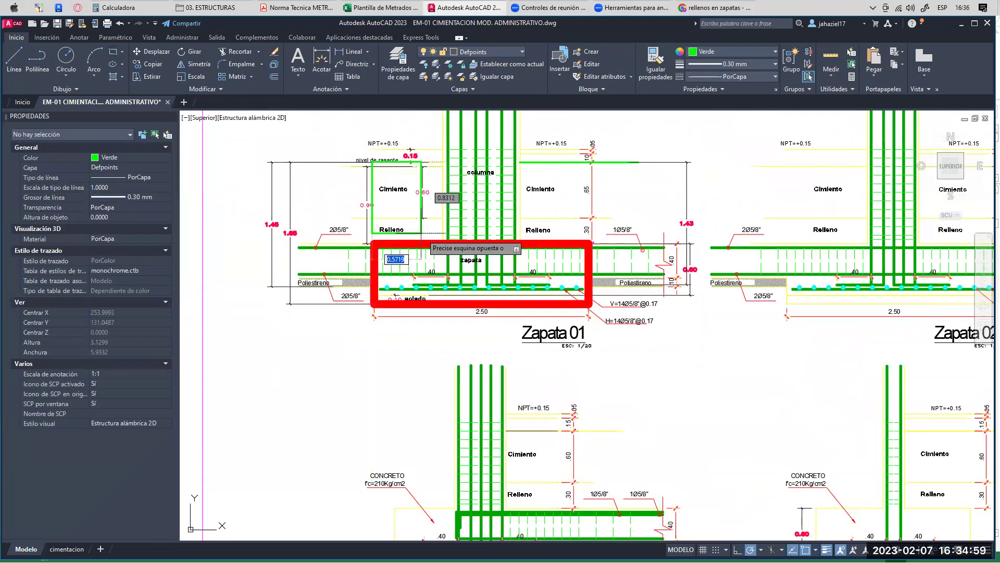
left_click(589, 304)
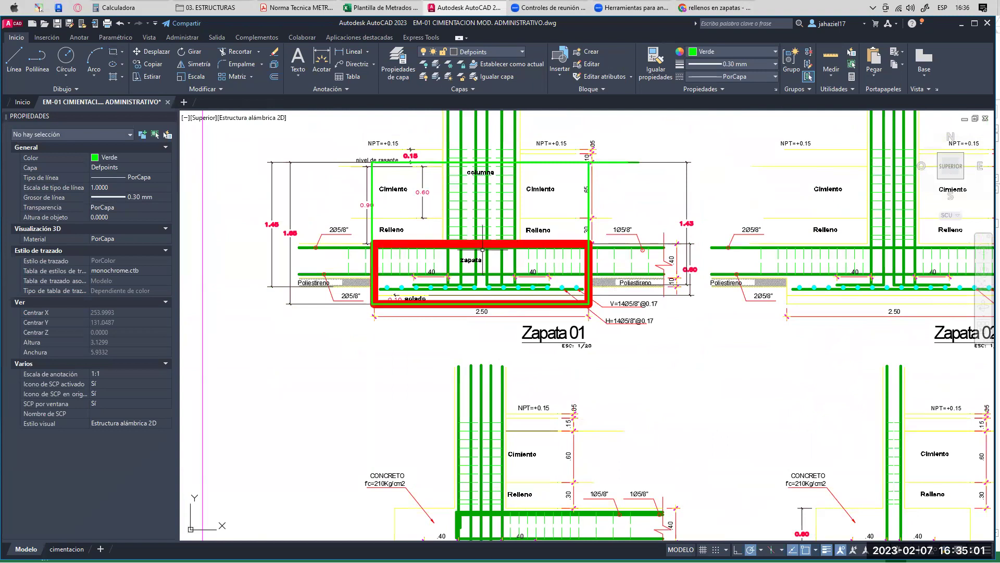
- Add a vertical linear dimension for the combined height of zapata and solado, placed beyond the existing height dimensions
left_click(444, 243)
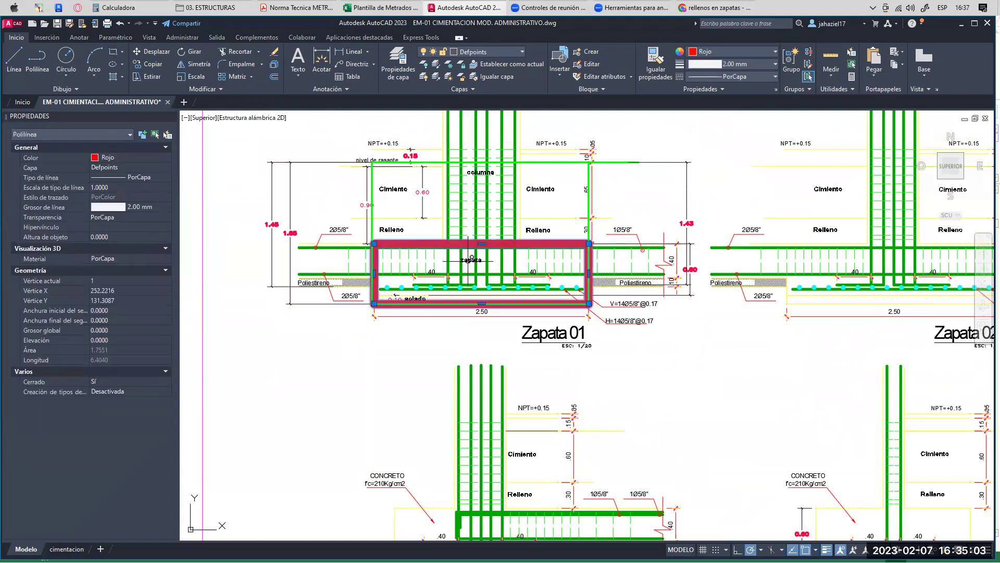
middle_click_drag(428, 297, 428, 240)
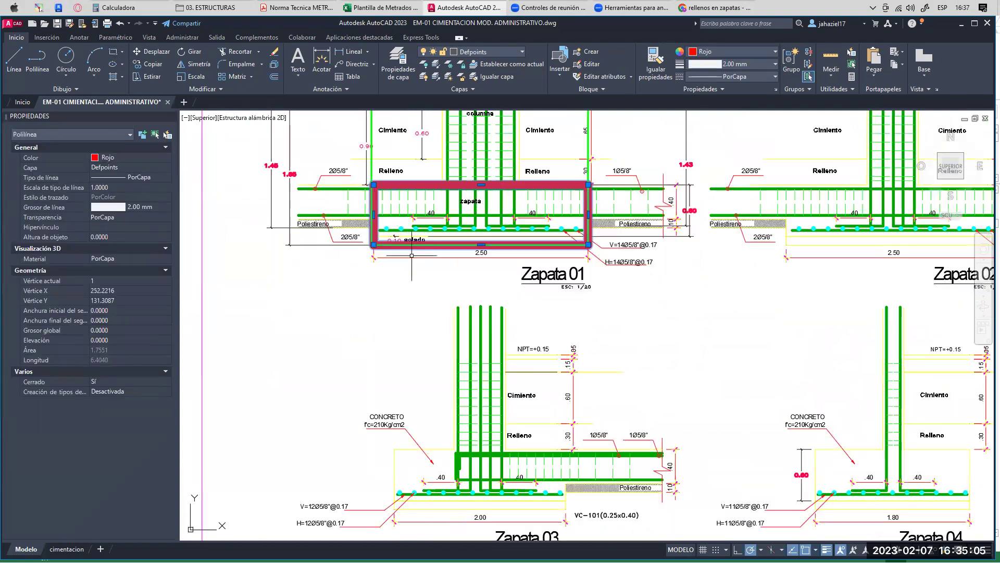
scroll(480, 240, "up", 2)
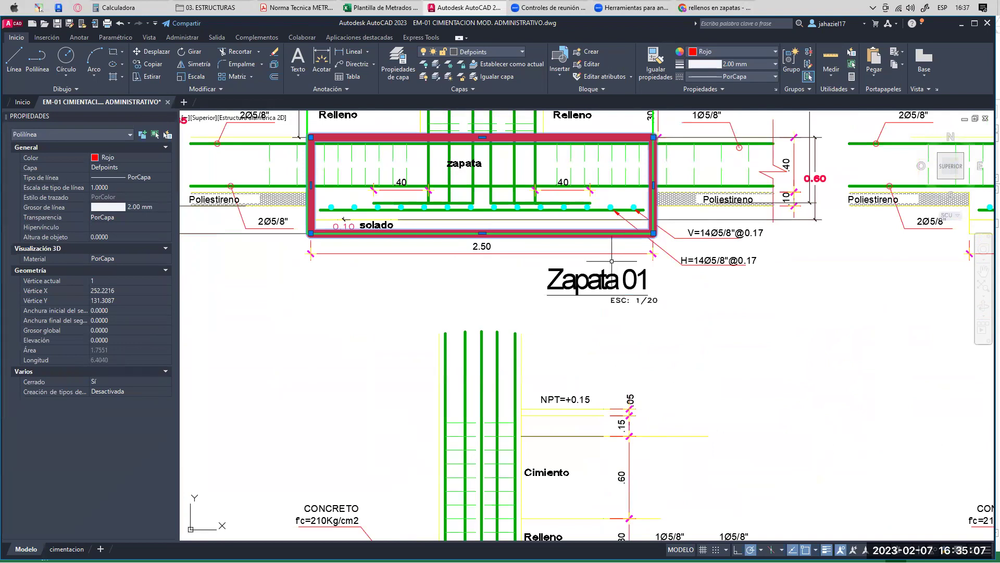
mouse_move(525, 229)
middle_mouse_down()
mouse_move(561, 277)
mouse_move(592, 285)
middle_mouse_up()
key("Escape")
left_click(353, 50)
left_click(433, 192)
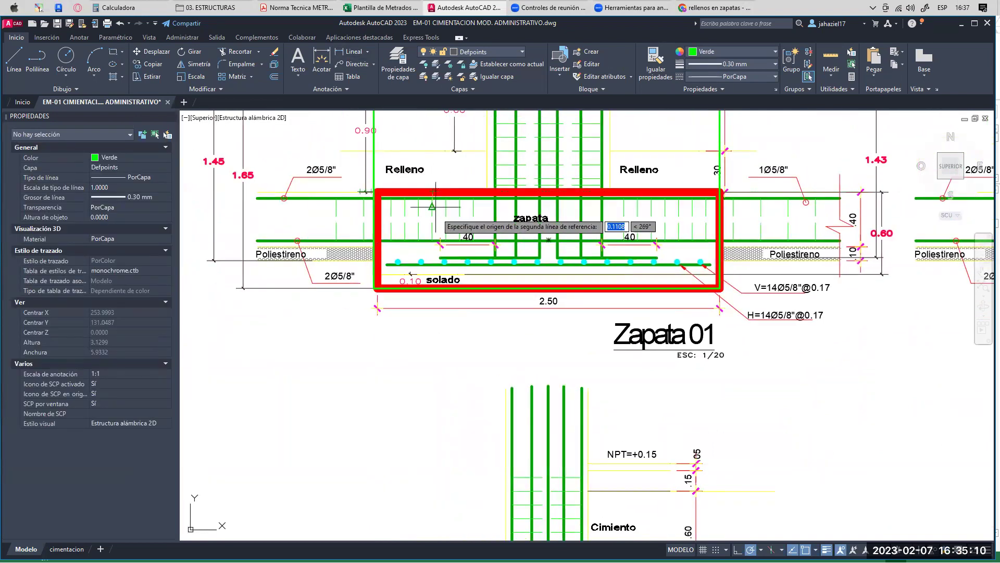
left_click(434, 287)
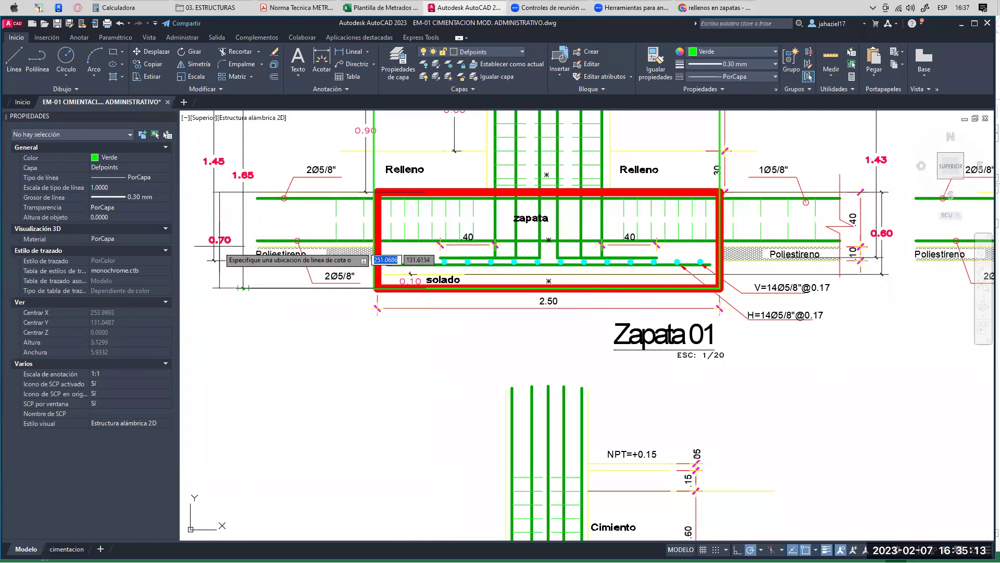
left_click(187, 245)
middle_click_drag(189, 245, 258, 243)
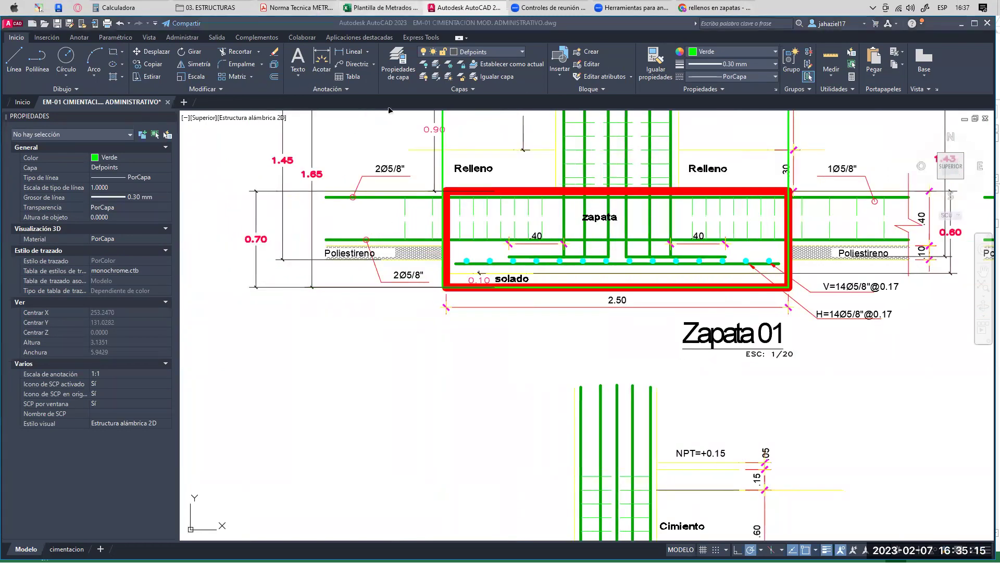
- Switch to Excel and complete the Volumen de solado y Zapata row with 1 repetition and its computed volume
left_click(380, 7)
type("1")
key("Right")
key("Right")
key("Right")
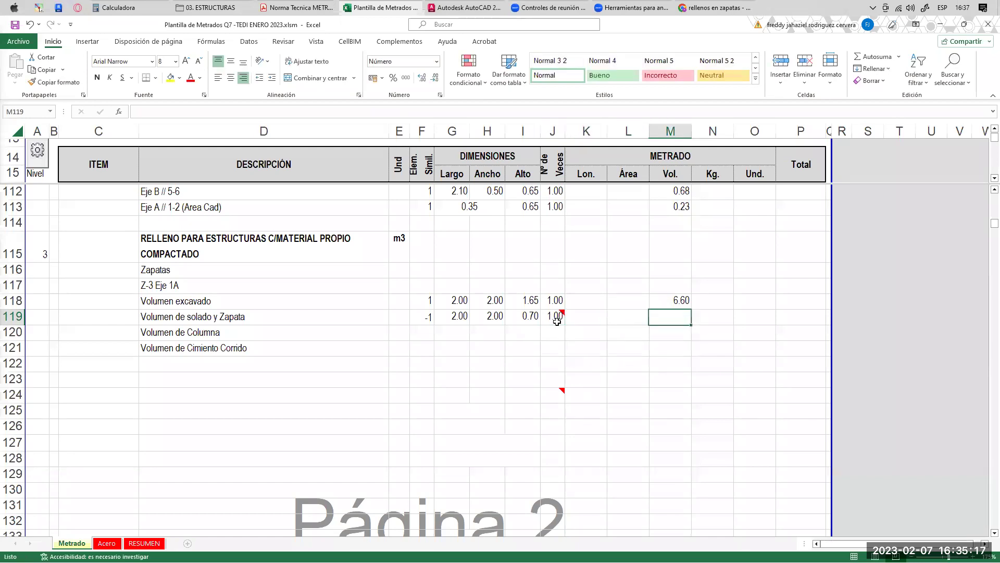
left_click(428, 319)
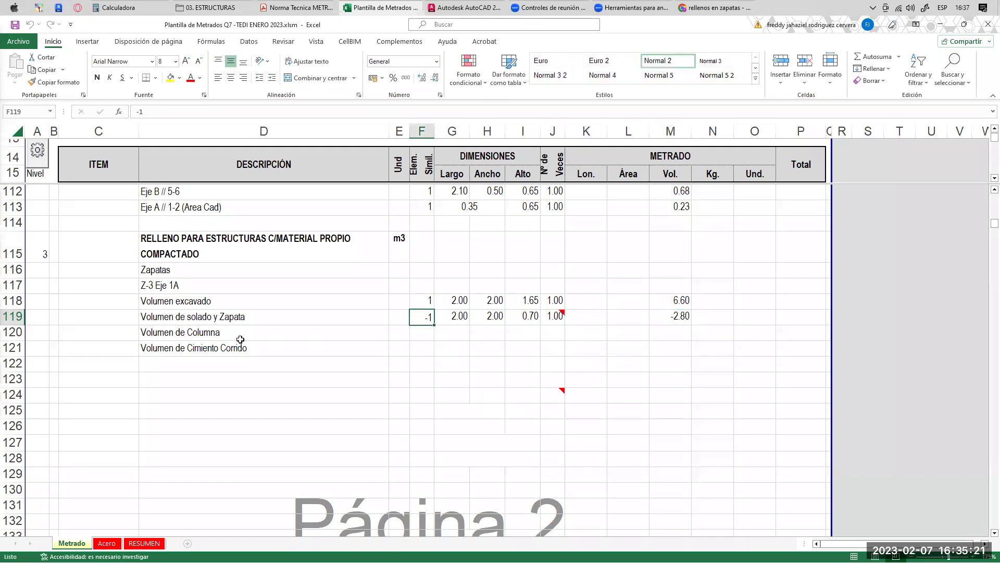
- Enter -1 as the number of similar elements in the Volumen de Columna row
left_click(270, 339)
left_click(413, 334)
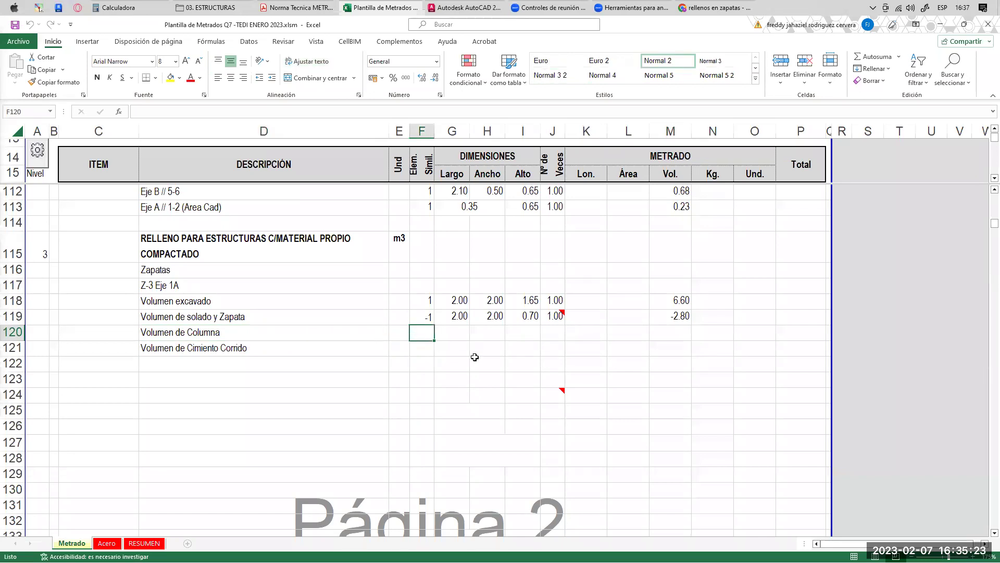
type("-1")
key("Return")
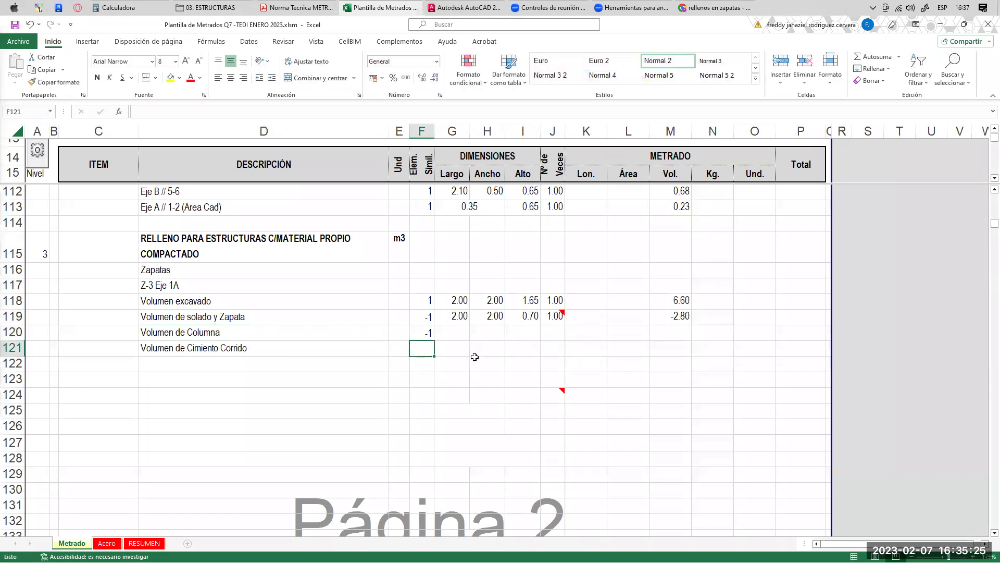
- Switch to AutoCAD and draw a rectangle over the column in the Zapata 01 detail, from the nivel de rasante to the zapata's upper face
left_click(453, 334)
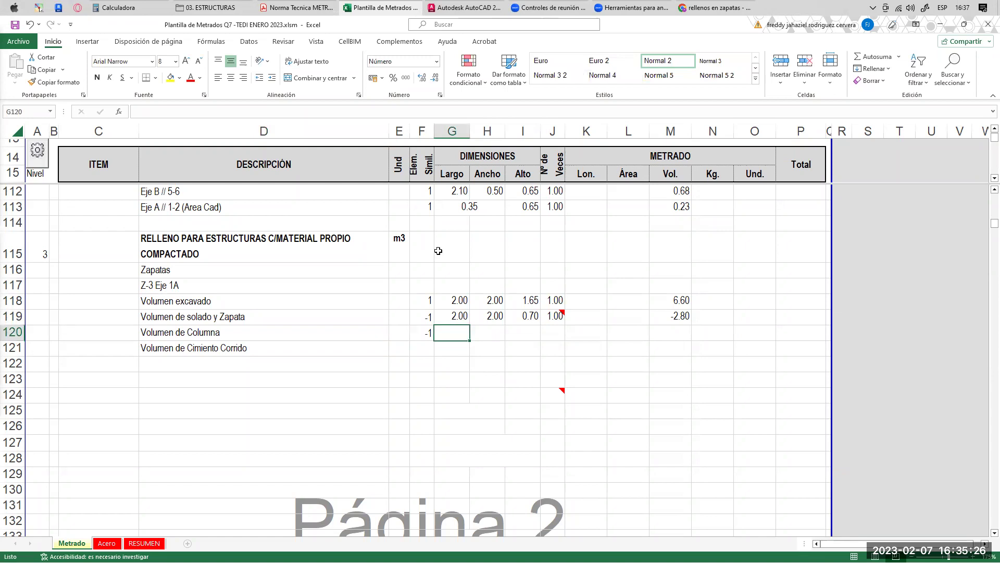
left_click(463, 8)
middle_click_drag(663, 143, 521, 250)
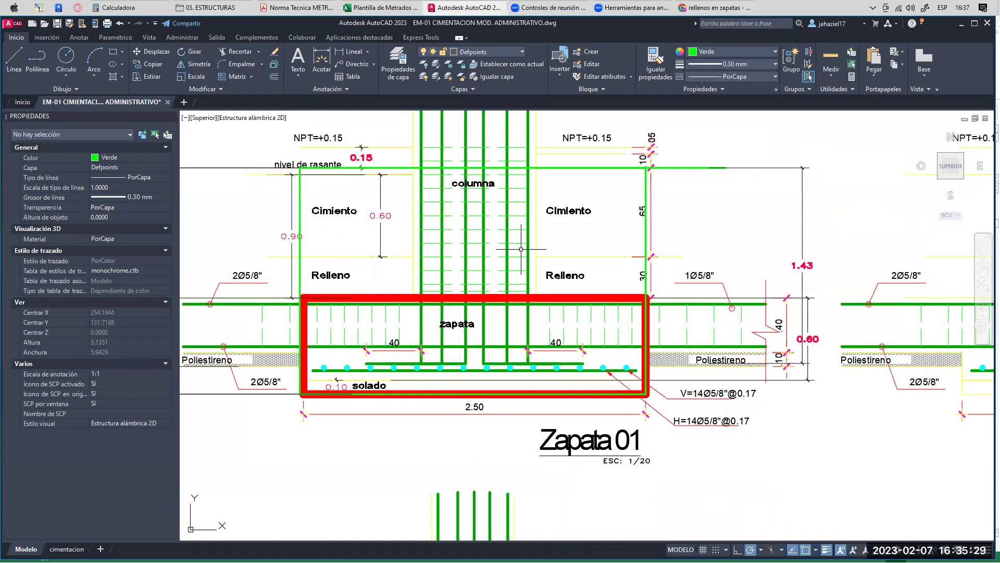
left_click(122, 51)
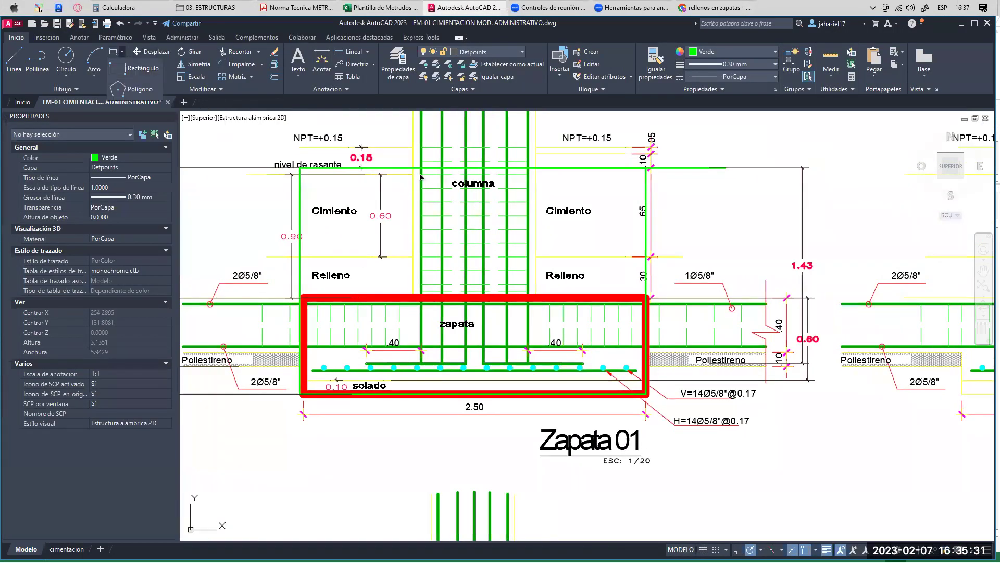
left_click(135, 64)
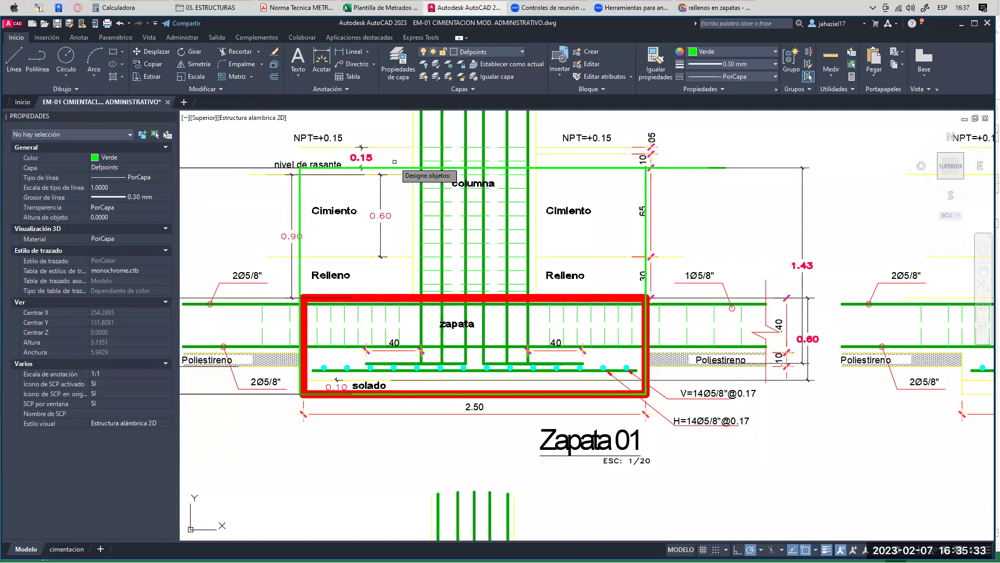
left_click(112, 52)
left_click(413, 167)
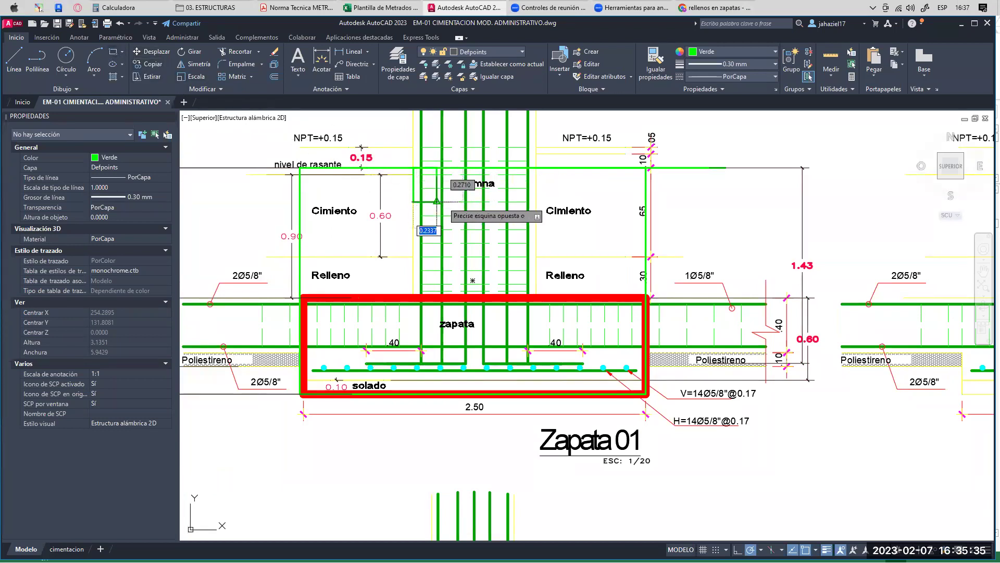
left_click(536, 297)
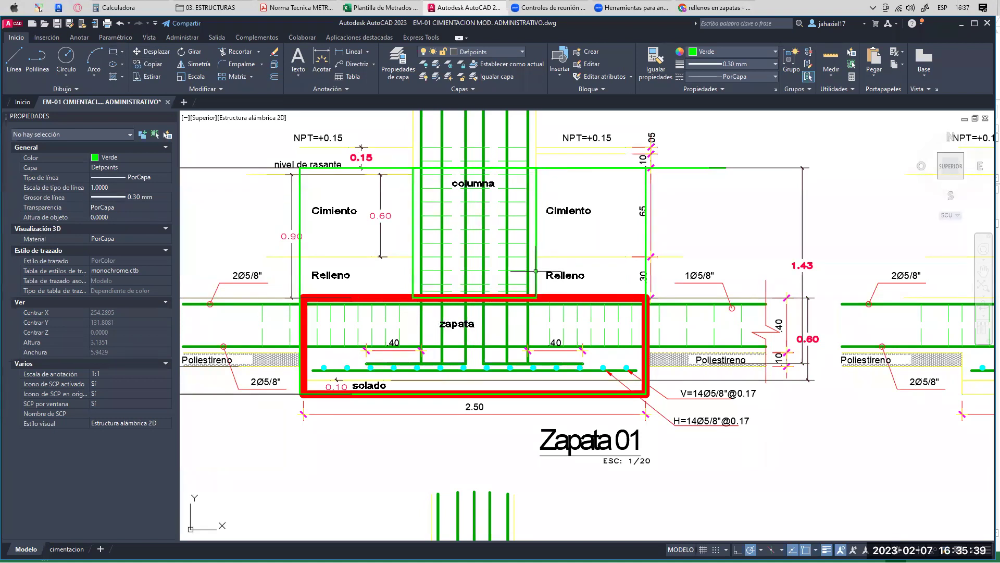
- Set the column rectangle's color to Magenta and its lineweight to 1.58 mm
left_click(537, 271)
left_click(729, 52)
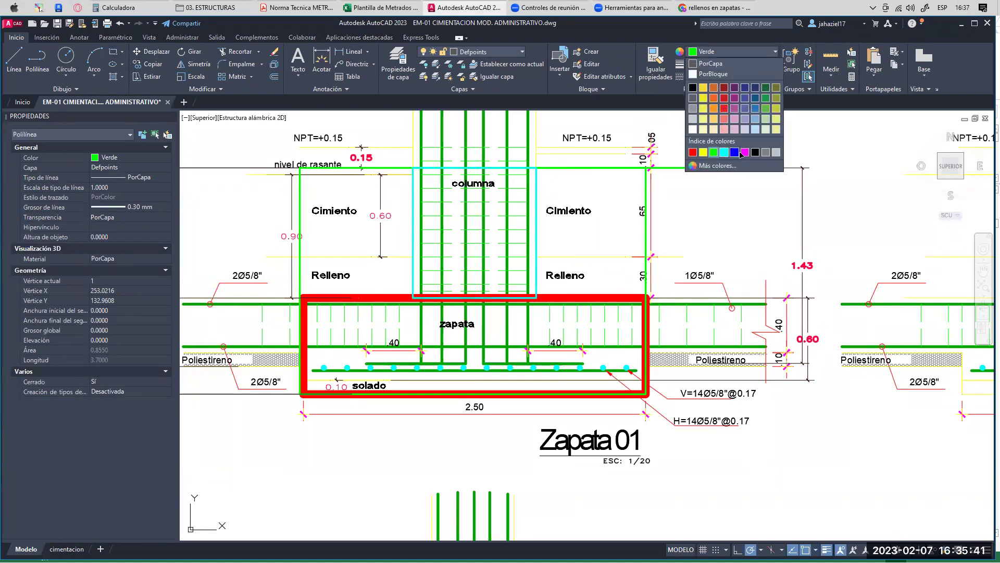
left_click(745, 153)
left_click(732, 63)
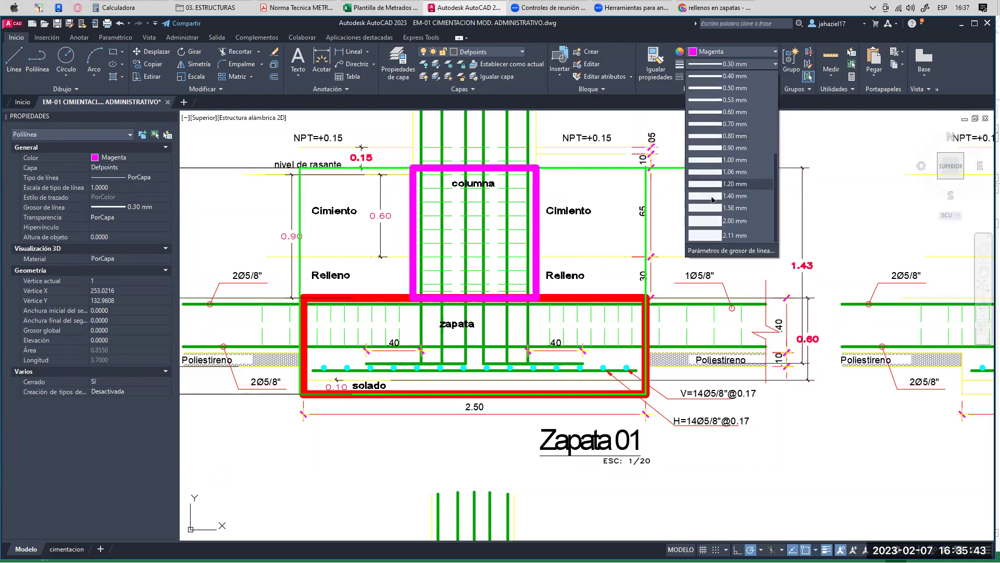
left_click(712, 207)
key("Escape")
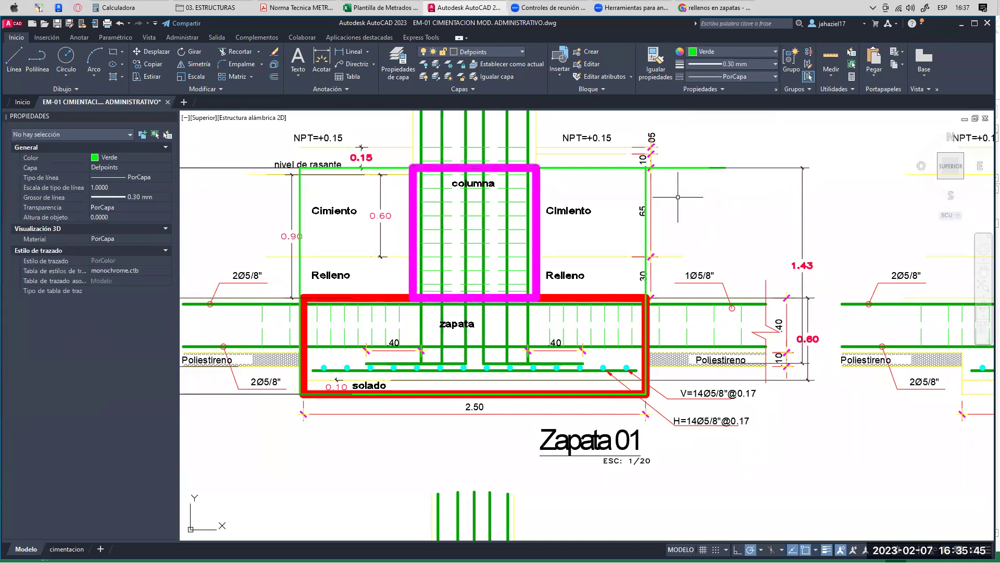
left_click(537, 205)
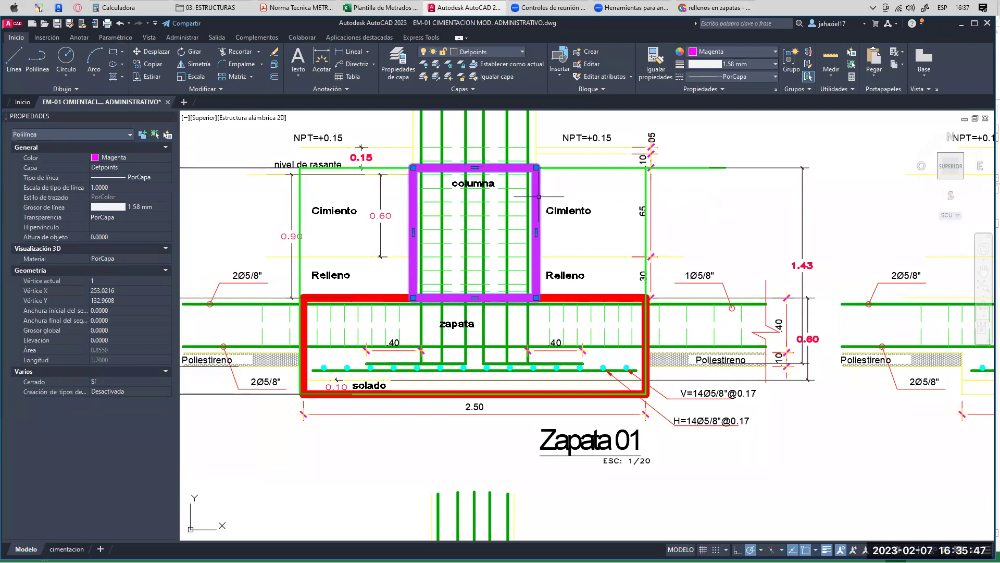
- Switch to Excel and merge and center the Largo and Ancho cells of the Volumen de Columna row
left_click(396, 7)
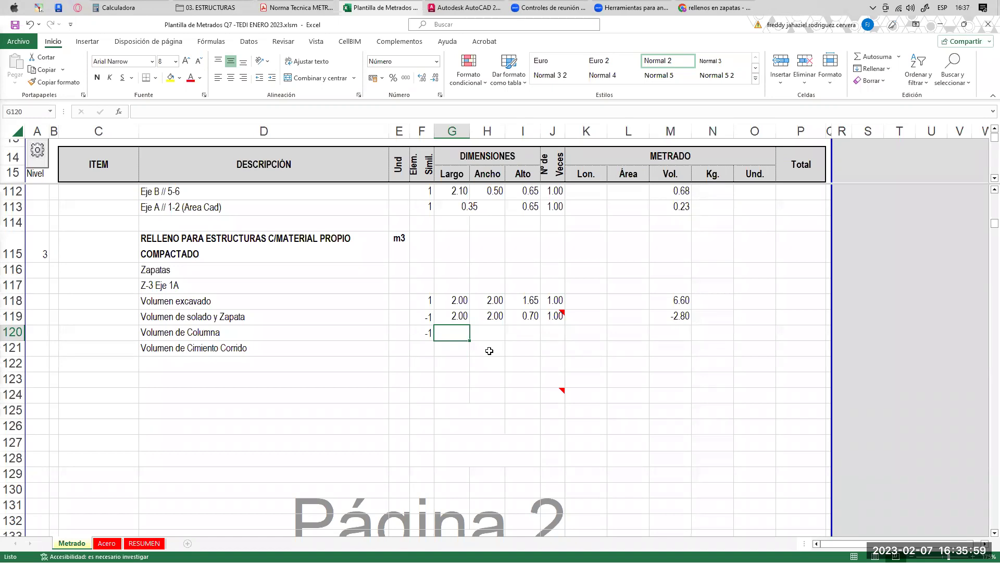
left_click_drag(459, 327, 480, 328)
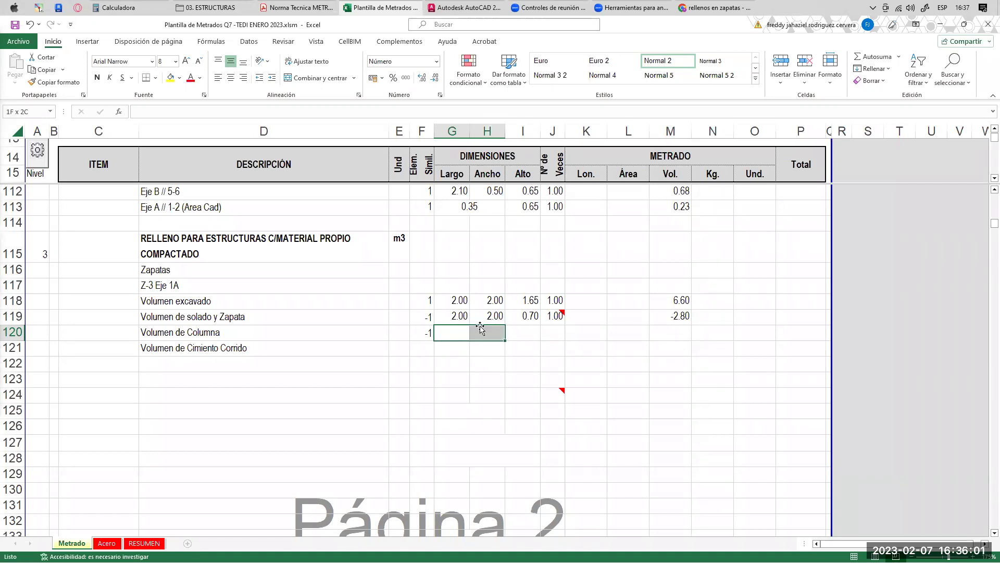
left_click(315, 78)
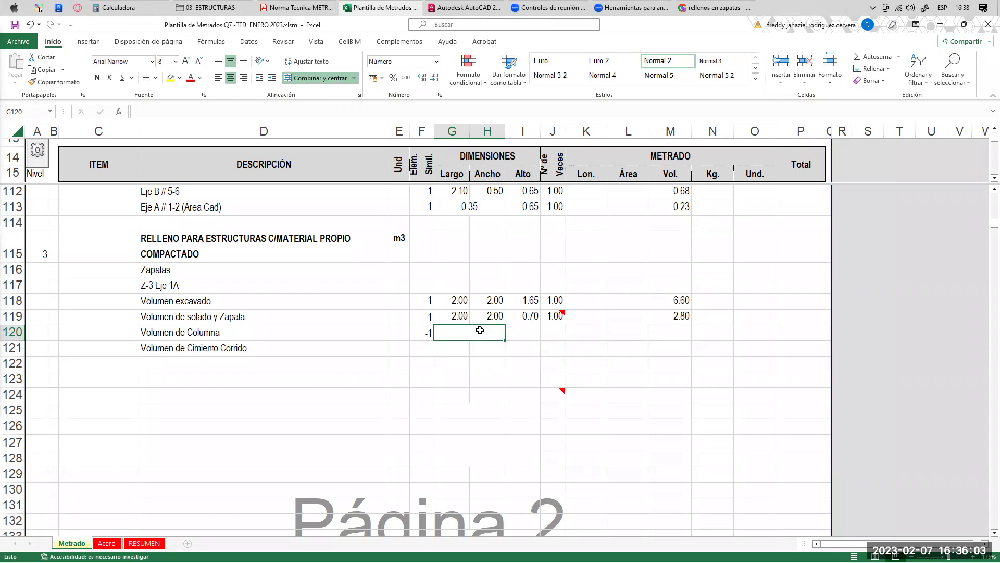
- Switch to AutoCAD and select the C-1 column outline at axes A and 1 in the foundation plan to check its area
left_click(464, 7)
scroll(445, 229, "down", 5)
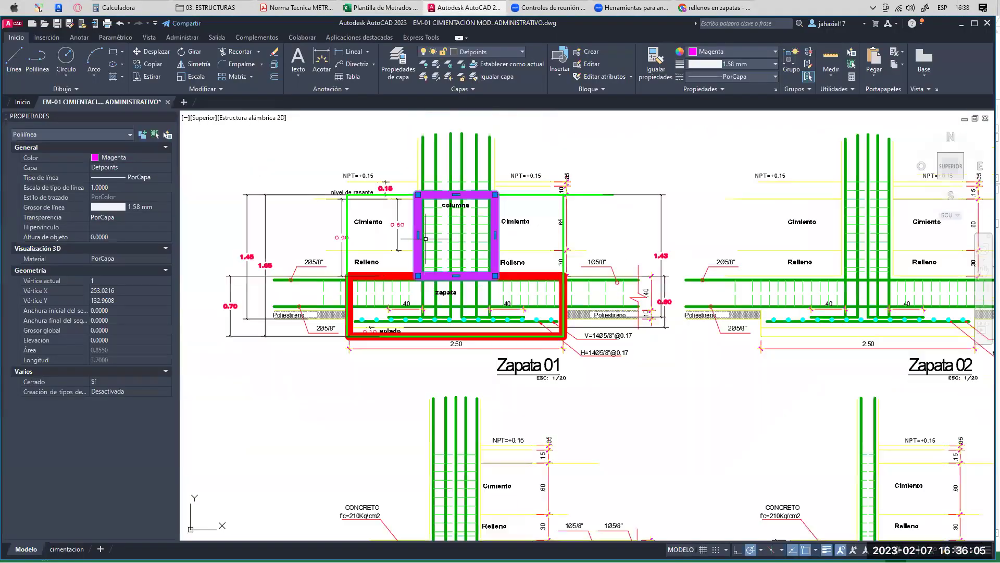
scroll(452, 222, "down", 3)
scroll(453, 222, "up", 10)
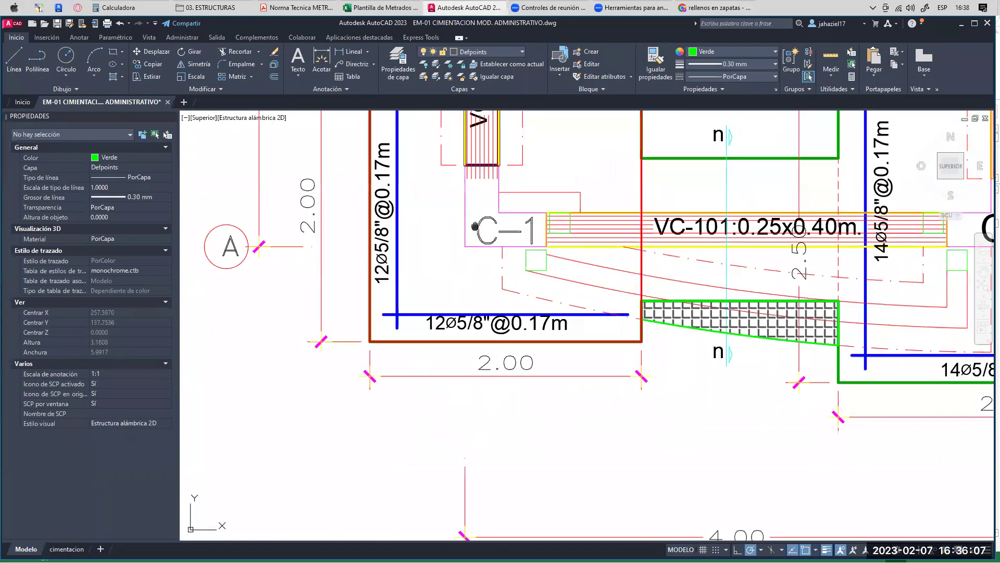
scroll(453, 222, "down", 1)
left_click(452, 221)
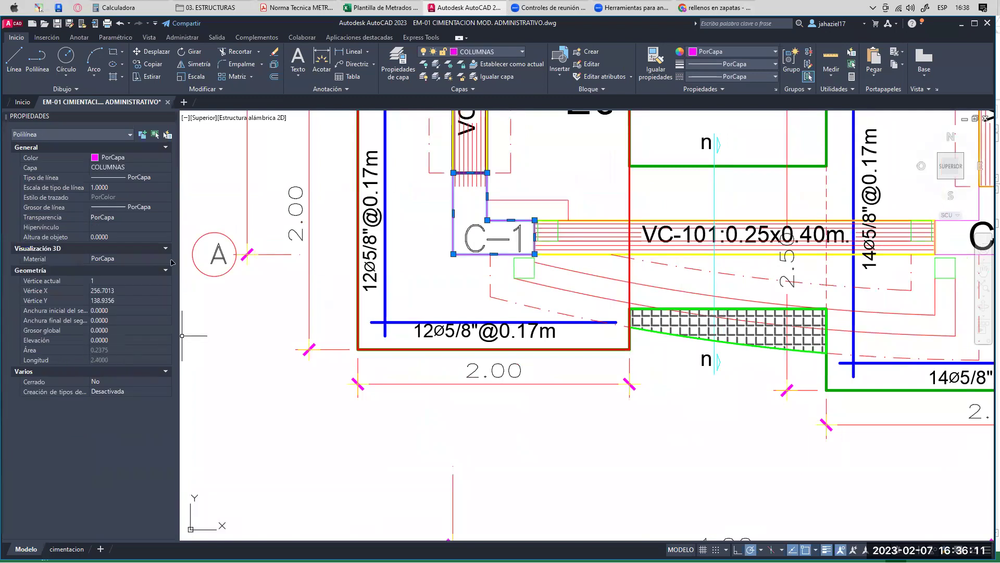
- Switch to Excel, enter 0.24 as the column area in the merged cell of the Volumen de Columna row, and select its Alto cell
left_click(383, 7)
type("0.2")
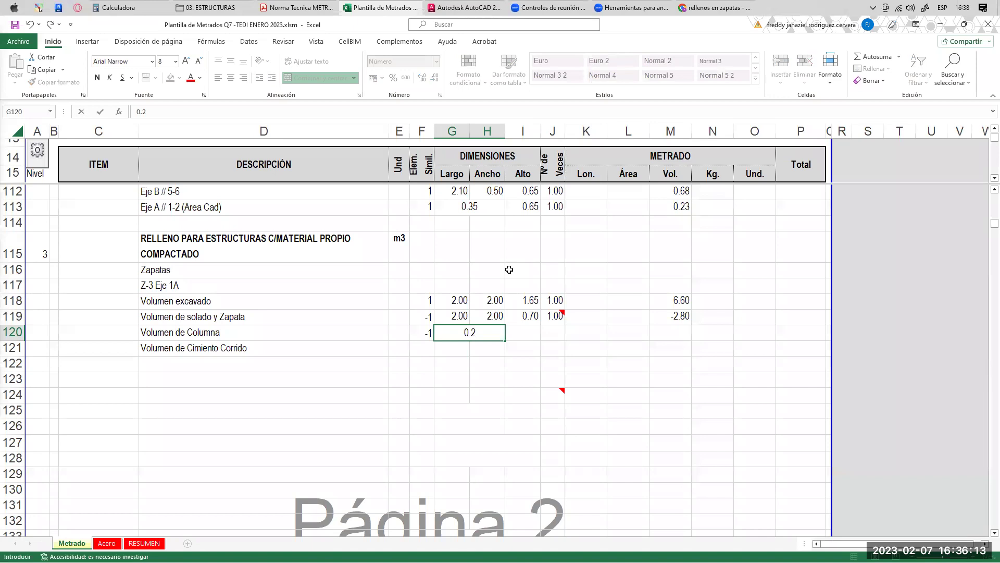
key("Return")
left_click(517, 334)
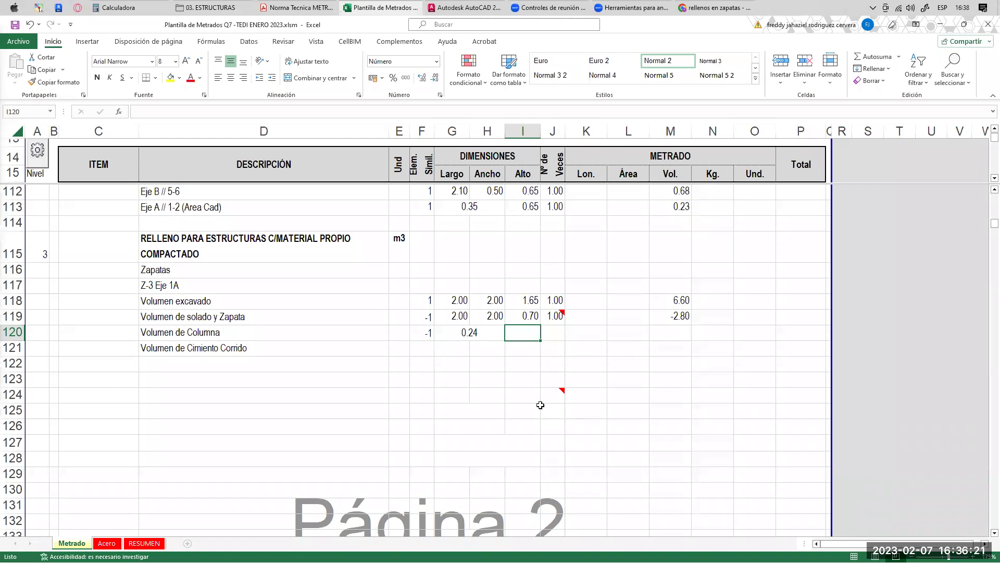
- Add a vertical linear dimension in AutoCAD for the column height between nivel de rasante and zapata in the Zapata 01 detail, and return to Excel
left_click(451, 8)
scroll(458, 412, "down", 3)
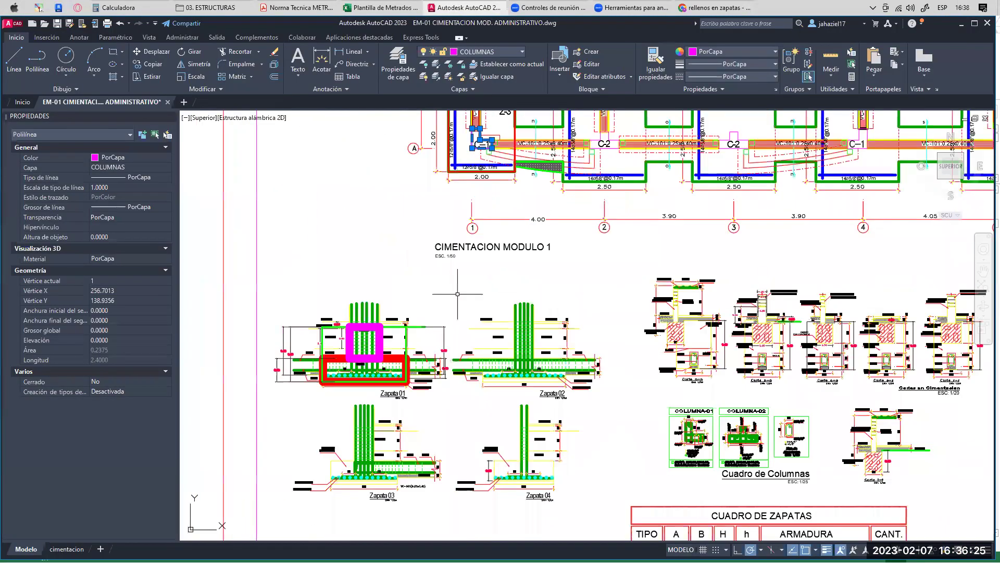
scroll(375, 292, "up", 5)
left_click(354, 52)
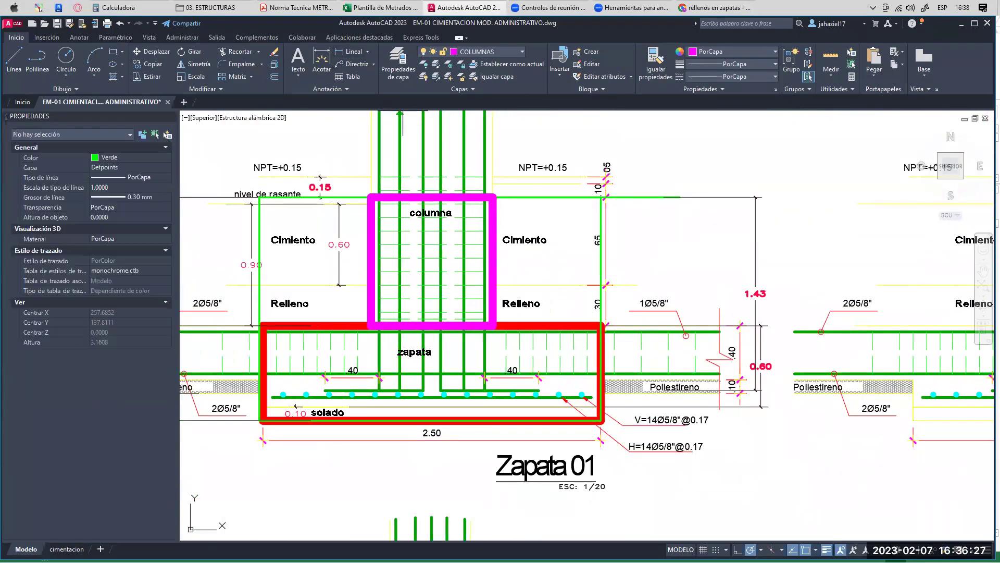
scroll(448, 175, "up", 2)
scroll(479, 165, "up", 4)
left_click(479, 165)
scroll(479, 165, "down", 4)
scroll(479, 163, "down", 3)
scroll(492, 156, "up", 4)
left_click(492, 291)
scroll(492, 291, "down", 4)
scroll(463, 269, "up", 3)
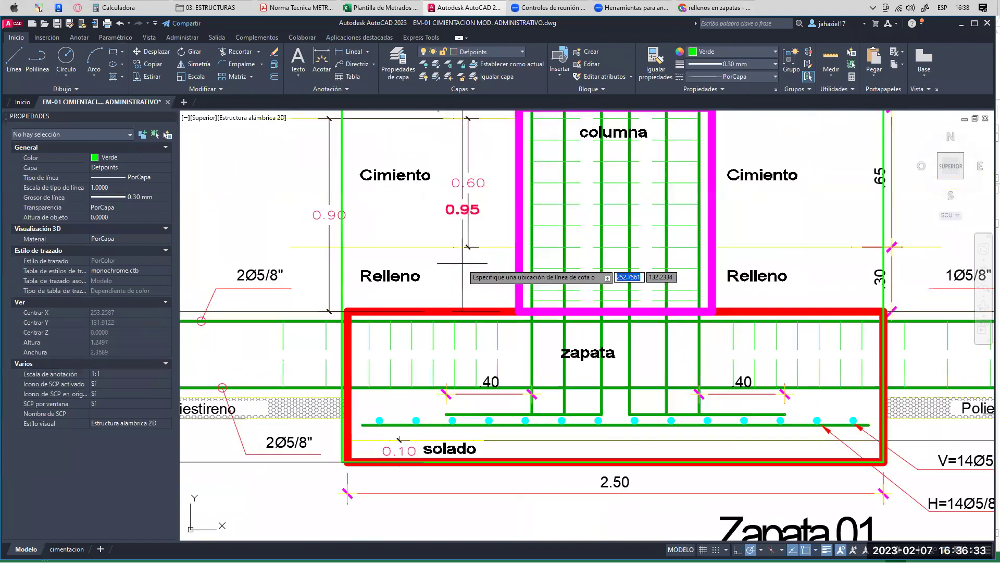
left_click(395, 8)
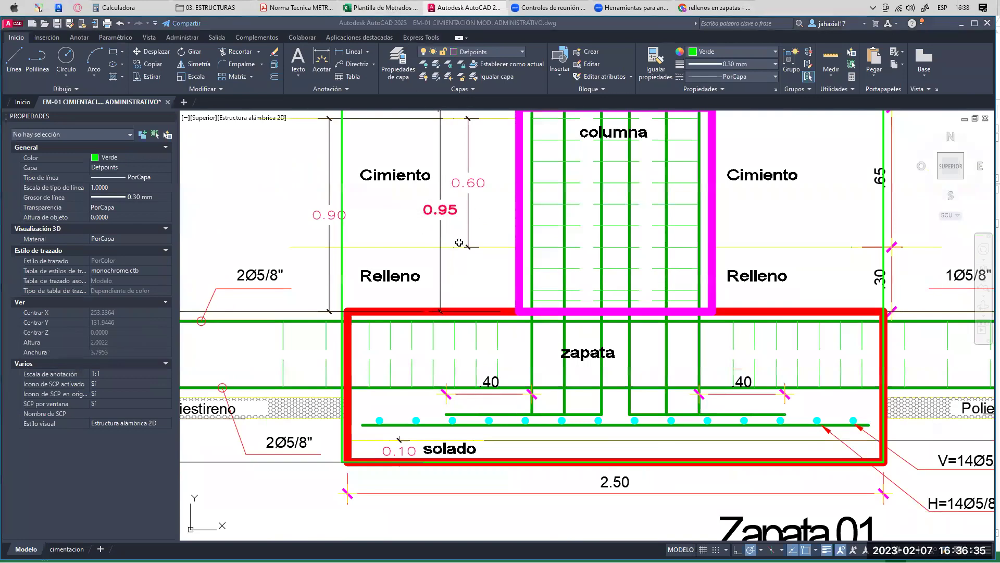
- In the Excel sheet, complete the Volumen de Columna row with Alto 0.95, Nº de Veces 1 and the volume formula from the row above
type("0.95")
key("Return")
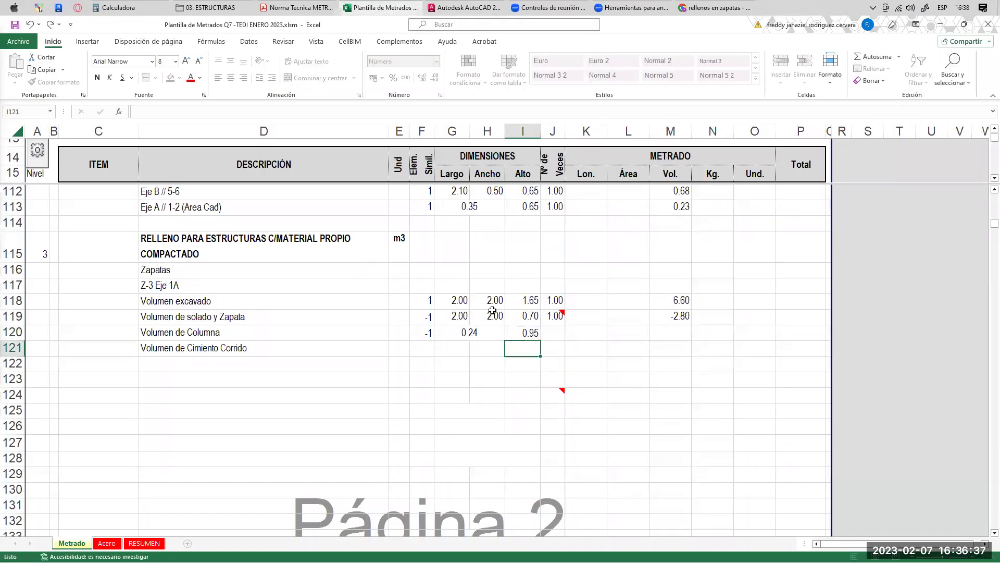
key("Up")
key("Right")
type("1")
key("Right")
key("Right")
key("Right")
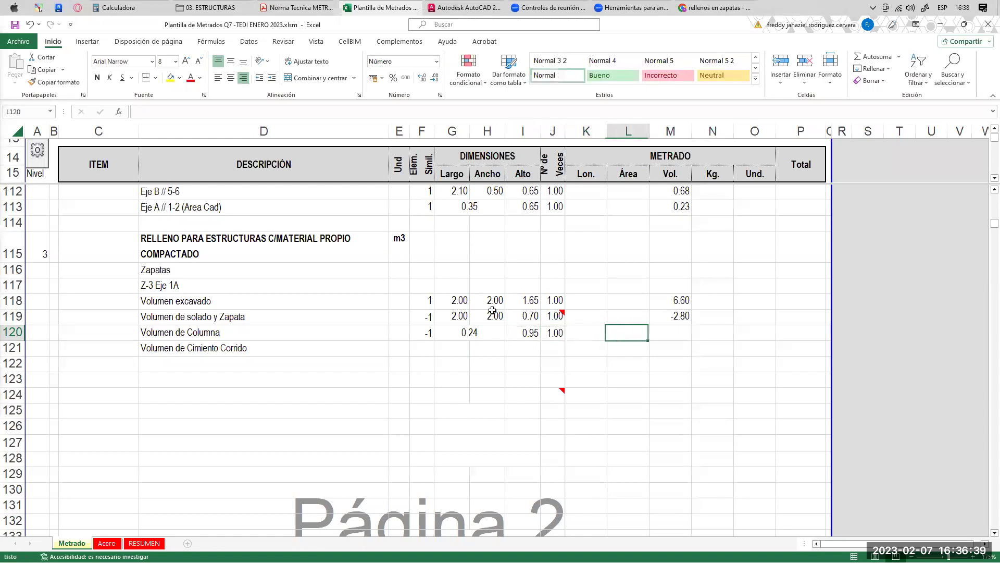
key("ctrl+d")
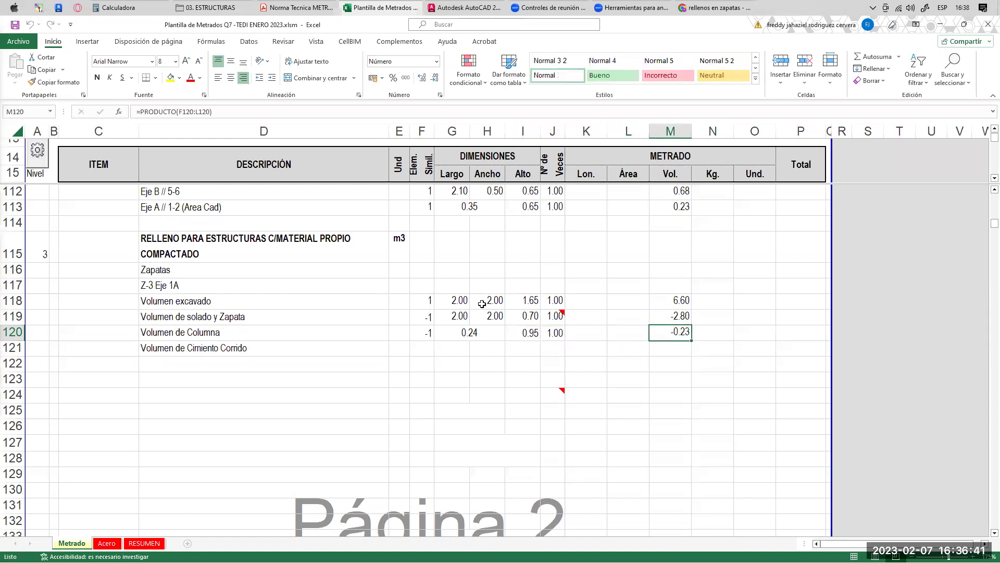
- Set the element count of the Volumen de Cimiento Corrido row to -1
scroll(482, 304, "down", 1)
left_click(335, 300)
left_click(429, 302)
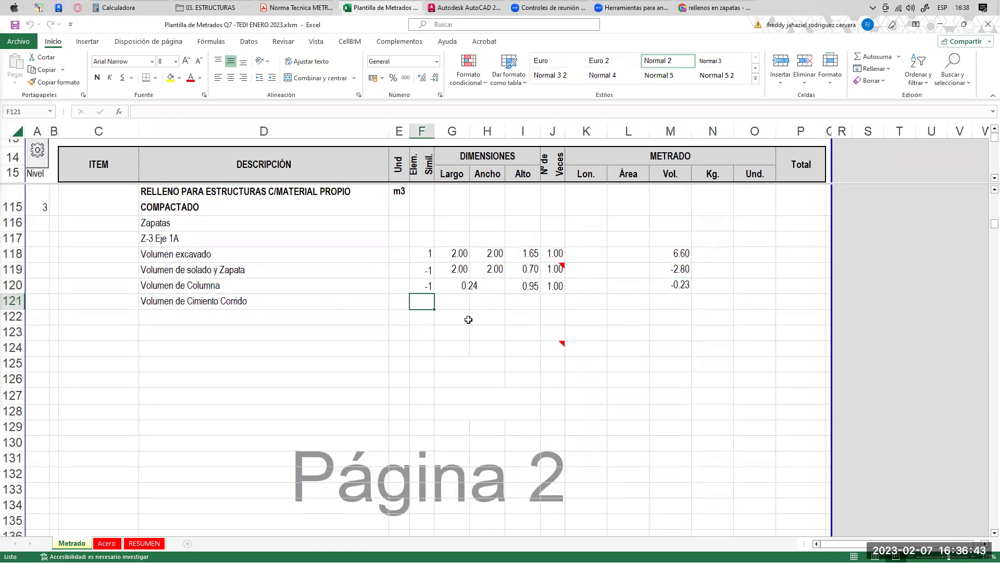
type("-1")
key("Right")
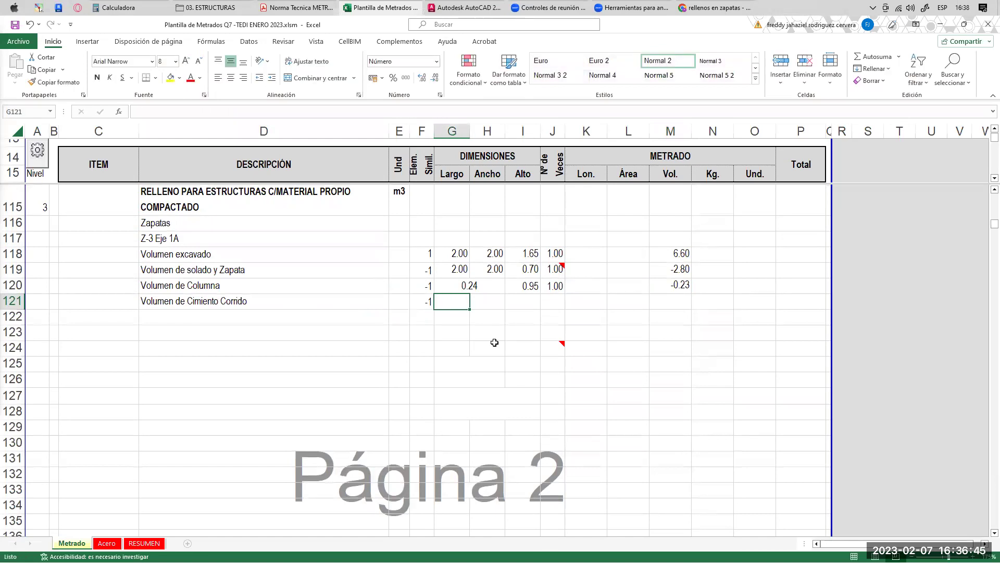
- Switch to AutoCAD and draw a rectangle over each Cimiento area on both sides of the column in the Zapata 01 section
left_click(446, 8)
scroll(419, 323, "down", 2)
mouse_move(443, 290)
middle_mouse_down()
mouse_move(471, 288)
mouse_move(441, 247)
middle_mouse_up()
scroll(474, 210, "up", 2)
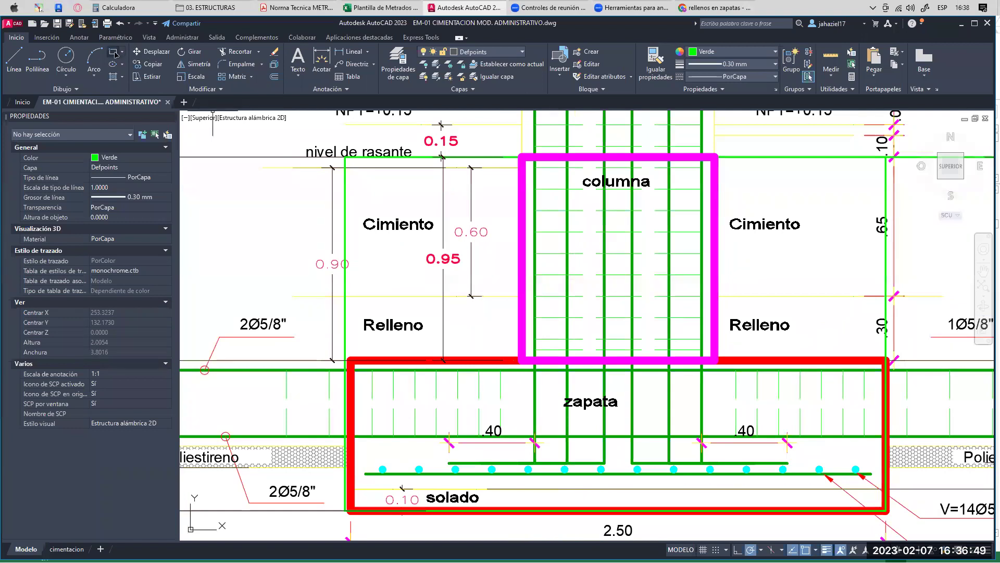
left_click(522, 296)
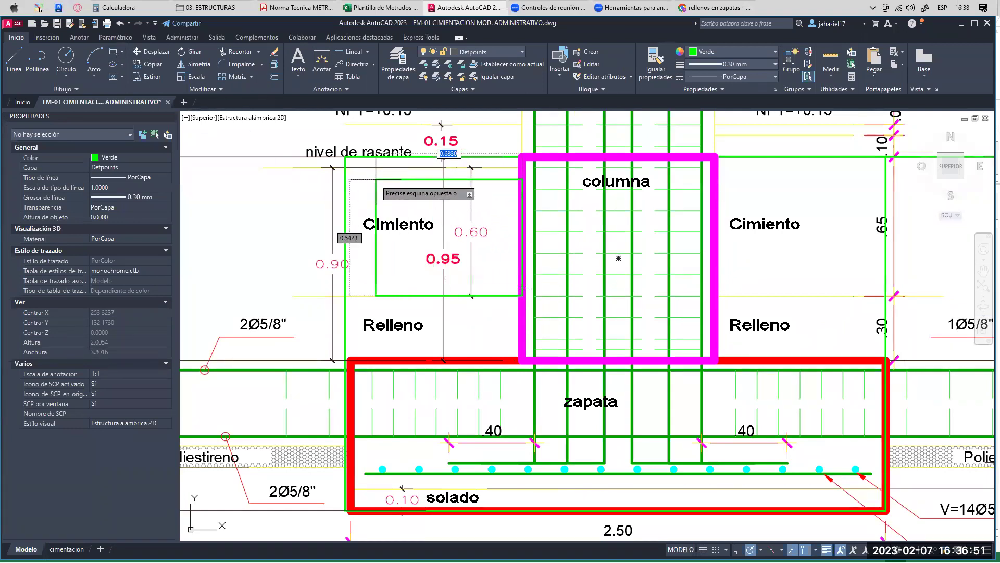
left_click(345, 157)
key("space")
middle_click_drag(585, 290, 400, 260)
left_click(529, 267)
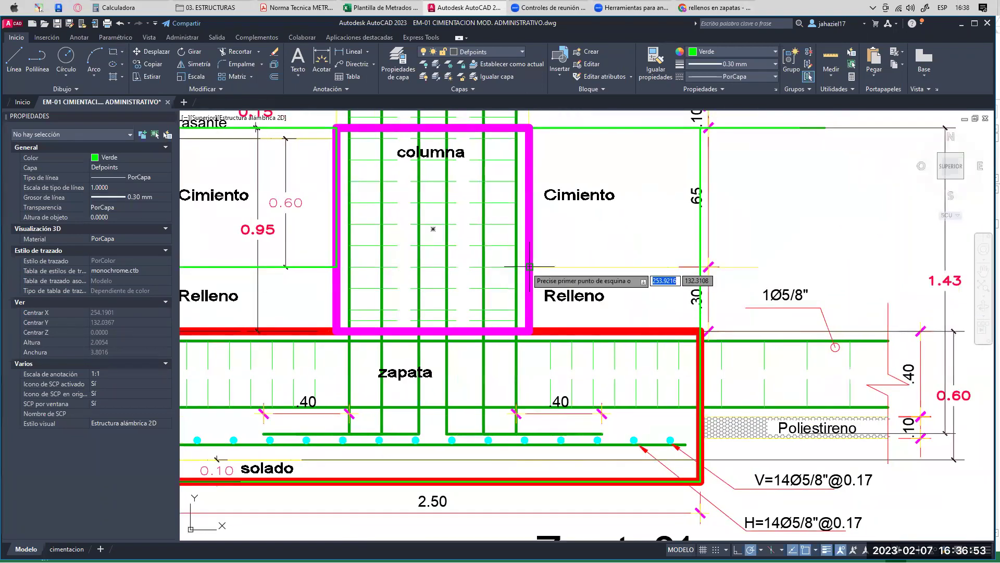
left_click(701, 127)
scroll(648, 192, "down", 2)
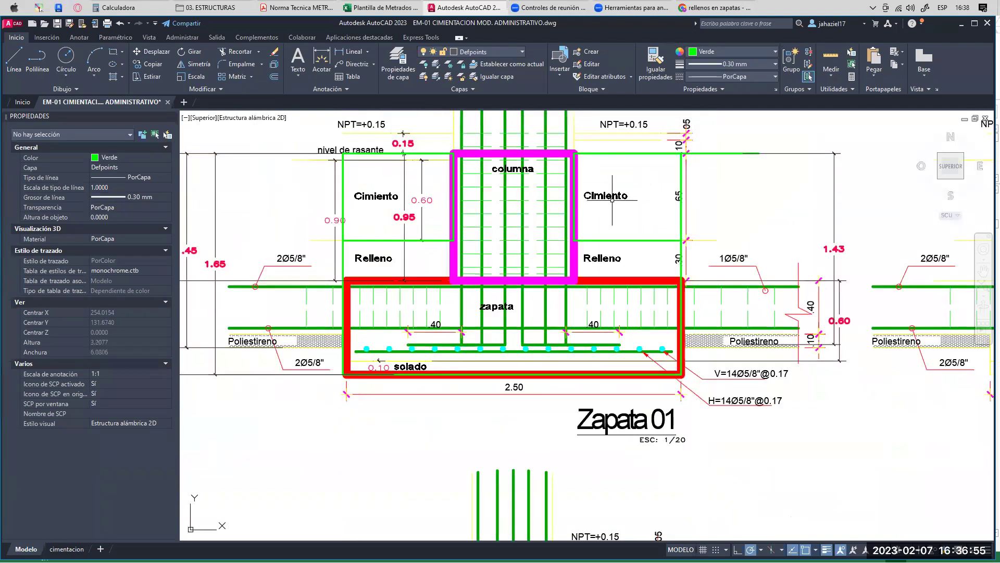
- Change both Cimiento rectangles to blue (Azul) with a 1.40 mm lineweight
left_click(625, 241)
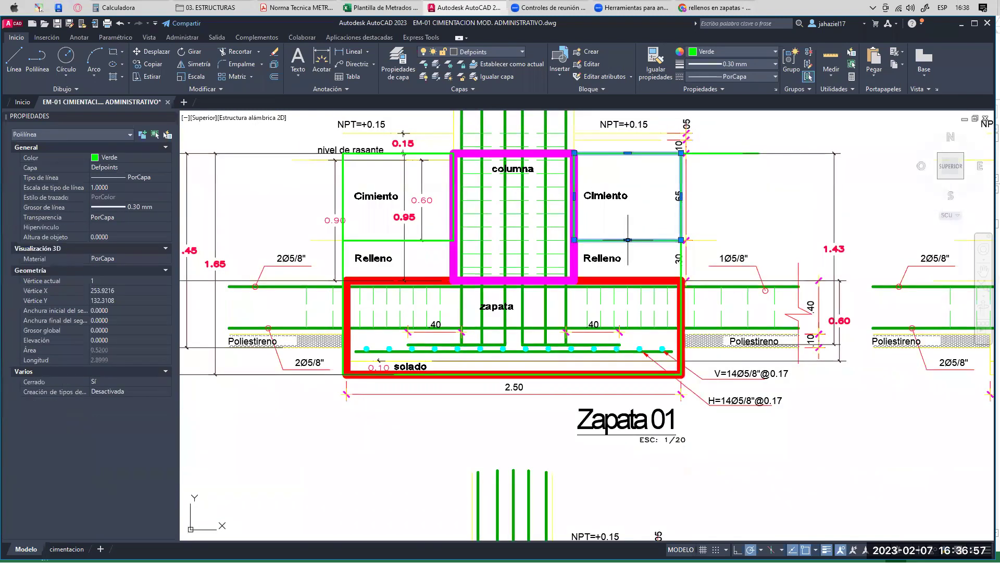
left_click(415, 240)
left_click(709, 52)
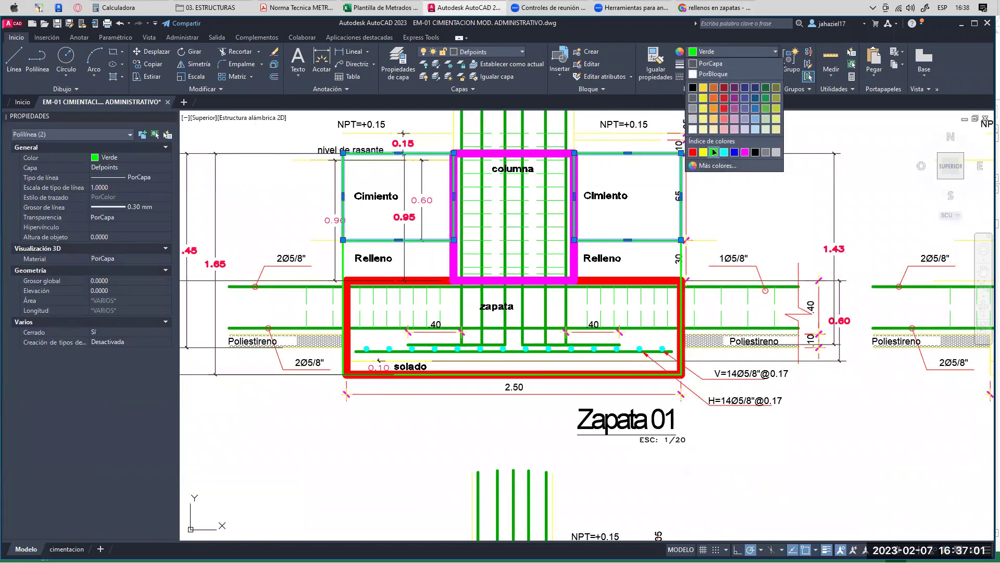
left_click(729, 153)
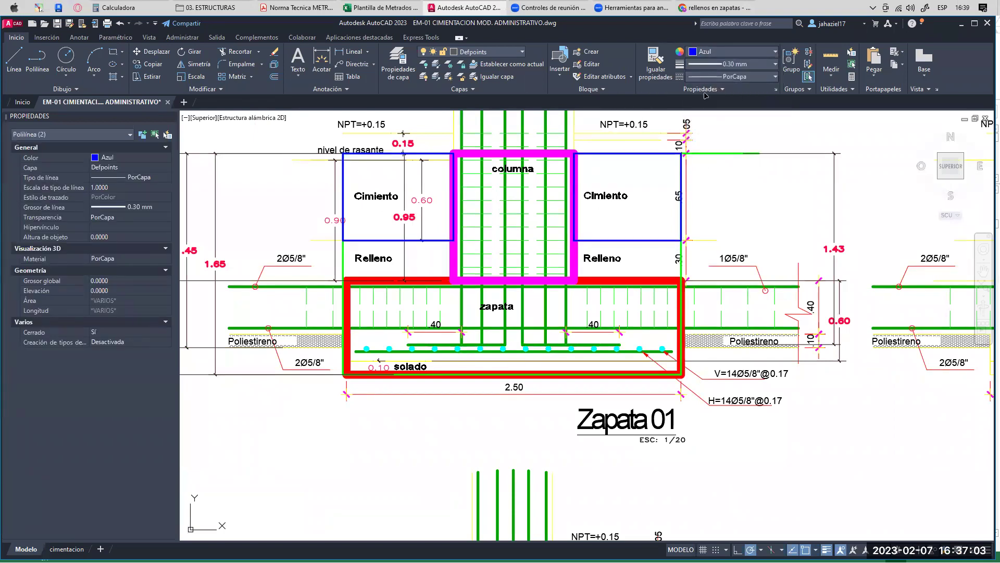
left_click(732, 63)
left_click(730, 183)
key("Escape")
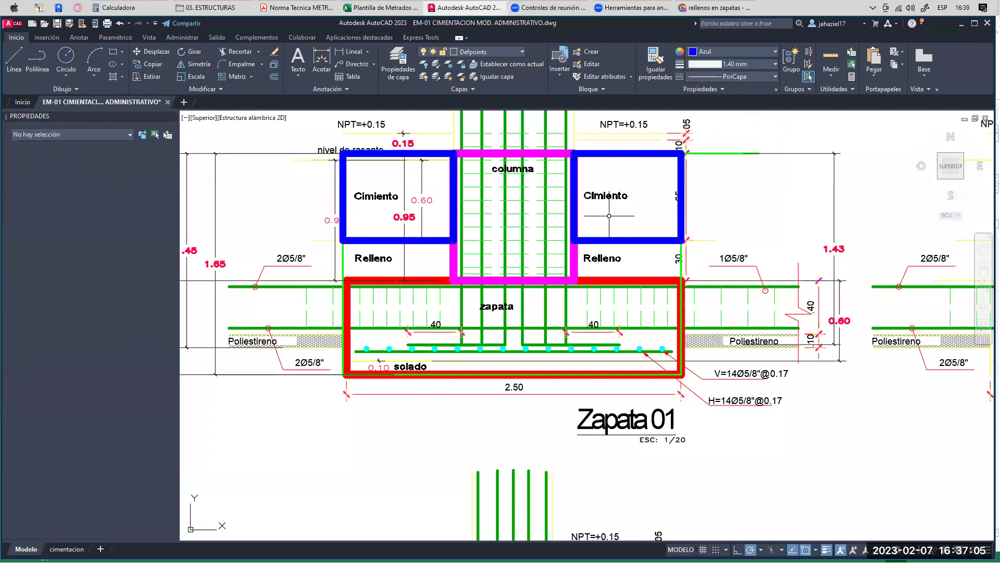
left_click(622, 240)
left_click(416, 240)
scroll(496, 293, "down", 1)
scroll(496, 294, "up", 1)
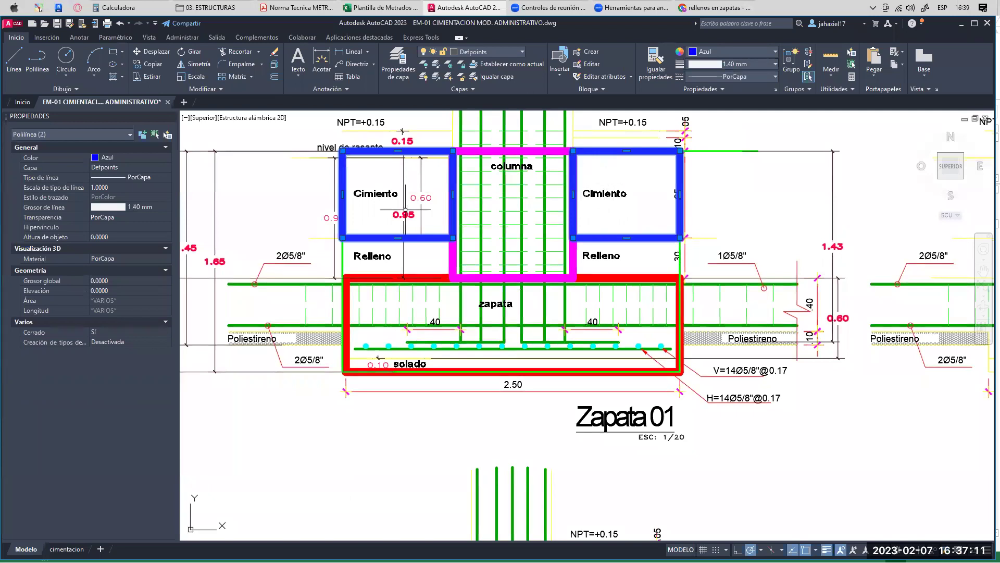
- In the foundation plan, draw a rectangle over the strip foundation around the vertical VC-101 beam inside footing Z-3, up to the footing edge
scroll(610, 339, "down", 2)
middle_click_drag(609, 339, 568, 448)
scroll(643, 212, "up", 4)
key("Escape")
middle_click_drag(642, 212, 574, 257)
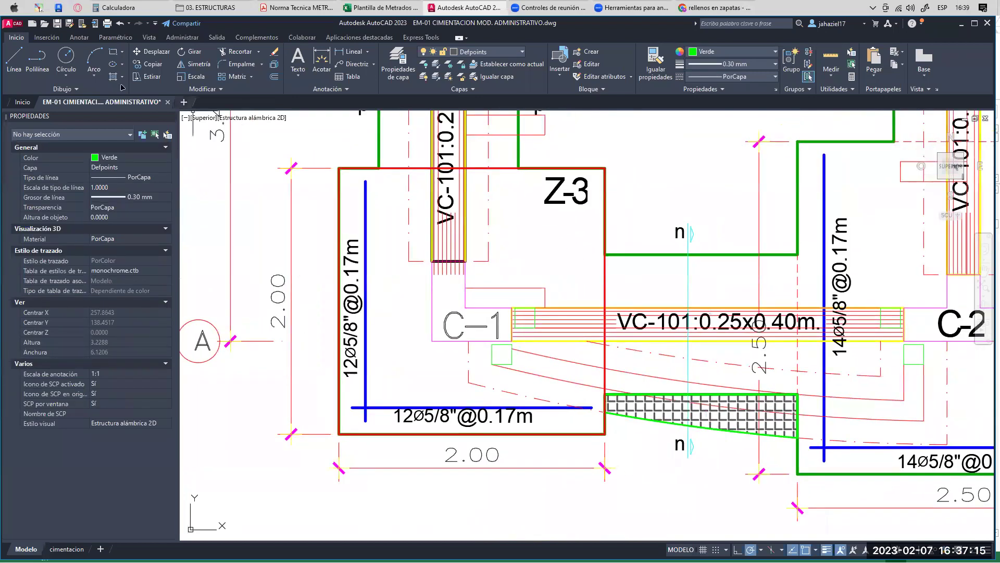
left_click(113, 51)
left_click(409, 261)
left_click(489, 167)
- Trace the straight edges of the strip foundation below column C-1 with polylines, ending at footing Z-3's vertical edge
middle_click_drag(511, 346, 494, 250)
left_click(37, 56)
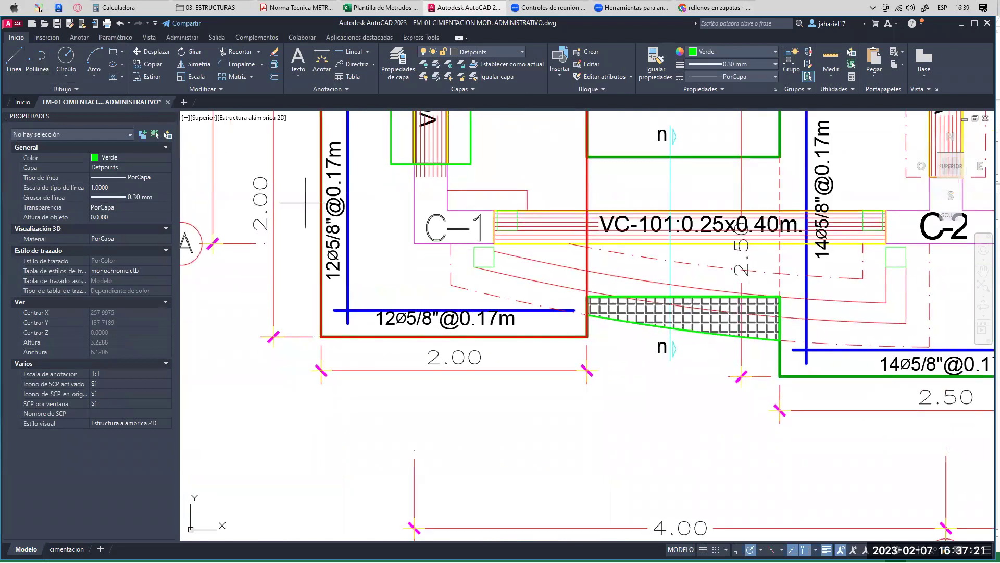
left_click(451, 285)
left_click(451, 244)
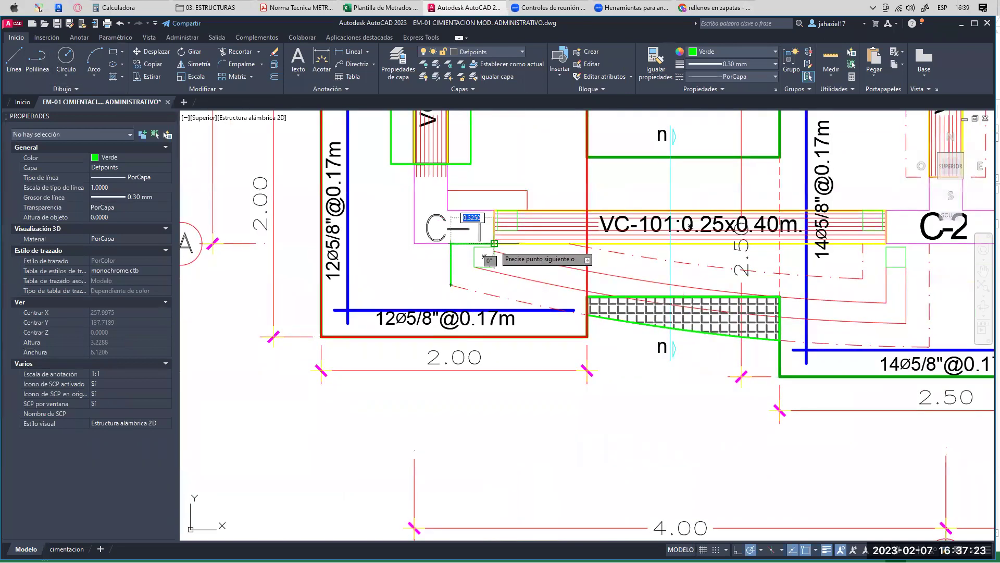
scroll(588, 258, "up", 2)
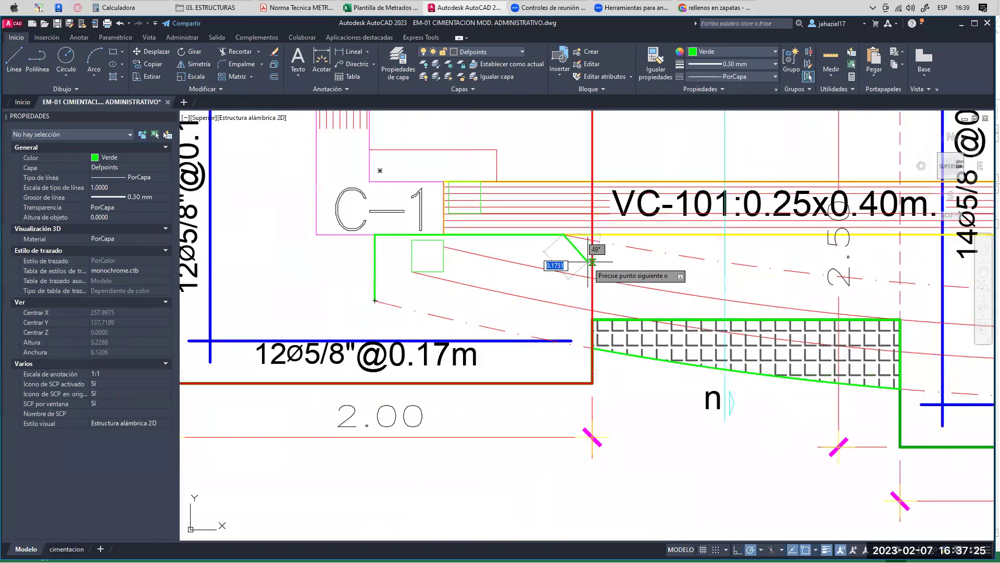
left_click(591, 246)
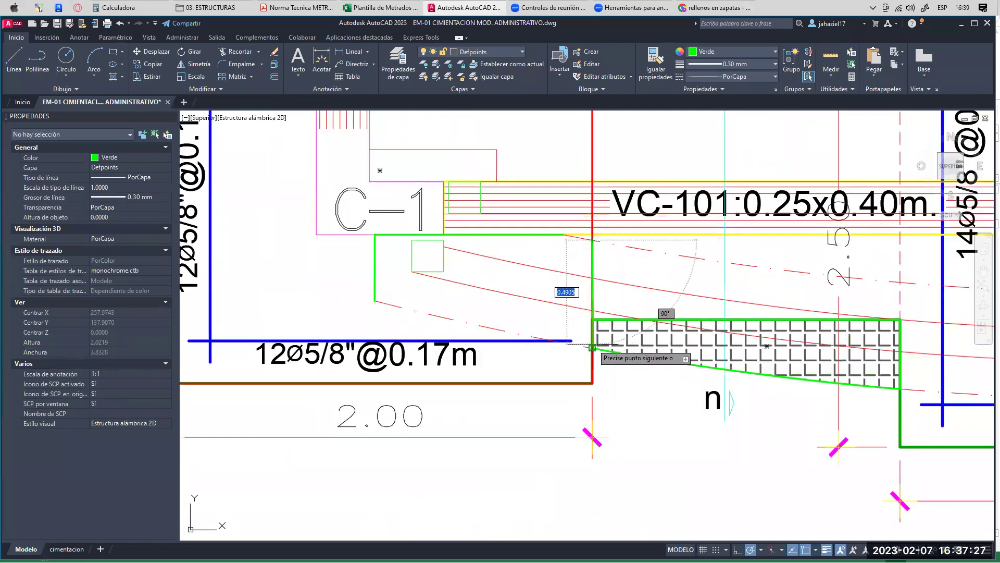
scroll(592, 349, "up", 4)
left_click(592, 348)
scroll(610, 298, "down", 4)
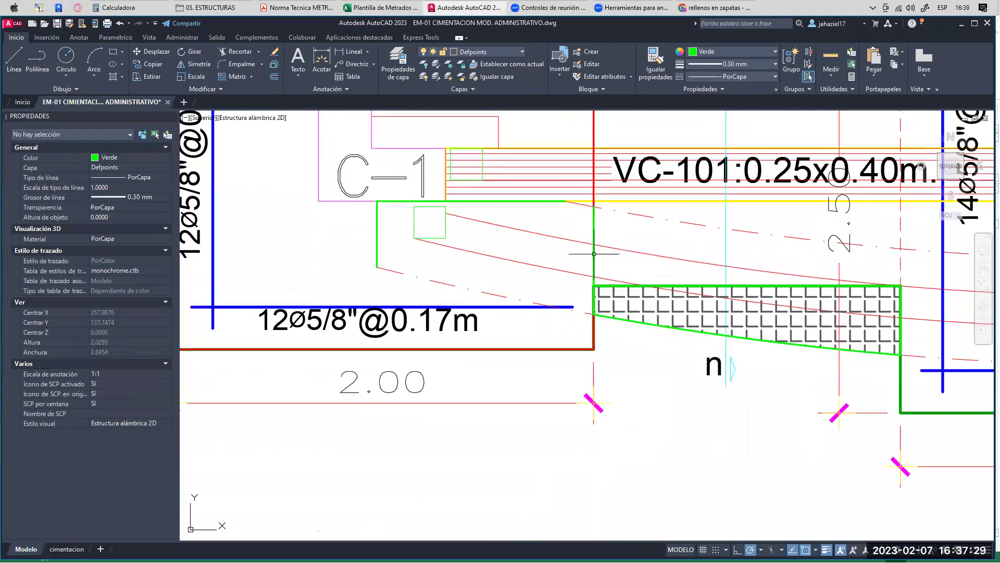
- Draw arcs along the upper and lower curved edges of the strip foundation below C-1, up to the edge of footing Z-3
left_click(94, 58)
scroll(552, 206, "up", 4)
left_click(575, 203)
key("Escape")
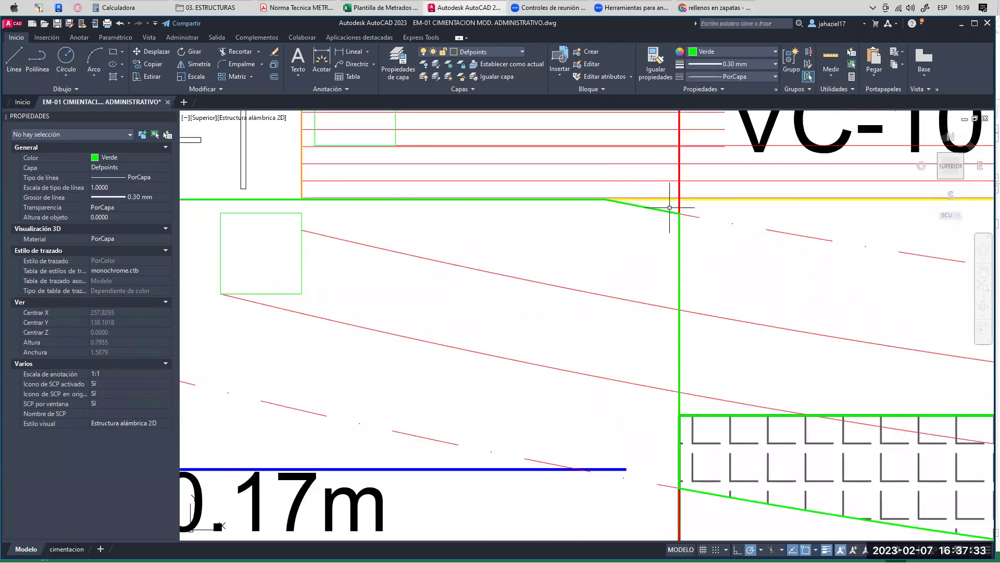
scroll(418, 253, "down", 2)
key("space")
left_click(456, 246)
middle_click_drag(663, 297, 642, 259)
left_click(620, 251)
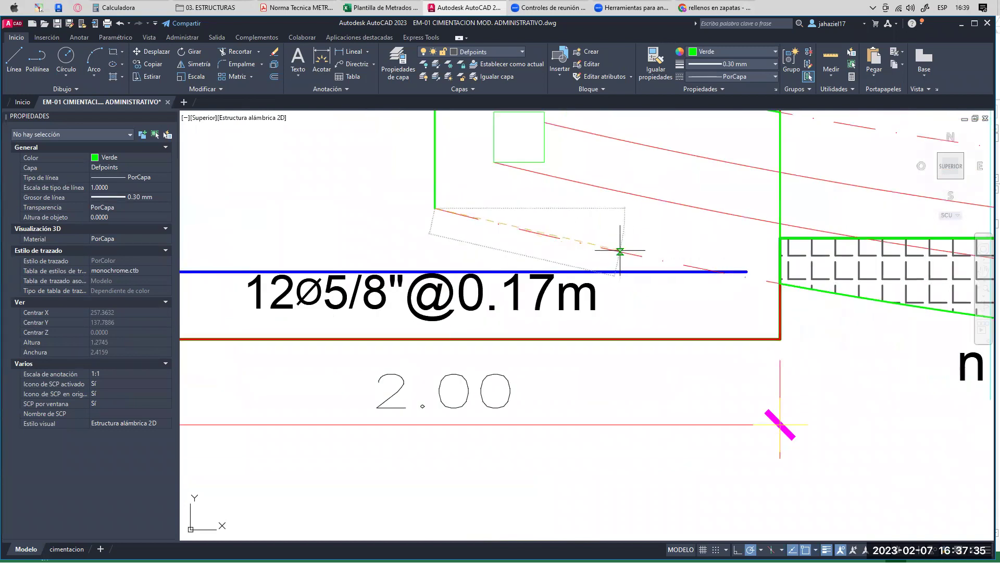
left_click(781, 282)
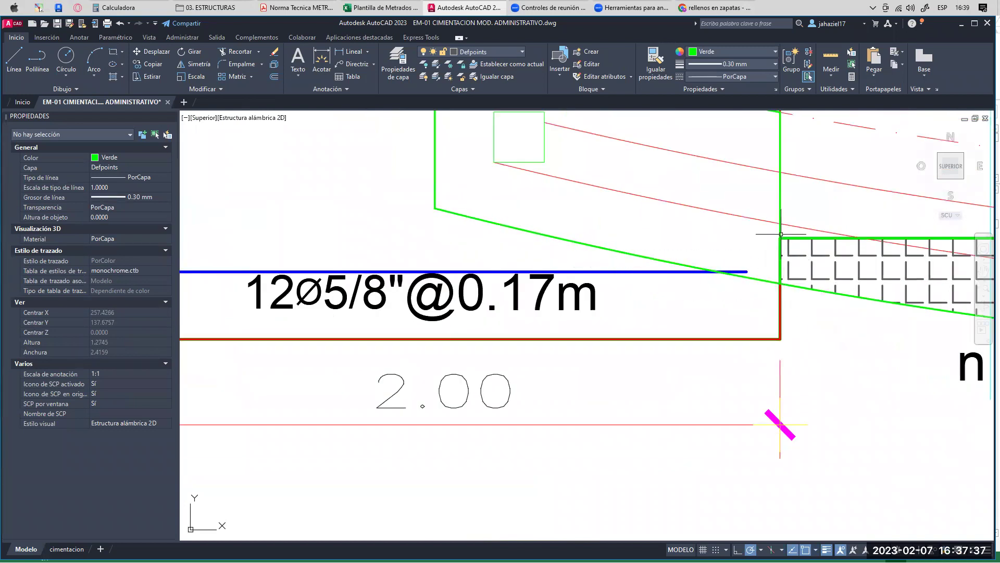
- Join the two polylines and two arcs below C-1 into one closed outline with the UNIR command
left_click(780, 231)
left_click(664, 260)
scroll(521, 256, "down", 2)
middle_click_drag(521, 257, 513, 280)
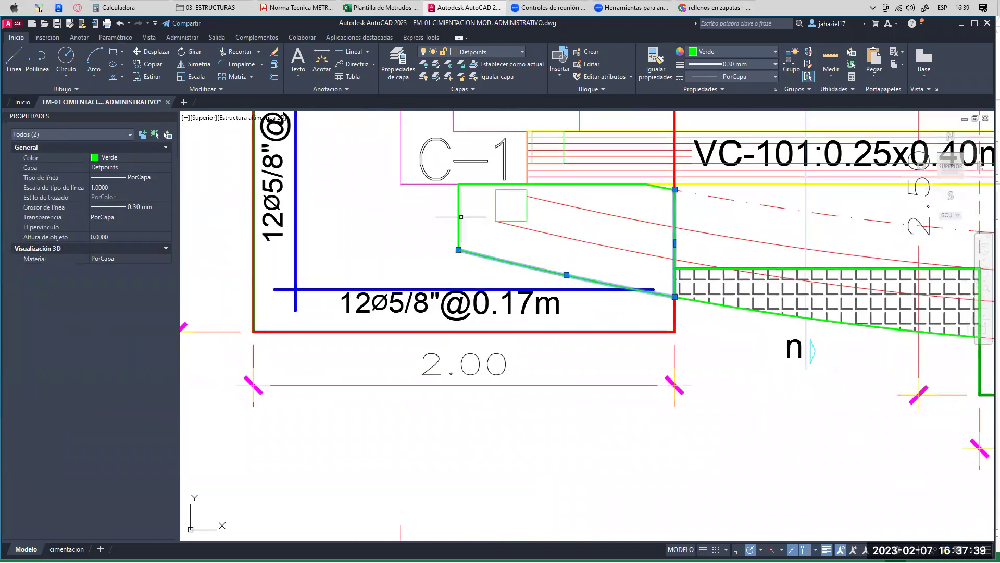
left_click(459, 216)
left_click(664, 186)
type("u")
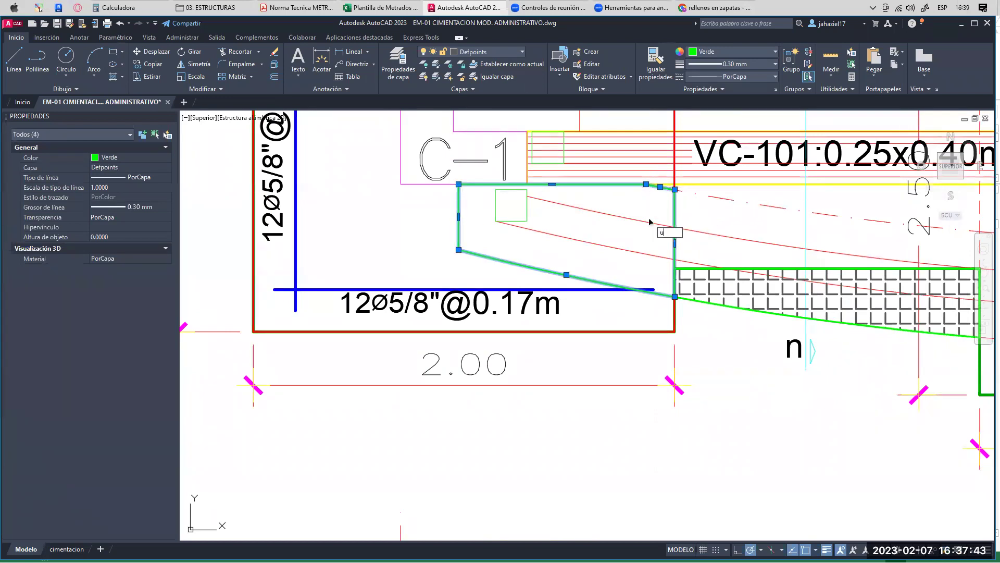
type("nir")
key("Return")
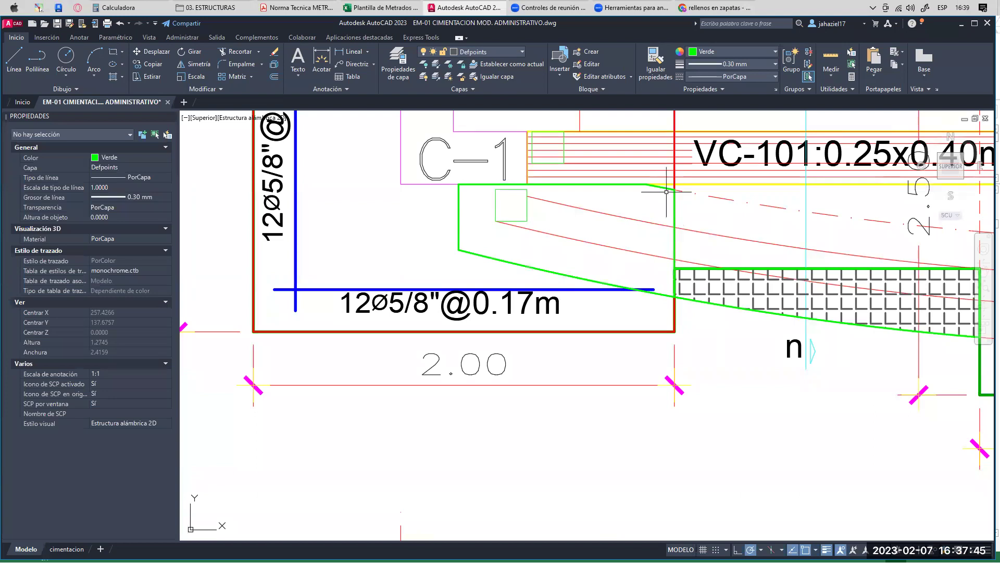
- Examine the joined outline below C-1 and the rectangle around the vertical VC-101 beam in their properties
left_click(645, 184)
middle_click_drag(645, 181, 609, 354)
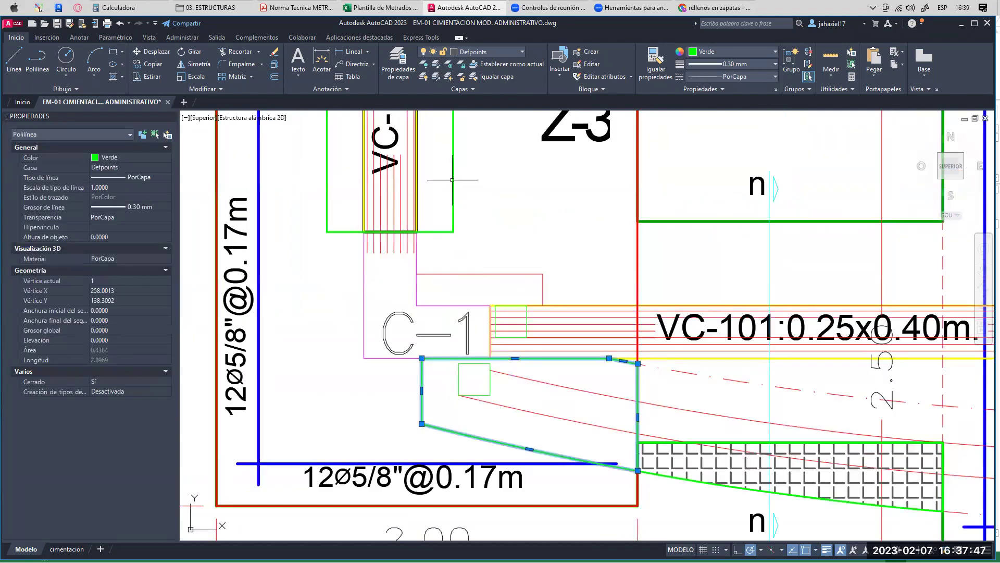
left_click(452, 181)
scroll(476, 200, "down", 3)
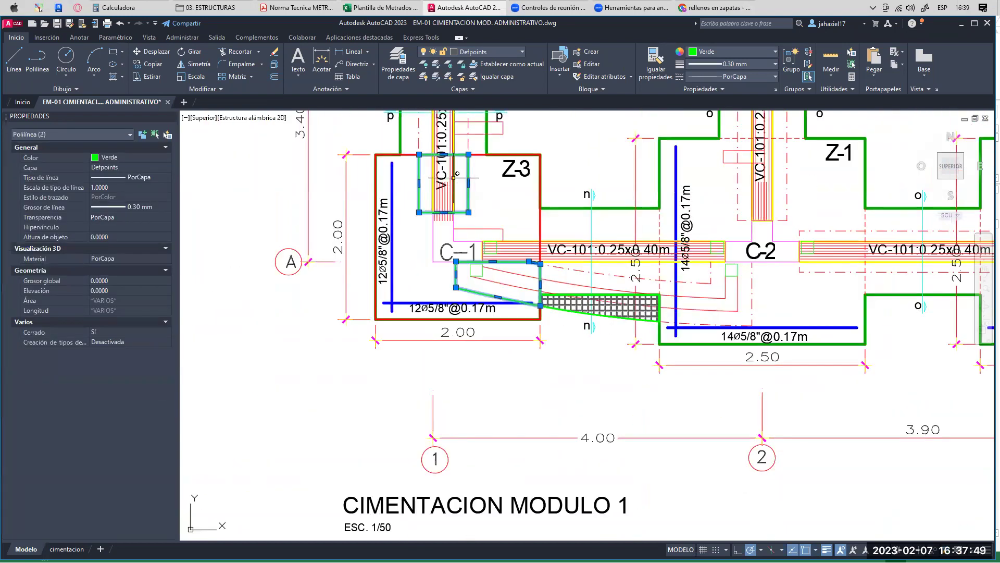
scroll(455, 177, "up", 2)
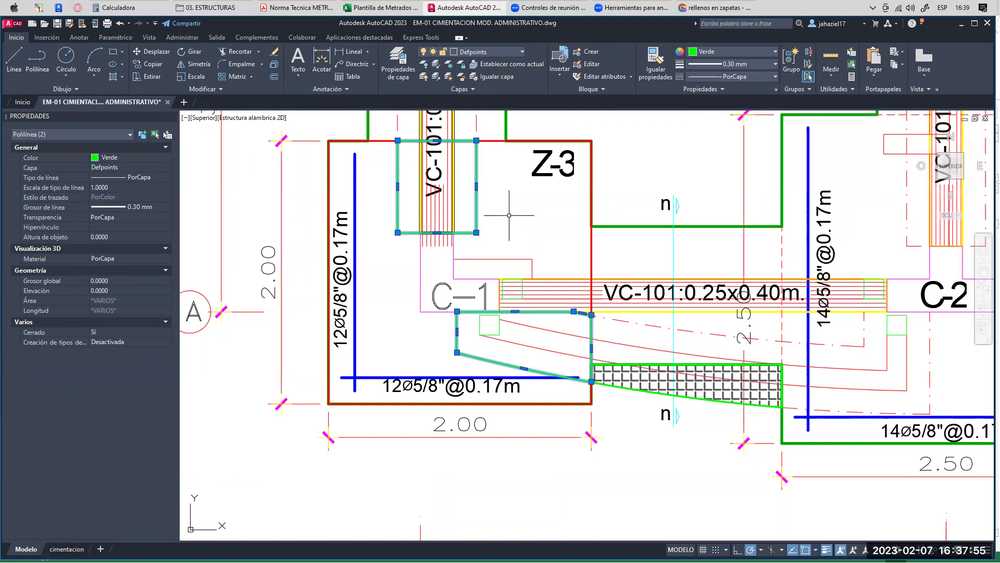
key("Escape")
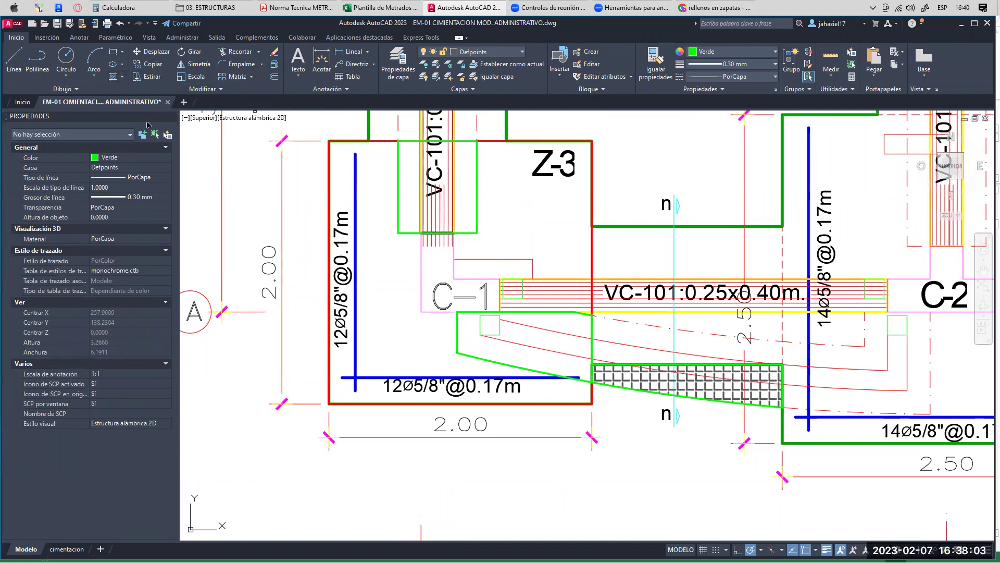
- Hatch both strip foundation outlines inside Z-3 as one ANGLE-pattern hatch and select it to read its accumulated area
left_click(113, 76)
left_click(76, 52)
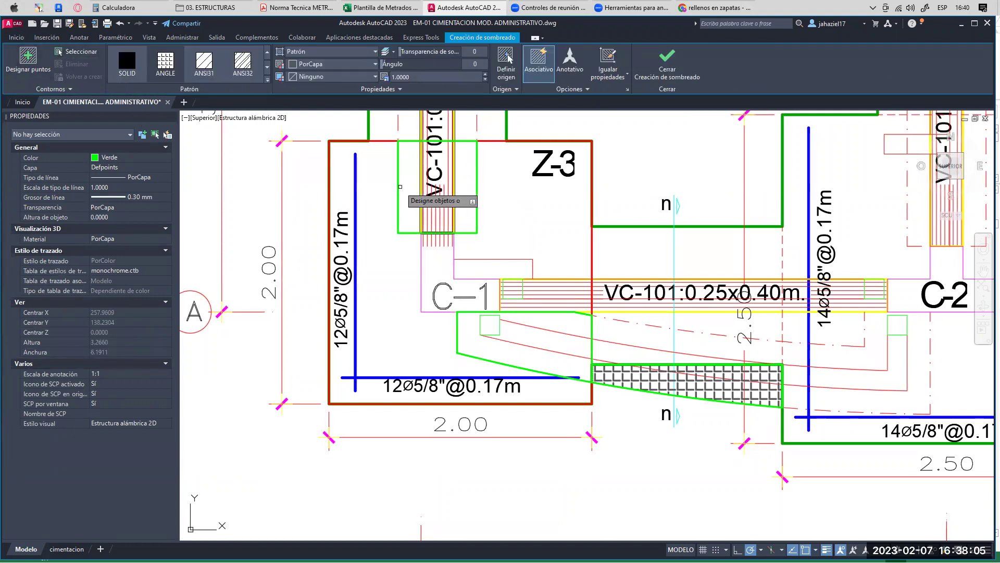
left_click(399, 194)
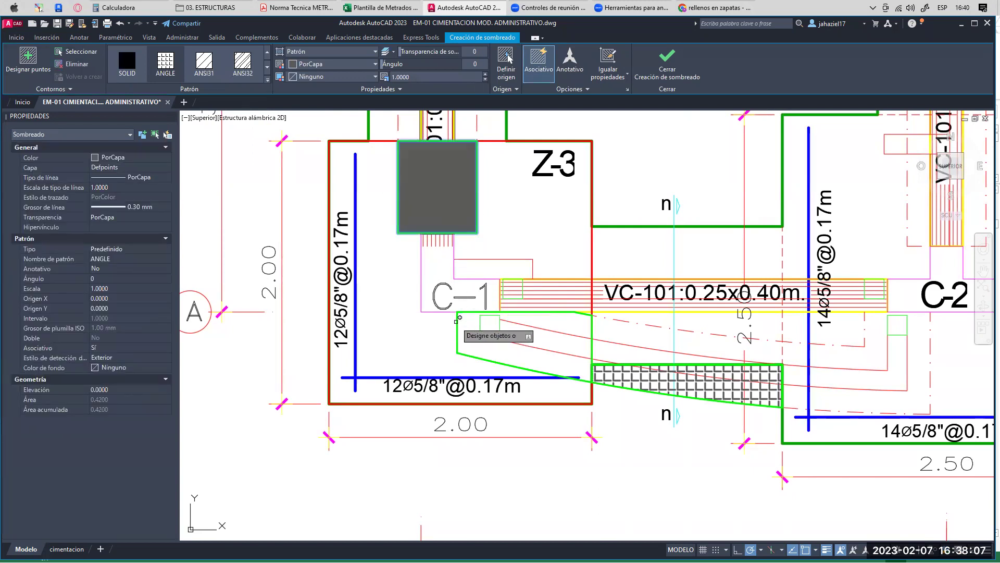
left_click(458, 317)
key("Return")
left_click(452, 196)
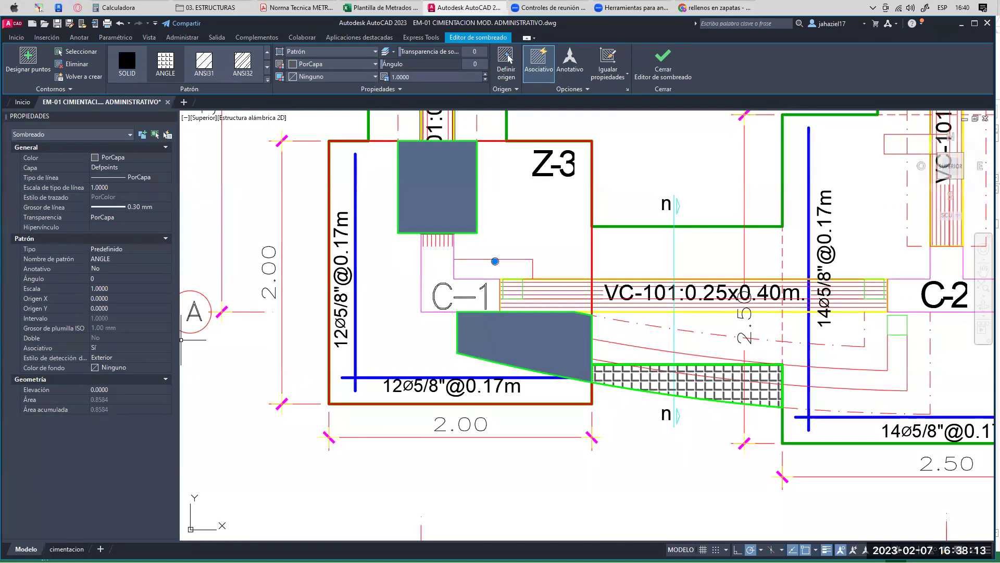
- Switch to Excel and merge the Largo and Ancho cells G121:H121 of the Volumen de Cimiento Corrido row
left_click(383, 8)
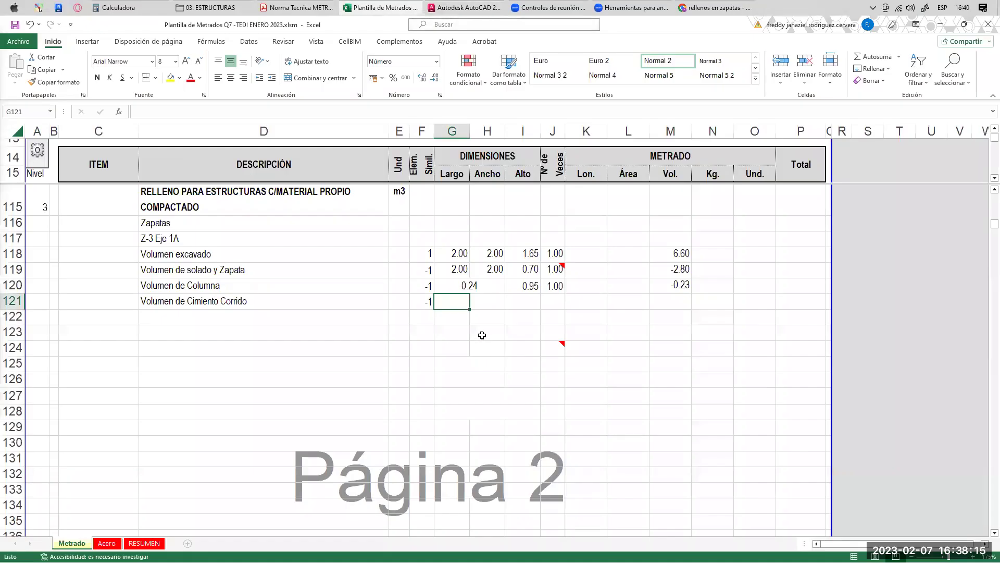
left_click_drag(451, 300, 487, 302)
left_click(322, 81)
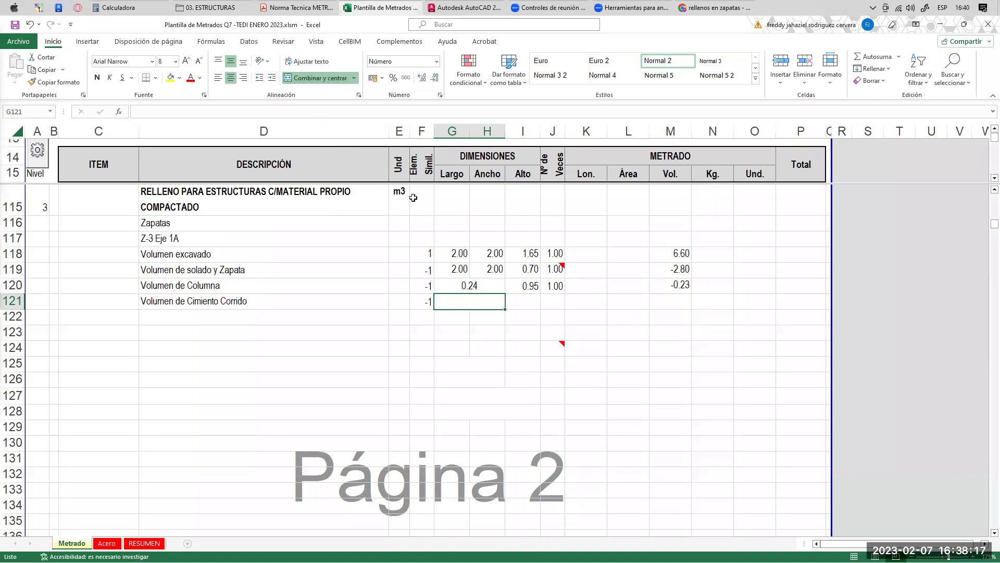
- Enter 0.86 as the plan area in the merged Largo and Ancho cell of the Volumen de Cimiento Corrido row
type("0.86")
key("Tab")
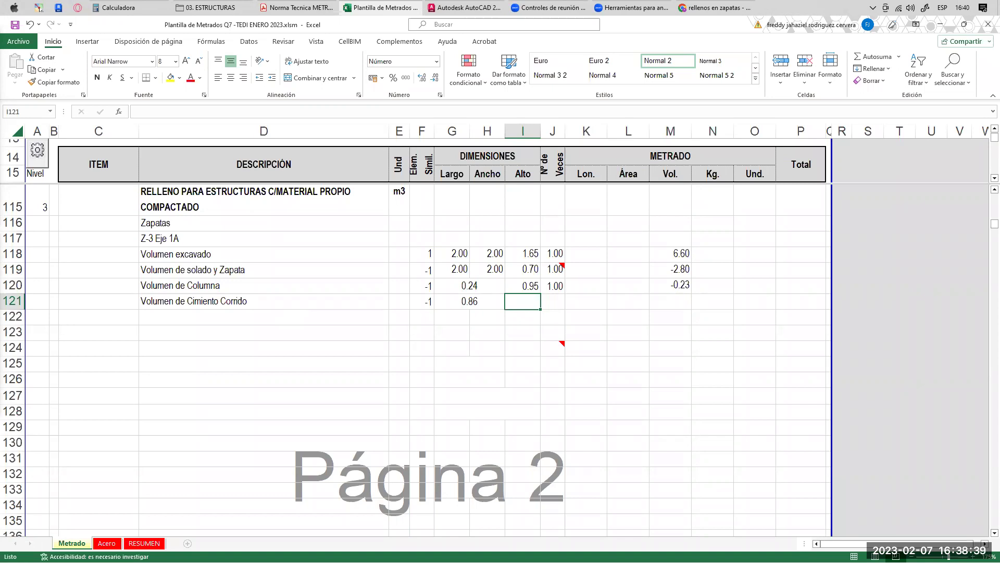
- Switch to AutoCAD and examine the height dimension of the strip foundation in the Corte p-p section
left_click(463, 7)
scroll(521, 235, "down", 5)
middle_click_drag(573, 286, 501, 183)
scroll(501, 183, "up", 4)
mouse_move(765, 295)
middle_mouse_down()
mouse_move(651, 197)
mouse_move(523, 186)
mouse_move(536, 206)
mouse_move(617, 241)
middle_mouse_up()
scroll(523, 186, "up", 2)
scroll(523, 186, "up", 4)
scroll(564, 224, "up", 3)
left_click(612, 249)
left_click(593, 246)
middle_click_drag(542, 238, 569, 232)
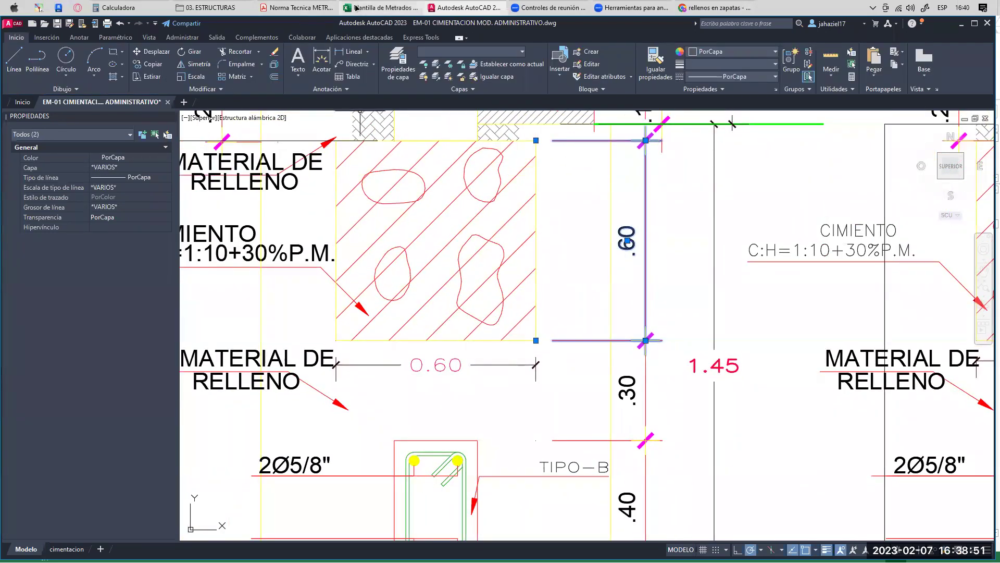
- In Excel, set the Cimiento Corrido row's Alto to 0.60 and Nº de Veces to 1, and fill the volume formula down into M121
left_click(380, 7)
type("0.60")
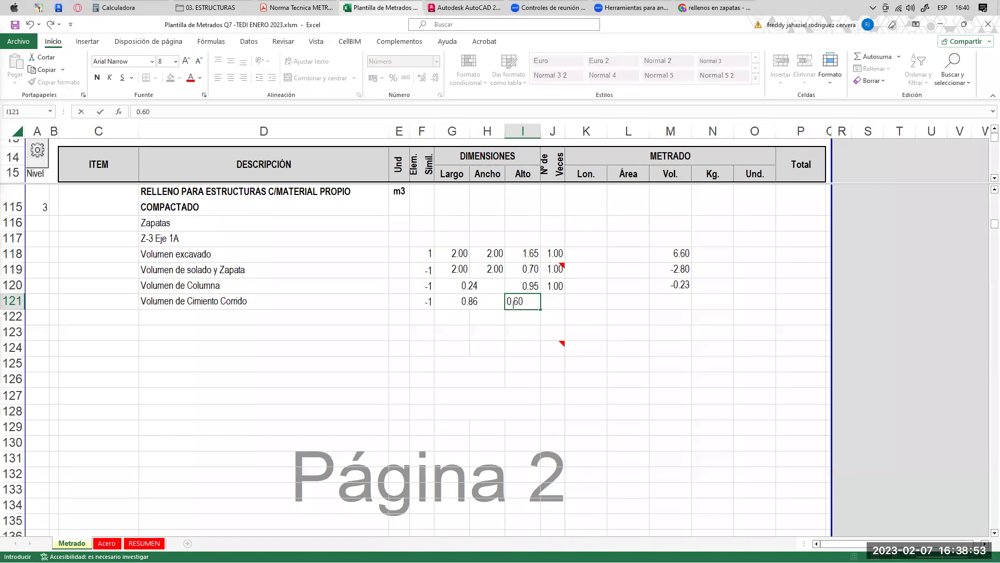
key("Tab")
type("1")
key("Tab")
key("Tab")
key("Tab")
key("ctrl+d")
left_click(560, 325)
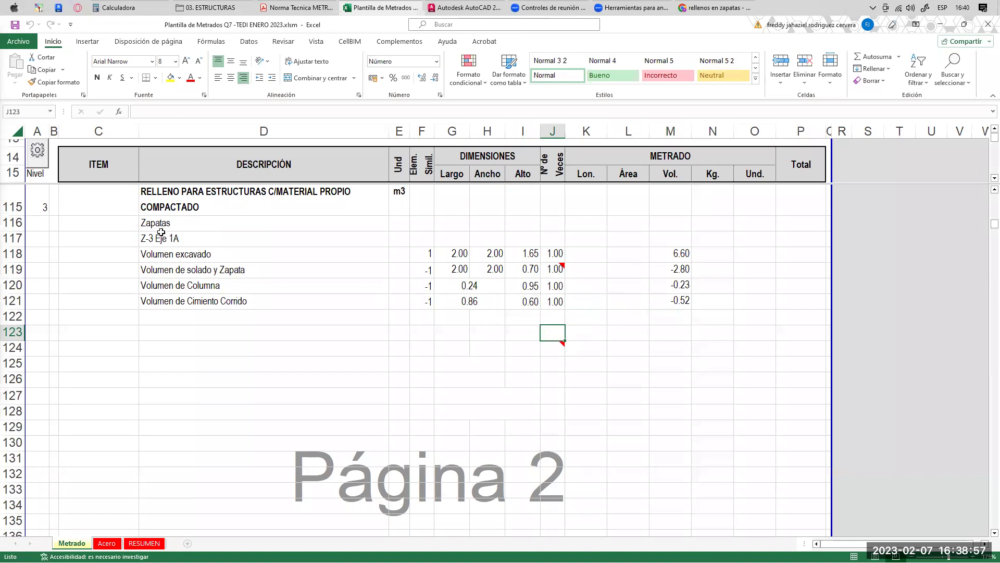
- Underline the Z-3 Eje 1A heading in cell D117
left_click_drag(165, 238, 165, 285)
left_click(172, 239)
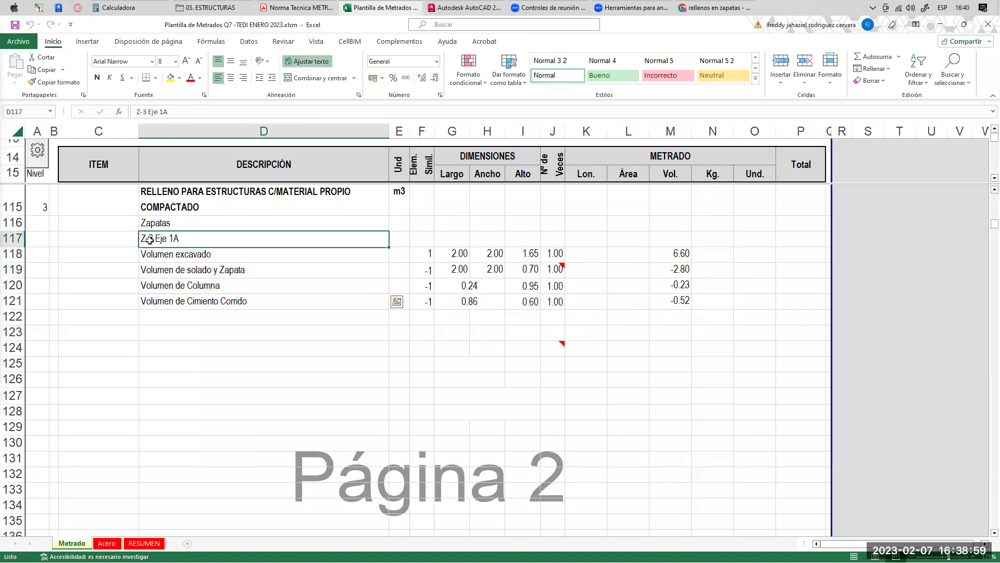
left_click(123, 78)
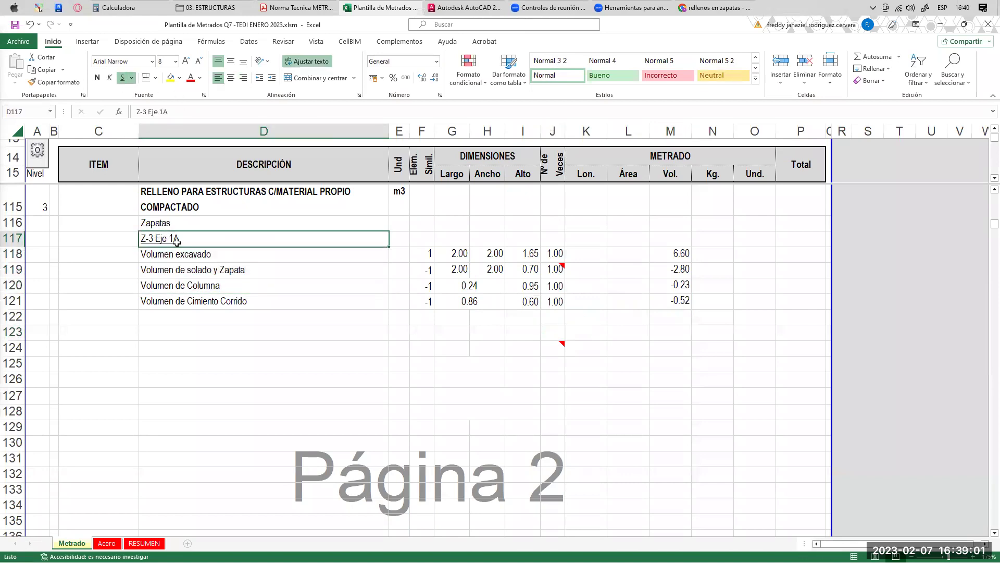
- Indent the four volume descriptions in D118:D121 one level under the Z-3 Eje 1A heading
left_click_drag(185, 254, 197, 299)
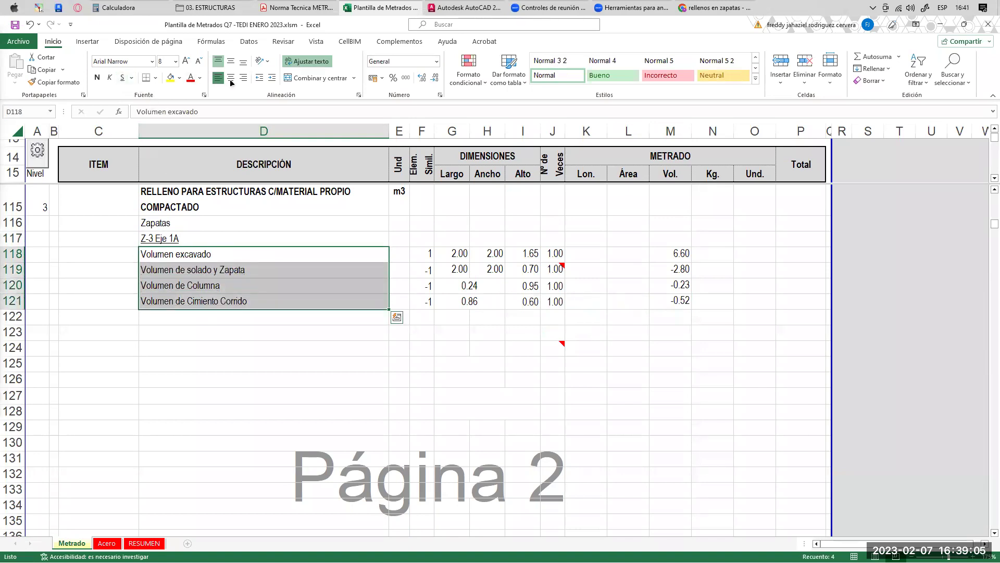
left_click(271, 78)
left_click_drag(192, 259, 212, 305)
left_click(295, 352)
left_click(234, 272)
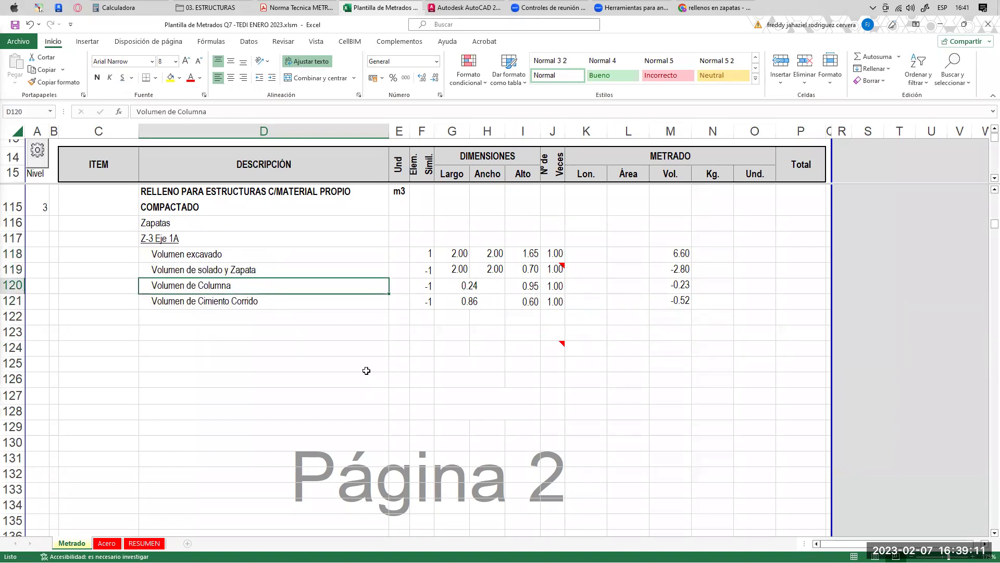
left_click(232, 301)
left_click(252, 318)
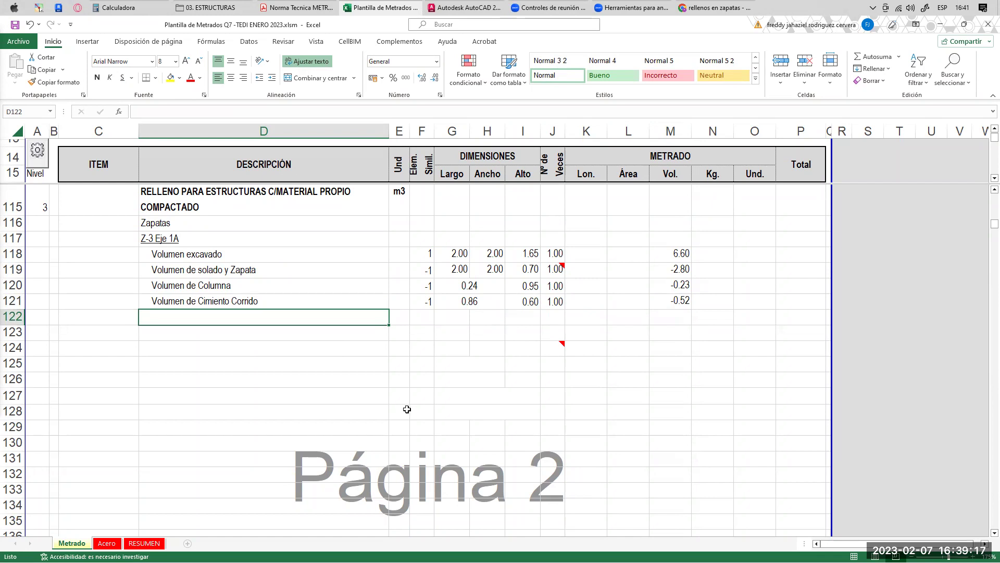
- Sketch a temporary on-screen square with an inner circle, shade the area between them, and write the square-minus-circle area expression beside it
scroll(370, 374, "down", 2)
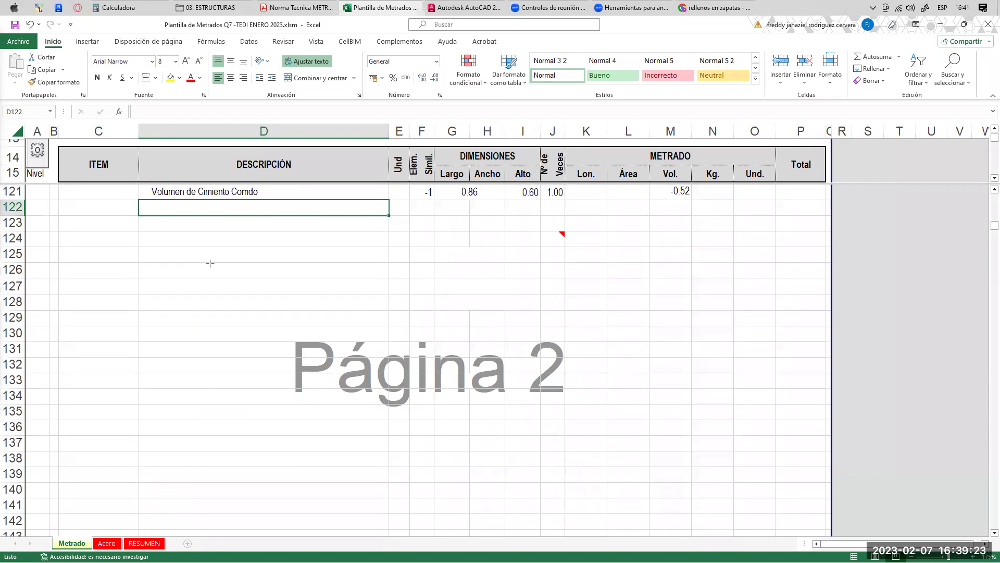
left_click_drag(259, 240, 372, 337)
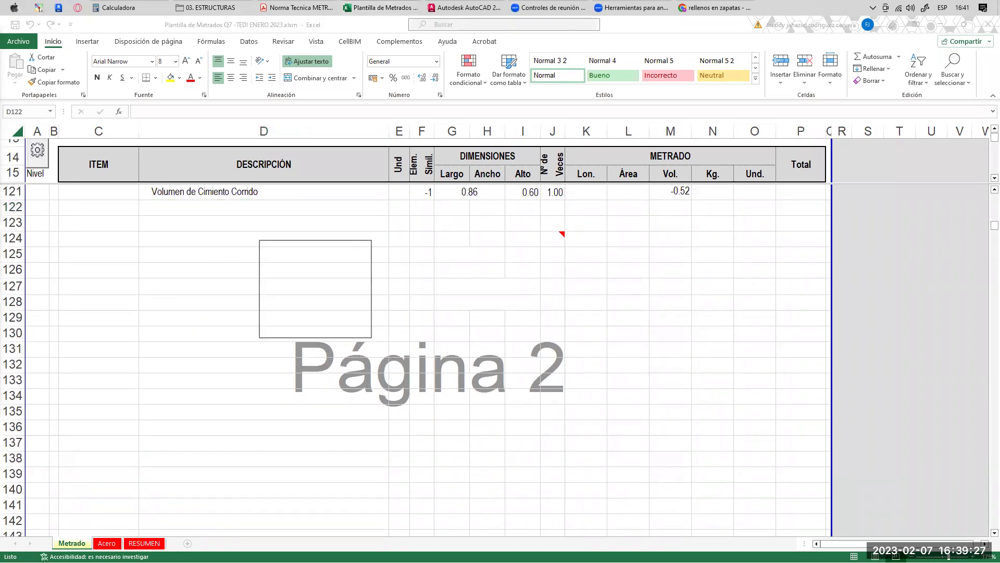
left_click_drag(292, 262, 332, 314)
mouse_move(289, 243)
left_mouse_down()
mouse_move(279, 257)
mouse_move(266, 255)
mouse_move(276, 284)
mouse_move(270, 314)
mouse_move(315, 327)
mouse_move(354, 286)
mouse_move(352, 263)
mouse_move(333, 256)
mouse_move(342, 241)
mouse_move(362, 250)
mouse_move(358, 319)
mouse_move(333, 329)
mouse_move(274, 326)
mouse_move(277, 260)
left_mouse_up()
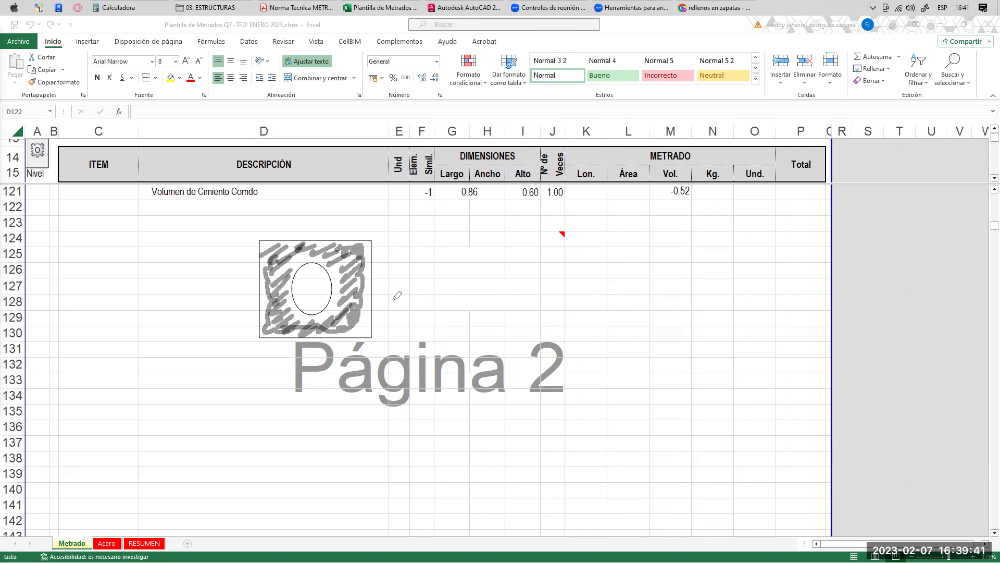
mouse_move(341, 296)
left_mouse_down()
mouse_move(320, 255)
mouse_move(289, 276)
mouse_move(363, 331)
left_mouse_up()
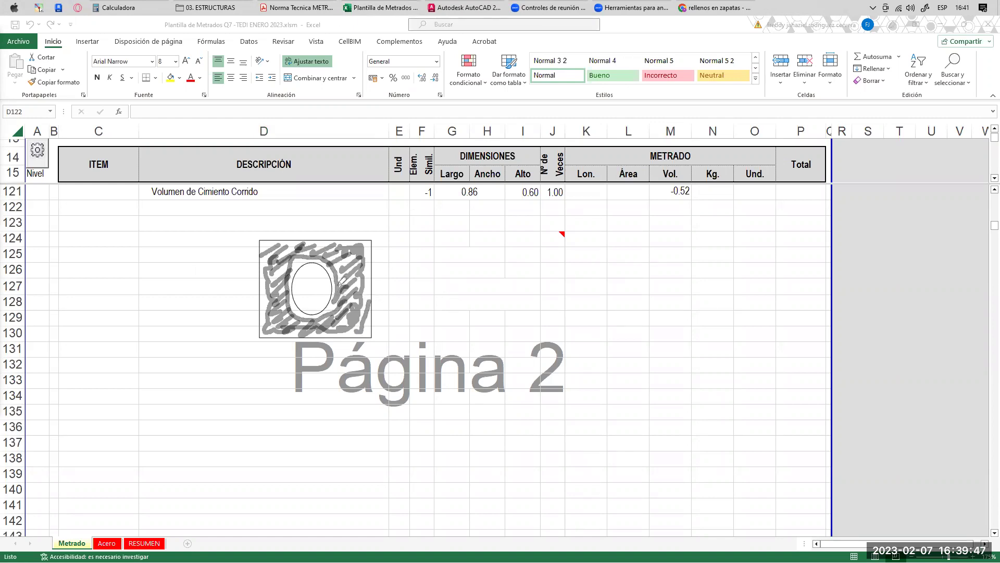
left_click_drag(421, 240, 401, 263)
mouse_move(420, 241)
left_mouse_down()
mouse_move(433, 258)
mouse_move(407, 257)
mouse_move(441, 266)
left_mouse_up()
mouse_move(446, 255)
left_mouse_down()
mouse_move(457, 254)
mouse_move(441, 269)
mouse_move(496, 255)
left_mouse_up()
mouse_move(529, 241)
left_mouse_down()
mouse_move(519, 262)
mouse_move(551, 254)
left_mouse_up()
left_click(564, 253)
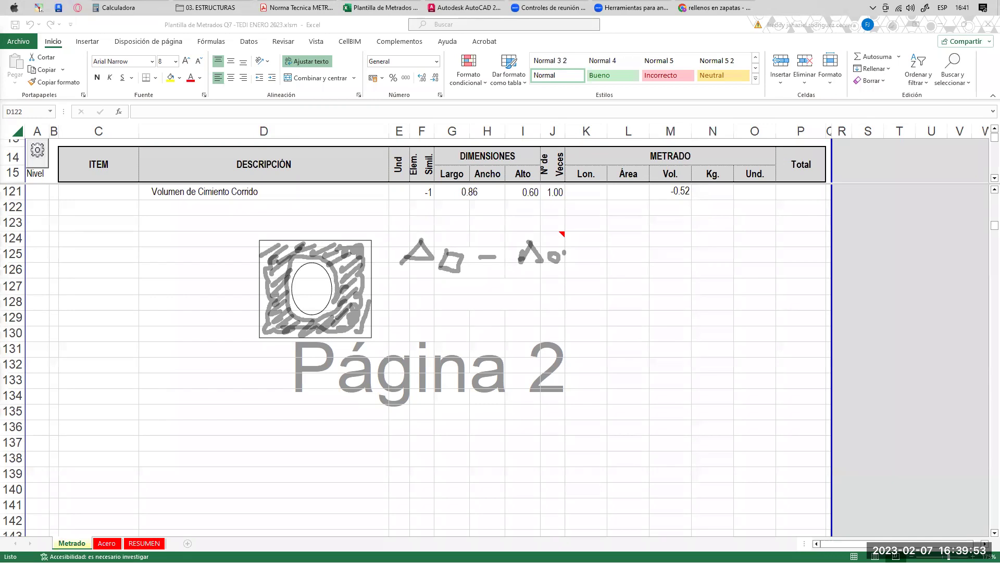
key("Escape")
- Highlight the excavated and deducted volume rows, and sketch a temporary on-screen box containing four smaller rectangles below the table
scroll(314, 279, "up", 3)
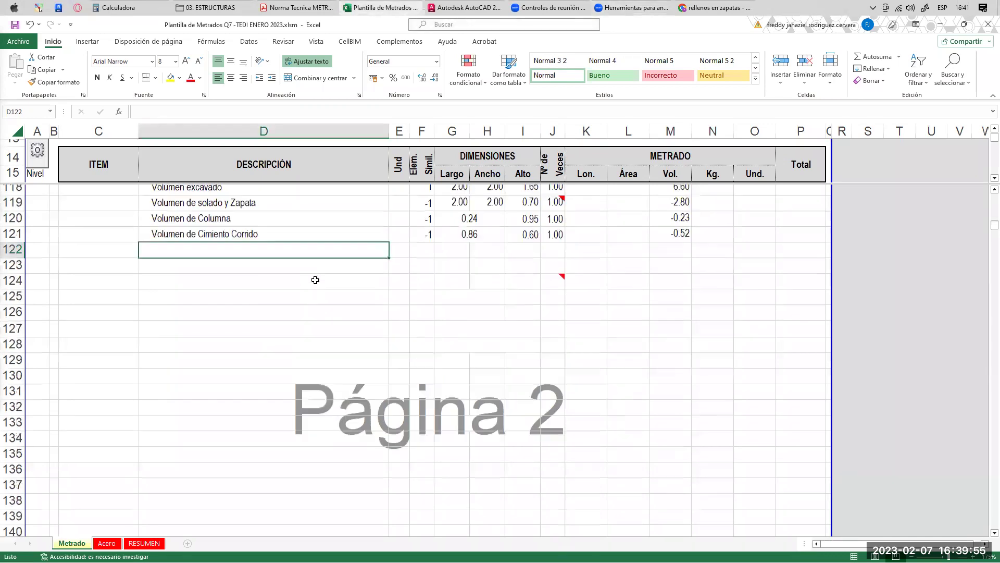
left_click(189, 254)
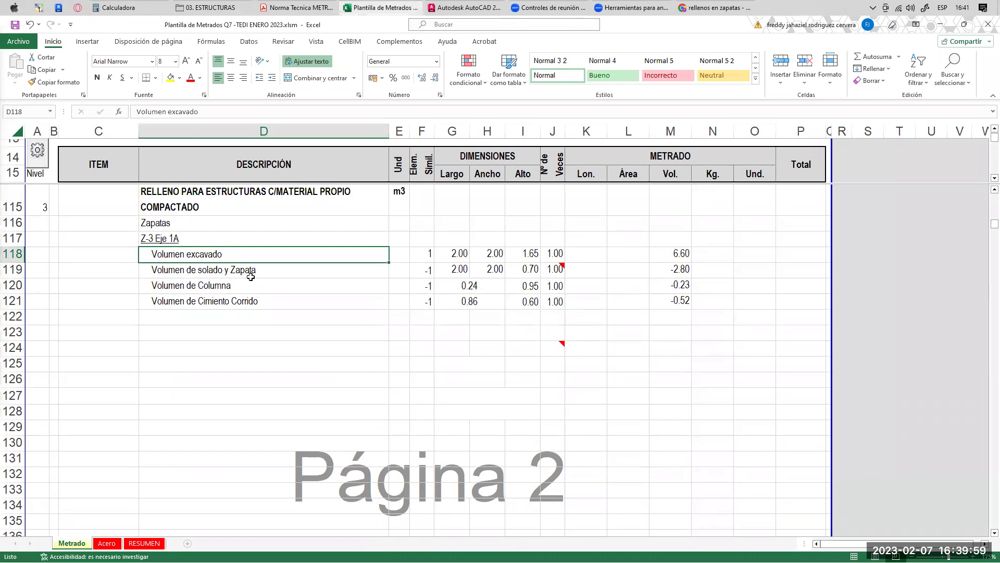
left_click_drag(202, 273, 205, 298)
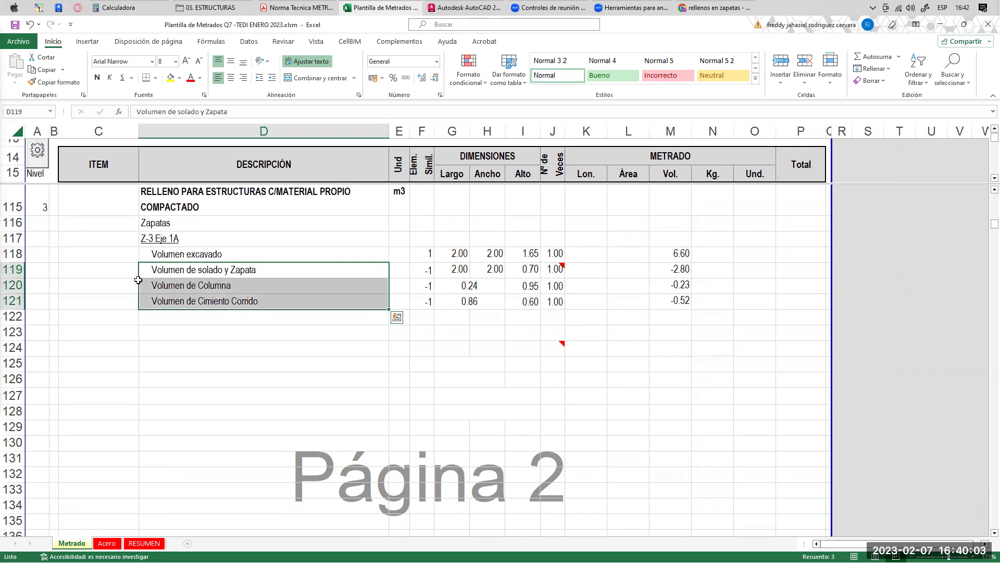
mouse_move(215, 331)
left_mouse_down()
mouse_move(293, 400)
mouse_move(419, 455)
left_mouse_up()
left_click_drag(215, 356, 291, 383)
left_click_drag(358, 351, 422, 391)
left_click_drag(294, 331, 356, 406)
mouse_move(231, 406)
left_mouse_down()
mouse_move(280, 428)
mouse_move(399, 445)
left_mouse_up()
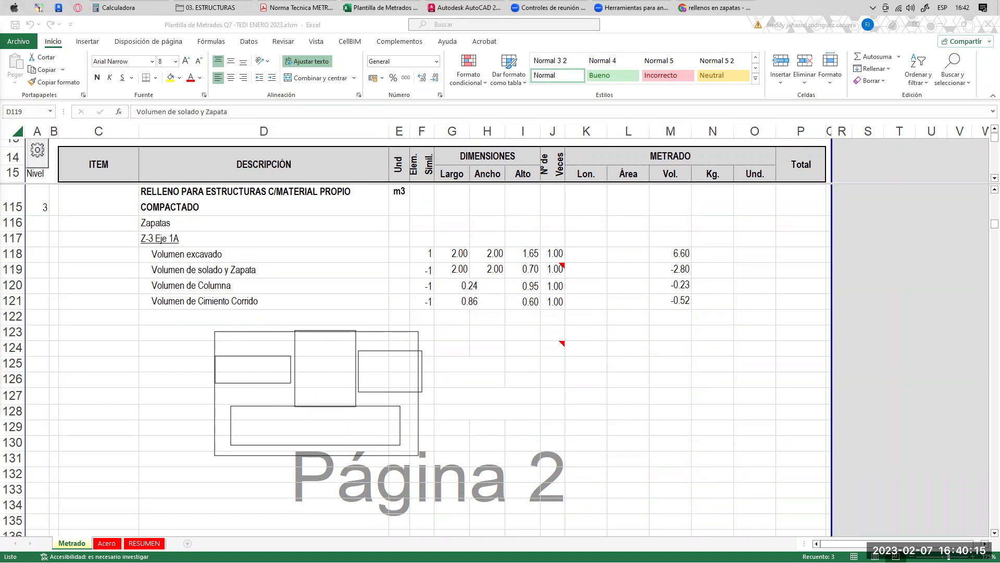
left_click(328, 331)
- Switch to the Norma Tecnica METRADOS PDF and read how OE.2.1.4.1 measures foundation fill as excavation minus concrete volume
left_click(296, 8)
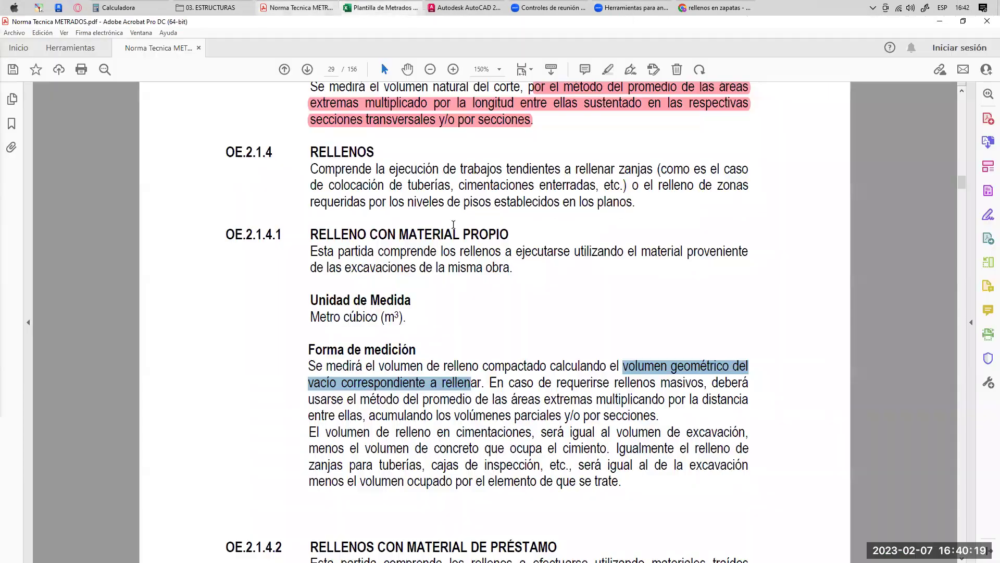
scroll(544, 292, "down", 5)
left_click_drag(336, 215, 353, 233)
left_click(322, 235)
double_click(322, 233)
scroll(318, 234, "down", 2)
left_click_drag(308, 231, 746, 233)
left_click_drag(310, 249, 587, 250)
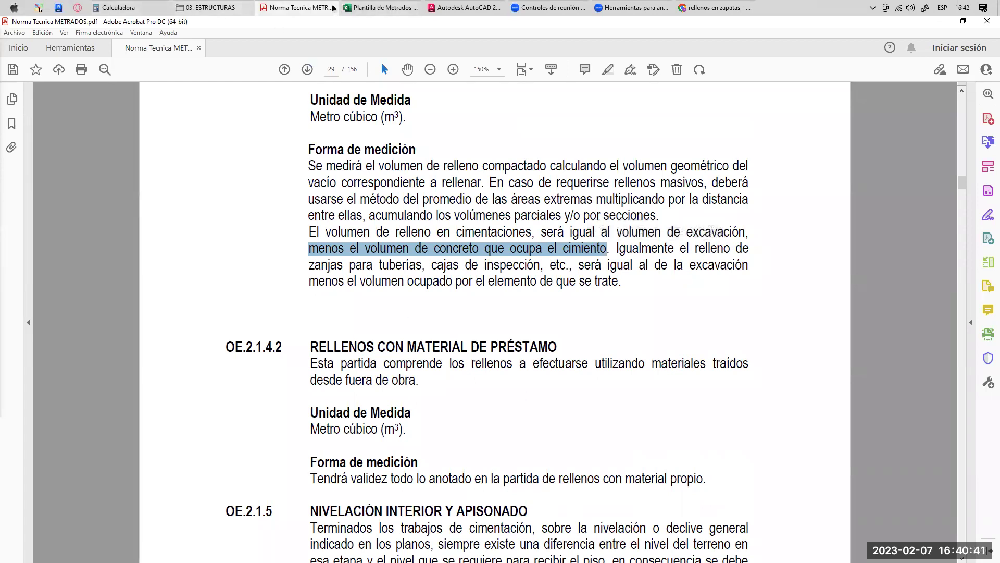
- Switch to AutoCAD and examine the Relleno zones between the strip foundations and the footing in the Zapata 01 section
left_click(478, 7)
scroll(409, 252, "down", 5)
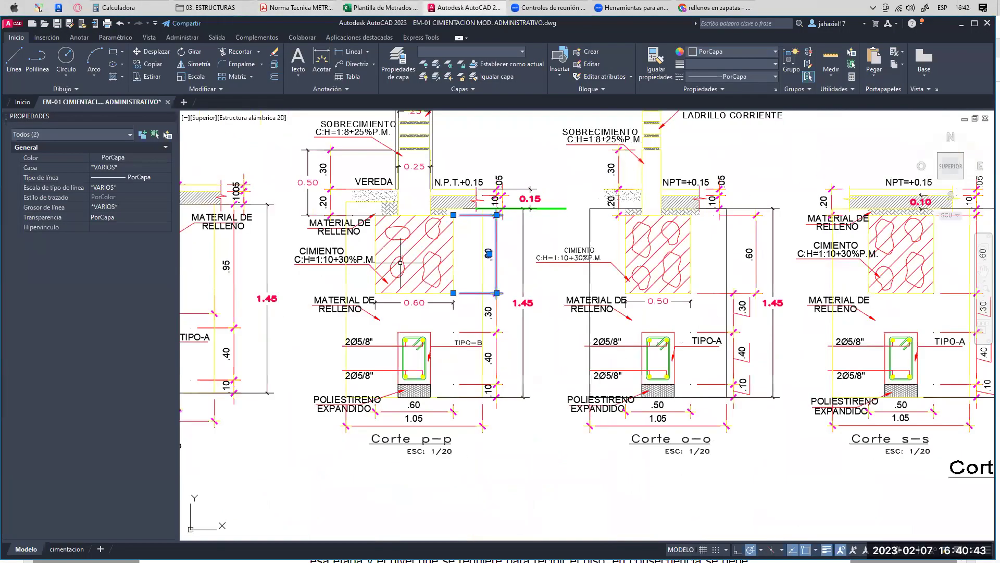
scroll(409, 252, "down", 3)
scroll(362, 193, "up", 6)
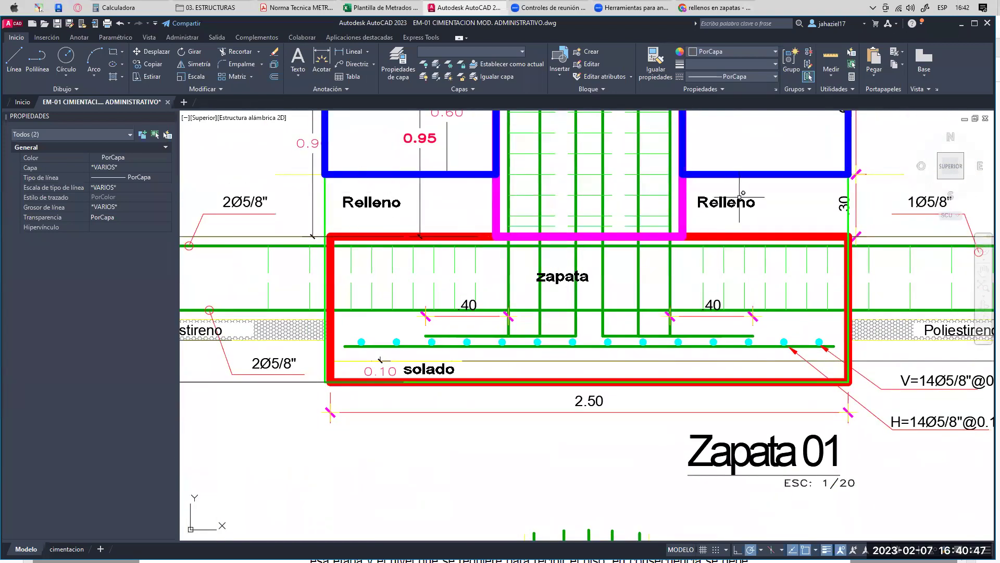
middle_click_drag(745, 219, 722, 217)
key("Escape")
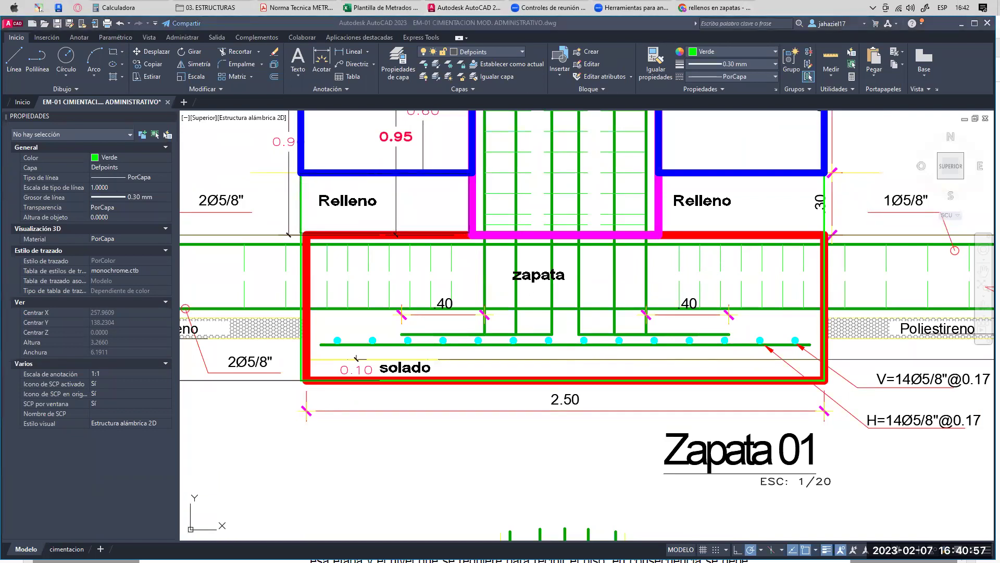
left_click_drag(369, 154, 380, 167)
mouse_move(280, 180)
left_mouse_down()
mouse_move(287, 220)
mouse_move(276, 204)
left_mouse_up()
mouse_move(304, 170)
left_mouse_down()
mouse_move(348, 135)
mouse_move(377, 152)
mouse_move(462, 154)
mouse_move(462, 208)
mouse_move(307, 228)
mouse_move(302, 211)
mouse_move(303, 226)
left_mouse_up()
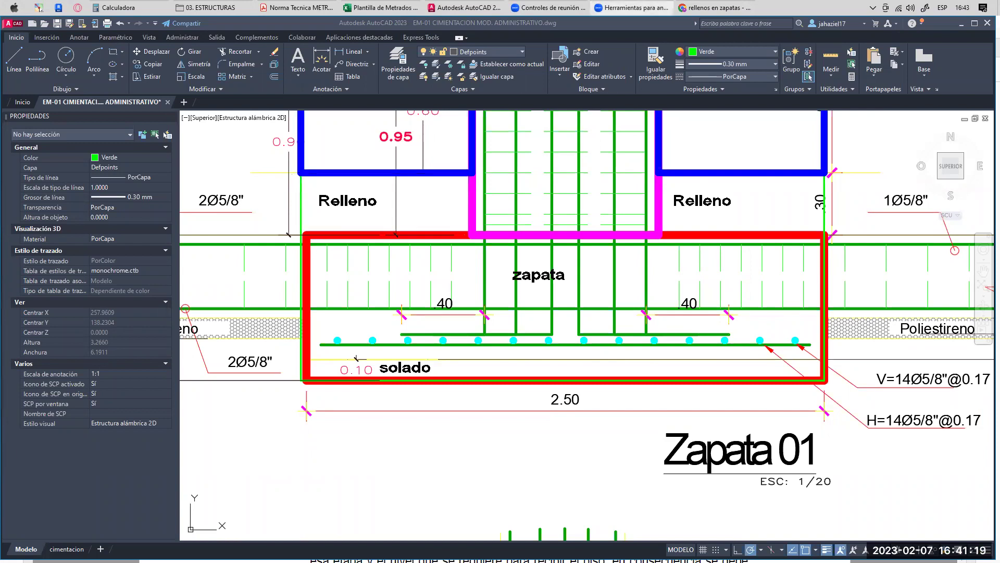
- On the Z-3 footing plan, outline and shade the fill area around C-1 and the hatched strip foundations with temporary on-screen strokes, and clear them
scroll(455, 324, "down", 4)
scroll(443, 268, "up", 5)
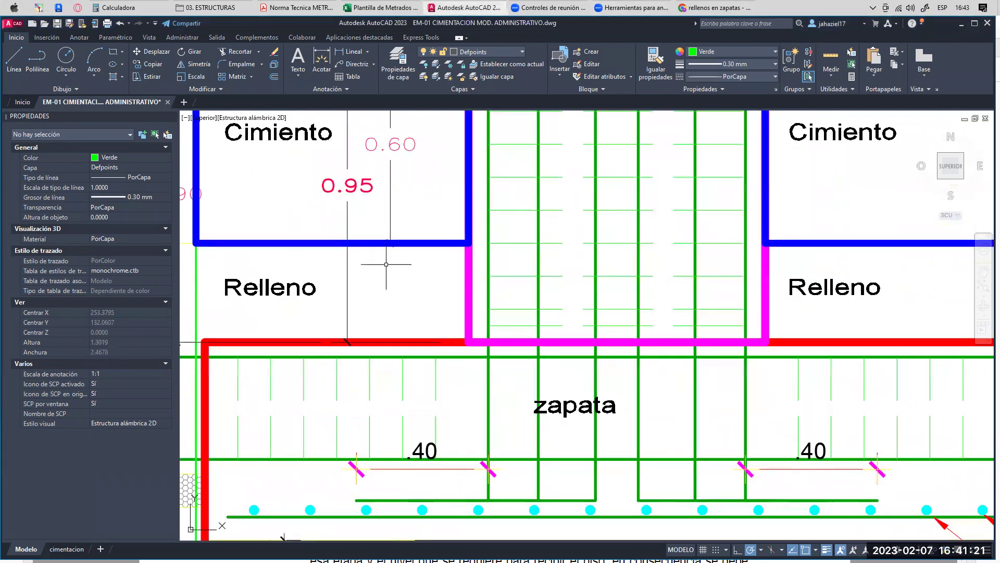
scroll(390, 268, "down", 7)
scroll(428, 360, "down", 2)
scroll(557, 129, "up", 4)
mouse_move(557, 128)
middle_mouse_down()
mouse_move(521, 167)
mouse_move(468, 261)
middle_mouse_up()
scroll(464, 262, "up", 2)
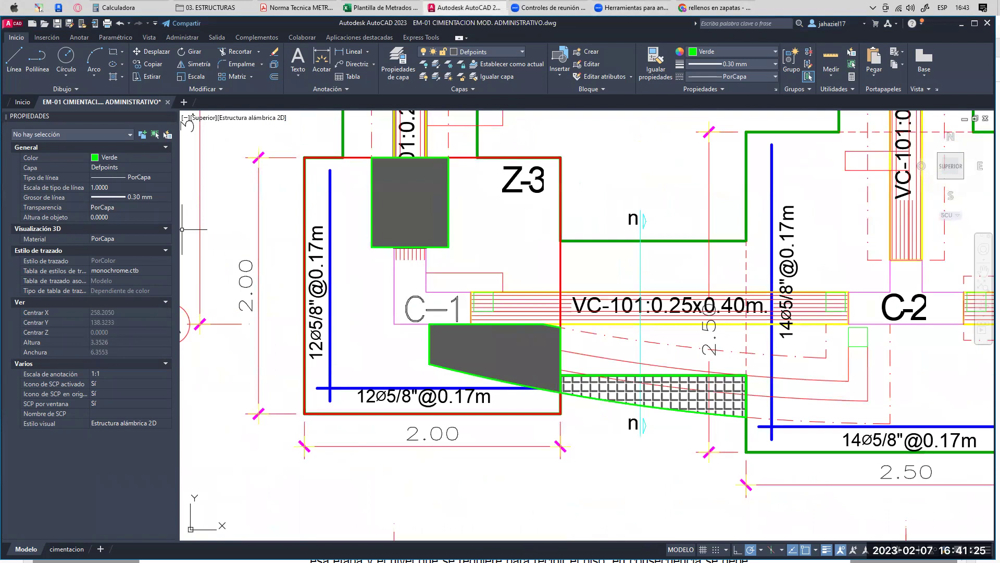
mouse_move(367, 161)
left_mouse_down()
mouse_move(311, 167)
mouse_move(298, 404)
mouse_move(531, 415)
mouse_move(490, 369)
mouse_move(425, 345)
mouse_move(400, 316)
mouse_move(395, 270)
mouse_move(366, 237)
mouse_move(371, 180)
mouse_move(339, 261)
mouse_move(344, 310)
mouse_move(333, 338)
mouse_move(351, 370)
mouse_move(413, 335)
mouse_move(417, 375)
mouse_move(478, 416)
left_mouse_up()
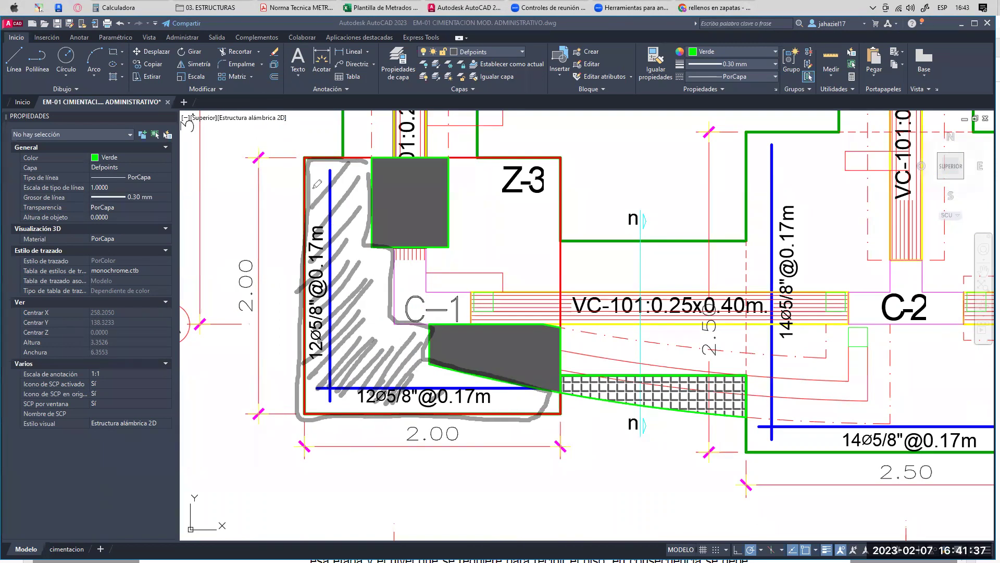
mouse_move(314, 183)
left_mouse_down()
mouse_move(272, 182)
mouse_move(281, 184)
left_mouse_up()
left_click_drag(271, 138, 341, 132)
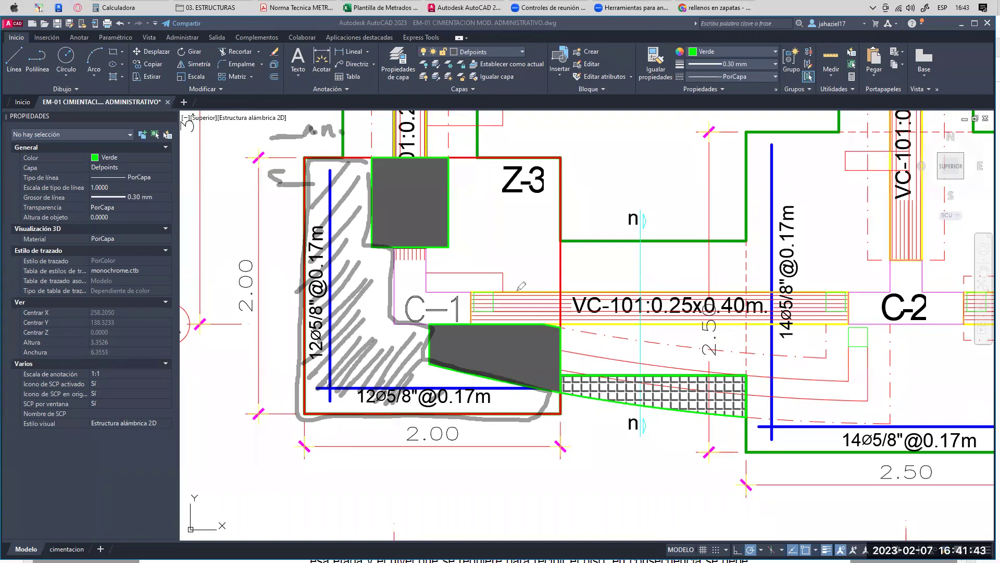
mouse_move(400, 160)
left_mouse_down()
mouse_move(388, 156)
mouse_move(366, 208)
mouse_move(451, 200)
mouse_move(416, 163)
left_mouse_up()
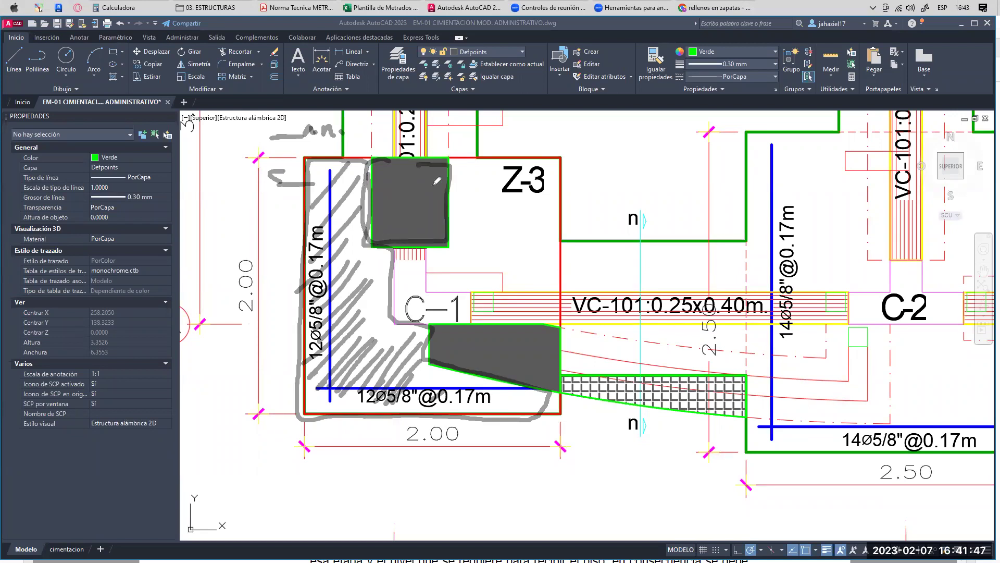
left_click_drag(452, 195, 464, 199)
left_click_drag(468, 194, 468, 202)
mouse_move(449, 165)
left_mouse_down()
mouse_move(482, 160)
mouse_move(561, 197)
mouse_move(544, 300)
mouse_move(428, 237)
left_mouse_up()
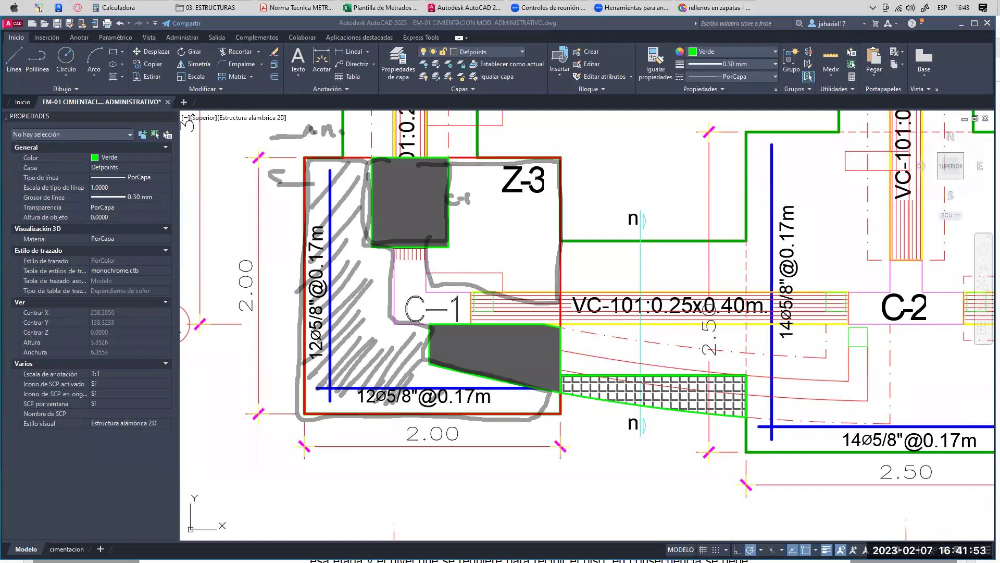
key("e")
- Mark the Z-3 footing, its hatched strip foundation, C-1 and the remaining fill area with another set of temporary strokes
mouse_move(307, 160)
left_mouse_down()
mouse_move(560, 164)
mouse_move(537, 339)
mouse_move(307, 377)
left_mouse_up()
left_click_drag(306, 233, 311, 177)
mouse_move(371, 167)
left_mouse_down()
mouse_move(368, 225)
mouse_move(403, 168)
mouse_move(414, 188)
left_mouse_up()
mouse_move(387, 262)
left_mouse_down()
mouse_move(414, 327)
mouse_move(433, 290)
left_mouse_up()
mouse_move(516, 214)
left_mouse_down()
mouse_move(487, 180)
mouse_move(471, 229)
mouse_move(508, 271)
left_mouse_up()
left_click_drag(554, 210, 500, 263)
mouse_move(326, 200)
left_mouse_down()
mouse_move(319, 193)
mouse_move(339, 313)
mouse_move(497, 347)
mouse_move(520, 370)
left_mouse_up()
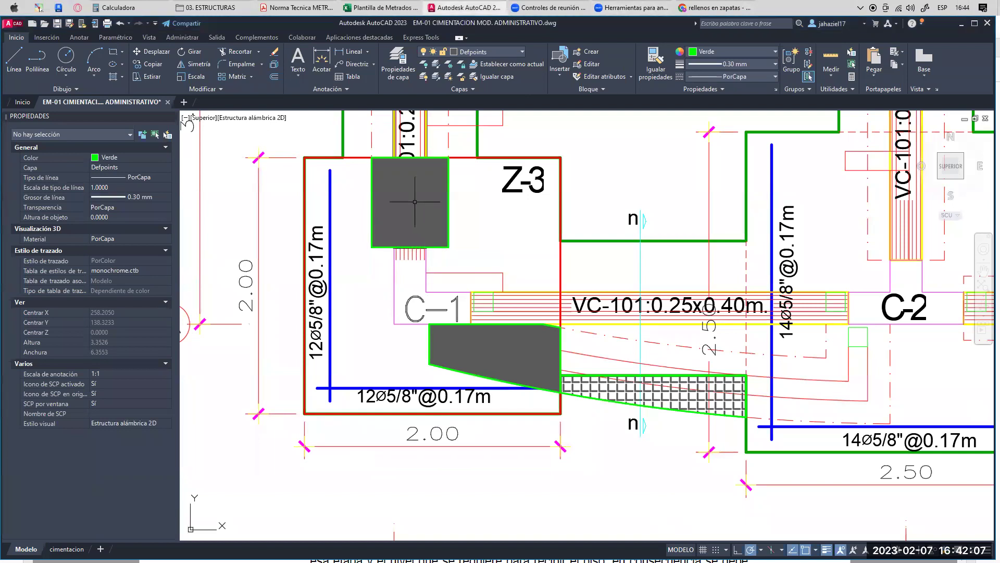
- Glance over the measurement standard and the takeoff sheet, and examine the CIMENTACION MODULO 1 foundation plan in AutoCAD
left_click(290, 7)
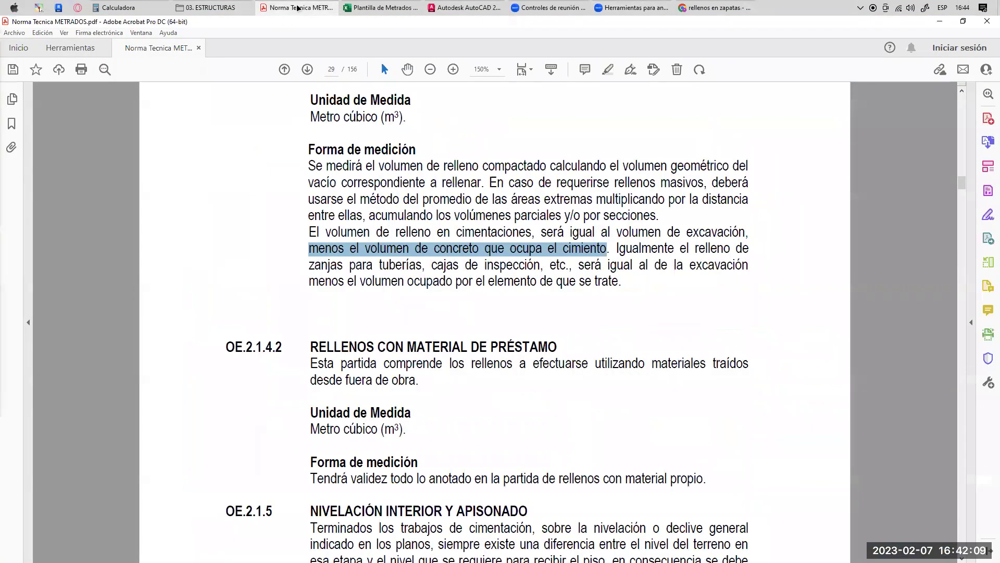
left_click(471, 8)
left_click(398, 8)
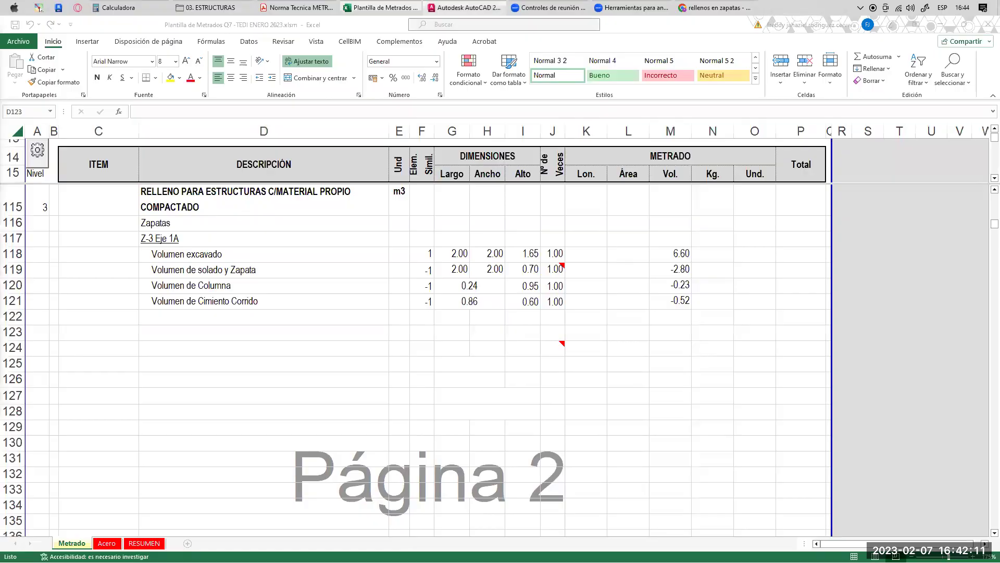
left_click(464, 8)
scroll(542, 280, "down", 5)
middle_click_drag(542, 280, 456, 248)
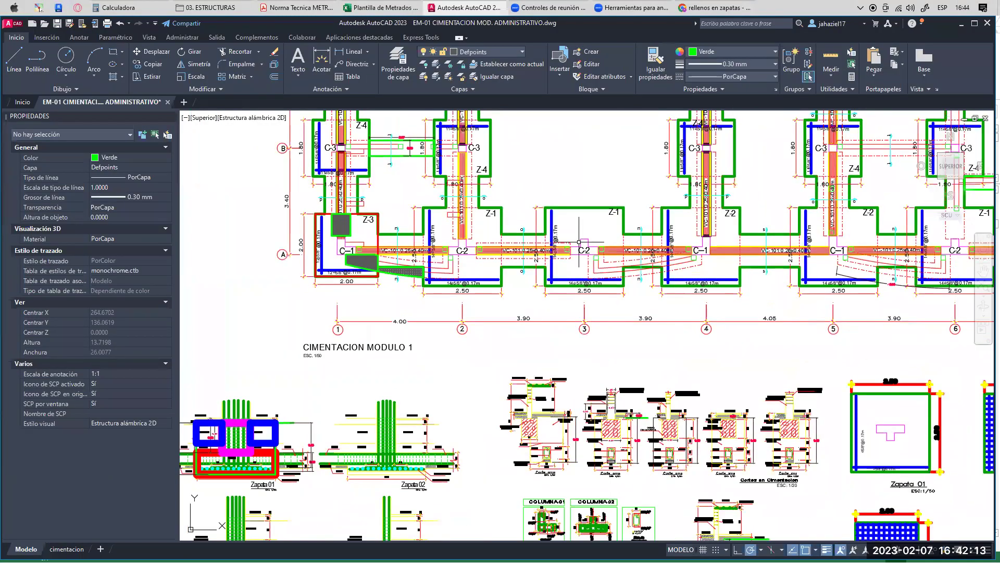
middle_click_drag(579, 232, 558, 279)
scroll(569, 231, "up", 3)
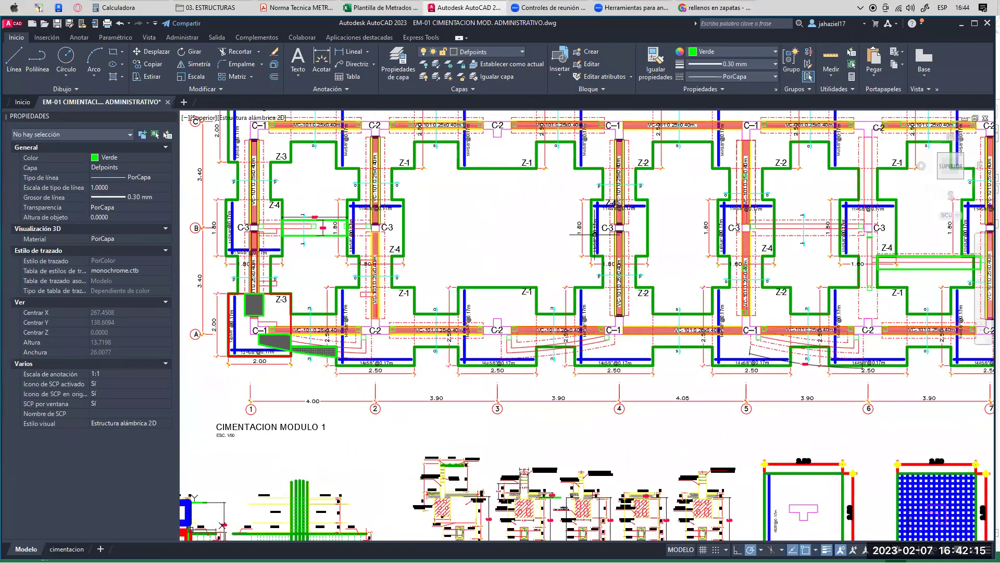
- Examine the CIMENTACION MODULO 1 foundation plan around the Z-4 footing at the crossing of axes 5 and B
middle_click_drag(491, 264, 600, 272)
middle_click_drag(610, 225, 579, 294)
mouse_move(581, 260)
middle_mouse_down()
mouse_move(577, 333)
mouse_move(532, 298)
mouse_move(547, 270)
middle_mouse_up()
scroll(531, 299, "down", 2)
mouse_move(625, 292)
middle_mouse_down()
mouse_move(567, 306)
mouse_move(577, 291)
middle_mouse_up()
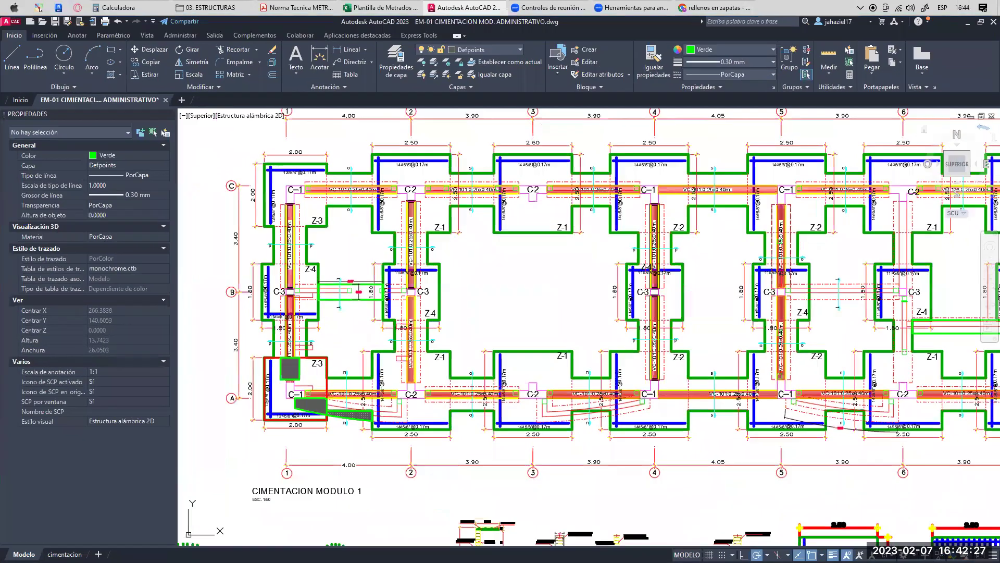
middle_click_drag(520, 286, 525, 263)
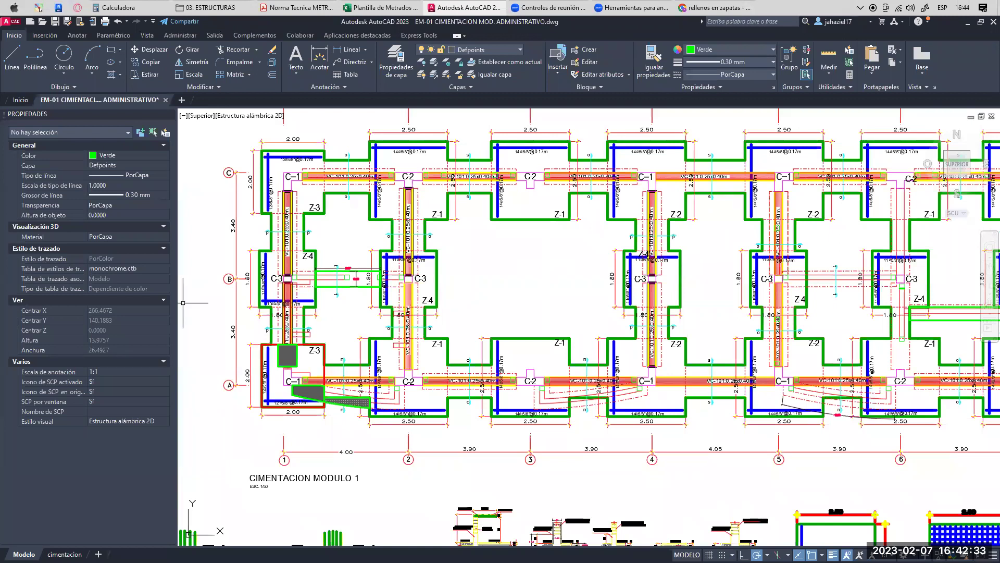
middle_click_drag(510, 341, 574, 285)
middle_click_drag(645, 283, 456, 276)
scroll(667, 209, "up", 4)
left_click(469, 170)
left_click(701, 362)
middle_click_drag(697, 318, 649, 337)
key("Escape")
mouse_move(605, 274)
middle_mouse_down()
mouse_move(585, 255)
mouse_move(570, 258)
middle_mouse_up()
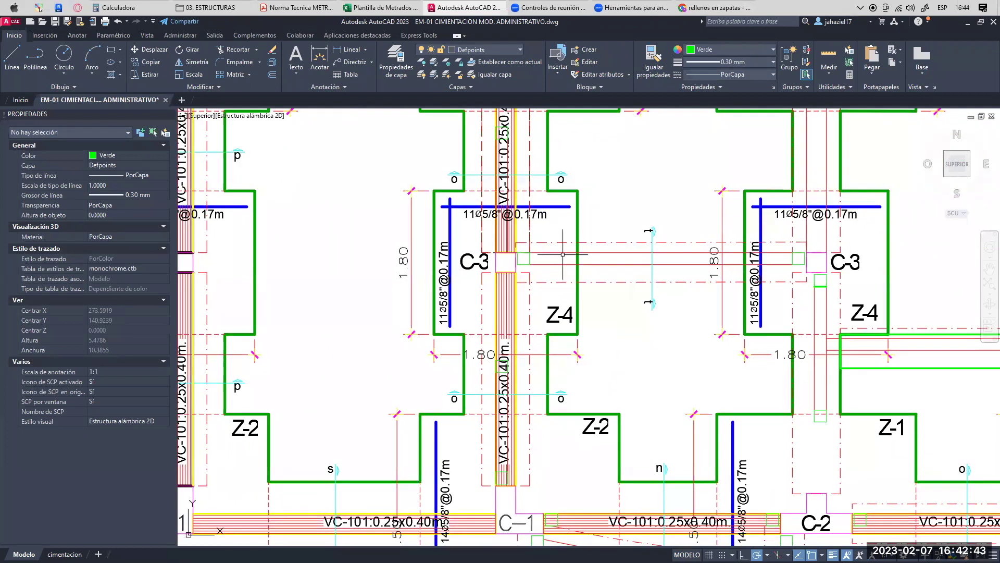
- Draw a 1.80 by 1.80 rectangle over the Z-4 footing outline at axis 5B and color it magenta
scroll(566, 249, "up", 2)
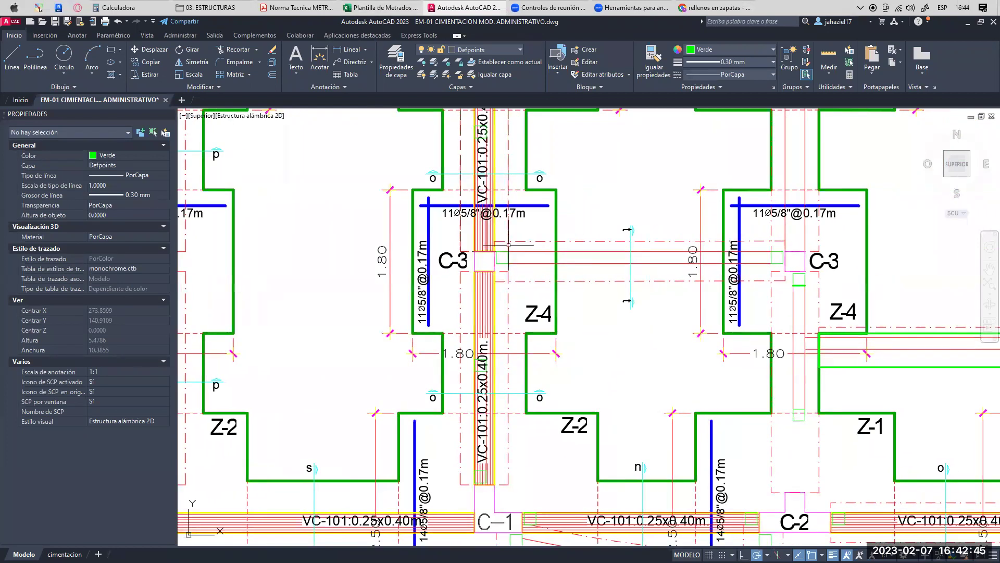
left_click(111, 49)
left_click(355, 156)
left_click(585, 385)
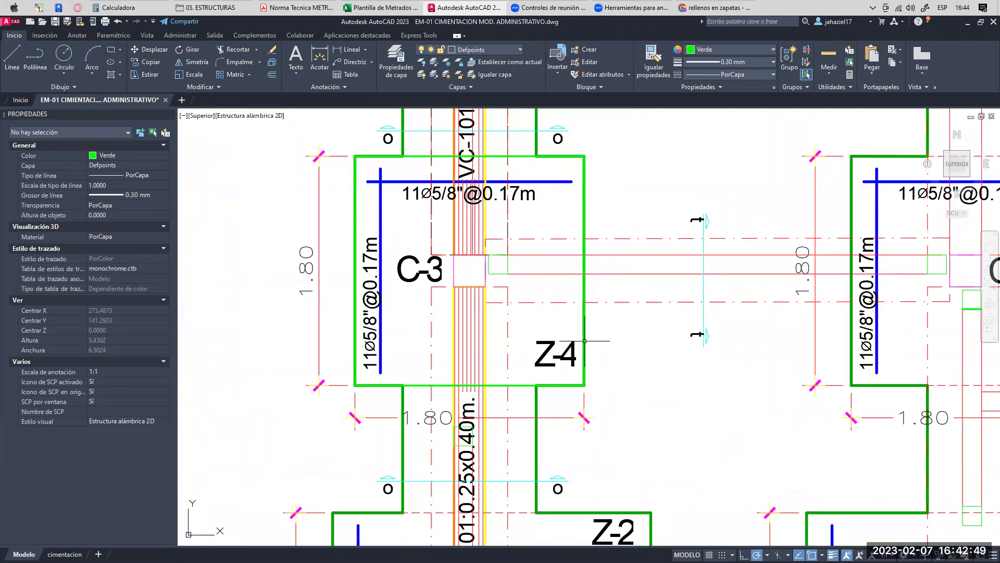
left_click(529, 156)
left_click(711, 50)
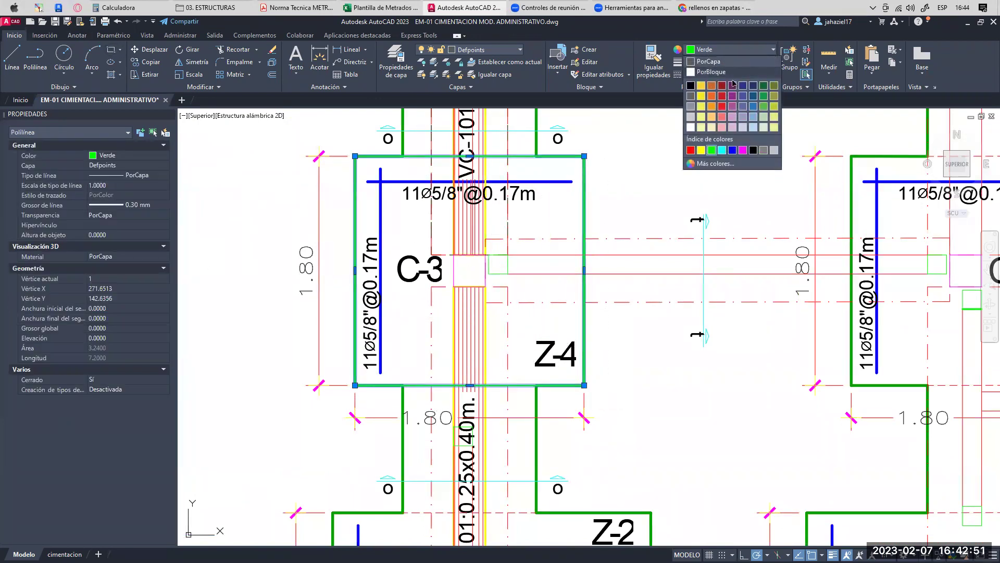
left_click(743, 151)
key("Escape")
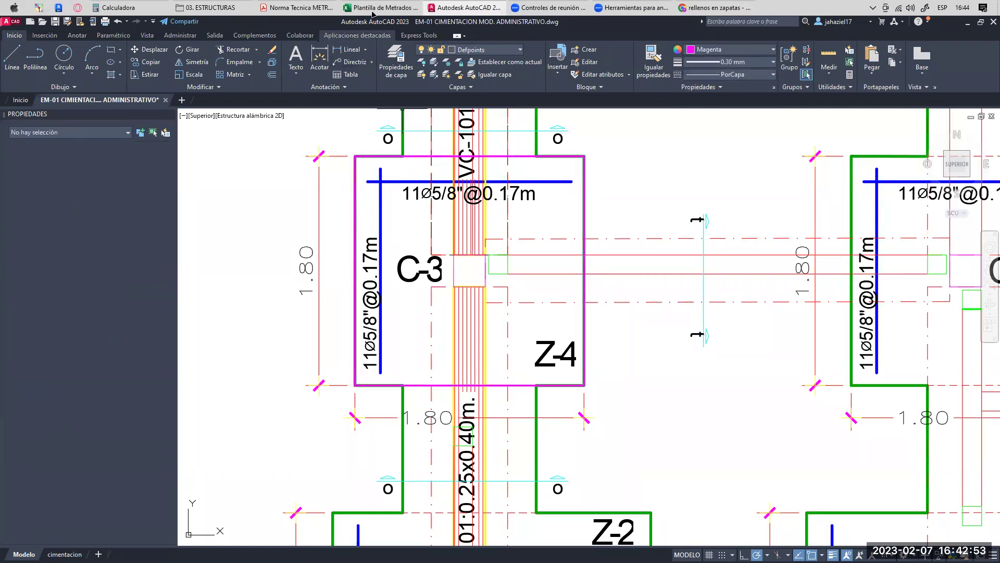
- Switch to Excel and copy the Z-3 Eje 1A heading and its four volume descriptions to D123
key("alt+Tab")
left_click_drag(165, 240, 198, 300)
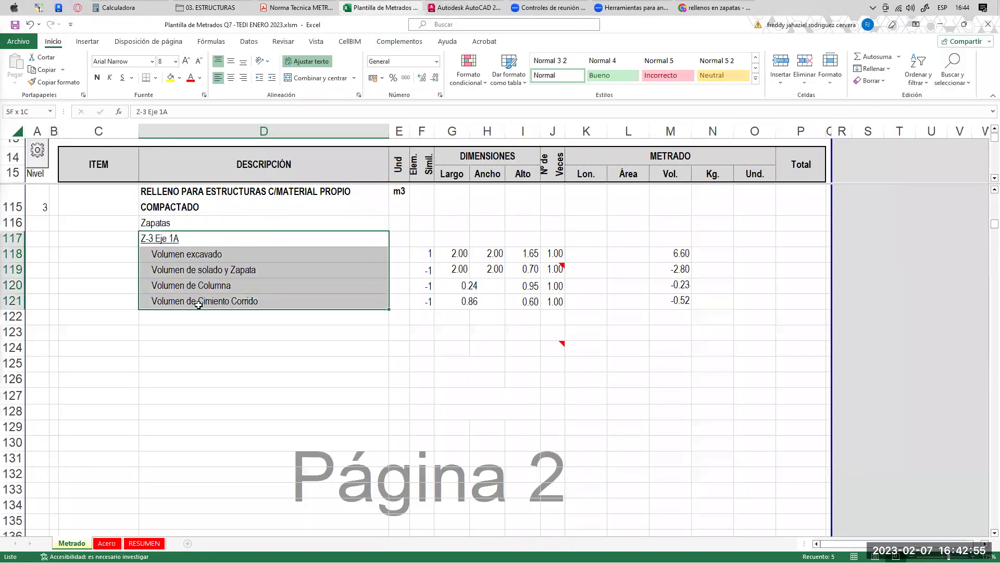
key("ctrl+c")
left_click(172, 332)
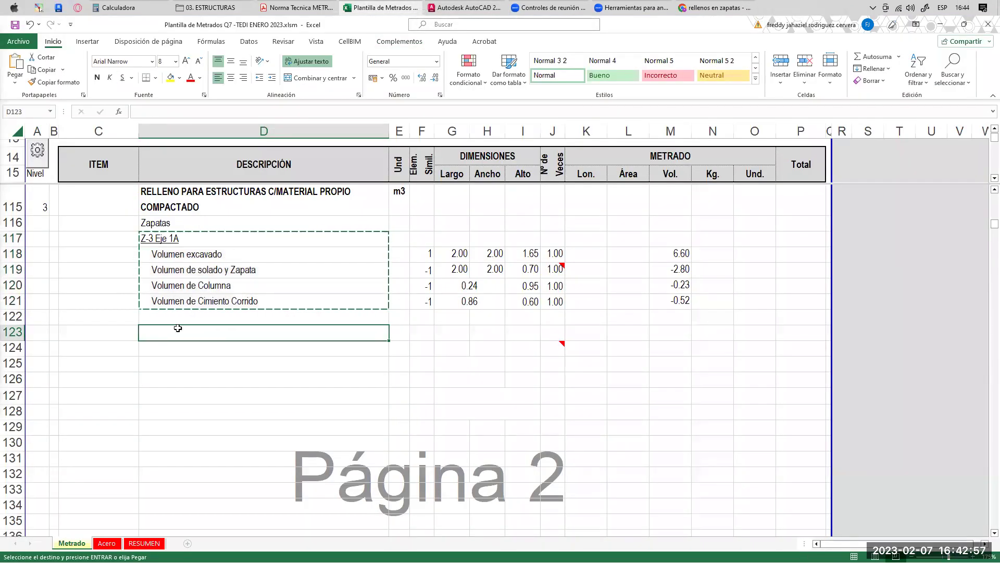
key("ctrl+v")
- Rename the copied heading in D123 to "Z-4 Eje 5B"
double_click(177, 334)
left_click_drag(177, 333, 170, 333)
type("5")
key("BackSpace")
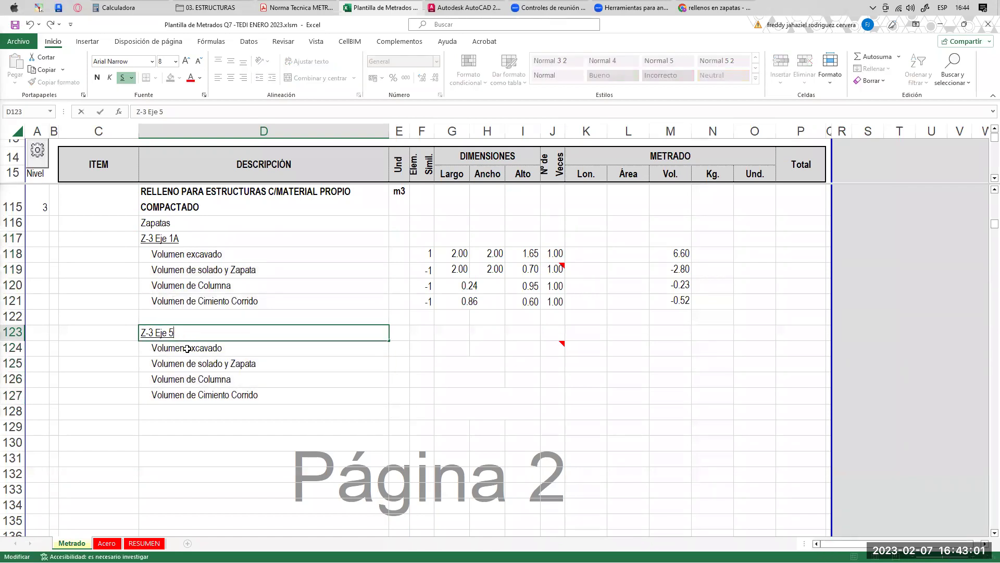
type("B")
left_click(152, 332)
type("4")
left_click(313, 383)
left_click_drag(230, 349, 228, 384)
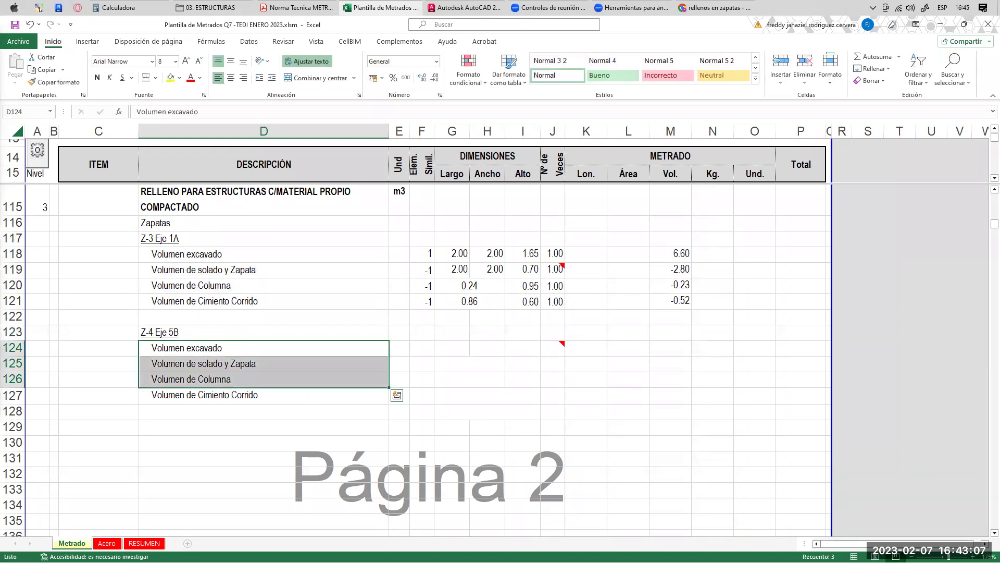
- Check the Z-4 footing's plan dimensions in AutoCAD and return to the Excel takeoff sheet
left_click(454, 7)
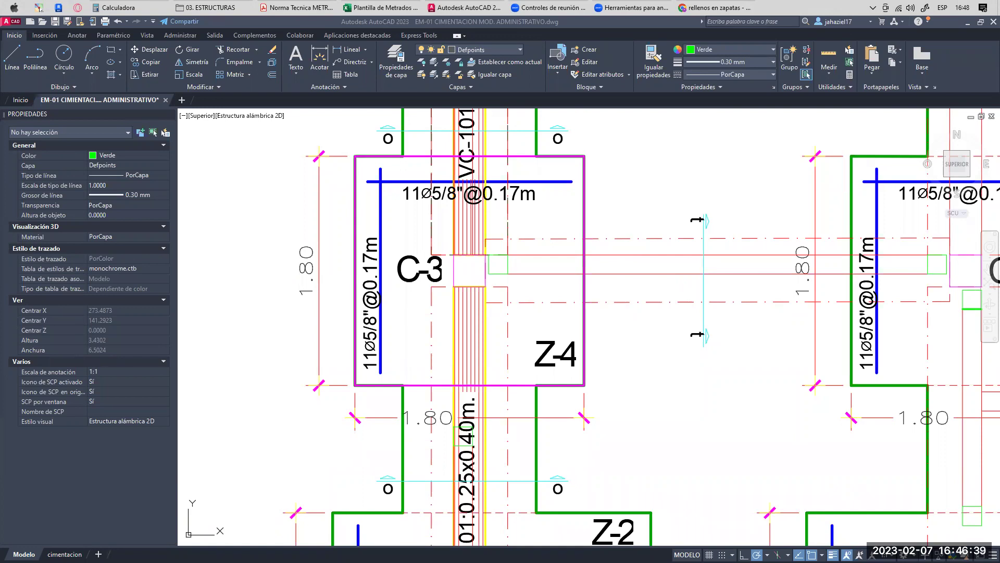
left_click(530, 339)
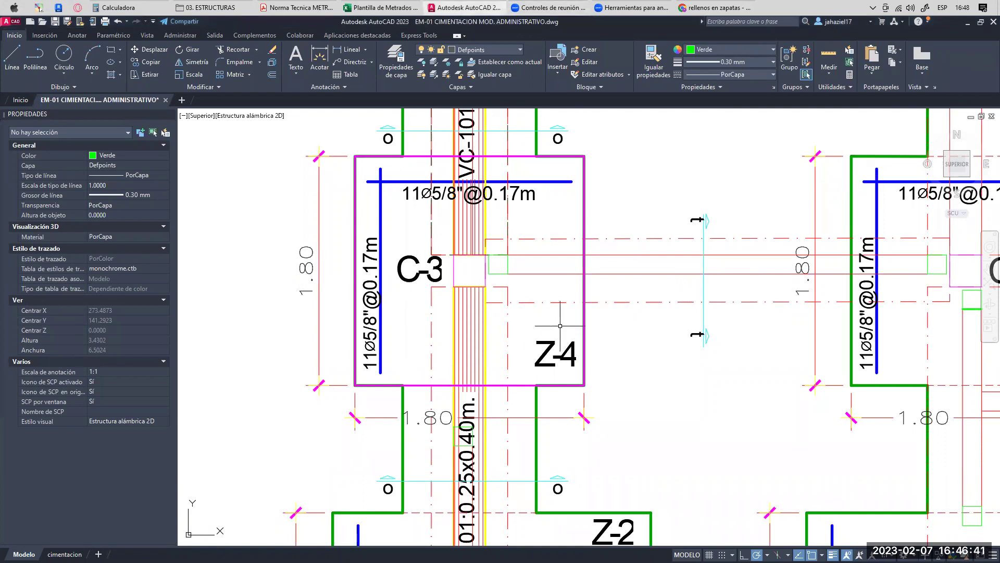
middle_click_drag(565, 299, 560, 291)
left_click(354, 7)
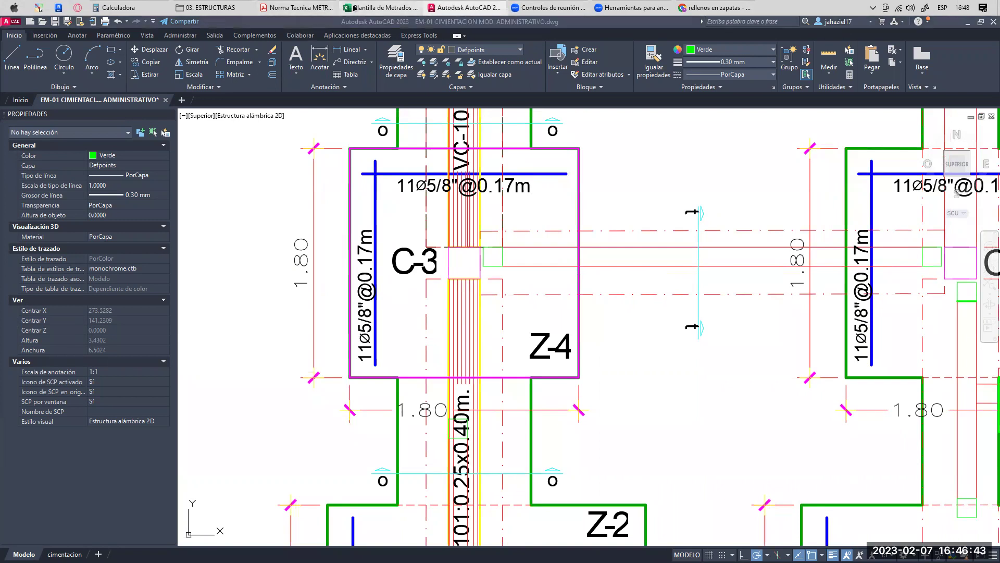
left_click(418, 348)
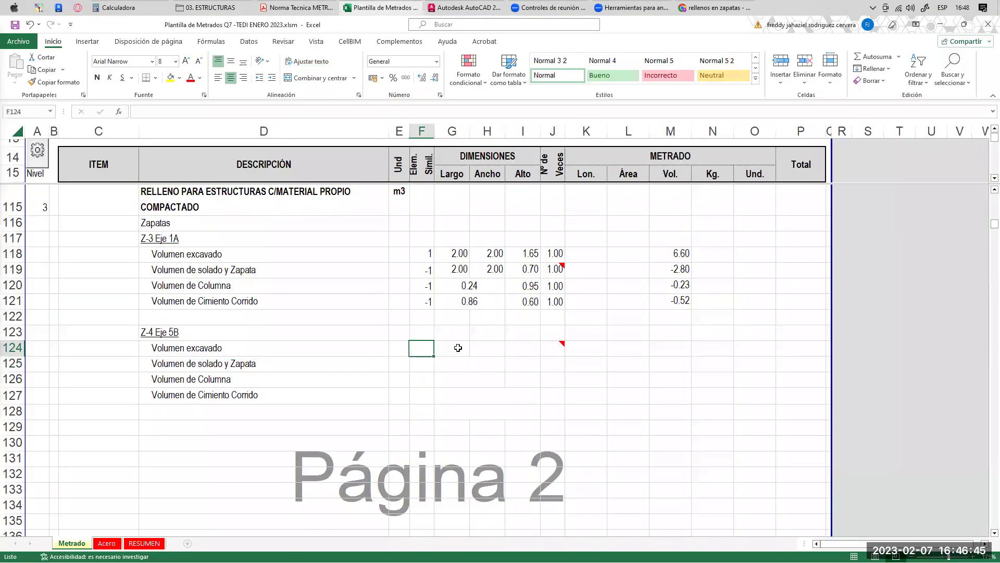
left_click_drag(429, 345, 516, 394)
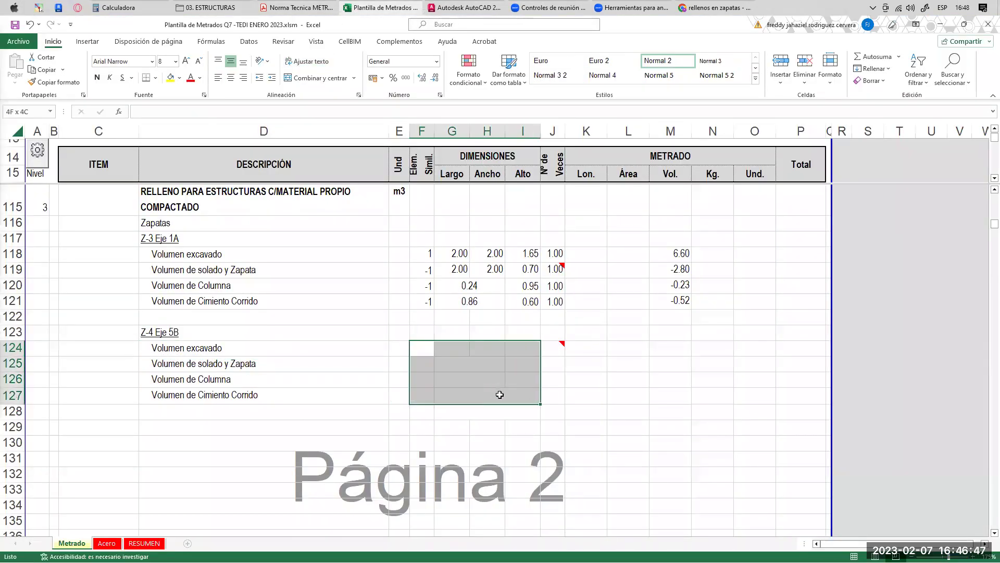
left_click(296, 81)
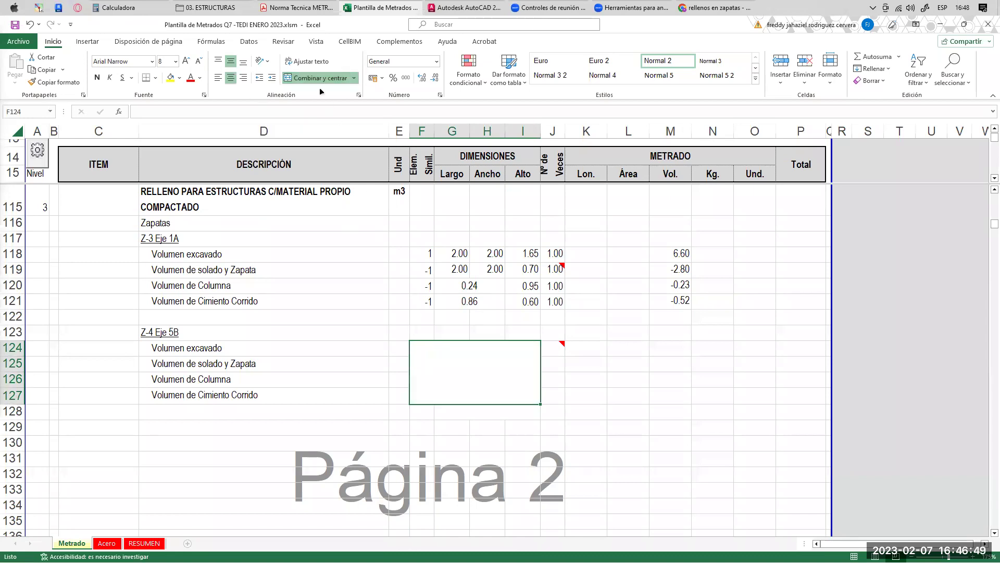
left_click(318, 83)
- For the Z-4 Volumen excavado row, enter 1 element with a length of 1.8 and a width of 1.8
left_click(429, 345)
type("1")
key("Tab")
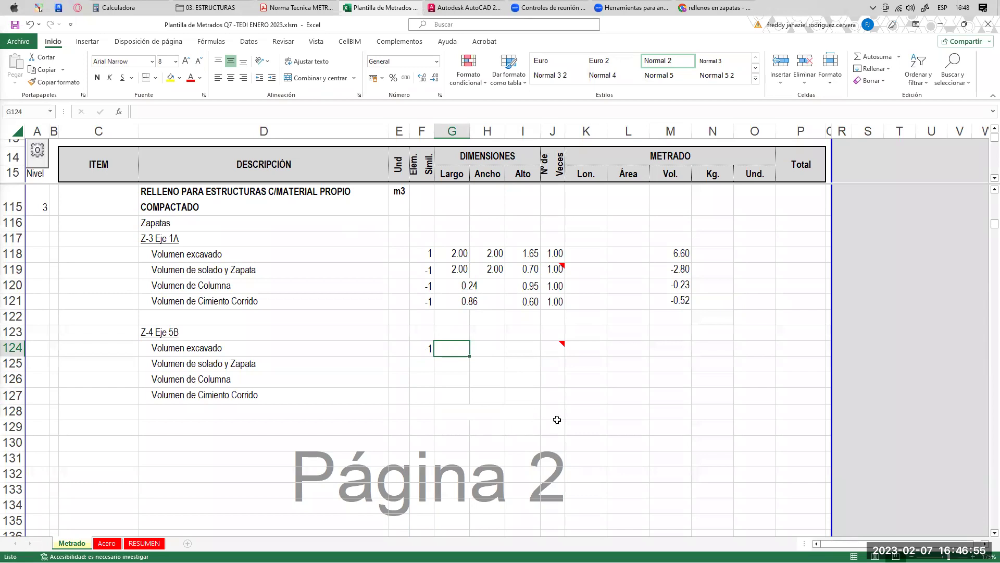
left_click(218, 337)
left_click(458, 348)
type("1.8")
key("Tab")
type("1.8")
key("Tab")
- Complete the Z-4 Volumen excavado row with height 1.65, 1 repetition and the PRODUCTO volume formula in M124
type("1.658")
key("ctrl+Return")
type("1.65")
key("Right")
type("1")
key("Right")
key("Right")
key("Right")
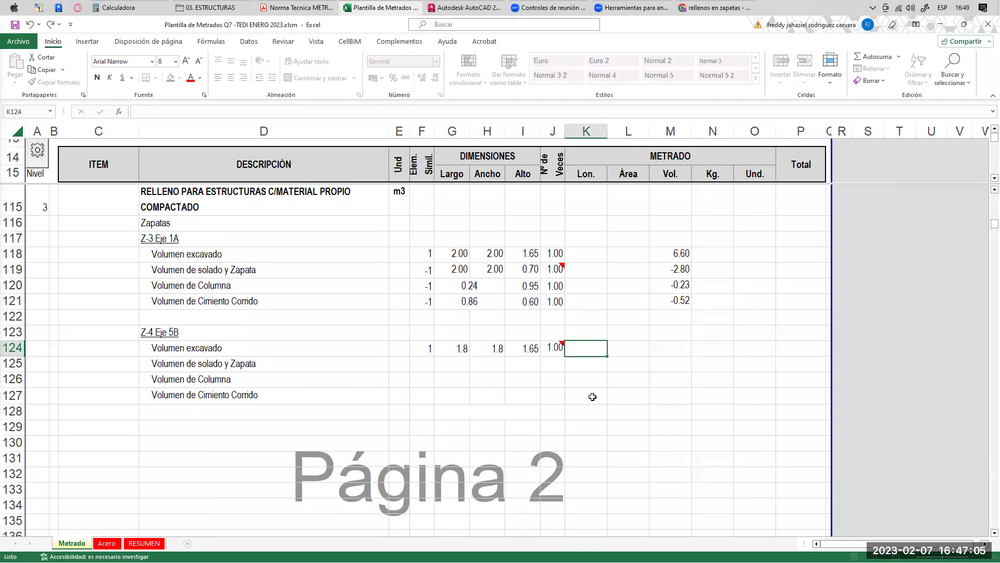
key("ctrl+v")
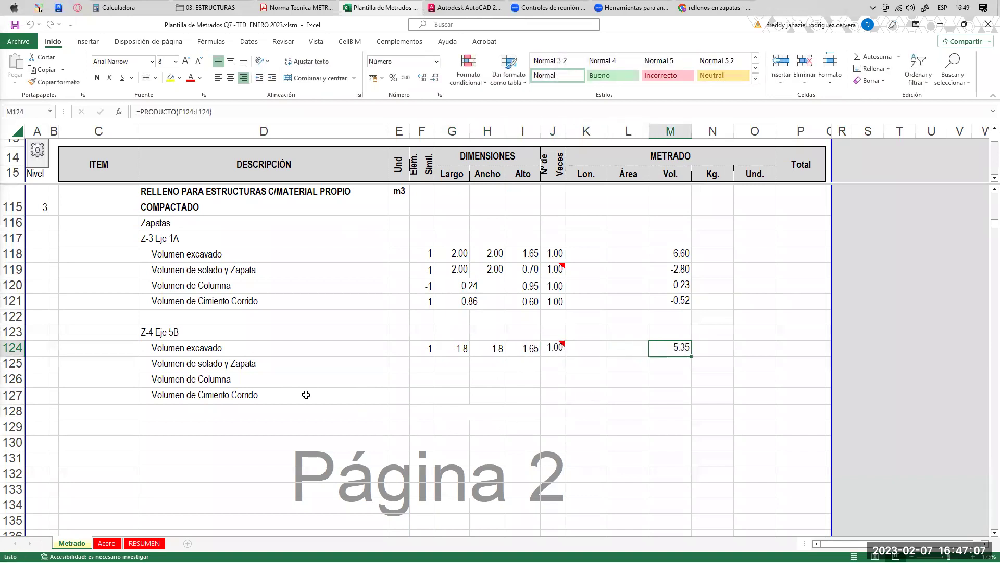
- For the Z-4 Volumen de solado y Zapata row, enter -1 element, length 1.8 and width 1.8
left_click(231, 368)
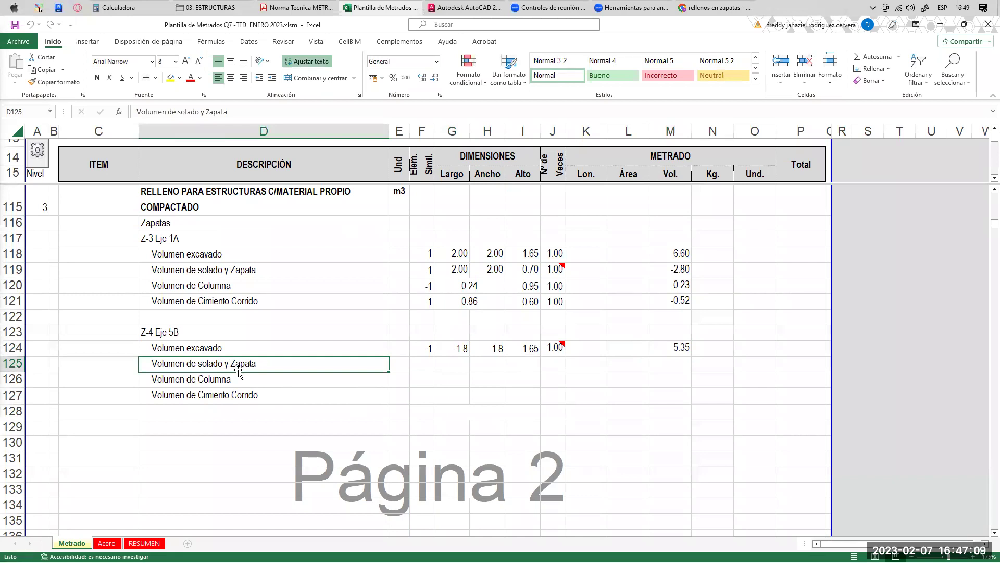
left_click(420, 364)
type("-1")
key("Tab")
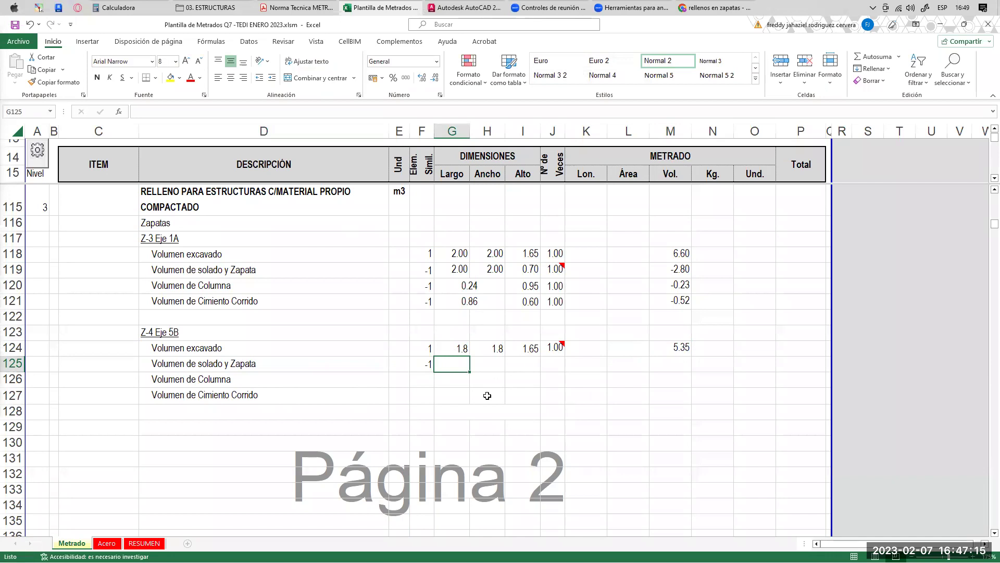
type("1")
key("Tab")
type("1.8")
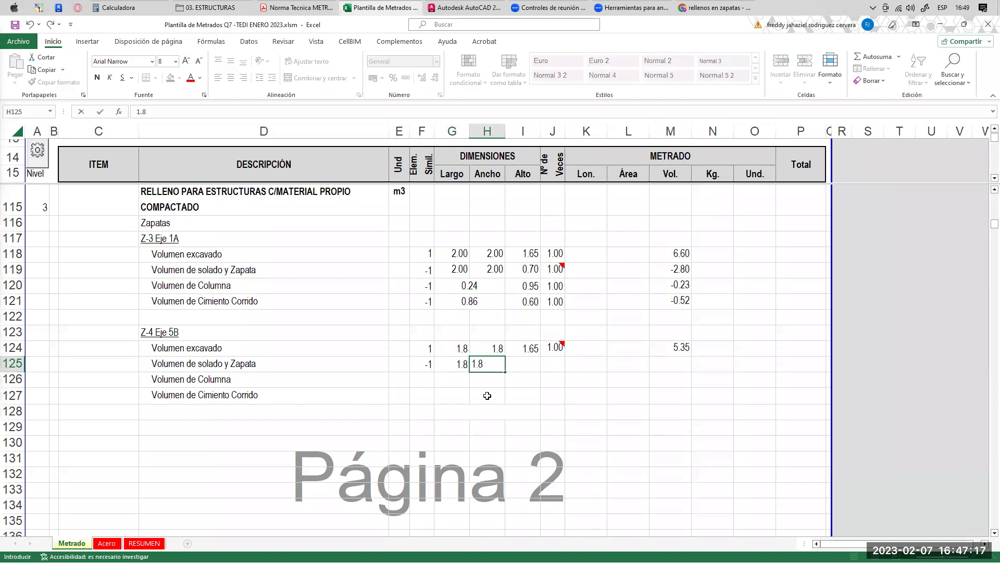
- Complete the Z-4 Volumen de solado y Zapata row with height 0.7, 1 repetition and the PRODUCTO volume formula
key("Tab")
type("0.7")
key("Tab")
type("1")
key("Tab")
key("Tab")
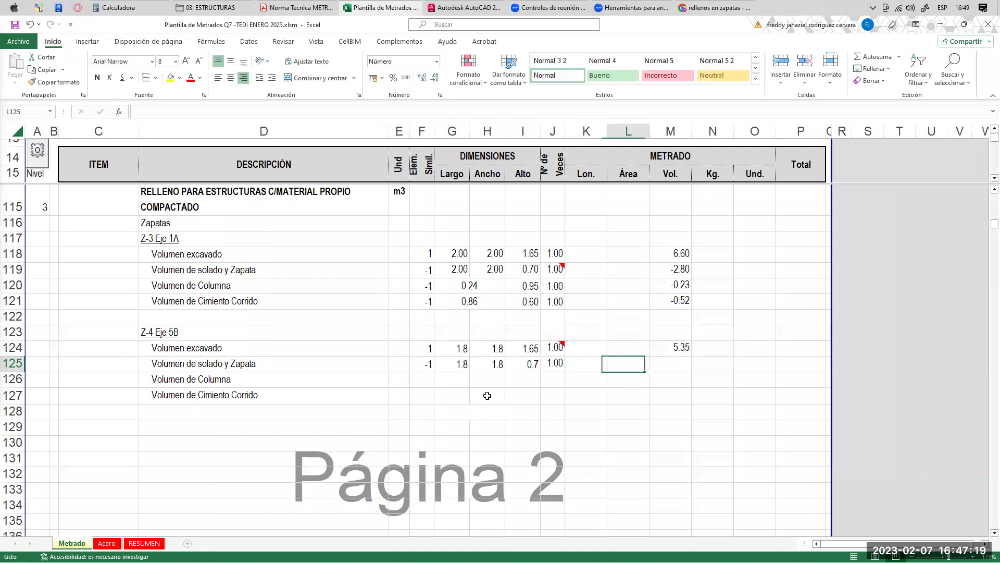
key("Tab")
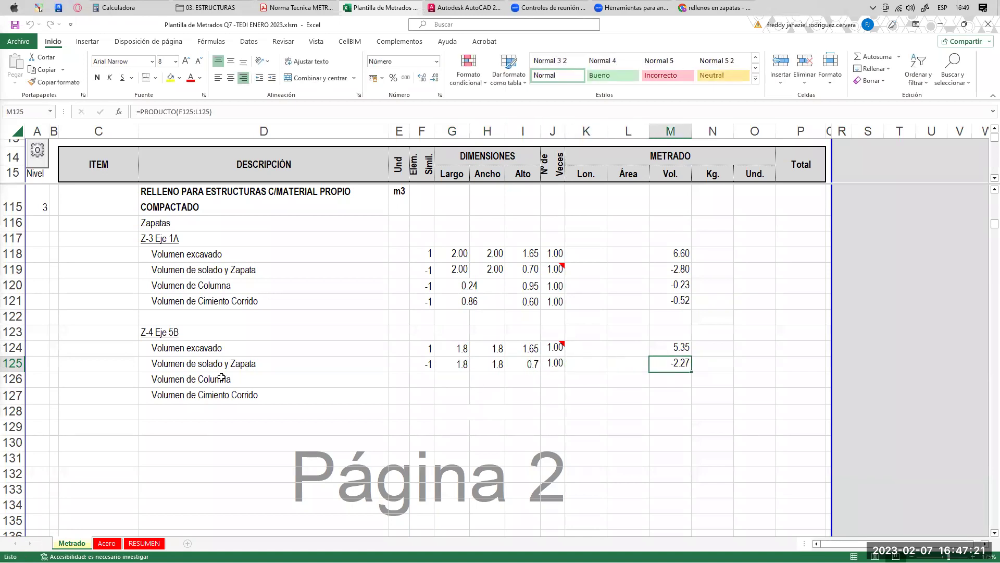
- For the Z-4 Volumen de Columna row, enter -1 element and, after checking C-3 in AutoCAD, length 0.25 and width 0.25
left_click(182, 373)
left_click(426, 384)
type("-1")
key("Tab")
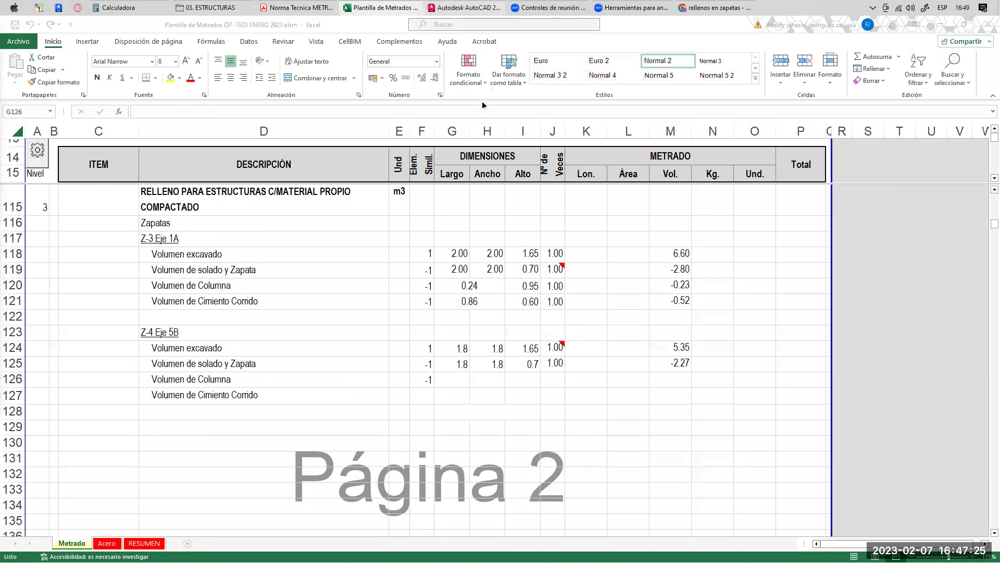
left_click(463, 7)
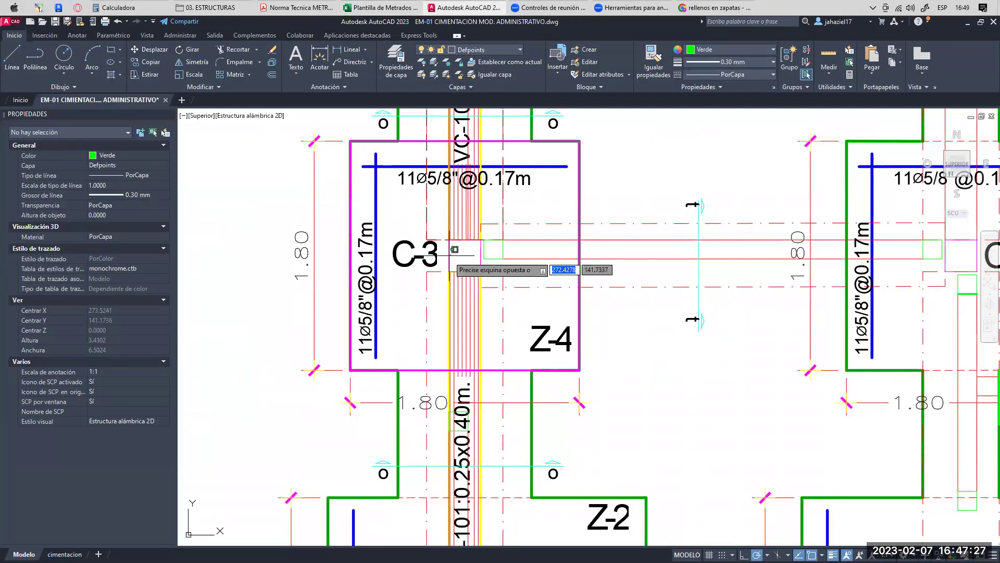
left_click(451, 252)
key("alt+Tab")
type("0.25")
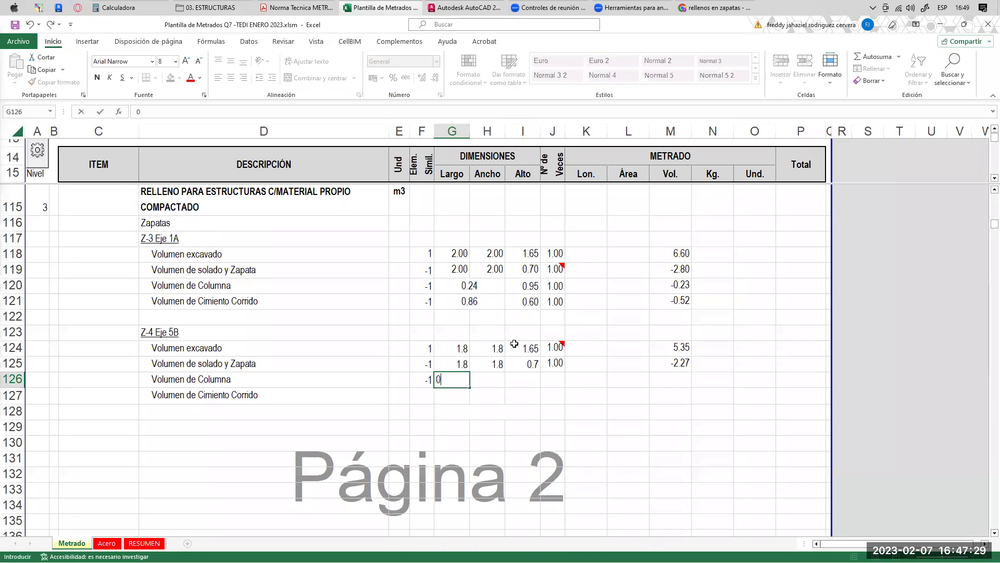
key("Tab")
type("0.25")
key("Tab")
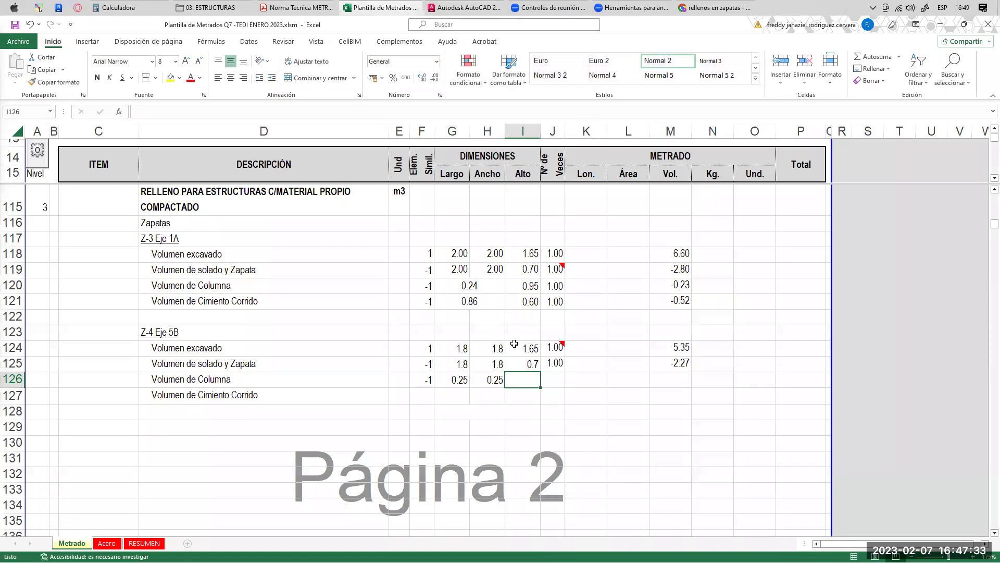
- Complete the Z-4 Volumen de Columna row with height 0.95, 1 repetition and the PRODUCTO volume formula
type("0")
key("Tab")
key("Tab")
key("Tab")
key("Tab")
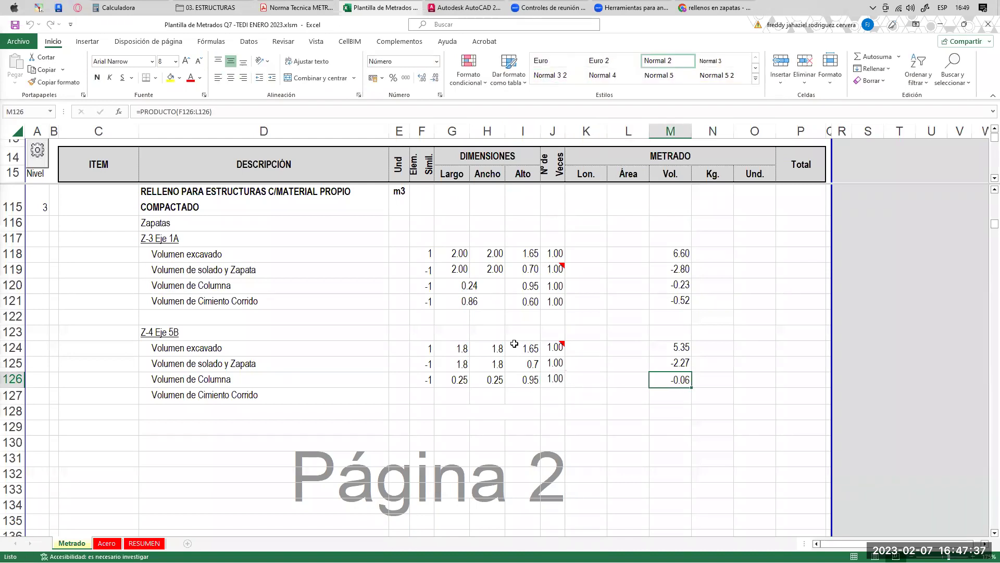
- Enter -1 as the element count for the Z-4 Volumen de Cimiento Corrido row
left_click(262, 394)
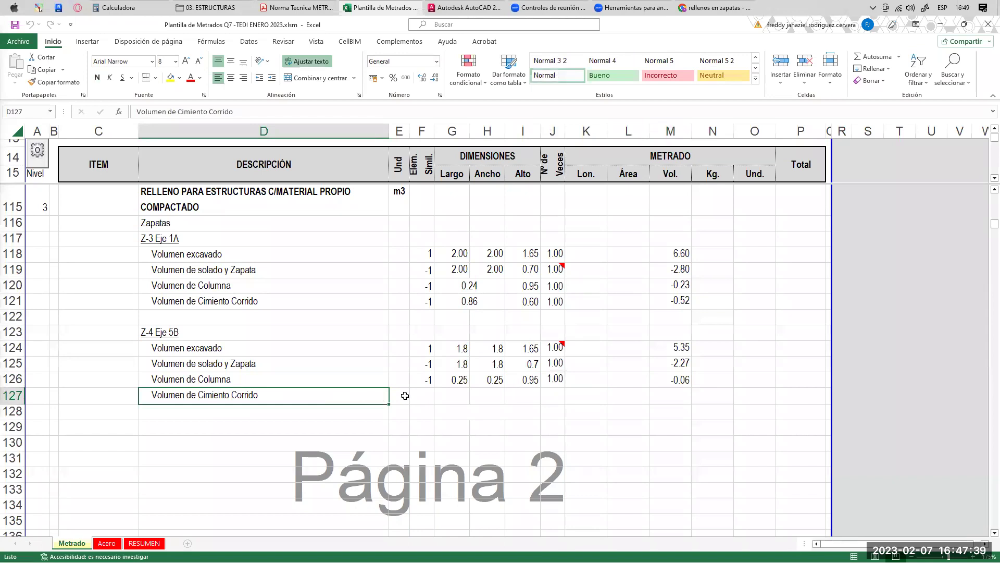
left_click(423, 395)
type("-10")
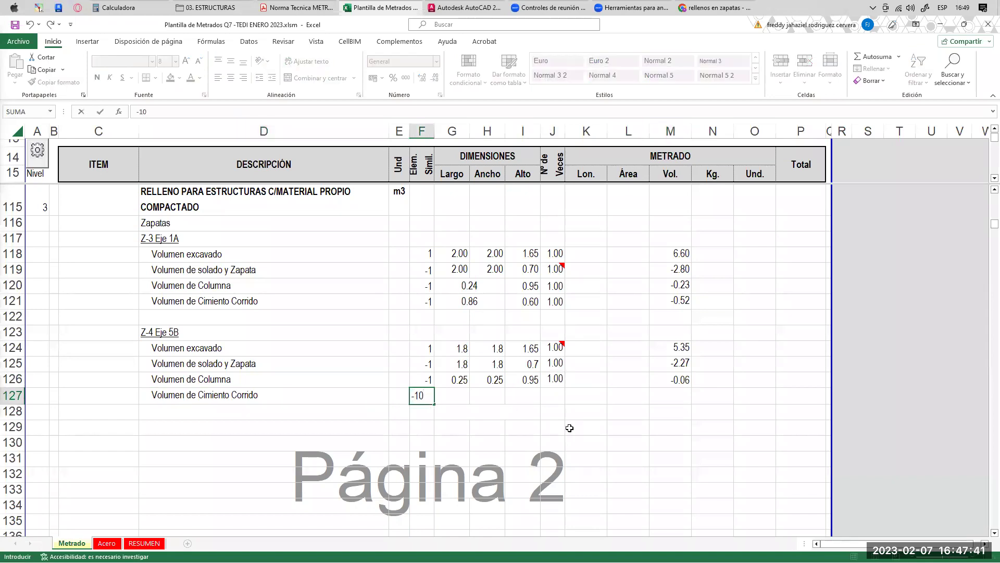
key("Tab")
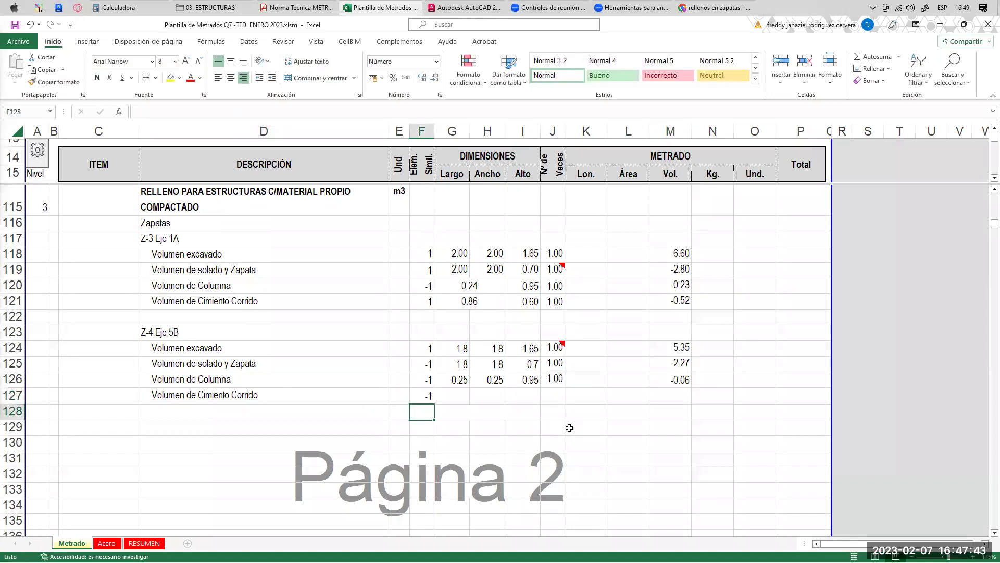
- In AutoCAD, draw two rectangles over the vertical strip foundation within footing Z-4, one above and one below column C-3
left_click(463, 8)
middle_click_drag(456, 239, 459, 253)
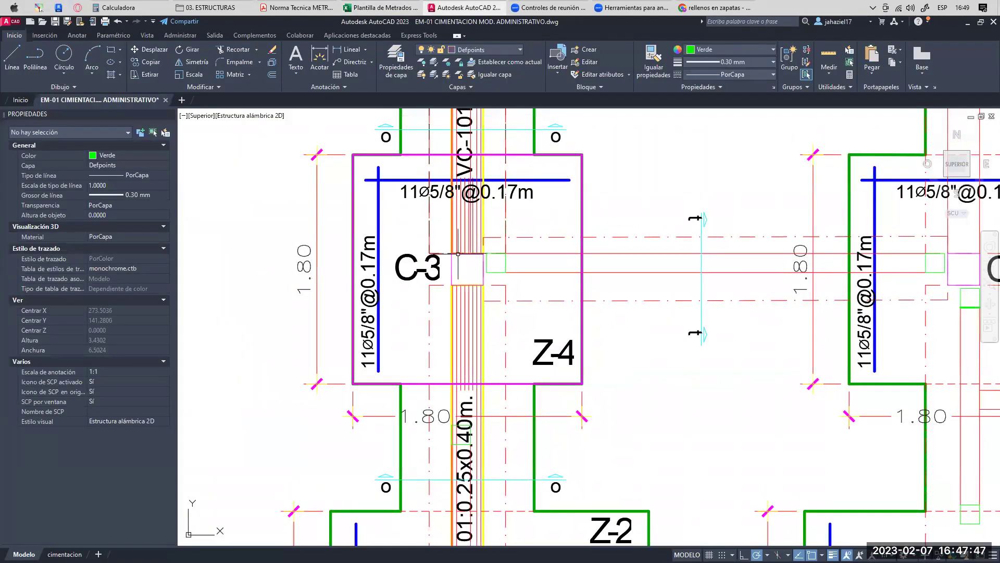
left_click(111, 50)
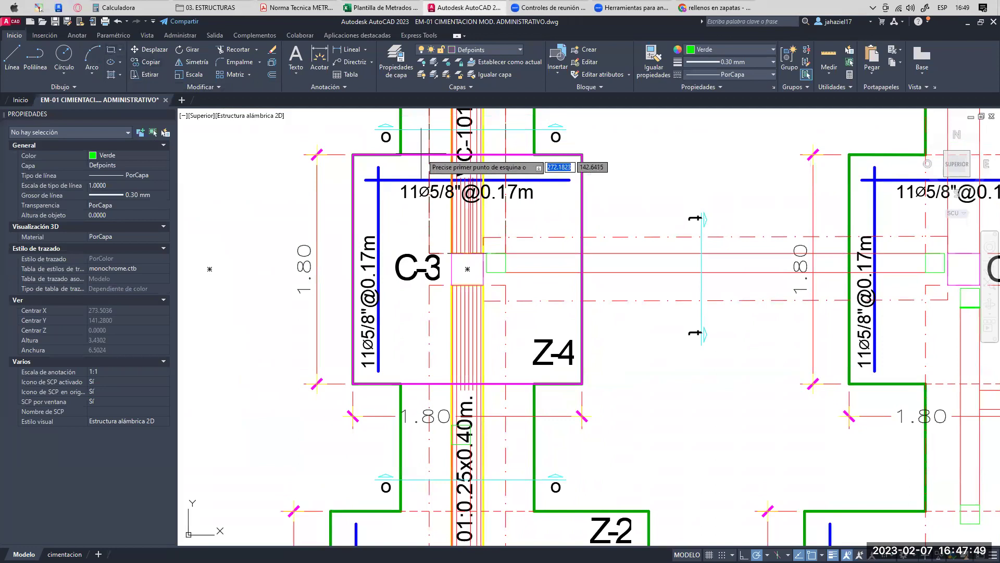
left_click(430, 154)
left_click(505, 252)
key("space")
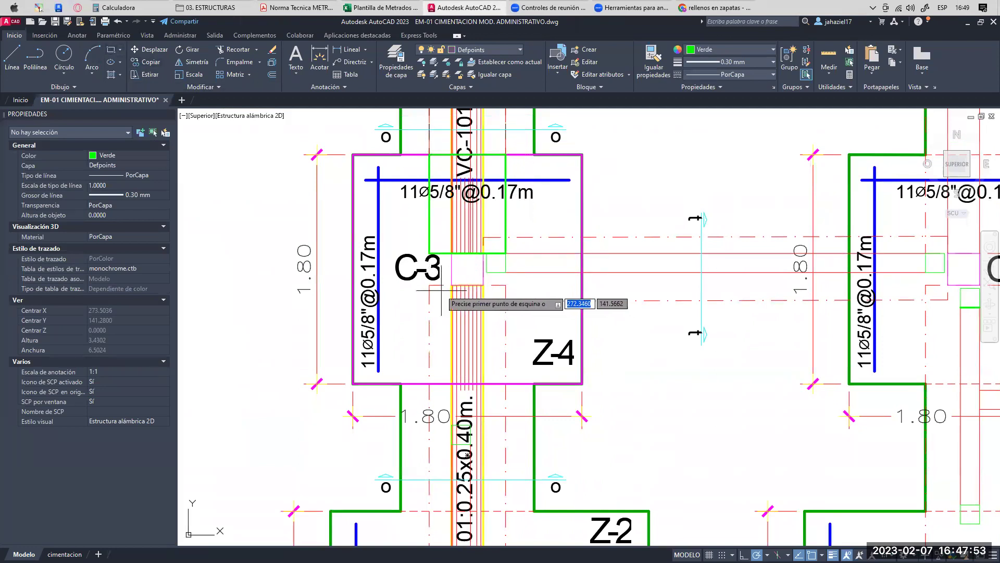
left_click(429, 284)
left_click(505, 384)
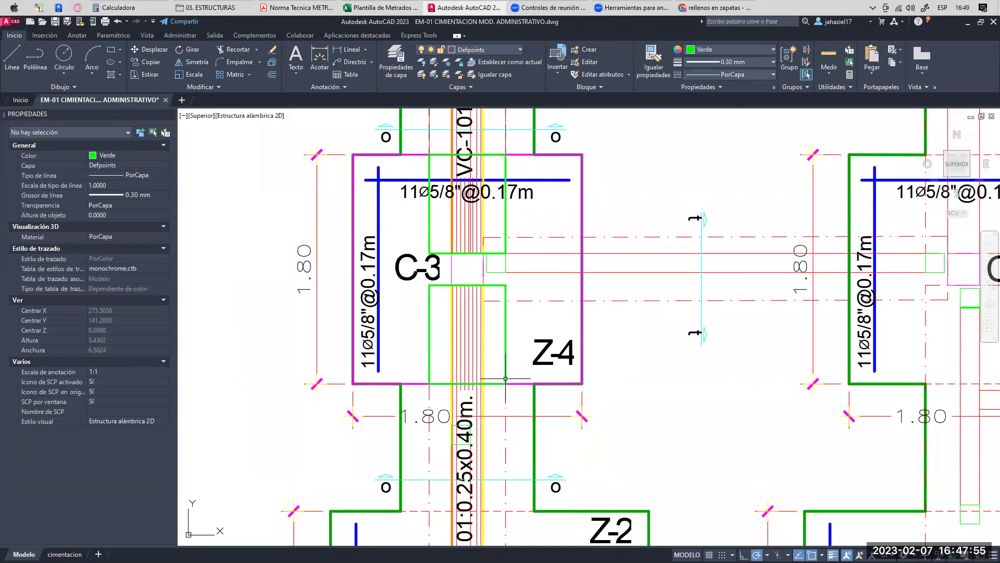
left_click(92, 54)
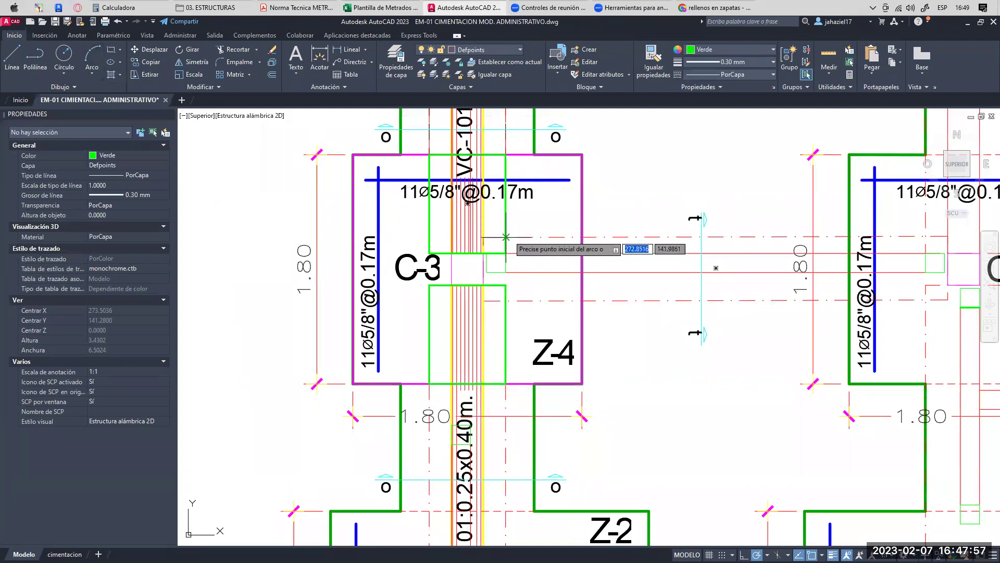
scroll(508, 235, "up", 2)
left_click(581, 237)
left_click(623, 238)
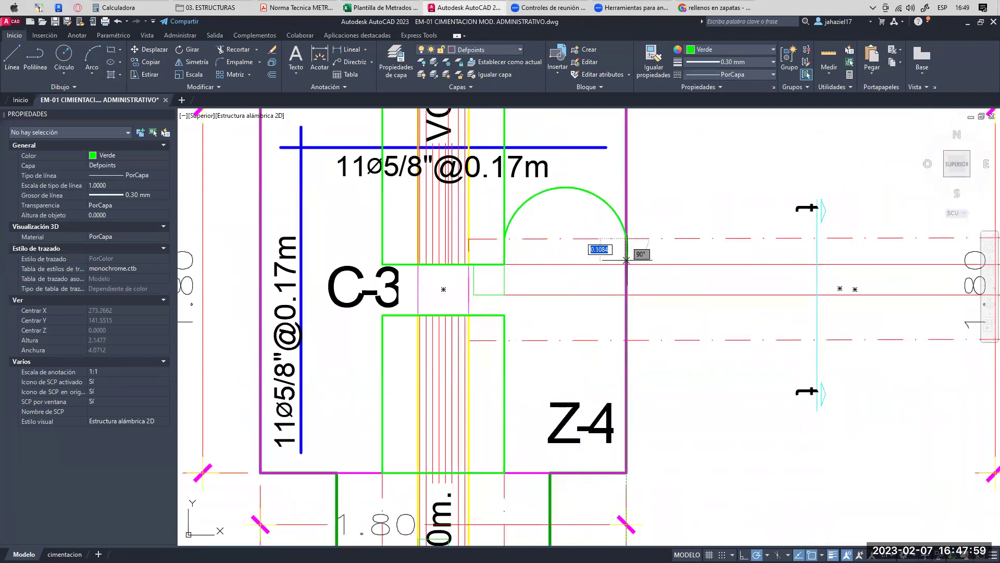
- Outline the horizontal strip foundation with a polyline from column C-3 to the Z-4 edge, stepping around the two rectangles
left_click(50, 69)
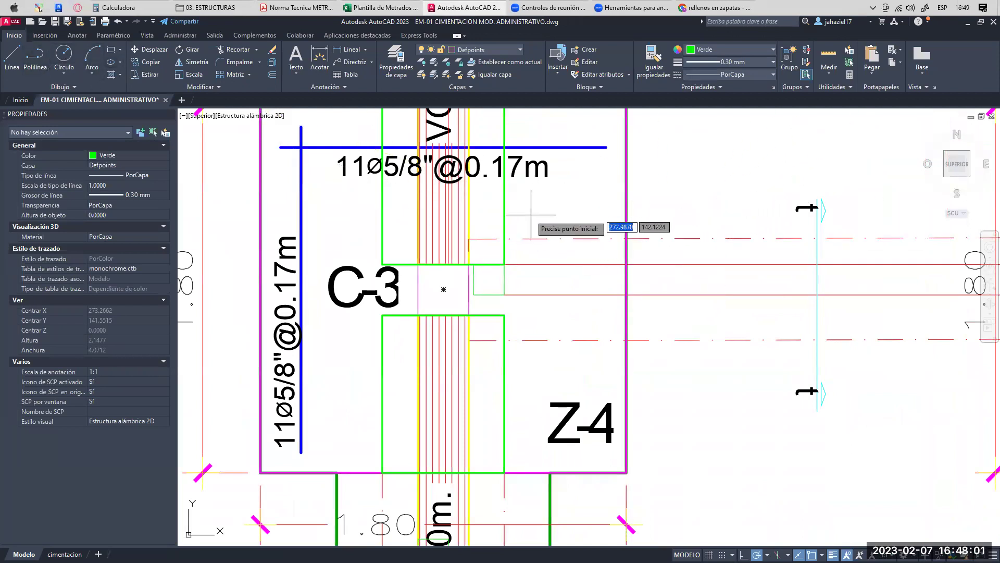
left_click(504, 238)
left_click(626, 238)
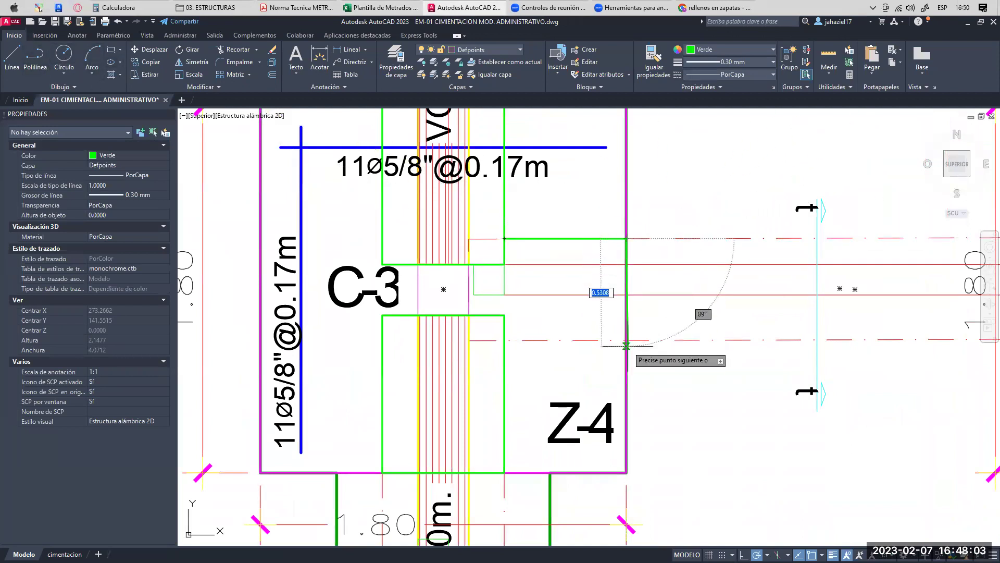
left_click(627, 340)
left_click(504, 340)
left_click(504, 314)
left_click(469, 315)
left_click(469, 264)
left_click(504, 264)
left_click(504, 238)
key("Escape")
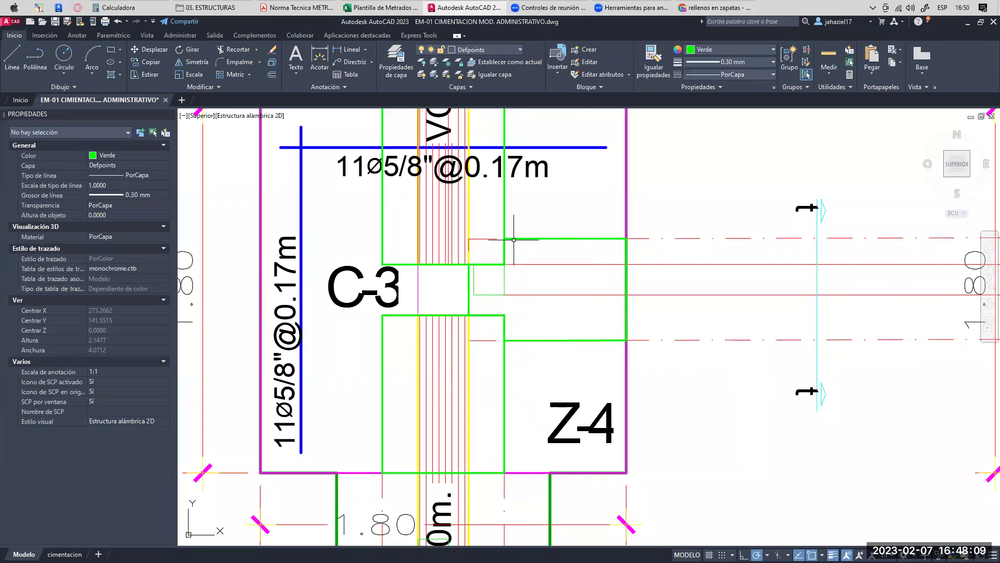
left_click(517, 239)
key("Escape")
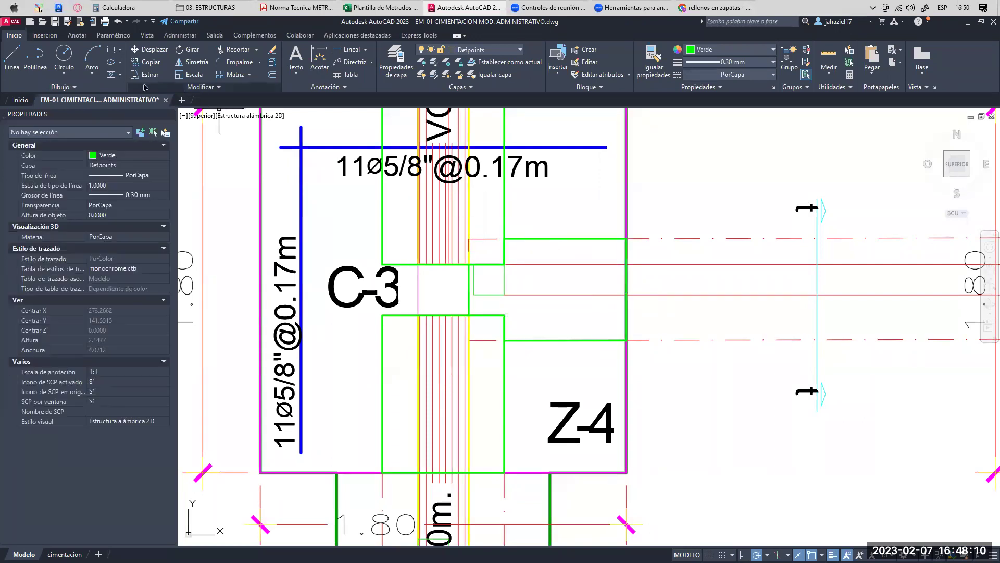
- Hatch the three strip foundation outlines inside Z-4 with the ANSI31 pattern at scale 0.01
left_click(111, 74)
left_click(510, 212)
left_click(525, 239)
left_click(421, 319)
left_click(125, 60)
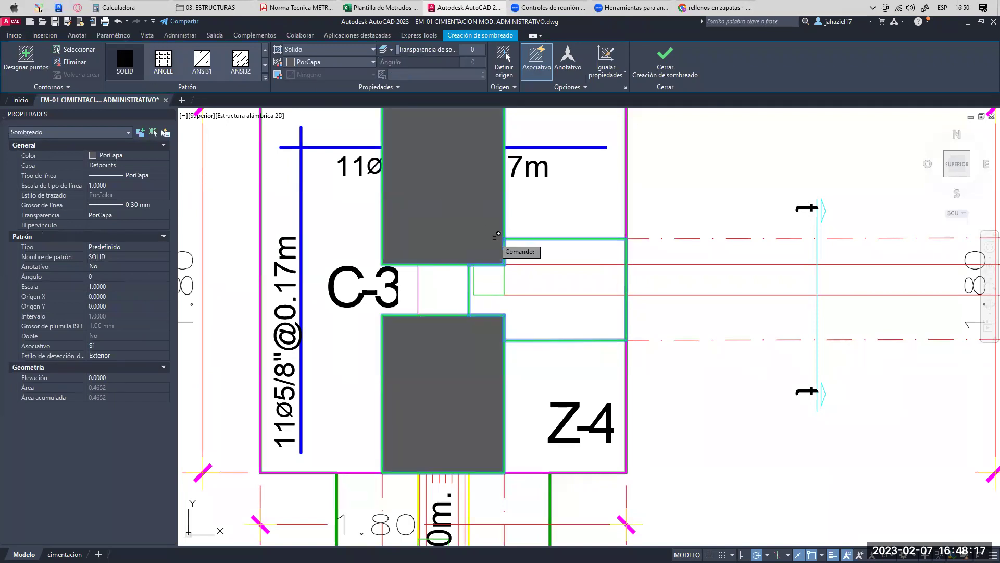
scroll(496, 235, "down", 3)
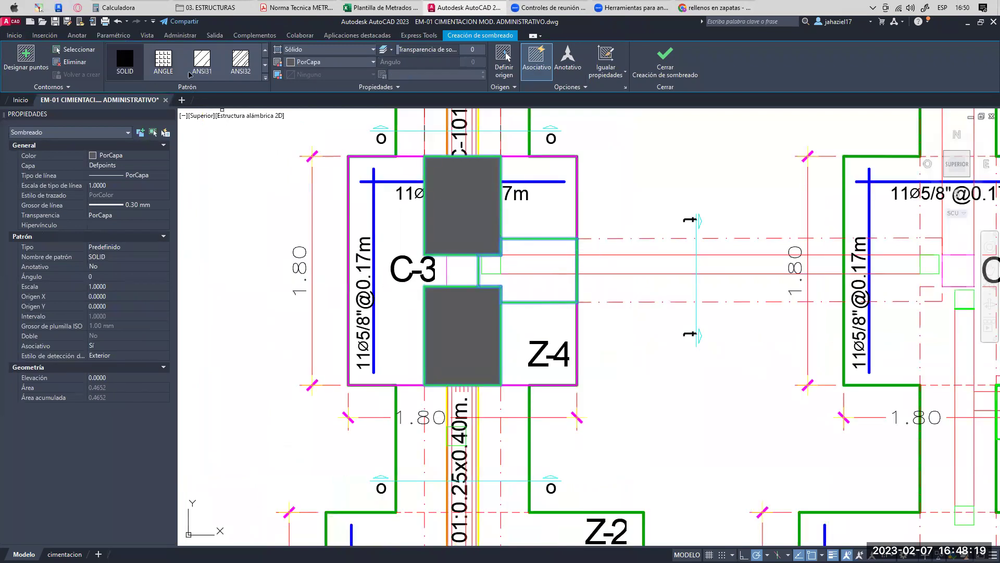
left_click(202, 60)
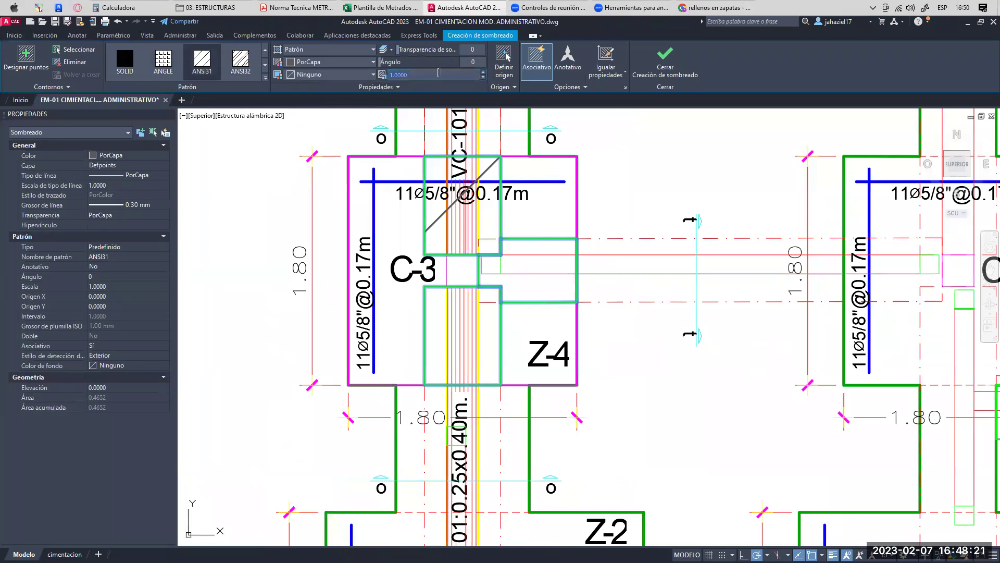
key("Return")
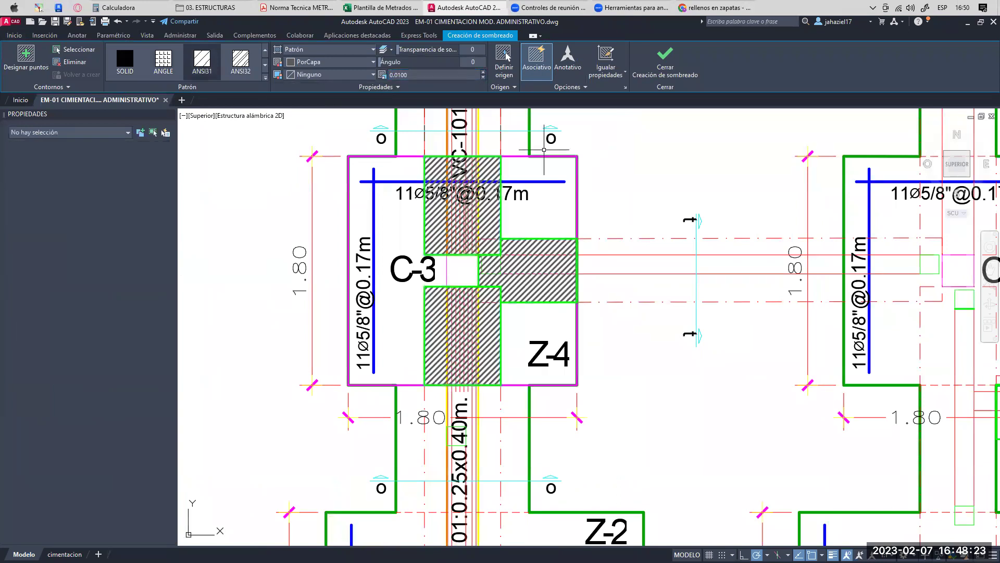
- Examine the hatched zones in Z-4 and read the area of the horizontal strip foundation's polyline
left_click(469, 279)
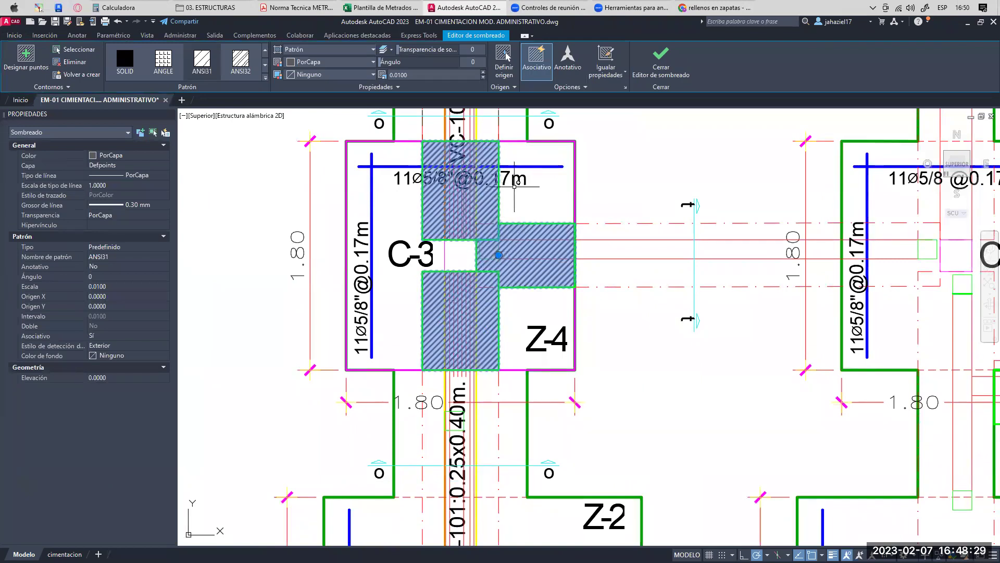
key("Escape")
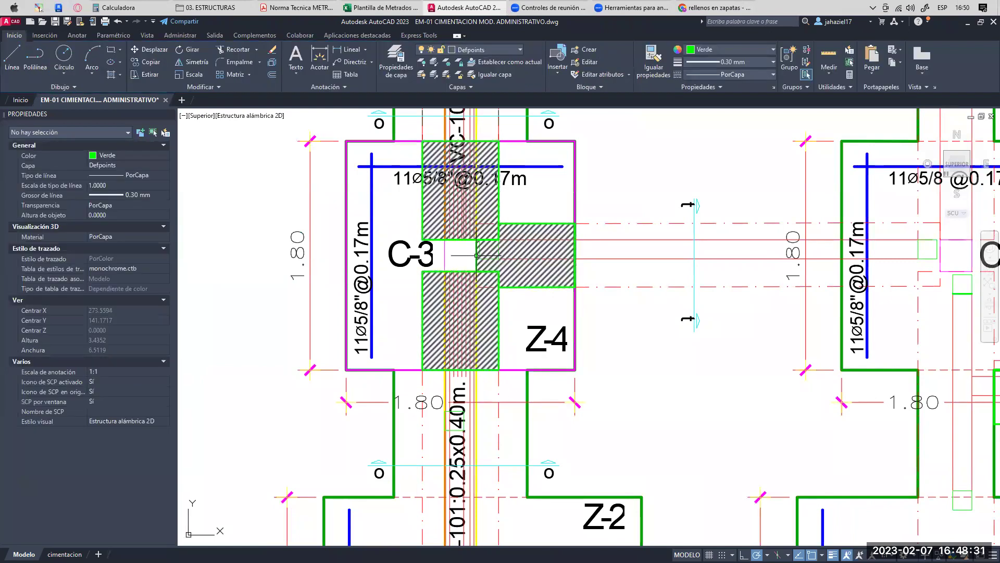
scroll(513, 239, "up", 2)
scroll(508, 230, "up", 4)
left_click(510, 187)
scroll(473, 228, "up", 6)
scroll(477, 281, "down", 6)
scroll(496, 265, "down", 6)
double_click(496, 265)
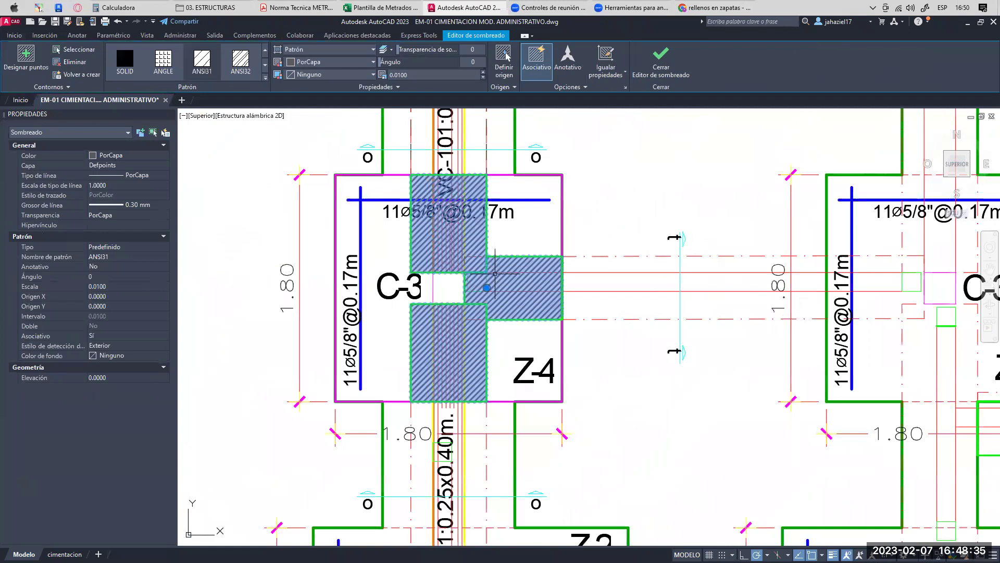
key("Escape")
left_click(497, 266)
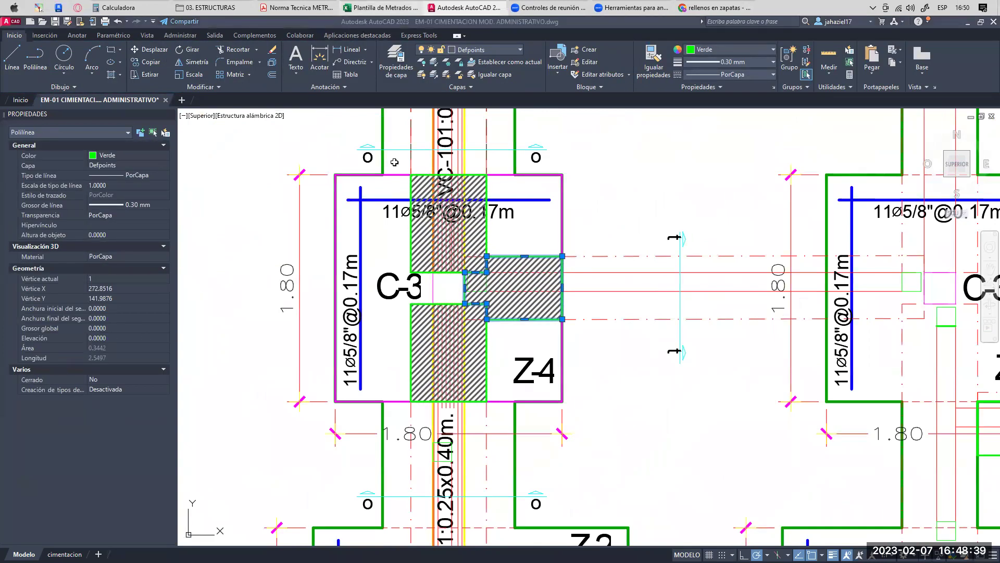
- In Excel, merge the length and width cells of the Z-4 Volumen de Cimiento Corrido row and start an area sum with 0.34
left_click(383, 7)
left_click_drag(455, 395, 487, 396)
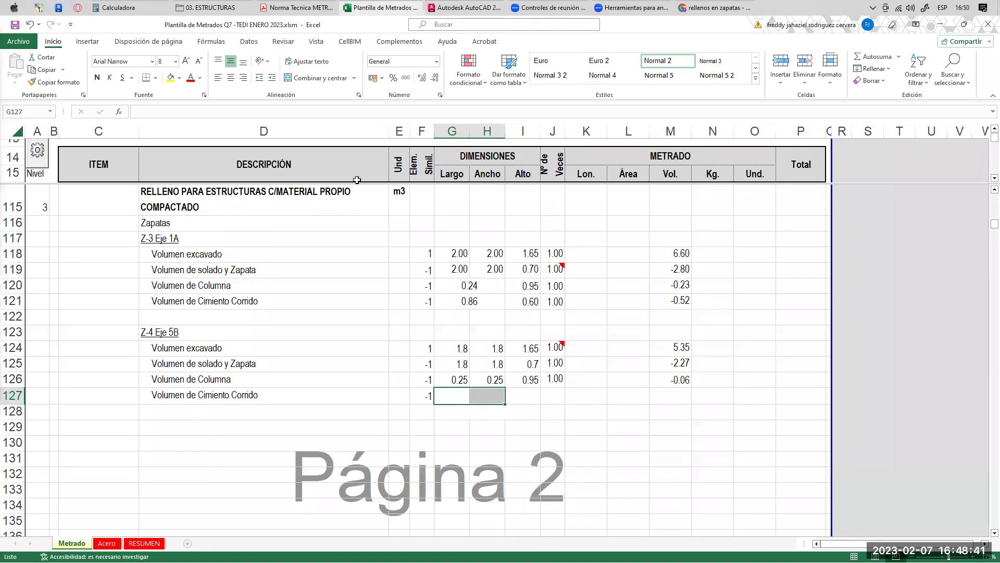
left_click(300, 78)
type("0")
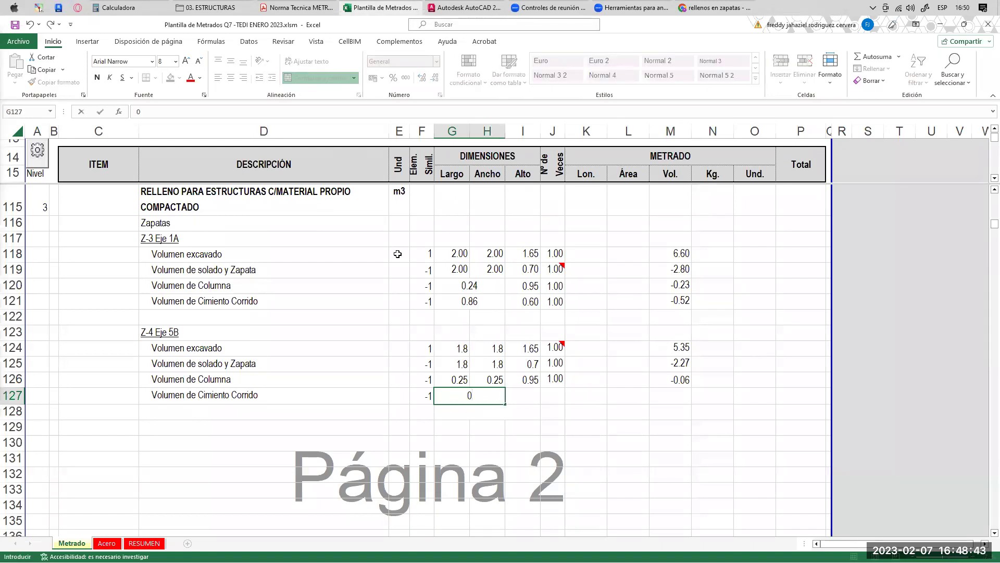
type(".34*")
- Check the two rectangles' areas in AutoCAD and complete the Z-4 Volumen de Cimiento Corrido area sum as 0.34+0.47+0.47
left_click(463, 8)
key("Escape")
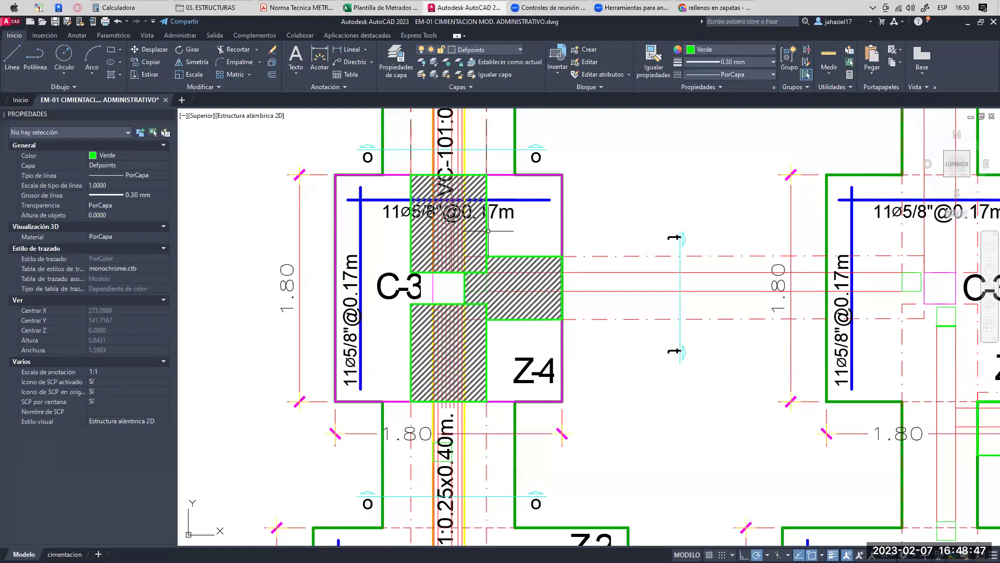
left_click(487, 235)
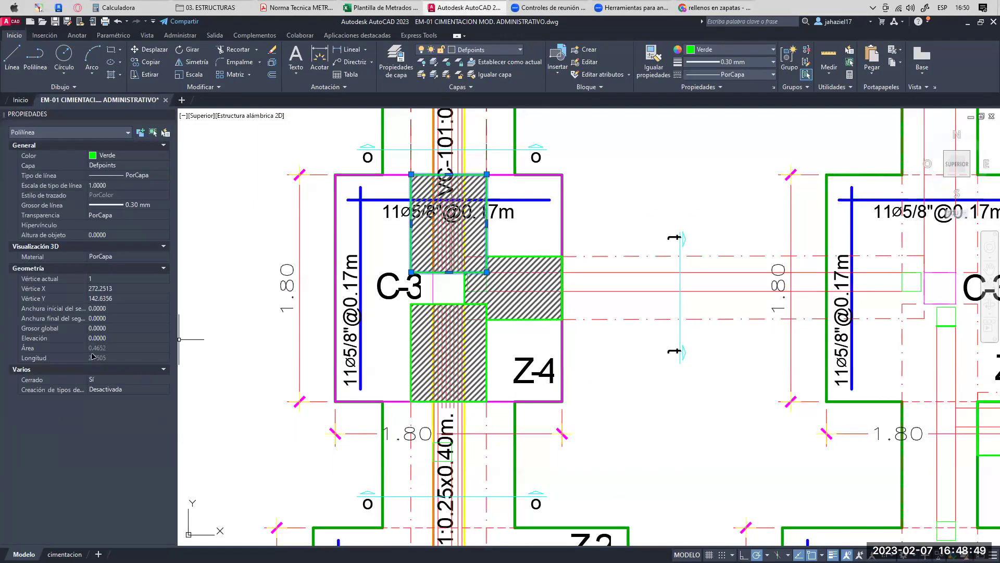
left_click(376, 8)
type("0.47+")
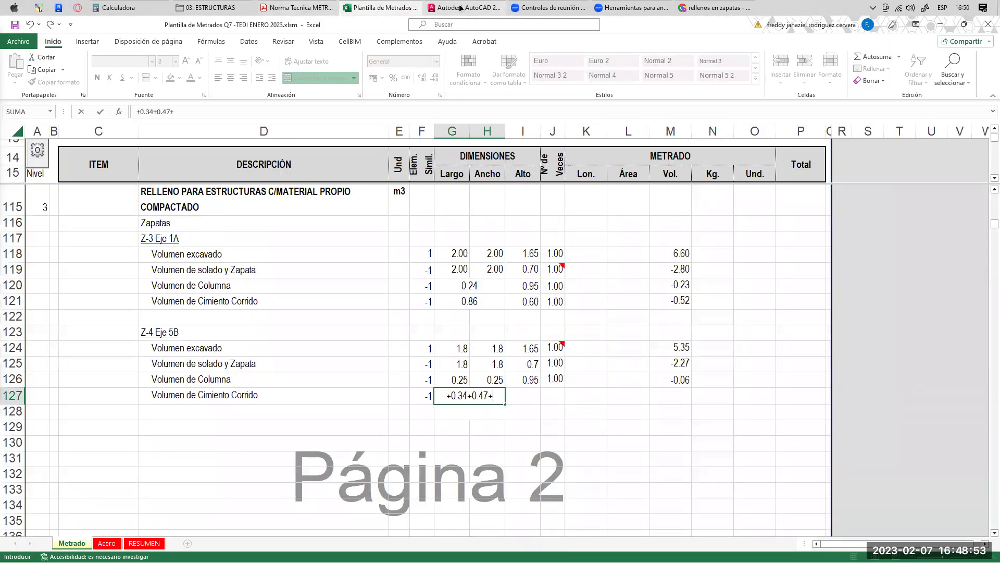
left_click(460, 8)
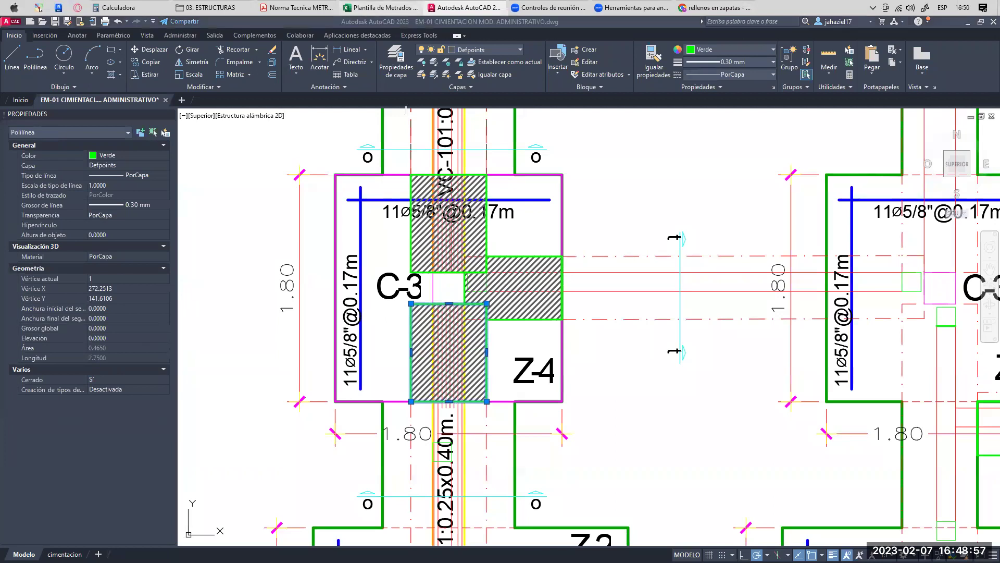
key("alt+Tab")
type("0.47")
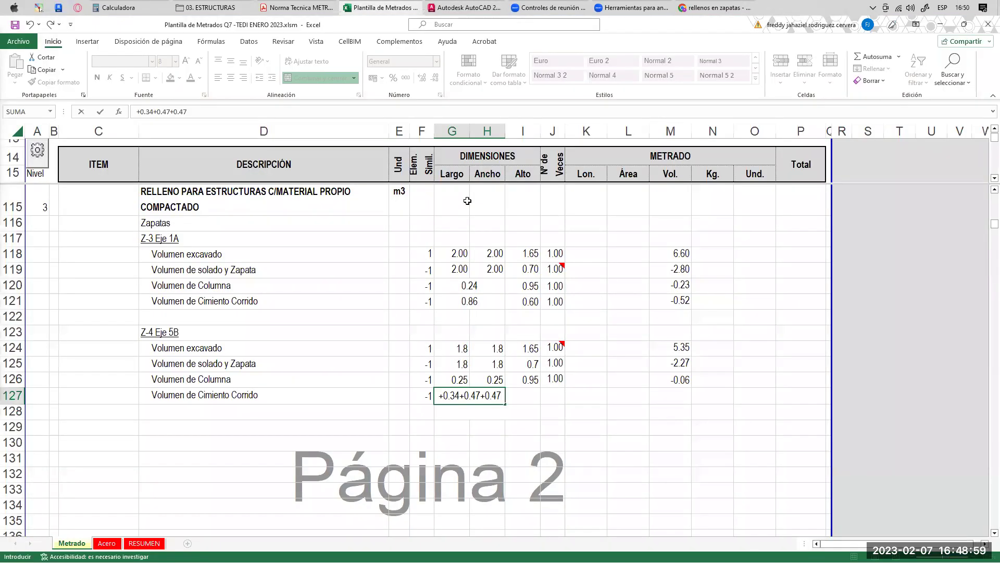
key("Return")
left_click(466, 400)
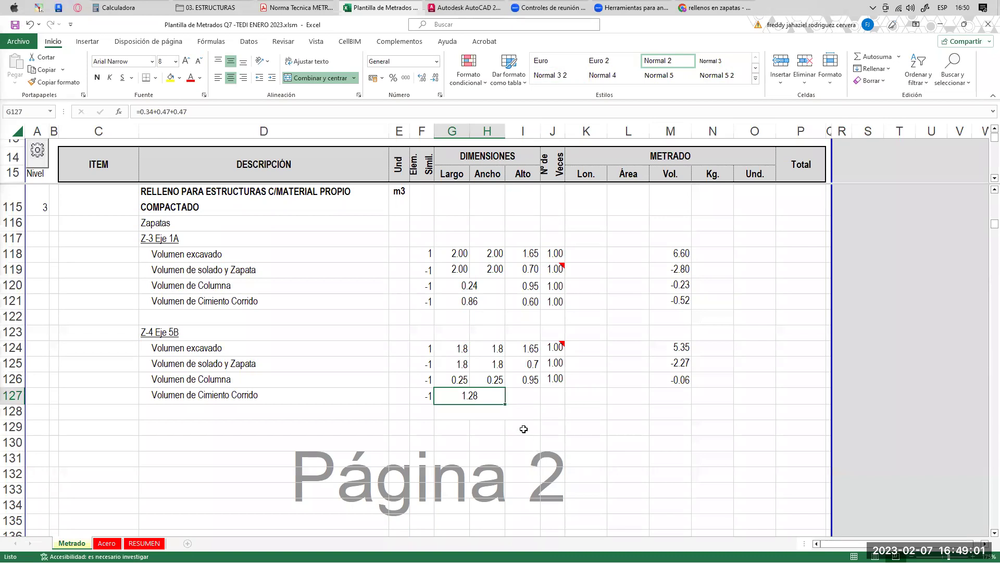
- Complete the Z-4 Volumen de Cimiento Corrido row with height 0.6, 1 repetition and the PRODUCTO volume formula
left_click(516, 397)
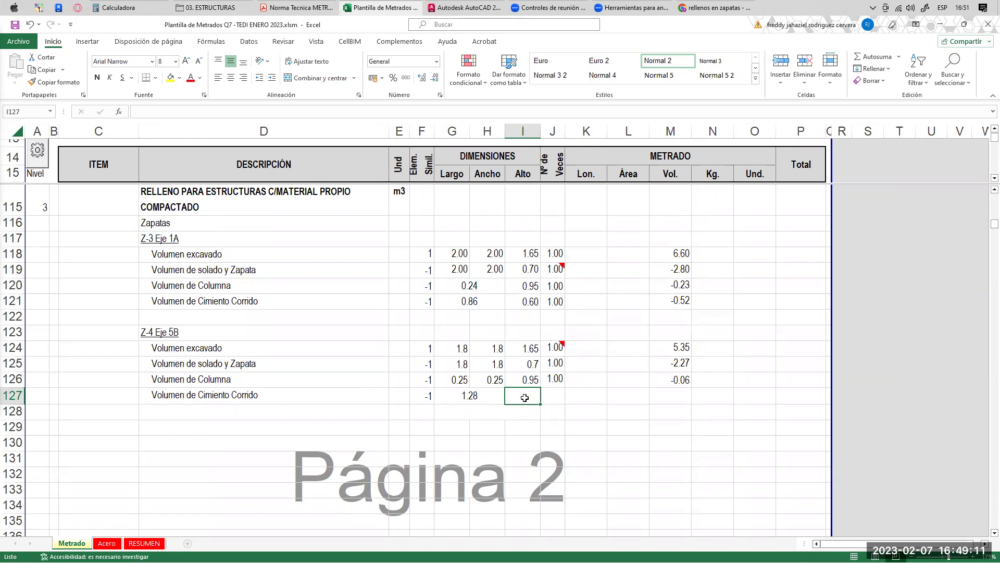
type("0.6")
key("Tab")
key("Tab")
key("Tab")
key("Tab")
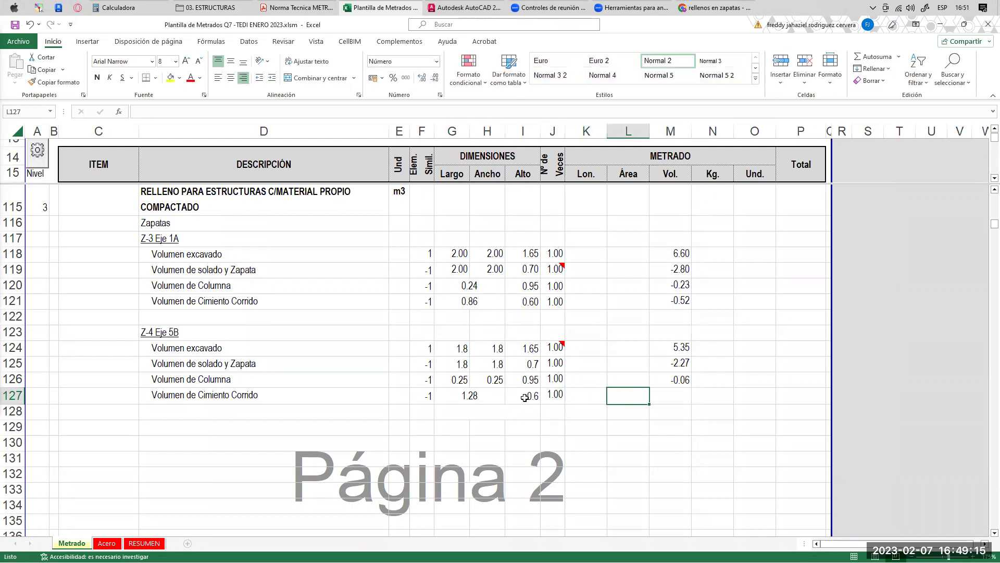
key("ctrl+j")
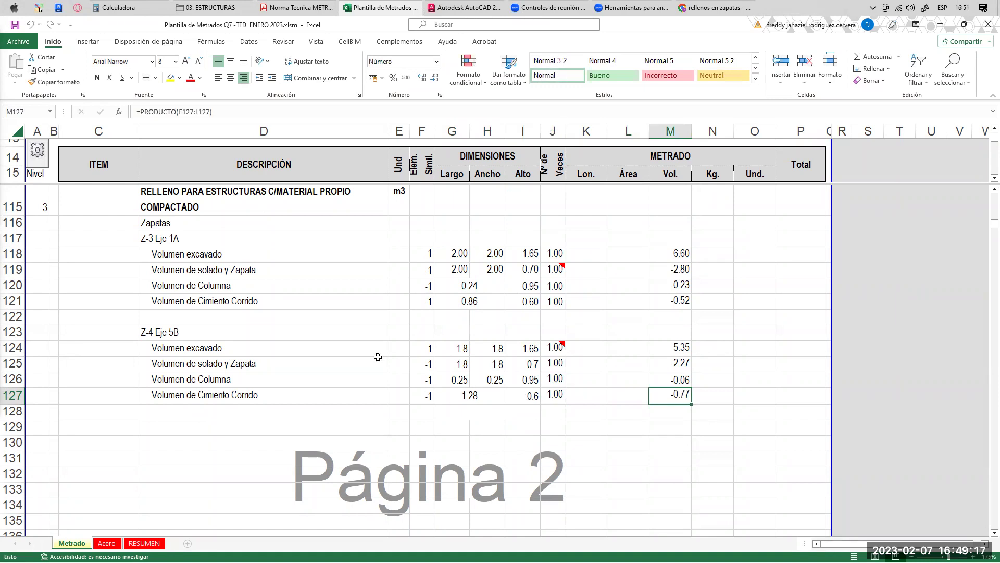
- Review the Z-4 Eje 5B volume rows against the footing outline and hatched strip foundation areas in AutoCAD
left_click(182, 331)
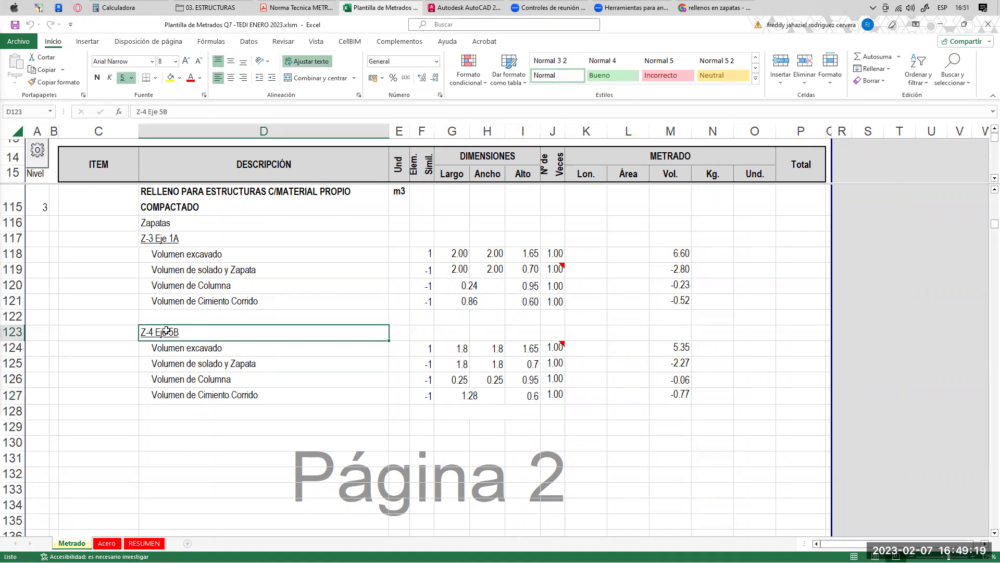
left_click_drag(188, 348, 354, 399)
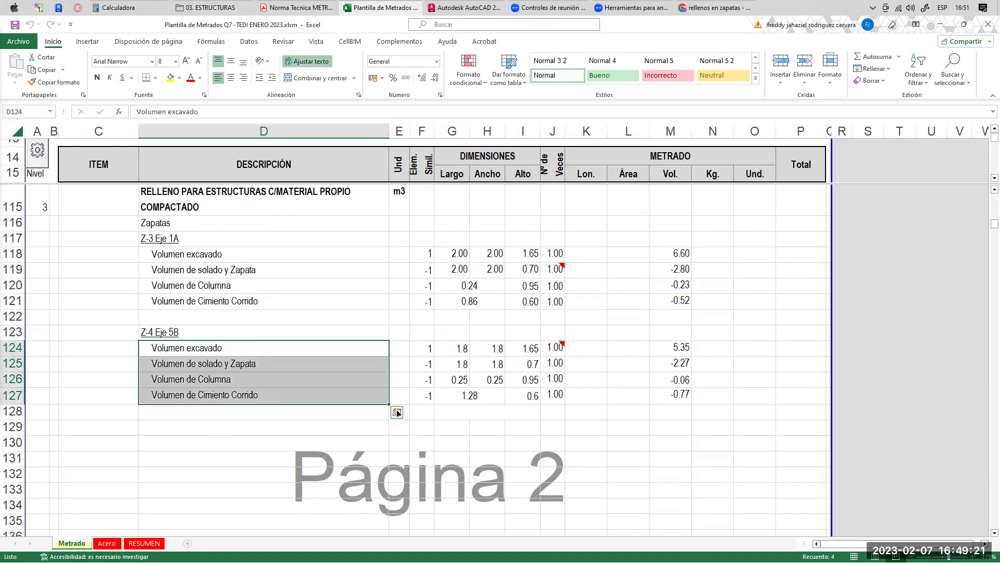
left_click(464, 7)
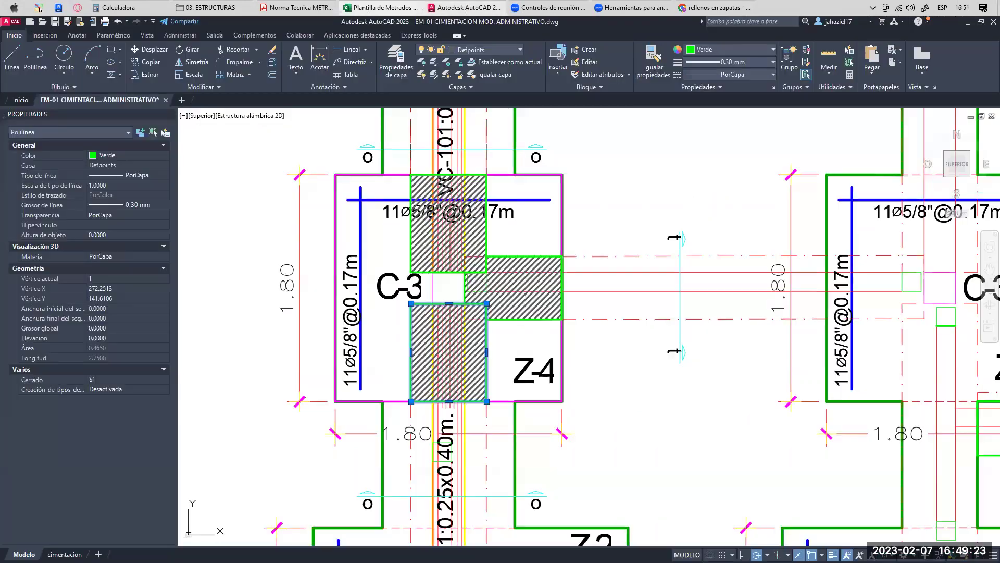
scroll(480, 236, "down", 4)
middle_click_drag(481, 237, 488, 206)
left_click(516, 183)
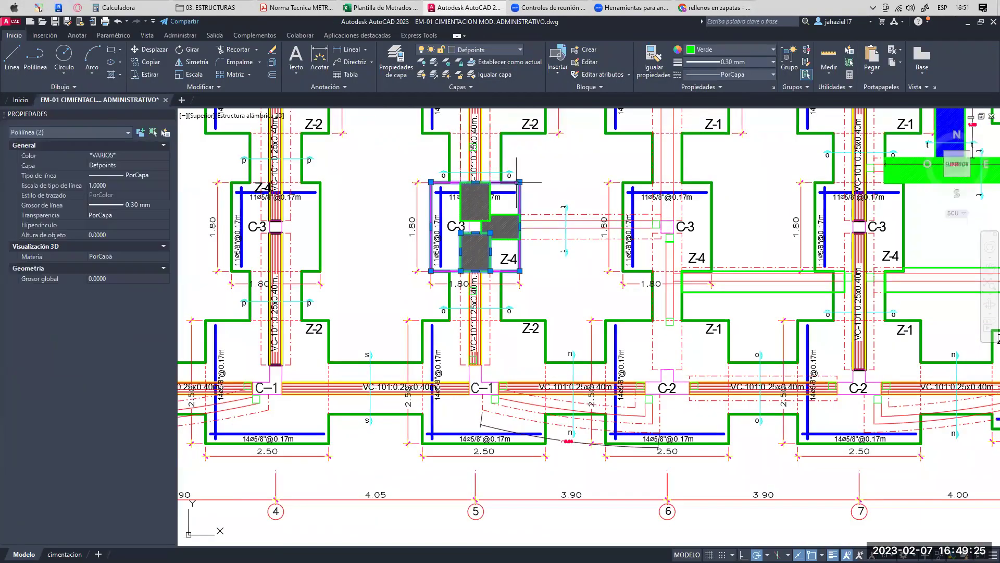
scroll(479, 196, "up", 2)
scroll(478, 198, "up", 2)
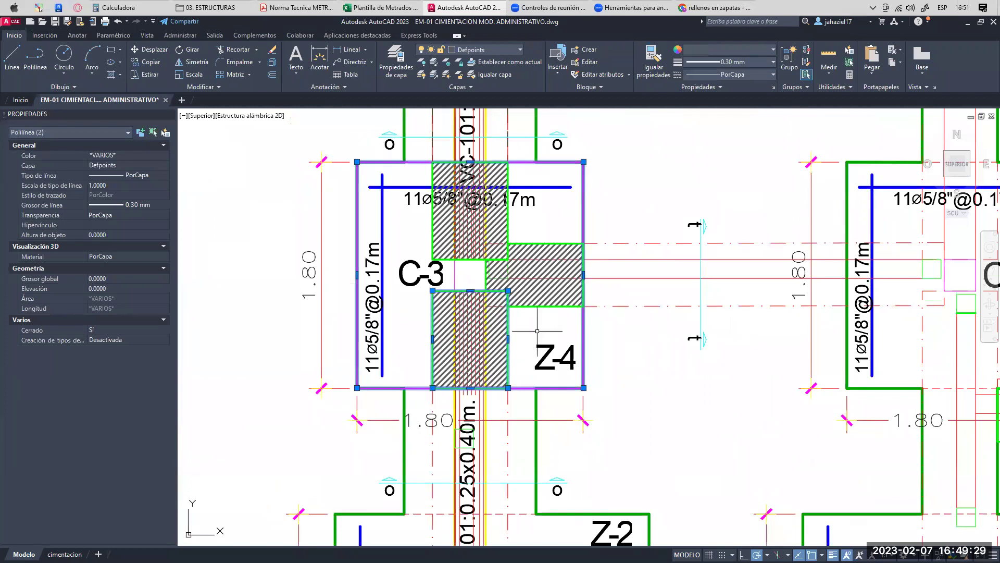
key("Escape")
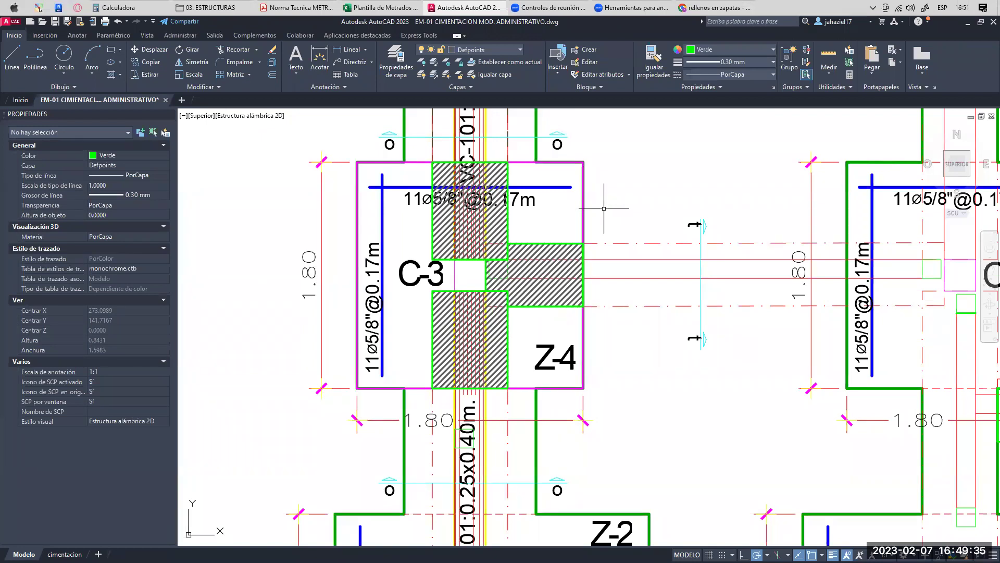
- Switch to Excel and underline the Zapatas heading of the compacted fill item
left_click(380, 8)
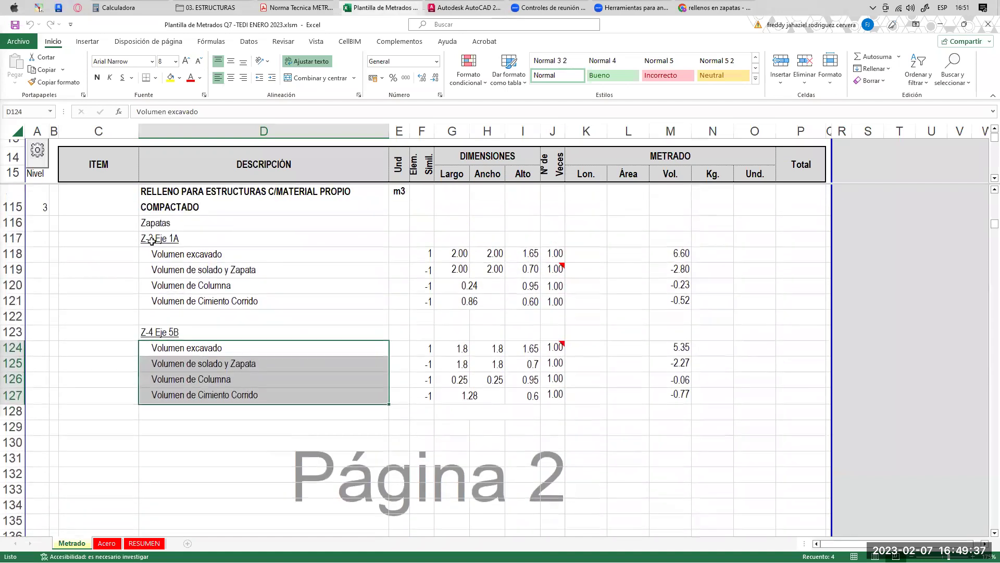
left_click(159, 226)
left_click(123, 77)
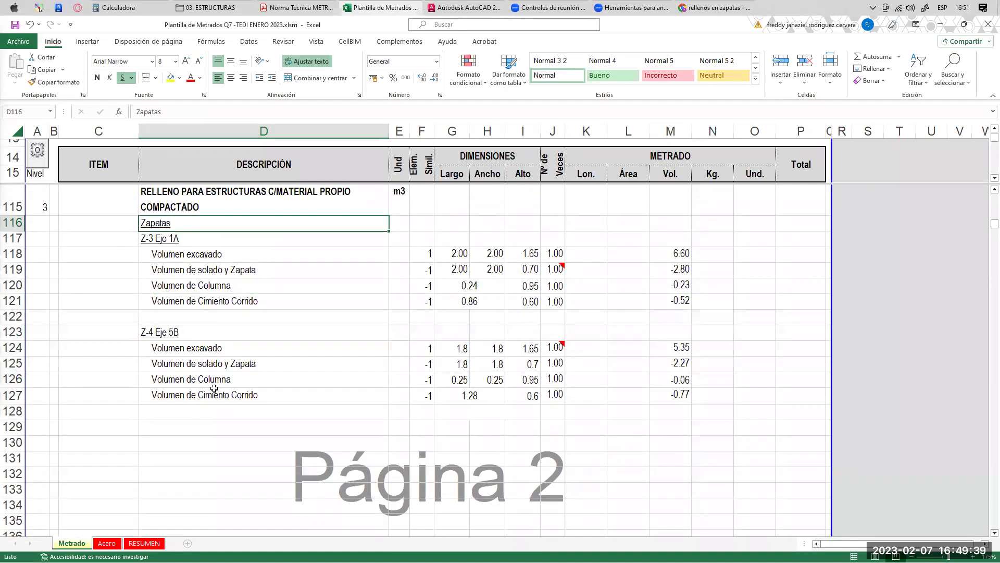
- Enter the heading Vigas de Cimentacion in cell D129, below the Z-4 Eje 5B volume rows
left_click(190, 427)
type("Vigas de C")
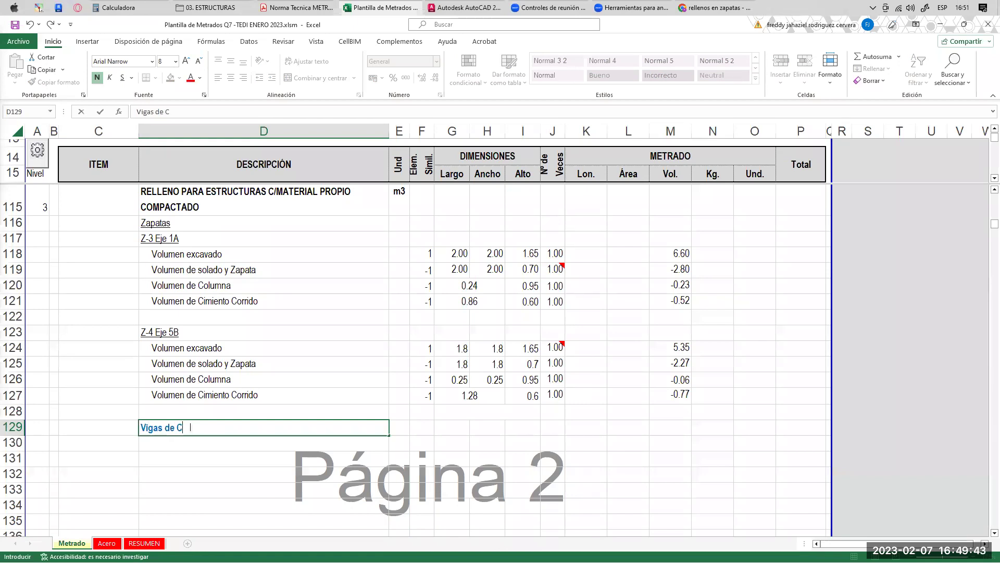
type("imentacion")
left_click_drag(365, 406, 359, 401)
left_click(228, 422)
- Switch to AutoCAD and delete the solid hatches from the two strip foundation areas inside footing Z-3 on axis 1A
left_click(469, 8)
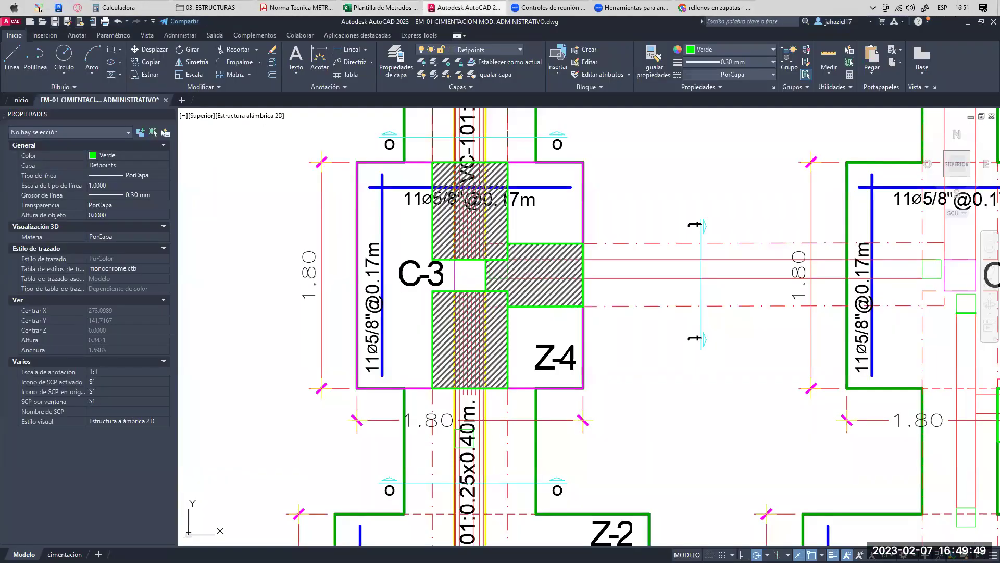
scroll(573, 312, "down", 3)
scroll(573, 313, "down", 6)
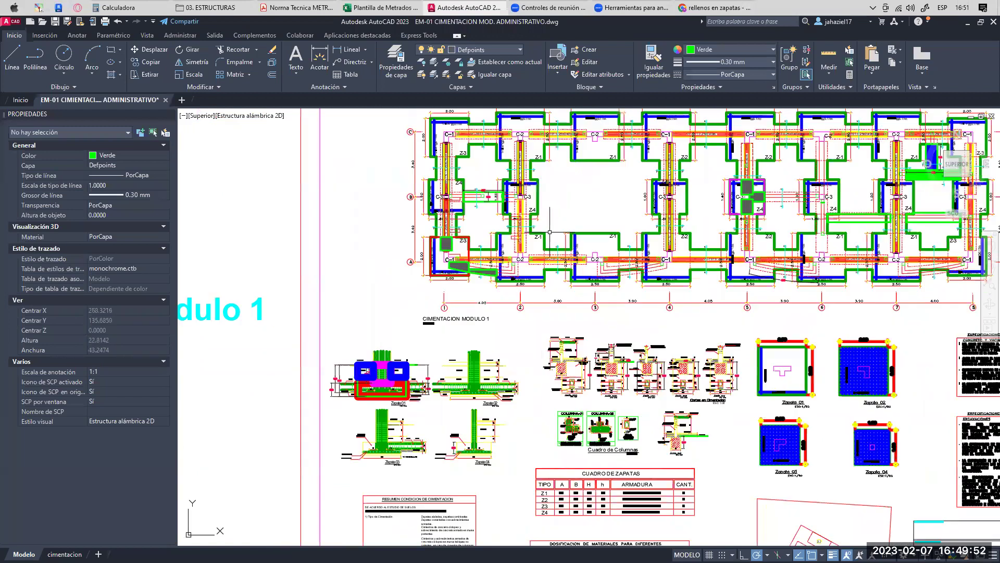
scroll(420, 248, "up", 7)
scroll(448, 237, "up", 2)
left_click(454, 196)
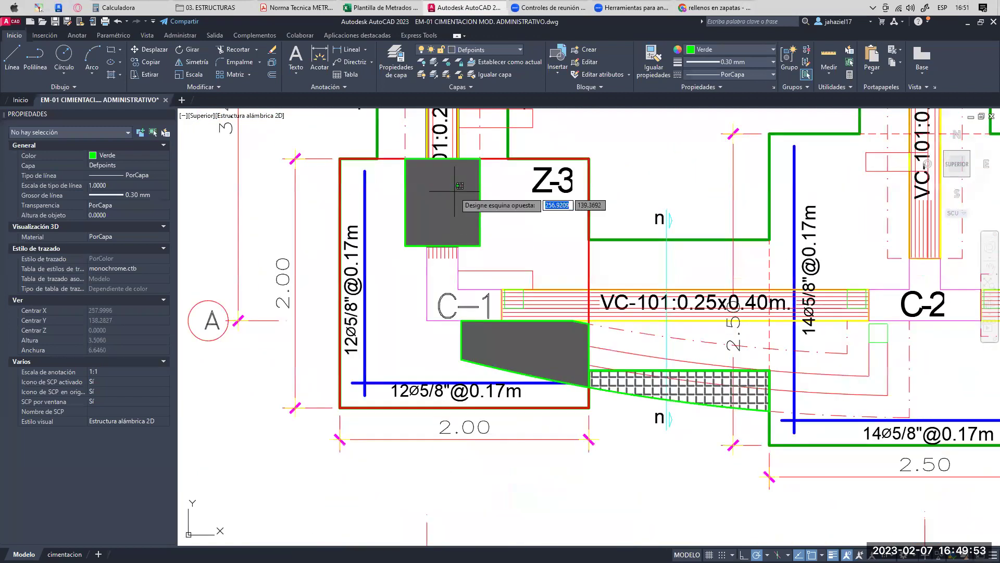
key("Delete")
- Draw a rectangle over the vertical VC-101 beam inside footing Z-3, from the footing's upper edge to the end of the strip foundation area
scroll(456, 183, "up", 2)
left_click(111, 49)
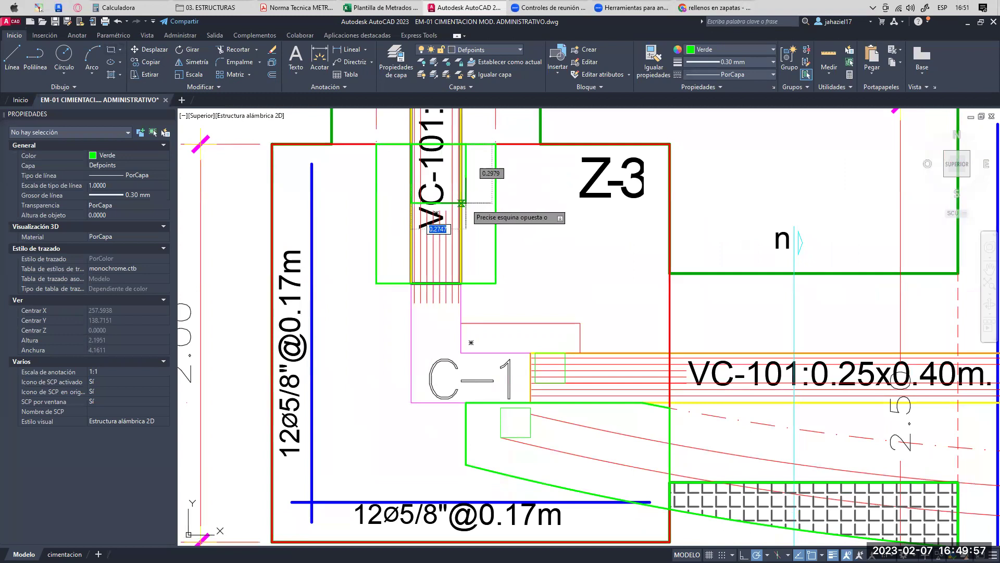
key("Escape")
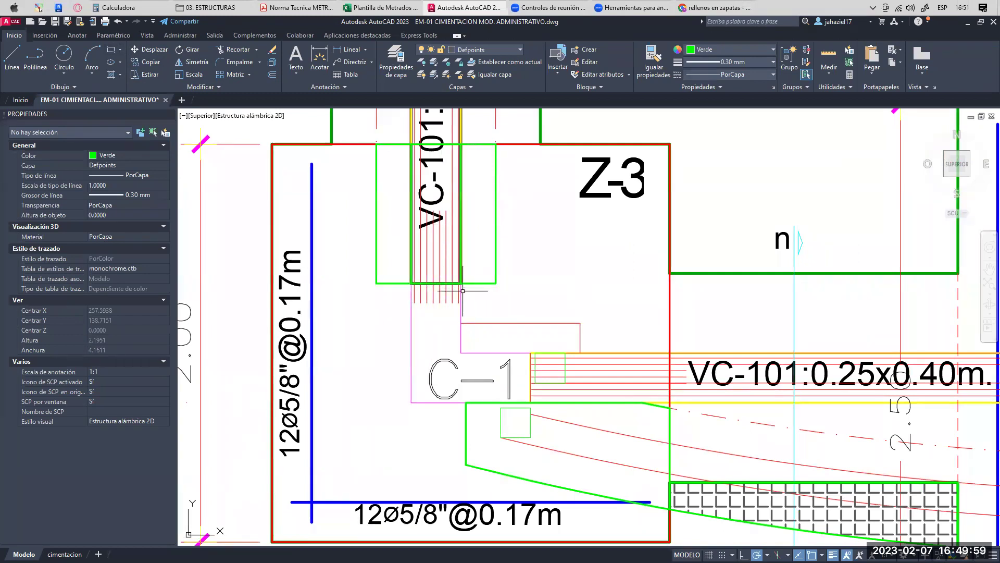
- Sketch a foundation beam labelled VC through the Relleno zone above the footing on the Zapata 01 section
scroll(464, 312, "down", 5)
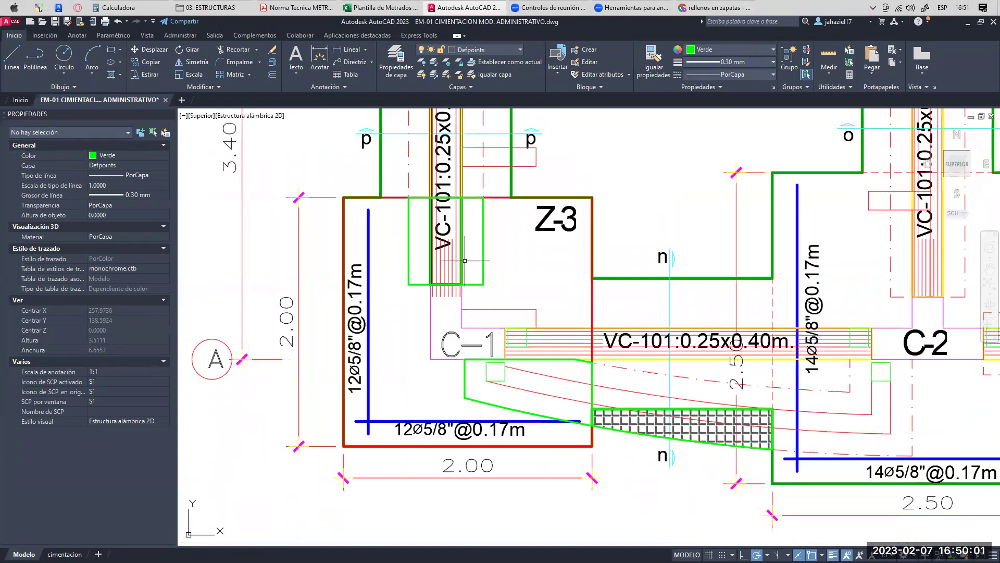
scroll(469, 364, "up", 3)
scroll(409, 219, "up", 6)
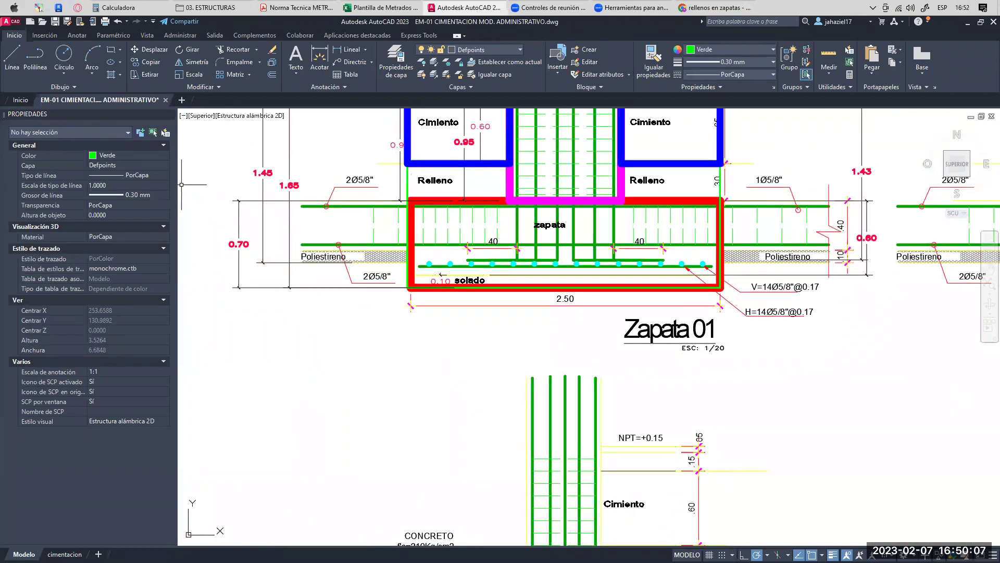
left_click_drag(505, 174, 366, 172)
left_click_drag(506, 199, 316, 206)
mouse_move(388, 172)
left_mouse_down()
mouse_move(326, 172)
mouse_move(384, 184)
left_mouse_up()
mouse_move(397, 184)
left_mouse_down()
mouse_move(397, 193)
mouse_move(474, 195)
mouse_move(504, 176)
mouse_move(417, 178)
mouse_move(499, 183)
left_mouse_up()
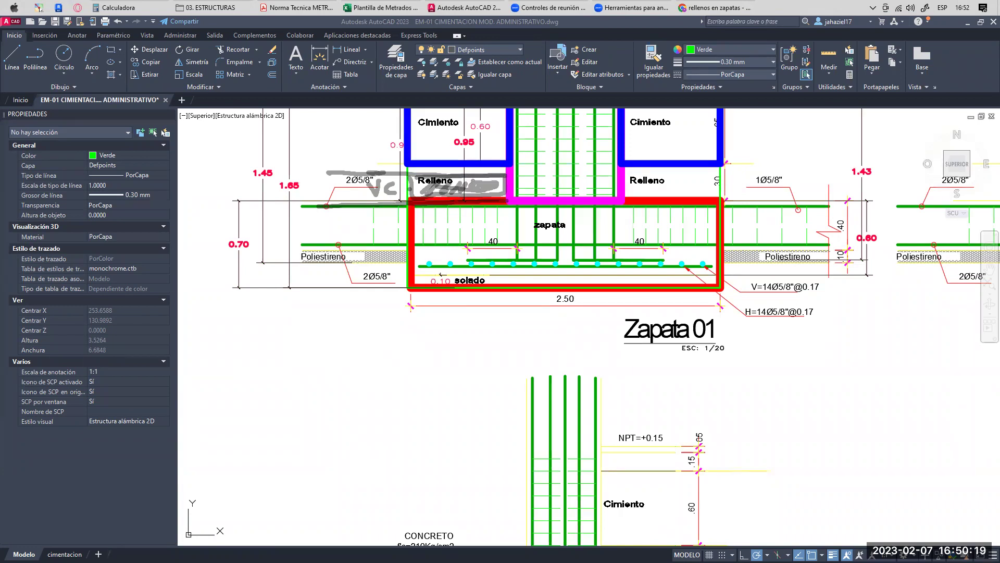
- Mark the foundation beam with freehand outlines and VC labels beside and within the footing depth on the Zapata 01 section
left_click_drag(325, 221, 359, 236)
left_click(363, 228)
left_click_drag(300, 200, 409, 201)
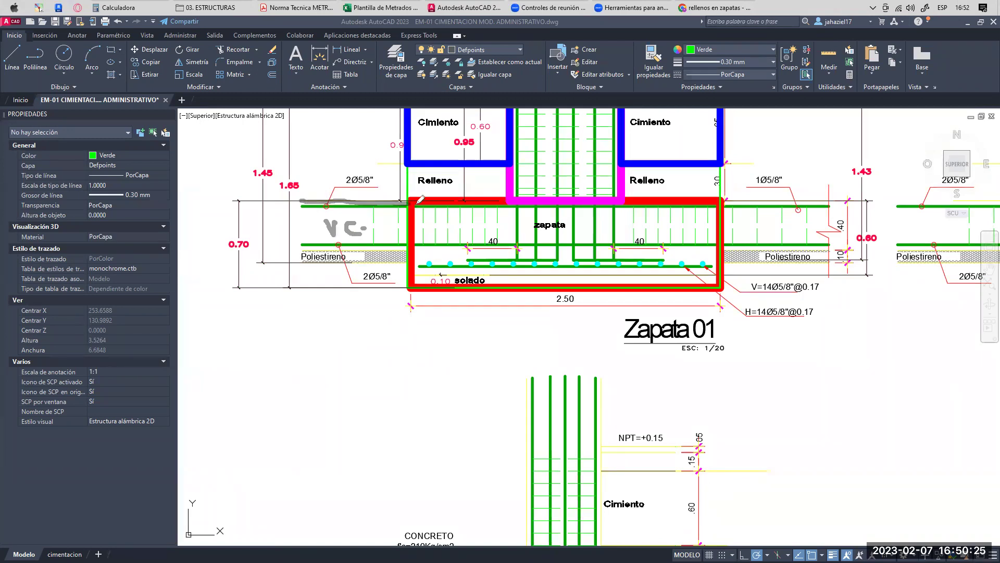
left_click_drag(411, 199, 394, 200)
mouse_move(414, 197)
left_mouse_down()
mouse_move(384, 201)
mouse_move(466, 201)
mouse_move(371, 200)
mouse_move(415, 239)
mouse_move(442, 248)
mouse_move(505, 222)
mouse_move(469, 198)
mouse_move(452, 212)
mouse_move(463, 229)
left_mouse_up()
left_click(472, 226)
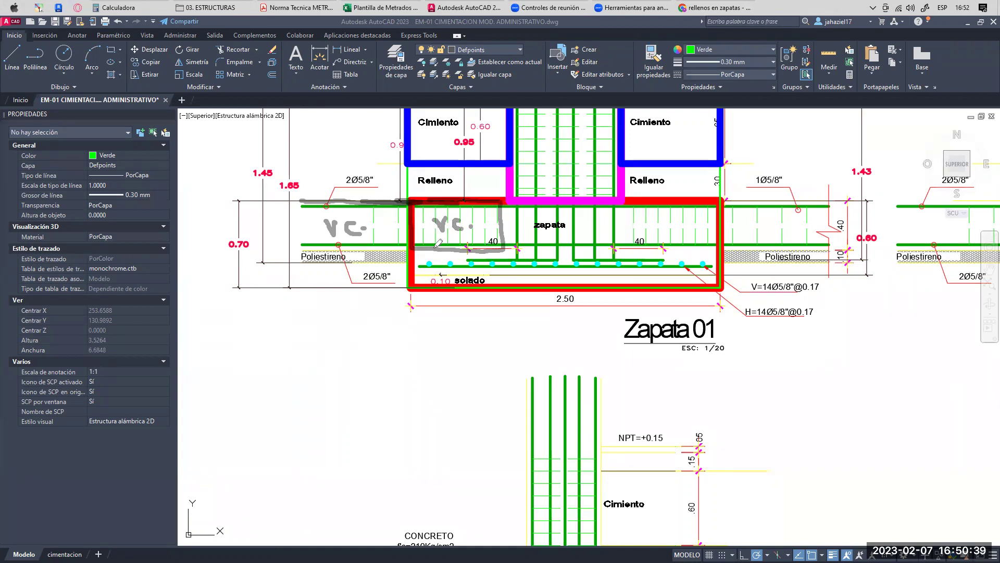
left_click_drag(395, 261, 418, 259)
mouse_move(425, 204)
left_mouse_down()
mouse_move(432, 234)
mouse_move(489, 207)
mouse_move(482, 242)
mouse_move(425, 222)
left_mouse_up()
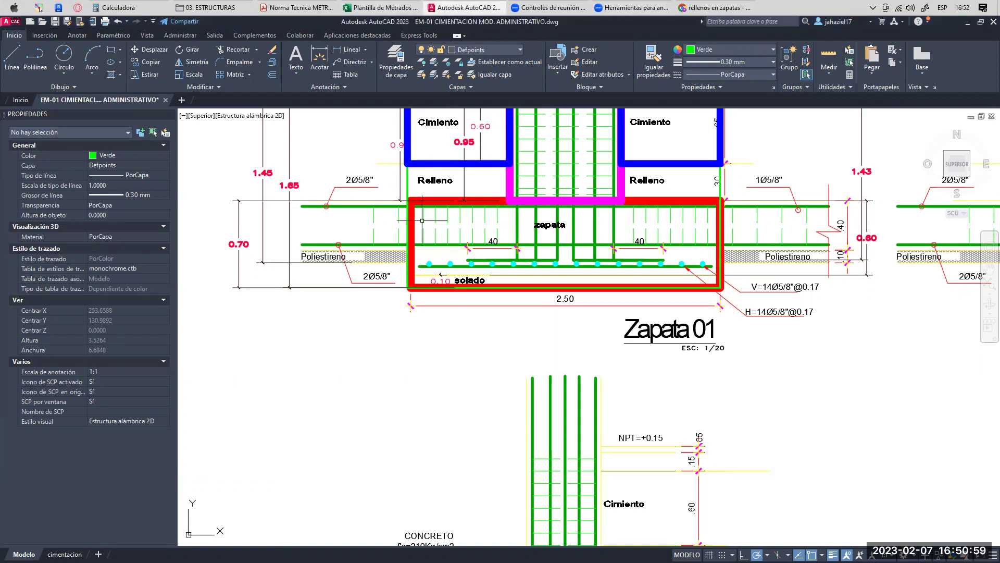
- Inspect the vertical VC-101 beam's line hatch where it crosses footing Z-3 in the foundation plan
scroll(515, 219, "down", 6)
middle_click_drag(520, 219, 494, 312)
scroll(625, 235, "up", 8)
left_click(424, 263)
mouse_move(424, 262)
middle_mouse_down()
mouse_move(411, 279)
mouse_move(428, 280)
middle_mouse_up()
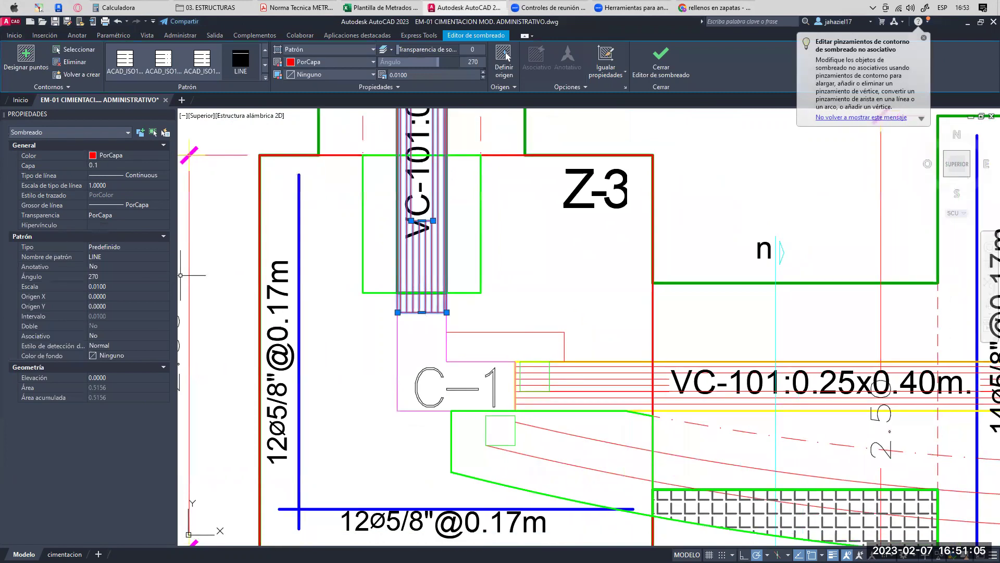
left_click_drag(409, 392, 422, 103)
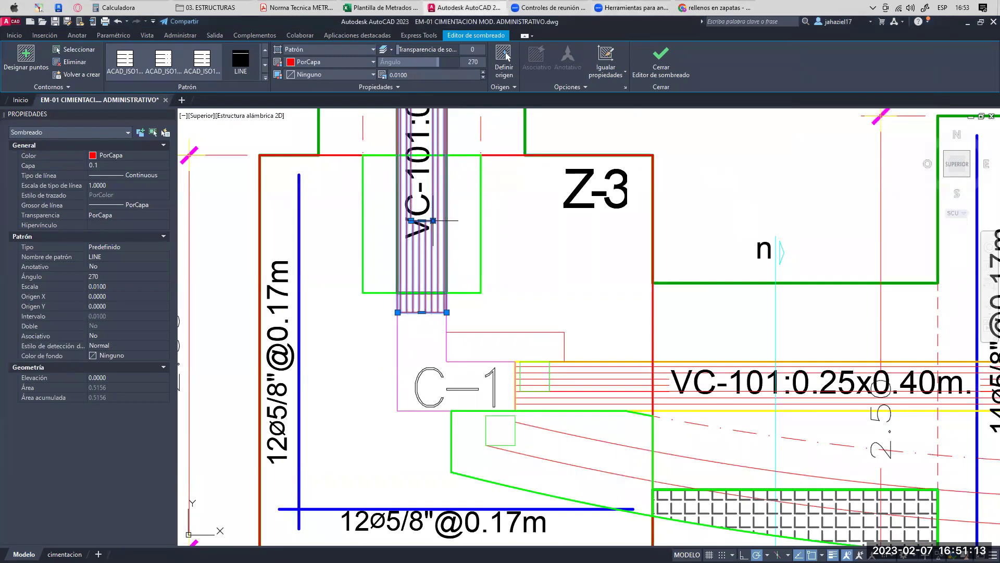
middle_click_drag(439, 124, 437, 208)
key("Escape")
- Stretch the lower edges of the vertical VC-101 beam's line hatch back to footing Z-3's upper edge
left_click(435, 213)
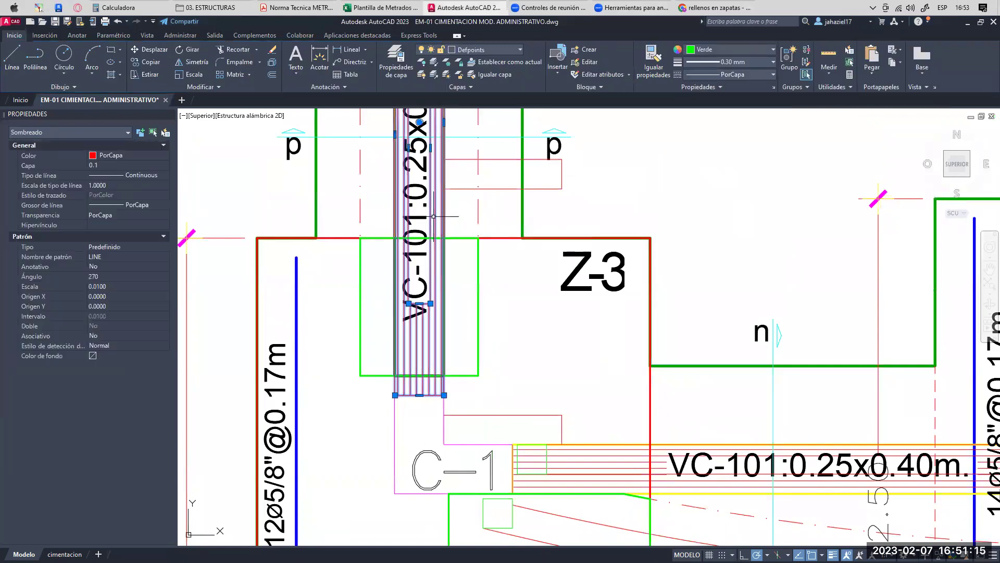
left_click(419, 395)
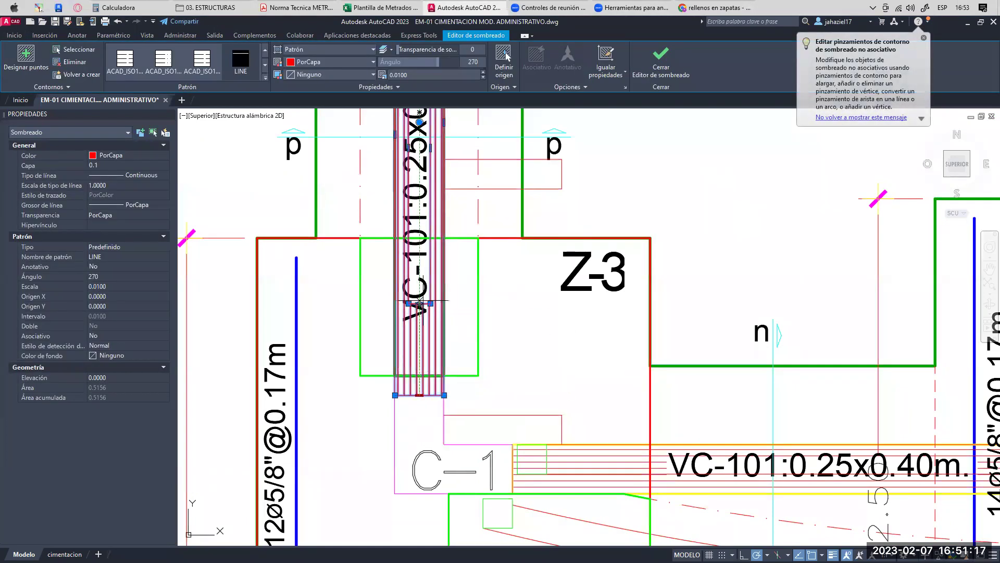
left_click(419, 238)
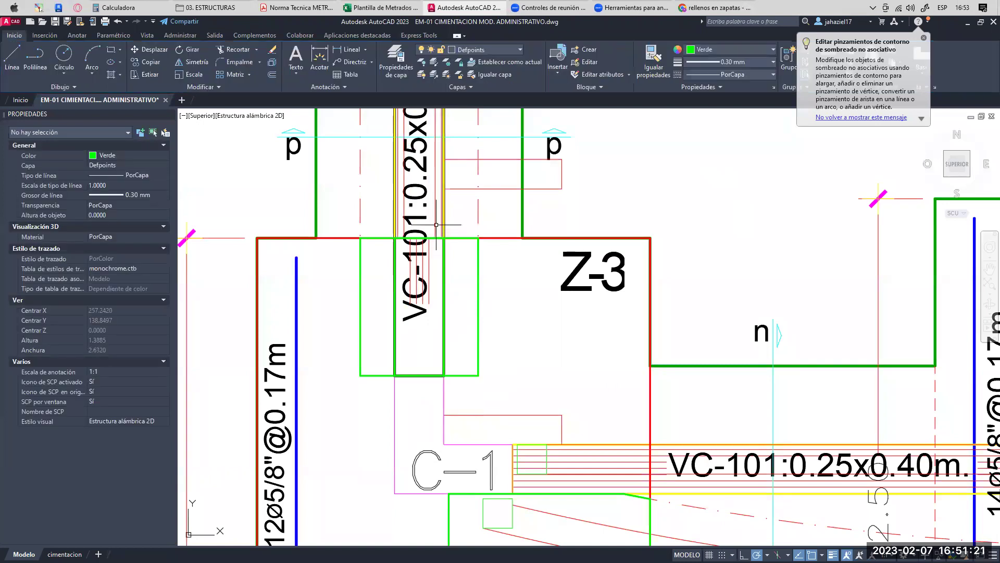
left_click(420, 303)
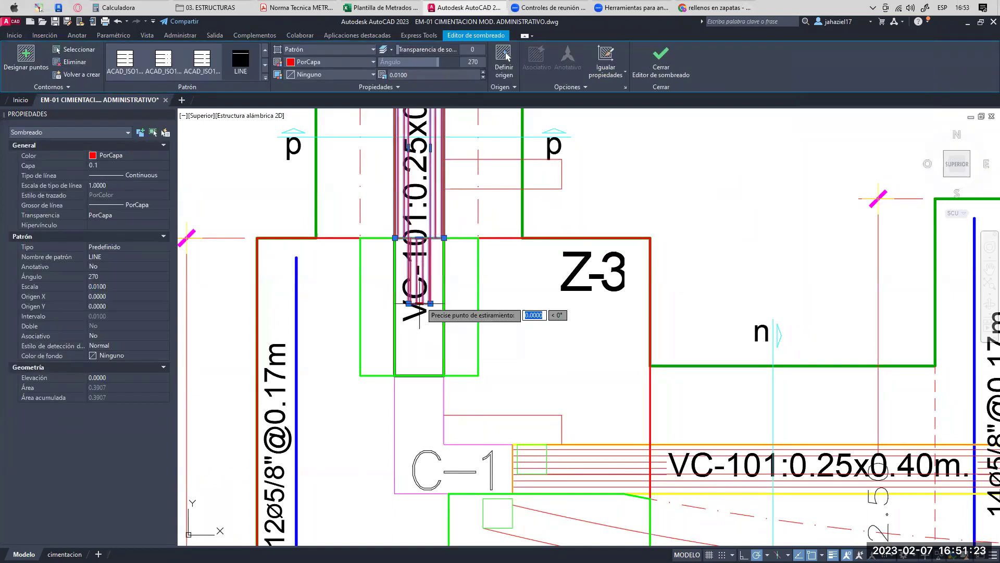
left_click(419, 238)
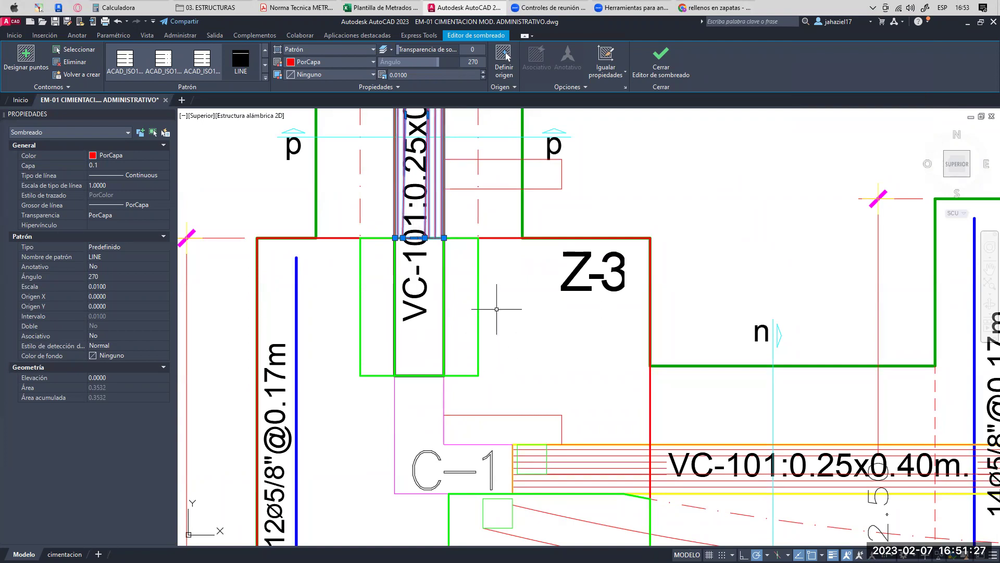
key("Escape")
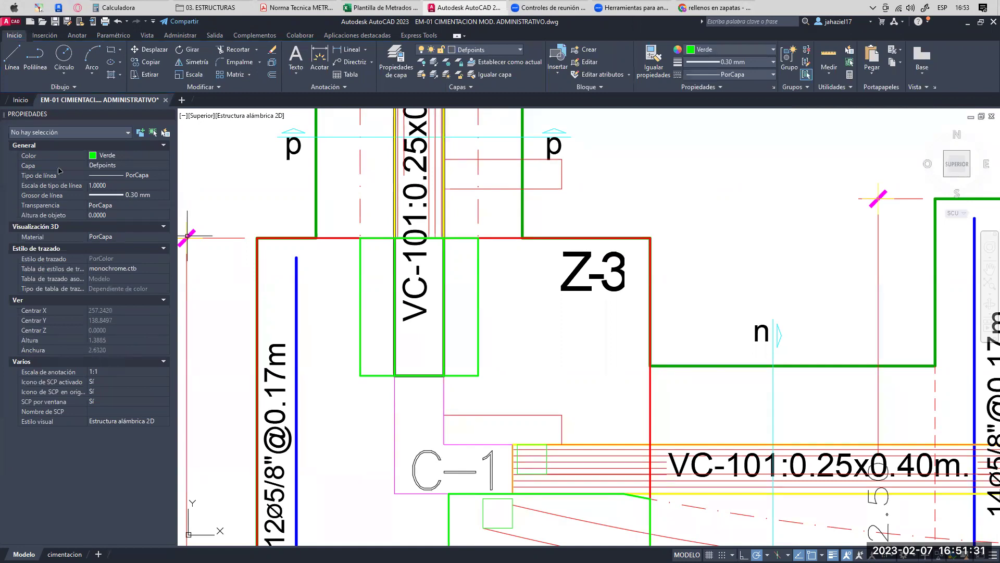
left_click(530, 238)
key("Escape")
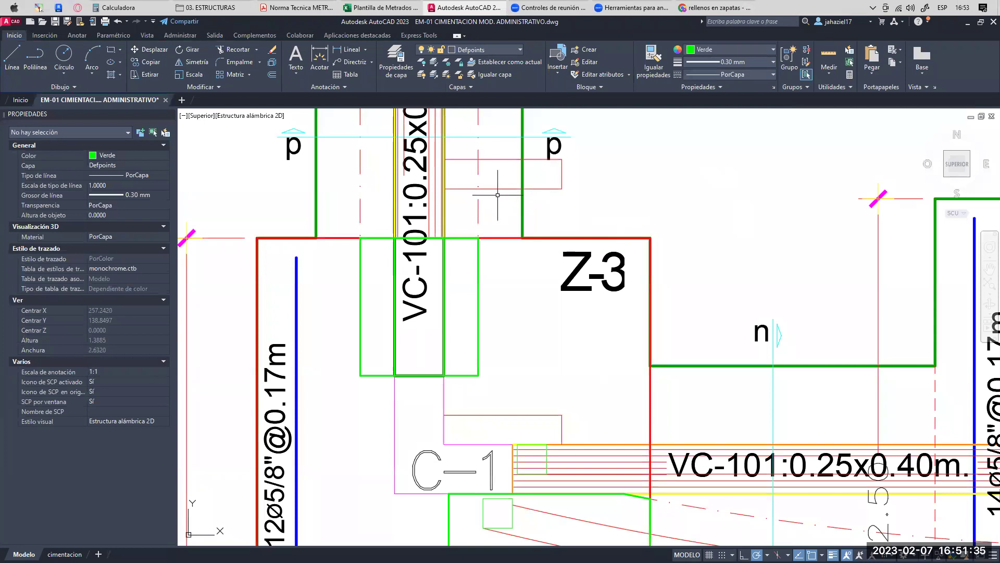
- Check the foundation beam's level against the footing, solado and poliestireno in the Zapata 01 section
scroll(487, 179, "down", 10)
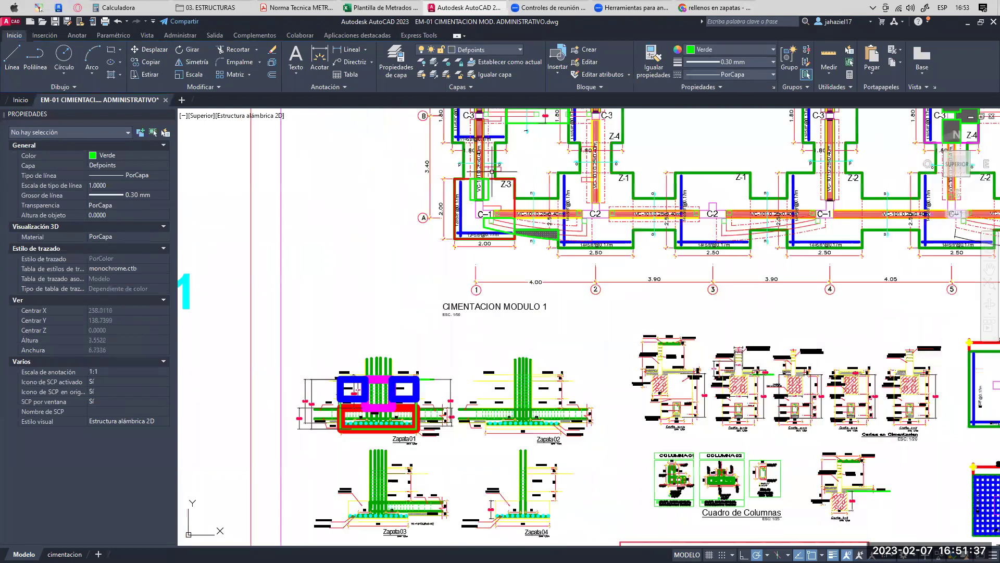
scroll(463, 201, "up", 8)
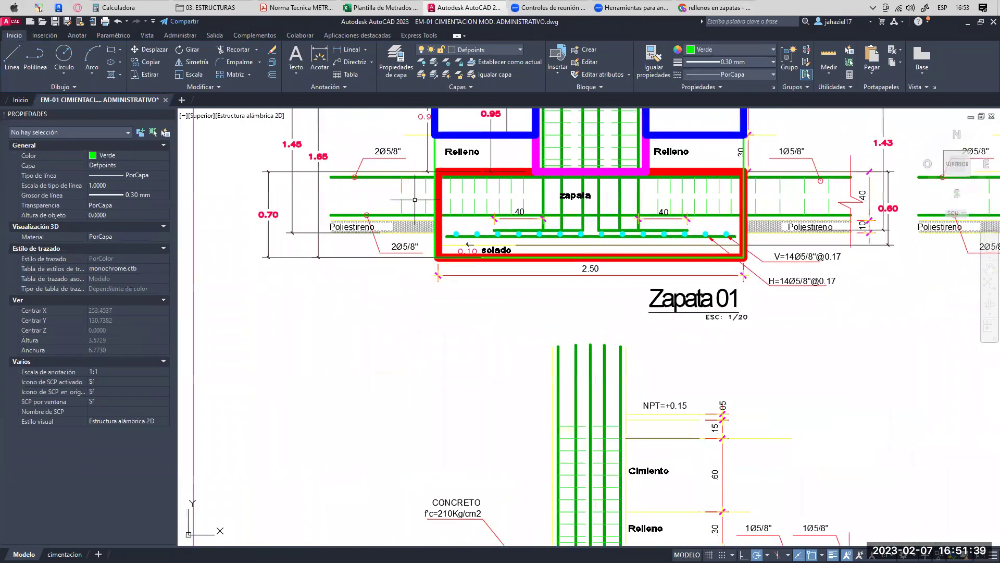
scroll(488, 168, "up", 2)
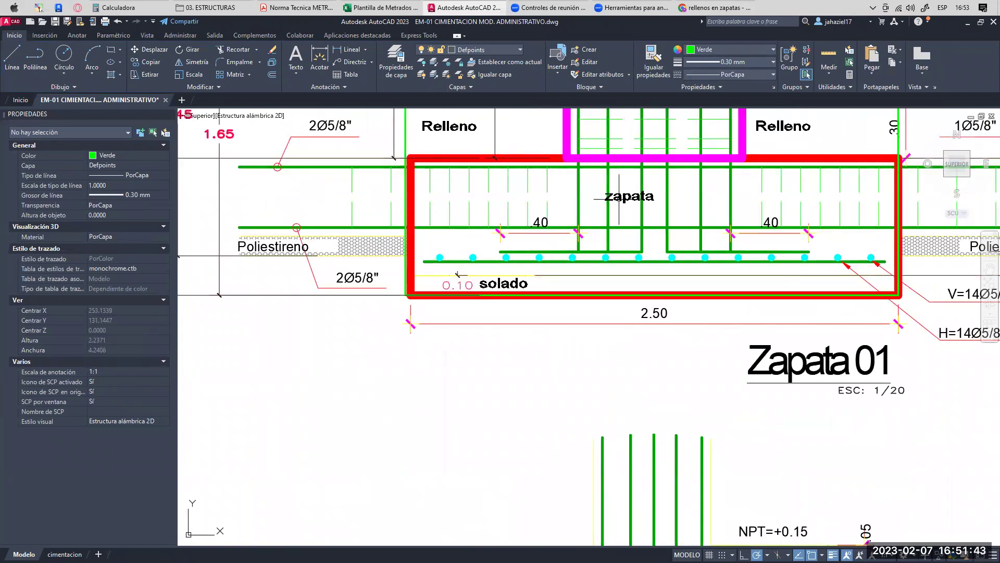
middle_click_drag(450, 219, 490, 214)
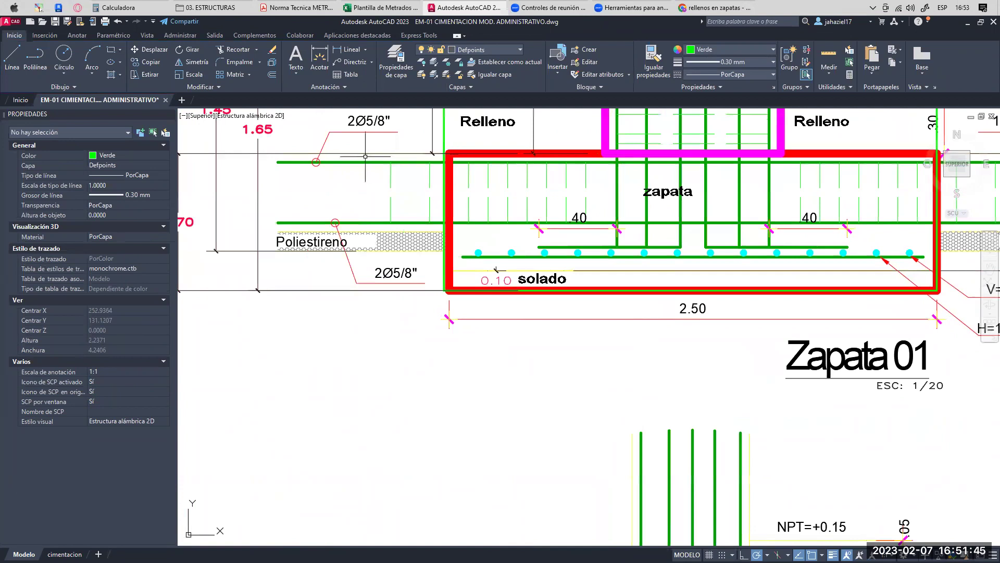
scroll(492, 274, "down", 3)
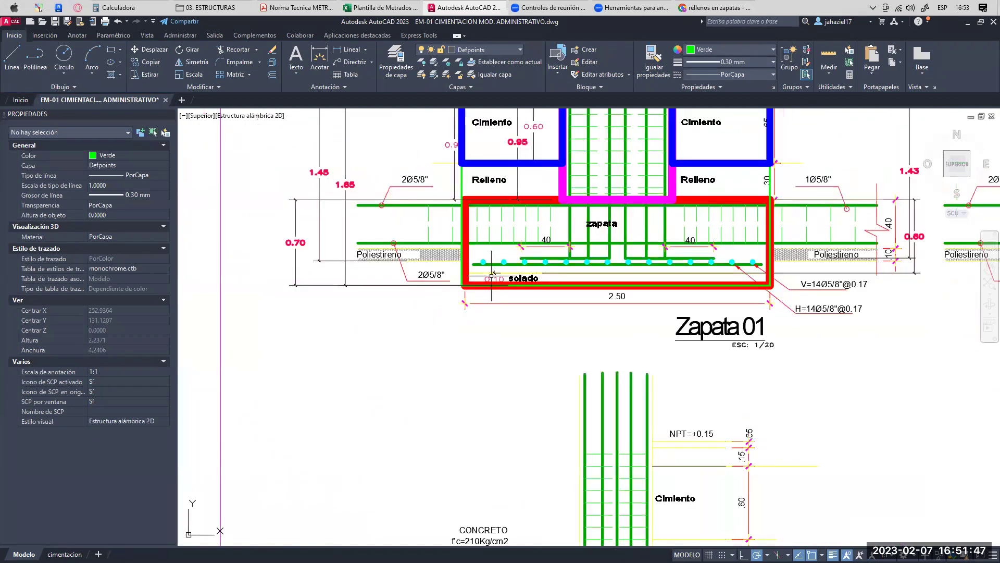
- Review the VC-101 beams between footings across the Cimentacion Modulo 1 plan
scroll(510, 276, "down", 4)
mouse_move(698, 113)
middle_mouse_down()
mouse_move(698, 146)
mouse_move(542, 202)
mouse_move(506, 289)
mouse_move(399, 385)
middle_mouse_up()
mouse_move(591, 195)
middle_mouse_down()
mouse_move(560, 231)
mouse_move(428, 325)
middle_mouse_up()
scroll(521, 243, "down", 2)
mouse_move(525, 169)
middle_mouse_down()
mouse_move(494, 232)
mouse_move(521, 235)
middle_mouse_up()
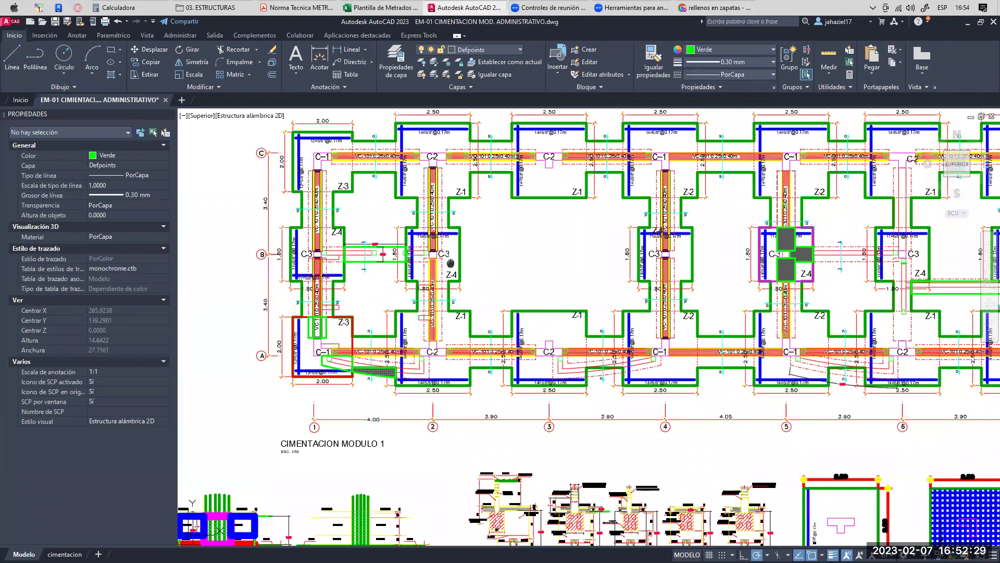
middle_click_drag(451, 263, 434, 266)
middle_click_drag(440, 272, 453, 285)
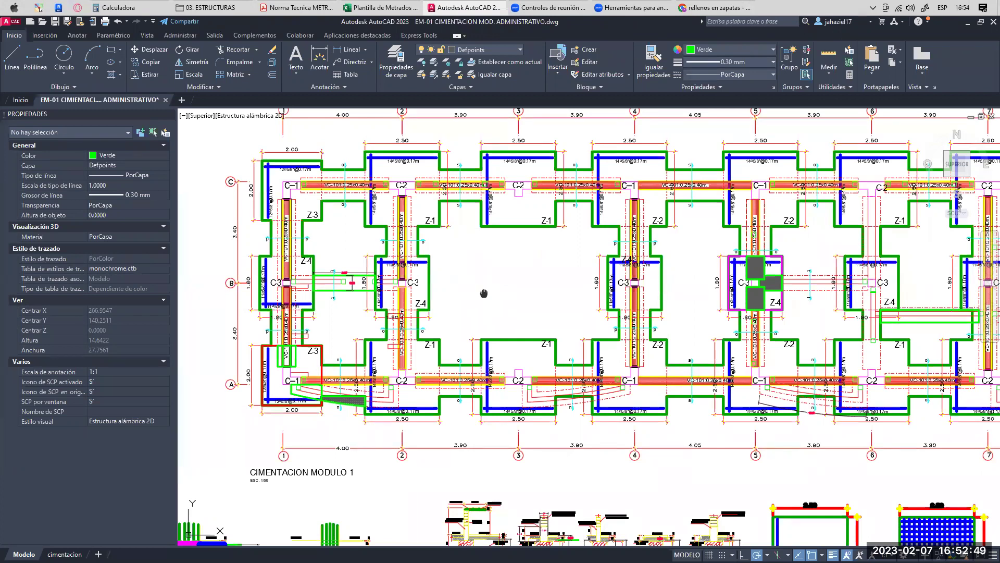
middle_click_drag(484, 293, 553, 155)
middle_click_drag(448, 299, 584, 164)
- Examine the column outline and the nivel de rasante reference in the Zapata 01 section
scroll(377, 284, "up", 7)
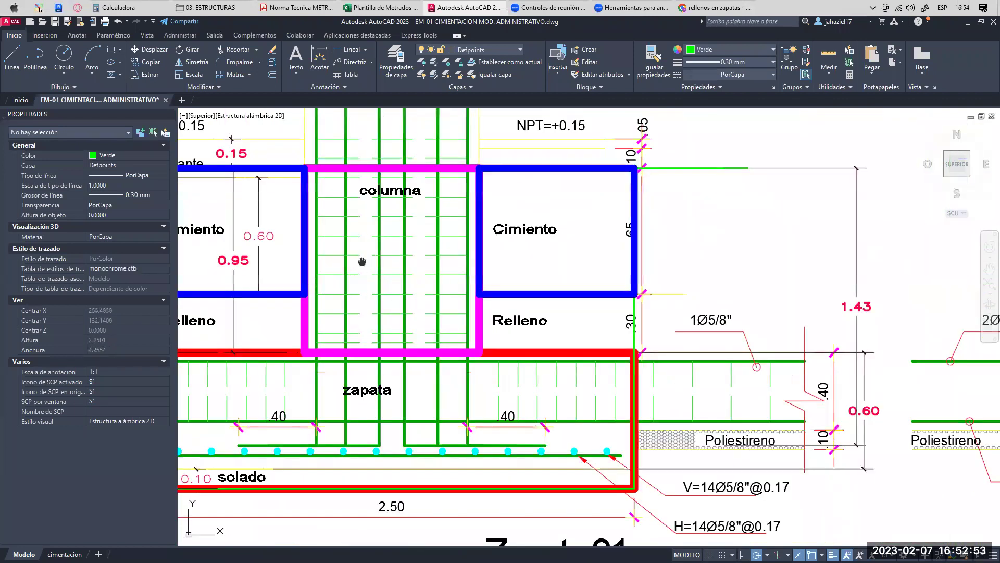
middle_click_drag(362, 261, 454, 251)
left_click(461, 156)
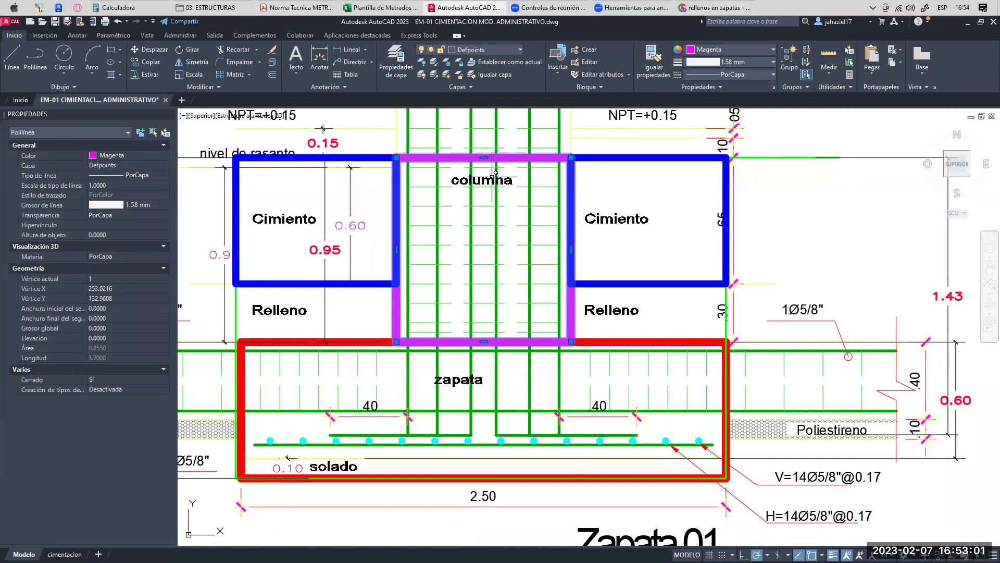
mouse_move(434, 176)
middle_mouse_down()
mouse_move(436, 207)
mouse_move(456, 190)
mouse_move(423, 177)
middle_mouse_up()
scroll(456, 190, "down", 3)
scroll(414, 173, "up", 3)
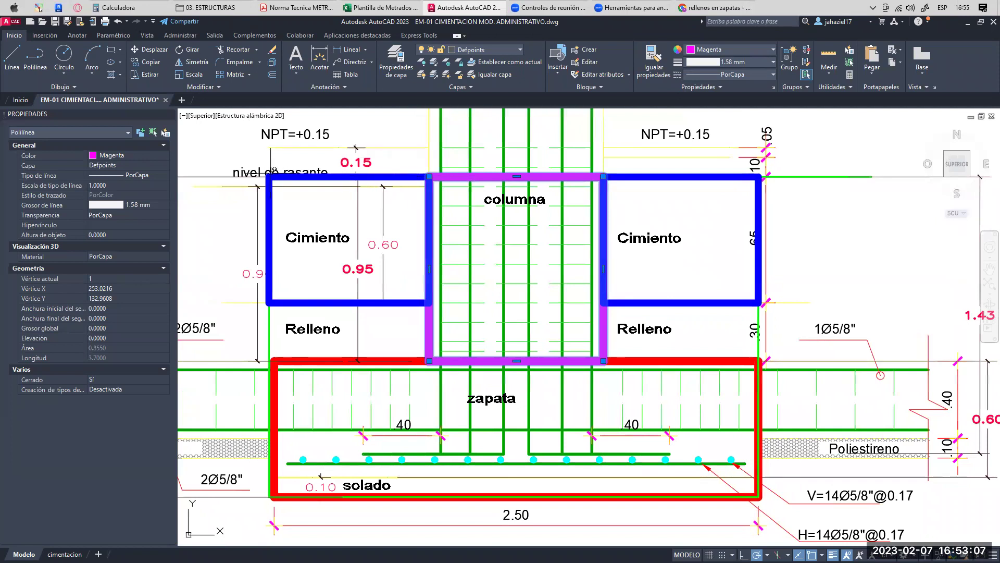
left_click(286, 172)
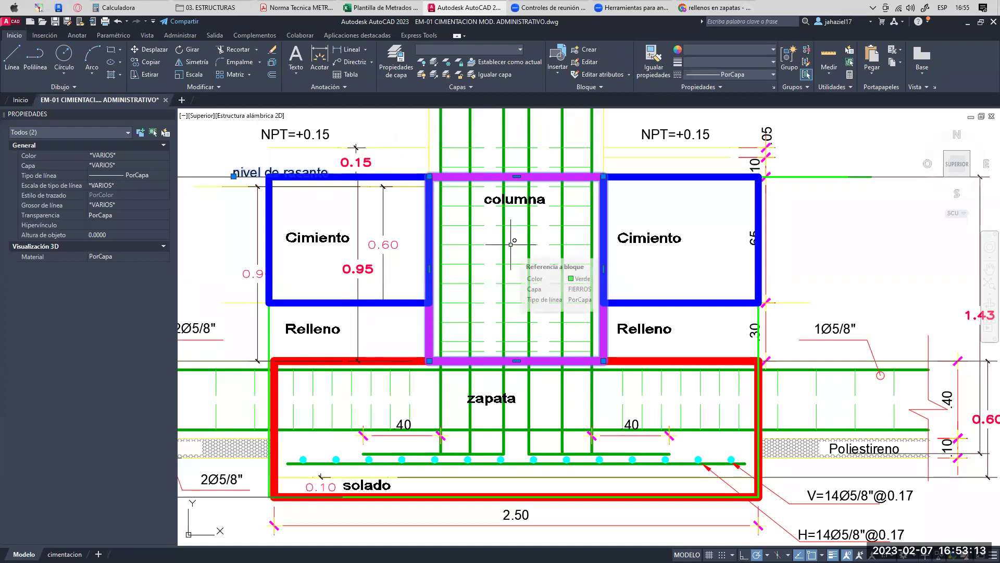
key("Escape")
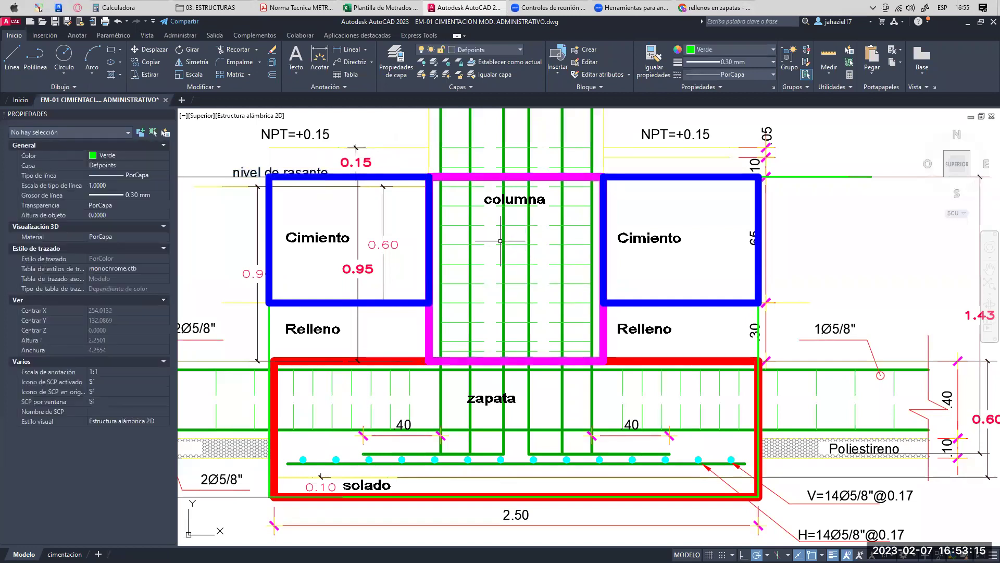
- Review the Zapata detail sections and the hatched cimiento areas over footing Z-4 in the foundation plan
scroll(519, 247, "down", 2)
scroll(519, 247, "down", 6)
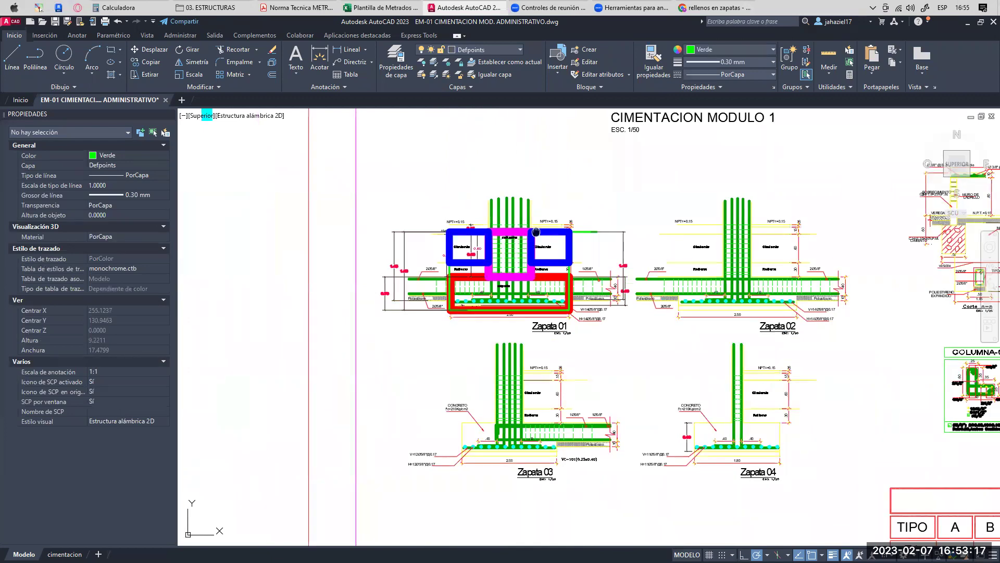
middle_click_drag(658, 162, 522, 275)
scroll(761, 198, "up", 8)
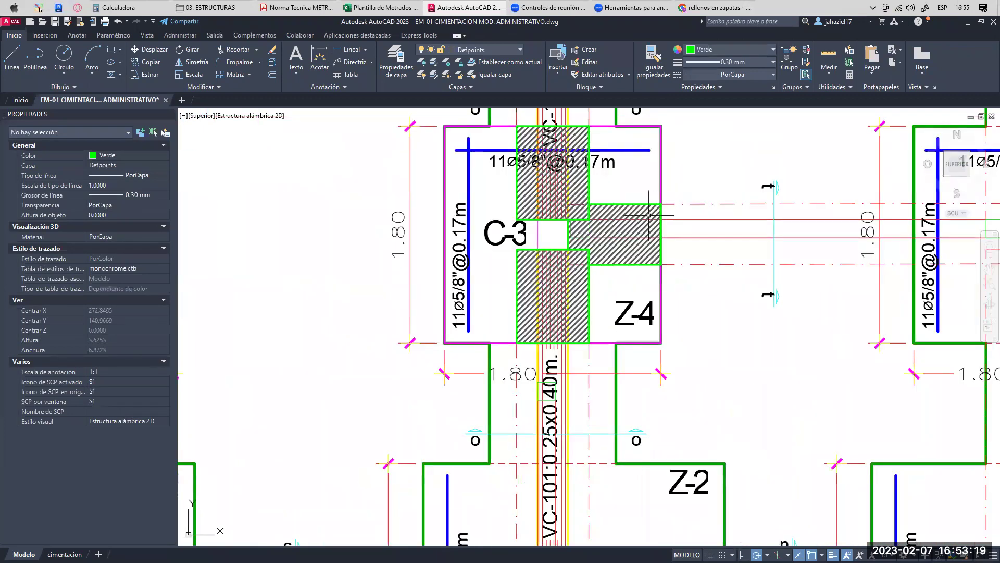
middle_click_drag(760, 198, 696, 246)
scroll(414, 166, "down", 2)
scroll(414, 166, "down", 6)
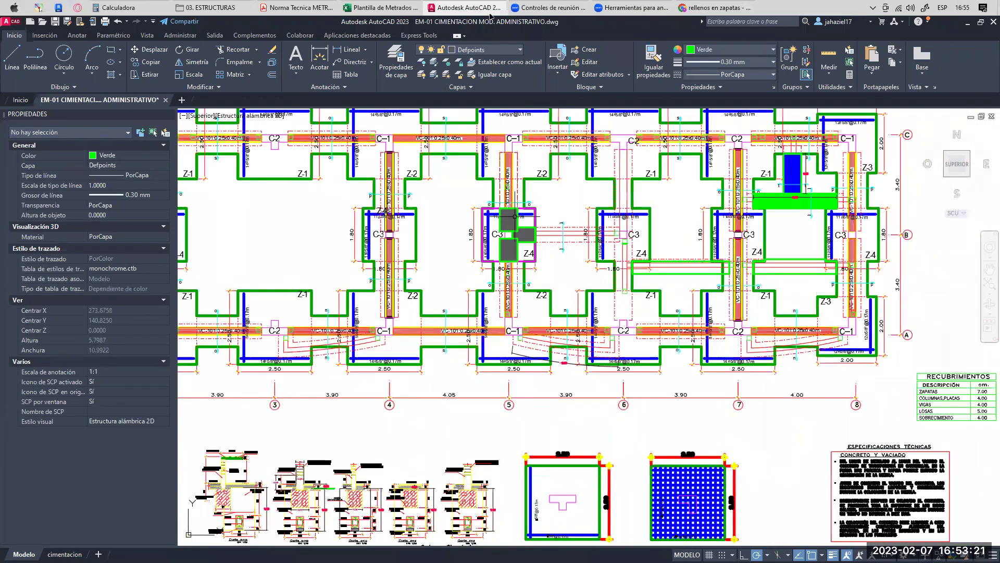
- Switch to the Excel takeoff, copy the Zapatas heading's format to the Vigas de Cimentacion heading, save the workbook and select D130
key("alt+Tab")
scroll(284, 321, "down", 1)
scroll(219, 320, "up", 3)
left_click(171, 274)
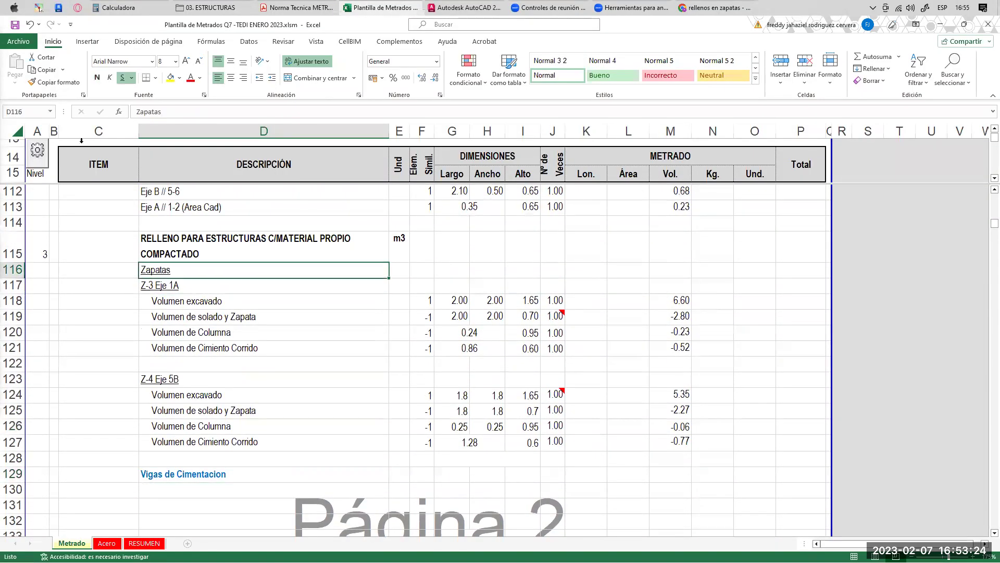
left_click(54, 82)
scroll(221, 344, "down", 2)
left_click(193, 366)
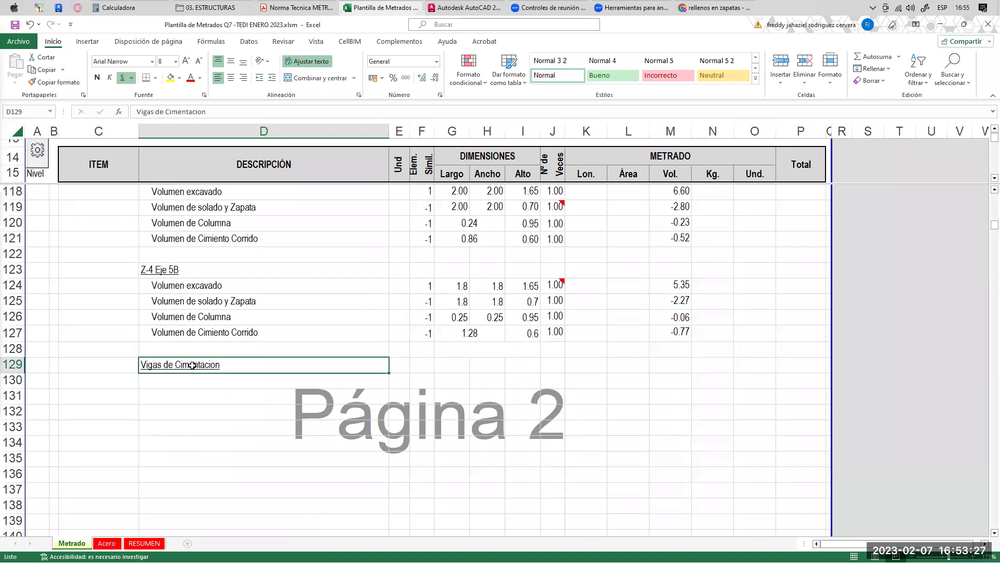
left_click(15, 26)
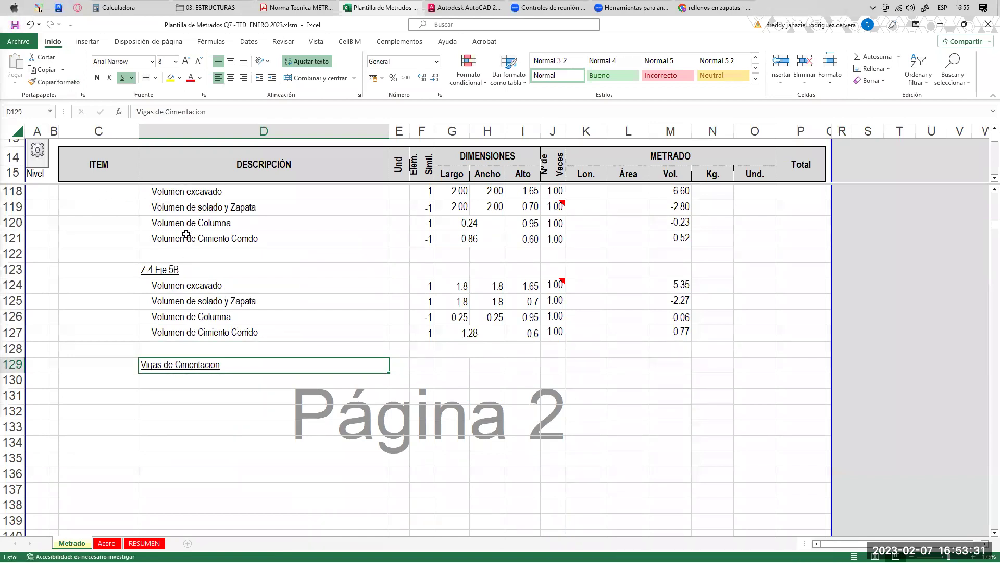
scroll(214, 300, "up", 2)
scroll(208, 299, "down", 4)
left_click(219, 288)
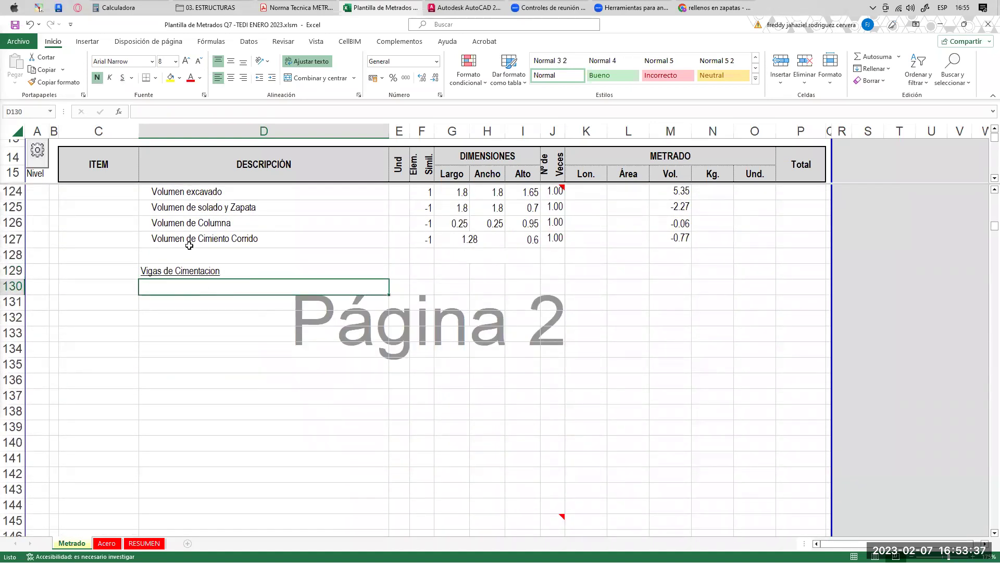
- Switch to AutoCAD and draw a rectangle over the excavated area of section Corte p-p, from the cimiento's top level to the excavation base
left_click(460, 8)
scroll(452, 213, "down", 5)
scroll(412, 265, "up", 7)
scroll(424, 368, "up", 8)
middle_click_drag(424, 368, 258, 431)
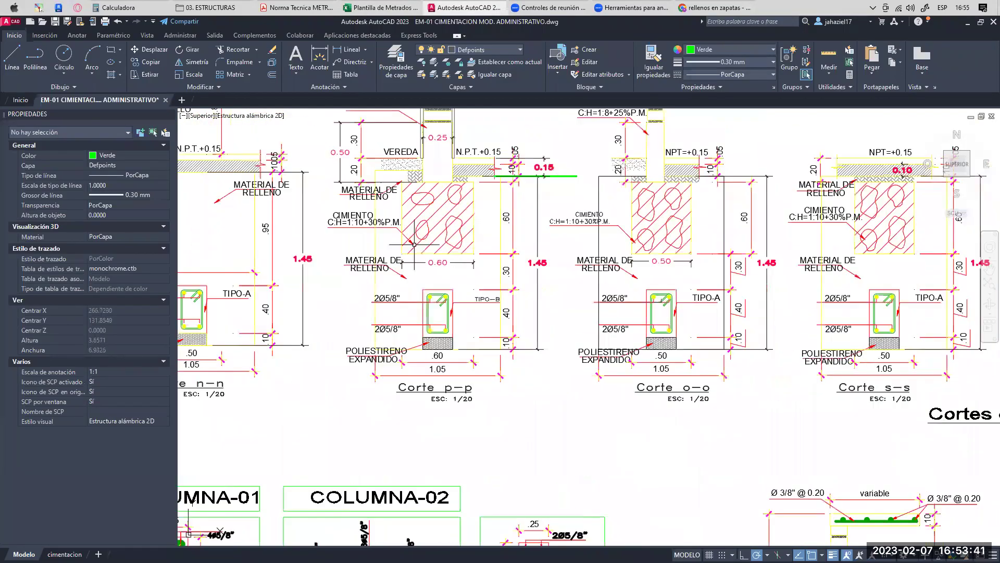
scroll(472, 237, "up", 3)
left_click(111, 50)
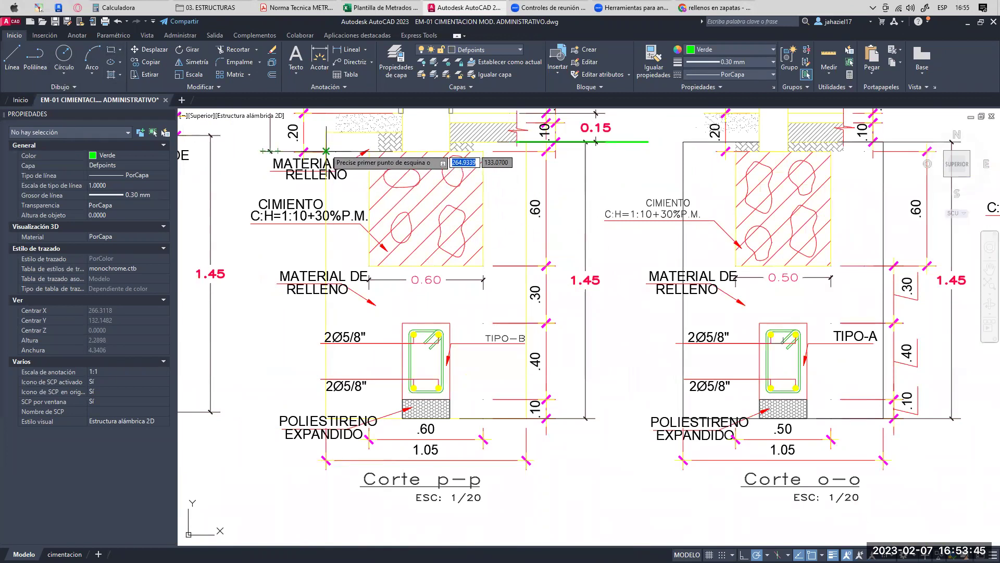
left_click(330, 151)
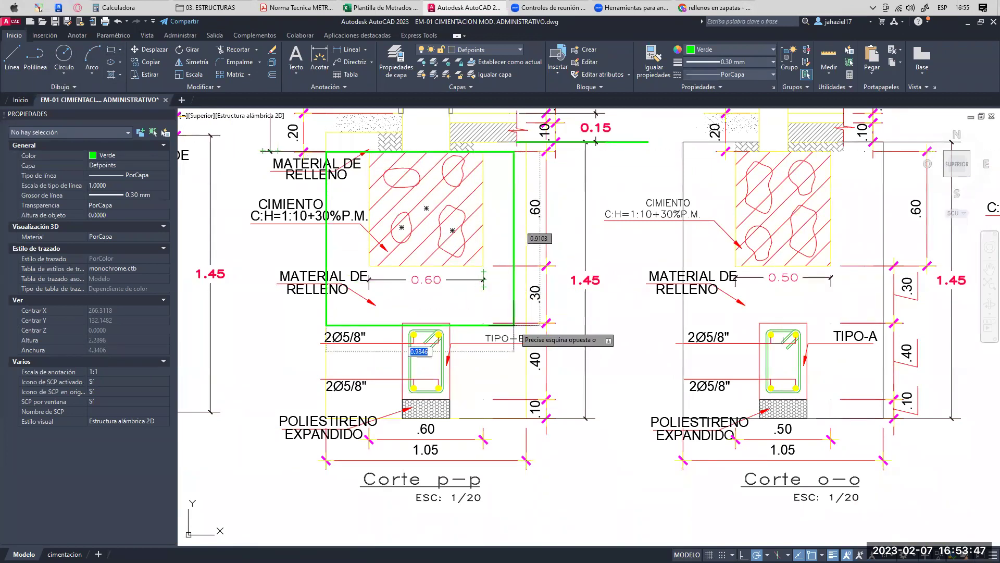
left_click(527, 417)
- Stretch the upper edge of the Corte p-p excavation rectangle up to the green ground-level line
left_click(428, 153)
left_click(427, 151)
left_click(427, 141)
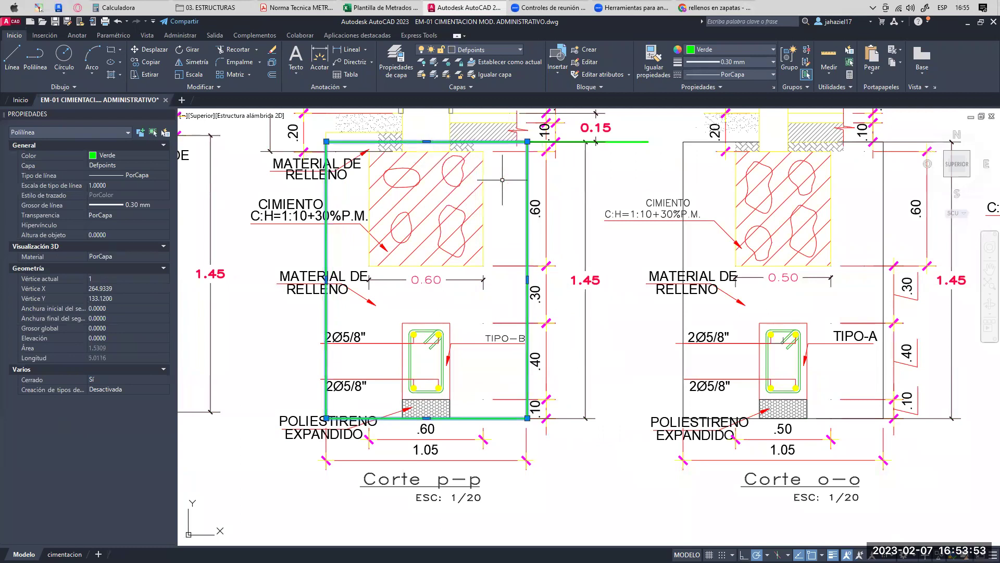
key("Escape")
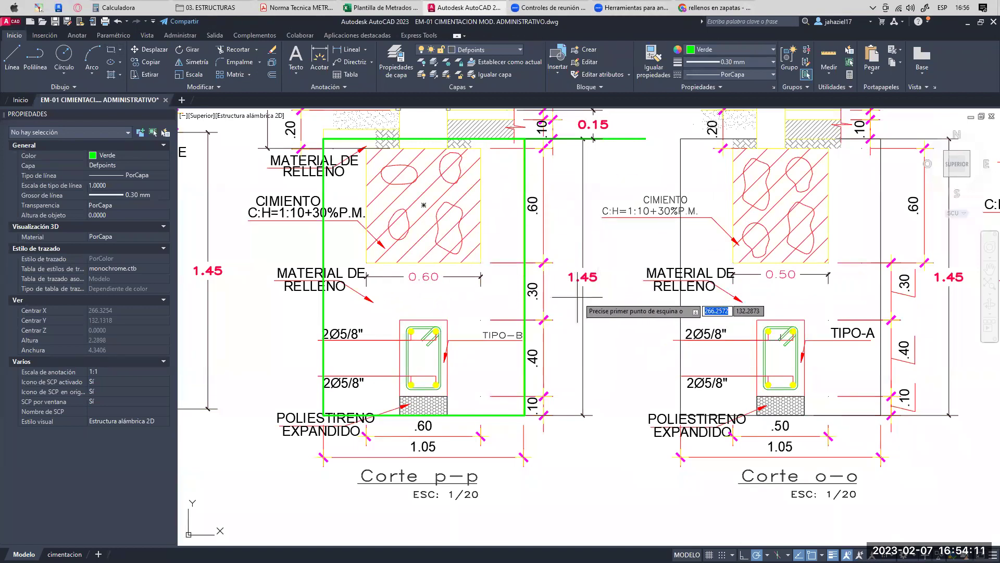
- Draw rectangles in Corte p-p around the beam with its poliestireno base and around the cimiento
middle_click_drag(582, 298, 598, 298)
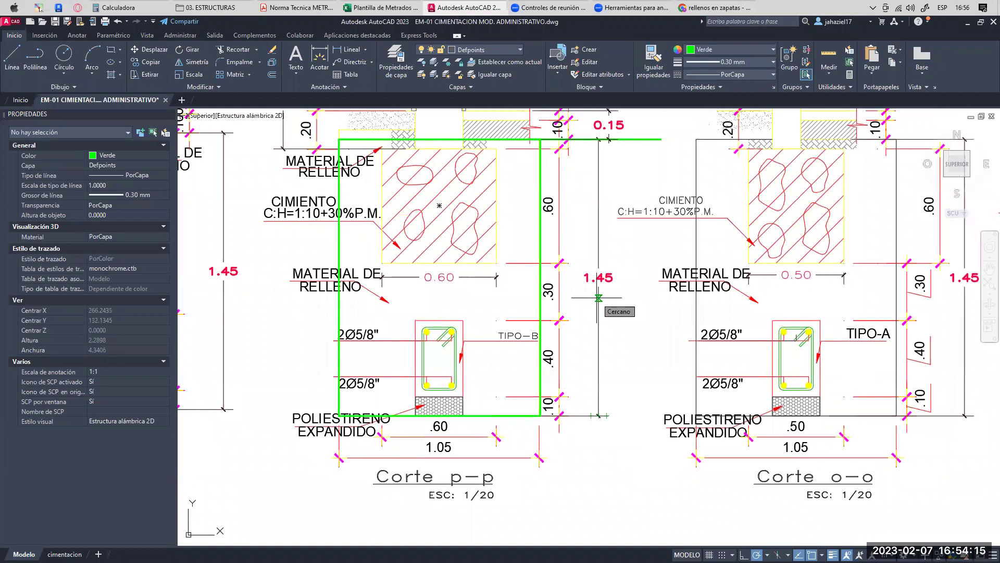
left_click(415, 320)
left_click(463, 416)
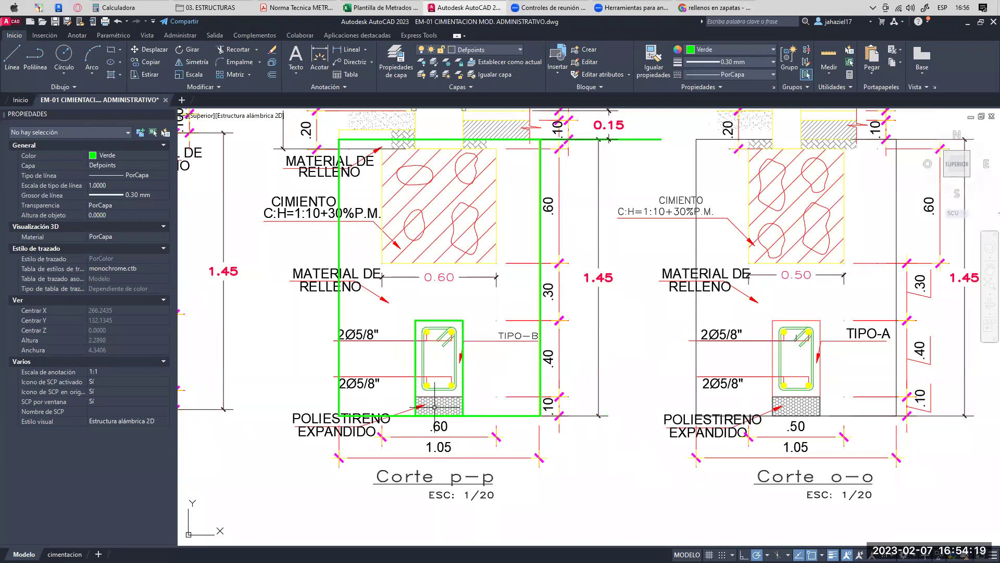
key("space")
left_click(382, 148)
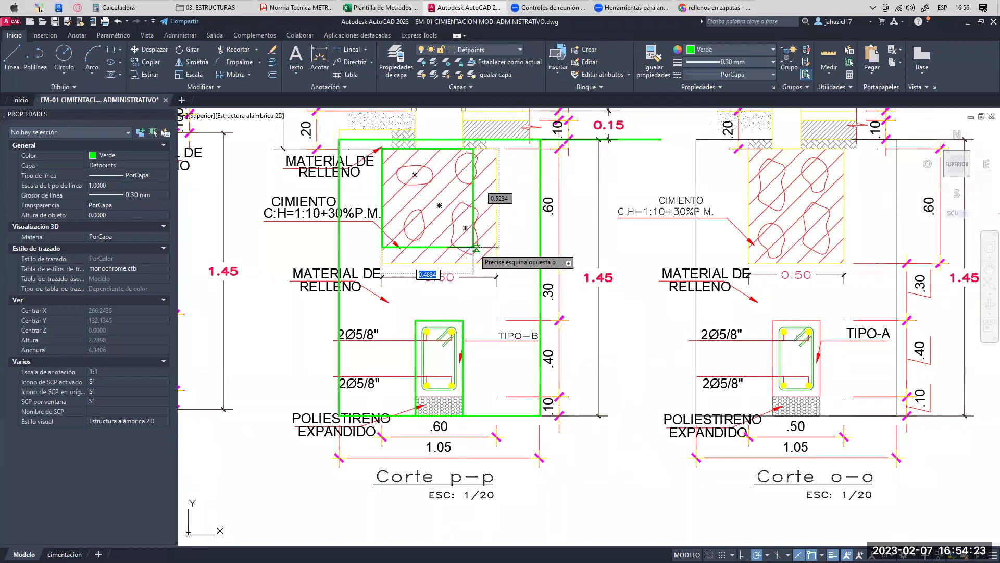
left_click(496, 263)
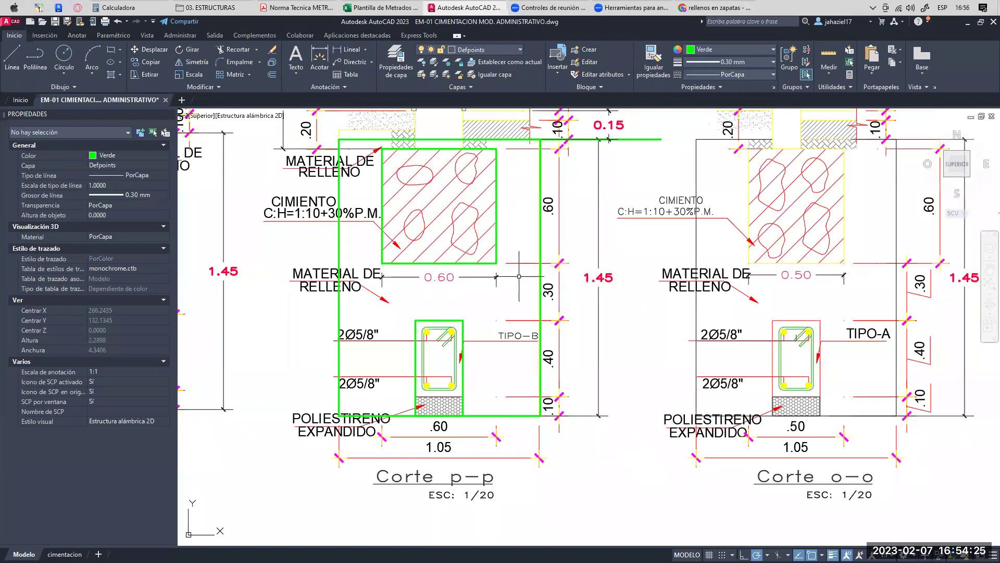
- Draw a rectangle in Corte p-p over the wall portion between the ground-level line and the top of the cimiento
key("space")
scroll(416, 140, "up", 4)
left_click(394, 148)
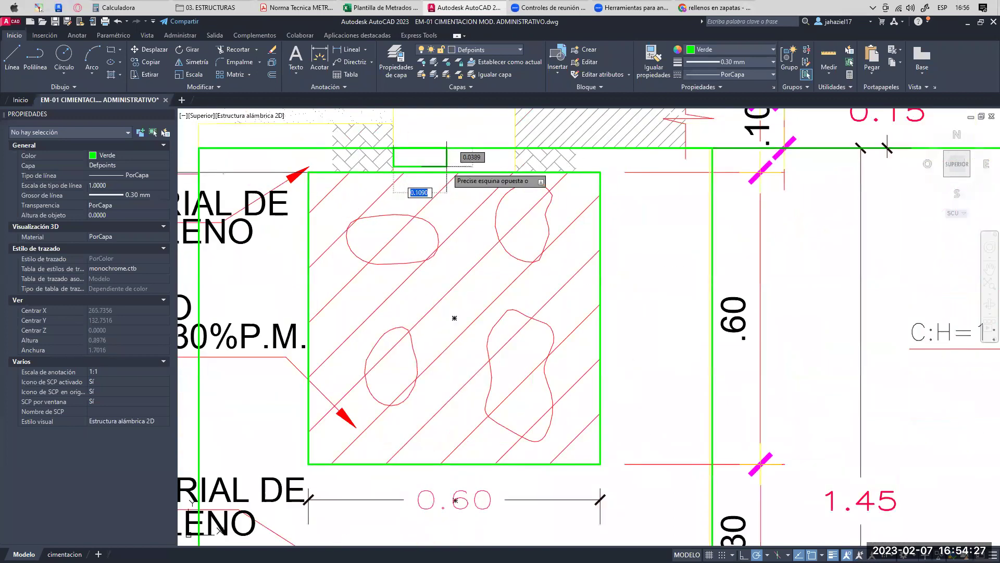
left_click(515, 172)
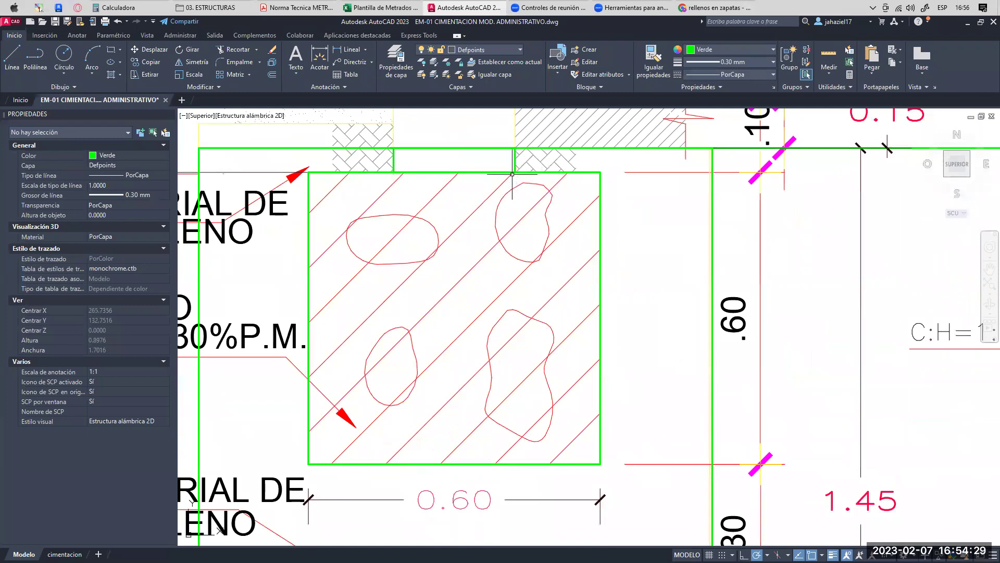
scroll(477, 161, "down", 4)
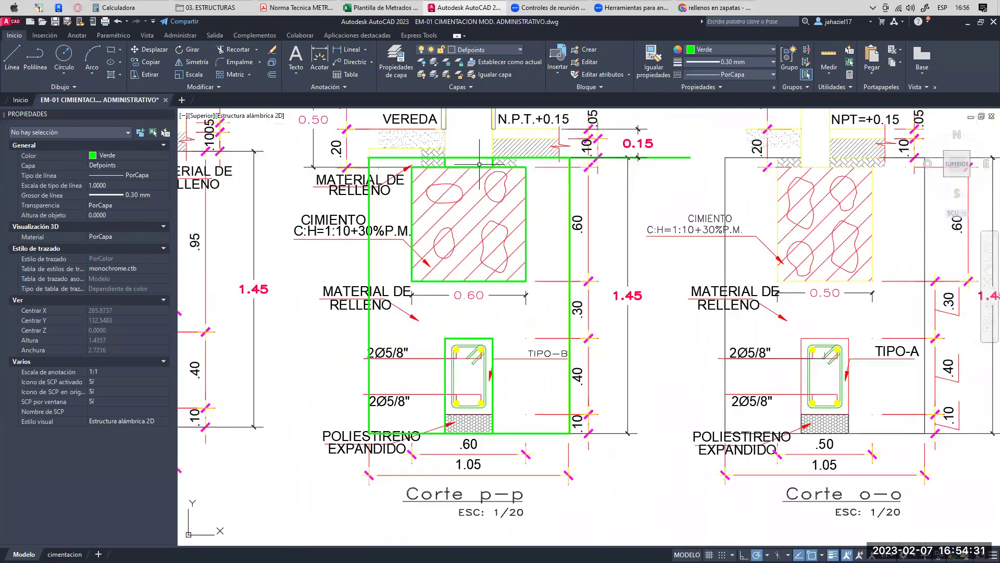
middle_click_drag(521, 249, 517, 247)
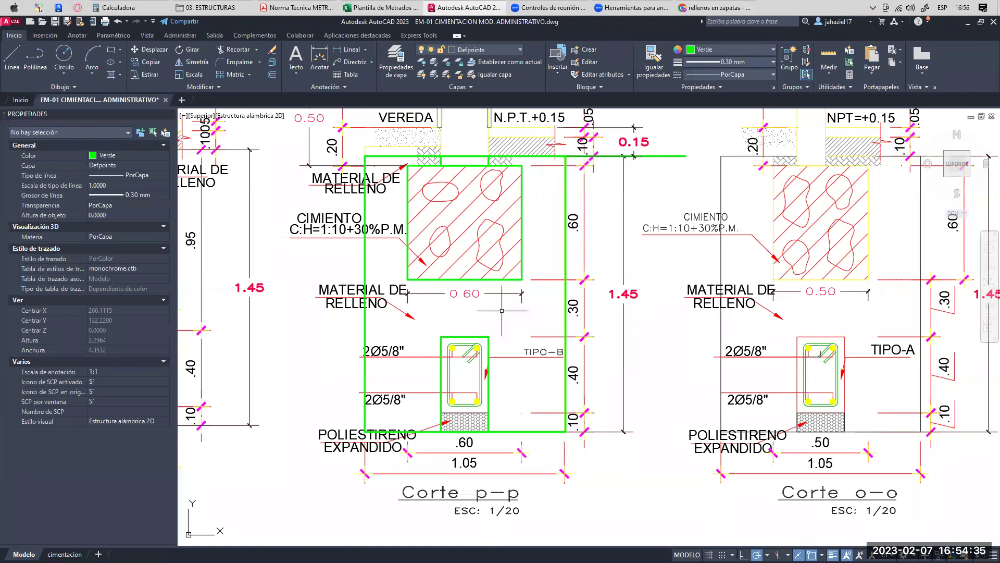
- Draw a rectangle about 1.05 by 1.20 m over the vertical VC-101 beam at cut p-p, between footing Z-3 and the footing above
key("alt+Tab")
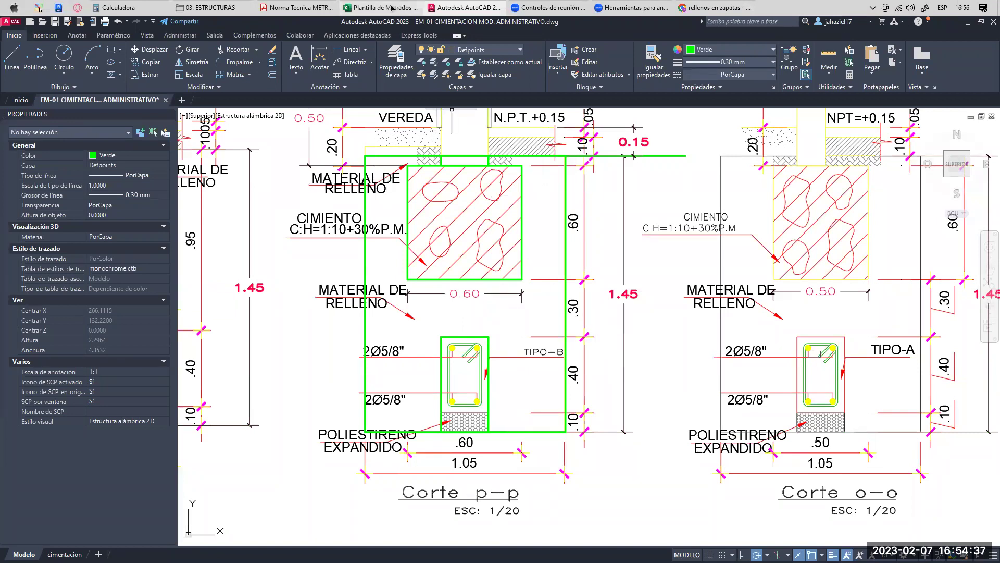
left_click(463, 8)
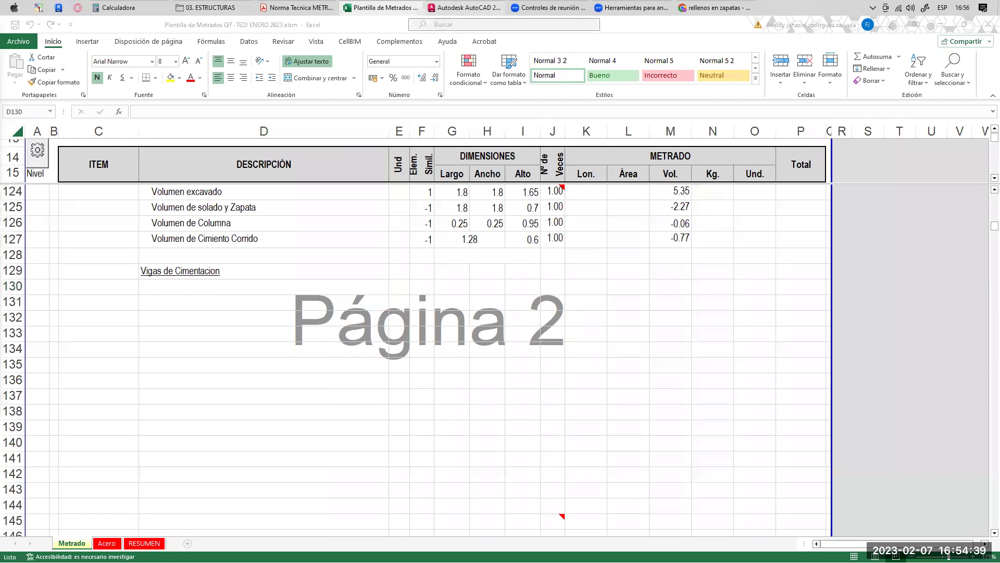
scroll(518, 239, "down", 10)
scroll(519, 239, "down", 2)
middle_click_drag(432, 161, 479, 262)
scroll(479, 261, "up", 6)
middle_click_drag(409, 222, 461, 222)
scroll(438, 220, "up", 4)
scroll(449, 219, "down", 2)
middle_click_drag(432, 505, 409, 379)
middle_click_drag(402, 264, 393, 377)
scroll(414, 203, "up", 5)
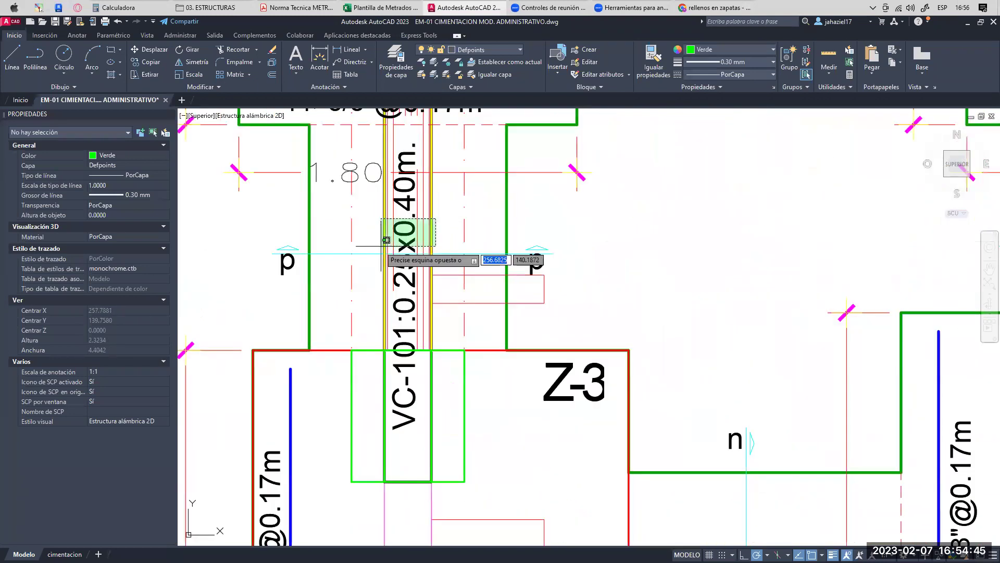
left_click(390, 250)
scroll(394, 215, "down", 2)
key("Escape")
left_click(111, 49)
left_click(340, 157)
left_click(464, 299)
- Set the new cut p-p rectangle's colour to Rojo and its lineweight to 1.40 mm
left_click(464, 292)
left_click(729, 49)
left_click(708, 84)
left_click(730, 62)
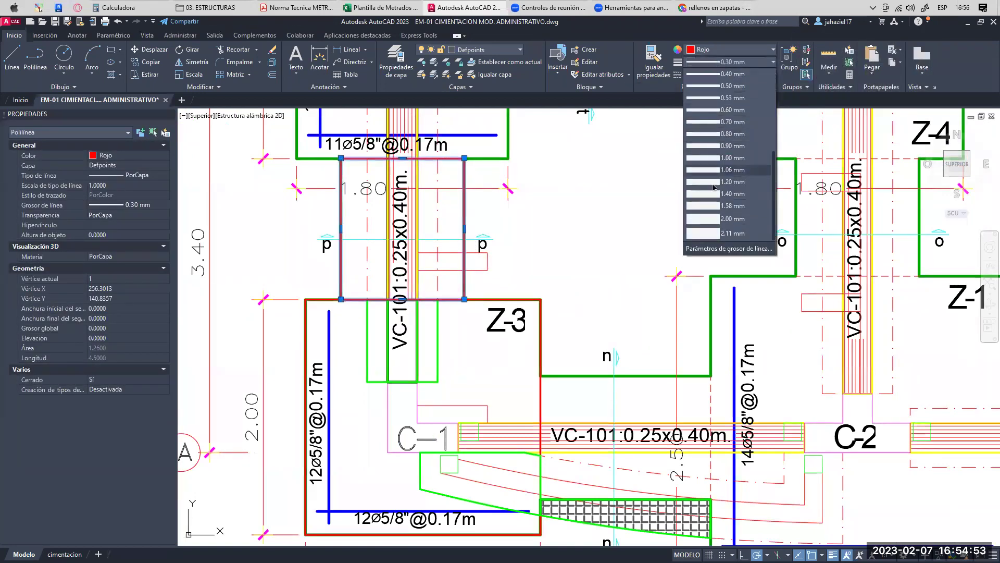
left_click(713, 193)
key("Escape")
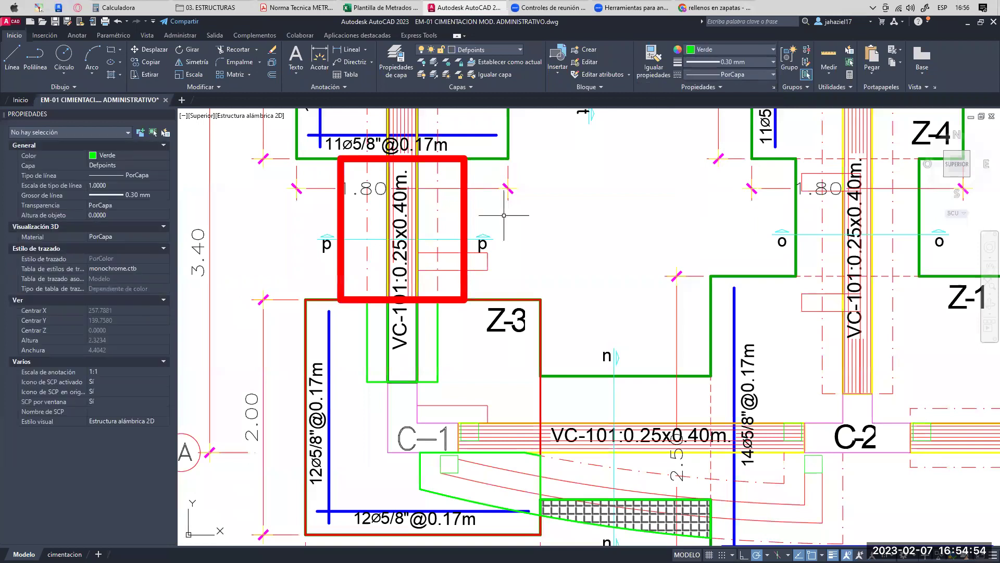
left_click(462, 212)
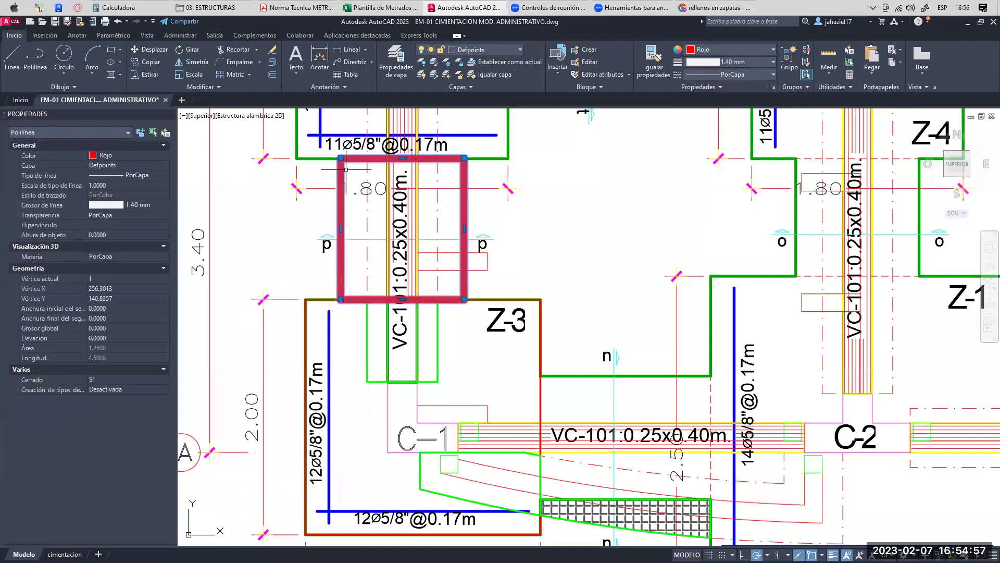
- Switch to the Excel takeoff and enter "Eje 1 // A-B" in D130 as non-bold black text
left_click(388, 8)
type("Eje 1 // A")
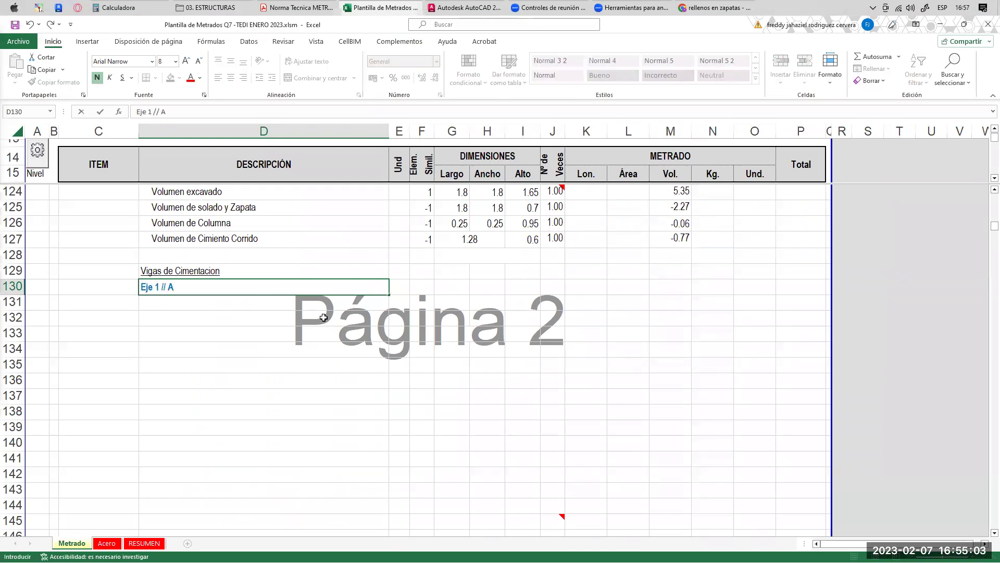
type("-B")
key("Return")
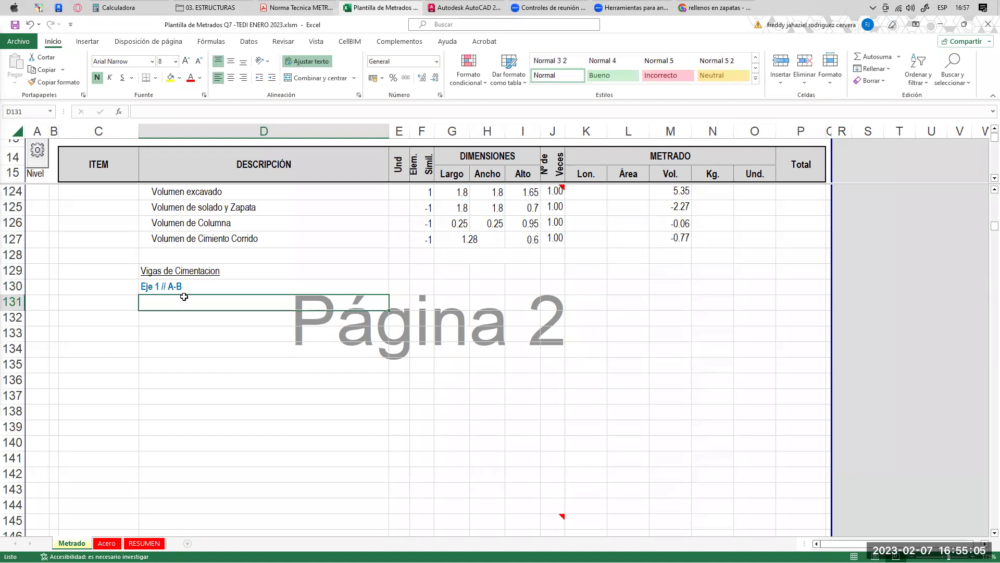
left_click(203, 285)
left_click(98, 78)
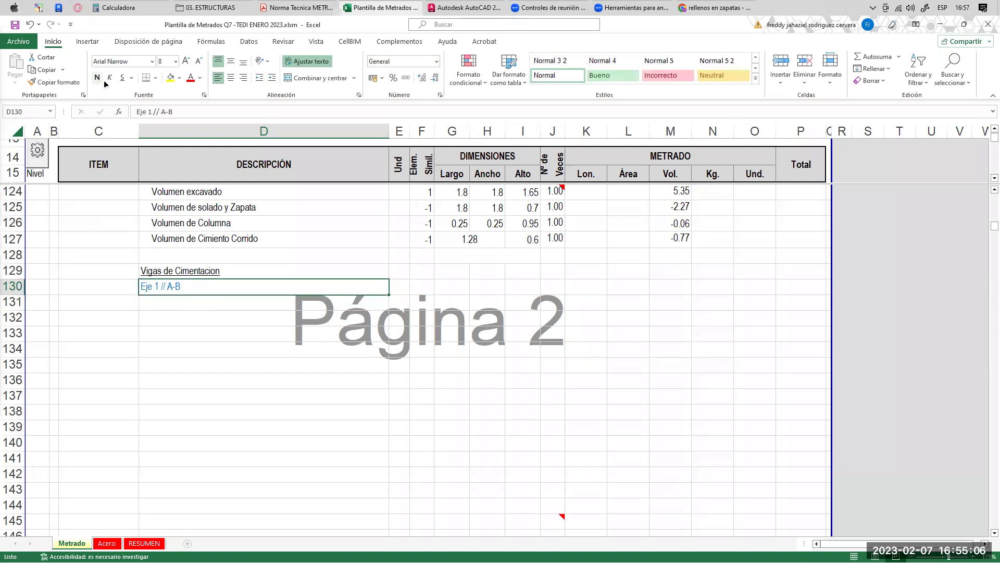
left_click(200, 79)
left_click(200, 122)
- Copy the "Volumen excavado" description from the Z-4 block into D131 and set that row's similar-element count to 1
left_click(212, 314)
scroll(212, 315, "up", 1)
left_click(185, 239)
key("ctrl+c")
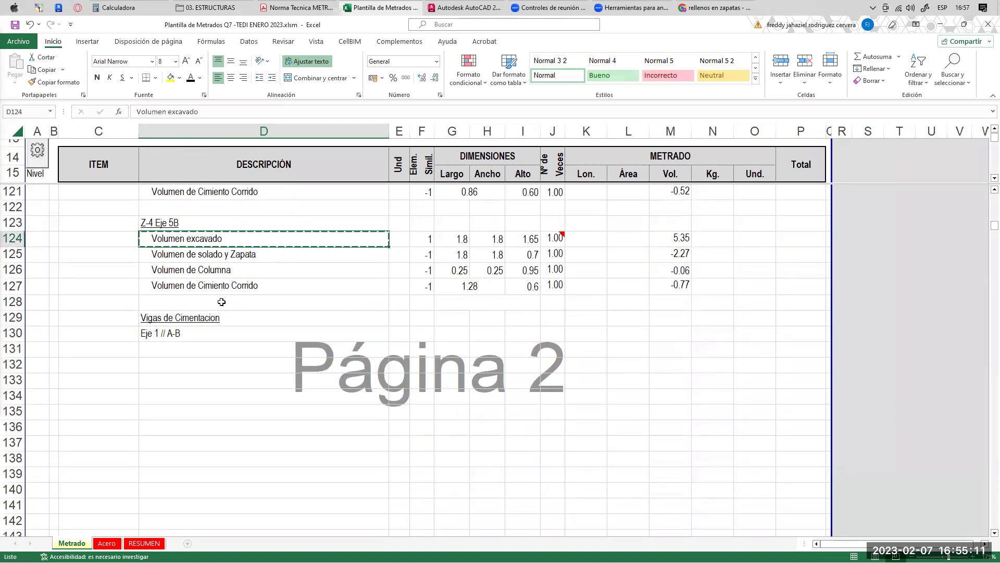
left_click(177, 351)
key("ctrl+v")
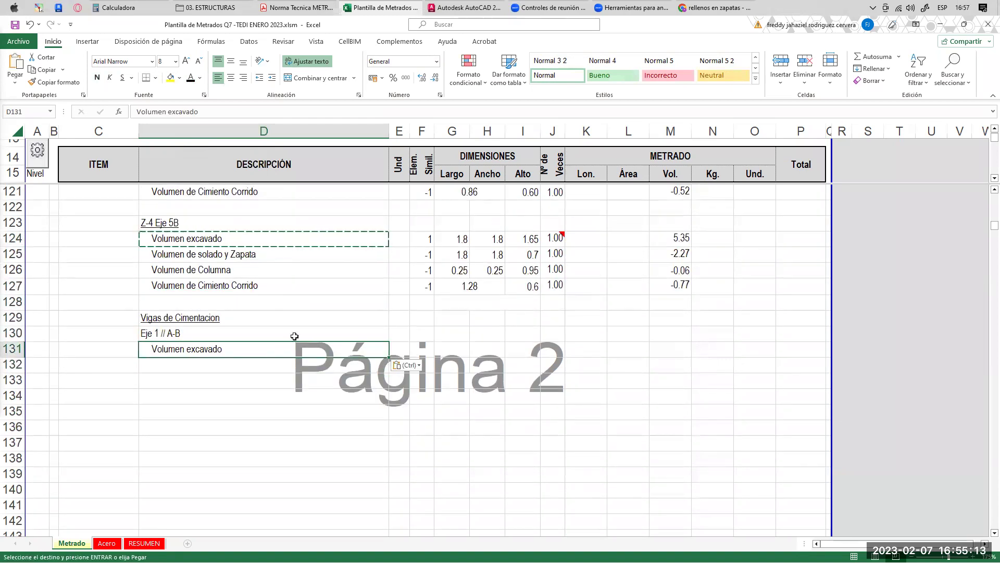
scroll(292, 339, "down", 1)
left_click(422, 302)
type("1")
key("Tab")
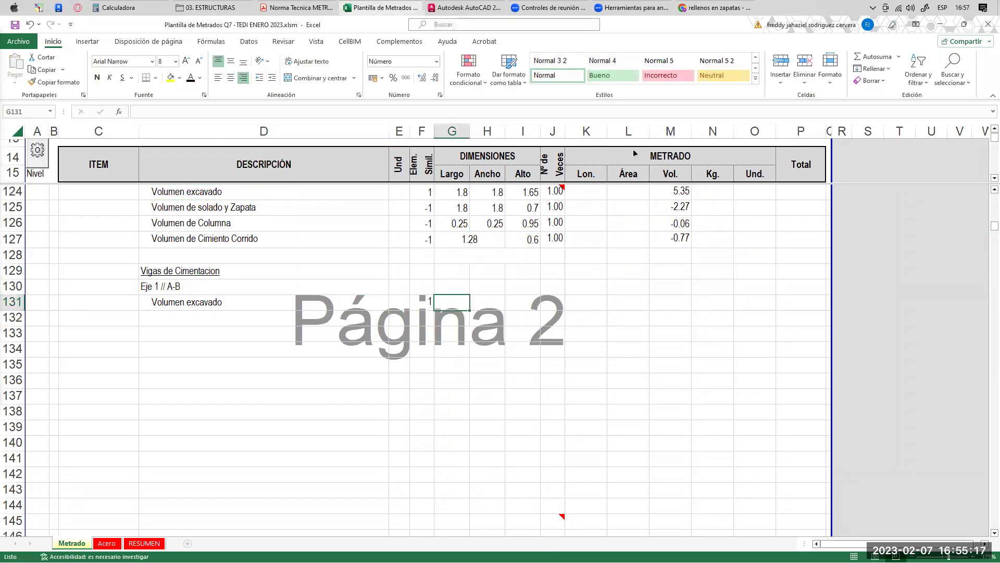
- Switch to the AutoCAD drawing and dimension the height and width of the red cut p-p rectangle
left_click(464, 7)
left_click(342, 50)
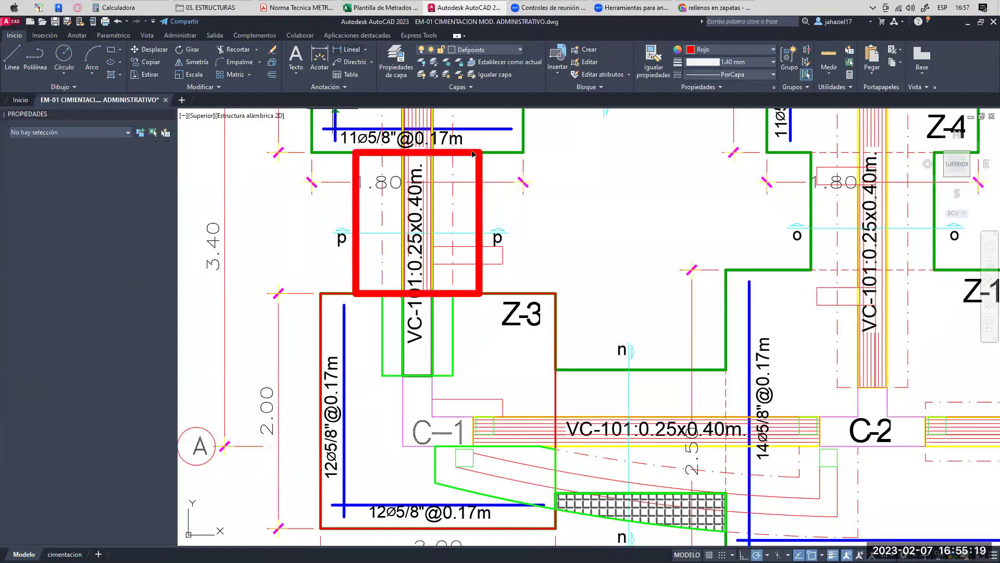
left_click(479, 152)
left_click(479, 293)
left_click(522, 286)
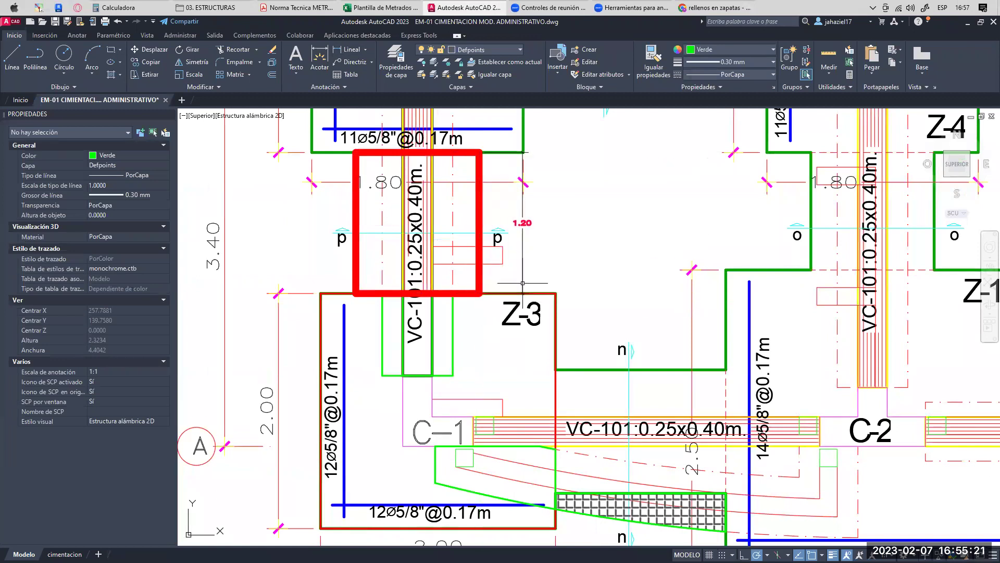
left_click(355, 210)
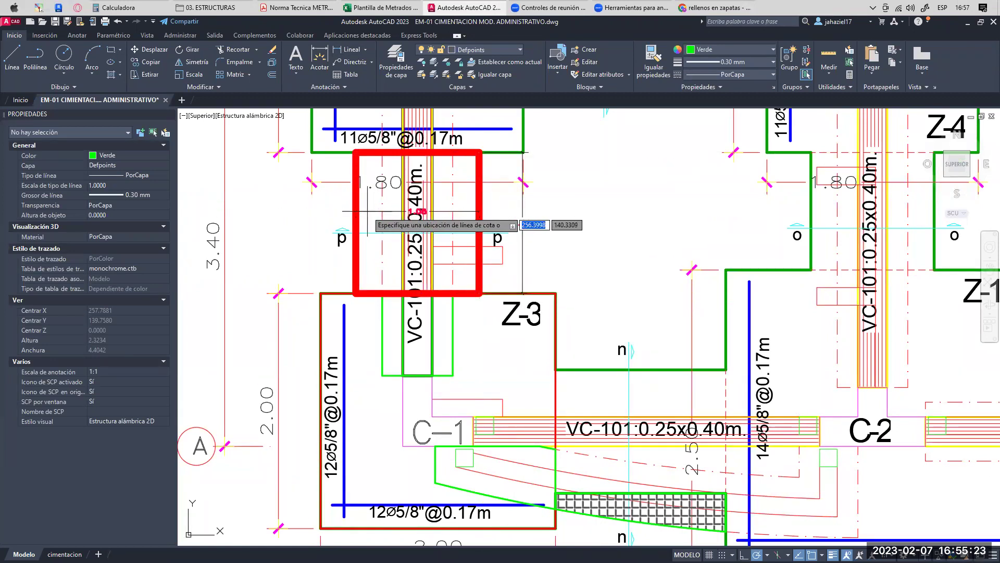
left_click(382, 199)
- Switch to the Excel takeoff and enter 1.20, 1.05 and 1.45 as the row 131 excavation dimensions, with 1 as the number of times
key("alt+Tab")
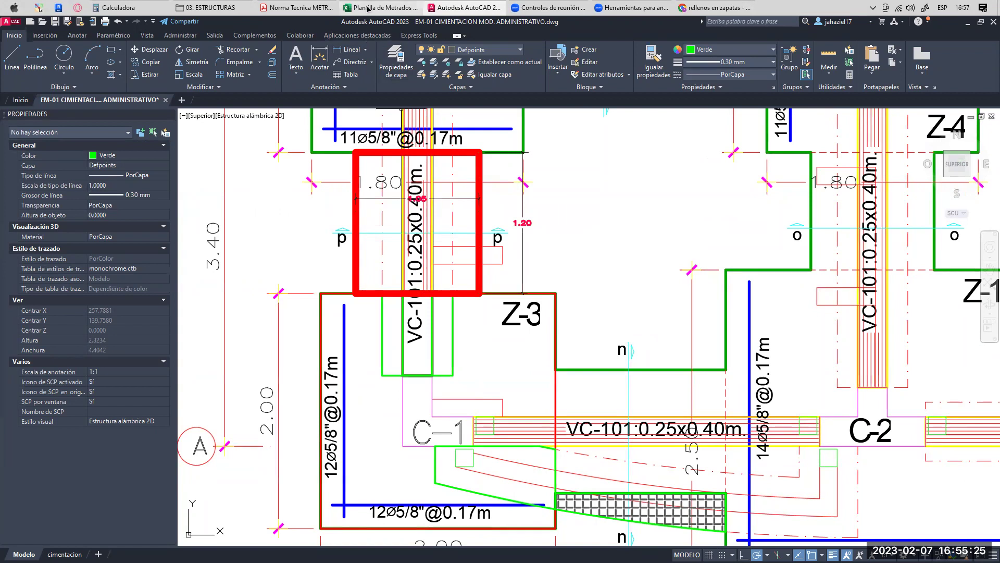
type("1.2")
key("Tab")
type("1.")
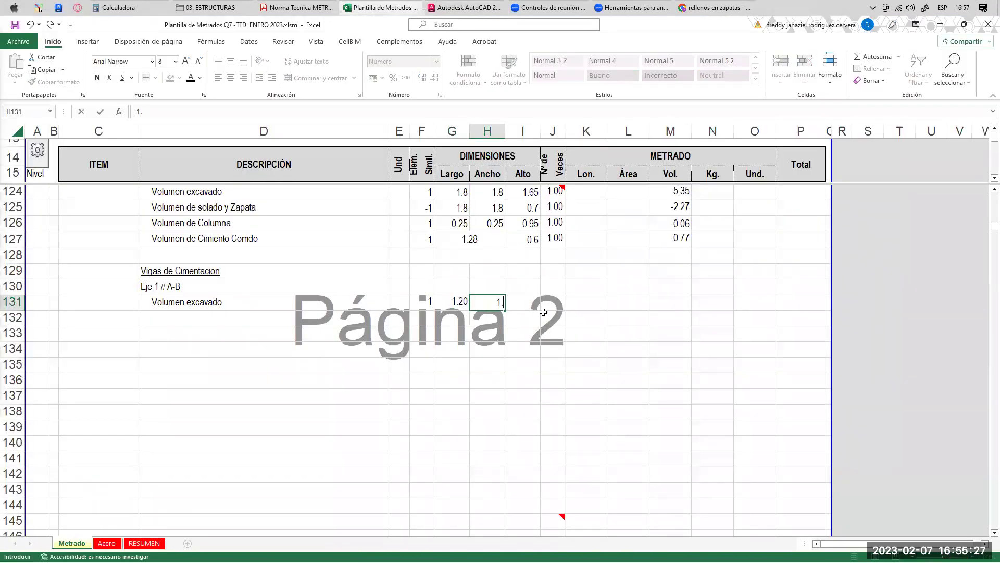
type("05")
key("Tab")
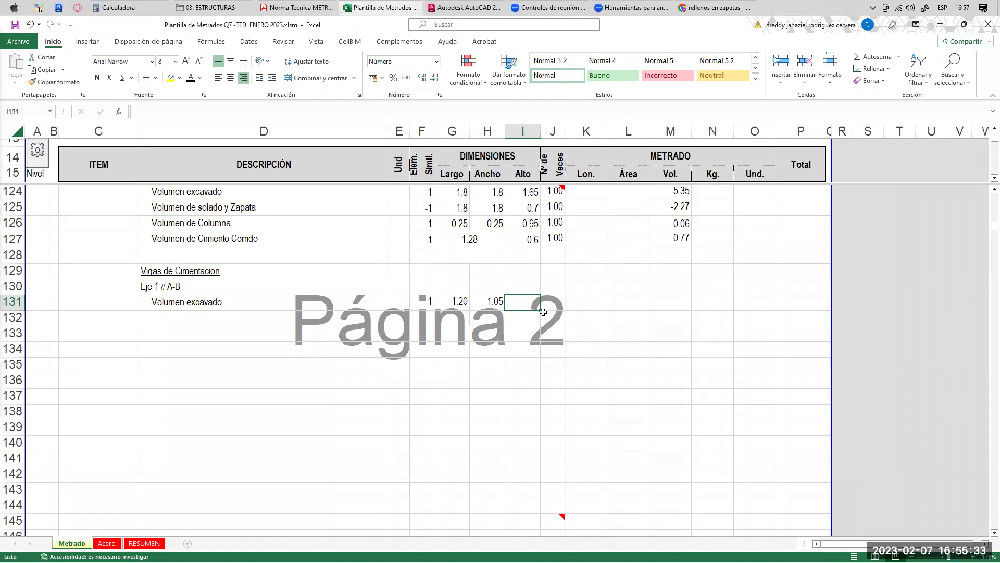
type("1.45")
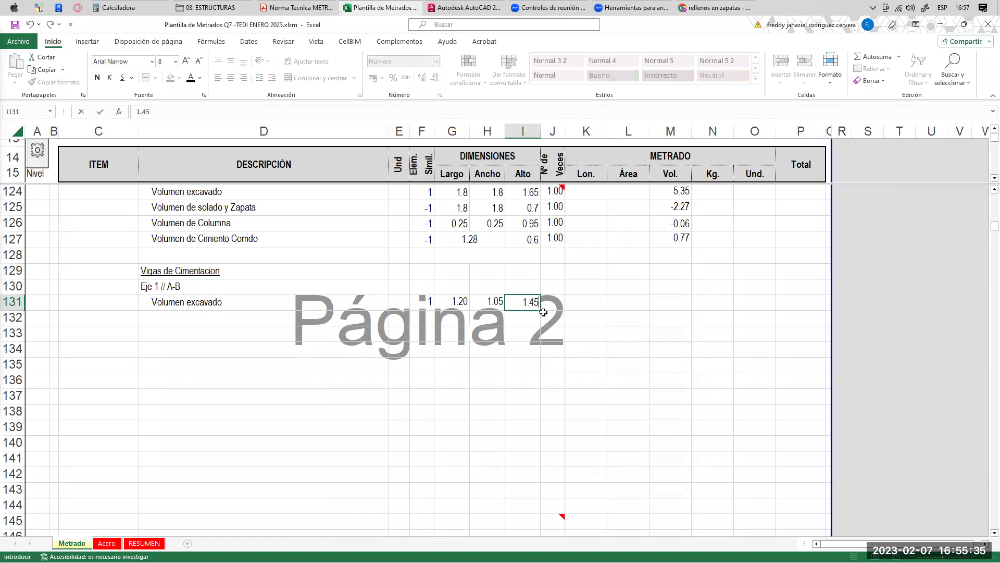
key("Return")
left_click(556, 307)
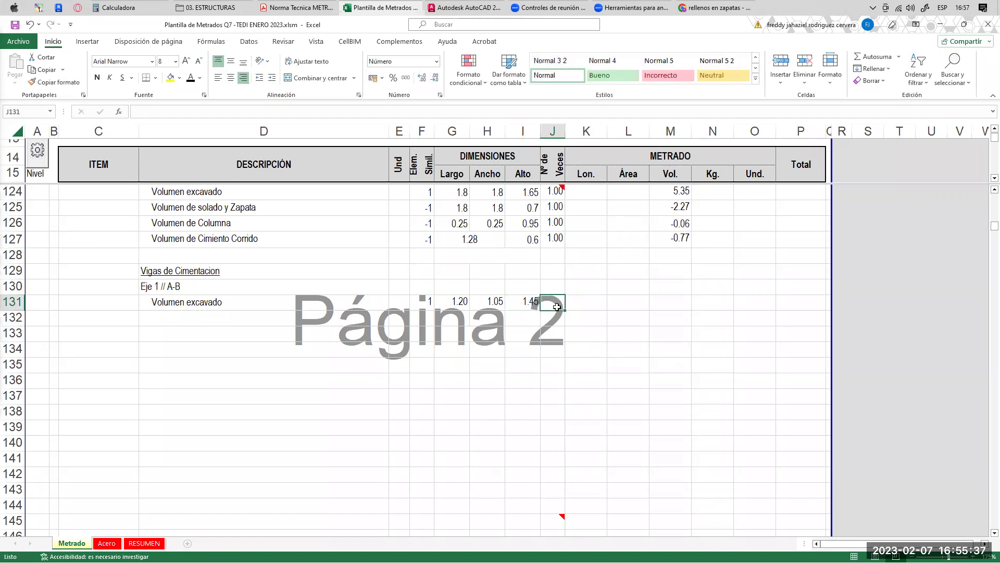
type("1")
key("Return")
- Enter "Volumen de VC y Tecnoport" in D132 and set that row's similar-element count to -1
left_click(210, 302)
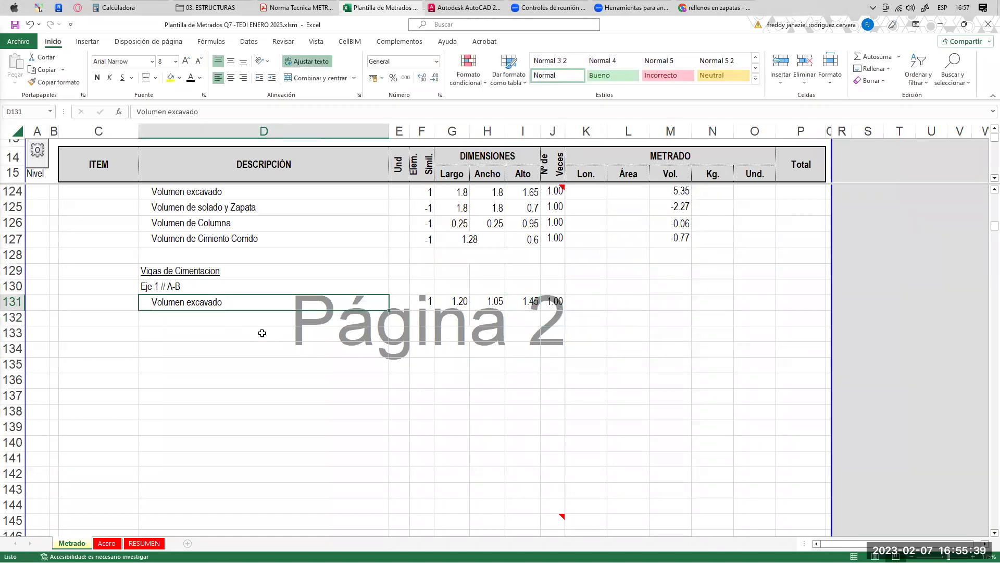
left_click(207, 315)
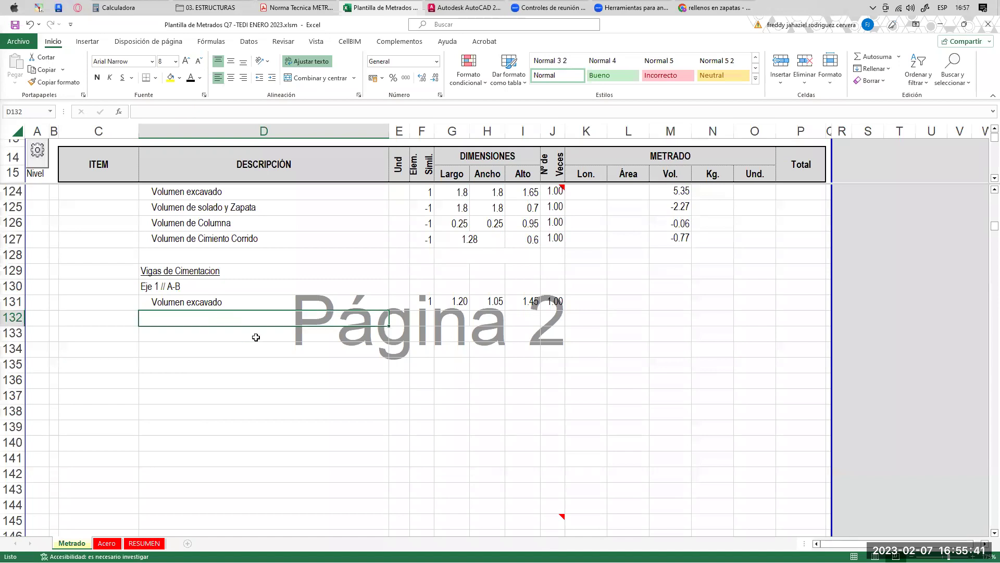
type("Volumne de VC y")
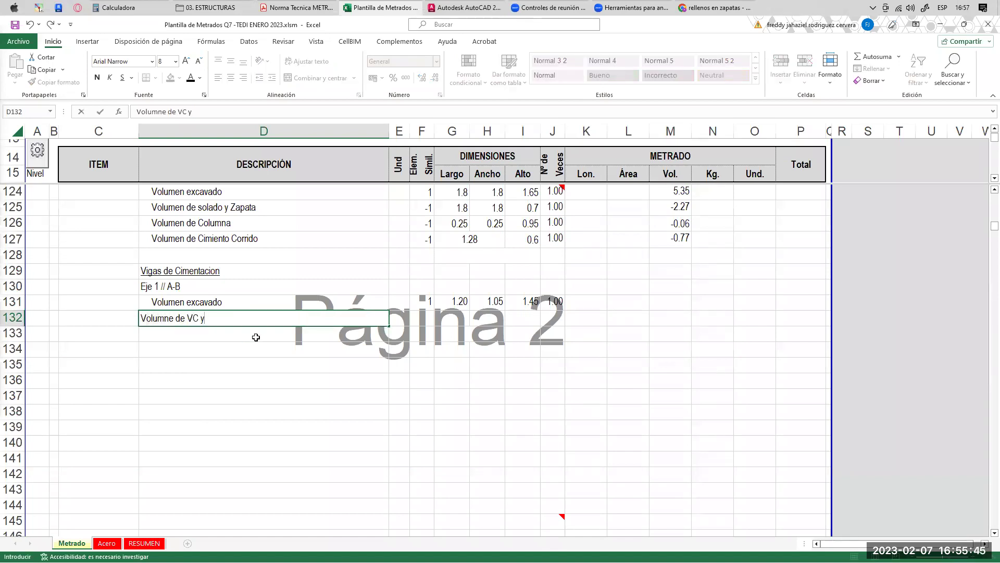
type(" Tecnoport")
key("Return")
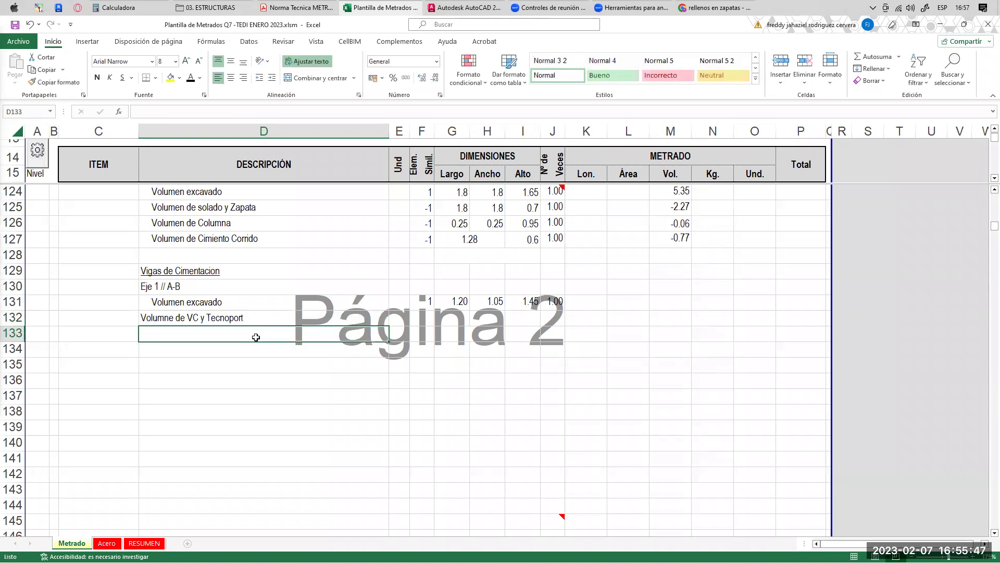
left_click(172, 319)
double_click(168, 318)
type("en")
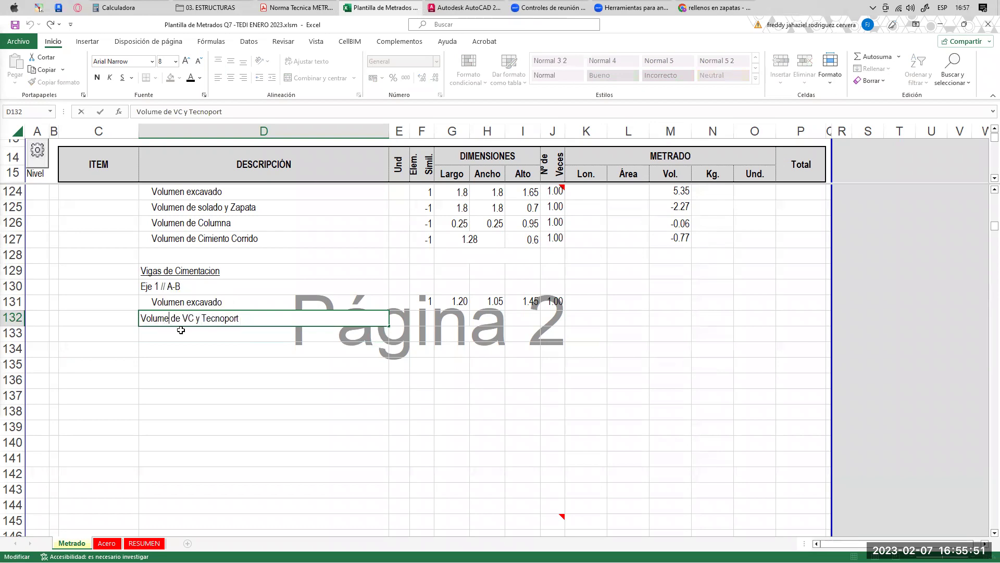
key("Return")
left_click(412, 323)
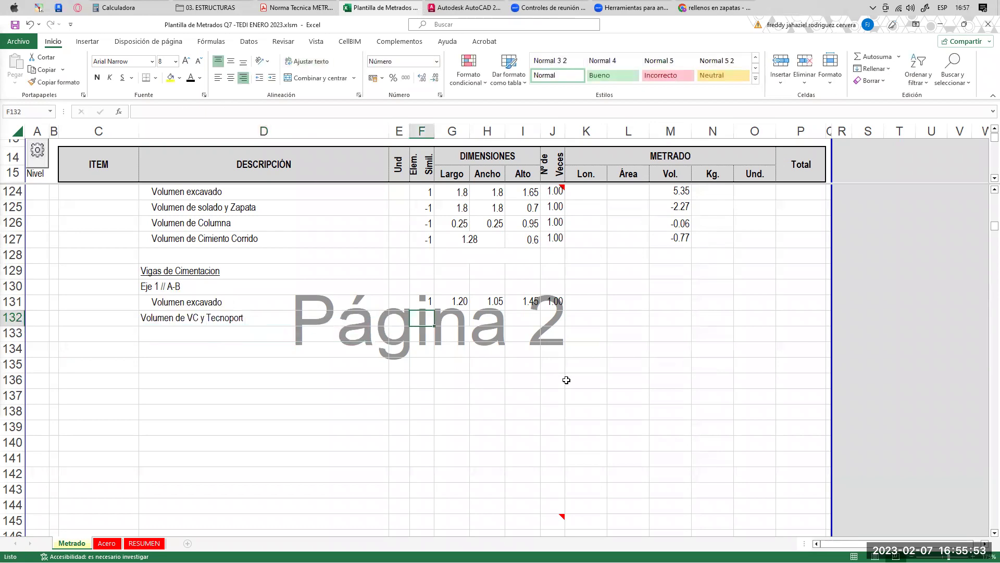
type("-1")
key("Tab")
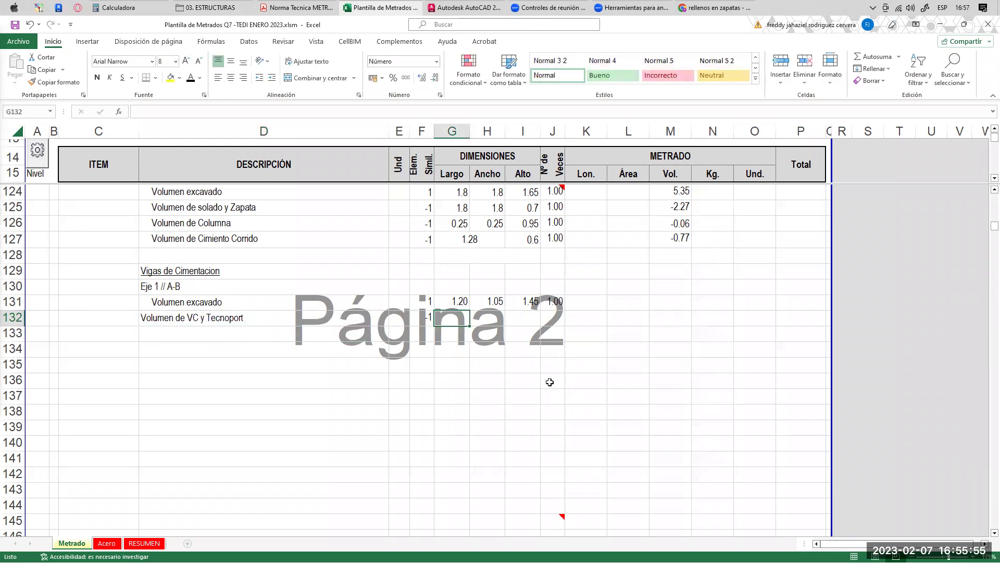
- Switch to the AutoCAD drawing and examine the beam and expanded polystyrene hatch in the Corte p-p section detail
left_click(439, 8)
scroll(400, 172, "down", 2)
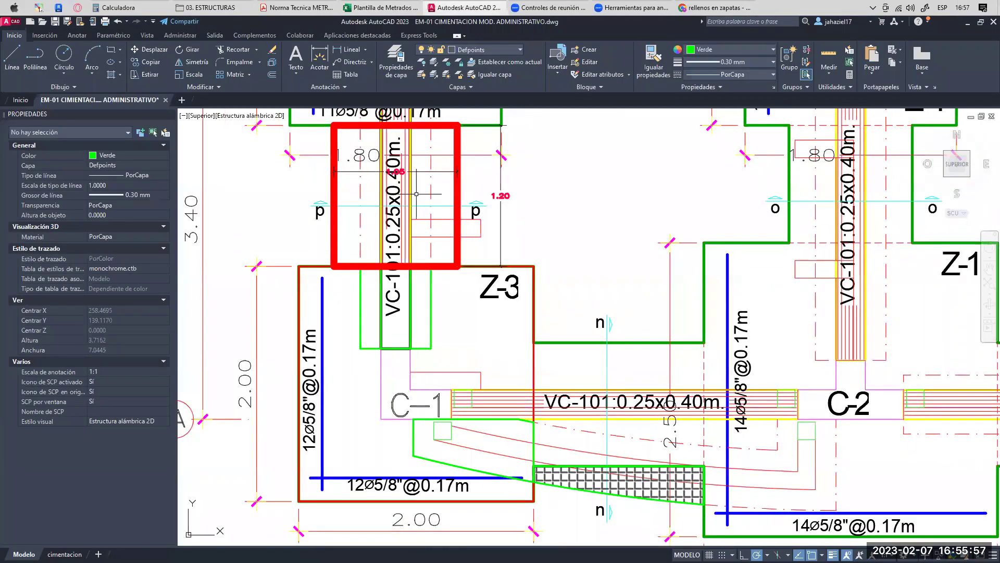
scroll(404, 171, "up", 5)
mouse_move(724, 318)
middle_mouse_down()
mouse_move(523, 262)
mouse_move(540, 278)
middle_mouse_up()
scroll(523, 262, "down", 6)
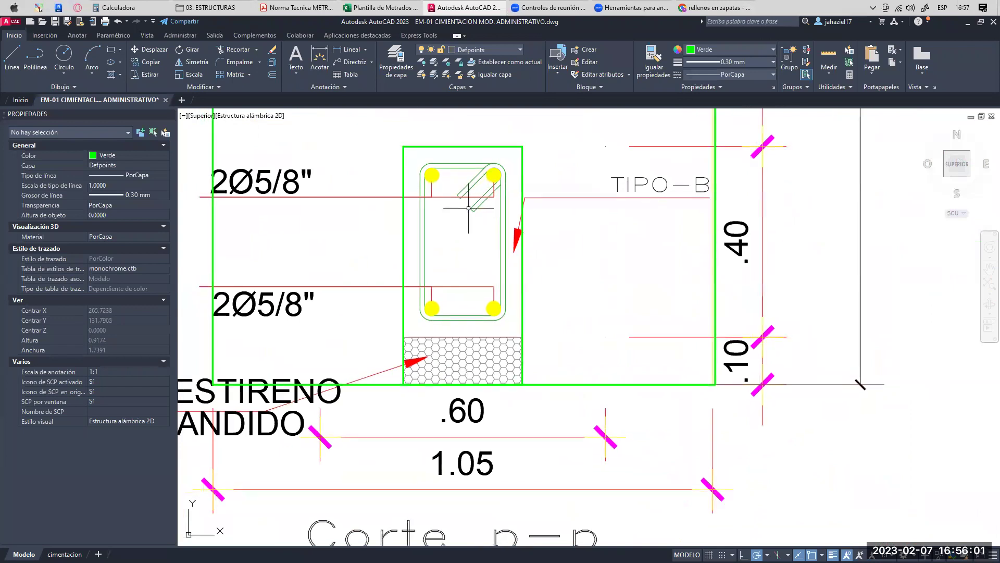
scroll(455, 193, "up", 2)
left_click(458, 297)
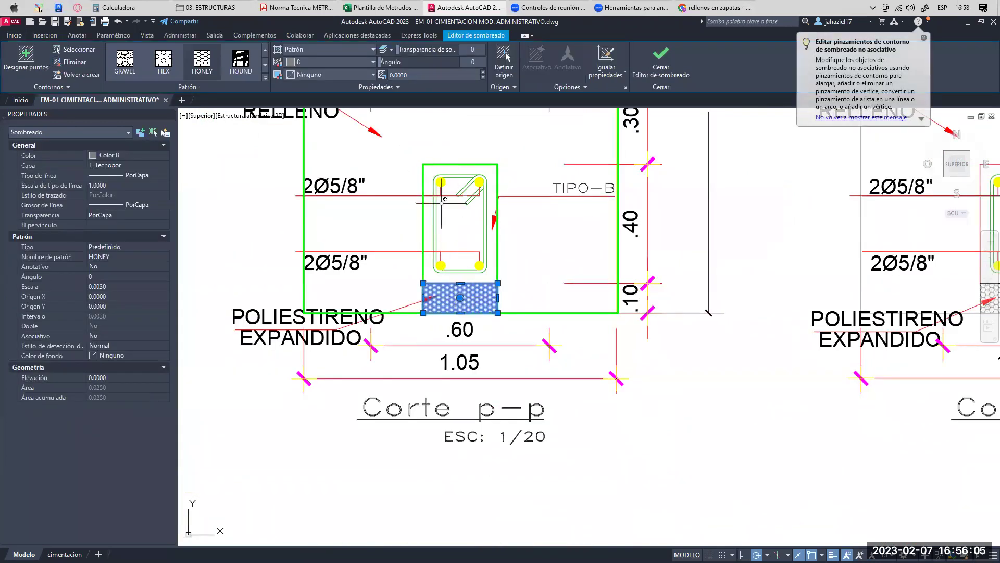
key("Escape")
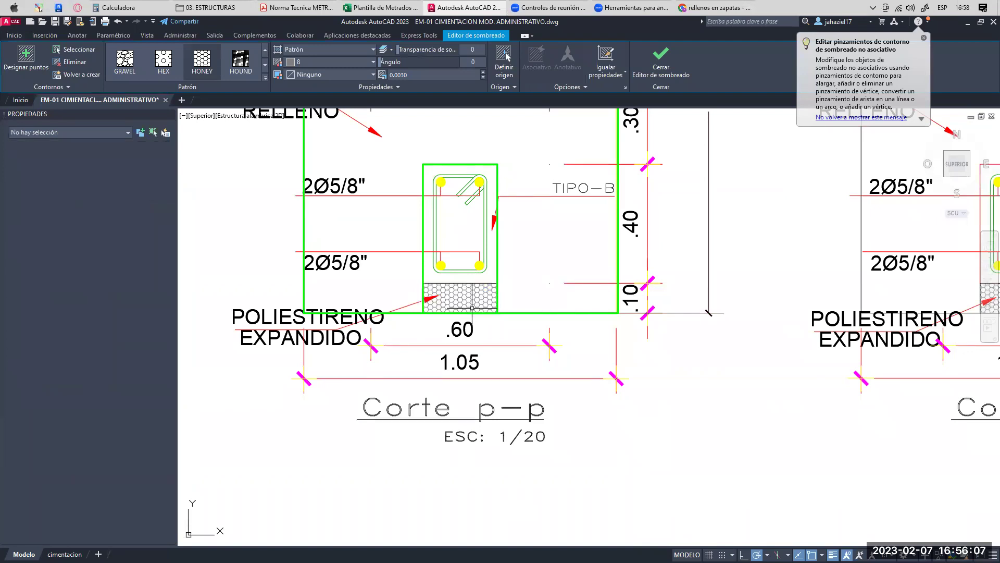
- Dimension the length of the vertical VC-101 beam between the two footings, inside the red cut p-p rectangle
scroll(469, 292, "down", 8)
middle_click_drag(436, 265, 813, 461)
scroll(453, 250, "up", 6)
left_click(345, 53)
scroll(468, 214, "up", 4)
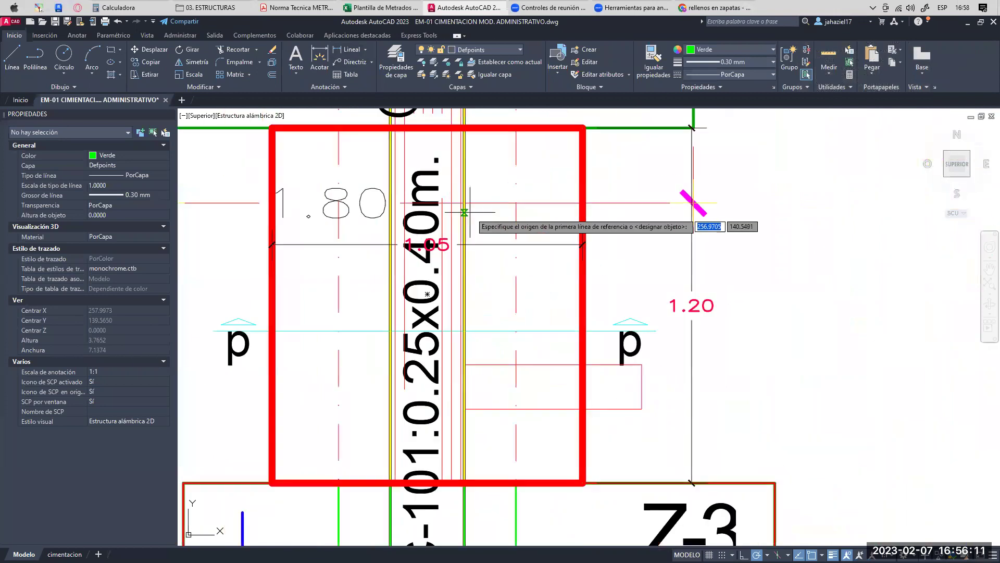
middle_click_drag(465, 183, 450, 186)
left_click(449, 130)
middle_click_drag(453, 406, 420, 170)
left_click(420, 248)
scroll(450, 224, "down", 2)
middle_click_drag(451, 224, 451, 259)
left_click(451, 259)
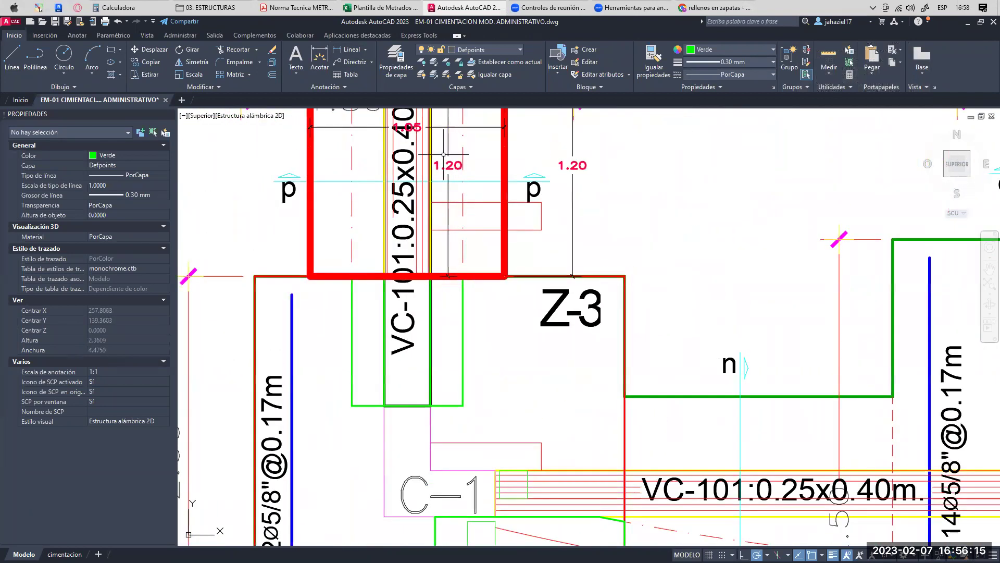
- Switch to the Excel takeoff and set the length in the "Volumen de VC y Tecnoport" row to 1.20
key("alt+Tab")
type("1.2")
key("Tab")
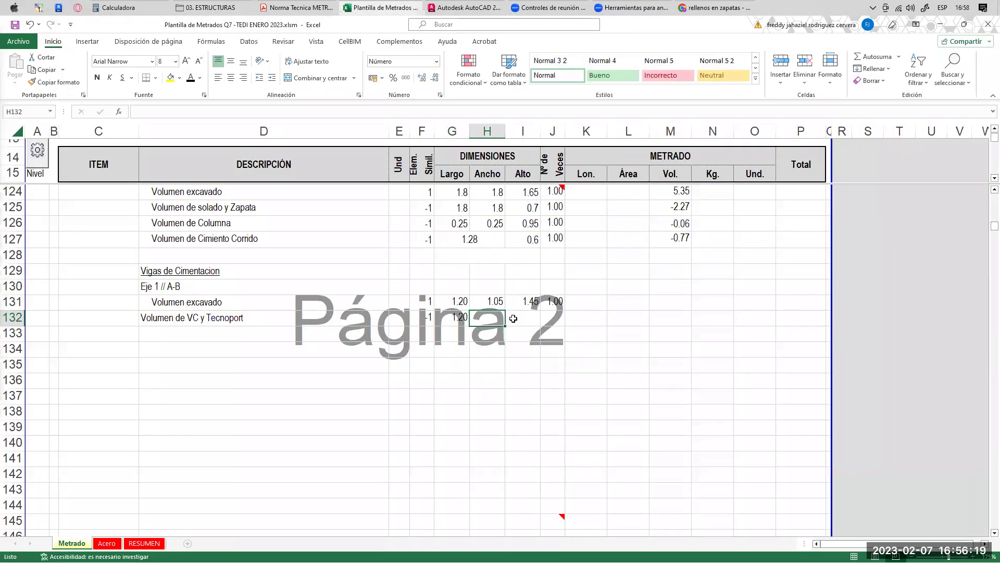
- Switch to the AutoCAD drawing and dimension the beam's width and its full height including the polystyrene in the Corte p-p section
left_click(463, 7)
scroll(591, 308, "up", 5)
scroll(469, 162, "up", 12)
middle_click_drag(425, 224, 427, 263)
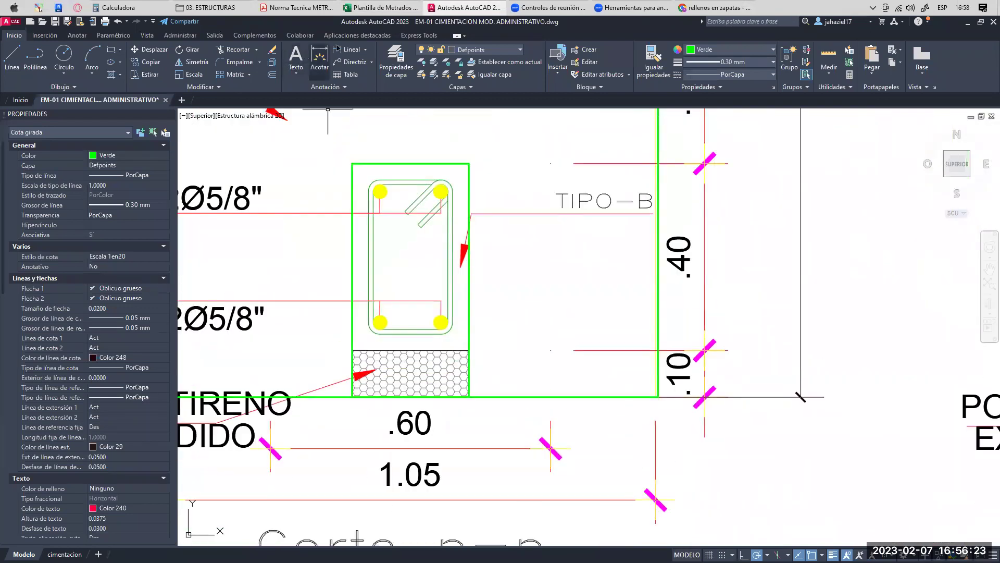
left_click(337, 49)
left_click(352, 163)
left_click(470, 164)
left_click(460, 135)
middle_click_drag(426, 184, 475, 183)
key("space")
left_click(401, 162)
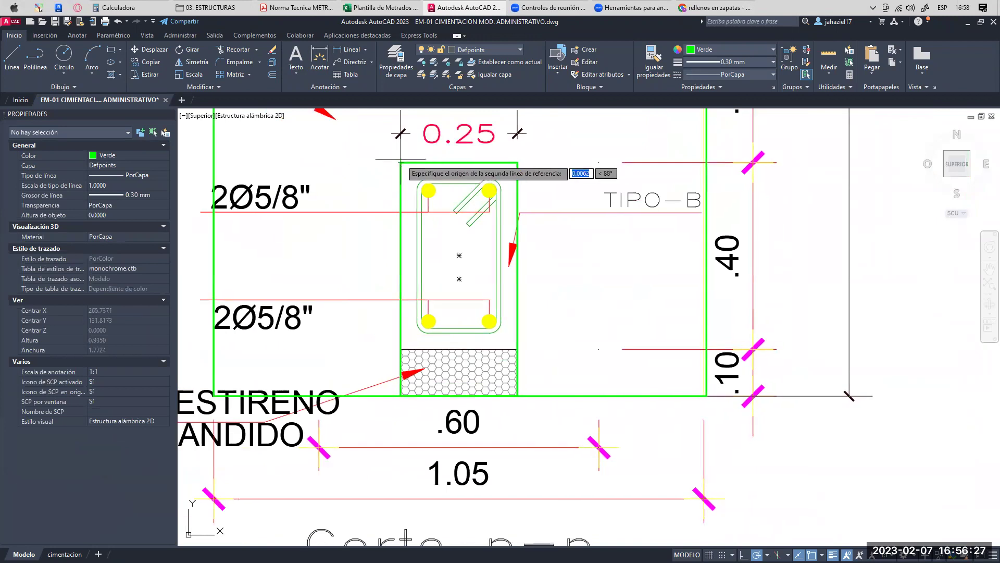
left_click(400, 395)
left_click(355, 391)
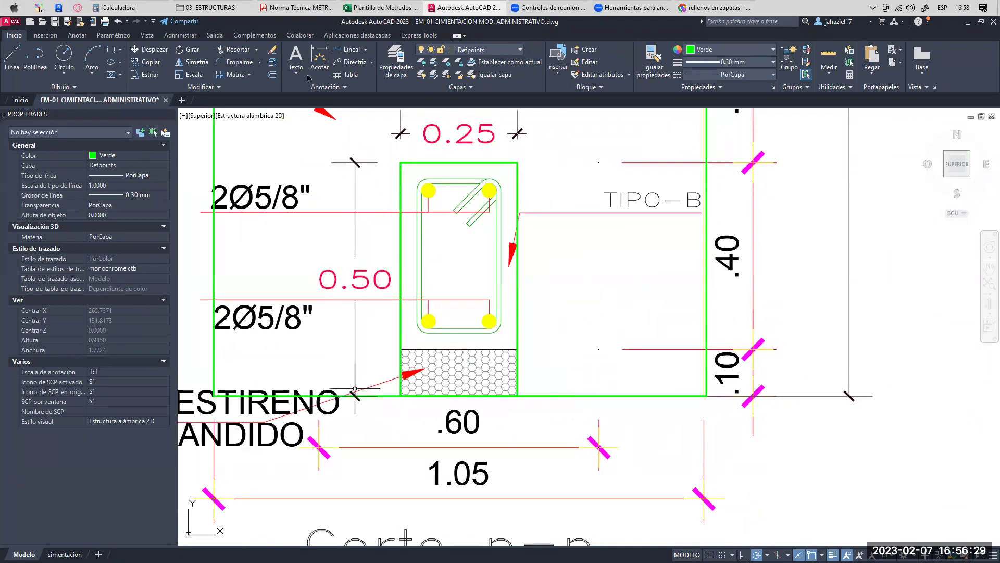
- Switch to the Excel takeoff, complete row 132 with width 0.25, height 0.50 and 1 time, and indent its description
left_click(381, 8)
type("0.25")
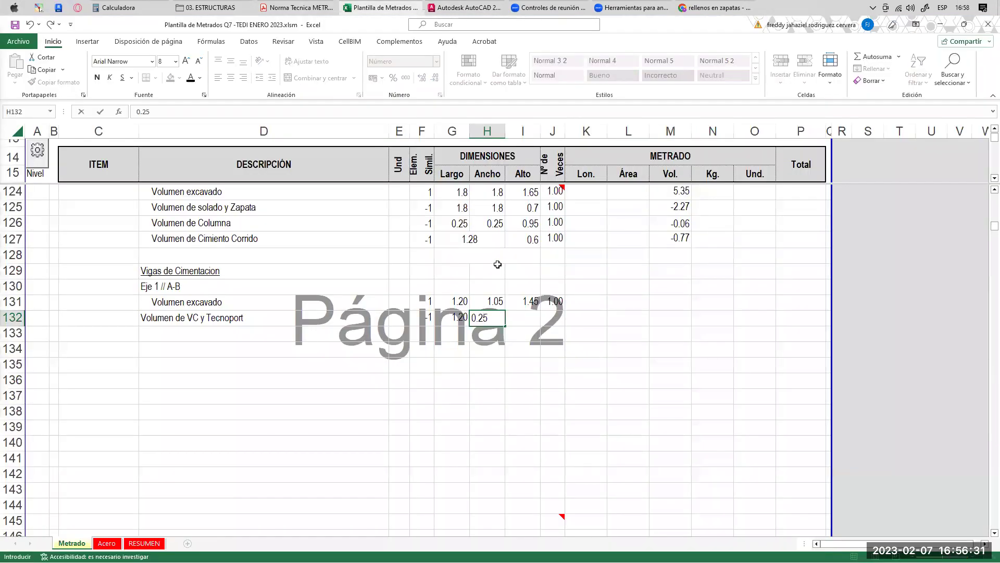
key("Tab")
type("0.5")
key("Tab")
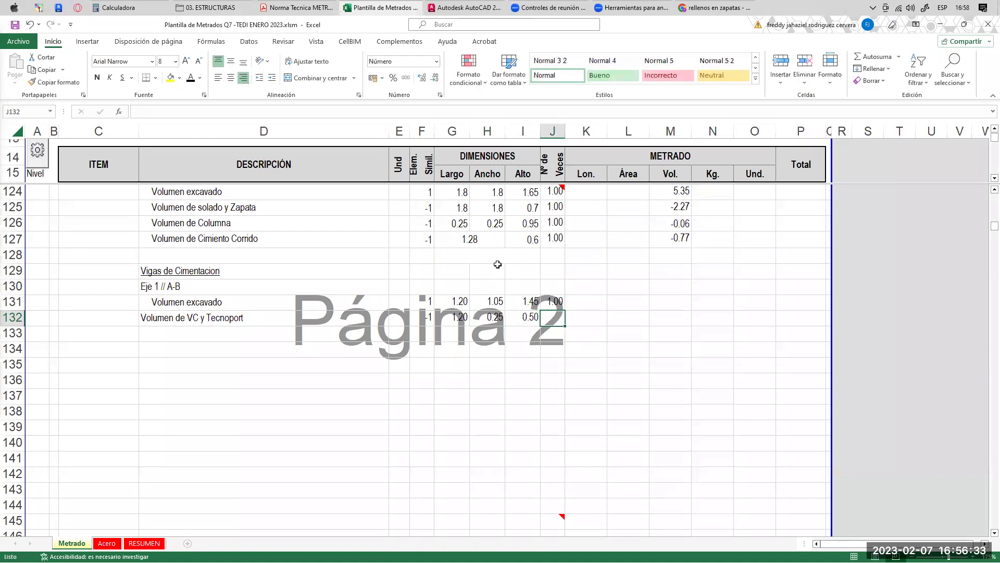
type("1")
key("Tab")
left_click(192, 320)
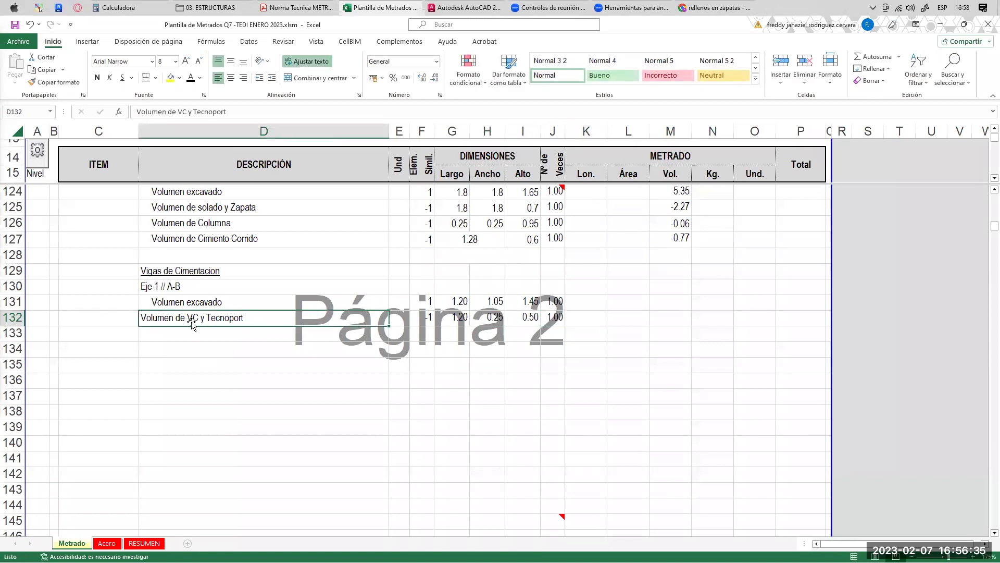
left_click(272, 78)
- Enter "Volumne del Cimiento Corrido" in D133 and set that row's similar-element count to -1
left_click(225, 331)
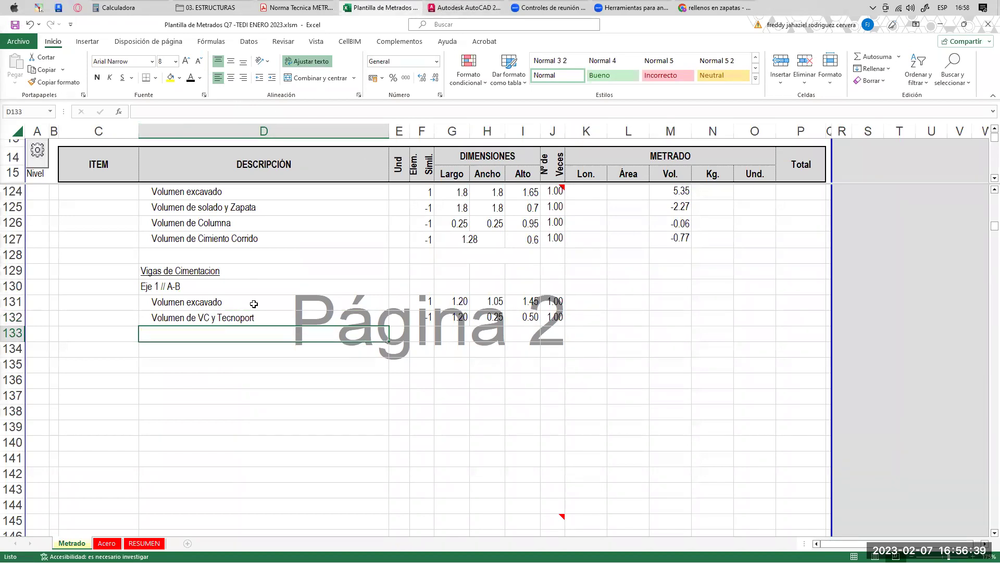
type("Volumne del Cimient")
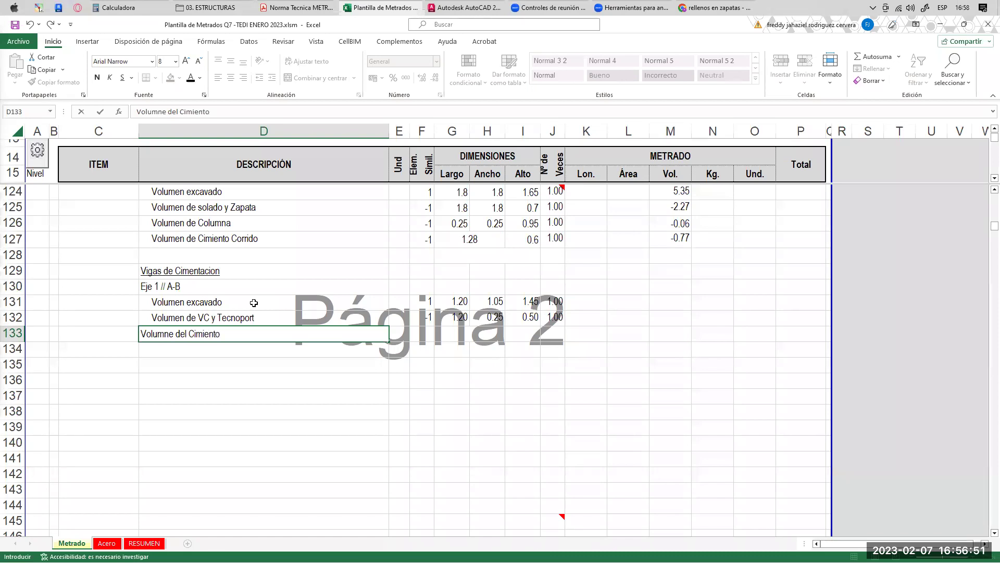
type("o")
key("Return")
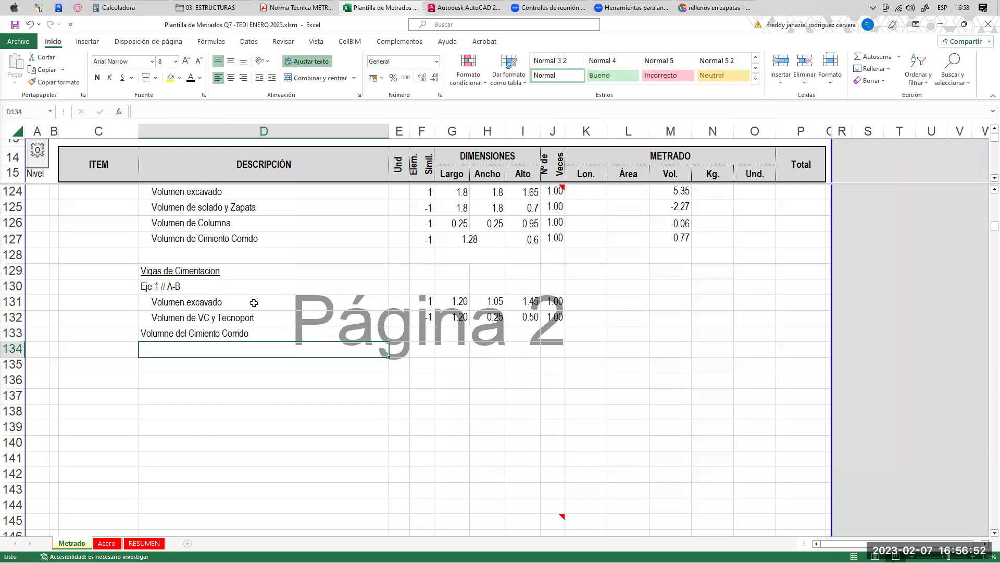
left_click(417, 332)
type("-1")
key("Tab")
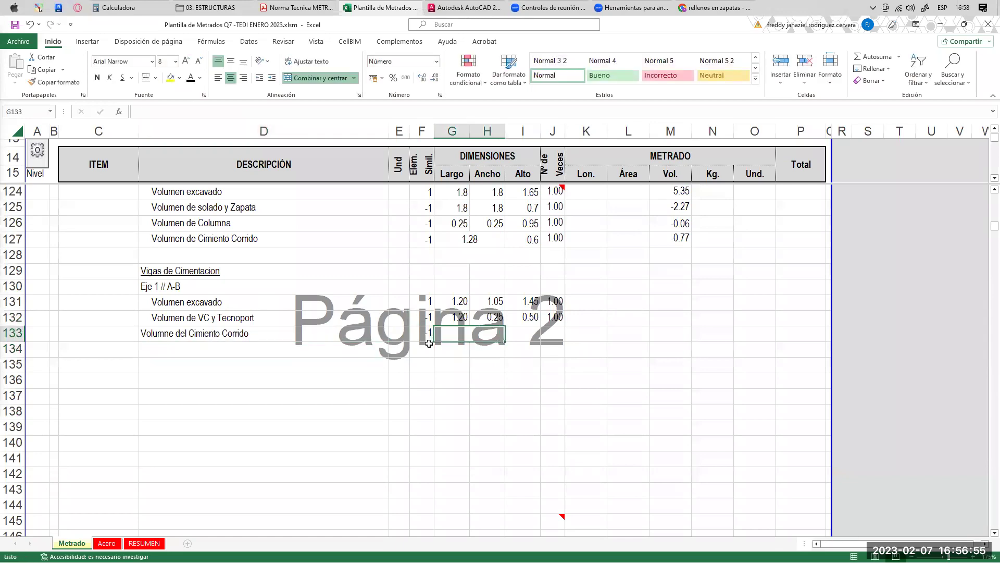
- Switch to the AutoCAD drawing and draw a rectangle over the strip footing inside the red excavation outline above footing Z-3
left_click(464, 7)
scroll(437, 269, "down", 5)
scroll(437, 269, "up", 6)
left_click(455, 251)
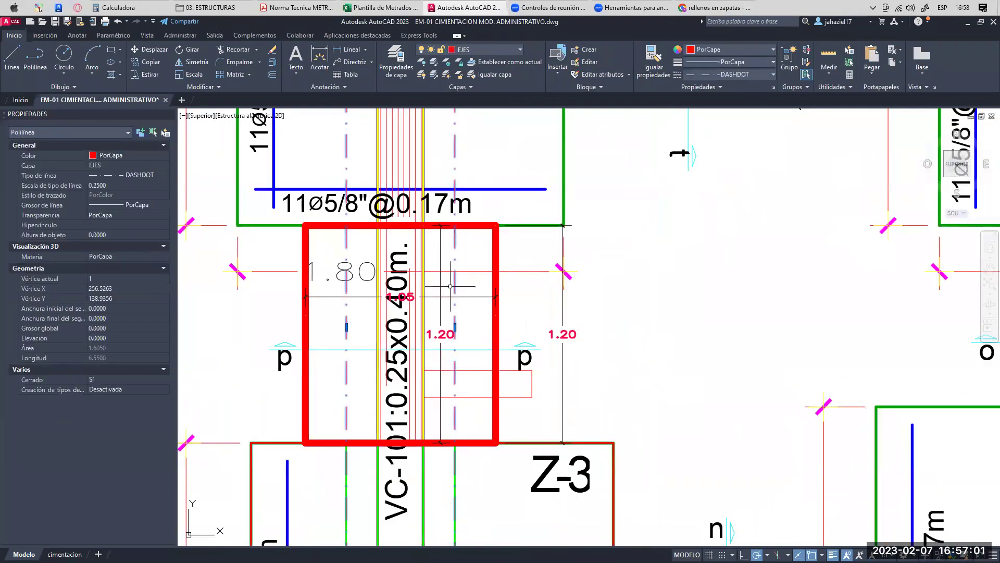
middle_click_drag(377, 247, 377, 205)
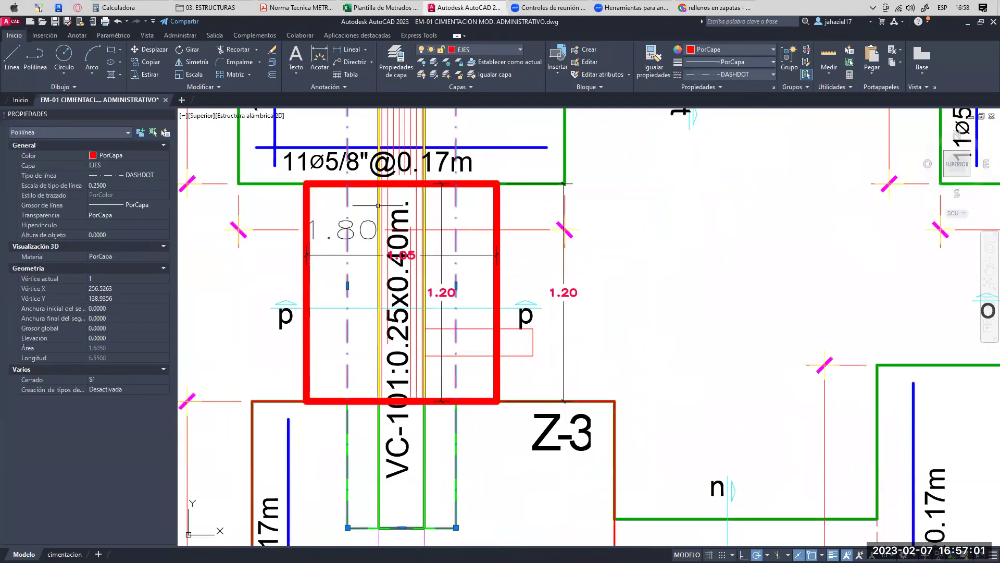
left_click(112, 52)
left_click(347, 183)
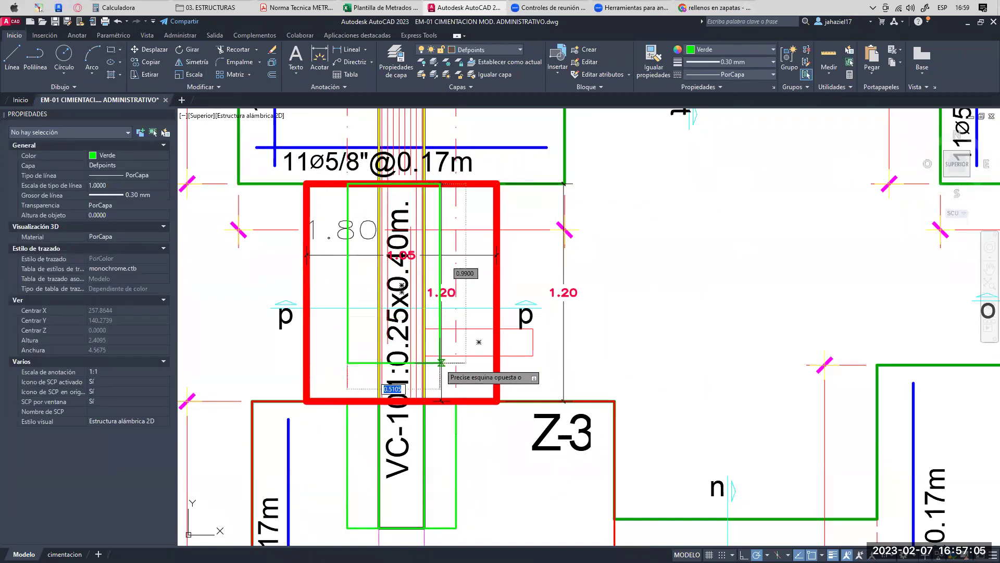
left_click(456, 400)
- Dimension the length and width of the strip footing rectangle inside the red excavation outline
left_click(345, 50)
left_click(456, 184)
left_click(456, 400)
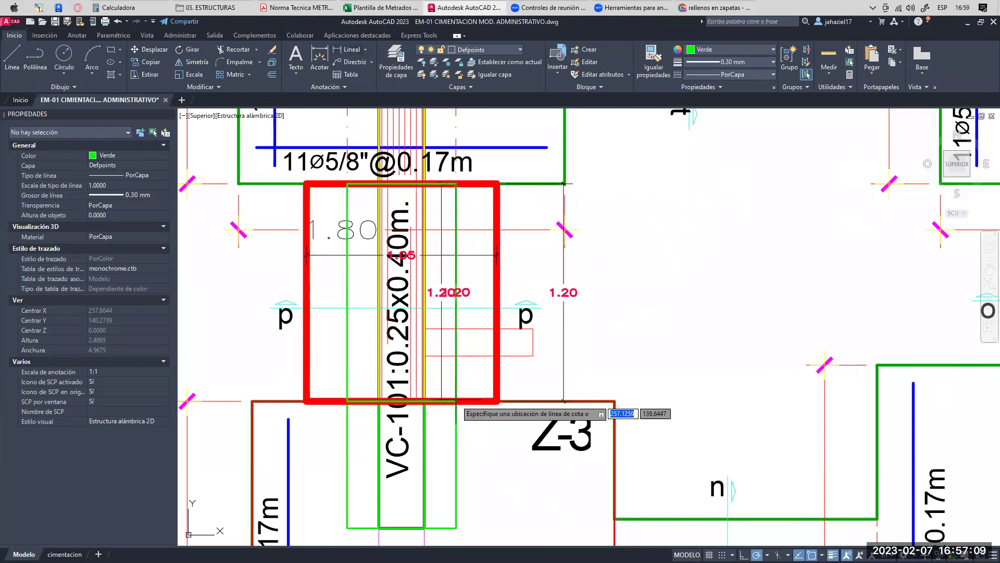
left_click(616, 375)
key("space")
left_click(456, 239)
left_click(346, 238)
left_click(401, 301)
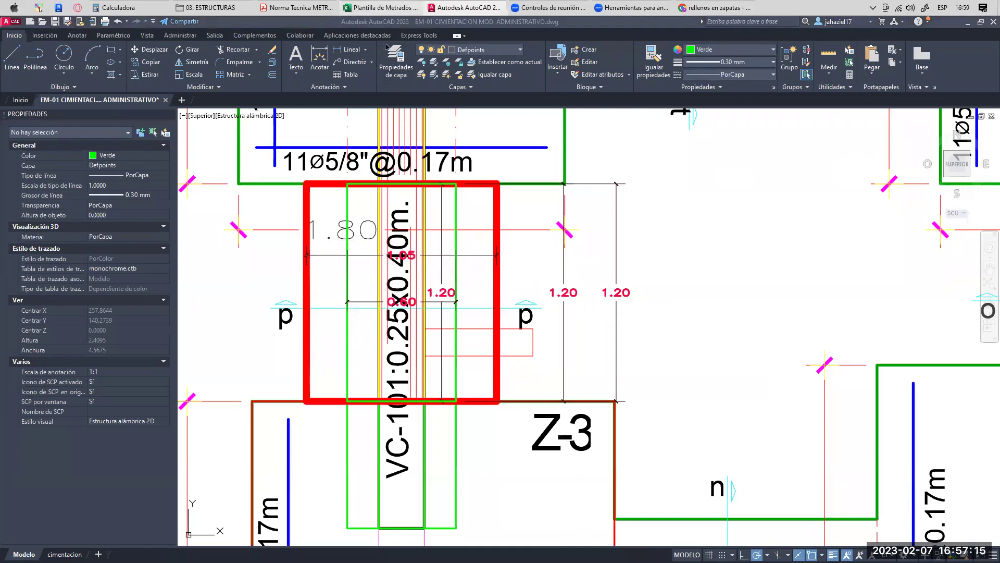
- Switch to the Excel takeoff and complete row 133 with length 1.20, width 0.60, height 0.60 and 1 time
left_click(383, 7)
left_click(467, 339)
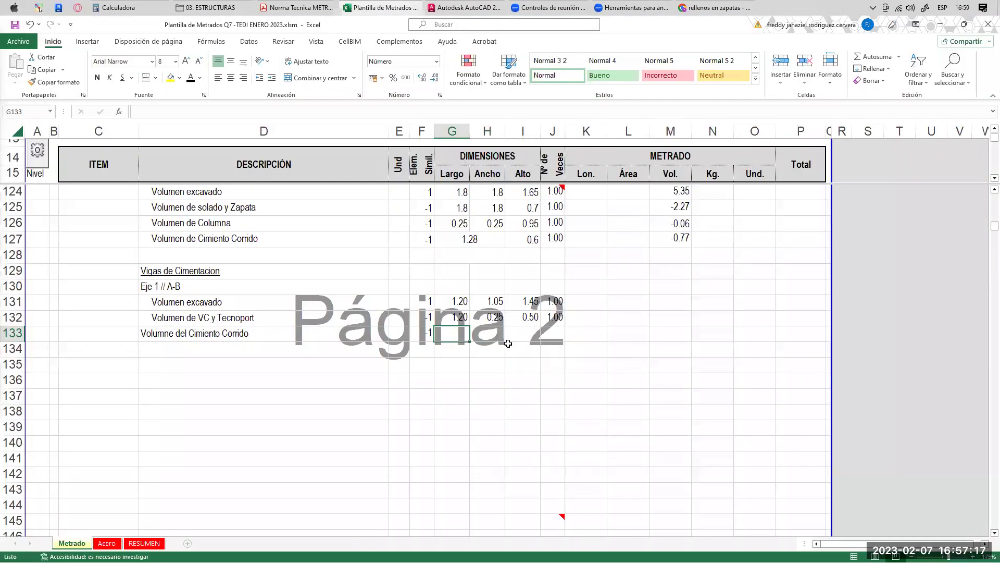
type("1.20")
key("Tab")
type("1.")
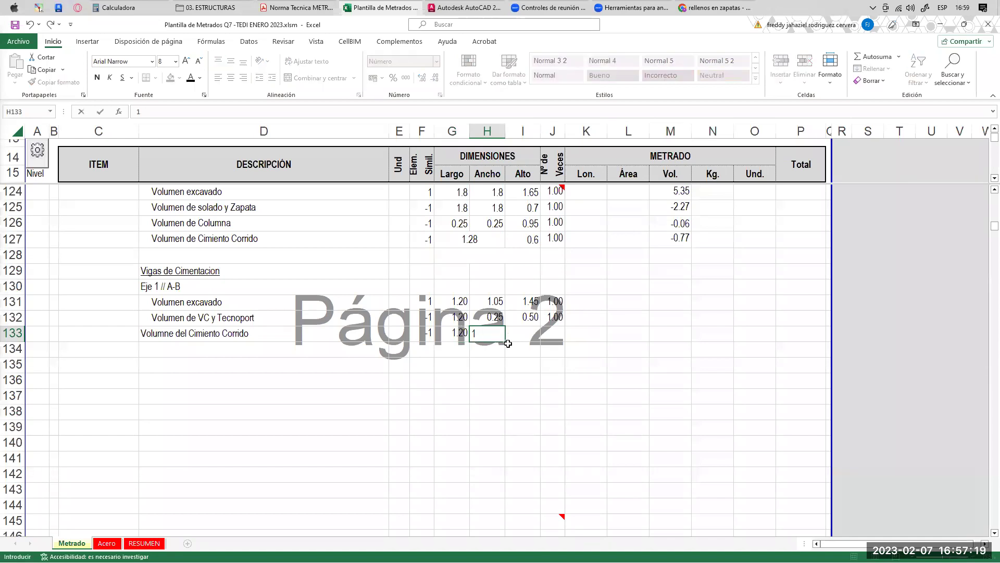
type("6")
key("Tab")
type(".6")
key("Tab")
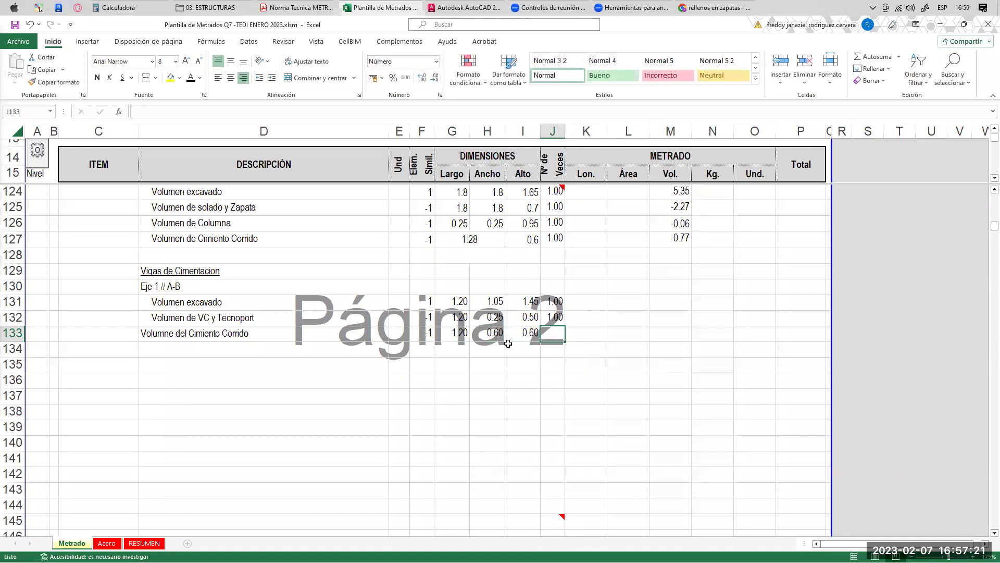
type("1")
key("Tab")
- Switch to the AutoCAD drawing and examine the small overfooting rectangle directly above the strip footing in the Corte p-p section
left_click(230, 338)
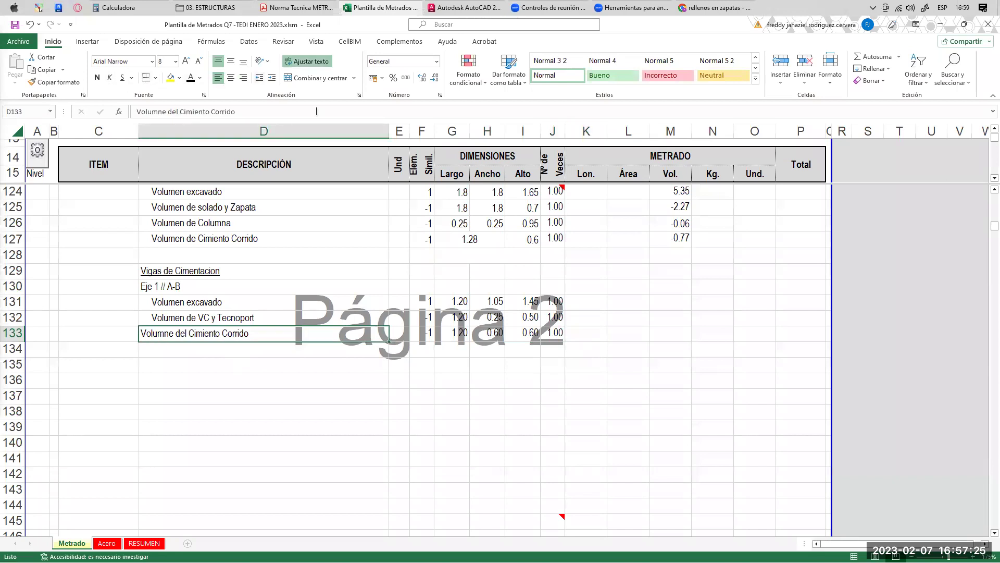
scroll(431, 214, "down", 4)
scroll(431, 225, "up", 3)
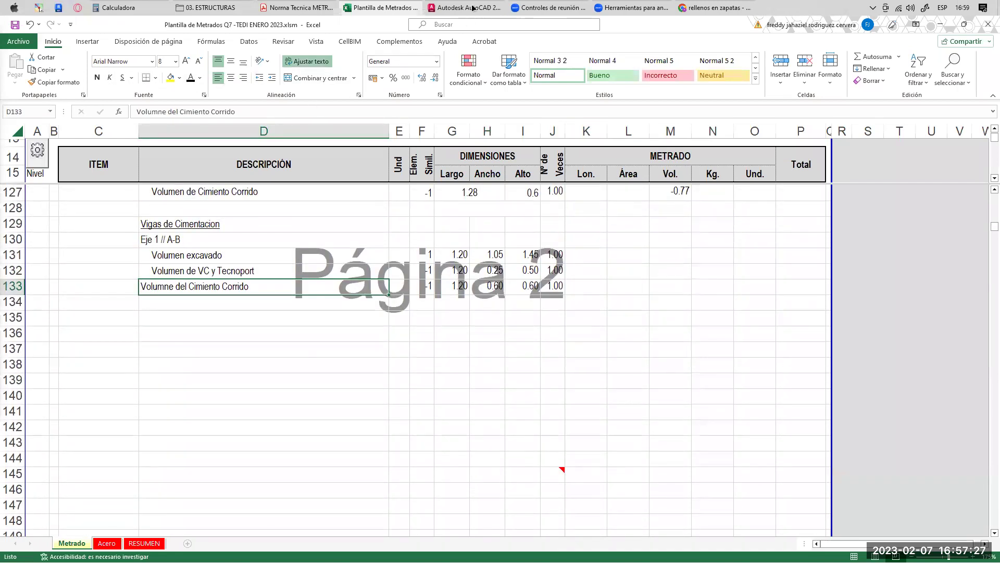
left_click(472, 8)
scroll(503, 263, "down", 6)
scroll(503, 263, "up", 10)
left_click(457, 192)
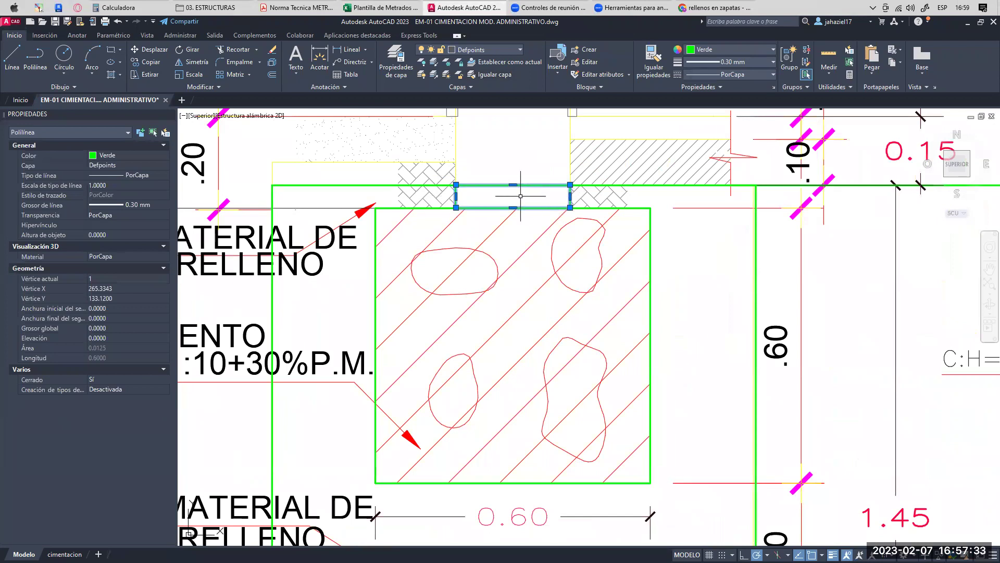
- Switch to the Excel takeoff and add "Volumen de Sobrecimiento" in D134 with similar-element count -1 and length 1.20
left_click(387, 8)
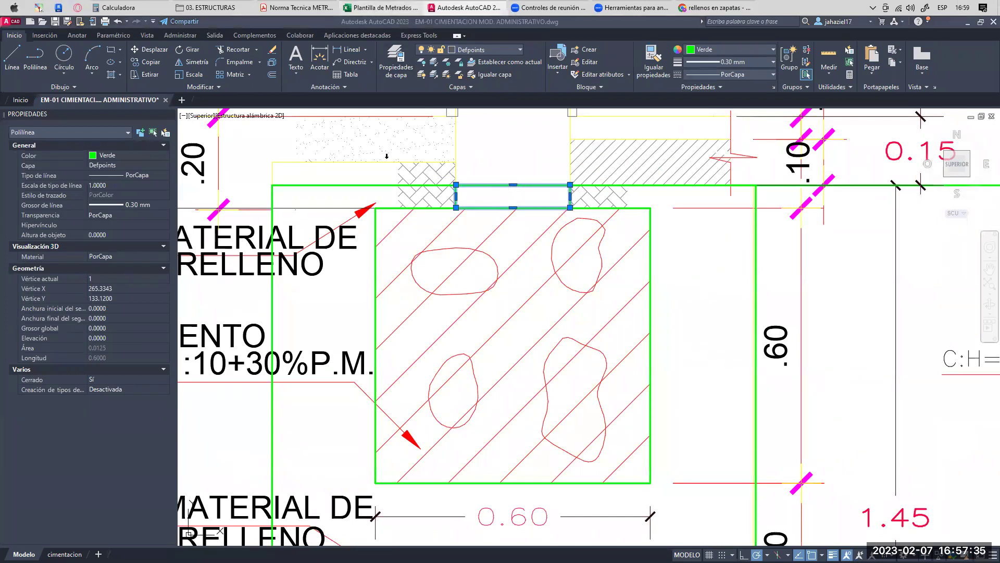
left_click(213, 300)
type("V")
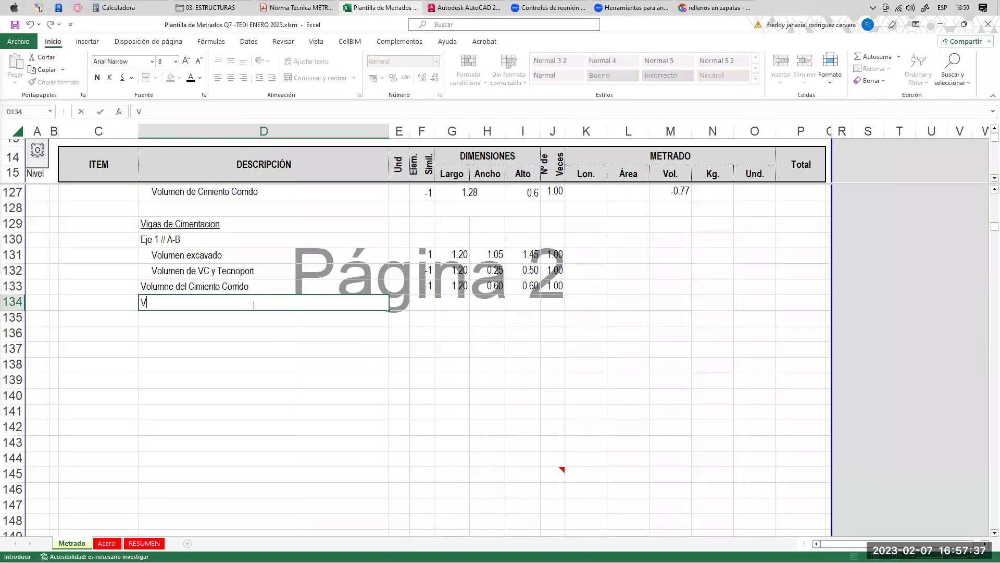
type("olumen de C")
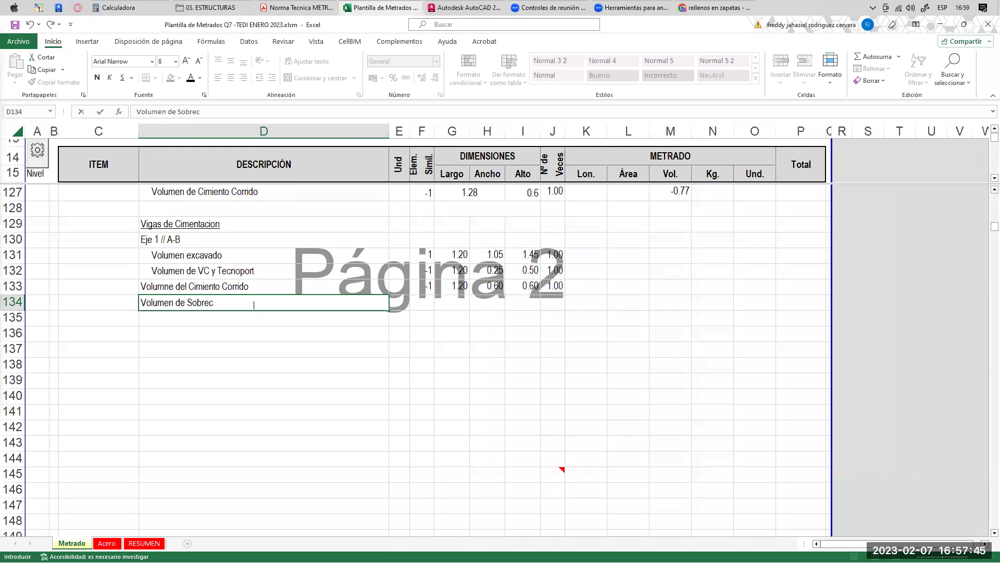
key("Return")
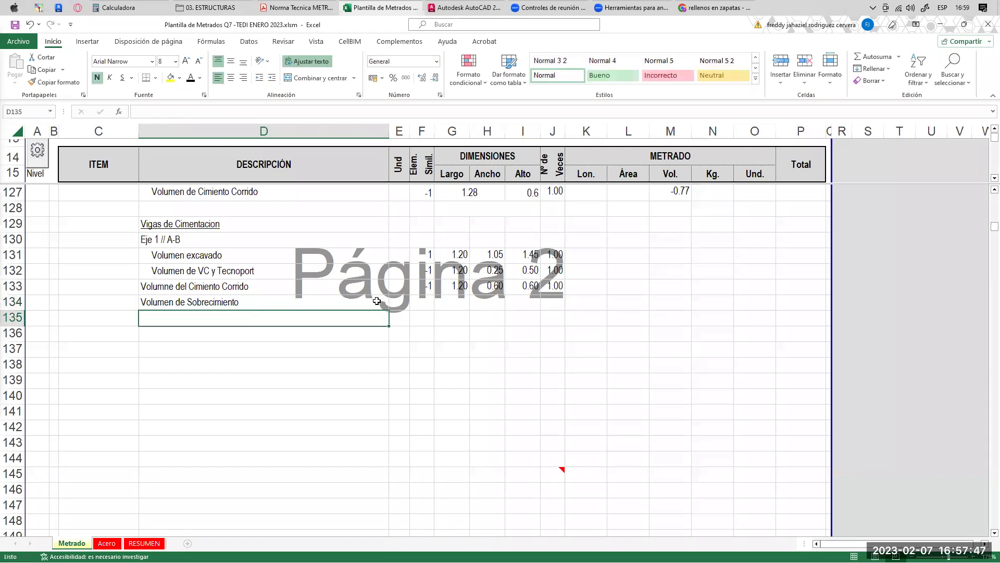
left_click(421, 301)
type("-1")
key("Tab")
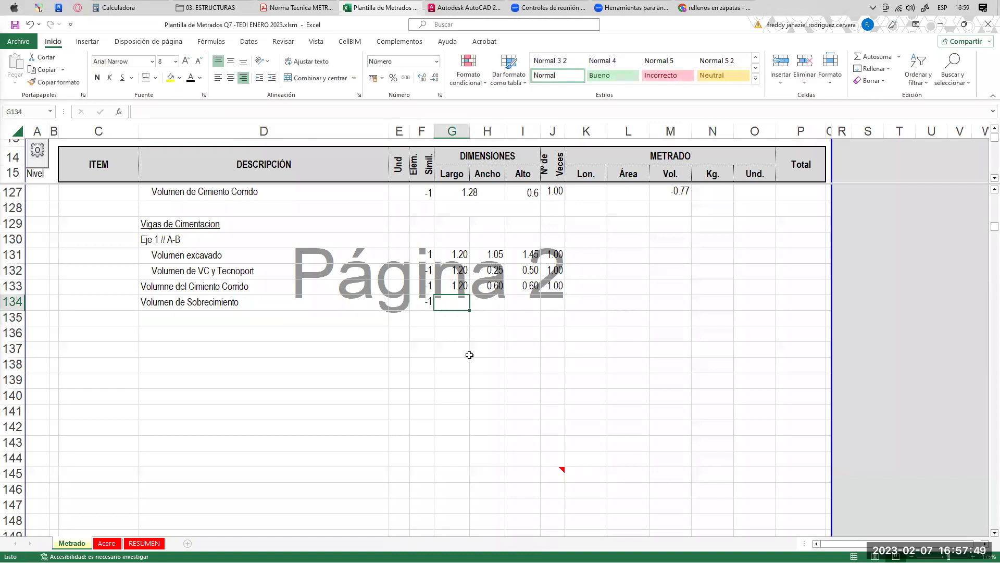
type("1.2")
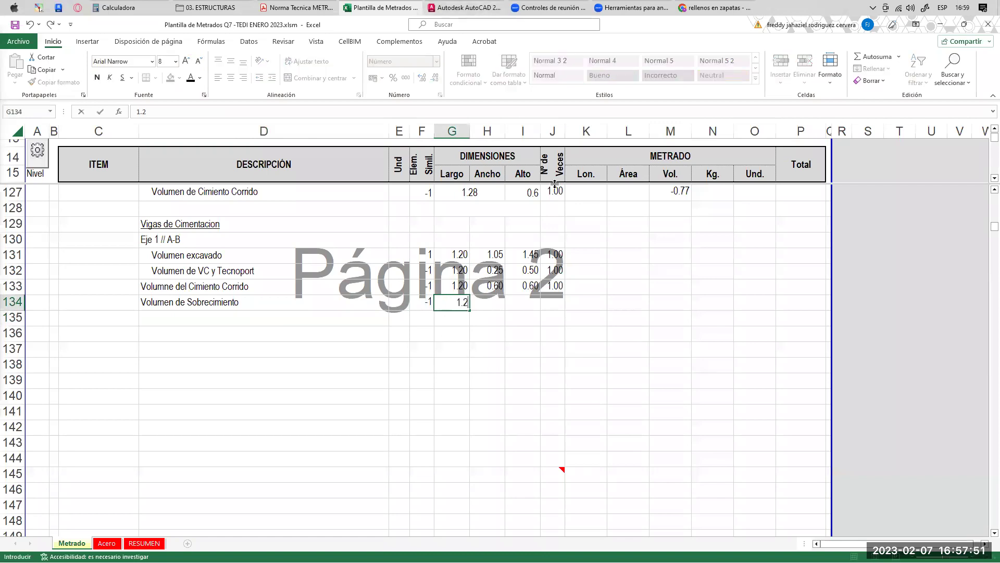
key("Tab")
- Switch to the AutoCAD drawing and dimension the width of the overfooting rectangle in the Corte p-p section
left_click(464, 7)
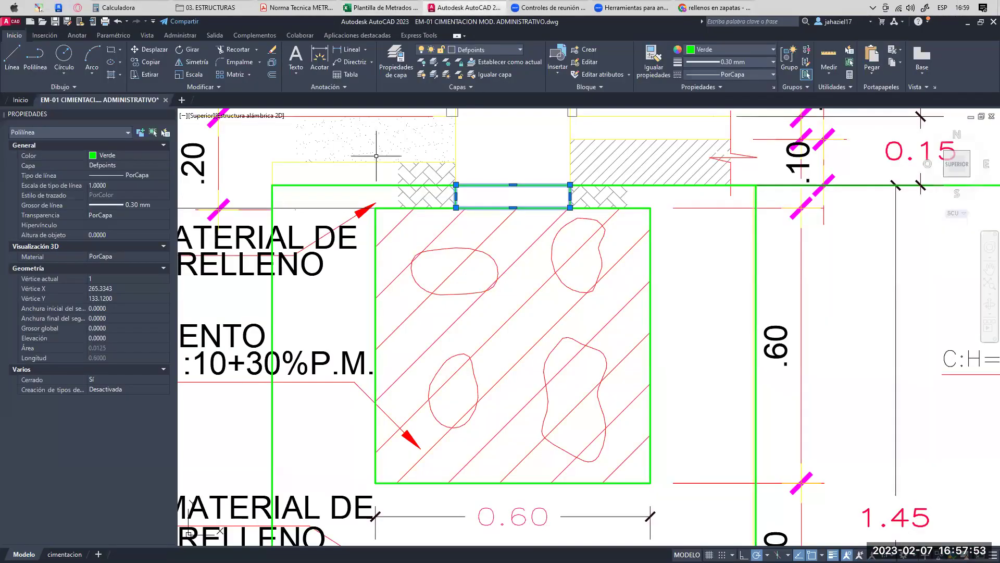
left_click(350, 49)
left_click(455, 185)
left_click(571, 185)
left_click(516, 159)
- Check the p-p section mark in the plan near footing Z-3 and return to the overfooting's width dimension in the section
scroll(621, 224, "down", 2)
scroll(521, 234, "down", 6)
scroll(498, 269, "up", 6)
left_click(364, 165)
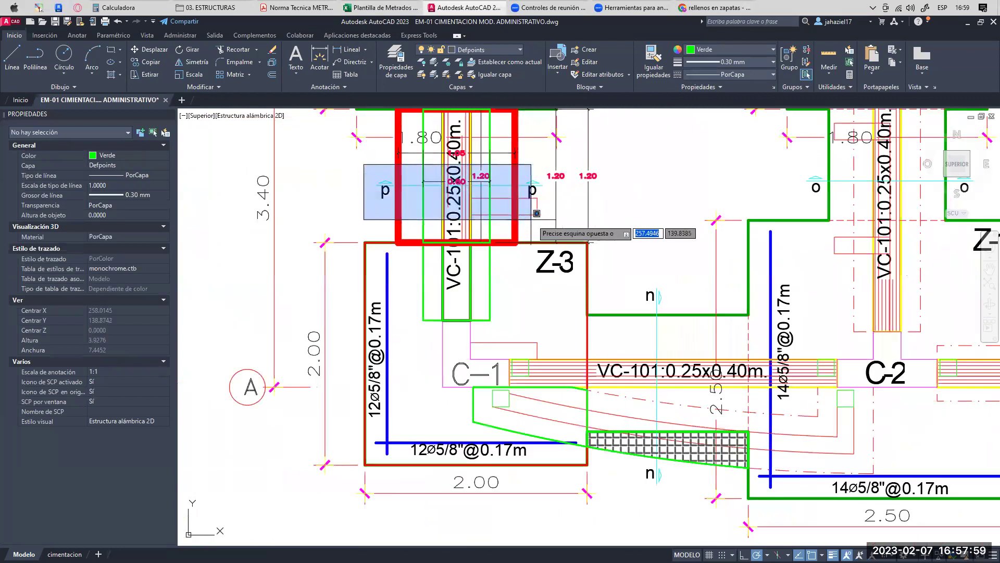
left_click(537, 213)
scroll(440, 189, "down", 5)
middle_click_drag(688, 429, 524, 223)
scroll(523, 223, "up", 8)
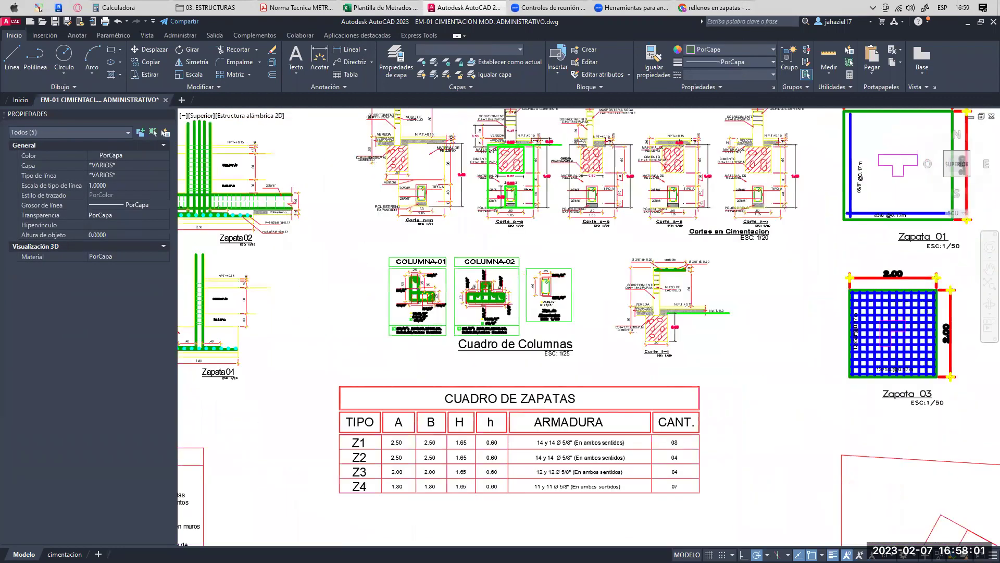
left_click(619, 214)
left_click(468, 244)
middle_click_drag(493, 174, 511, 414)
middle_click_drag(465, 224, 476, 446)
scroll(478, 168, "up", 2)
middle_click_drag(478, 167, 462, 208)
scroll(462, 209, "up", 2)
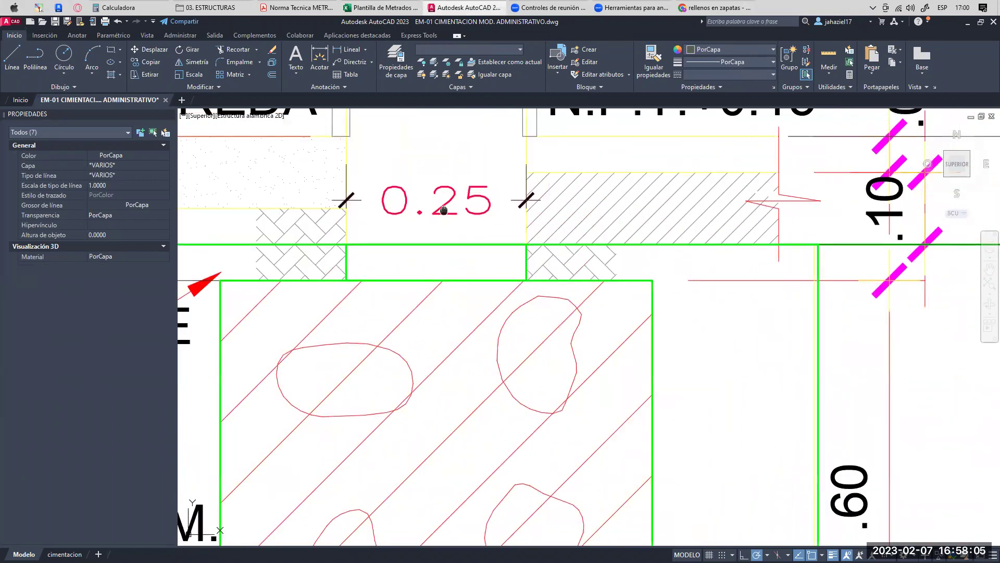
- Switch to the Excel takeoff and set the width in the "Volumen de Sobrecimiento" row to 0.25
key("alt+Tab")
type(".")
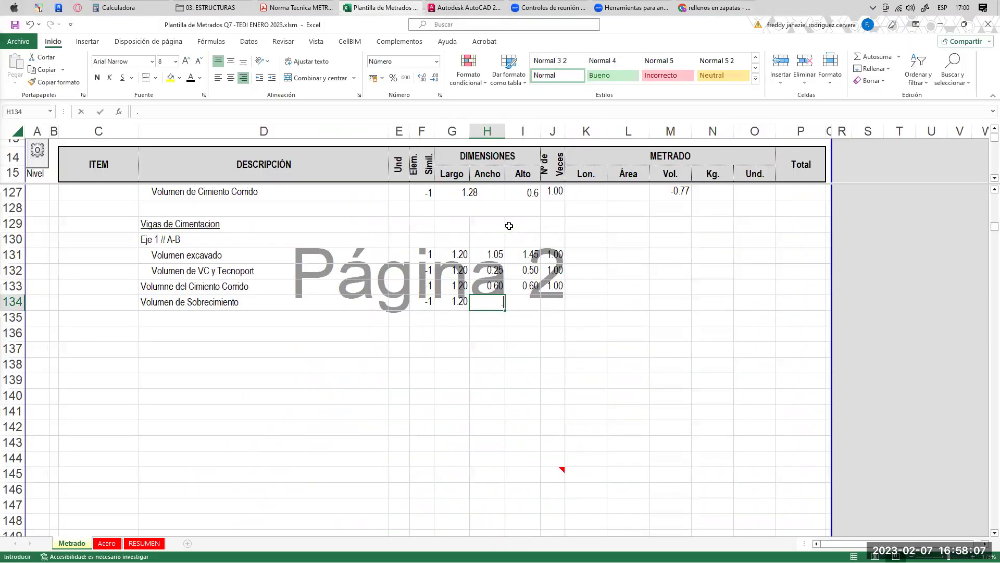
type("25")
key("Tab")
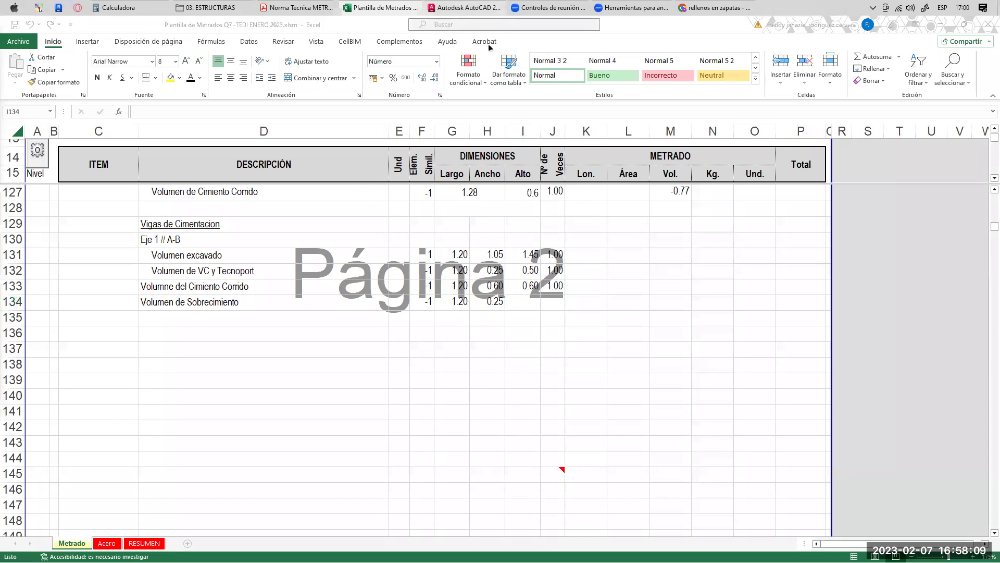
- Switch to the AutoCAD drawing and dimension the height of the overfooting rectangle above the strip footing
left_click(499, 7)
middle_click_drag(484, 253, 485, 194)
left_click(341, 49)
left_click(419, 192)
left_click(419, 250)
left_click(449, 244)
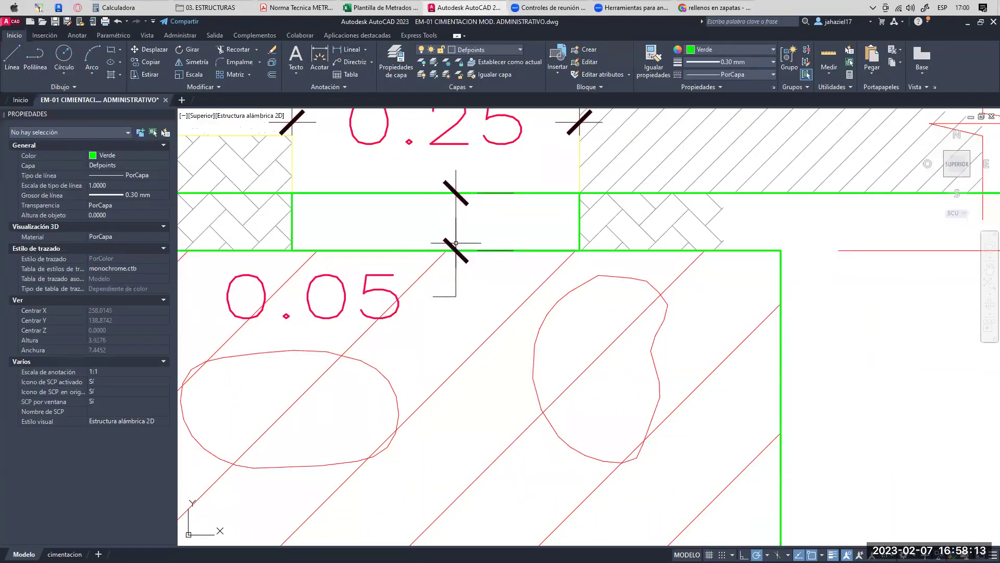
middle_click_drag(444, 315, 564, 245)
- Switch to the Excel takeoff and complete row 134 with height 0.05 and 1 time
key("alt+Tab")
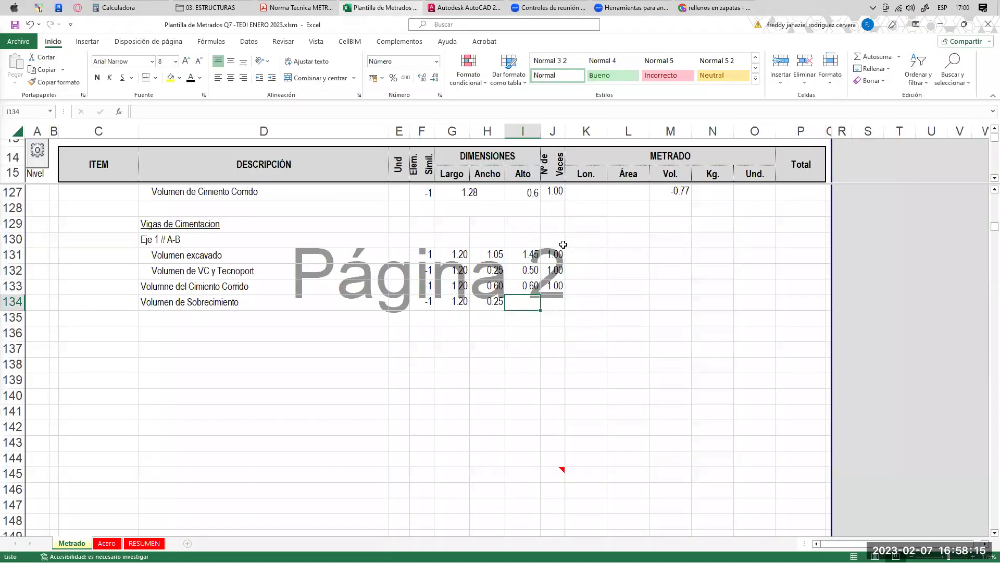
type("0.05")
key("Tab")
type("1")
key("Tab")
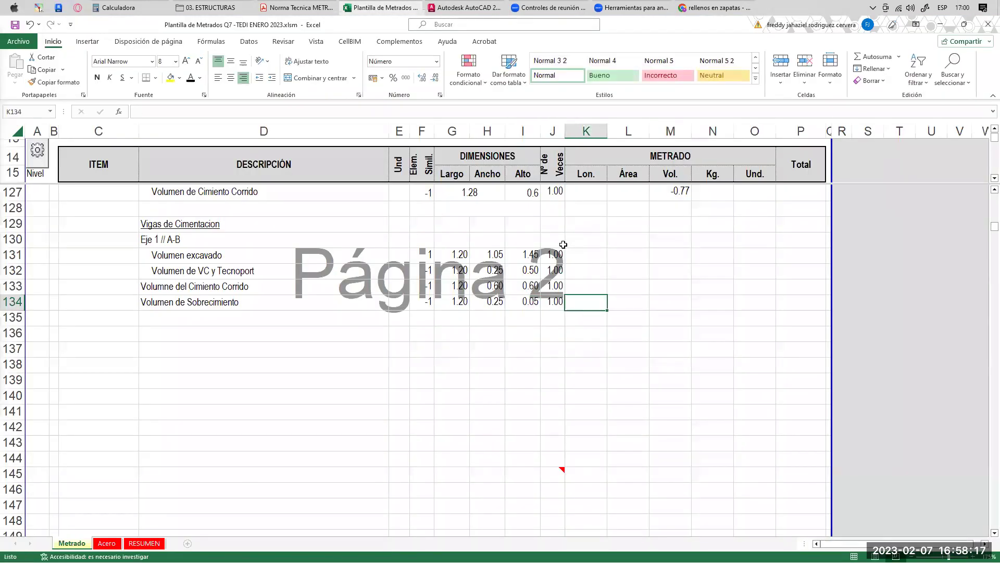
- Calculate the volumes in M131:M134 with the PRODUCTO formula and remove the bold from M131
left_click(668, 258)
key("ctrl+q")
left_click(666, 272, "ctrl")
key("ctrl+q")
left_click(673, 281)
key("ctrl+q")
left_click(674, 301, "ctrl")
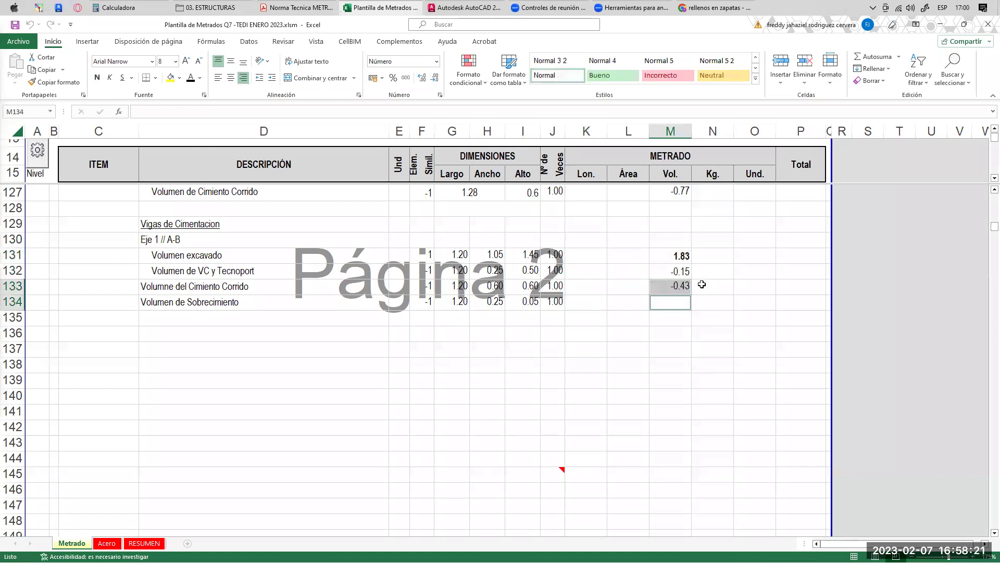
key("ctrl+q")
left_click(685, 257)
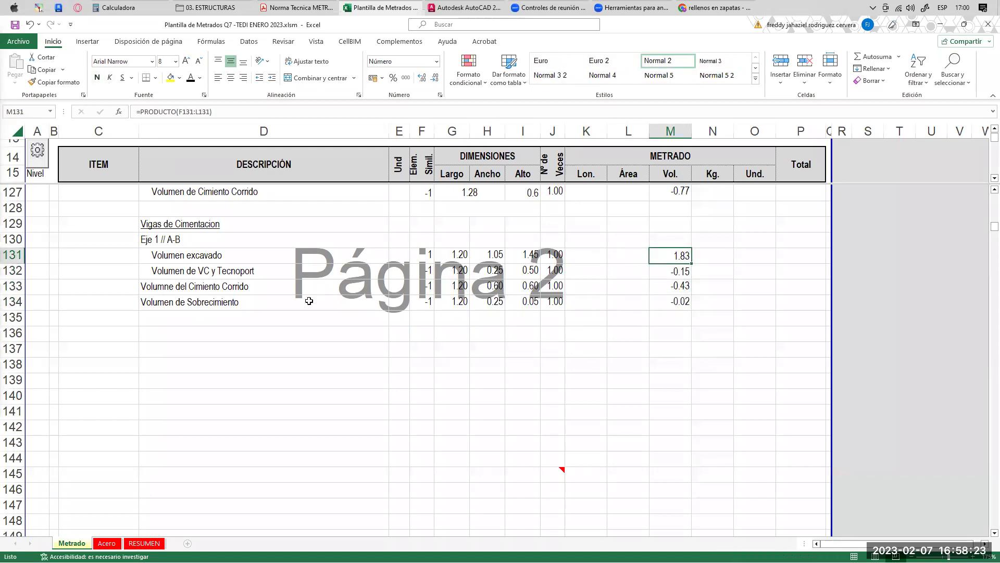
- Indent the strip footing and overfooting descriptions in D133:D134
left_click_drag(192, 276, 204, 302)
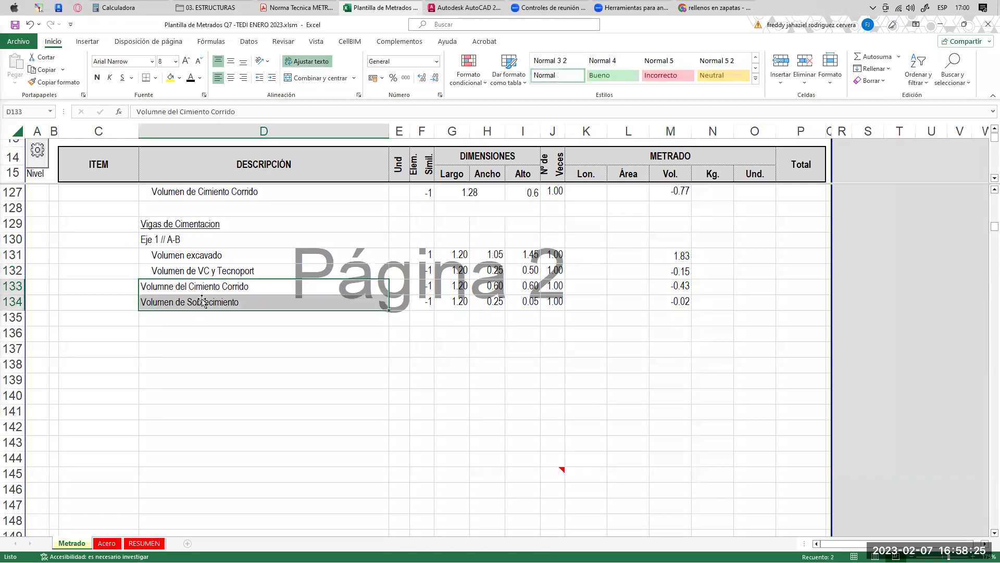
left_click(272, 78)
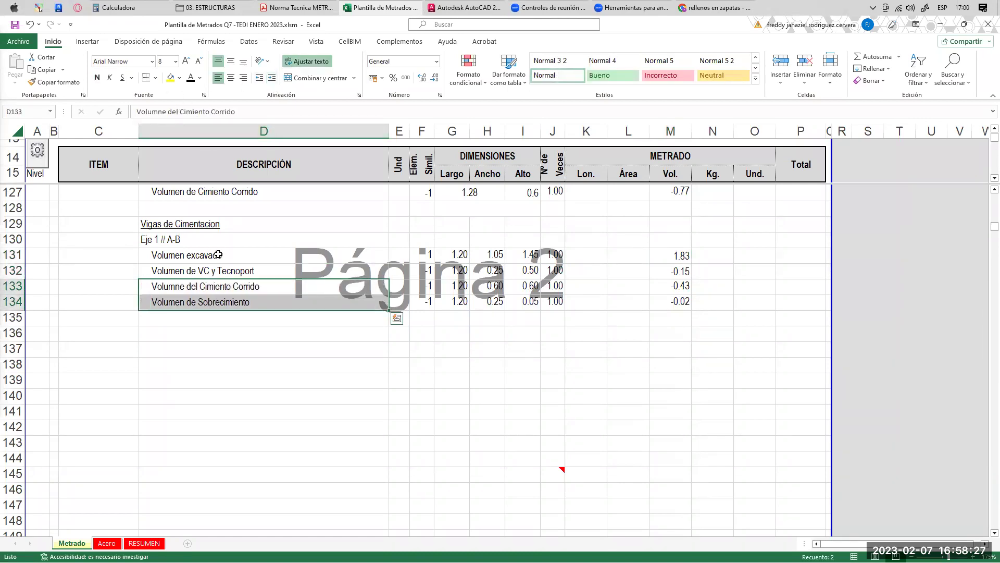
- Review the description rows under "Vigas de Cimentacion" against those of the footing block above
left_click_drag(213, 254, 220, 302)
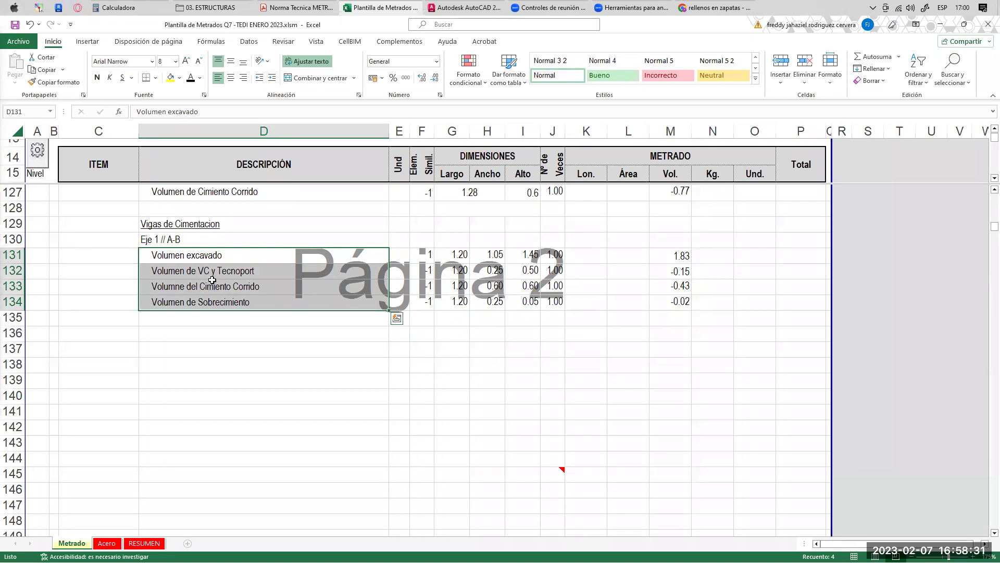
left_click(307, 340)
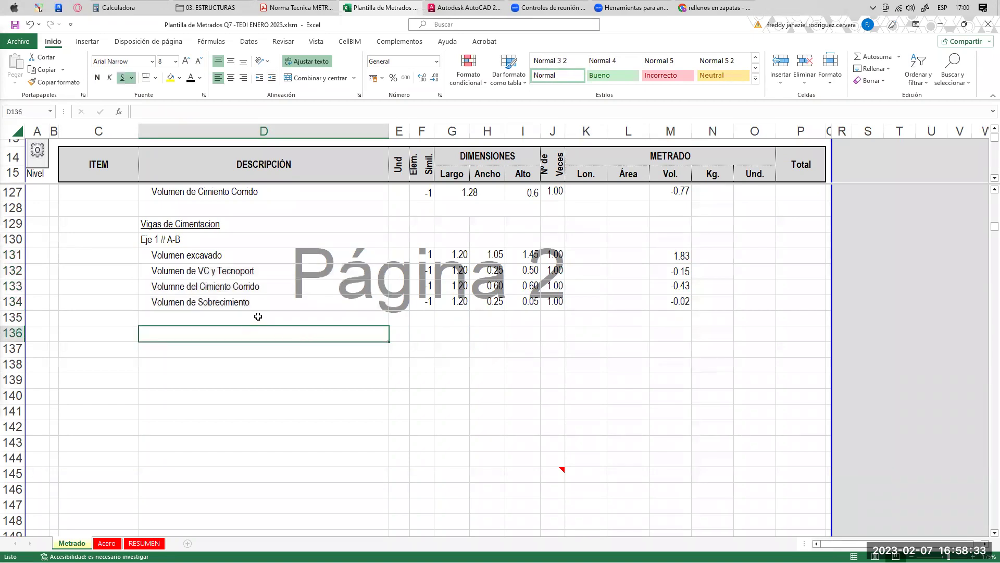
scroll(259, 315, "up", 3)
left_click(193, 289)
left_click_drag(204, 301, 247, 324)
scroll(407, 363, "down", 3)
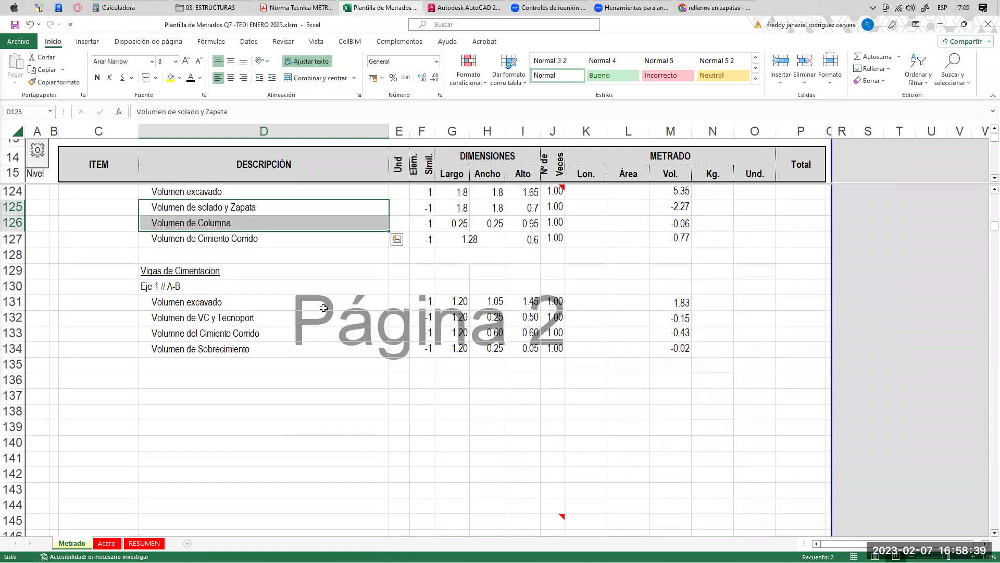
left_click(224, 224)
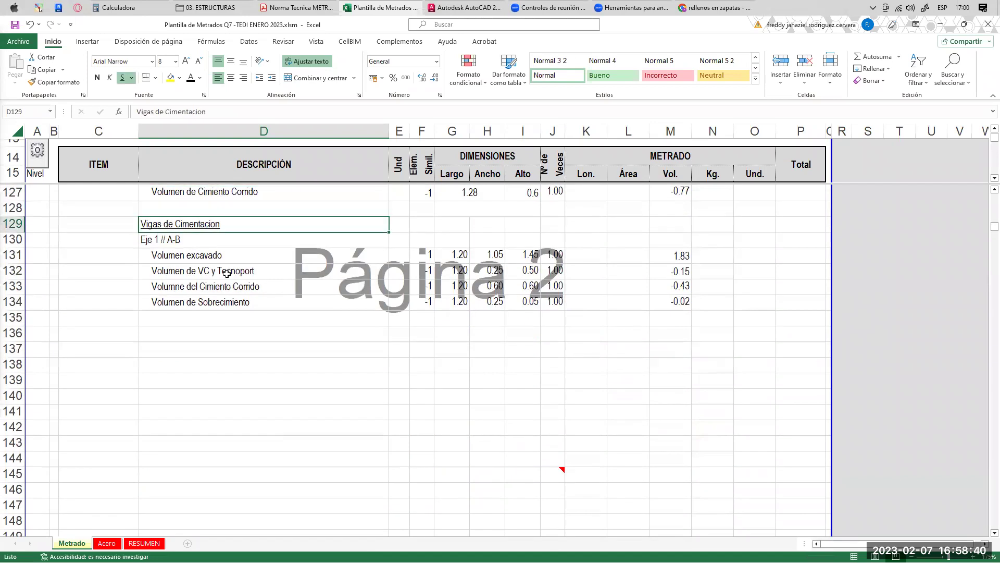
left_click(193, 256)
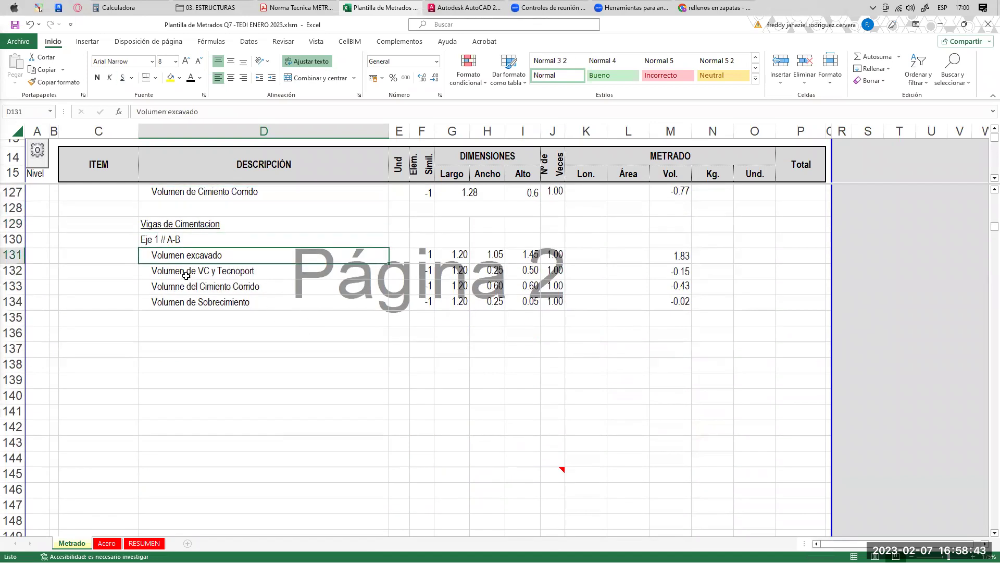
- Compare the descriptions in D132:D134 with the dimensioned section Corte p-p in the AutoCAD drawing, and return to the Excel takeoff
left_click_drag(186, 276, 186, 302)
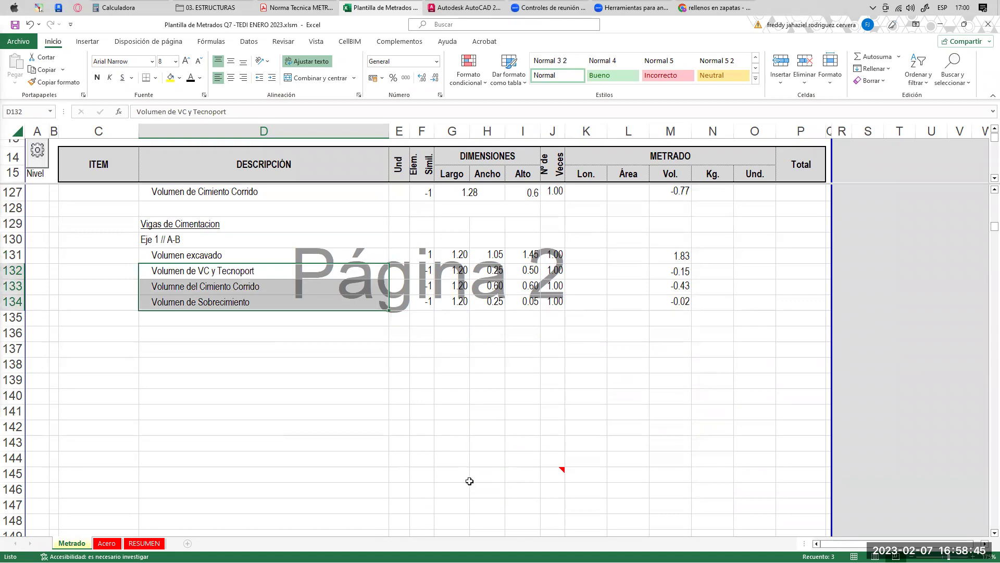
left_click(432, 7)
scroll(501, 252, "down", 2)
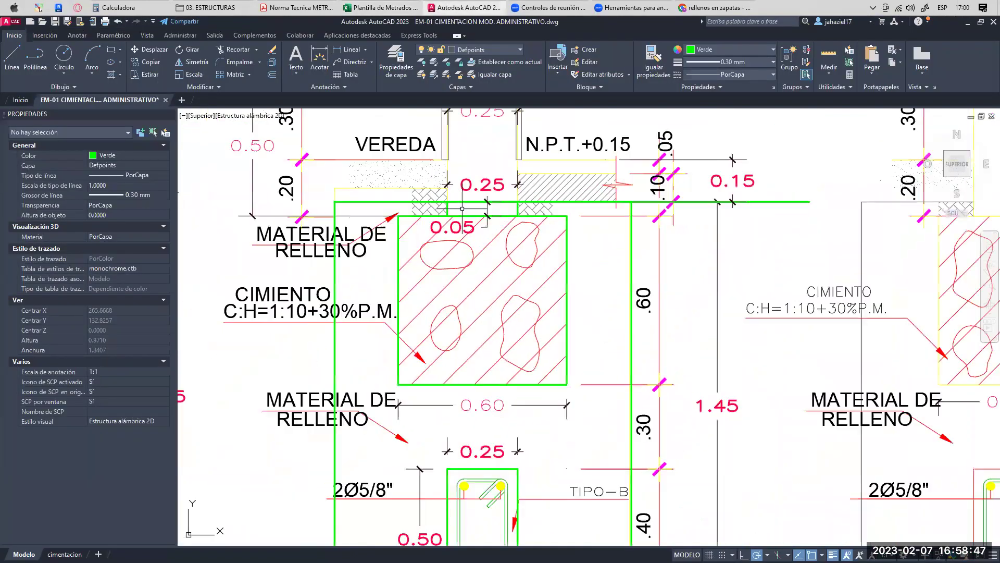
scroll(501, 252, "down", 3)
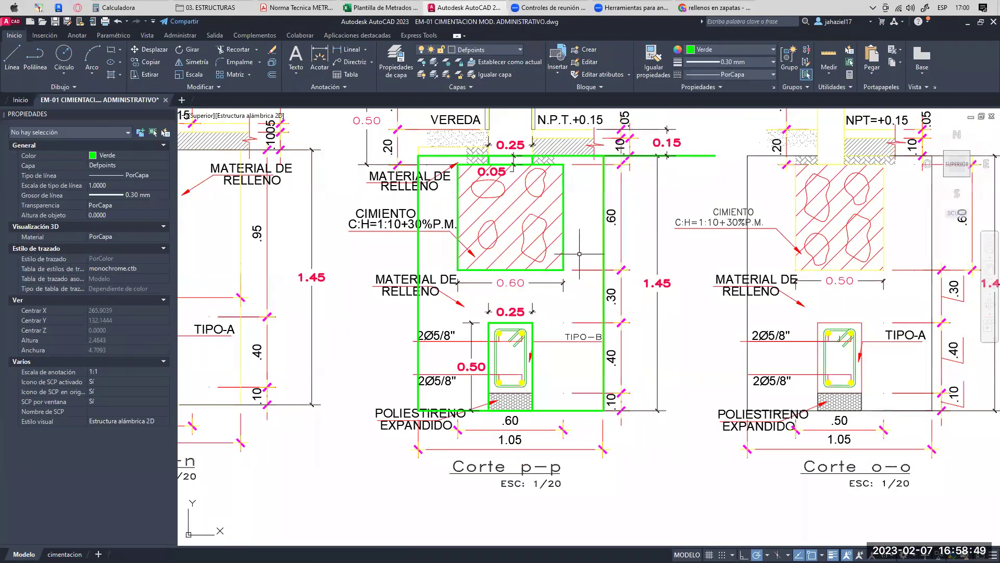
left_click(364, 7)
scroll(375, 281, "up", 1)
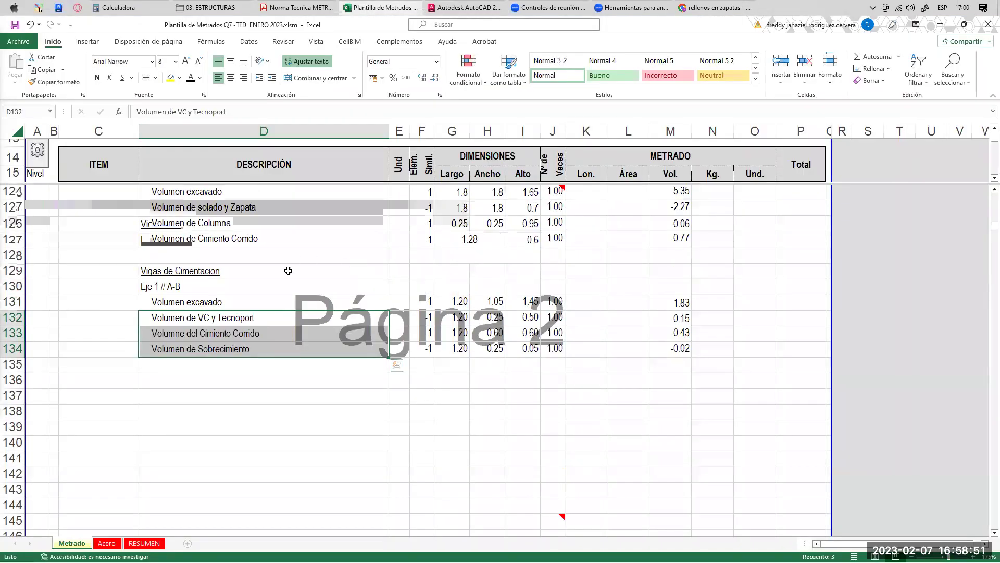
scroll(208, 268, "down", 1)
- Switch to the AutoCAD drawing and examine section Corte t-t to see whether the strip footing there leaves room for backfill
left_click(436, 9)
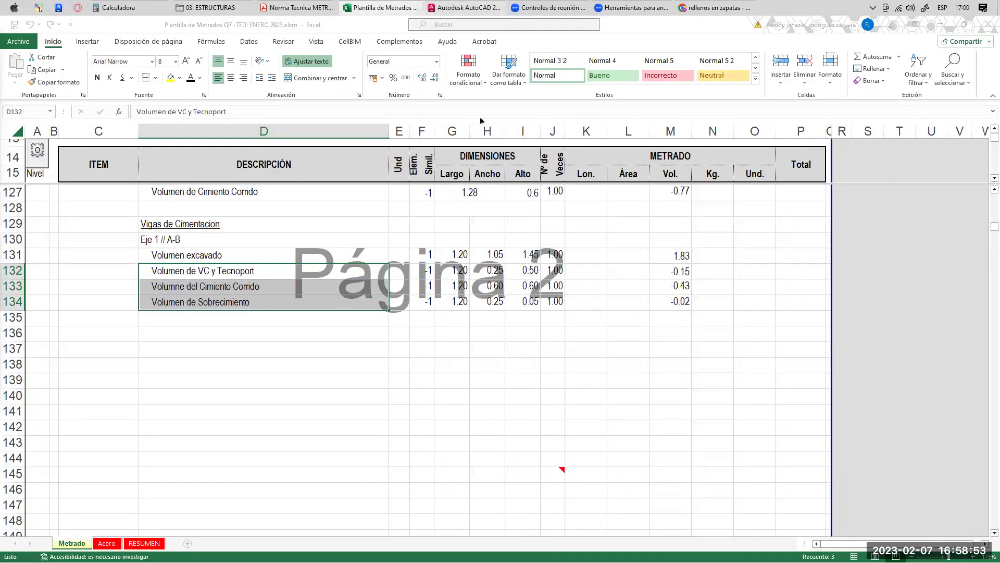
scroll(515, 211, "down", 3)
mouse_move(772, 430)
middle_mouse_down()
mouse_move(566, 291)
mouse_move(485, 160)
middle_mouse_up()
scroll(566, 291, "up", 4)
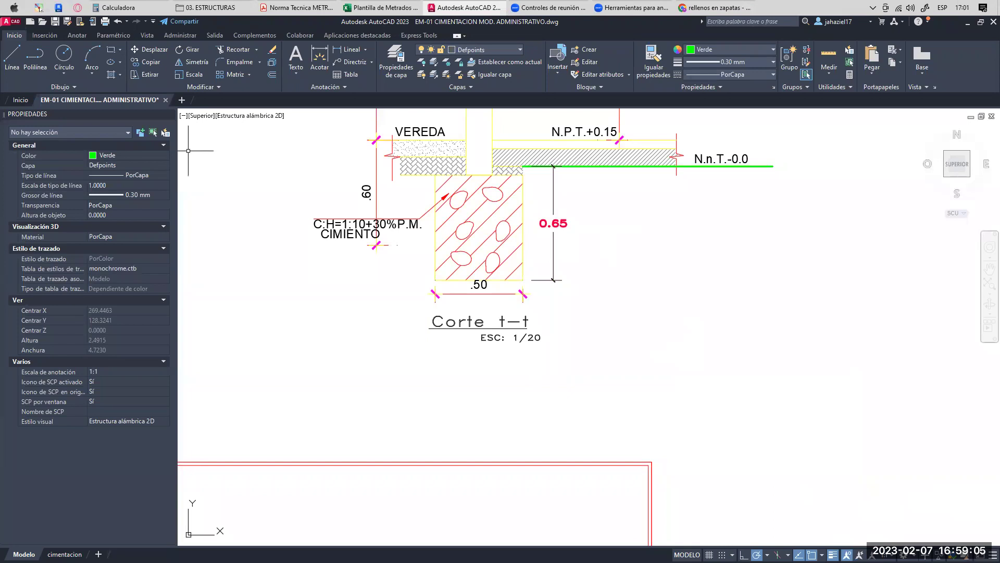
left_click_drag(603, 198, 583, 239)
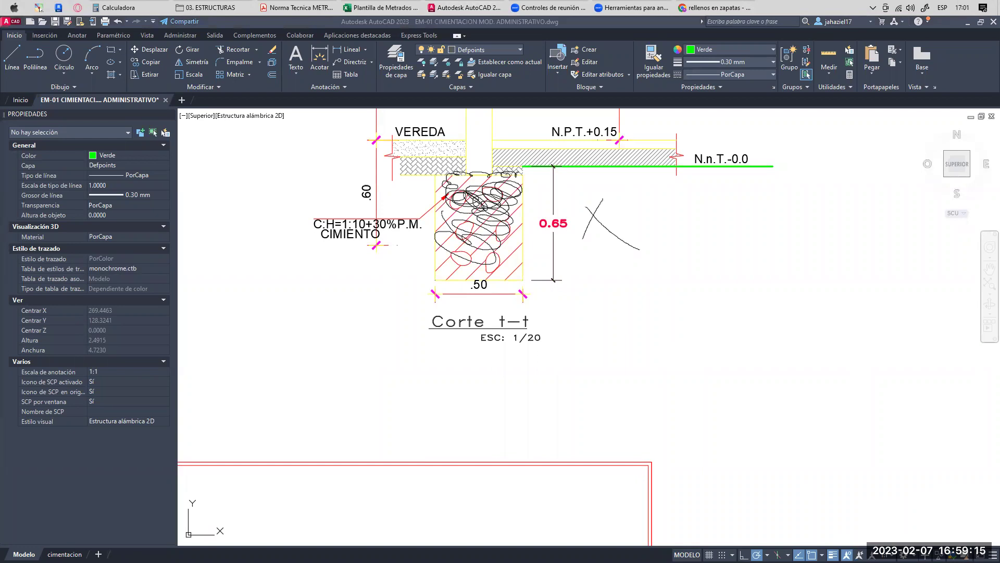
key("Escape")
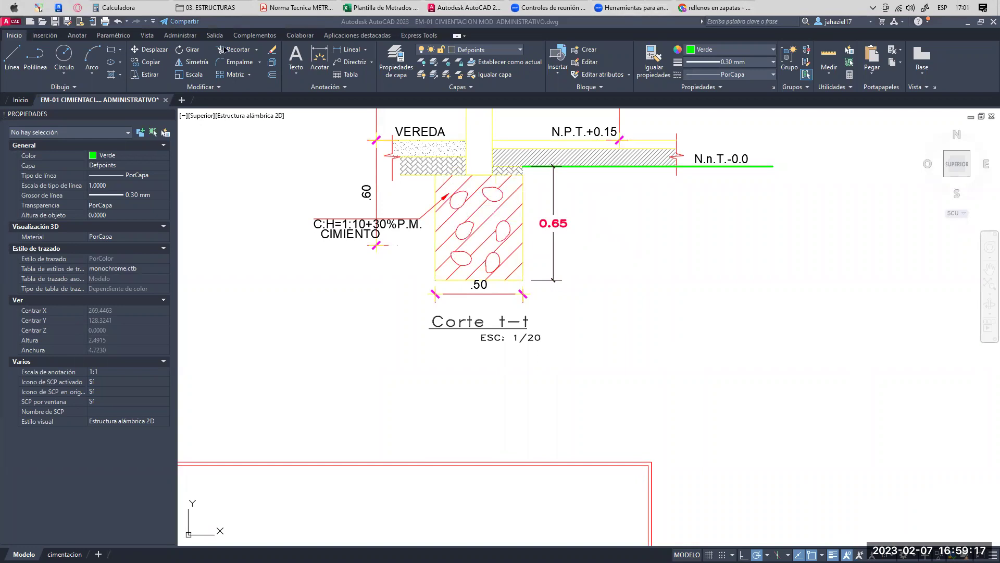
- Switch to the Excel takeoff and review the compacted own-material fill item starting at D115
left_click(346, 8)
scroll(385, 262, "up", 5)
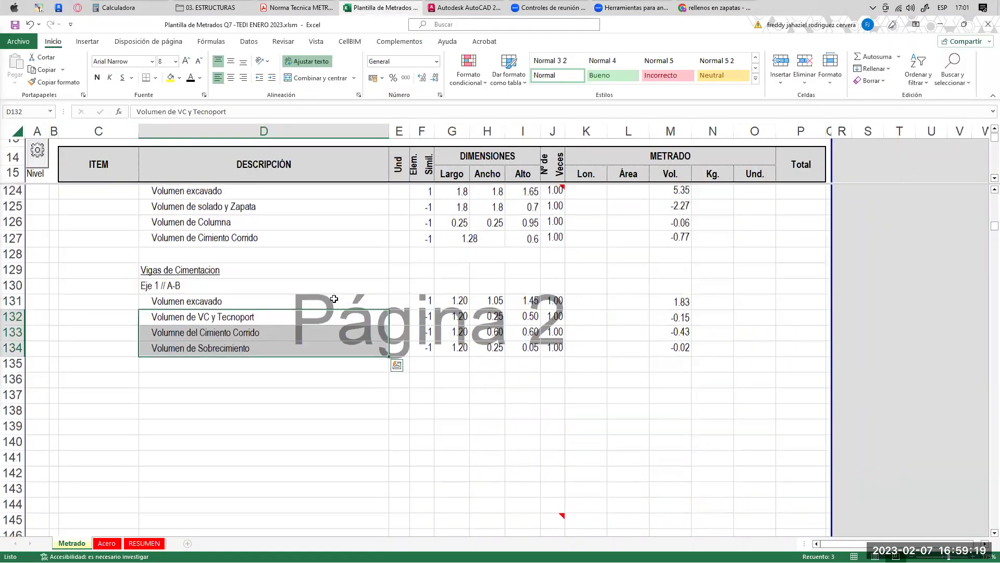
left_click(180, 248)
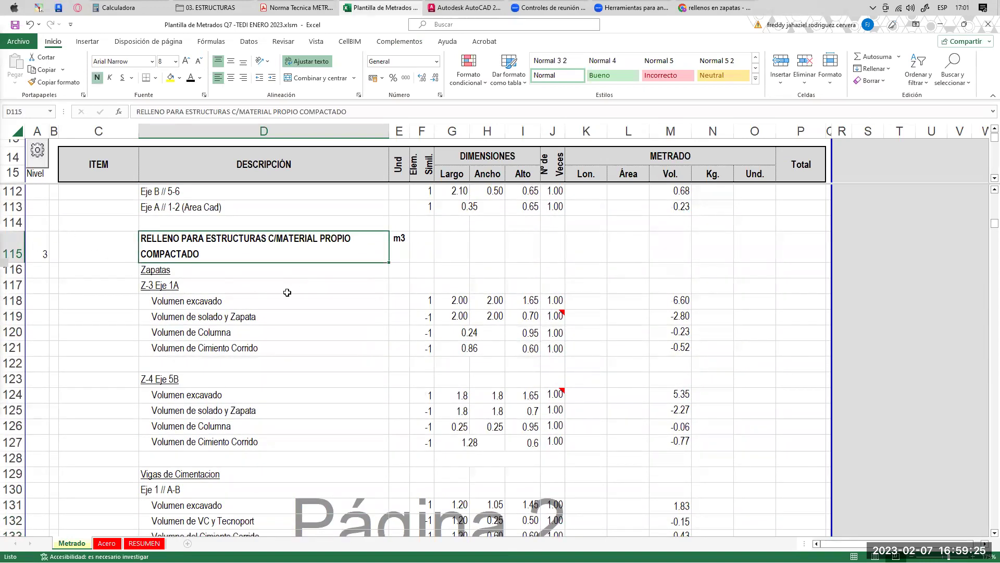
- Switch to AutoCAD and examine footing Z-3 and beam VC-101 around axes 1 and A in the foundation plan
left_click(464, 8)
scroll(434, 265, "down", 5)
scroll(458, 219, "down", 4)
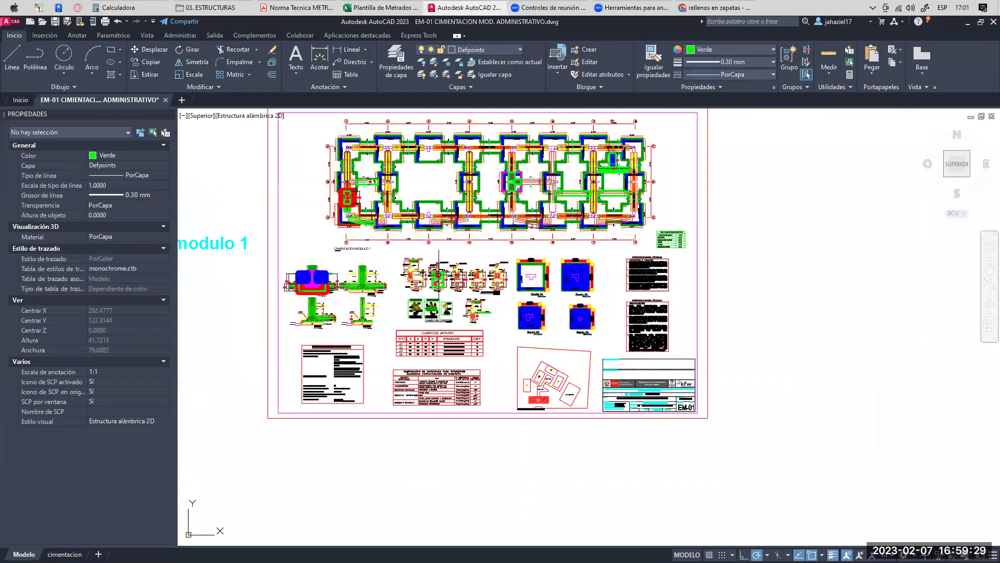
scroll(455, 220, "up", 7)
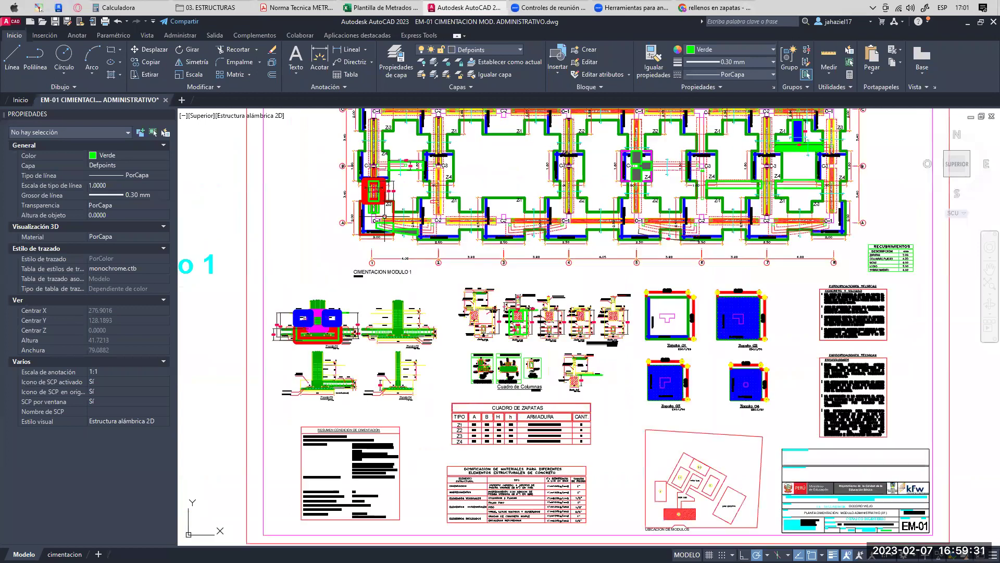
scroll(440, 223, "up", 3)
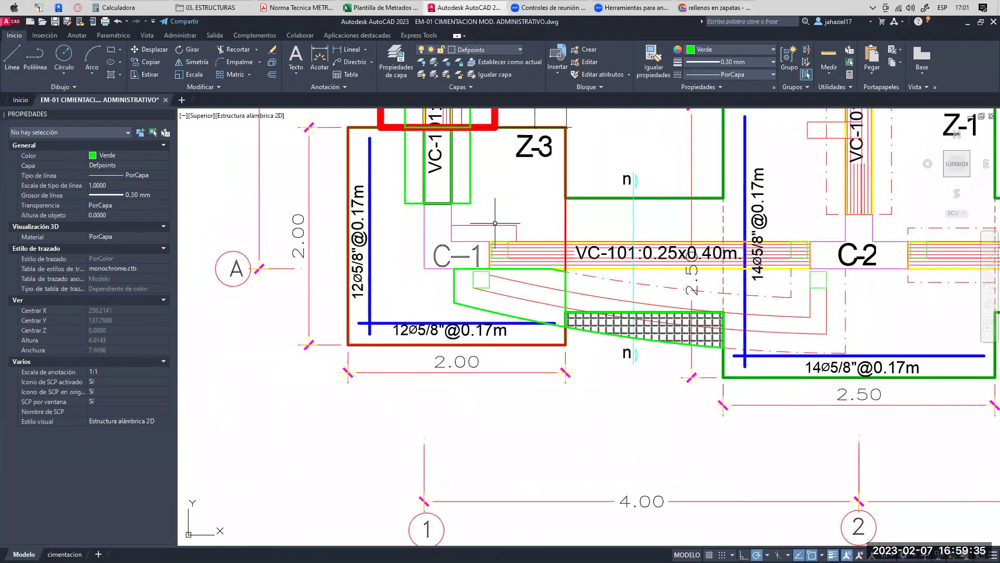
scroll(476, 212, "down", 2)
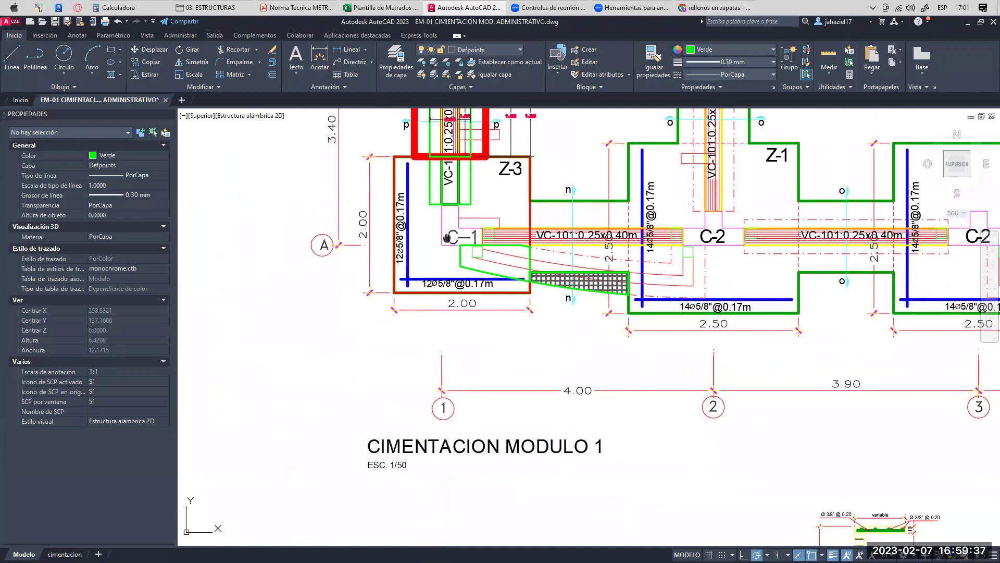
scroll(481, 224, "up", 4)
scroll(500, 225, "down", 2)
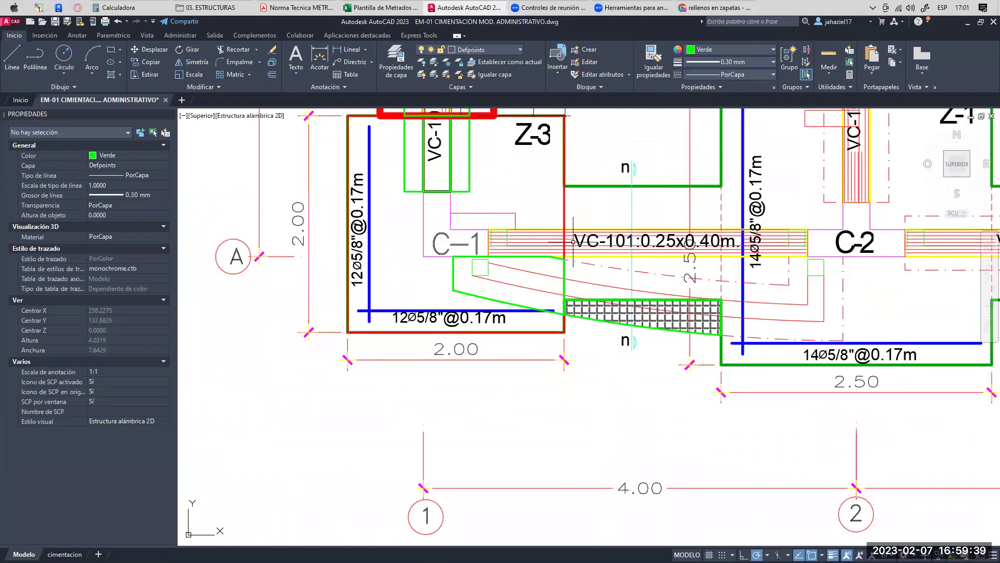
- Draw a rectangle over the part of beam VC-101 inside footing Z-3, from the C-1 column face to the footing edge
middle_click_drag(583, 239, 558, 231)
left_click(559, 230)
scroll(559, 230, "up", 4)
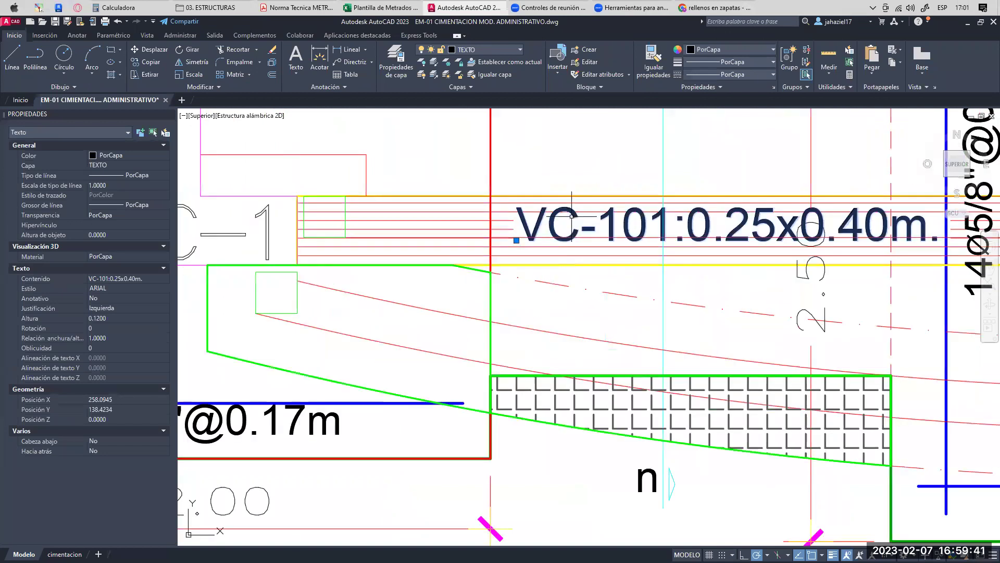
left_click(111, 50)
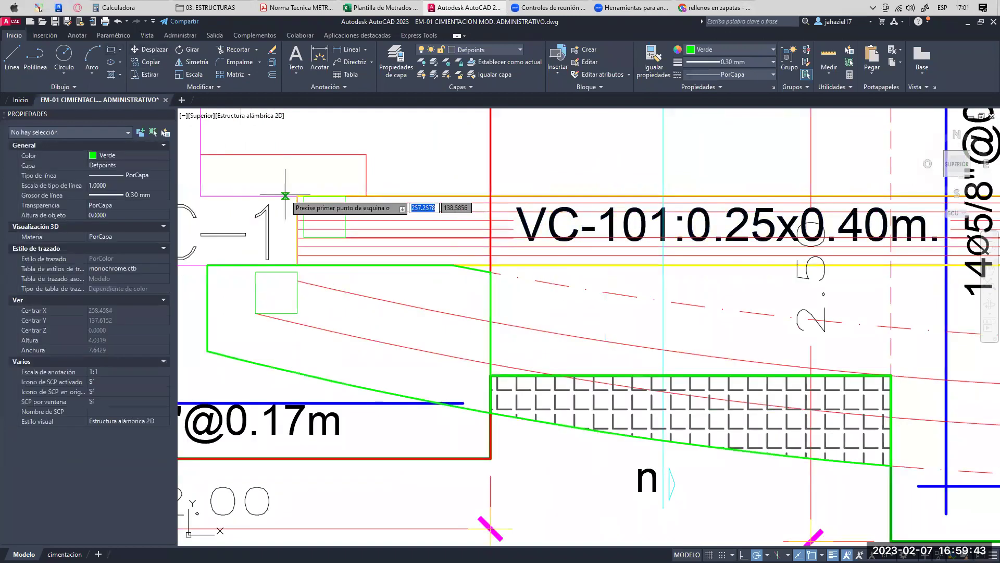
left_click(297, 197)
left_click(490, 264)
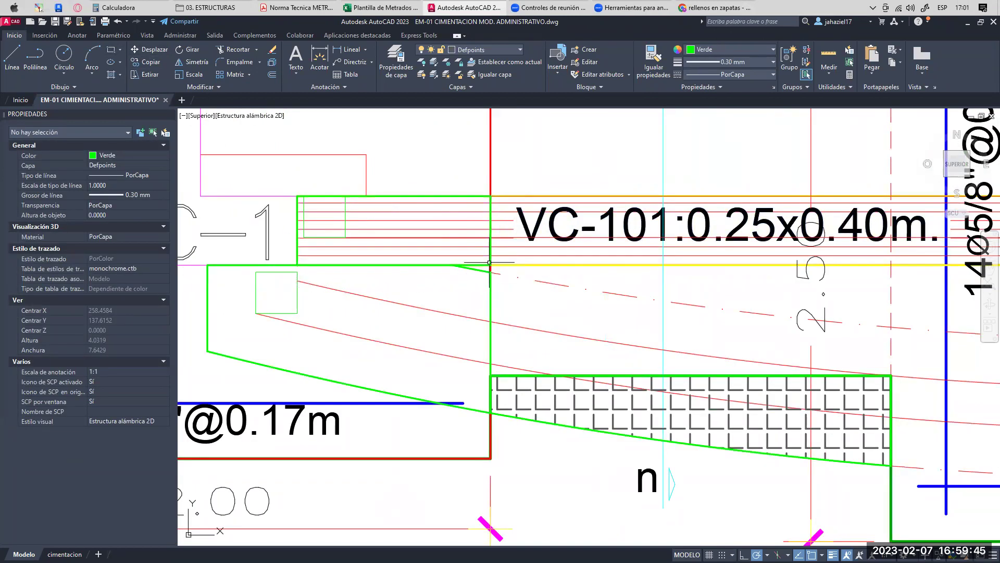
left_click(480, 265)
scroll(461, 218, "down", 2)
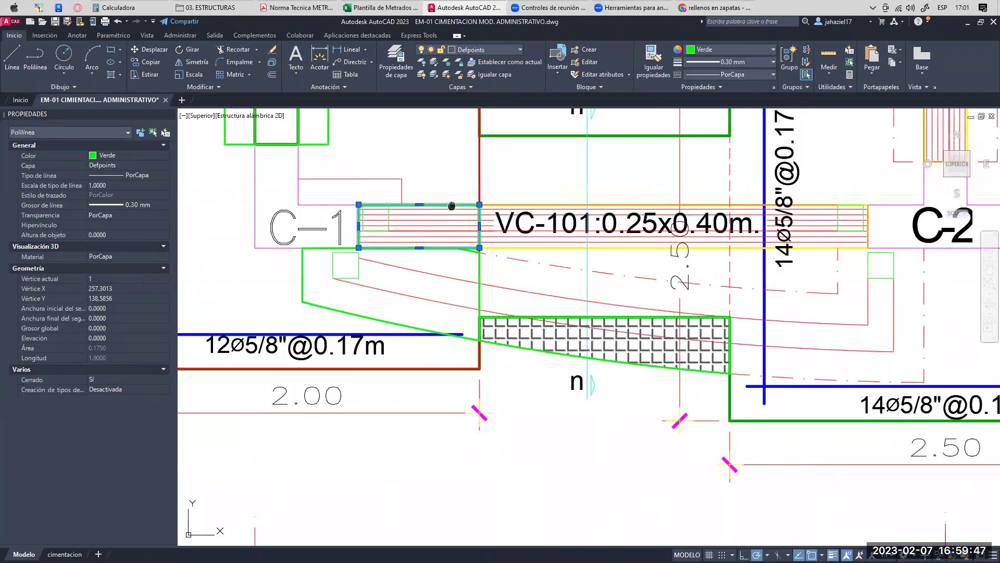
middle_click_drag(451, 206, 476, 194)
key("Escape")
- Shorten the VC-101 beam hatch between C-1 and C-2 so that it starts at the edge of footing Z-3
left_click(399, 212)
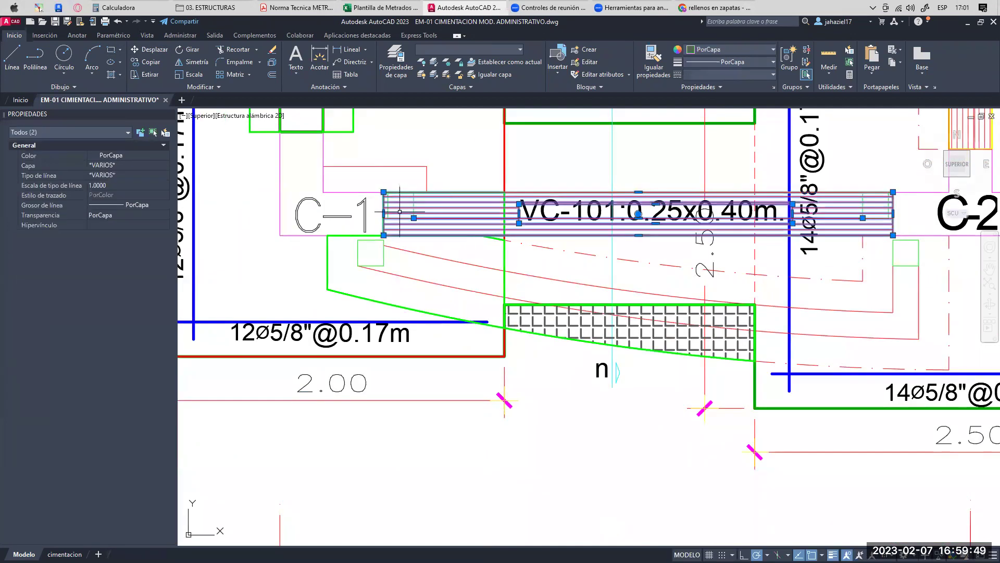
left_click(383, 213)
left_click(504, 214)
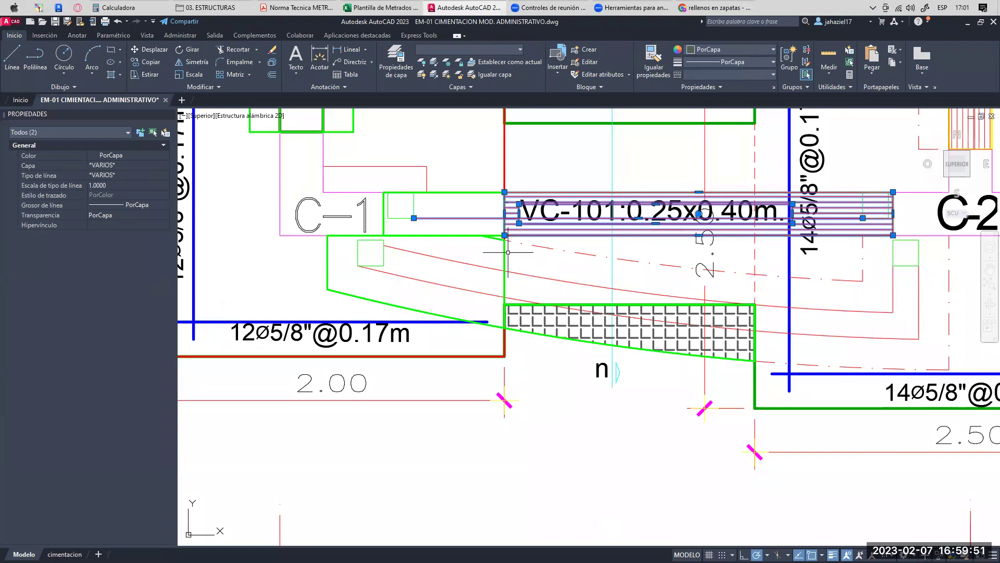
key("Escape")
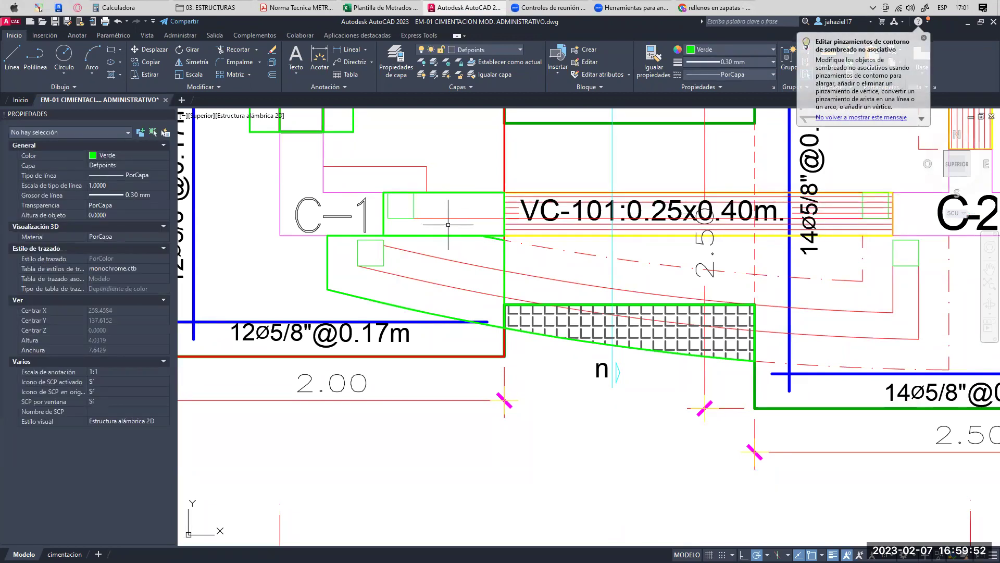
left_click(458, 193)
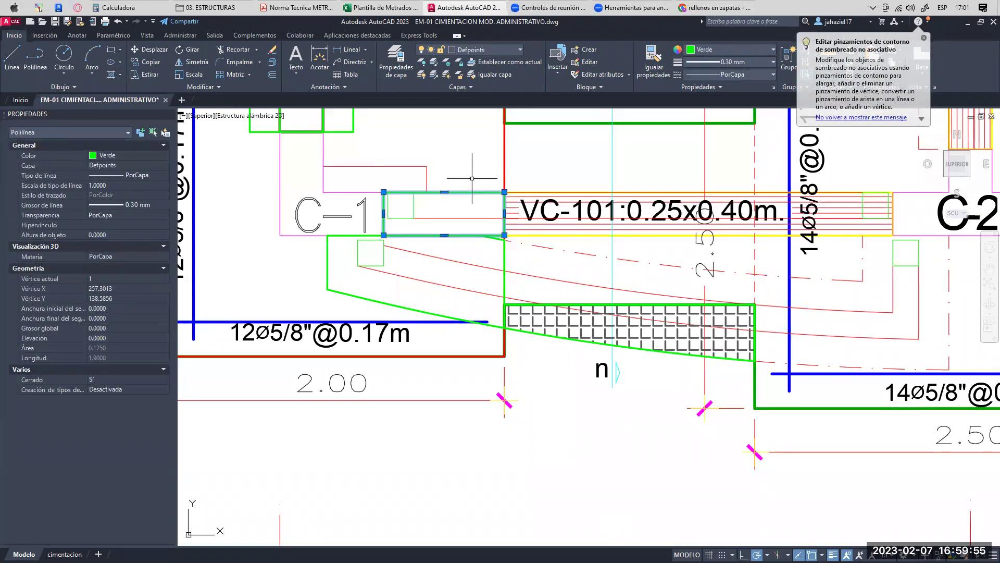
key("Escape")
- Examine the Zapata 01 section where the foundation beam meets the outer edge of the footing
scroll(472, 178, "down", 8)
scroll(447, 266, "up", 10)
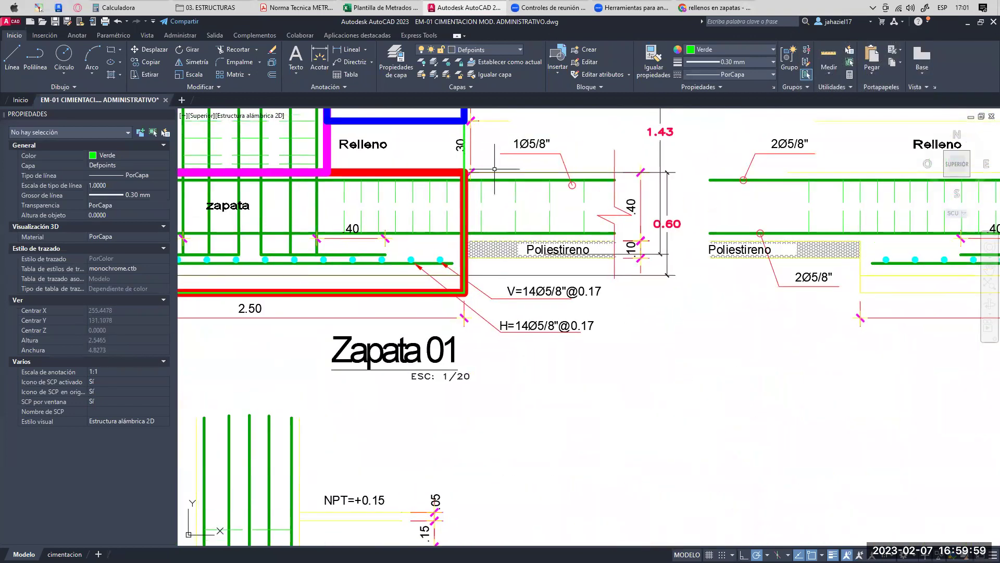
left_click(494, 171)
middle_click_drag(459, 177, 553, 181)
scroll(553, 181, "down", 2)
key("Escape")
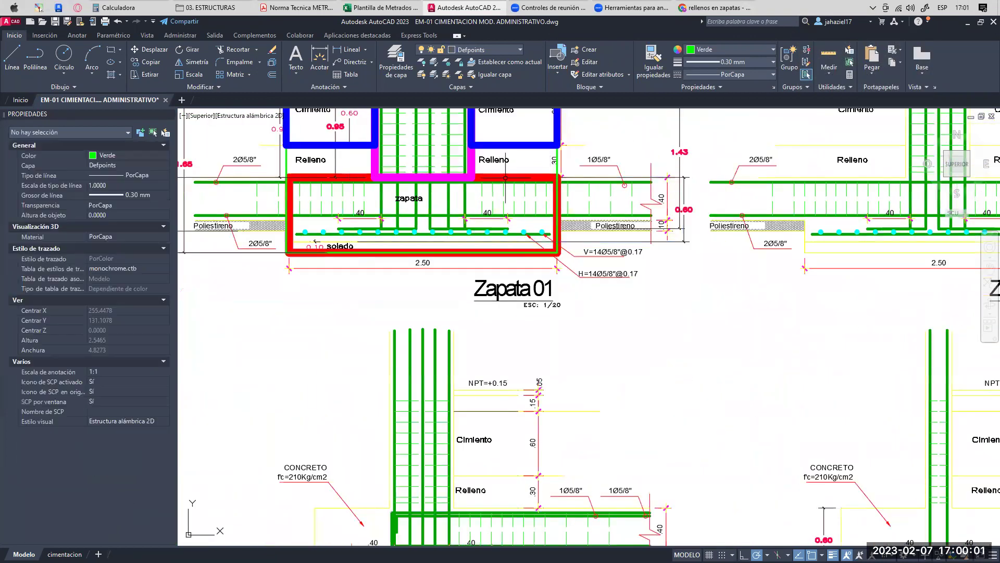
left_click(348, 176)
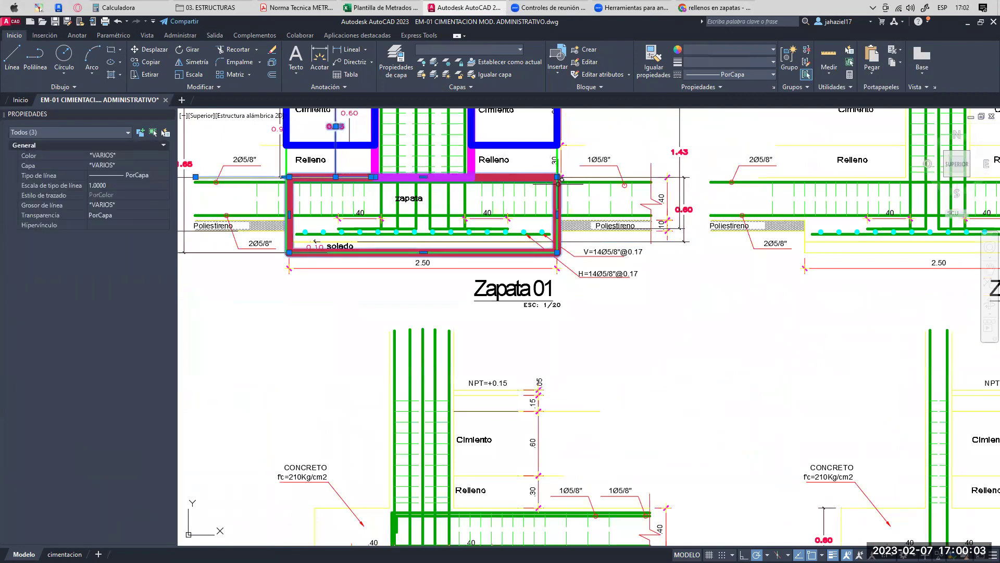
scroll(598, 177, "up", 2)
scroll(673, 194, "up", 2)
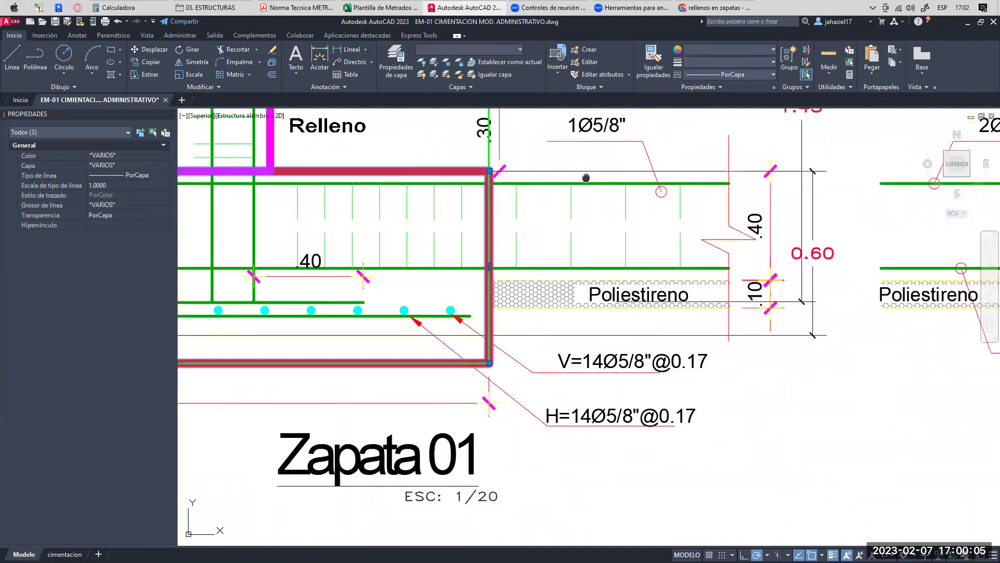
key("Escape")
- Draw a rectangle over the foundation beam beside Zapata 01, from the footing's upper corner to the polystyrene's upper edge at the break line
left_click(112, 51)
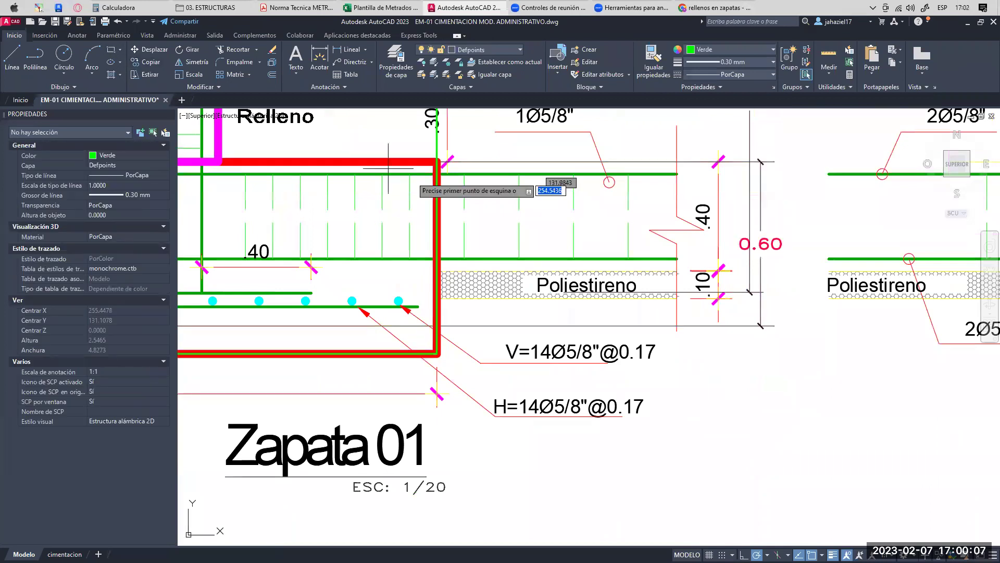
left_click(437, 162)
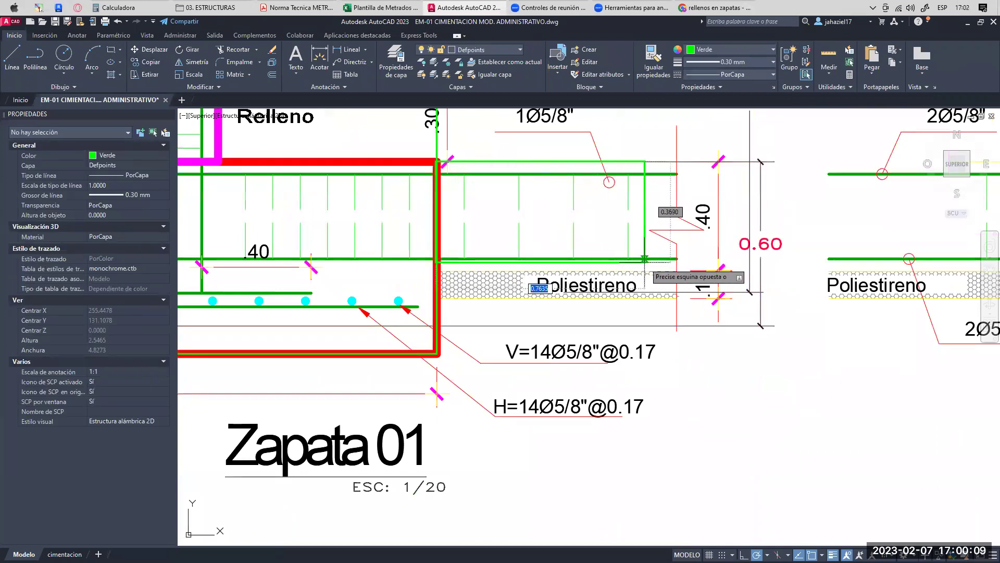
left_click(675, 271)
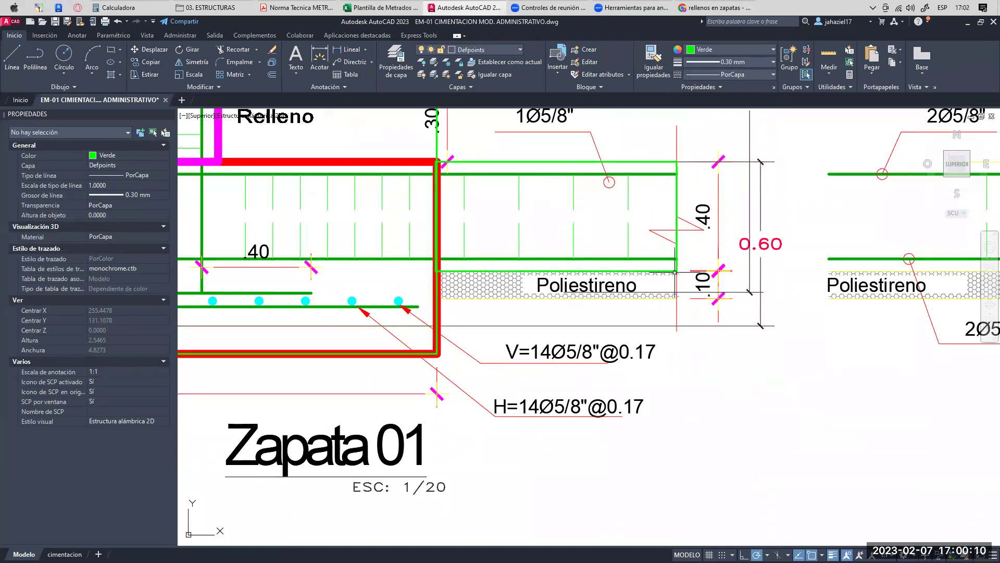
left_click(520, 268)
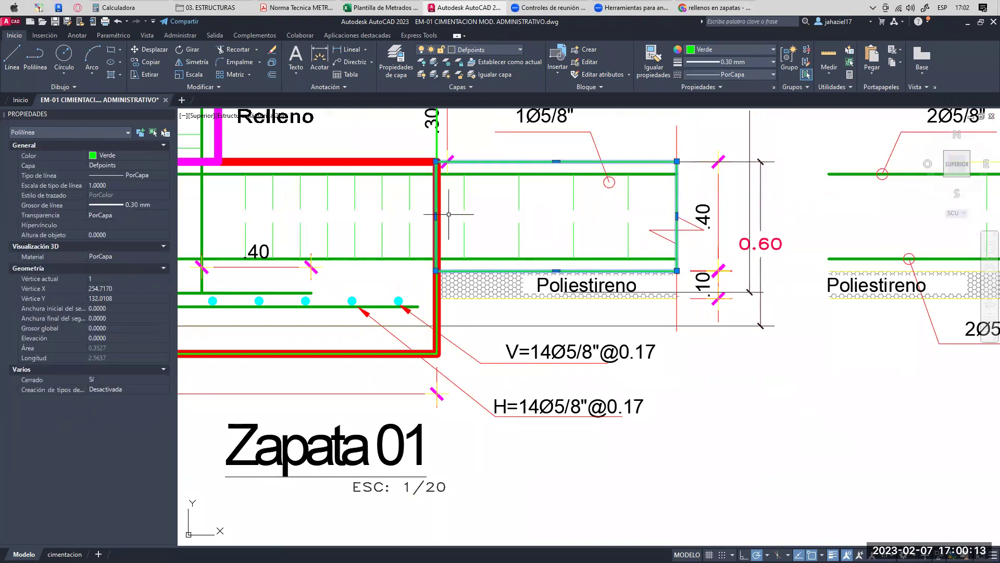
- Move the beam rectangle beside Zapata 01 up about 0.25 m and stretch its column-side edge to the column face
scroll(449, 214, "down", 2)
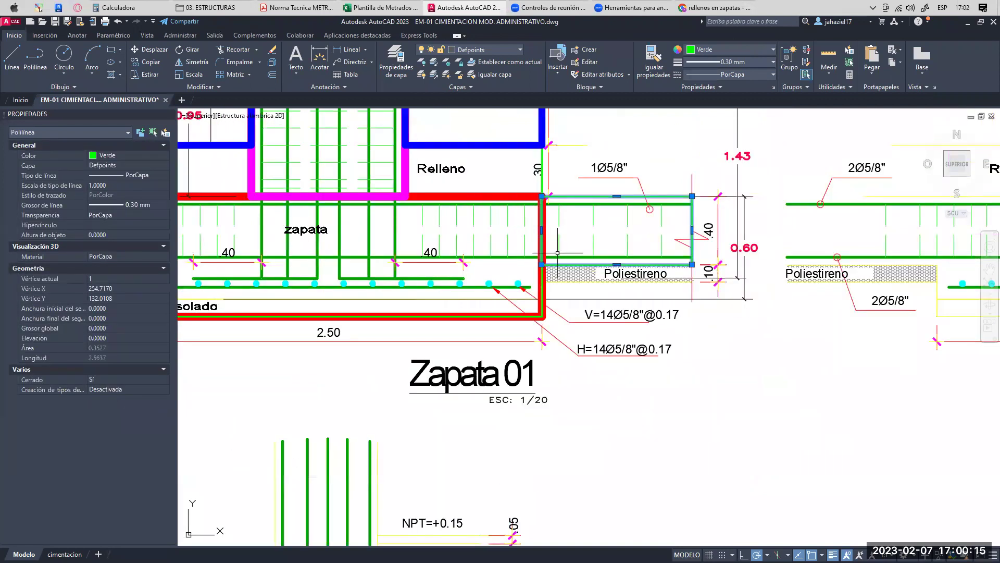
scroll(517, 267, "down", 2)
scroll(518, 271, "up", 2)
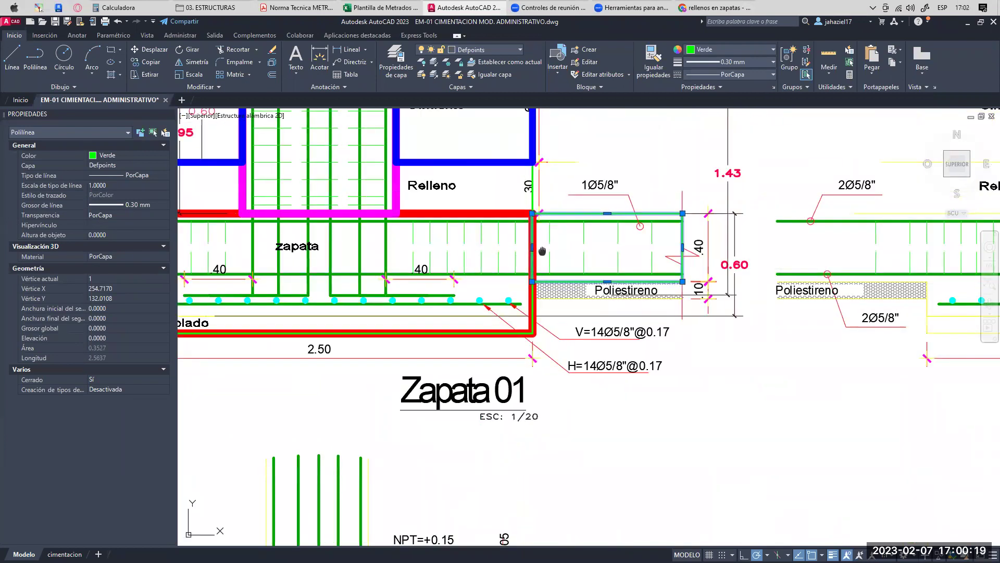
middle_click_drag(542, 251, 507, 257)
left_click(149, 53)
left_click(605, 182)
left_click(606, 140)
left_click(558, 188)
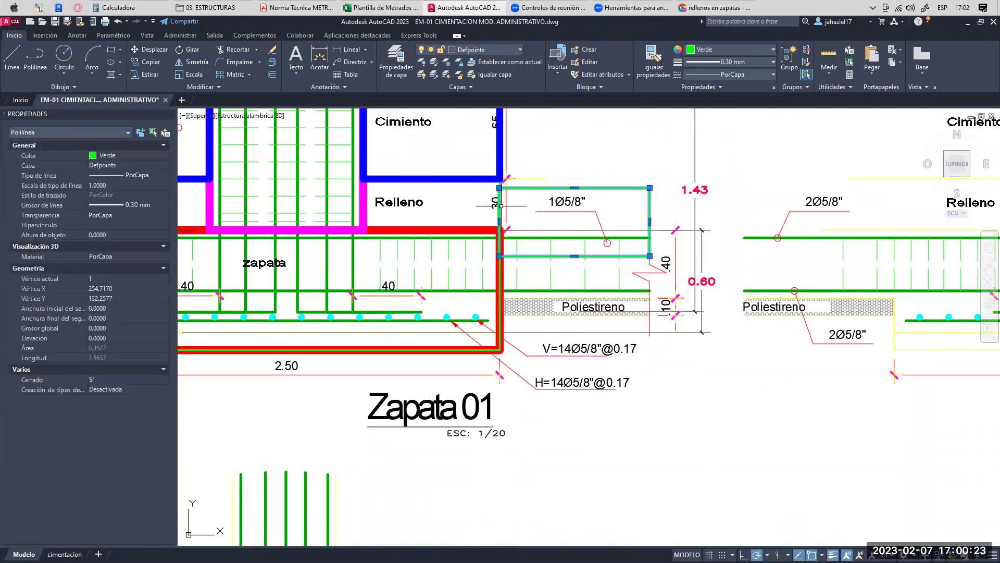
left_click(499, 222)
left_click(363, 221)
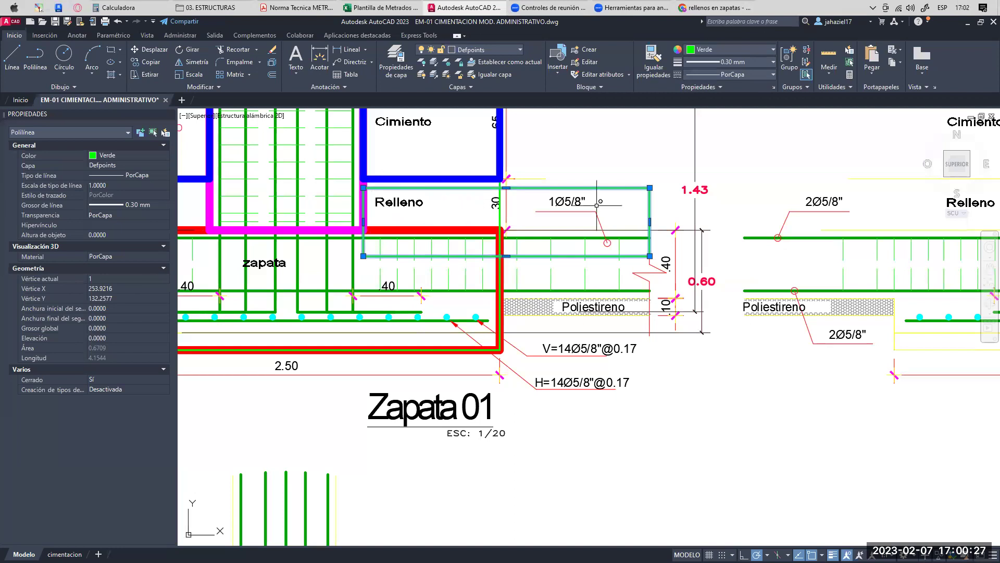
- Delete the beam rectangle beside Zapata 01
key("Escape")
left_click(584, 188)
key("Delete")
- Examine the VC-101 beams at column C-1 where they meet footing Z-3 in the foundation plan
scroll(568, 263, "down", 2)
scroll(531, 516, "down", 6)
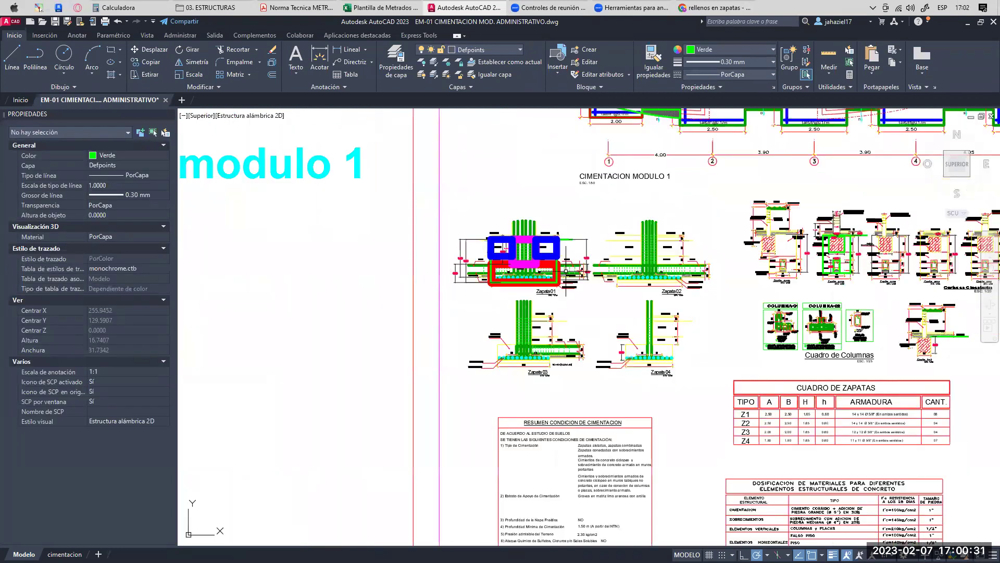
scroll(530, 256, "up", 7)
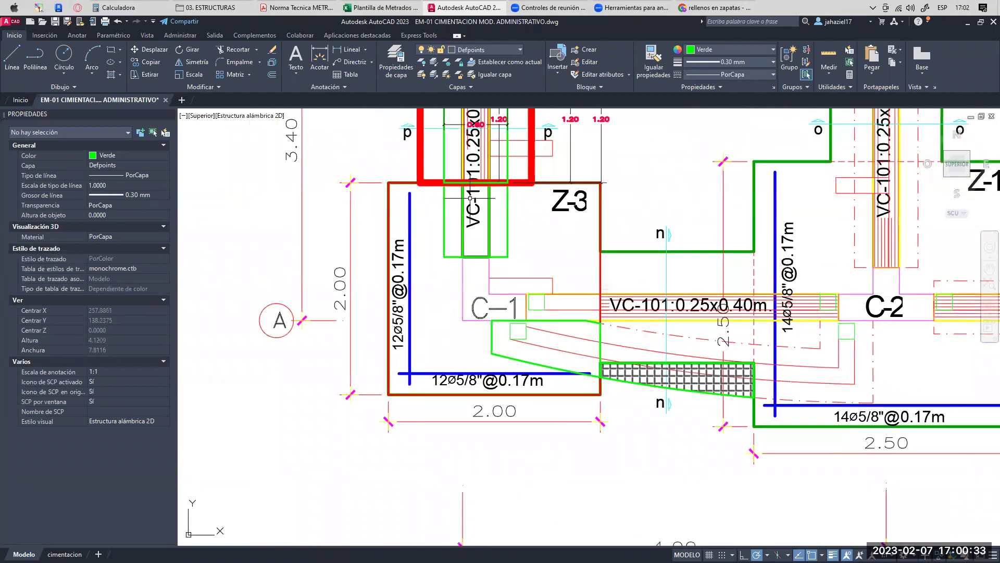
scroll(463, 136, "up", 2)
left_click(468, 188)
middle_click_drag(572, 327, 480, 136)
left_click(512, 190)
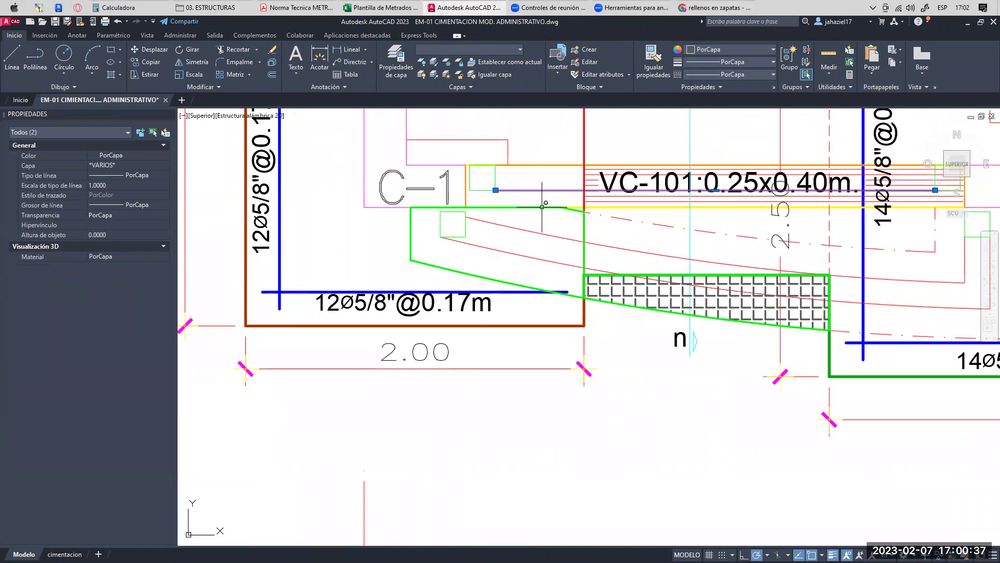
key("Escape")
- Examine the foundation section details from Corte n-n to Corte t-t
scroll(543, 207, "down", 10)
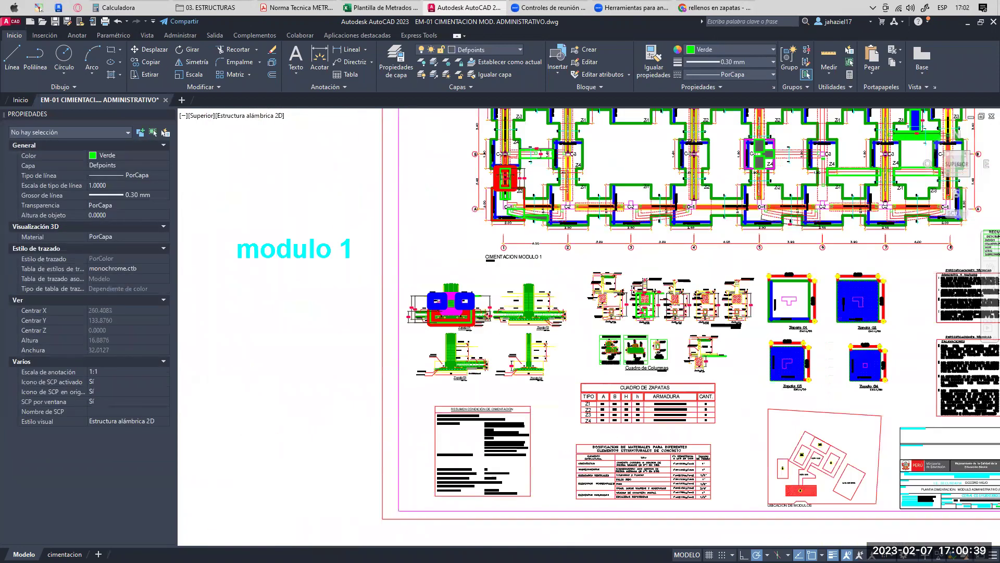
scroll(526, 224, "down", 3)
middle_click_drag(589, 242, 573, 210)
scroll(557, 227, "up", 6)
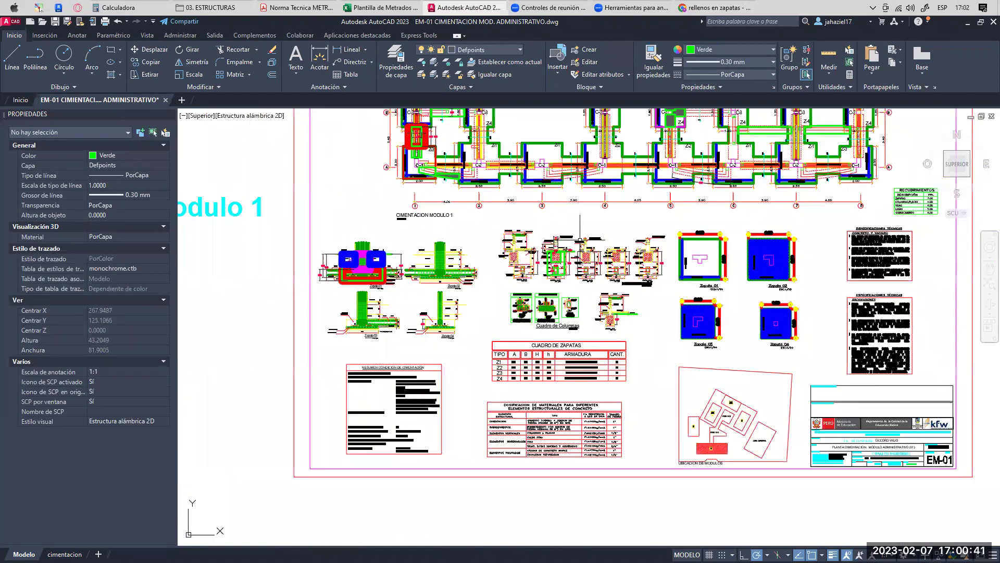
scroll(557, 227, "up", 2)
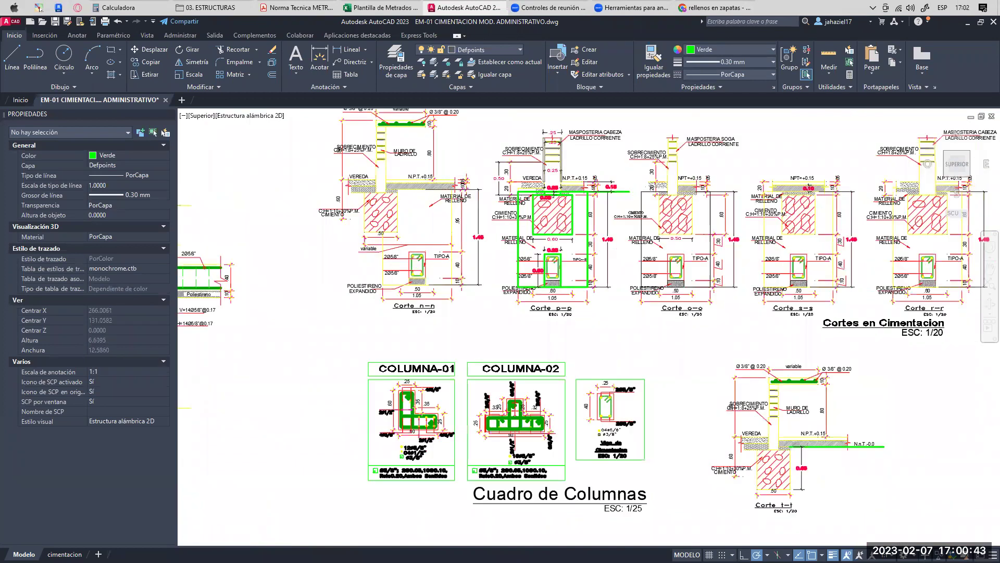
scroll(557, 229, "up", 2)
scroll(559, 228, "down", 2)
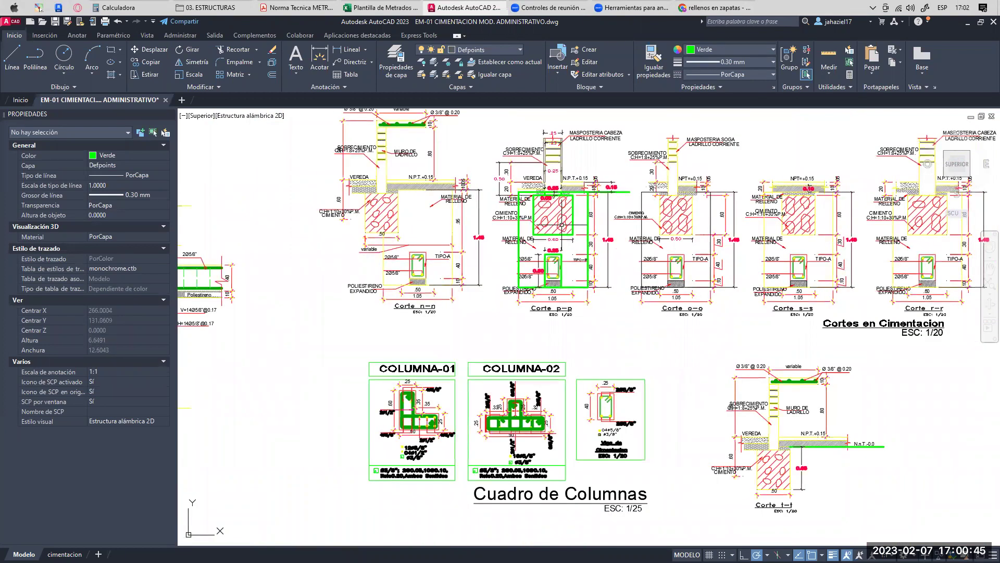
middle_click_drag(587, 204, 561, 240)
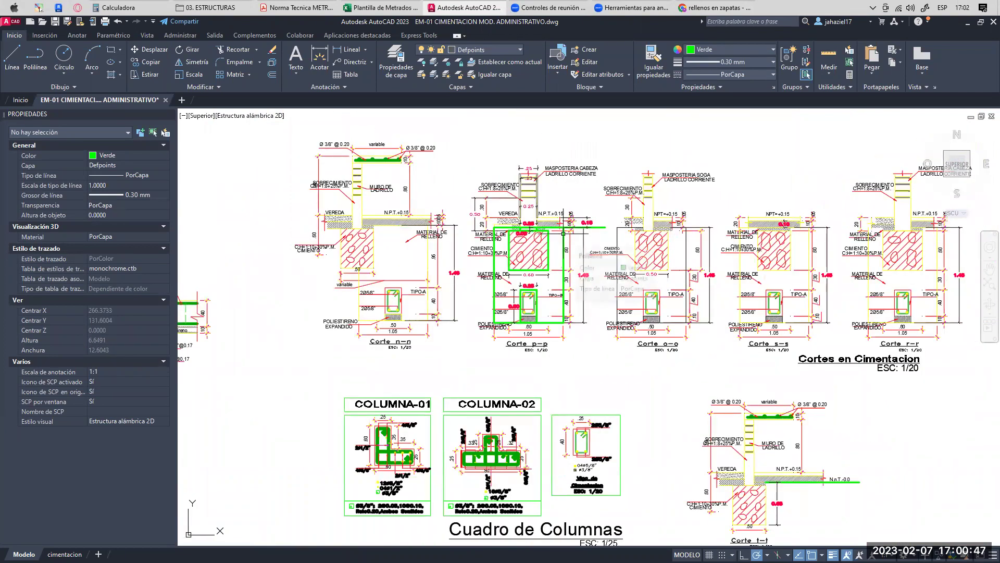
scroll(558, 229, "down", 8)
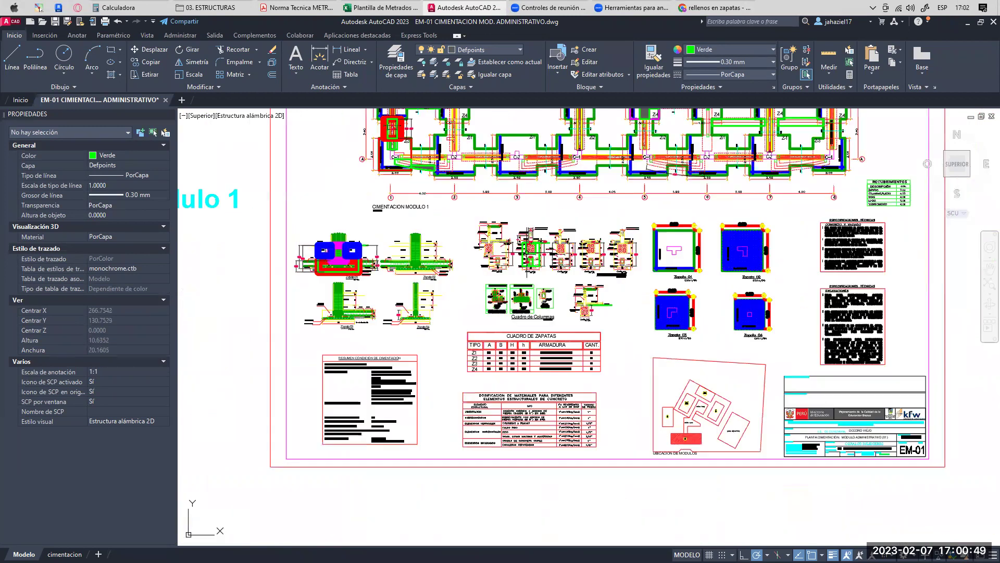
scroll(591, 202, "up", 6)
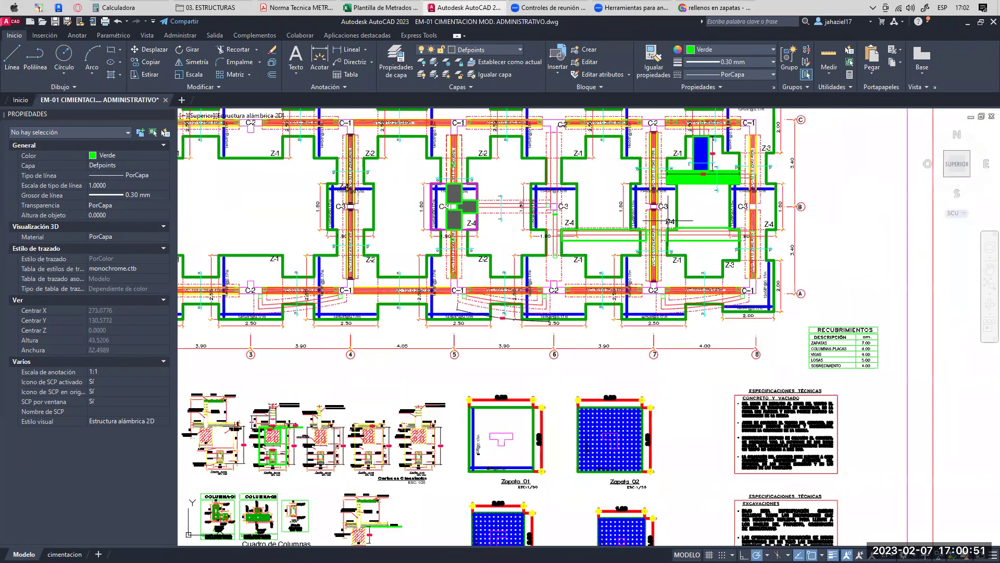
scroll(591, 202, "up", 2)
left_click(583, 209)
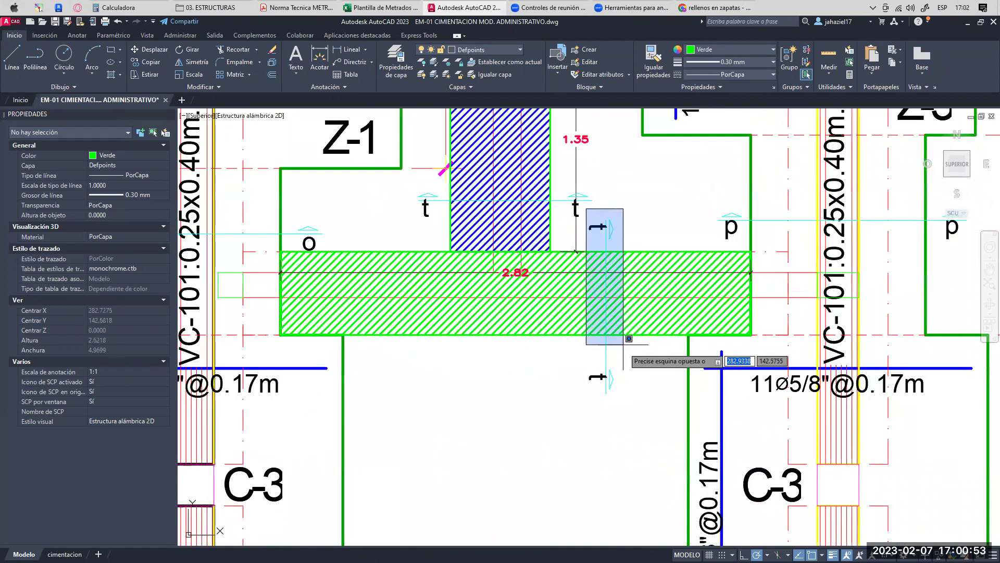
left_click(648, 406)
left_click(150, 62)
left_click(606, 251)
scroll(553, 139, "down", 7)
scroll(545, 227, "up", 3)
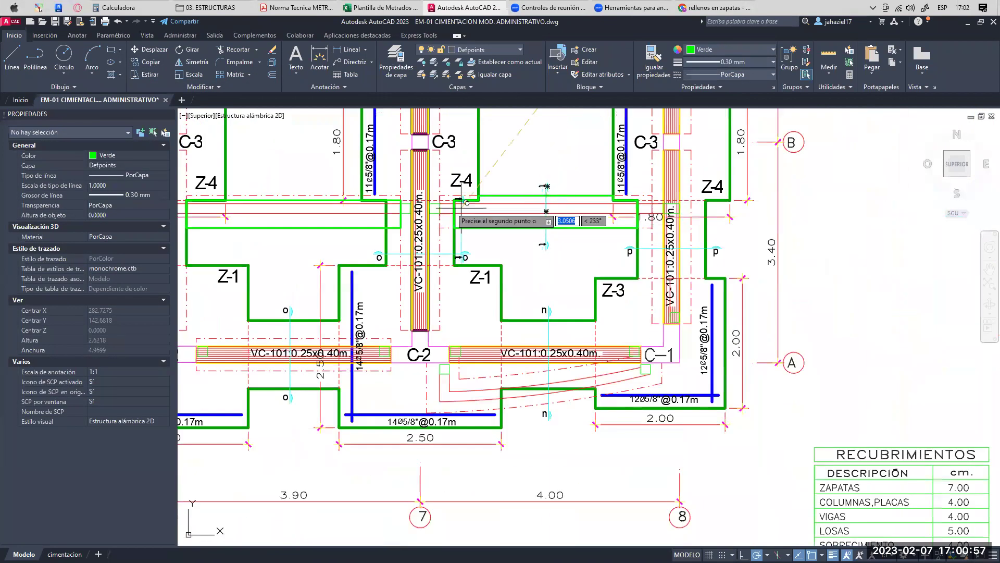
middle_click_drag(438, 213, 581, 230)
scroll(543, 227, "down", 4)
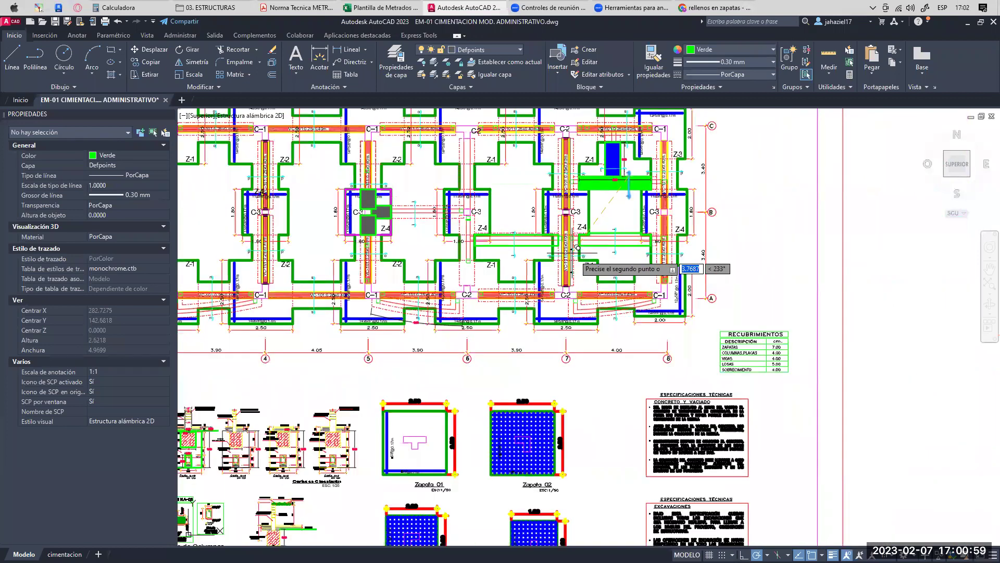
scroll(540, 265, "up", 6)
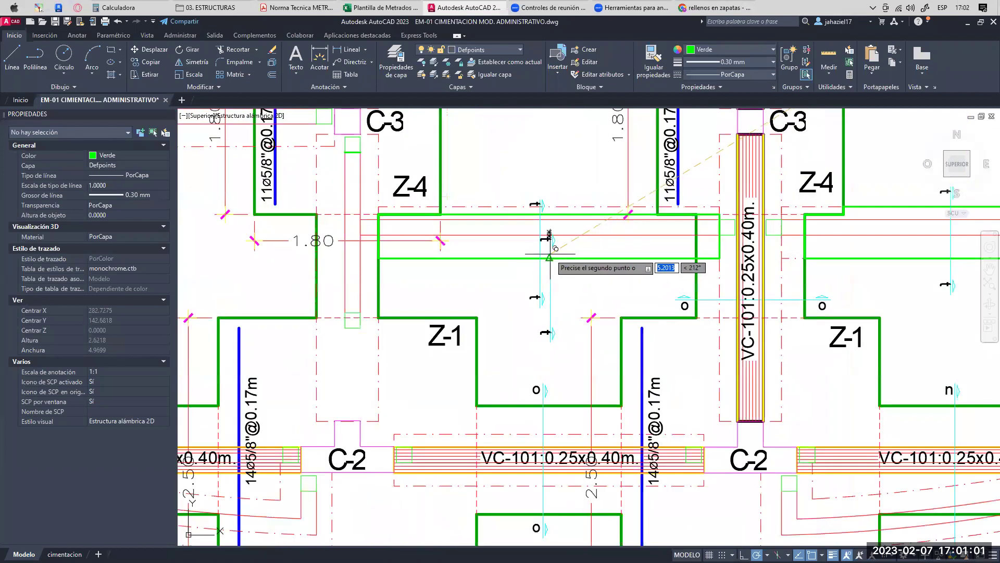
key("Escape")
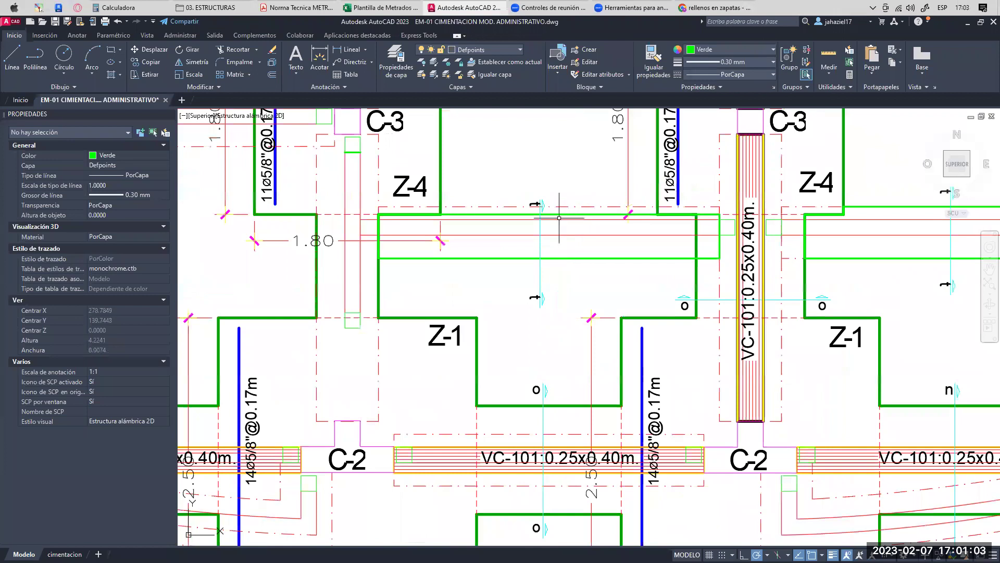
- Copy the horizontal t-t section mark from the blue-hatched strip to the axis 6 strips between footings Z-1 and Z-4, on both sides of C-3
scroll(491, 198, "down", 4)
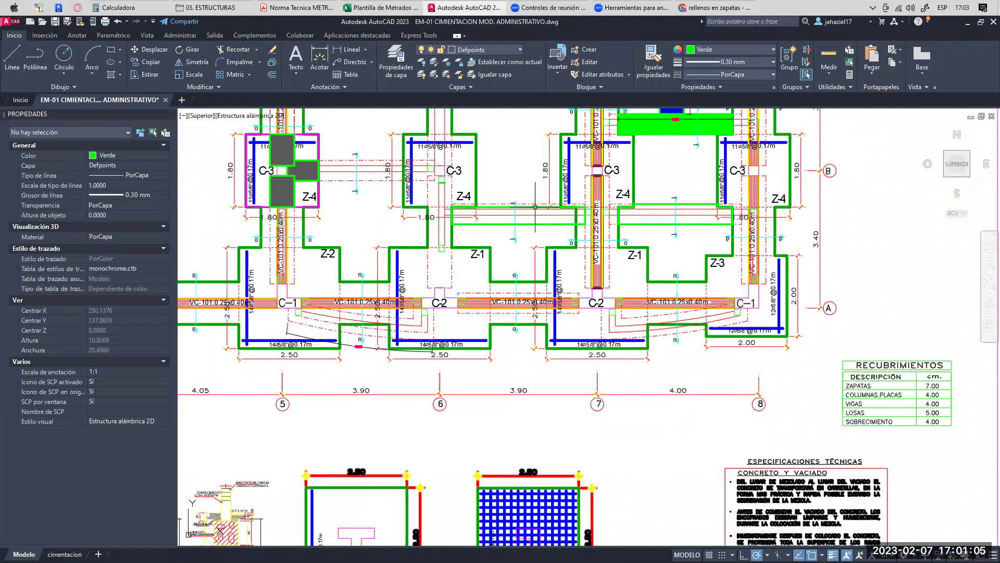
scroll(535, 207, "down", 3)
scroll(589, 167, "up", 3)
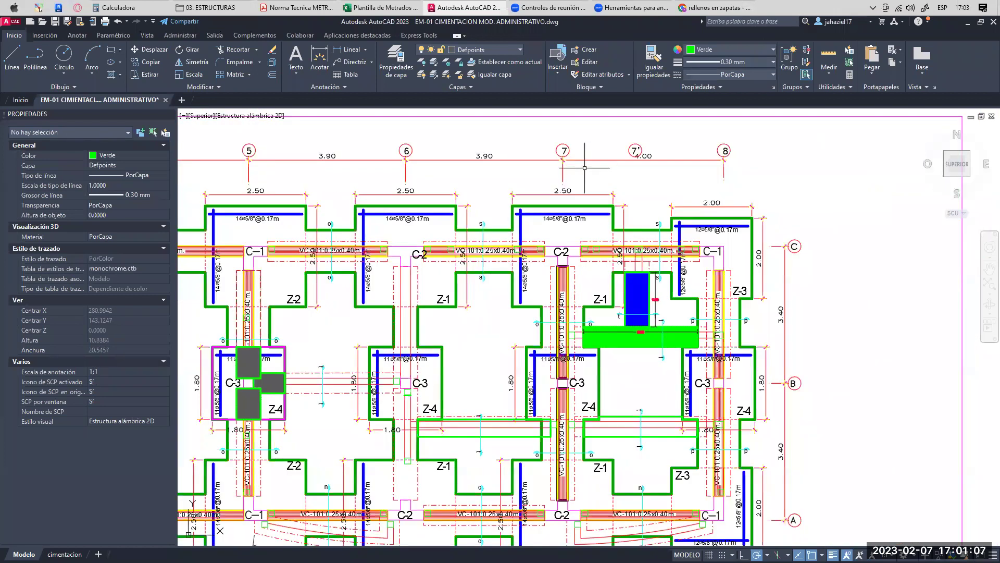
middle_click_drag(584, 167, 715, 117)
scroll(518, 206, "up", 5)
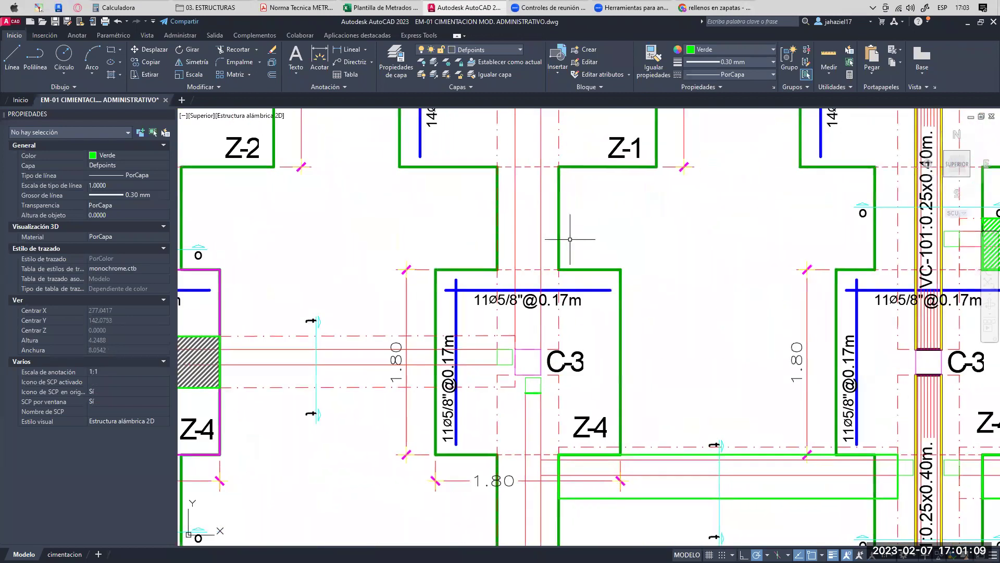
scroll(459, 214, "down", 6)
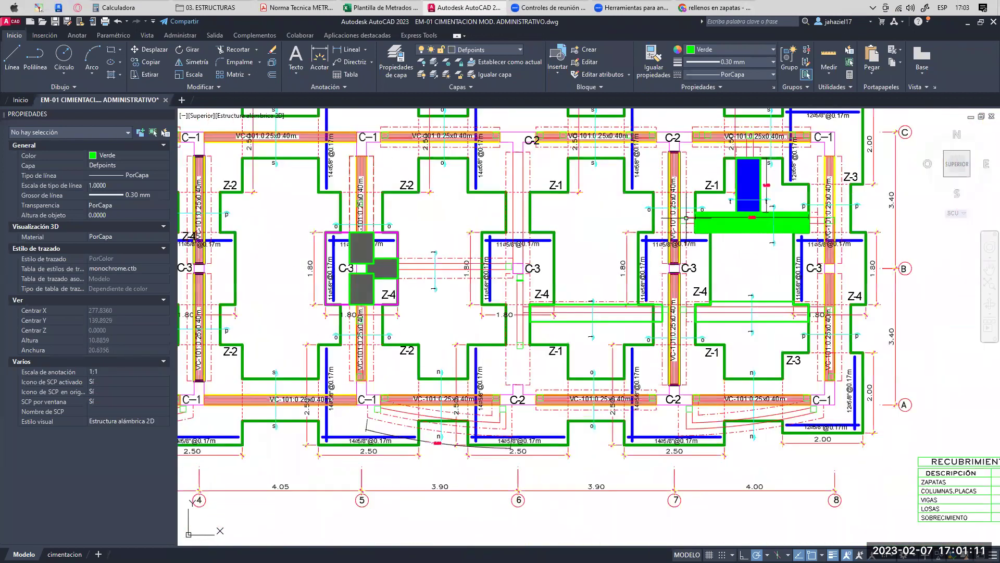
scroll(703, 224, "up", 6)
left_click(619, 192)
left_click(848, 237)
left_click(154, 63)
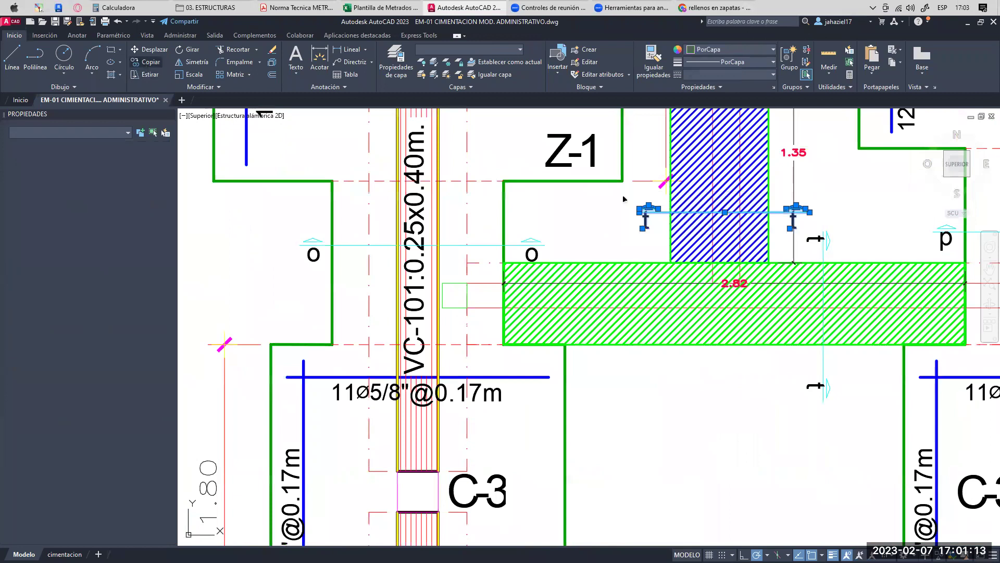
left_click(671, 212)
scroll(747, 213, "down", 6)
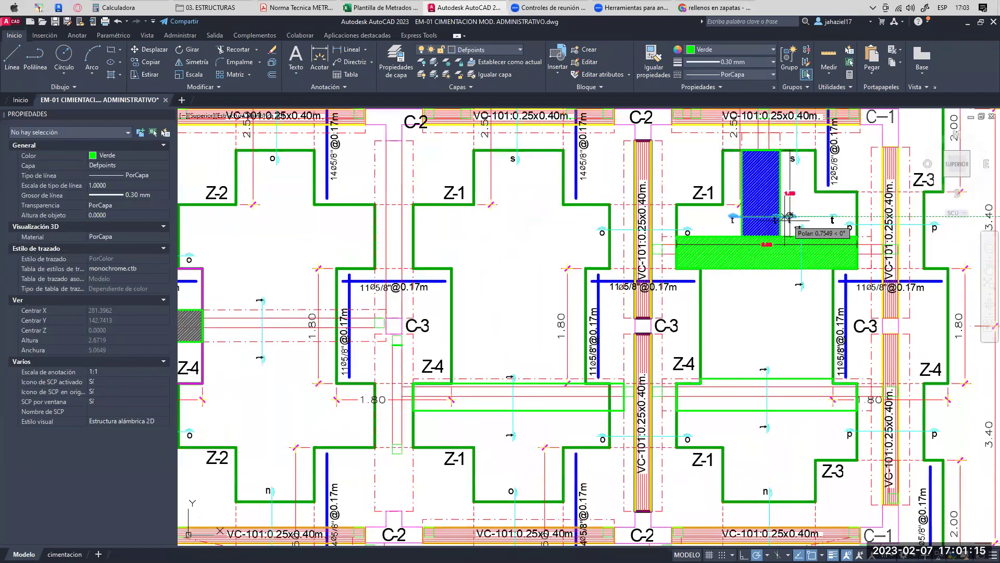
scroll(381, 260, "up", 6)
mouse_move(376, 301)
middle_mouse_down()
mouse_move(449, 223)
mouse_move(467, 109)
middle_mouse_up()
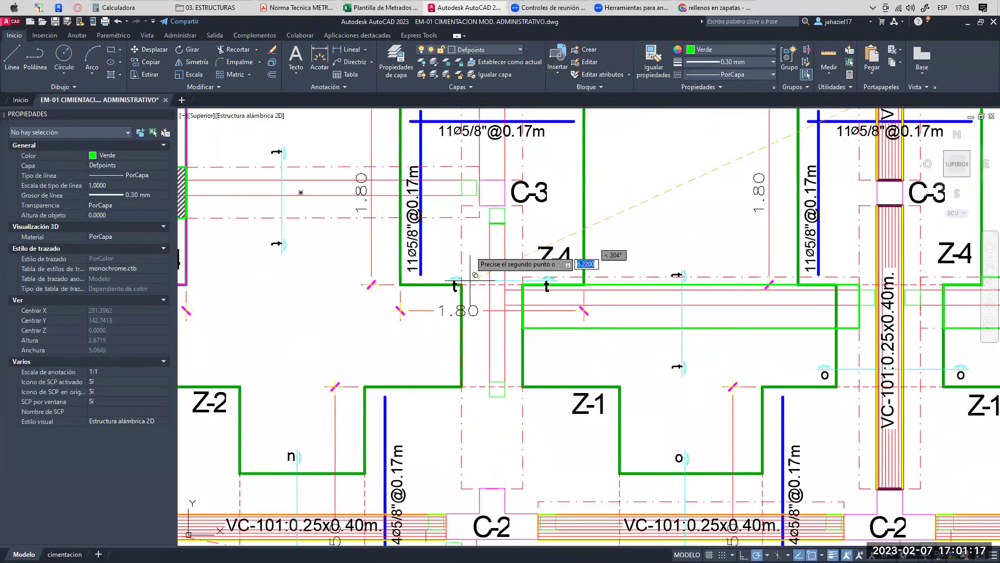
left_click(461, 346)
- Dimension the width of the axis 6 strip between footings Z-4 and Z-1, just above the lower t-t mark
middle_click_drag(505, 359, 505, 280)
scroll(504, 279, "up", 2)
left_click(345, 49)
left_click(438, 255)
left_click(535, 254)
left_click(513, 246)
- Check the footing width dimension in section Corte t-t against the axis 6 strip
scroll(486, 251, "up", 2)
scroll(487, 250, "down", 10)
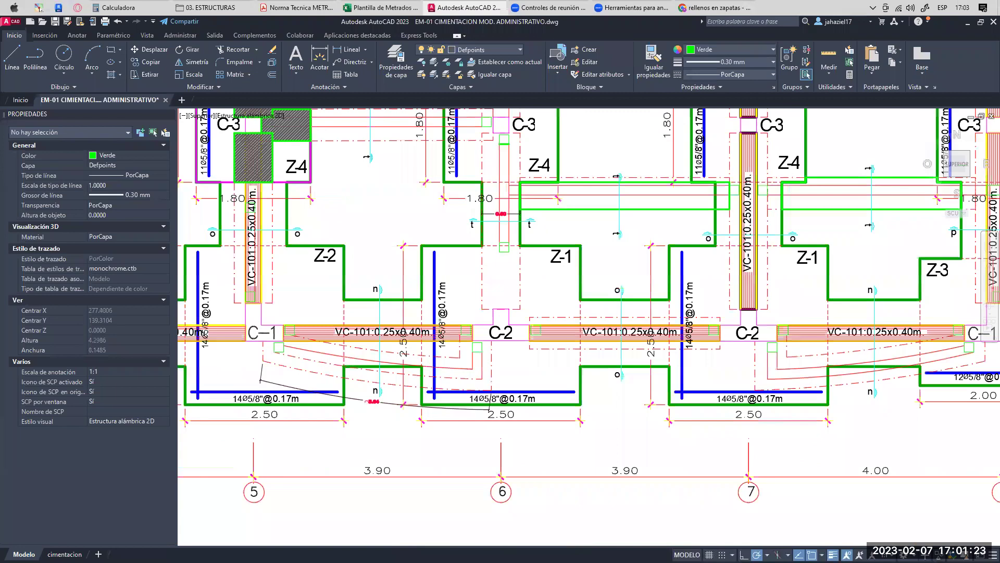
scroll(358, 247, "up", 10)
left_click(359, 248)
scroll(361, 249, "down", 7)
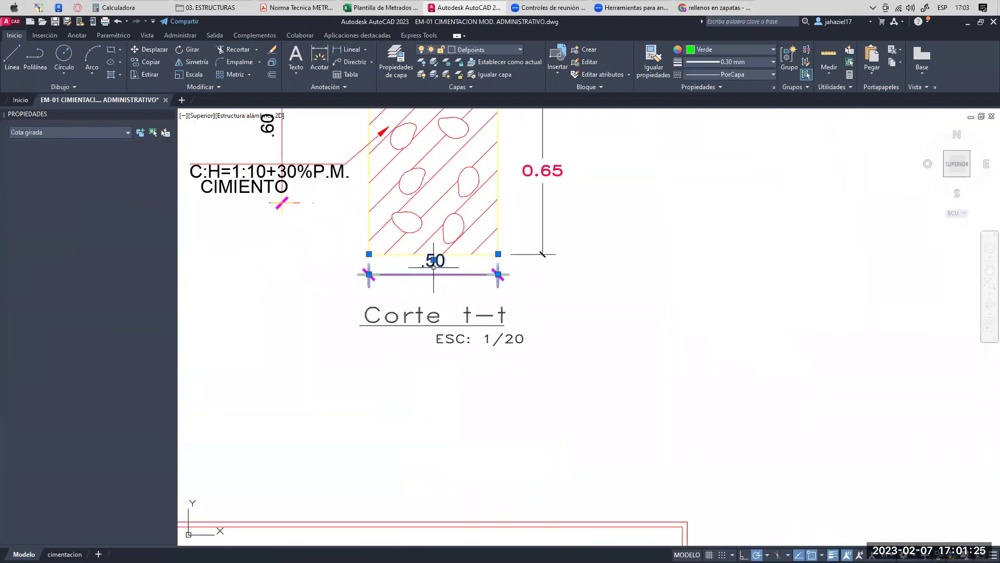
scroll(499, 264, "down", 5)
scroll(506, 276, "up", 6)
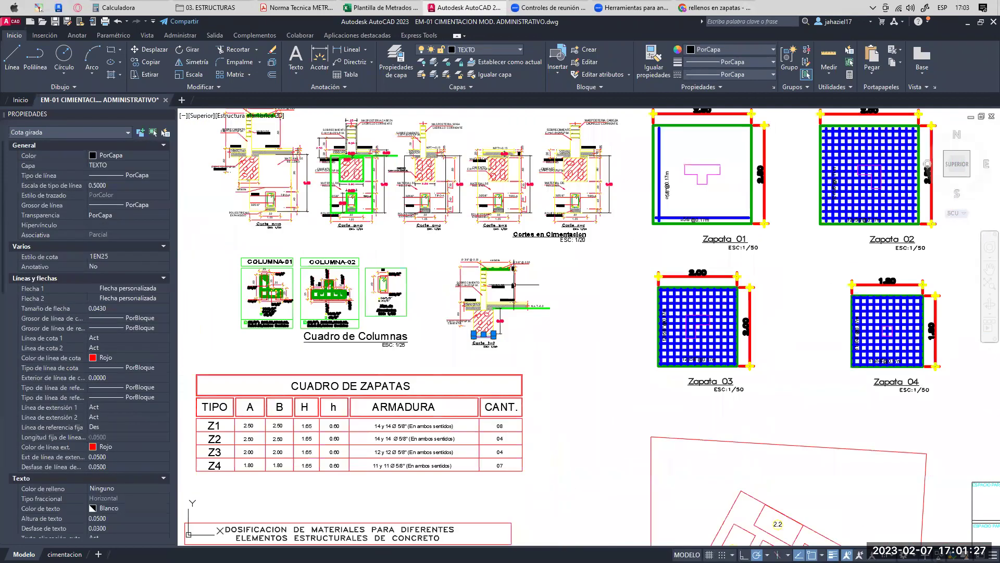
middle_click_drag(533, 239, 542, 279)
middle_click_drag(620, 246, 656, 176)
scroll(677, 169, "down", 4)
scroll(634, 213, "up", 4)
scroll(634, 214, "up", 4)
middle_click_drag(587, 365, 481, 256)
scroll(481, 257, "down", 6)
- Copy the complete Corte t-t section detail into the free space beside the original
left_click(427, 179)
left_click(555, 296)
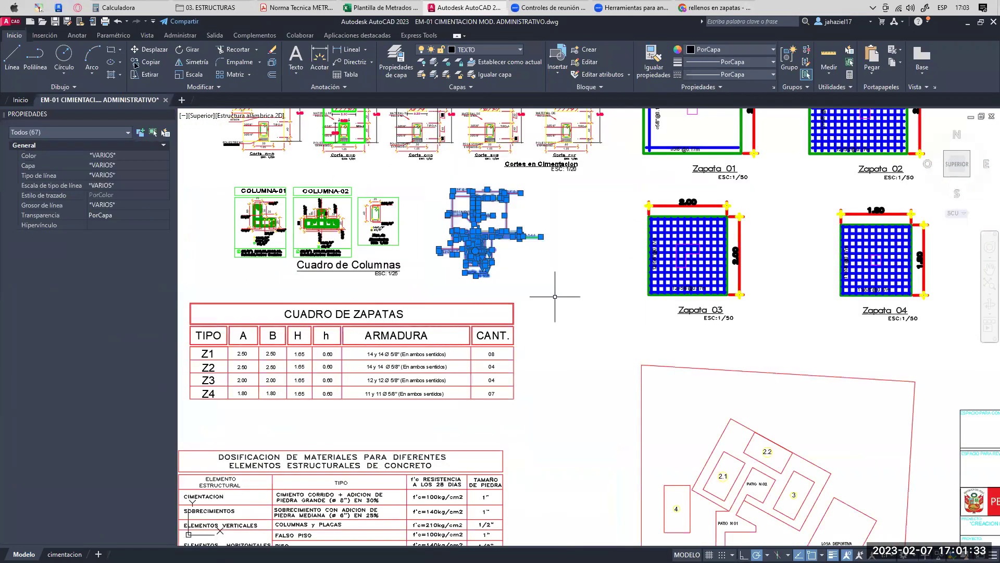
left_click(137, 63)
scroll(533, 272, "up", 4)
left_click(457, 275)
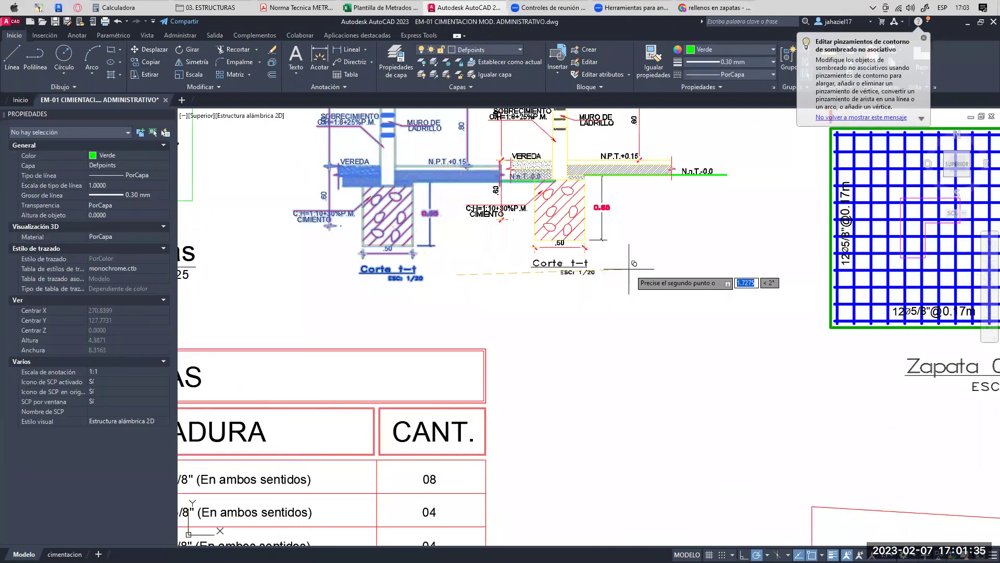
scroll(651, 270, "down", 2)
middle_click_drag(695, 271, 598, 278)
left_click(599, 277)
key("Escape")
- Change the title of the copied section detail to Corte 45-t
scroll(575, 274, "up", 2)
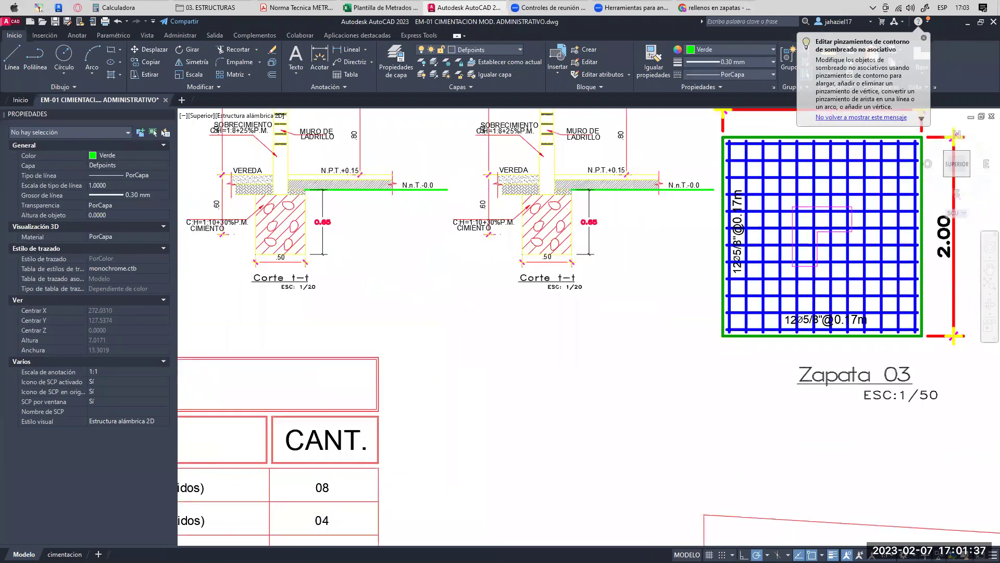
scroll(573, 276, "up", 2)
type("45")
key("Return")
scroll(545, 233, "down", 2)
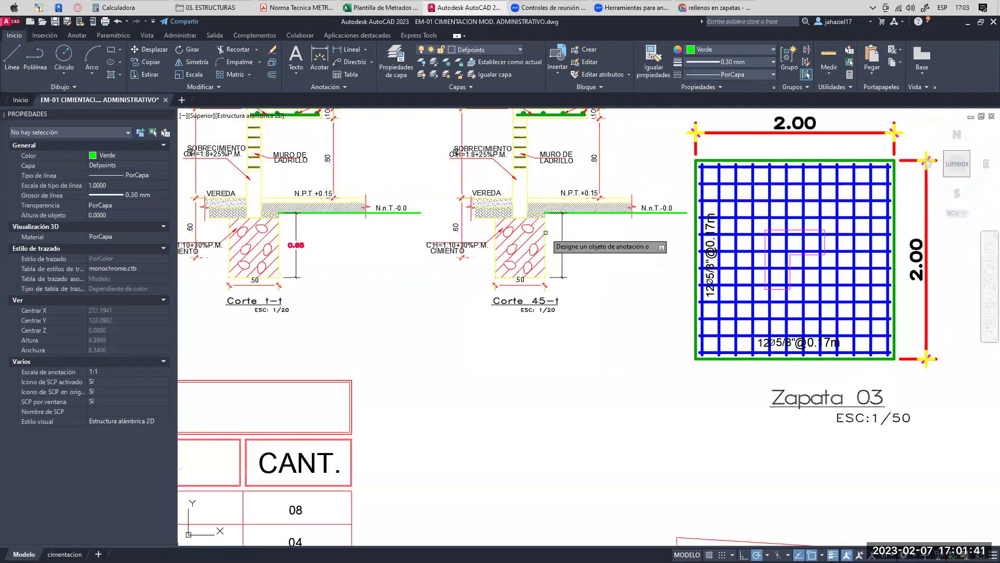
key("Escape")
scroll(532, 281, "up", 3)
left_click(560, 208)
left_click(567, 193)
left_click(585, 193)
key("Escape")
- Examine the section marks on the foundation beams along axes 4 to 6 in the plan
scroll(543, 231, "down", 8)
scroll(544, 231, "down", 4)
middle_click_drag(540, 150, 537, 196)
scroll(537, 197, "up", 3)
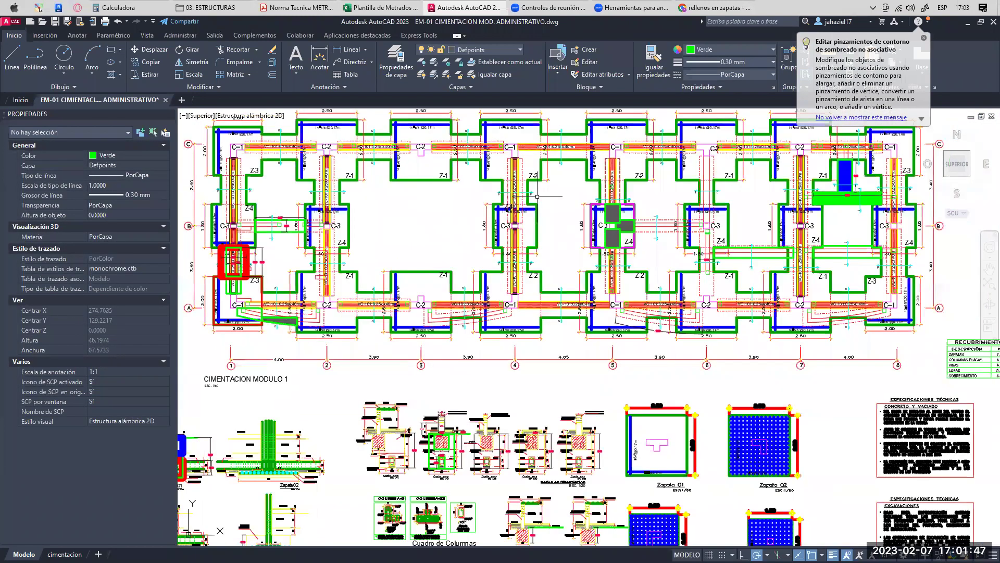
scroll(537, 196, "up", 10)
scroll(446, 177, "down", 2)
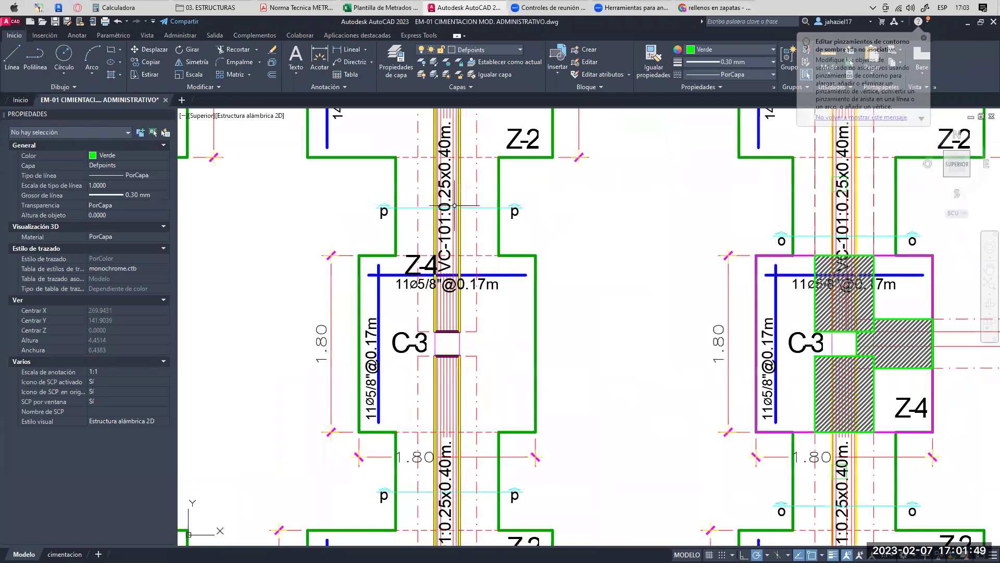
scroll(476, 203, "down", 4)
scroll(593, 233, "up", 3)
middle_click_drag(645, 228, 501, 222)
scroll(528, 221, "down", 2)
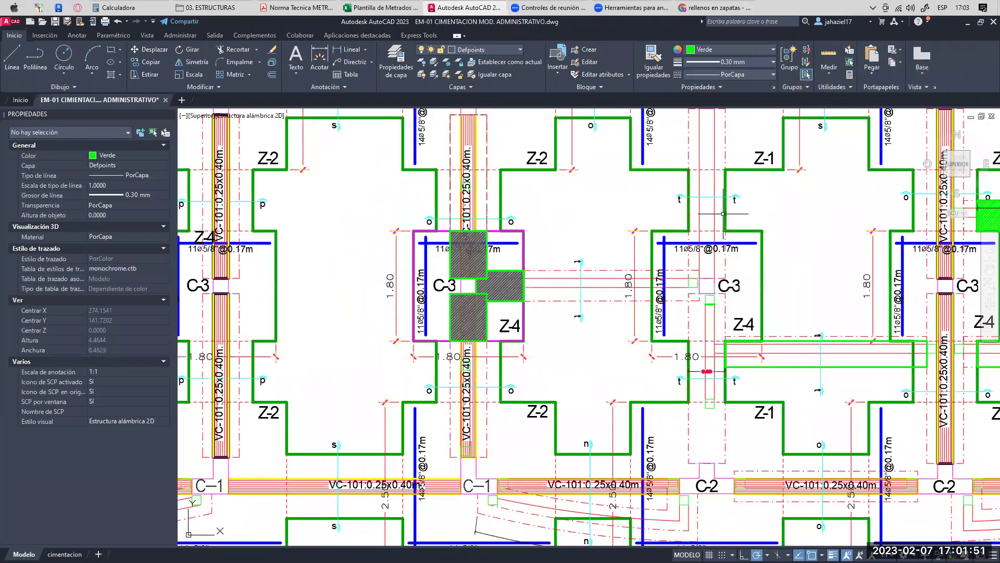
middle_click_drag(663, 190, 496, 167)
- Inspect the t-t marks on the axis 6 strips and the neighbouring beam strips between axes 6 and 8
scroll(496, 167, "up", 2)
left_click(496, 167)
left_click(632, 202)
middle_click_drag(513, 386, 445, 150)
left_click(435, 226)
key("Escape")
scroll(543, 262, "down", 2)
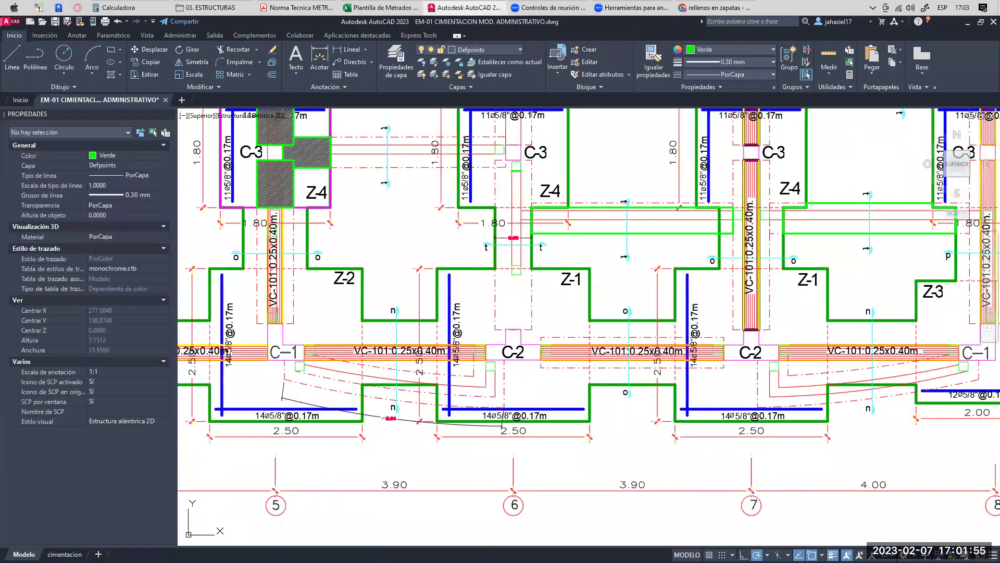
scroll(600, 239, "down", 3)
scroll(600, 239, "up", 5)
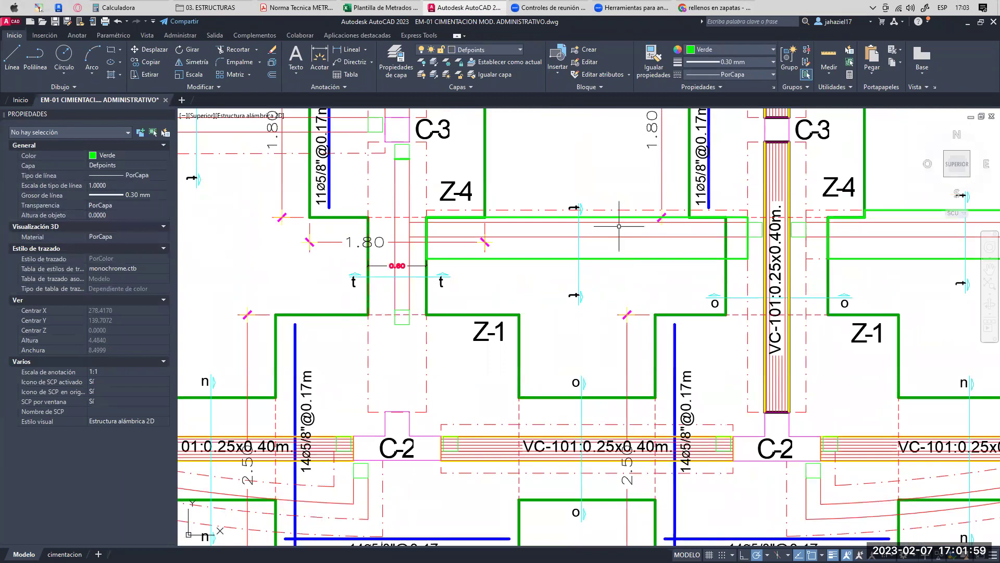
scroll(618, 226, "down", 5)
mouse_move(525, 204)
middle_mouse_down()
mouse_move(595, 203)
mouse_move(606, 221)
middle_mouse_up()
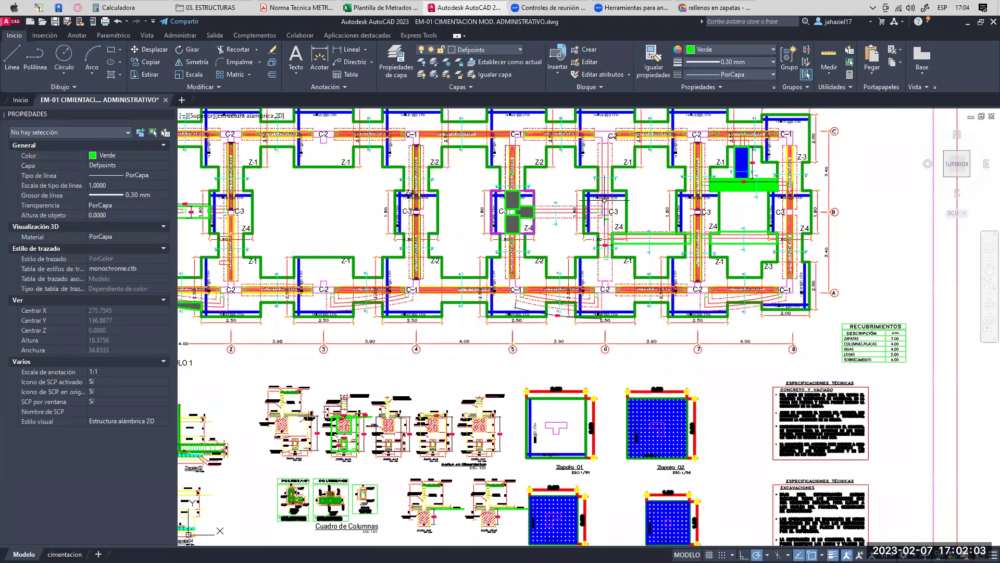
- Switch to the Excel takeoff and review the earthwork items from terrain cutting, embankment fill and foundation excavation to compacted structural fill
left_click(380, 7)
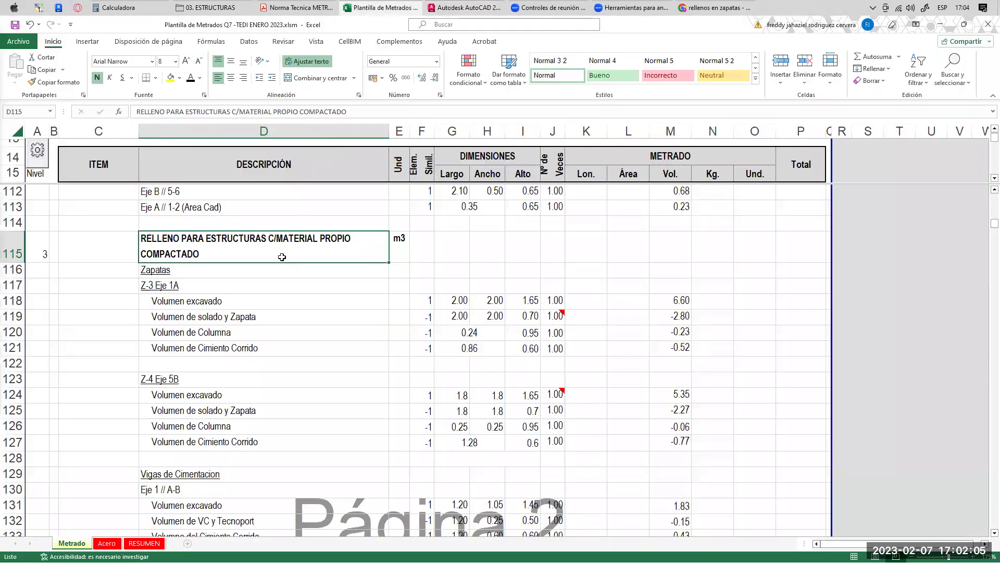
scroll(281, 266, "up", 5)
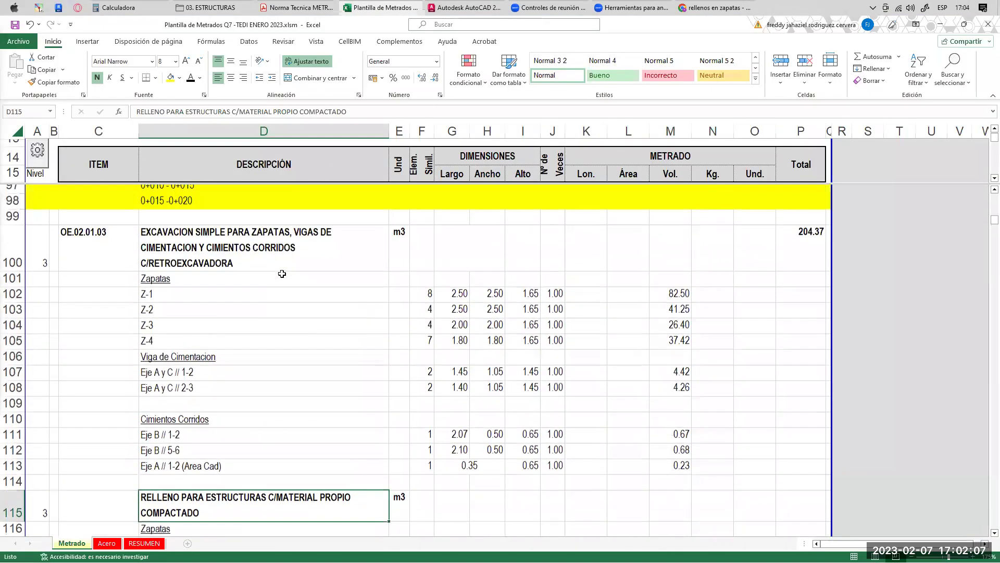
scroll(251, 263, "up", 4)
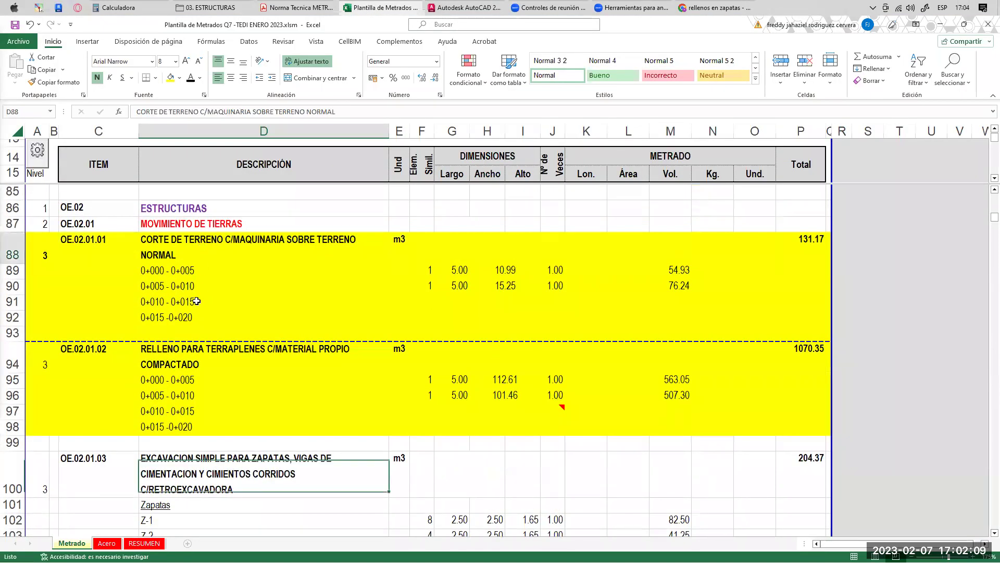
left_click_drag(250, 243, 250, 276)
left_click_drag(208, 346, 214, 400)
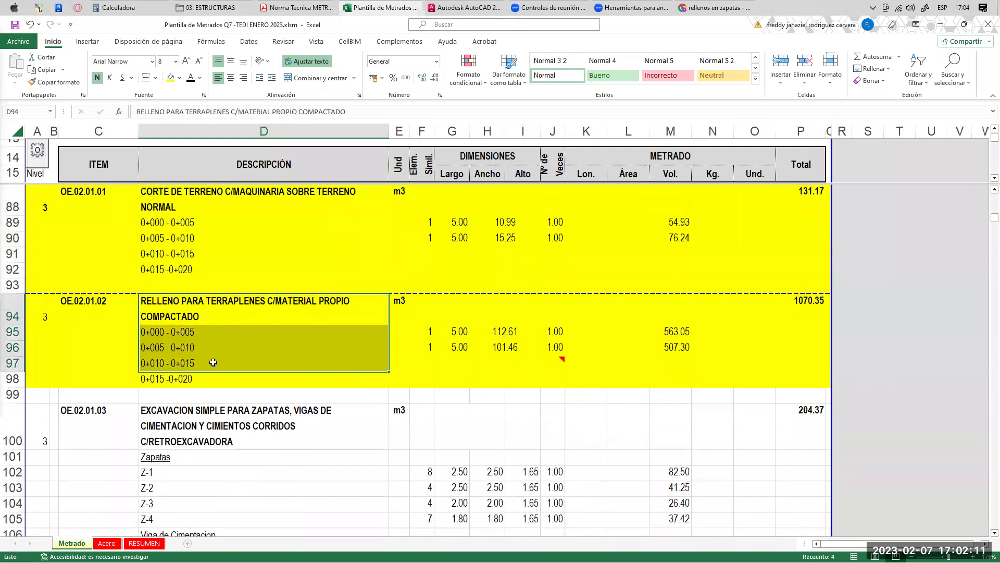
scroll(279, 313, "down", 3)
scroll(281, 297, "down", 1)
left_click_drag(217, 240, 219, 412)
scroll(295, 290, "down", 5)
left_click_drag(238, 255, 252, 379)
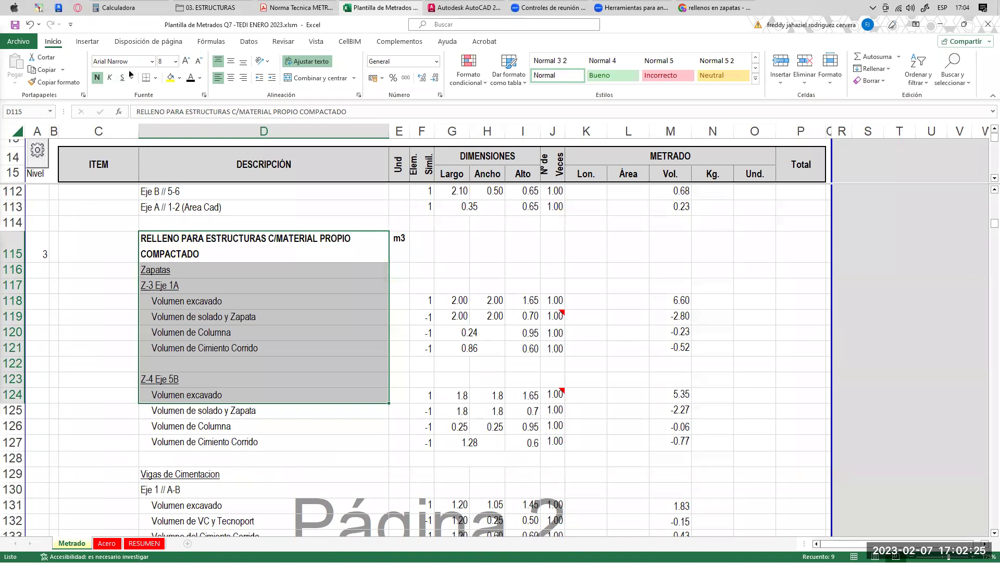
- Save the takeoff workbook and look over the compacted fill entries for footings Z-3 and Z-4 and the foundation beams
scroll(313, 222, "down", 1)
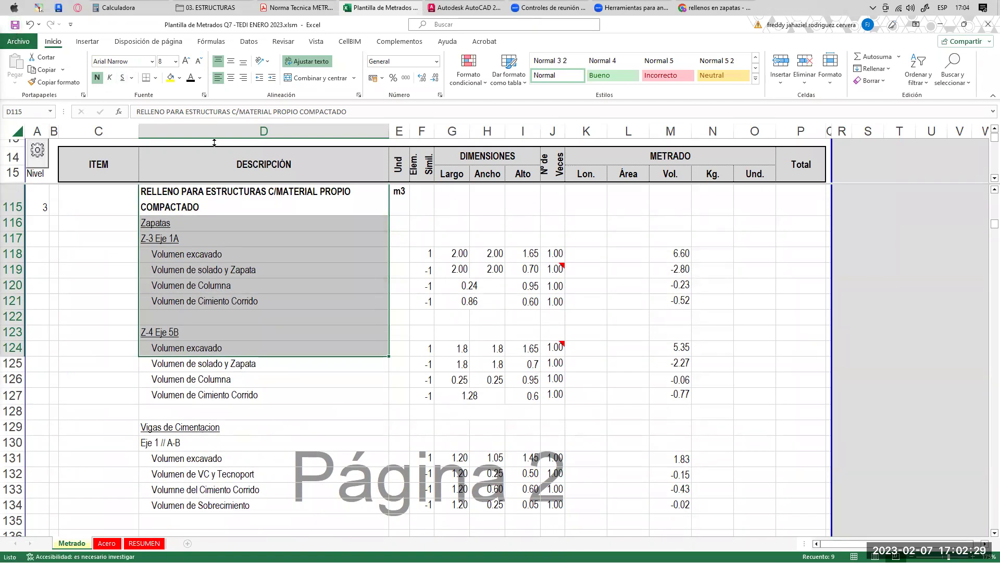
left_click(15, 24)
left_click(313, 271)
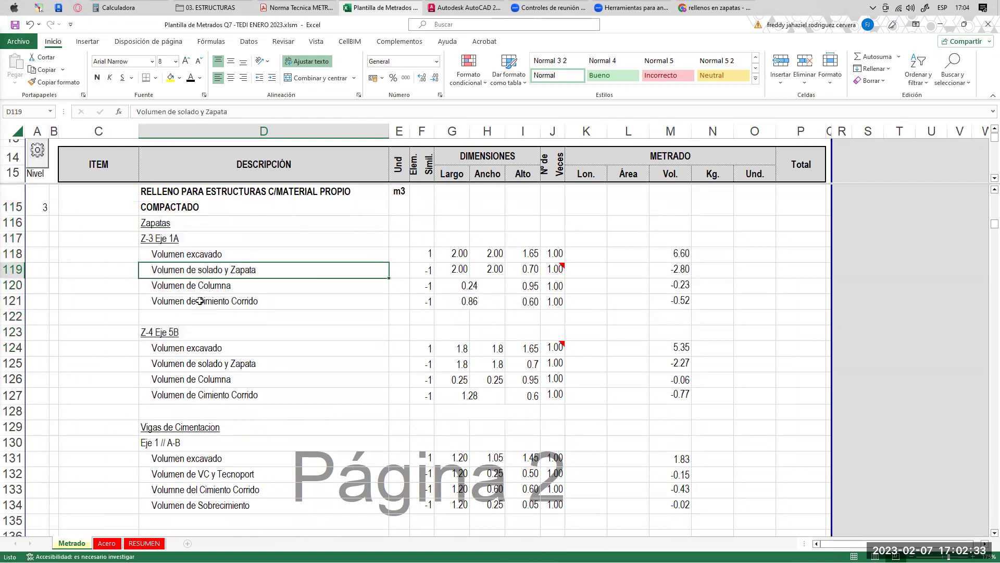
scroll(285, 287, "up", 3)
scroll(286, 292, "down", 8)
scroll(290, 315, "up", 5)
scroll(312, 349, "down", 1)
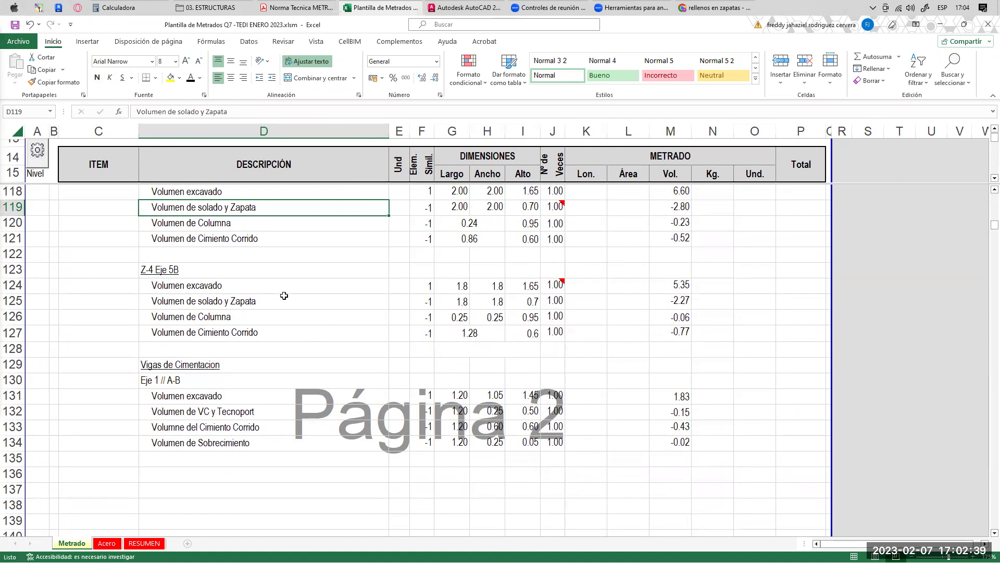
scroll(276, 287, "up", 2)
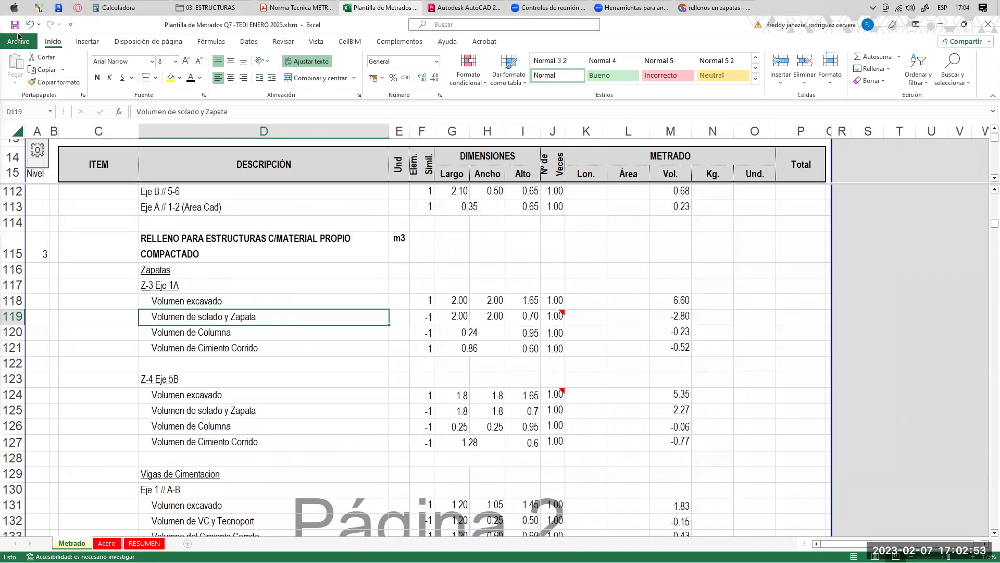
- Switch to AutoCAD and close it with the foundation drawing, answering its closing prompt
left_click(440, 9)
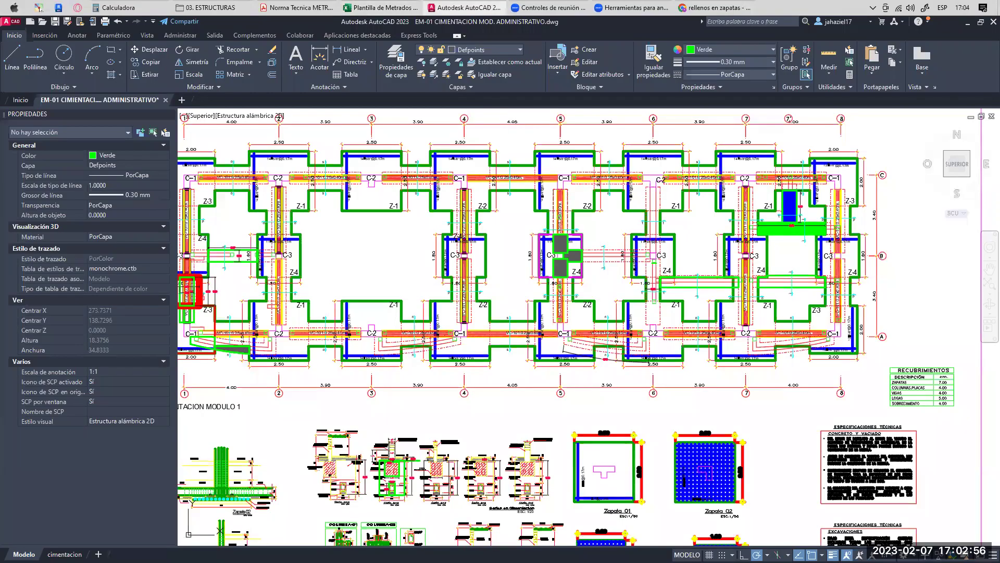
left_click(993, 22)
left_click(517, 319)
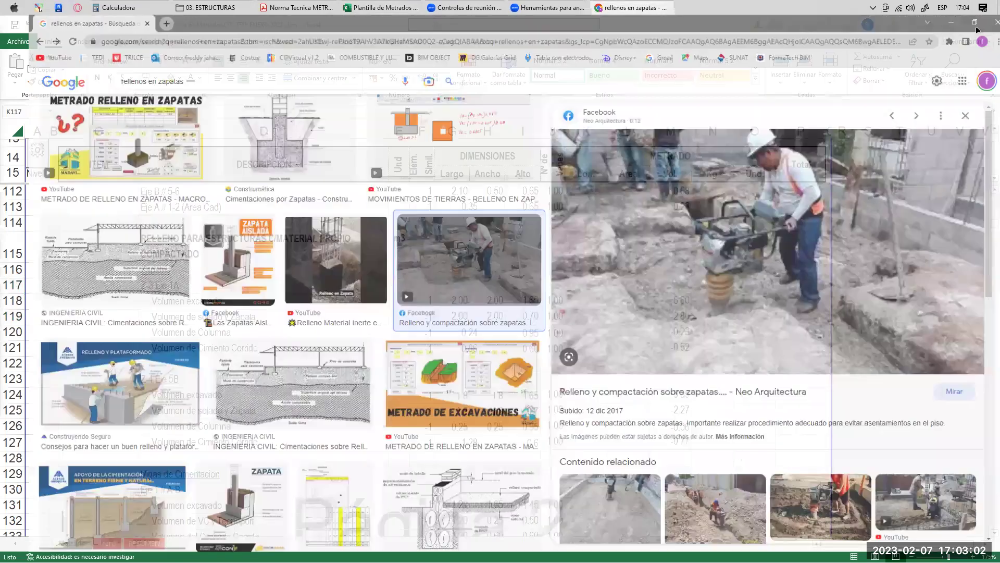
- Close the browser image search, the Excel workbook, the 03. ESTRUCTURAS folder and the Norma Tecnica METRADOS PDF
left_click(980, 25)
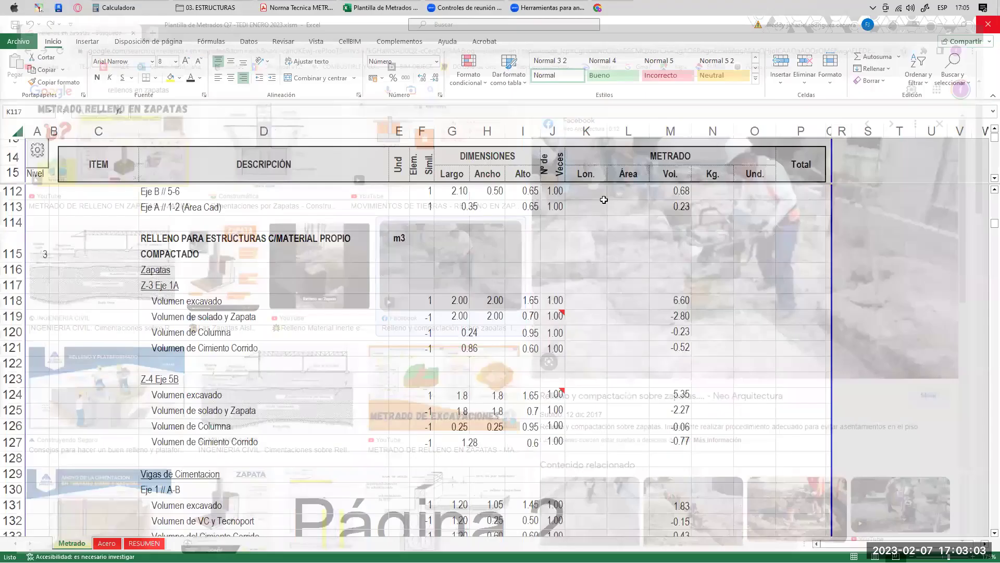
left_click(990, 24)
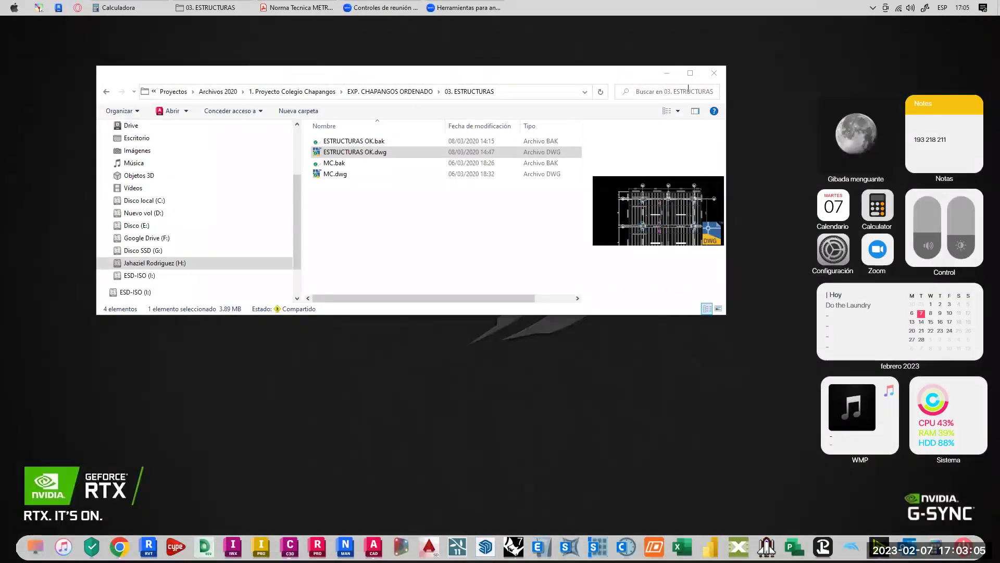
left_click(713, 72)
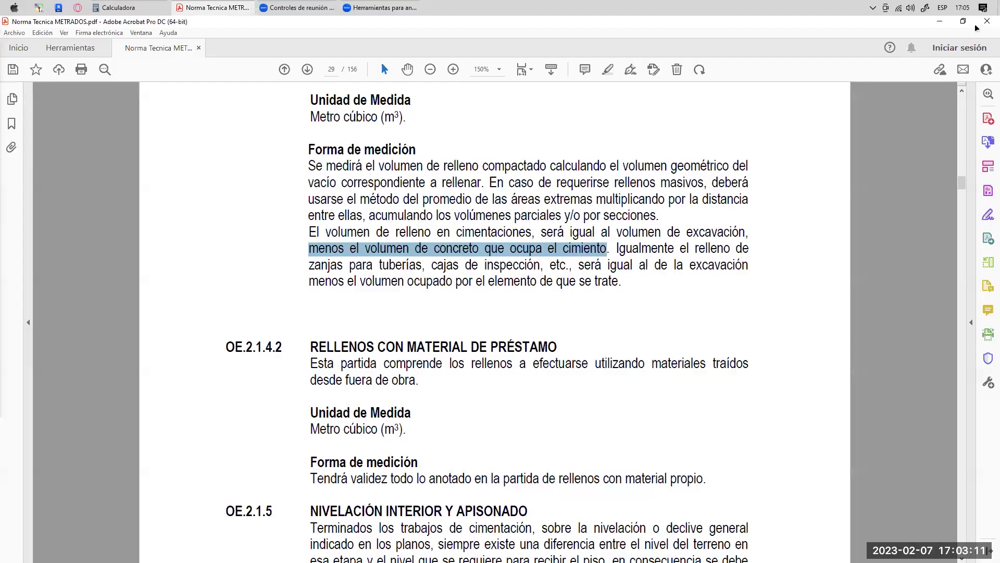
left_click(554, 316)
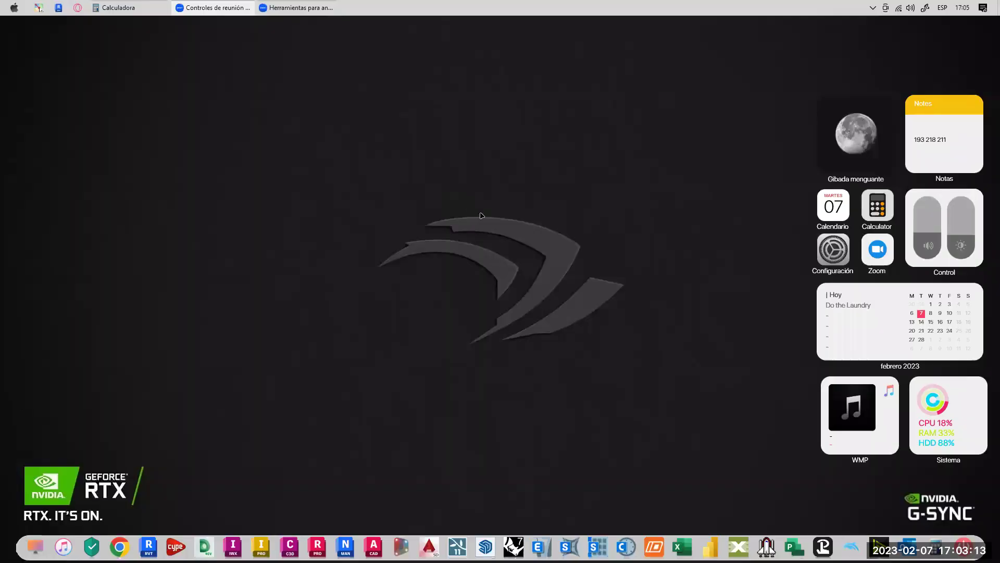
right_click(439, 201)
left_click(469, 233)
right_click(437, 187)
left_click(479, 221)
right_click(460, 201)
left_click(509, 231)
right_click(441, 193)
left_click(489, 226)
right_click(416, 191)
left_click(459, 222)
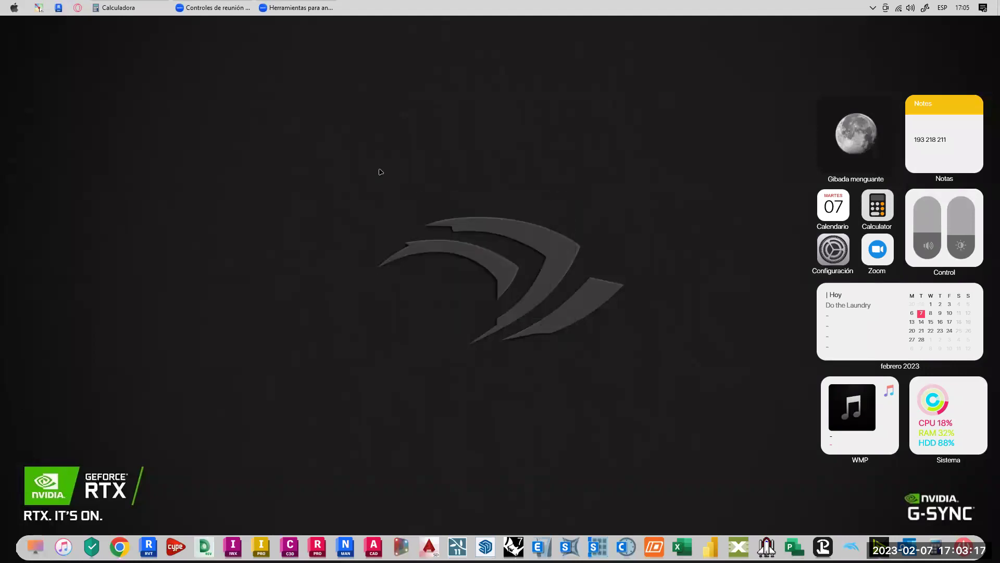
right_click(382, 171)
left_click(436, 205)
right_click(373, 172)
left_click(426, 205)
- Bring up the open Calculator and close it
left_click(140, 10)
left_click(599, 132)
right_click(496, 120)
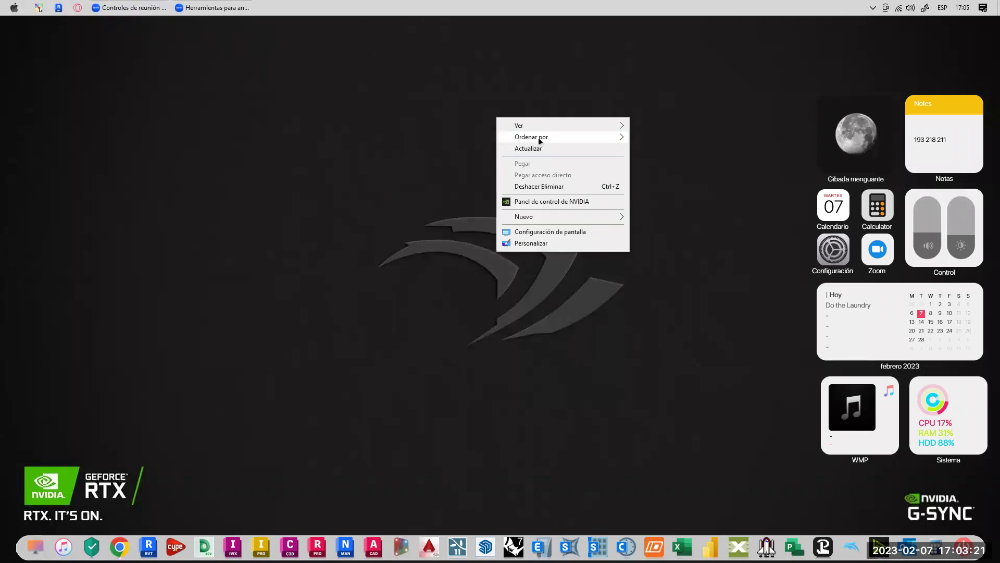
left_click(537, 148)
right_click(461, 121)
left_click(517, 151)
right_click(458, 128)
left_click(514, 161)
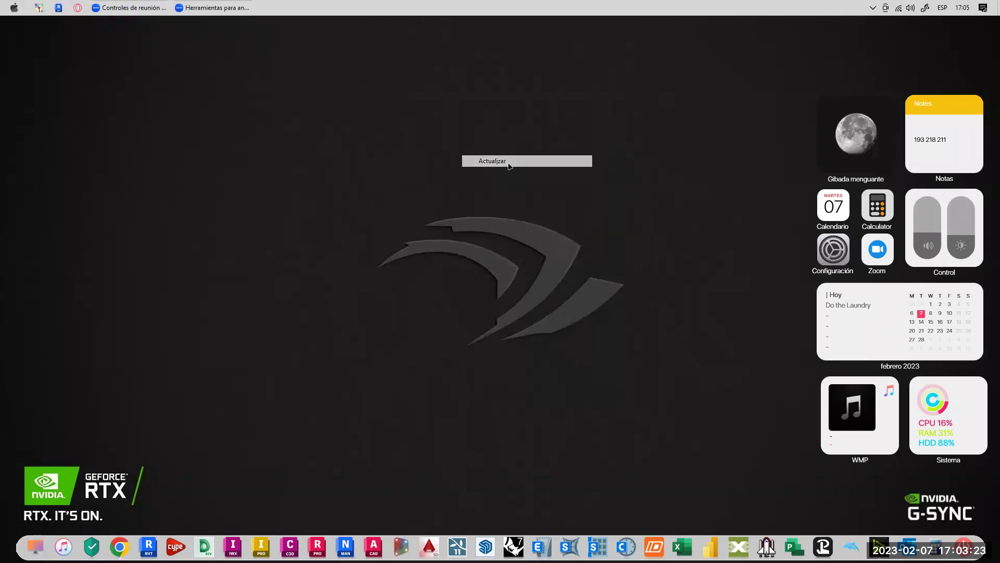